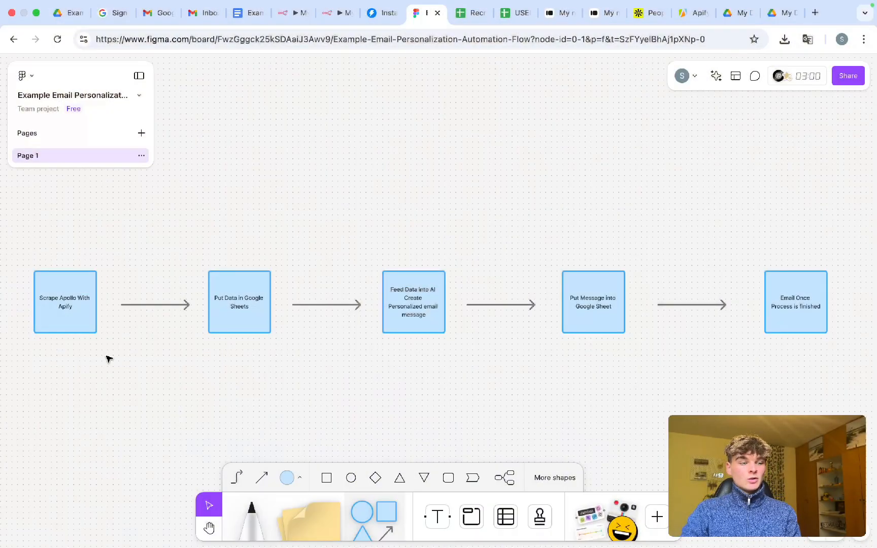
- Scroll across the Figma board to review each box of the five-step email personalization flow
scroll(108, 359, "up", 5)
scroll(108, 359, "left", 2)
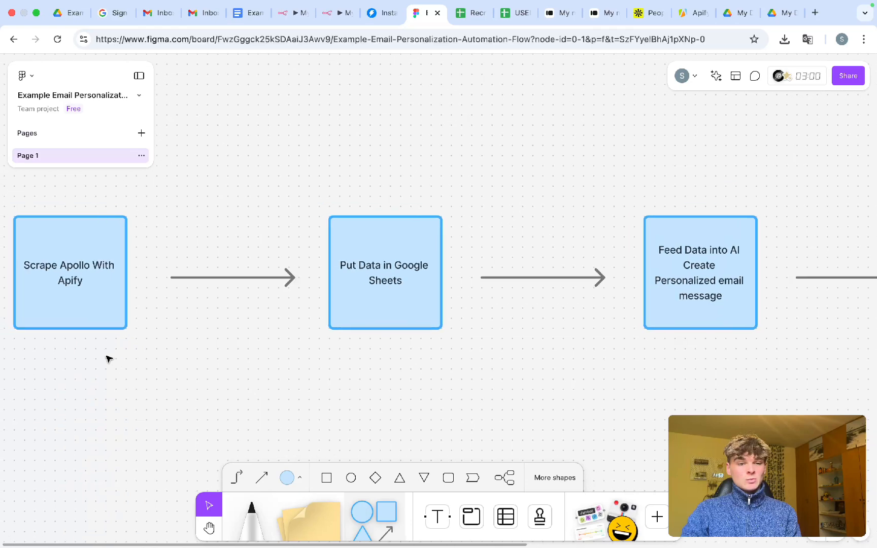
scroll(108, 359, "left", 5)
scroll(230, 305, "up", 2)
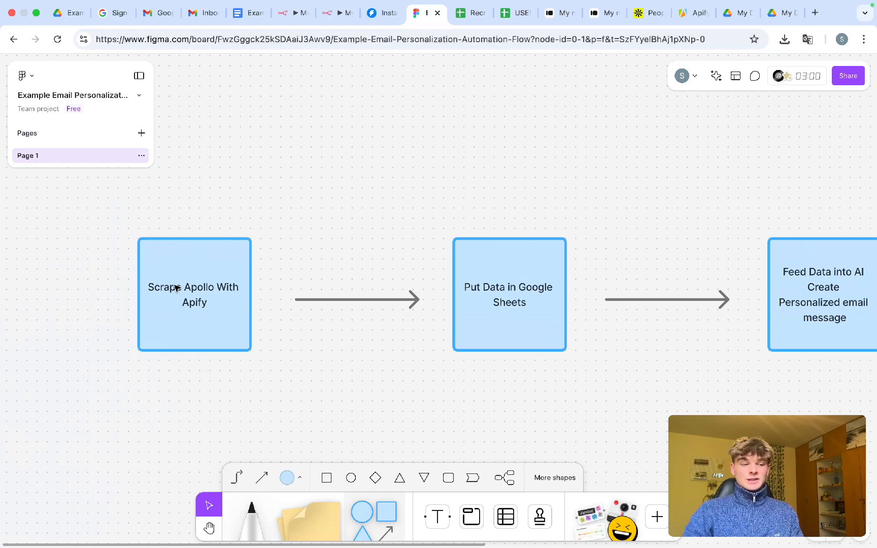
scroll(276, 307, "right", 5)
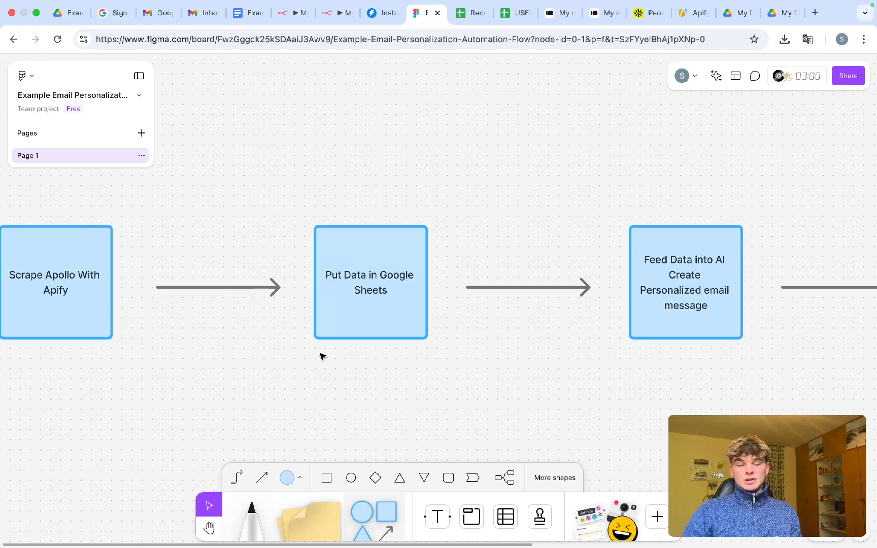
scroll(434, 305, "right", 10)
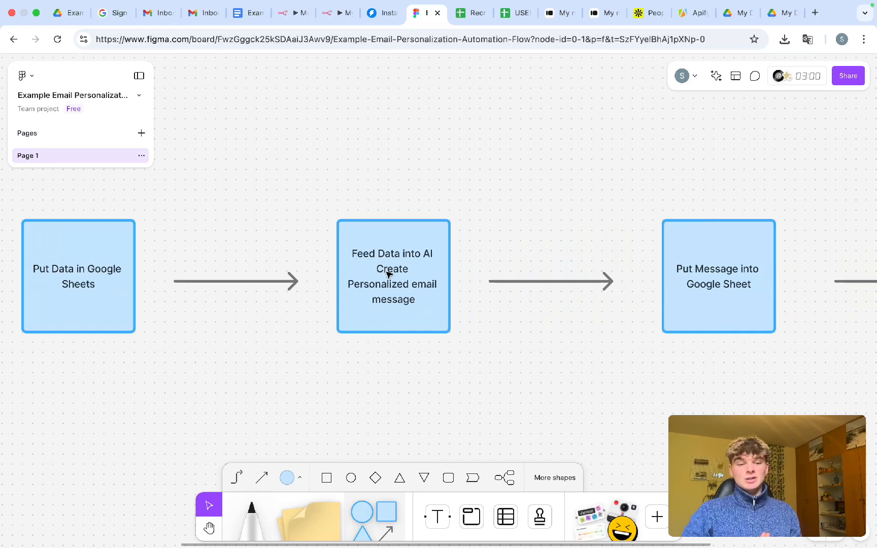
scroll(390, 275, "right", 10)
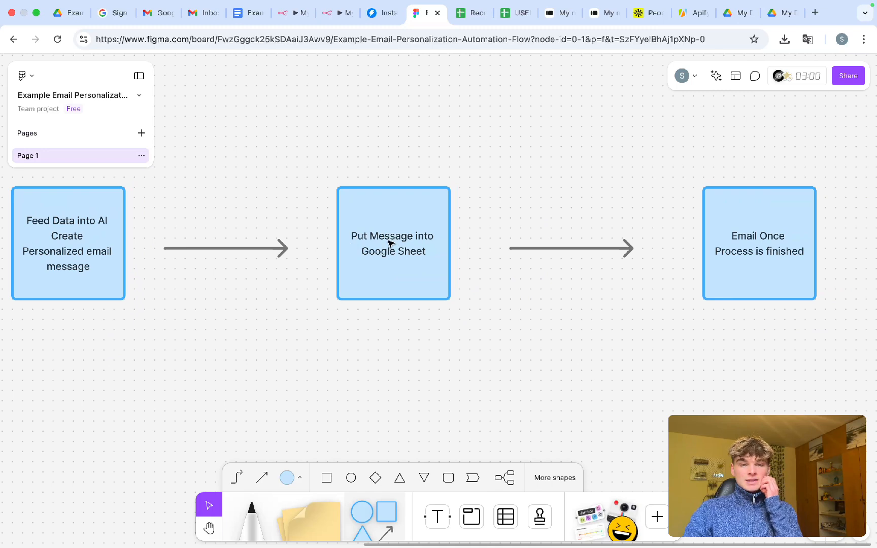
scroll(390, 245, "right", 2)
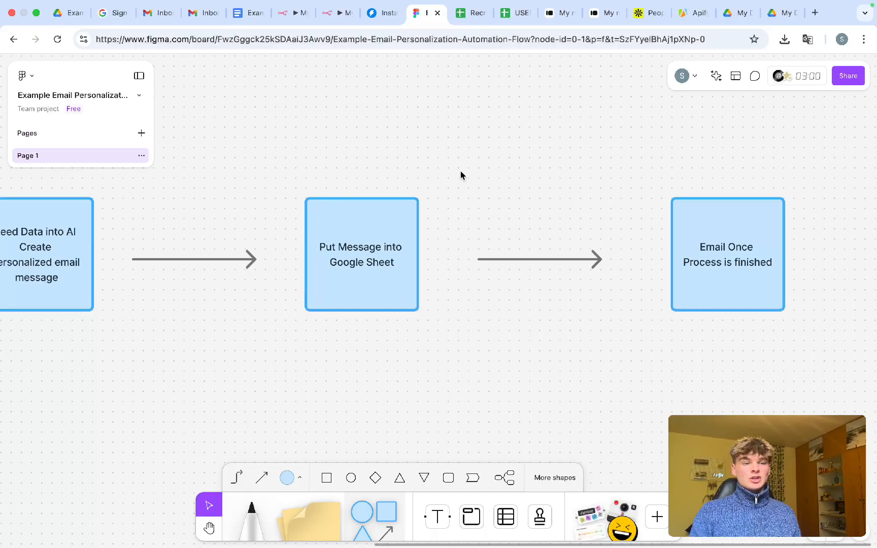
left_click(465, 19)
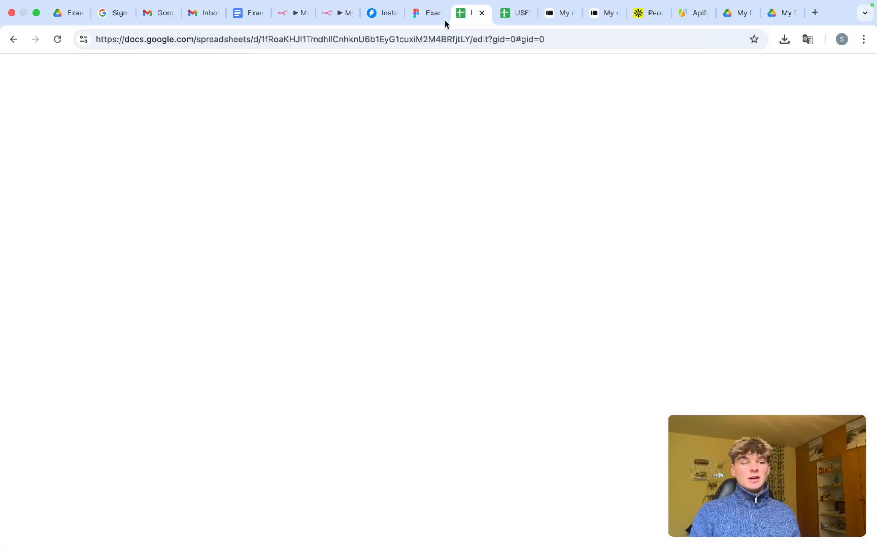
scroll(255, 228, "up", 20)
scroll(256, 228, "up", 20)
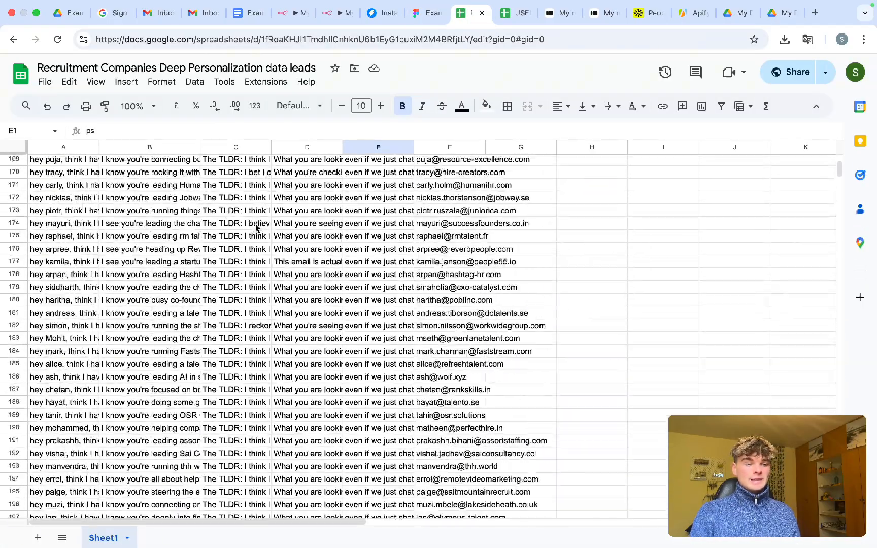
left_click(71, 165)
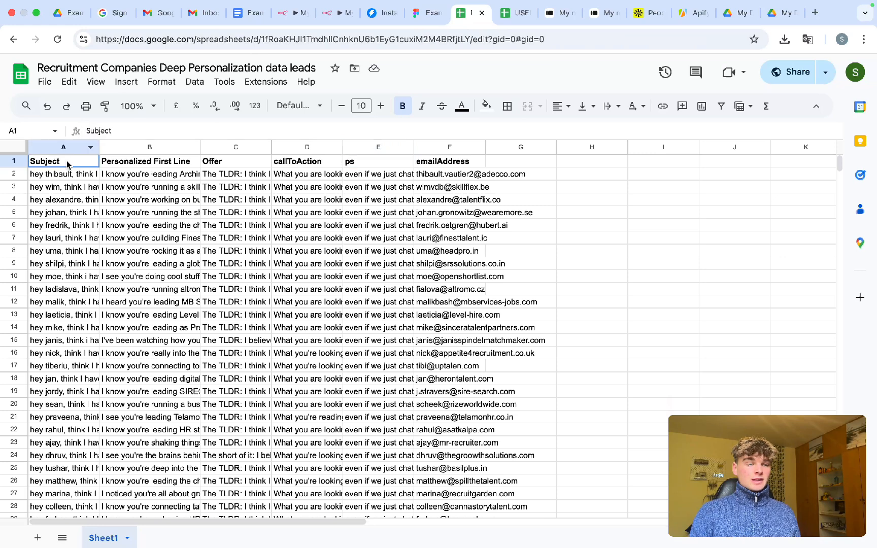
left_click(153, 165)
left_click(229, 166)
left_click(289, 165)
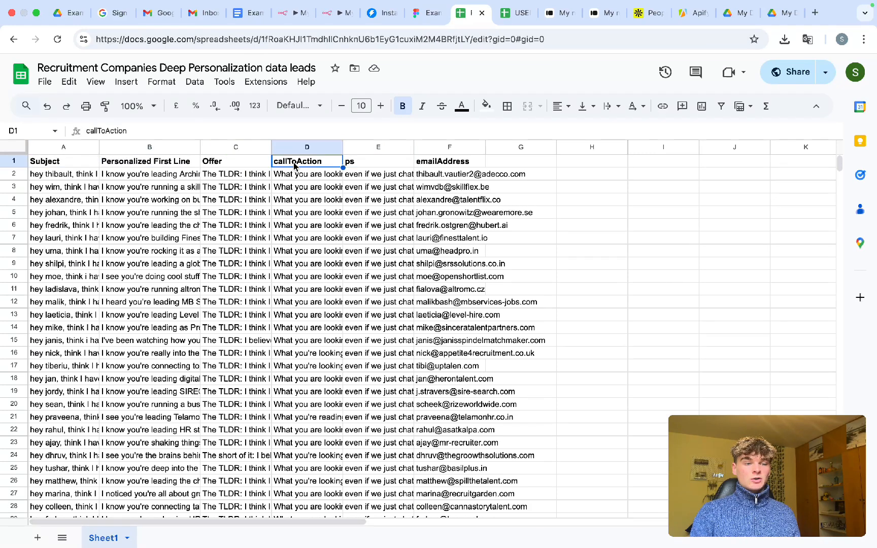
left_click(367, 165)
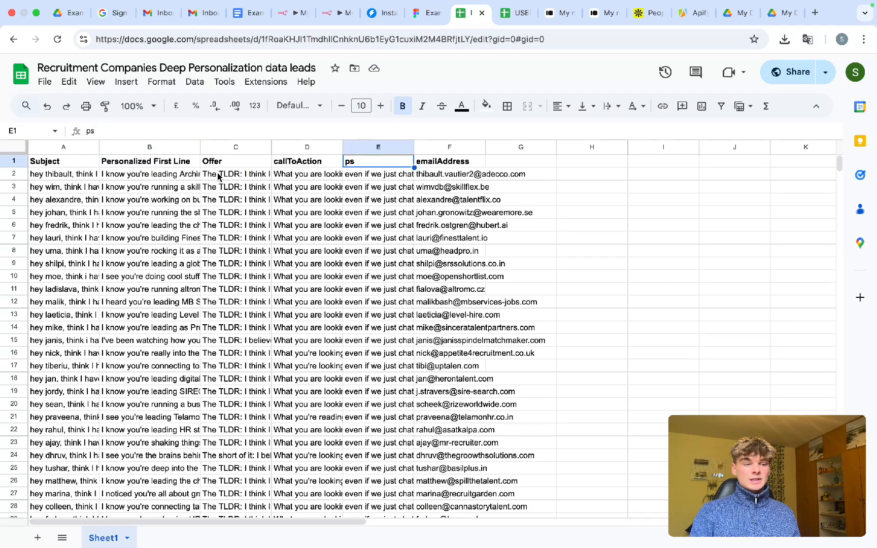
left_click(308, 178)
left_click(239, 187)
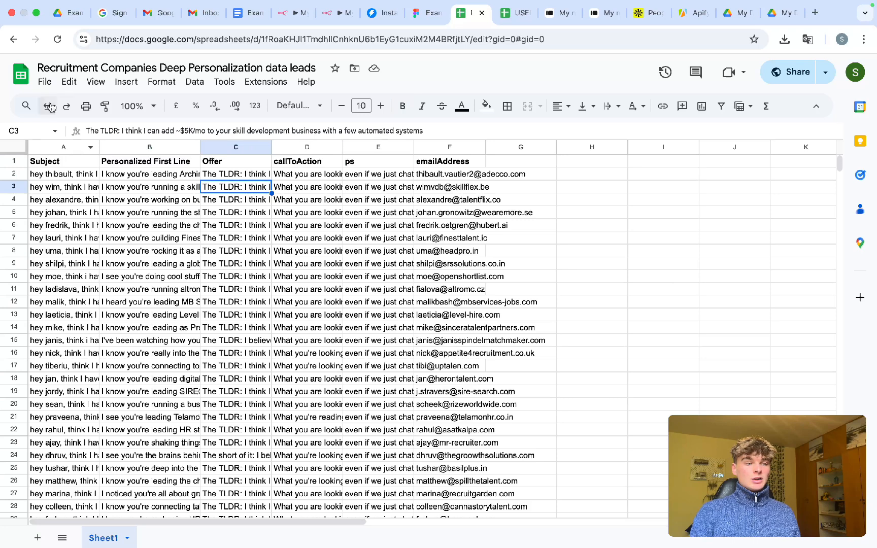
left_click(45, 83)
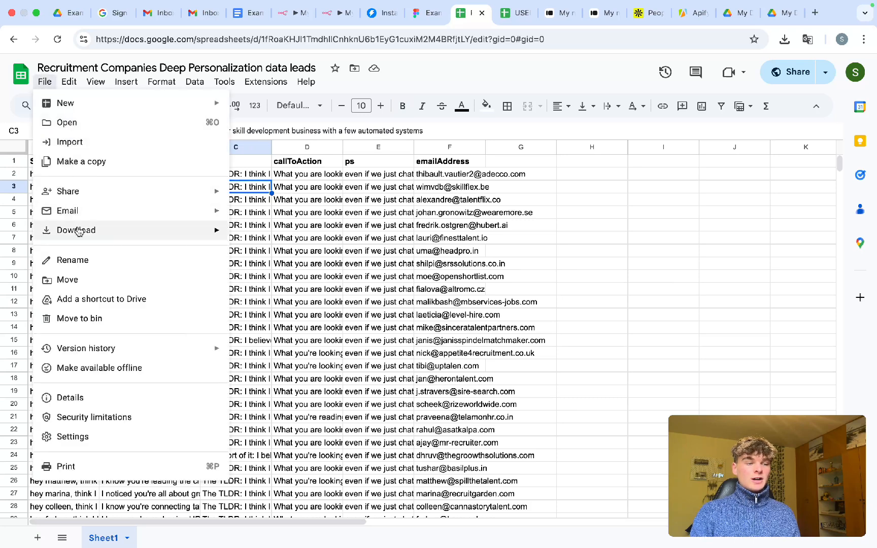
mouse_move(76, 230)
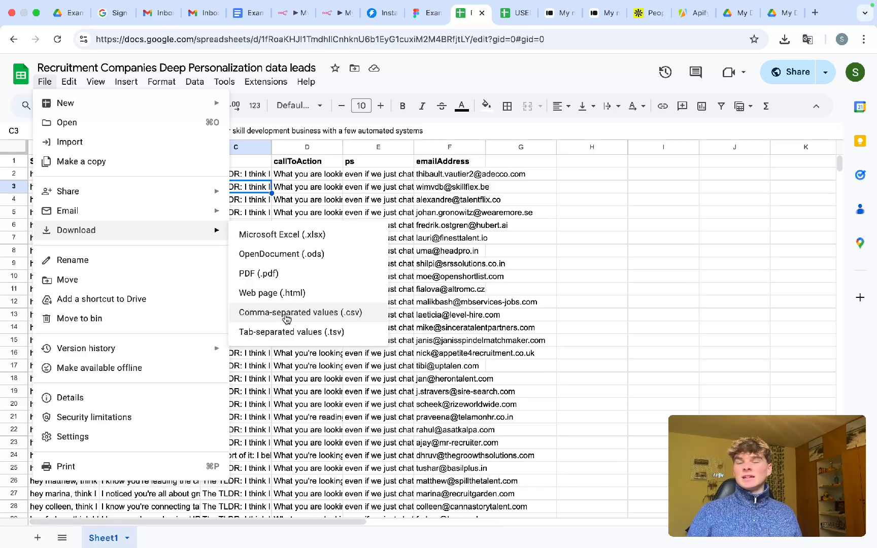
left_click(396, 339)
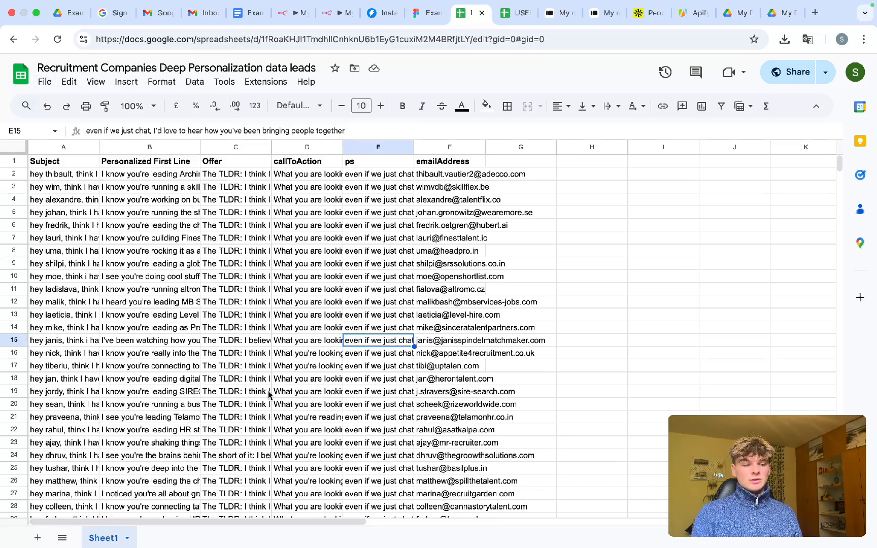
scroll(268, 391, "down", 20)
scroll(268, 395, "down", 20)
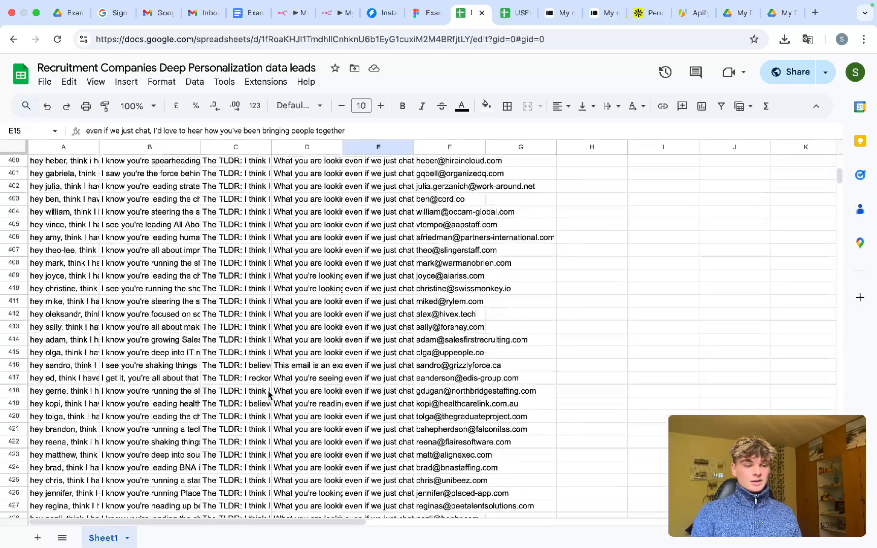
scroll(268, 395, "down", 7)
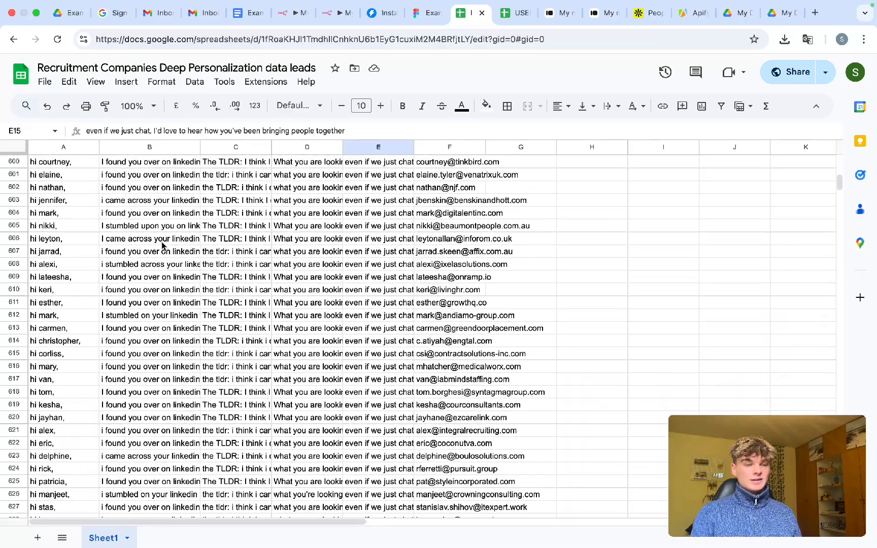
left_click(79, 215)
double_click(133, 213)
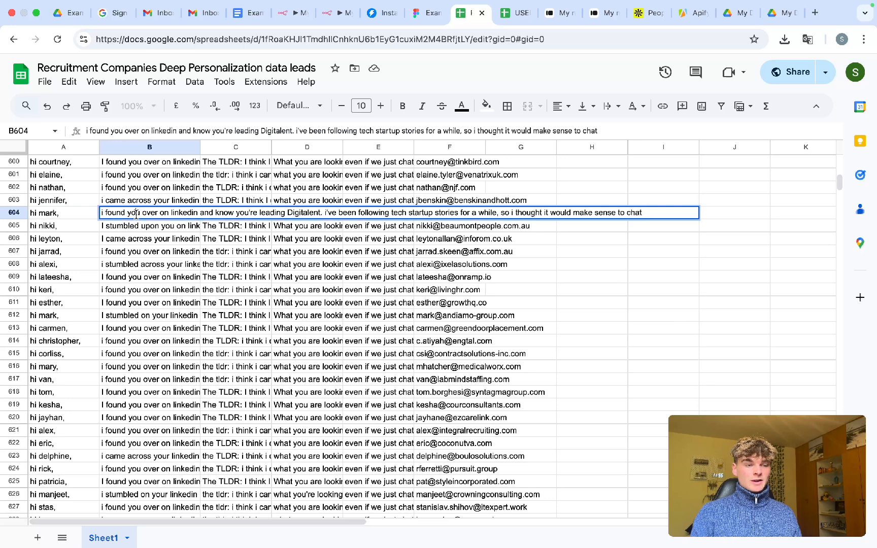
left_click(231, 214)
double_click(231, 213)
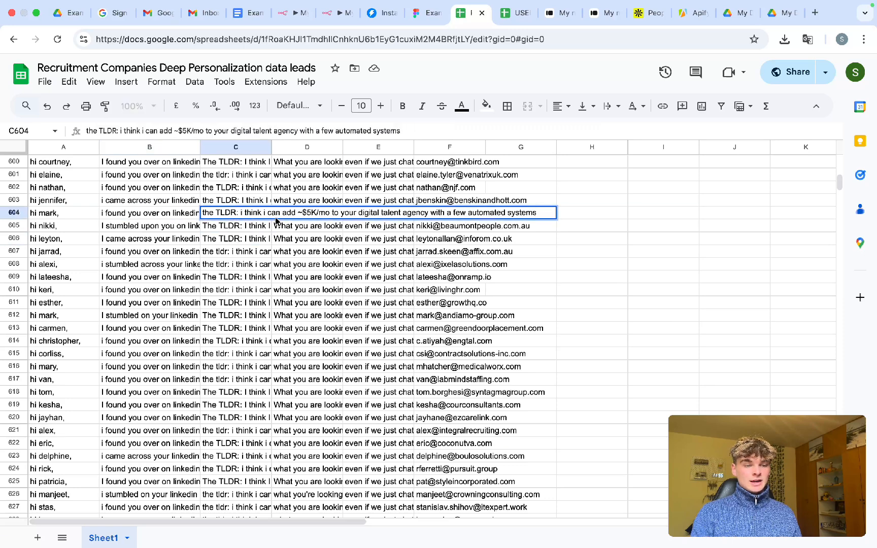
left_click_drag(319, 214, 440, 214)
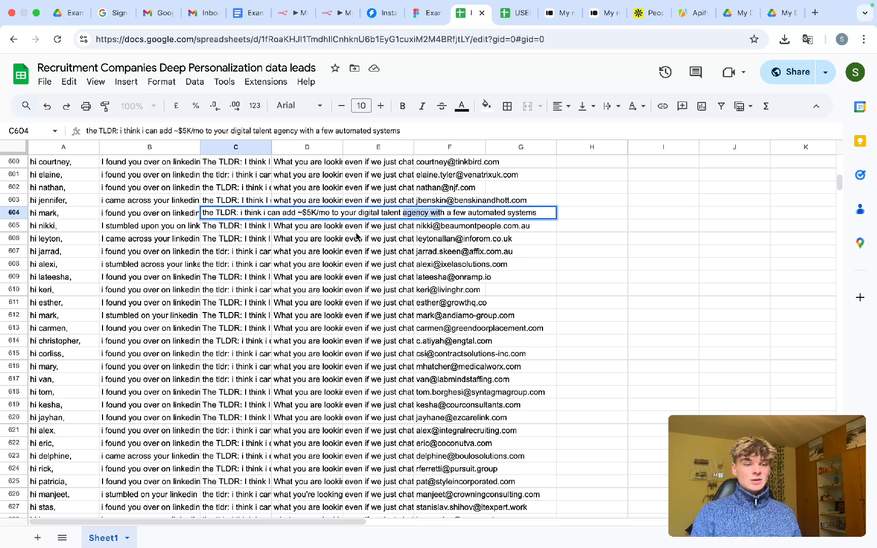
left_click(319, 238)
double_click(300, 214)
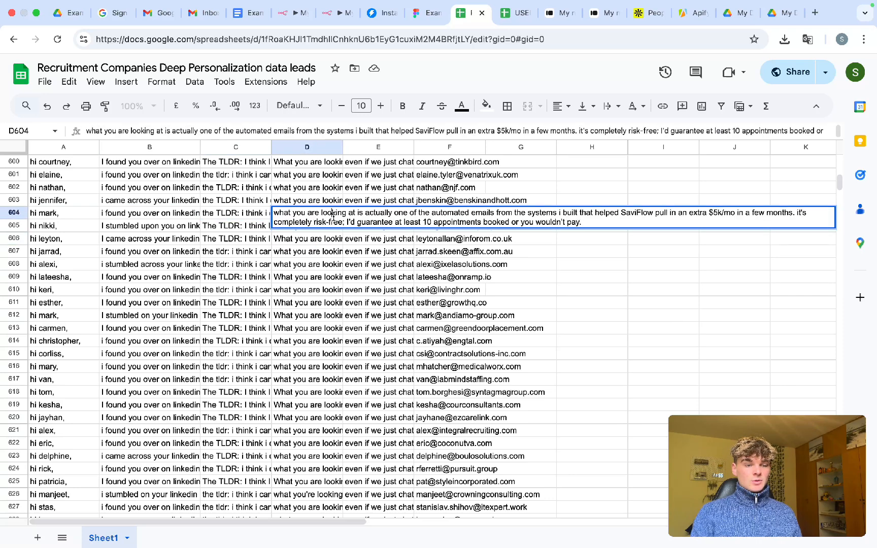
key("Tab")
double_click(372, 213)
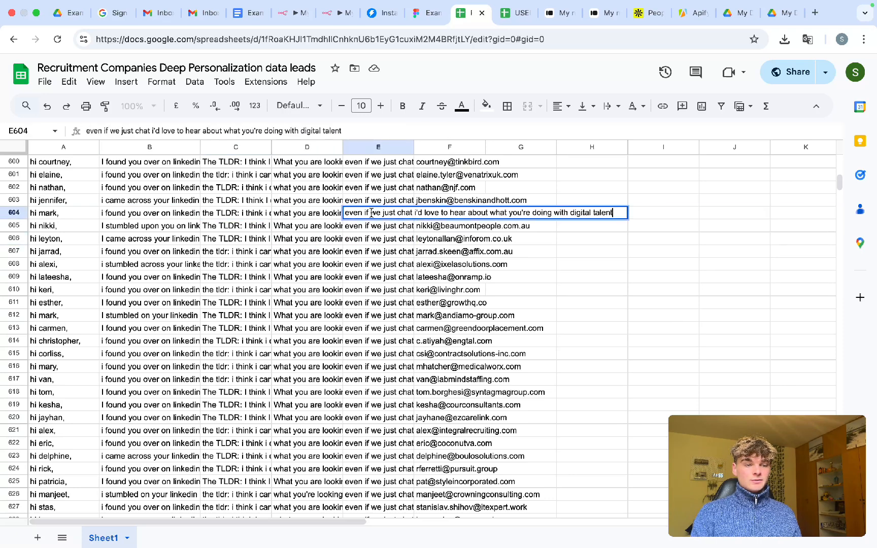
left_click_drag(387, 213, 582, 212)
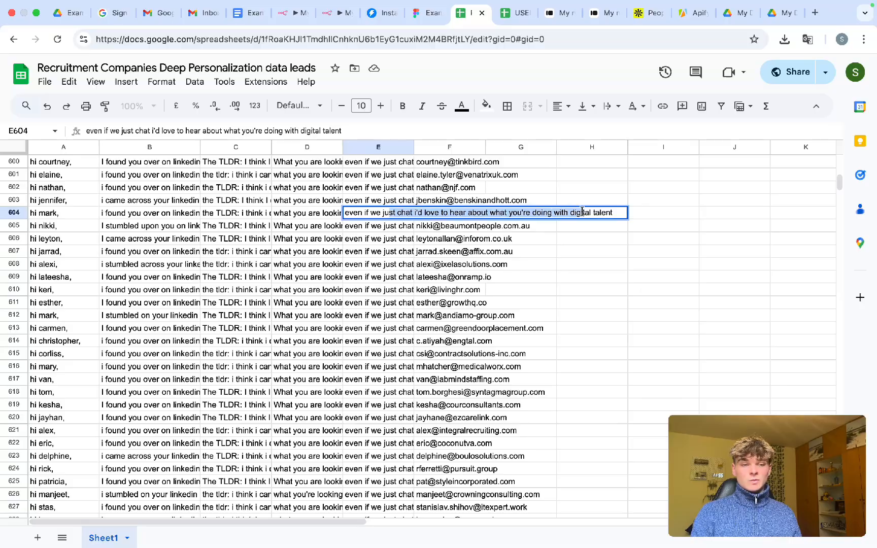
double_click(351, 243)
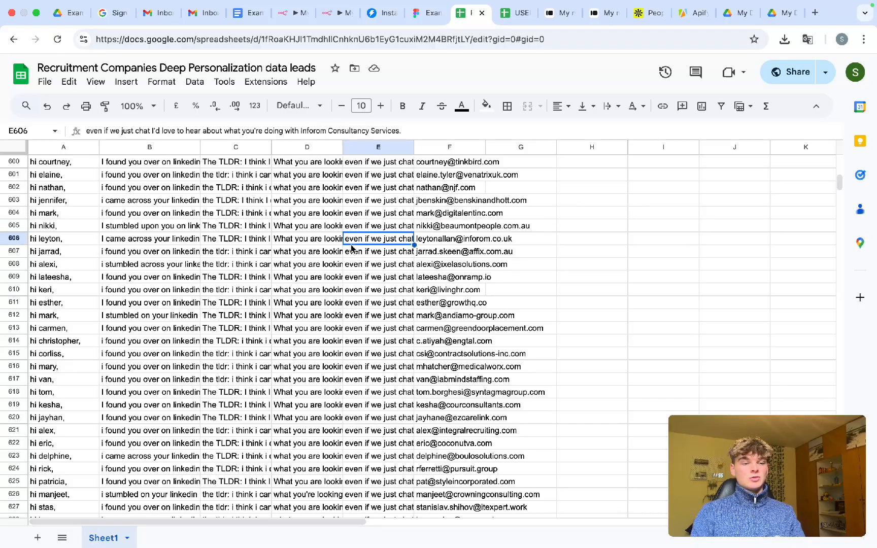
scroll(351, 245, "up", 20)
left_click(351, 254)
scroll(351, 254, "up", 6)
scroll(351, 255, "up", 20)
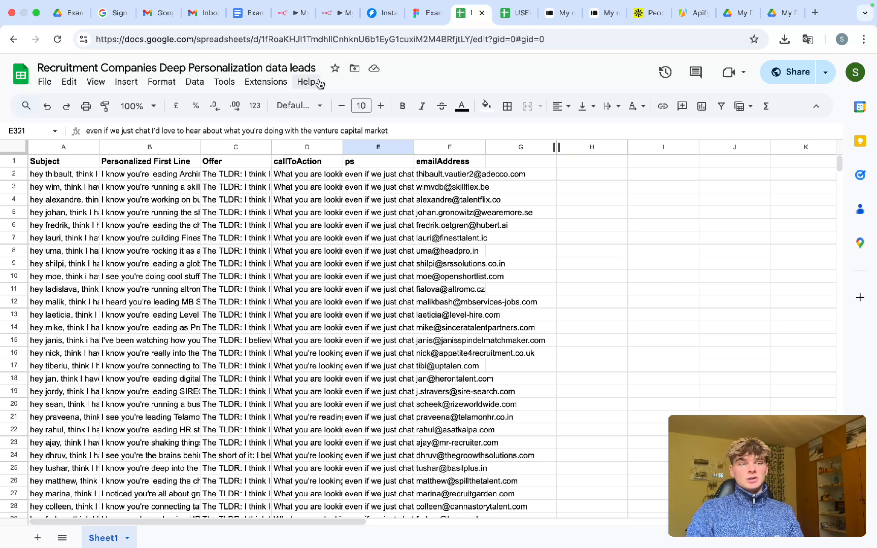
- Switch to the n8n workflow 'My workflow 4'
left_click(291, 13)
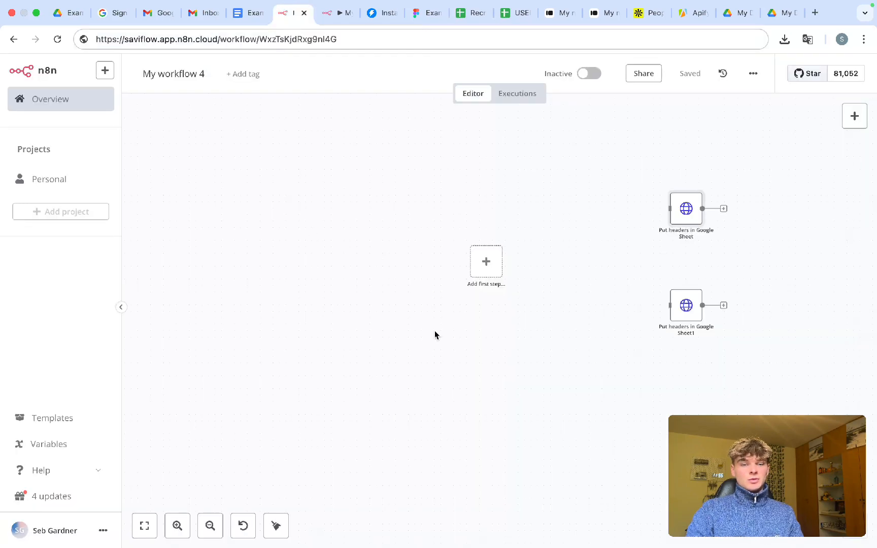
scroll(435, 331, "up", 3)
scroll(435, 331, "right", 5)
scroll(434, 332, "down", 3)
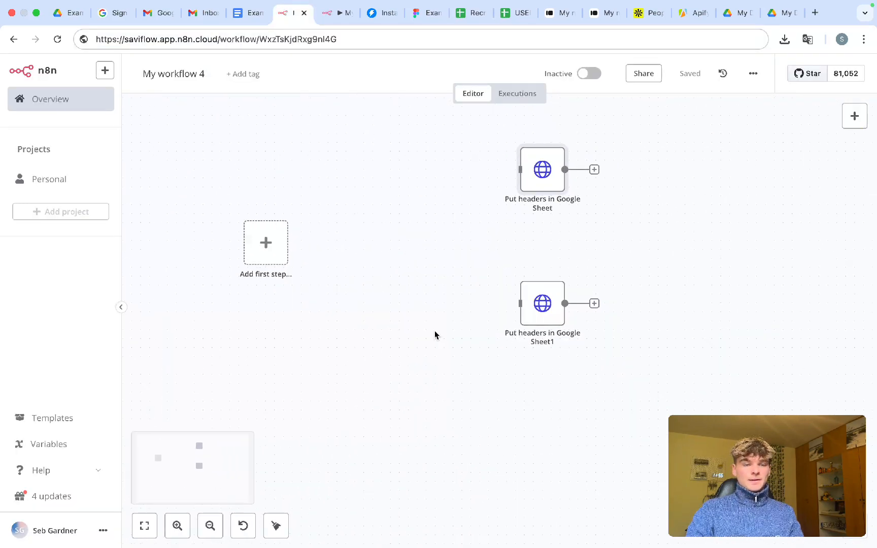
- Move both 'Put headers in Google Sheet' nodes further right, clearing space around the placeholder
left_click_drag(487, 153, 633, 422)
left_click_drag(533, 323, 688, 321)
left_click(474, 329)
scroll(298, 340, "left", 3)
scroll(299, 340, "up", 4)
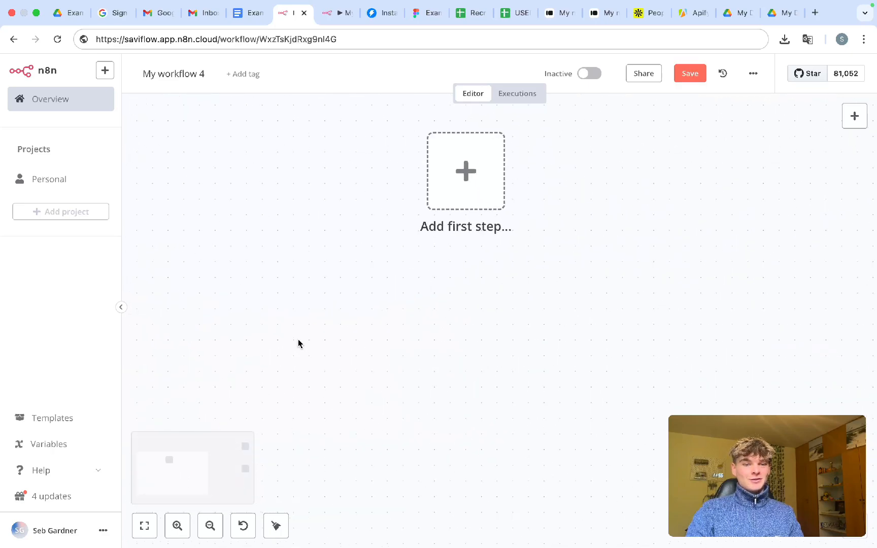
scroll(299, 340, "up", 1)
scroll(295, 364, "up", 2)
scroll(295, 364, "down", 2)
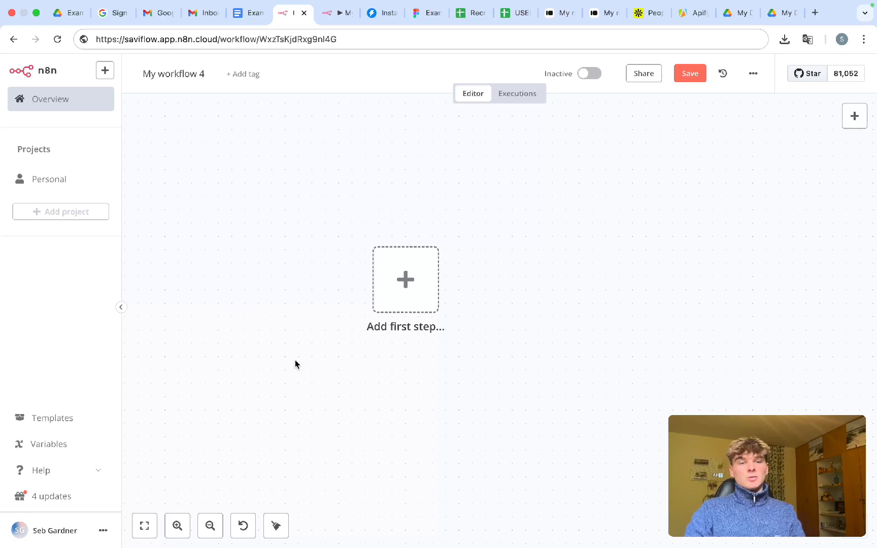
scroll(304, 349, "down", 1)
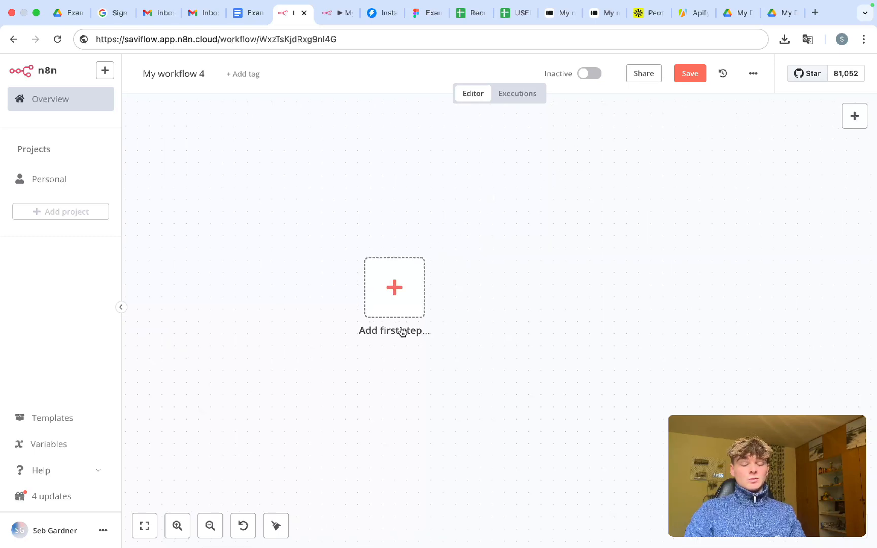
- Add a Typeform Trigger as the workflow's first step
left_click(387, 301)
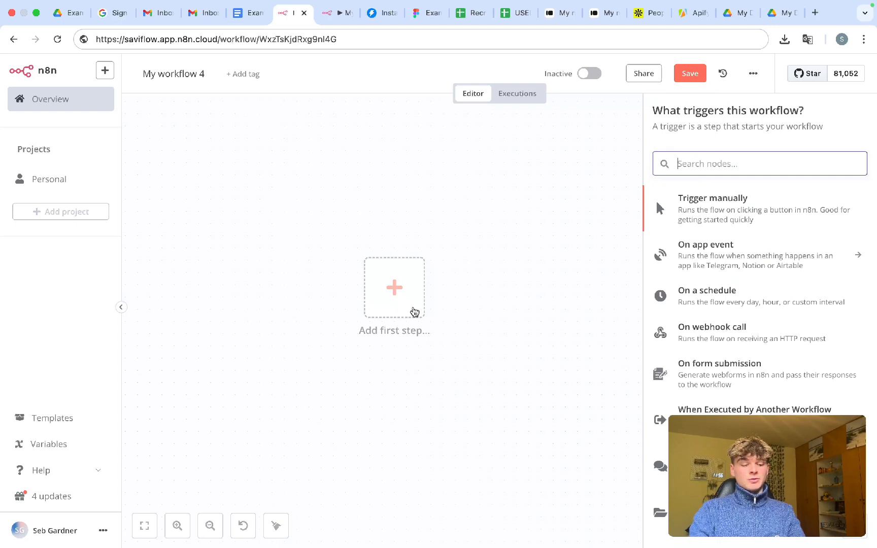
type("typ")
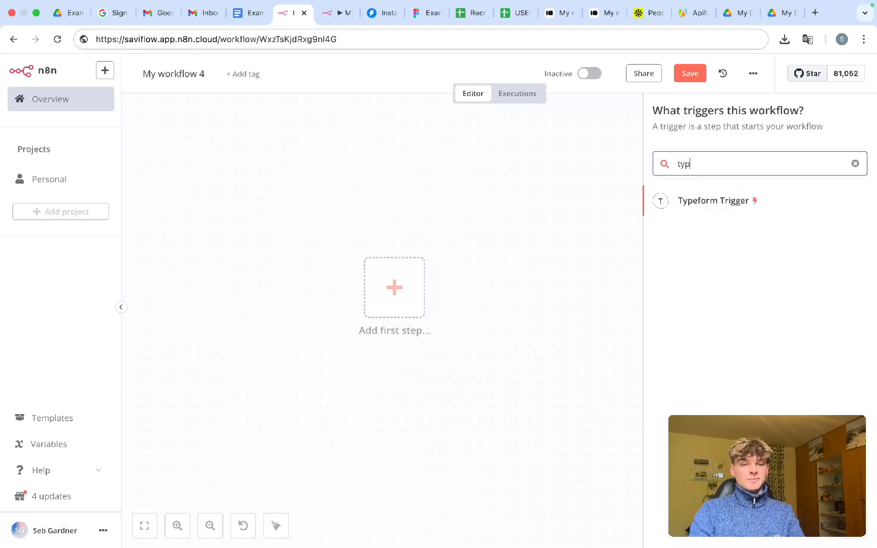
left_click(727, 201)
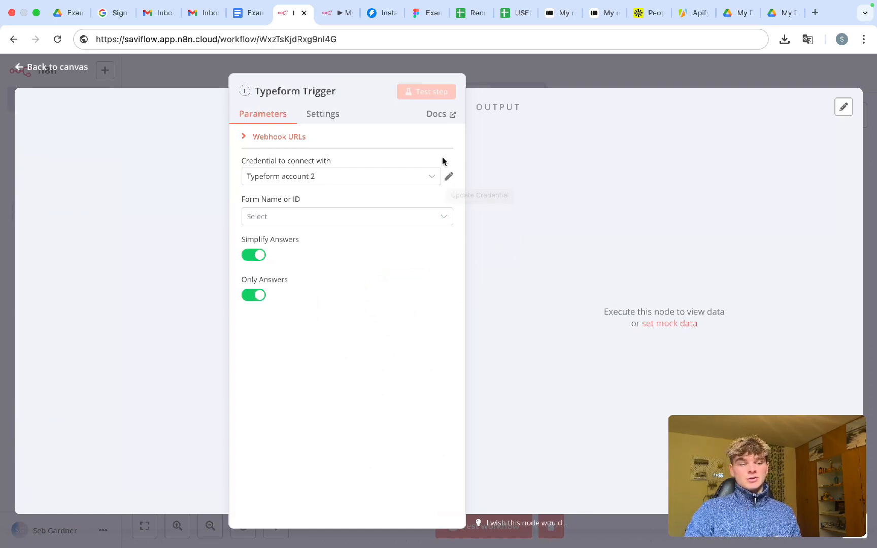
- Review the access token in the 'Typeform account 2' credential and close it
left_click(448, 177)
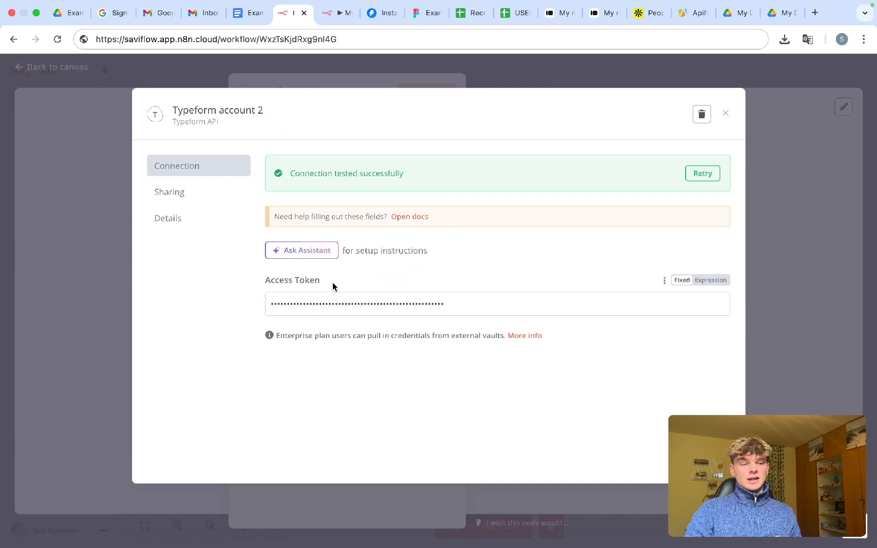
left_click_drag(333, 286, 266, 286)
left_click(299, 285)
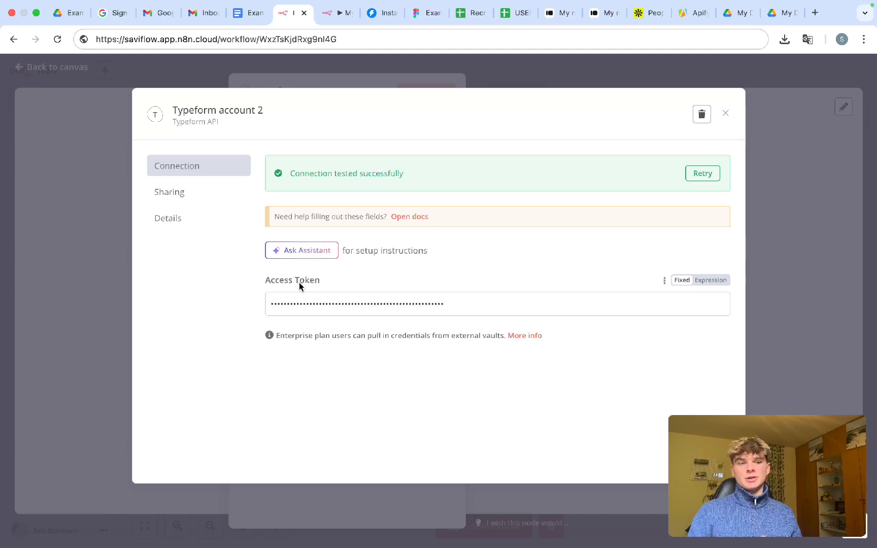
left_click_drag(456, 306, 272, 304)
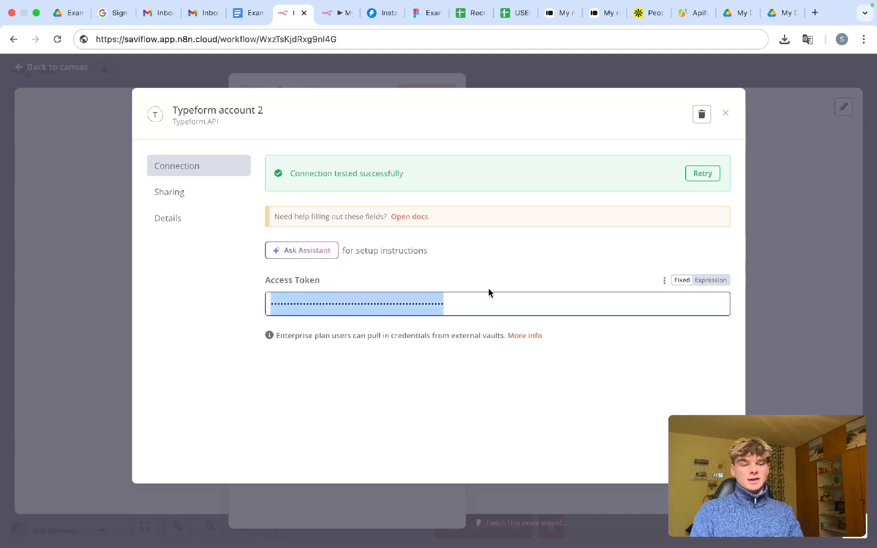
left_click(489, 291)
left_click(725, 115)
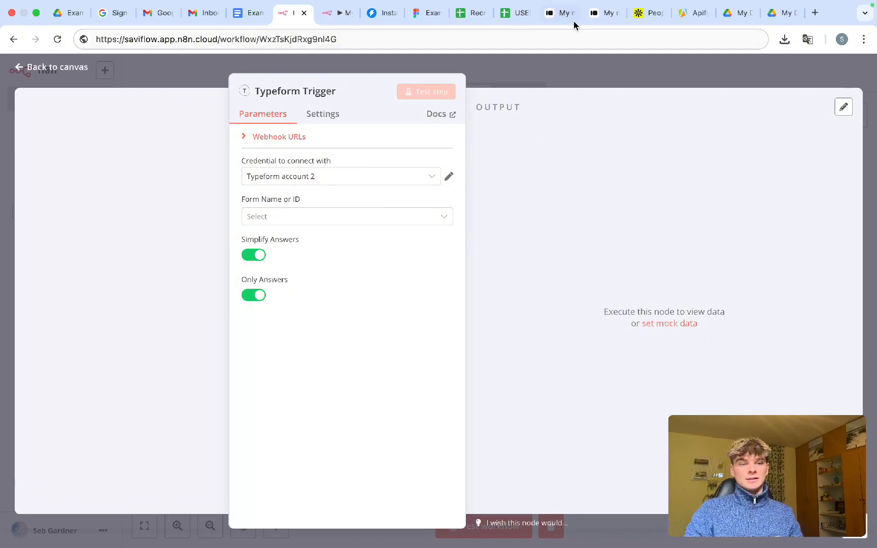
- Look over the Typeform question 'What is your Apollo Link?' and its answer field
left_click(552, 20)
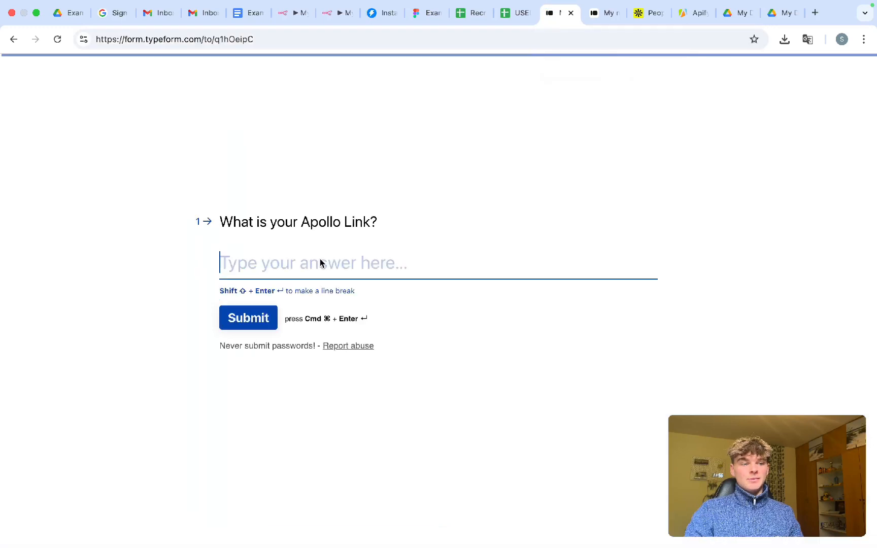
left_click_drag(382, 227, 226, 233)
triple_click(284, 226)
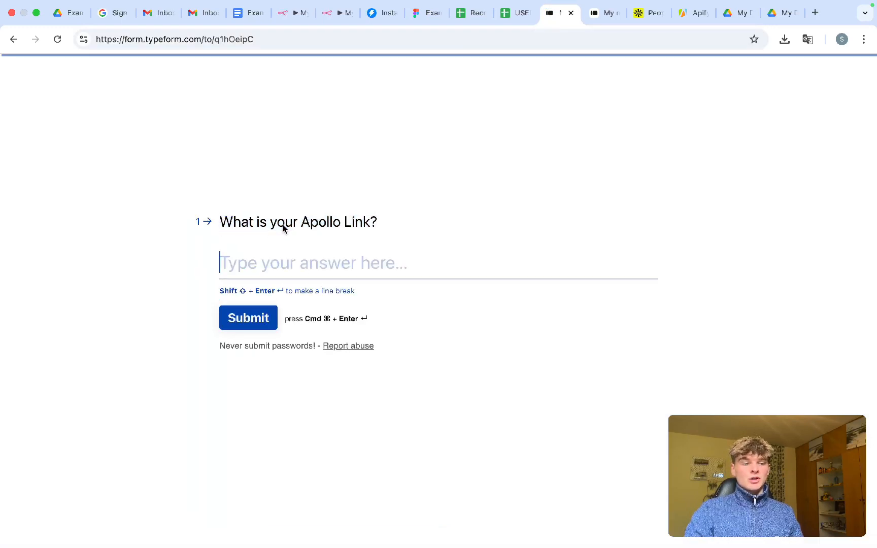
left_click(309, 224)
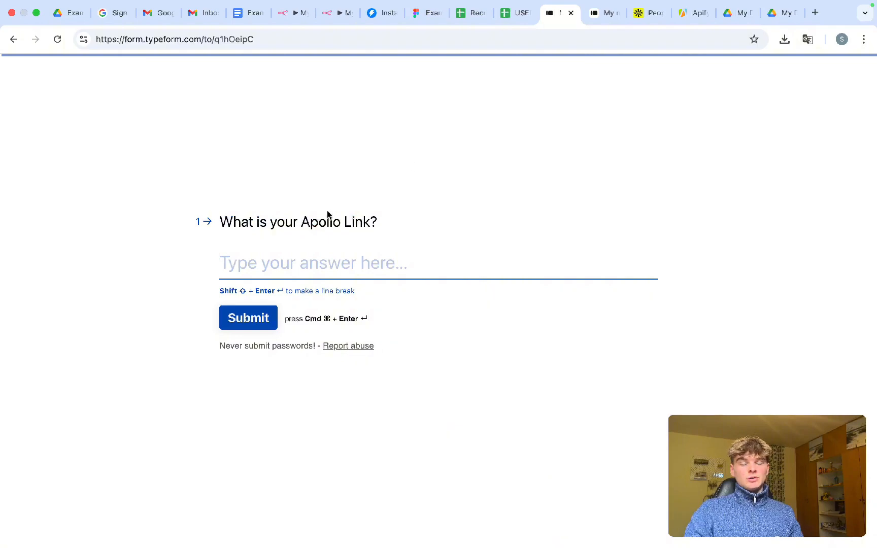
left_click(653, 19)
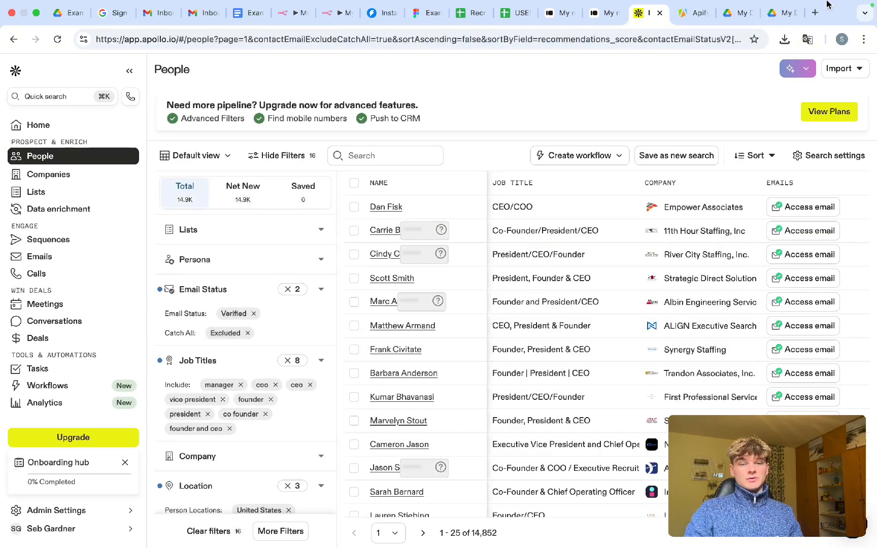
left_click(816, 13)
type("apollo")
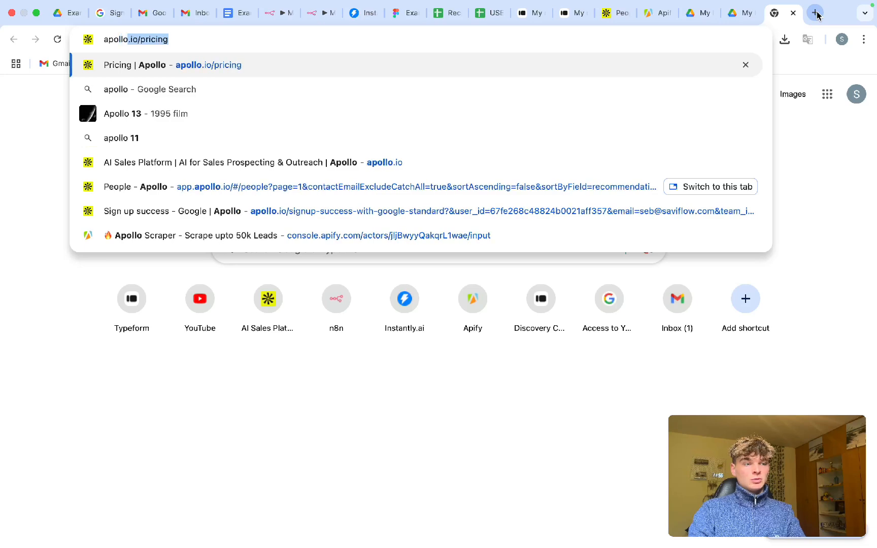
type(".")
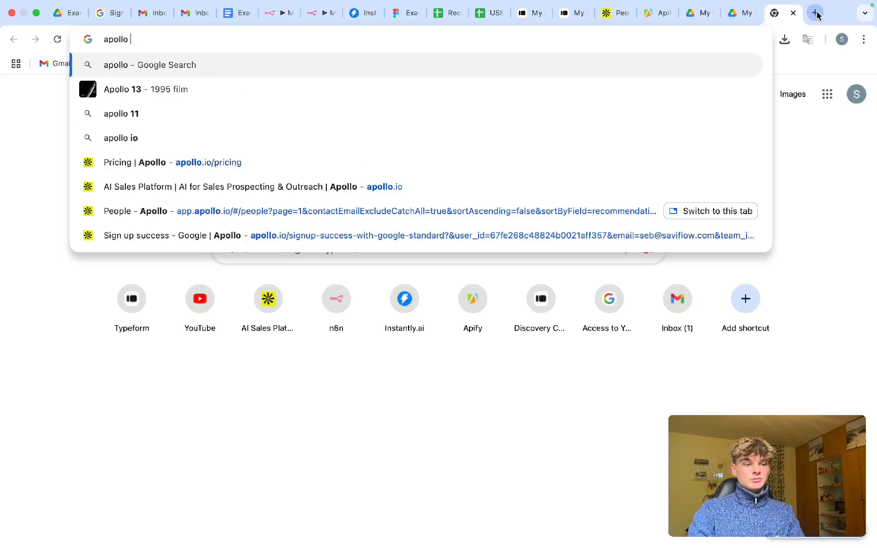
key("Return")
left_click(139, 277)
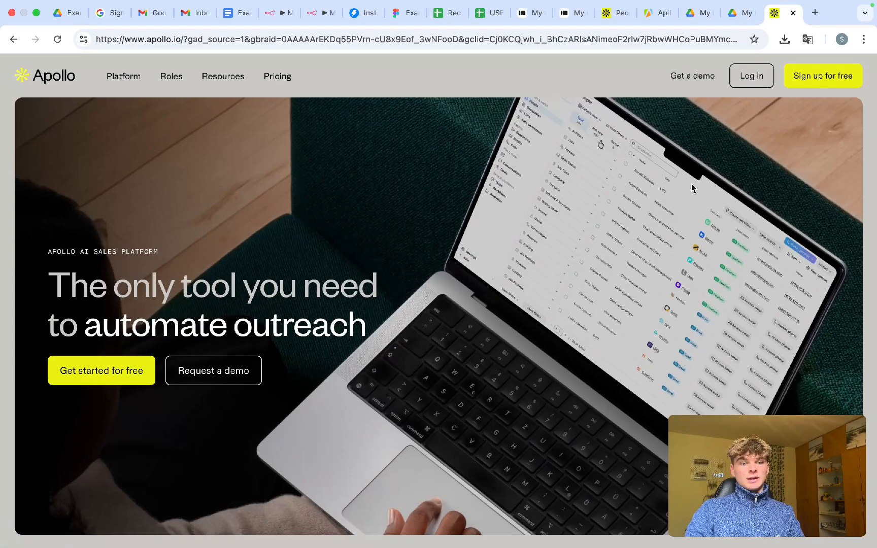
key("super+w")
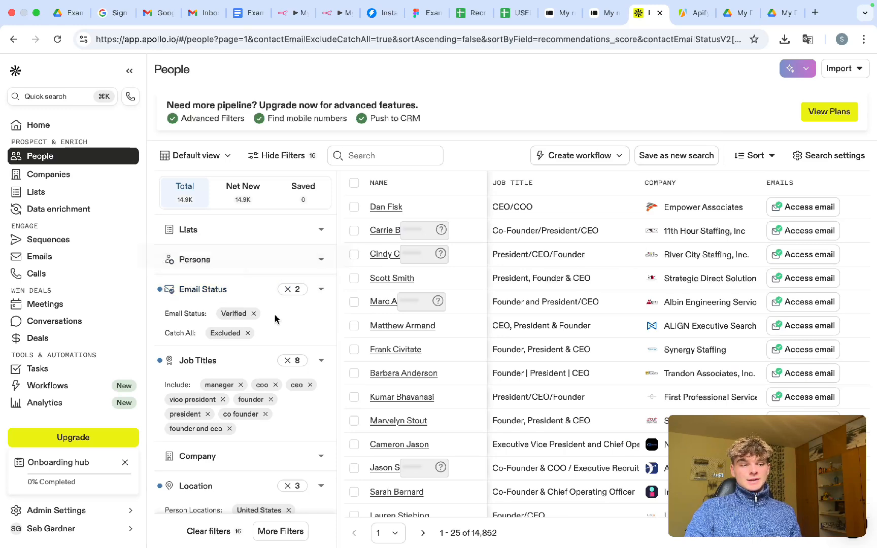
scroll(274, 317, "down", 1)
scroll(274, 318, "down", 3)
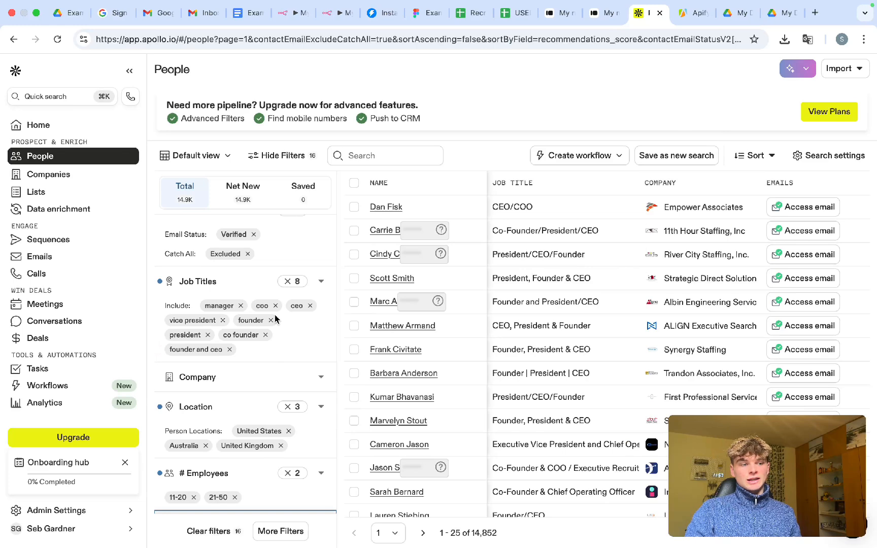
scroll(275, 318, "down", 12)
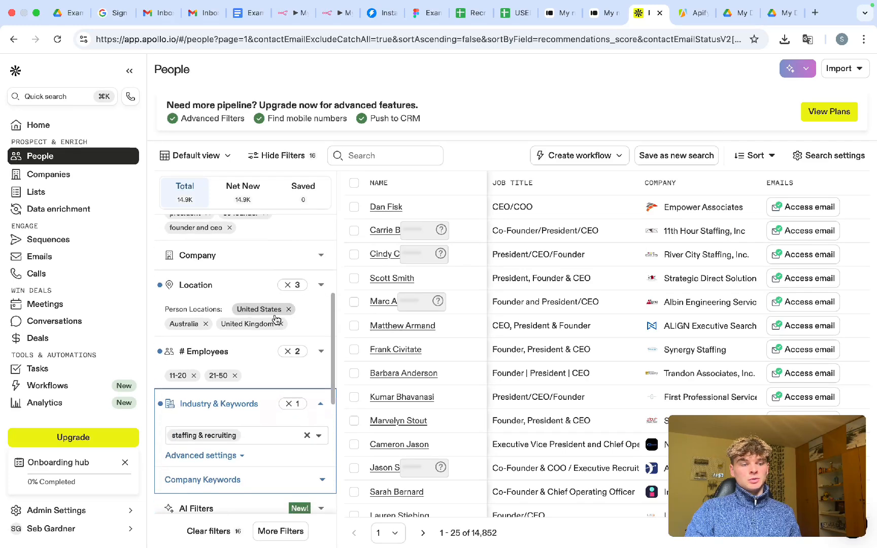
scroll(275, 318, "up", 15)
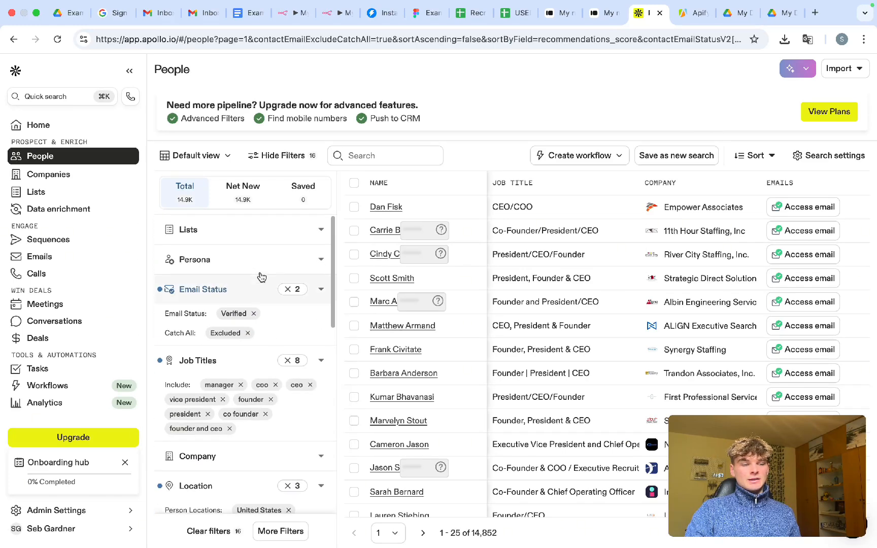
scroll(260, 277, "down", 1)
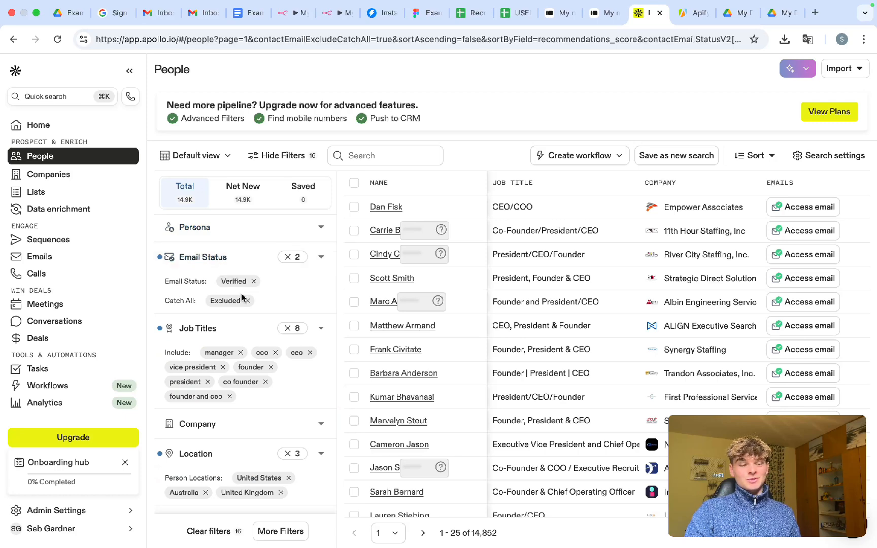
scroll(256, 316, "down", 1)
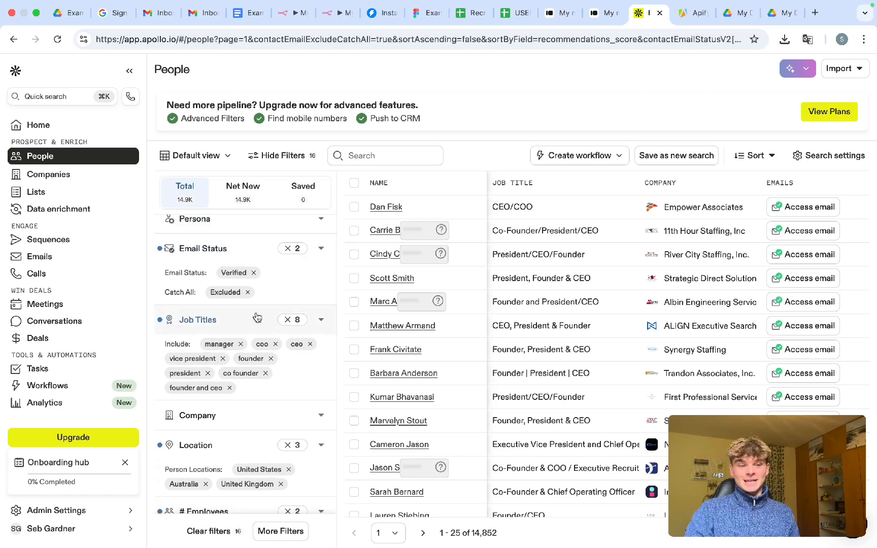
scroll(247, 325, "down", 3)
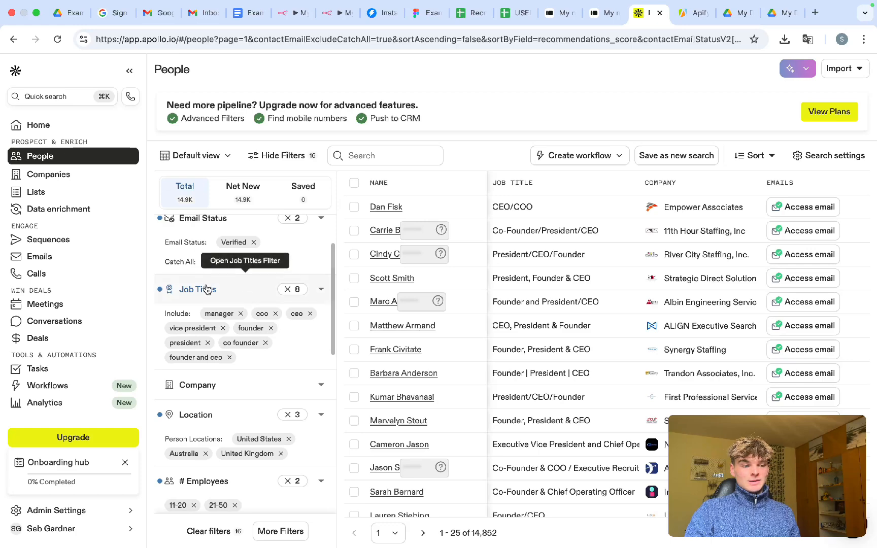
scroll(233, 345, "down", 6)
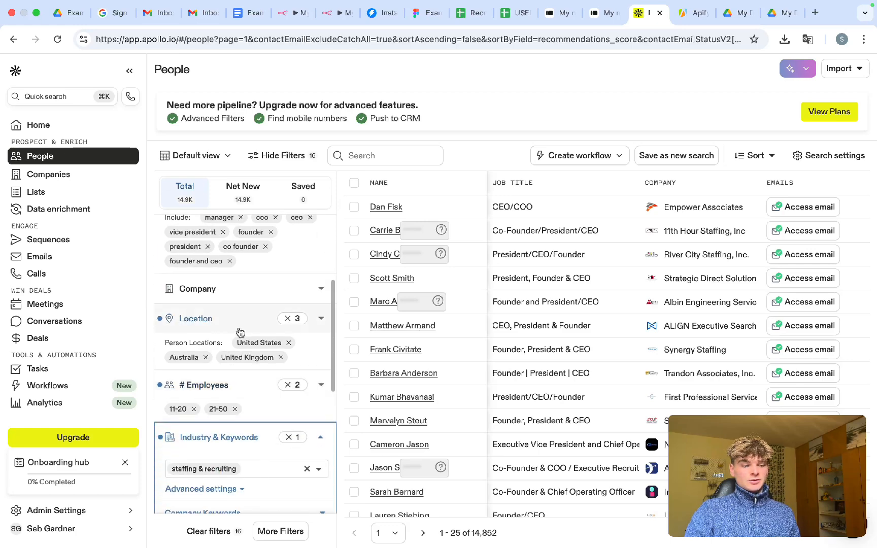
scroll(241, 332, "down", 5)
scroll(238, 307, "down", 5)
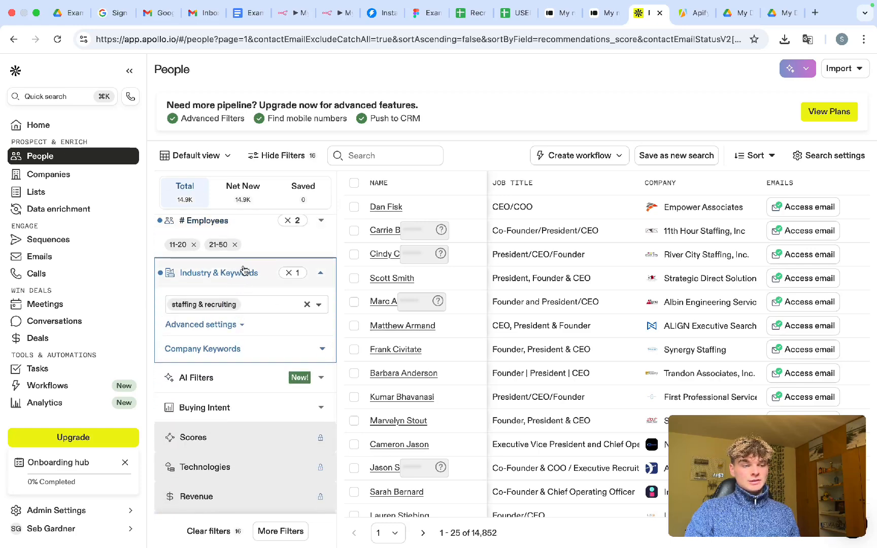
scroll(241, 284, "down", 5)
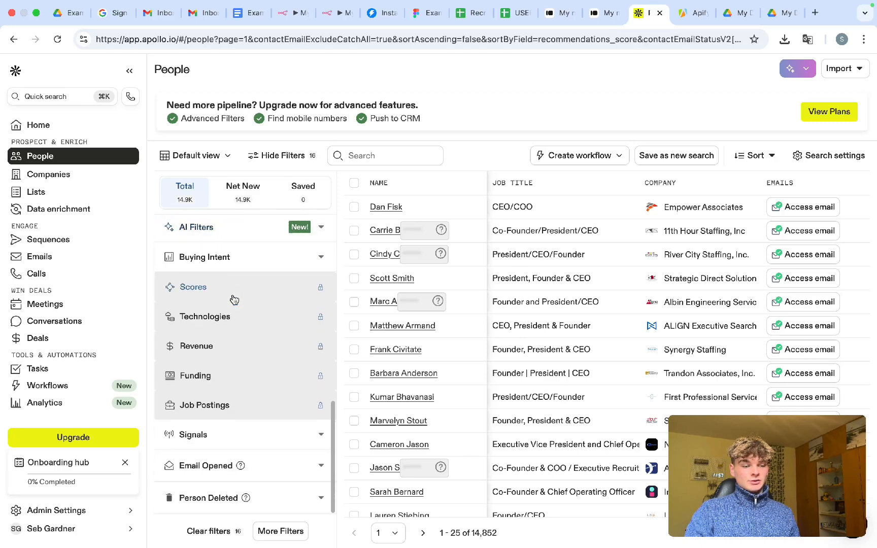
scroll(233, 299, "up", 15)
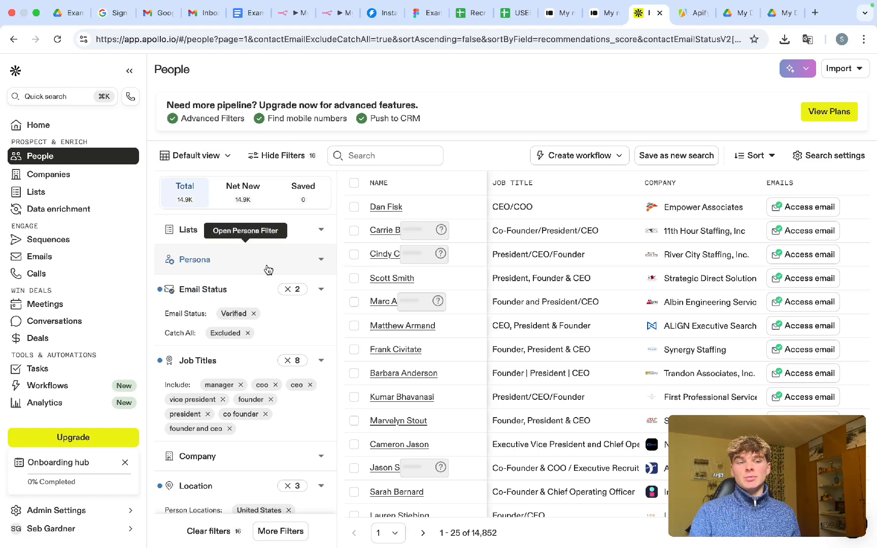
- Copy the Apollo People search URL and paste it as the Typeform 'Apollo Link' answer
left_click(300, 39)
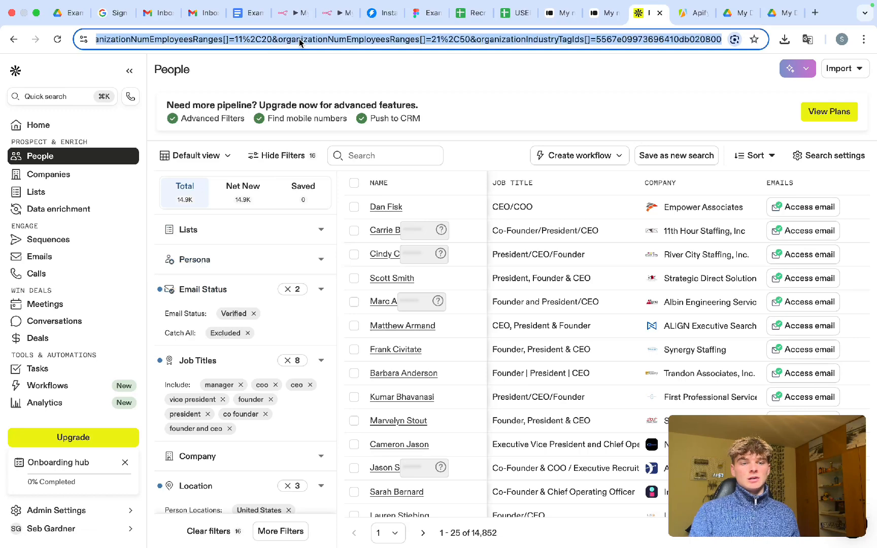
triple_click(297, 39)
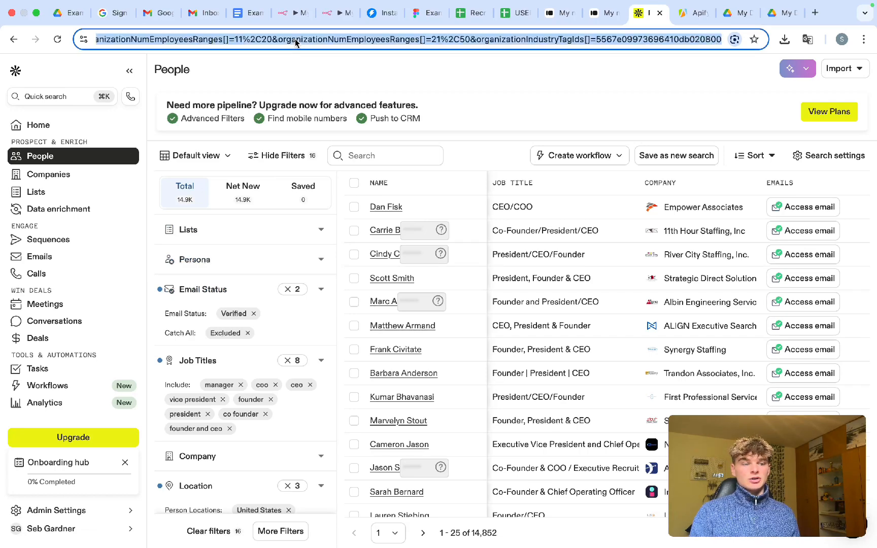
left_click(296, 40)
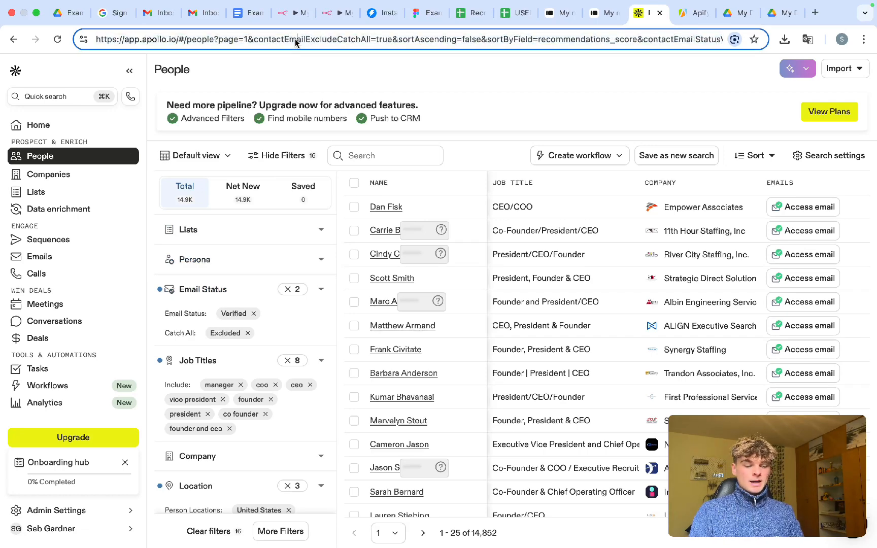
triple_click(296, 40)
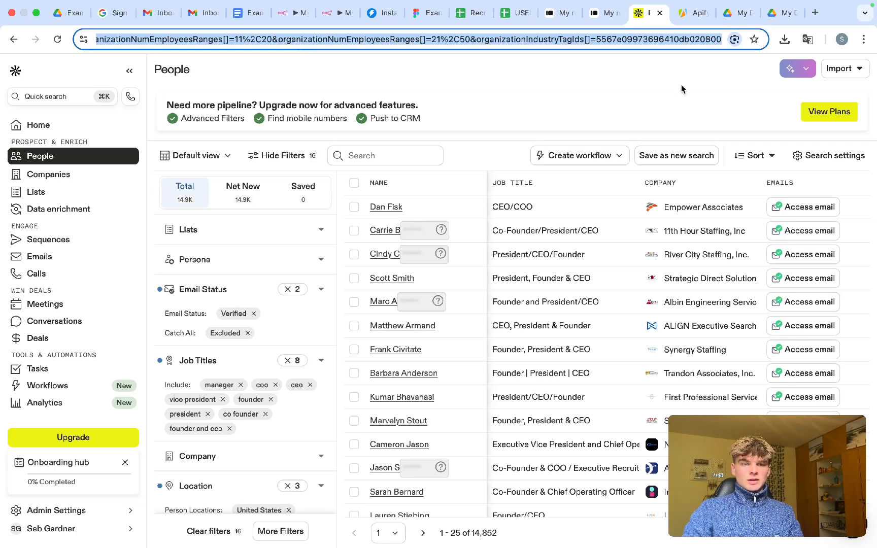
left_click(559, 15)
key("super+v")
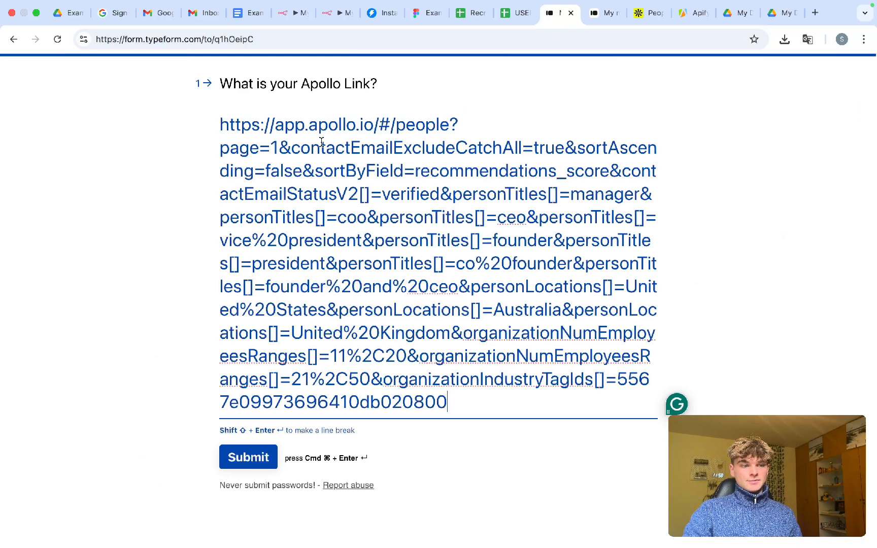
- Choose 'My new form' as the Typeform Trigger's form and save My workflow 4
left_click(288, 13)
left_click(310, 224)
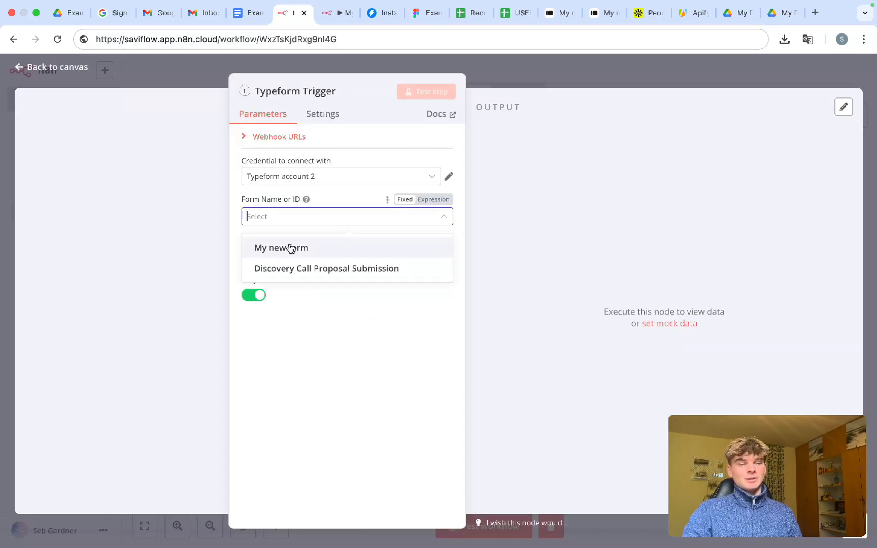
left_click(308, 249)
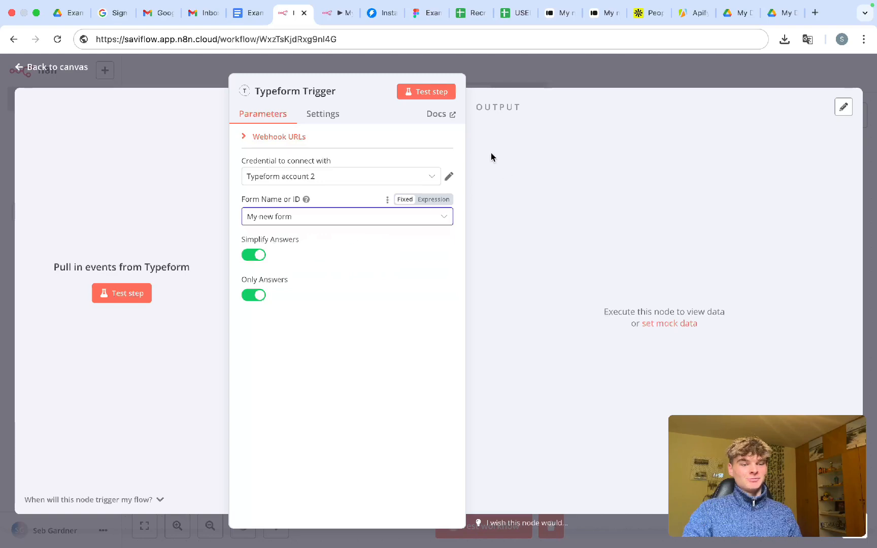
left_click(508, 83)
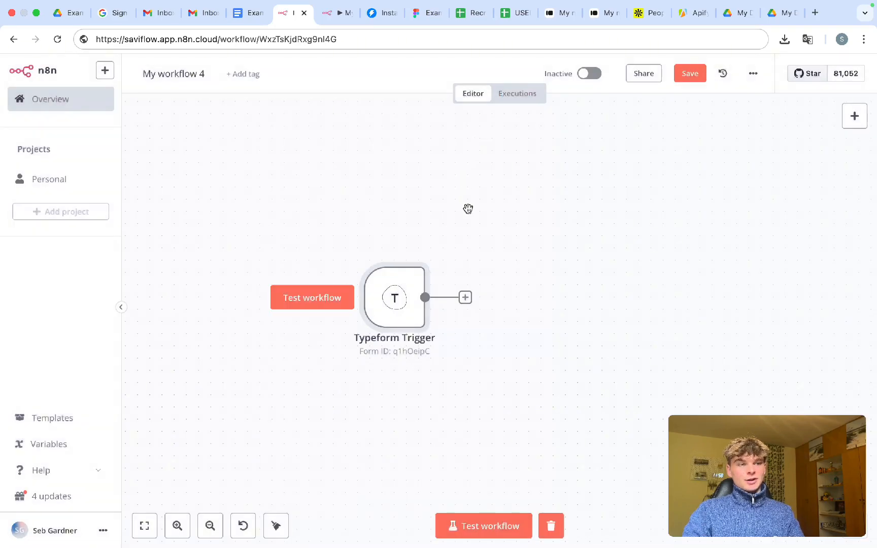
key("super+s")
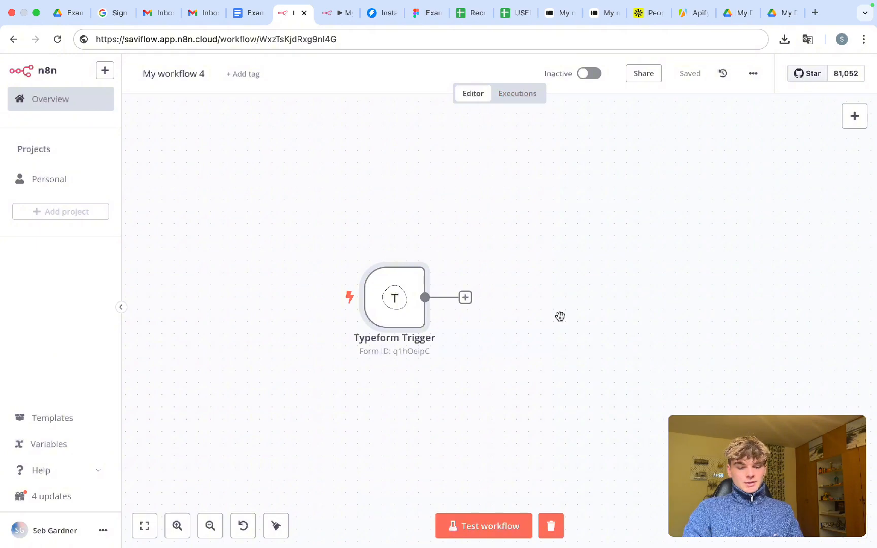
- Review the Apollo People search filters, select its URL, and return to the Typeform form
left_click(648, 13)
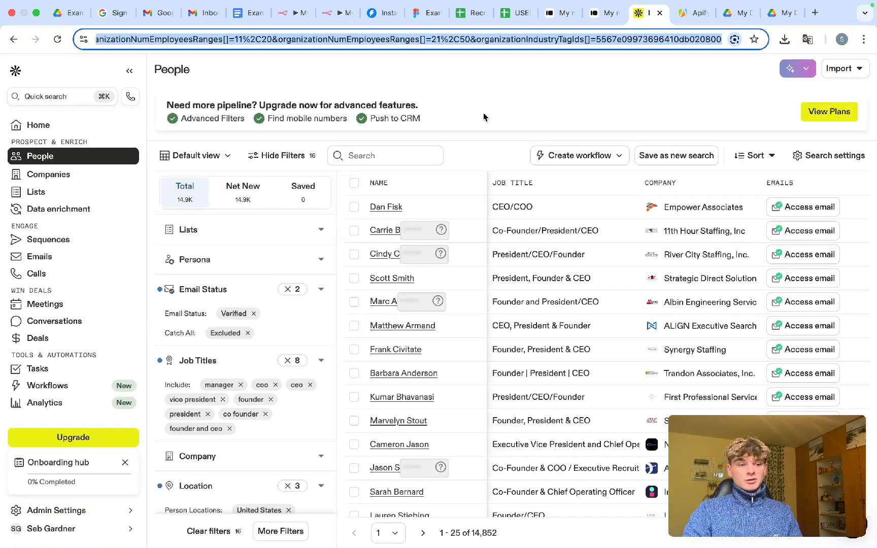
scroll(251, 335, "down", 2)
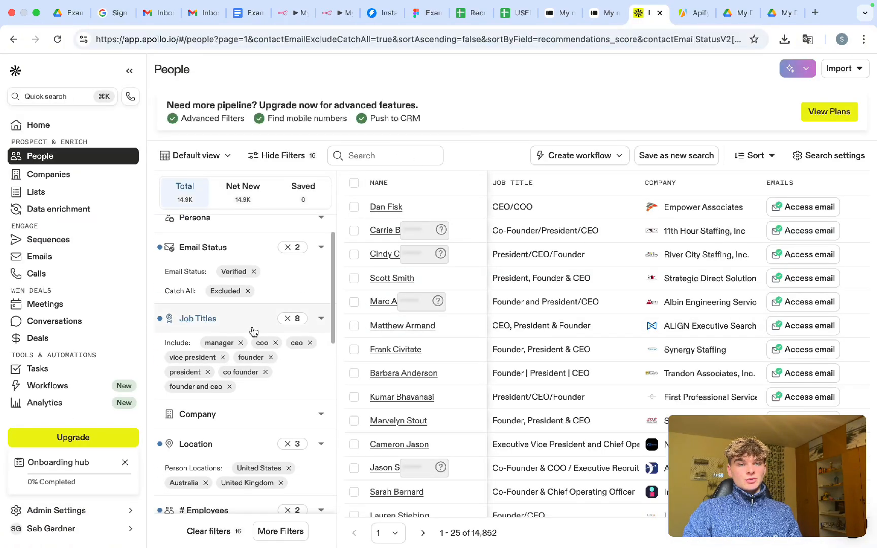
scroll(263, 366, "down", 10)
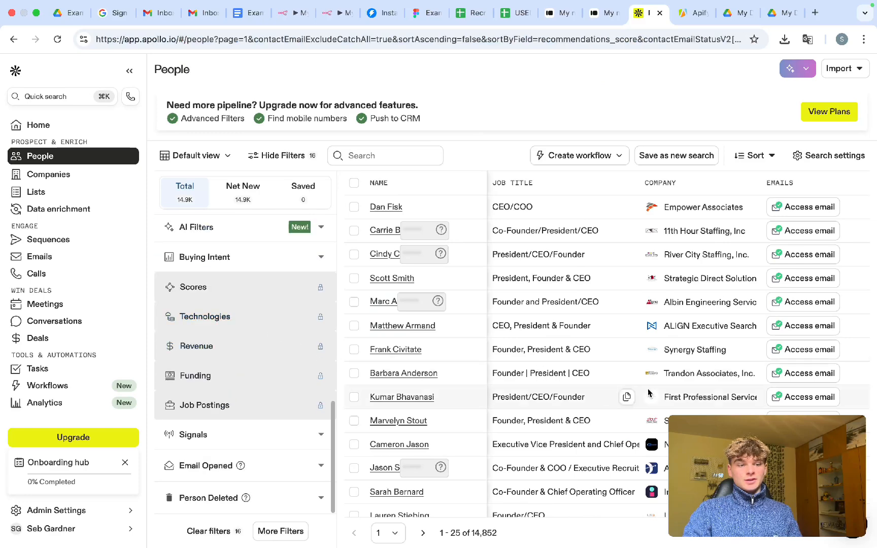
scroll(188, 316, "up", 10)
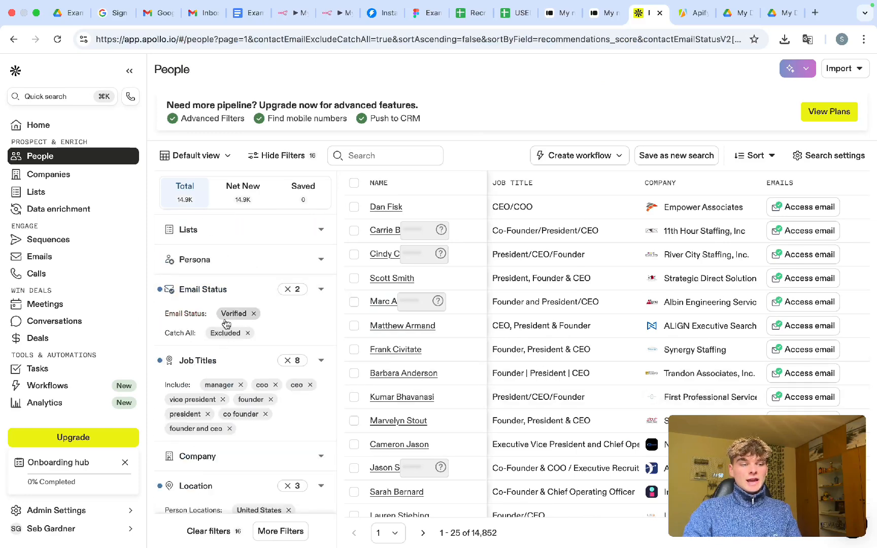
scroll(226, 325, "down", 2)
scroll(226, 325, "down", 1)
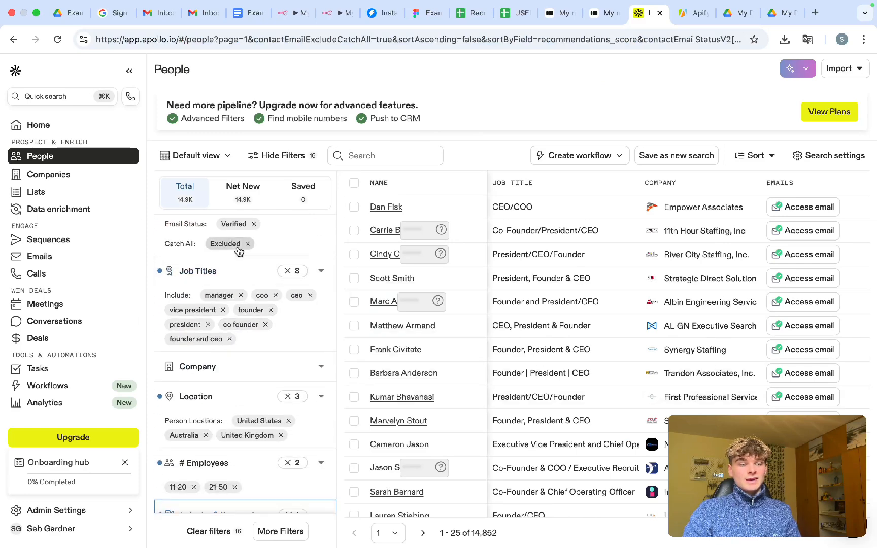
scroll(221, 363, "down", 2)
scroll(226, 400, "down", 5)
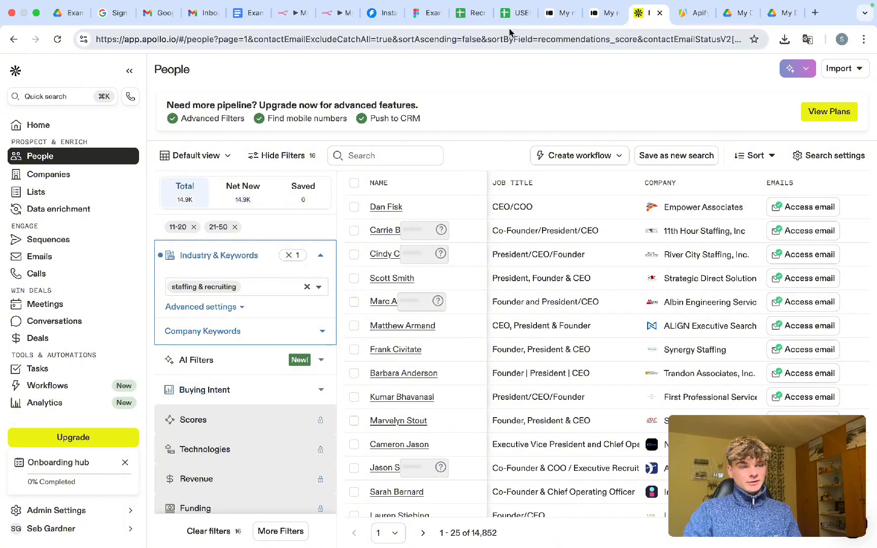
left_click(468, 44)
left_click(501, 94)
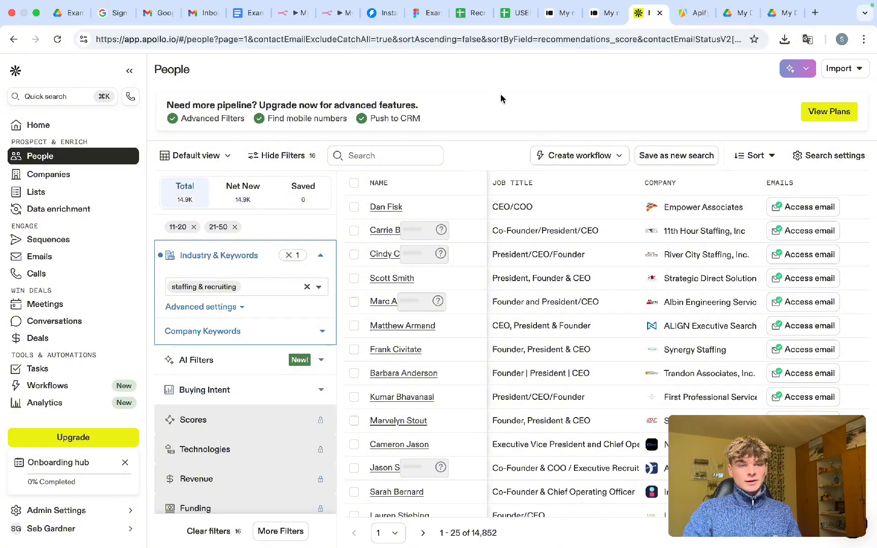
left_click(554, 15)
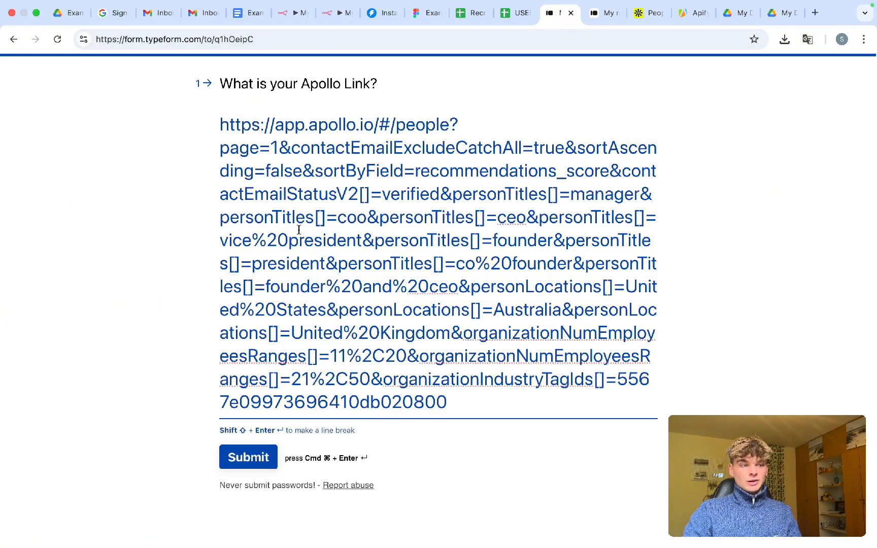
- Submit the form, then start an n8n test run listening for submissions
left_click(254, 458)
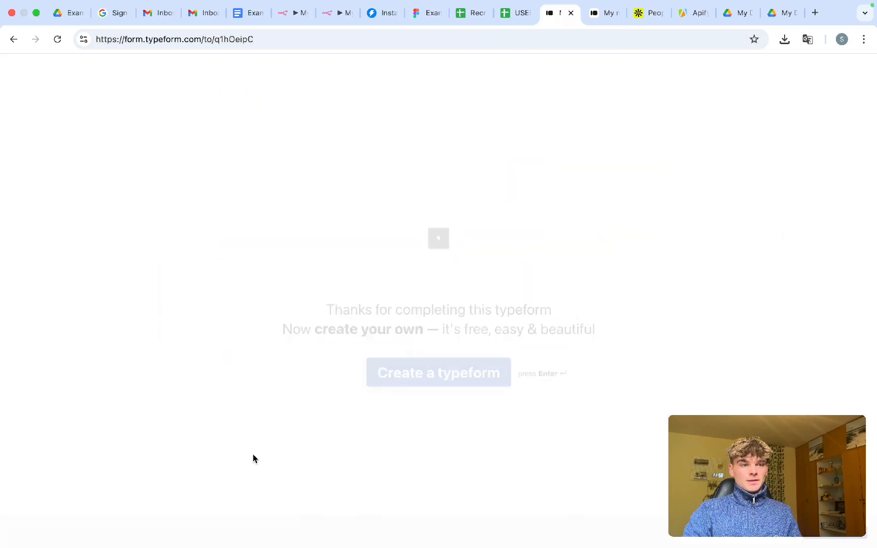
left_click(286, 20)
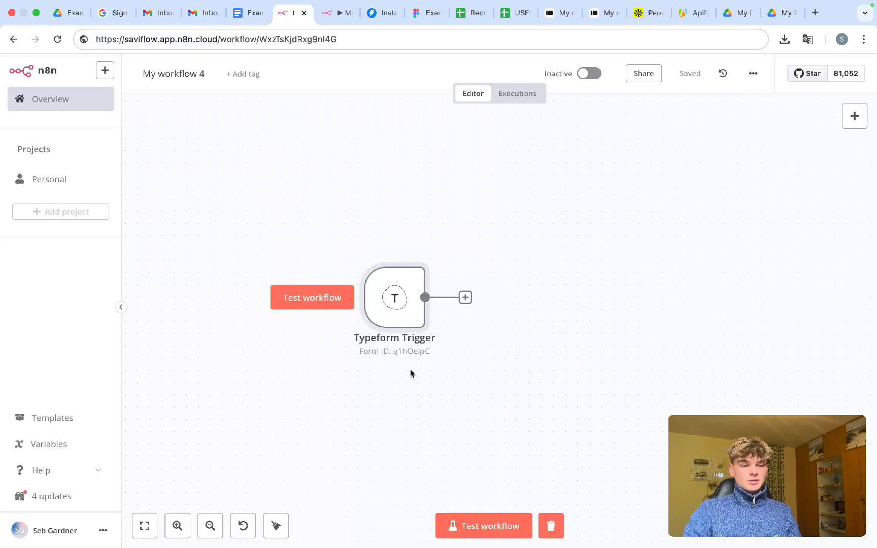
key("super+Return")
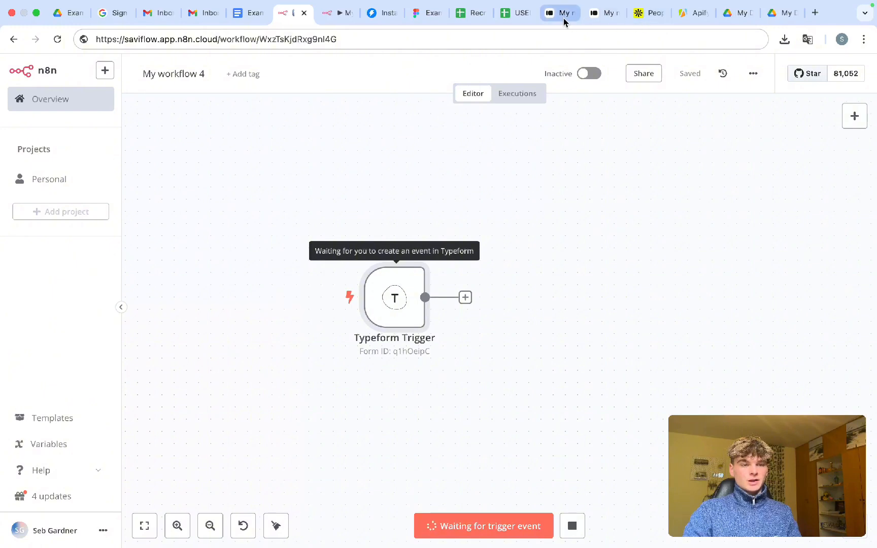
- Copy the Apollo search URL again and paste it into the Typeform answer field
left_click(594, 17)
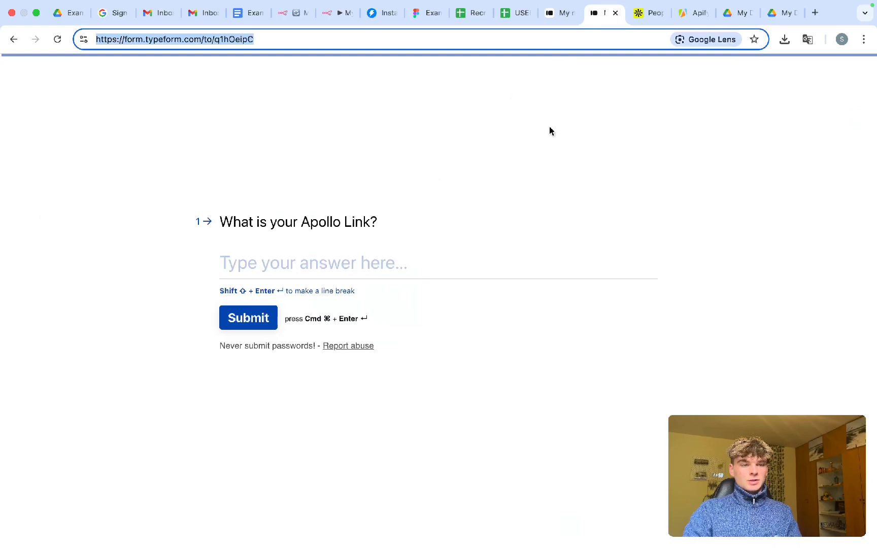
left_click(650, 13)
left_click(392, 41)
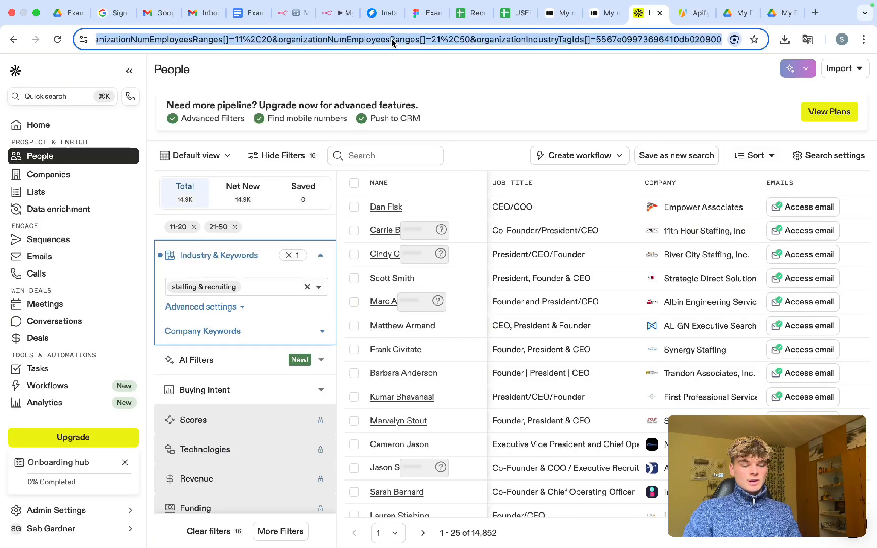
left_click(603, 13)
left_click(283, 262)
key("super+v")
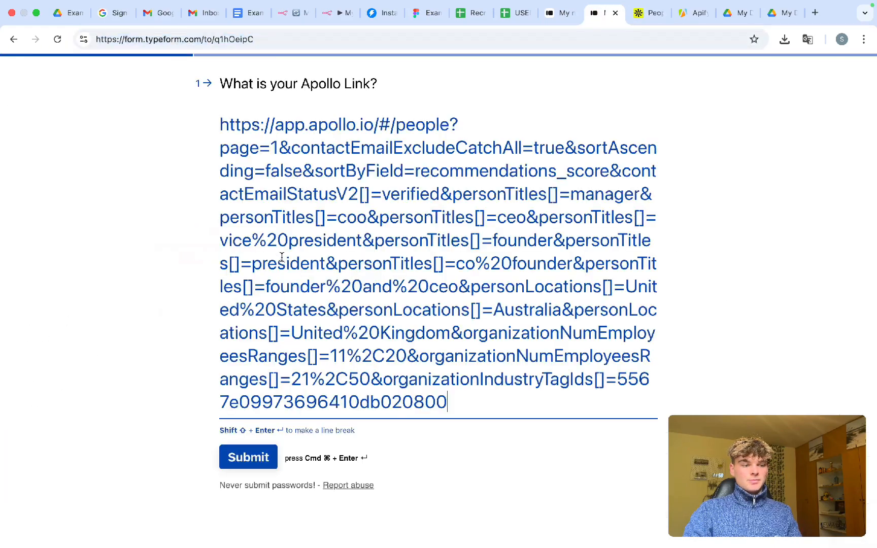
- Cancel and restart the n8n test run so it waits for the form
left_click(295, 12)
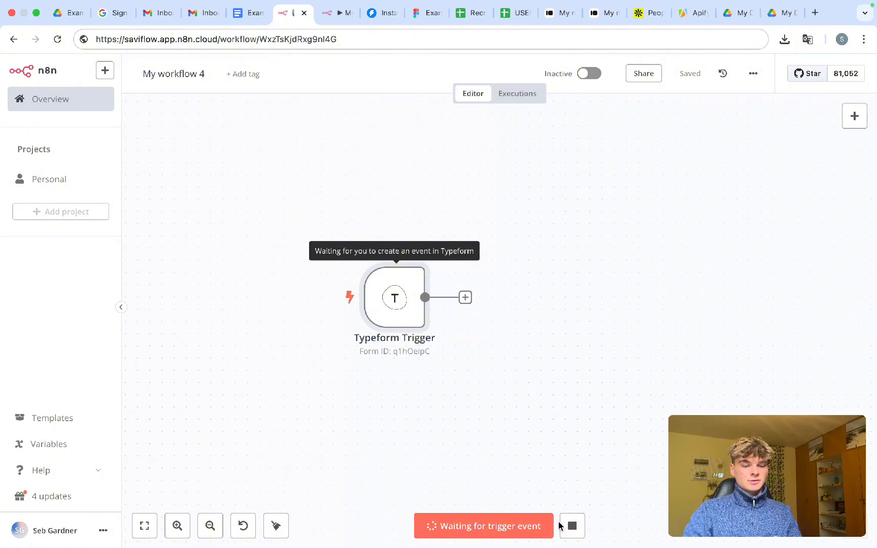
left_click(572, 527)
left_click(477, 526)
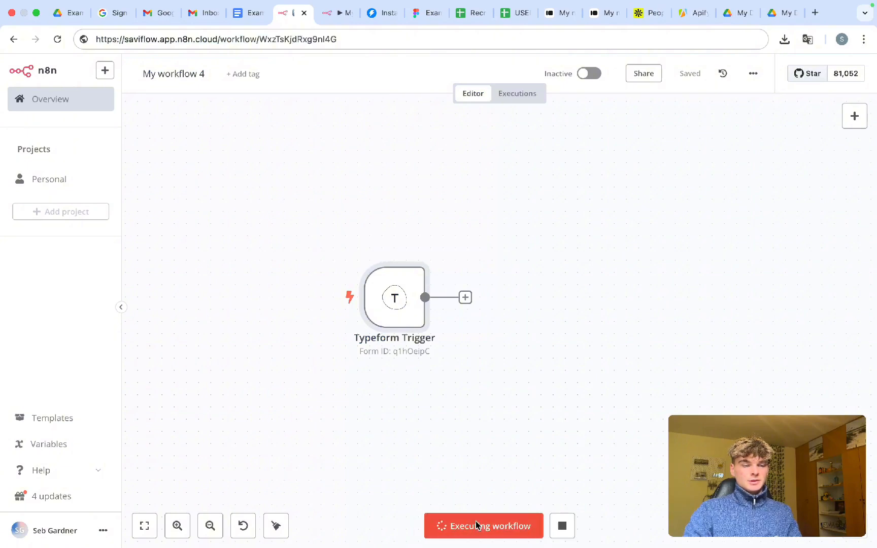
- Reload the form in a fresh tab, close the old thank-you page, and submit the Apollo link
left_click(606, 14)
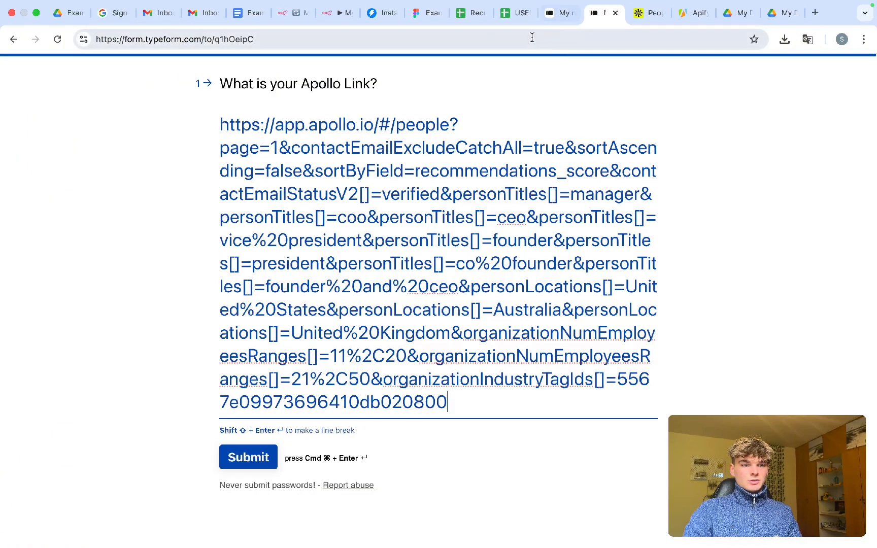
left_click(531, 37)
key("super+c")
key("super+t")
key("super+v")
key("Return")
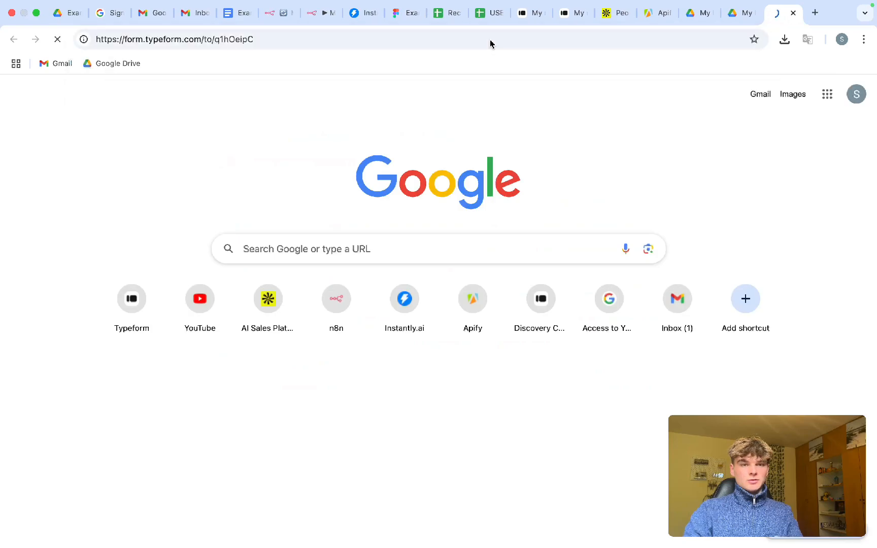
left_click_drag(772, 14, 611, 14)
left_click(532, 13)
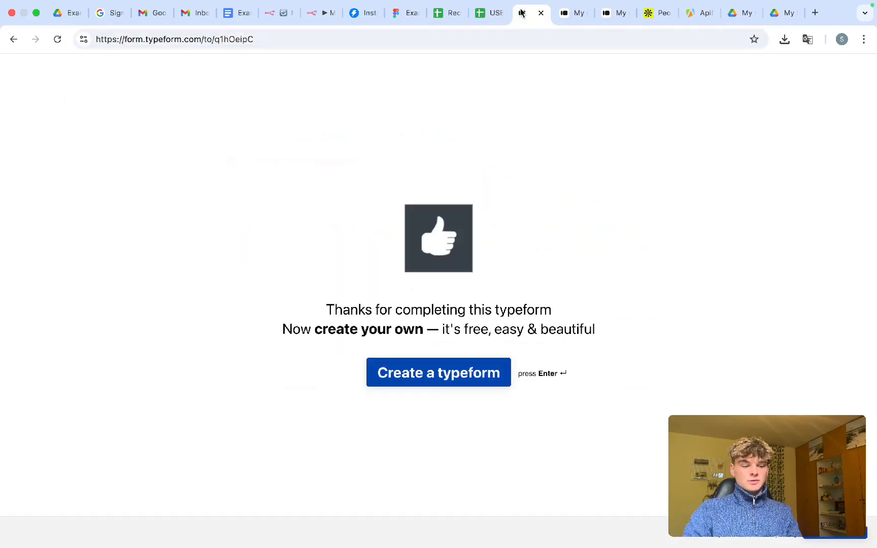
left_click(542, 12)
left_click(254, 450)
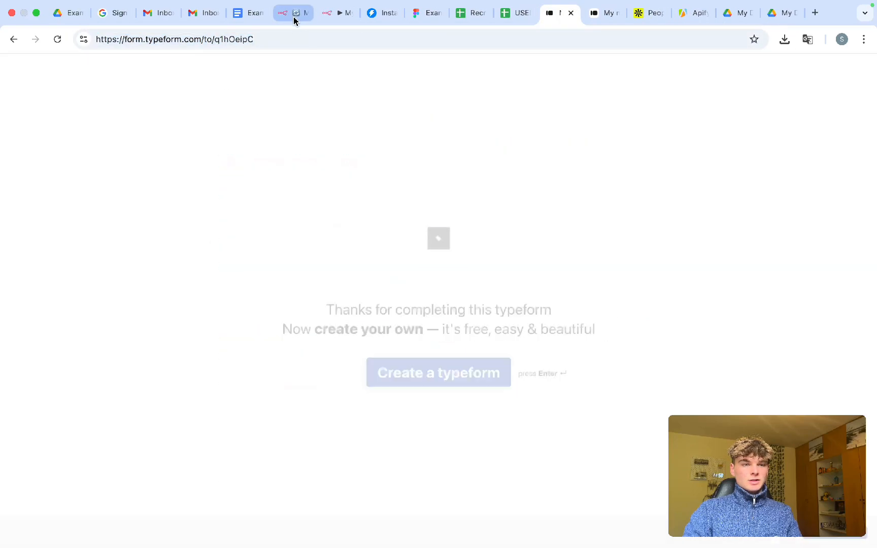
left_click(286, 19)
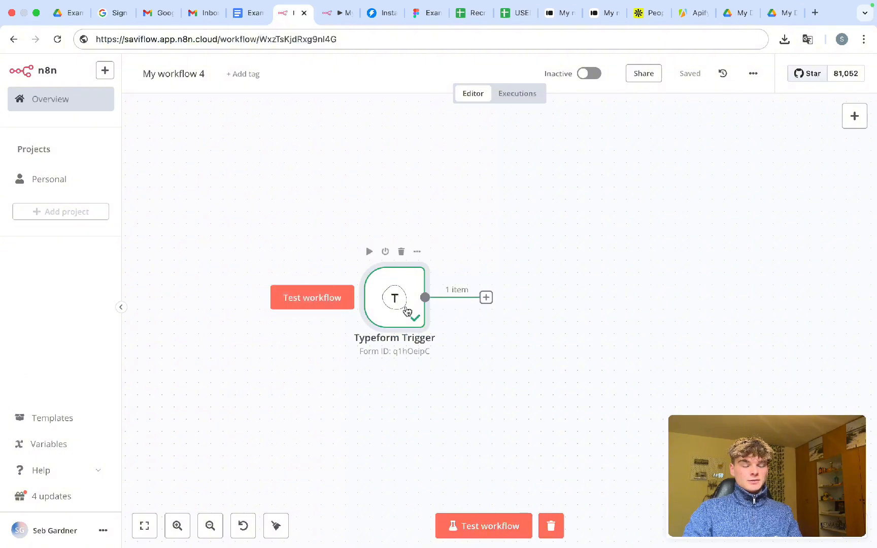
- Inspect the Typeform Trigger output containing the submitted Apollo link
scroll(386, 330, "right", 1)
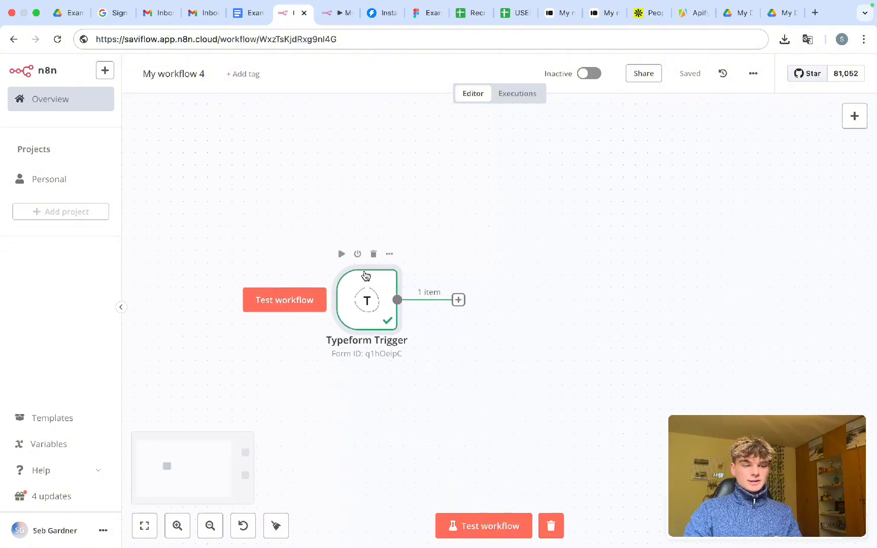
double_click(366, 276)
left_click_drag(782, 269, 480, 179)
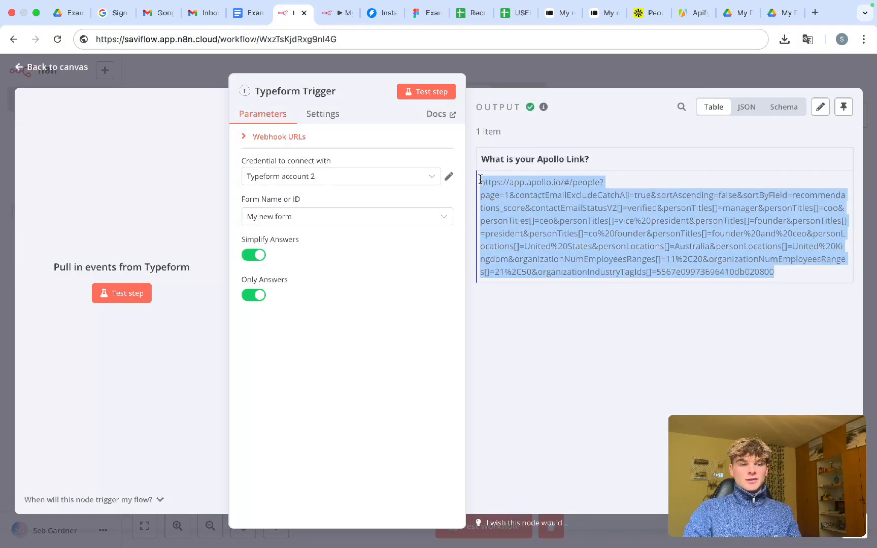
left_click(514, 77)
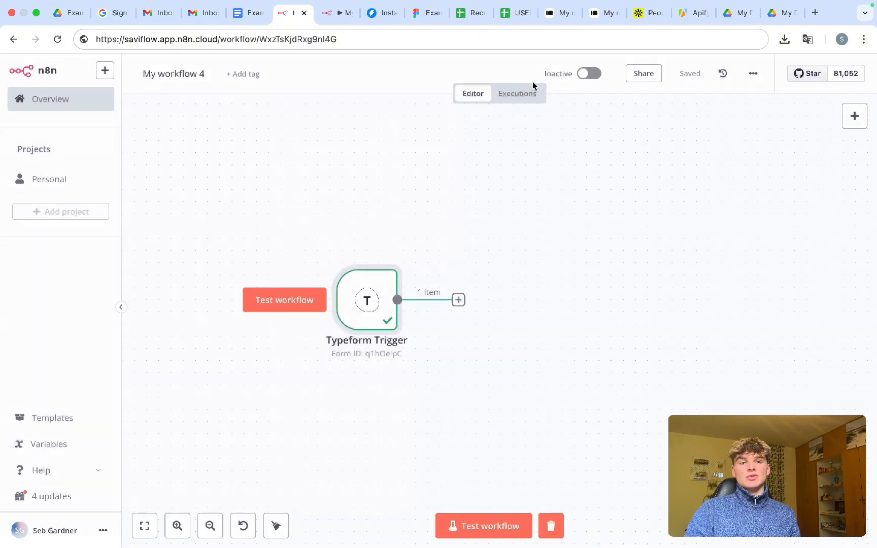
- Add an HTTP Request node after the Typeform Trigger
scroll(475, 325, "right", 5)
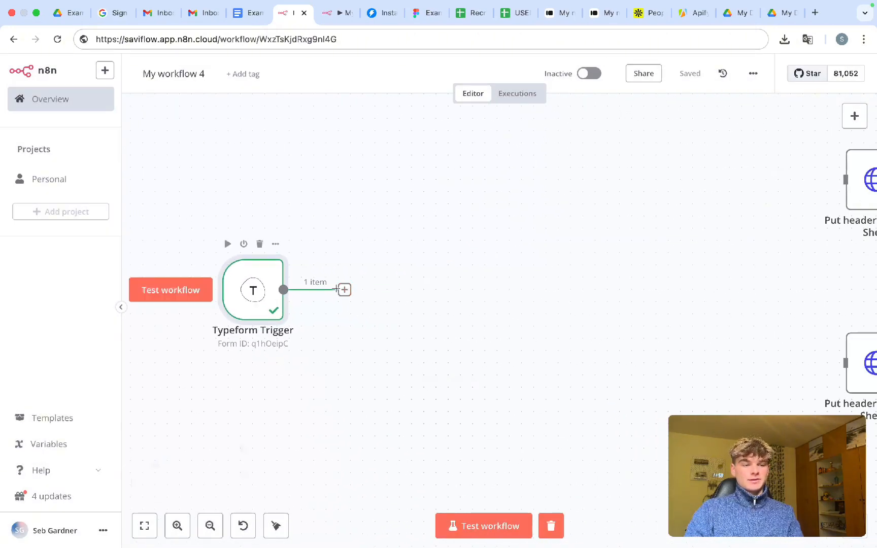
left_click(344, 289)
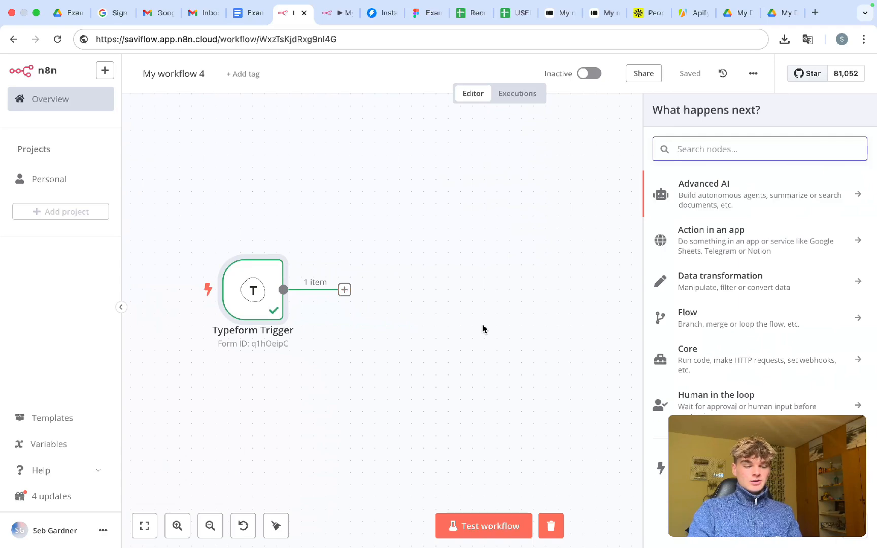
type("http")
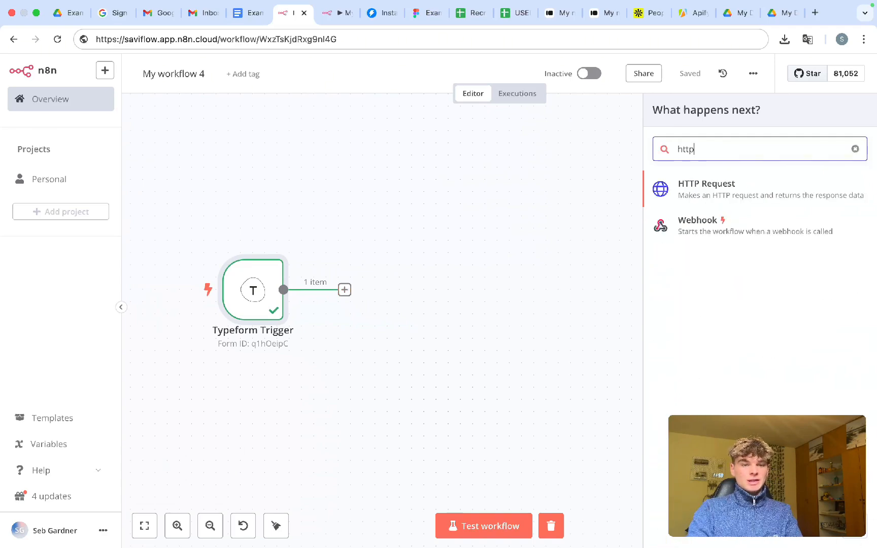
left_click(770, 196)
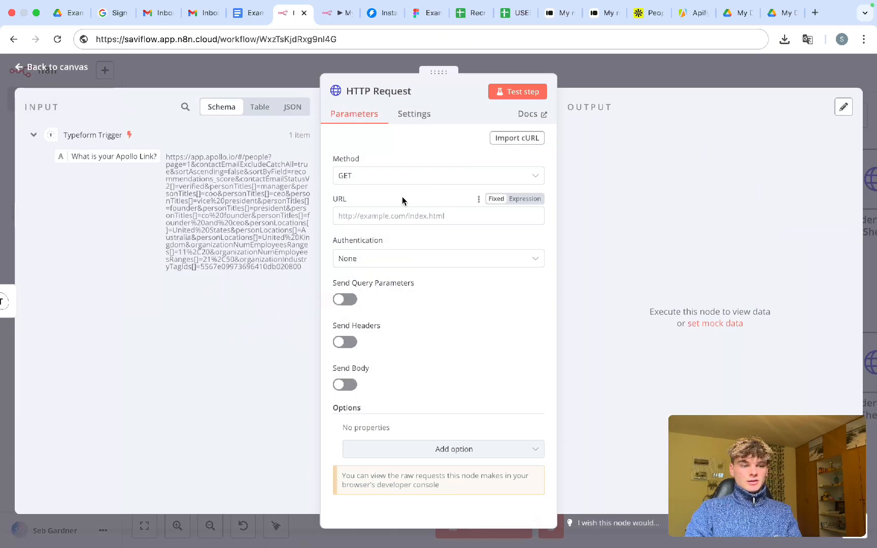
- Choose POST as the HTTP Request method, ready to enter the URL
left_click(384, 180)
left_click(379, 309)
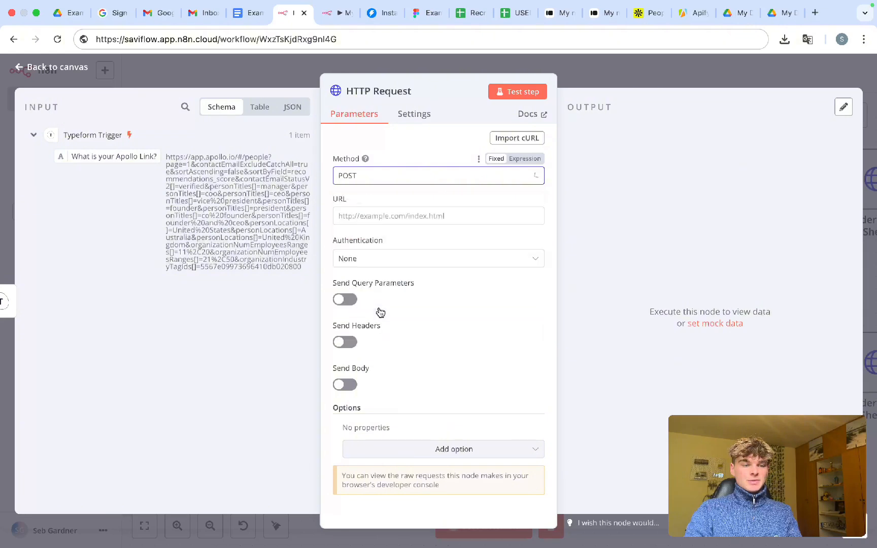
left_click(370, 218)
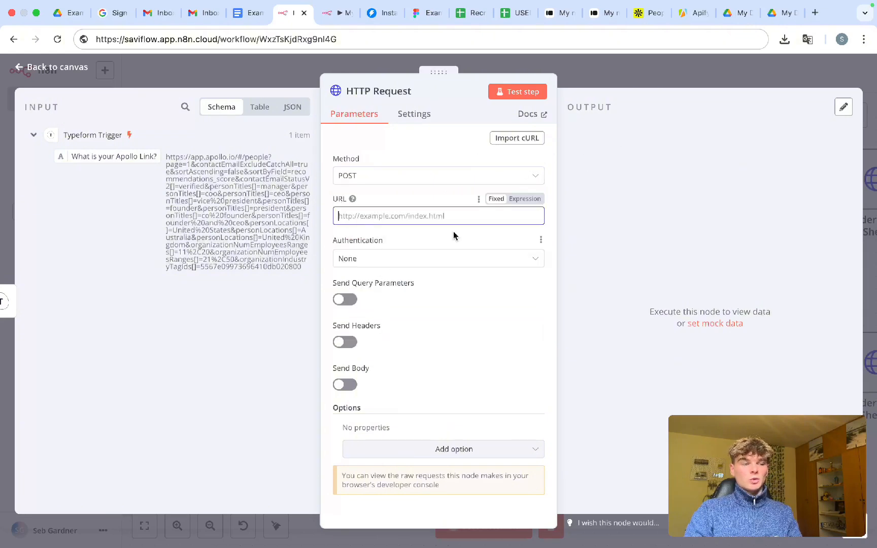
- Search the Apify Store for 'apollo' and open the Apollo Scraper - Scrape upto 50k Leads actor
left_click(696, 19)
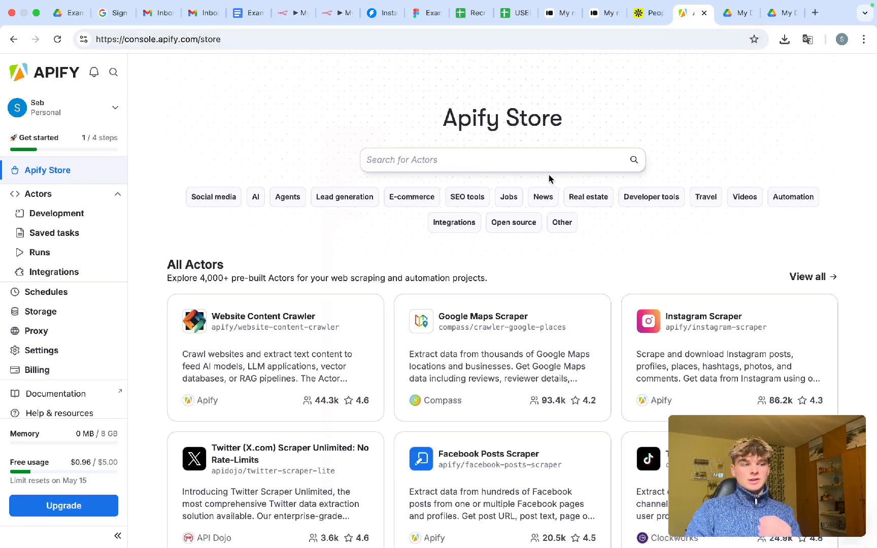
scroll(505, 300, "down", 1)
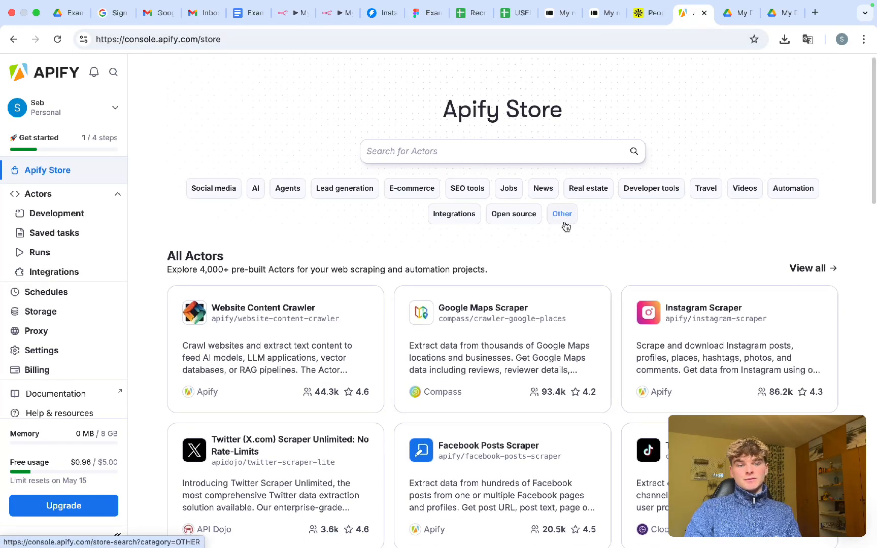
scroll(558, 243, "up", 1)
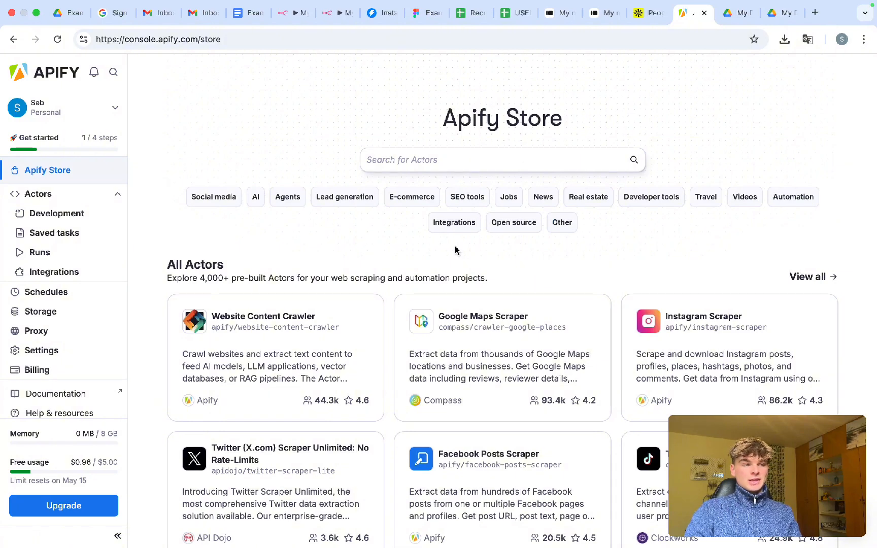
left_click_drag(439, 127, 574, 127)
left_click(574, 127)
left_click(483, 163)
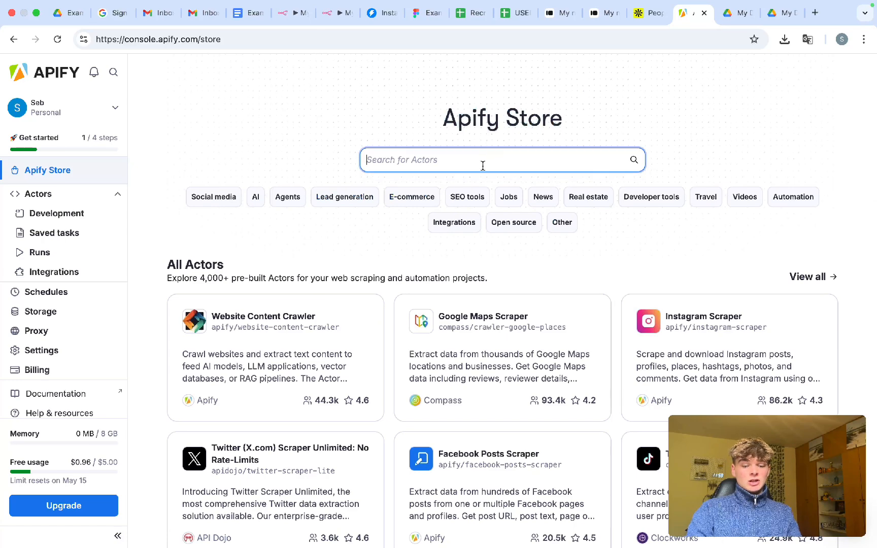
type("apollo")
key("Return")
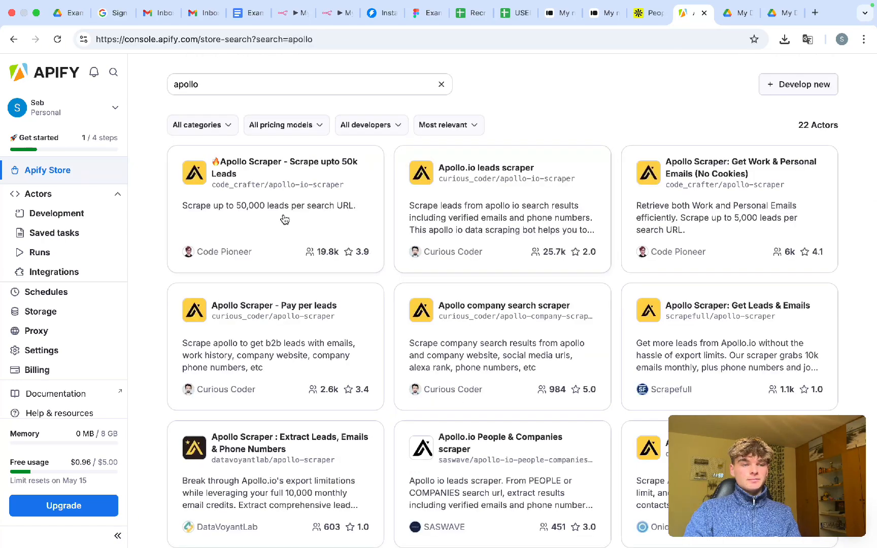
scroll(406, 228, "down", 1)
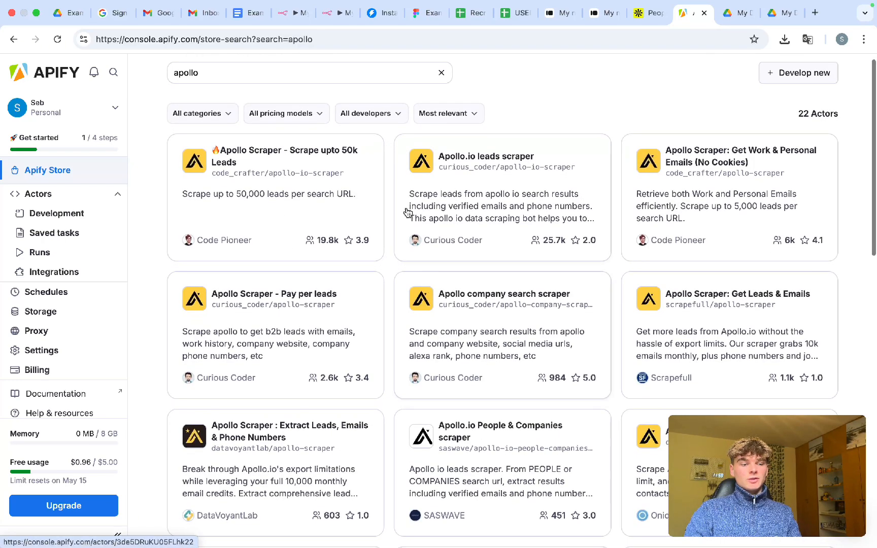
scroll(393, 268, "down", 1)
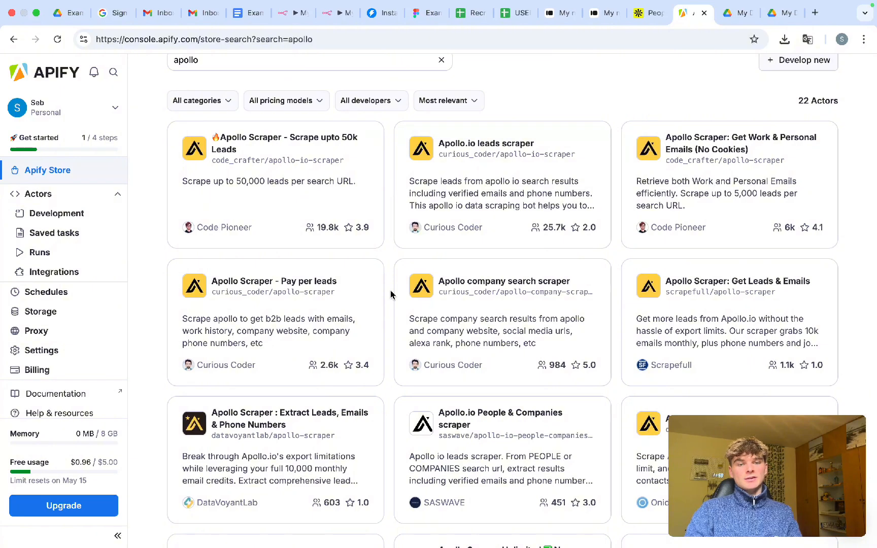
left_click(294, 158)
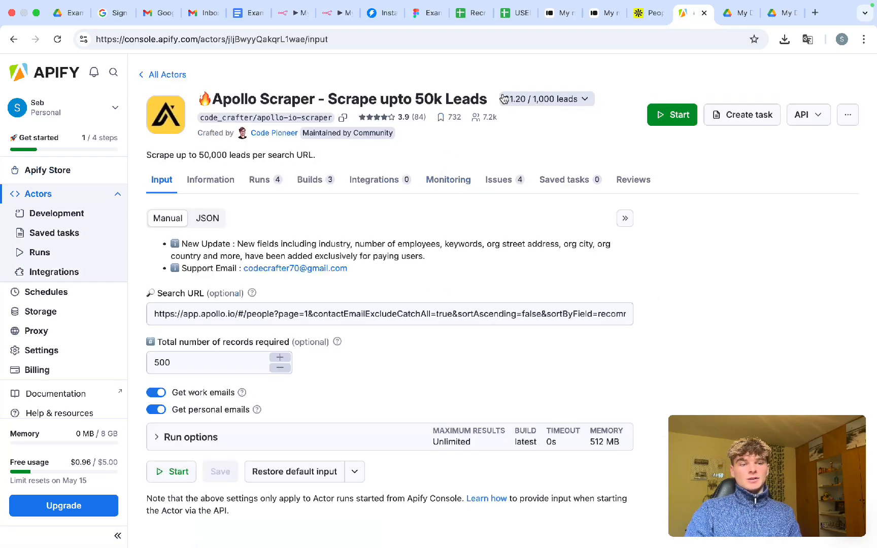
- Compare the actor's per-lead price with Apollo's $49 Basic plan in a new tab
left_click_drag(502, 98, 554, 100)
left_click(480, 149)
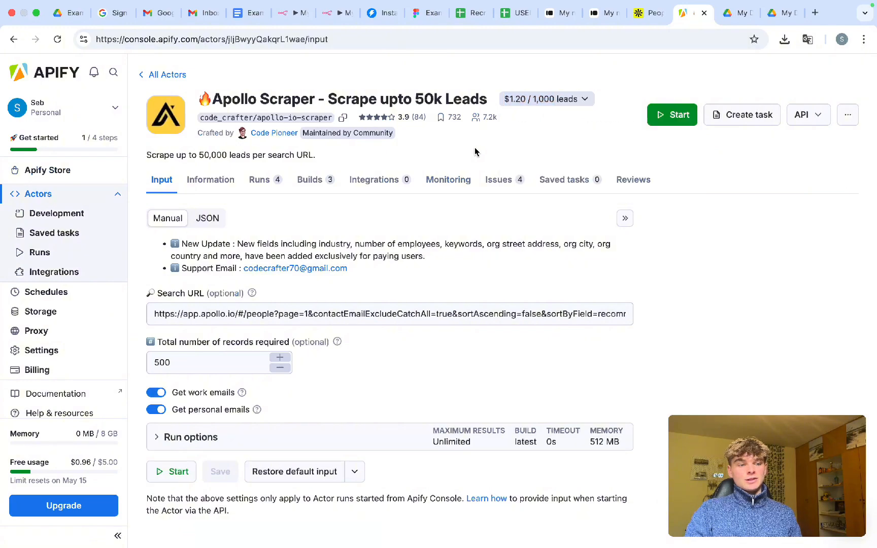
key("ctrl+t")
type("apollo")
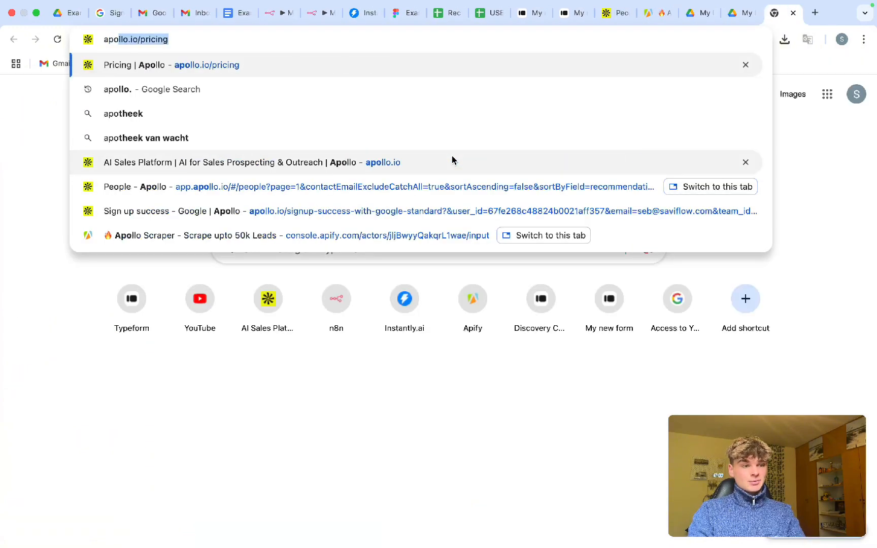
key("Return")
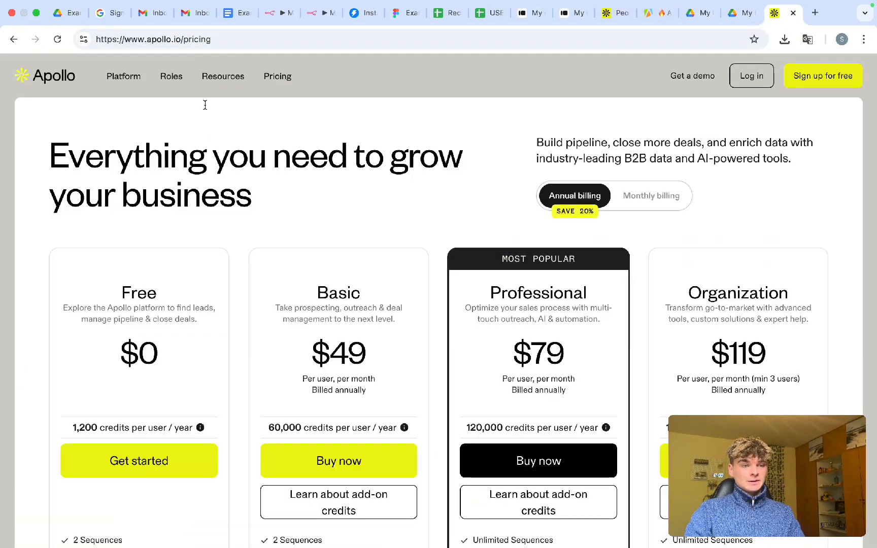
scroll(396, 257, "down", 3)
left_click_drag(396, 257, 308, 258)
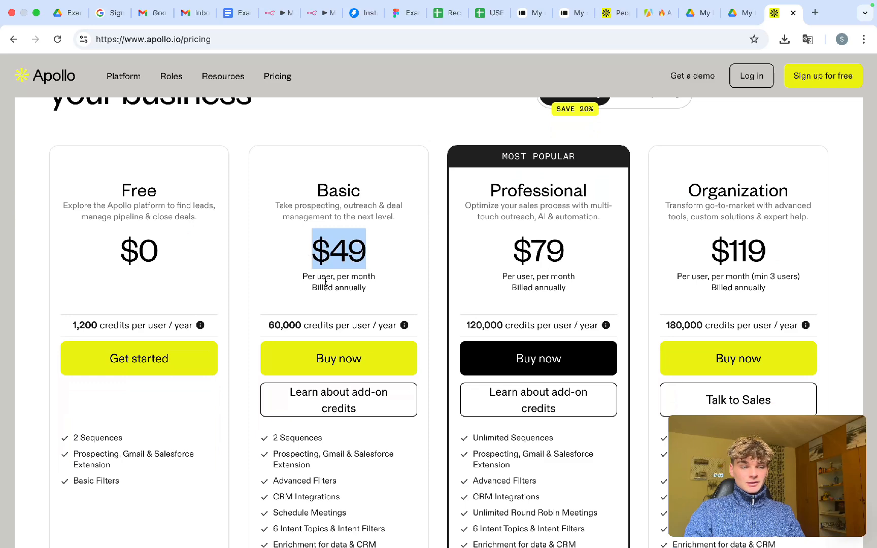
scroll(326, 280, "down", 3)
left_click(652, 15)
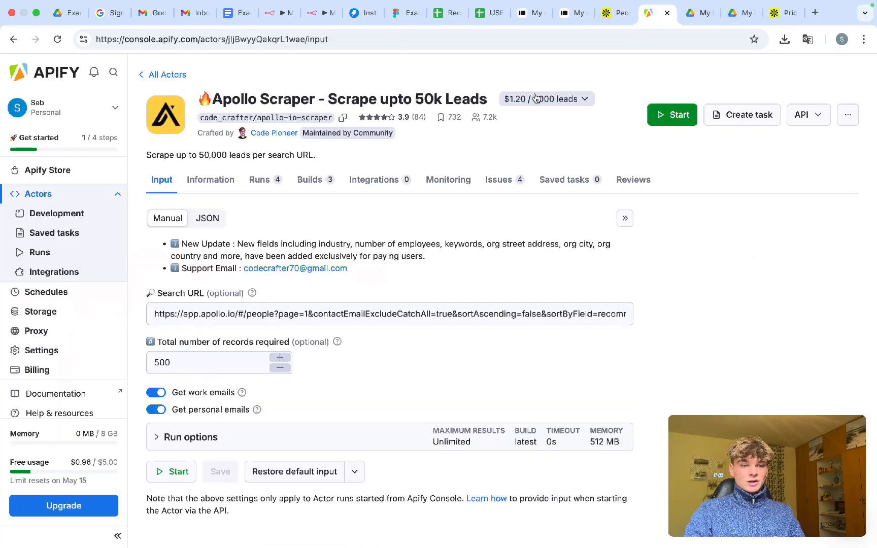
- Review the actor's price and select the Apollo Search URL input, then open its API options
left_click_drag(503, 93, 545, 106)
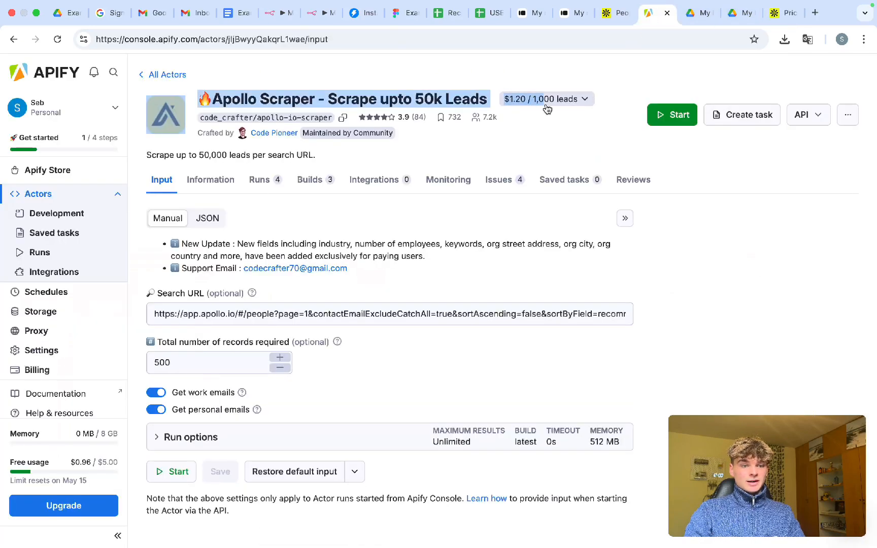
left_click(519, 218)
scroll(325, 246, "down", 1)
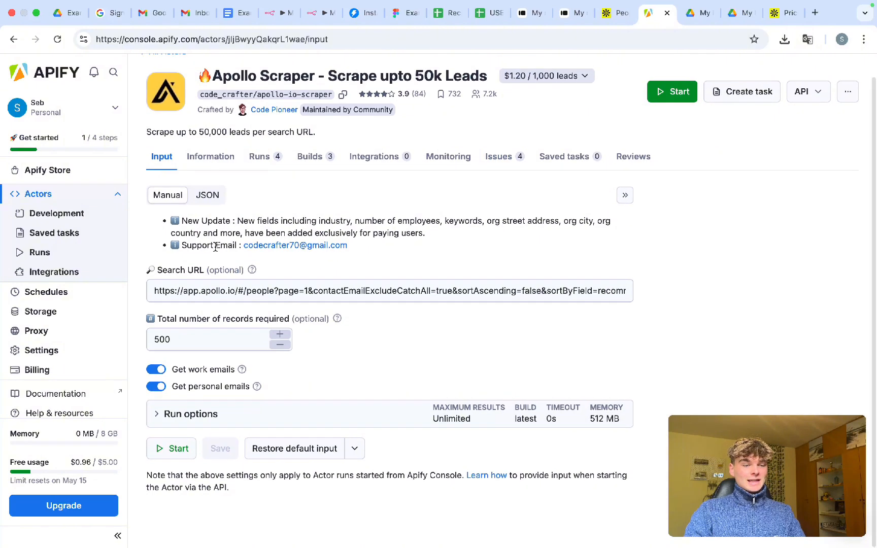
left_click(199, 283)
left_click_drag(158, 270, 205, 273)
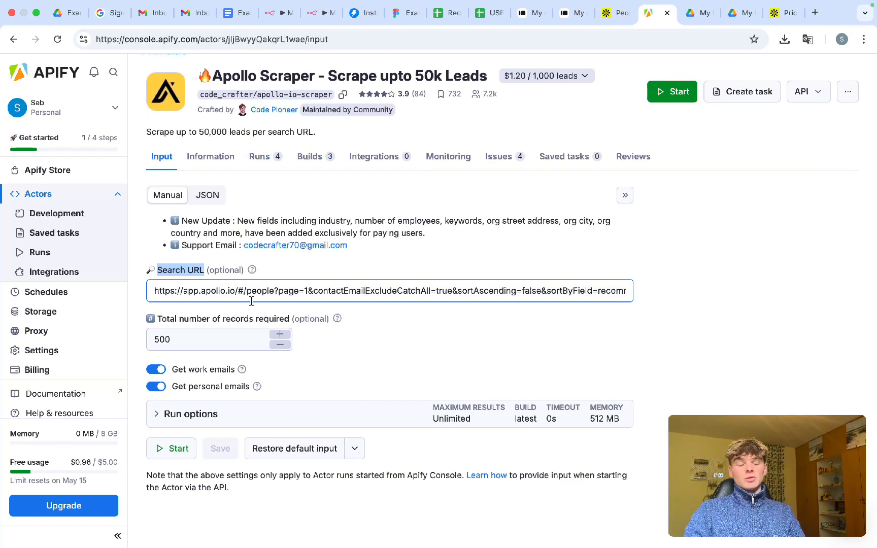
left_click(233, 293)
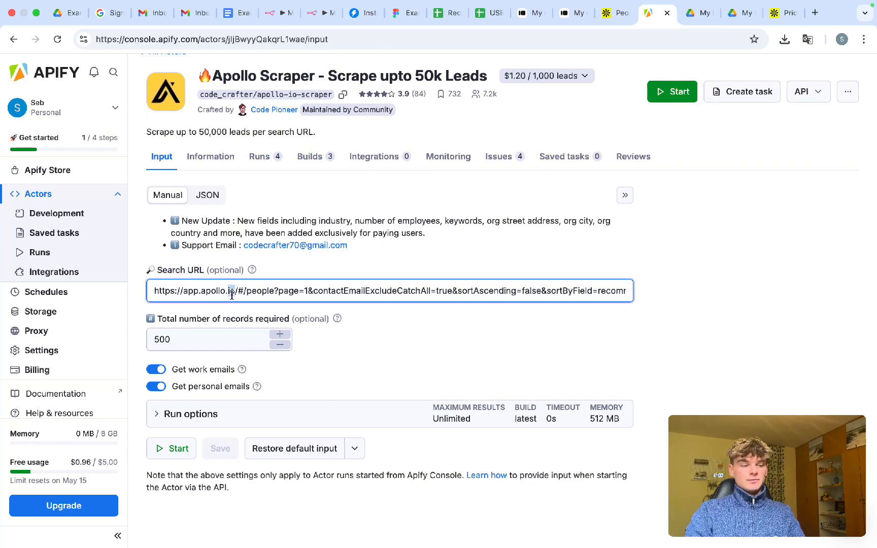
key("super+a")
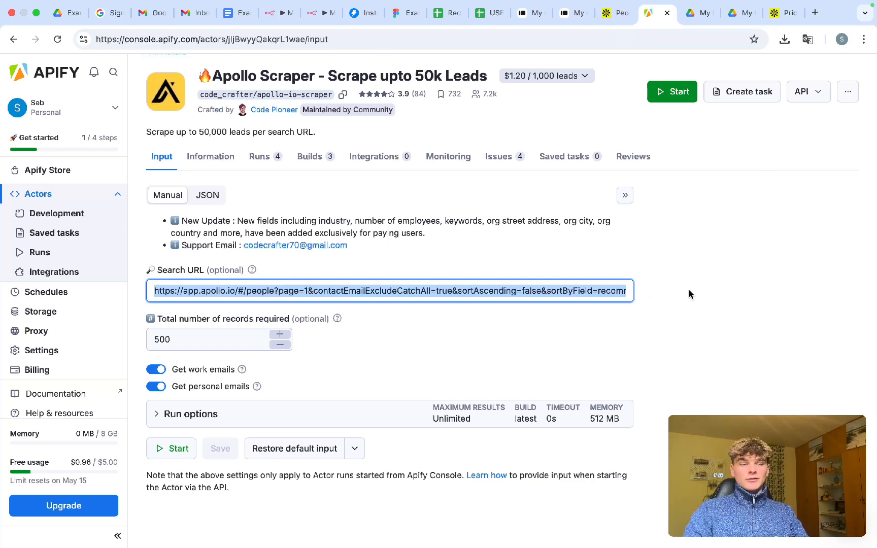
left_click(809, 92)
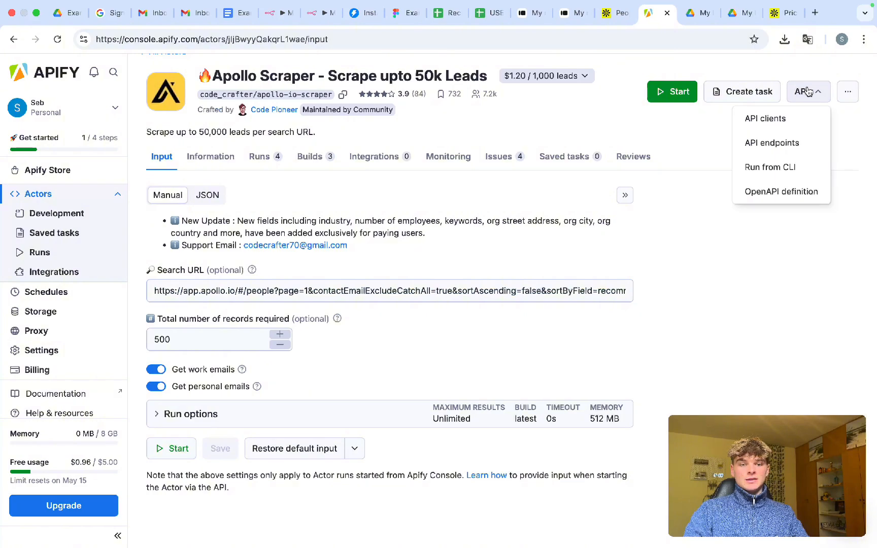
- Copy the 'Run Actor synchronously and get dataset items' endpoint URL and return to n8n
left_click(783, 144)
scroll(323, 321, "down", 5)
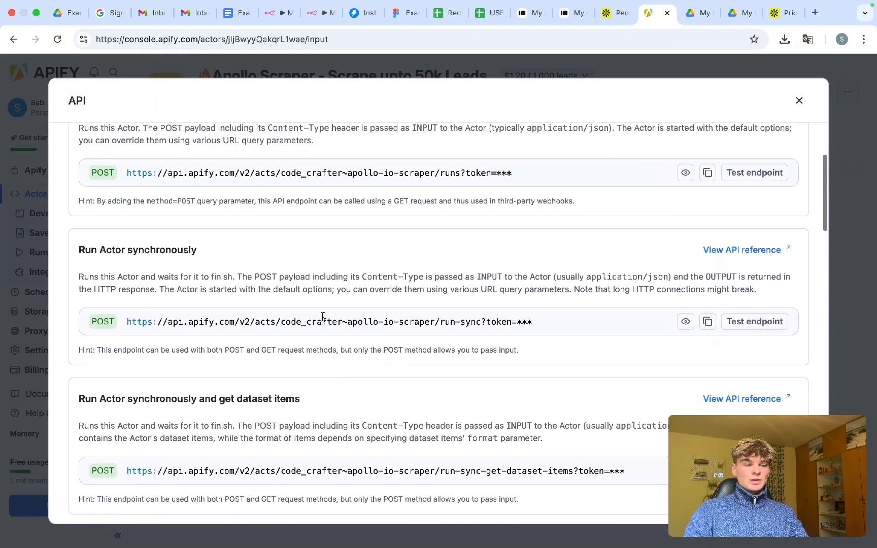
left_click_drag(106, 314, 221, 315)
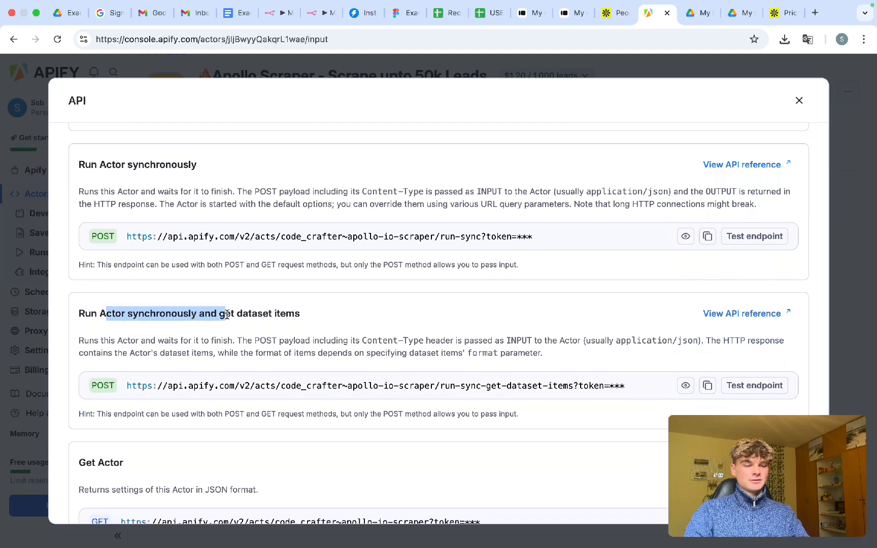
left_click_drag(227, 314, 289, 313)
left_click(290, 314)
scroll(293, 317, "down", 1)
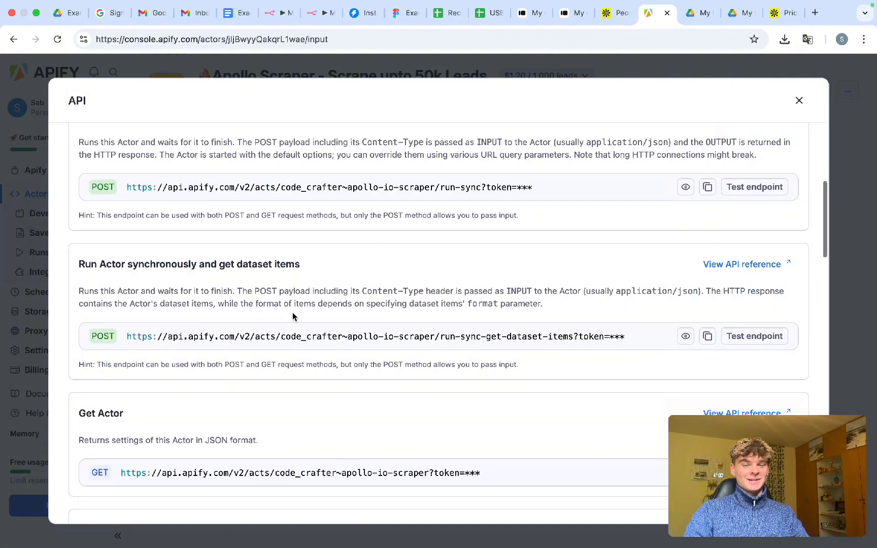
left_click(708, 337)
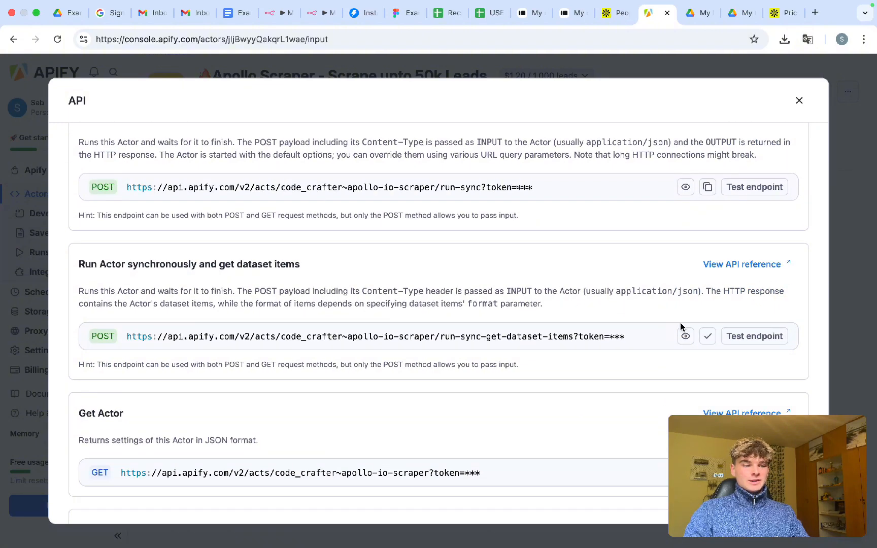
left_click(277, 13)
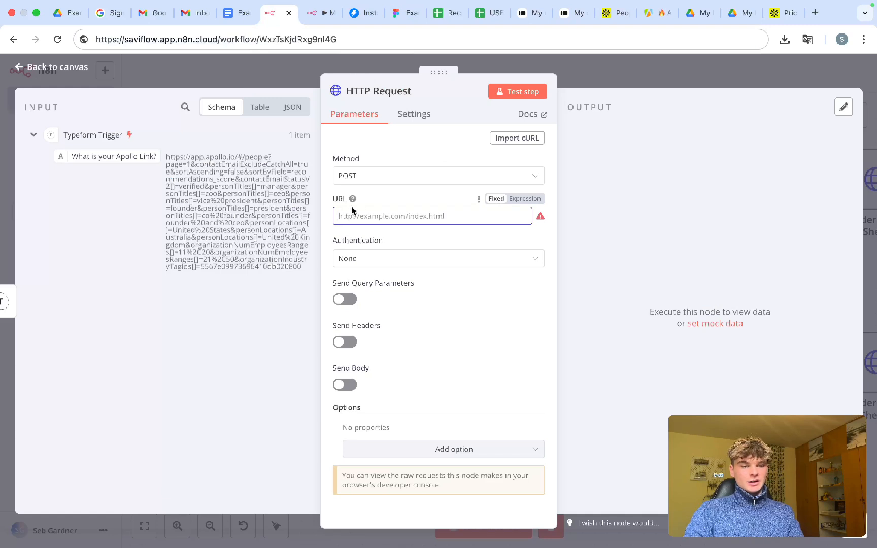
- Paste the Apify run-sync-get-dataset-items endpoint into the HTTP Request URL
key("ctrl+v")
key("ctrl+a")
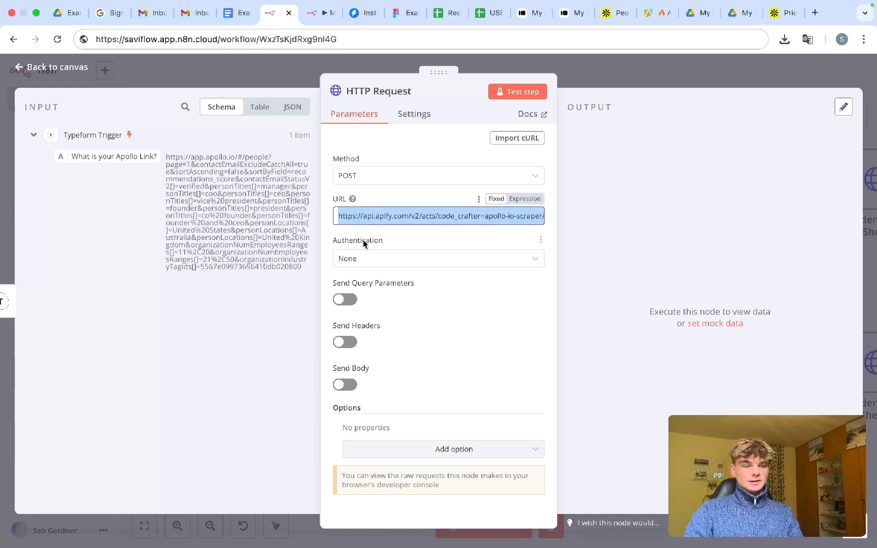
left_click(366, 245)
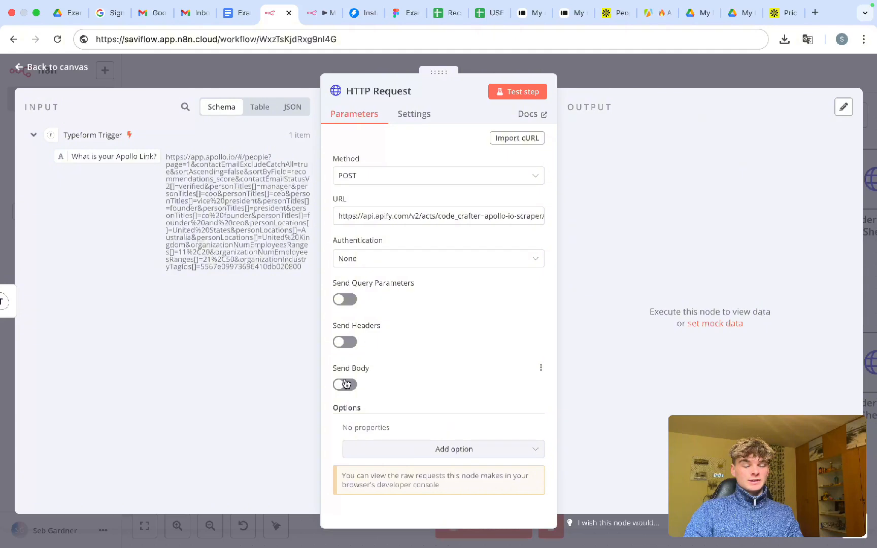
- Turn on Send Body and specify the body Using JSON
left_click(345, 385)
scroll(345, 384, "down", 3)
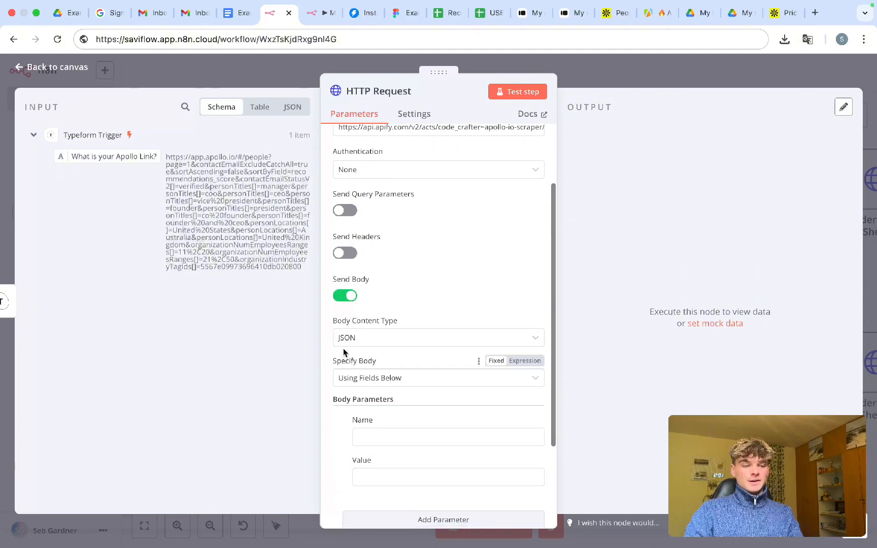
scroll(354, 341, "down", 2)
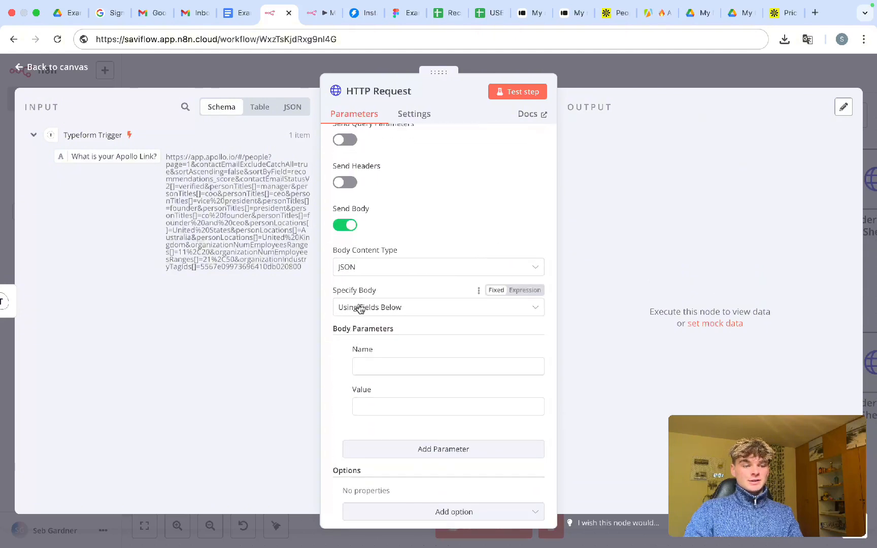
left_click(370, 308)
left_click(373, 355)
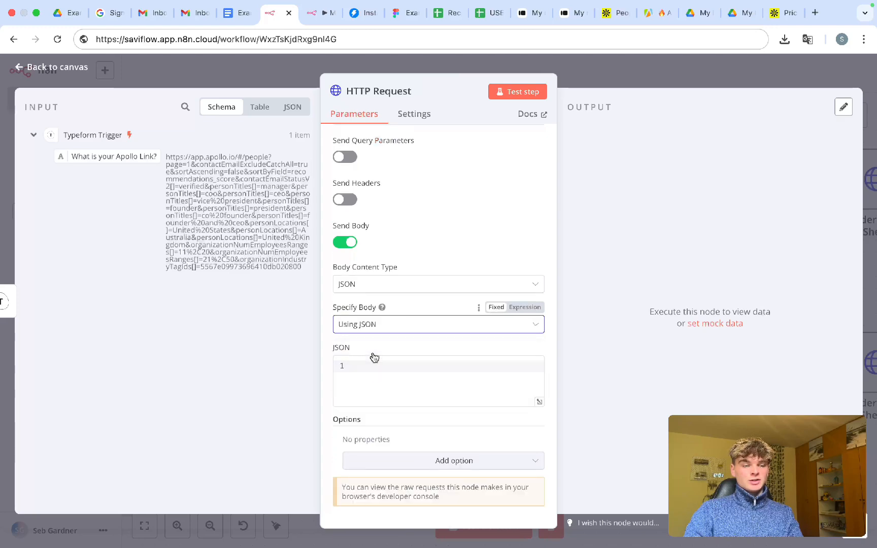
left_click(375, 367)
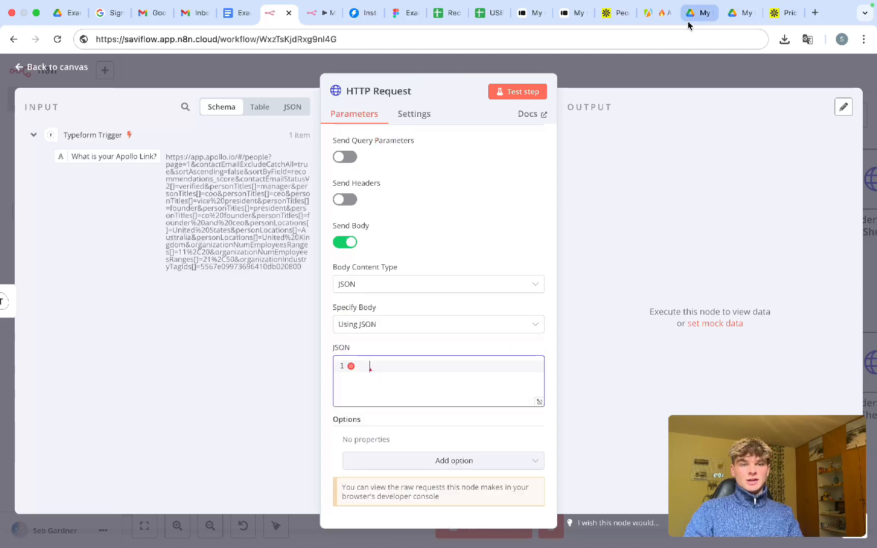
- Copy the Apollo Scraper input as raw JSON from Apify and return to n8n
left_click(650, 20)
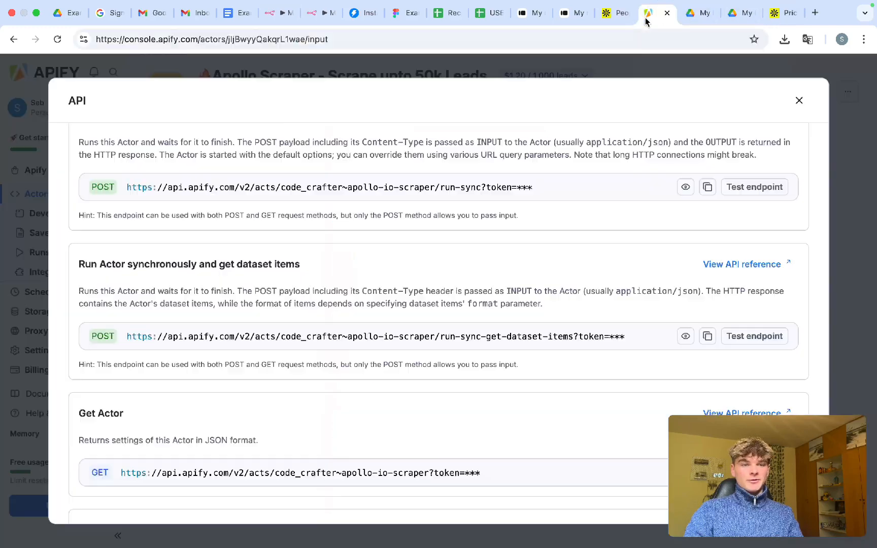
left_click(798, 98)
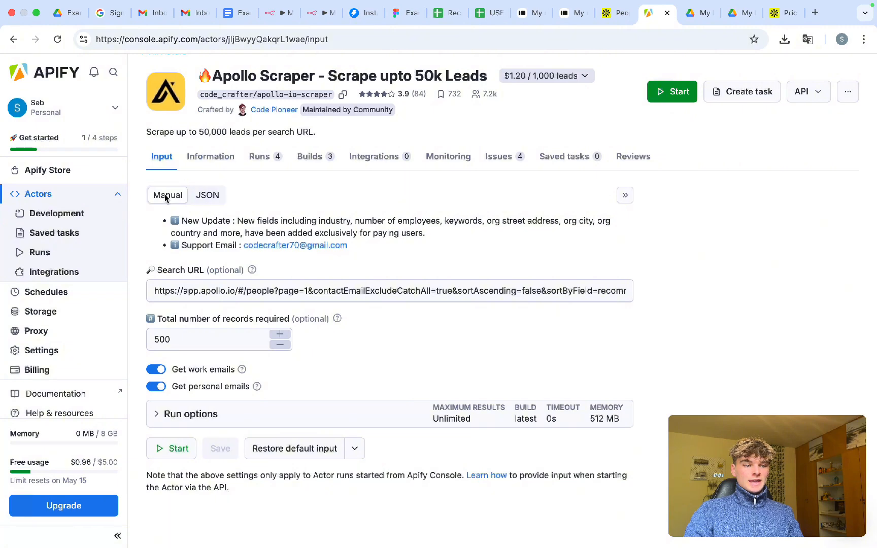
left_click(207, 195)
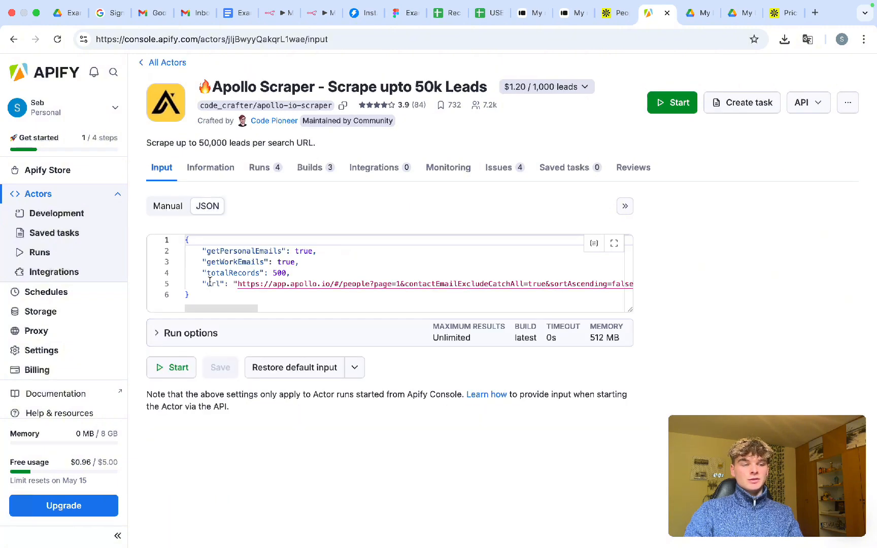
left_click(185, 293)
left_click_drag(185, 294, 172, 238)
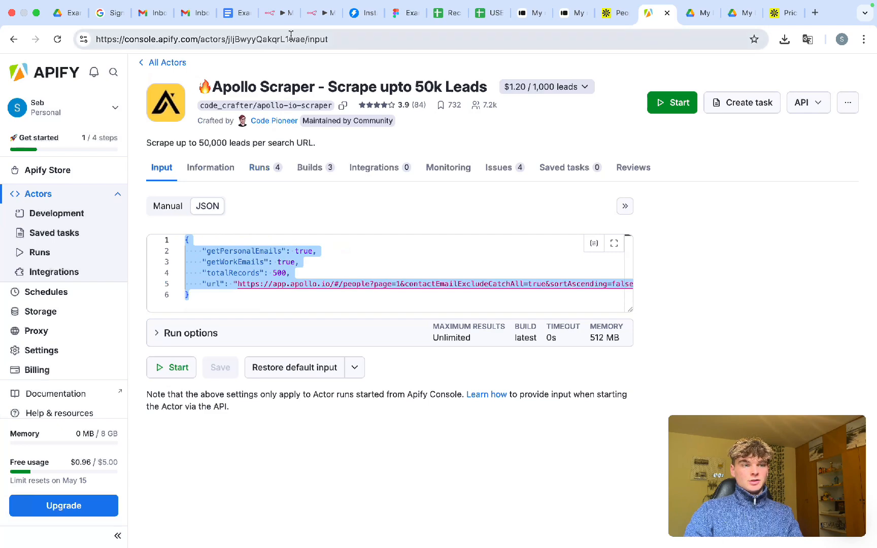
left_click(279, 13)
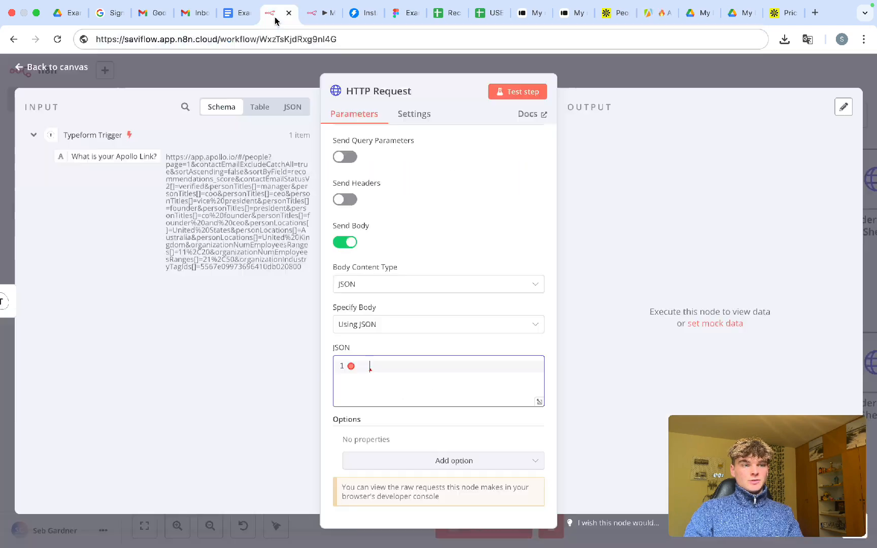
- Paste the scraper input JSON into the body and delete the hard-coded Apollo URL
left_click(379, 365)
key("ctrl+v")
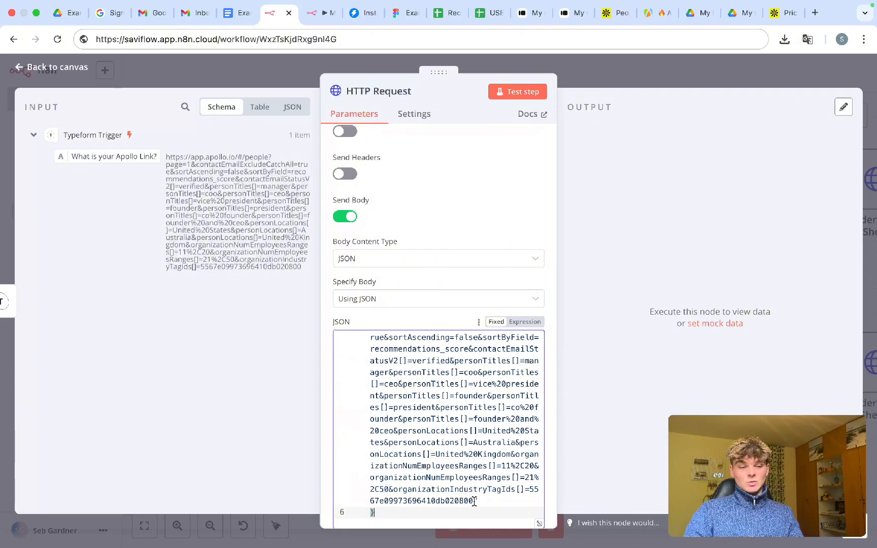
left_click_drag(473, 501, 384, 388)
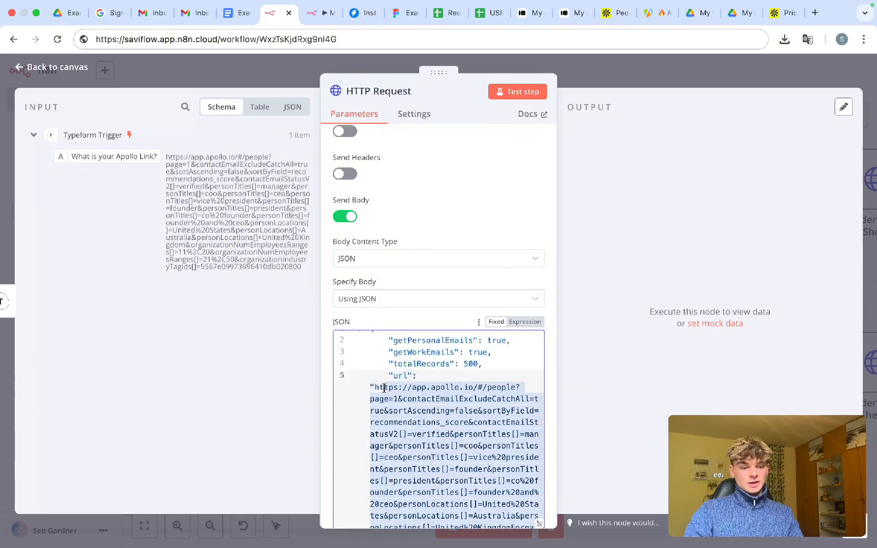
key("BackSpace")
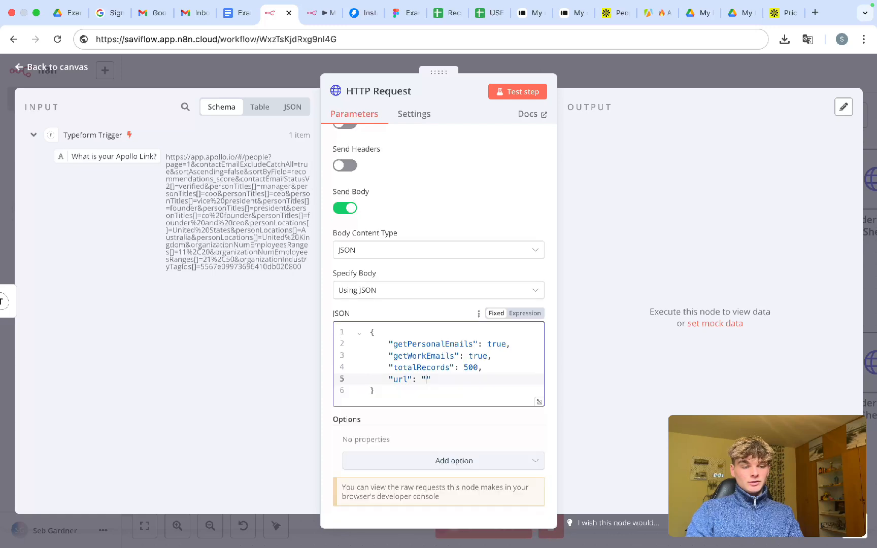
- Leave the url value as empty quotes and switch the JSON body to an expression
scroll(433, 380, "up", 5)
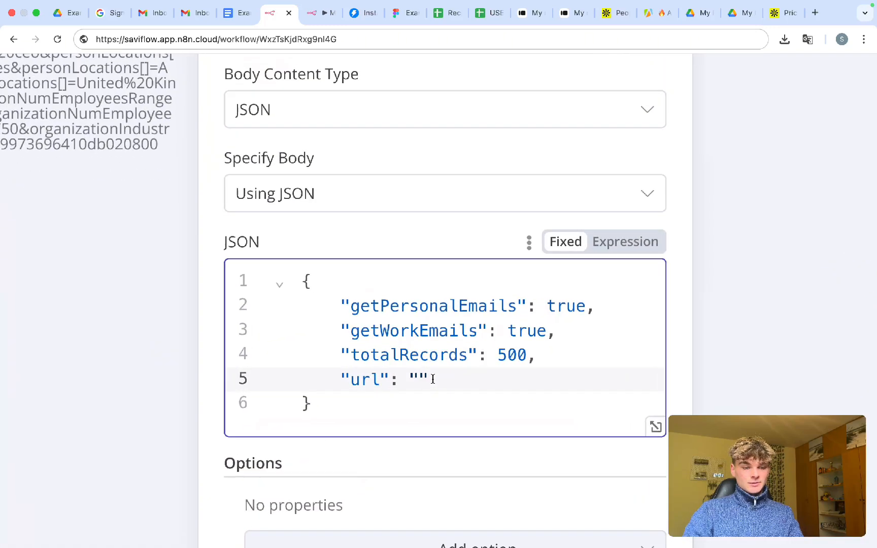
left_click_drag(432, 379, 409, 380)
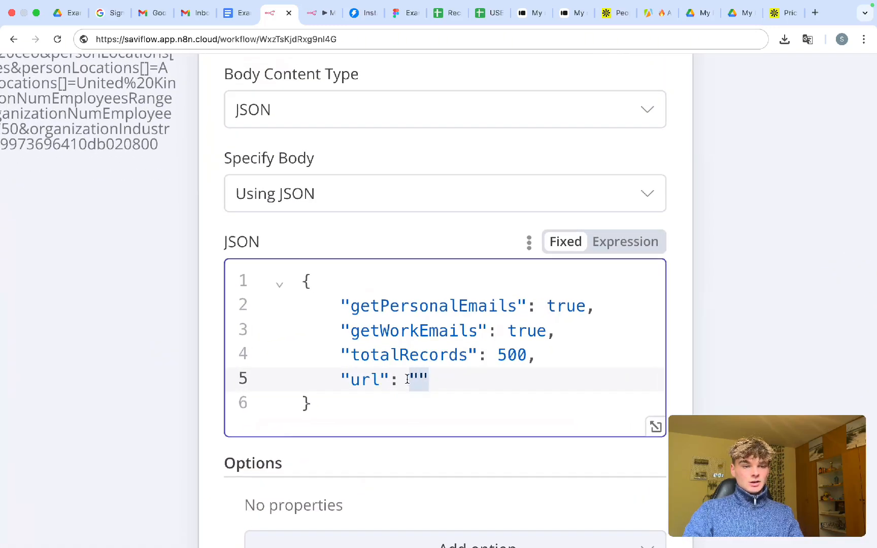
scroll(407, 379, "down", 5)
scroll(407, 379, "down", 5)
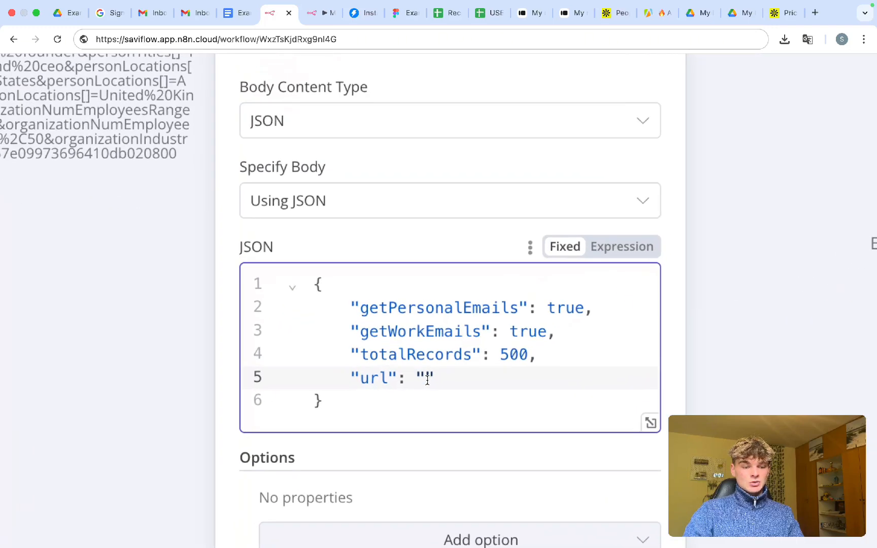
double_click(429, 380)
left_click(436, 382)
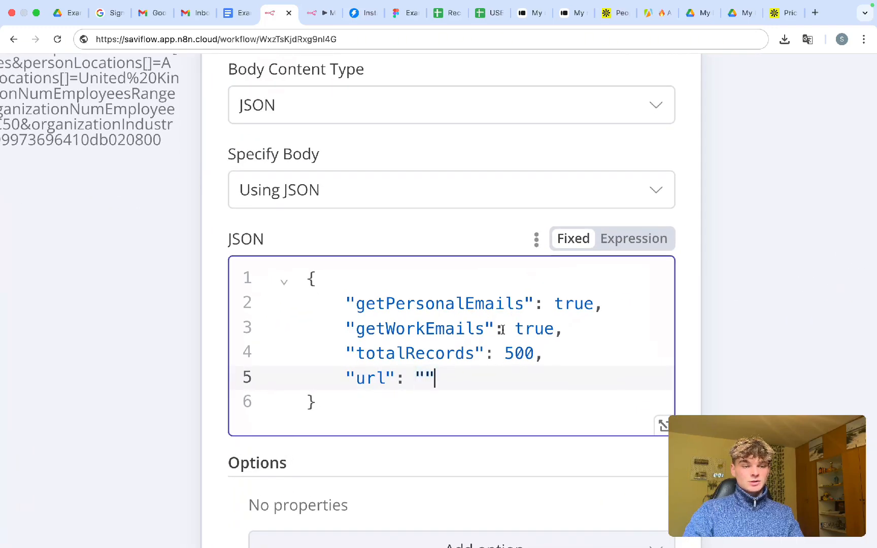
left_click(644, 244)
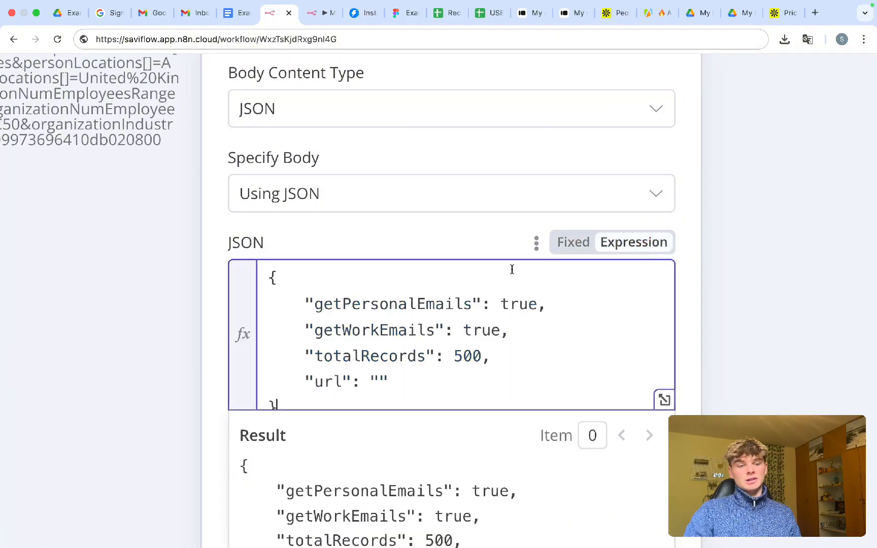
scroll(353, 376, "down", 2)
- Drop the Typeform 'What is your Apollo Link?' field into the url quotes
left_click(379, 325)
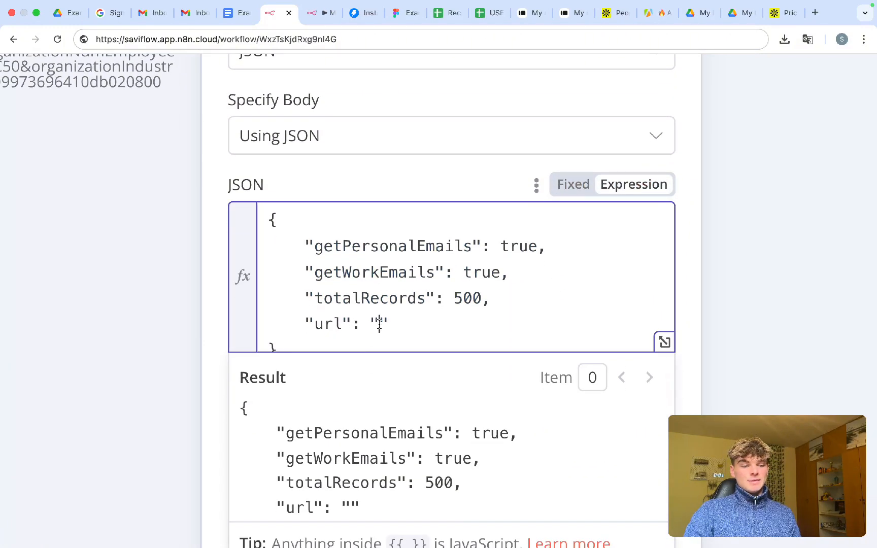
scroll(379, 324, "down", 5)
scroll(186, 177, "up", 2)
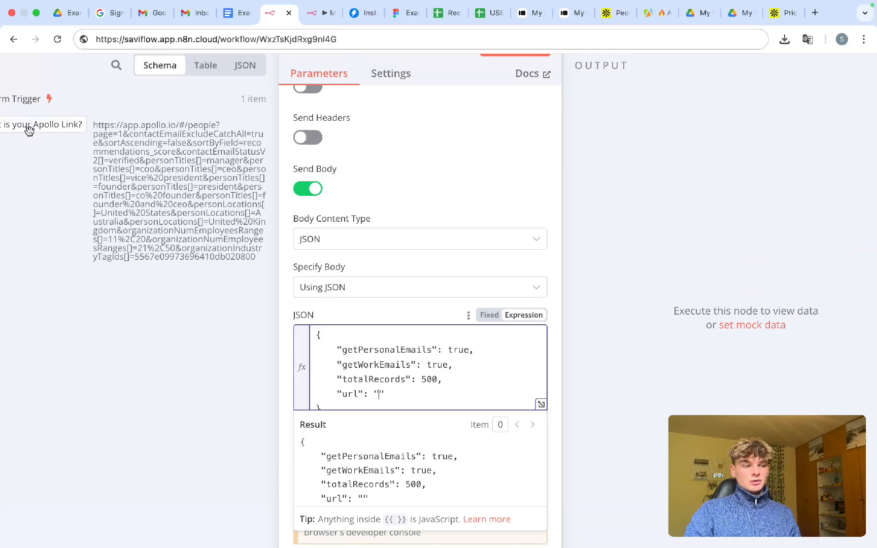
scroll(28, 129, "down", 5)
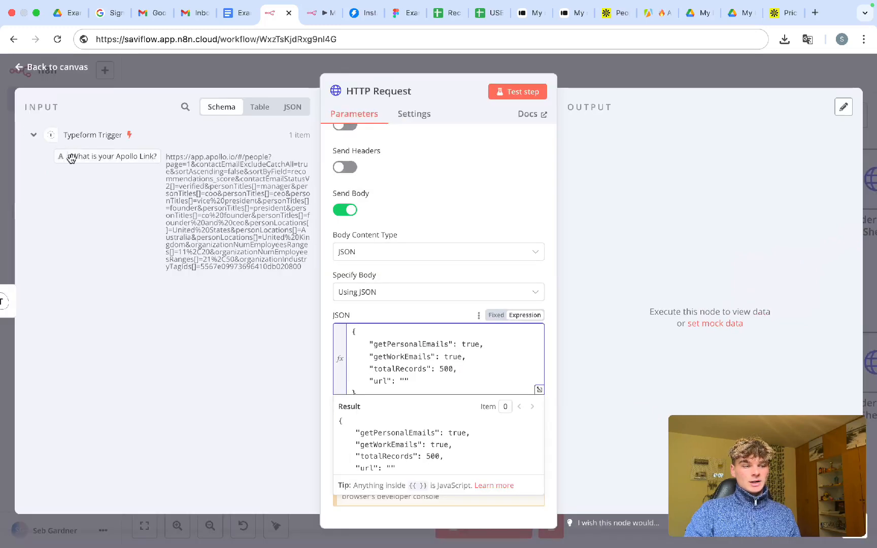
left_click_drag(69, 157, 403, 381)
scroll(404, 378, "up", 2)
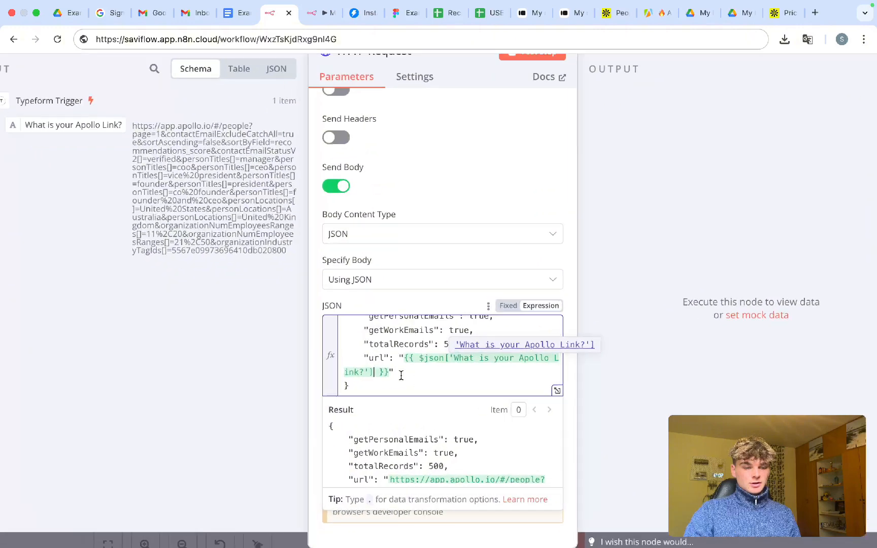
left_click(393, 372)
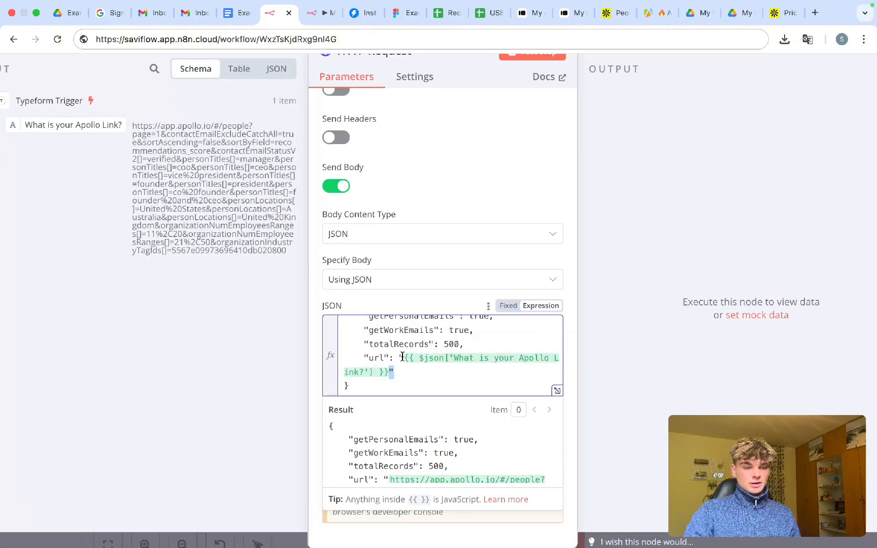
- Check that totalRecords is 500, then leave the JSON body editor
scroll(399, 386, "down", 1)
scroll(400, 387, "down", 2)
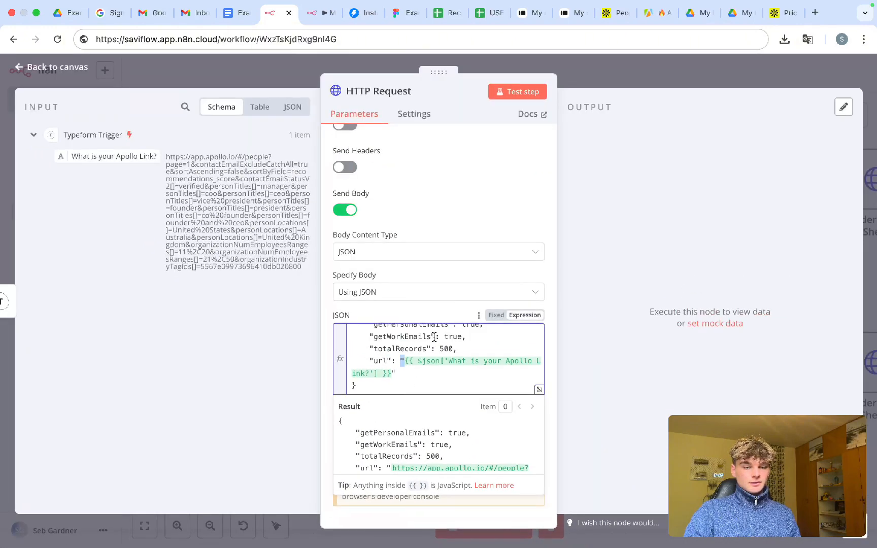
scroll(434, 337, "up", 1)
double_click(446, 369)
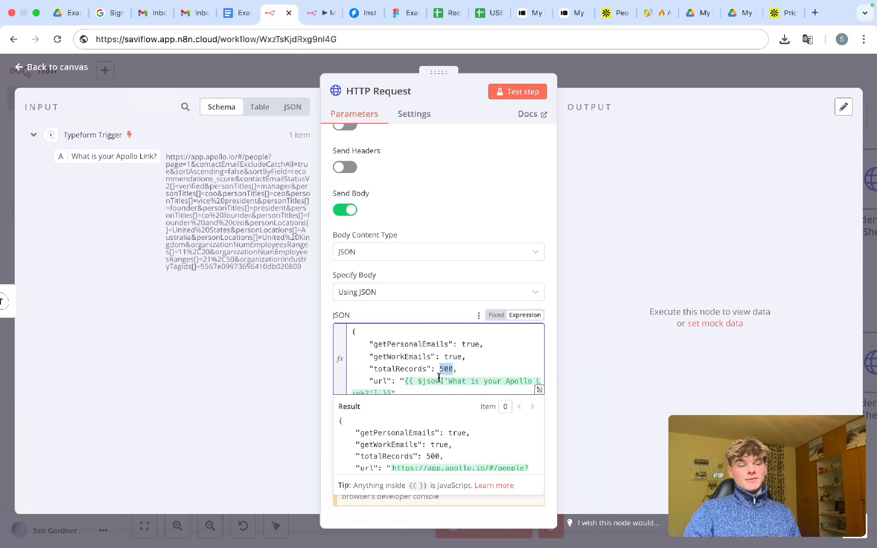
left_click(394, 362)
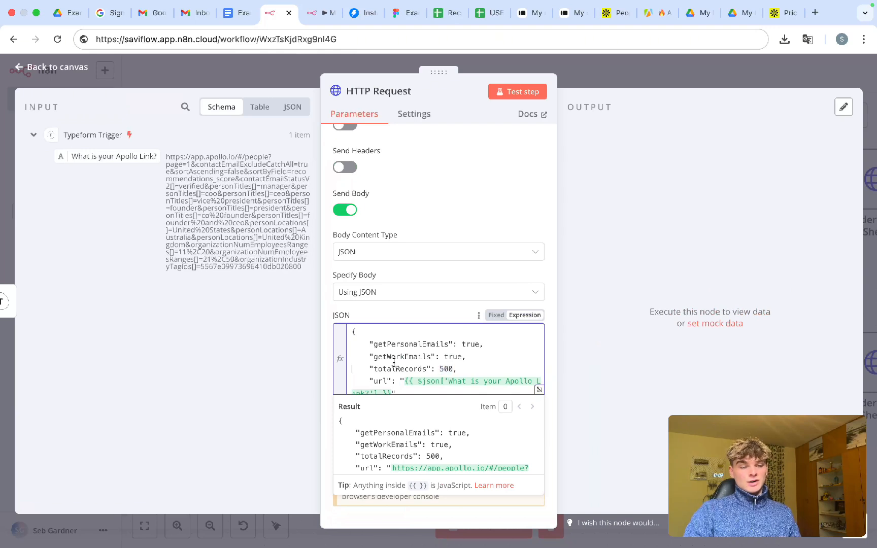
double_click(445, 368)
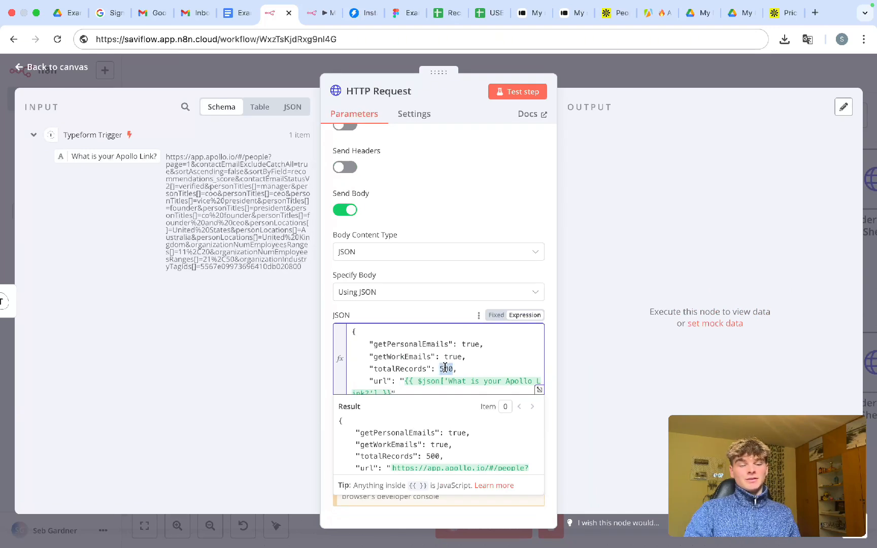
scroll(441, 366, "down", 1)
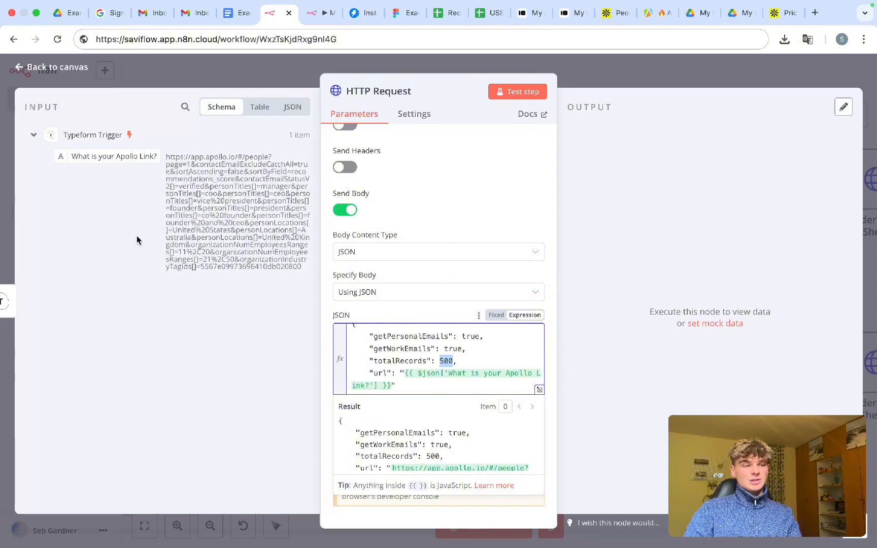
left_click_drag(114, 158, 129, 171)
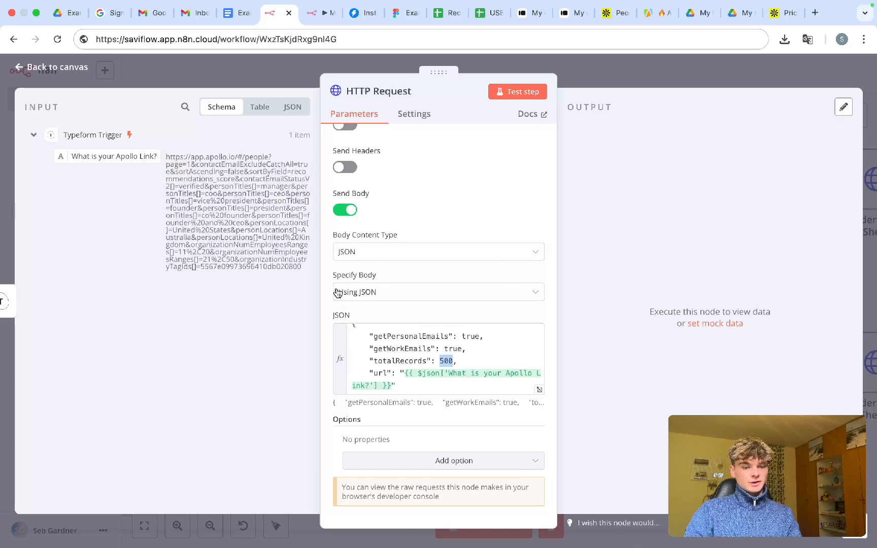
left_click(407, 347)
scroll(407, 347, "down", 1)
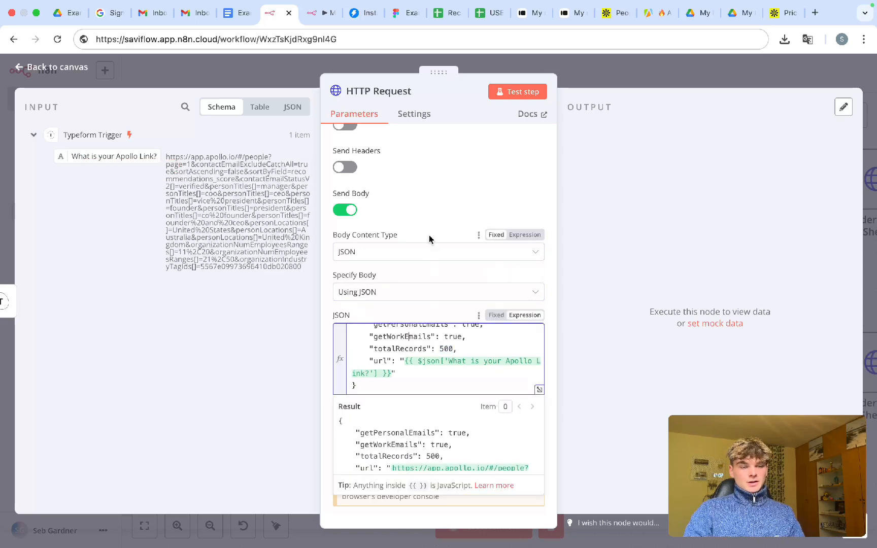
left_click(439, 215)
- Save the workflow, pin the Typeform Trigger's output data, and start a test run
left_click(597, 86)
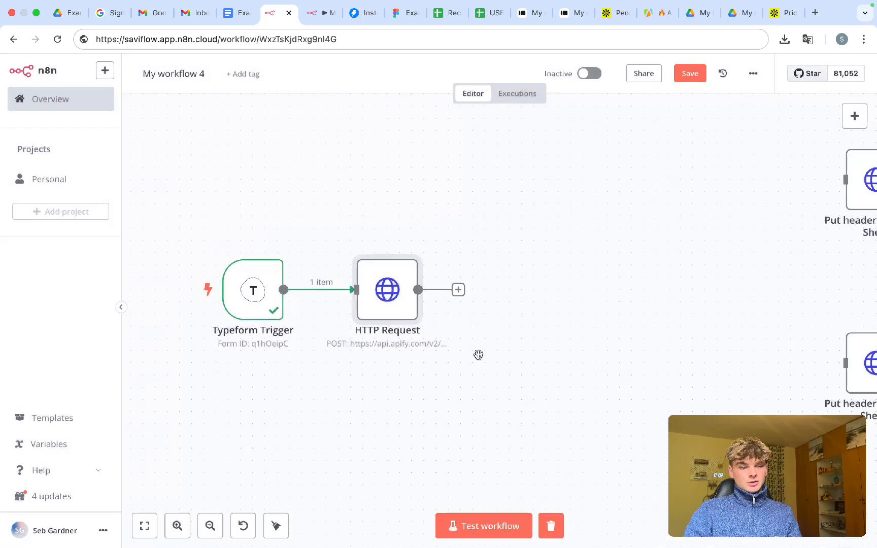
key("ctrl+s")
left_click(264, 305)
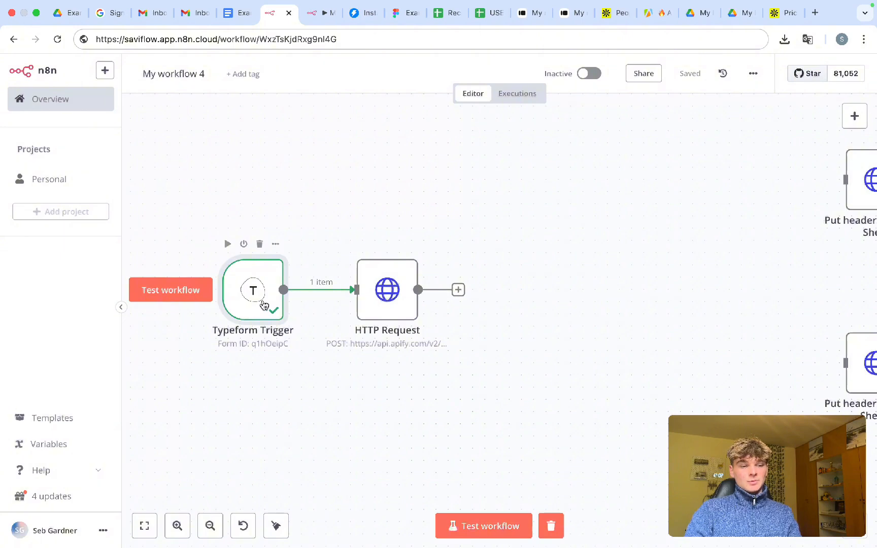
double_click(264, 304)
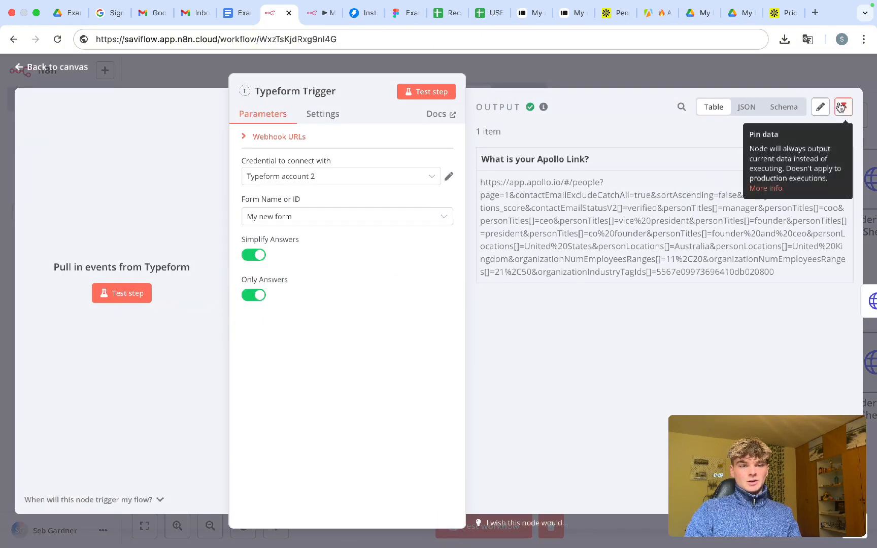
left_click(841, 107)
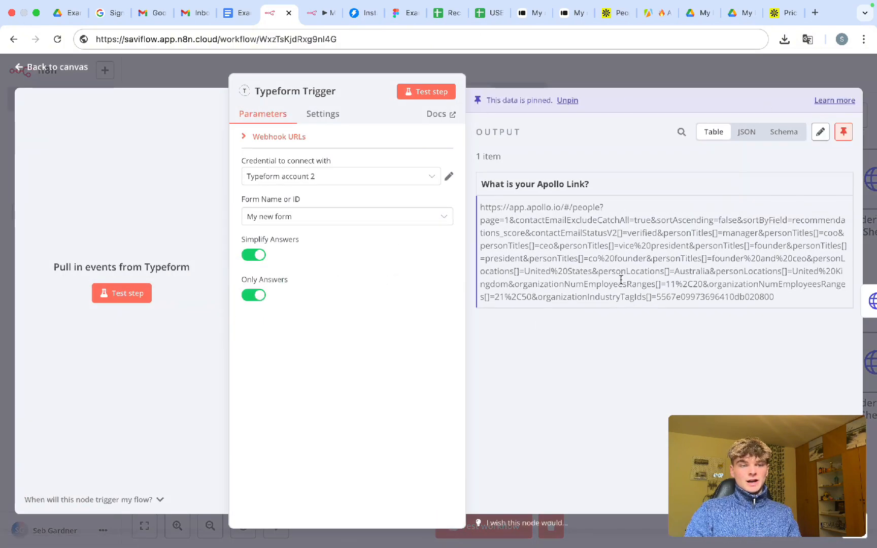
left_click(607, 76)
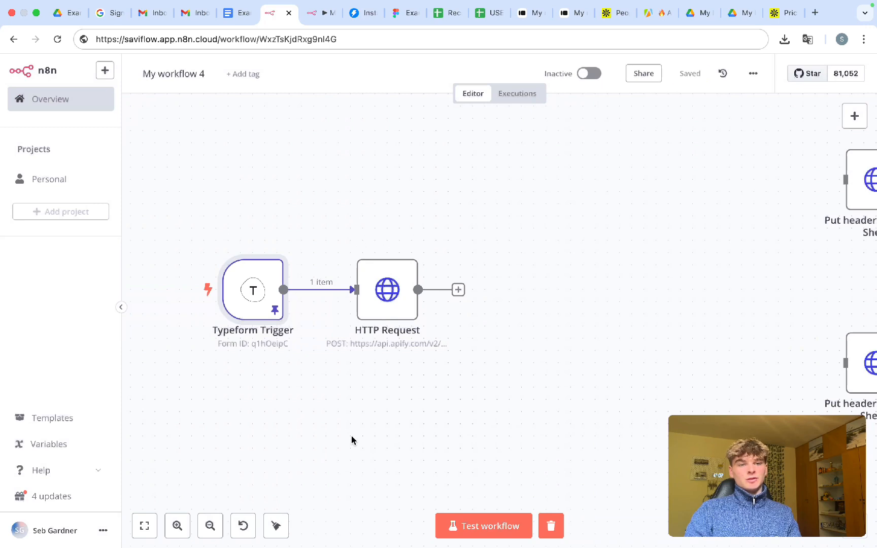
key("super+Return")
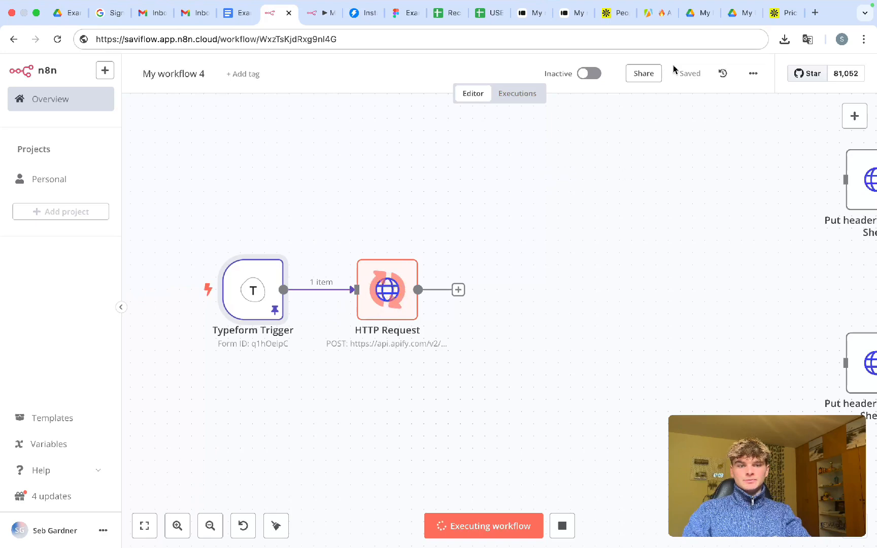
- Open the running Apollo Scraper run and follow its log through fetching pages 2 to 5
left_click(655, 17)
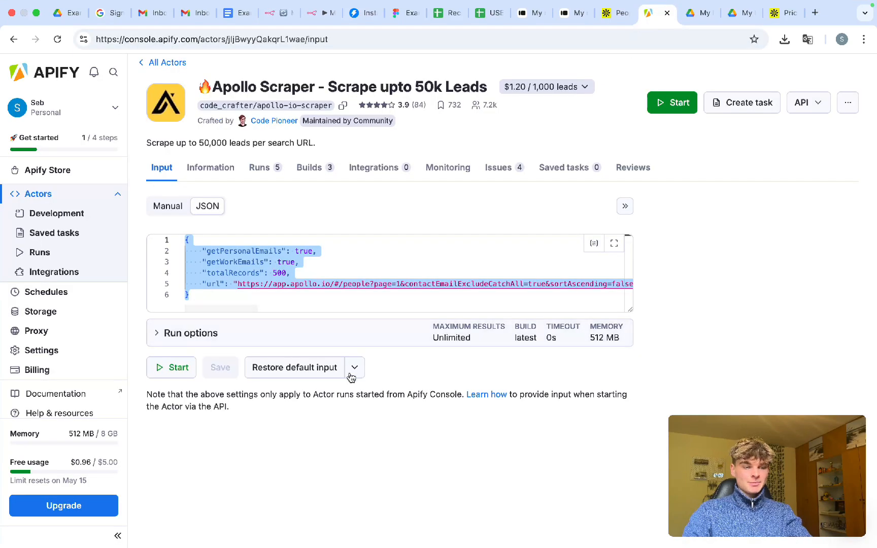
left_click(47, 254)
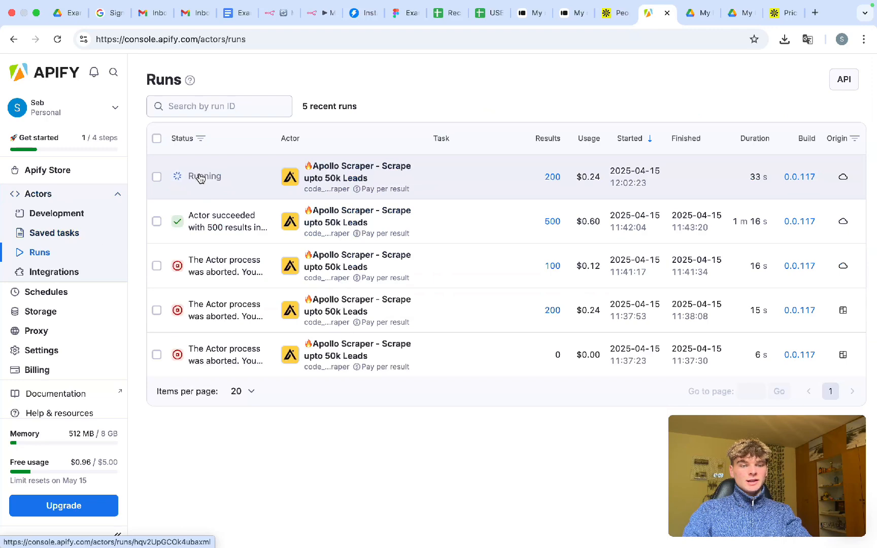
left_click(199, 178)
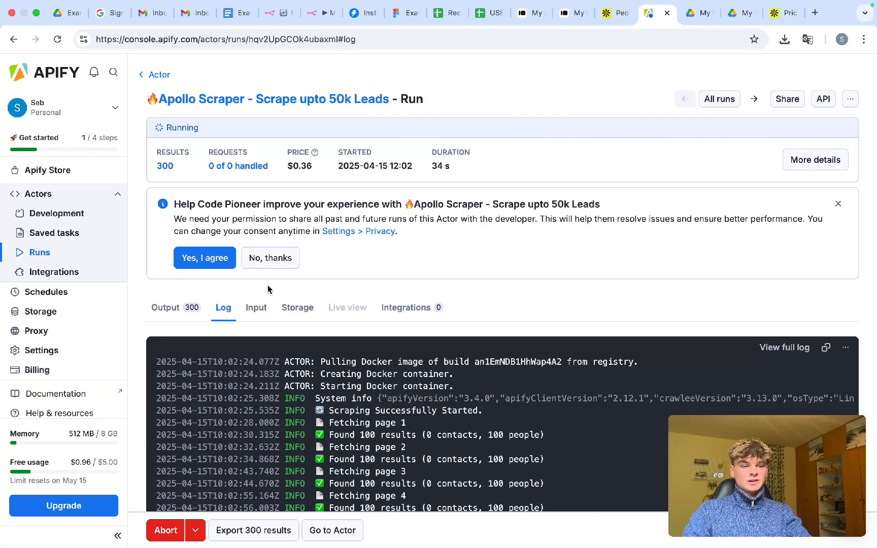
scroll(268, 287, "down", 3)
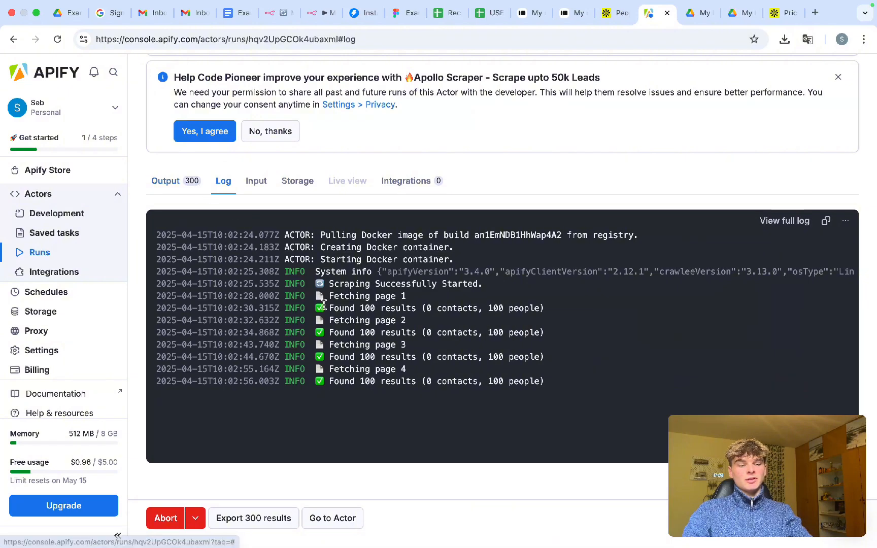
left_click_drag(409, 370, 340, 369)
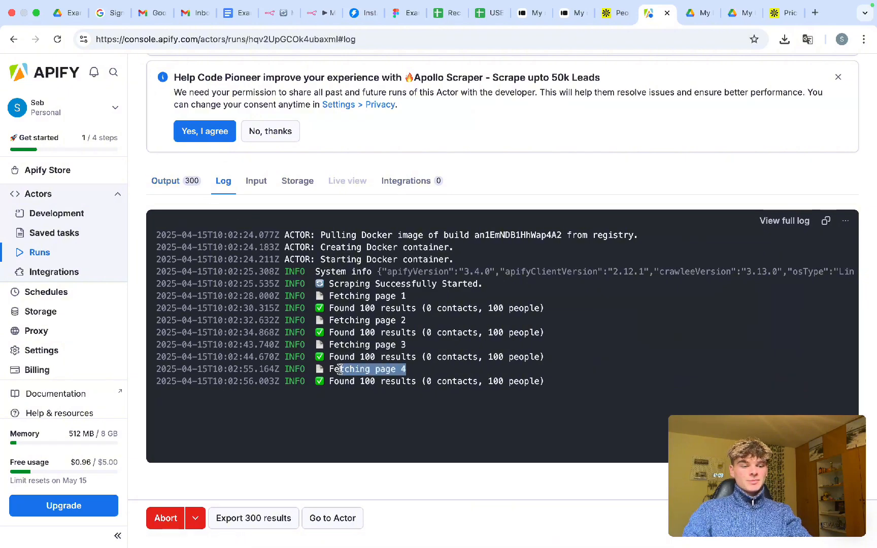
left_click_drag(408, 350, 338, 348)
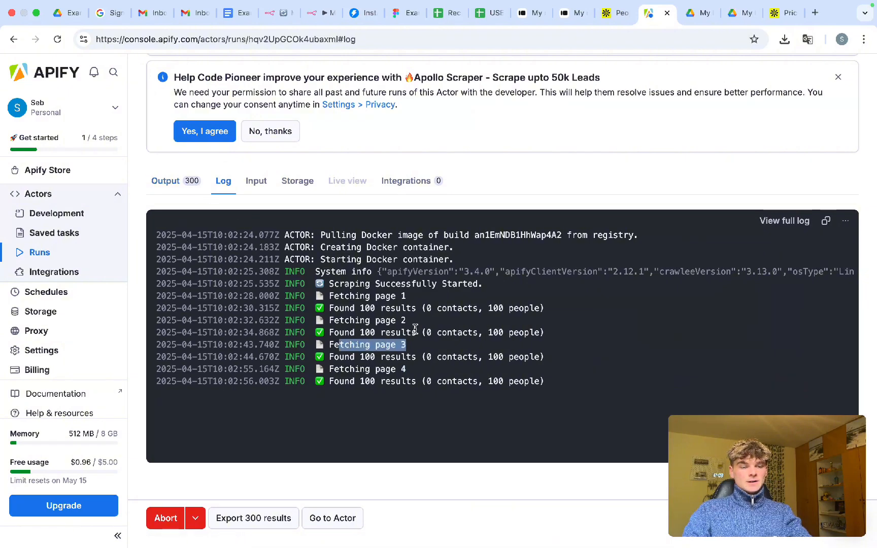
left_click_drag(407, 323, 335, 321)
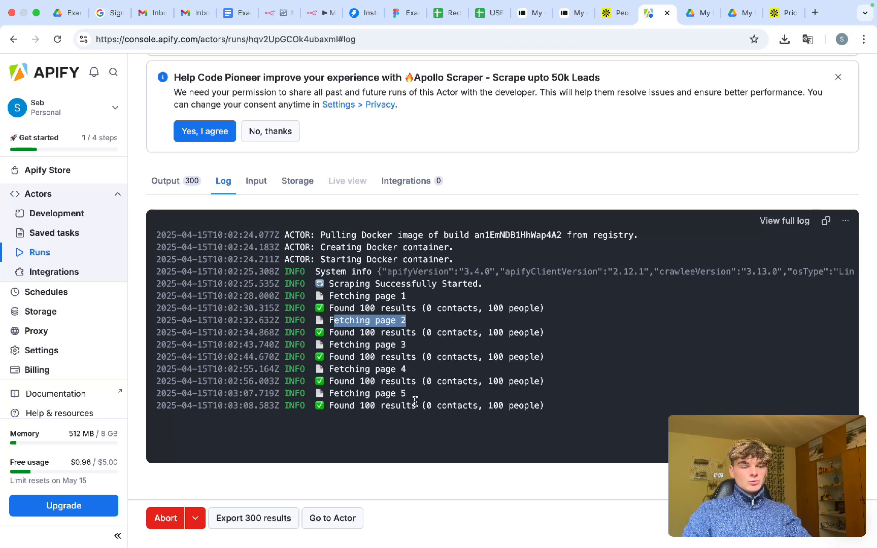
left_click_drag(407, 394, 335, 393)
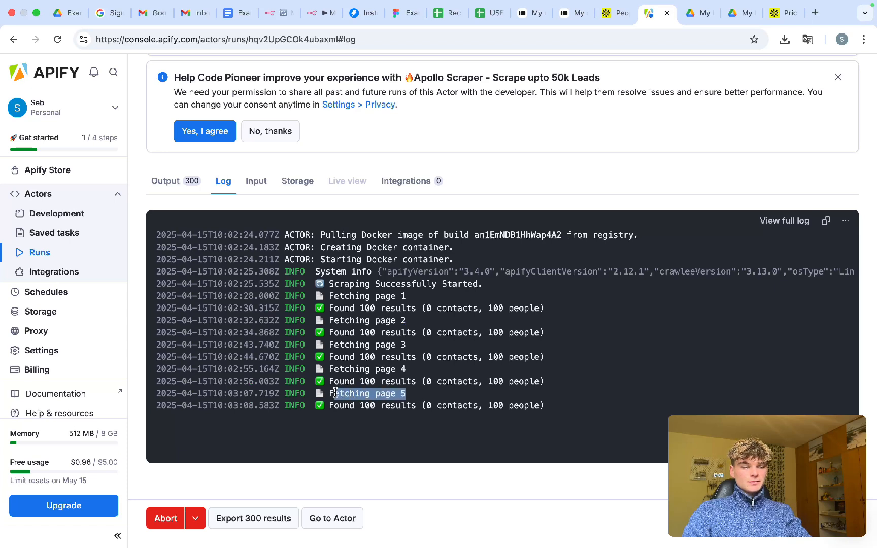
left_click(470, 401)
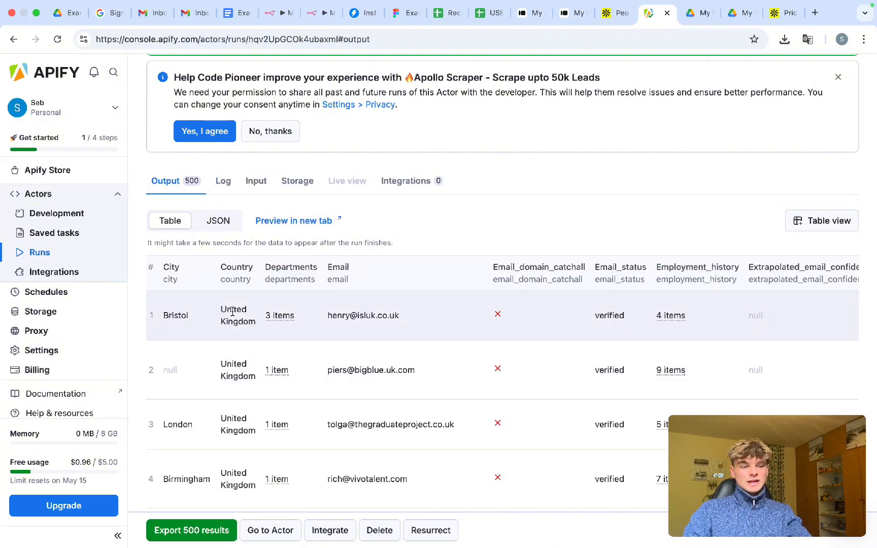
- Scroll the Output table to check the first lead's email status and employment history
scroll(232, 312, "right", 5)
scroll(232, 312, "right", 5)
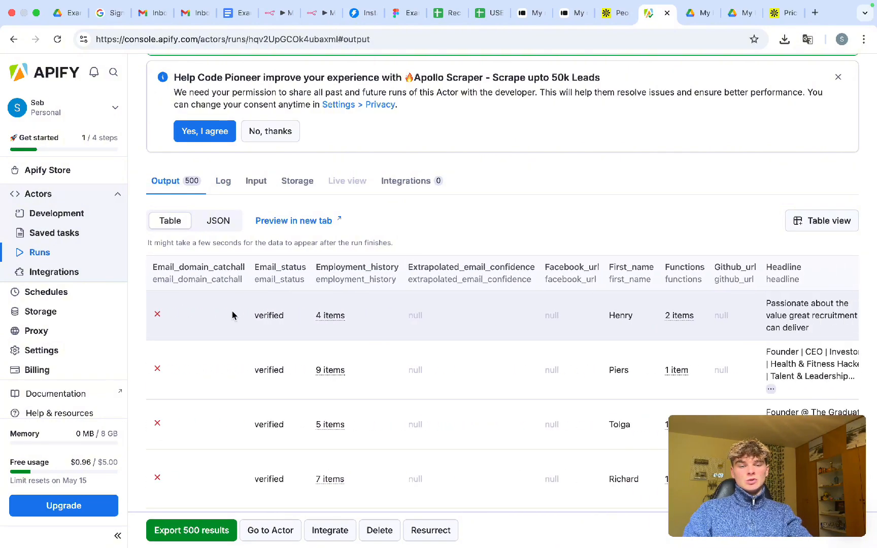
scroll(231, 314, "left", 10)
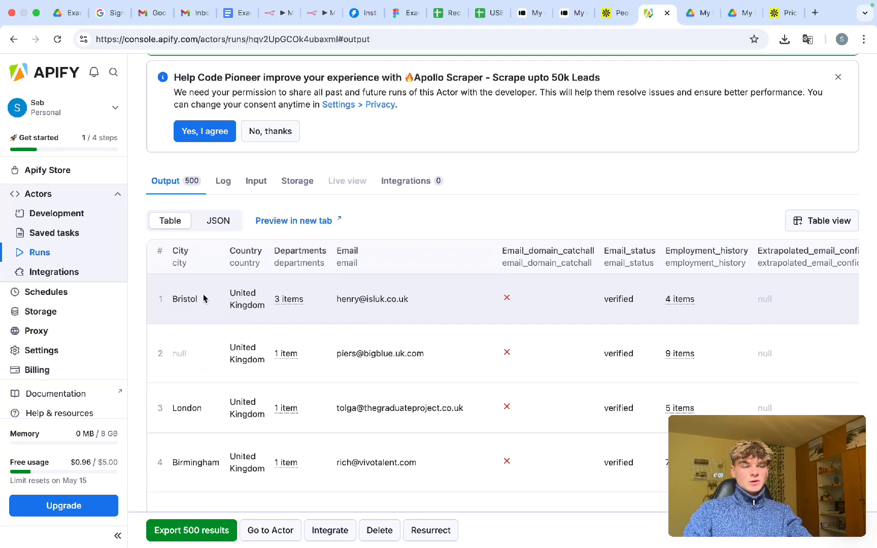
scroll(266, 306, "right", 8)
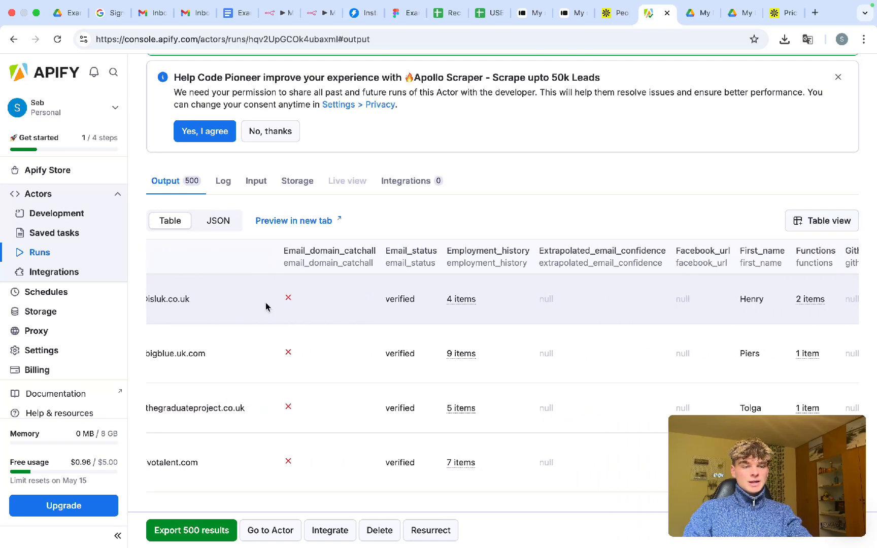
left_click_drag(258, 300, 288, 301)
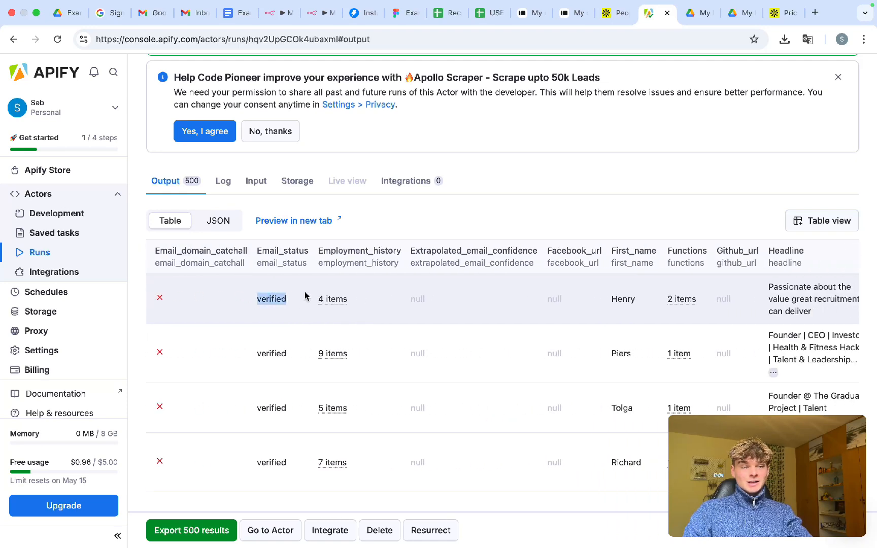
left_click(331, 303)
scroll(333, 380, "down", 3)
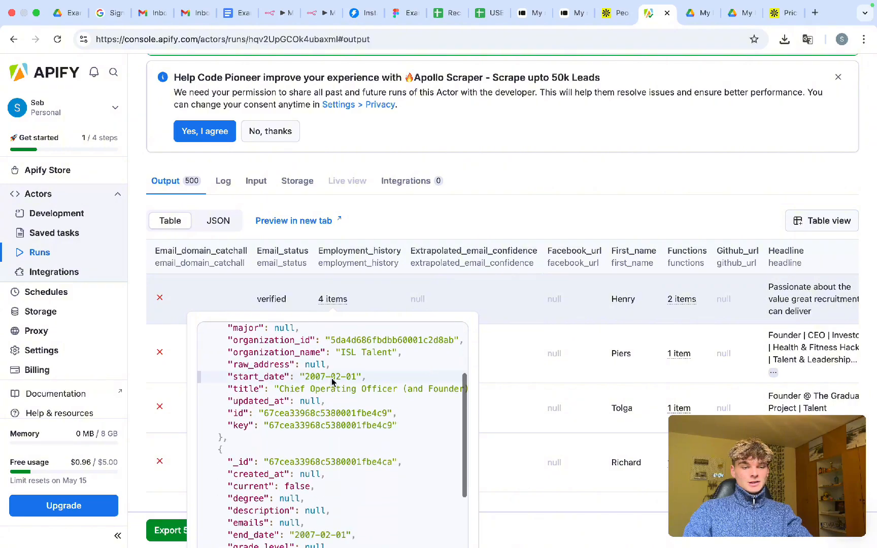
scroll(538, 330, "right", 16)
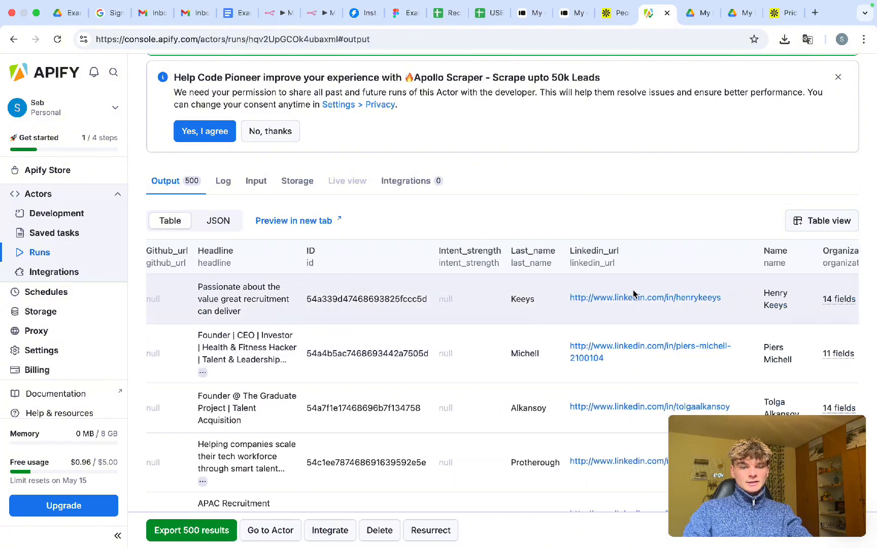
scroll(634, 294, "right", 16)
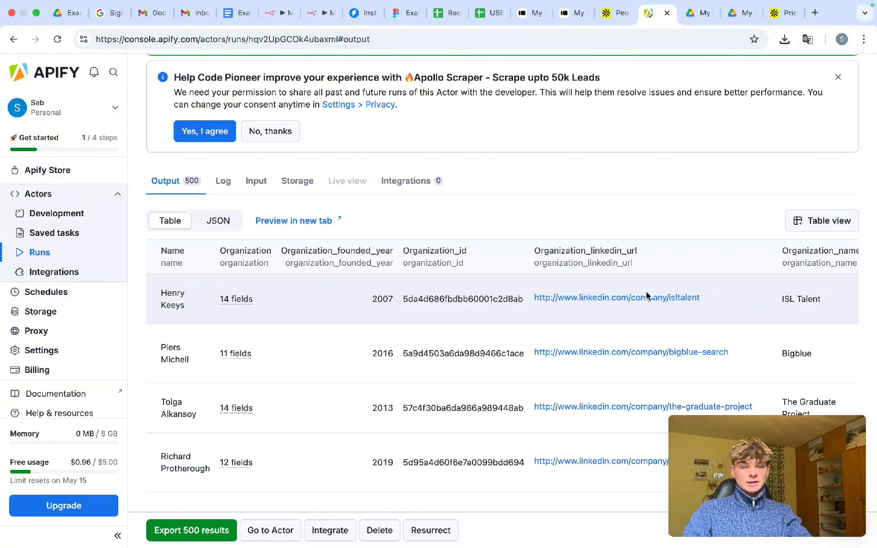
scroll(646, 291, "right", 15)
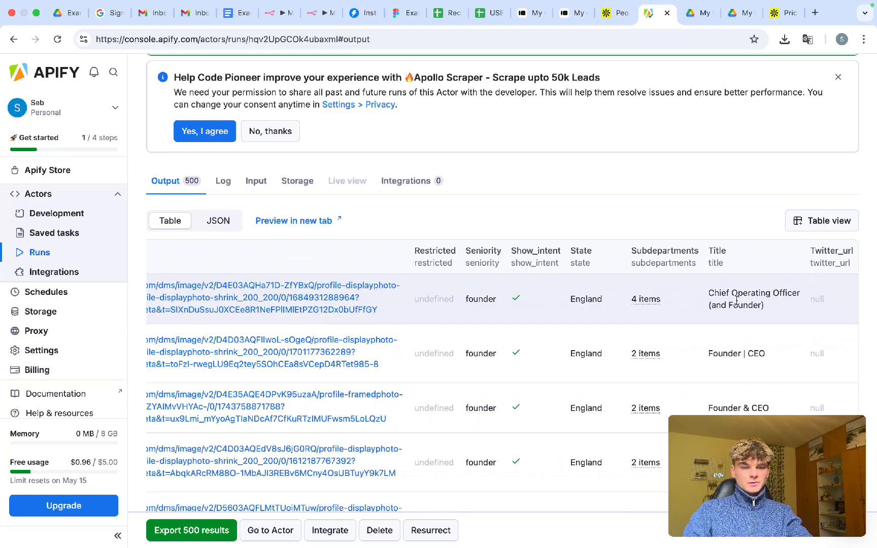
- Inspect the first lead's job title and headline, then go back to the n8n workflow
triple_click(737, 300)
scroll(687, 304, "left", 20)
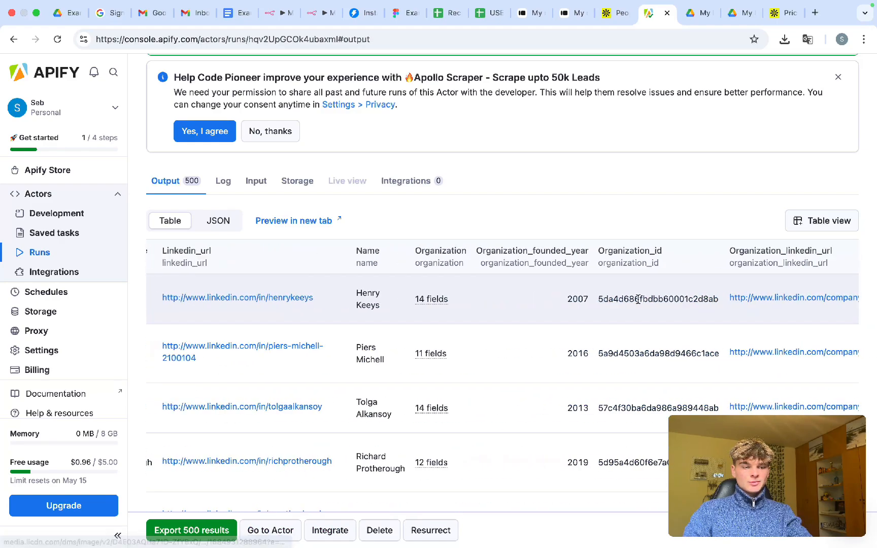
scroll(638, 299, "left", 12)
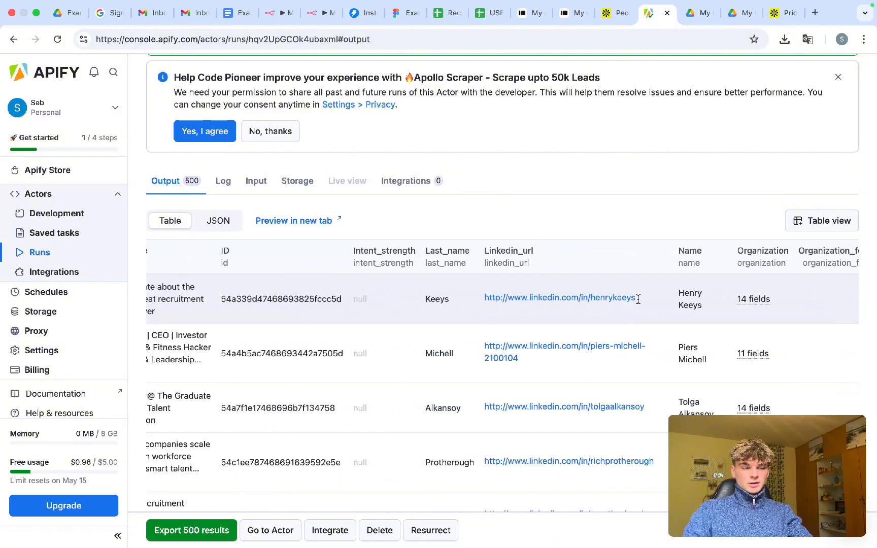
scroll(638, 300, "left", 3)
scroll(356, 299, "left", 10)
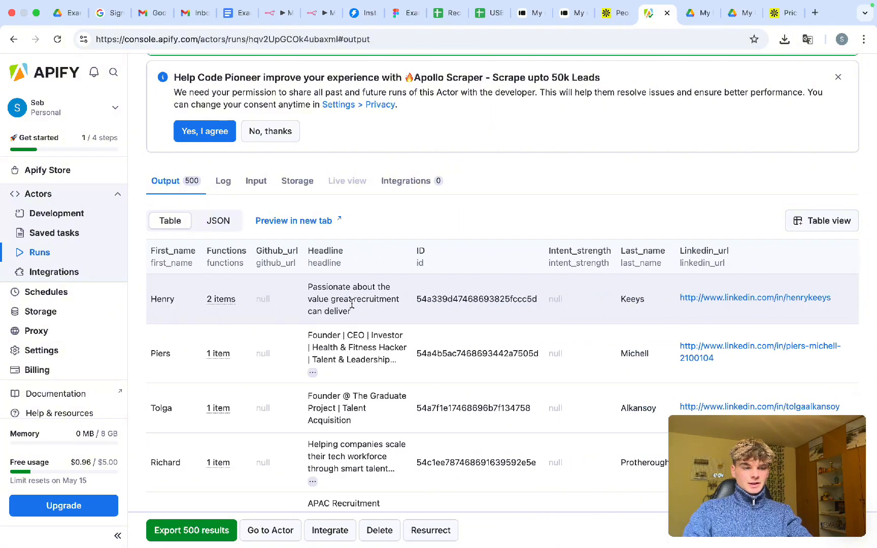
triple_click(331, 307)
left_click(344, 307)
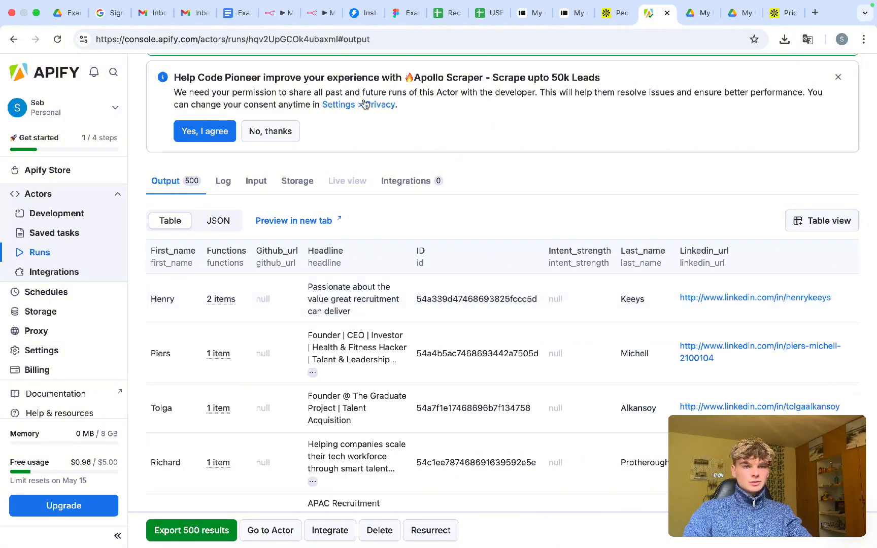
left_click(274, 19)
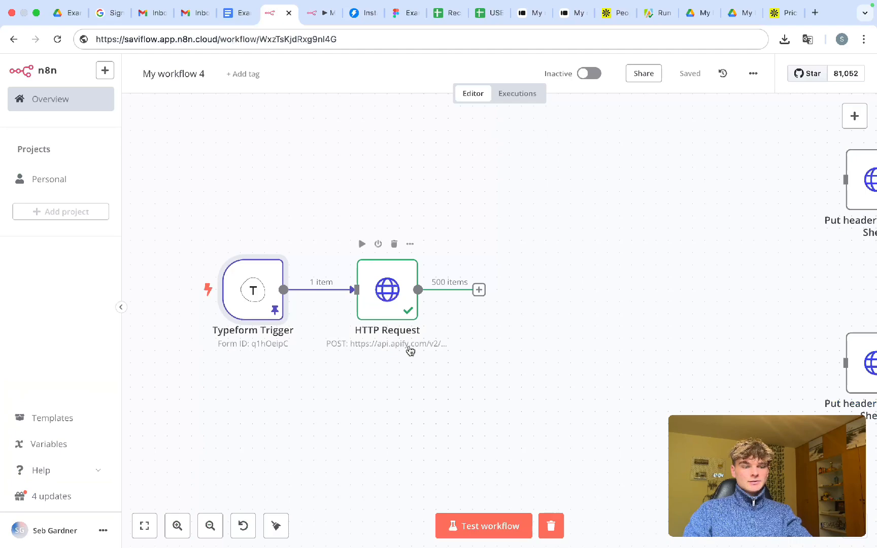
- Pin the HTTP Request step's 500-item output data
left_click(386, 293)
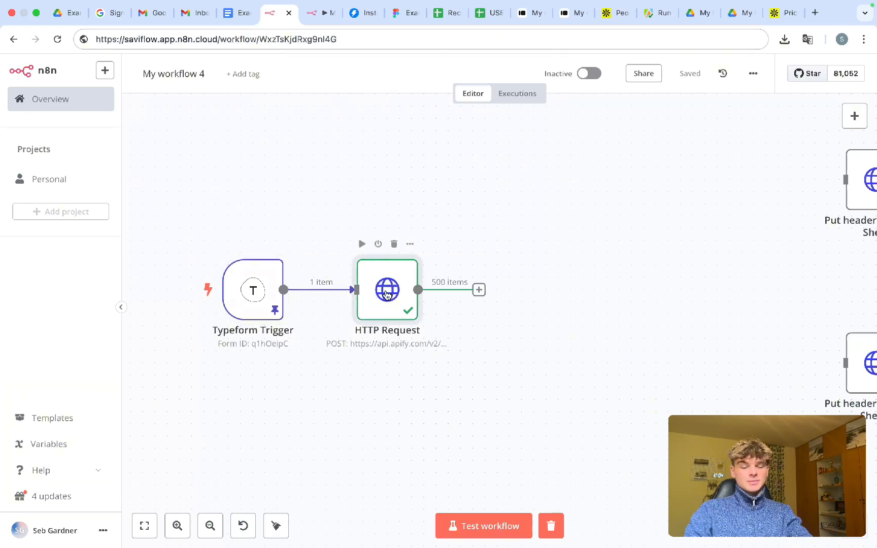
double_click(387, 293)
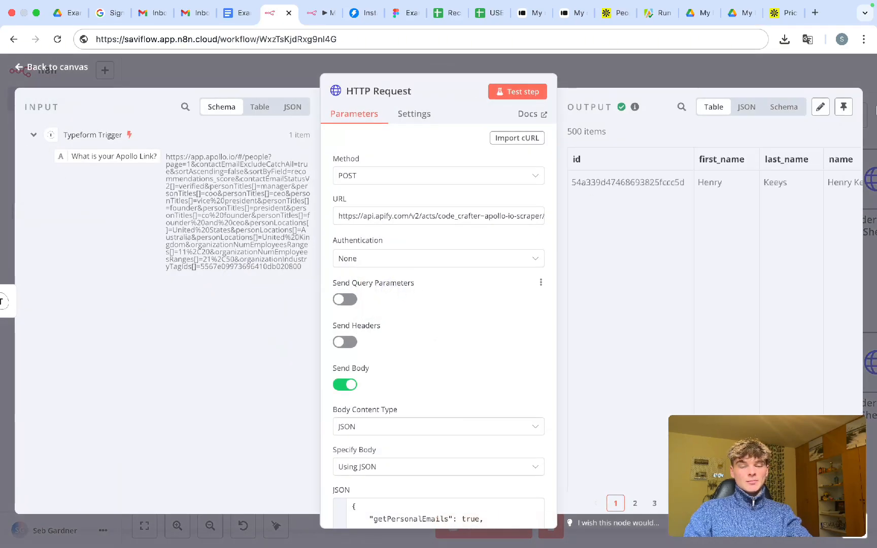
left_click(841, 109)
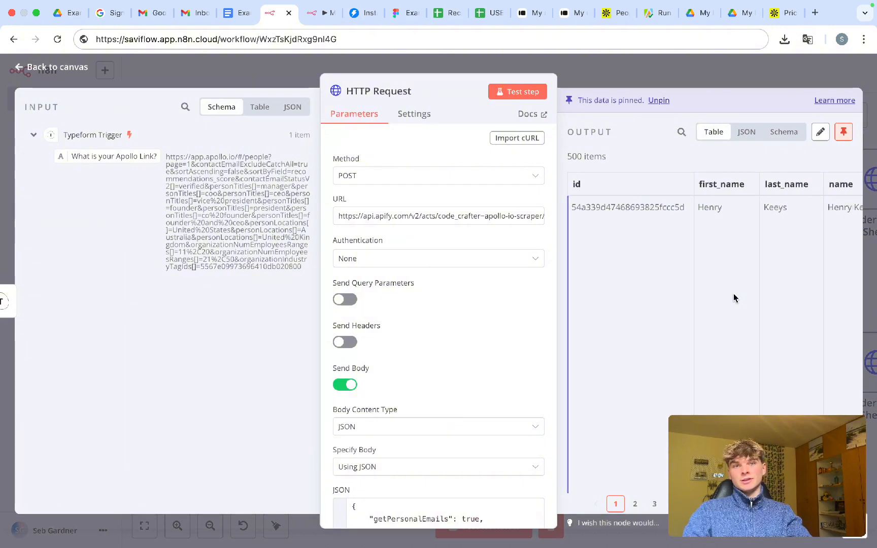
scroll(691, 284, "right", 15)
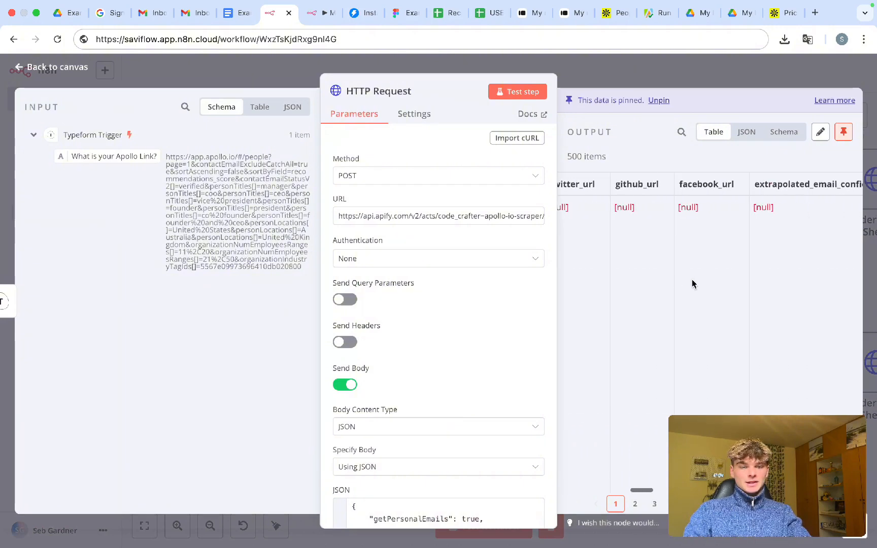
scroll(692, 284, "right", 5)
- Widen the output panel to inspect the pinned items, then go back to the canvas
left_click_drag(441, 69, 147, 96)
scroll(489, 222, "left", 10)
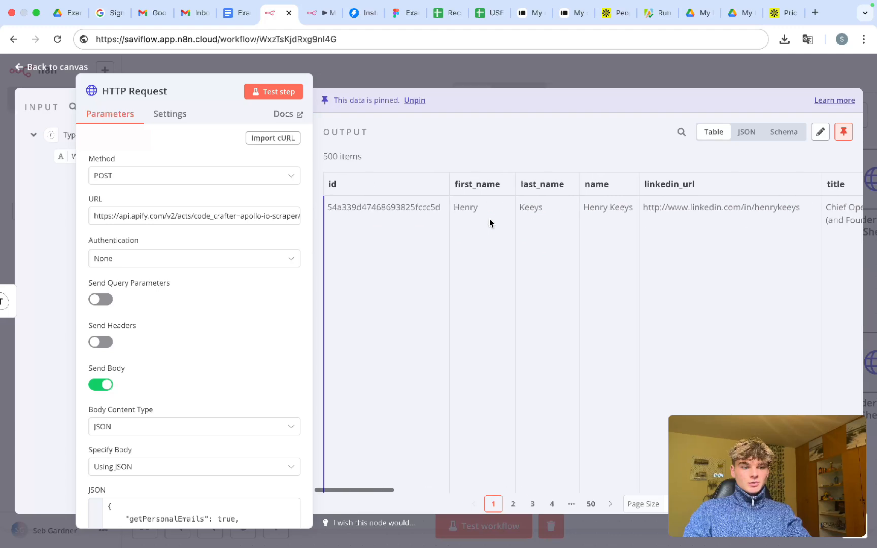
scroll(490, 222, "right", 4)
scroll(490, 222, "right", 15)
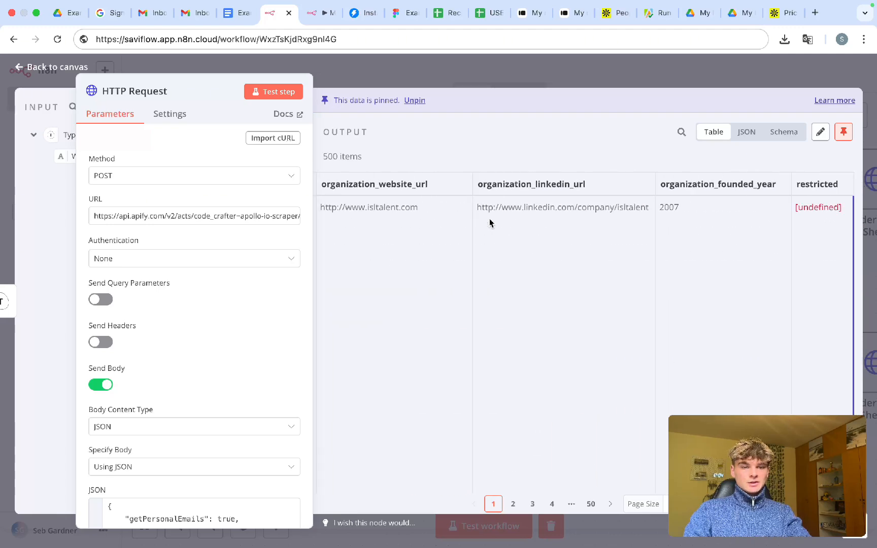
scroll(490, 223, "left", 10)
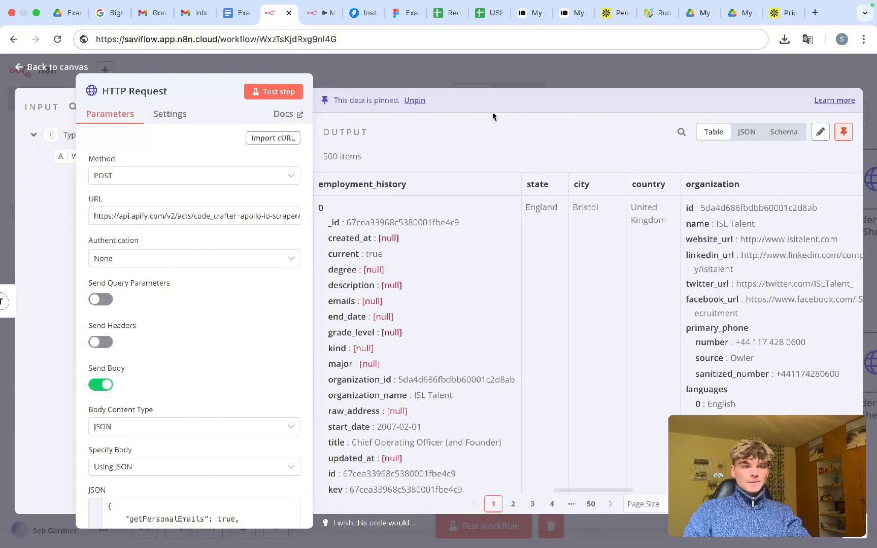
left_click(396, 81)
scroll(518, 253, "right", 2)
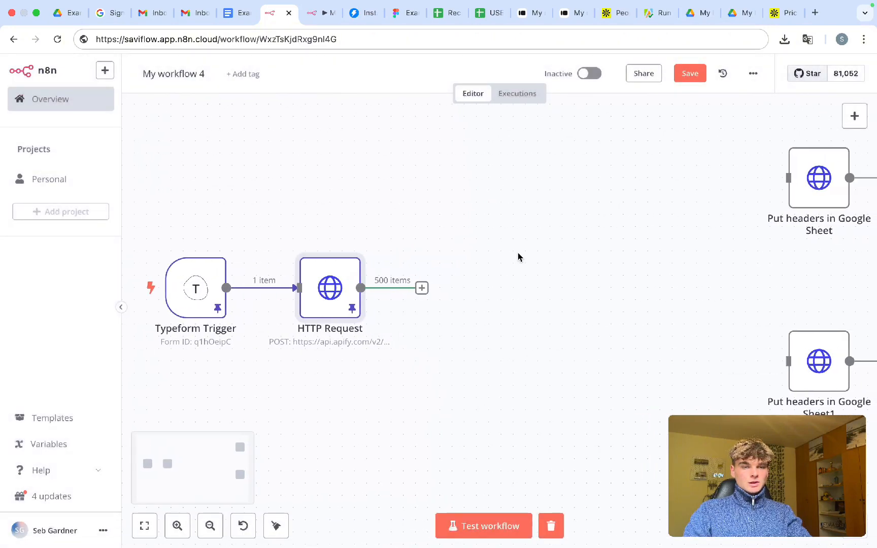
scroll(518, 254, "down", 3)
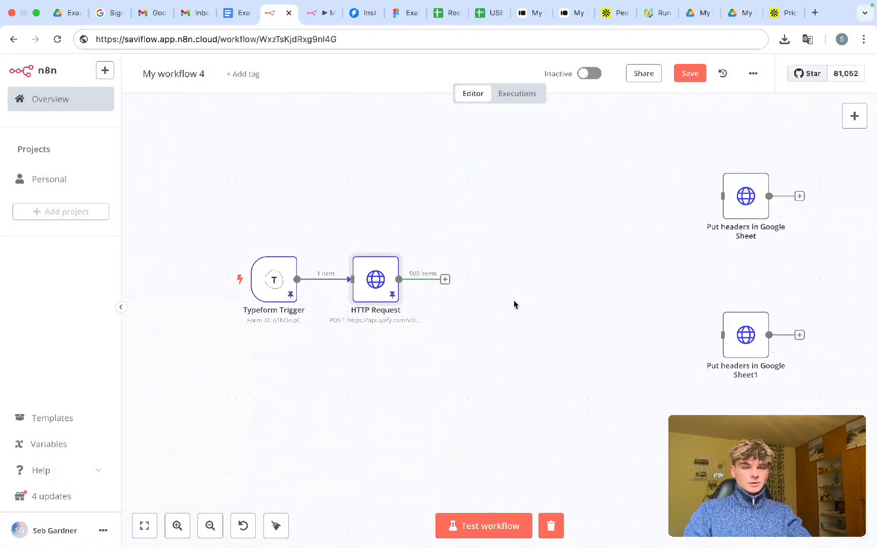
scroll(514, 304, "up", 2)
scroll(514, 305, "right", 2)
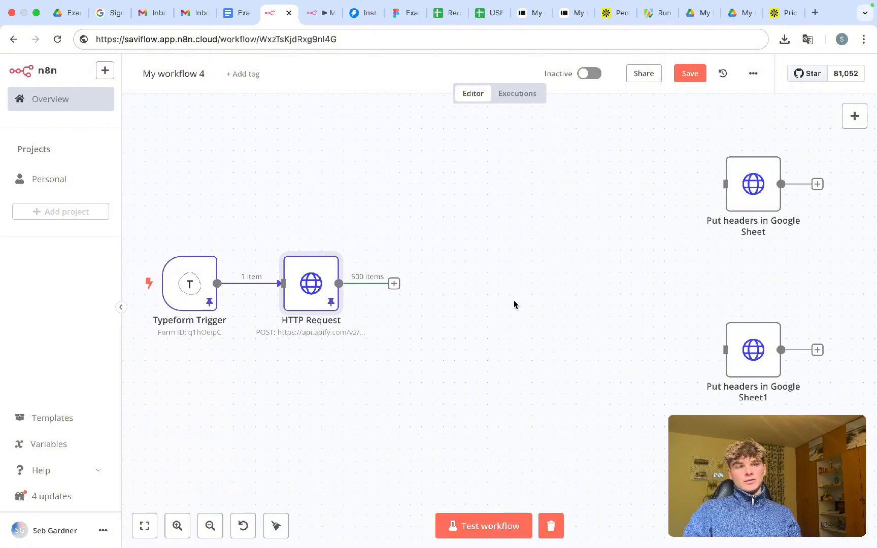
- Add a Google Sheets 'Create spreadsheet' step after HTTP Request via a 'shee' search
left_click(394, 285)
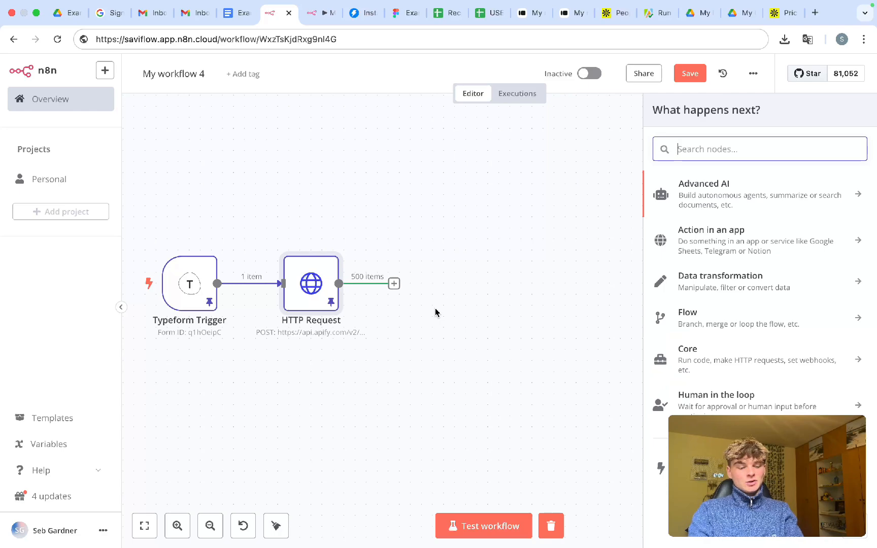
type("sheet")
left_click(723, 192)
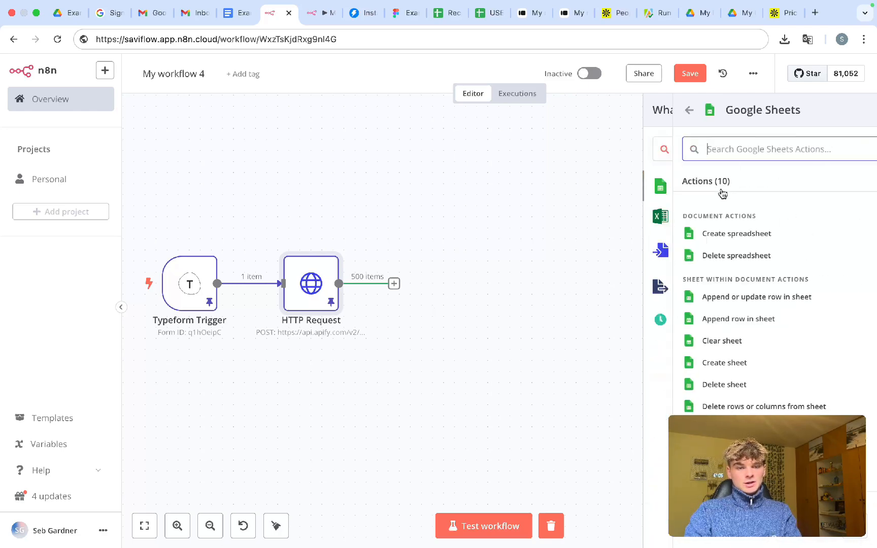
left_click(701, 235)
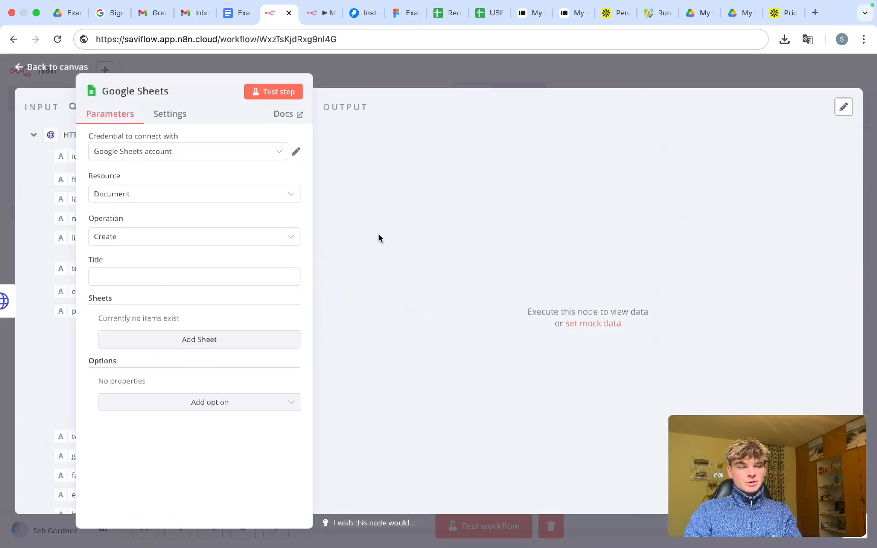
left_click(136, 278)
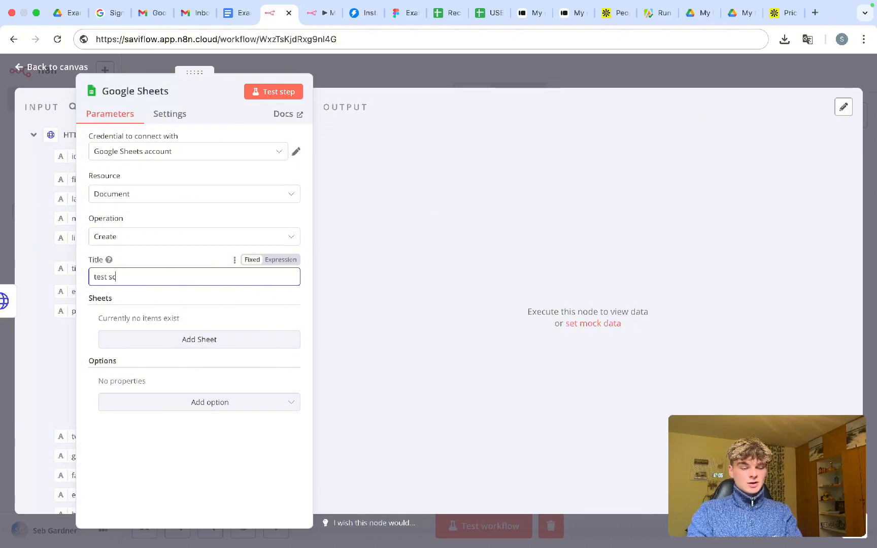
left_click(364, 70)
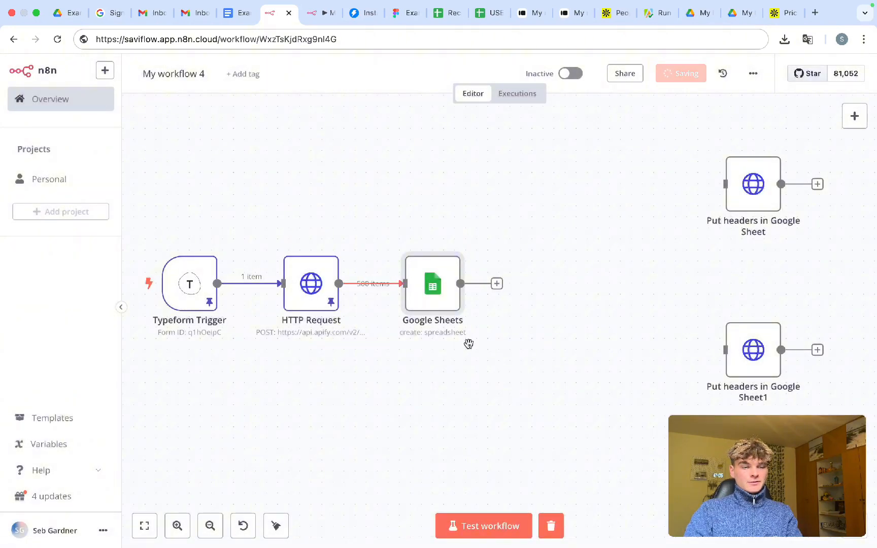
- Relink the HTTP Request output to the new Google Sheets step
left_click(447, 285)
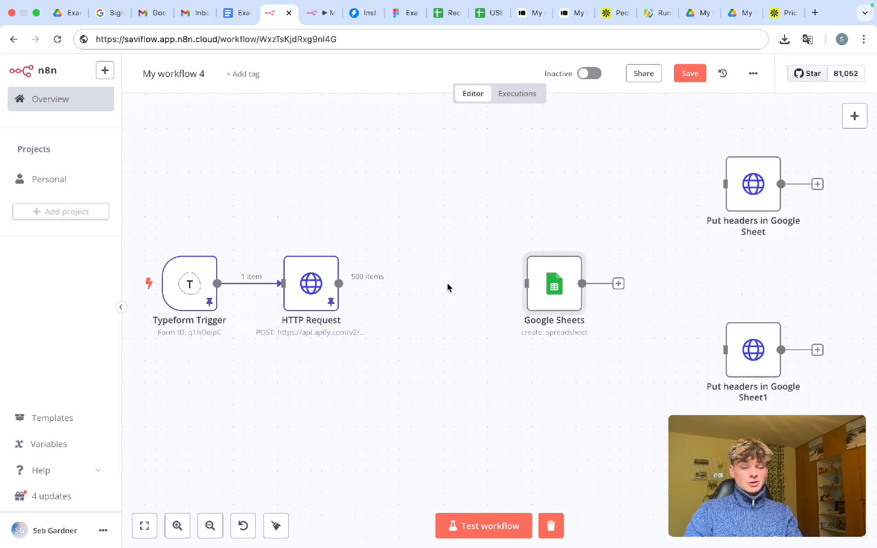
left_click(394, 284)
scroll(353, 273, "up", 5)
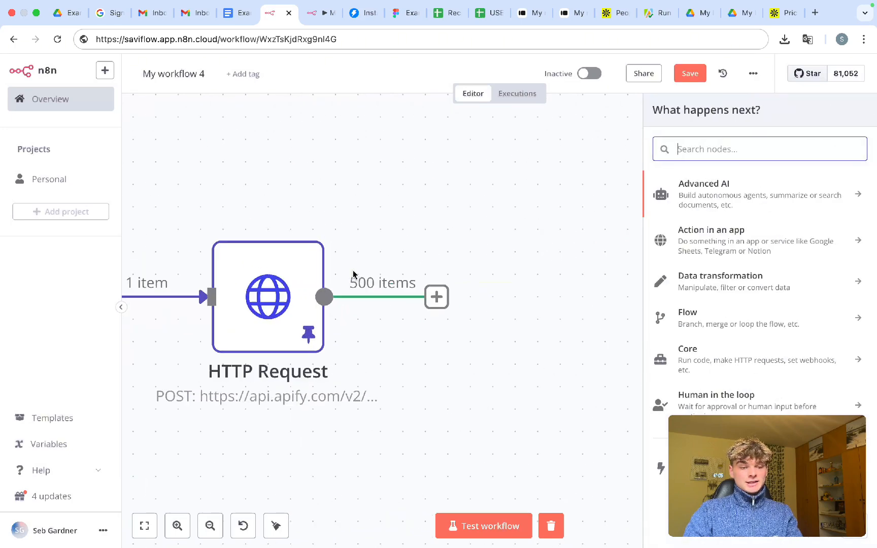
left_click_drag(344, 263, 515, 382)
scroll(516, 383, "down", 4)
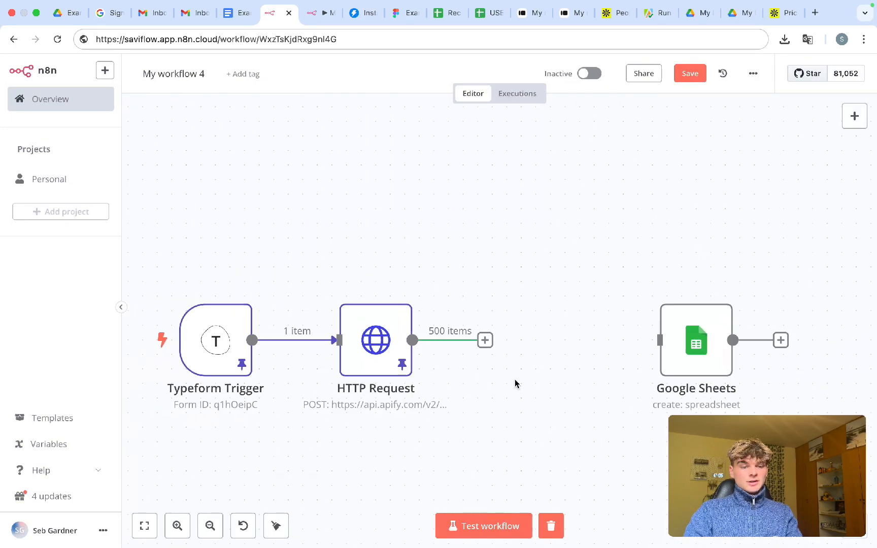
left_click_drag(489, 348, 676, 345)
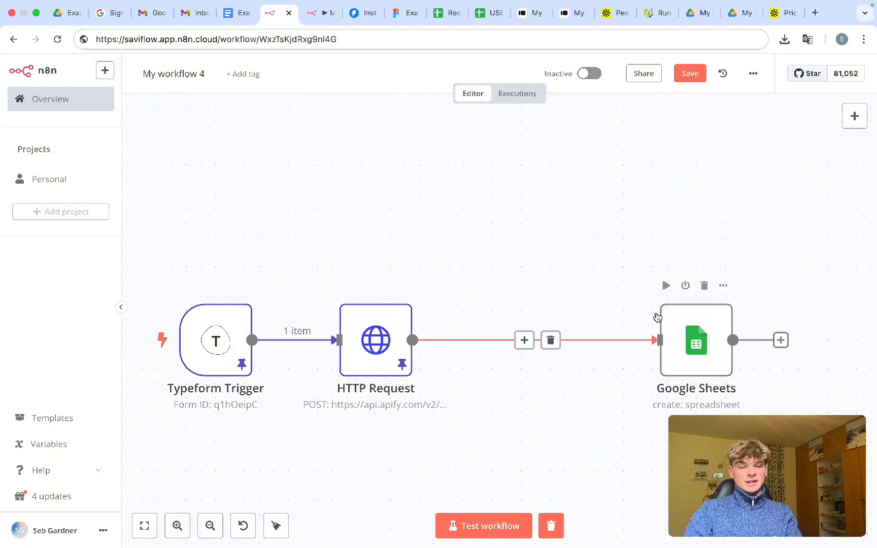
mouse_move(549, 349)
scroll(548, 349, "down", 2)
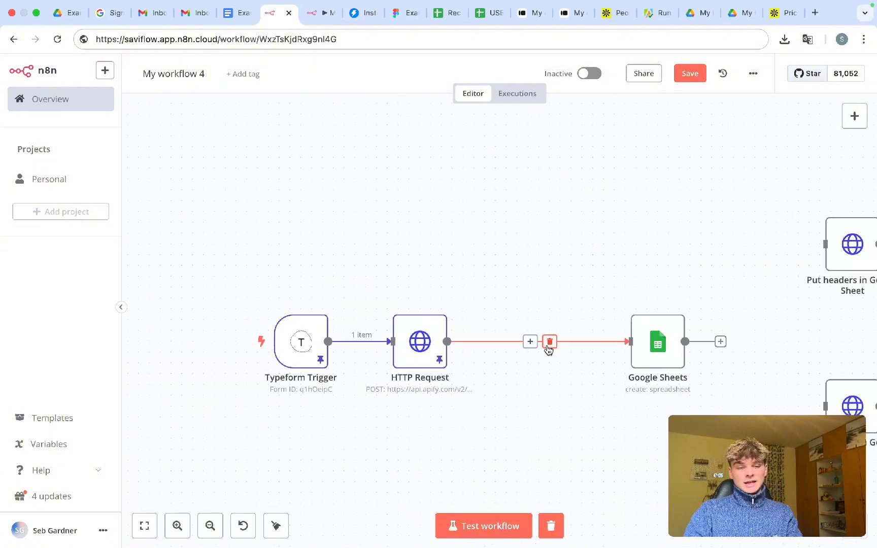
- Replace the HTTP Request–Google Sheets link with an Aggregate step after HTTP Request
left_click(549, 342)
left_click(502, 341)
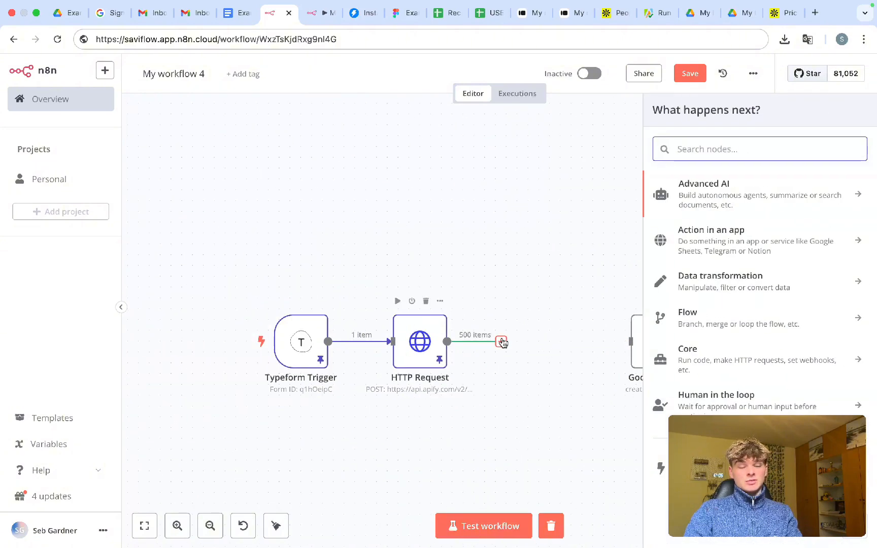
type("aggre")
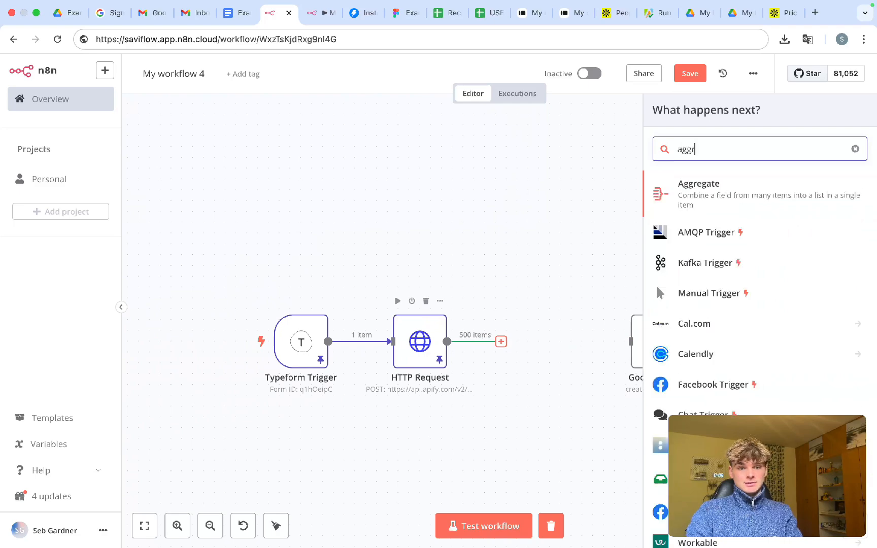
left_click(703, 186)
left_click(197, 255)
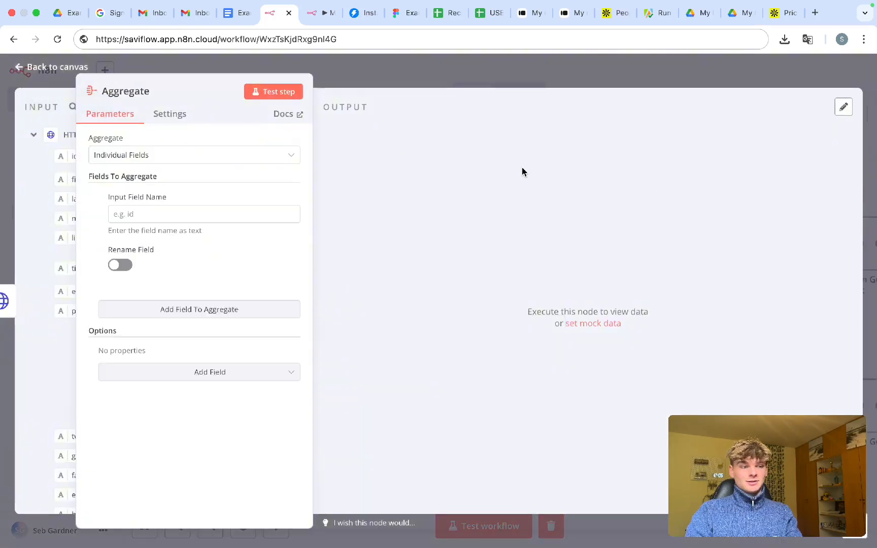
left_click(383, 72)
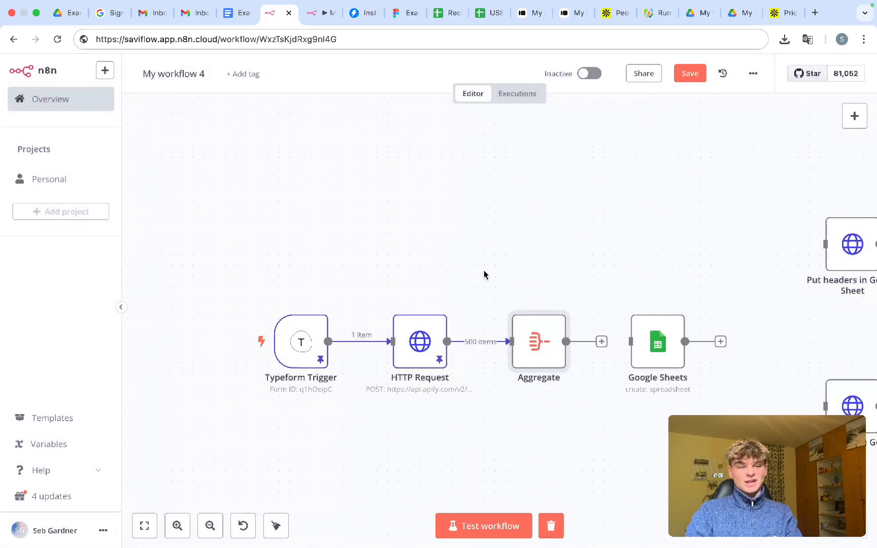
- Connect the Aggregate output to Google Sheets and save the workflow
scroll(484, 275, "down", 5)
scroll(409, 297, "up", 5)
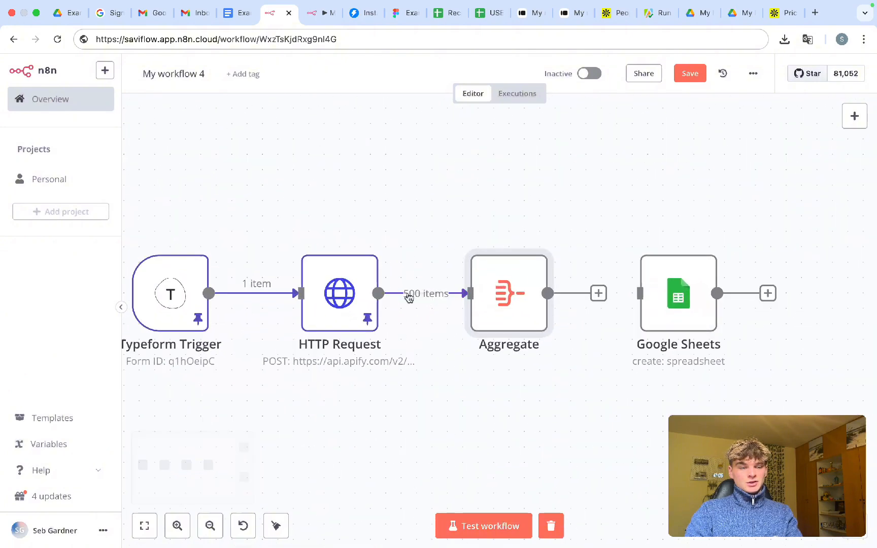
left_click_drag(395, 231, 464, 351)
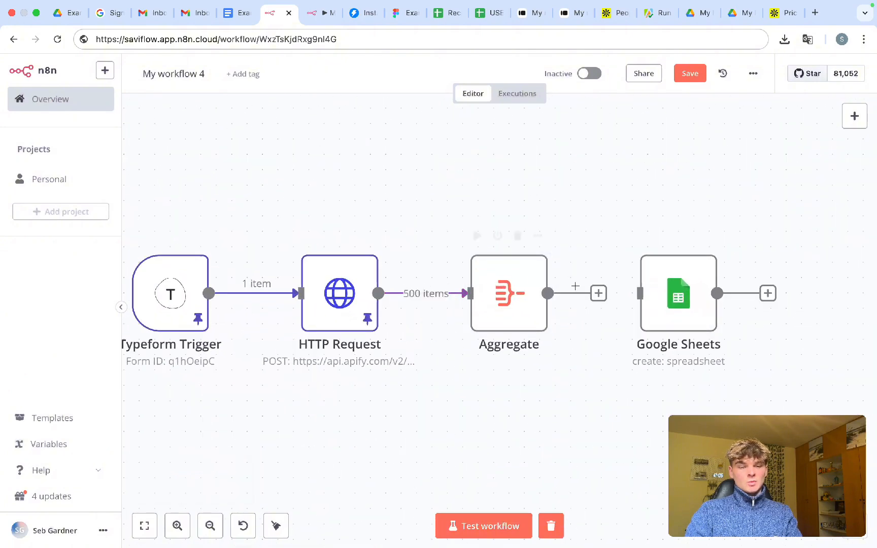
left_click_drag(600, 294, 640, 295)
scroll(568, 383, "down", 4)
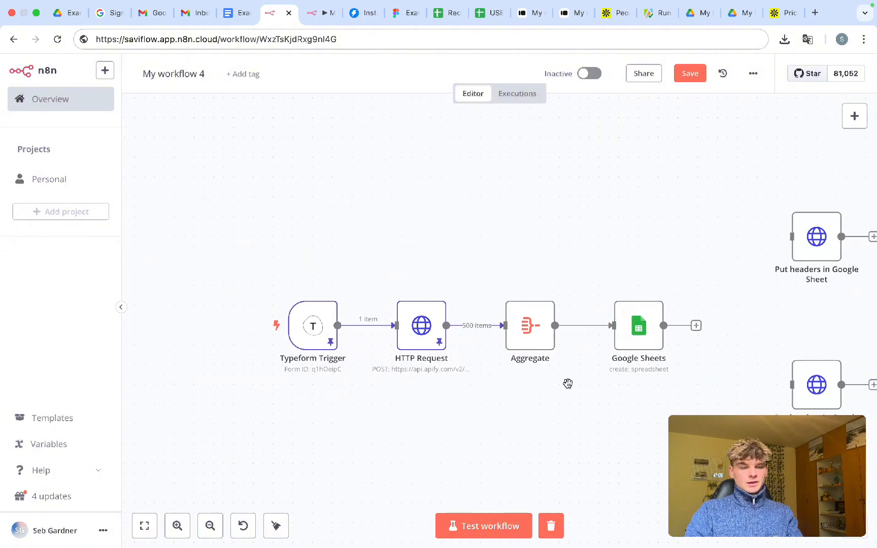
key("super+s")
- Test-run the whole workflow and watch it execute on the canvas
key("super+Return")
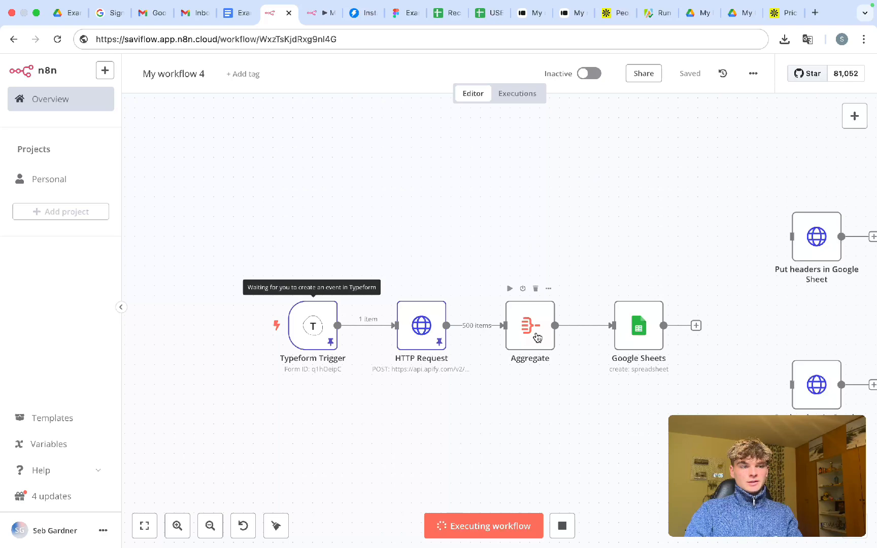
scroll(597, 345, "right", 5)
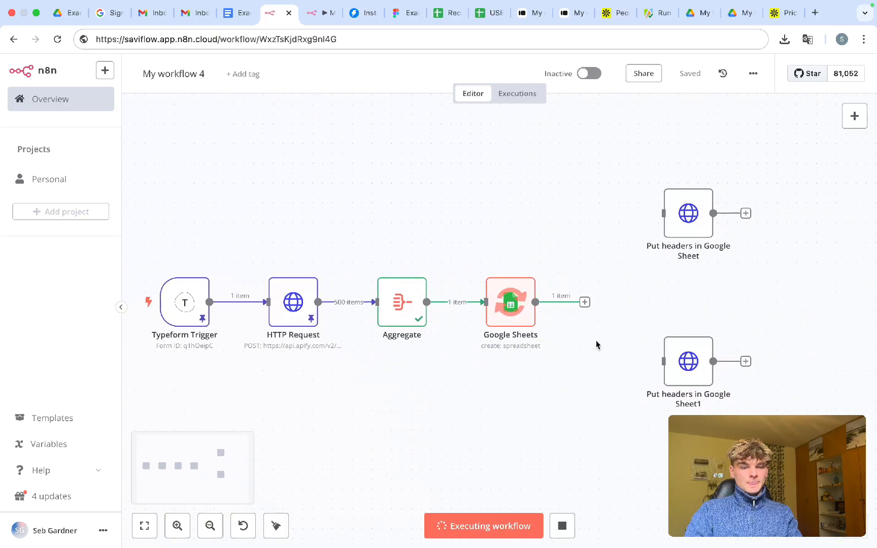
scroll(597, 346, "right", 3)
scroll(597, 346, "up", 5)
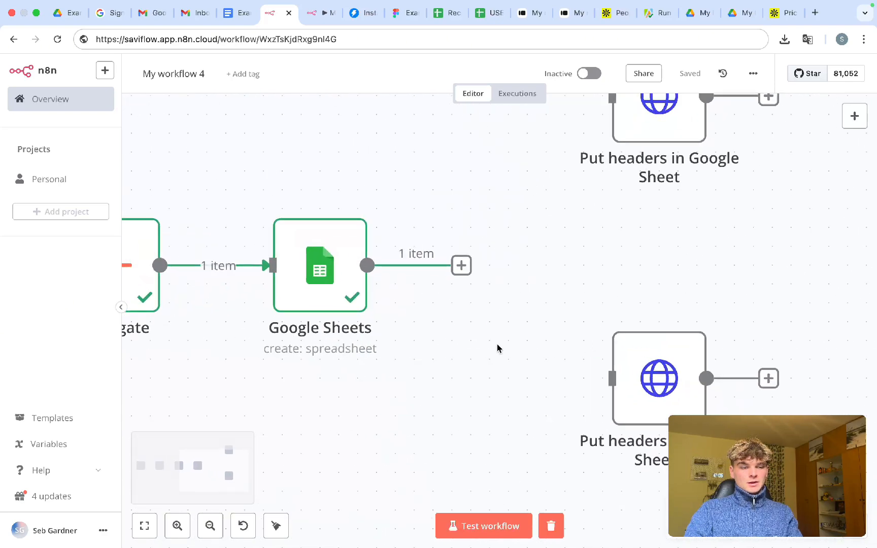
scroll(497, 348, "down", 1)
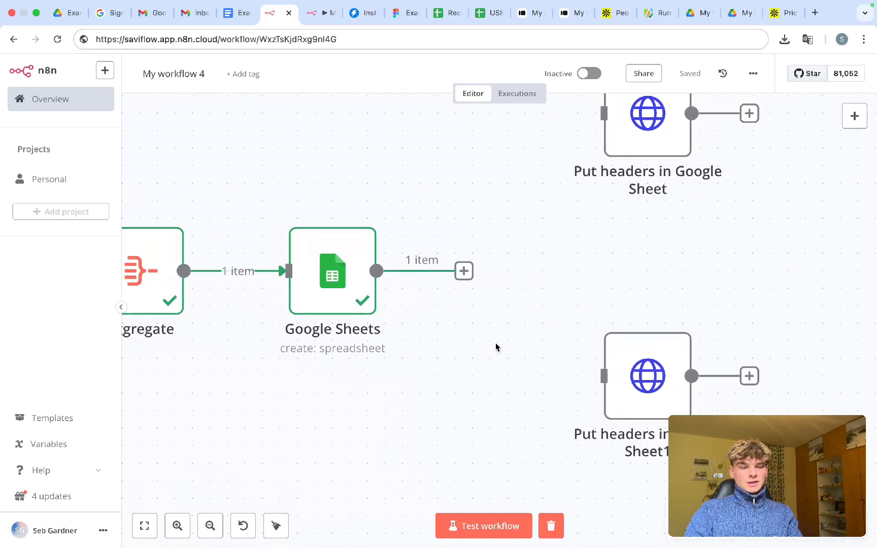
- Check Google Drive, then take the title 'test scraper' from the Google Sheets step
left_click(746, 19)
scroll(525, 263, "down", 4)
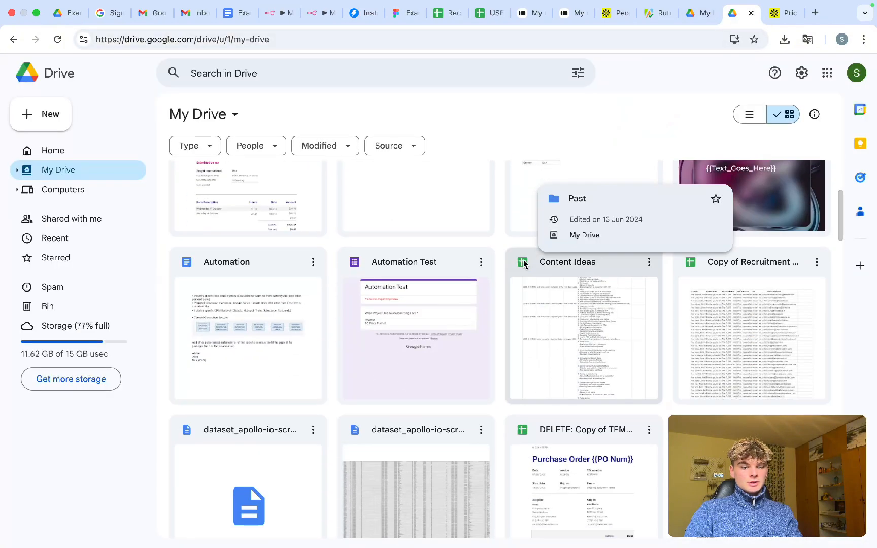
scroll(525, 264, "up", 4)
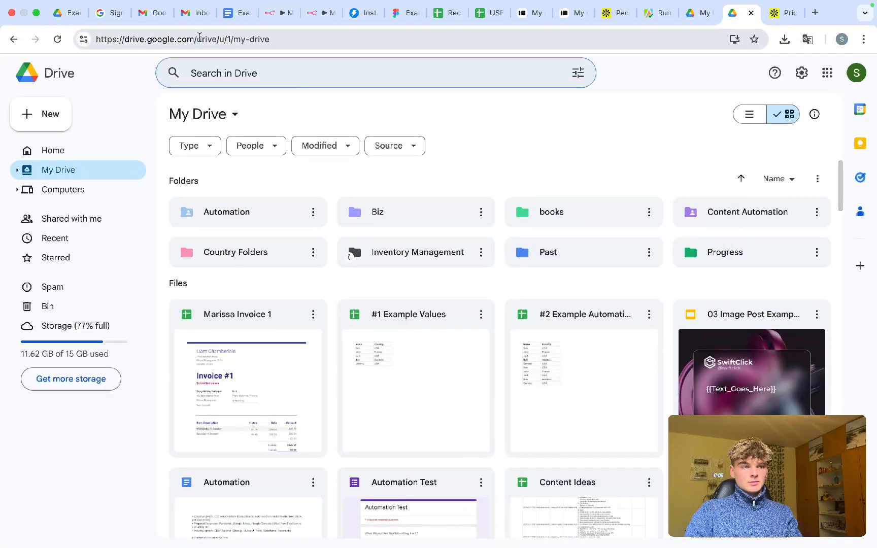
left_click(278, 12)
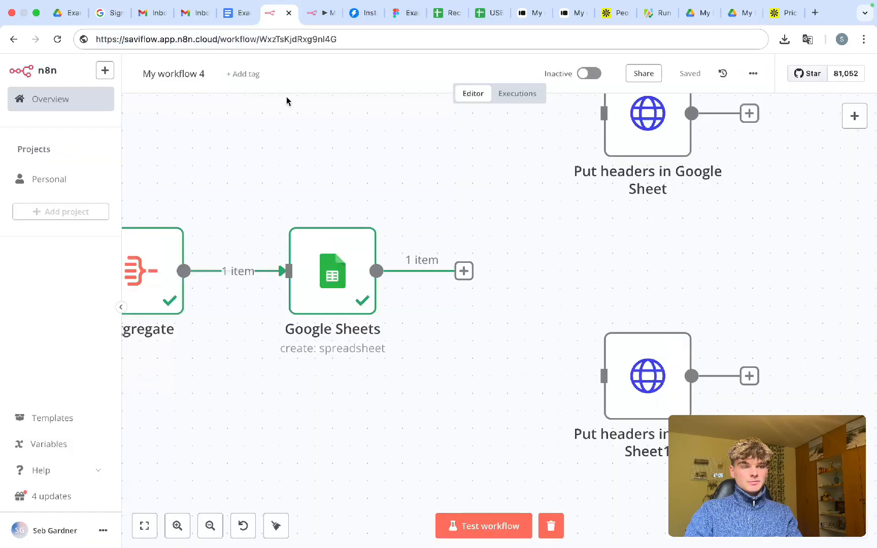
double_click(347, 292)
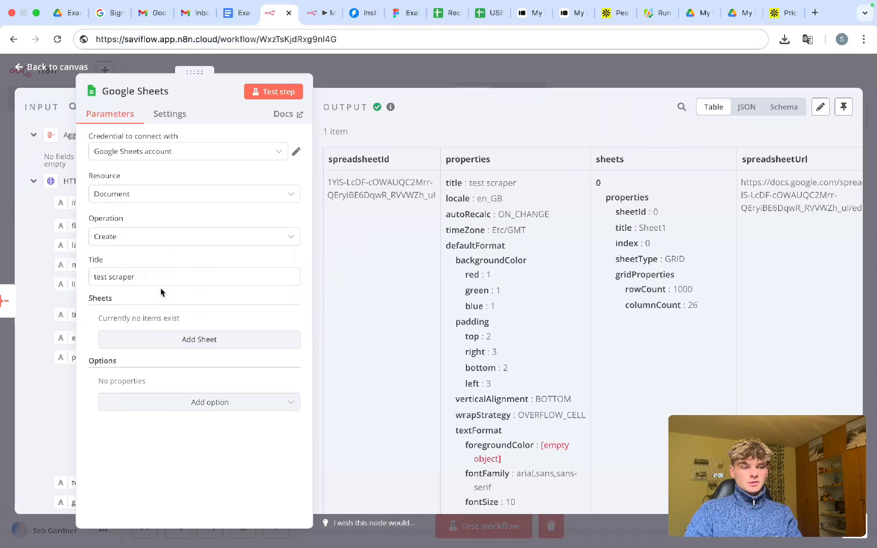
triple_click(128, 277)
key("ctrl+c")
left_click(741, 17)
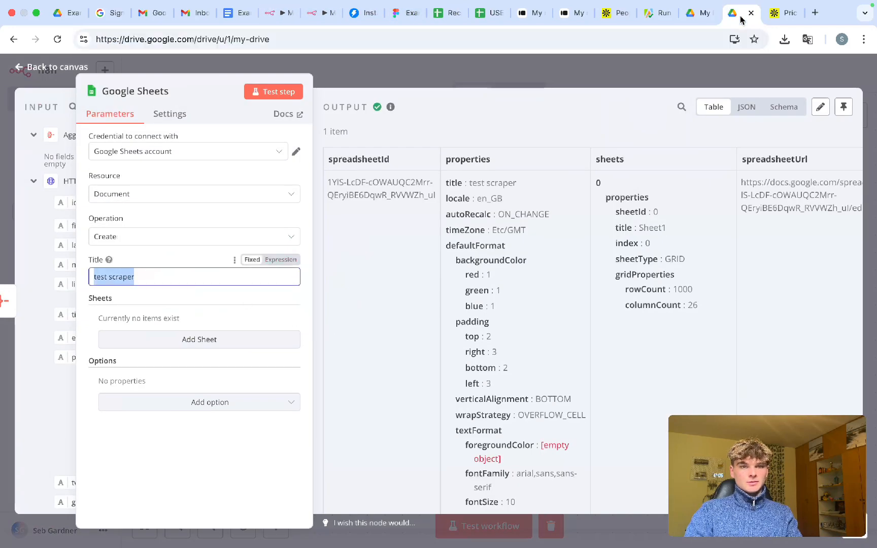
- Search Drive for 'test scraper' and open that spreadsheet
left_click(165, 71)
key("ctrl+v")
key("Return")
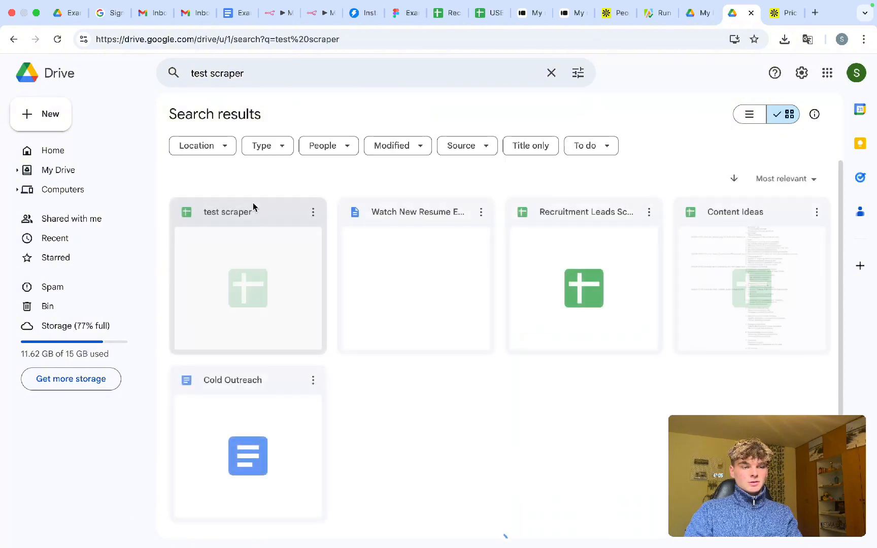
double_click(254, 254)
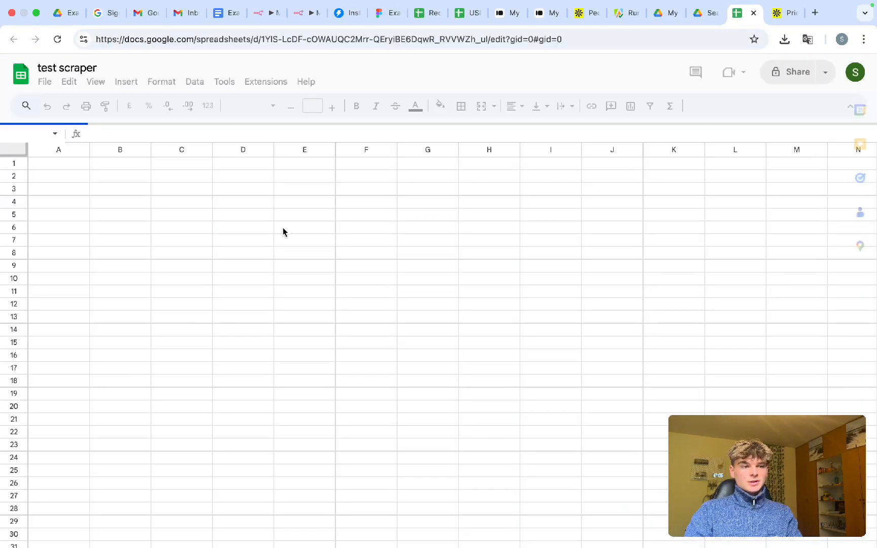
- Check that cells A1, B1 and B2 are empty, then return to n8n
left_click(99, 174)
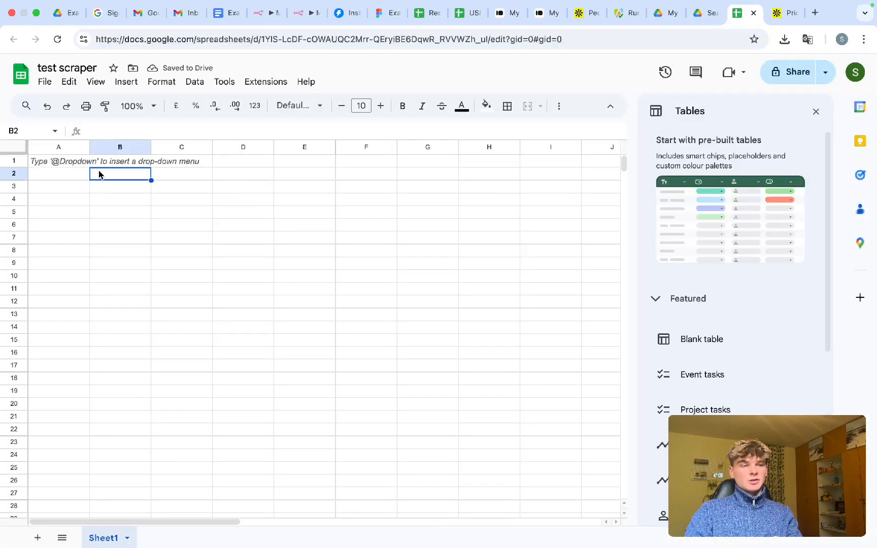
double_click(110, 162)
double_click(62, 162)
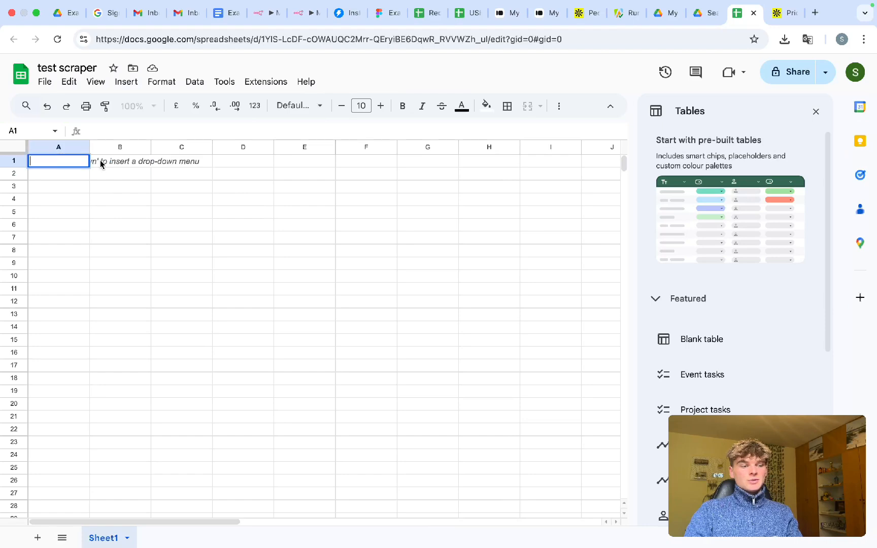
double_click(102, 161)
left_click(62, 162)
left_click(101, 162)
double_click(102, 162)
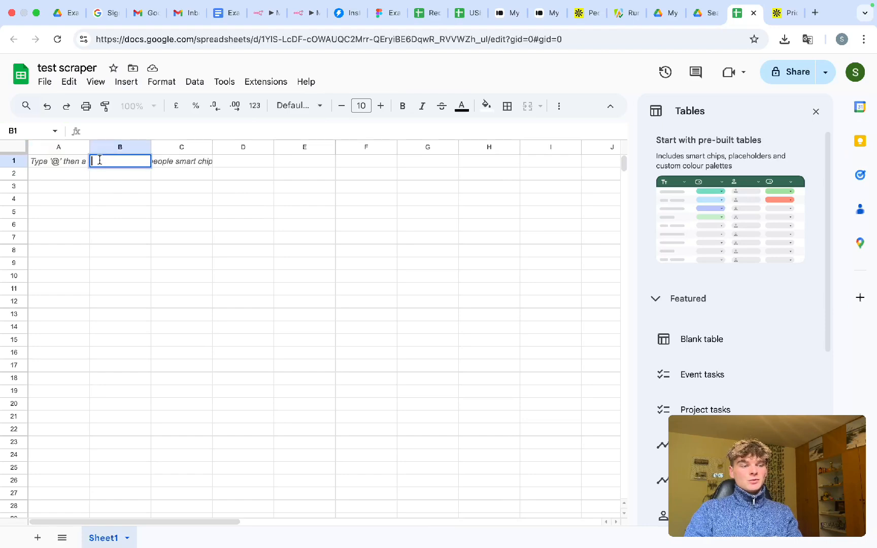
left_click(63, 163)
left_click(114, 162)
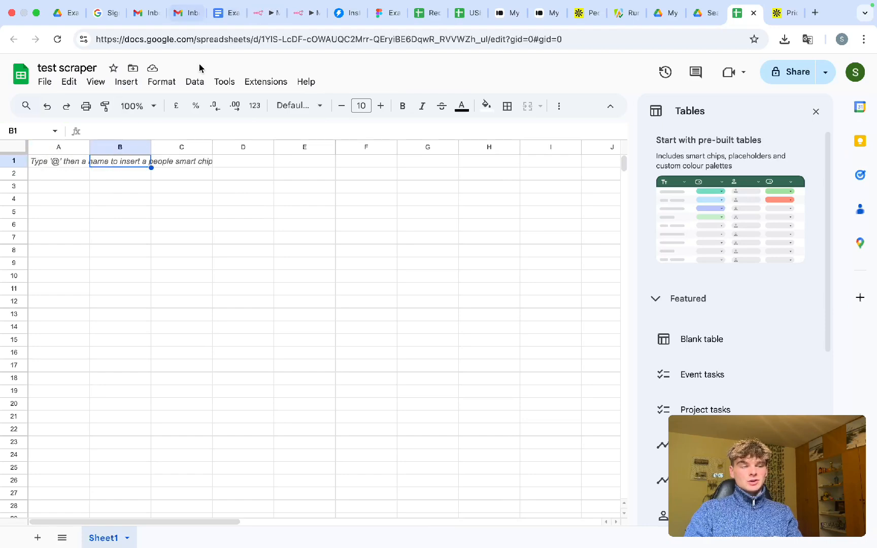
left_click(265, 15)
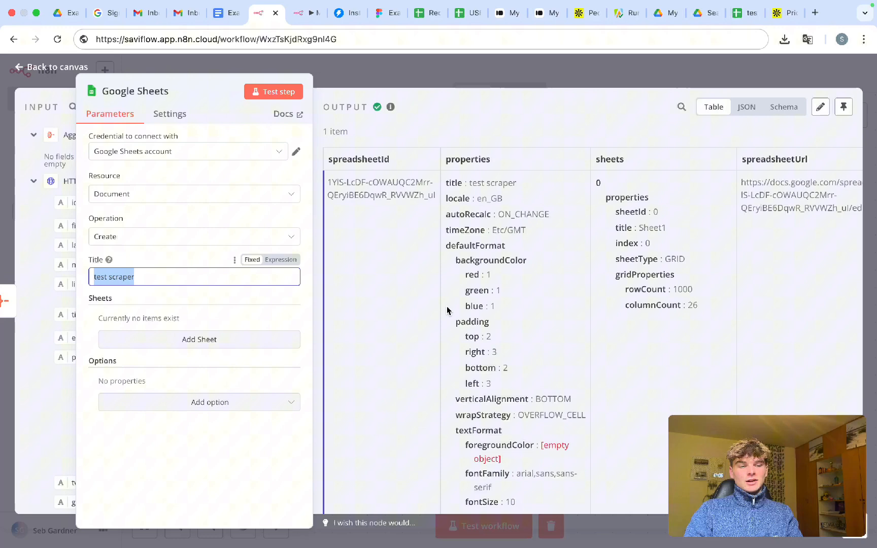
- Add a Google Sheets 'Append row in sheet' step after the spreadsheet-creating step
left_click(468, 69)
left_click(464, 272)
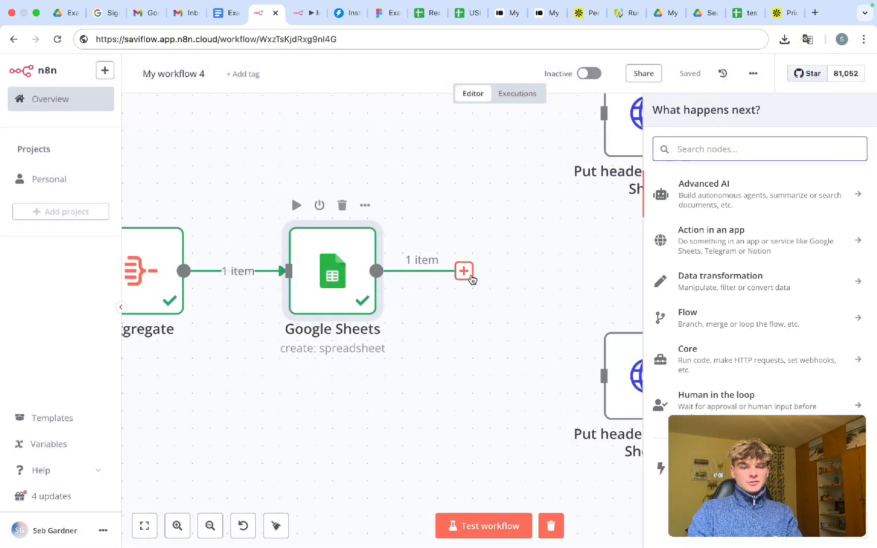
type("sheet")
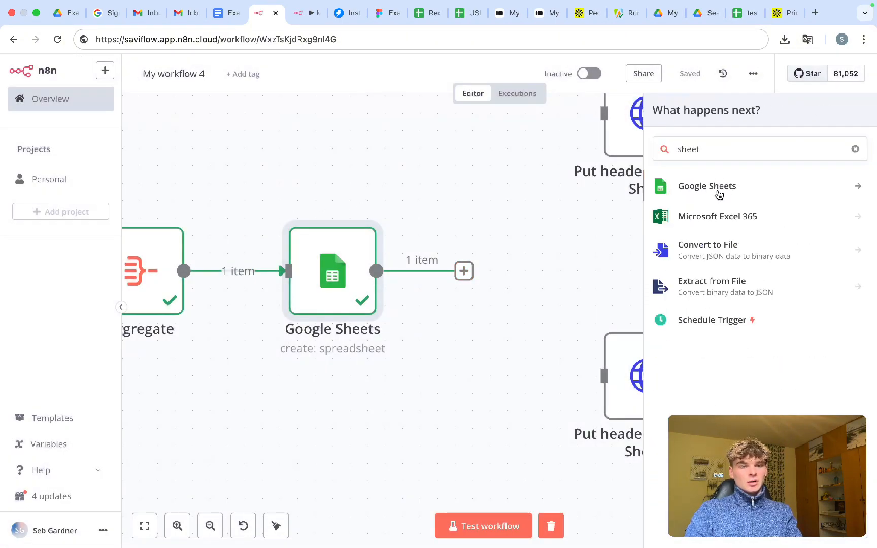
left_click(718, 195)
scroll(725, 334, "down", 1)
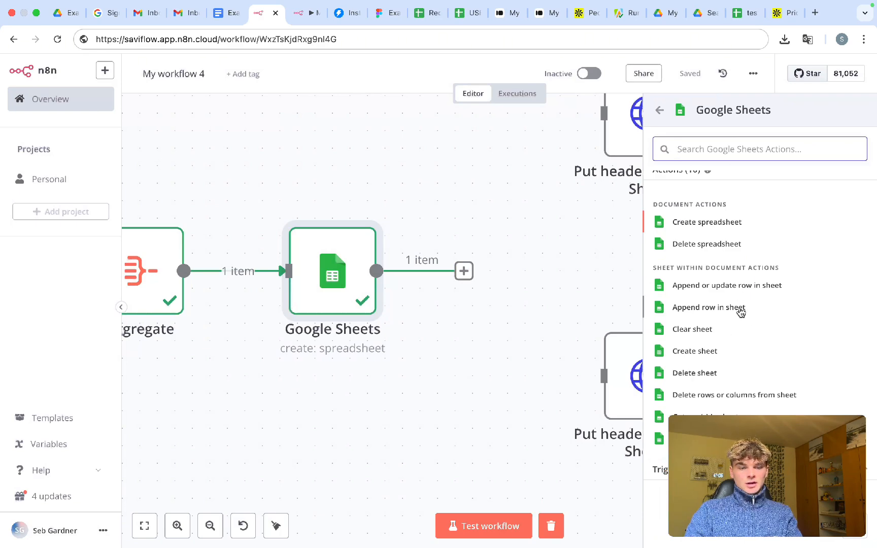
left_click(731, 307)
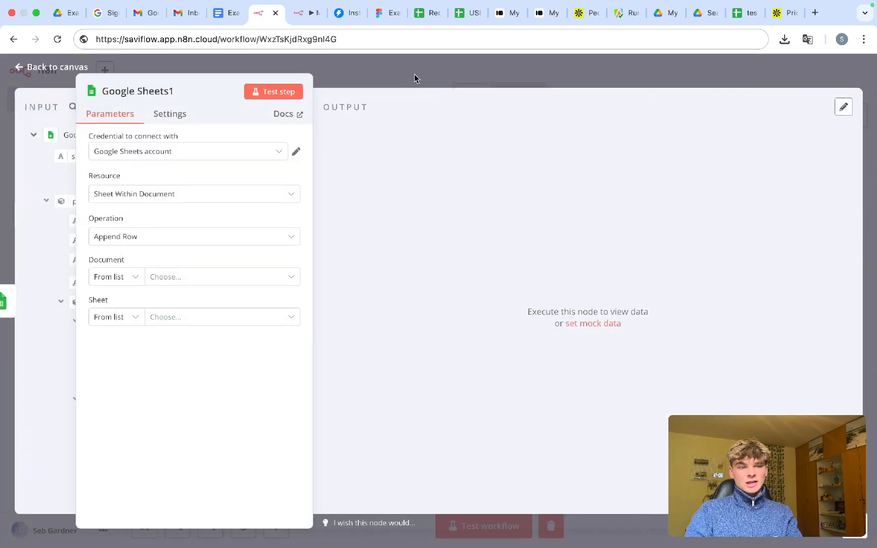
left_click(414, 74)
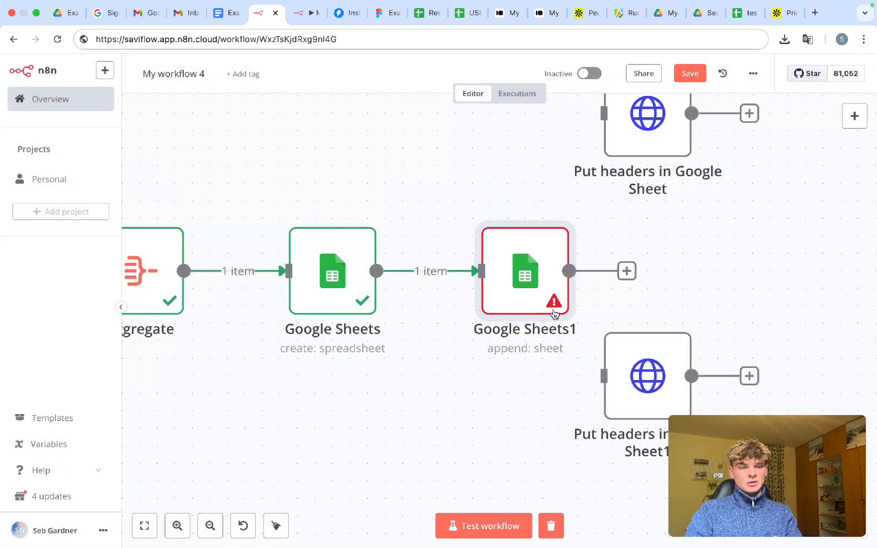
- Set the append step's document By ID, mapped to the incoming spreadsheetId
double_click(533, 293)
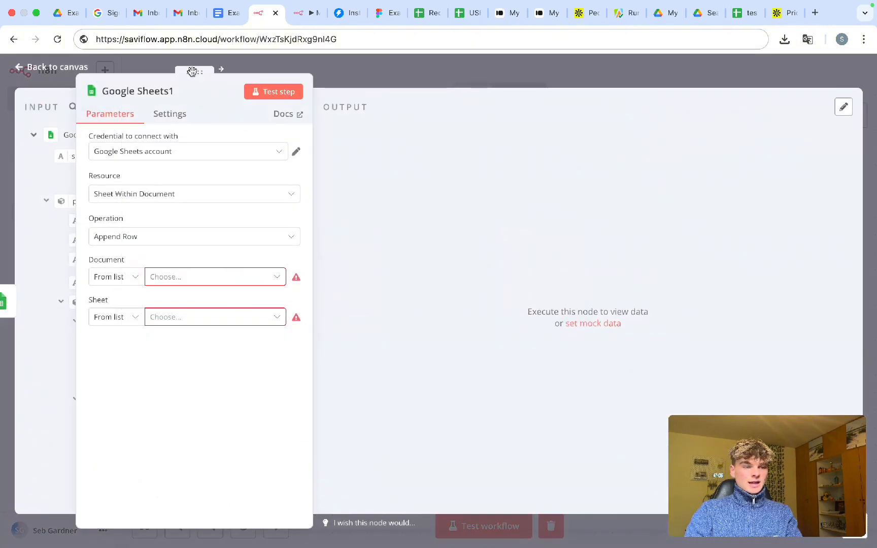
left_click_drag(192, 71, 440, 71)
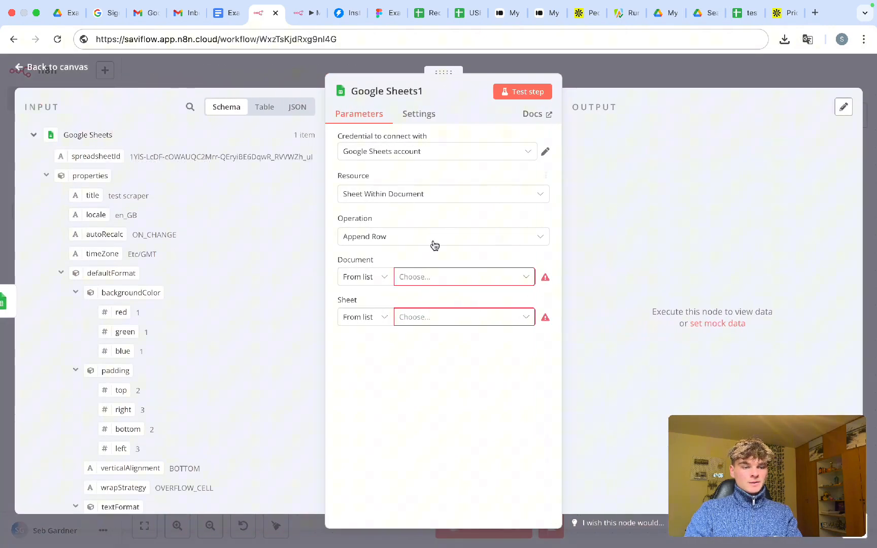
left_click(367, 276)
left_click(362, 349)
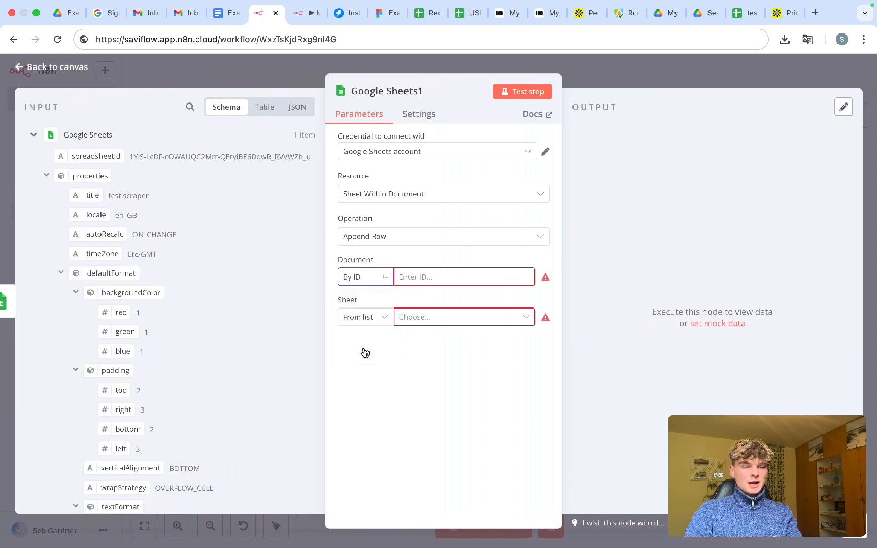
left_click(414, 277)
left_click_drag(72, 156, 434, 278)
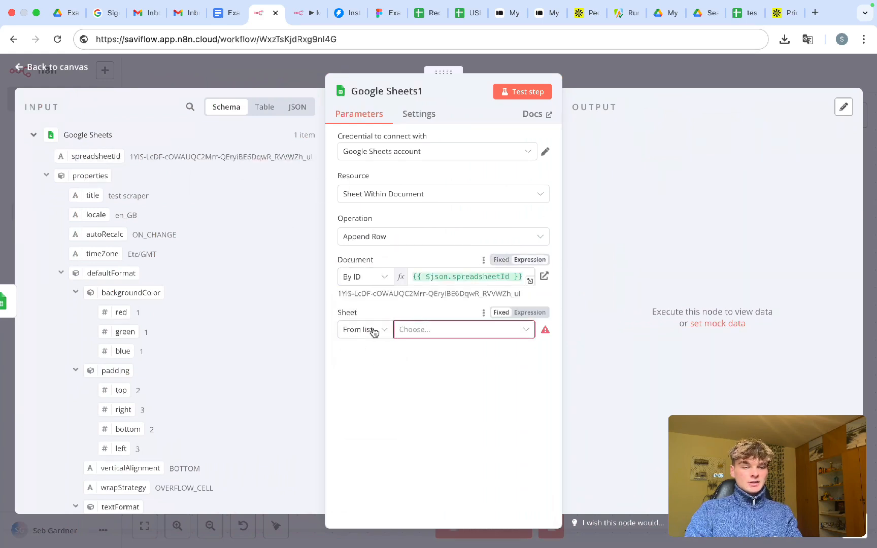
- Set the append step's sheet By Name to Sheet1
left_click(373, 331)
left_click(364, 422)
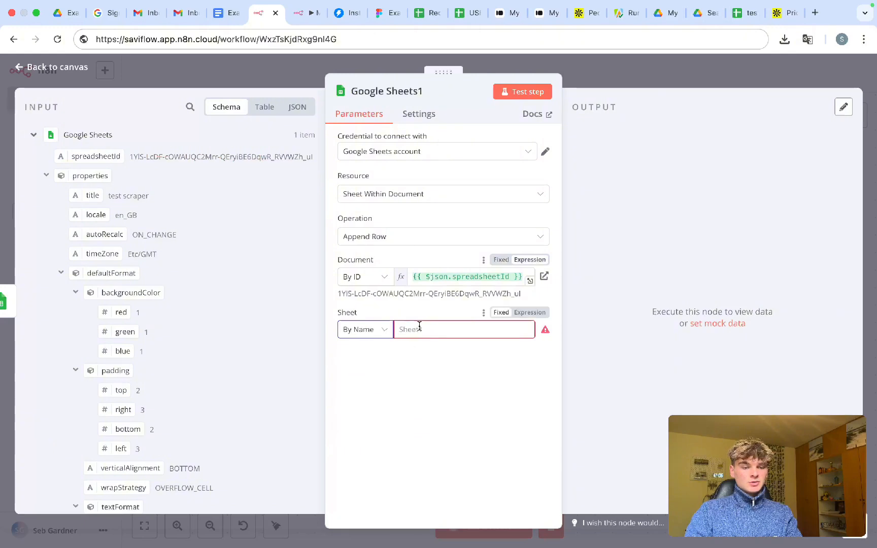
left_click(418, 329)
type("Sheet1")
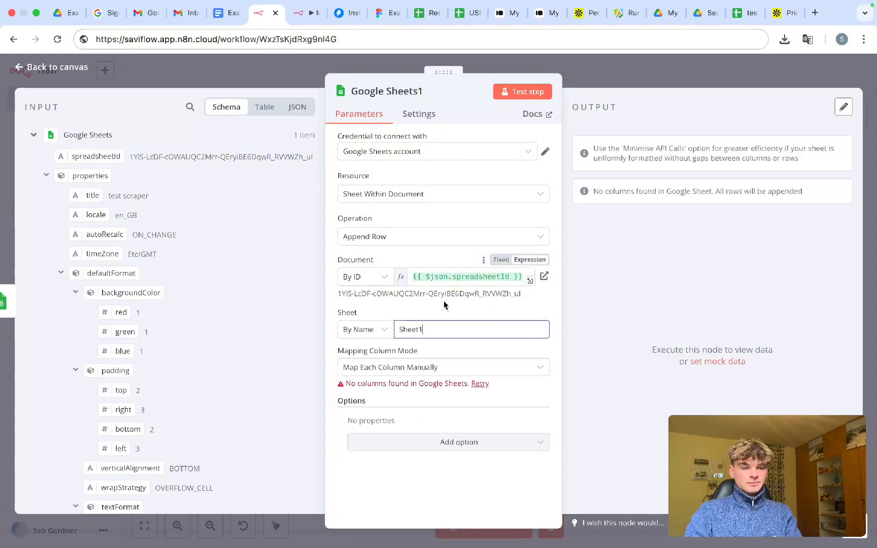
left_click_drag(365, 319, 334, 310)
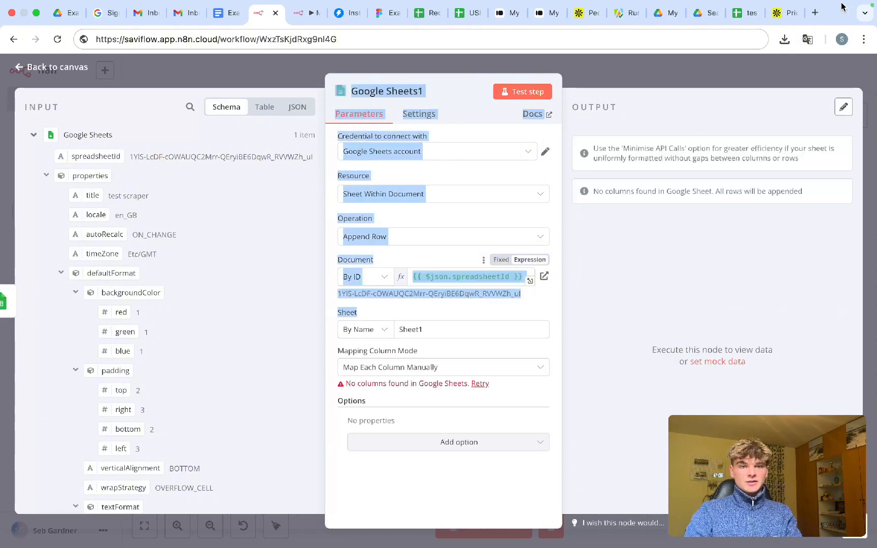
left_click(348, 315)
double_click(343, 315)
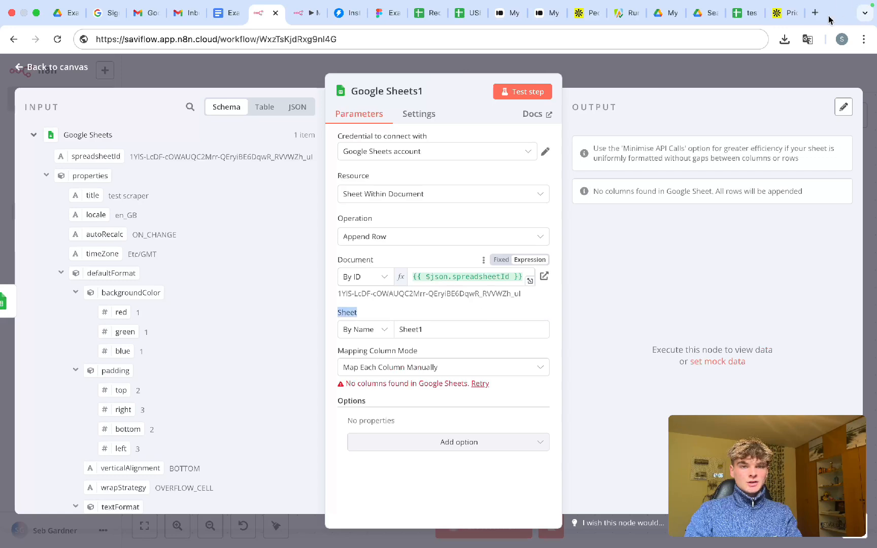
- Check the test scraper sheet, then retry fetching columns after the 'no columns found' warning
left_click(743, 14)
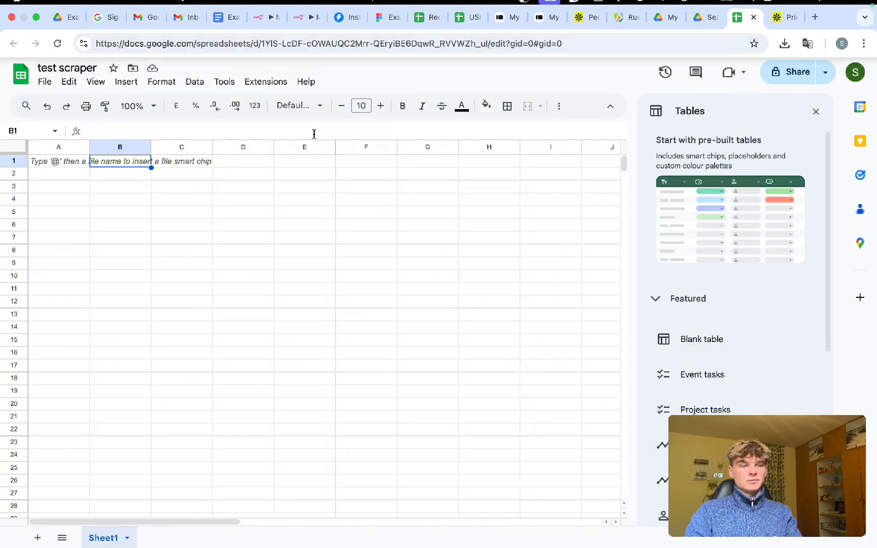
left_click(306, 7)
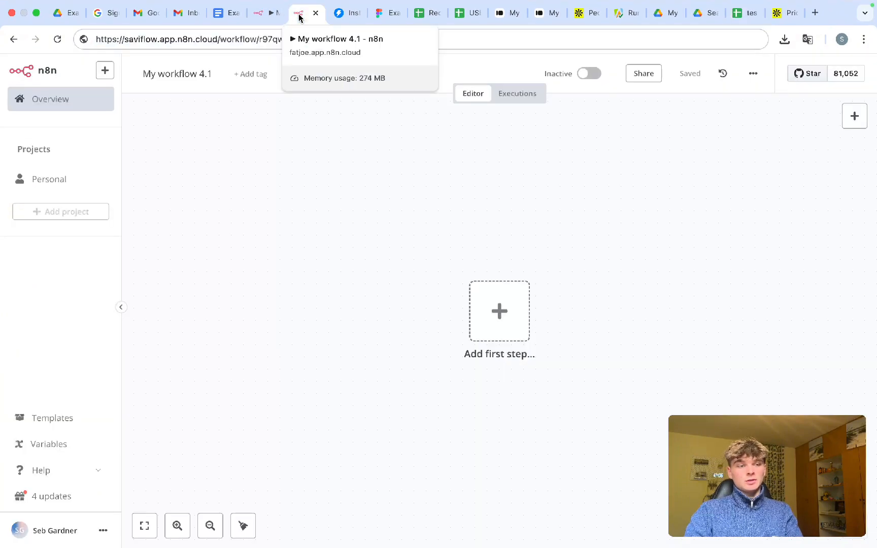
left_click(264, 13)
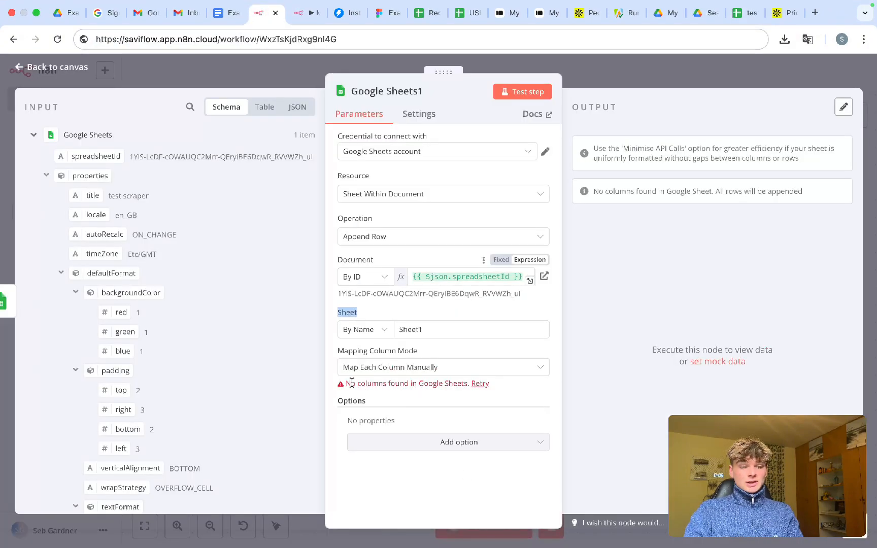
left_click_drag(351, 383, 446, 385)
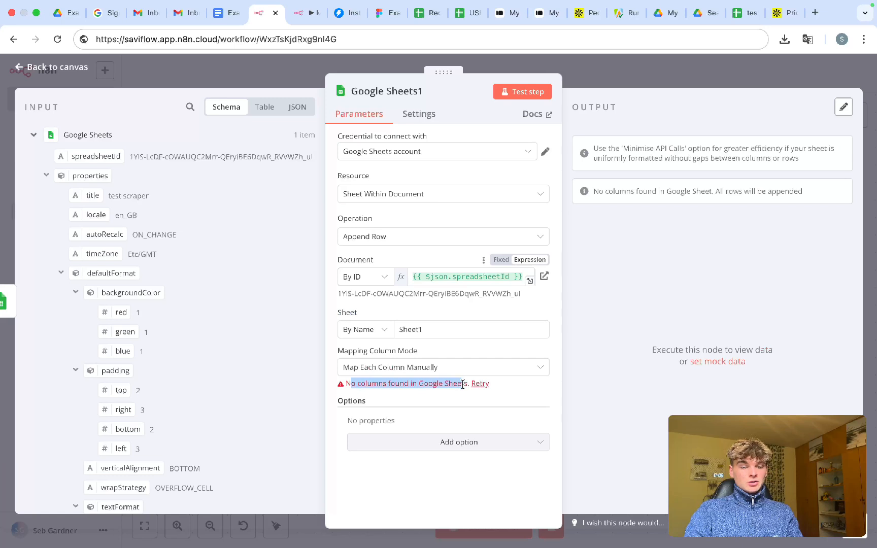
left_click(481, 384)
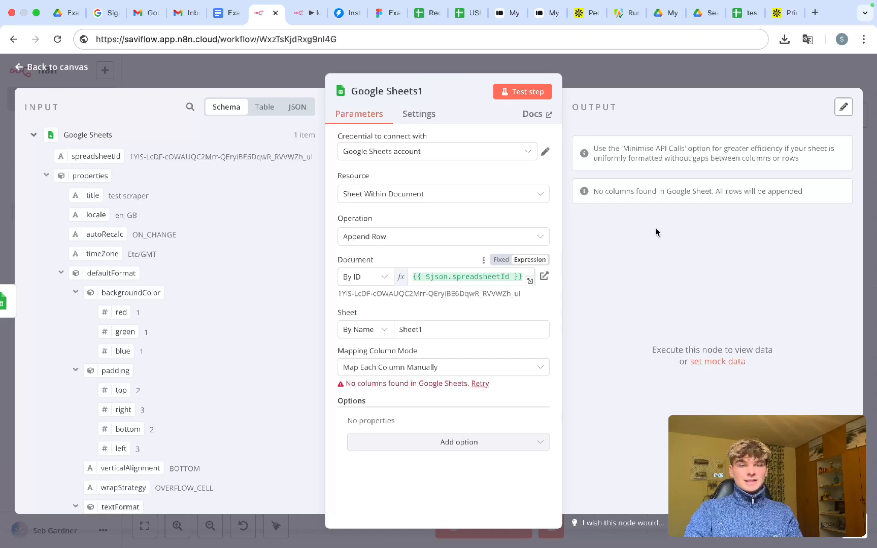
- Enter the header 'Subject' in cell A1 of the test scraper sheet, then return to n8n
left_click(742, 16)
left_click(67, 161)
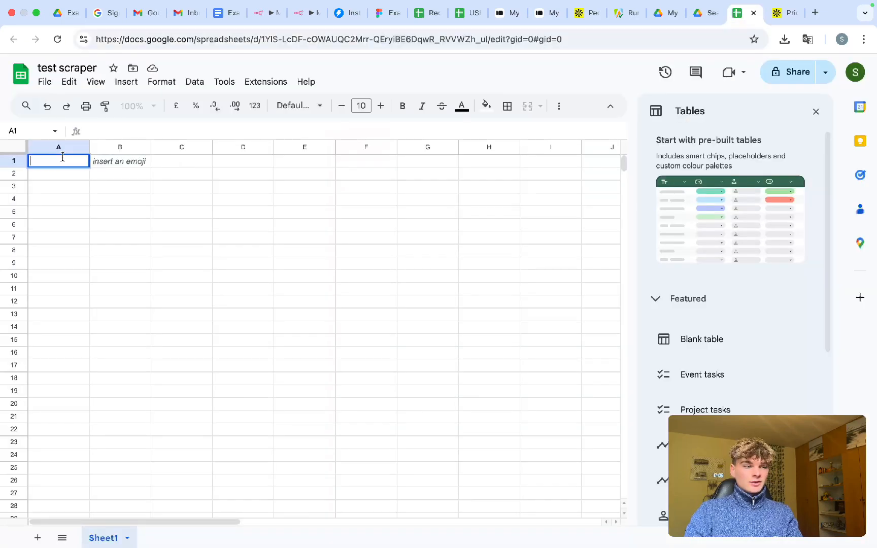
left_click(100, 162)
double_click(50, 162)
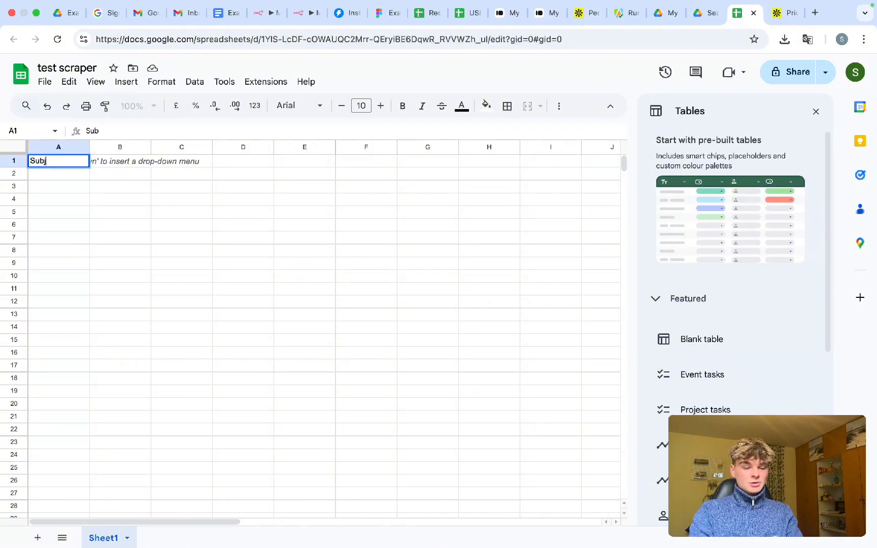
left_click(68, 191)
left_click(13, 159)
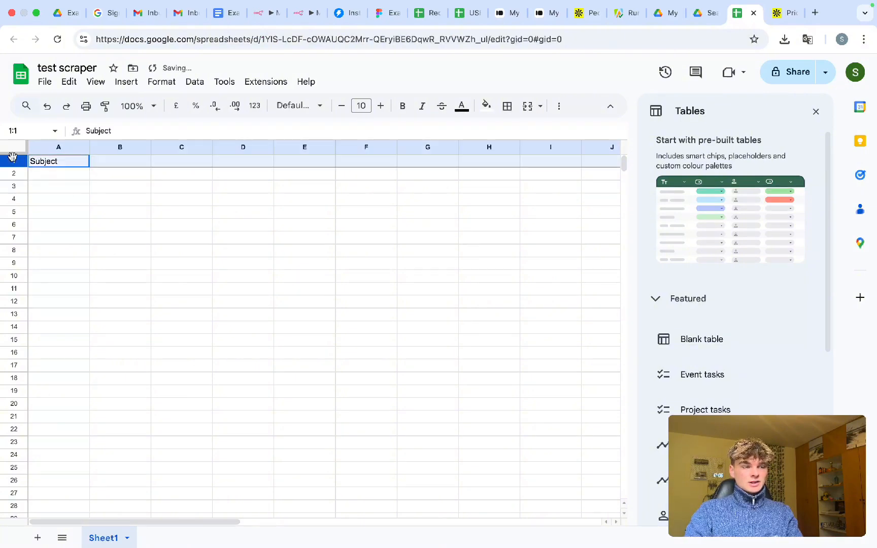
left_click(309, 224)
left_click(268, 14)
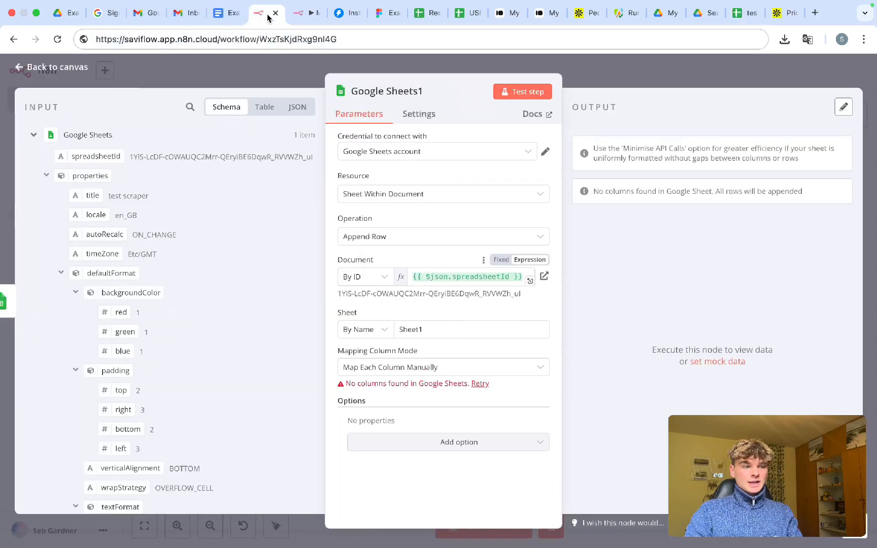
- Reload the sheet's columns so the append step lists Subject, check header cells B1–E1, and close the node
left_click(479, 384)
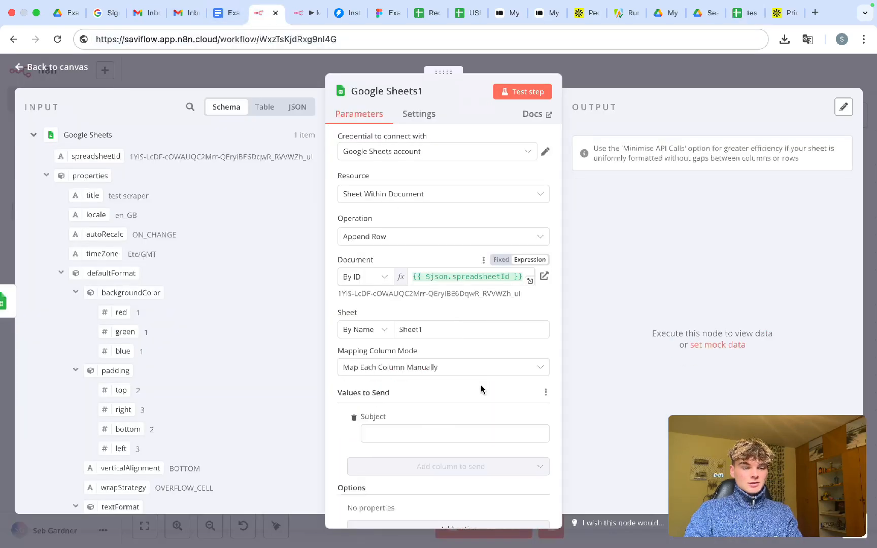
scroll(481, 386, "down", 1)
left_click_drag(389, 385, 360, 384)
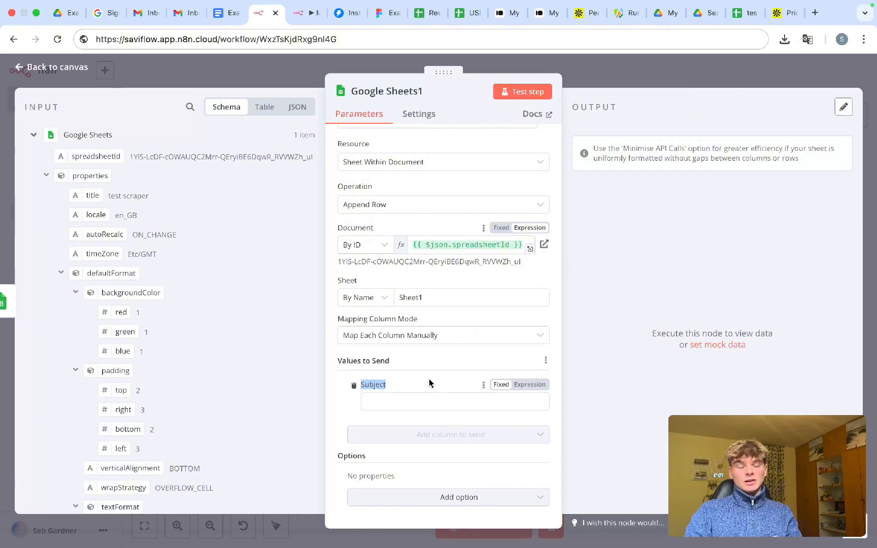
left_click(747, 15)
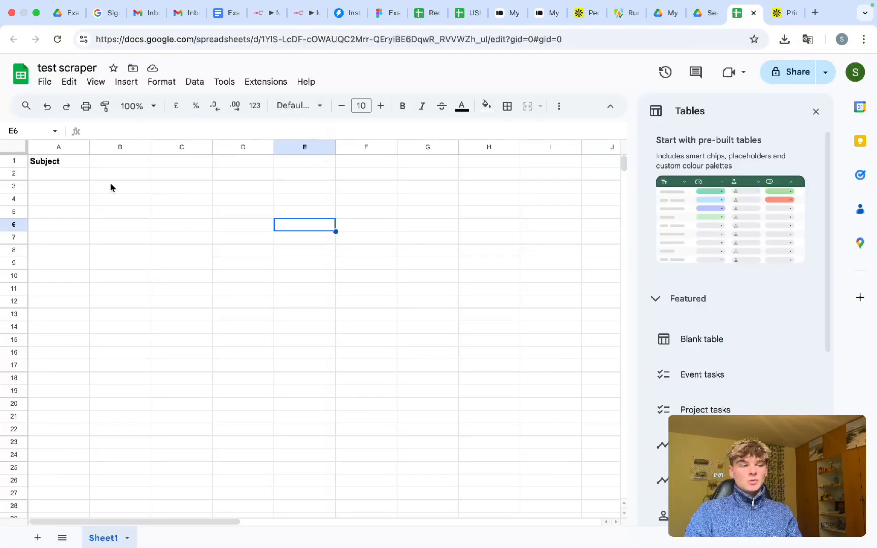
left_click_drag(118, 161, 311, 162)
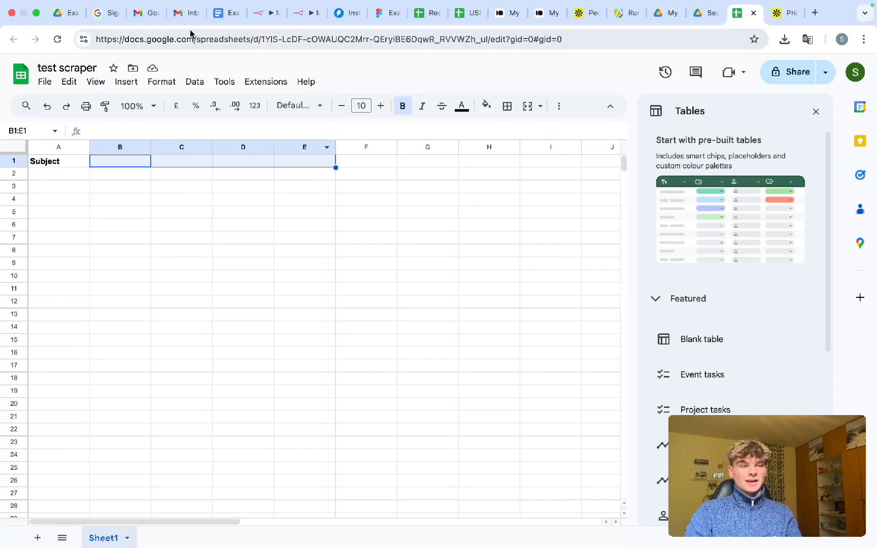
left_click(257, 16)
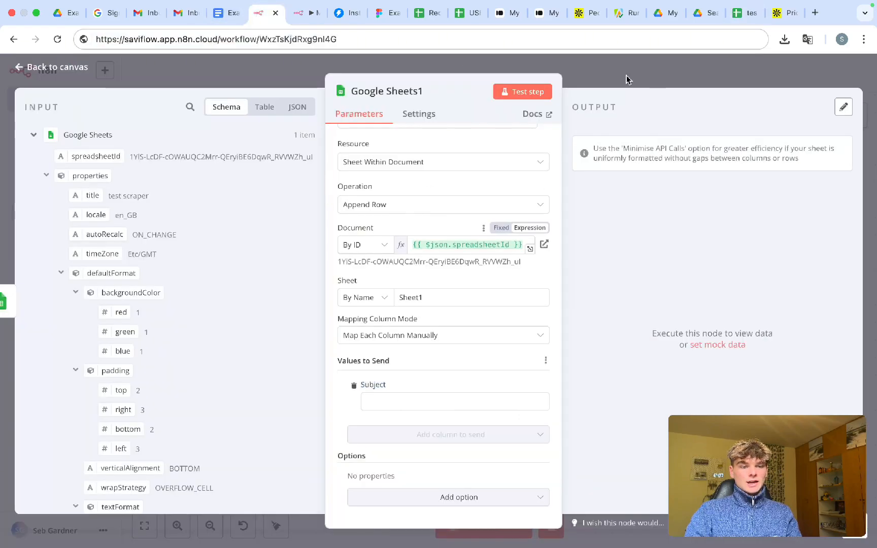
key("Escape")
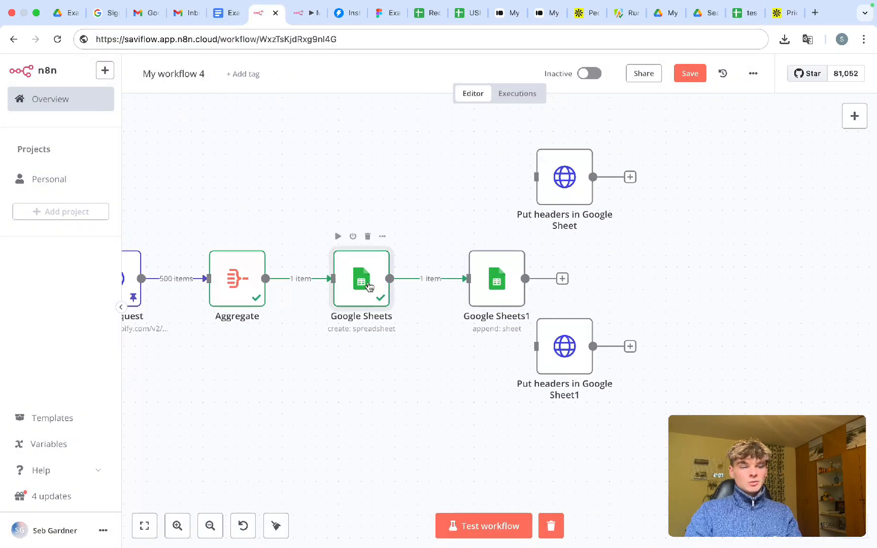
- Review the Google Sheets step's extra spreadsheet options and save the workflow
double_click(366, 285)
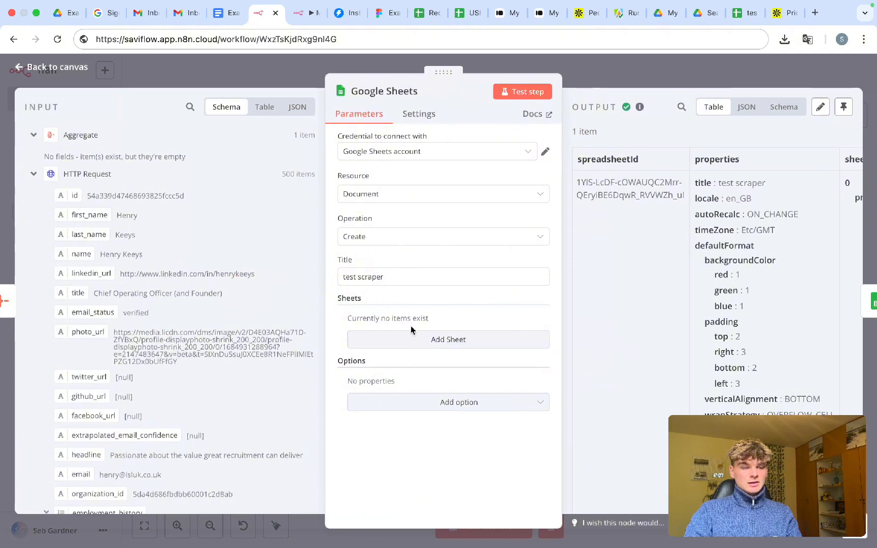
left_click(409, 402)
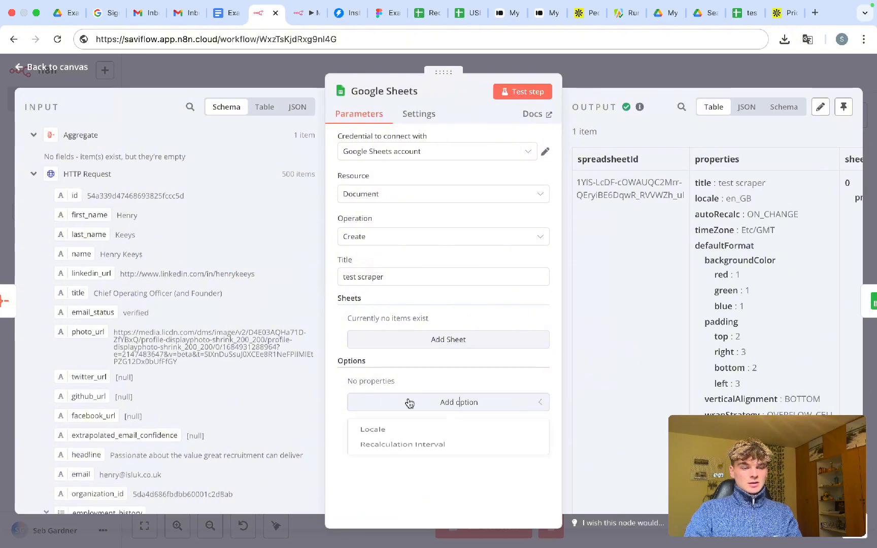
left_click(425, 366)
left_click(621, 85)
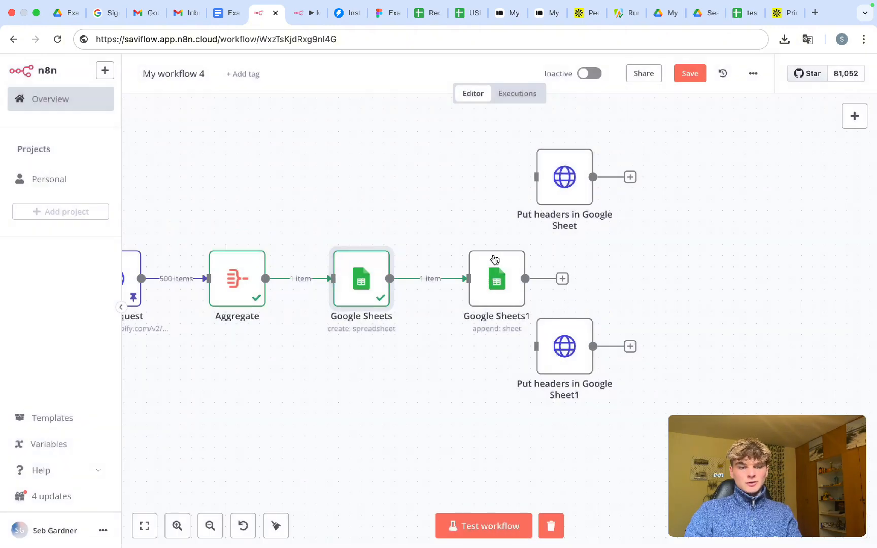
key("super+s")
- Delete the Google Sheets1 append node and connect Google Sheets to 'Put headers in Google Sheet'
scroll(426, 229, "down", 2)
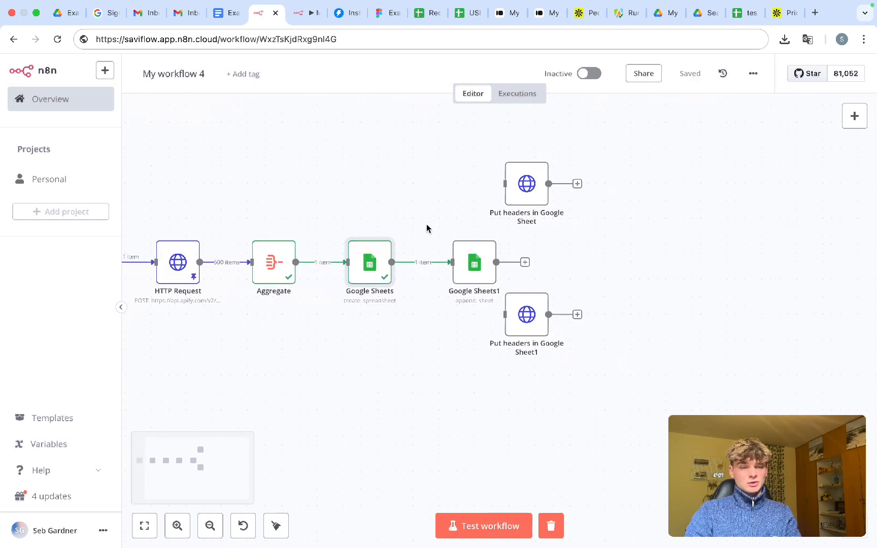
left_click_drag(340, 200, 369, 268)
left_click_drag(422, 215, 522, 295)
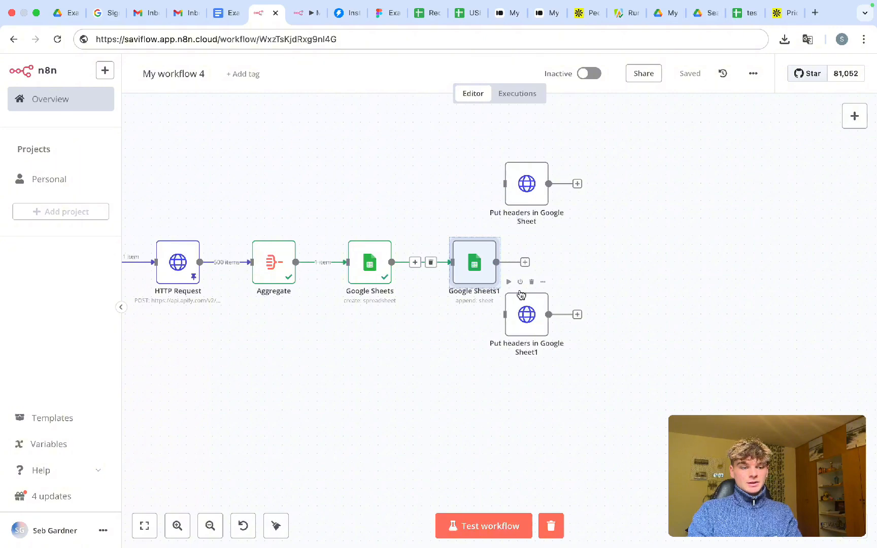
key("Delete")
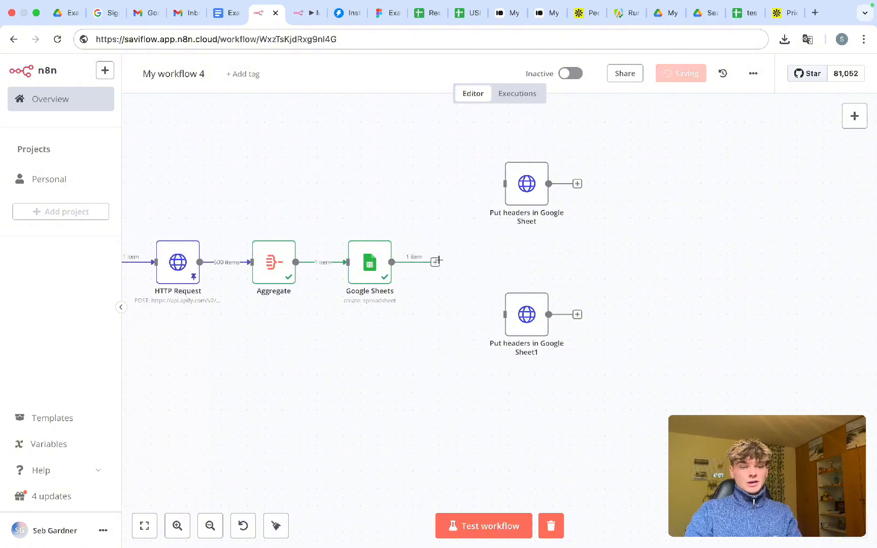
left_click_drag(438, 261, 504, 202)
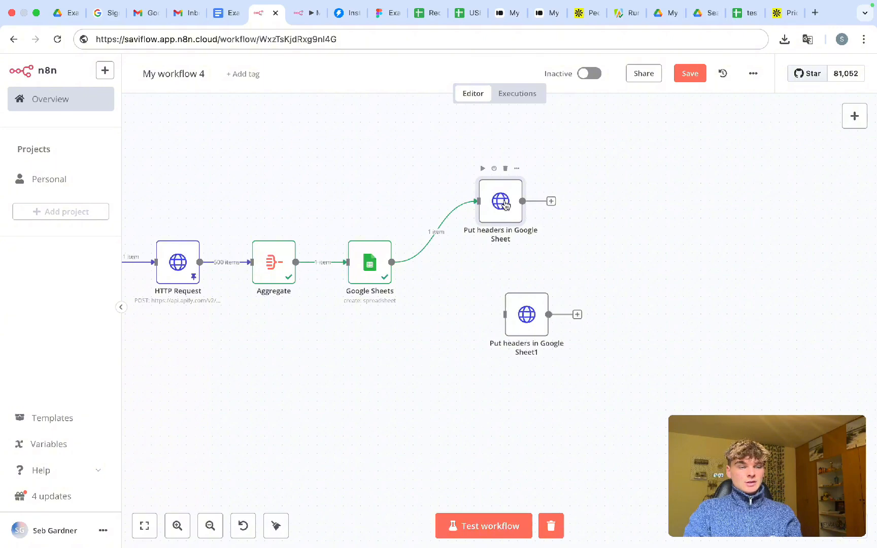
- Open 'Put headers in Google Sheet' and review its request URL expression
double_click(506, 206)
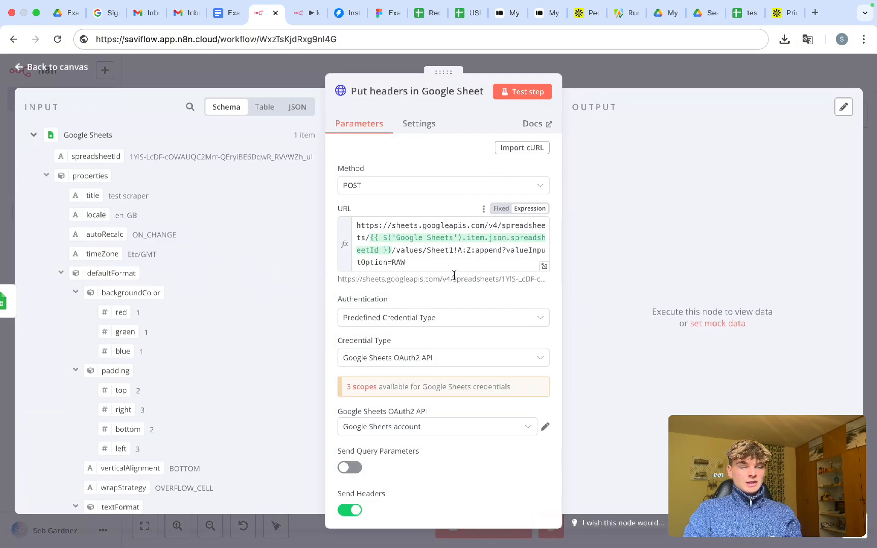
left_click(597, 66)
double_click(497, 209)
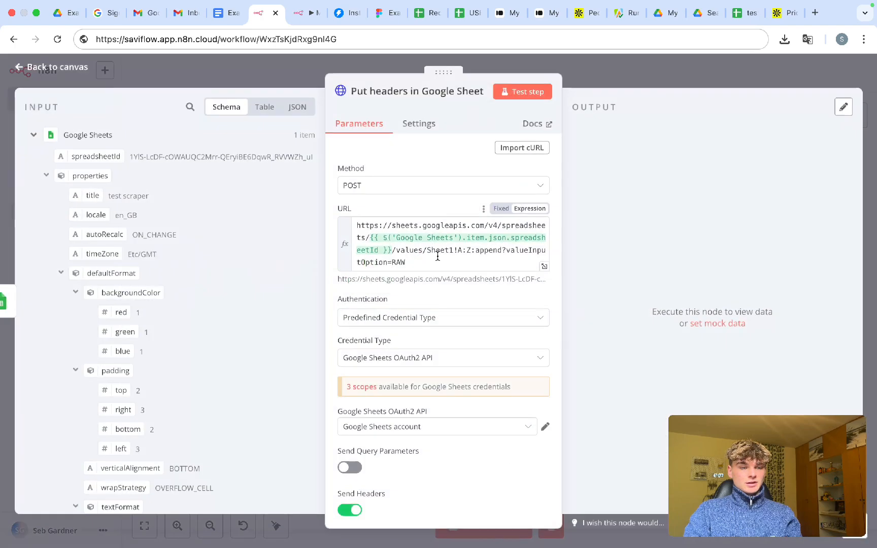
scroll(439, 256, "down", 5)
scroll(438, 255, "down", 5)
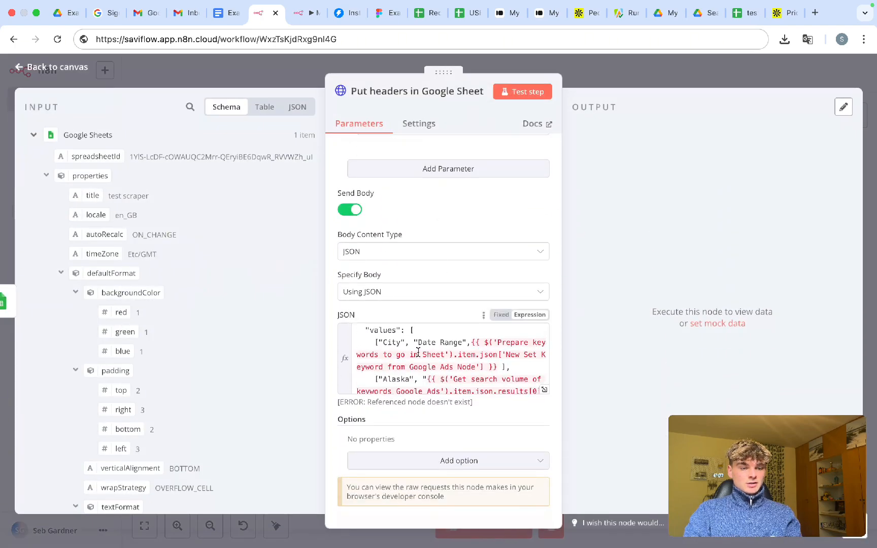
scroll(425, 358, "up", 12)
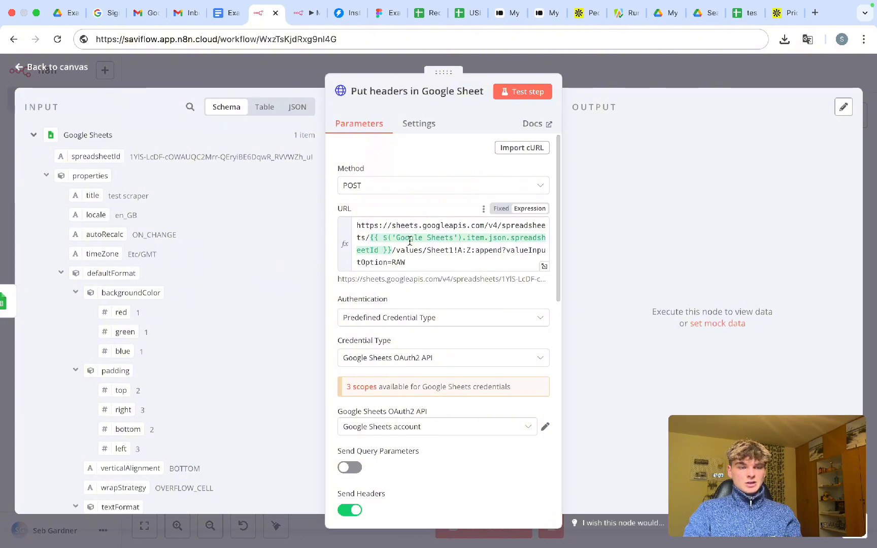
left_click_drag(408, 263, 348, 227)
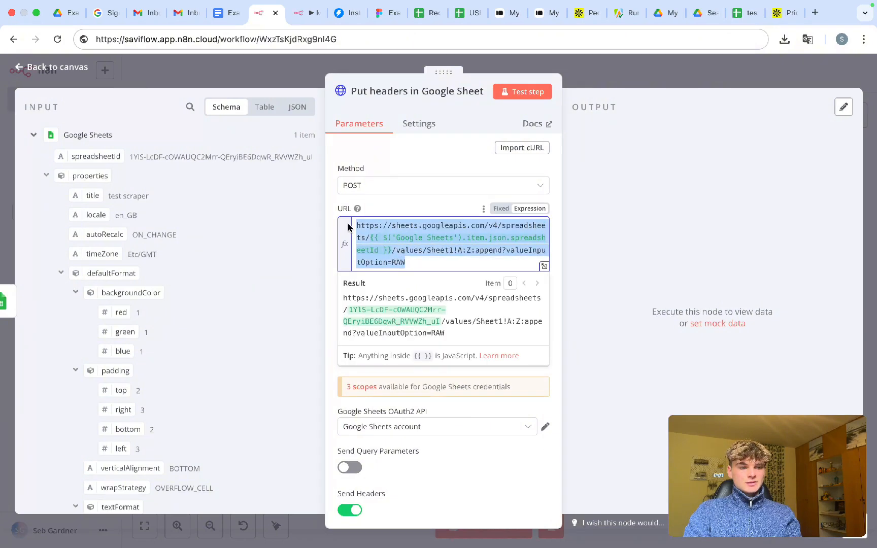
left_click(385, 205)
- Delete the old rows from the JSON body's values array
scroll(385, 218, "down", 7)
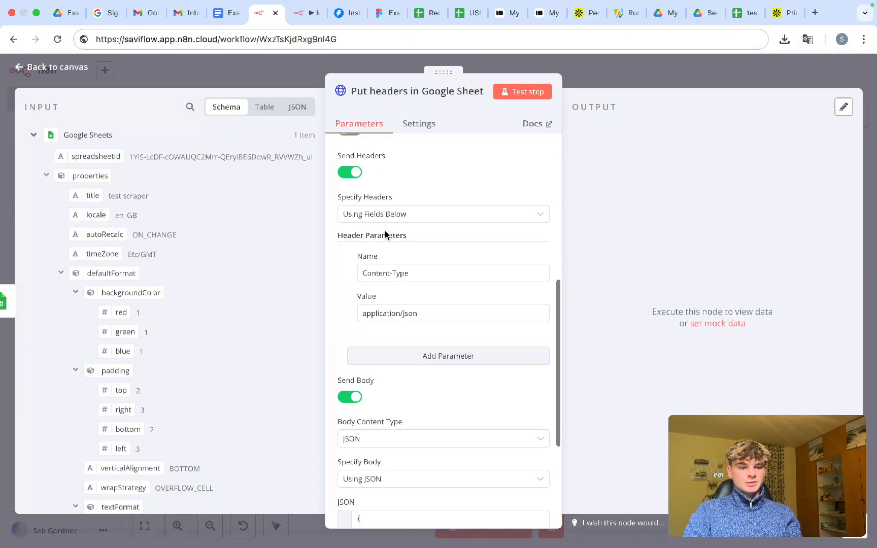
scroll(385, 234, "down", 5)
scroll(400, 346, "down", 1)
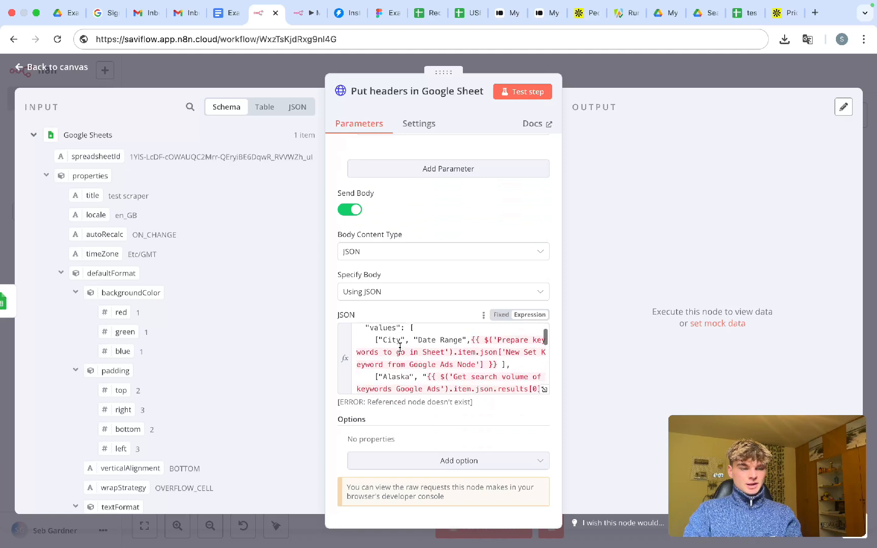
scroll(414, 376, "down", 3)
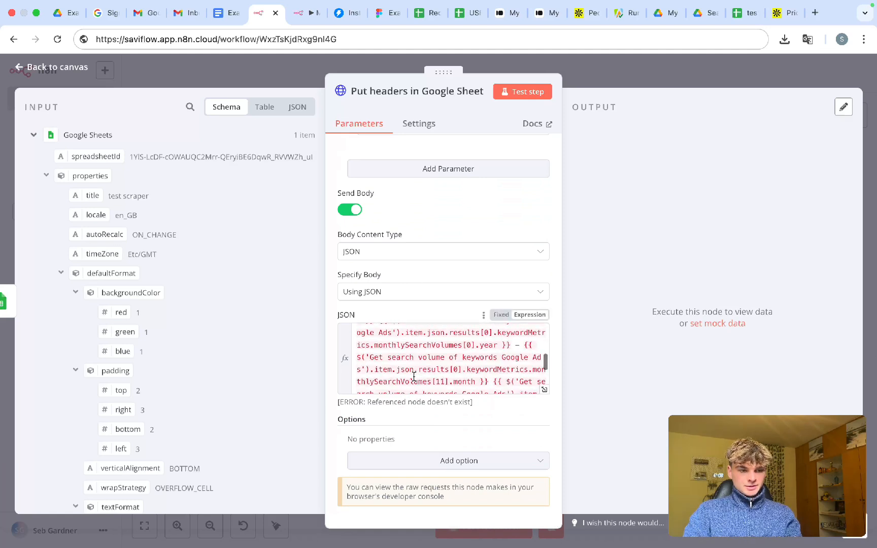
scroll(414, 376, "down", 5)
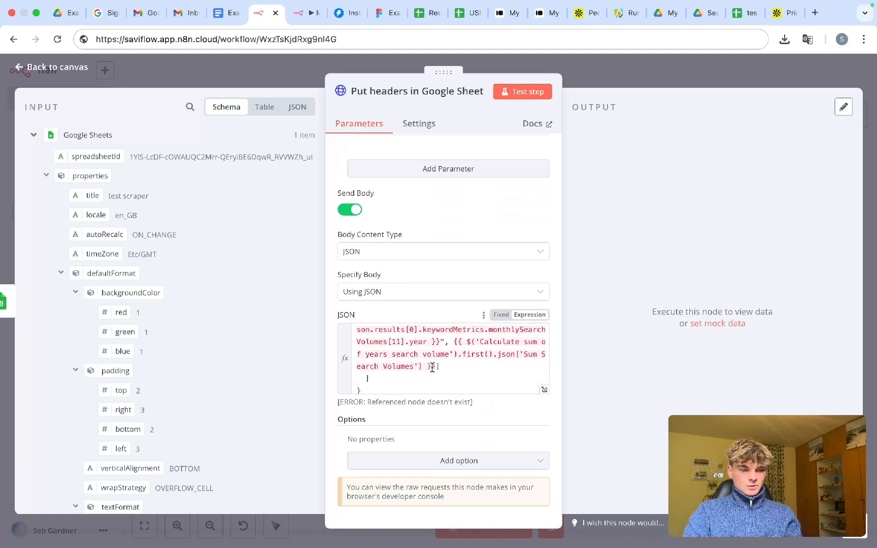
left_click_drag(435, 367, 384, 360)
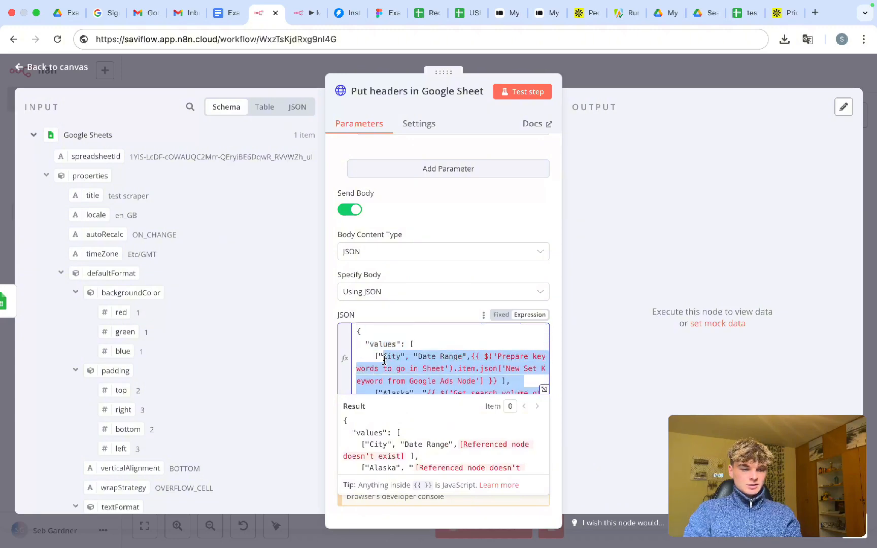
key("BackSpace")
- Leave a single empty quoted string as the one entry in values
type("\"")
key("Left")
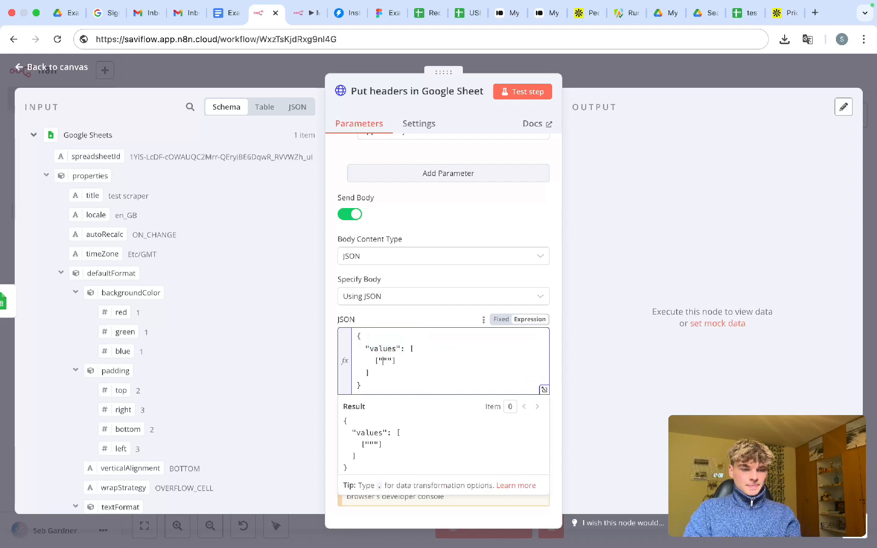
key("Delete")
key("Delete")
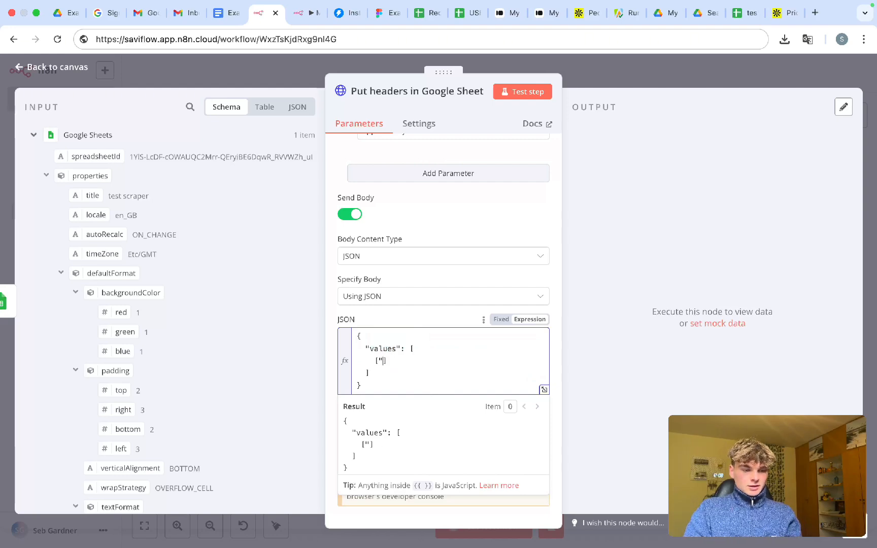
scroll(378, 355, "up", 5)
type("\"")
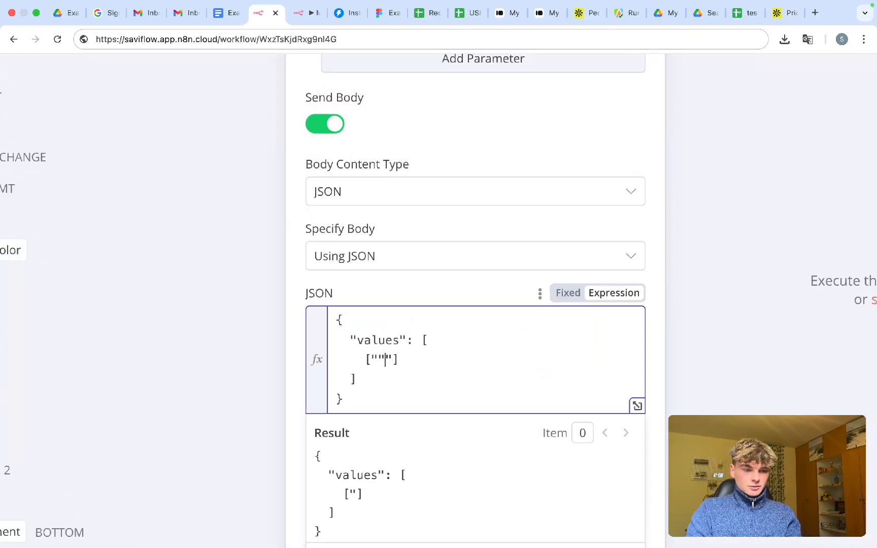
key("Left")
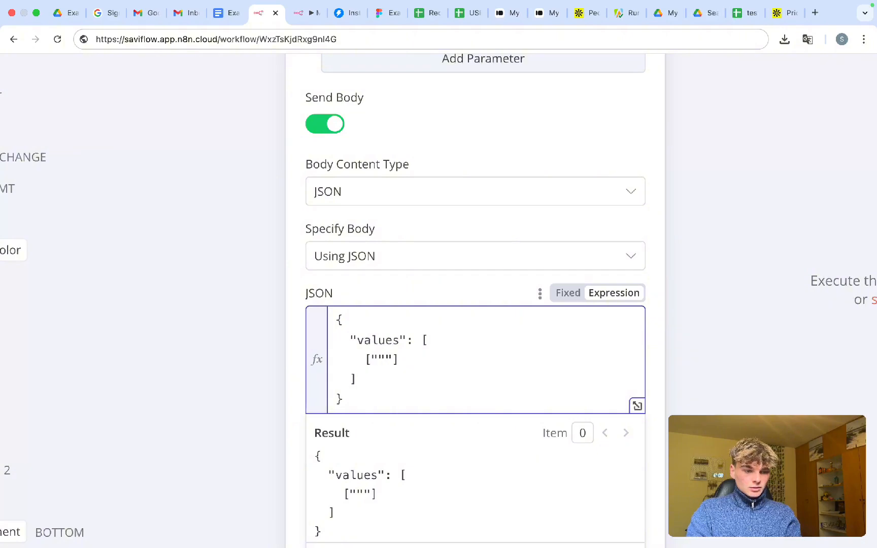
type("\"")
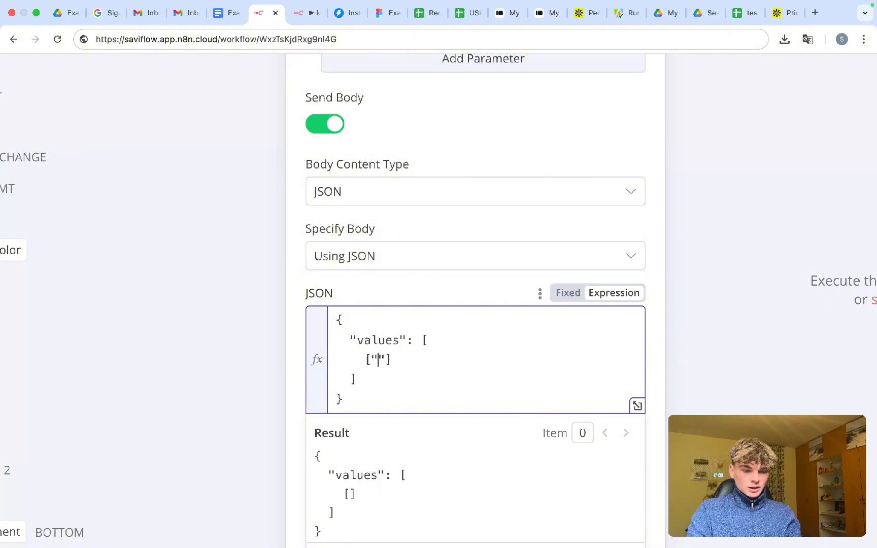
scroll(366, 337, "down", 5)
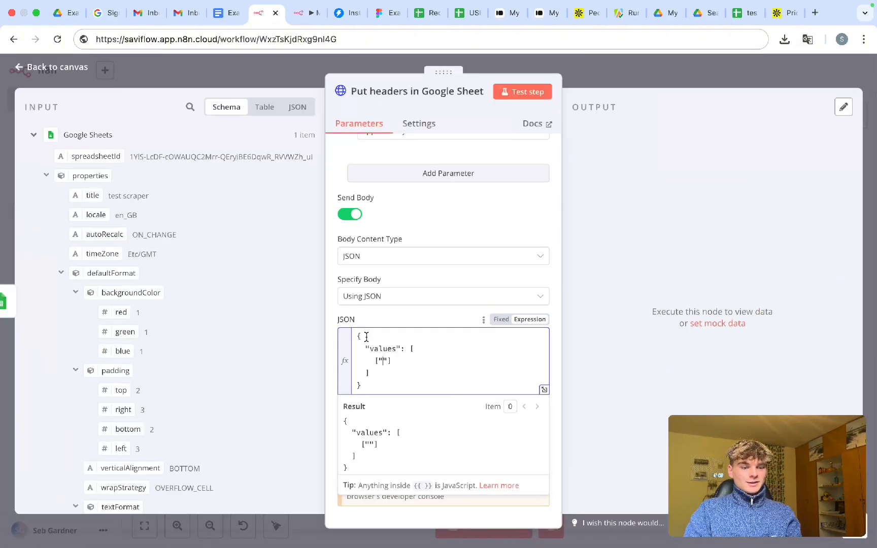
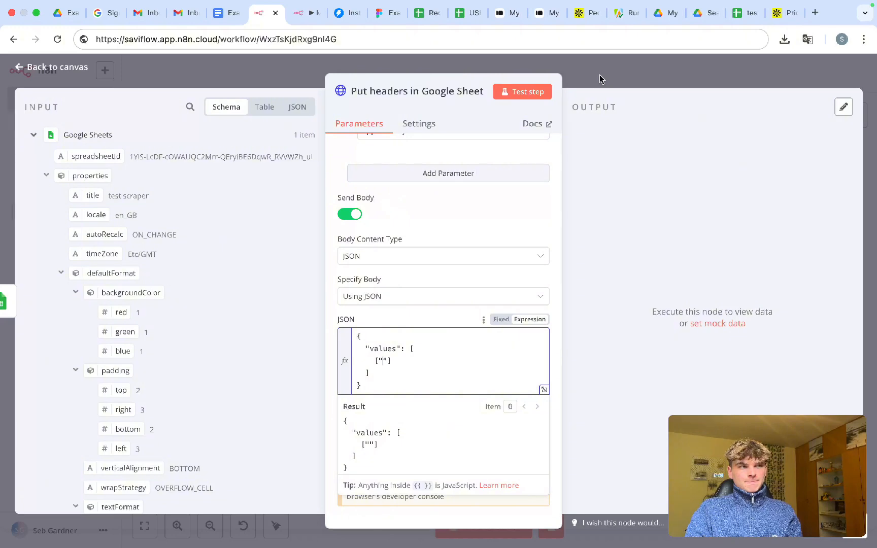
- Copy the A1:F1 header cells from the leads sheet into the JSON values array
left_click(432, 18)
left_click_drag(69, 167, 432, 163)
key("ctrl+c")
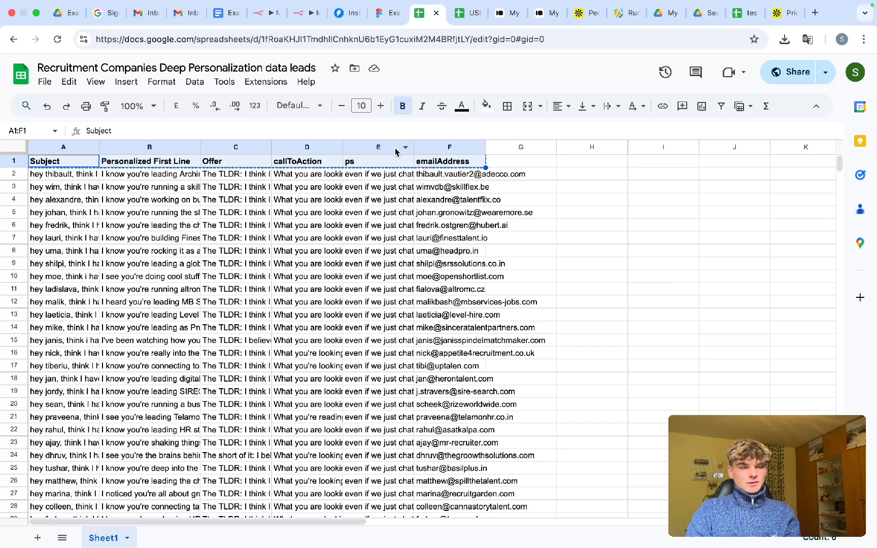
left_click(265, 14)
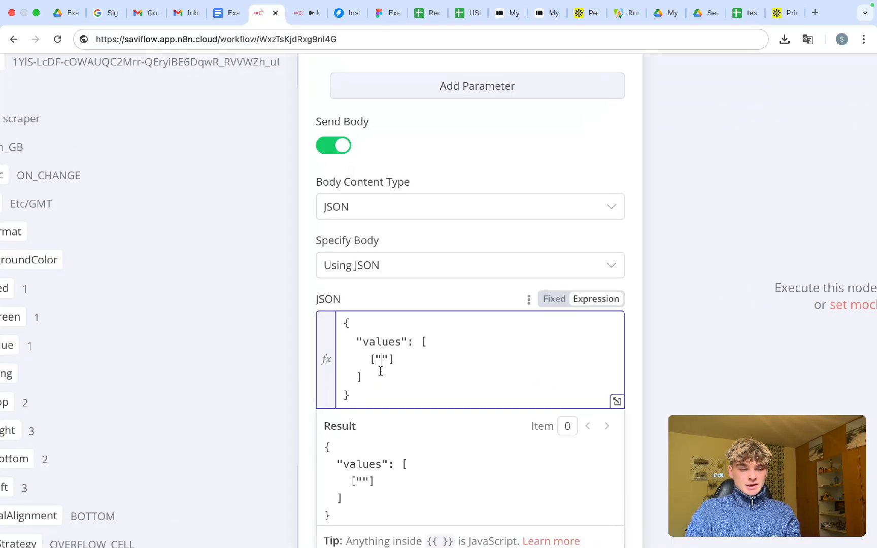
scroll(381, 371, "up", 5)
key("super+v")
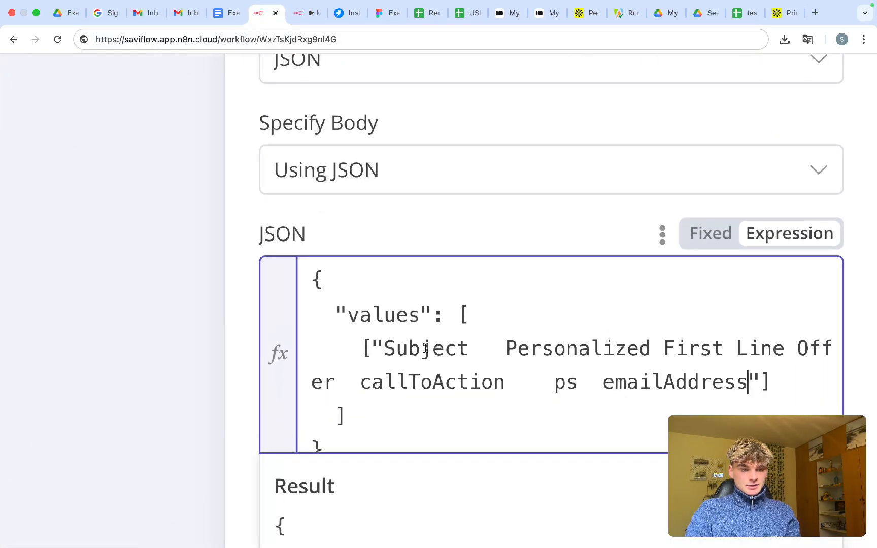
scroll(426, 348, "down", 5)
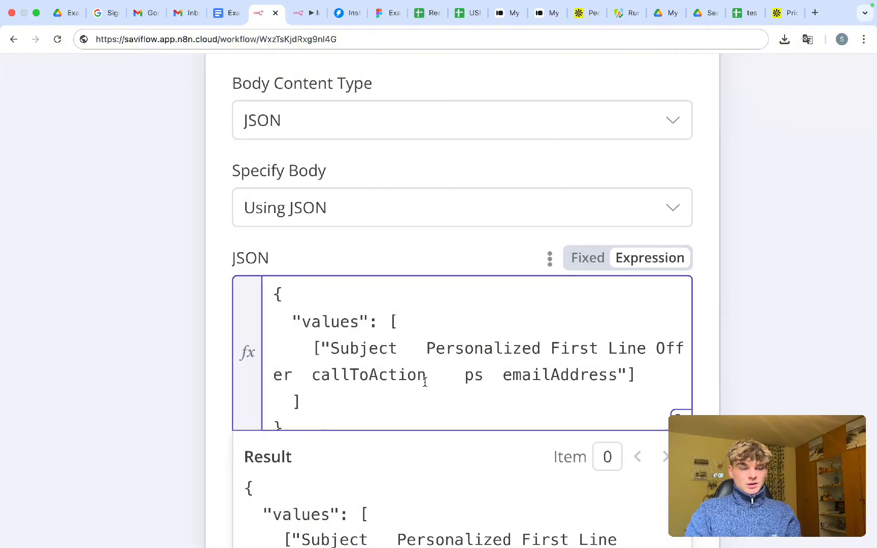
- Quote and comma-separate the Subject, Personalized First Line and Offer headers
left_click(427, 348)
key("BackSpace")
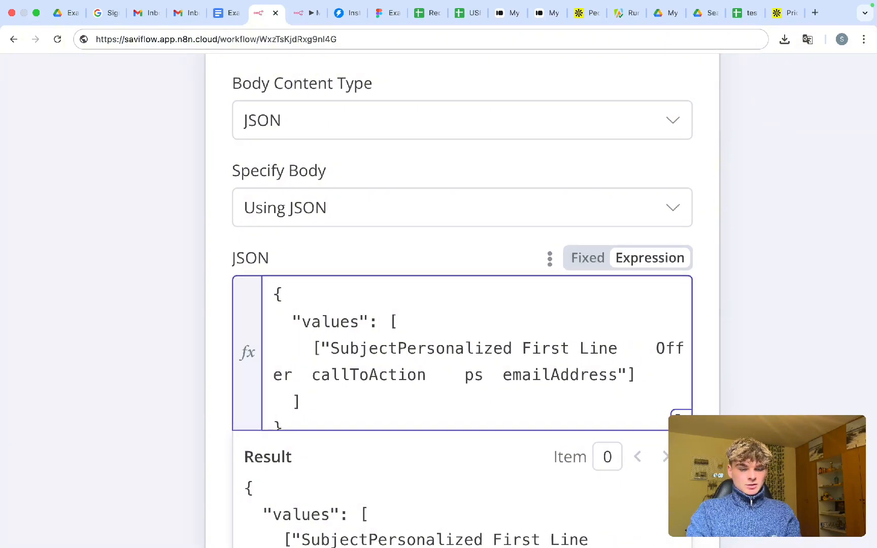
type("\",")
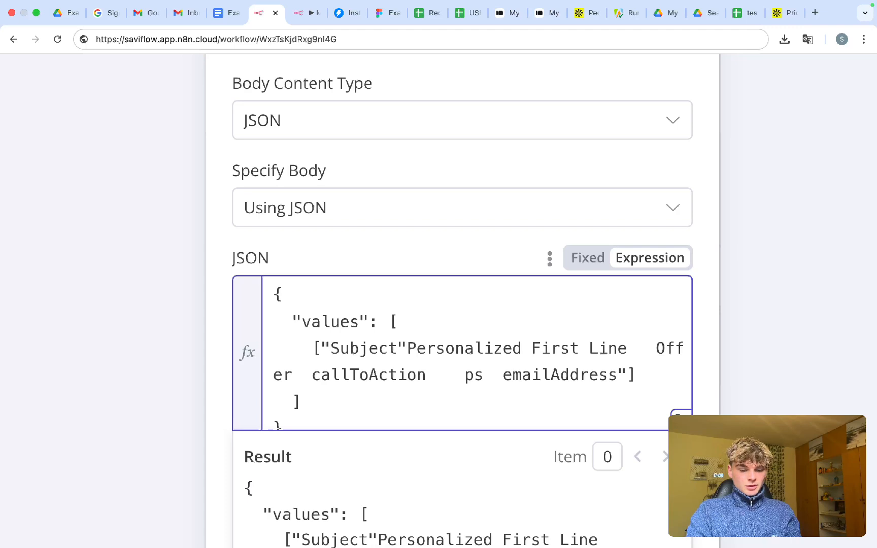
type("\"")
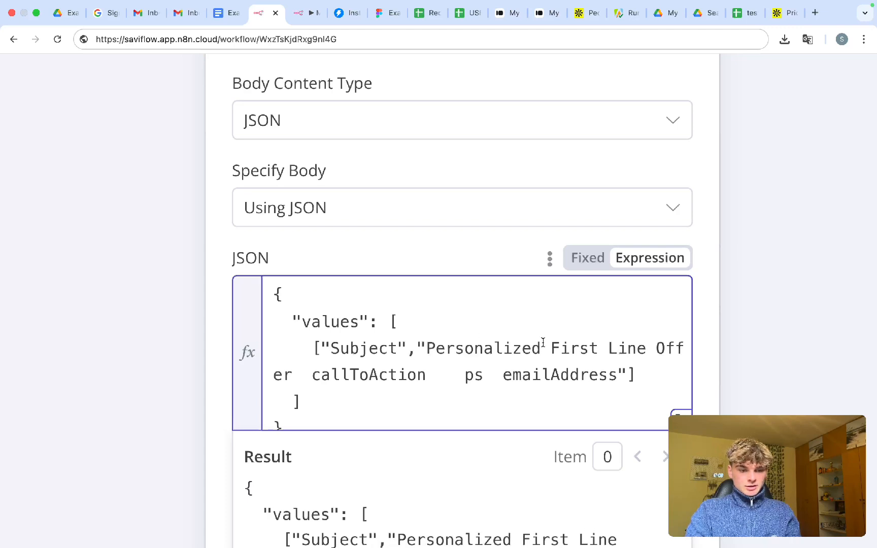
left_click(646, 348)
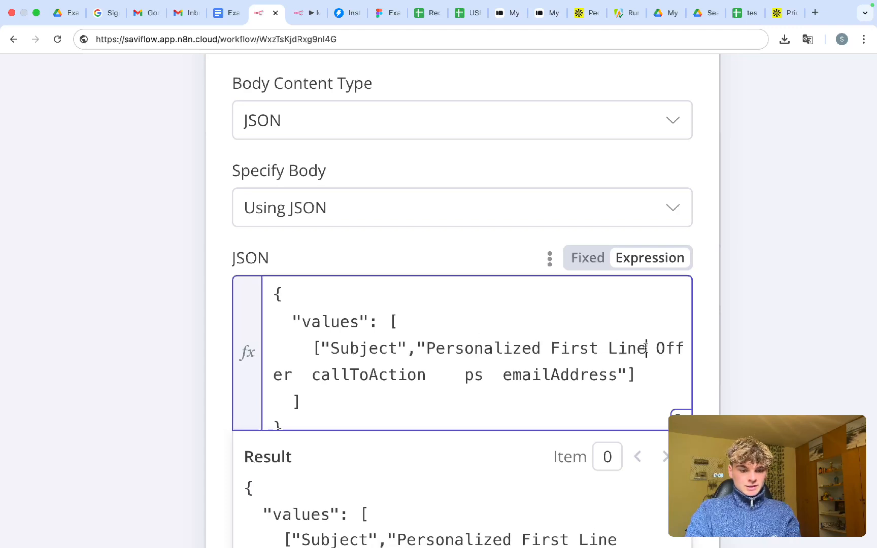
type("\",\"Personalized First Line\",")
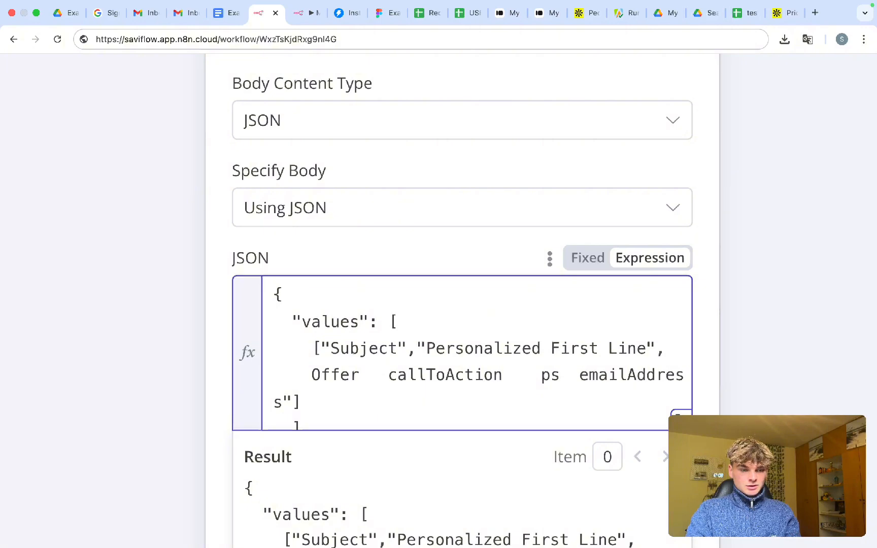
key("BackSpace")
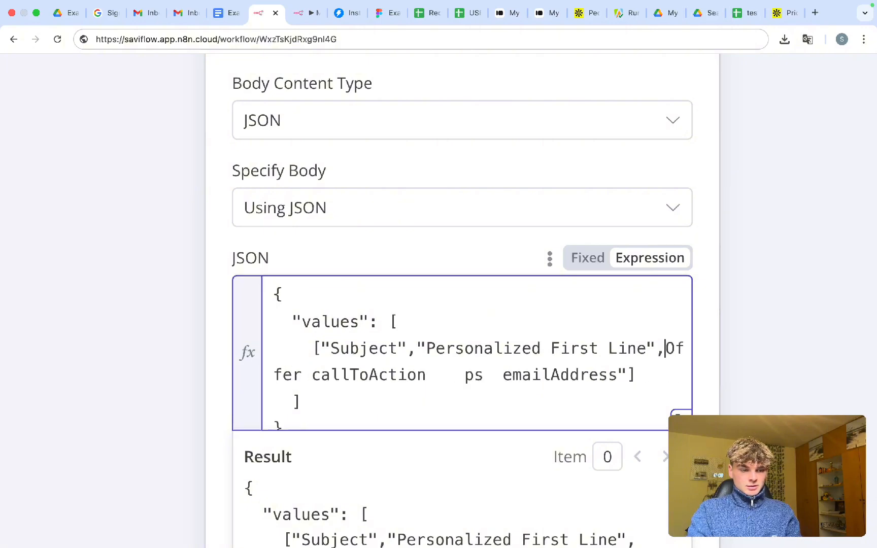
type("\"")
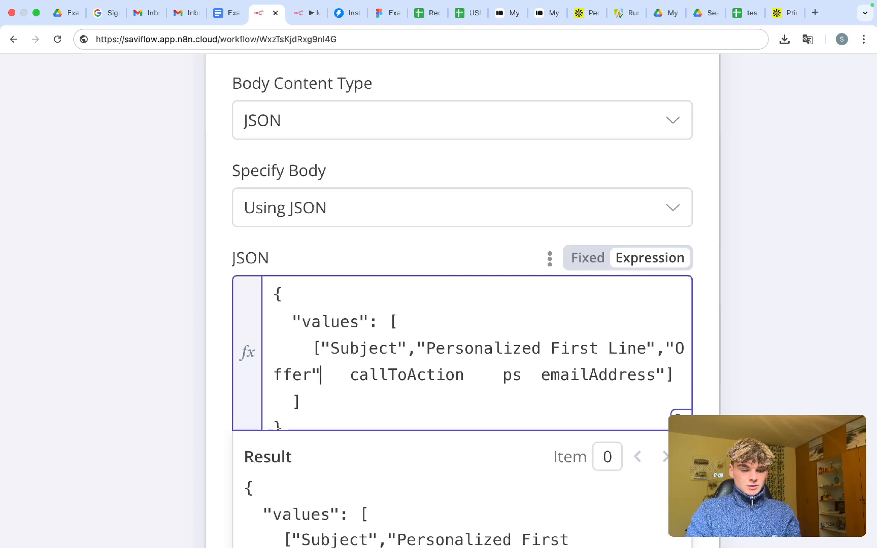
- Quote and comma-separate callToAction, ps and emailAddress, then check the leads sheet
key("BackSpace")
type("\",")
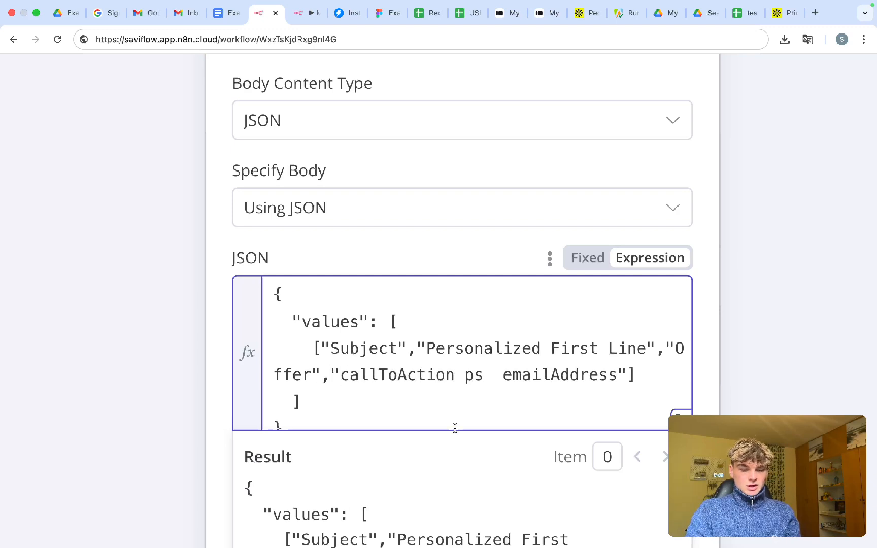
type("\",")
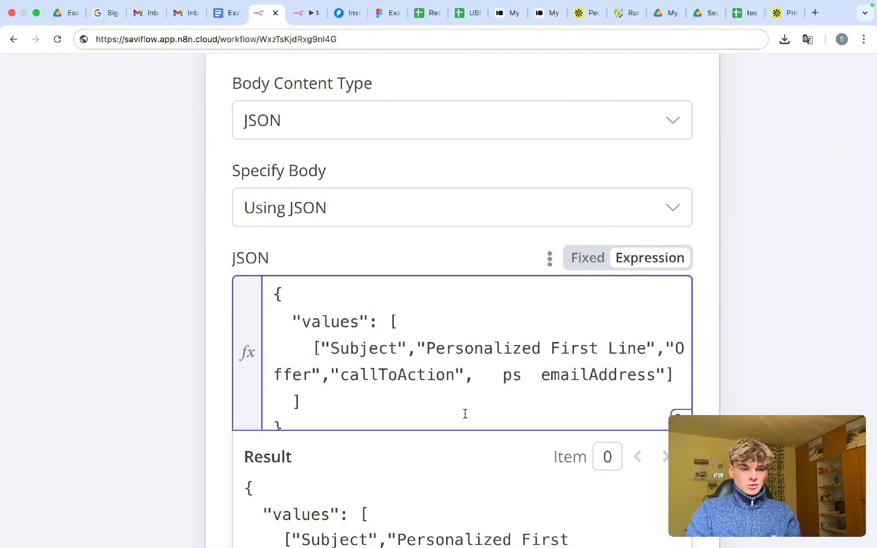
key("BackSpace")
type("\"ps\"")
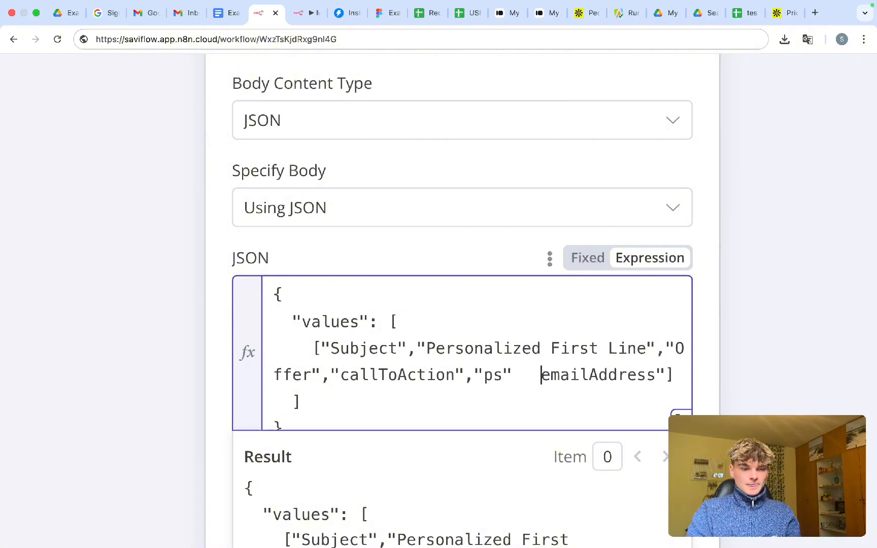
key("BackSpace")
type(",\"")
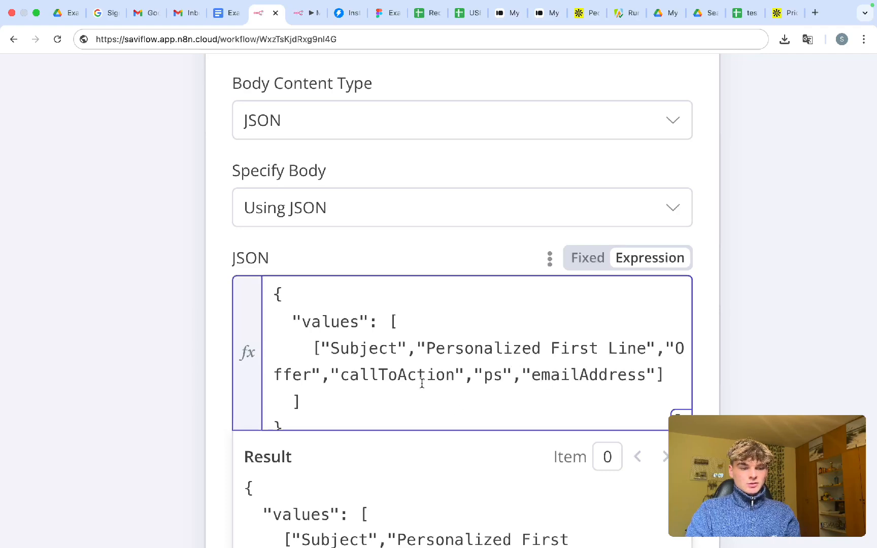
scroll(401, 379, "down", 3)
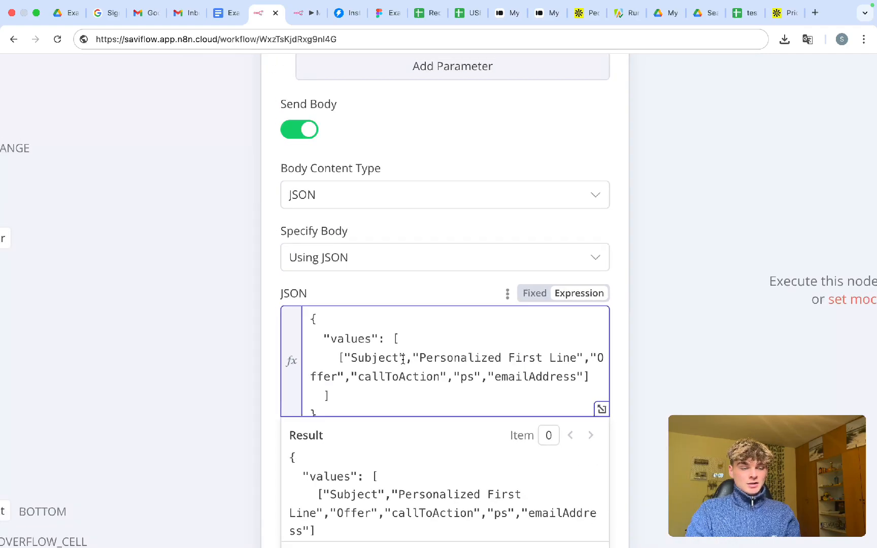
scroll(403, 359, "down", 3)
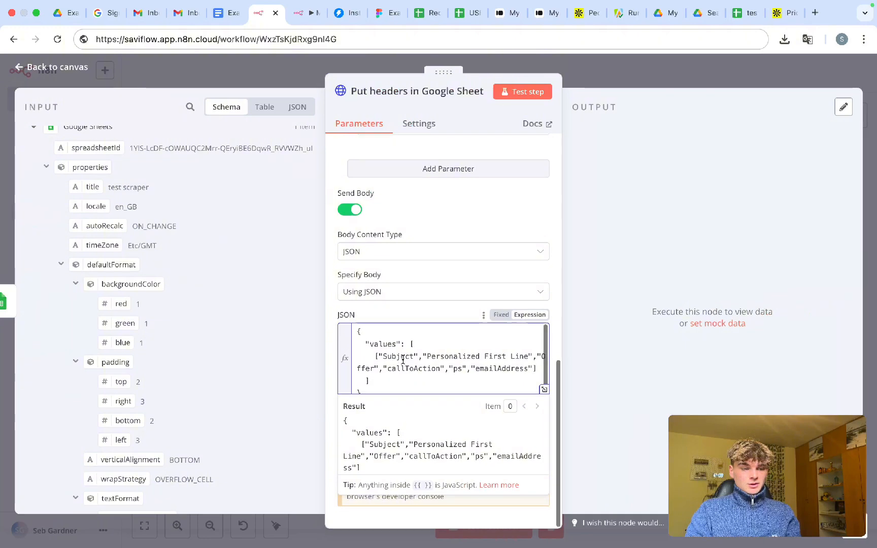
scroll(403, 360, "up", 1)
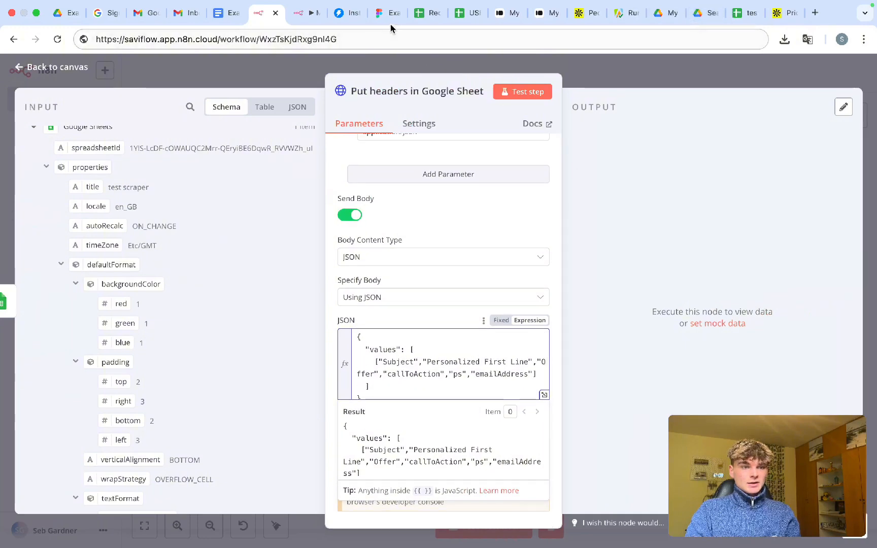
left_click(429, 13)
- Recheck the A1:F1 header row in the leads spreadsheet
left_click(109, 200)
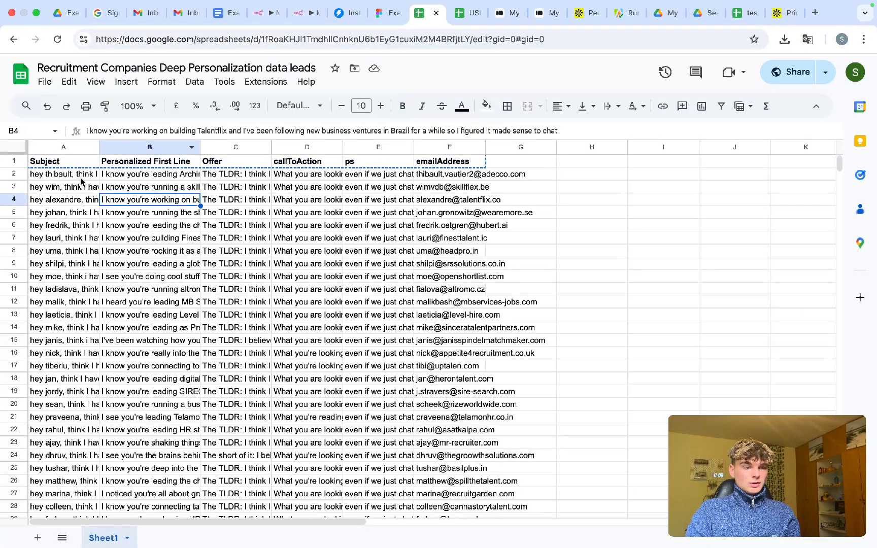
left_click_drag(51, 161, 423, 162)
left_click(477, 224)
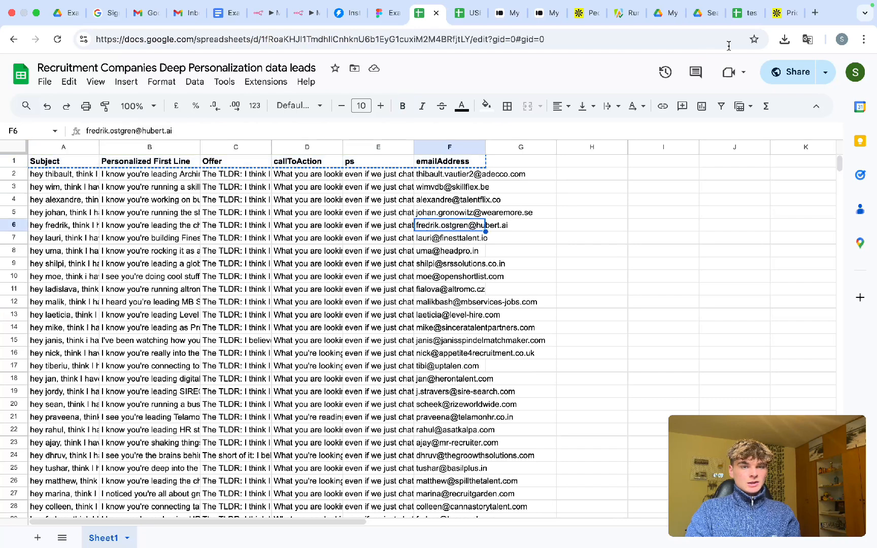
- Close the test scraper sheet, move its file to the Drive bin, and return to the canvas
left_click(745, 12)
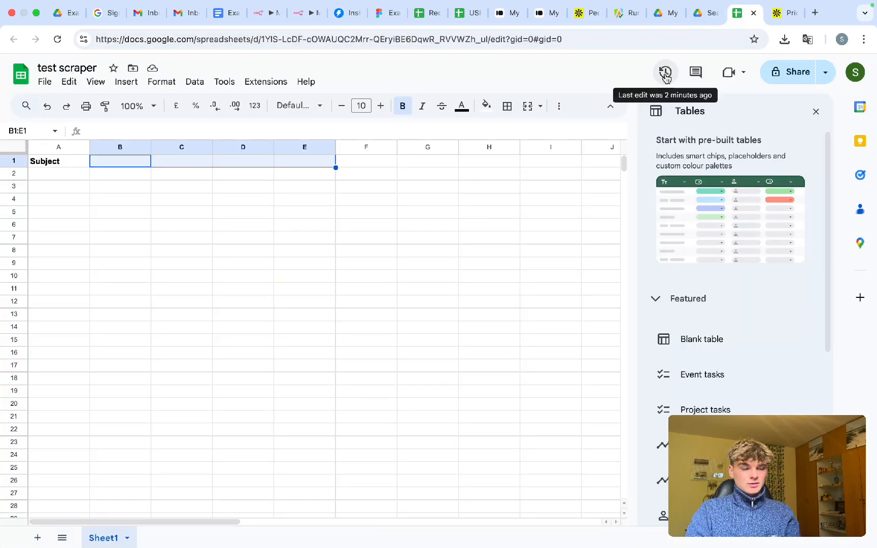
key("super+w")
left_click(730, 15)
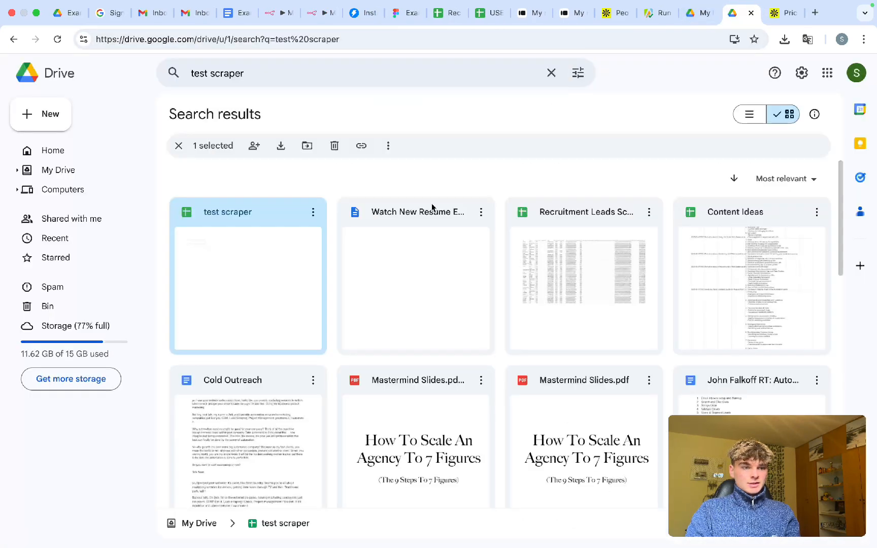
left_click_drag(266, 244, 73, 309)
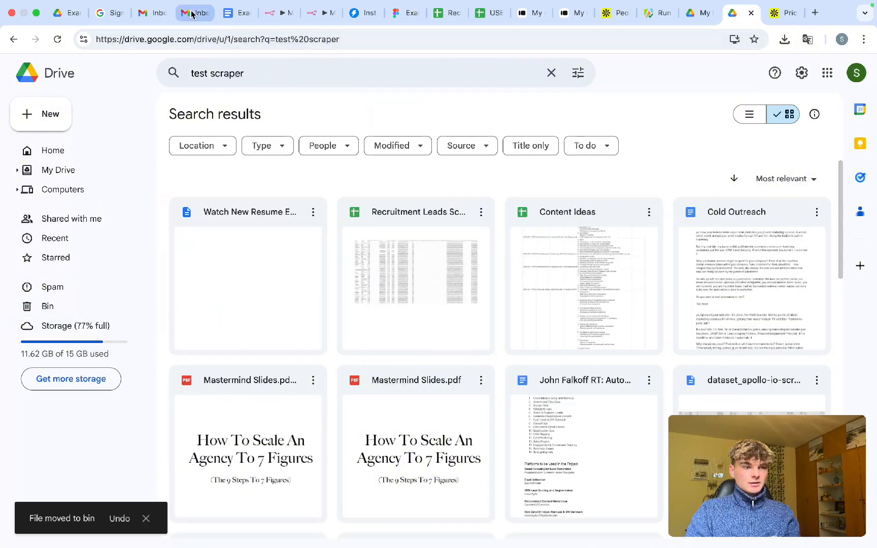
left_click(278, 13)
key("Escape")
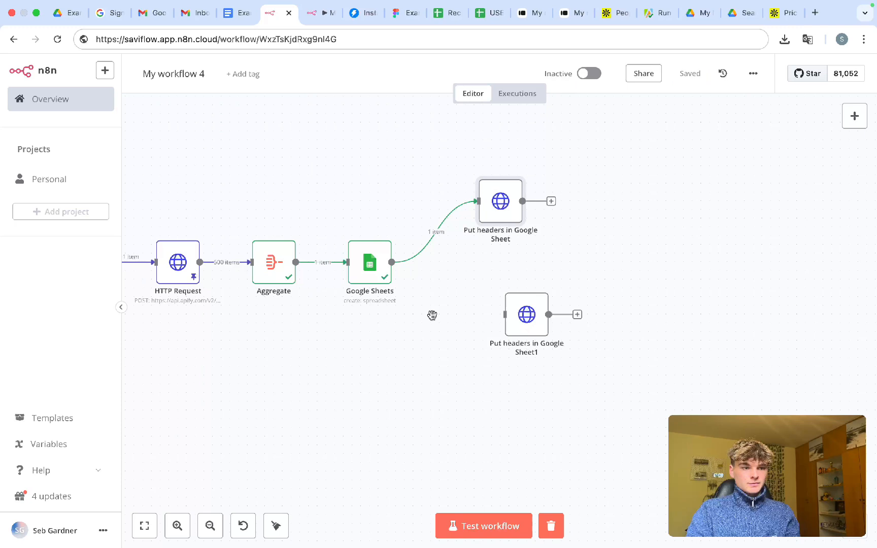
- Execute the workflow and reload the Drive 'test scraper' search to reveal the new sheet
key("super+Return")
scroll(378, 395, "up", 1)
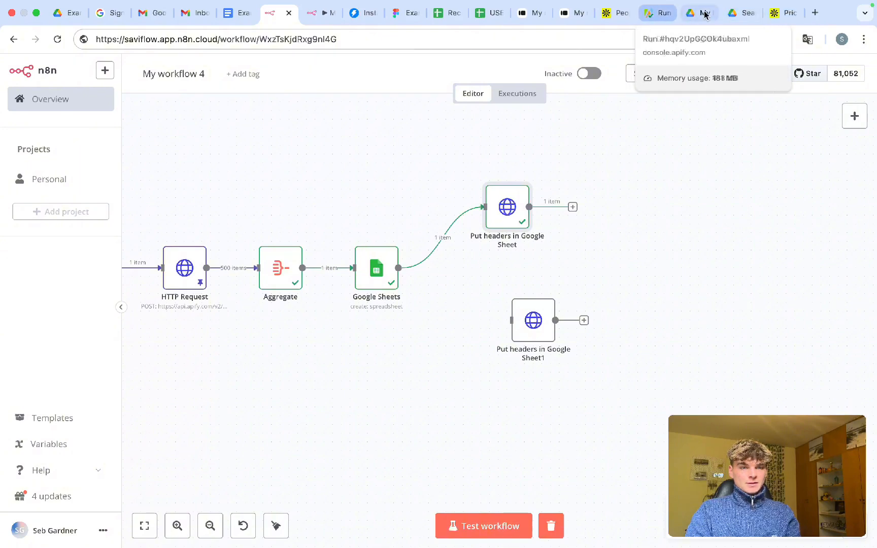
left_click(731, 14)
key("super+r")
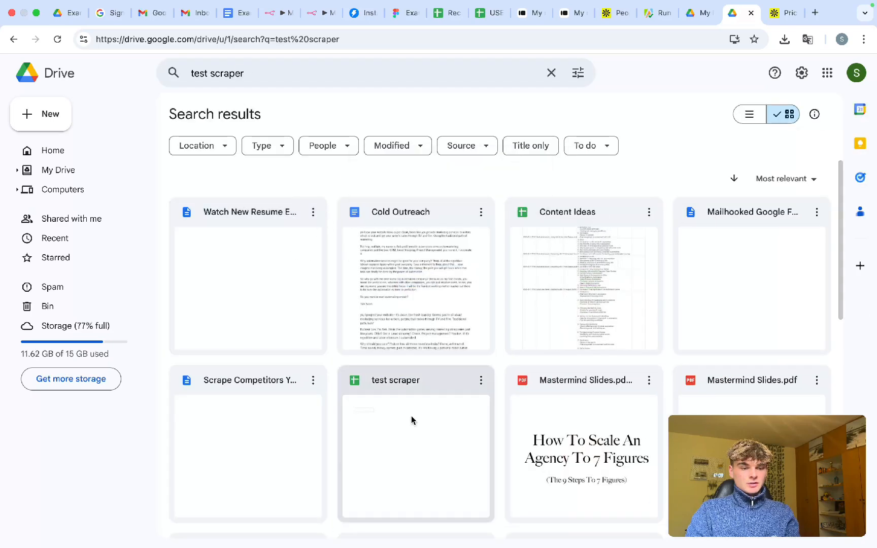
- Open the new test scraper sheet, widen column B, and verify headers Subject through emailAddress
double_click(420, 438)
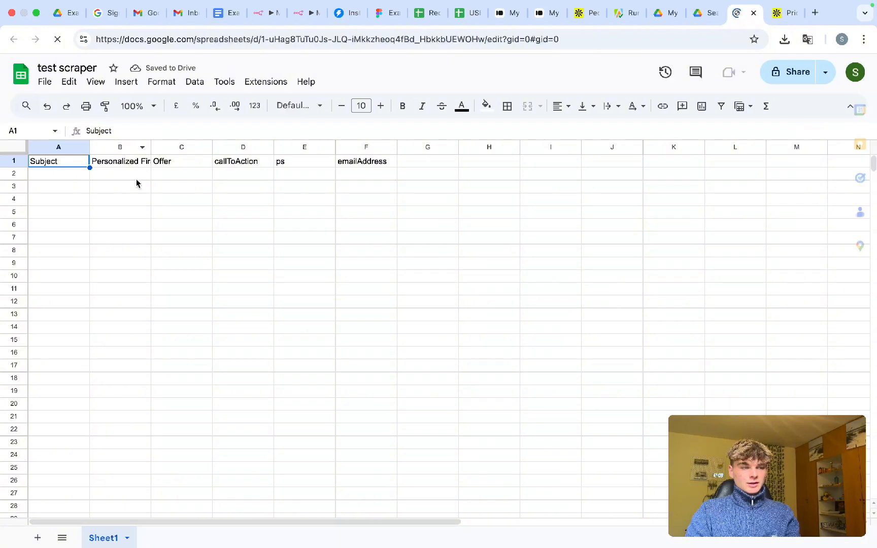
left_click_drag(150, 146, 182, 147)
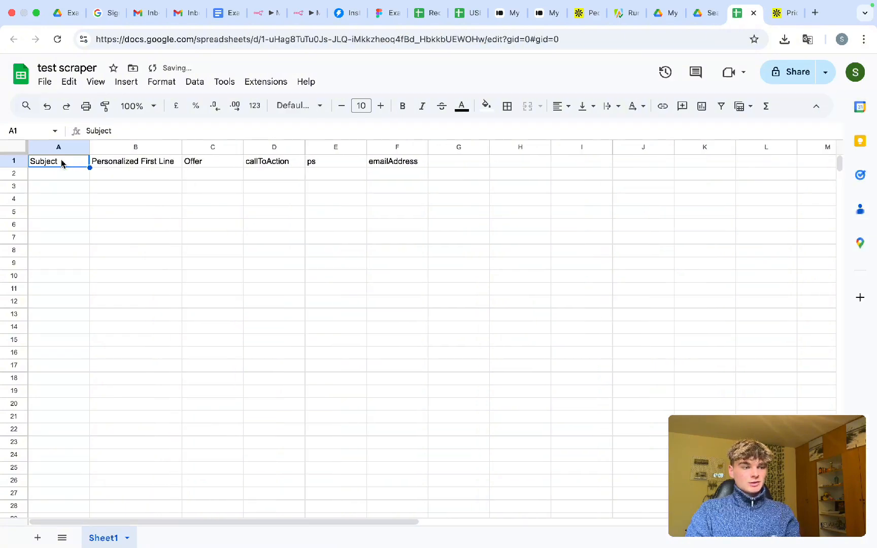
left_click_drag(63, 162, 384, 166)
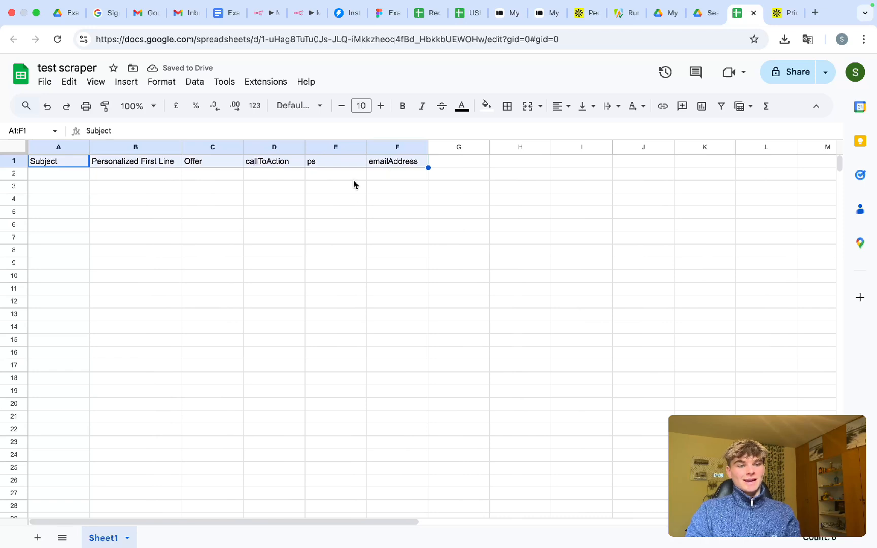
left_click(346, 198)
left_click_drag(65, 166, 399, 166)
left_click(391, 201)
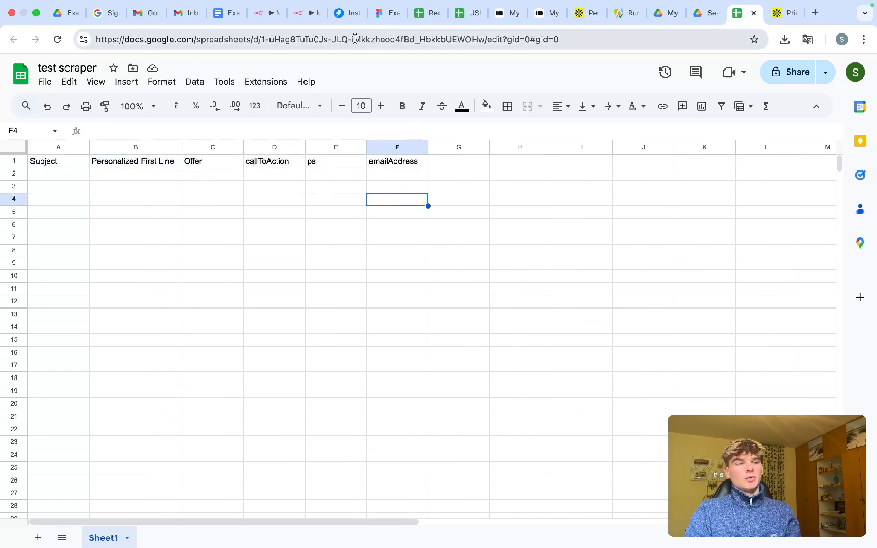
left_click(269, 15)
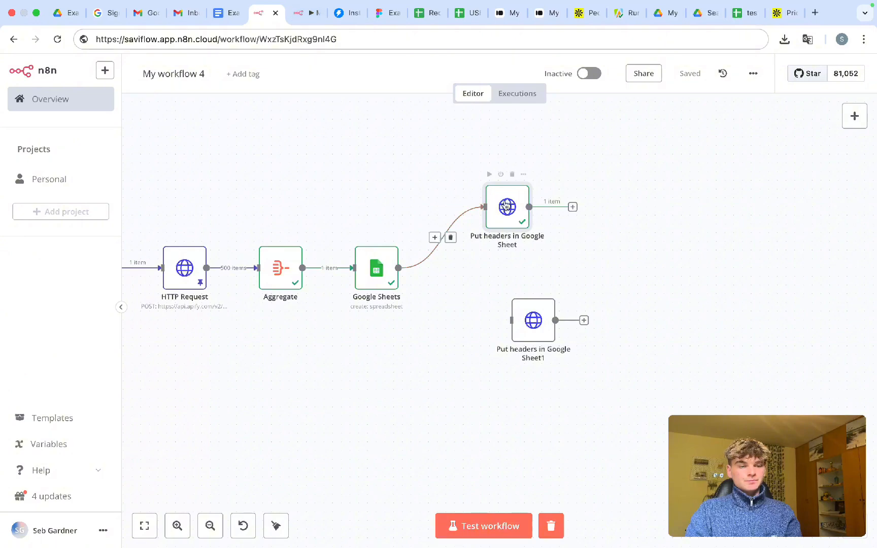
- Shift the Aggregate, Google Sheets and Put headers chain aside and cut its link from HTTP Request
scroll(431, 345, "down", 3)
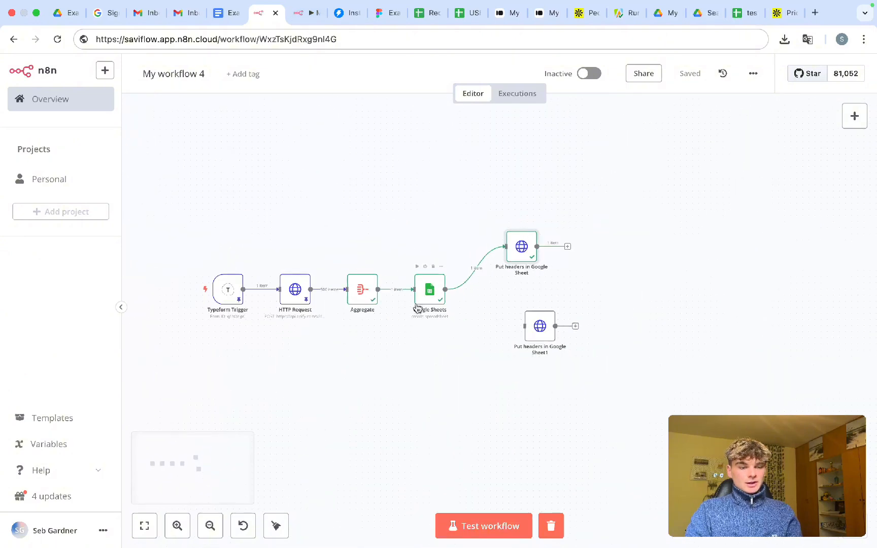
scroll(417, 307, "up", 3)
scroll(417, 307, "up", 2)
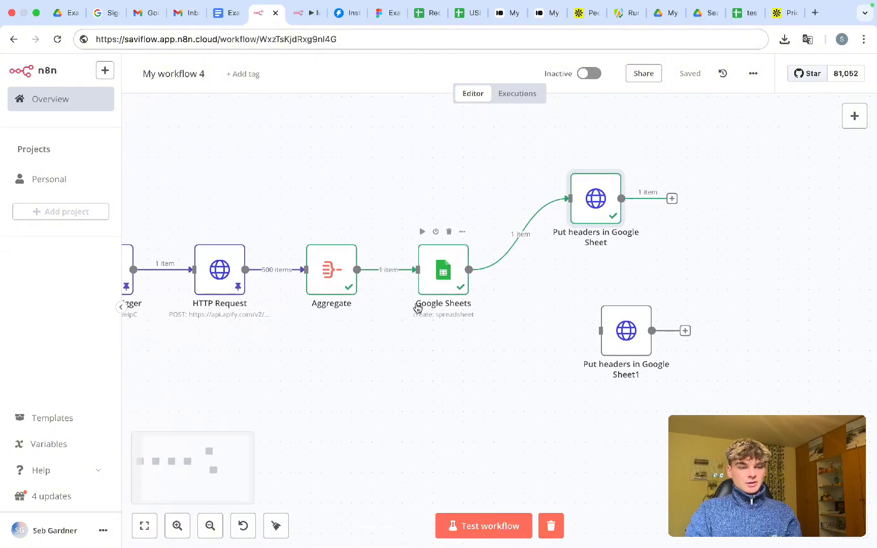
scroll(333, 248, "down", 2)
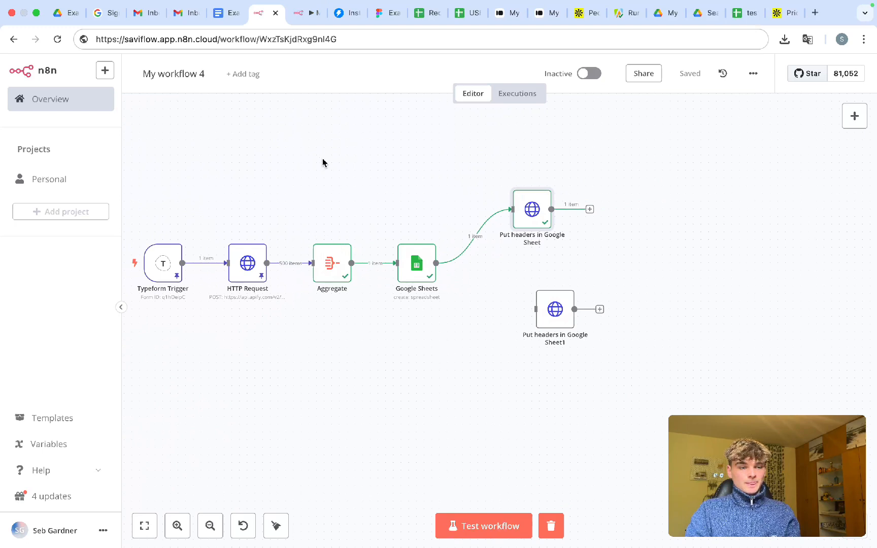
left_click_drag(312, 158, 515, 258)
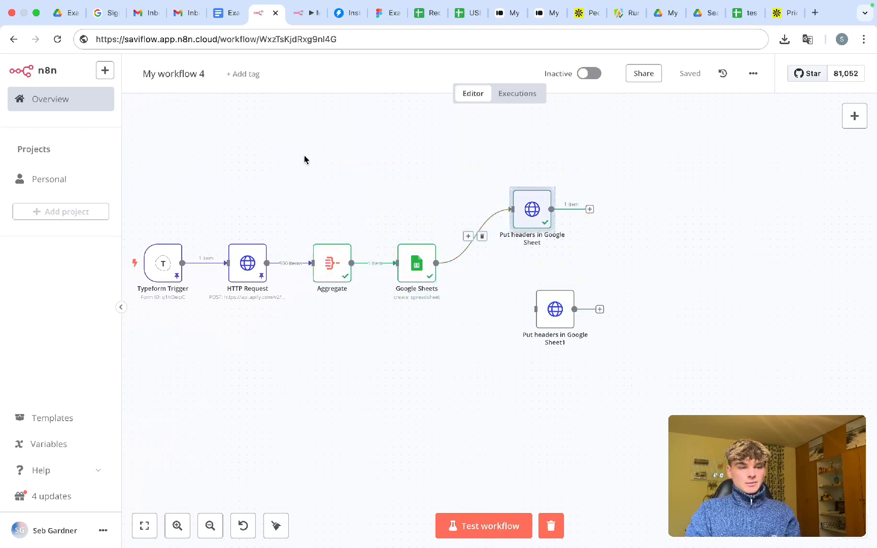
left_click_drag(304, 159, 609, 289)
left_click_drag(427, 260, 460, 213)
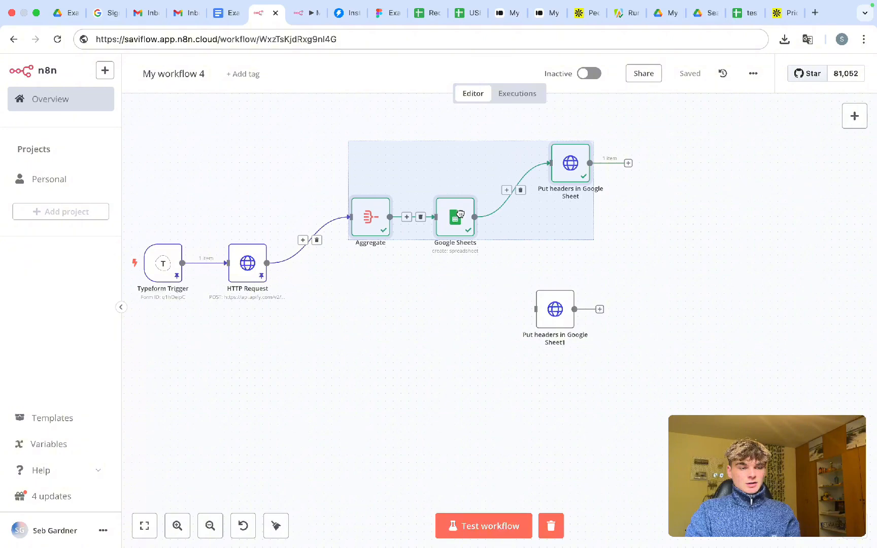
left_click(356, 313)
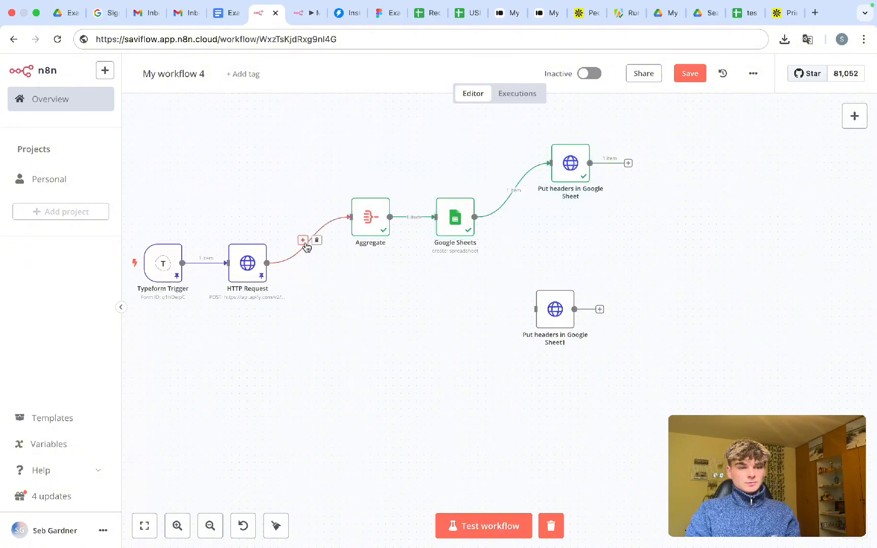
left_click(317, 240)
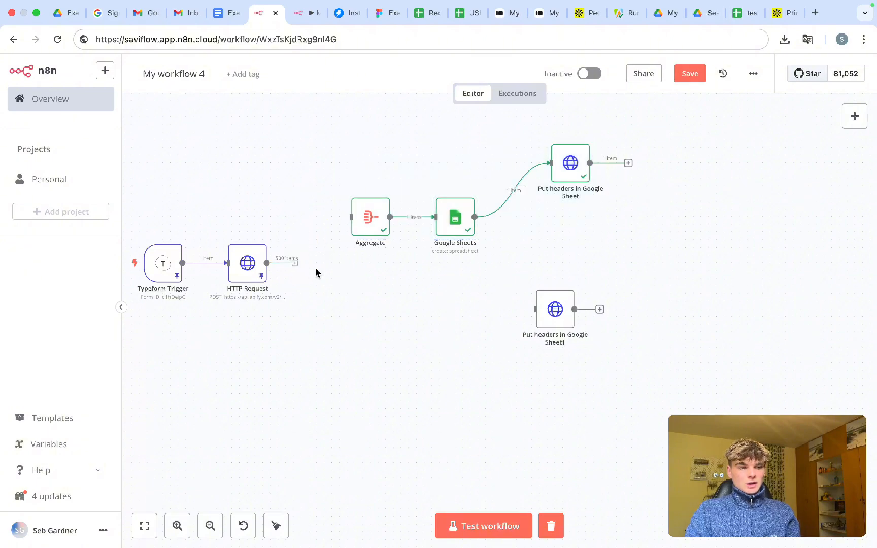
left_click(305, 264)
- Add an If node after HTTP Request with {{ $itemIndex }} as its first value
type("if")
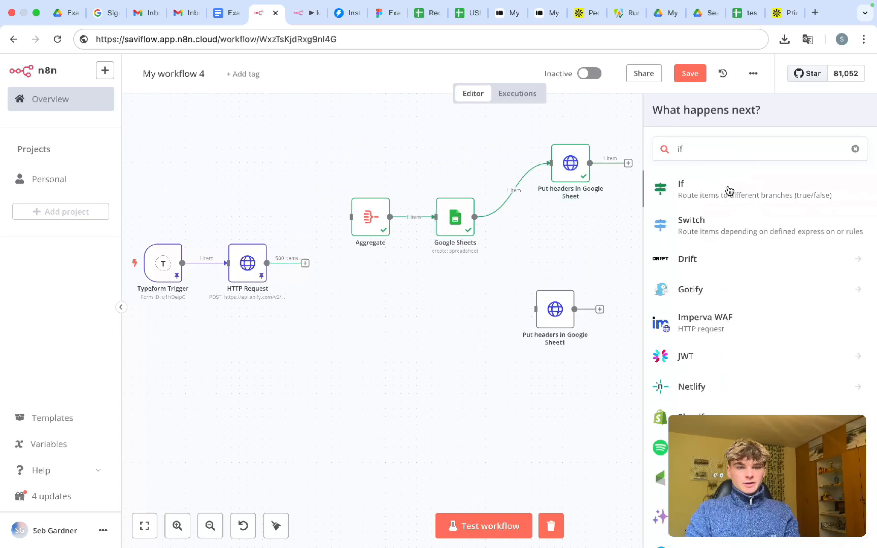
left_click(725, 190)
left_click(333, 166)
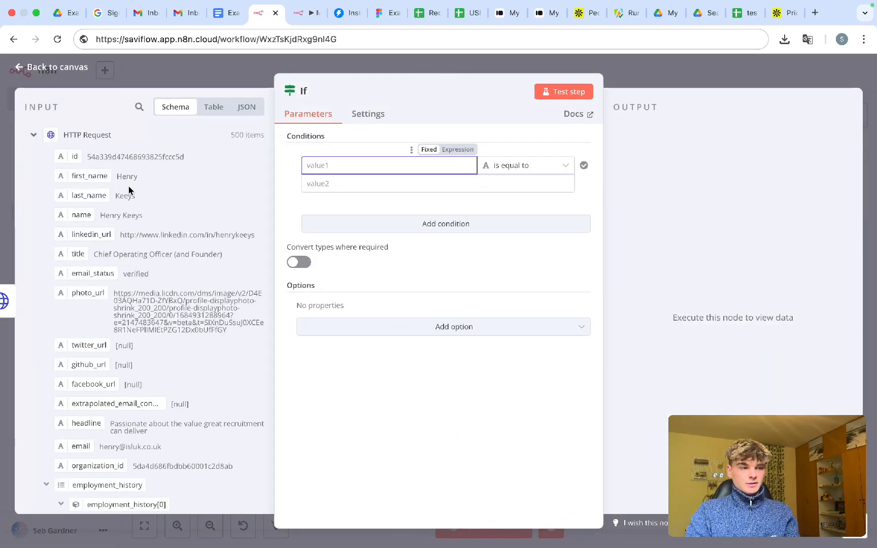
scroll(123, 206, "down", 15)
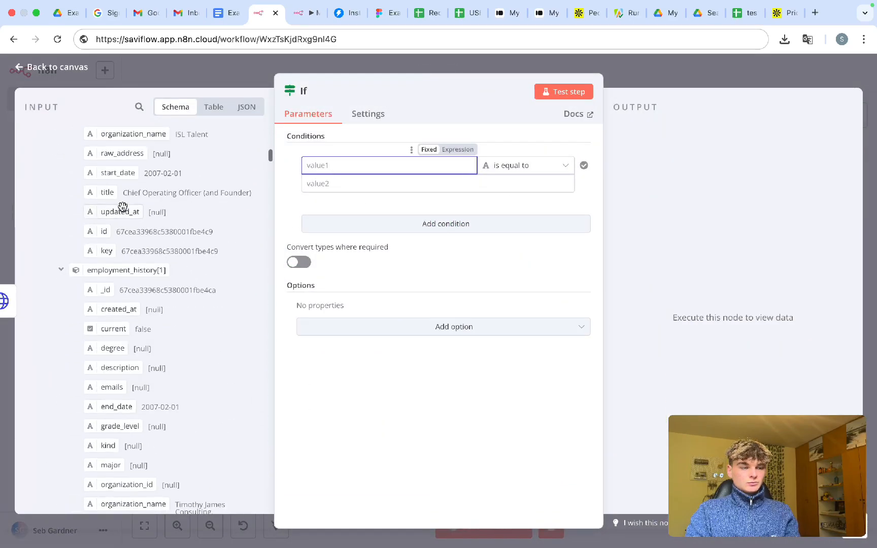
scroll(123, 206, "up", 15)
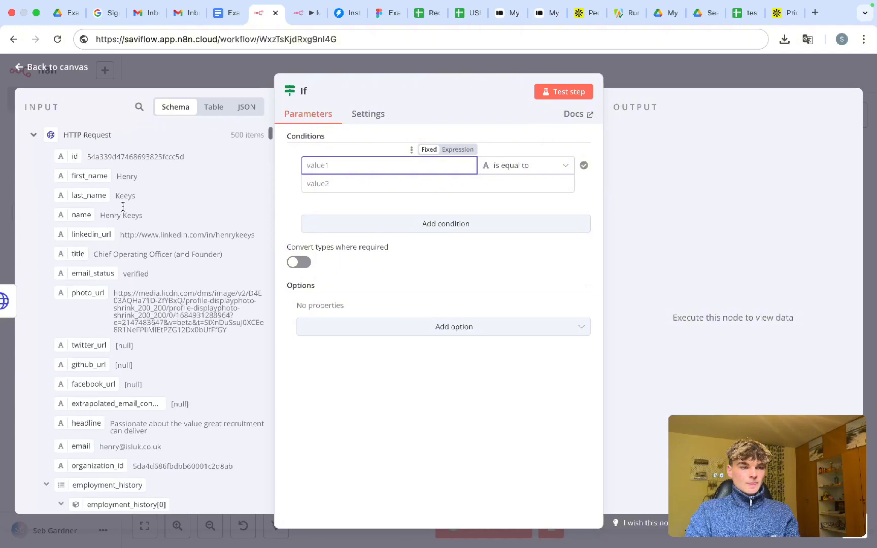
left_click(456, 152)
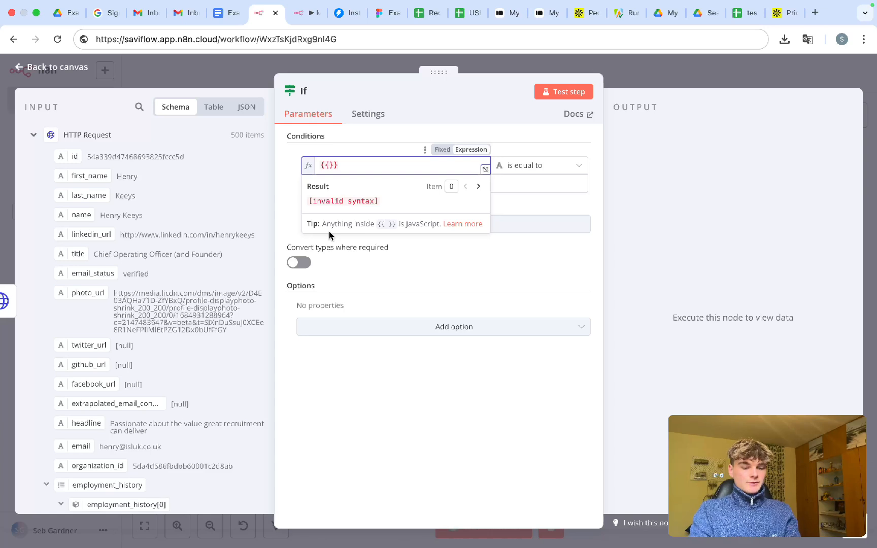
type("$item")
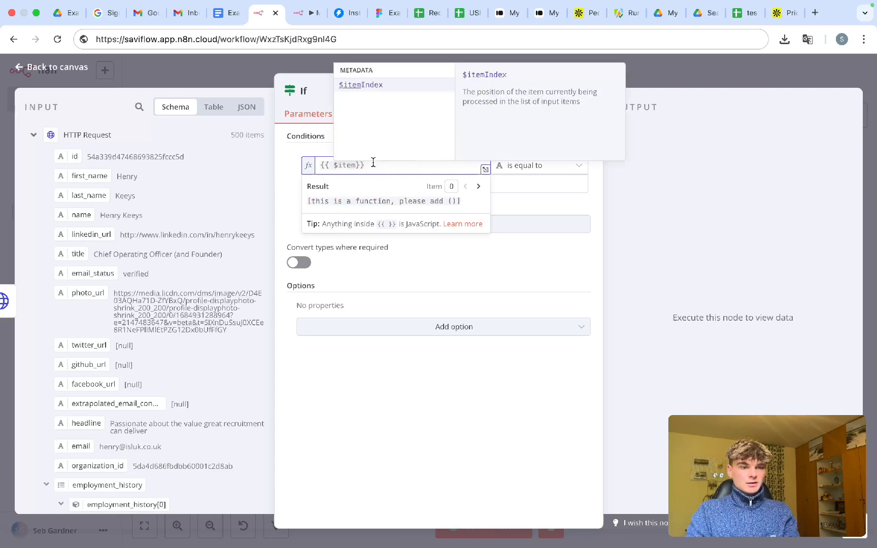
left_click(368, 85)
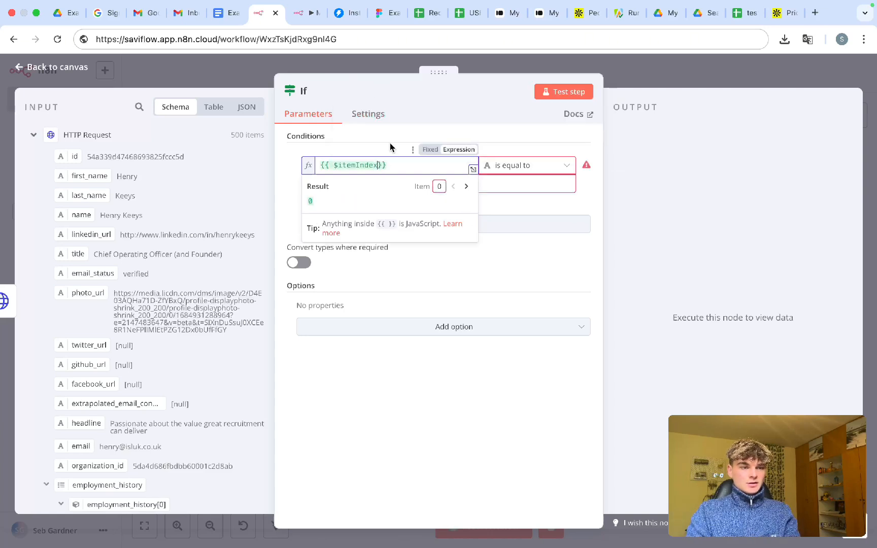
- Set the If comparison to Number 'is equal to' 1
left_click(517, 172)
mouse_move(516, 217)
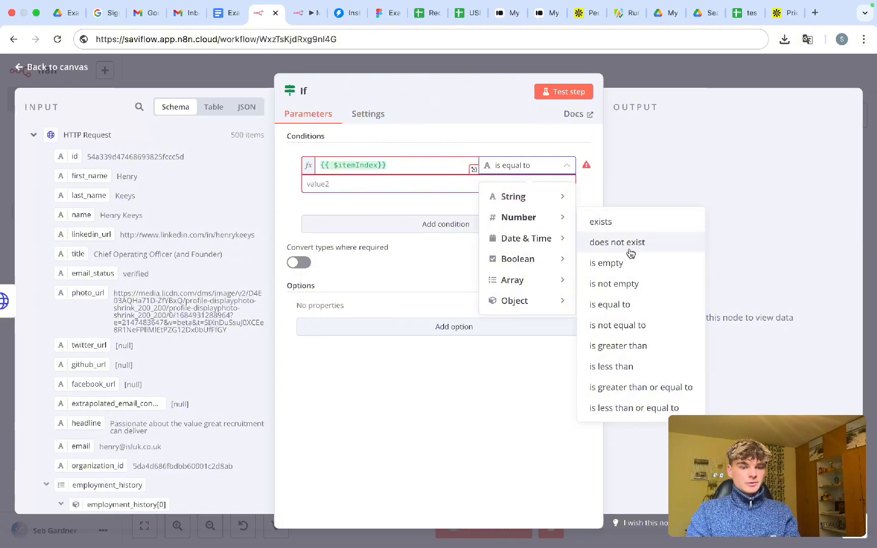
left_click(631, 304)
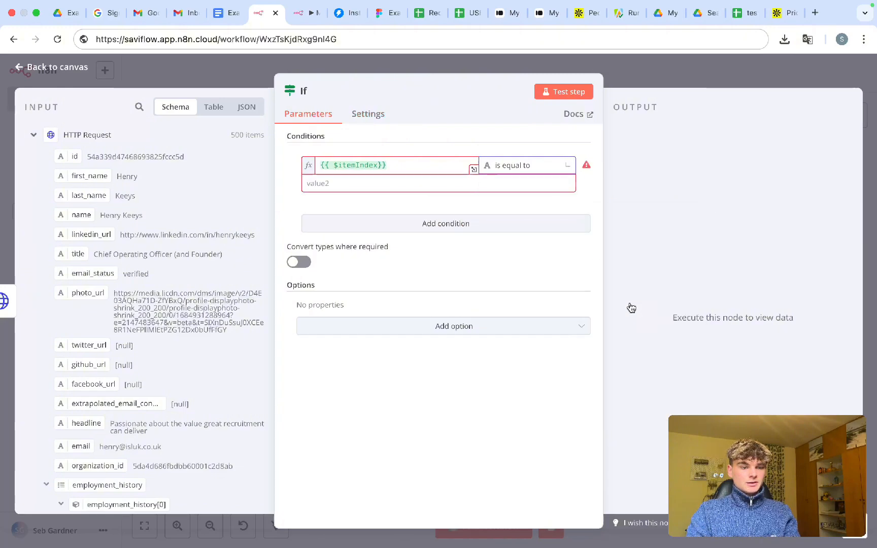
left_click(355, 189)
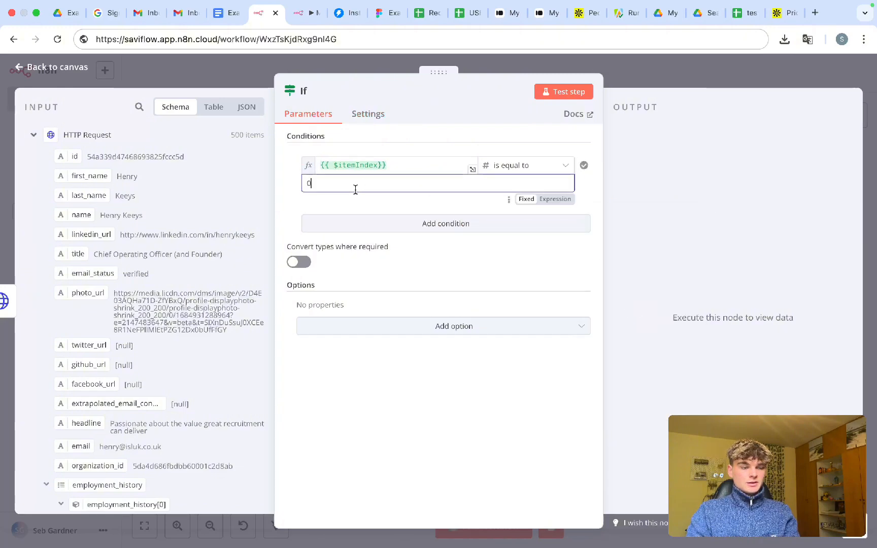
left_click(648, 75)
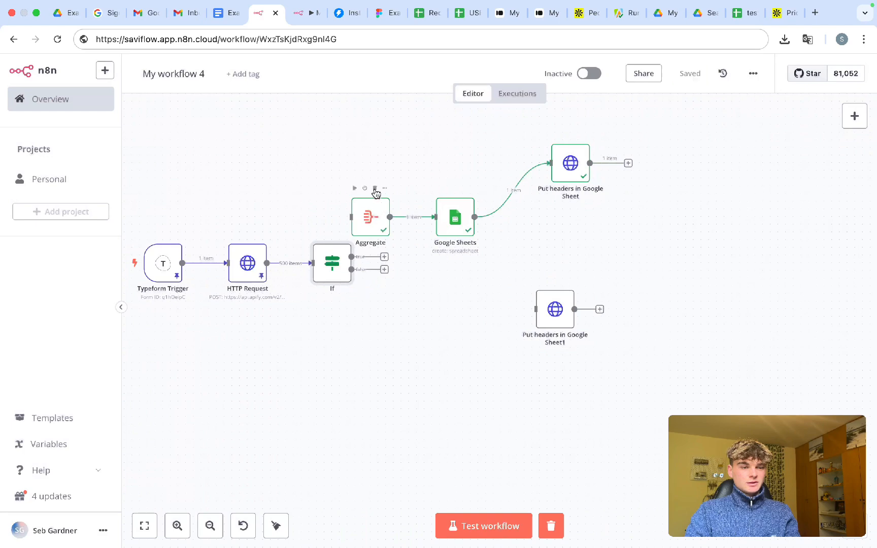
- Shift the node chain further right and wire the If true output to Aggregate
left_click_drag(352, 132, 637, 255)
left_click_drag(459, 210, 536, 210)
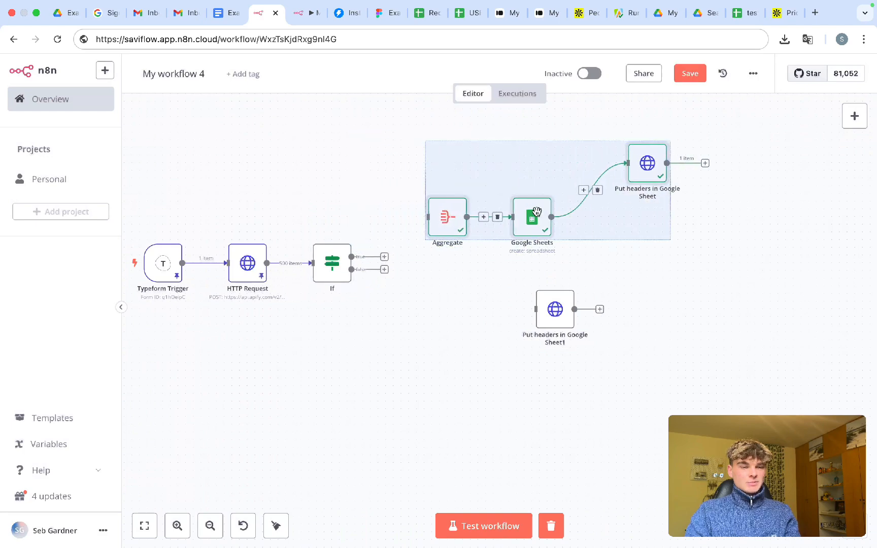
left_click(366, 227)
left_click_drag(386, 257, 428, 217)
- Recheck the If node's $itemIndex condition
double_click(318, 270)
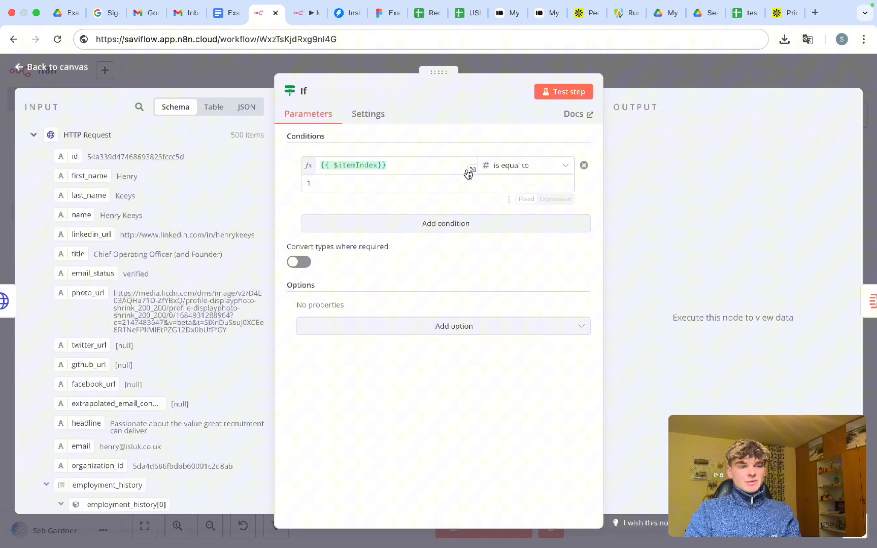
left_click(651, 86)
scroll(357, 234, "up", 3)
scroll(358, 234, "up", 3)
scroll(314, 261, "left", 2)
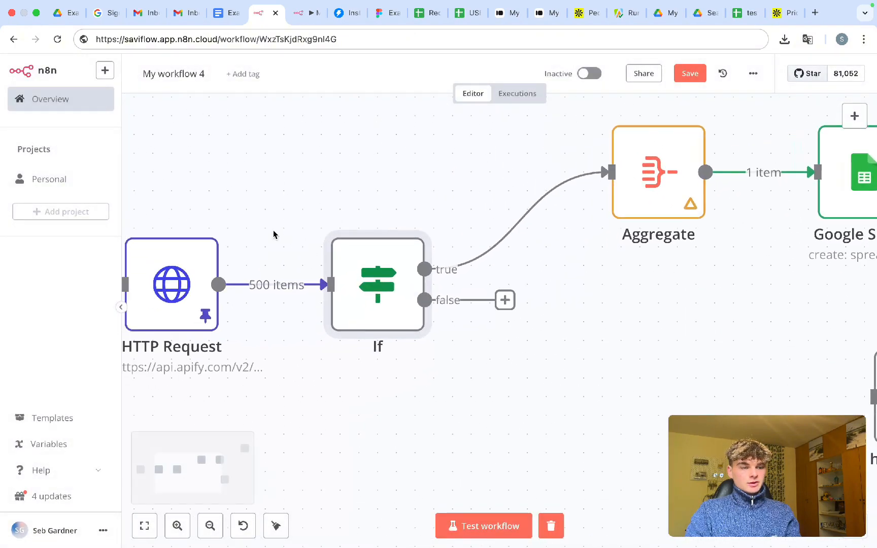
mouse_move(241, 231)
left_mouse_down()
mouse_move(266, 353)
mouse_move(310, 357)
left_mouse_up()
double_click(377, 298)
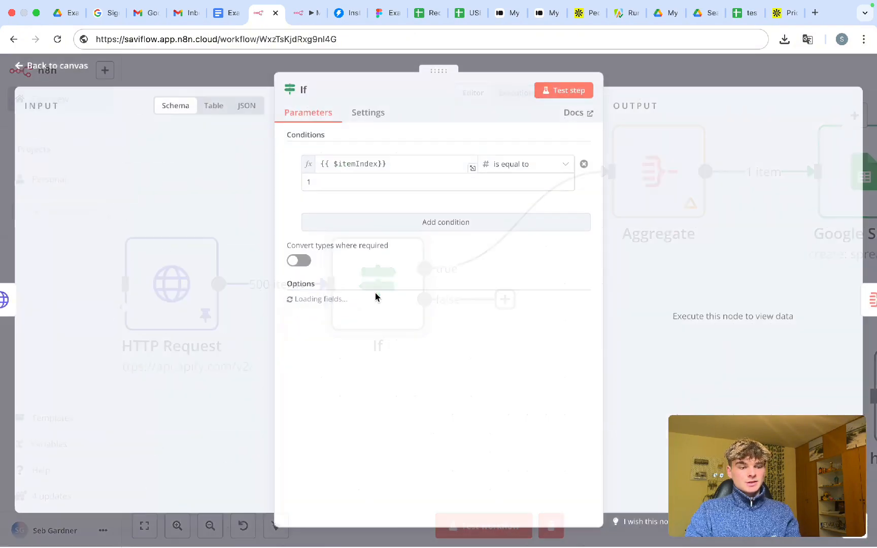
left_click_drag(384, 167, 322, 168)
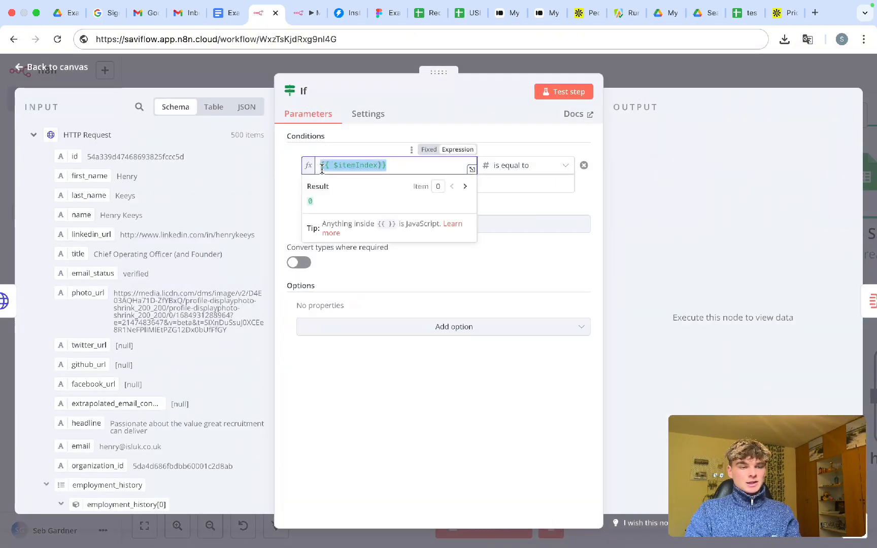
left_click(349, 152)
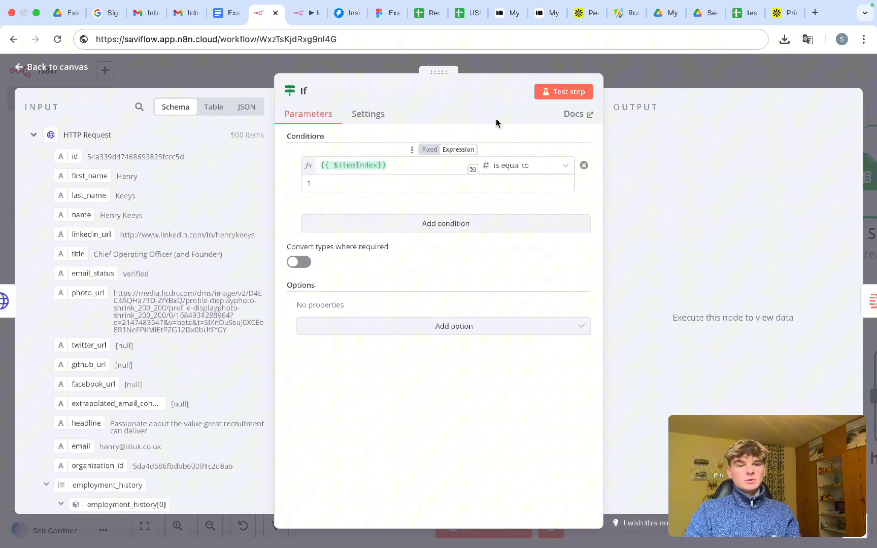
left_click(619, 83)
- Wire the If false output to Put headers in Google Sheet1, tidy the layout and save
key("1")
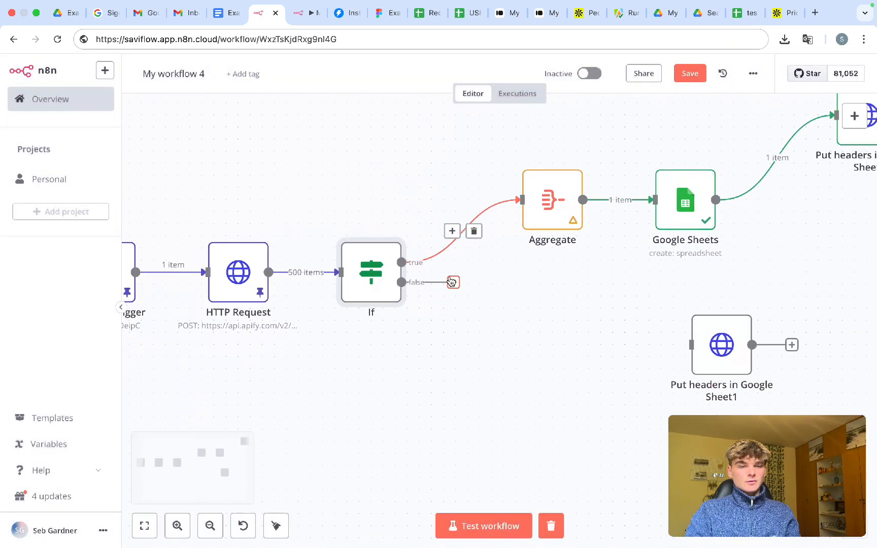
left_click_drag(604, 324, 484, 317)
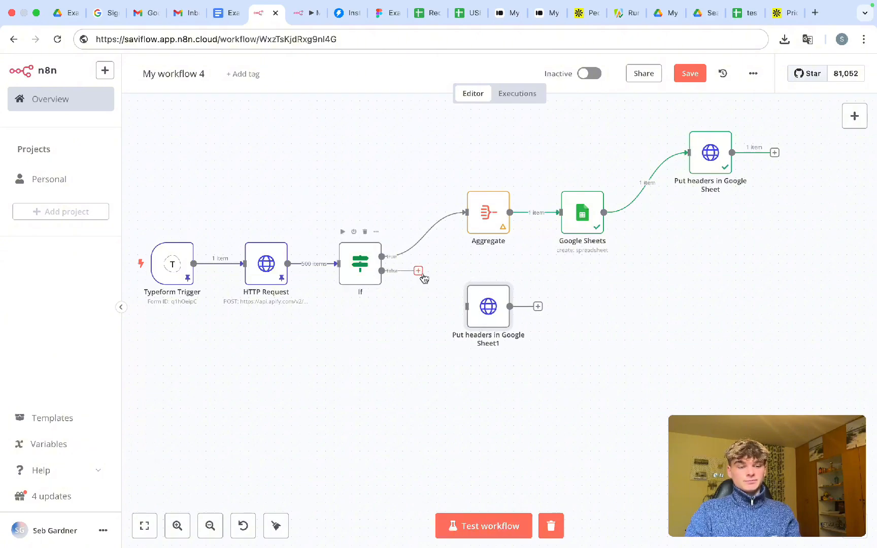
left_click_drag(416, 274, 463, 315)
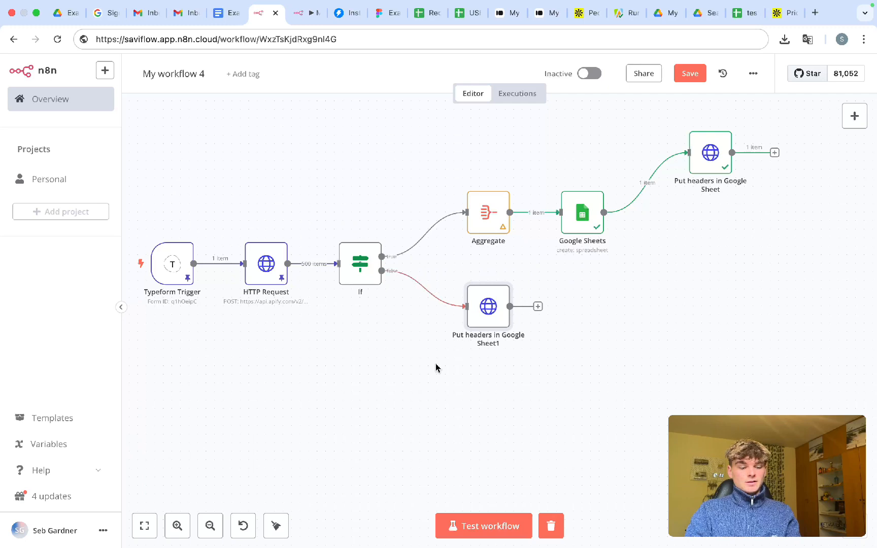
key("super+s")
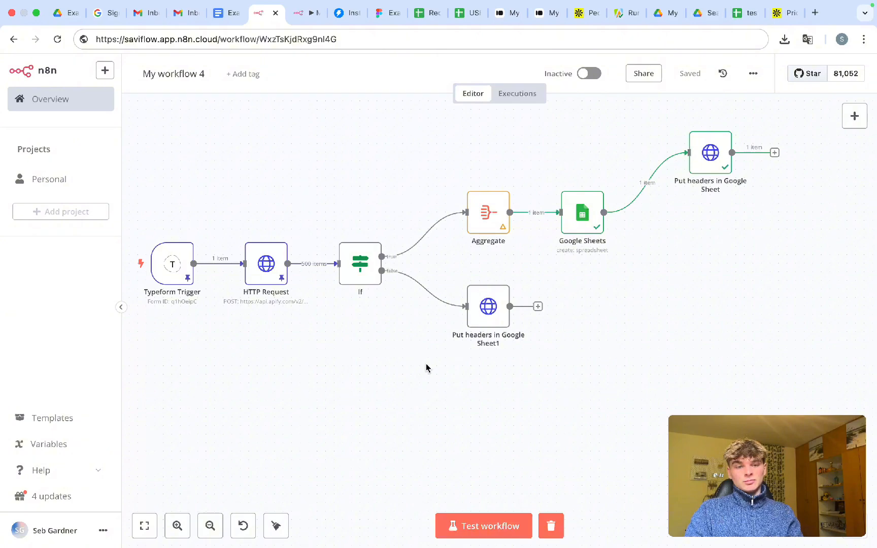
left_click_drag(710, 152, 685, 212)
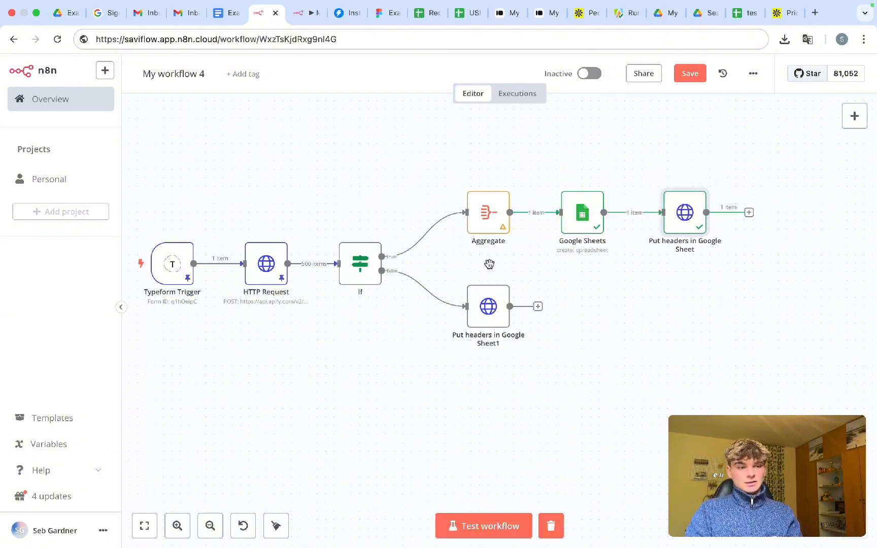
key("super+s")
scroll(354, 338, "down", 1)
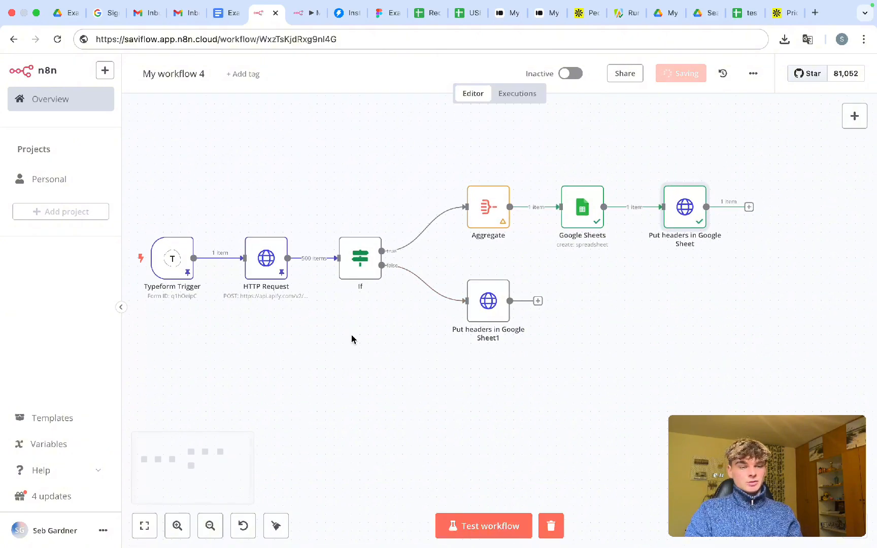
double_click(366, 239)
left_click_drag(387, 166, 335, 167)
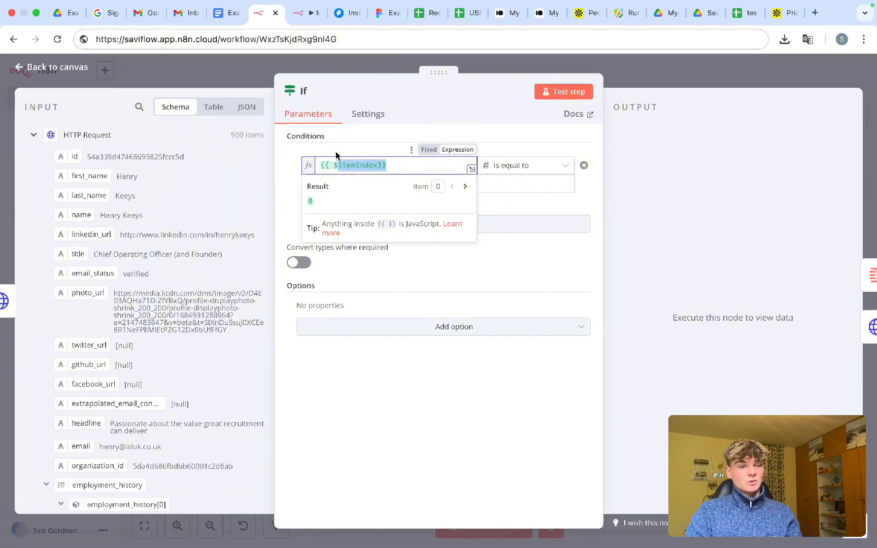
left_click(336, 155)
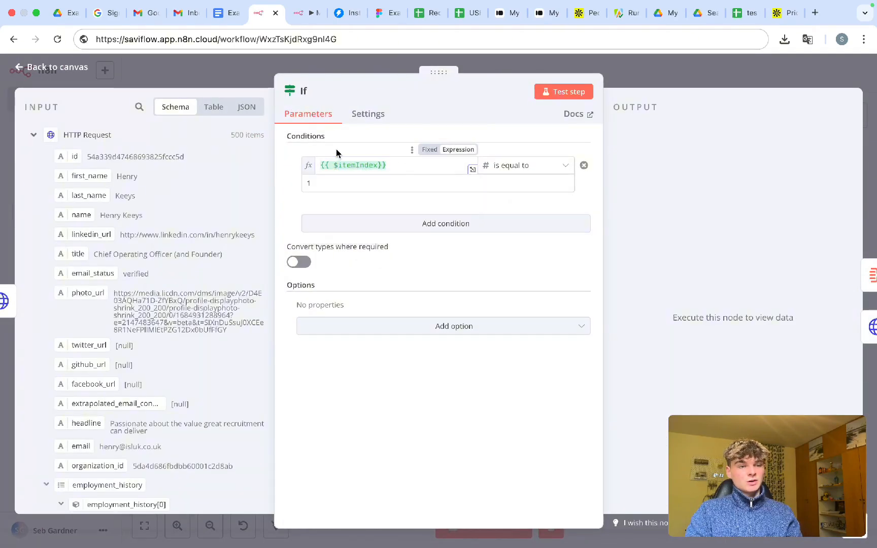
left_click(626, 90)
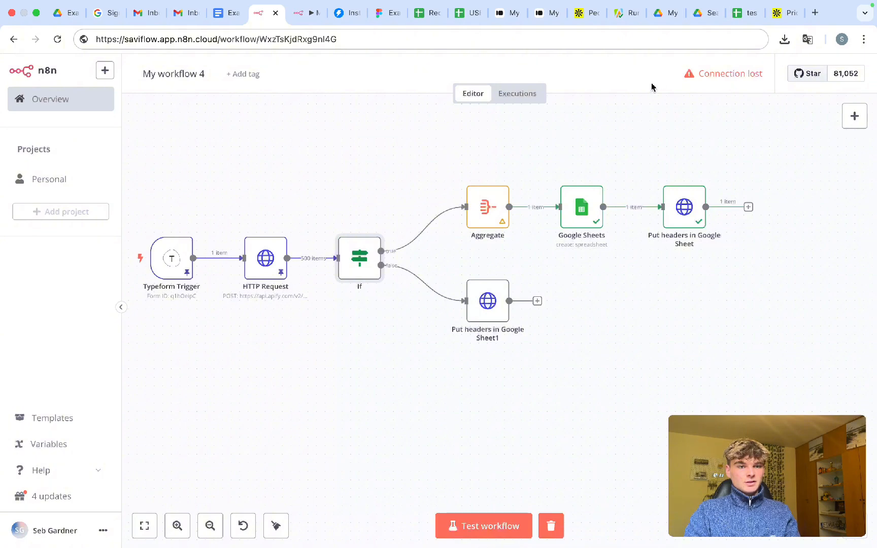
scroll(438, 381, "down", 1)
scroll(439, 381, "up", 1)
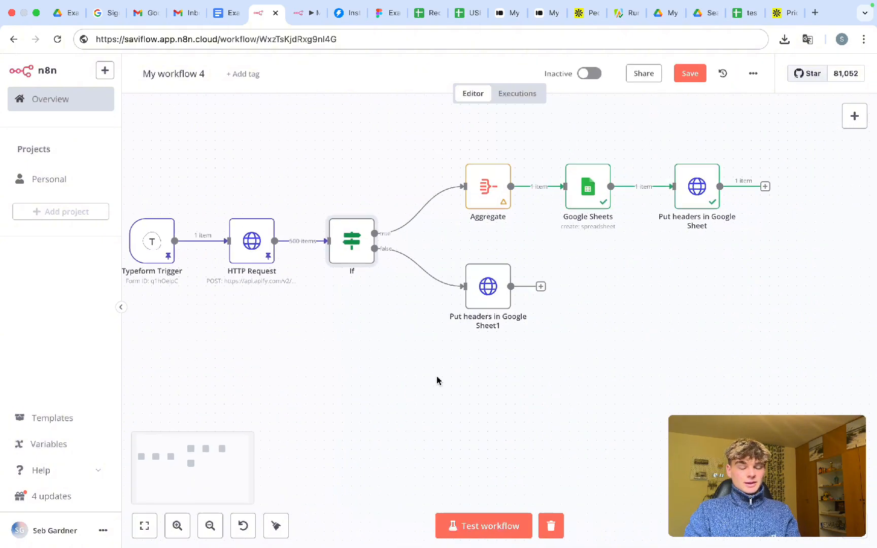
scroll(439, 381, "up", 1)
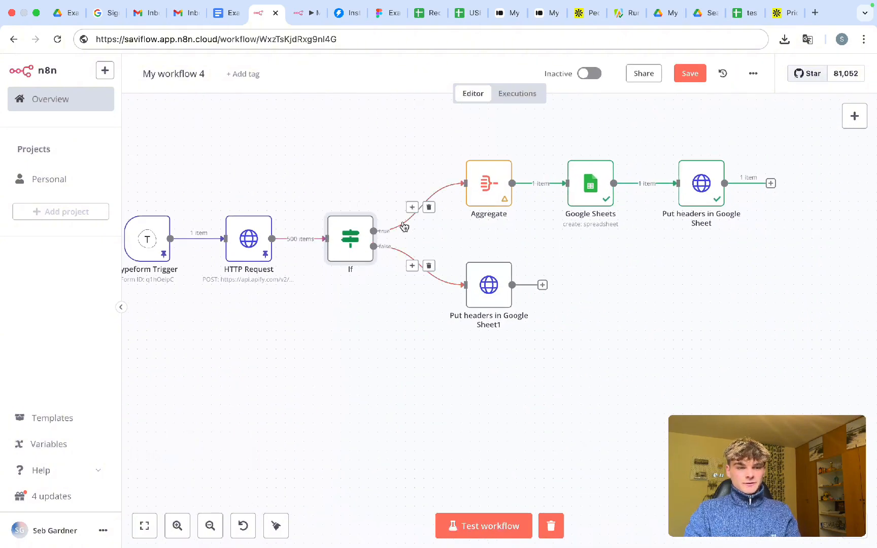
left_click(399, 144)
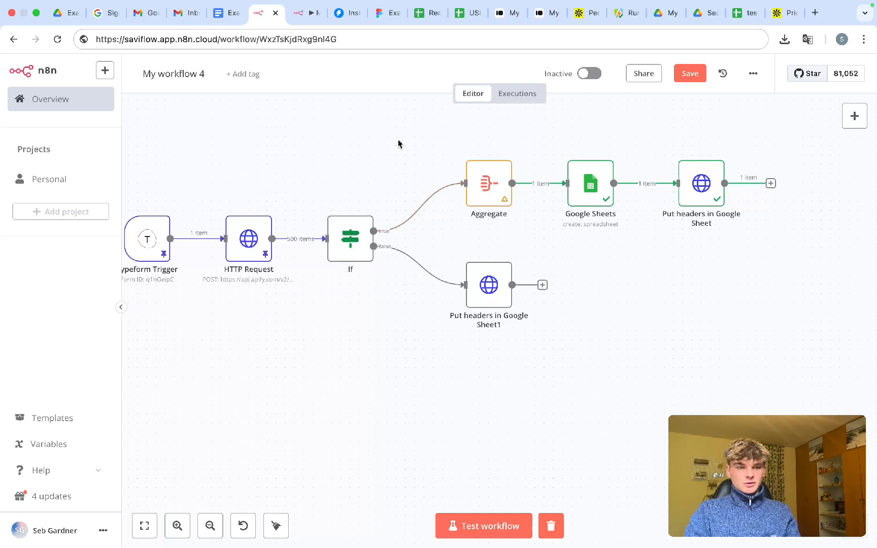
left_click_drag(399, 144, 844, 243)
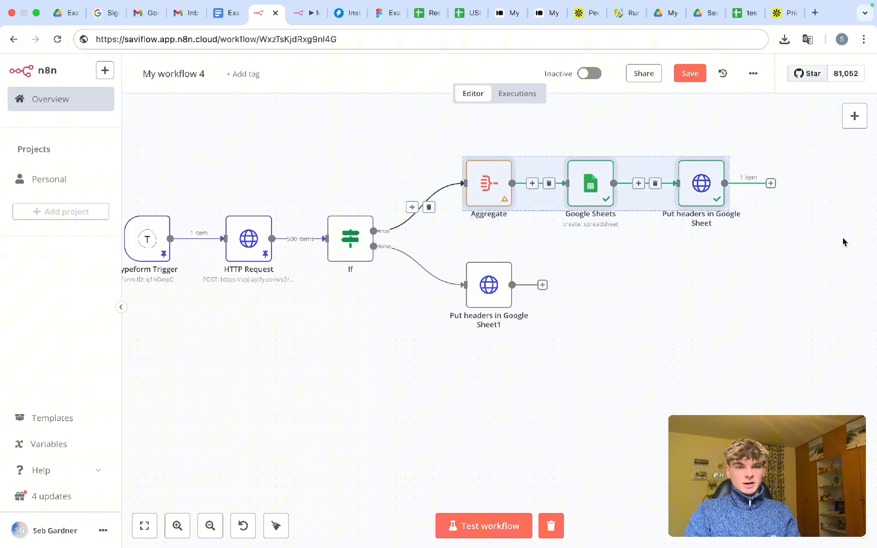
left_click(747, 15)
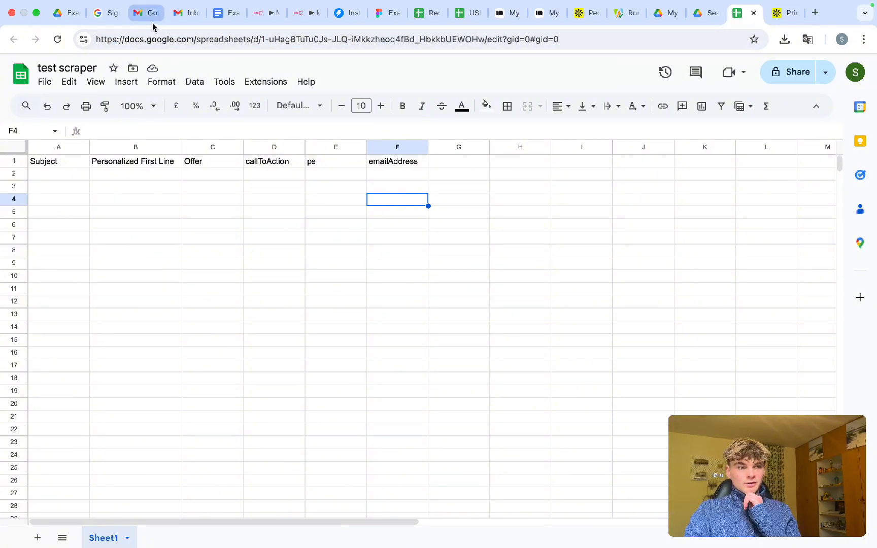
left_click(266, 14)
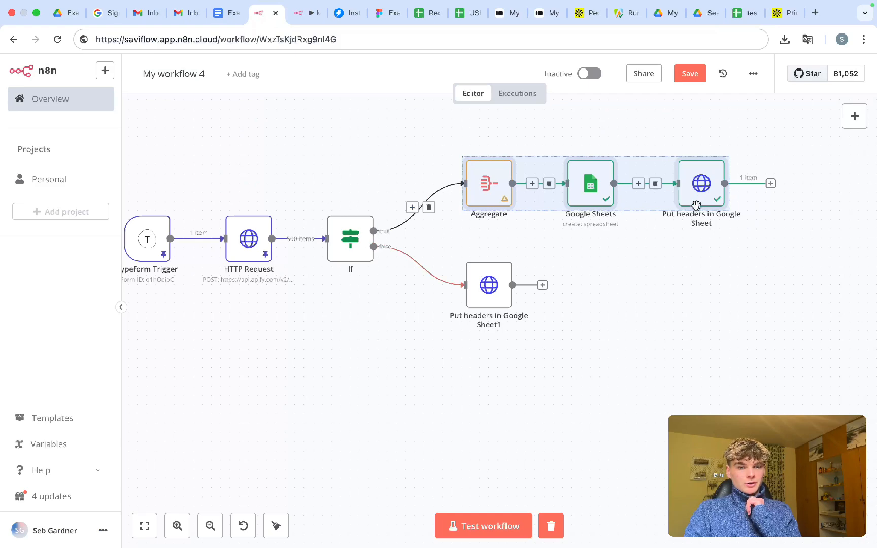
- Preview the Put headers node's JSON body and collapse the Google Sheets, Aggregate and If inputs
double_click(694, 184)
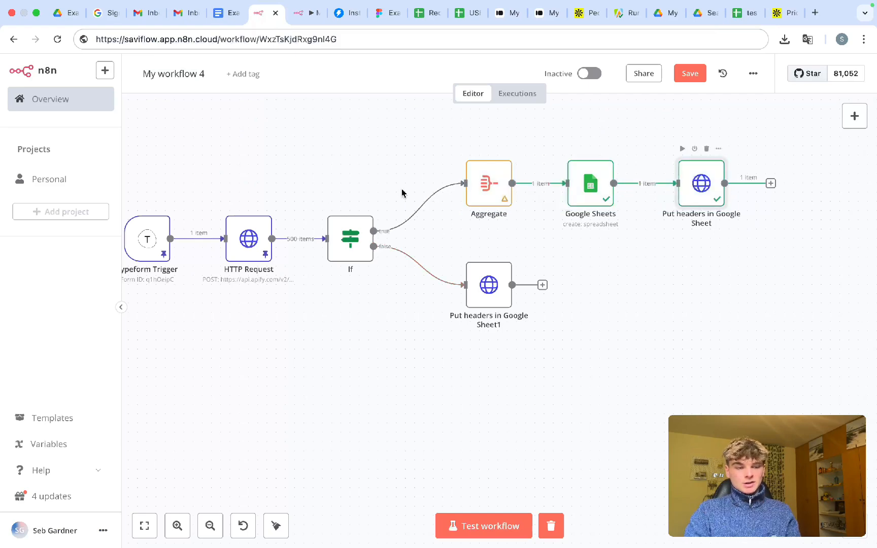
scroll(401, 284, "down", 10)
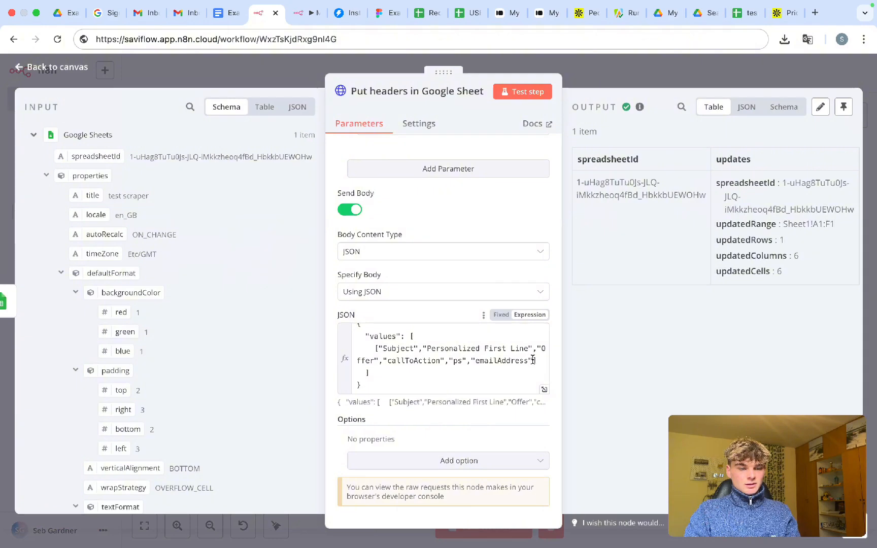
left_click(537, 360)
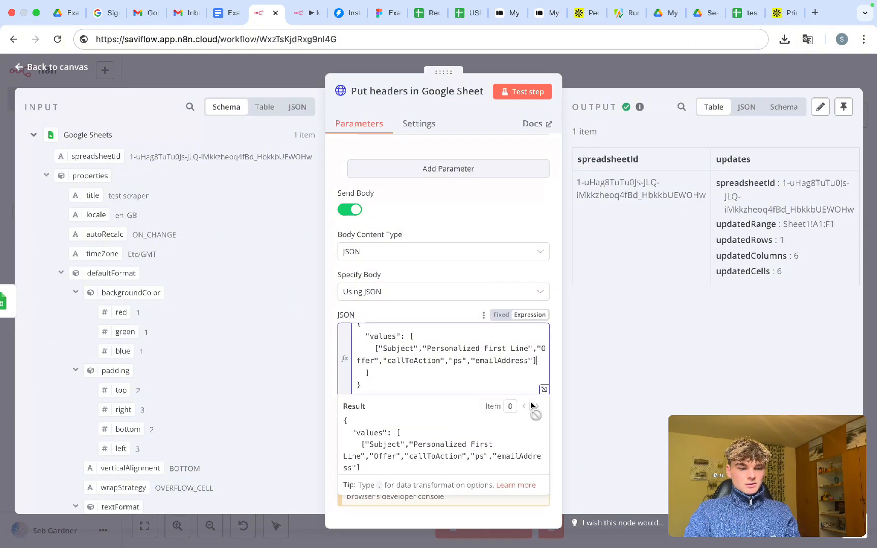
scroll(210, 230, "down", 2)
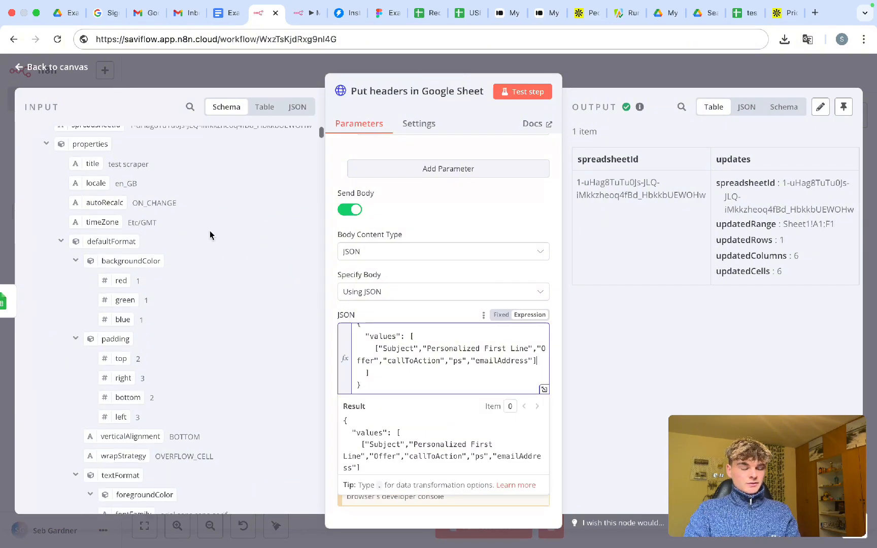
scroll(209, 234, "up", 2)
left_click(34, 135)
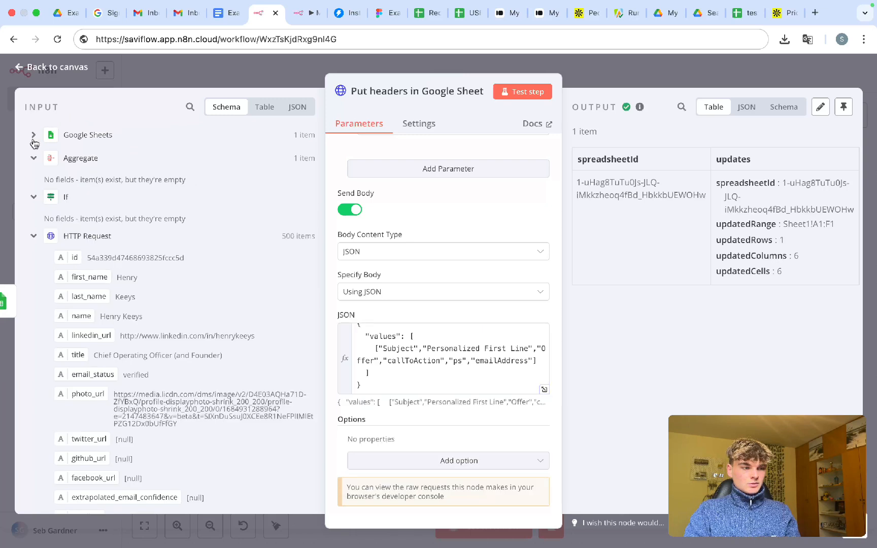
left_click(33, 158)
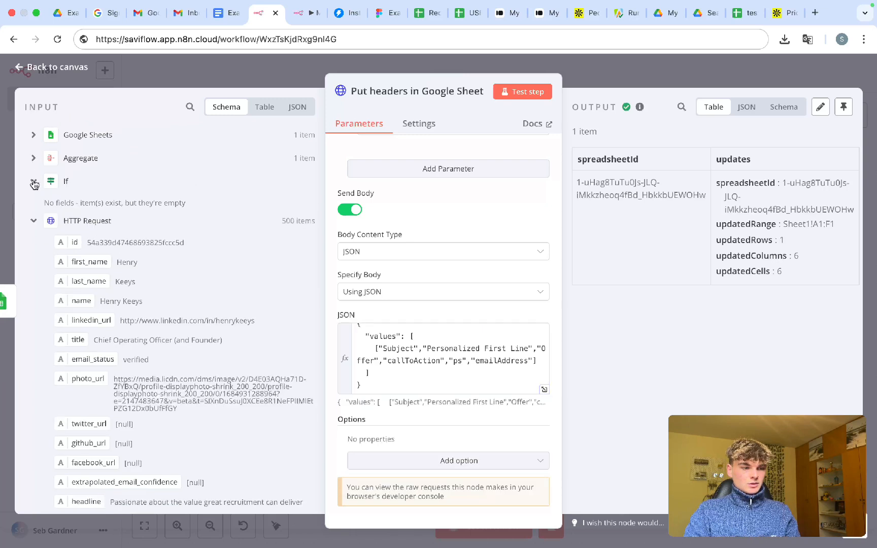
left_click(34, 181)
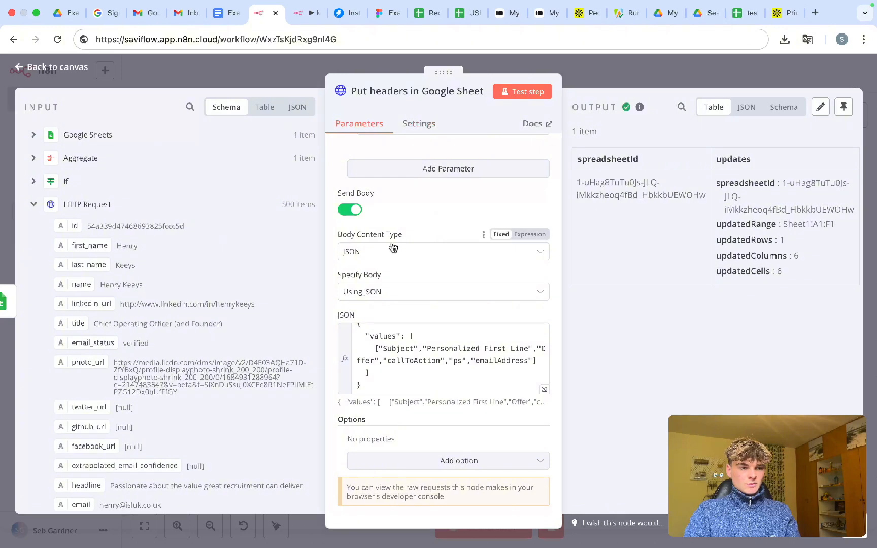
left_click(744, 13)
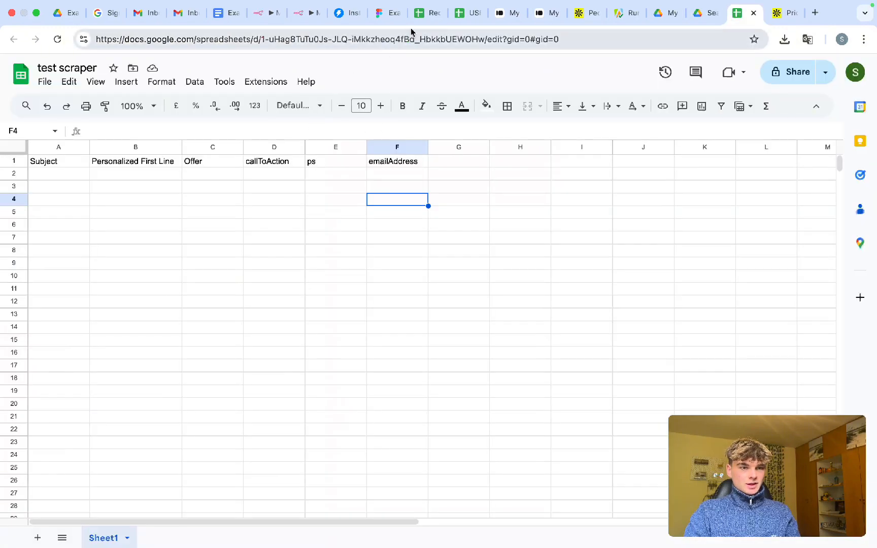
- Copy the A1:K1 header row from the USED Recruitment Leads N8N sheet
left_click(456, 15)
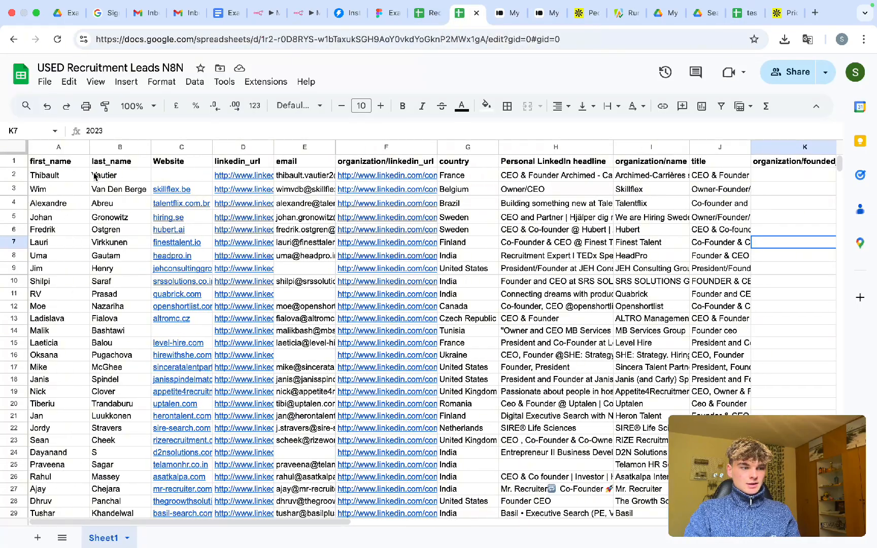
left_click_drag(56, 165, 659, 170)
key("ctrl+c")
left_click(571, 221)
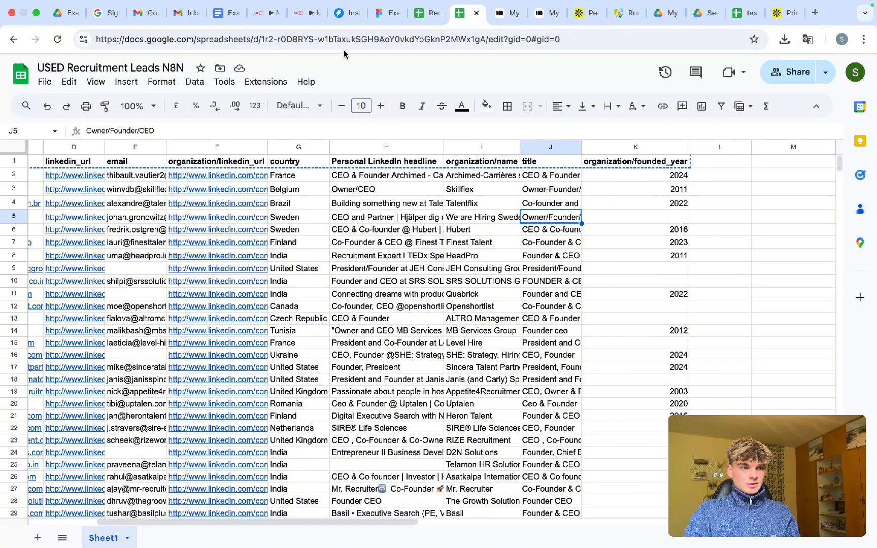
left_click(260, 19)
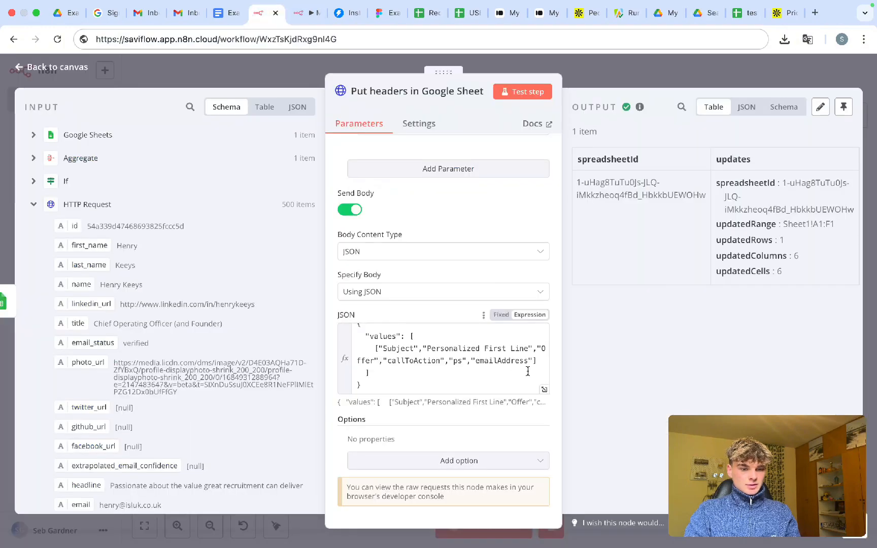
- Replace the old JSON header values with the pasted A1:K1 sheet headers
left_click_drag(529, 362, 381, 349)
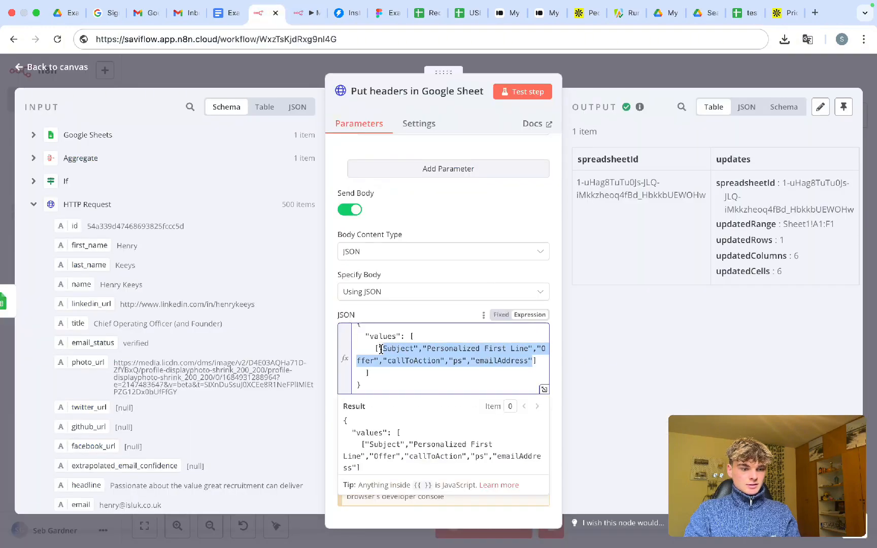
key("ctrl+v")
scroll(401, 355, "up", 5)
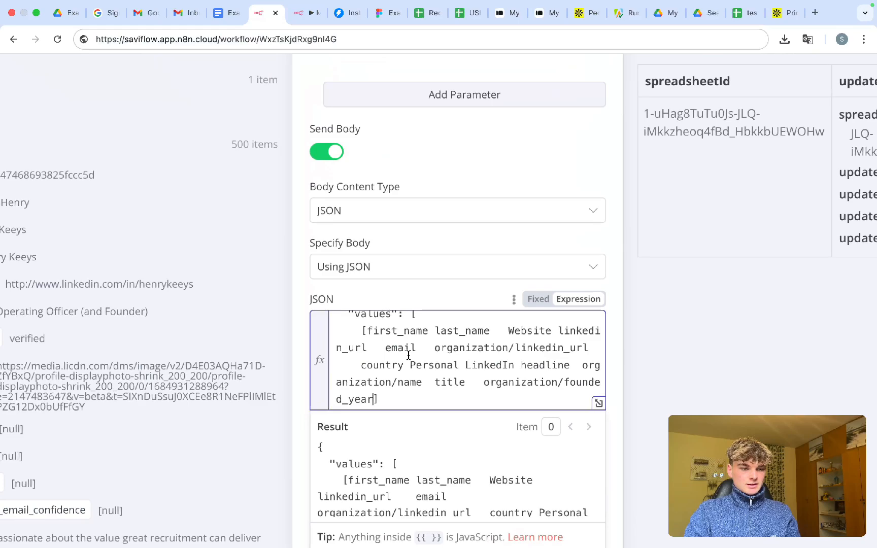
scroll(434, 258, "down", 4)
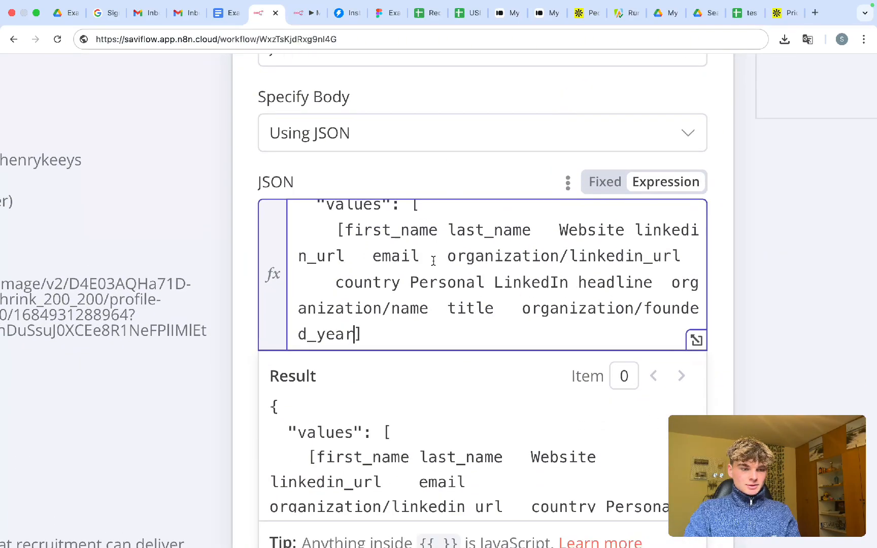
scroll(433, 260, "down", 1)
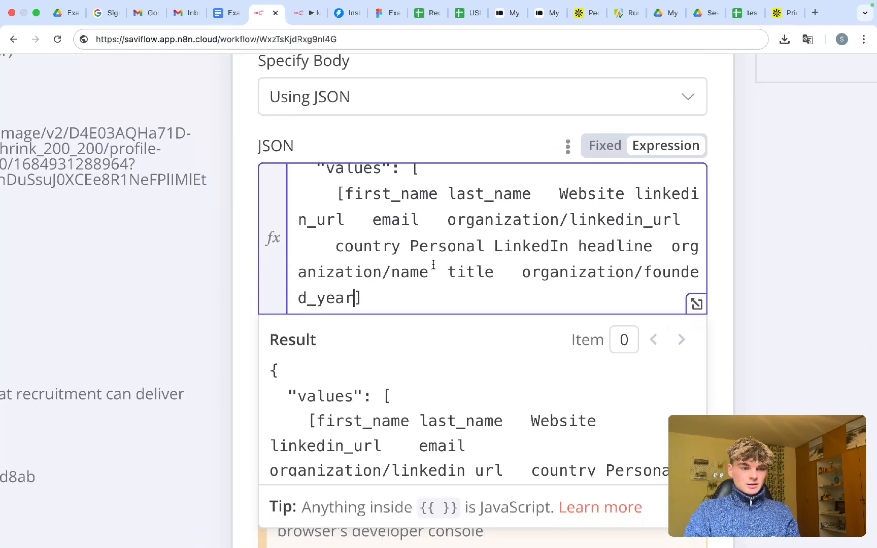
scroll(432, 274, "up", 3)
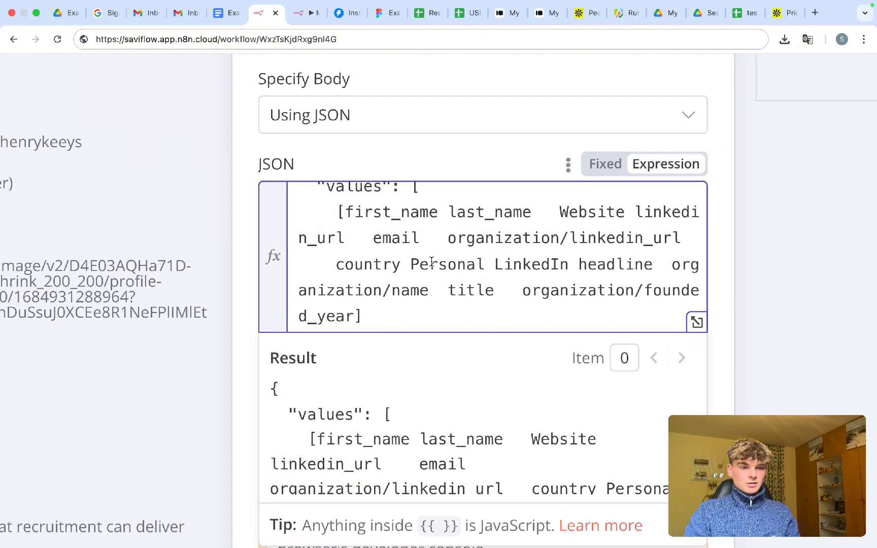
- Quote and comma-separate first_name, last_name and Website
left_click(345, 212)
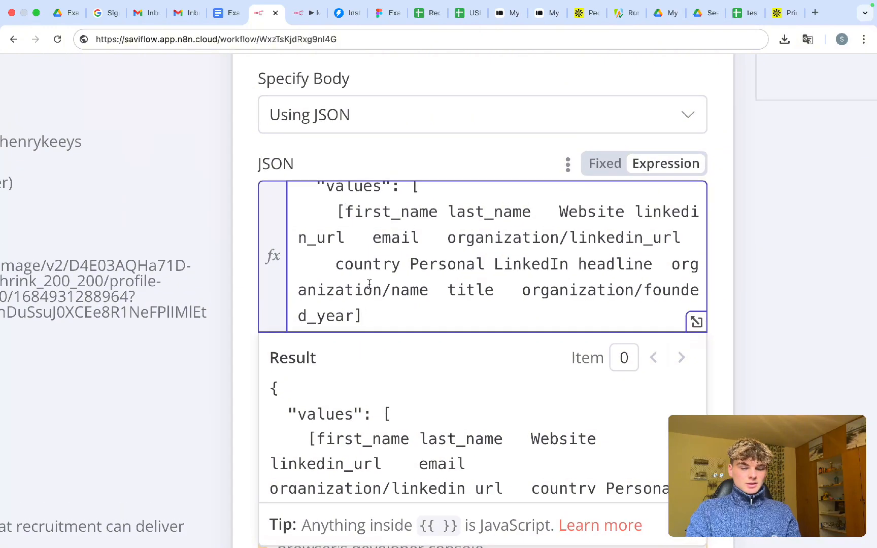
type("\"")
left_click(448, 211)
type("\"  ")
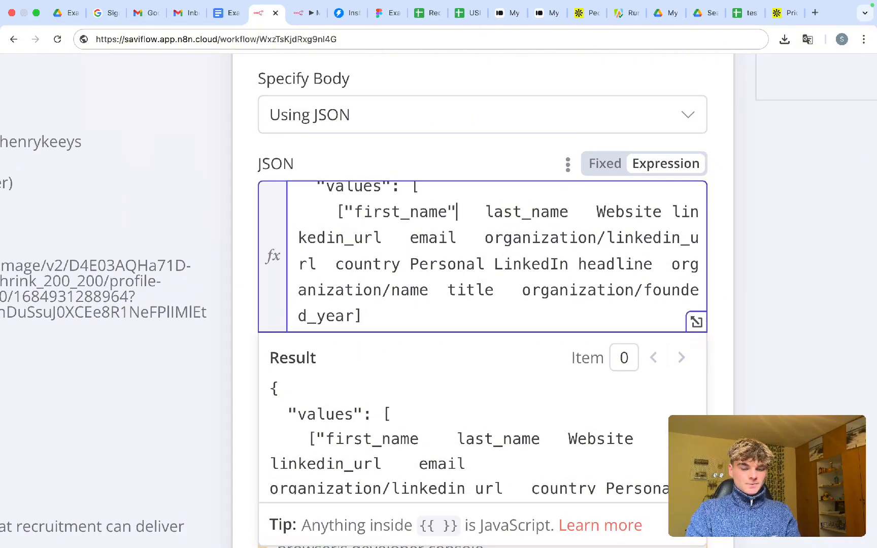
type(",")
key("BackSpace")
type("\"")
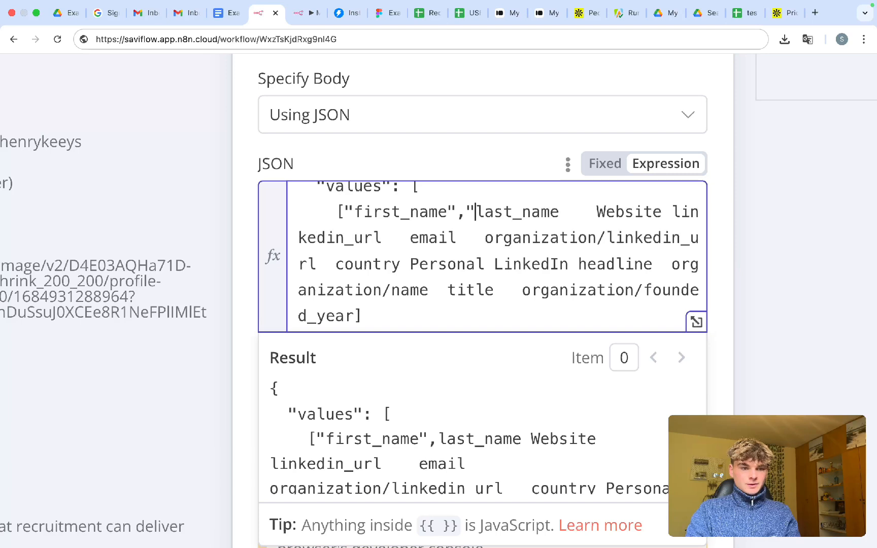
left_click(596, 212)
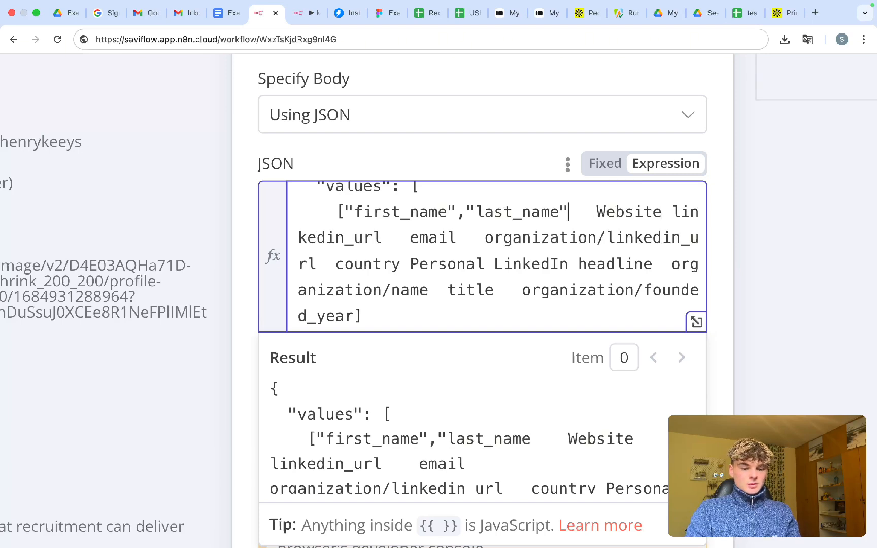
type(",")
key("Right")
key("BackSpace")
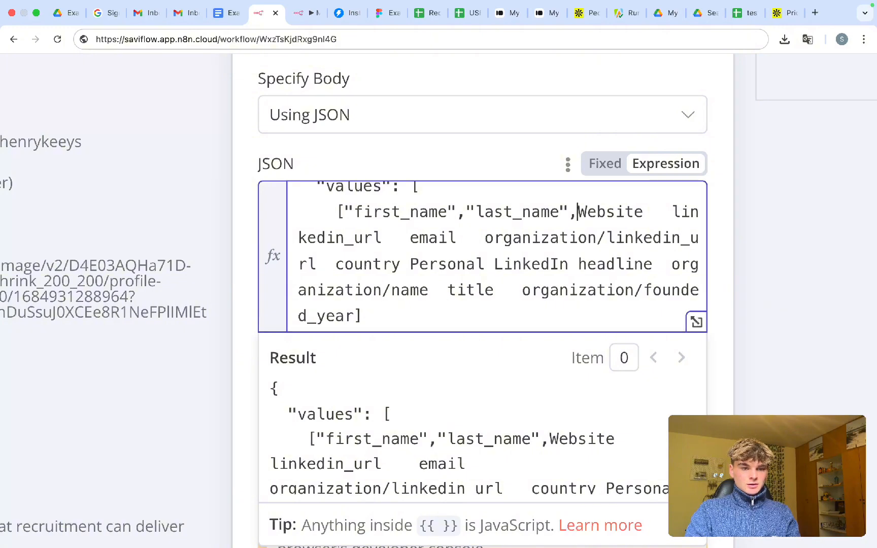
type("\"")
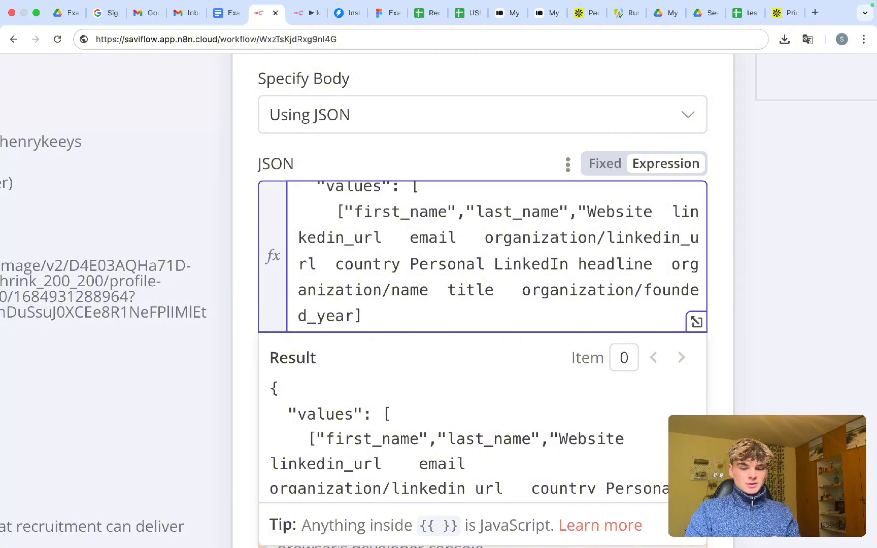
type(",")
- Quote and comma-separate linkedin_url, email and organization/linkedin_url
key("Right")
key("BackSpace")
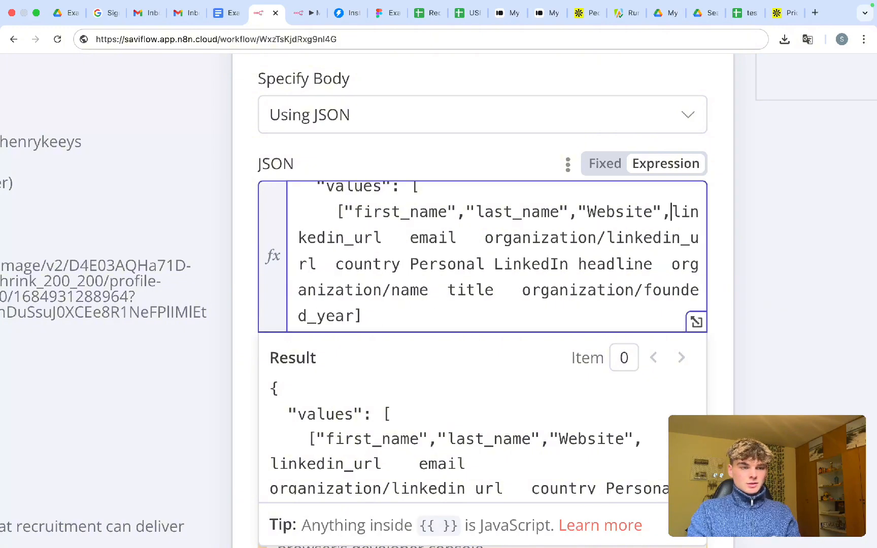
type("\"")
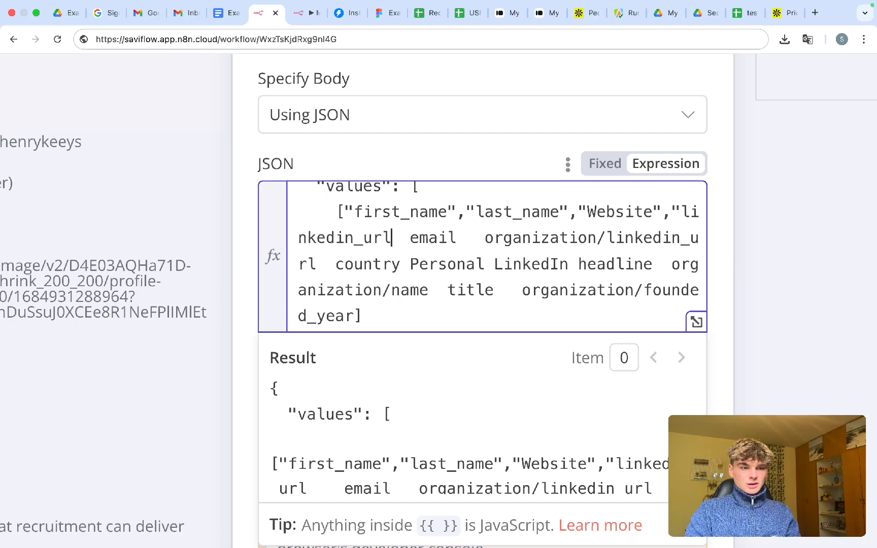
type("\",")
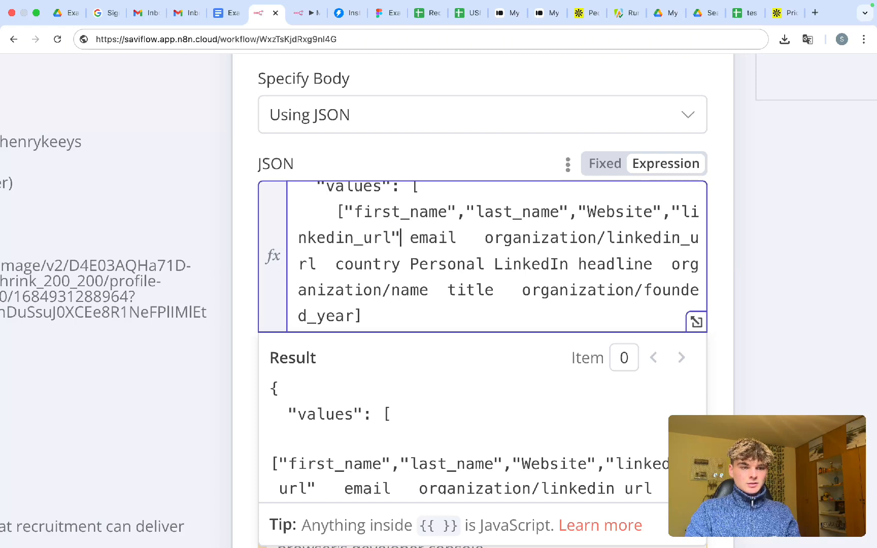
key("Right")
key("BackSpace")
type("\"")
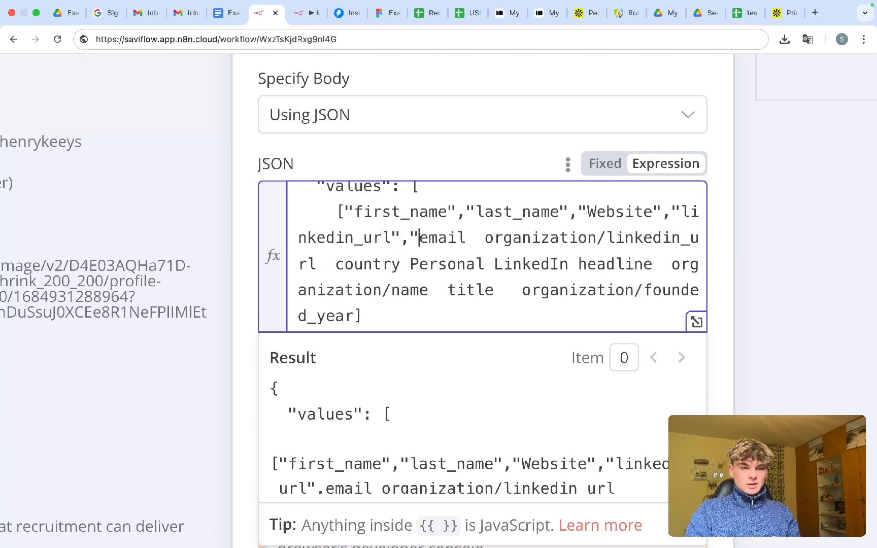
key("Right")
key("shift+Right")
key("Left")
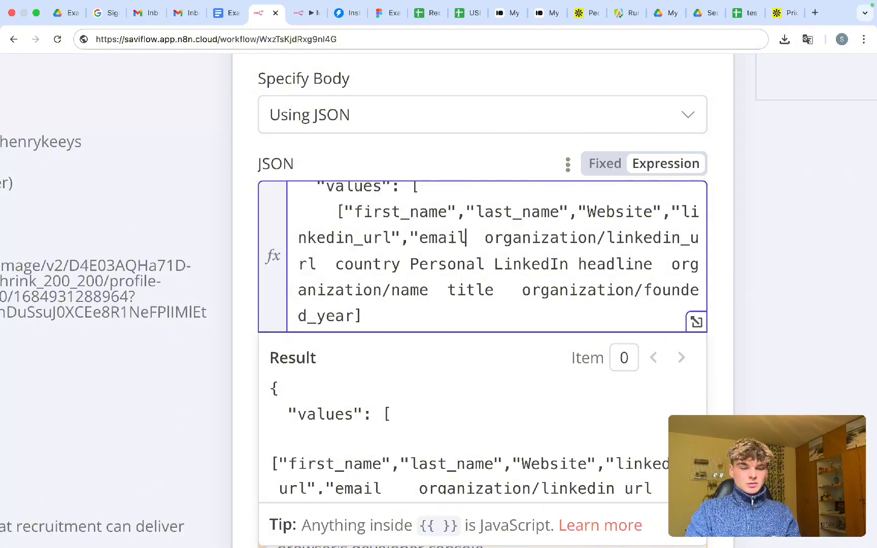
type("\",")
key("Right")
key("BackSpace")
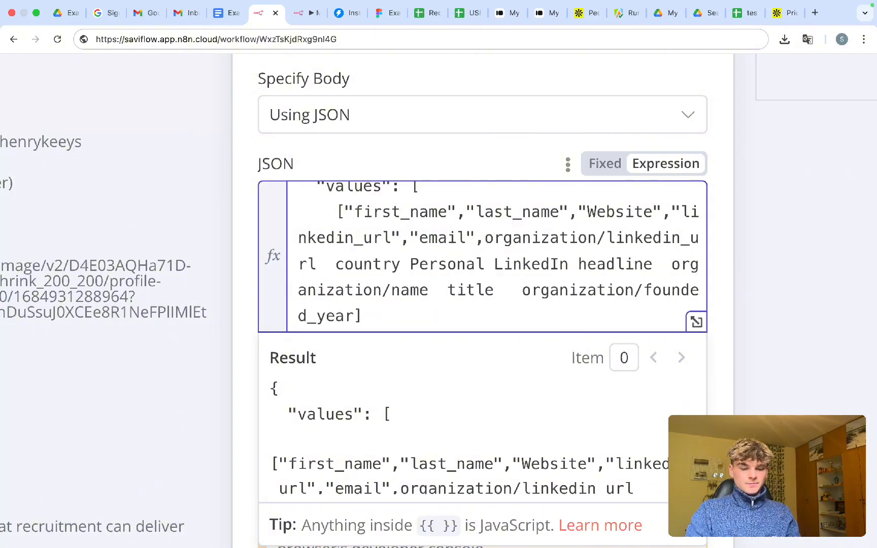
type("\"")
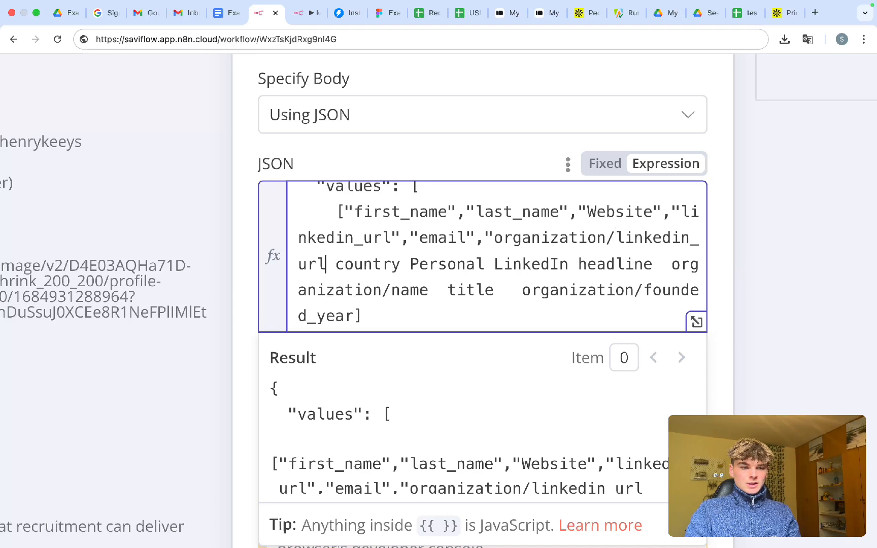
type("\",")
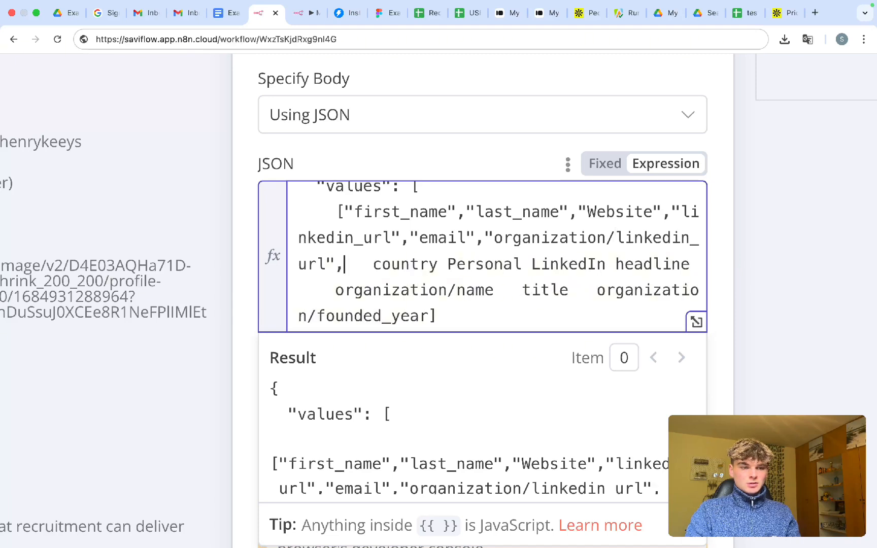
- Quote country and Personal LinkedIn headline, checking column H's exact header in the sheet
key("BackSpace")
type("\"")
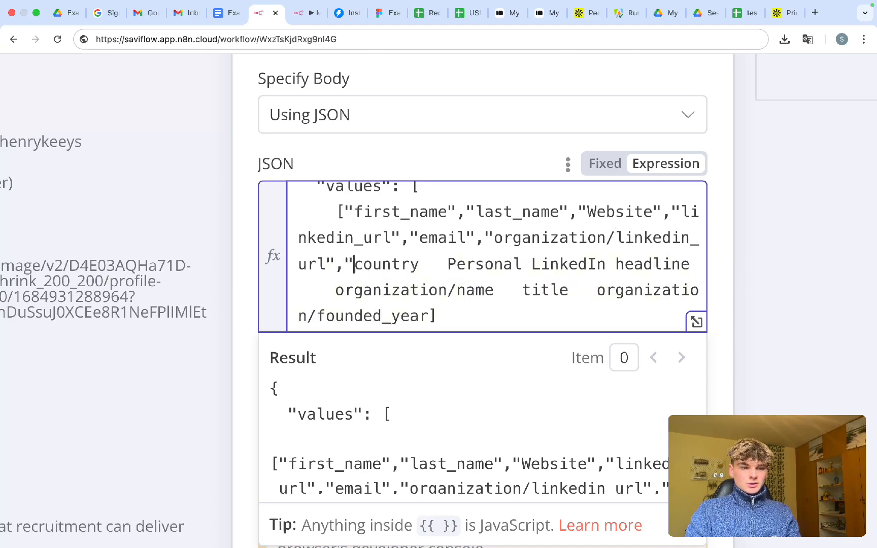
type("\",")
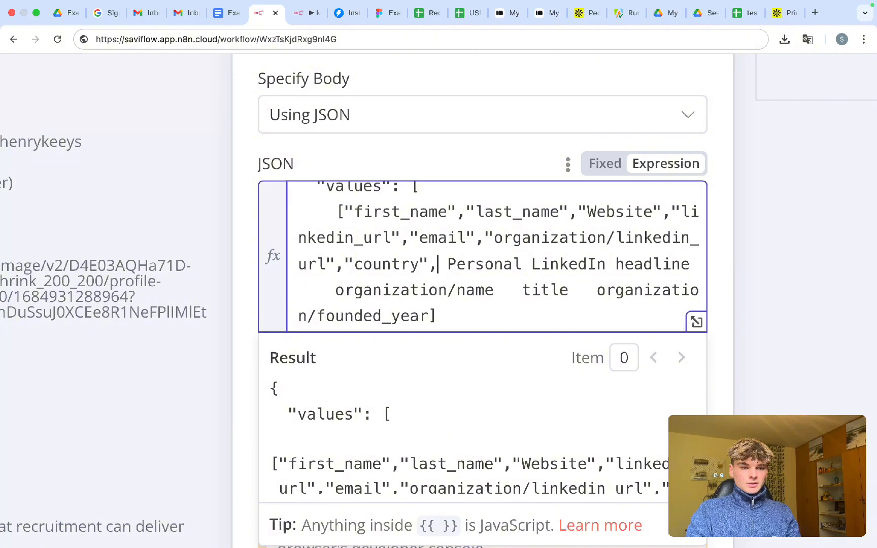
key("BackSpace")
type("\"")
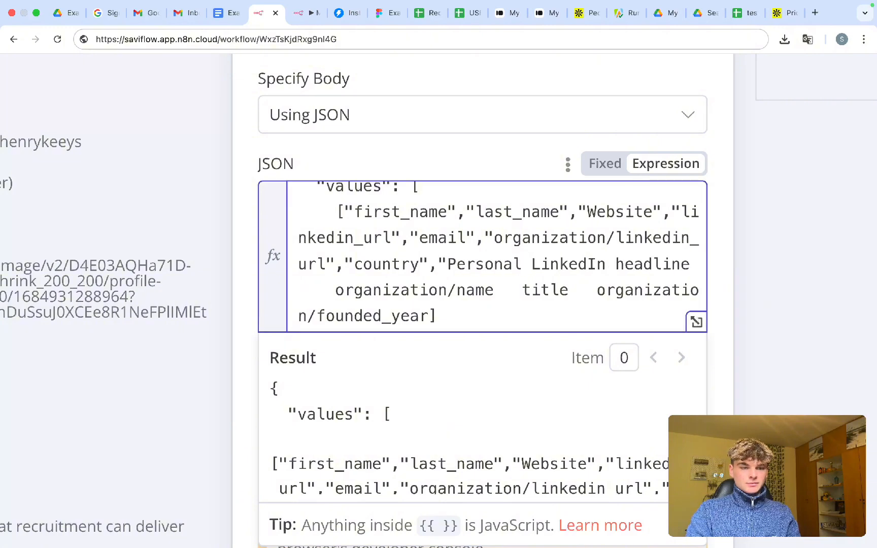
left_click(607, 264)
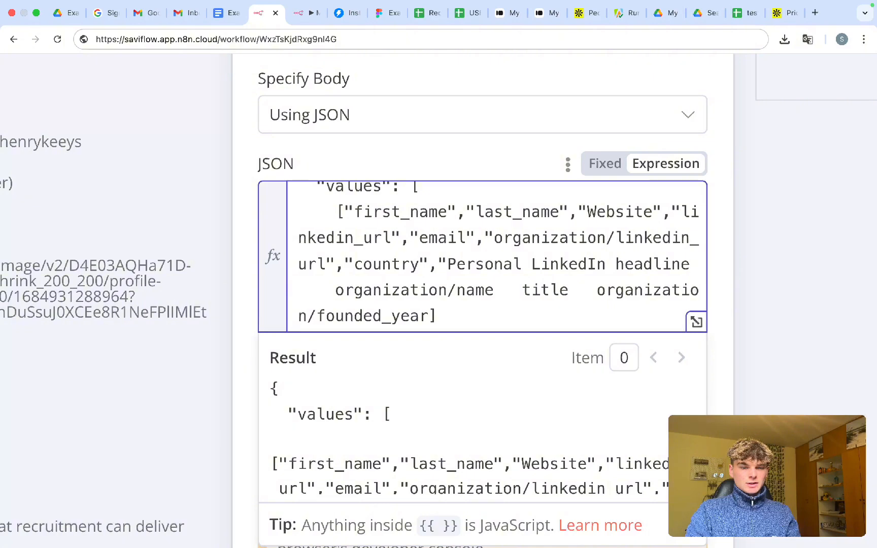
left_click(462, 13)
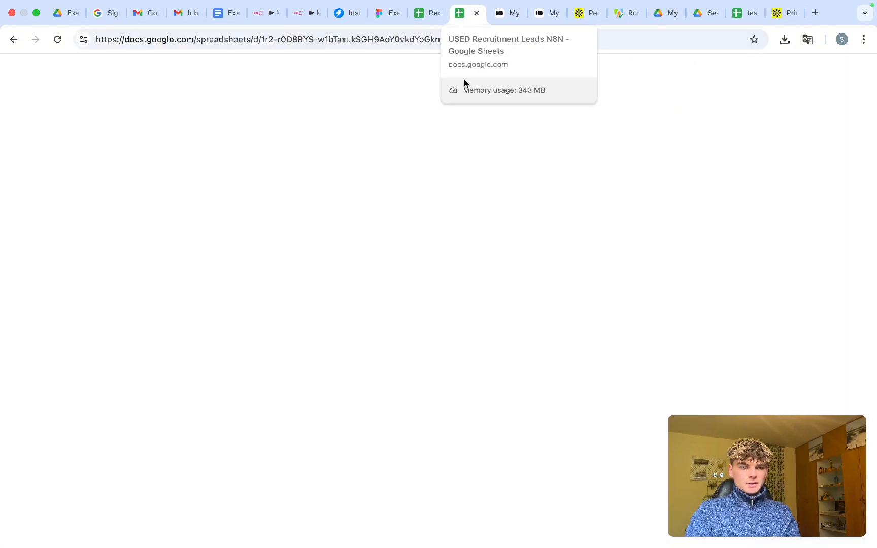
left_click(387, 163)
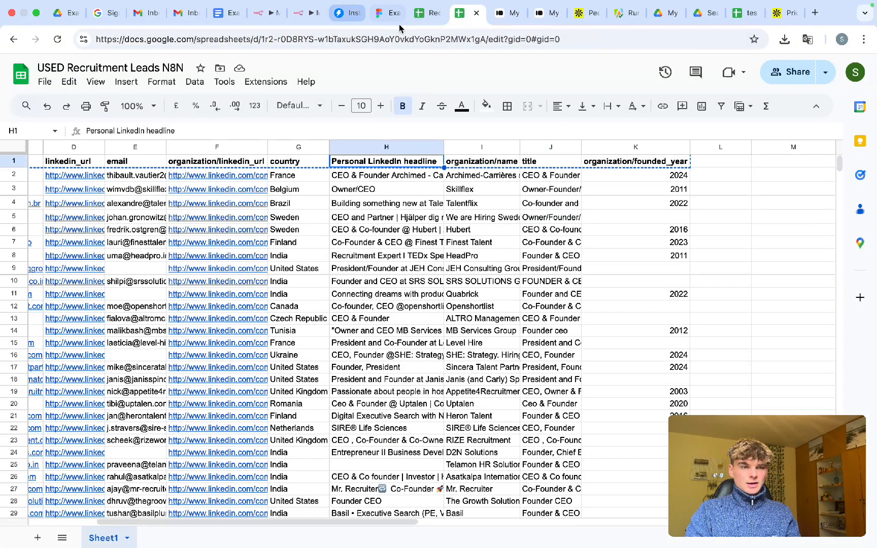
left_click(299, 14)
- Quote and comma-separate organization/name, title and organization/founded_year in the header array
type("\",")
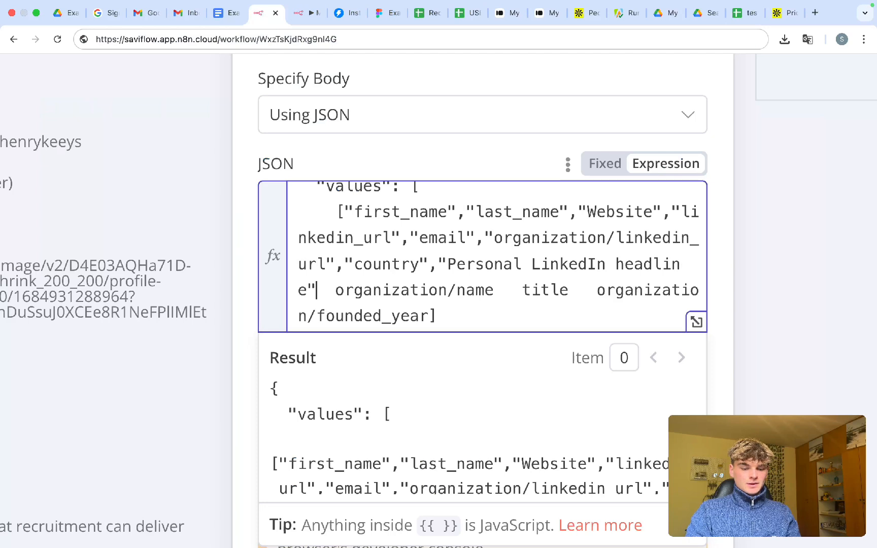
key("Right")
key("BackSpace")
type("\"")
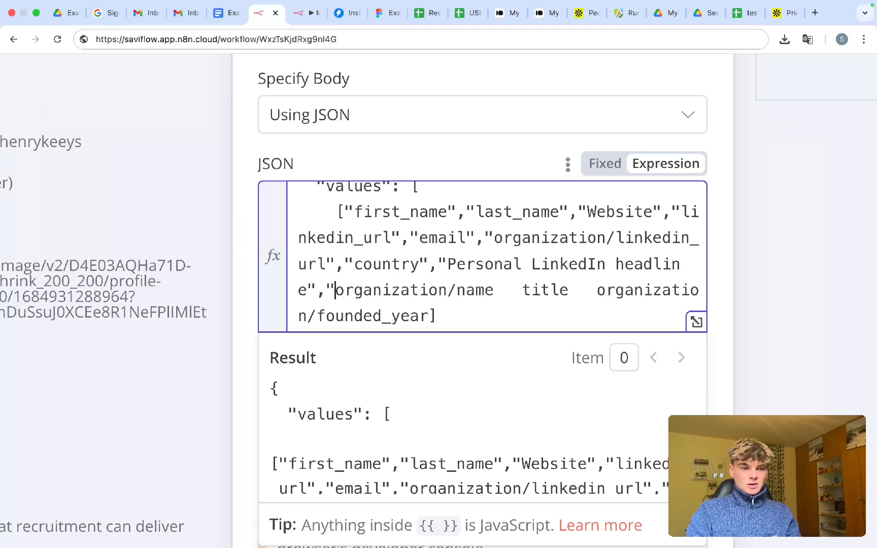
type("\"")
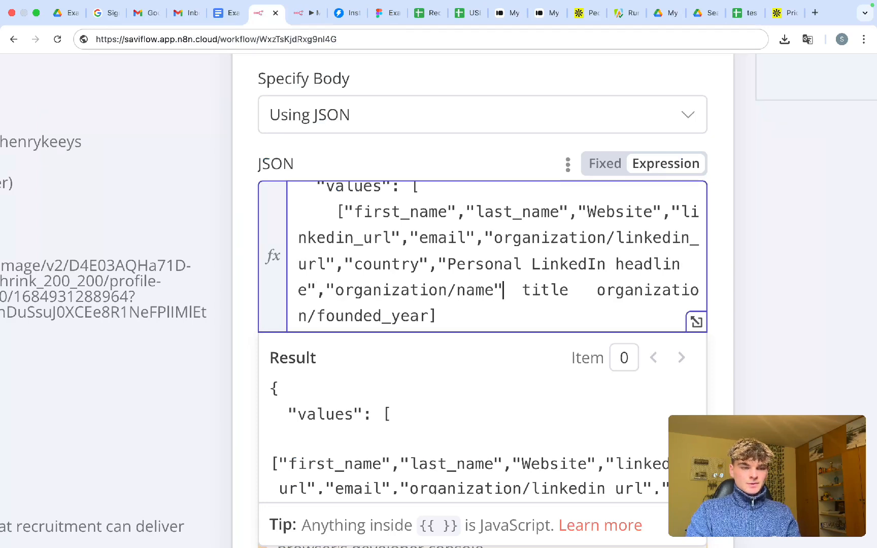
type(",")
key("shift+Right")
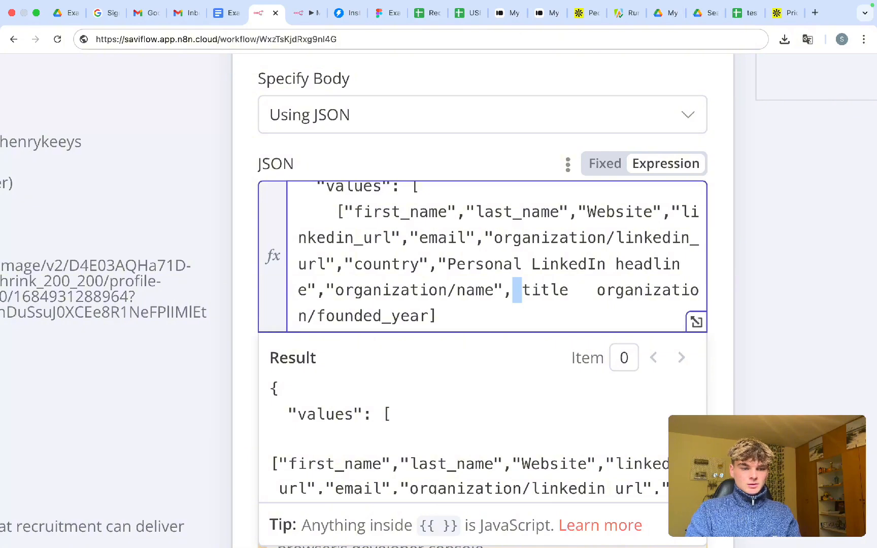
key("BackSpace")
type("\"")
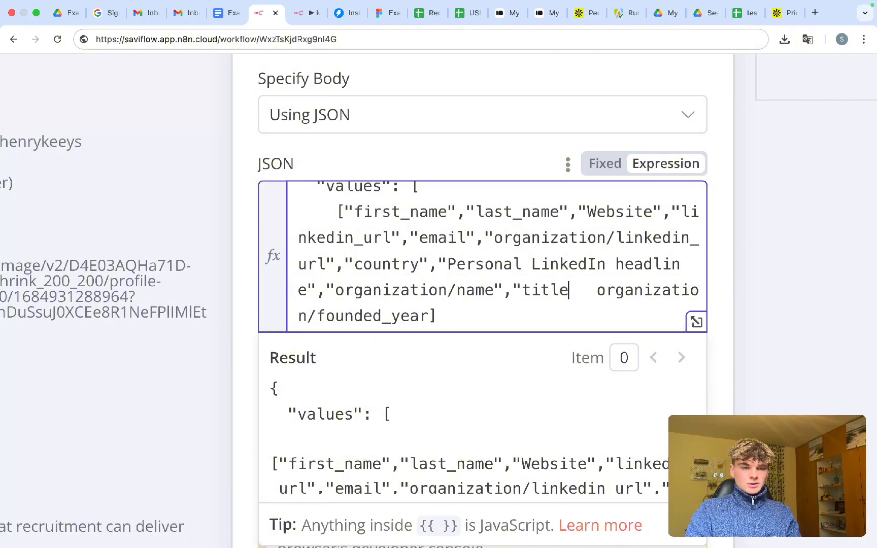
type("\",")
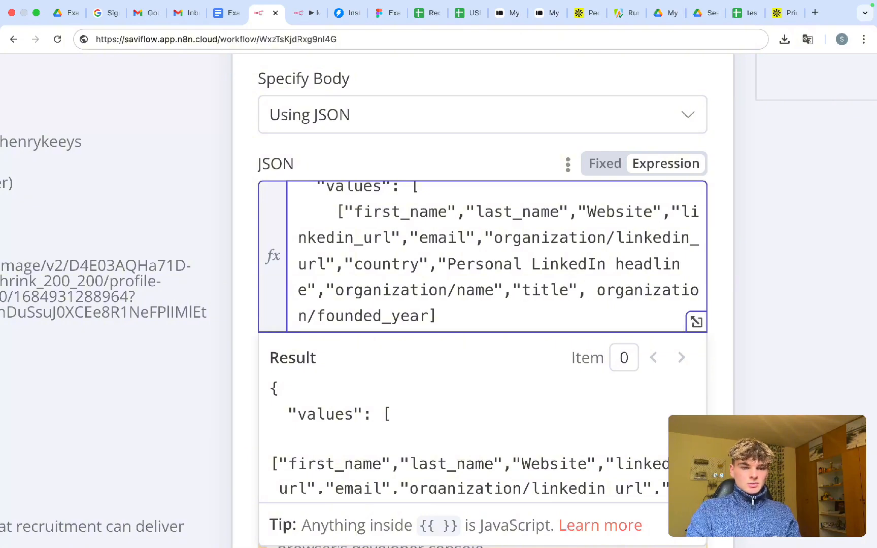
key("Delete")
type("\"")
key("alt+Right")
key("alt+Right")
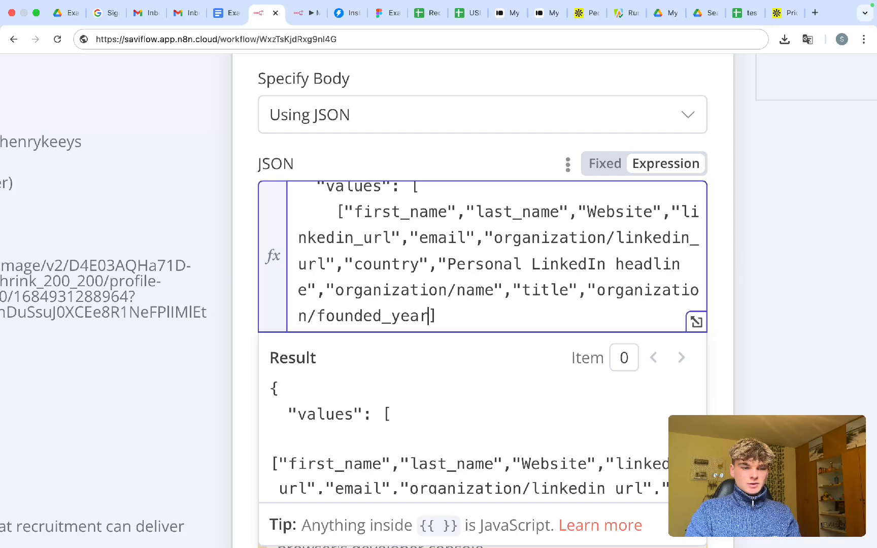
type("\"")
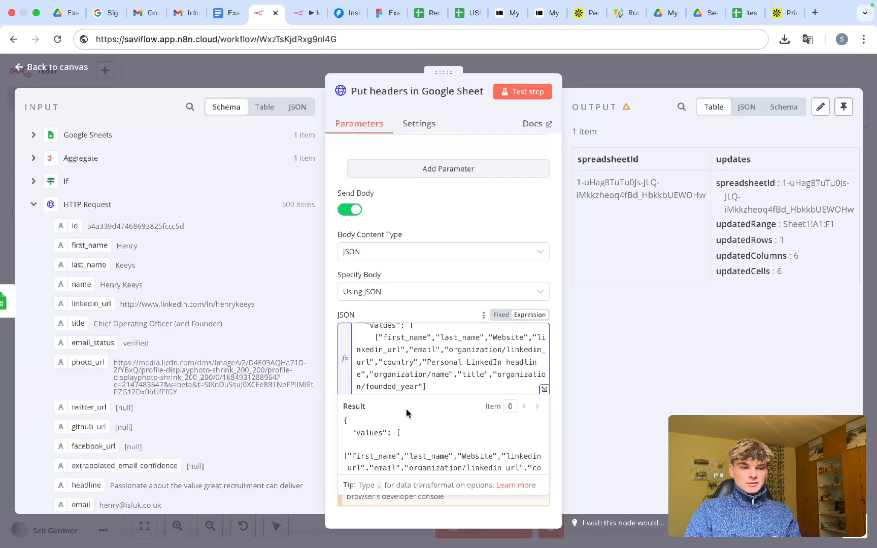
- Insert quoted first_name and last_name expressions into the data row
scroll(414, 377, "down", 1)
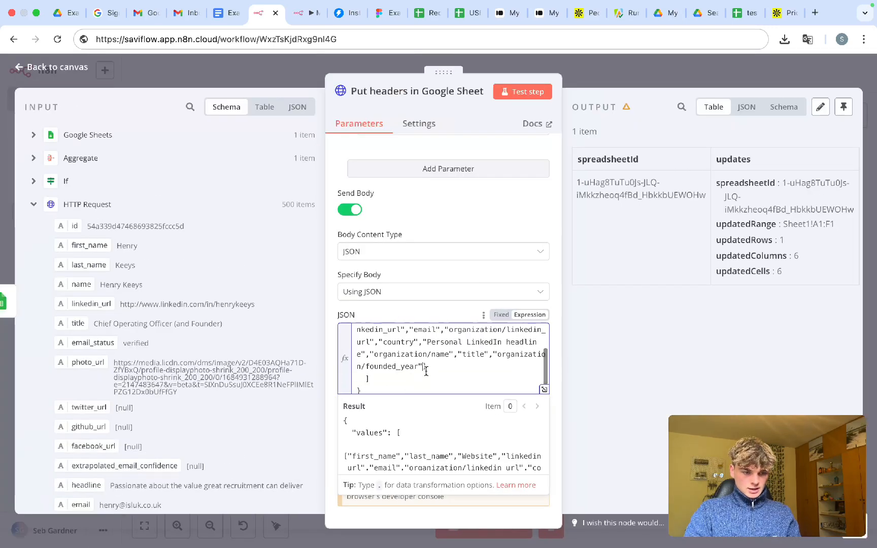
scroll(428, 371, "down", 1)
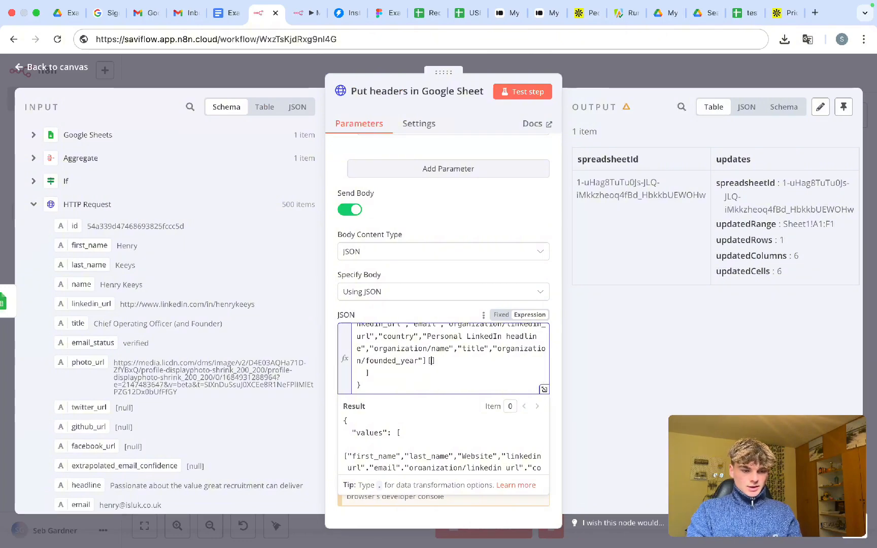
scroll(430, 371, "up", 3)
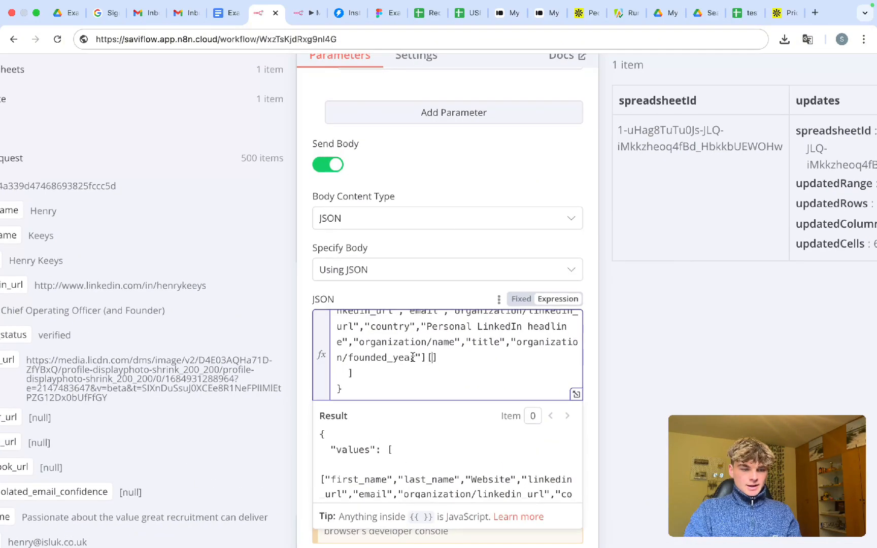
scroll(412, 358, "up", 3)
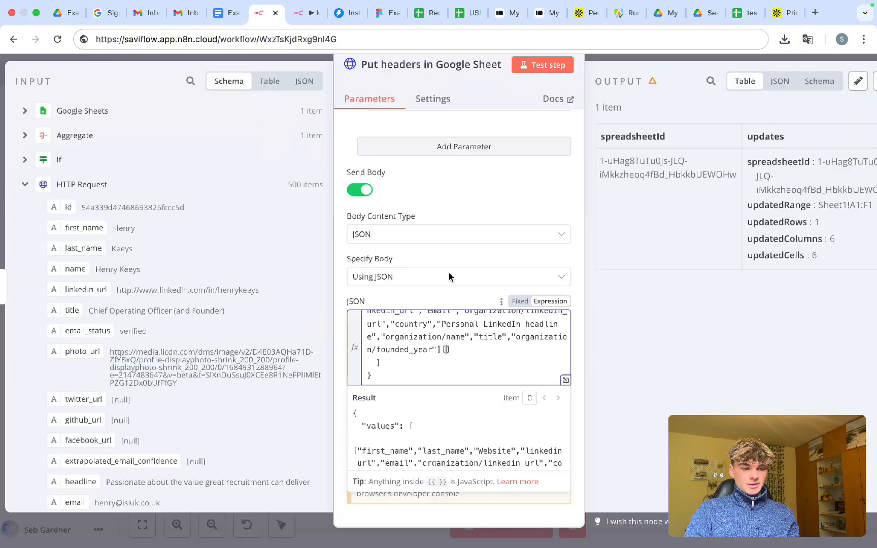
scroll(430, 342, "up", 2)
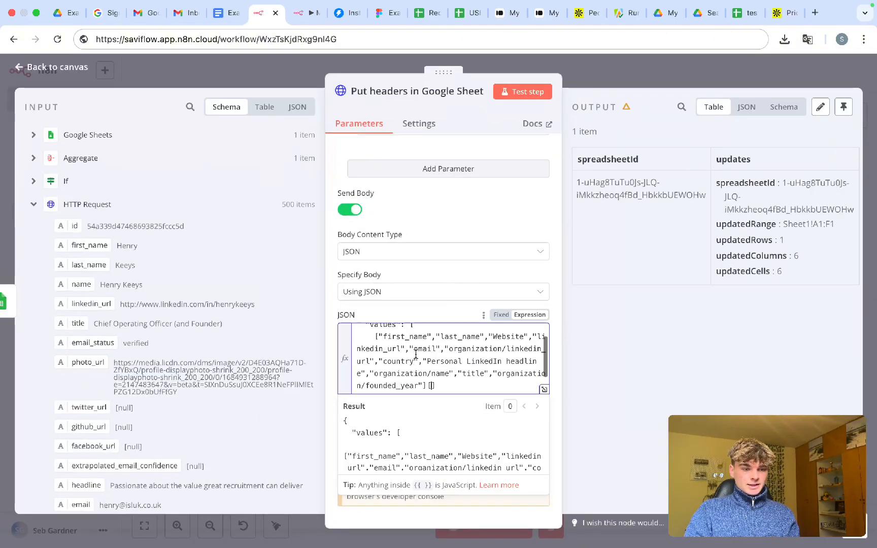
scroll(416, 354, "down", 1)
scroll(186, 271, "down", 1)
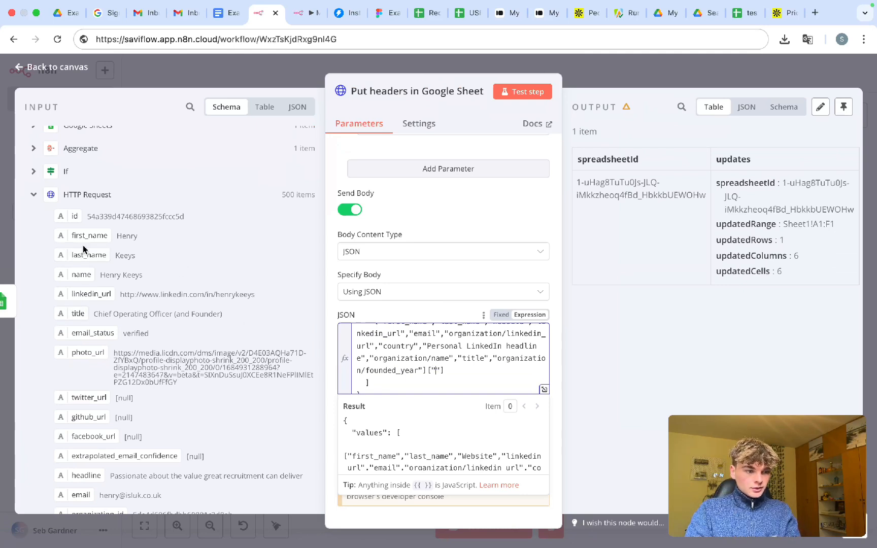
left_click_drag(80, 236, 434, 374)
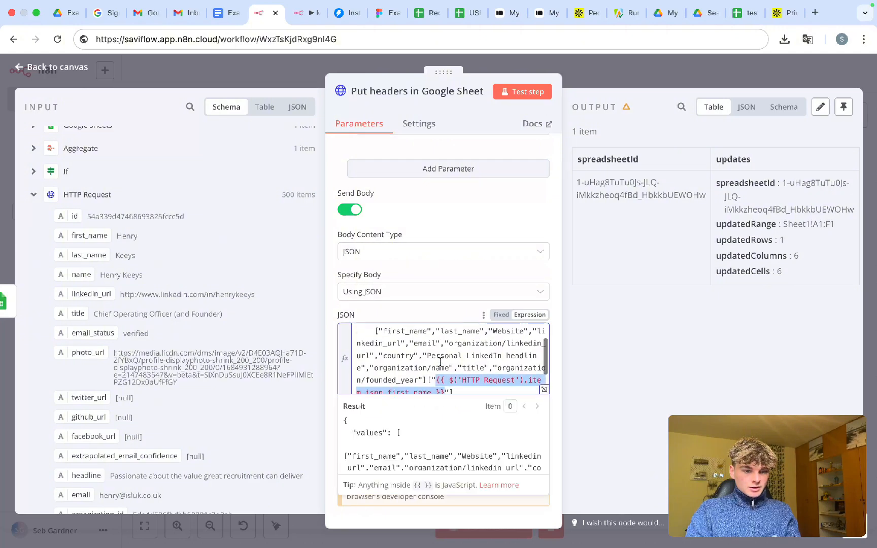
scroll(440, 361, "down", 2)
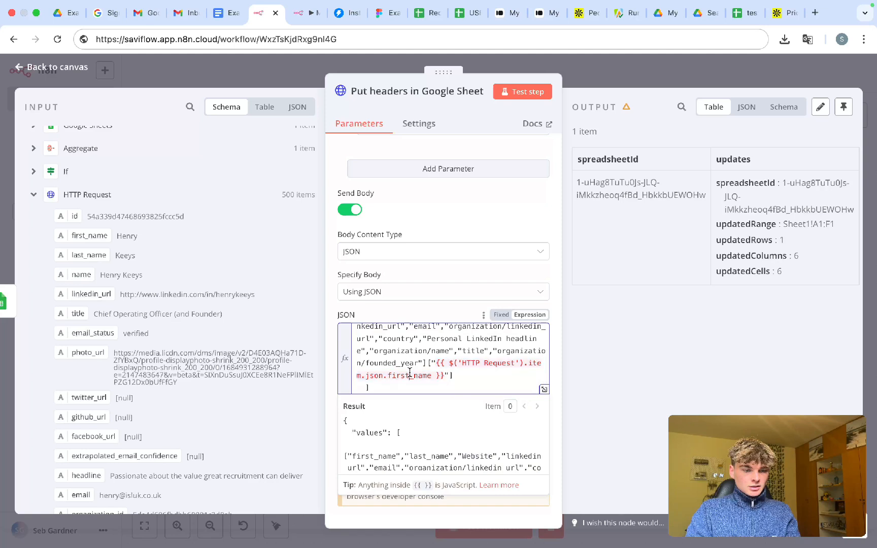
scroll(409, 365, "up", 2)
scroll(410, 373, "down", 2)
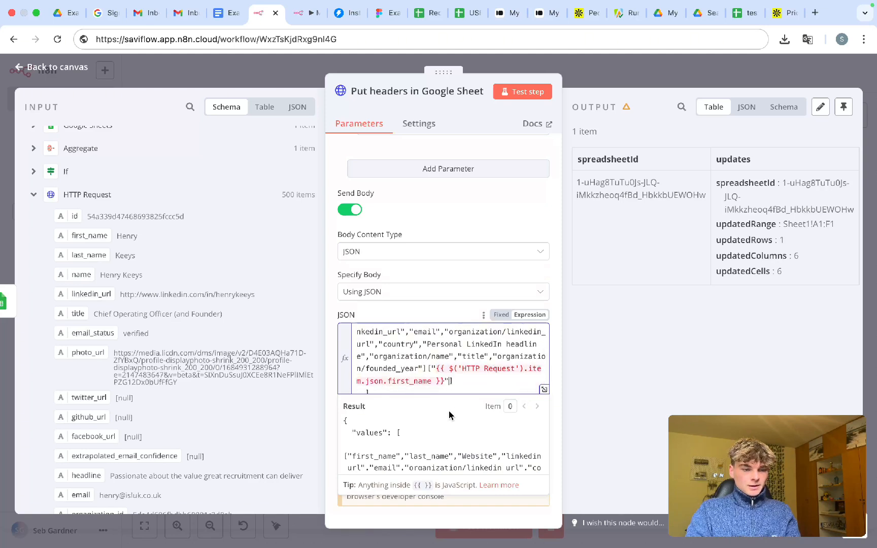
type("\"")
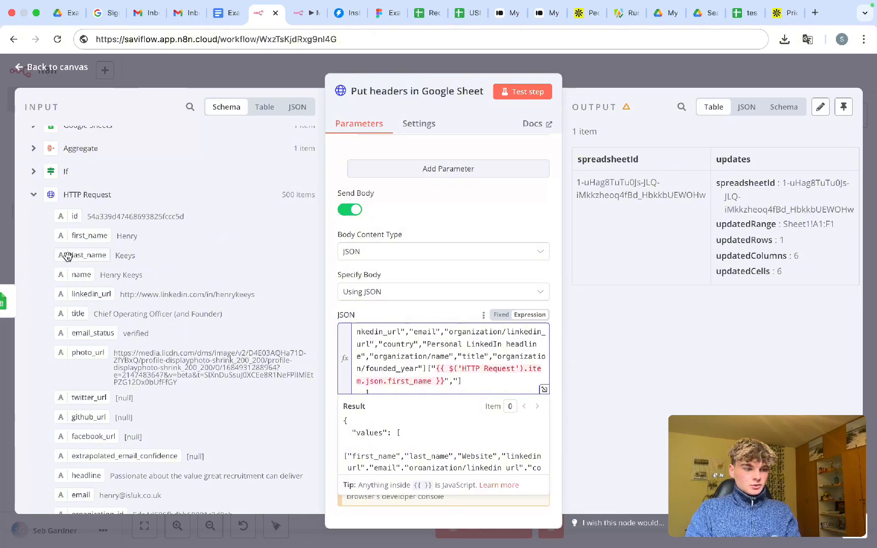
left_click_drag(67, 257, 459, 381)
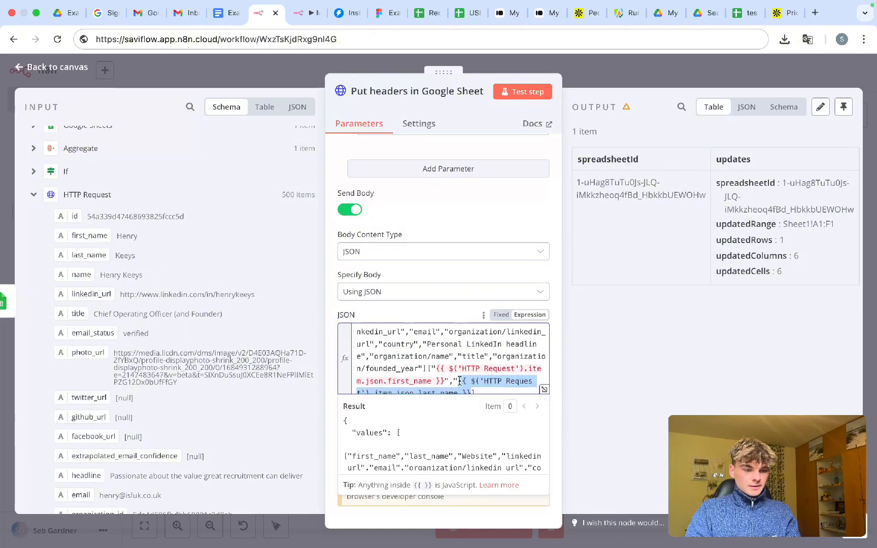
scroll(465, 376, "down", 1)
left_click(471, 374)
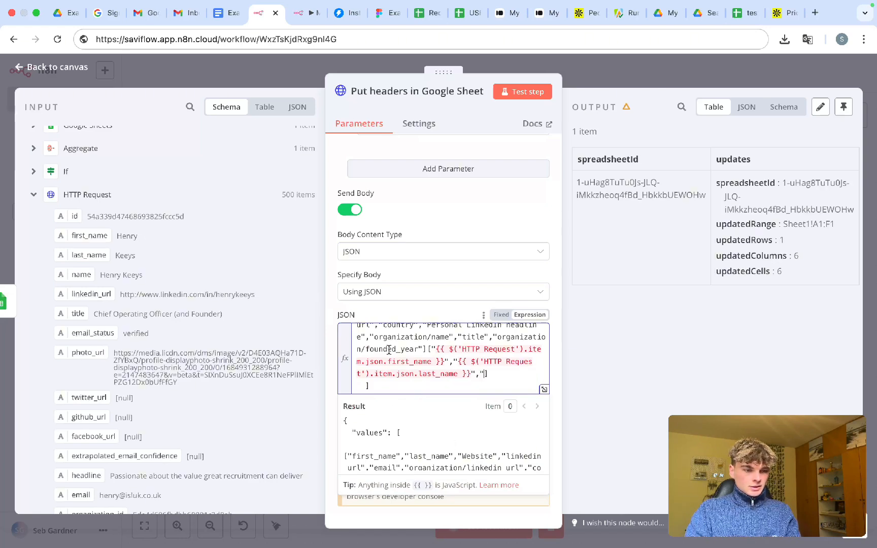
- Collapse the employment_history list and add the organization website_url expression with a trailing comma
scroll(389, 350, "up", 3)
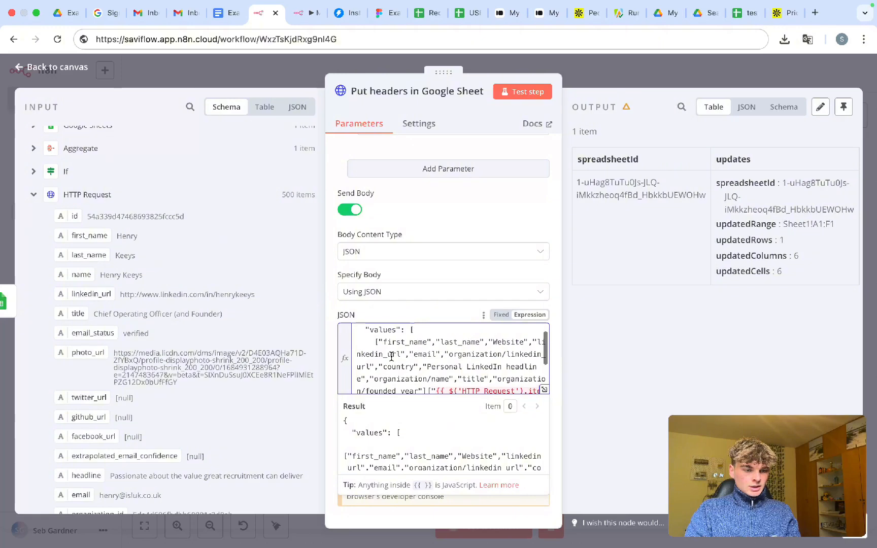
scroll(391, 357, "down", 4)
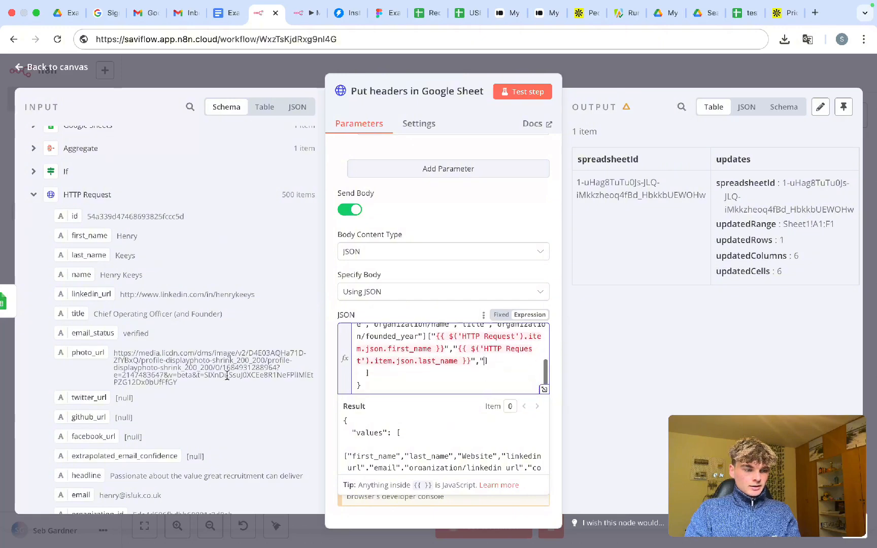
scroll(183, 384, "down", 5)
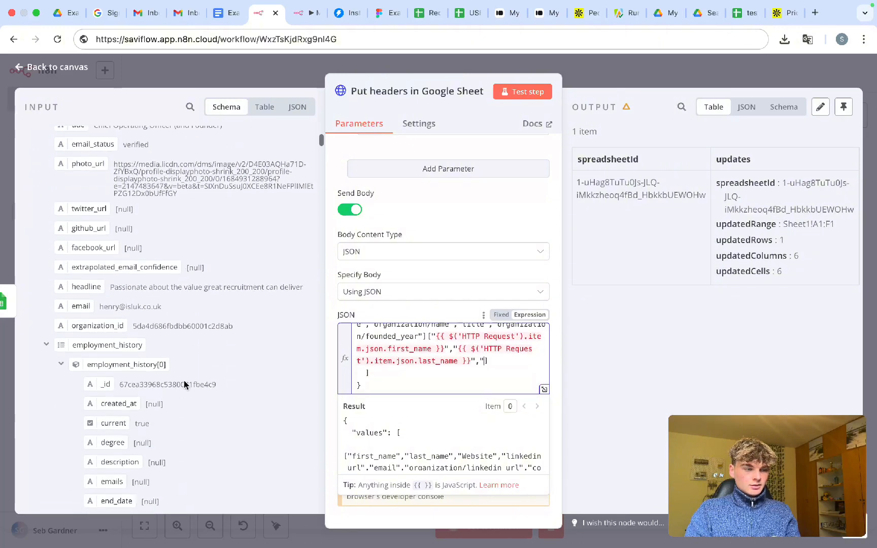
scroll(184, 384, "down", 2)
scroll(103, 307, "down", 1)
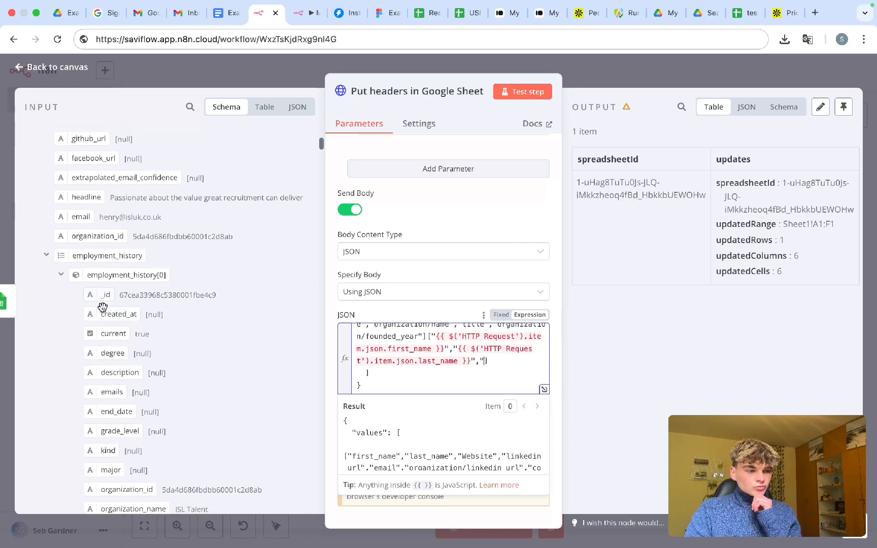
scroll(103, 307, "down", 5)
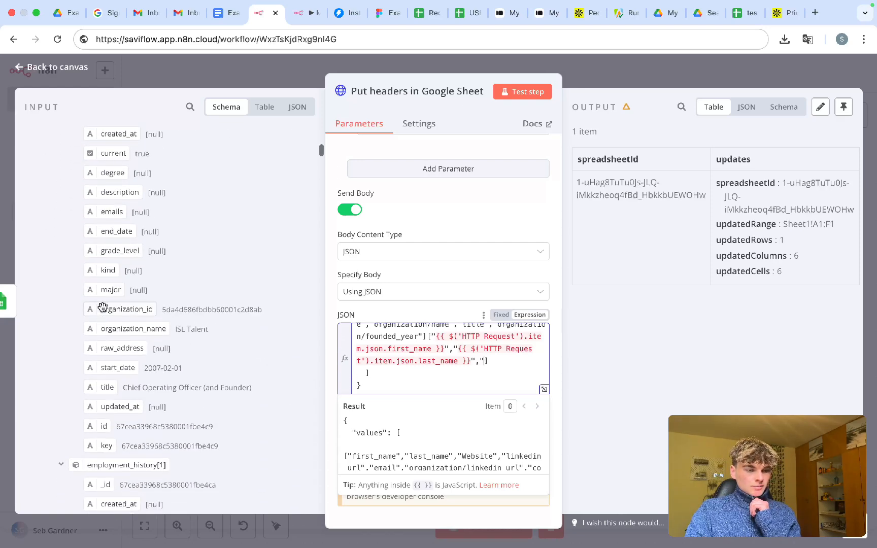
scroll(102, 307, "down", 7)
scroll(102, 307, "down", 2)
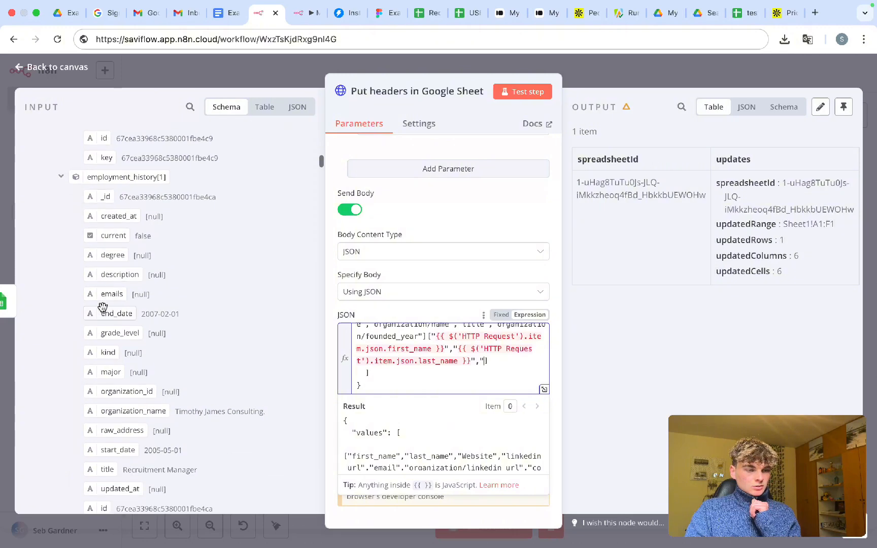
left_click(61, 177)
left_click(61, 195)
left_click(61, 216)
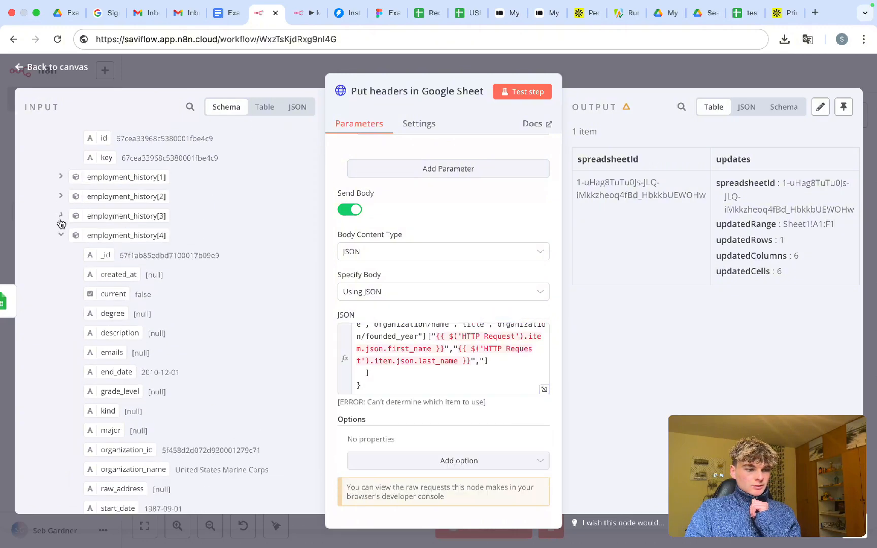
scroll(61, 225, "up", 10)
scroll(58, 244, "up", 5)
scroll(52, 276, "down", 3)
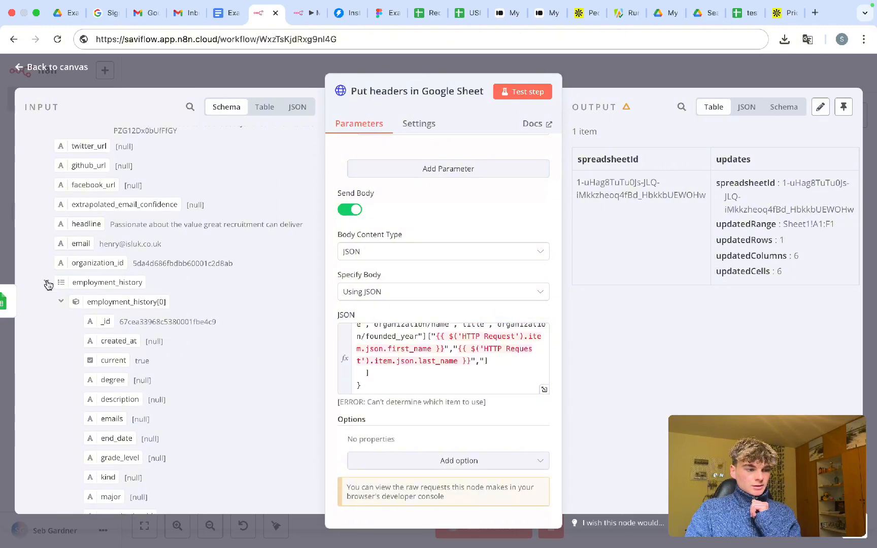
left_click(47, 283)
scroll(47, 278, "down", 4)
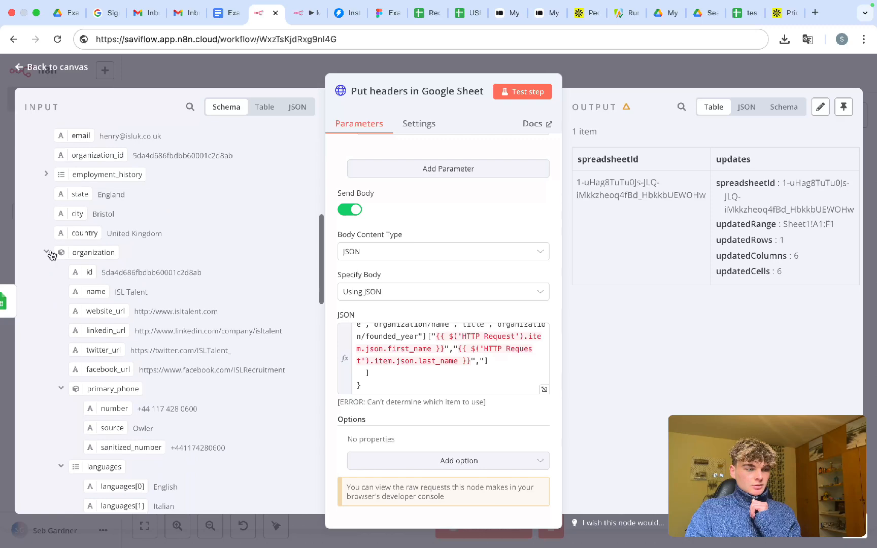
scroll(68, 336, "down", 2)
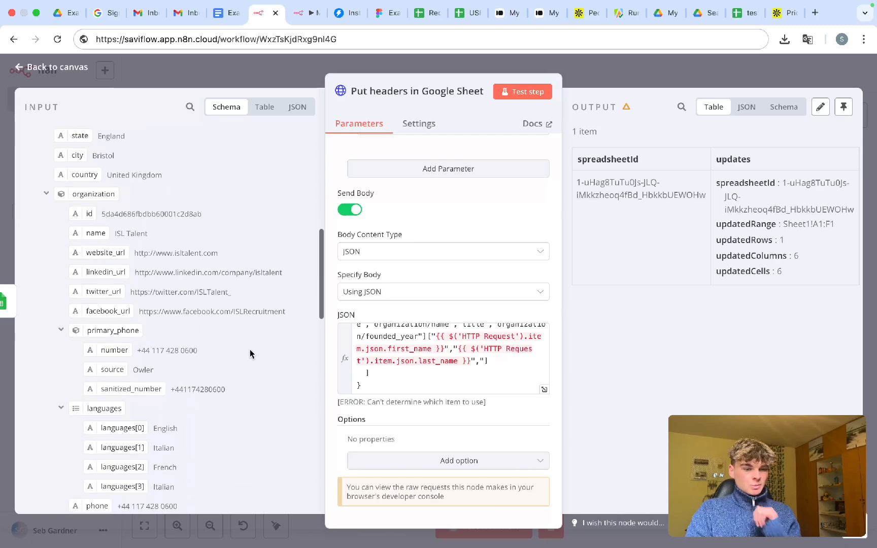
left_click_drag(92, 253, 487, 365)
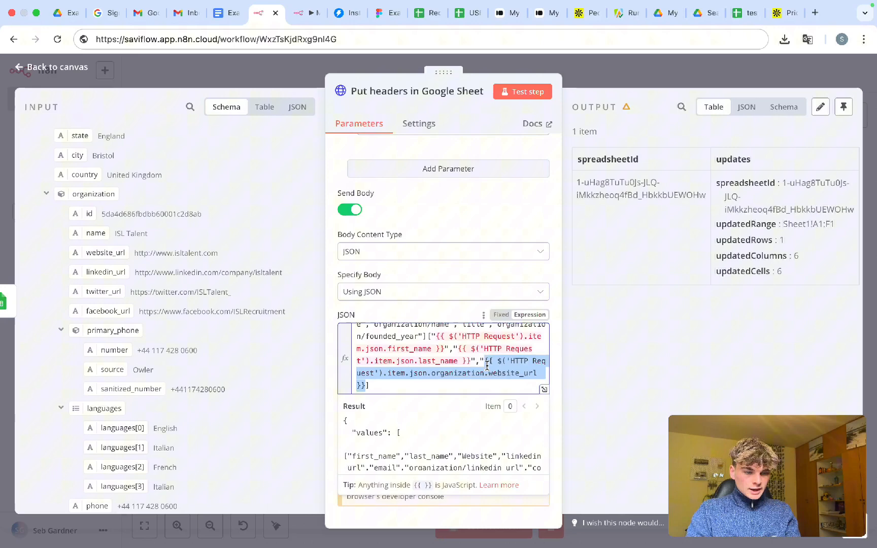
left_click(367, 387)
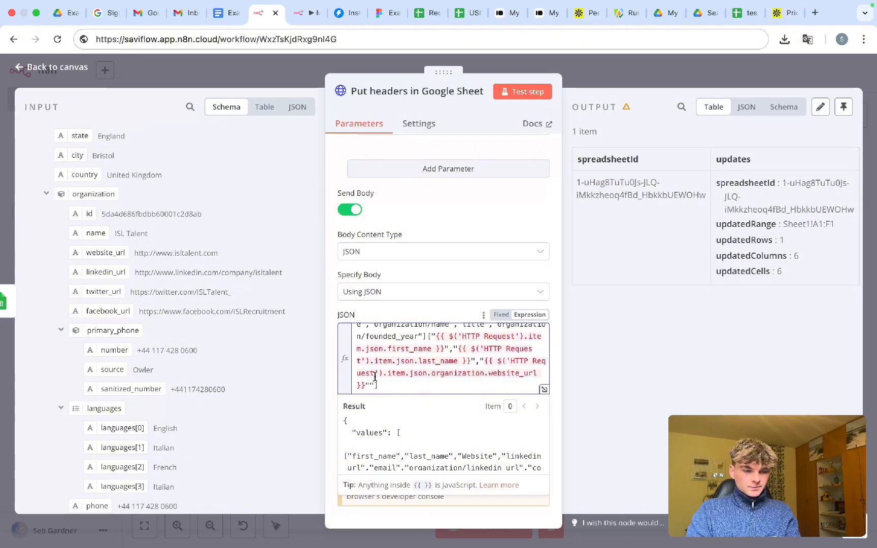
type(",")
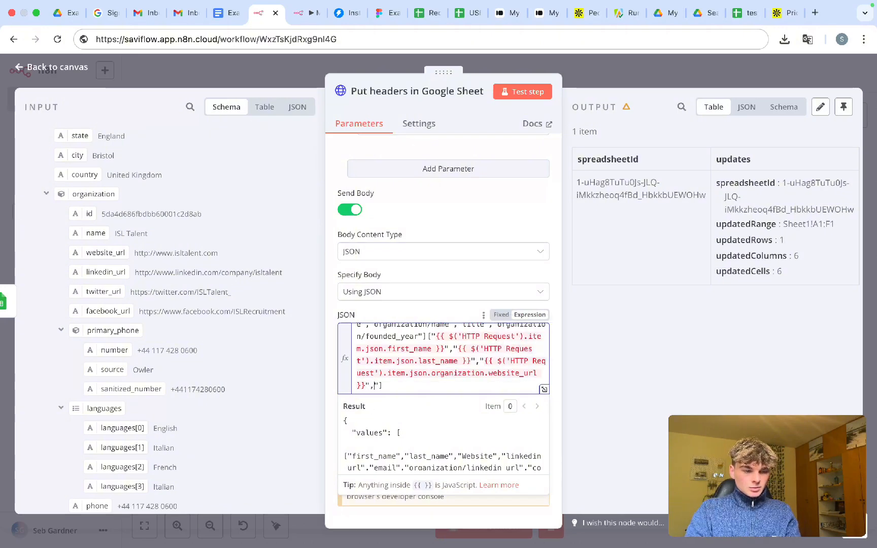
scroll(384, 352, "up", 5)
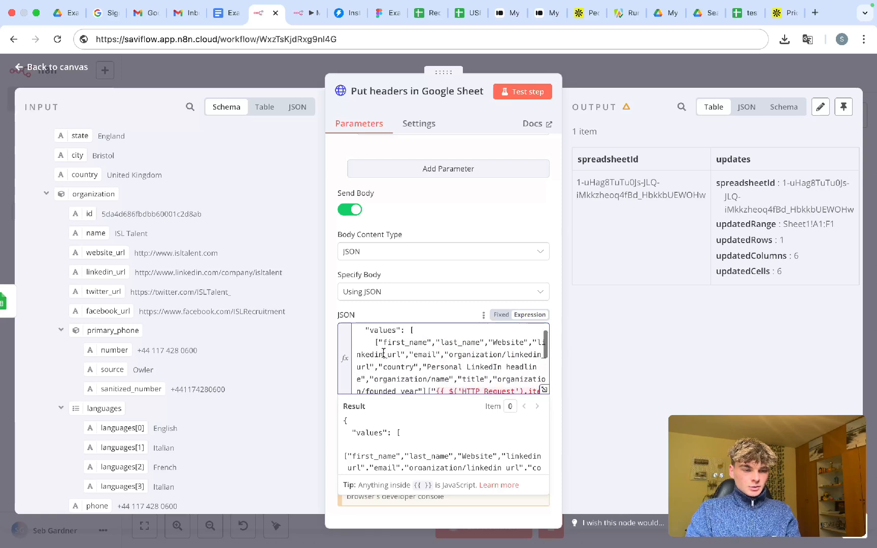
scroll(385, 363, "down", 5)
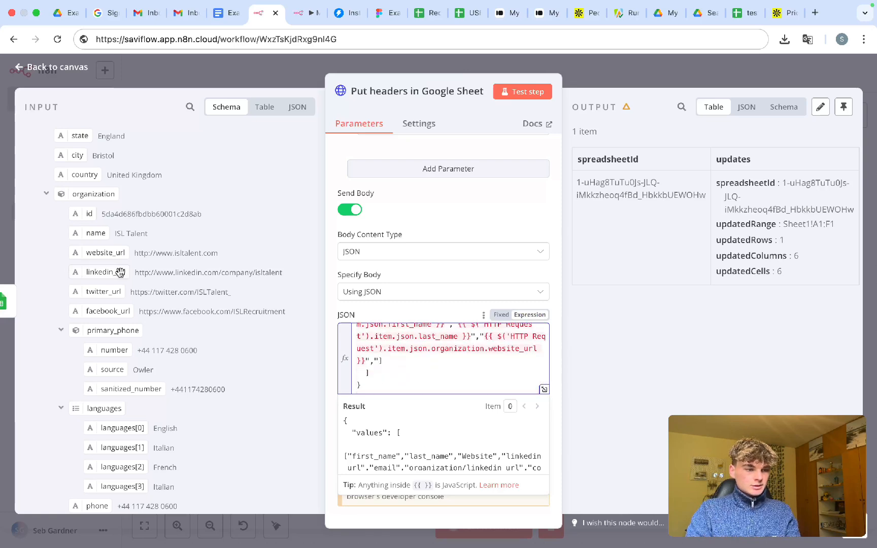
scroll(120, 271, "up", 10)
- Add the linkedin_url expression to the data row, followed by a "," separator
left_click_drag(130, 284, 398, 373)
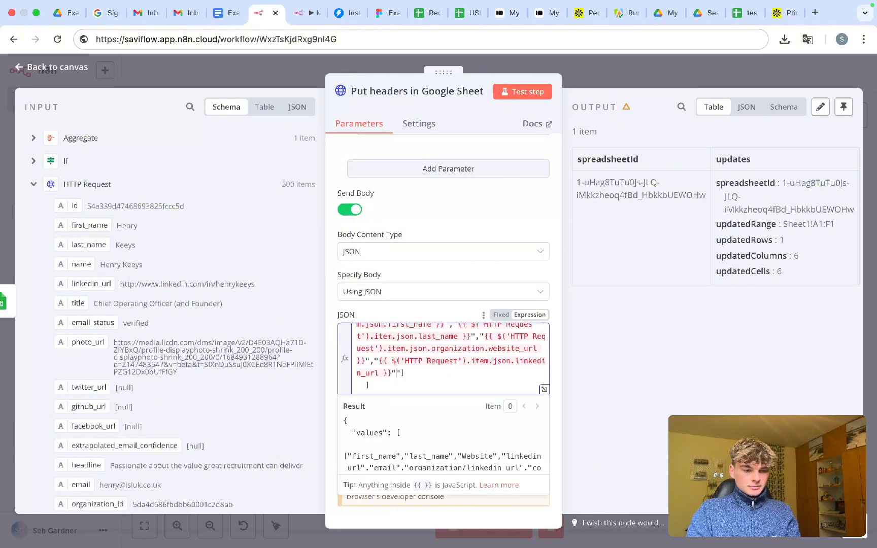
type("\",\"")
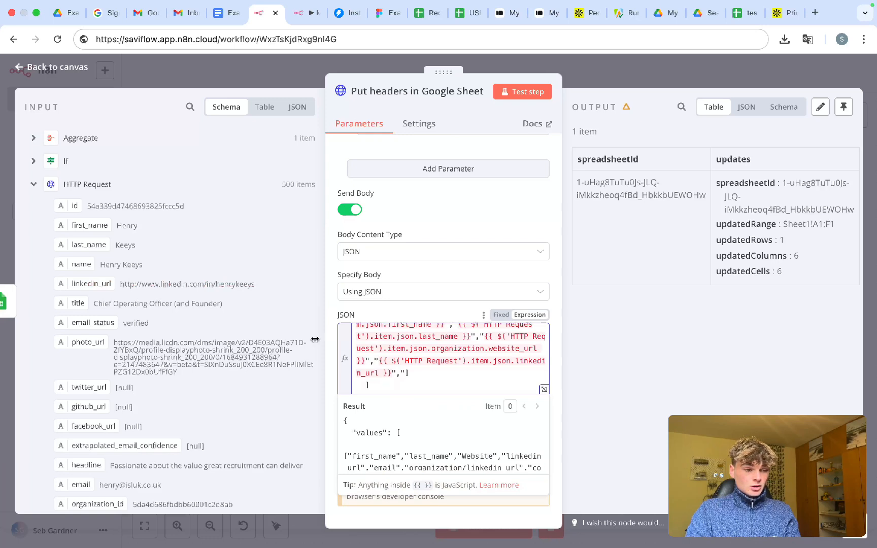
scroll(484, 334, "up", 5)
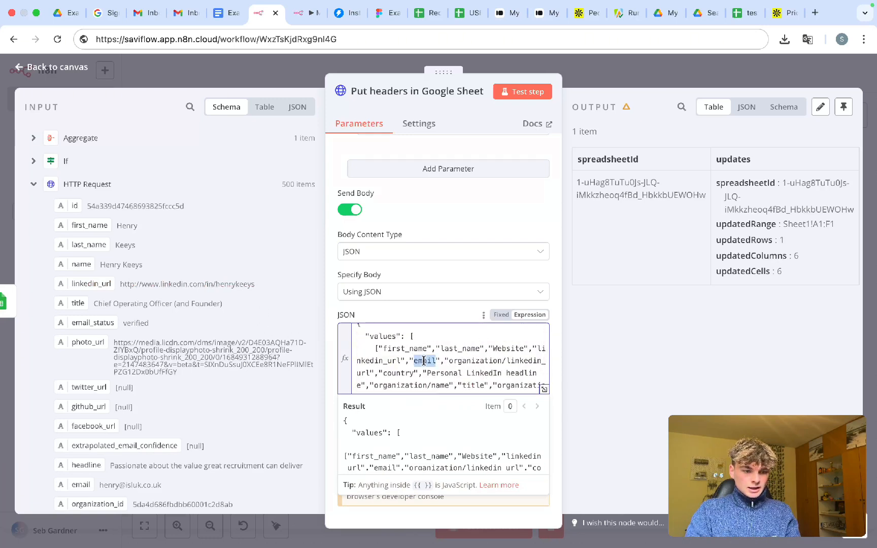
scroll(424, 361, "down", 5)
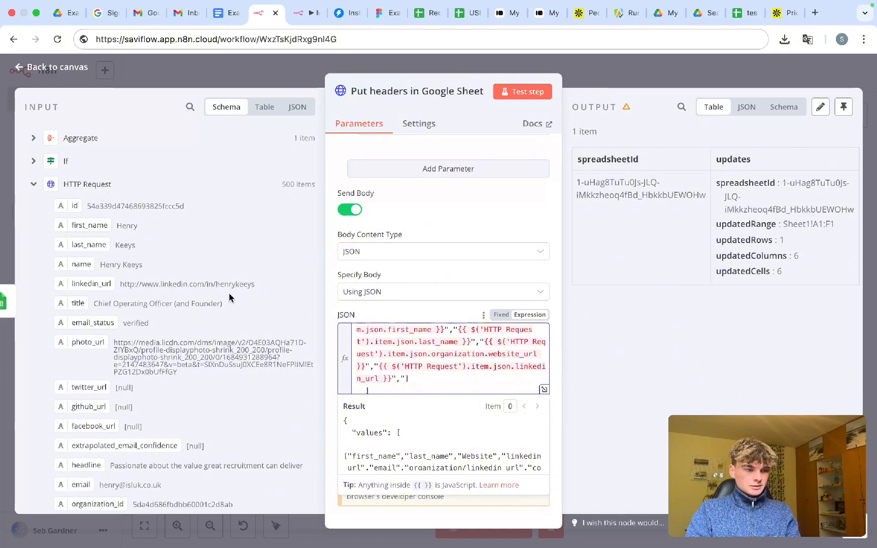
scroll(137, 271, "down", 1)
scroll(136, 277, "down", 2)
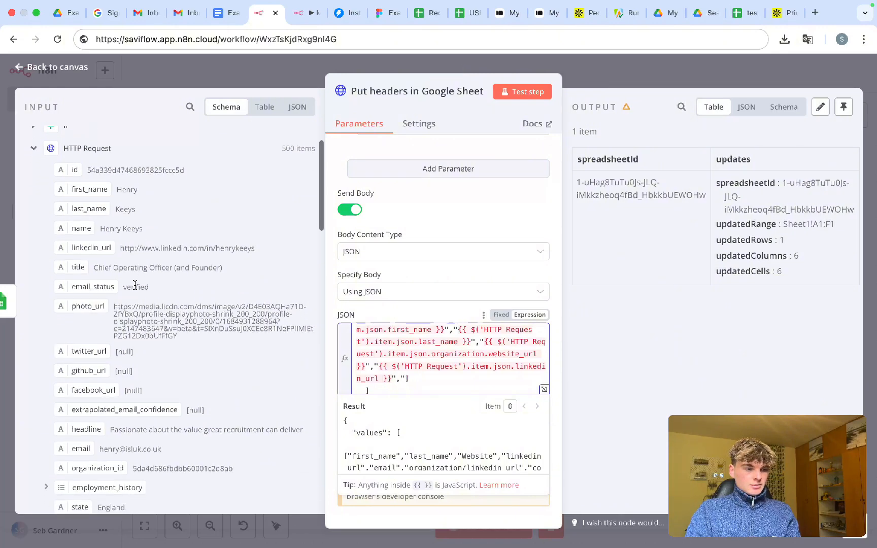
scroll(135, 286, "down", 4)
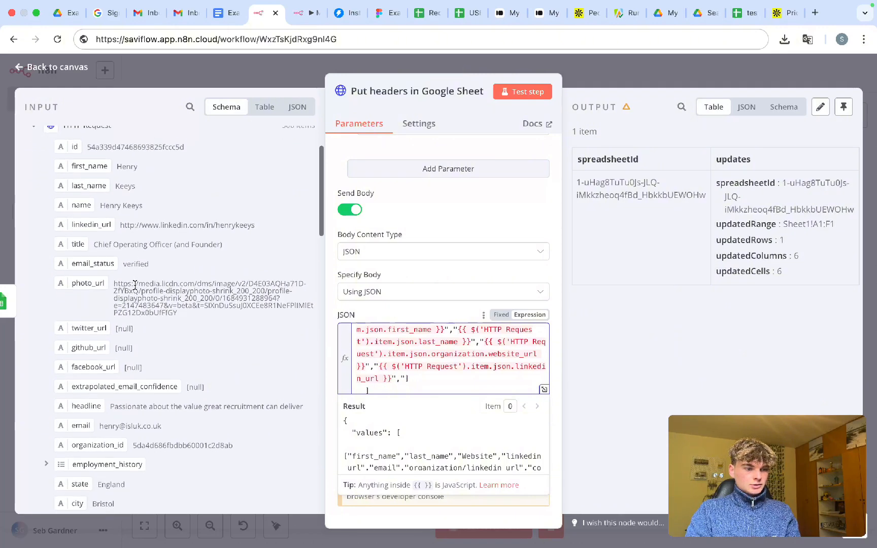
scroll(134, 285, "down", 5)
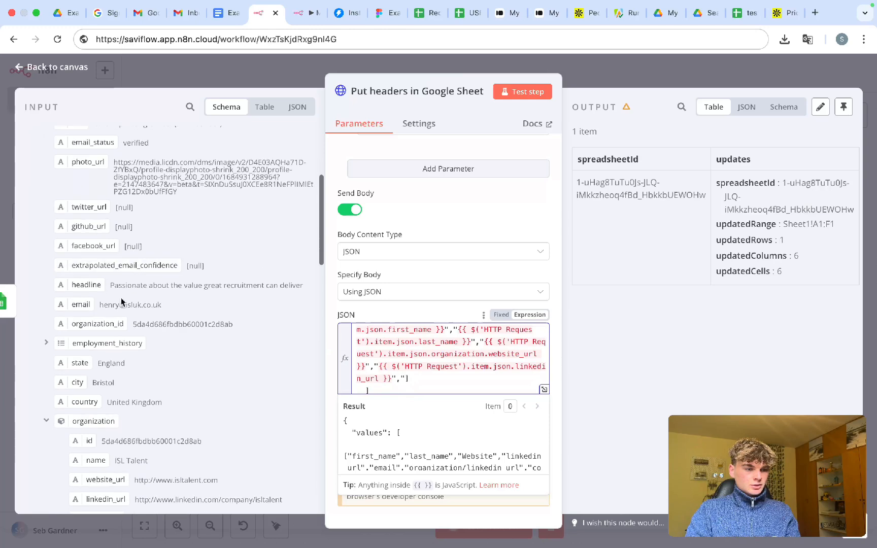
- Add the email expression after linkedin_url, followed by a comma and opening quote
left_click_drag(80, 304, 401, 377)
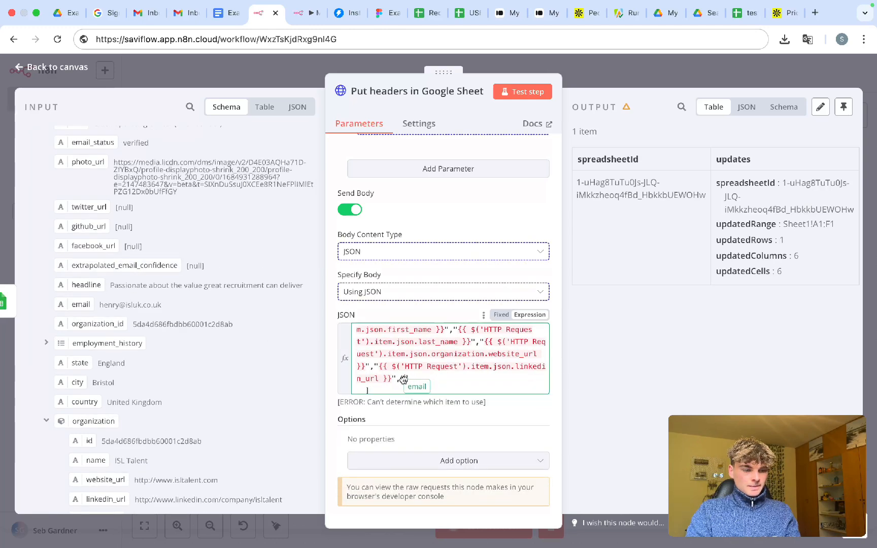
left_click(386, 362)
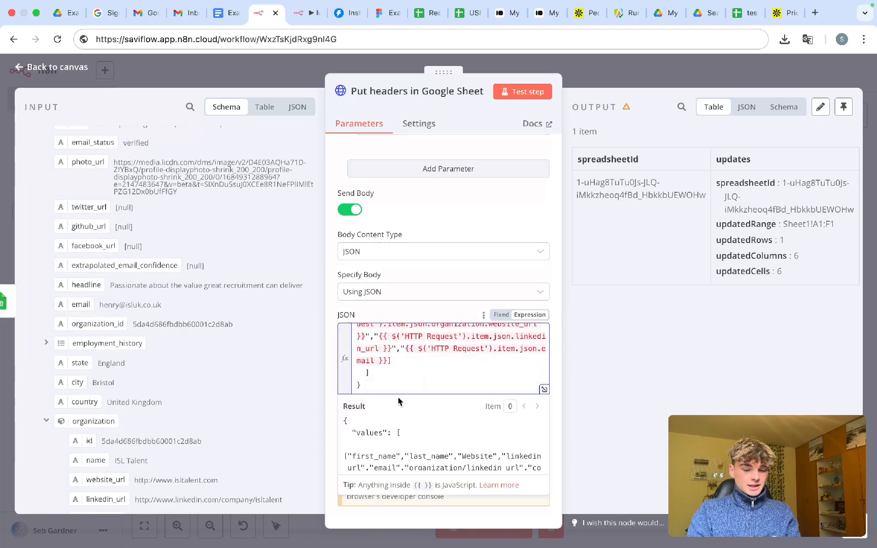
type(",\"")
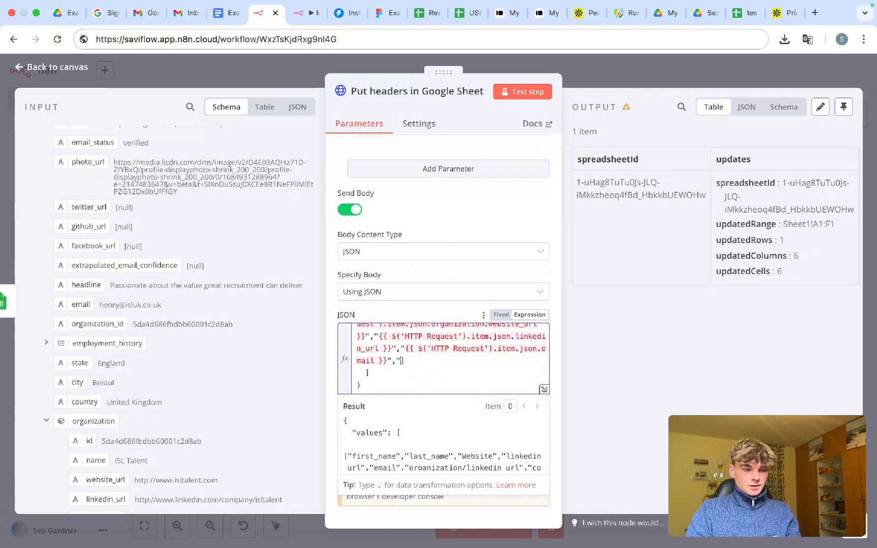
scroll(384, 359, "up", 5)
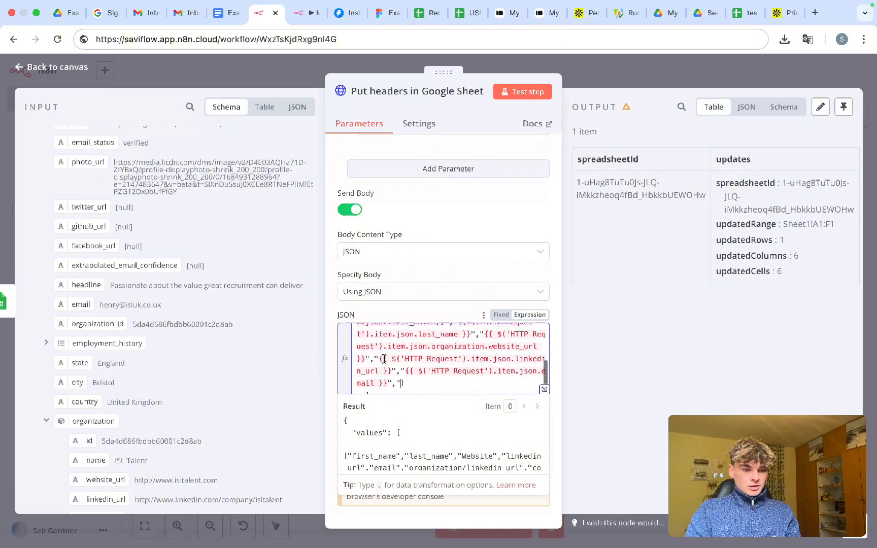
scroll(384, 359, "up", 3)
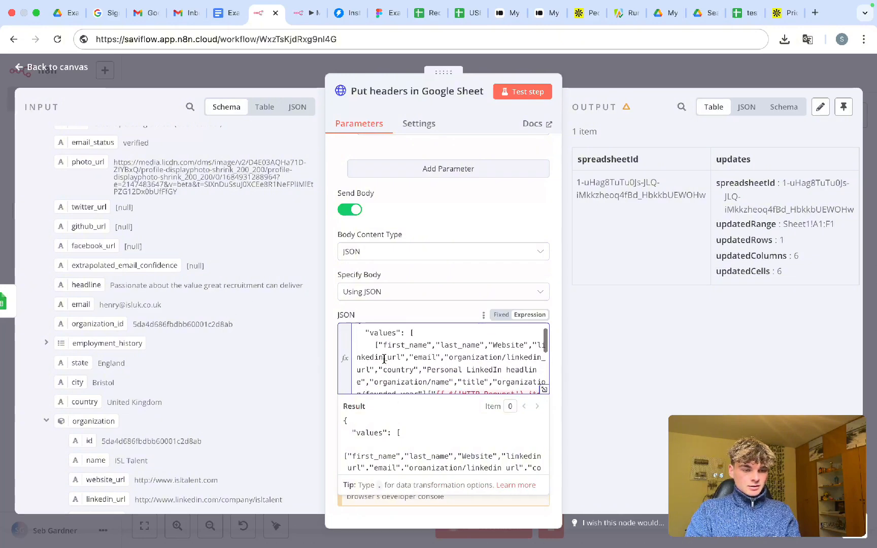
scroll(385, 359, "down", 8)
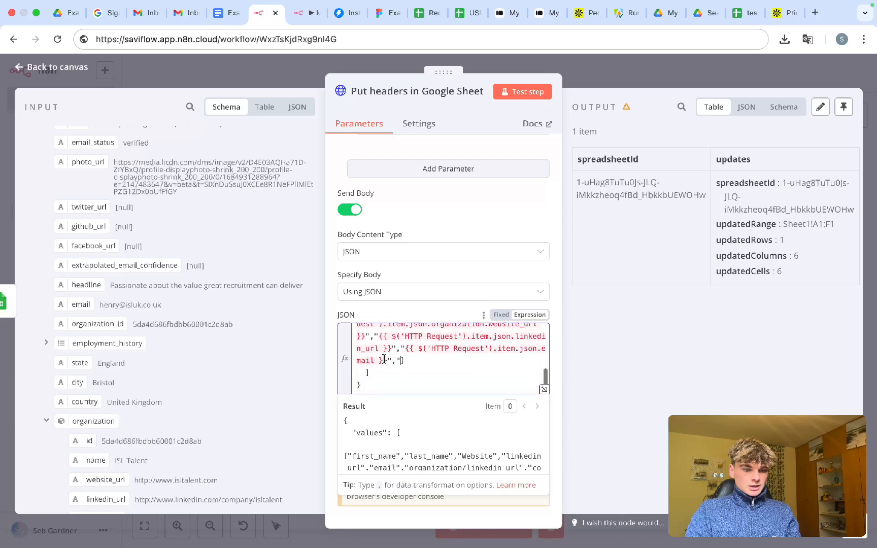
scroll(122, 312, "down", 2)
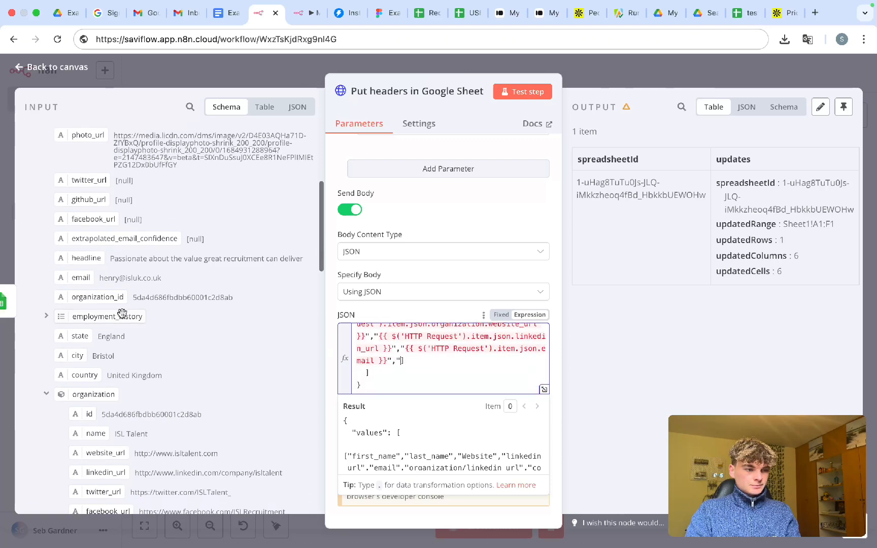
scroll(122, 313, "up", 2)
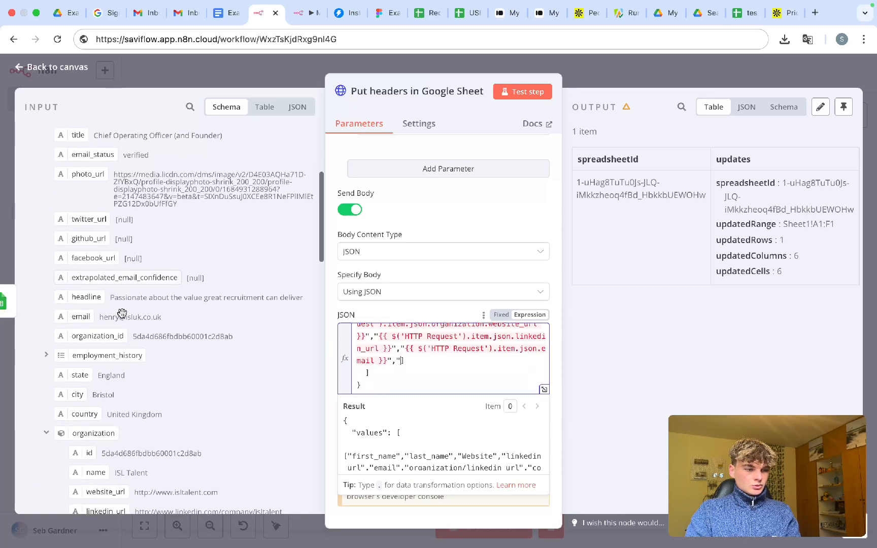
scroll(122, 313, "down", 8)
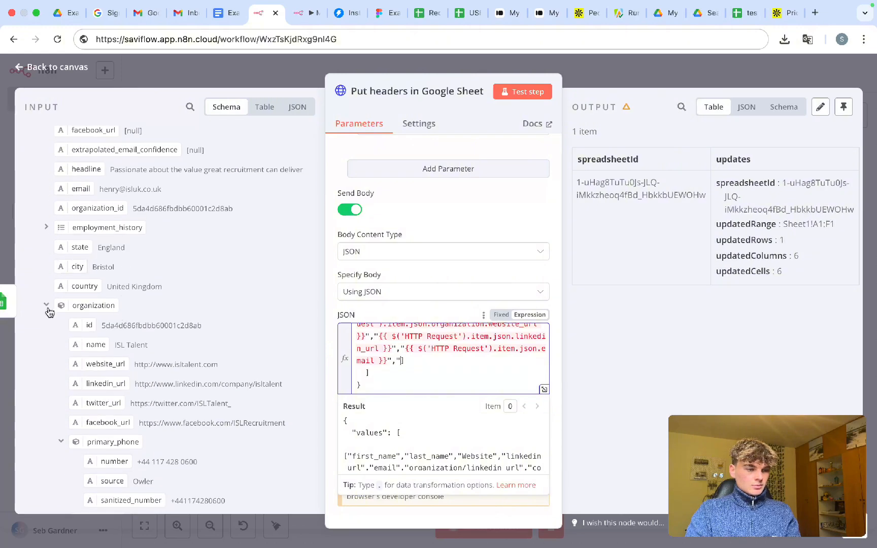
scroll(50, 312, "down", 5)
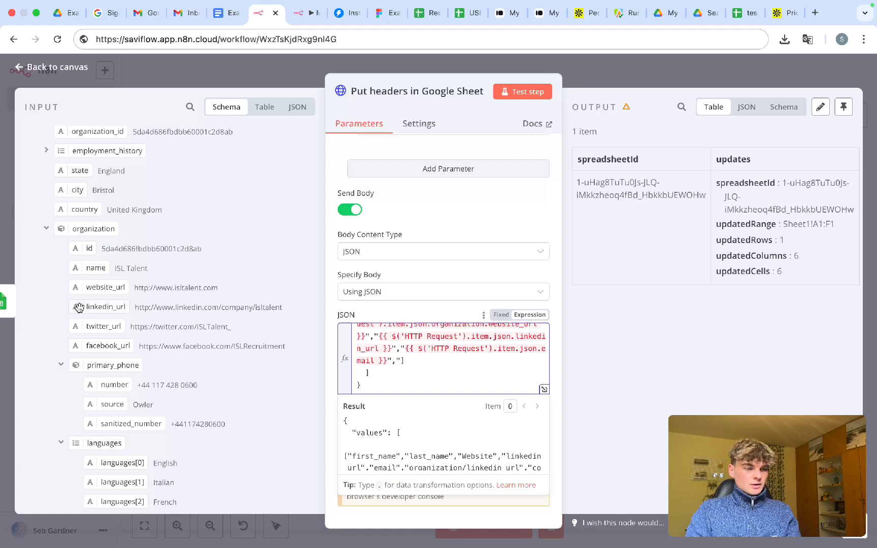
- Insert the organization linkedin_url expression into the data row, followed by a "," separator
left_click_drag(79, 307, 399, 361)
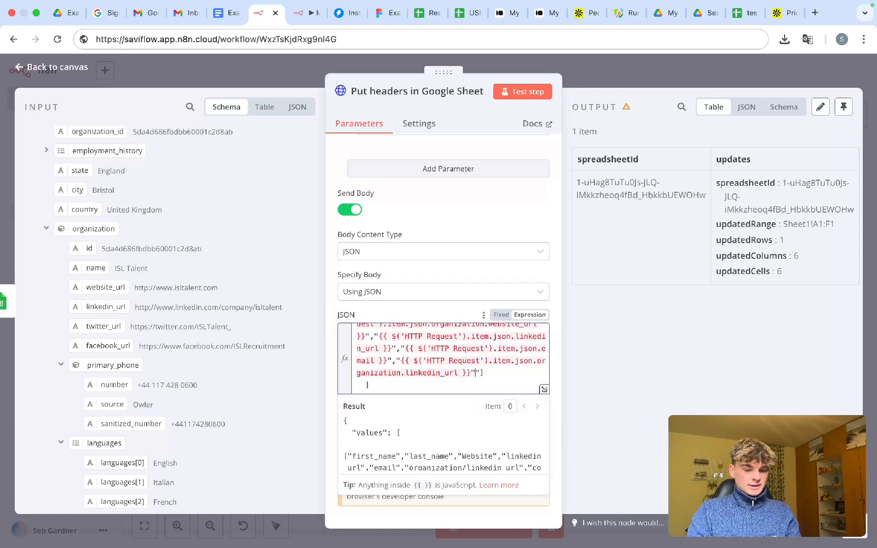
type("\",\"")
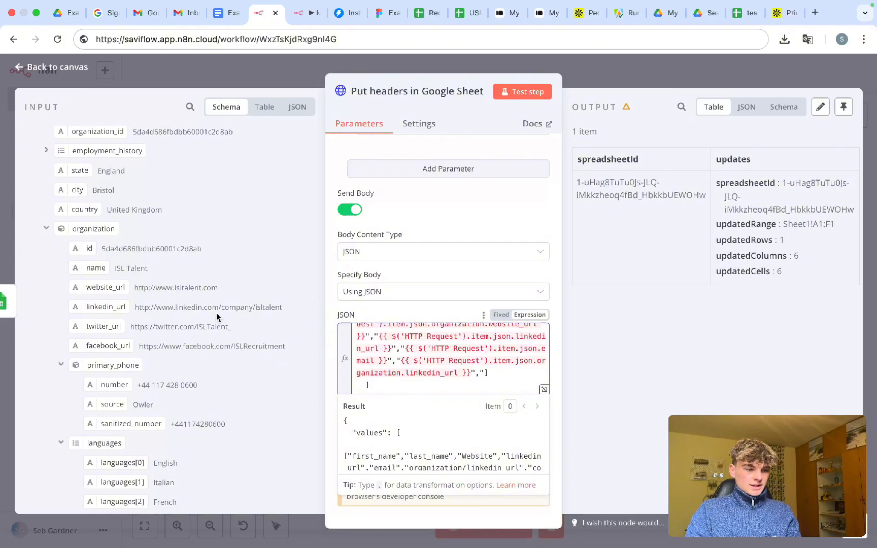
scroll(216, 312, "up", 5)
left_click_drag(291, 300, 229, 302)
scroll(229, 303, "down", 5)
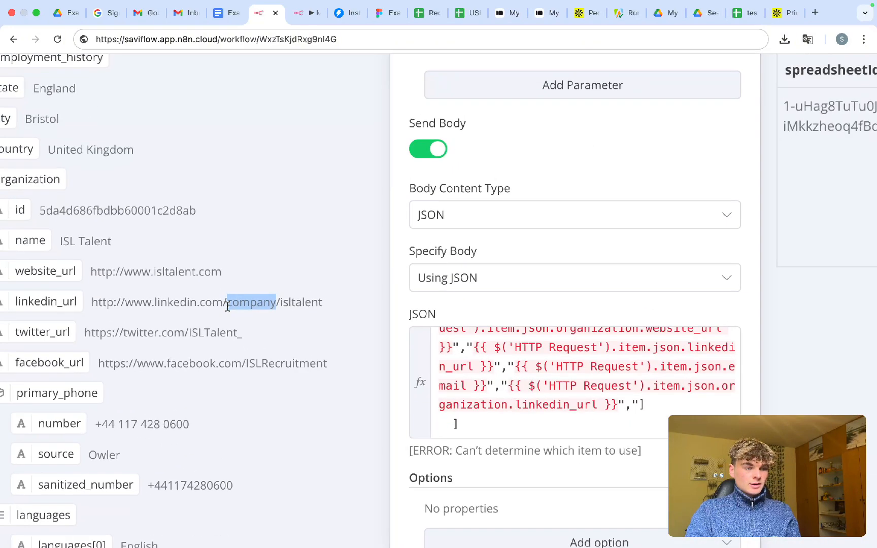
left_click(485, 373)
scroll(209, 292, "up", 10)
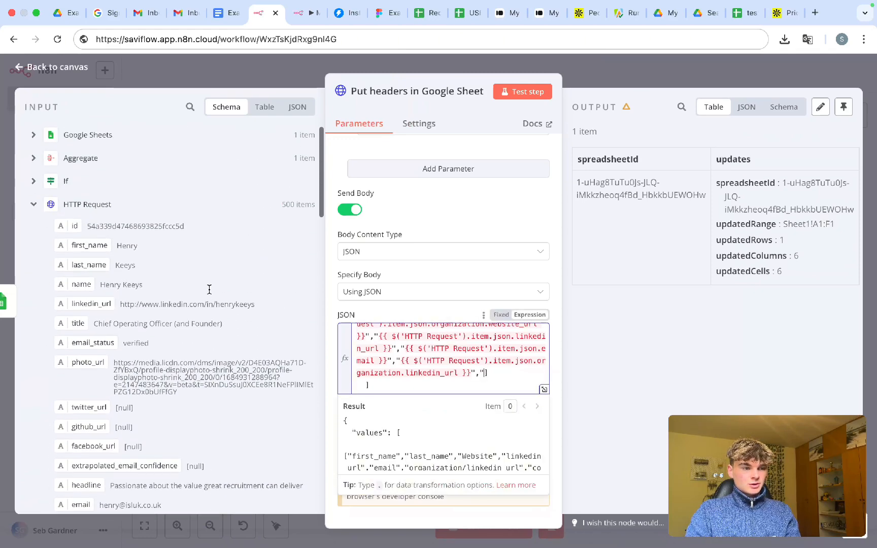
scroll(210, 294, "up", 5)
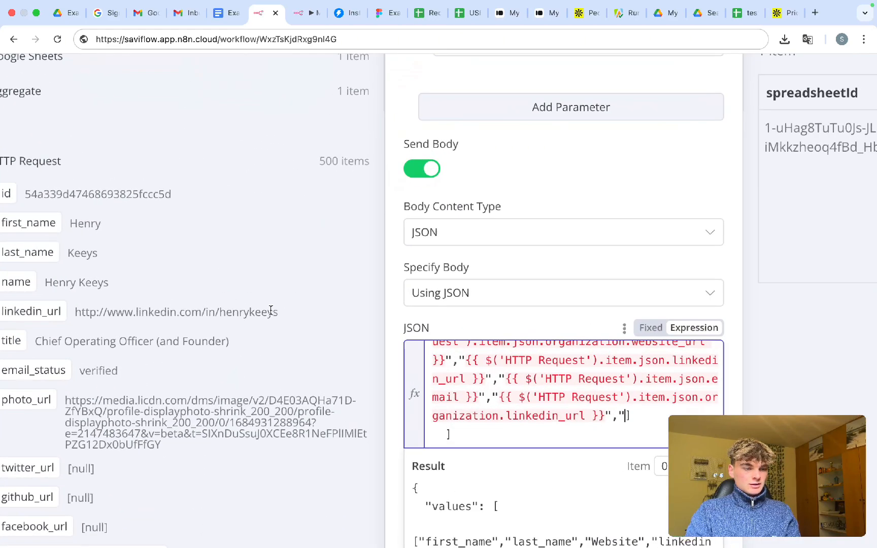
left_click_drag(271, 312, 81, 311)
scroll(166, 337, "down", 5)
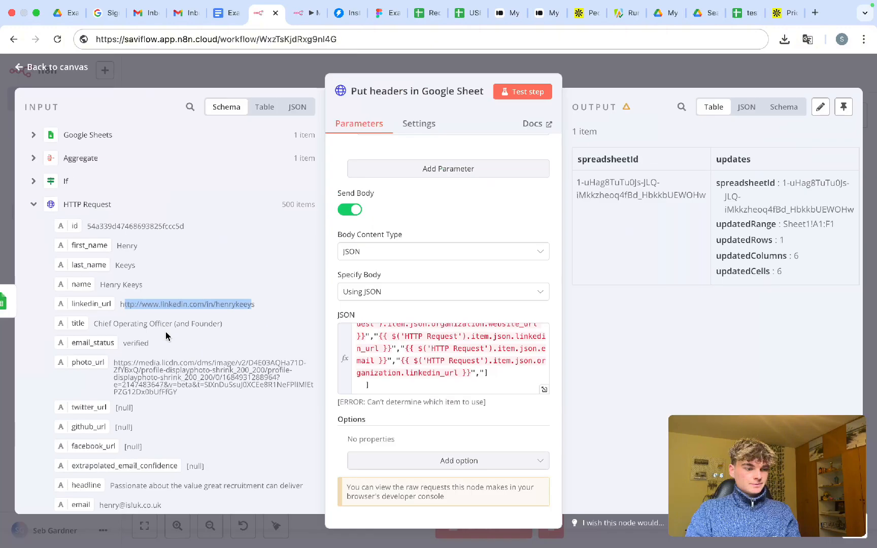
scroll(166, 337, "down", 8)
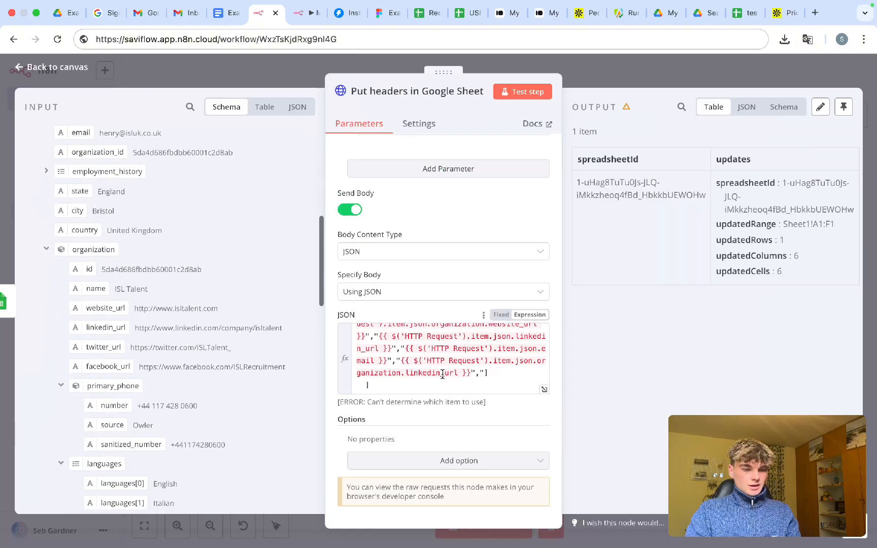
left_click(483, 372)
scroll(479, 355, "up", 4)
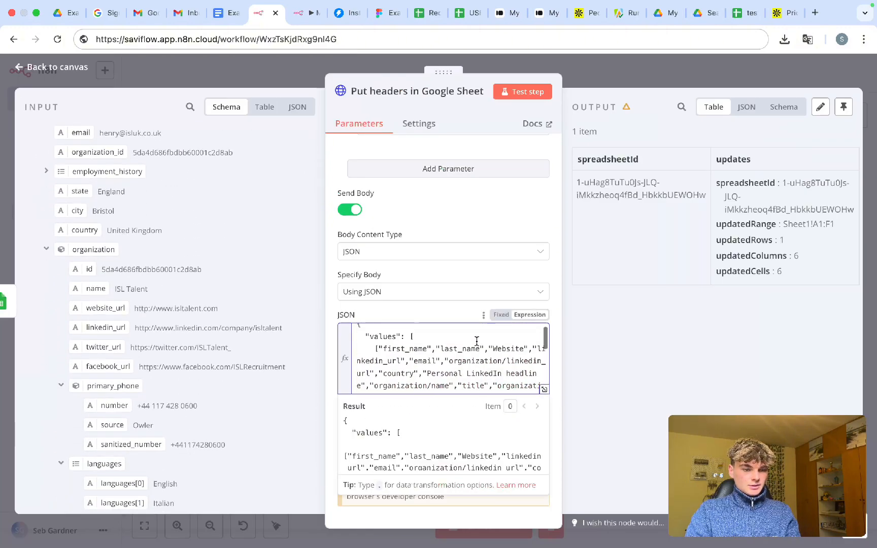
scroll(399, 375, "down", 5)
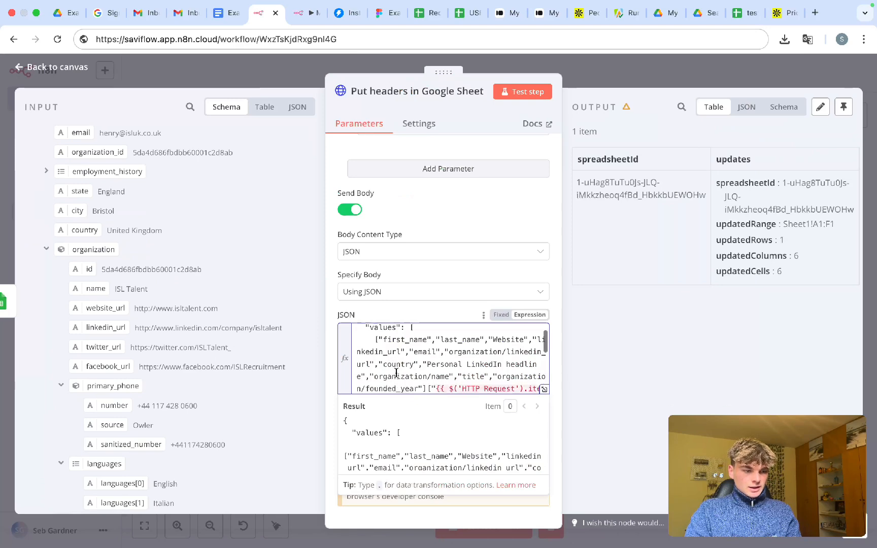
scroll(191, 398, "down", 3)
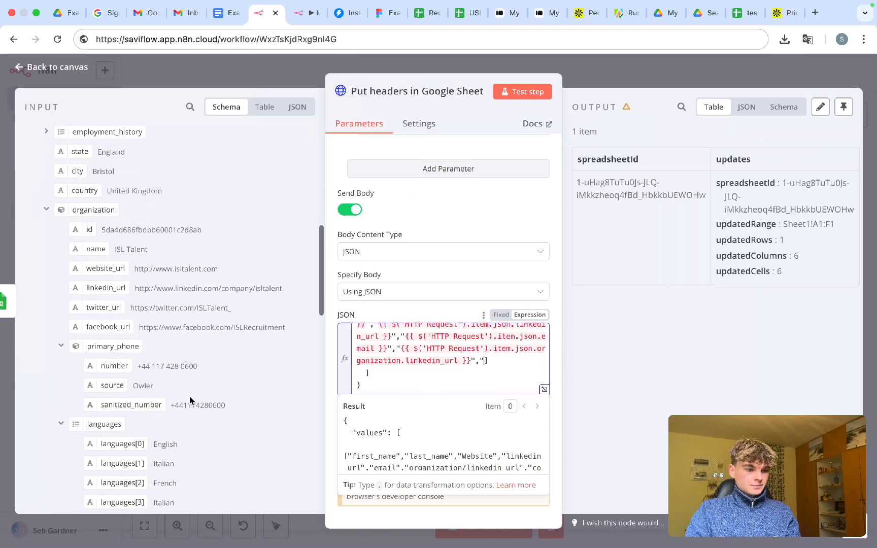
scroll(181, 400, "up", 5)
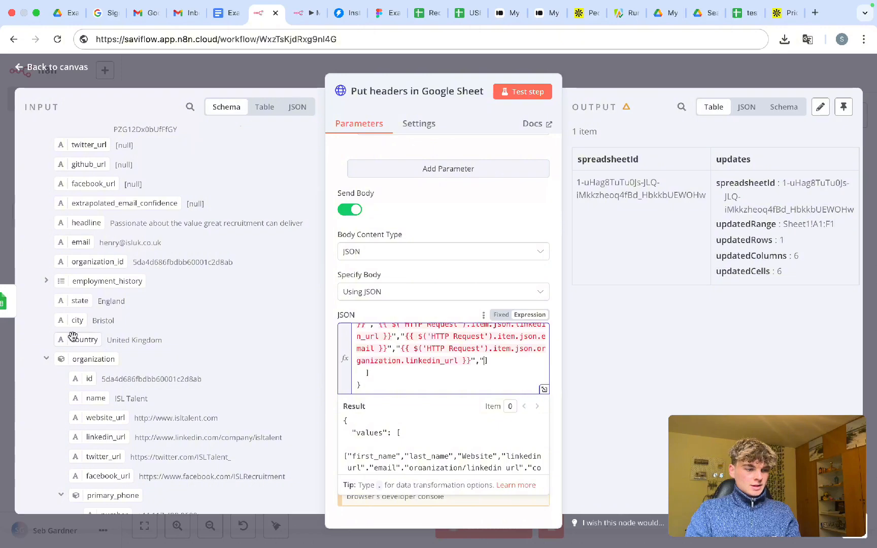
- Add the country expression with a closing quote, collapsing the languages list afterward
left_click_drag(73, 337, 485, 379)
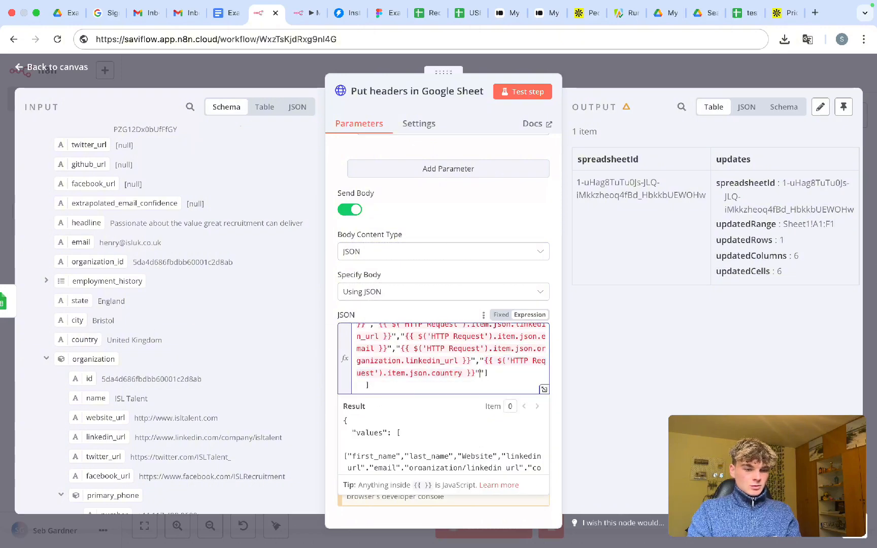
type("\"")
scroll(453, 390, "up", 8)
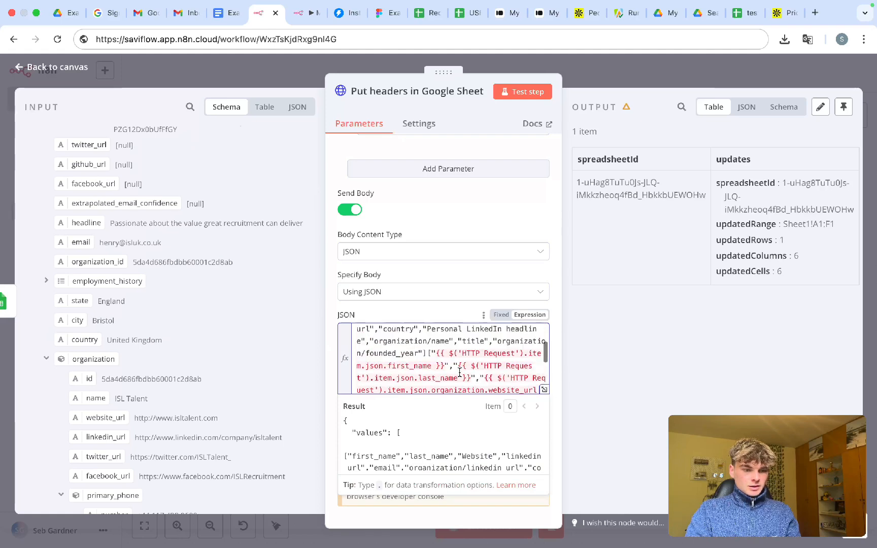
scroll(459, 373, "up", 1)
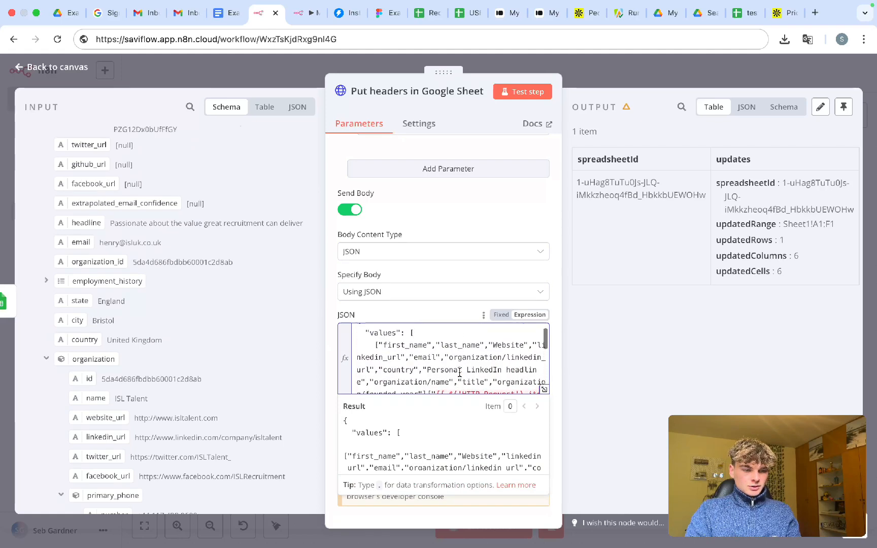
scroll(459, 373, "down", 3)
scroll(459, 373, "down", 3)
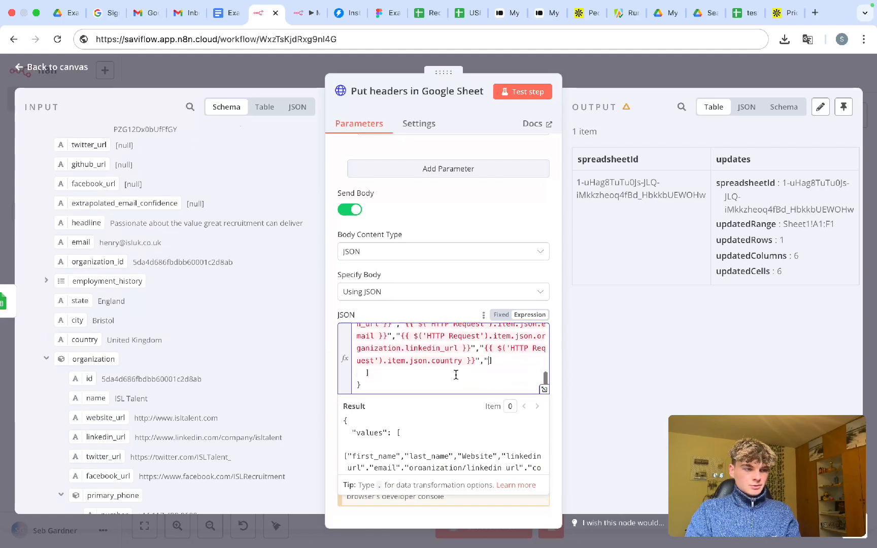
scroll(259, 362, "down", 5)
scroll(259, 362, "down", 8)
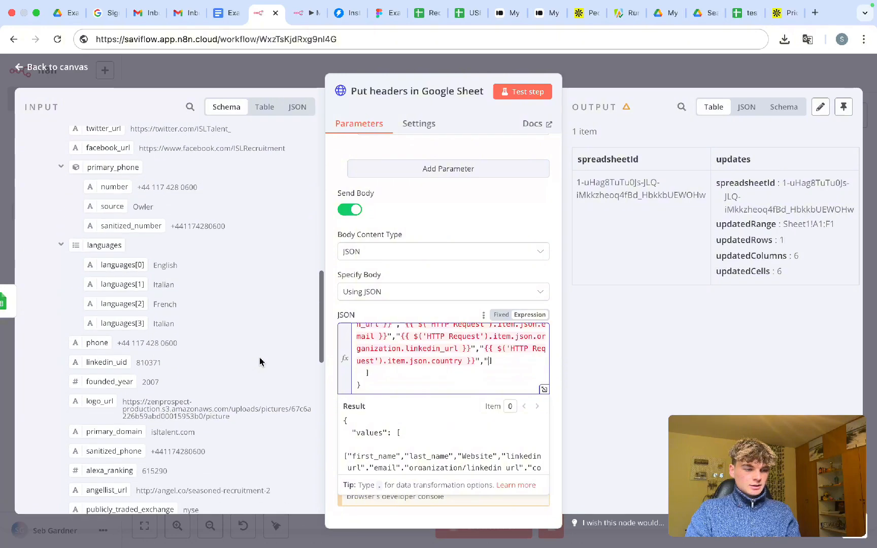
scroll(259, 362, "up", 9)
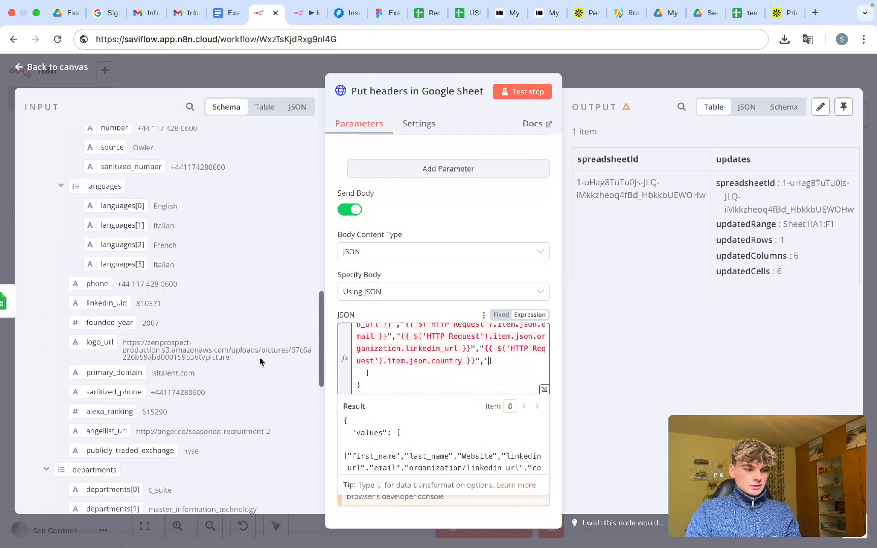
scroll(227, 343, "down", 3)
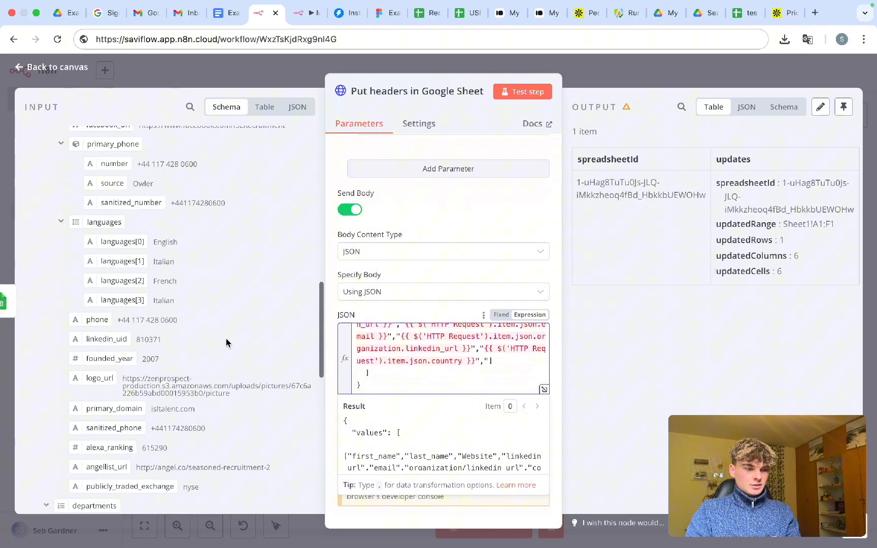
left_click(60, 222)
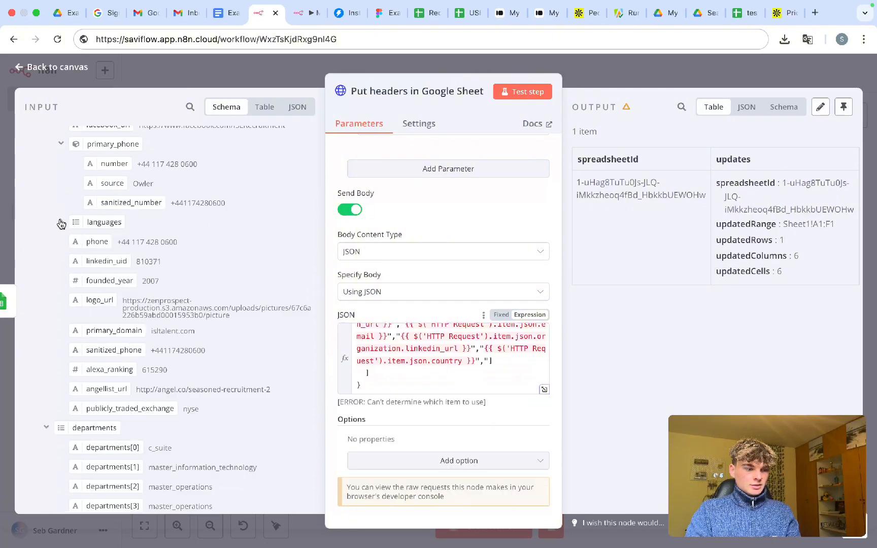
left_click(46, 427)
scroll(44, 427, "down", 4)
left_click(47, 276)
scroll(49, 278, "down", 2)
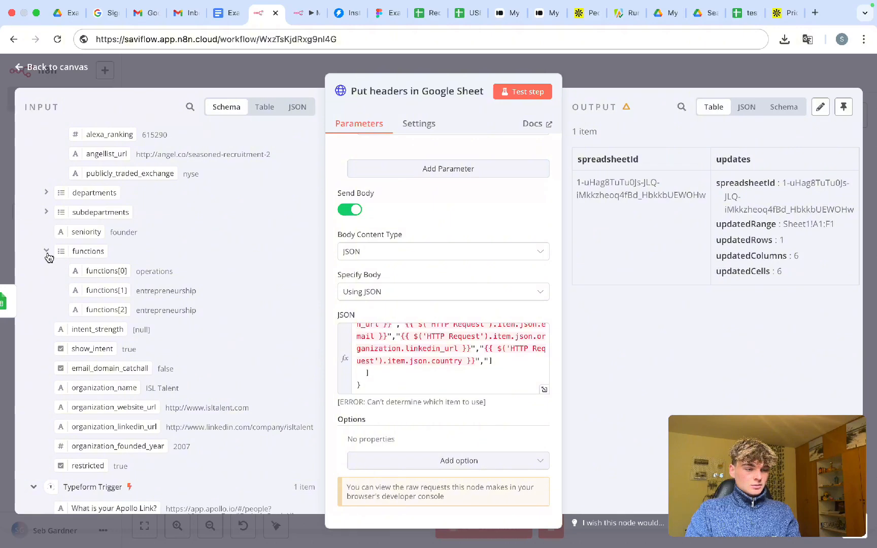
left_click(46, 251)
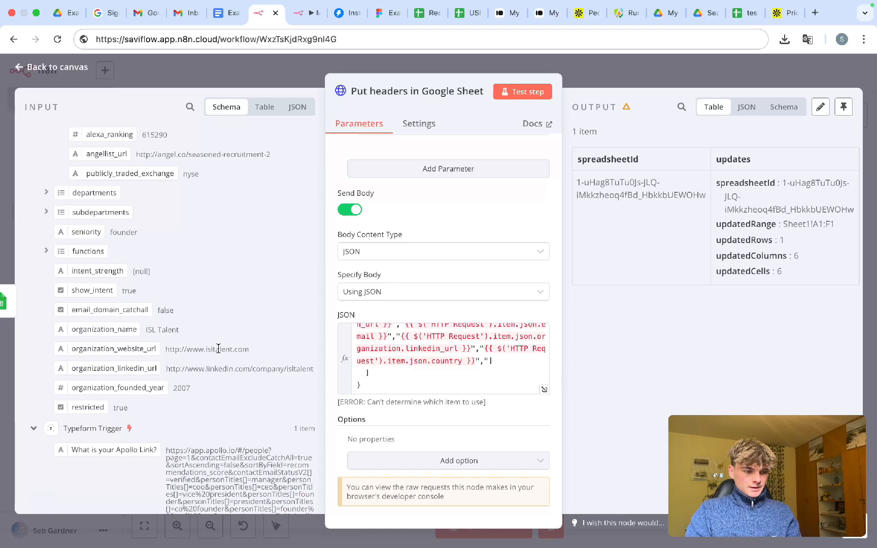
scroll(219, 349, "up", 1)
scroll(218, 349, "up", 10)
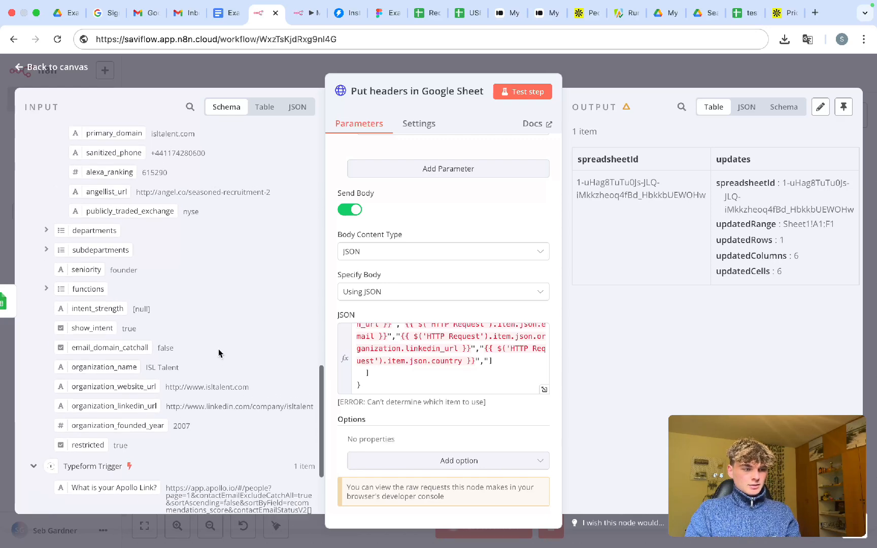
scroll(219, 349, "up", 5)
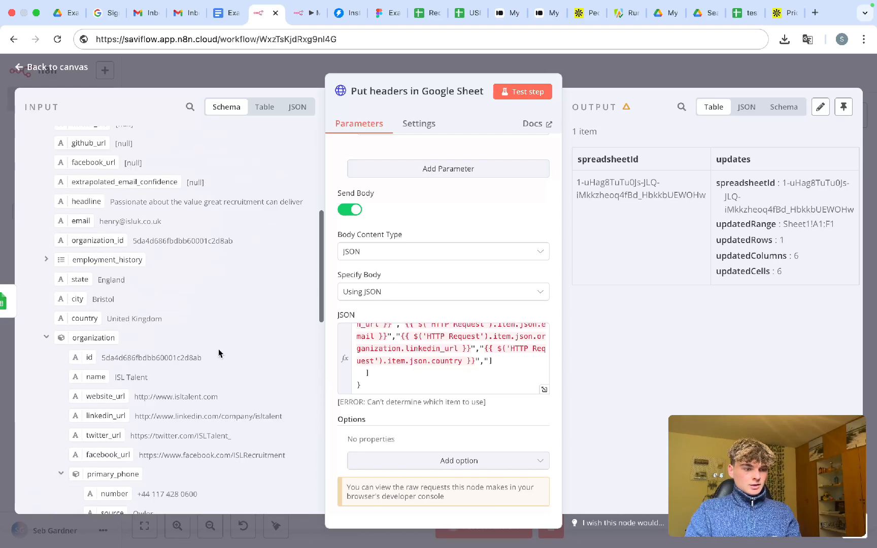
scroll(219, 349, "down", 8)
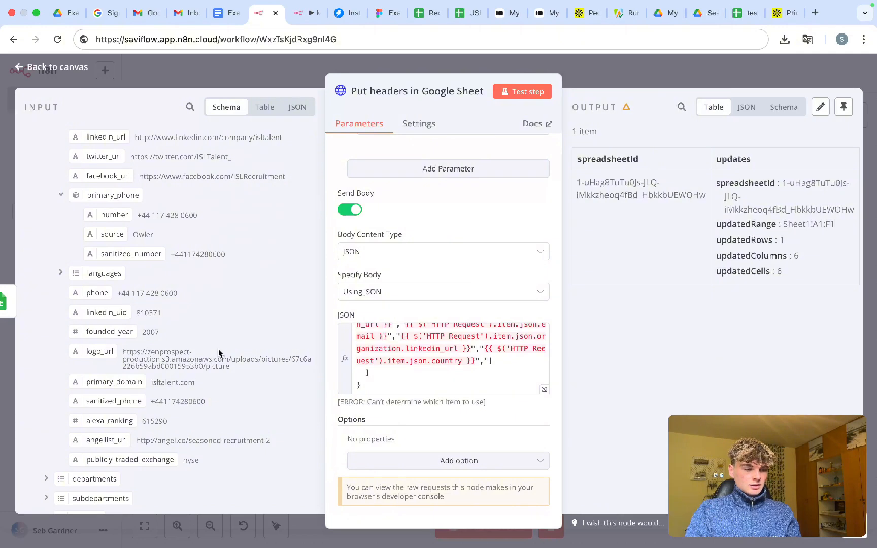
scroll(218, 349, "up", 5)
scroll(219, 349, "up", 2)
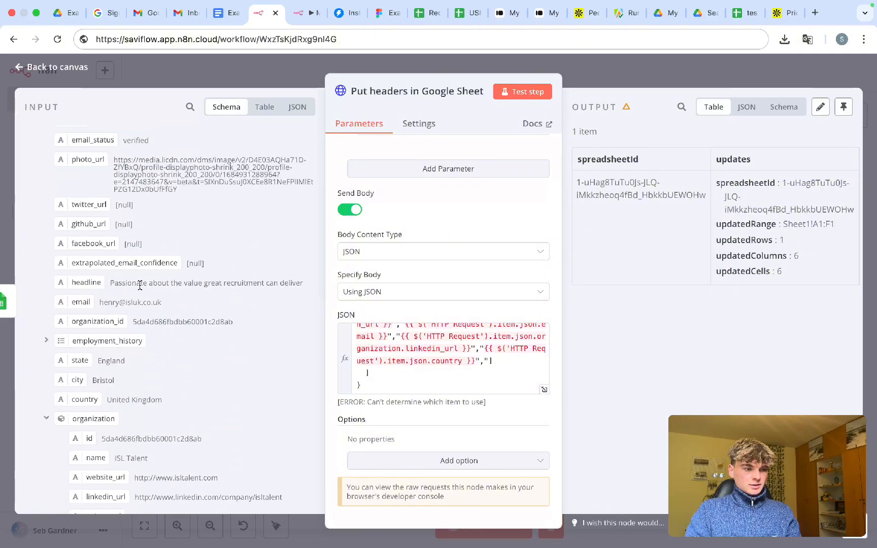
- Insert the headline expression after country, followed by a "," separator
left_click_drag(61, 285, 491, 367)
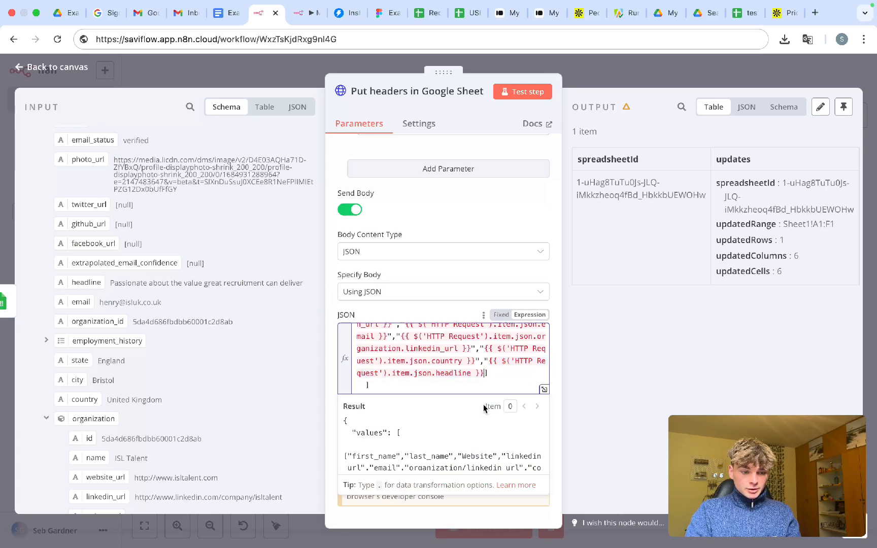
left_click(486, 373)
type("\",\"")
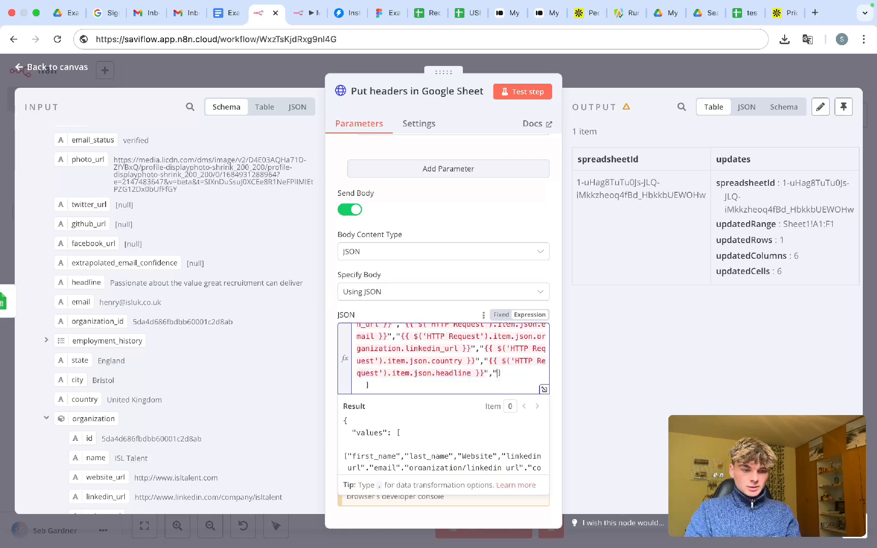
scroll(485, 386, "up", 5)
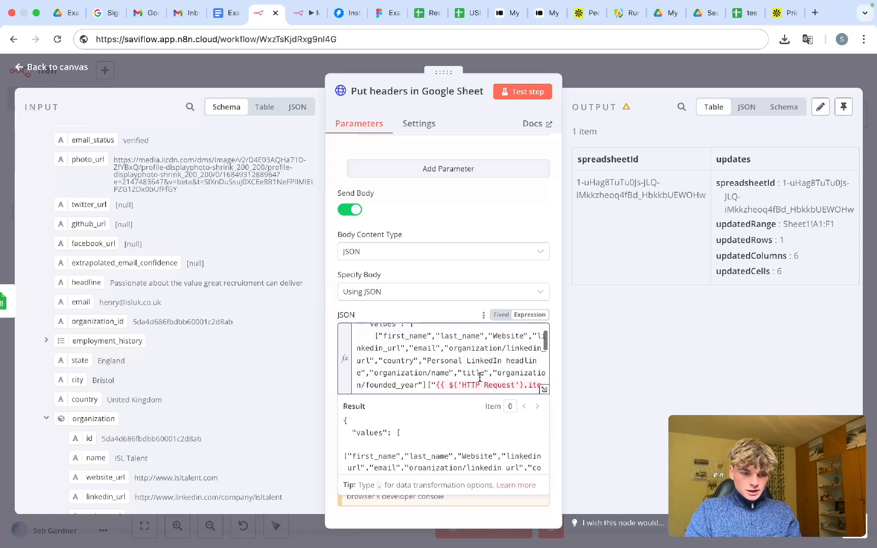
scroll(480, 377, "down", 2)
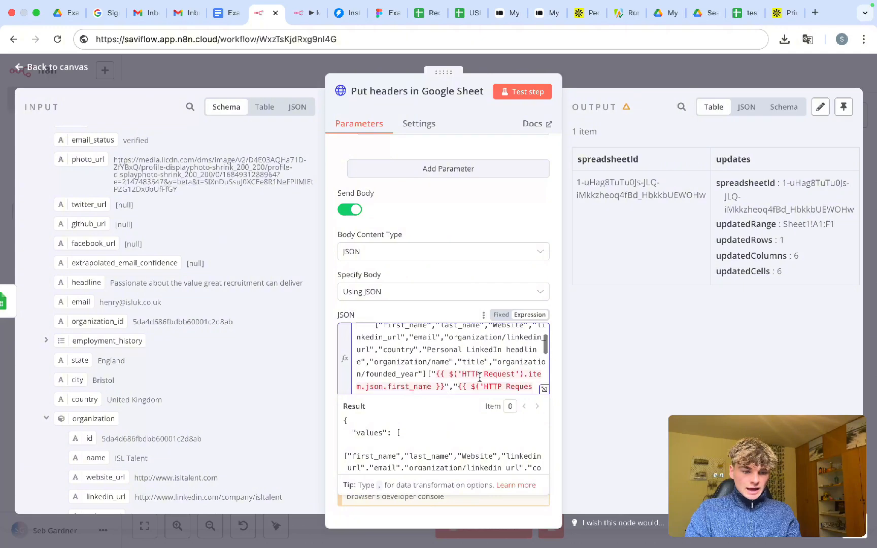
scroll(148, 260, "up", 1)
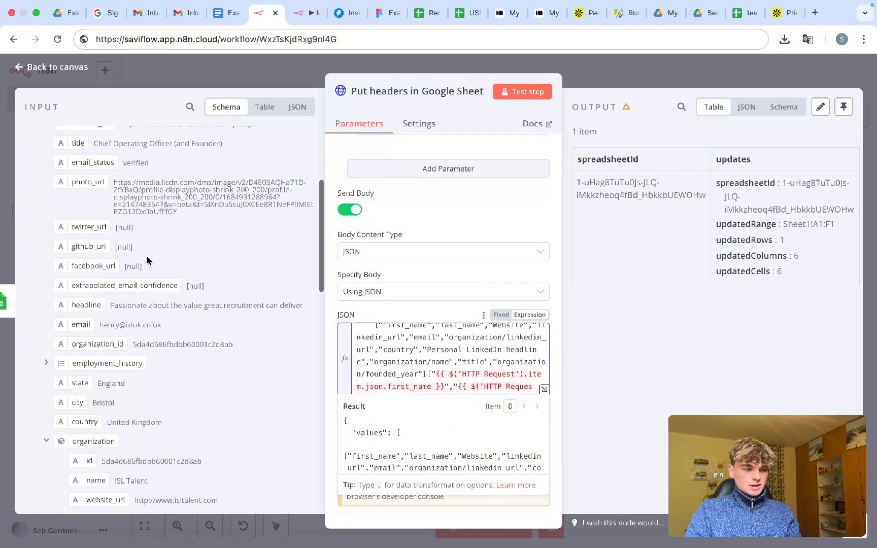
scroll(146, 260, "up", 1)
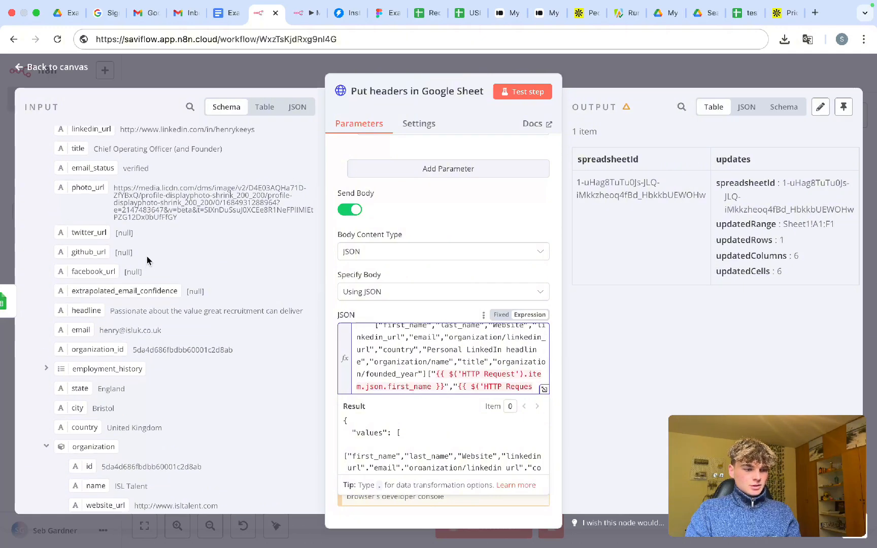
scroll(146, 260, "up", 1)
scroll(147, 259, "up", 6)
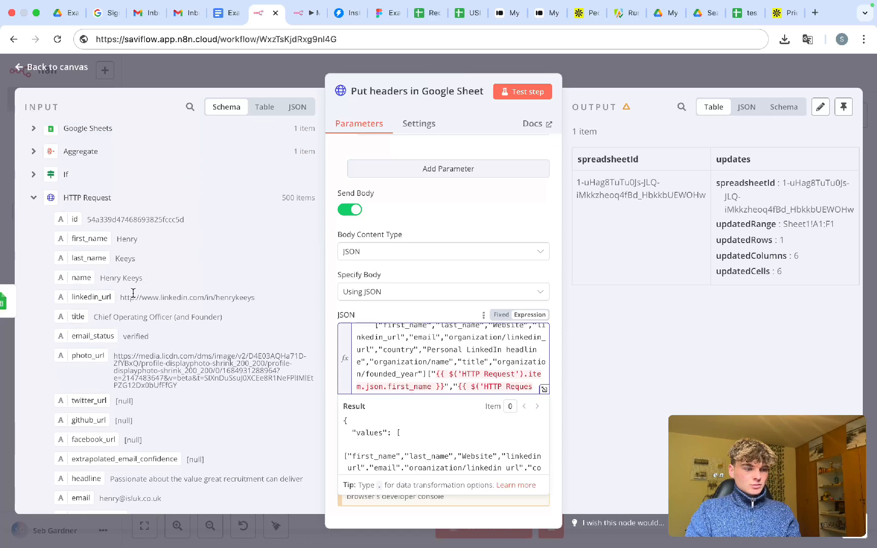
scroll(370, 367, "down", 10)
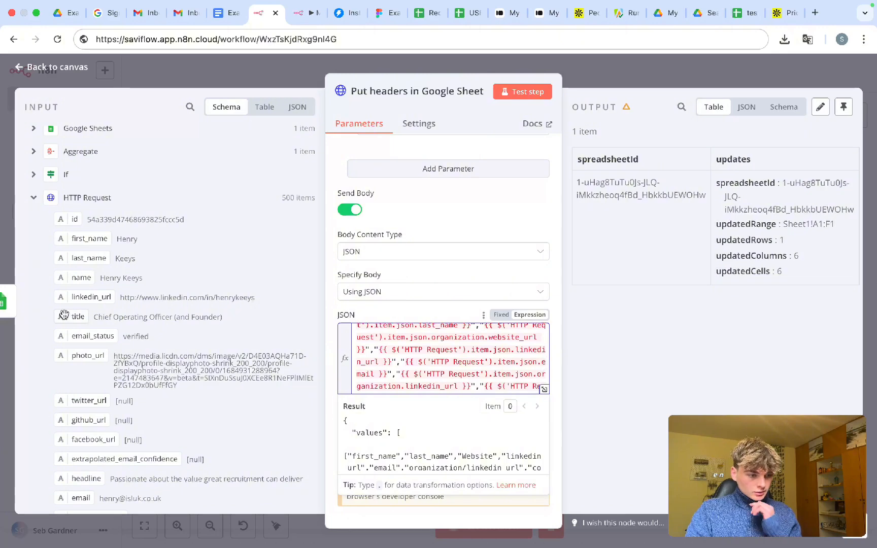
scroll(195, 301, "down", 10)
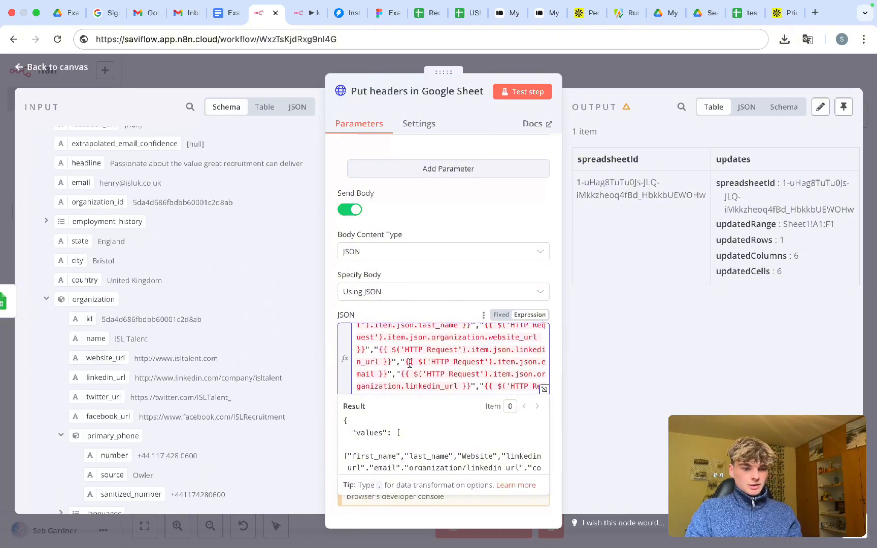
scroll(423, 363, "down", 3)
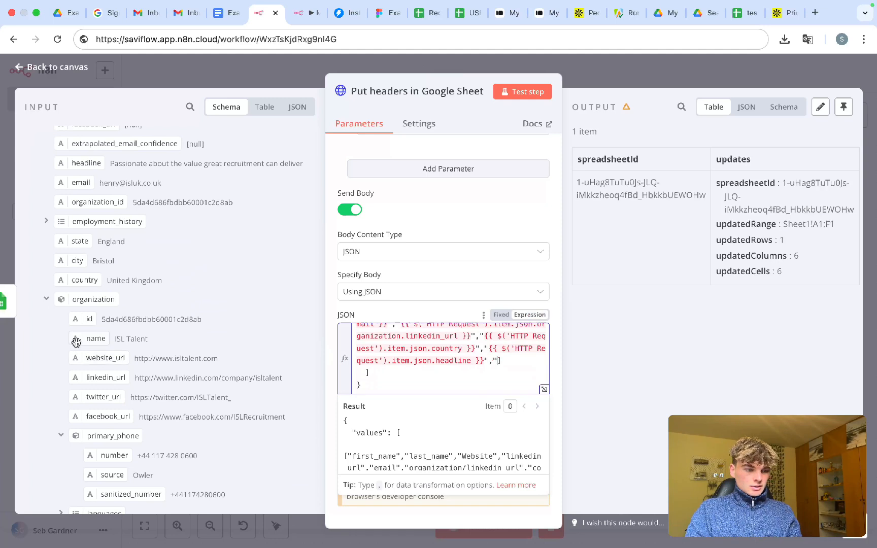
- Append organization.name and title expressions after headline in the data row
left_click_drag(76, 341, 495, 361)
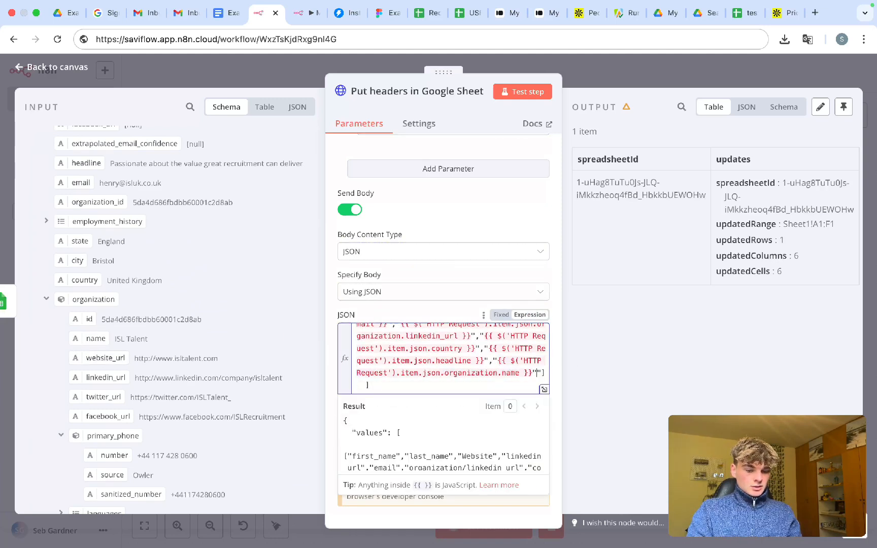
scroll(477, 365, "up", 3)
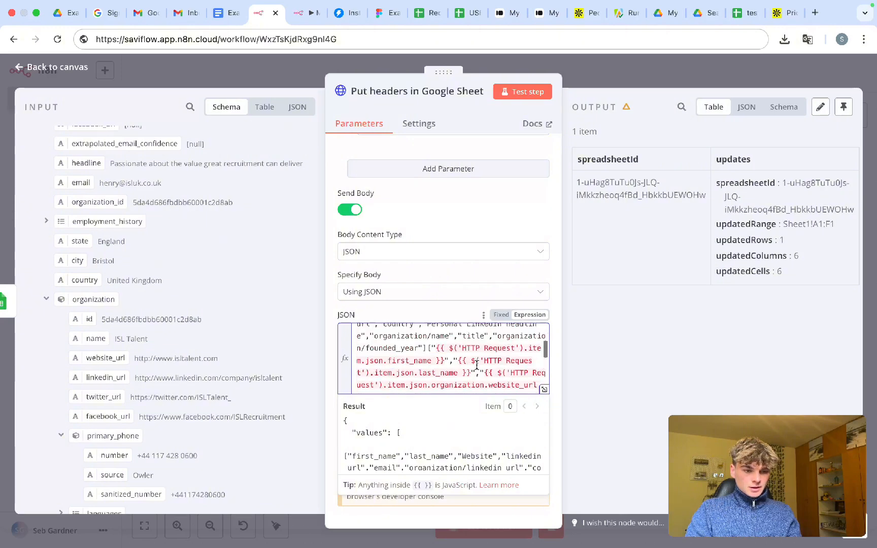
scroll(477, 369, "down", 3)
scroll(240, 303, "up", 1)
scroll(239, 303, "up", 6)
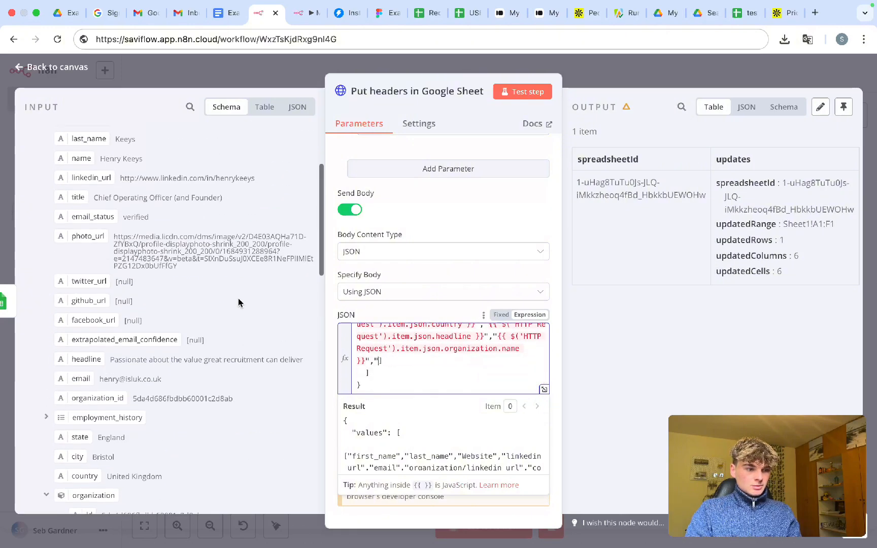
left_click_drag(78, 322, 378, 362)
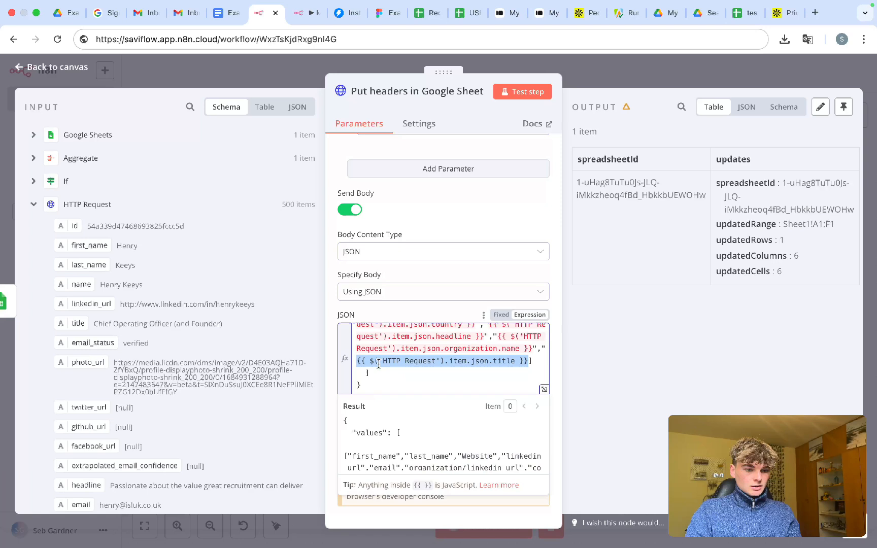
left_click(529, 359)
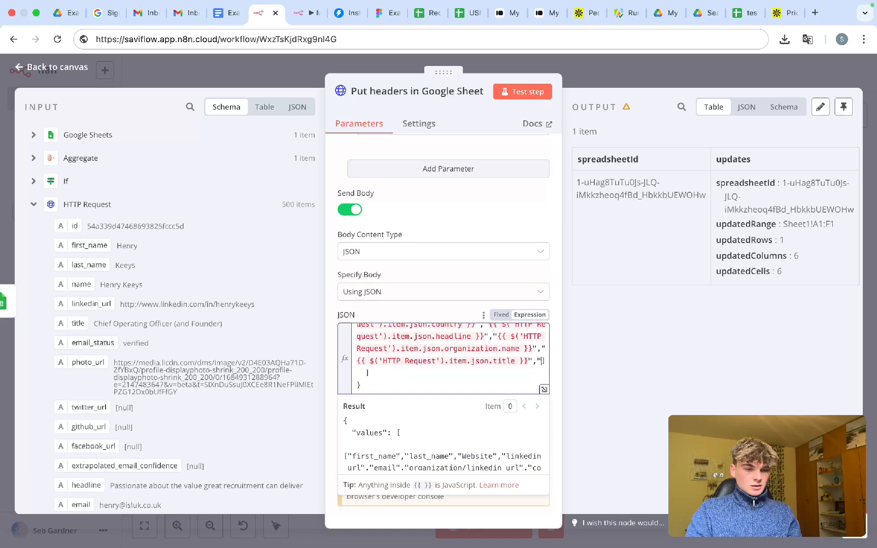
scroll(499, 366, "up", 5)
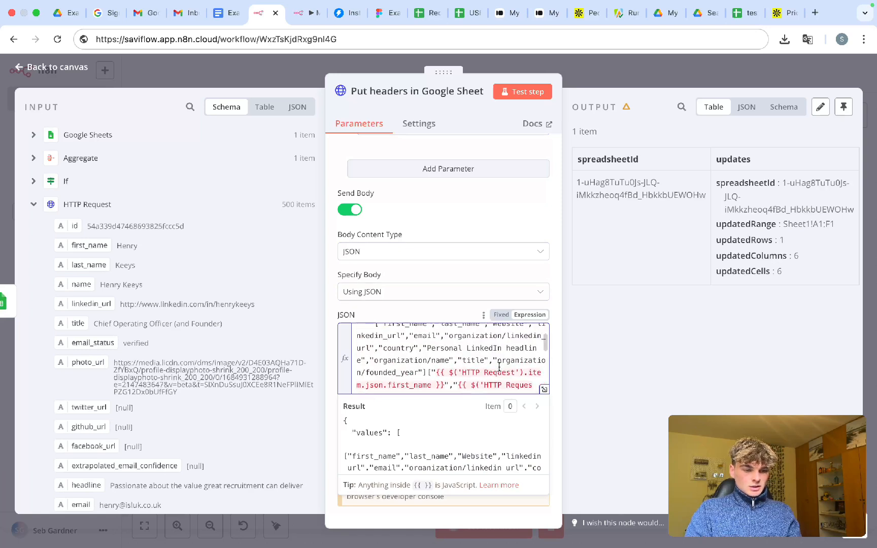
scroll(499, 366, "down", 5)
scroll(241, 376, "down", 1)
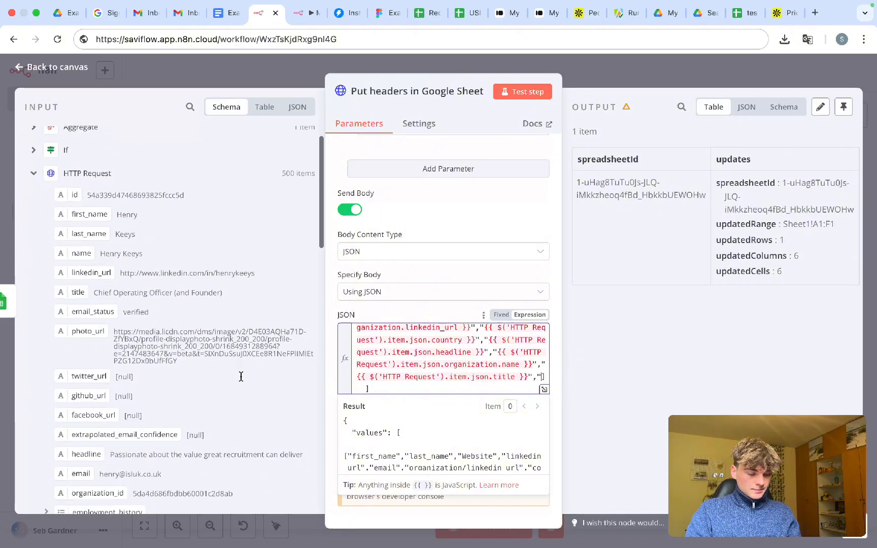
scroll(241, 376, "down", 5)
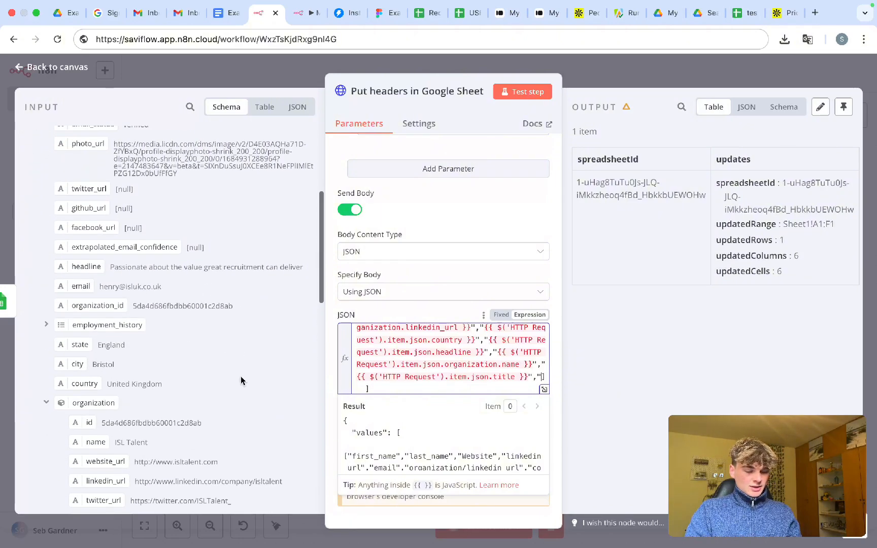
scroll(240, 376, "down", 3)
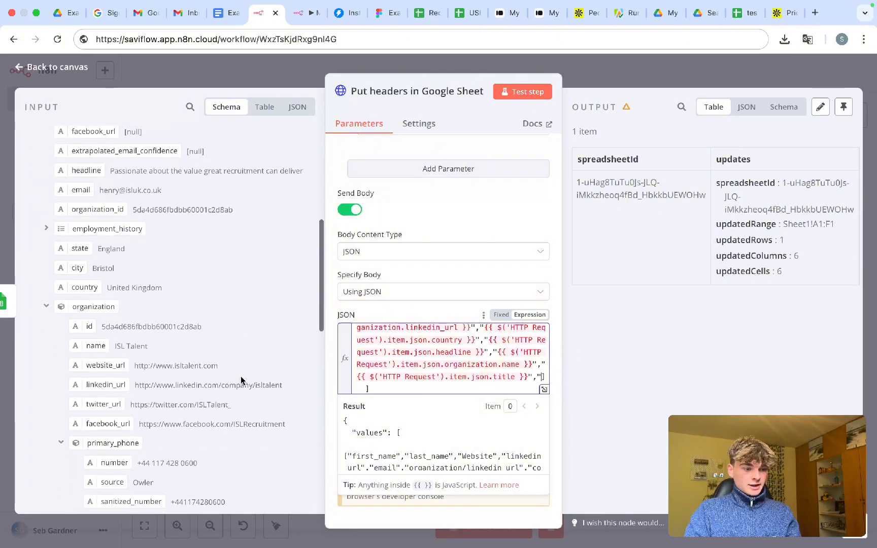
scroll(241, 376, "down", 6)
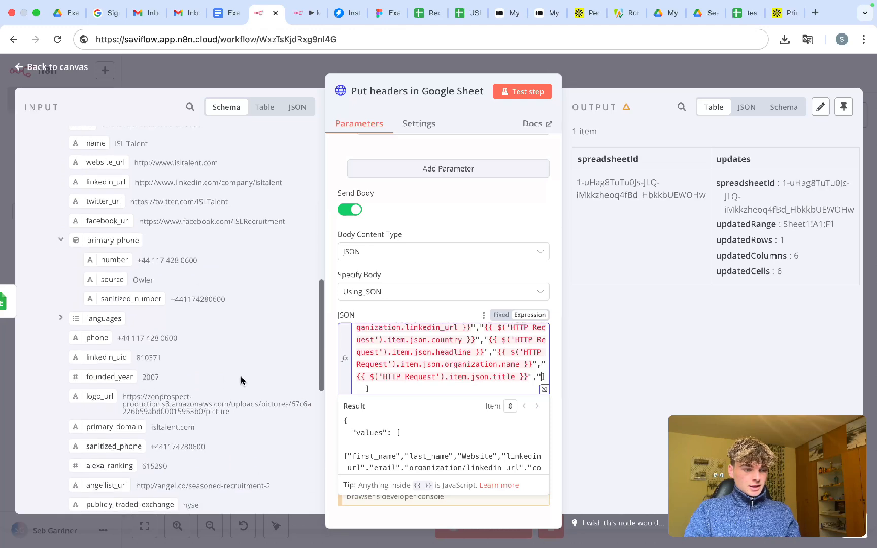
- Append organization.founded_year as the last value, then select 'item' in the first_name expression
left_click_drag(81, 378, 543, 381)
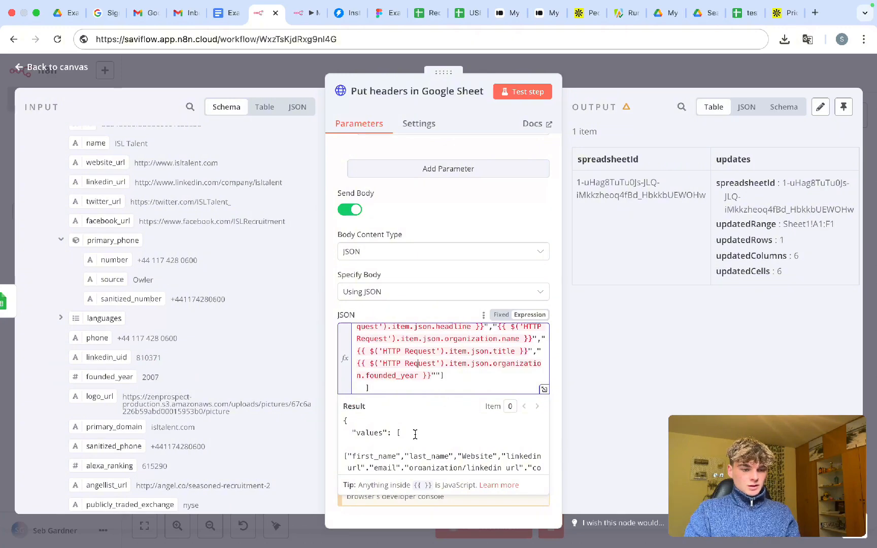
scroll(415, 434, "down", 5)
scroll(427, 374, "up", 10)
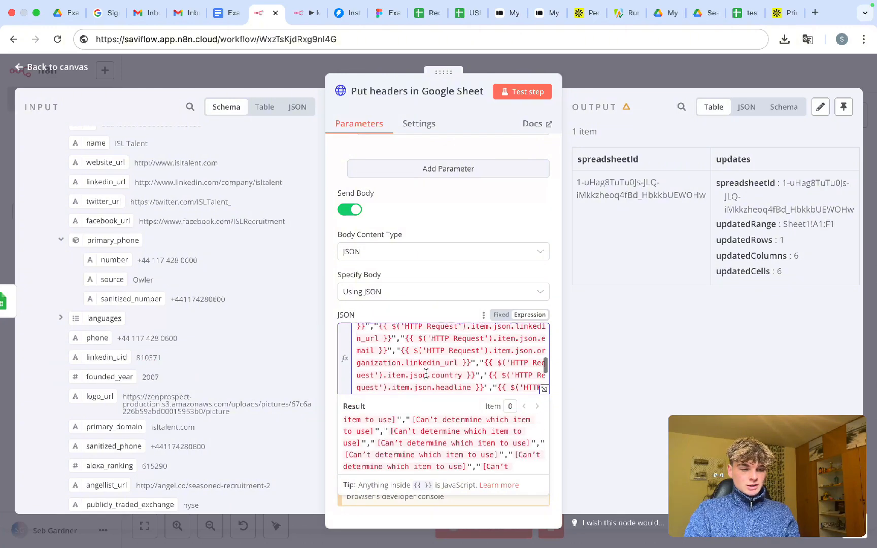
scroll(427, 374, "down", 2)
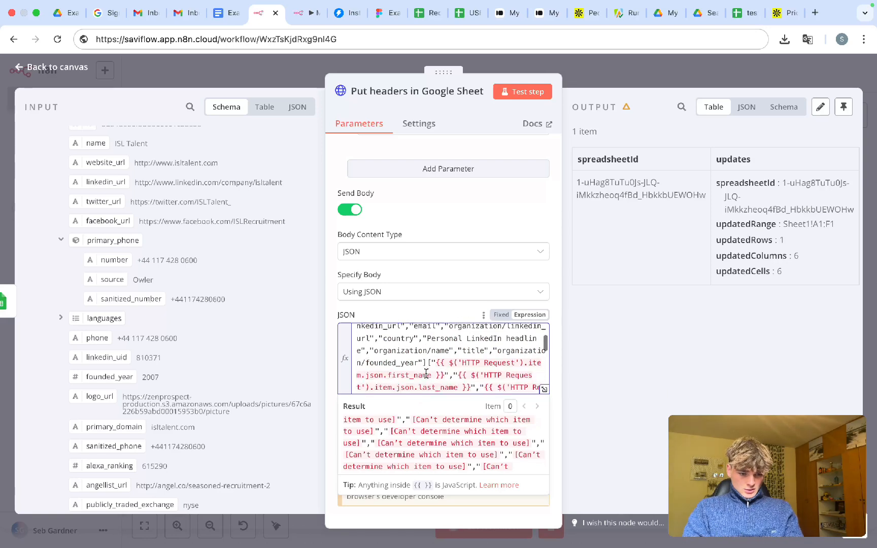
scroll(224, 331, "up", 10)
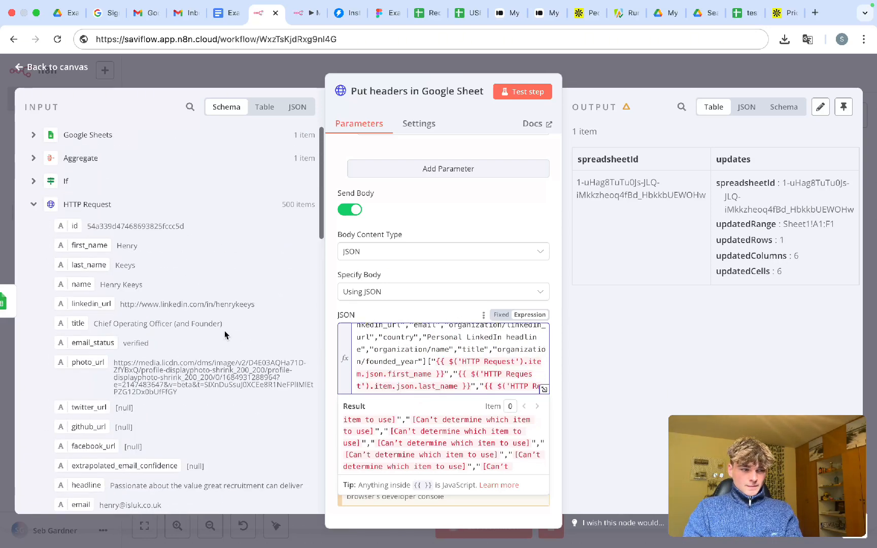
scroll(453, 373, "down", 1)
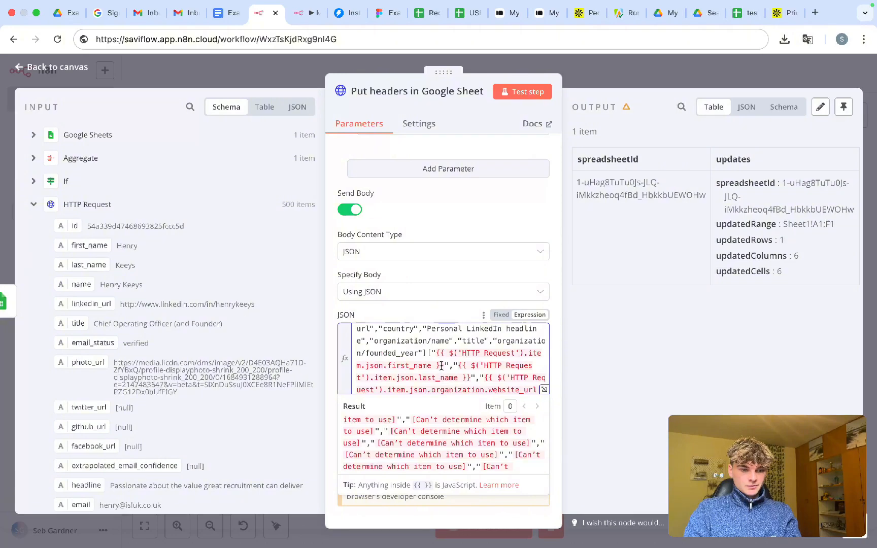
scroll(529, 352, "up", 5)
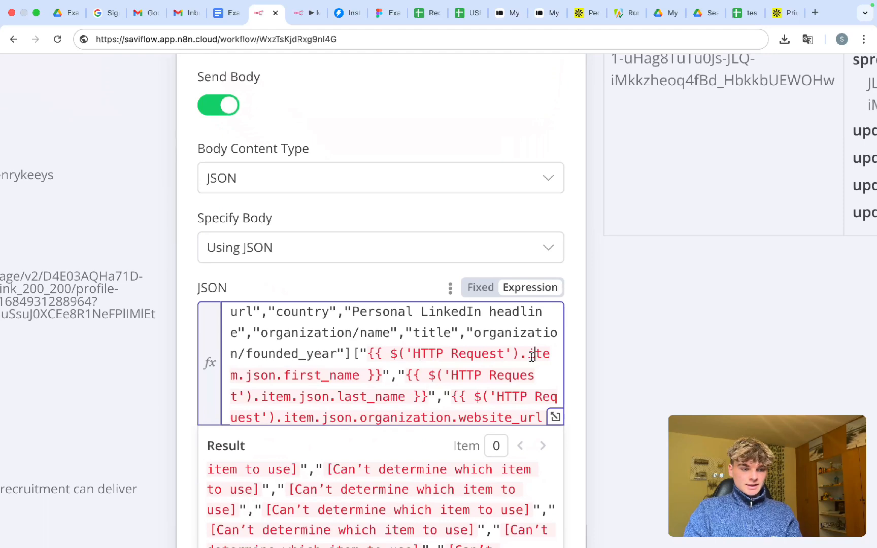
double_click(537, 353)
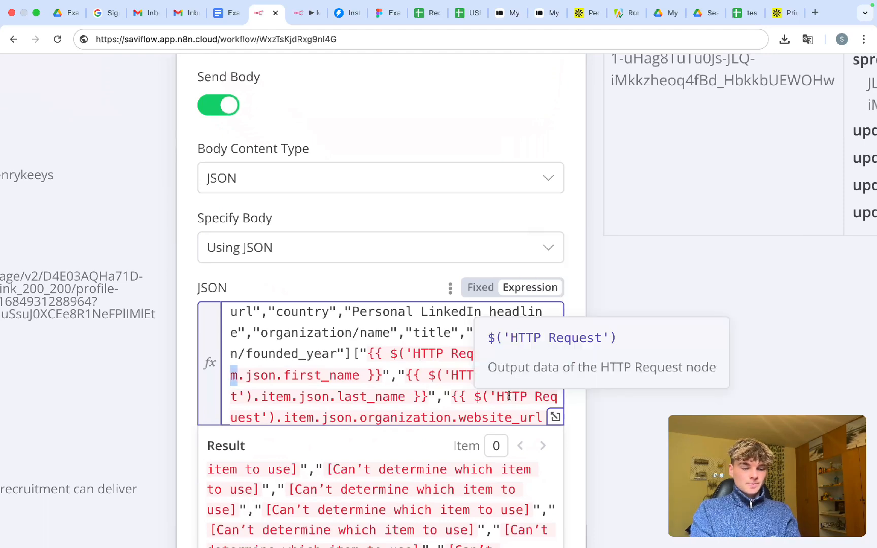
- Change the first_name reference in the headers node's JSON body from last() to first()
type("last")
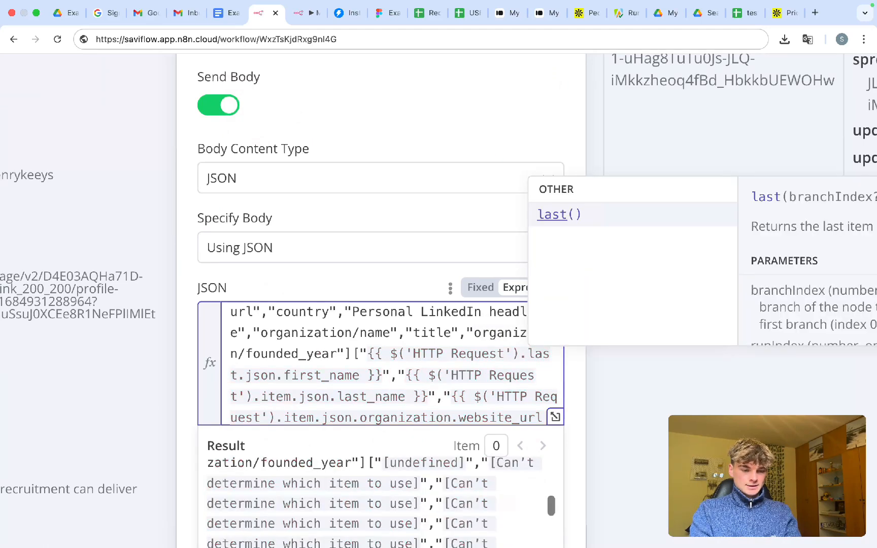
key("Return")
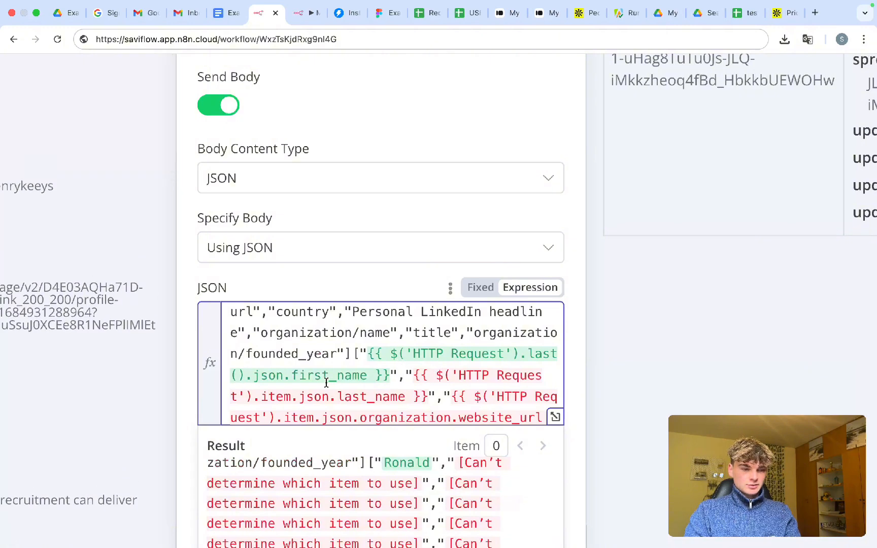
left_click(239, 375)
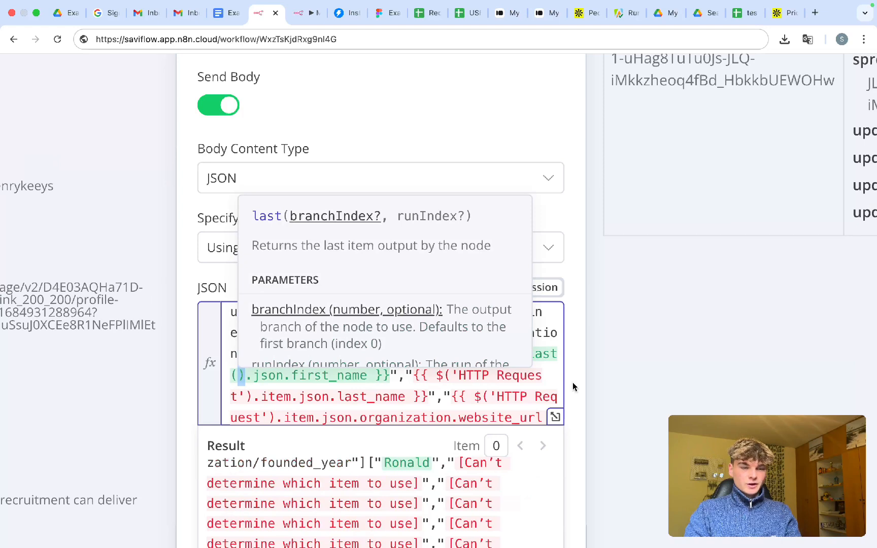
double_click(542, 354)
type("first")
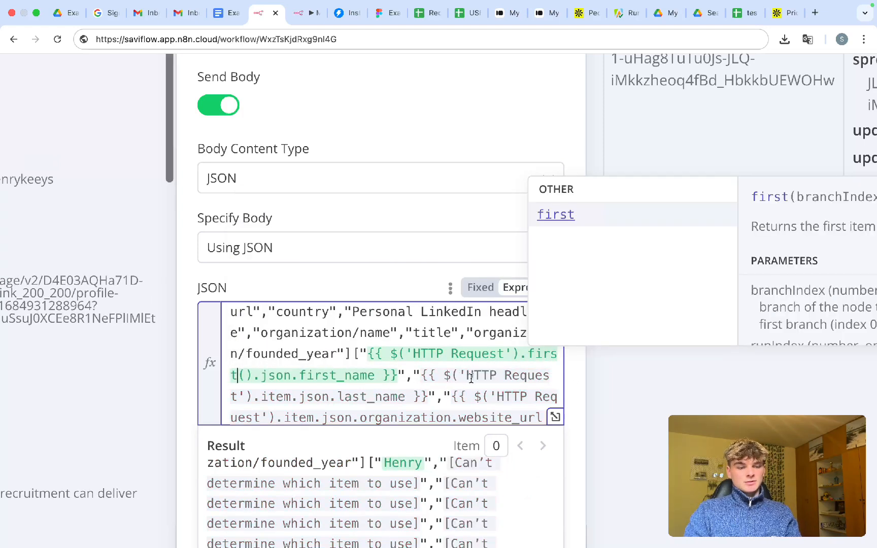
left_click(370, 287)
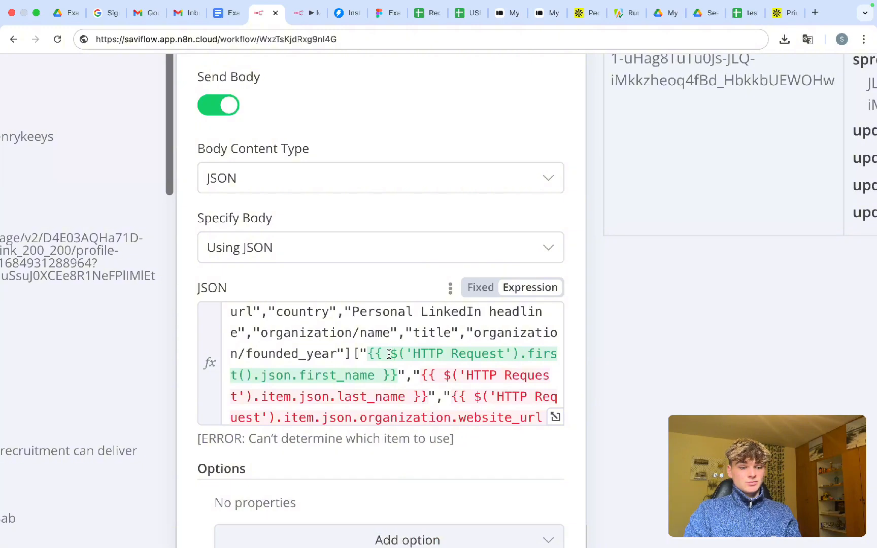
scroll(423, 380, "down", 2)
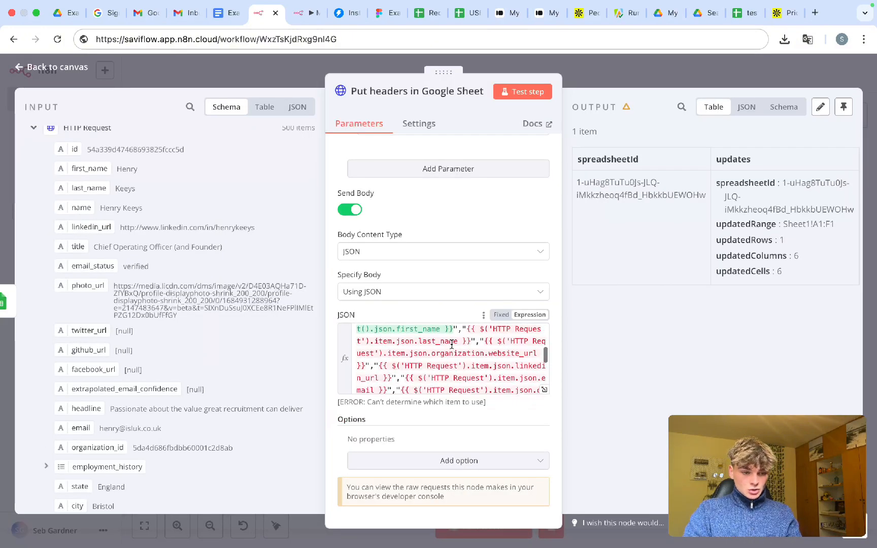
- Switch the last_name, website_url and linkedin_url references from .item to first()
double_click(384, 356)
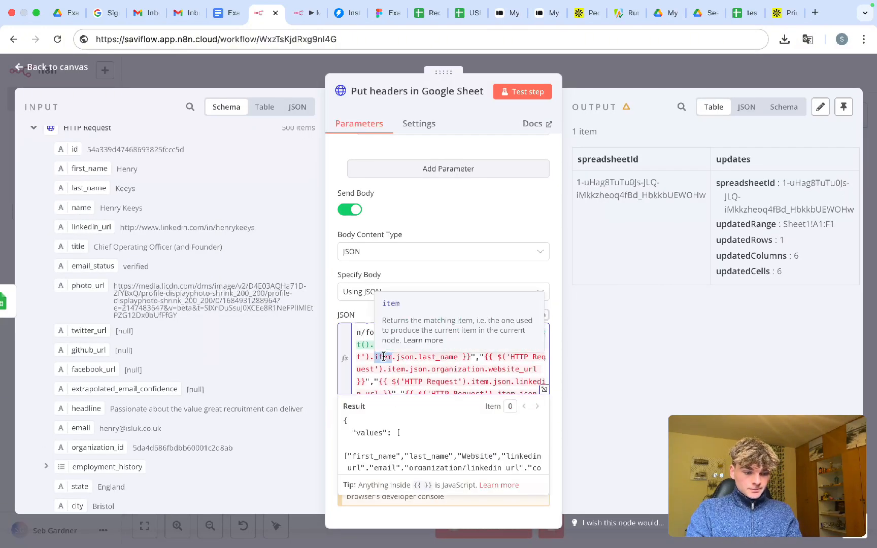
type("first")
key("Return")
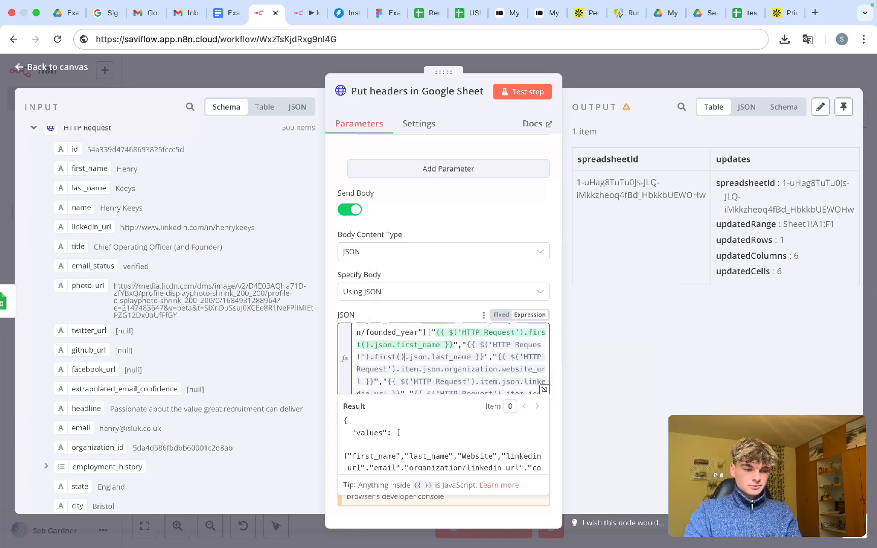
double_click(411, 369)
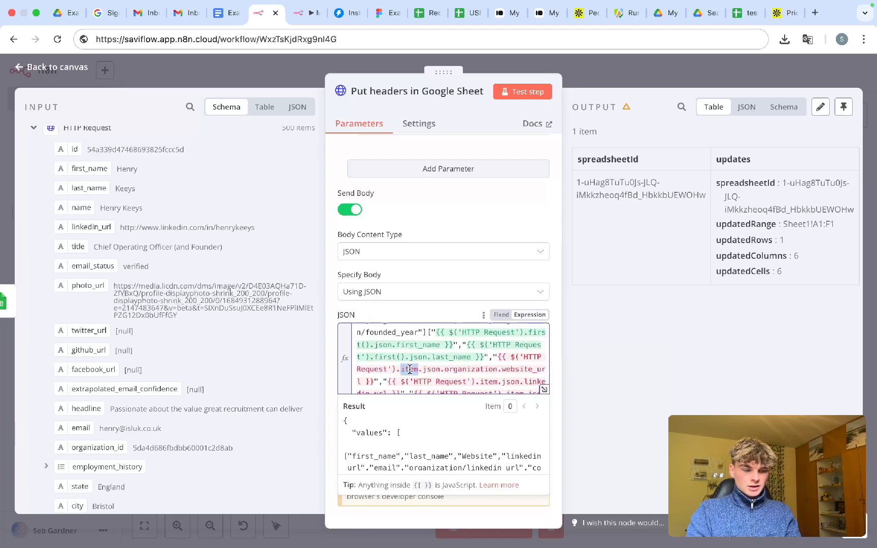
type("first()")
key("Return")
scroll(445, 376, "down", 1)
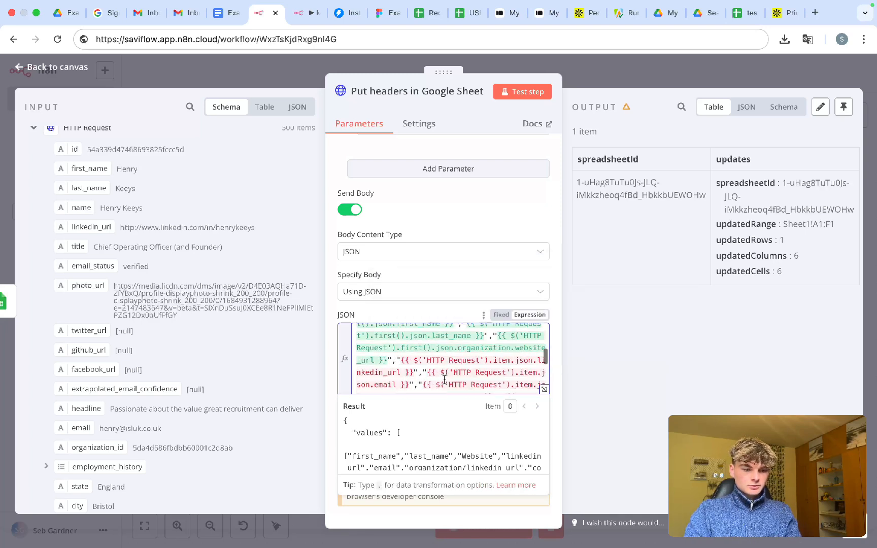
double_click(502, 360)
type("first")
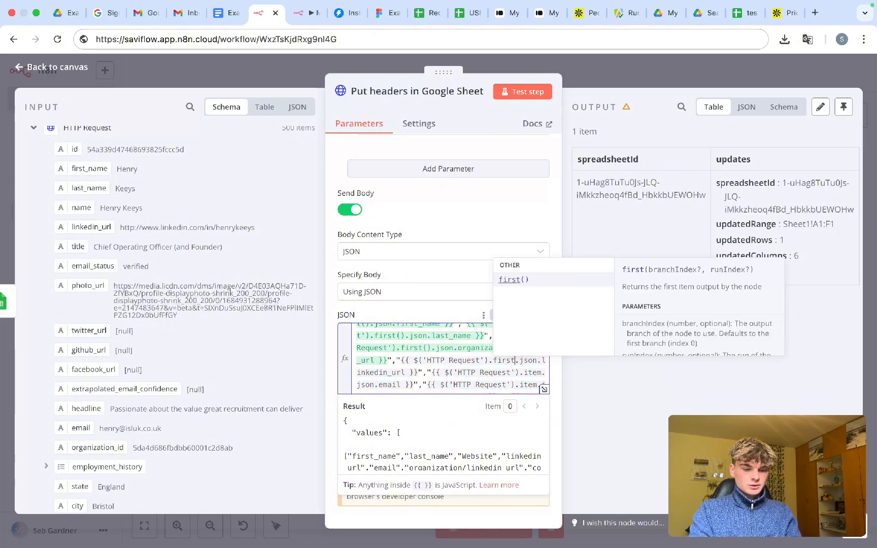
key("Return")
- Switch the email, organization linkedin_url and country references to first()
scroll(515, 343, "down", 1)
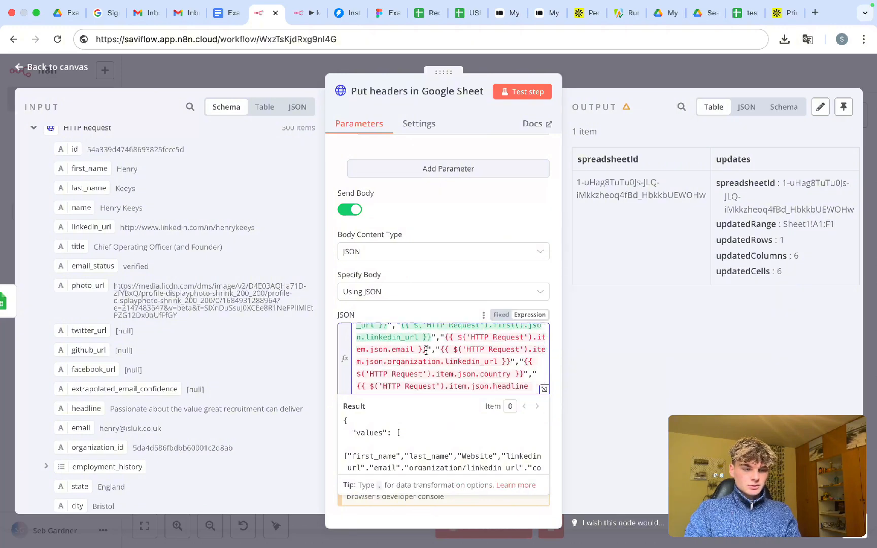
double_click(544, 335)
type("first")
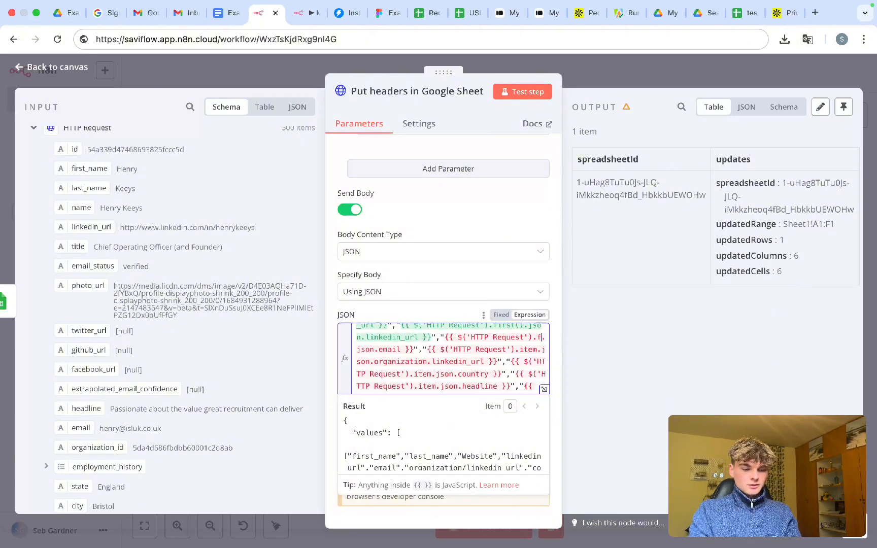
key("Return")
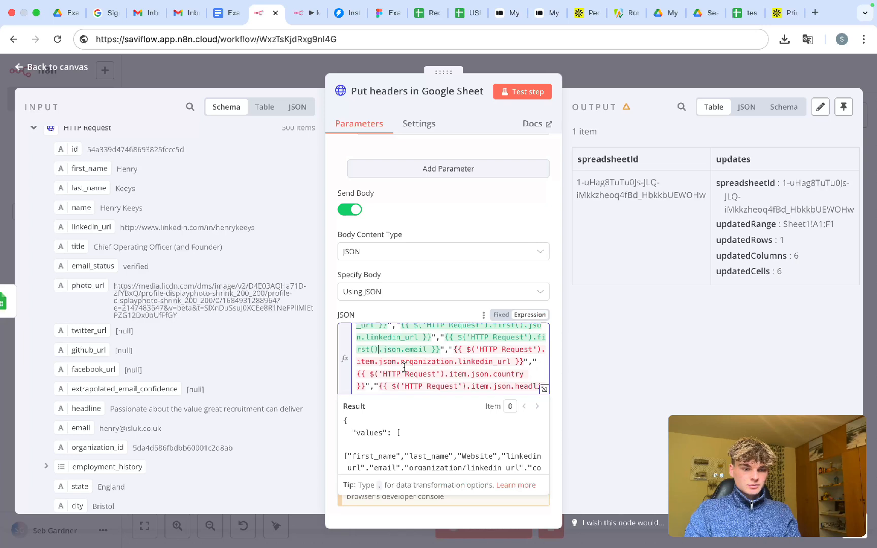
double_click(370, 362)
type("first")
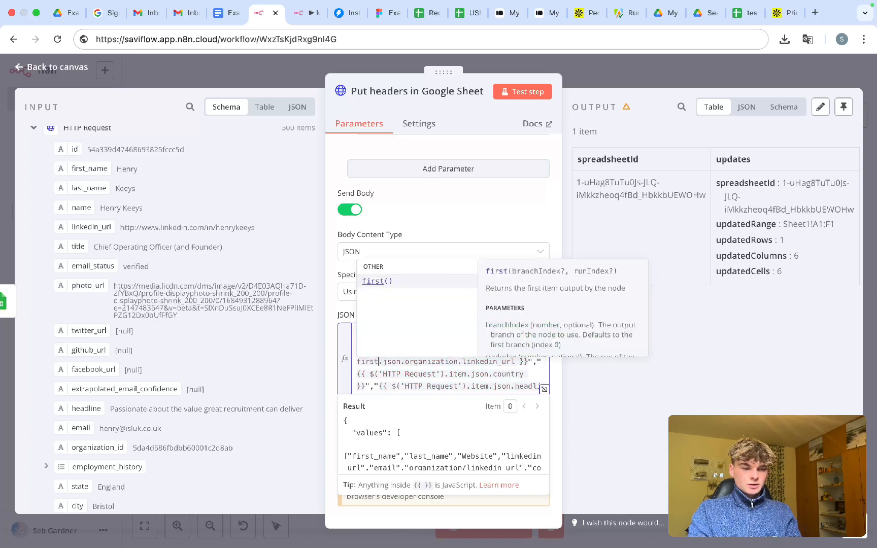
key("Return")
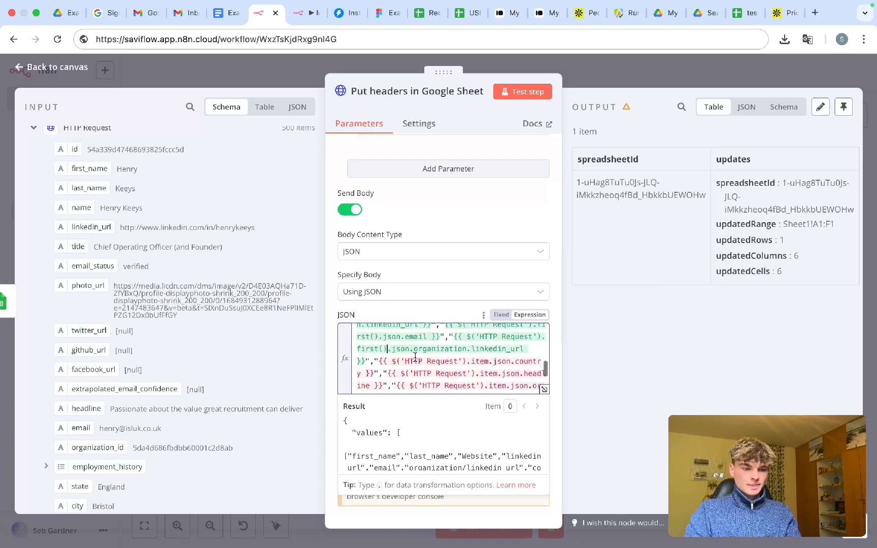
type("firs")
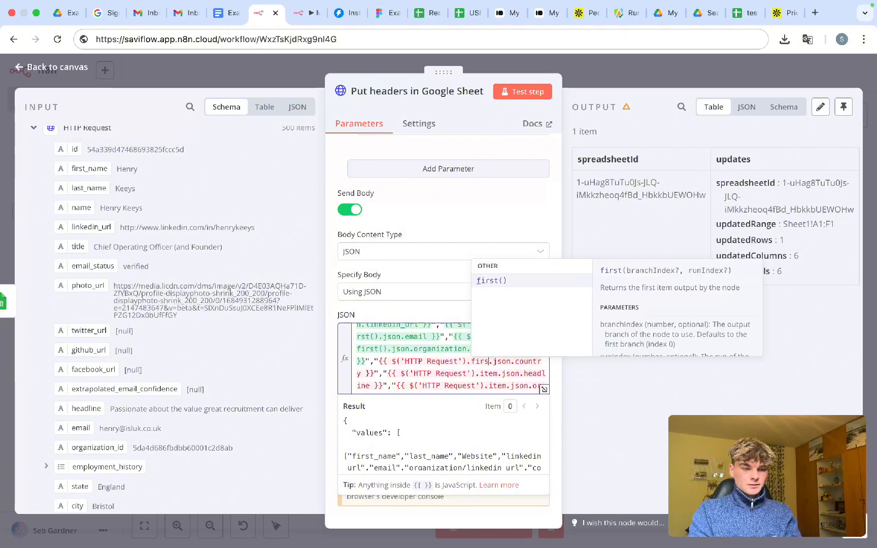
type("t")
key("Return")
- Switch the headline, organization name, title and founded_year references to first()
scroll(466, 364, "down", 2)
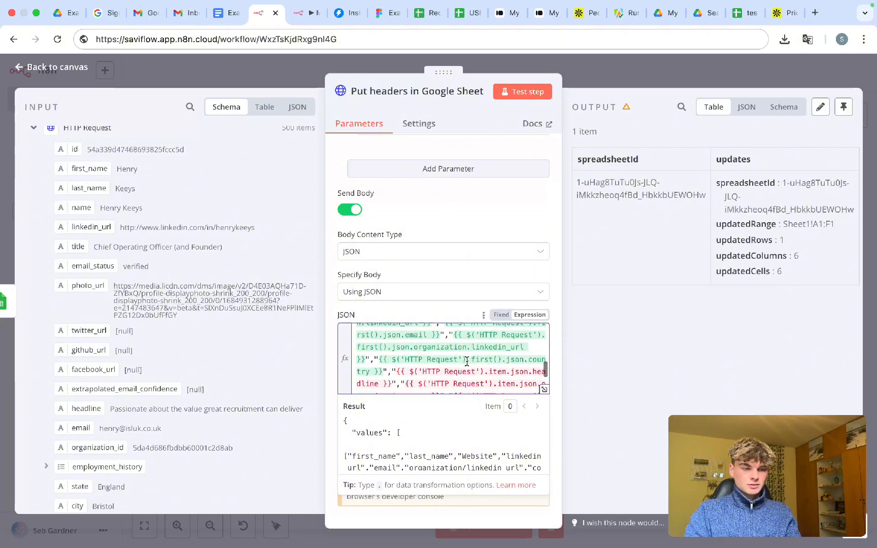
double_click(497, 357)
type("first()")
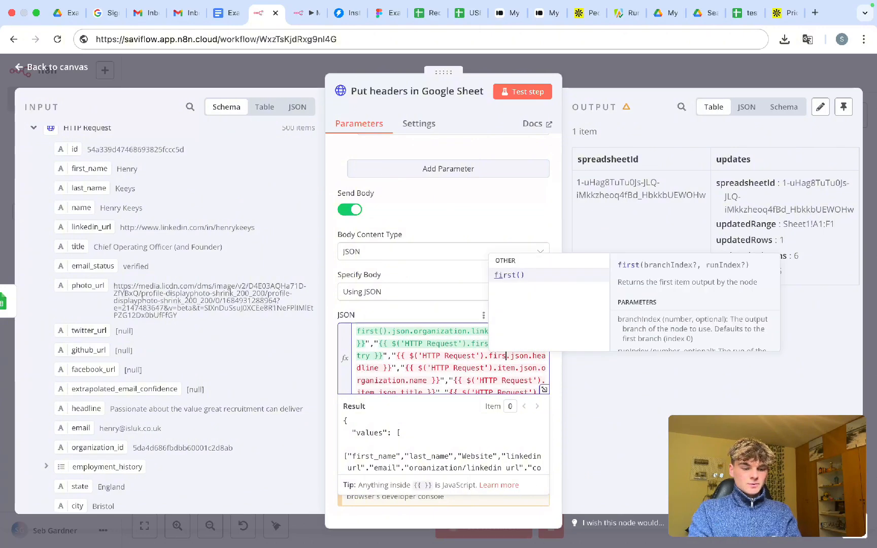
key("Escape")
scroll(481, 365, "down", 2)
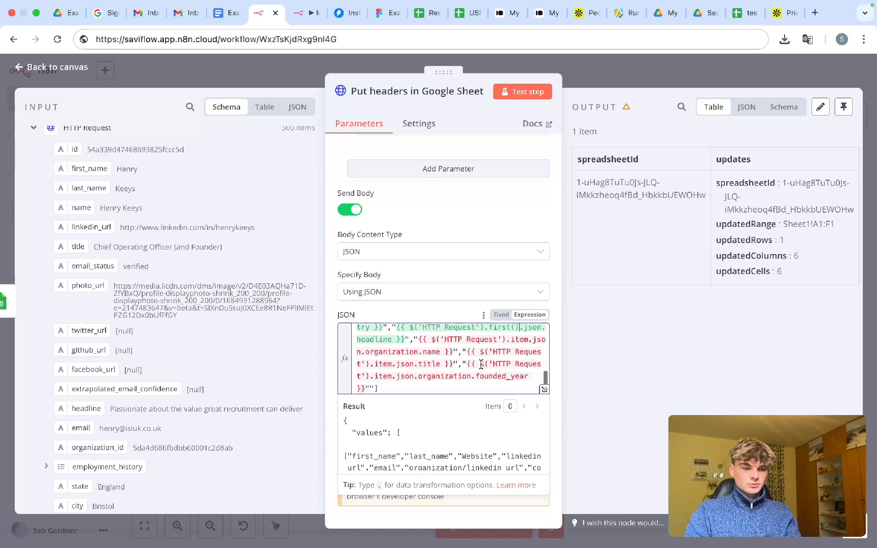
type("first()")
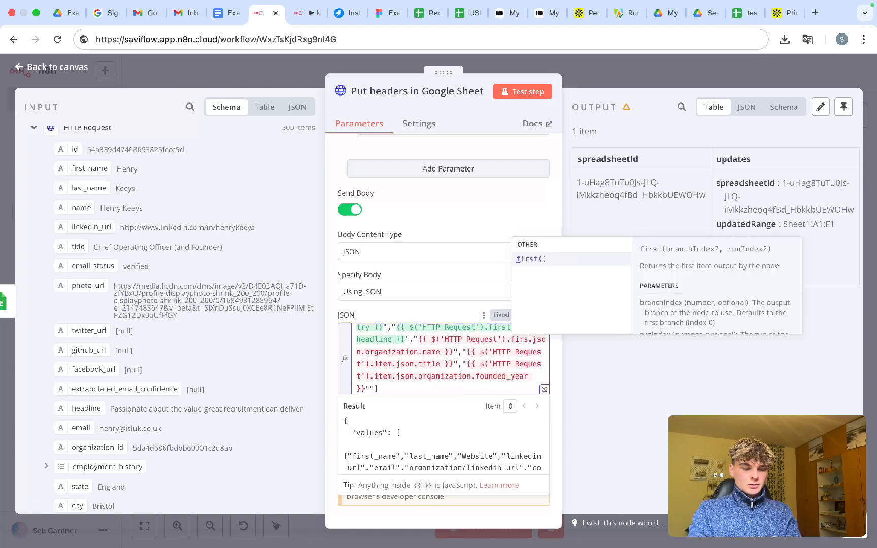
key("Escape")
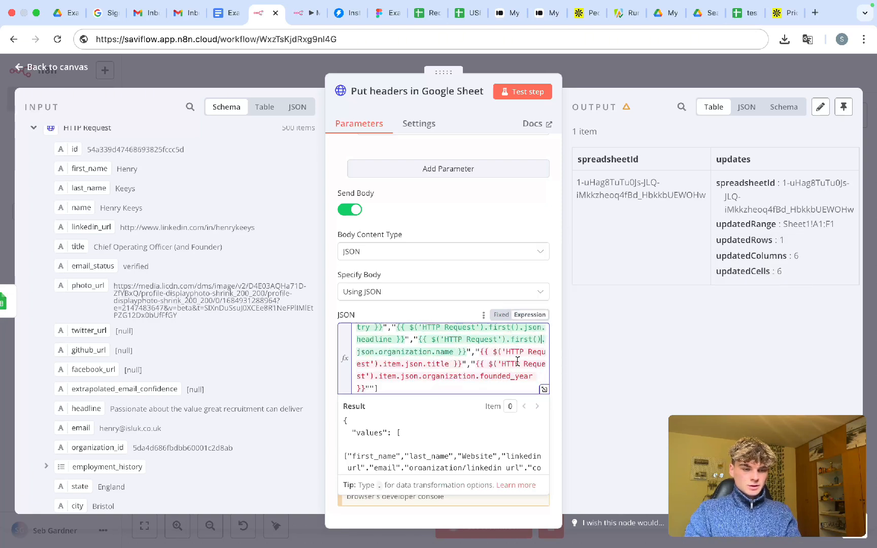
double_click(394, 365)
type("first()")
key("Escape")
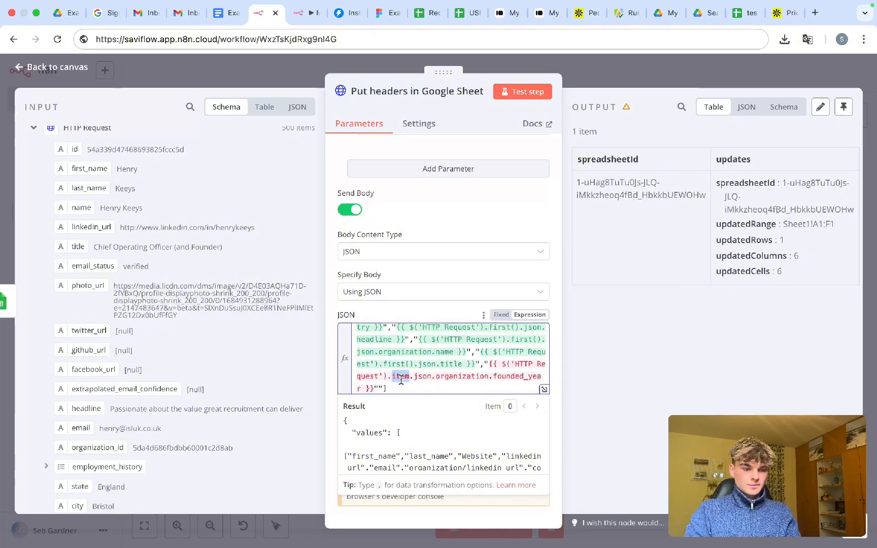
type("first()")
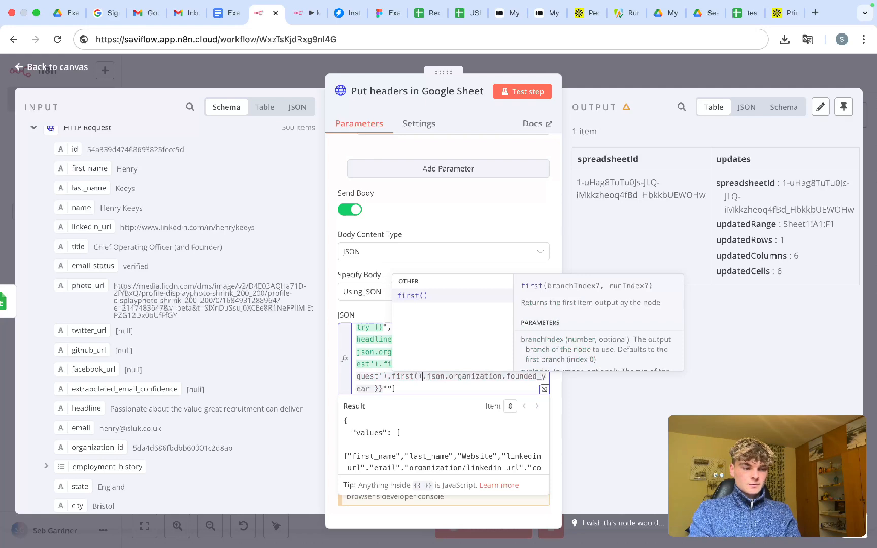
key("Escape")
scroll(420, 379, "down", 1)
scroll(422, 432, "down", 6)
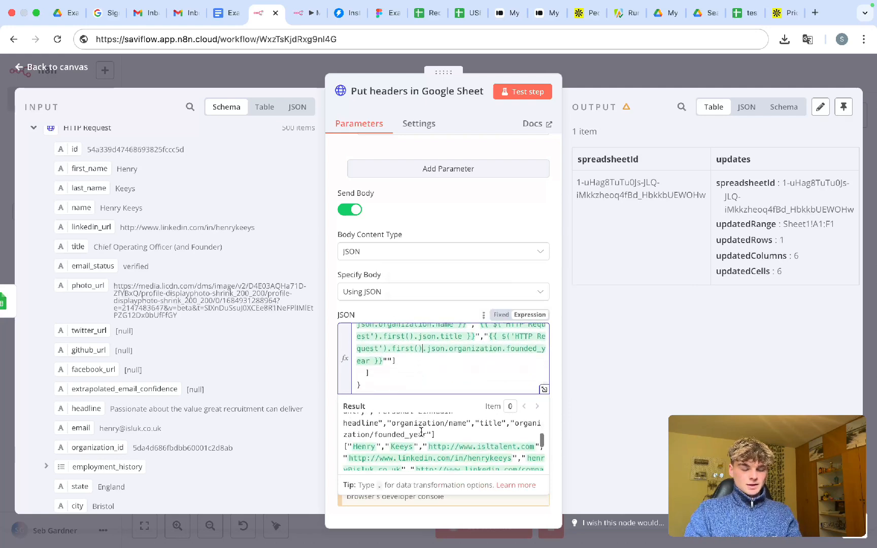
- Return to the workflow canvas and go to the Google Sheet's browser tab
left_click(593, 74)
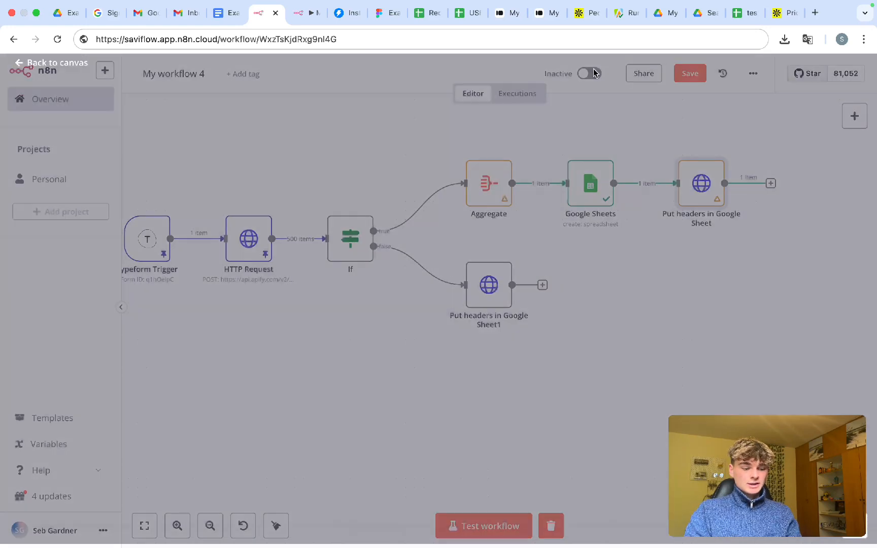
mouse_move(436, 269)
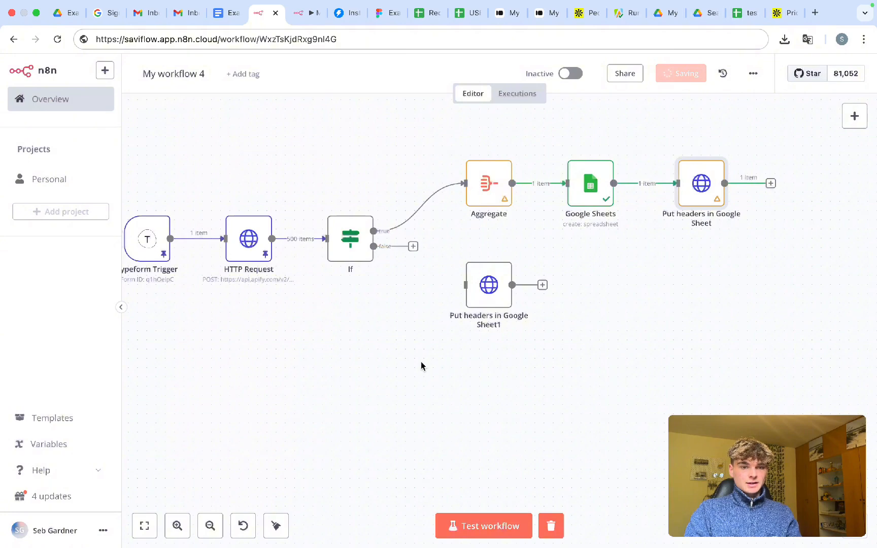
scroll(423, 366, "left", 1)
scroll(423, 367, "down", 1)
scroll(423, 367, "up", 1)
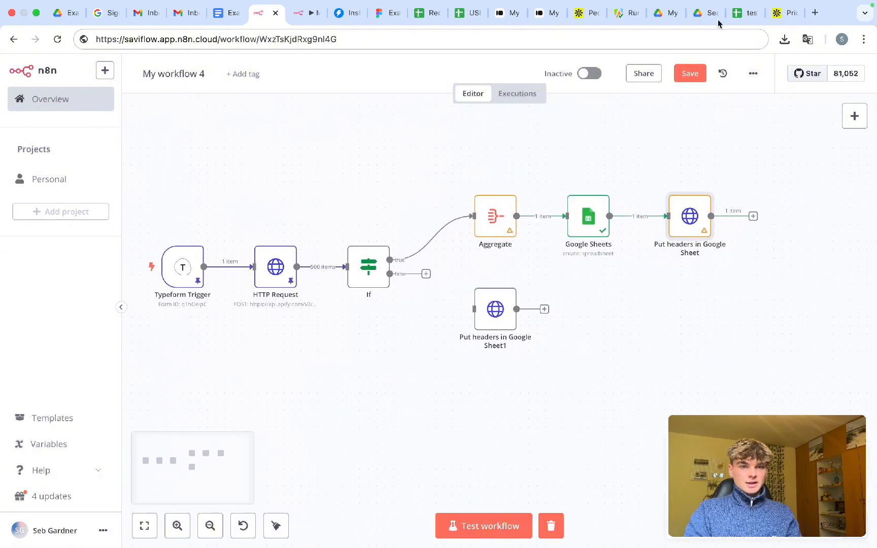
left_click(745, 13)
- Close the sheet tab, bin the test scraper file in Drive, and start a new n8n test run
key("super+w")
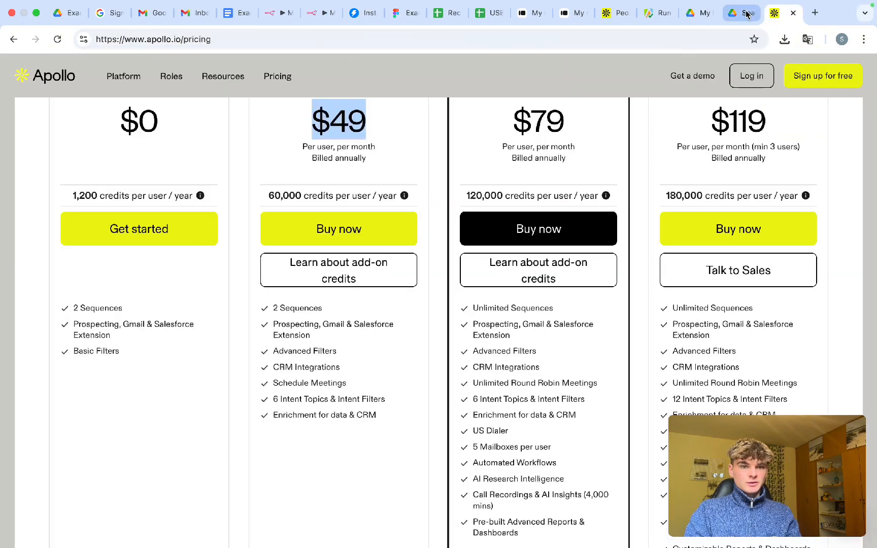
left_click(746, 12)
left_click_drag(376, 391, 93, 307)
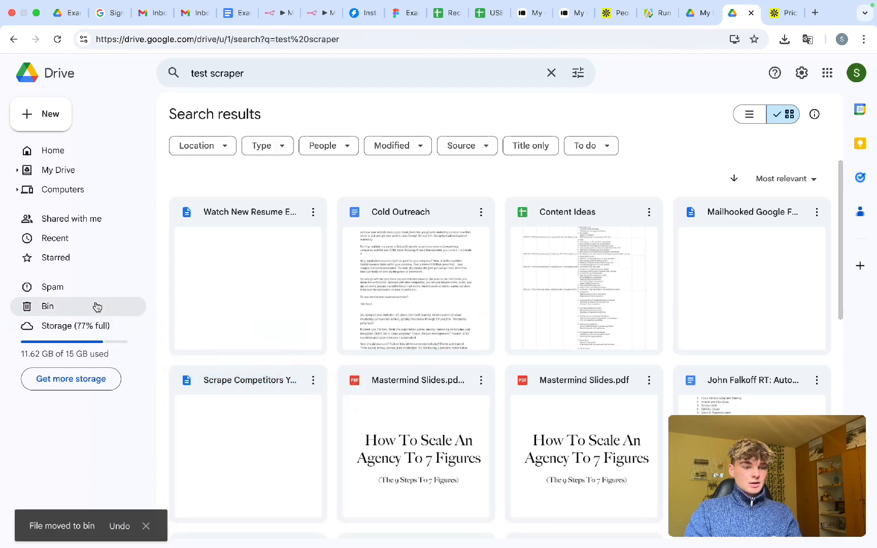
left_click(277, 12)
key("super+Return")
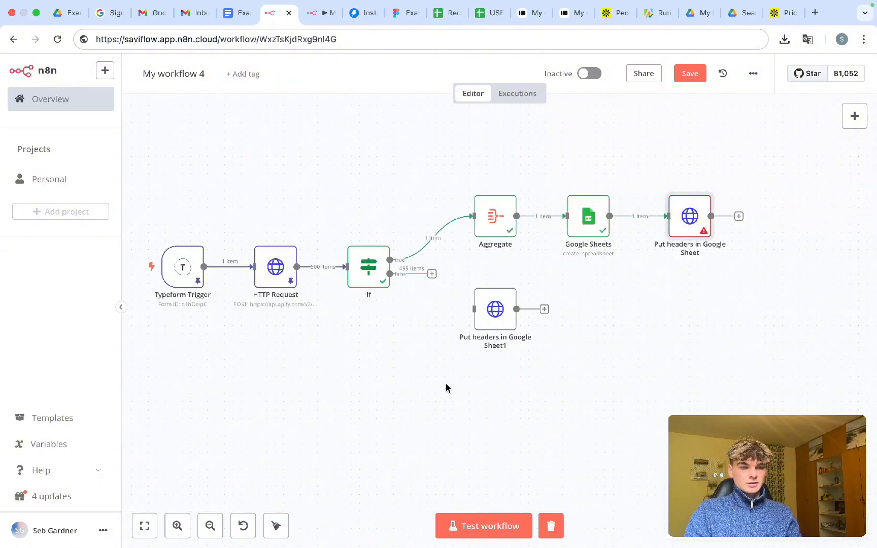
- Insert the missing comma between the header and value arrays in the Put headers in Google Sheet body
double_click(693, 222)
scroll(440, 372, "down", 6)
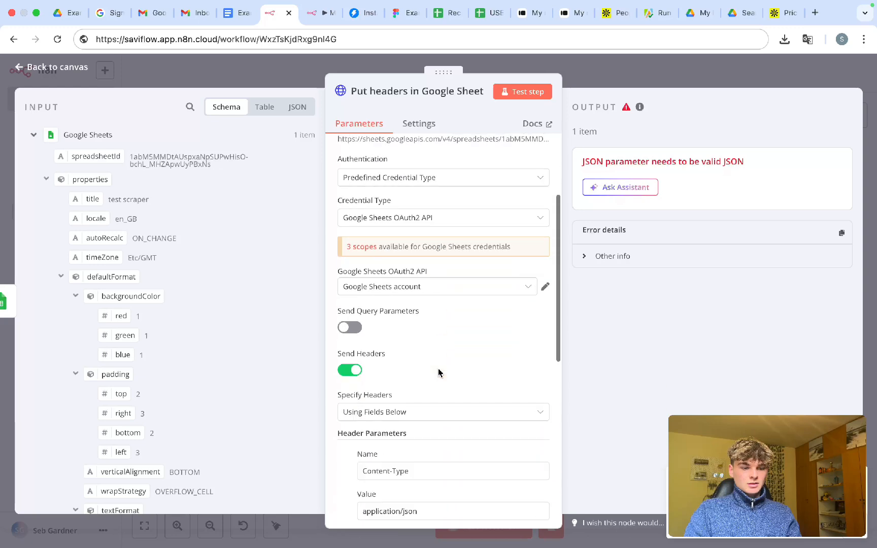
scroll(440, 372, "down", 4)
scroll(437, 355, "down", 3)
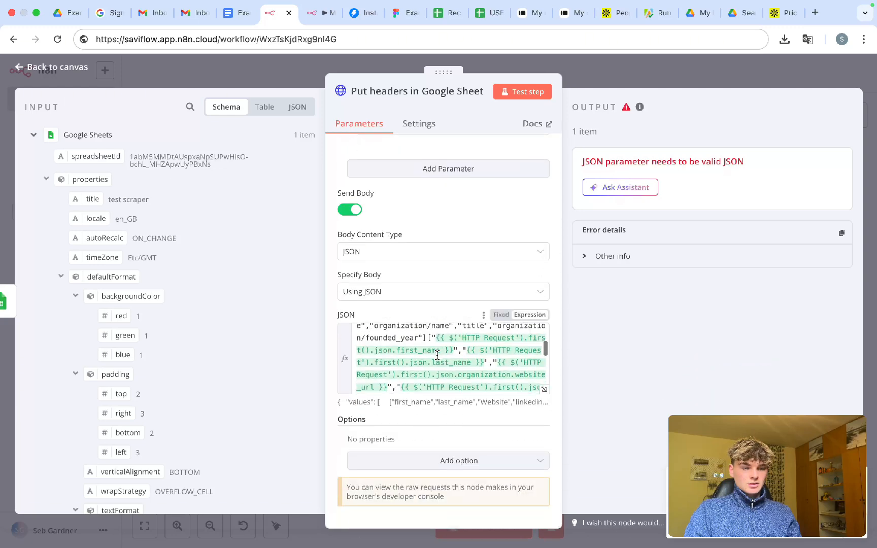
left_click(428, 337)
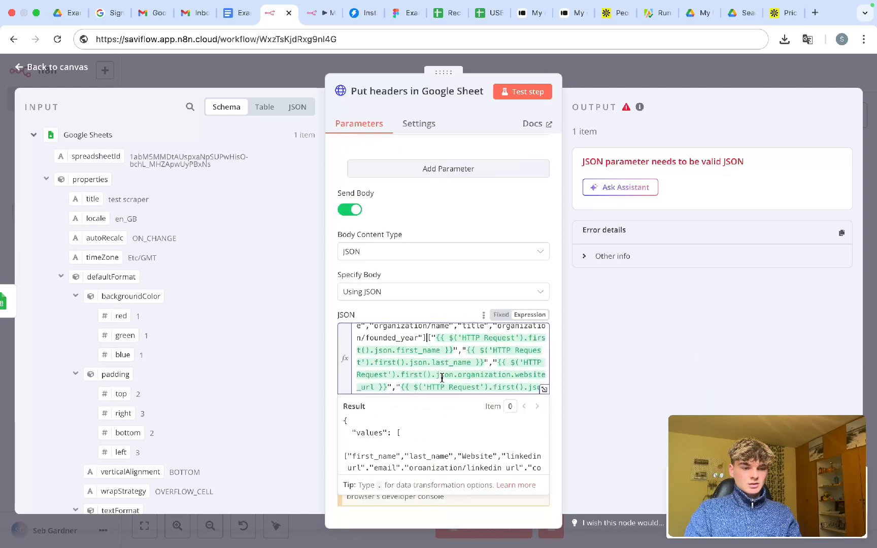
type(",")
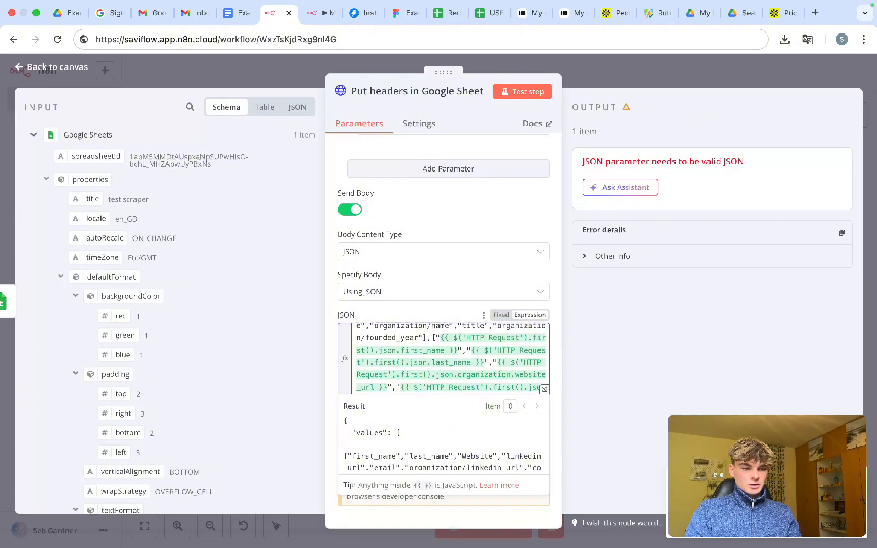
key("Return")
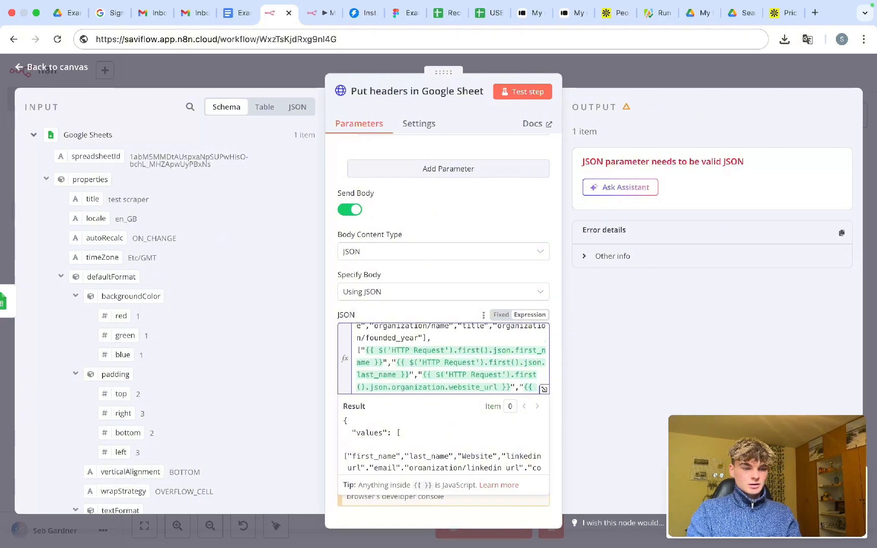
key("BackSpace")
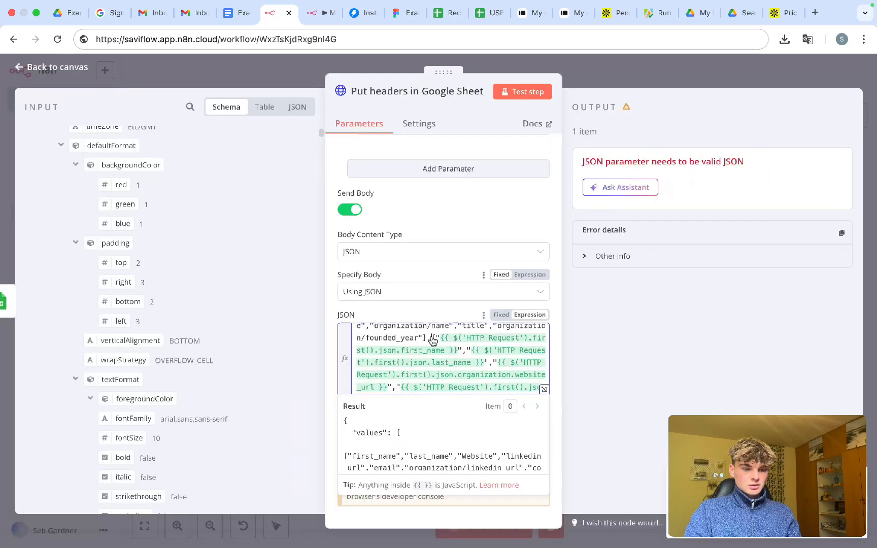
- Review the fixed body, return to the canvas, save the workflow, and rerun the test
scroll(432, 340, "up", 5)
scroll(432, 351, "down", 5)
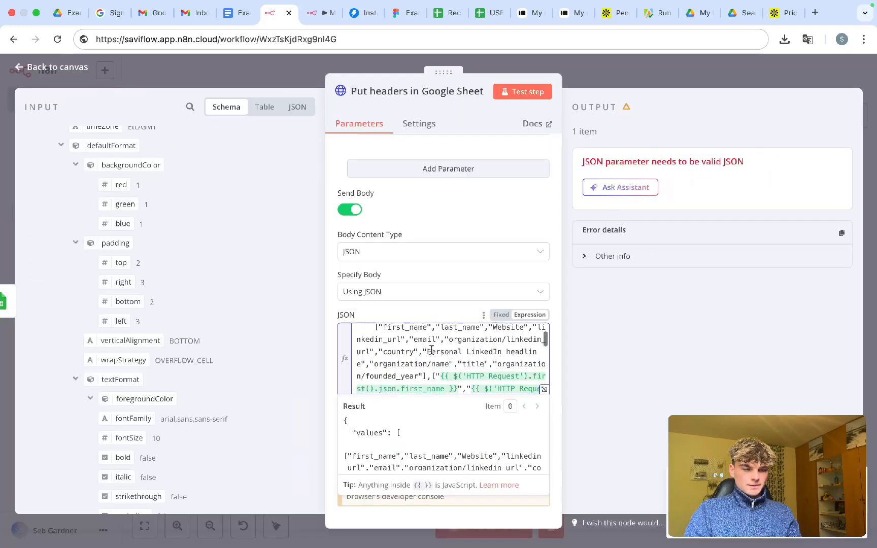
scroll(432, 350, "down", 5)
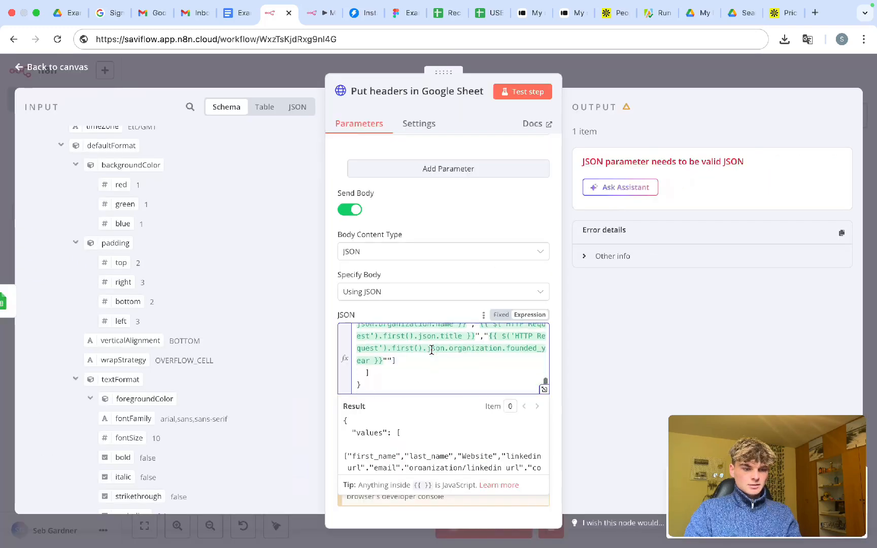
left_click(391, 361)
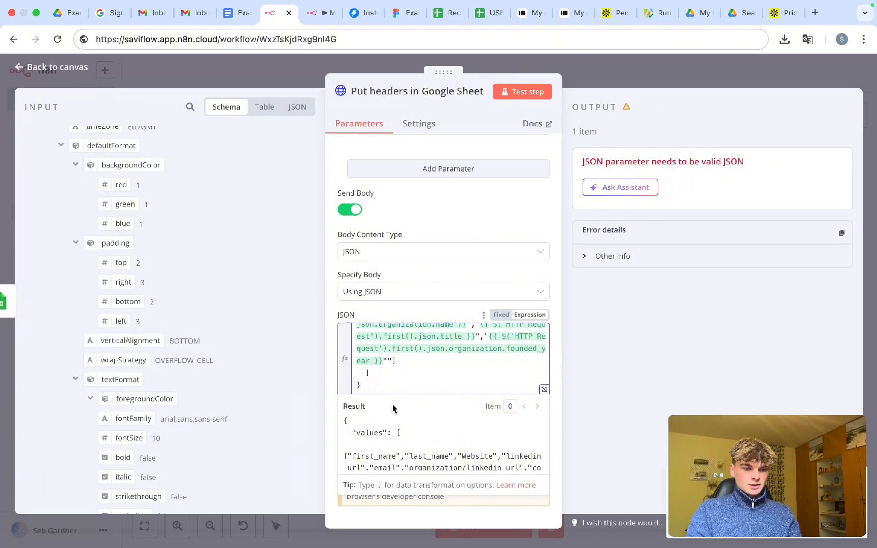
scroll(401, 385, "up", 3)
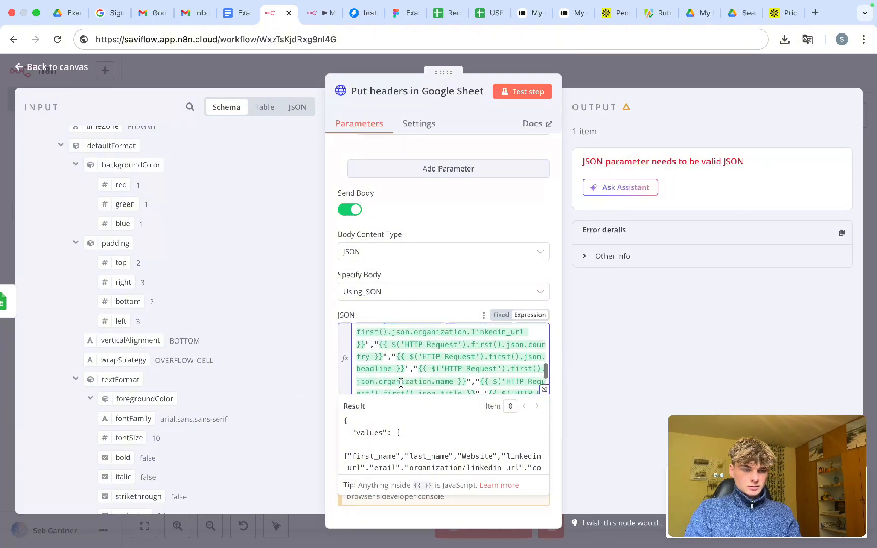
scroll(401, 383, "down", 1)
scroll(401, 383, "up", 6)
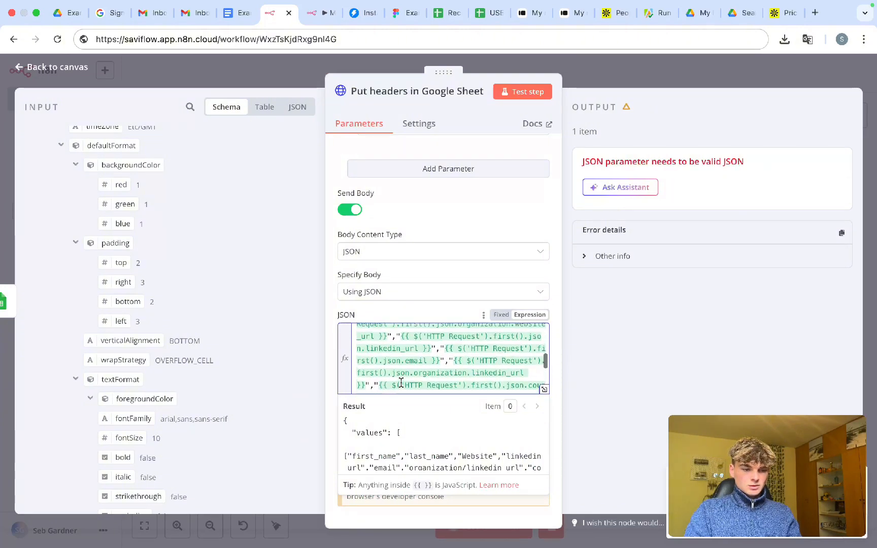
scroll(401, 384, "up", 4)
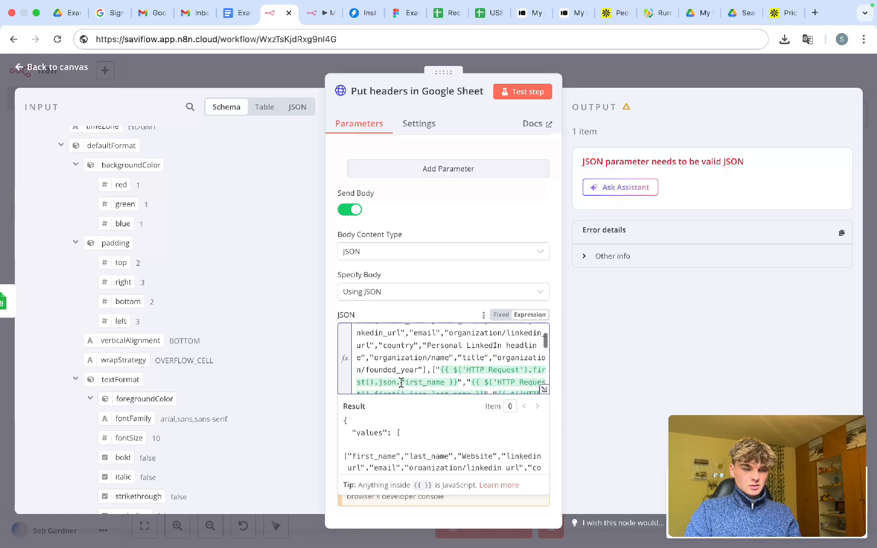
scroll(401, 383, "down", 3)
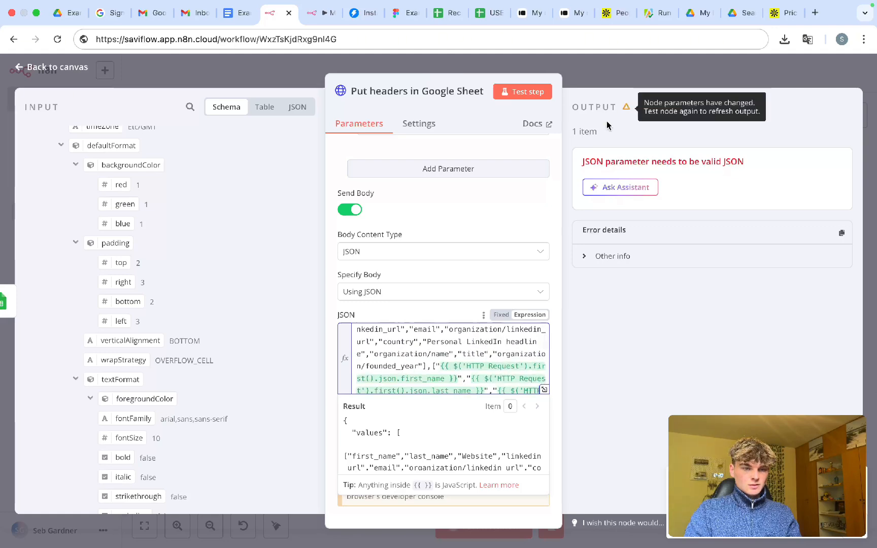
left_click(591, 82)
key("ctrl+s")
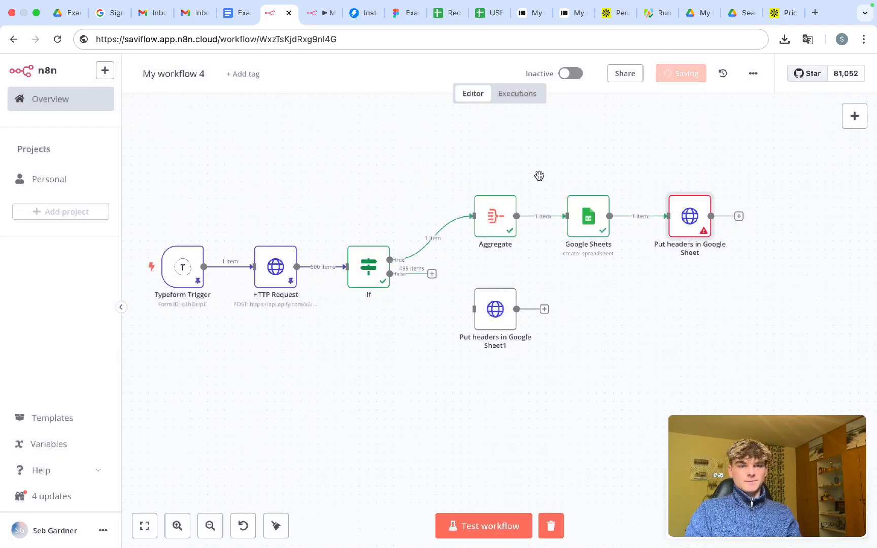
key("ctrl+Return")
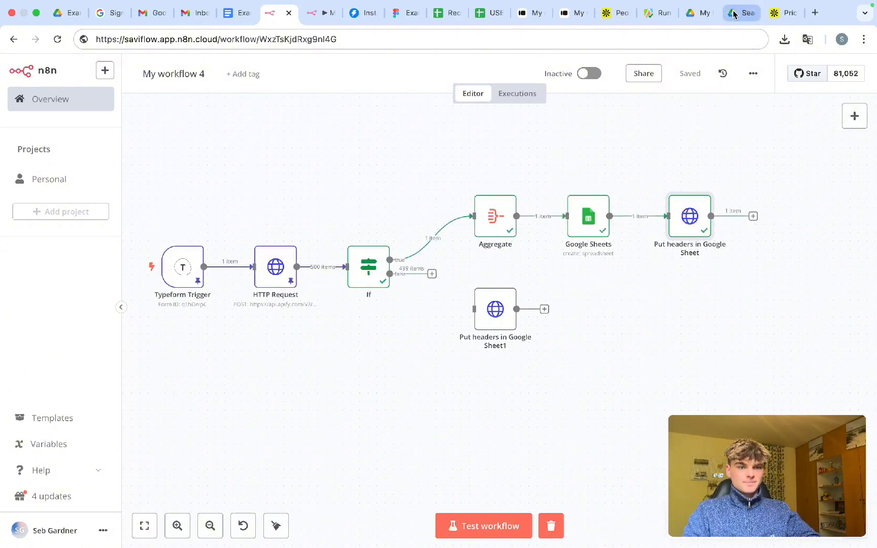
- Copy the spreadsheet title 'test scraper' from the Google Sheets node
double_click(599, 221)
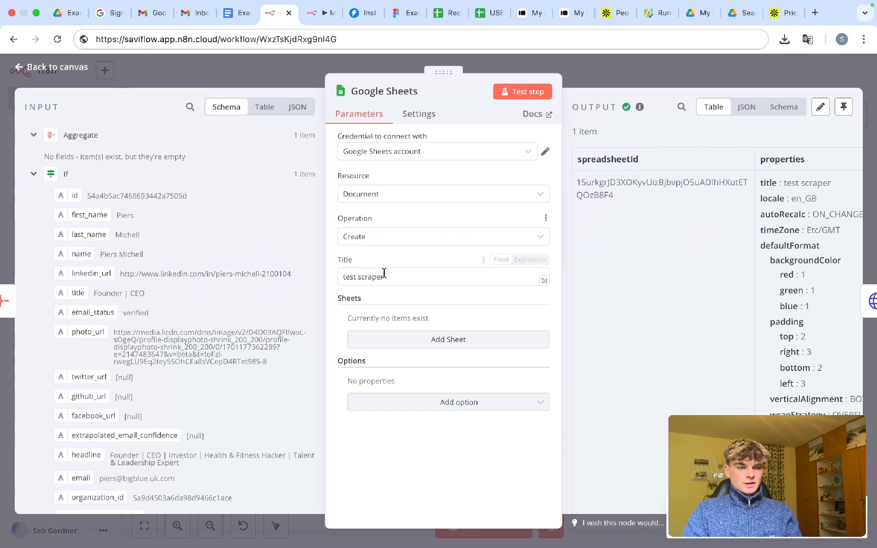
left_click_drag(384, 275, 314, 280)
key("super+c")
left_click(689, 76)
- Search Google Drive for 'test scraper' and open the resulting spreadsheet
left_click(736, 14)
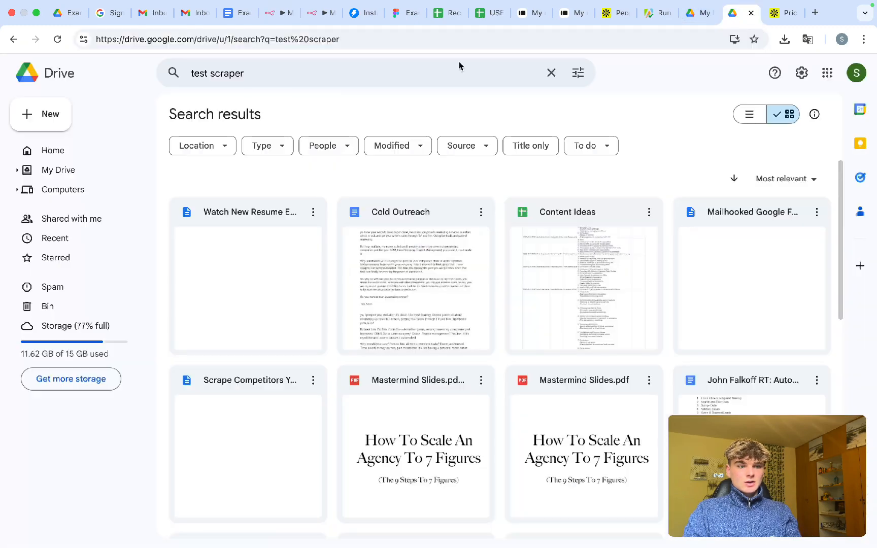
left_click_drag(260, 72, 122, 74)
key("super+v")
left_click(250, 152)
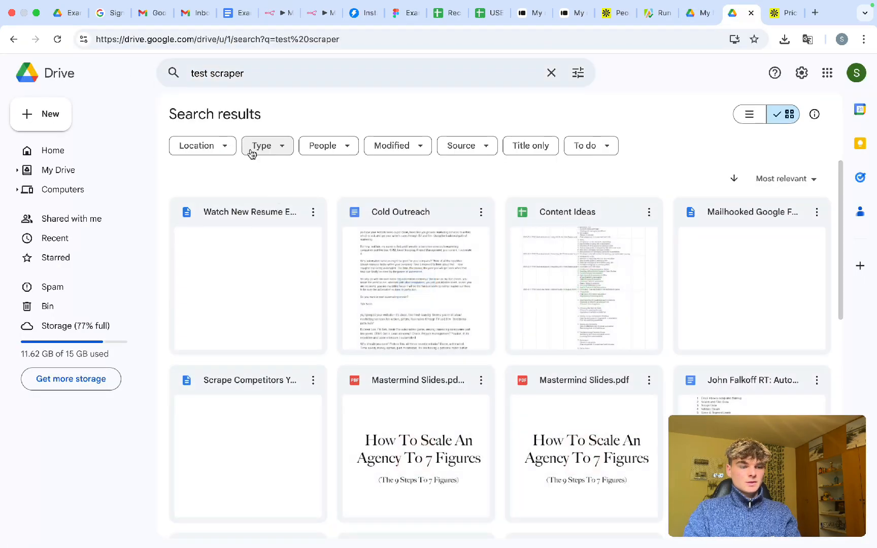
scroll(514, 283, "down", 10)
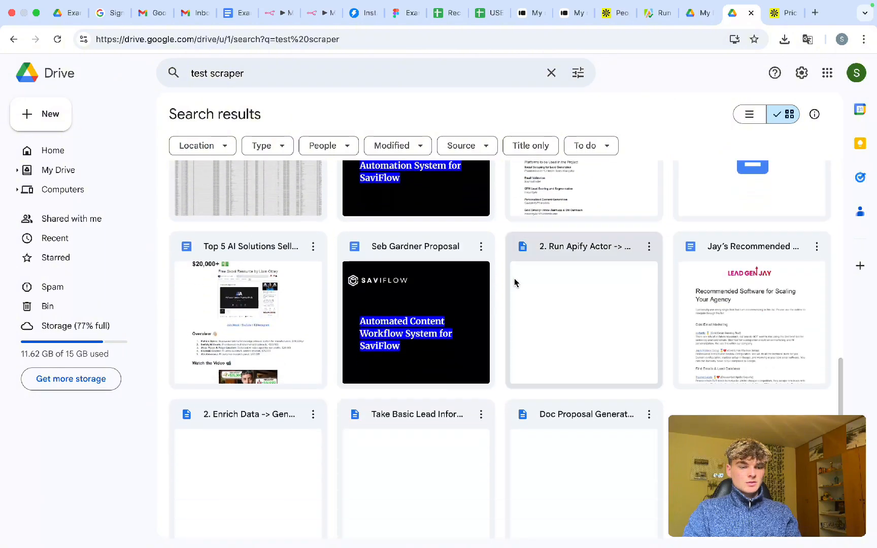
scroll(514, 283, "up", 10)
scroll(515, 283, "down", 15)
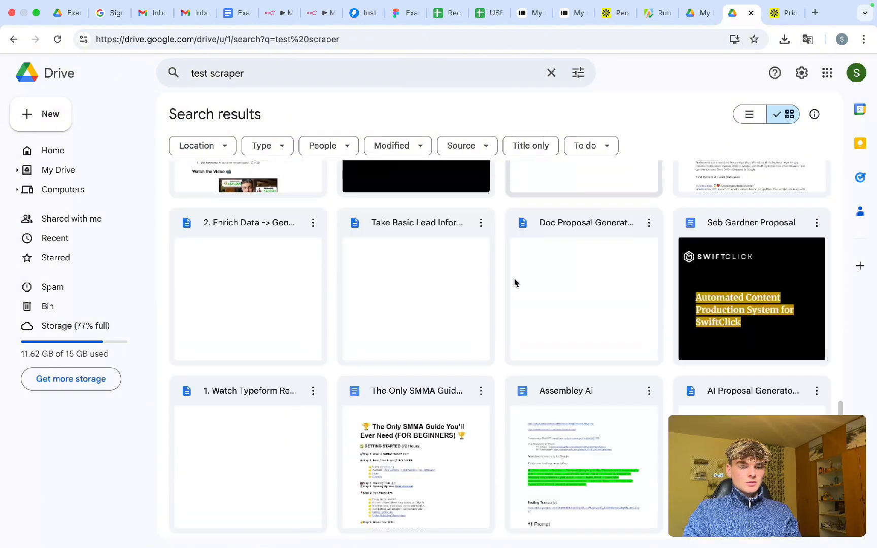
scroll(515, 283, "up", 15)
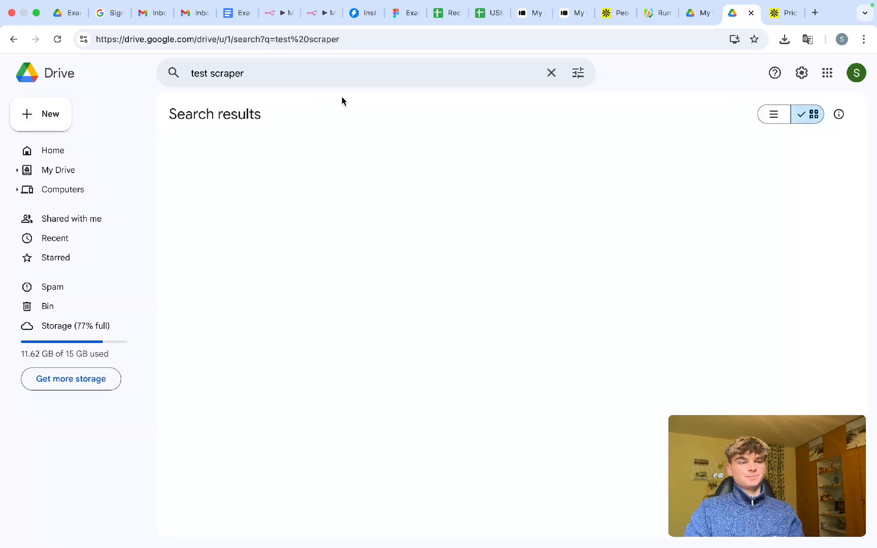
double_click(262, 279)
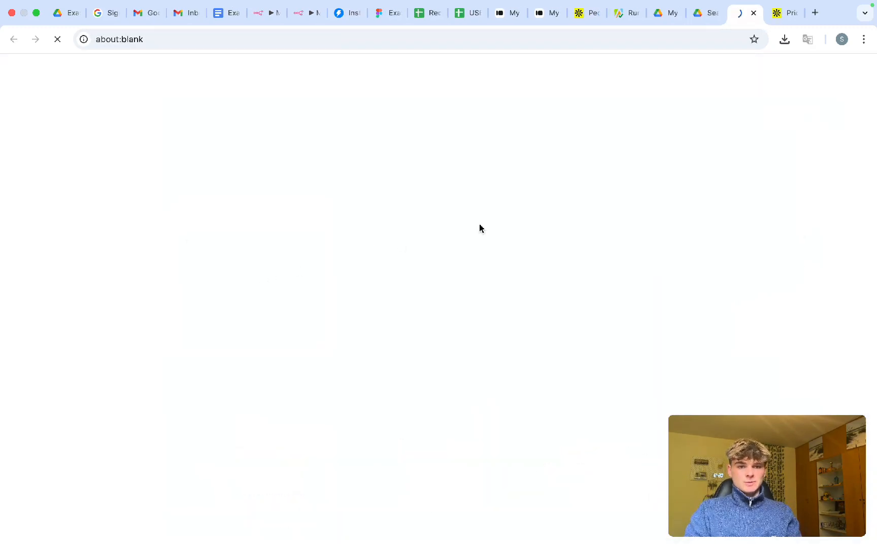
- Move the duplicate test scraper file to the bin in Google Drive
left_click(701, 18)
left_click_drag(392, 262, 92, 308)
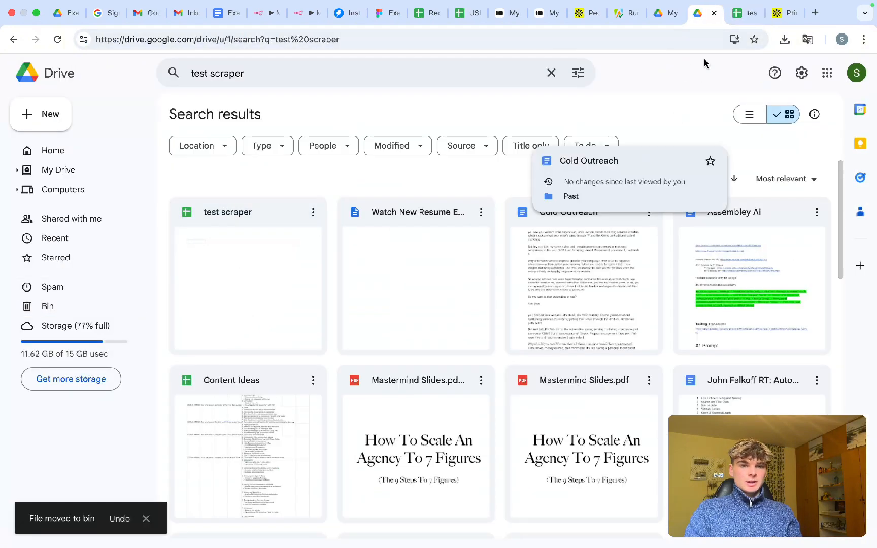
left_click(737, 21)
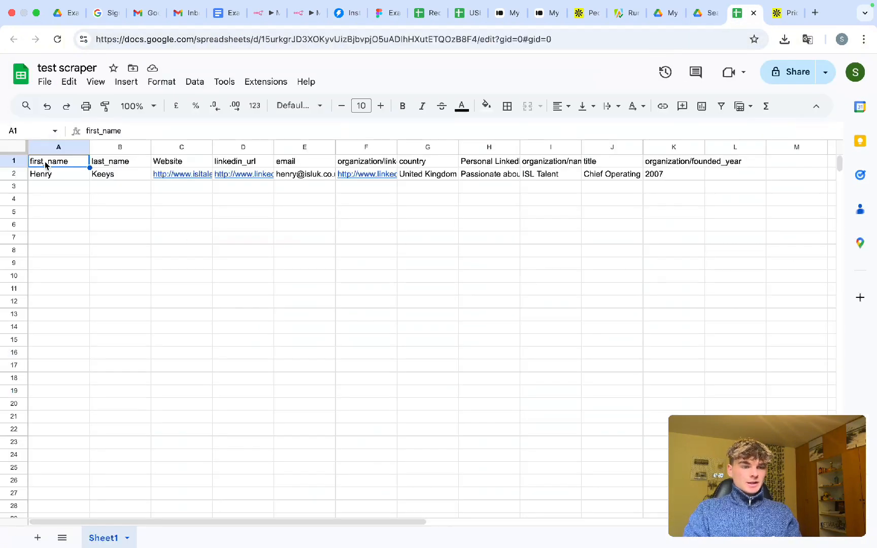
- Bold the header row A1:K1 in the test scraper sheet and check the data row
left_click_drag(45, 164, 678, 158)
left_click(120, 161)
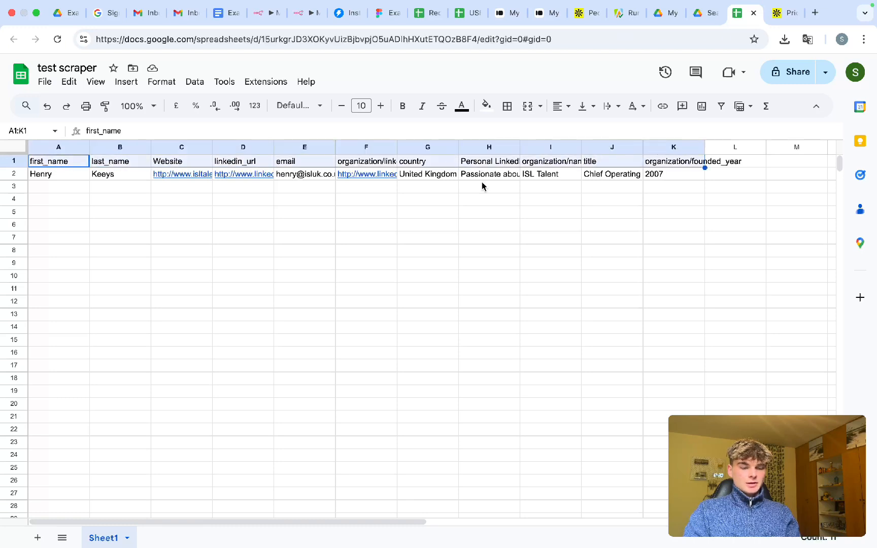
key("super+b")
left_click(556, 247)
left_click_drag(57, 175, 610, 173)
left_click(579, 216)
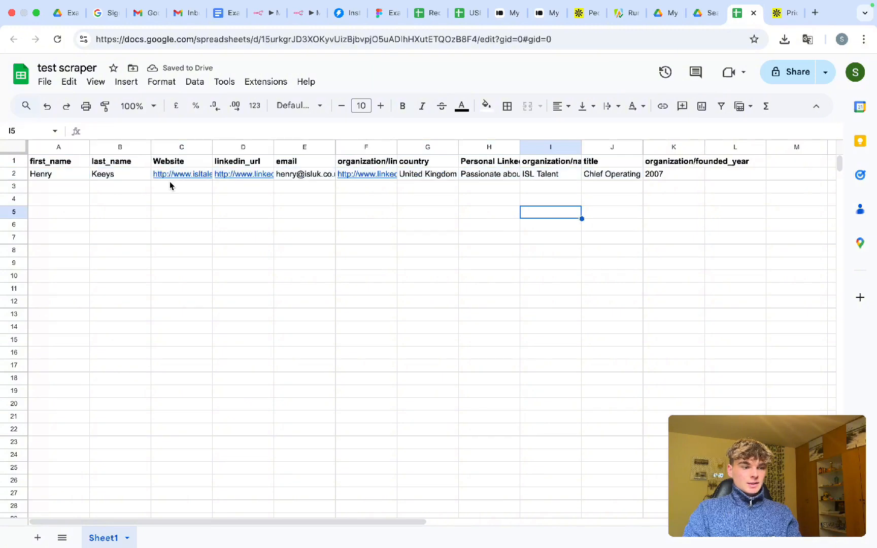
left_click_drag(116, 177, 52, 182)
left_click(120, 199)
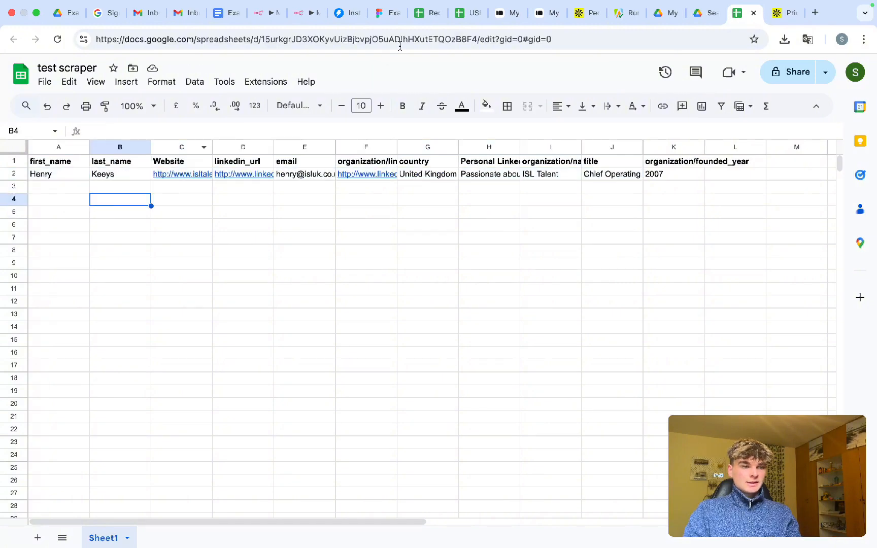
left_click(268, 14)
- Scroll through the HTTP Request node's scraped lead rows, then inspect the If node's condition
double_click(277, 273)
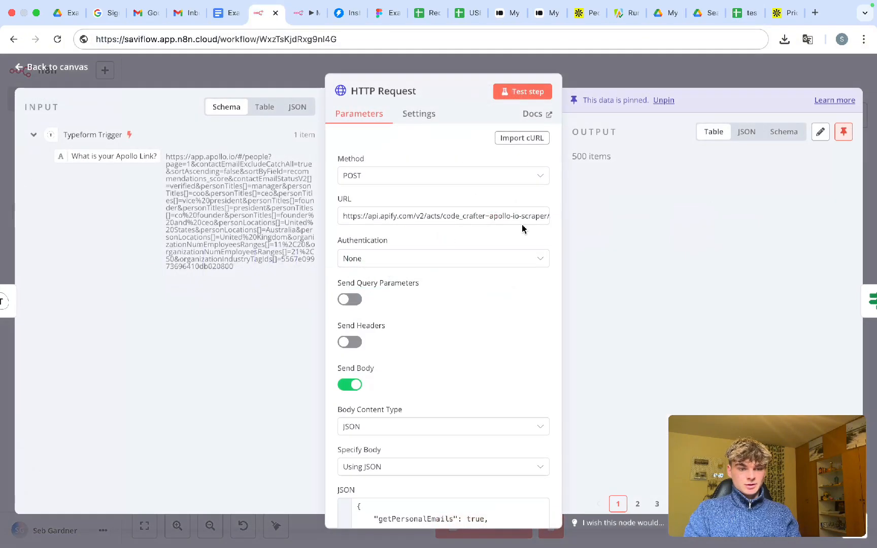
scroll(649, 200, "right", 1)
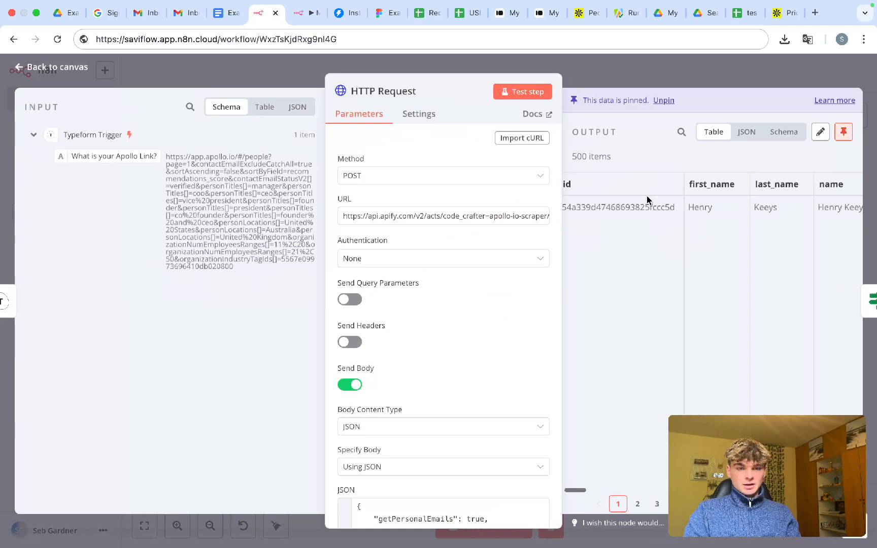
scroll(649, 200, "left", 1)
scroll(647, 195, "right", 1)
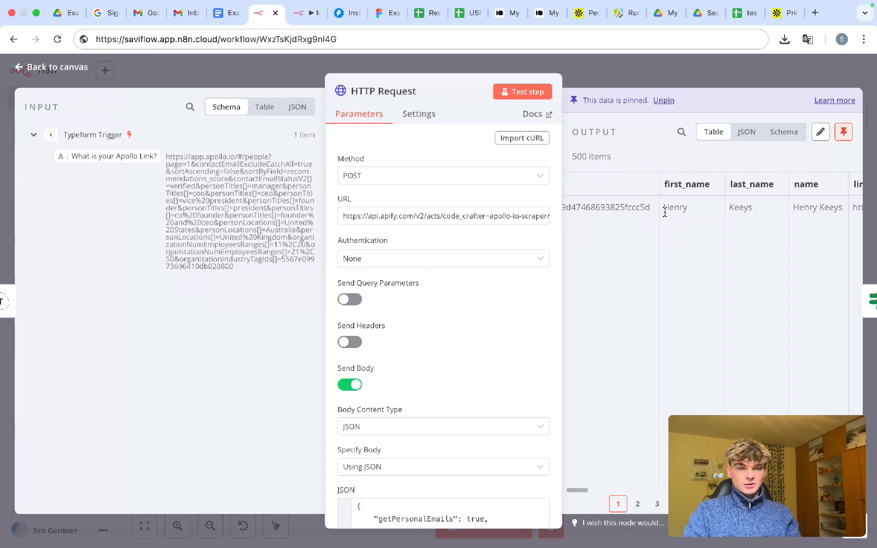
left_click_drag(663, 207, 767, 215)
scroll(767, 215, "right", 5)
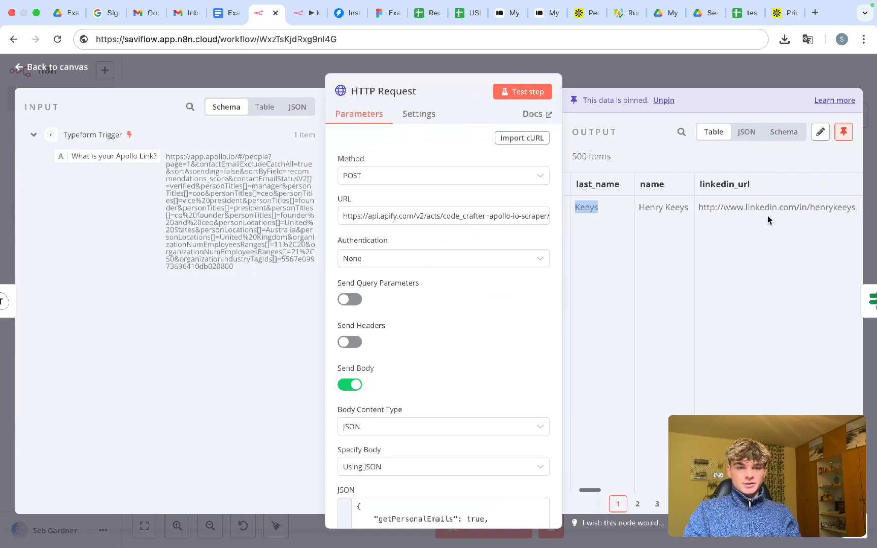
left_click(708, 83)
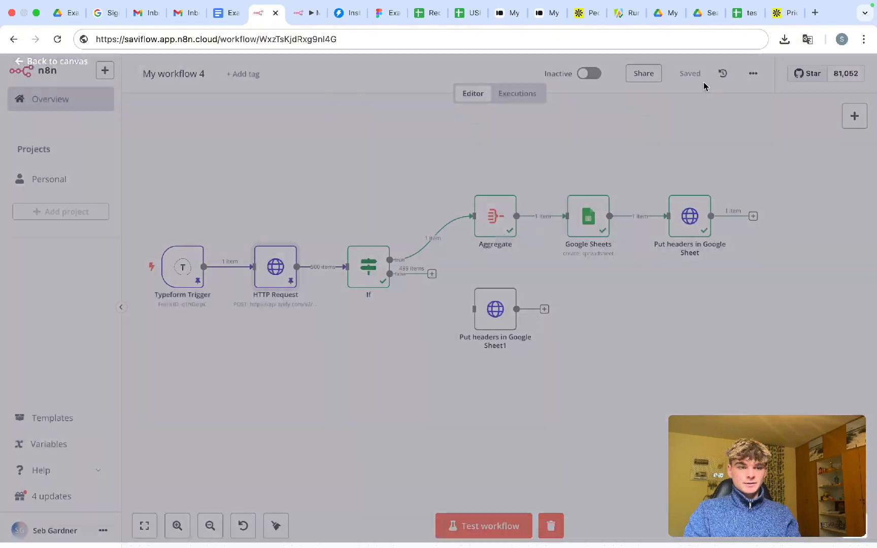
double_click(367, 265)
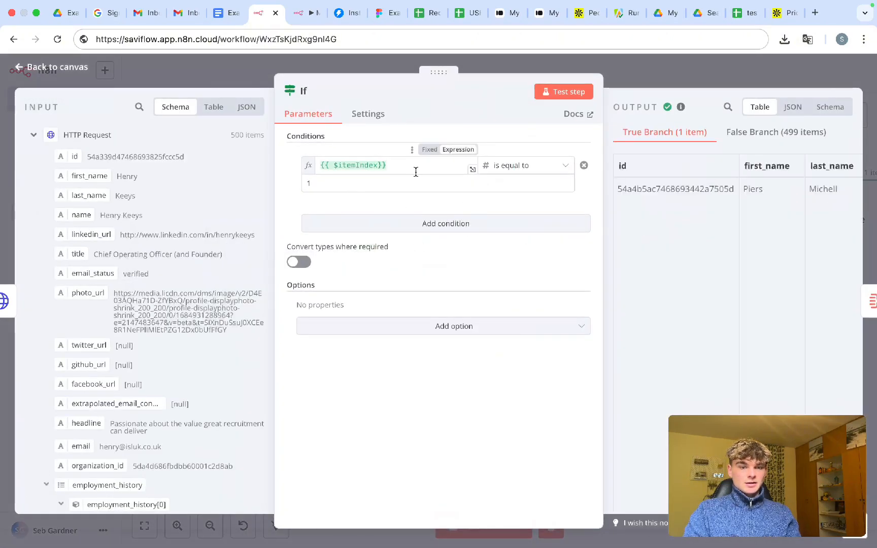
left_click(624, 89)
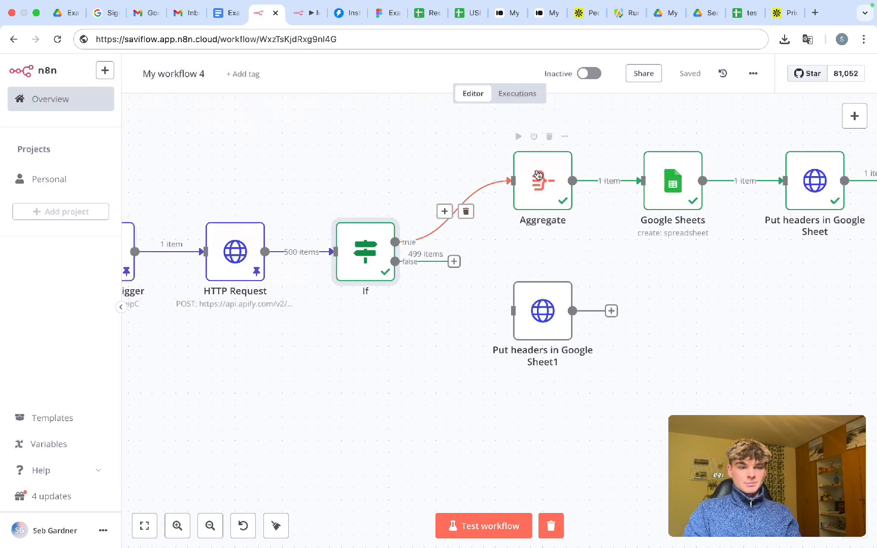
- Link the If false output to Put headers in Google Sheet1, move that node lower, then delete the link
mouse_move(615, 187)
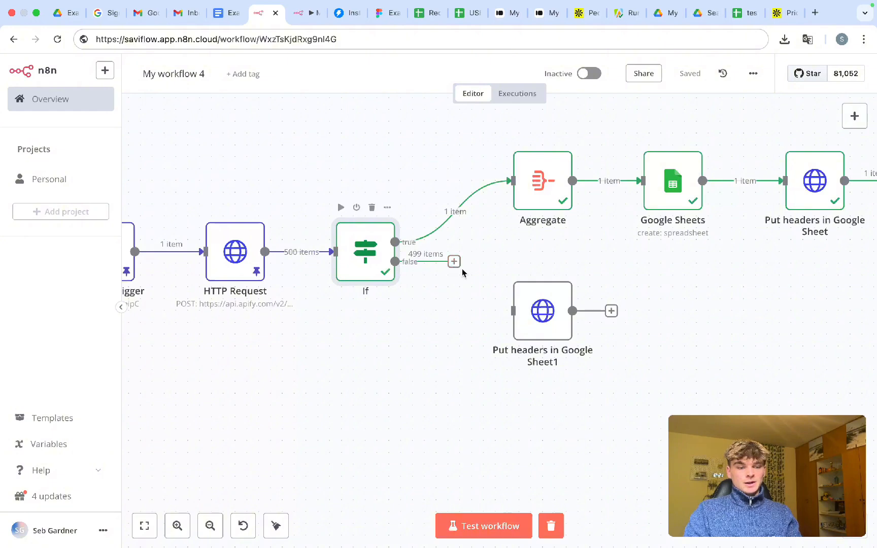
left_click_drag(455, 262, 517, 326)
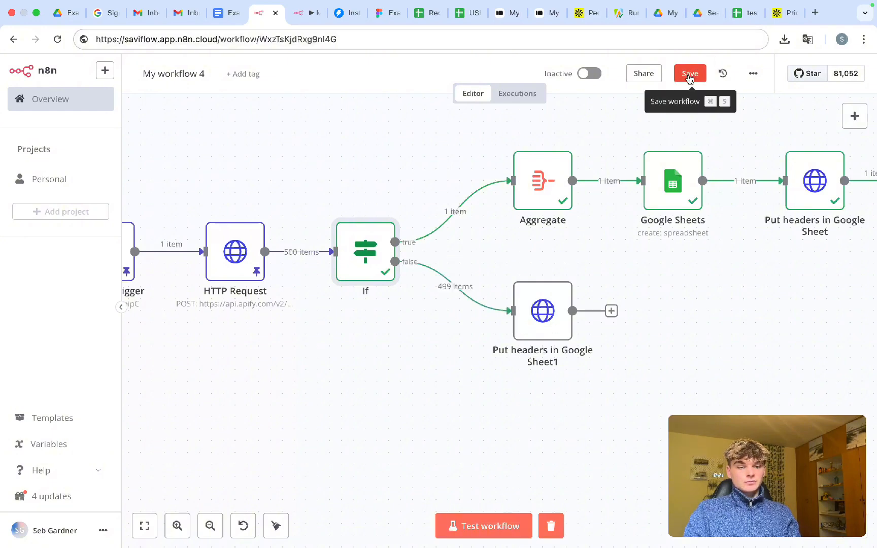
left_click_drag(633, 407, 498, 269)
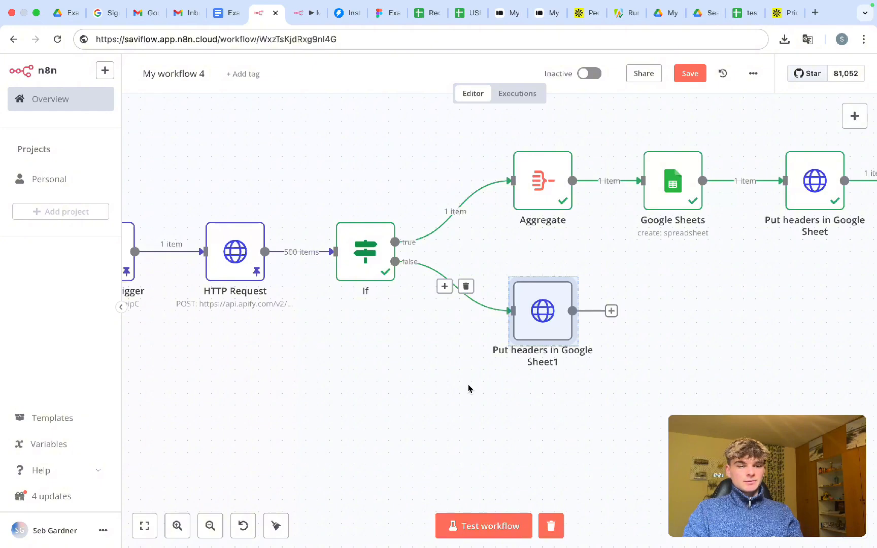
left_click(598, 357)
left_click_drag(543, 316, 541, 398)
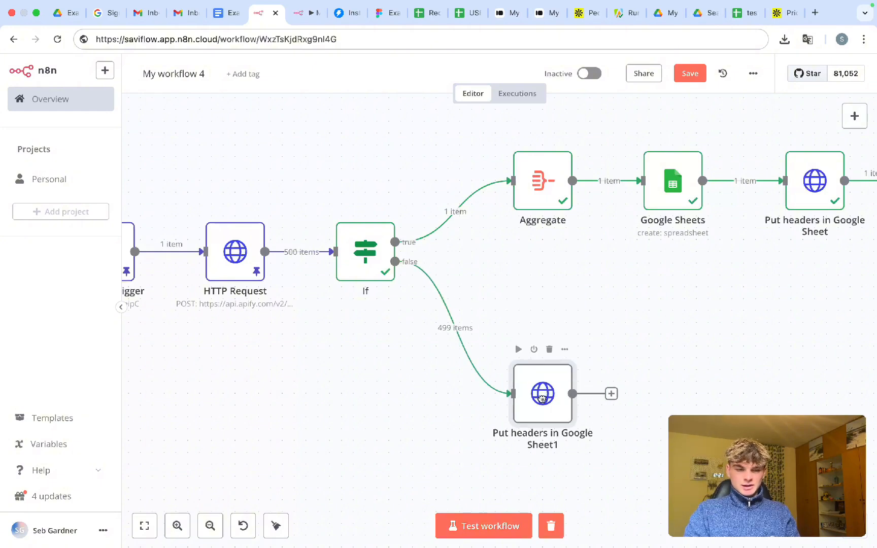
left_click(464, 328)
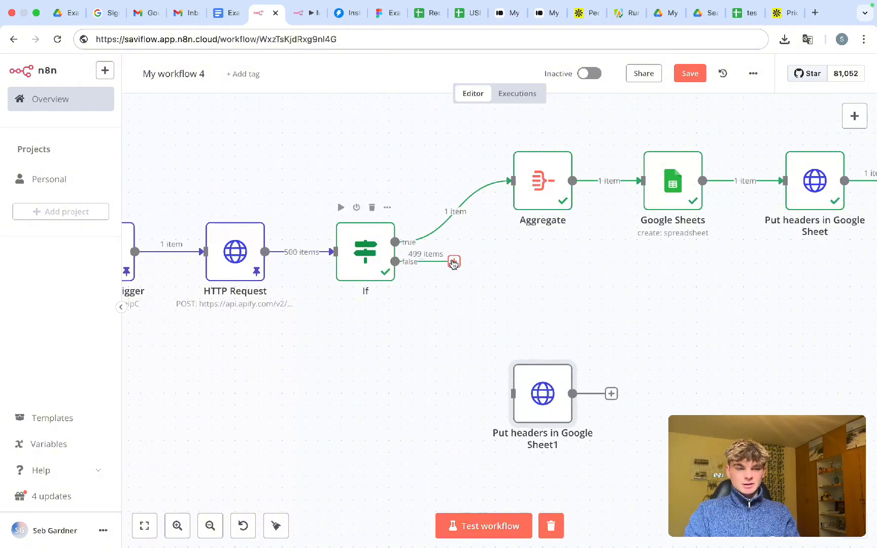
- Add a Google Sheets 'Append row in sheet' node on the If node's false output
left_click(454, 262)
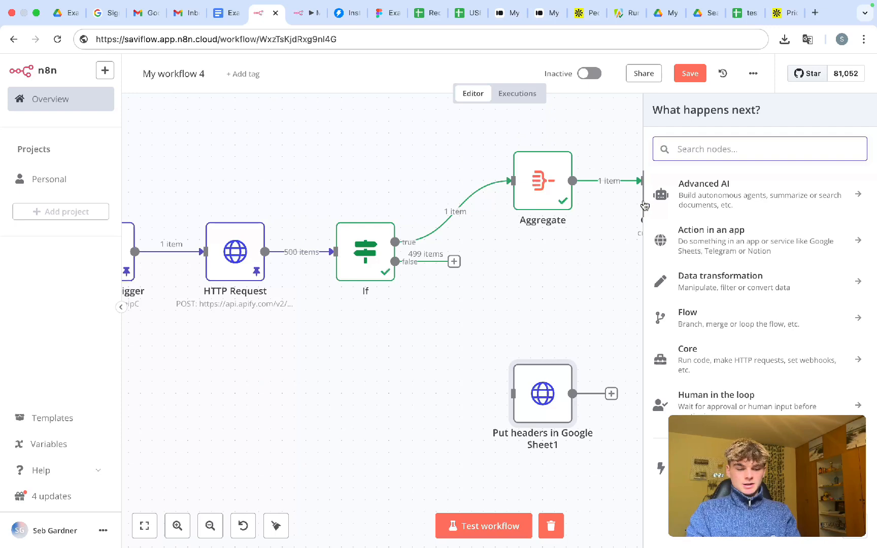
type("shee")
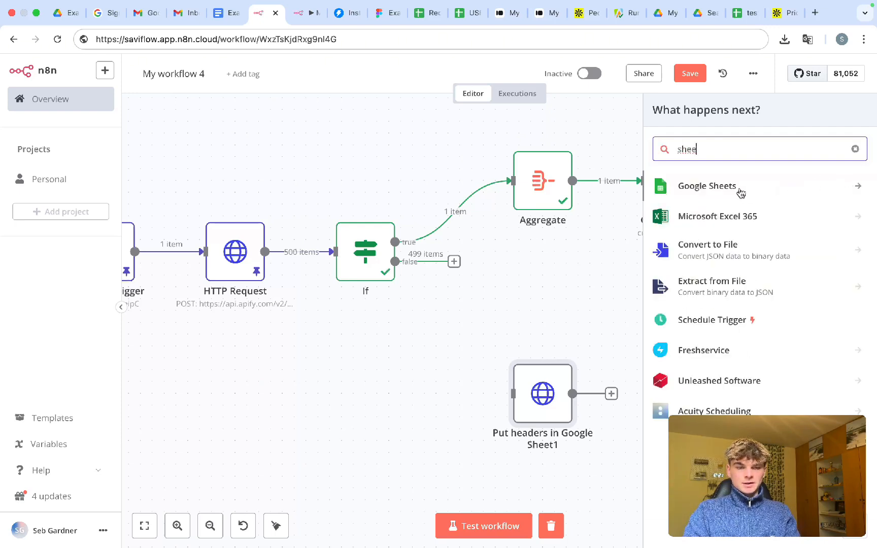
left_click(740, 191)
mouse_move(707, 181)
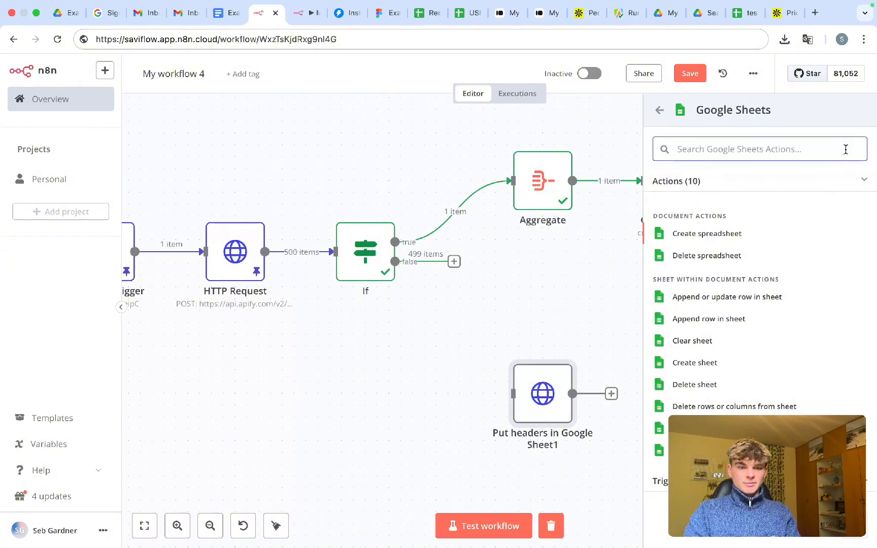
type("appen")
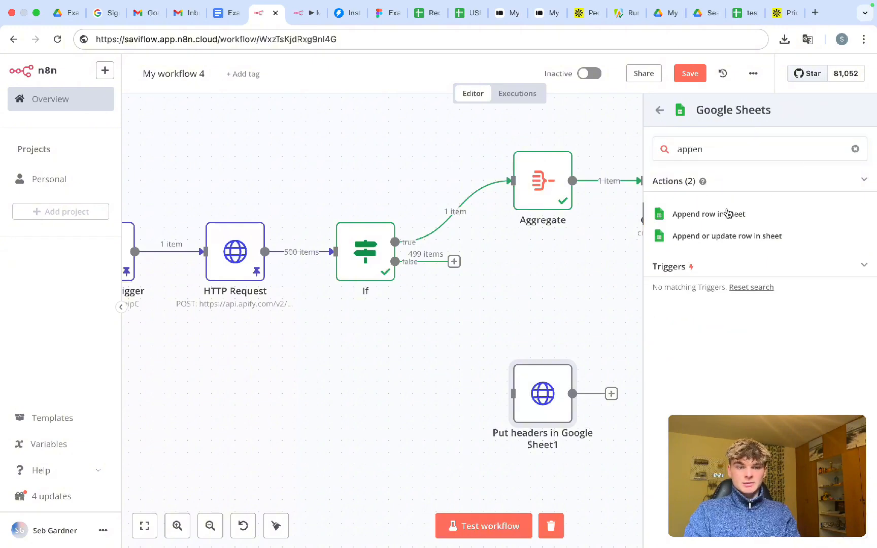
left_click(728, 213)
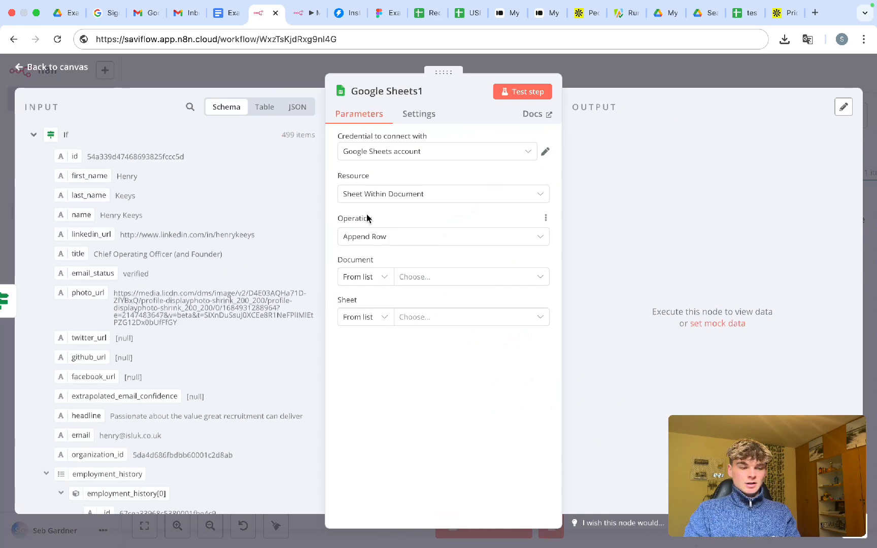
- Shift Google Sheets1 to the right and rearrange the surrounding nodes on the canvas
left_click(582, 77)
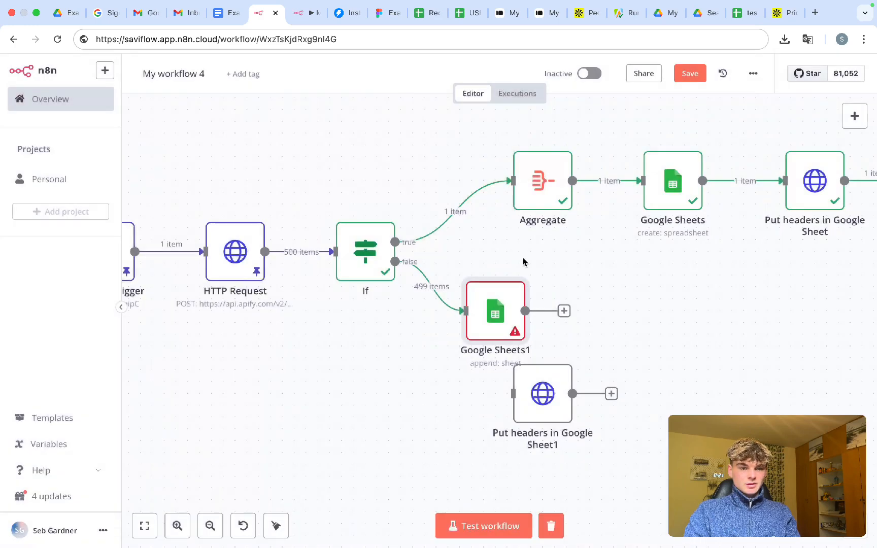
left_click_drag(497, 314, 568, 317)
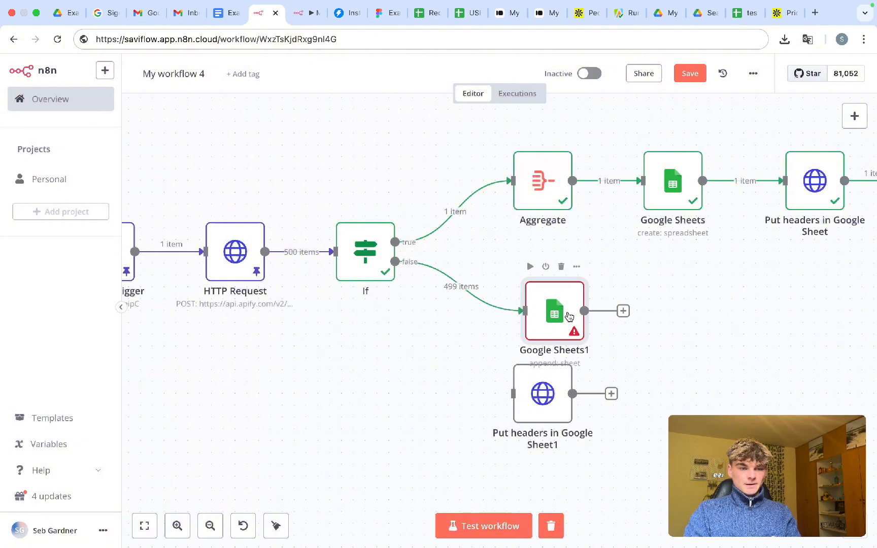
scroll(609, 372, "down", 3)
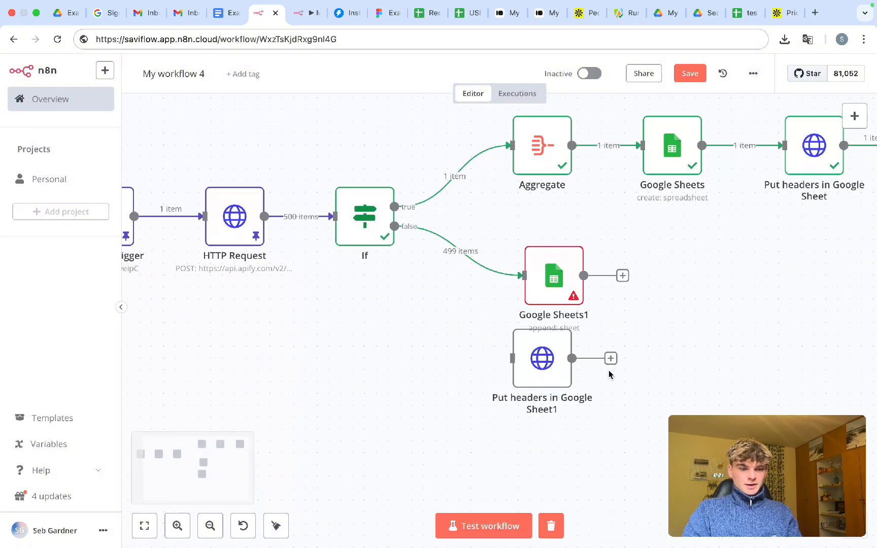
left_click_drag(534, 367, 535, 426)
scroll(635, 383, "right", 3)
scroll(635, 383, "down", 3)
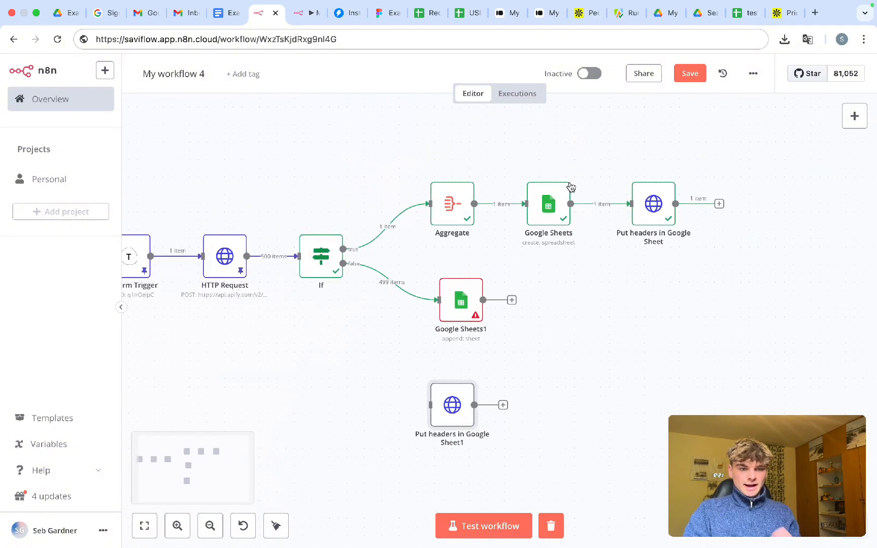
left_click(541, 220)
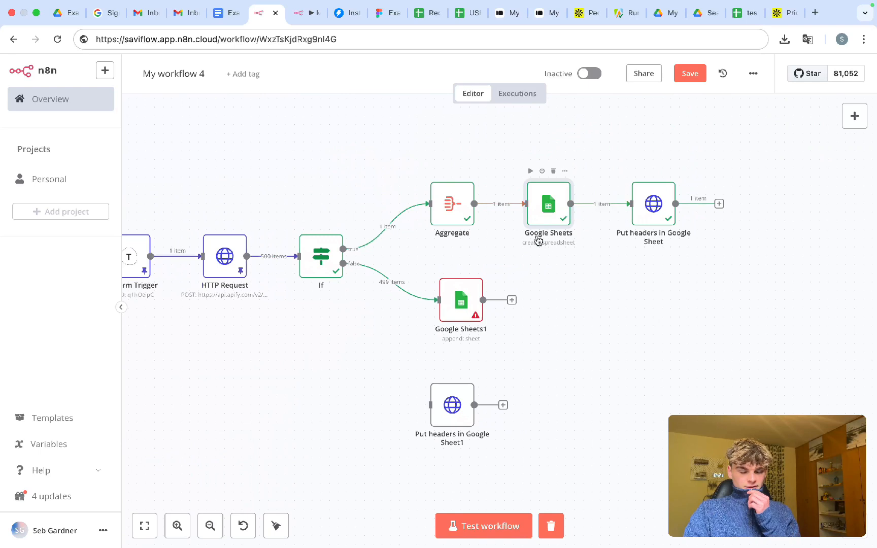
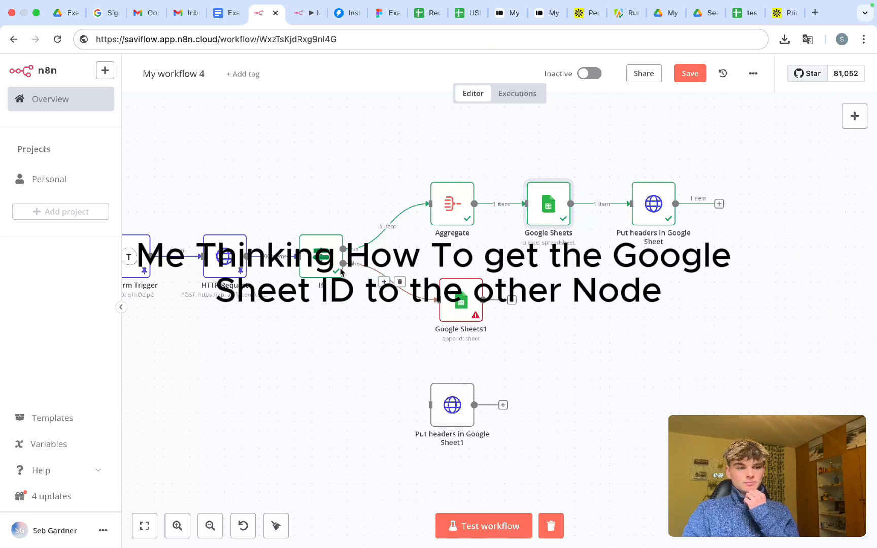
- Delete the Aggregate node and remove the link from If to Google Sheets1
left_click(456, 170)
key("ctrl+s")
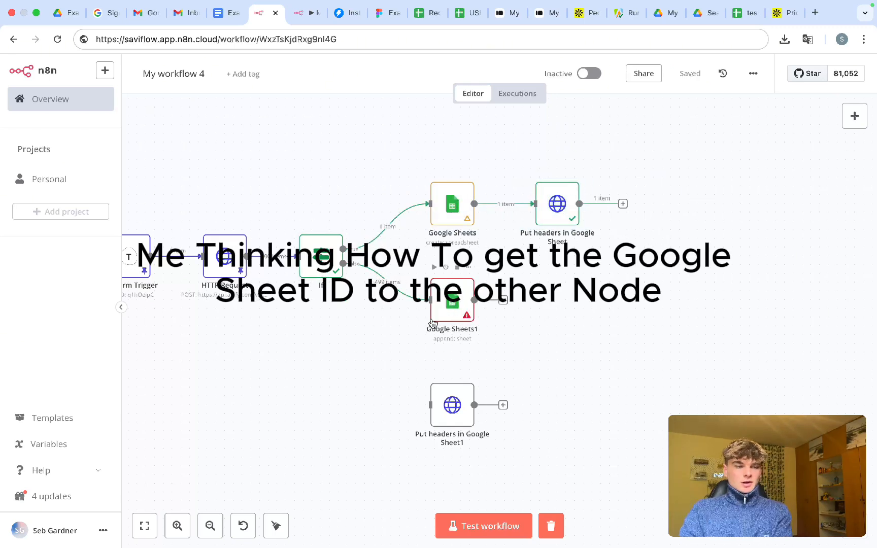
left_click(325, 253)
left_click(395, 282)
- Close the gap between nodes and connect Put headers in Google Sheet to Google Sheets1
left_click_drag(406, 165, 592, 236)
left_click_drag(562, 203, 544, 203)
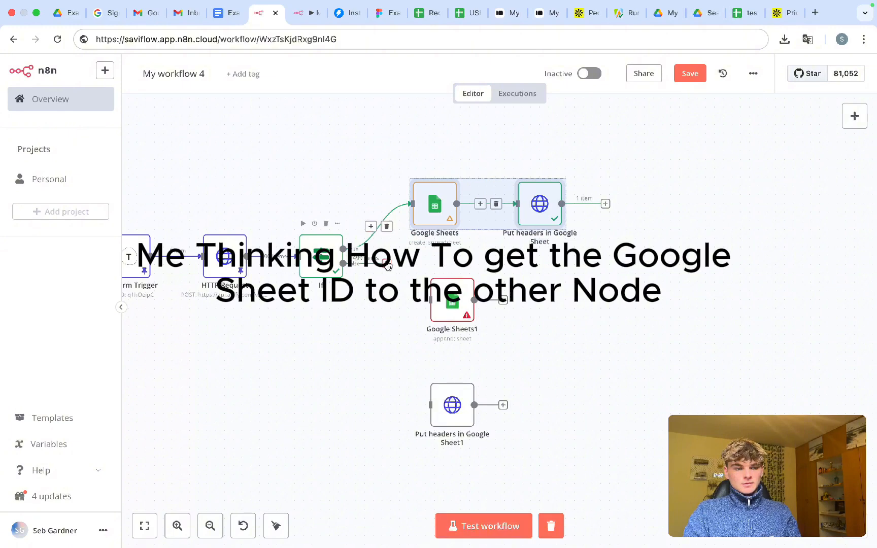
left_click_drag(388, 264, 688, 302)
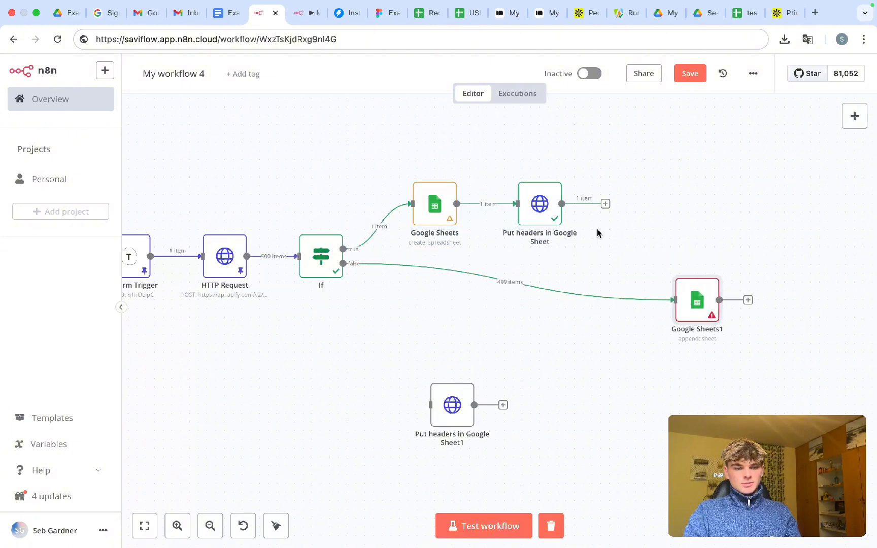
left_click_drag(604, 206, 694, 312)
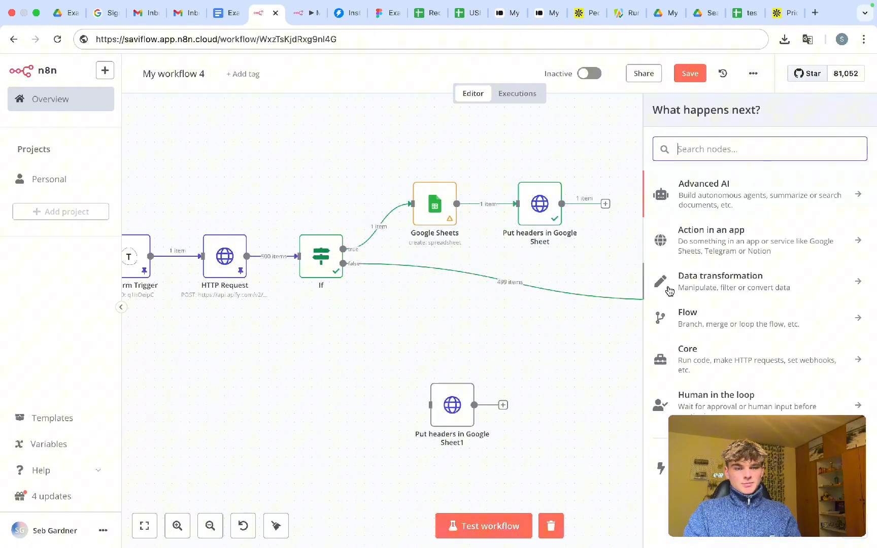
left_click(611, 171)
left_click_drag(606, 203, 699, 275)
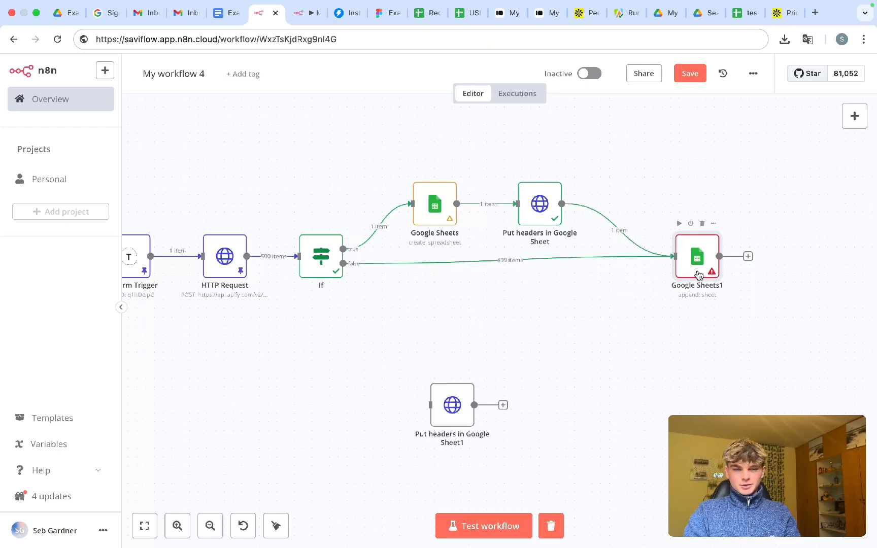
- Set Google Sheets1's Document to By ID using the Google Sheets node's spreadsheetId
double_click(699, 275)
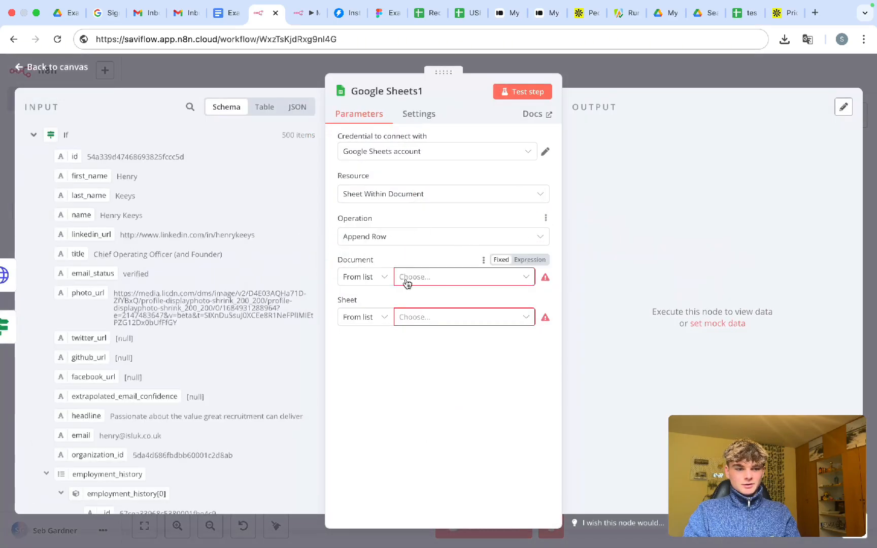
left_click(368, 277)
left_click(360, 349)
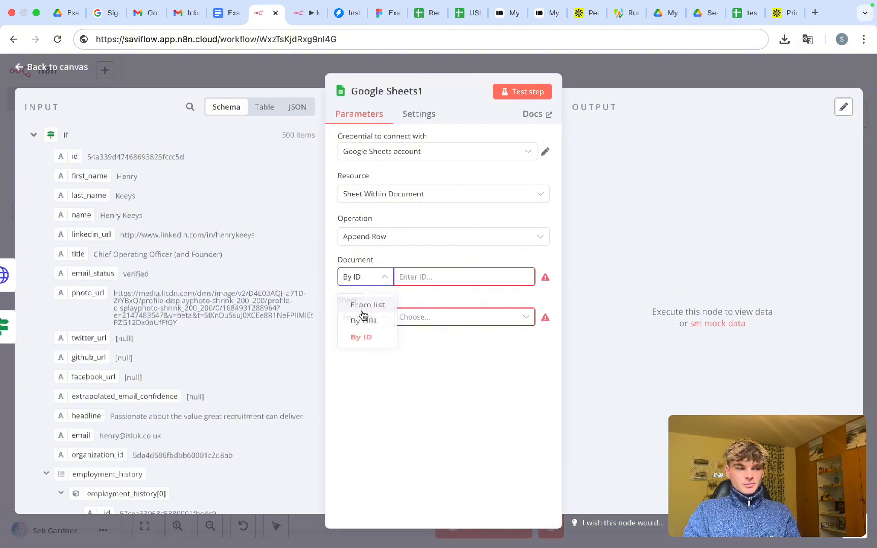
left_click(34, 135)
left_click(34, 160)
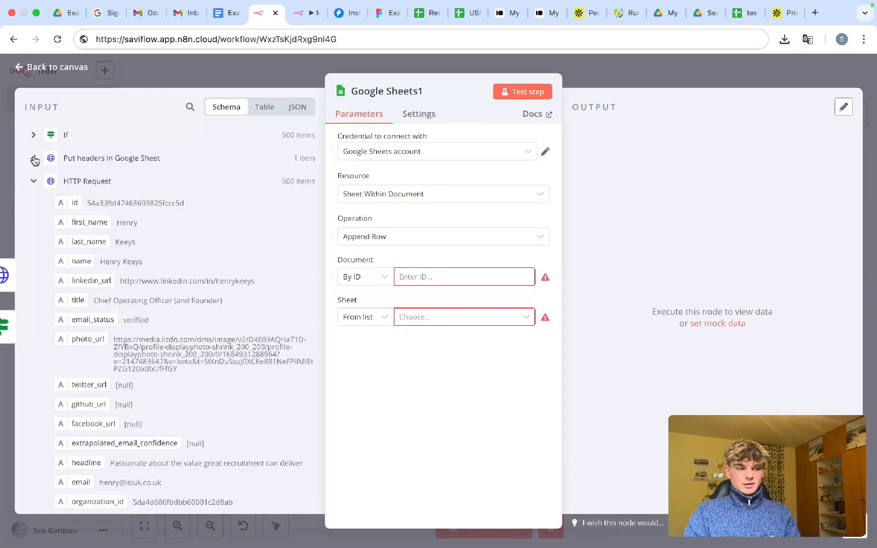
left_click(34, 182)
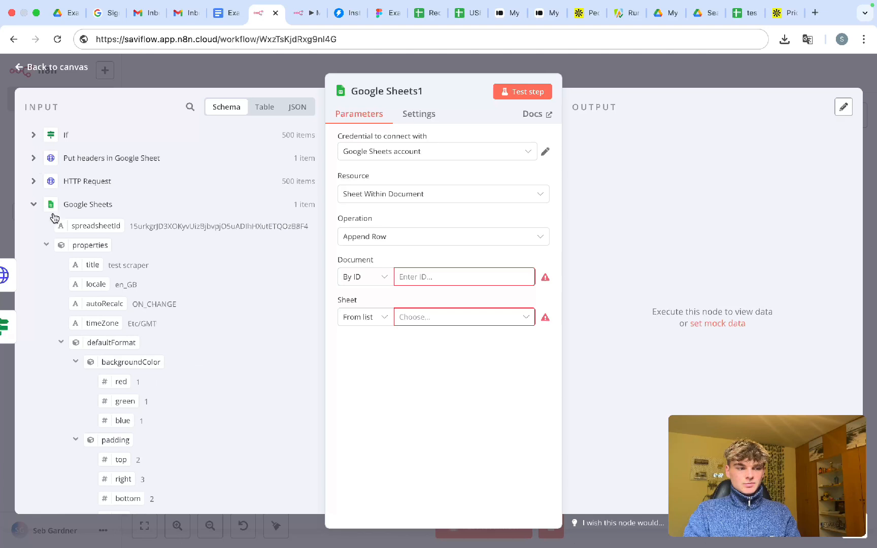
left_click_drag(54, 218, 416, 289)
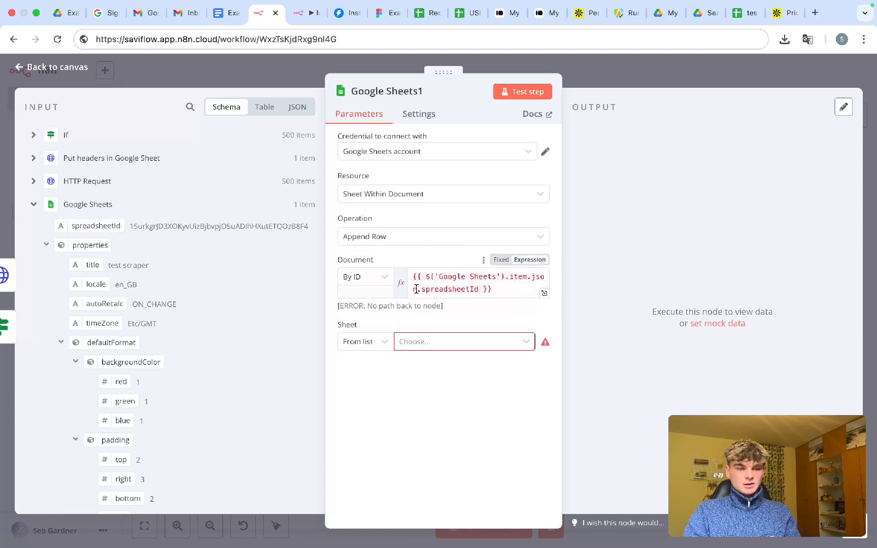
left_click(445, 286)
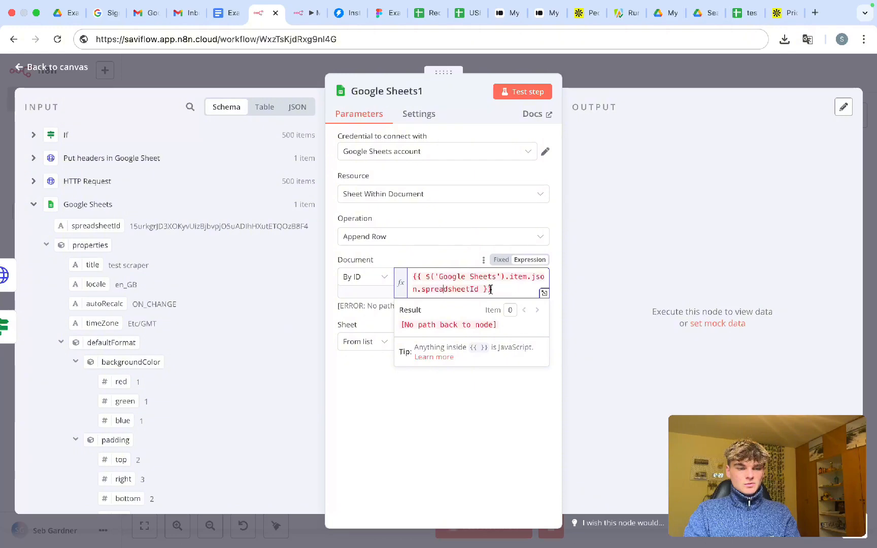
left_click(358, 325)
- Choose the sheet By Name and enter 'Sheet1'
left_click(355, 341)
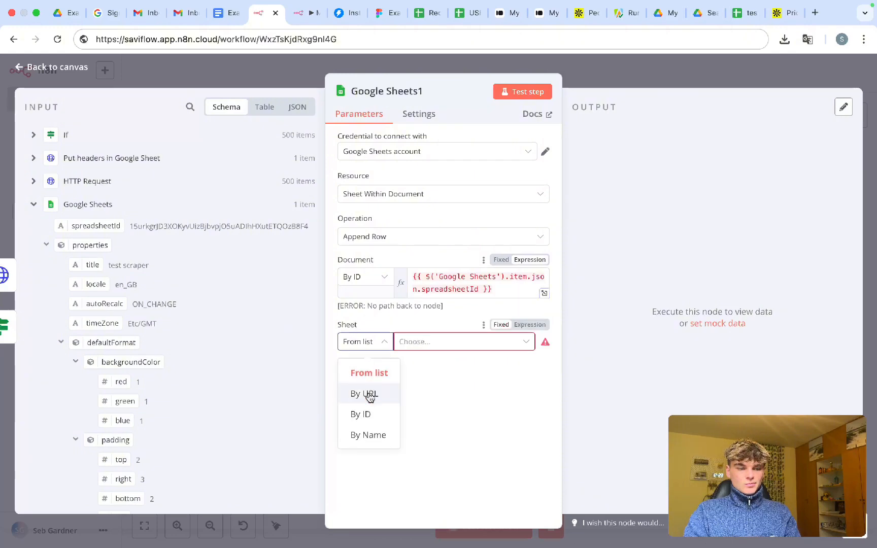
left_click(368, 435)
type("Shee")
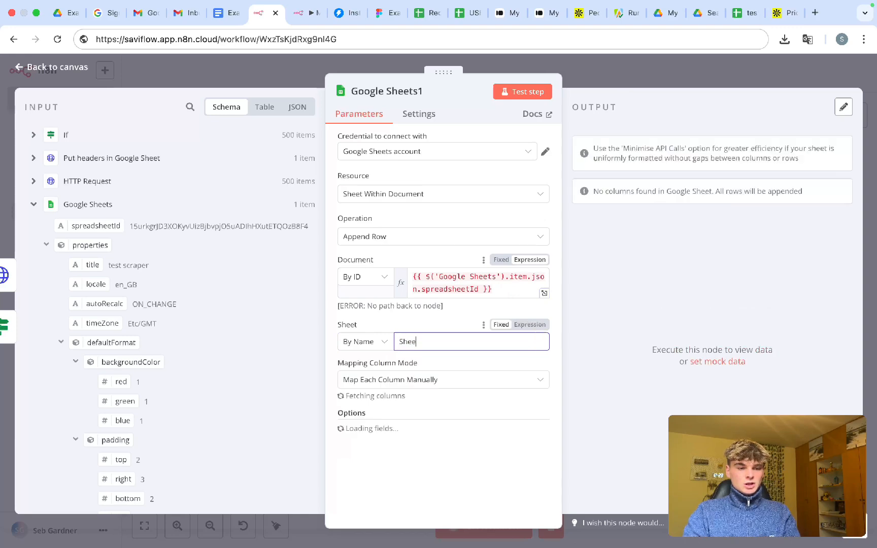
type("t1")
left_click(432, 326)
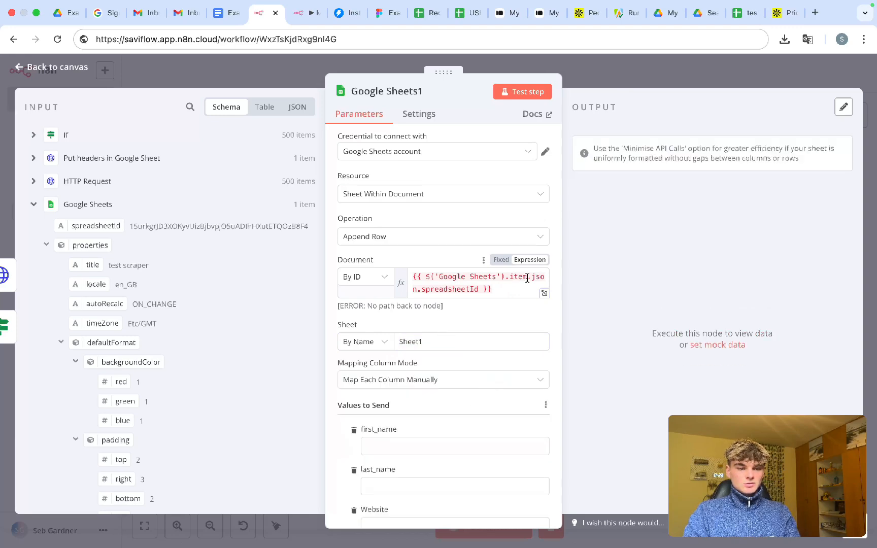
scroll(472, 363, "down", 10)
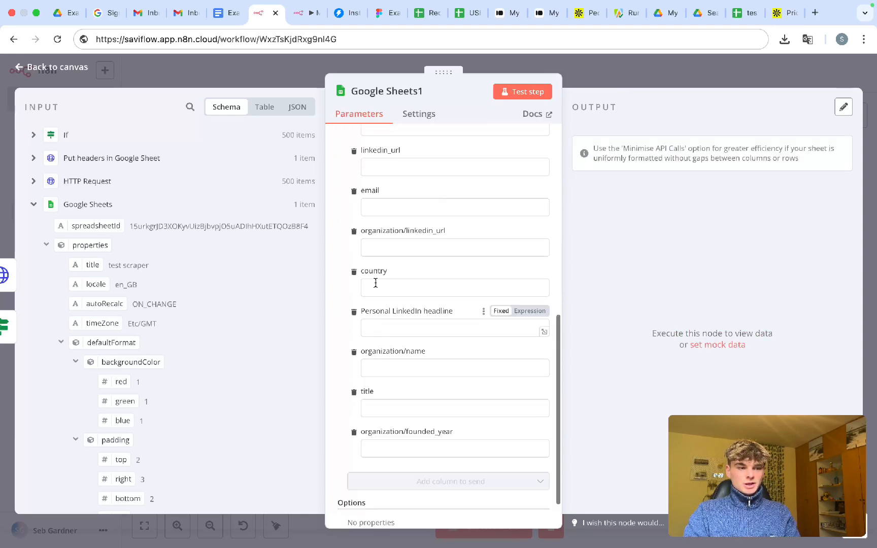
scroll(376, 283, "up", 10)
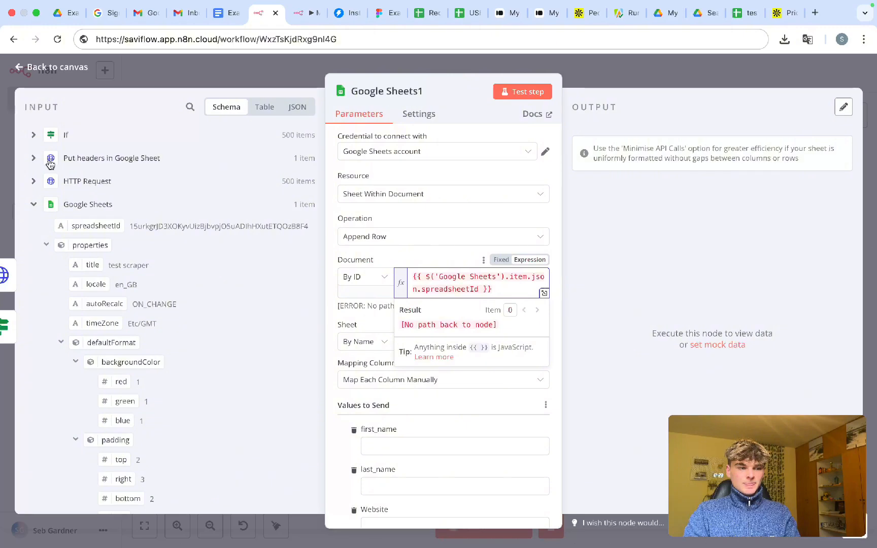
- Replace the document ID with Put headers' spreadsheetId and begin a node-referencing expression
left_click(34, 158)
triple_click(435, 288)
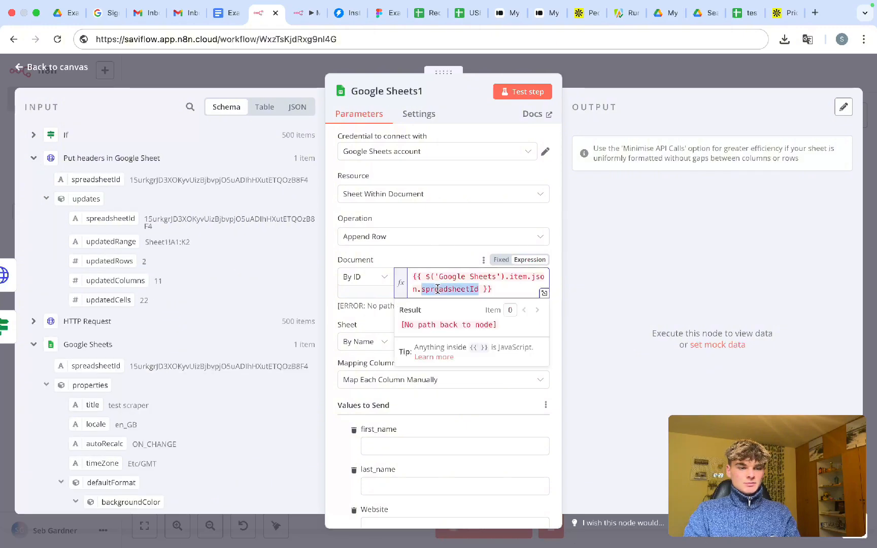
key("BackSpace")
left_click_drag(102, 179, 413, 269)
left_click(411, 260)
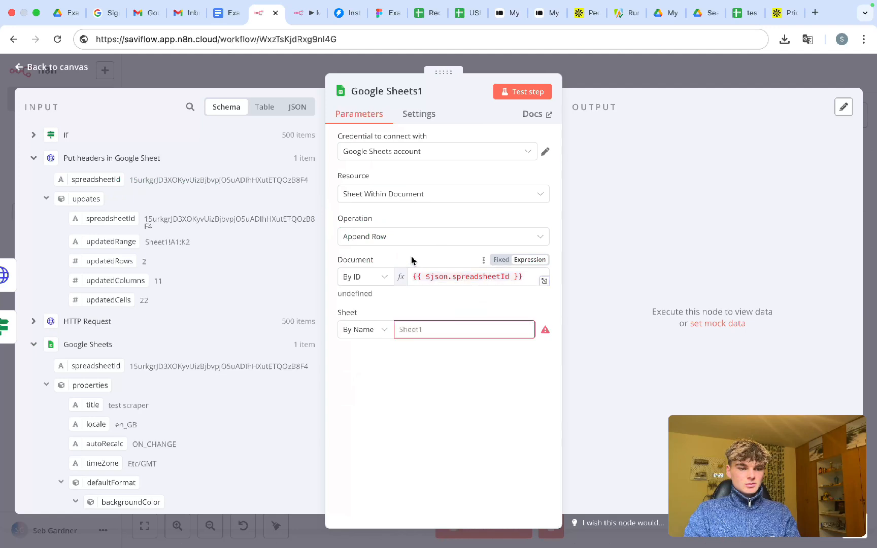
left_click(456, 276)
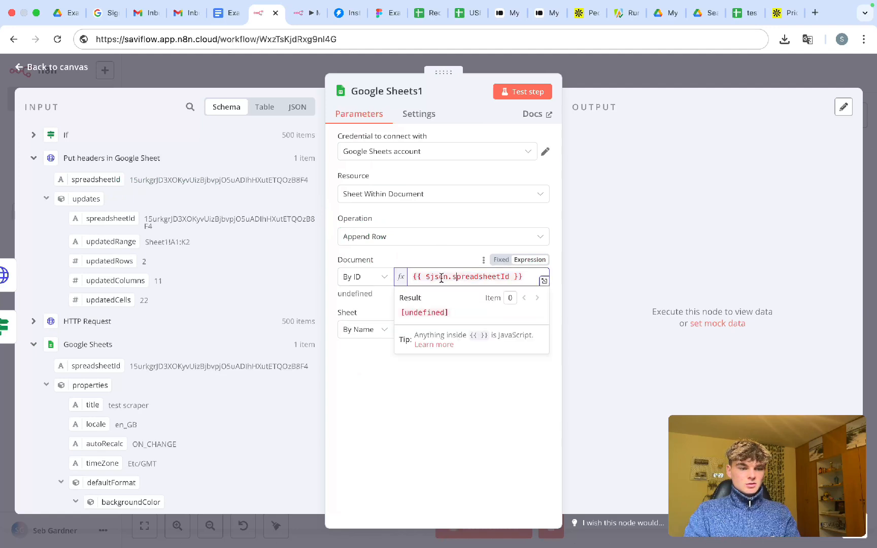
left_click(431, 278)
type("node")
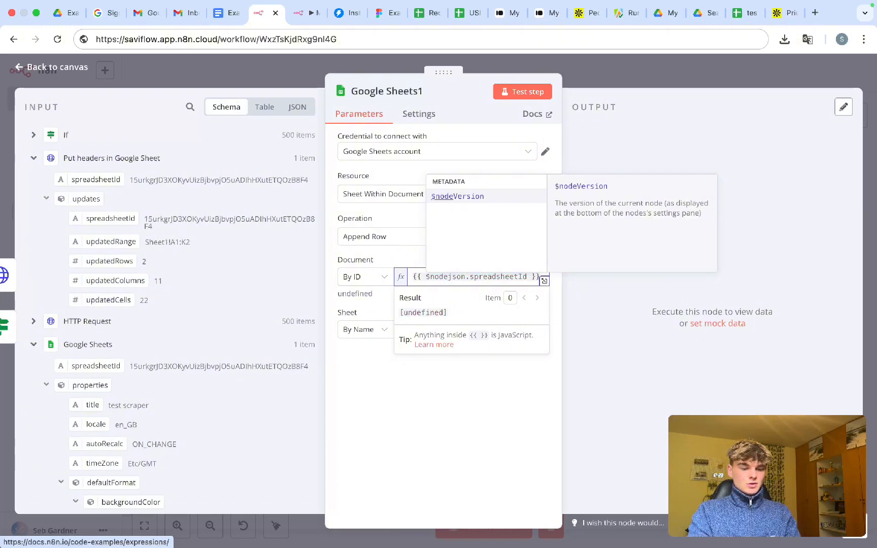
- Copy the exact name of the Put headers in Google Sheet node from its rename dialog
type("[")
left_click(589, 70)
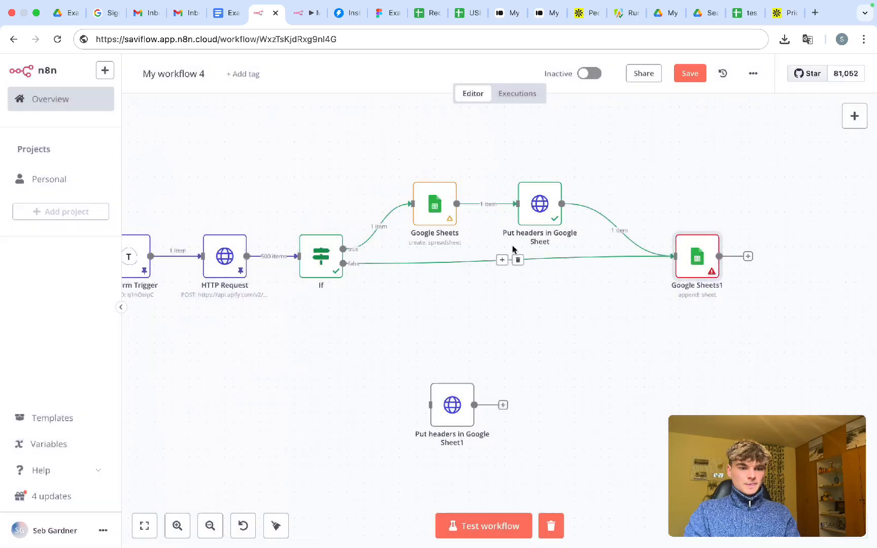
right_click(542, 207)
left_click(561, 256)
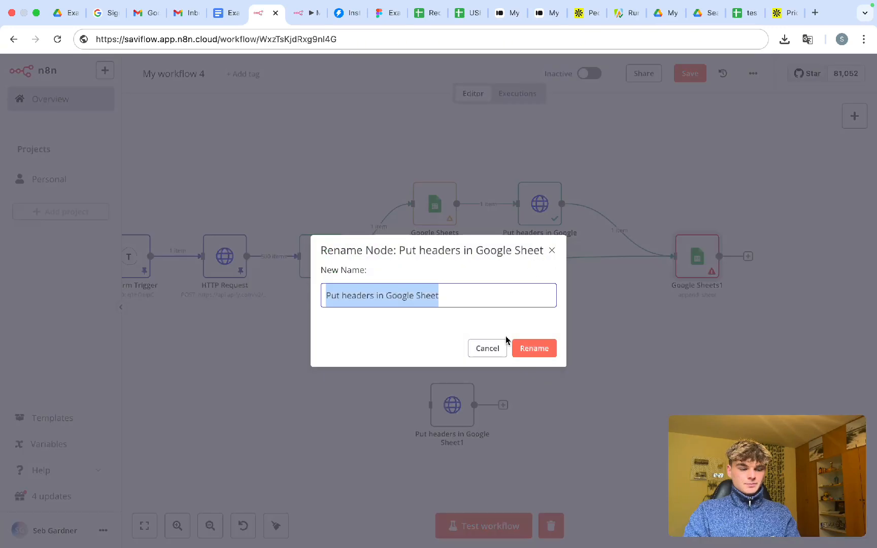
left_click(519, 349)
- Complete the Document ID expression to reference the 'Put headers in Google Sheet' node
double_click(705, 277)
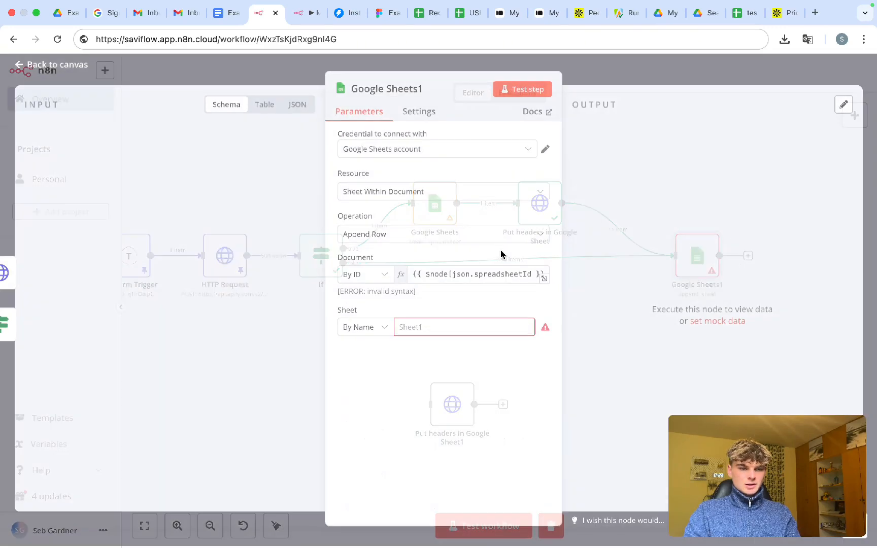
left_click(452, 276)
type("v")
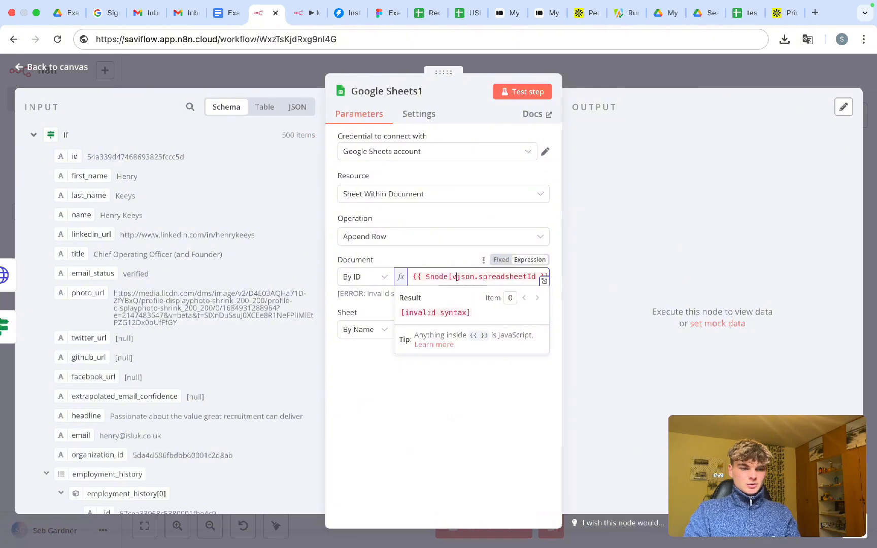
key("BackSpace")
type("'Put headers in Google Sheet")
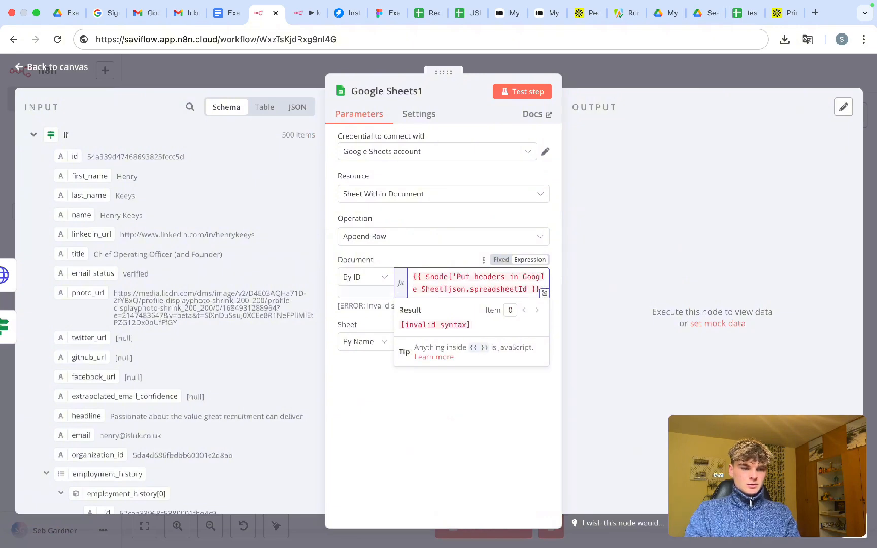
type("']")
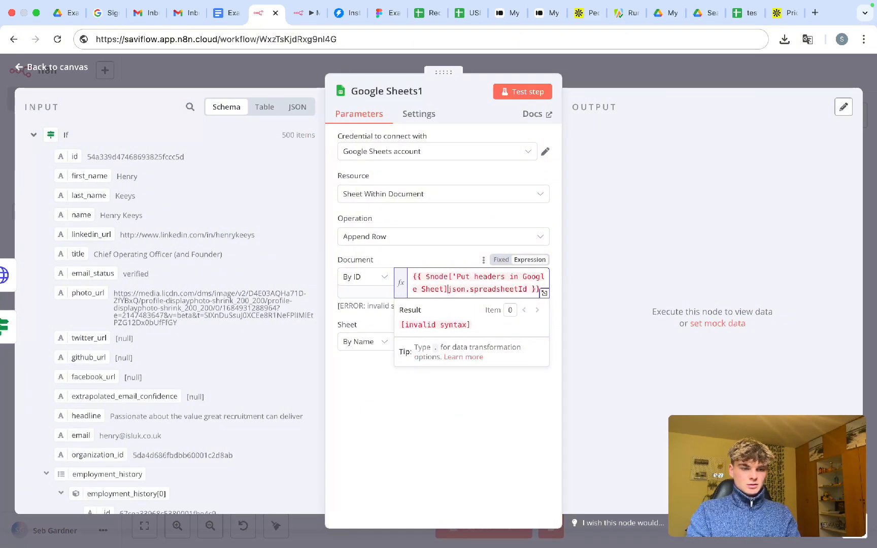
type(".")
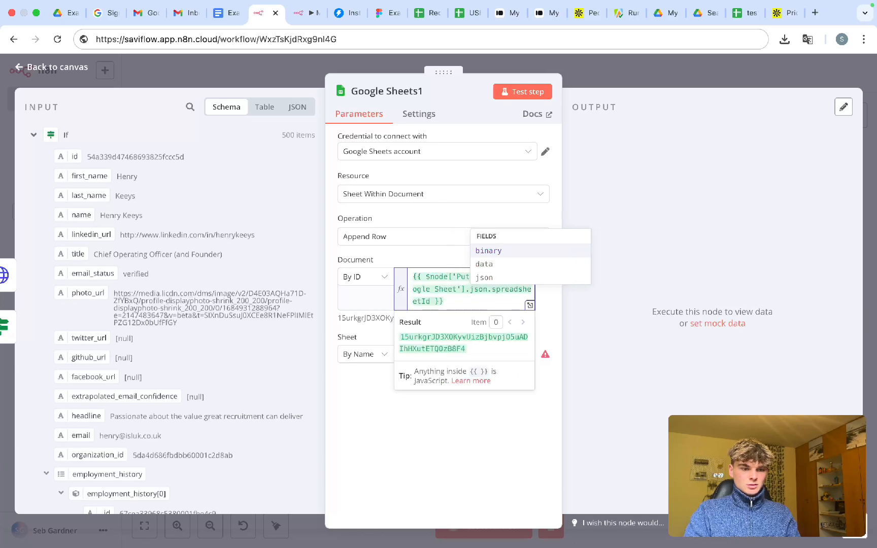
left_click(377, 337)
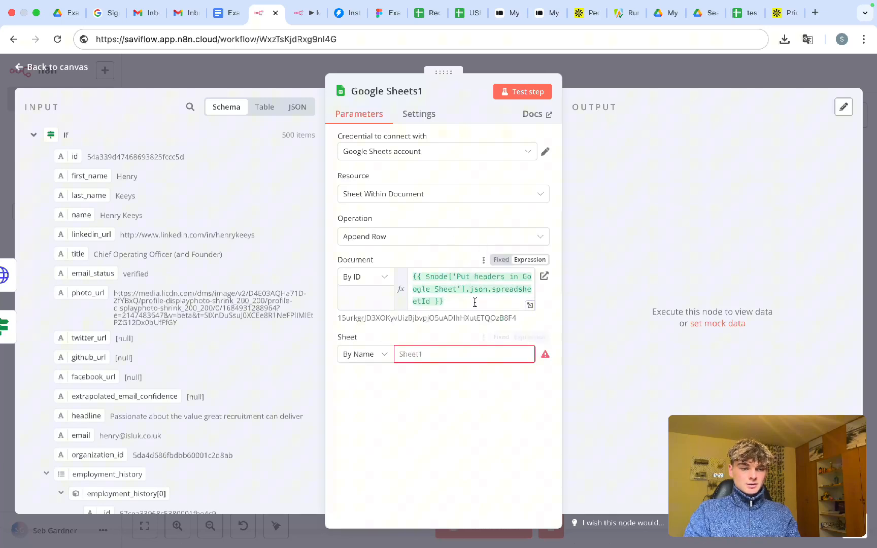
- Set the target sheet to 'Sheet1', close the node and save the workflow
left_click(426, 360)
type("Sheet1")
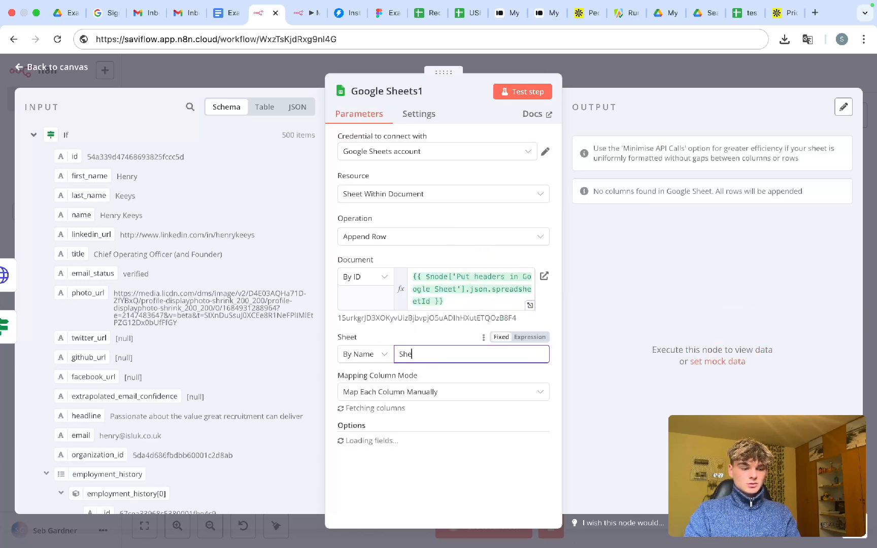
left_click(429, 332)
scroll(452, 411, "down", 3)
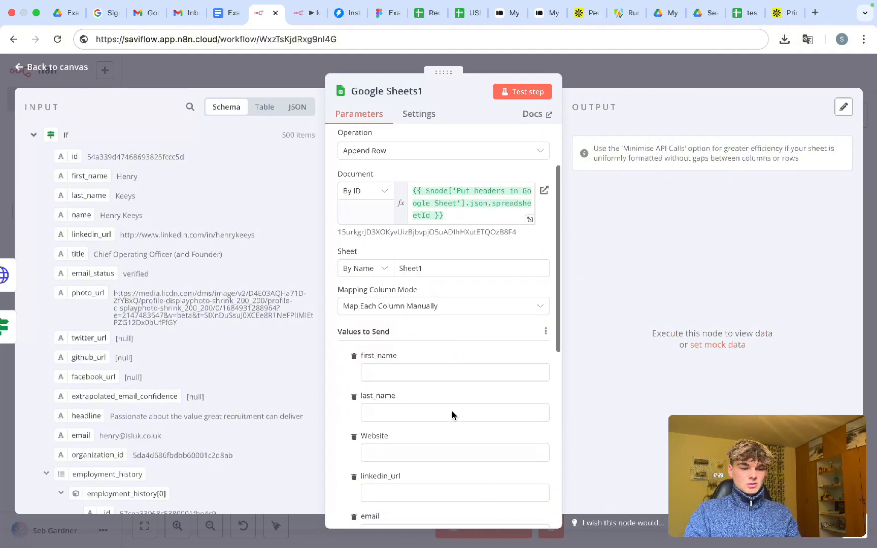
key("Escape")
key("super+s")
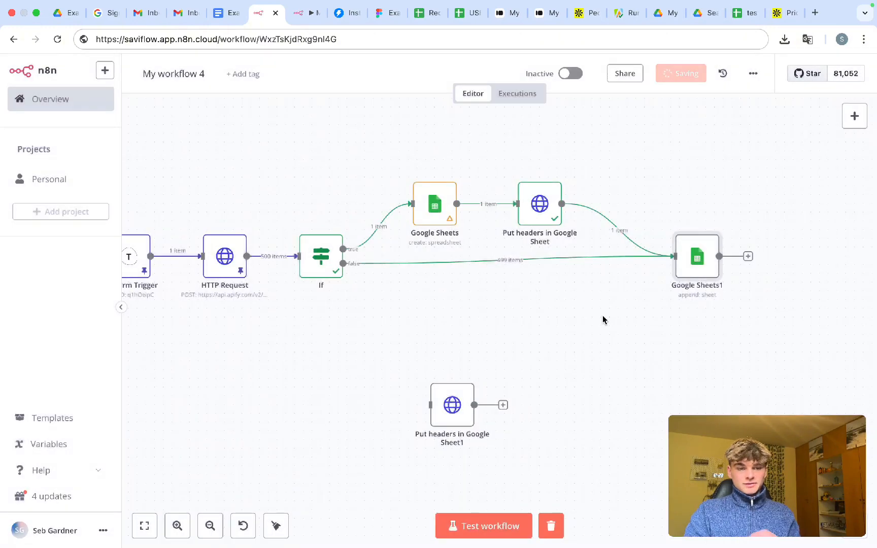
double_click(695, 270)
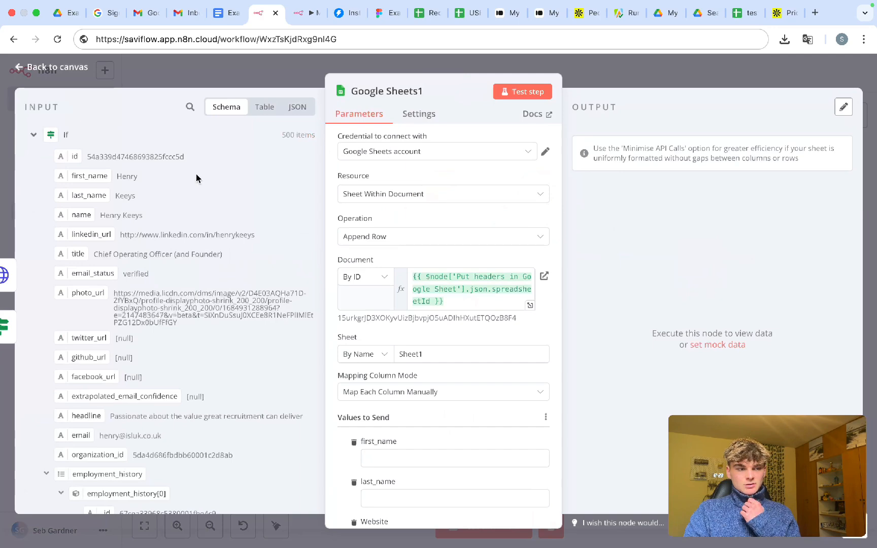
left_click(52, 145)
left_click_drag(435, 278, 484, 279)
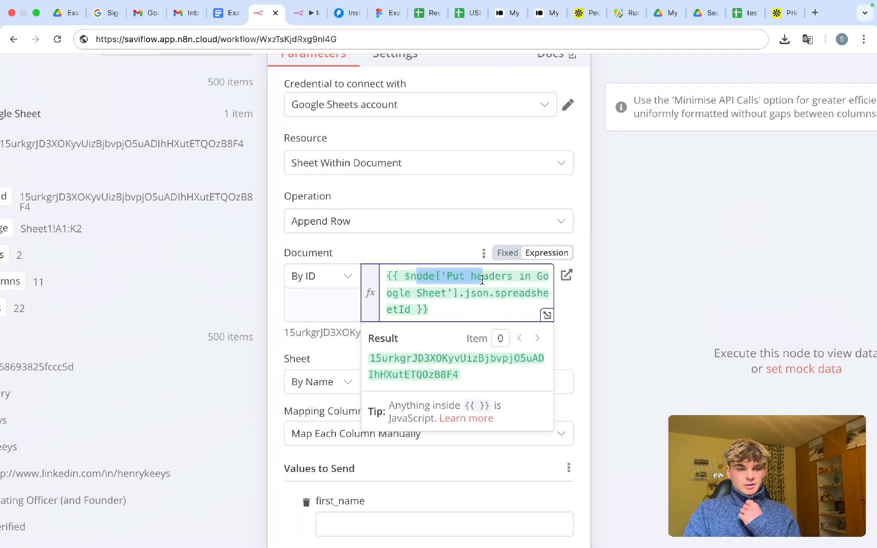
left_click(442, 294)
key("Return")
key("Return")
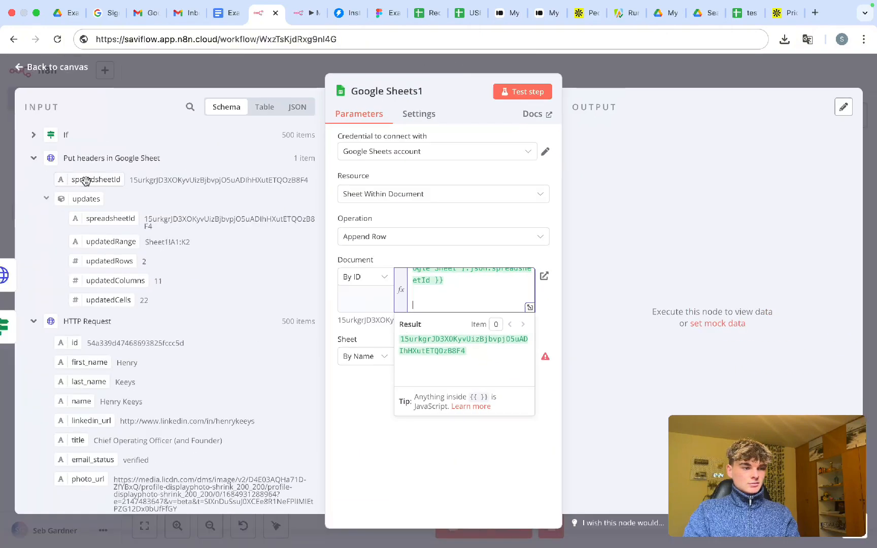
left_click_drag(86, 180, 497, 298)
scroll(446, 296, "down", 1)
double_click(487, 303)
scroll(457, 299, "up", 2)
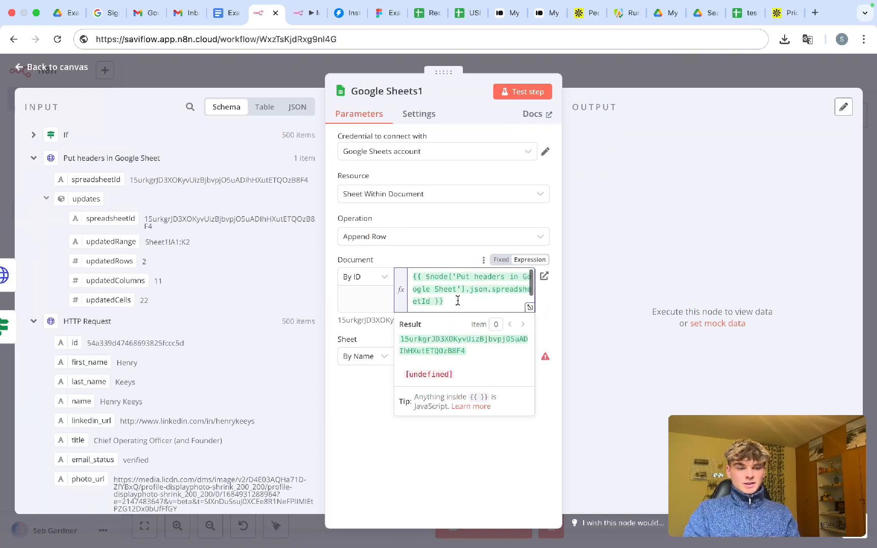
scroll(457, 299, "down", 2)
scroll(457, 301, "up", 2)
left_click_drag(448, 277, 431, 278)
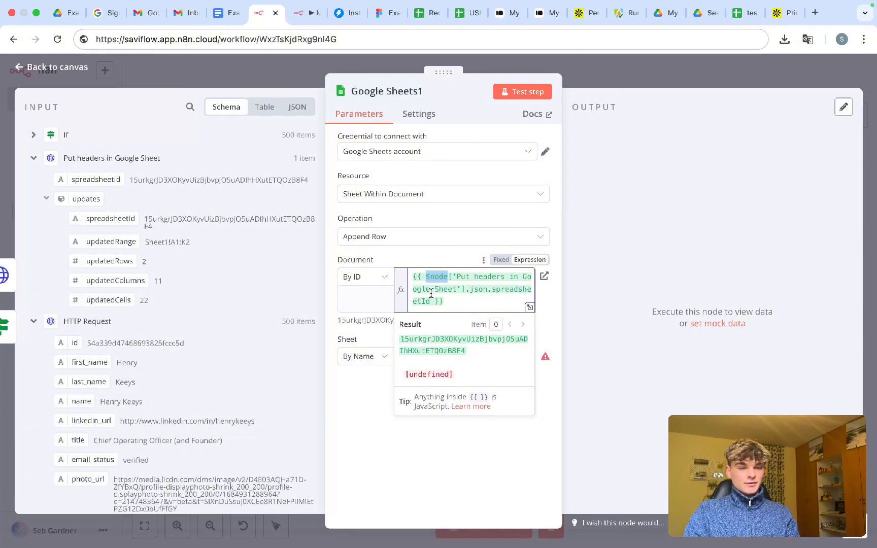
left_click(451, 289)
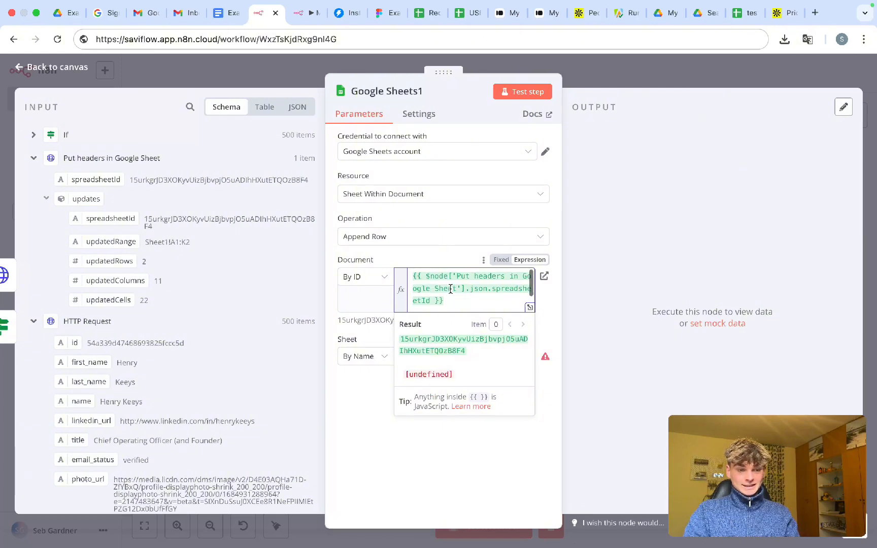
left_click_drag(448, 275, 458, 287)
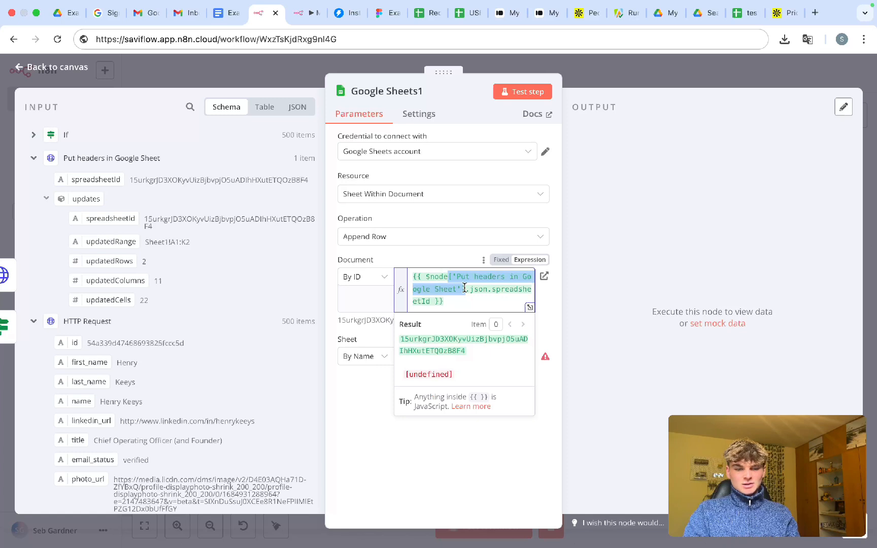
left_click(466, 301)
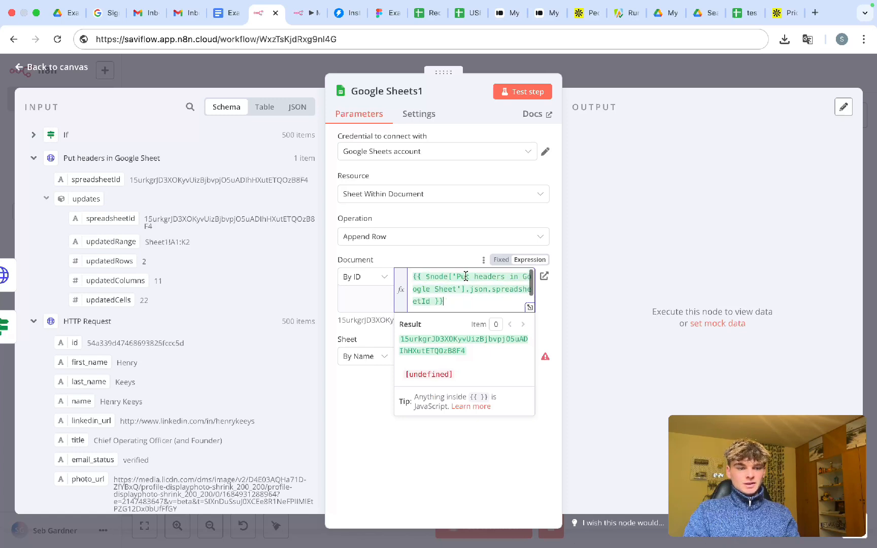
mouse_move(460, 276)
left_mouse_down()
mouse_move(481, 277)
mouse_move(457, 289)
left_mouse_up()
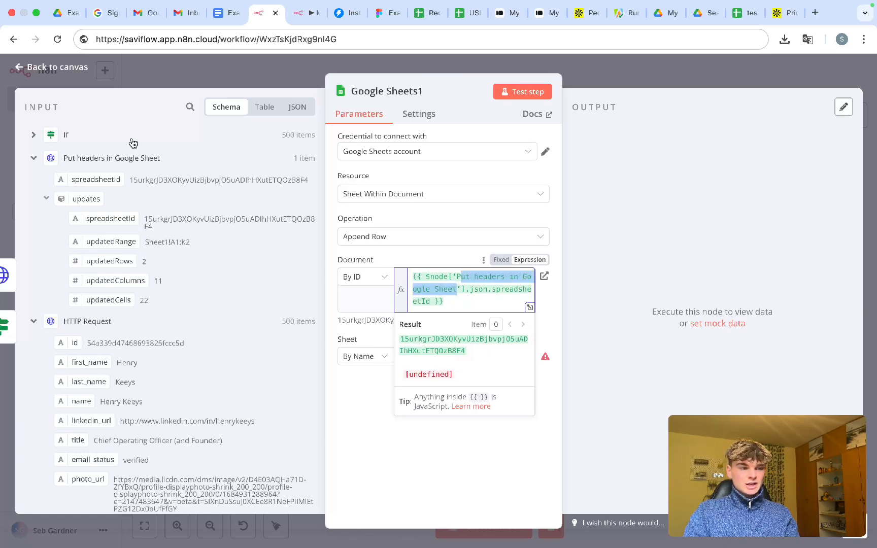
left_click_drag(162, 162, 113, 161)
triple_click(69, 165)
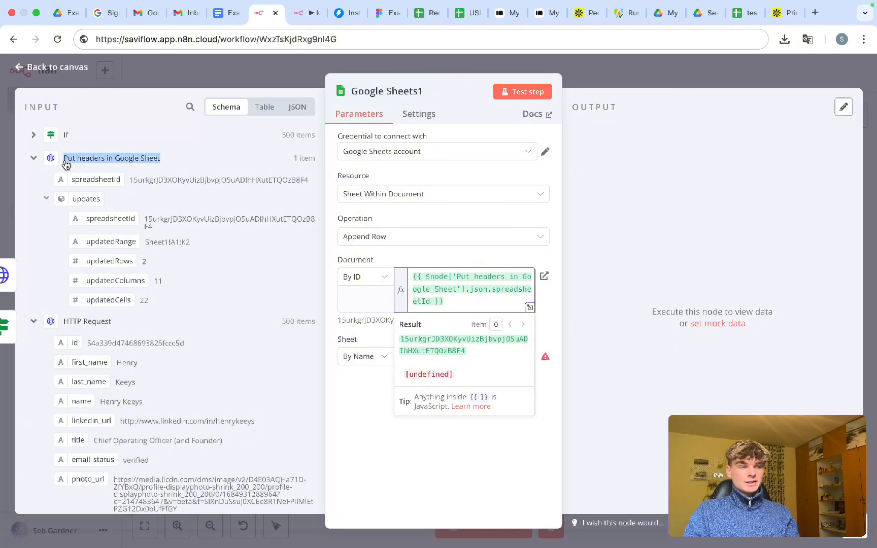
left_click_drag(466, 300, 492, 290)
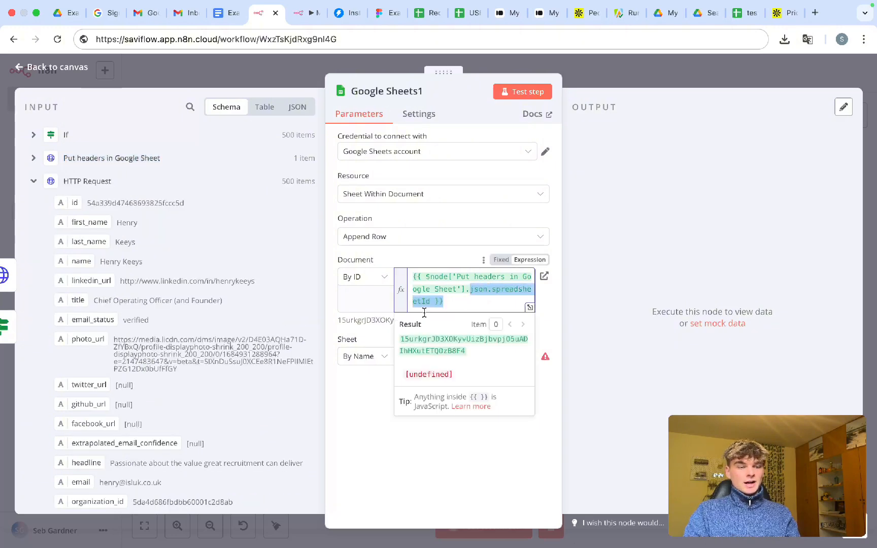
left_click(378, 342)
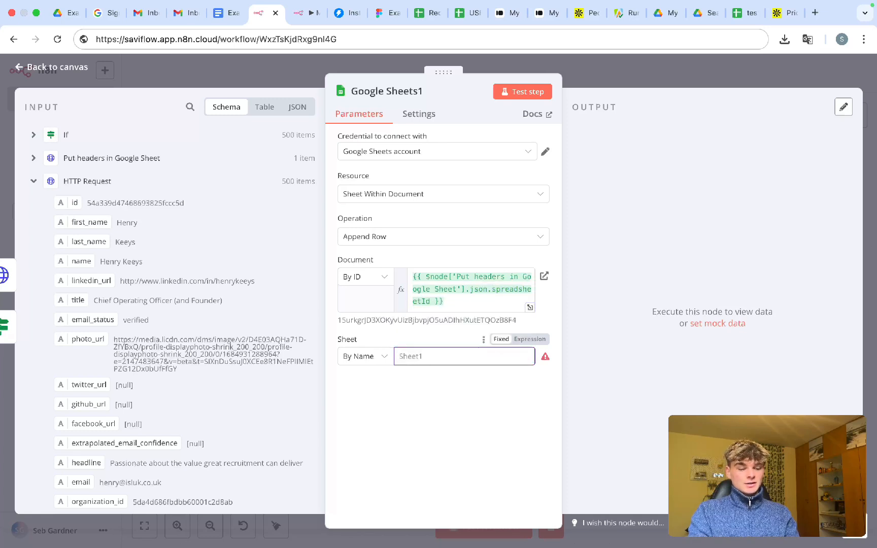
type("Sheet1")
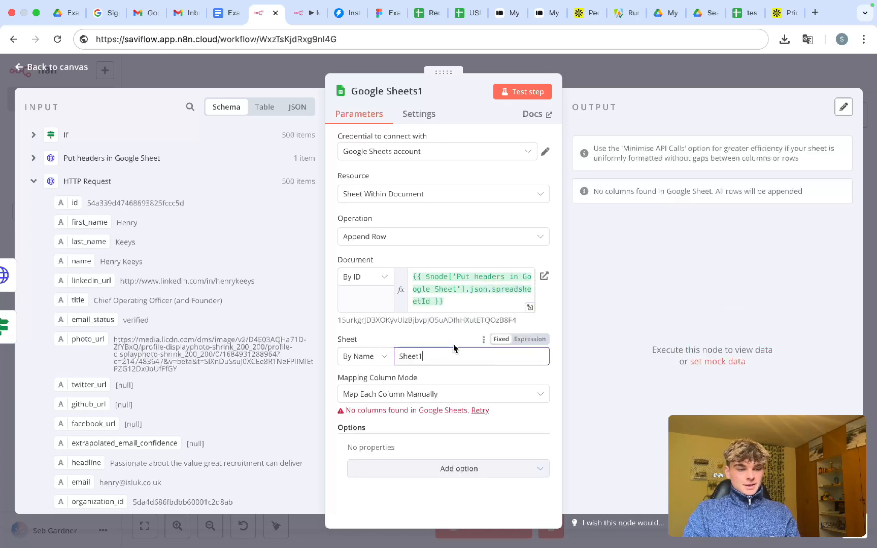
left_click(445, 329)
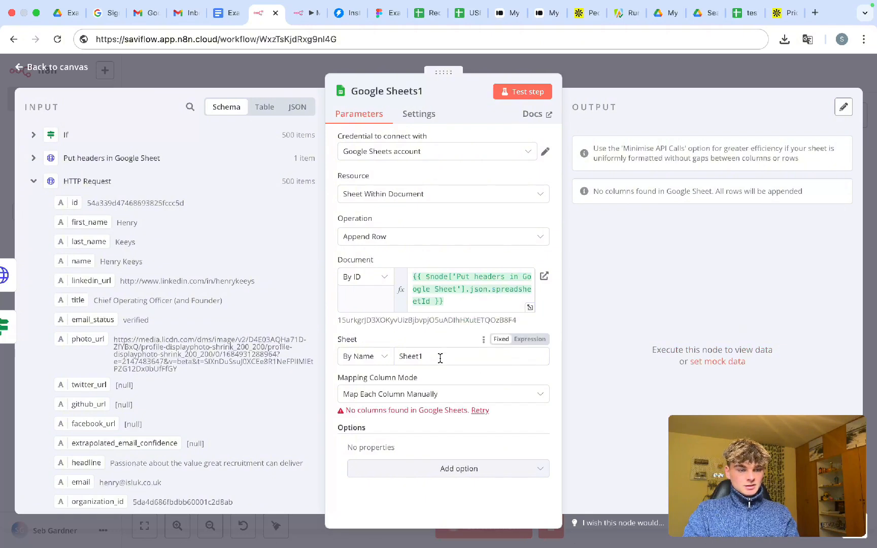
left_click(456, 289)
left_click(384, 338)
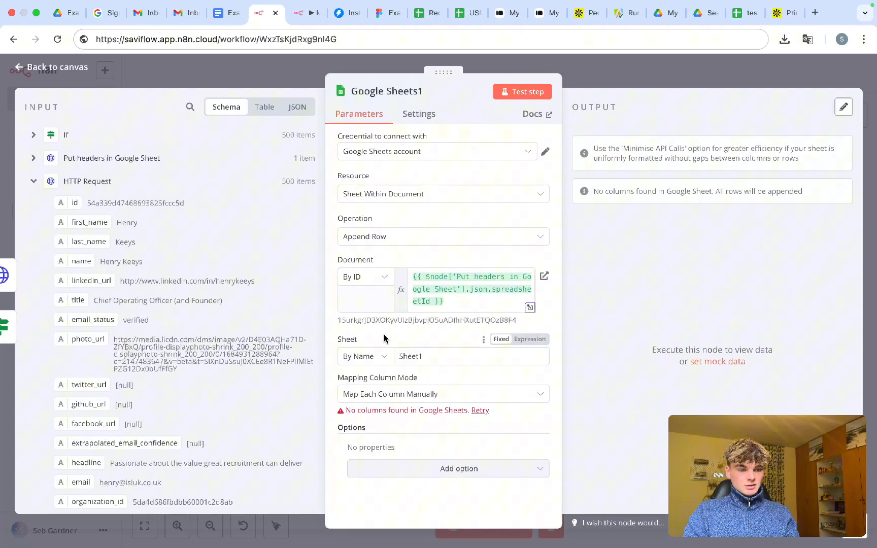
scroll(447, 300, "down", 1)
triple_click(447, 301)
key("BackSpace")
key("BackSpace")
key("BackSpace")
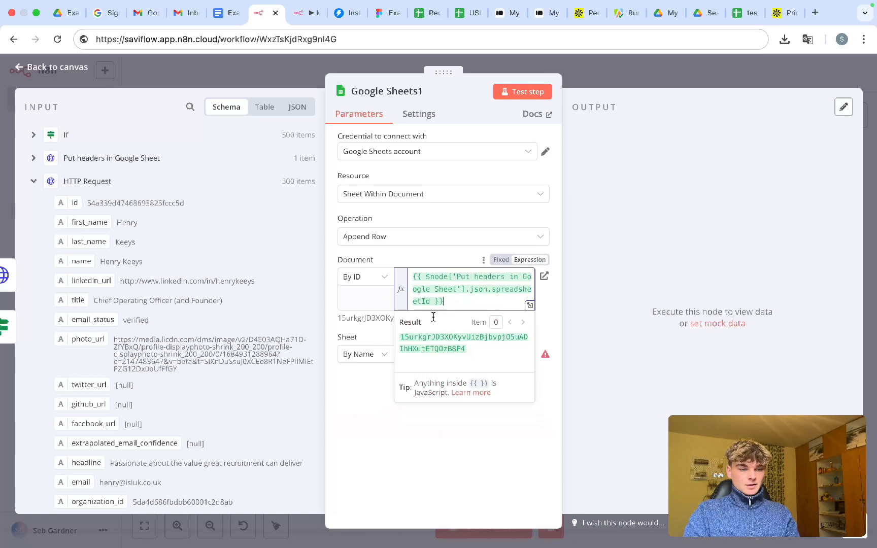
left_click(436, 354)
type("Sheet1")
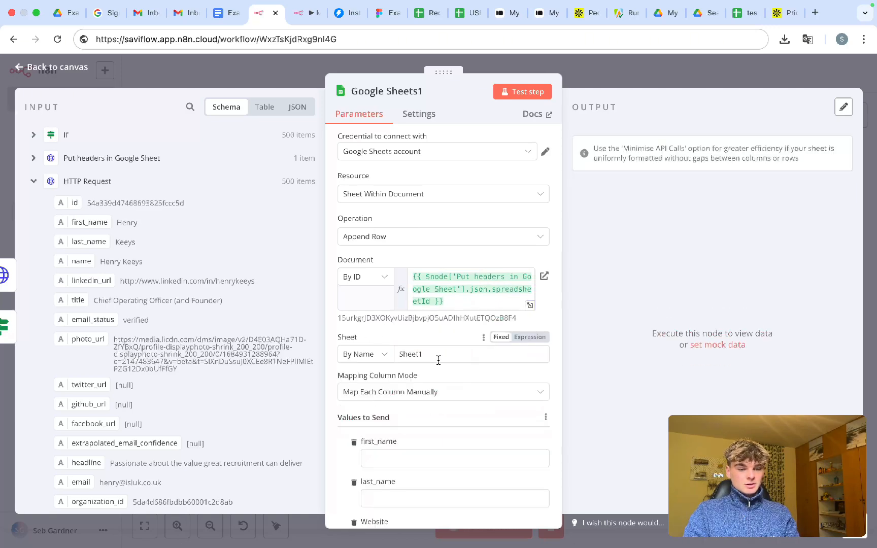
scroll(441, 399, "down", 5)
left_click(631, 80)
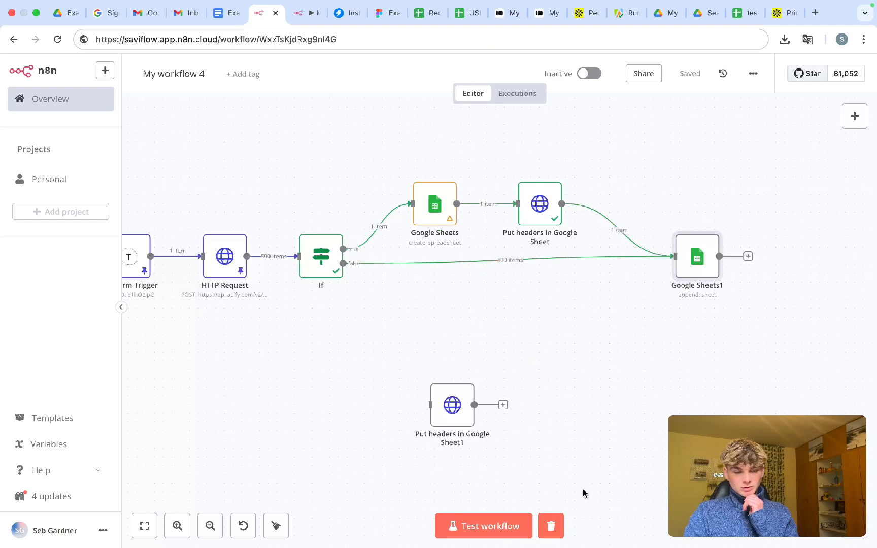
- Run a test execution of the whole workflow
left_click(502, 525)
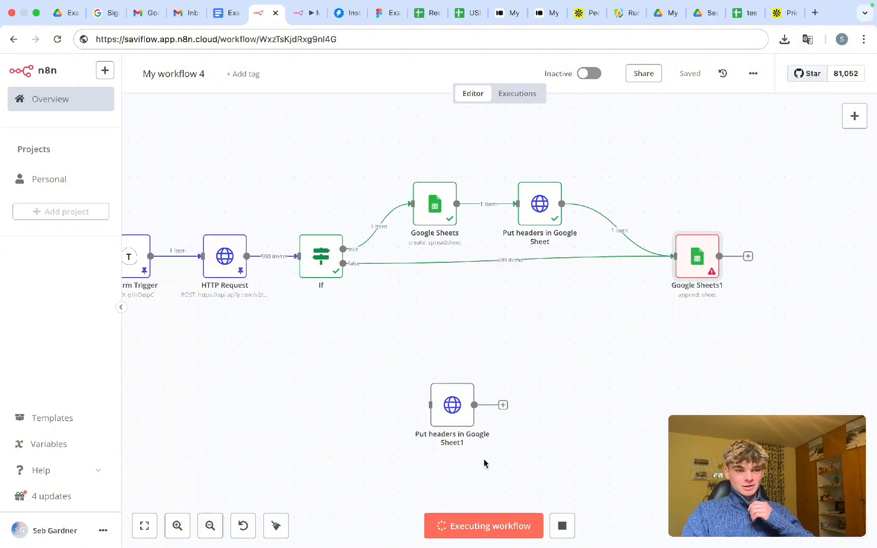
- Map the first_name and last_name columns to the incoming lead's first_name and last_name
double_click(697, 265)
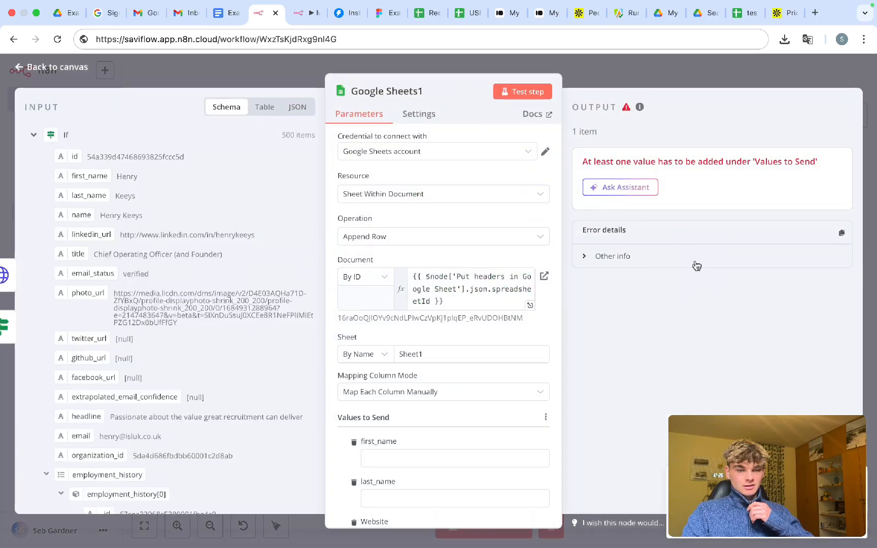
scroll(433, 369, "down", 3)
scroll(433, 366, "down", 6)
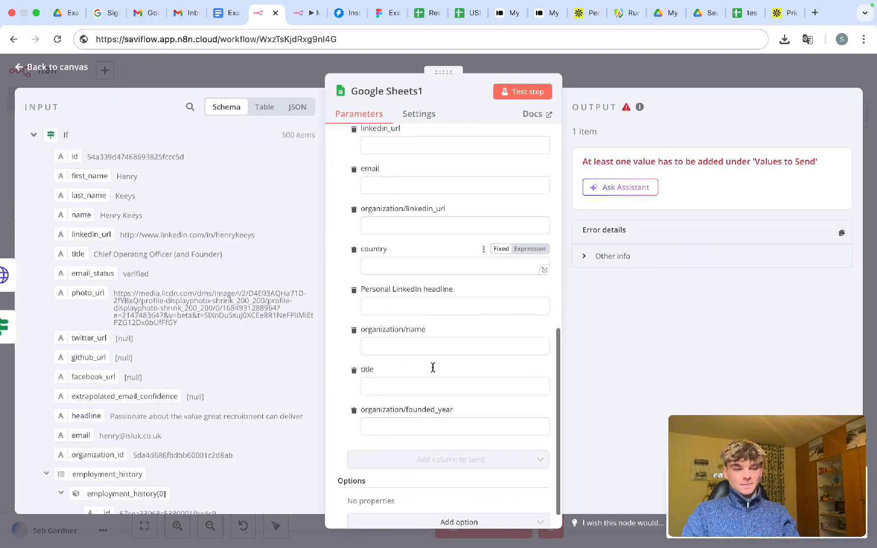
scroll(433, 368, "up", 8)
scroll(418, 265, "down", 1)
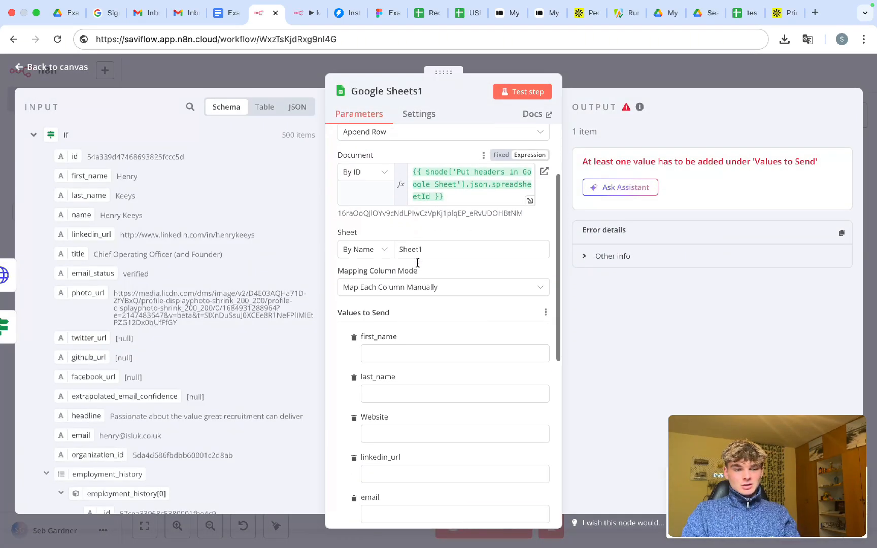
left_click(391, 339)
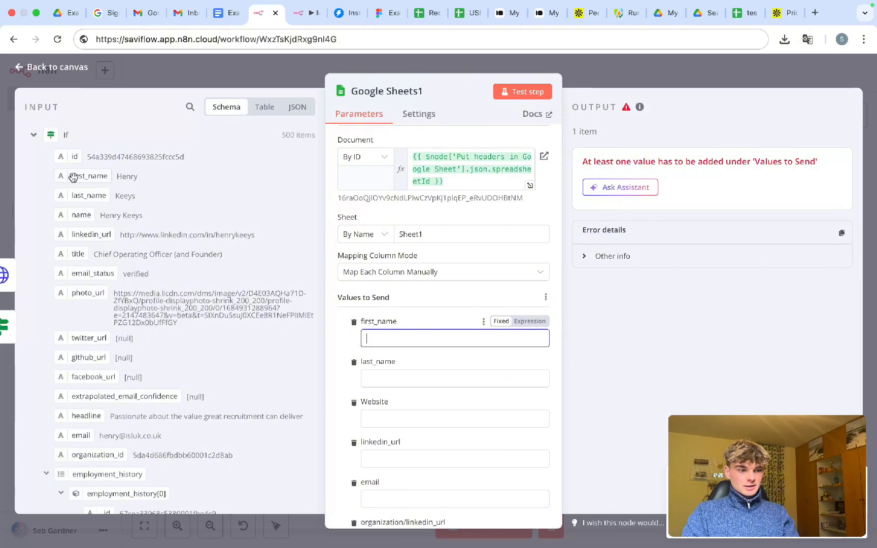
left_click_drag(73, 176, 410, 330)
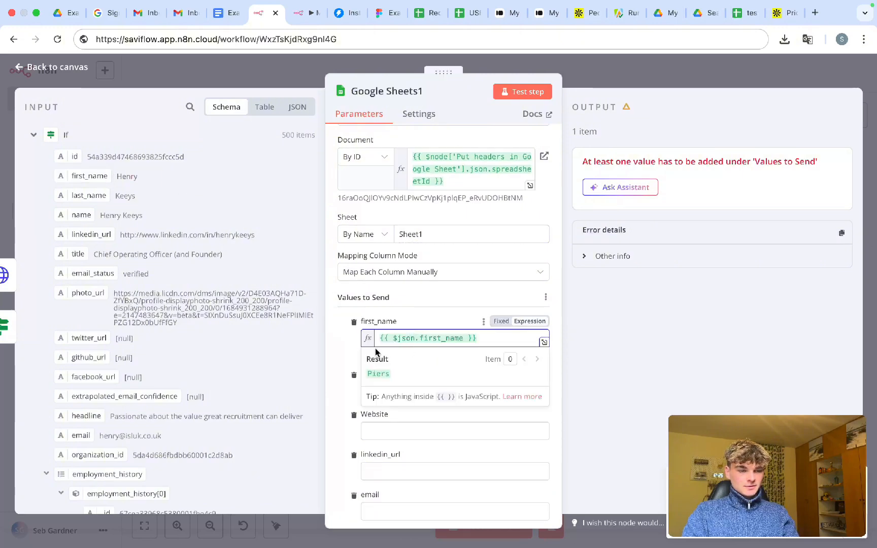
left_click(397, 383)
left_click_drag(85, 198, 402, 390)
- Map the Website and linkedin_url columns to the lead's website and LinkedIn URL fields
scroll(414, 367, "down", 3)
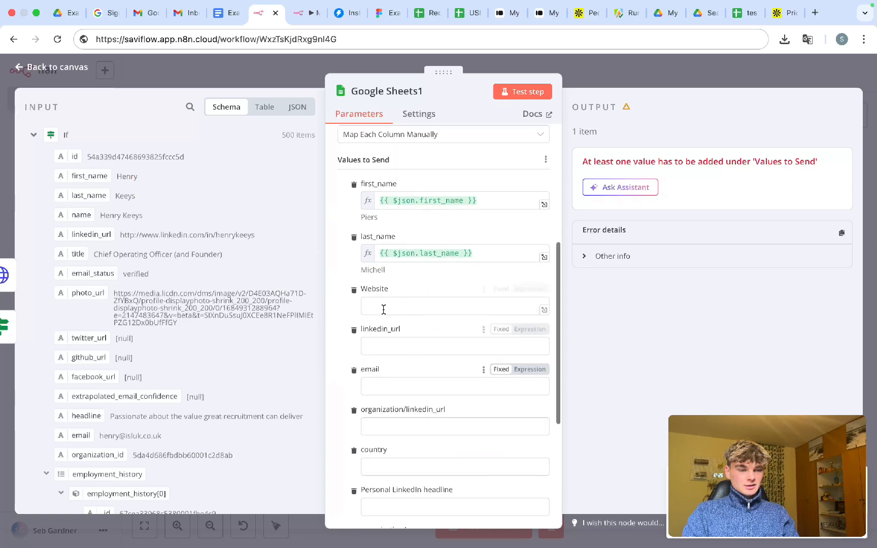
left_click(382, 306)
scroll(93, 245, "down", 5)
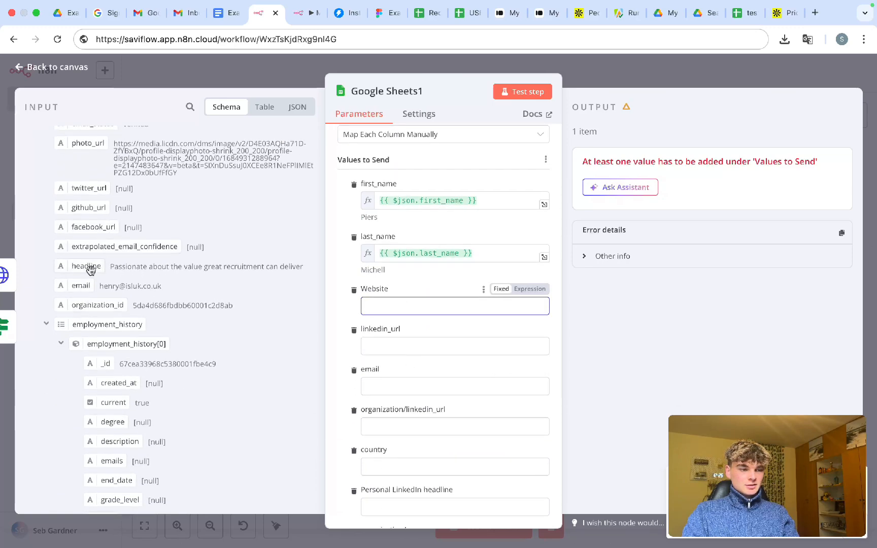
scroll(130, 287, "down", 5)
left_click(46, 176)
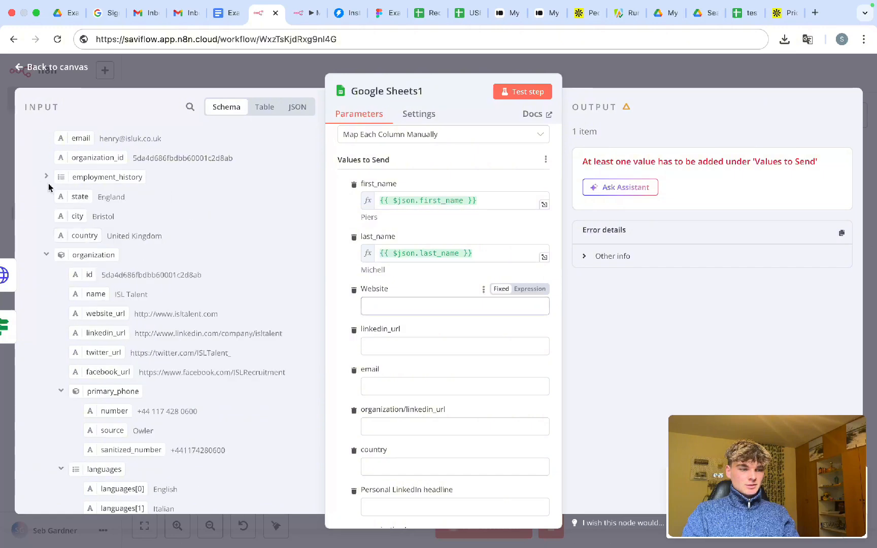
scroll(86, 277, "down", 1)
scroll(85, 278, "down", 1)
left_click_drag(104, 267, 366, 304)
scroll(136, 287, "up", 8)
scroll(137, 286, "up", 3)
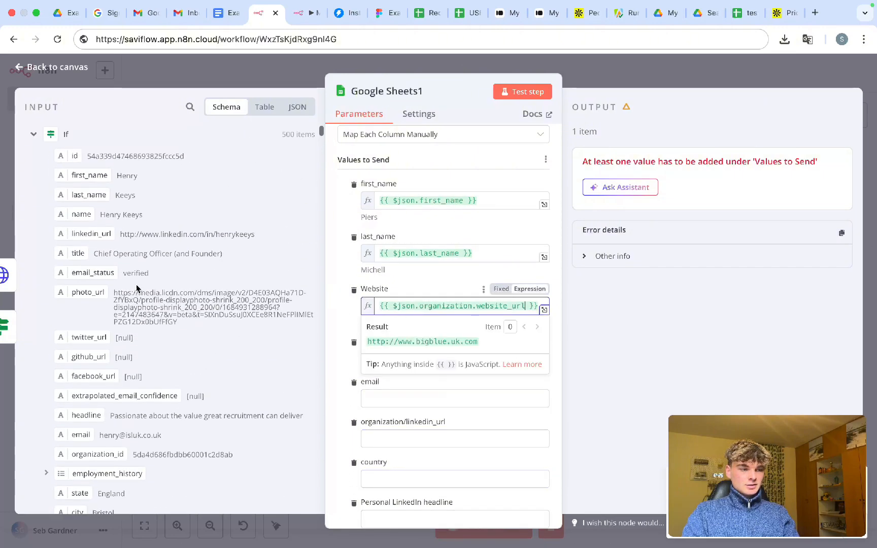
left_click_drag(87, 234, 381, 360)
scroll(386, 341, "down", 2)
left_click(334, 293)
- Map email, organization/linkedin_url and organization/name to the matching lead fields
left_click(390, 325)
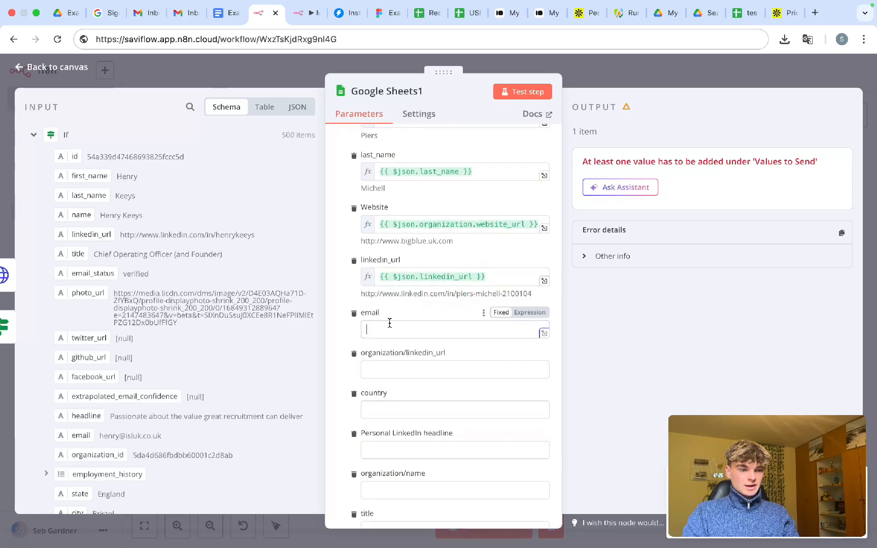
scroll(127, 270, "down", 1)
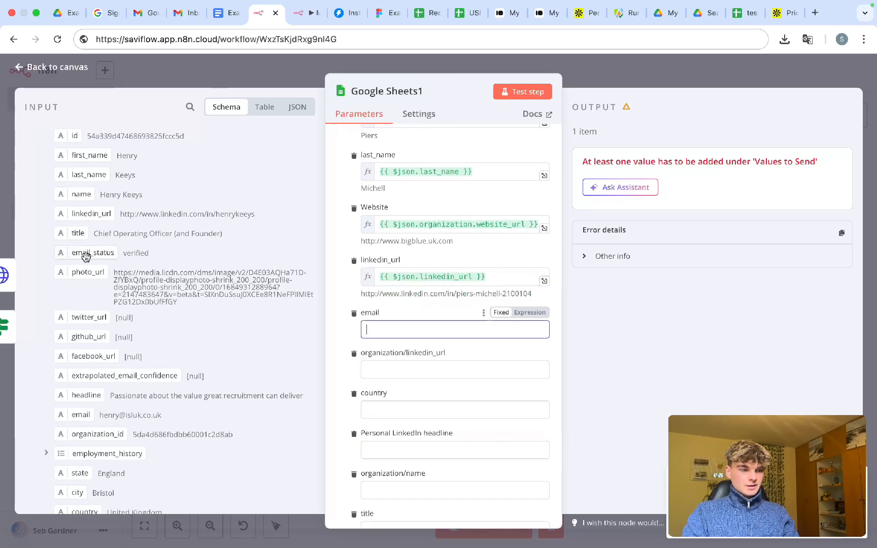
scroll(124, 254, "down", 5)
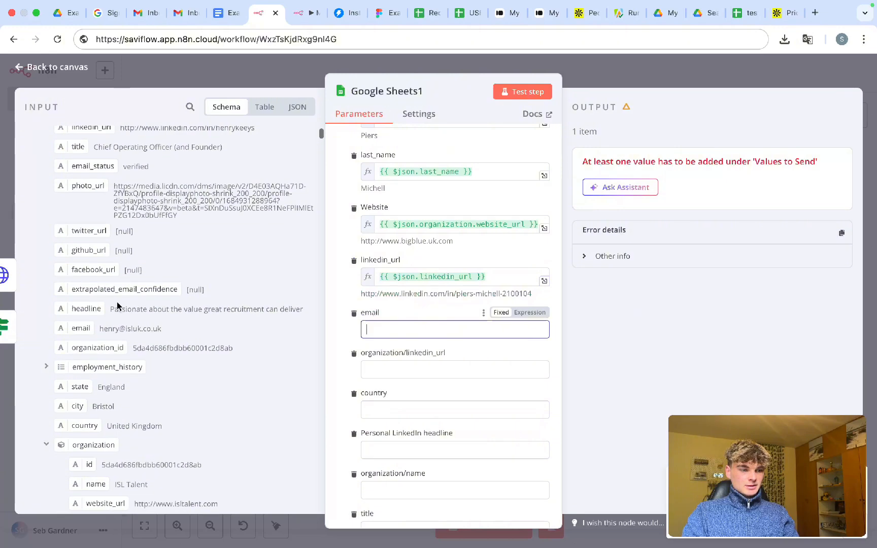
left_click_drag(81, 305, 386, 331)
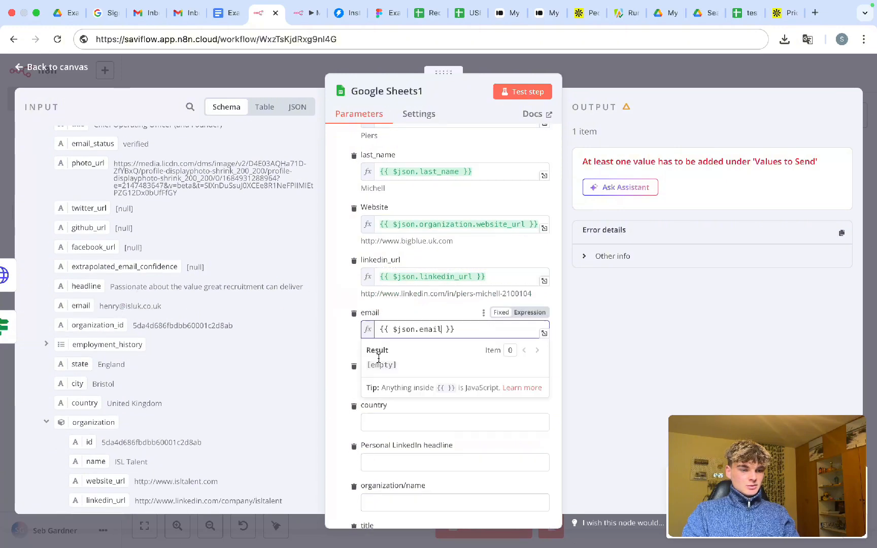
left_click(392, 364)
scroll(359, 347, "down", 5)
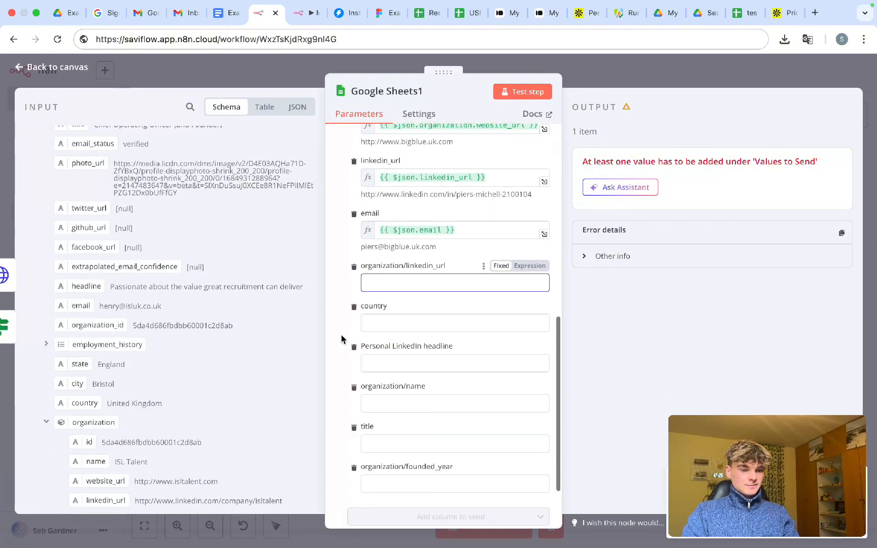
scroll(162, 268, "down", 10)
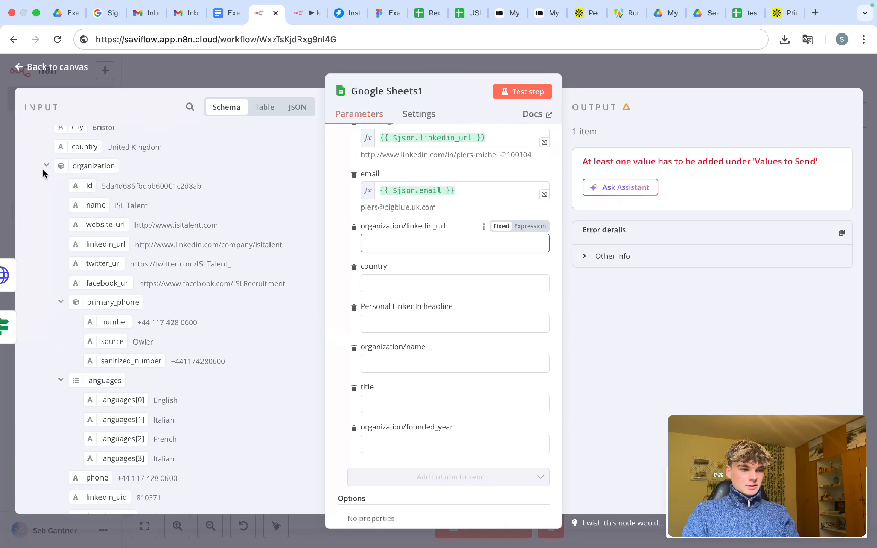
left_click_drag(95, 244, 398, 245)
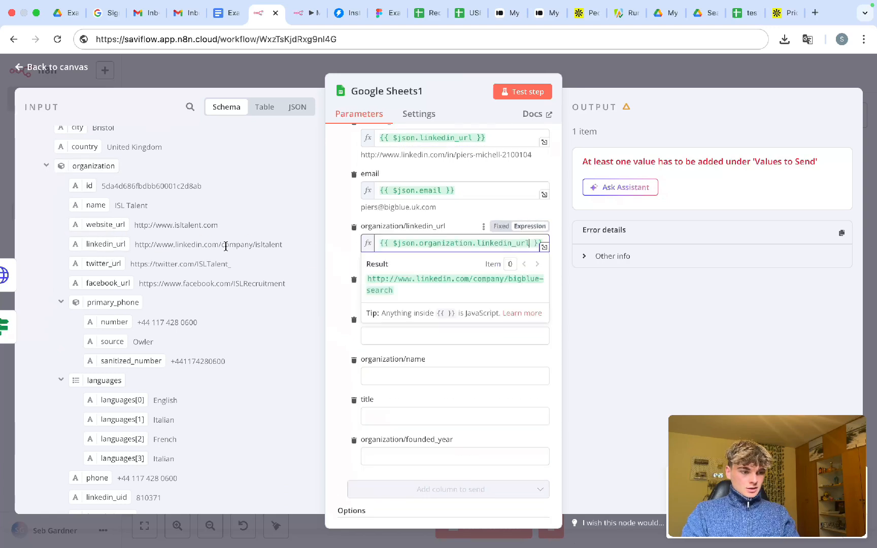
left_click(336, 282)
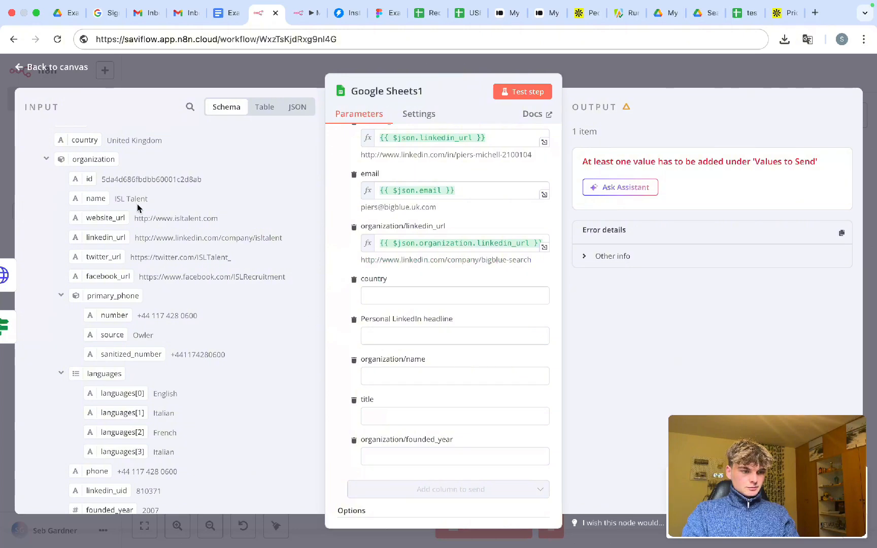
left_click_drag(86, 199, 410, 377)
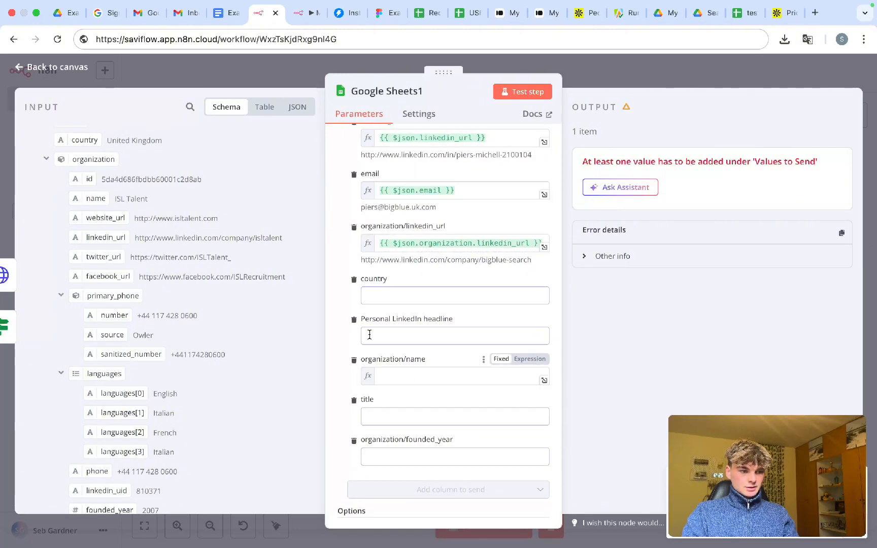
- Map the lead's founded_year into the organization/founded_year column
left_click(331, 329)
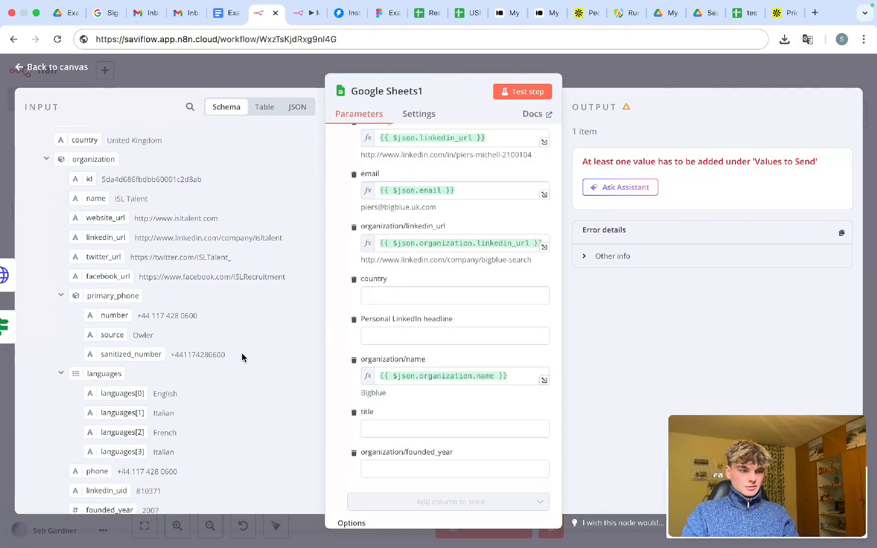
scroll(242, 354, "down", 1)
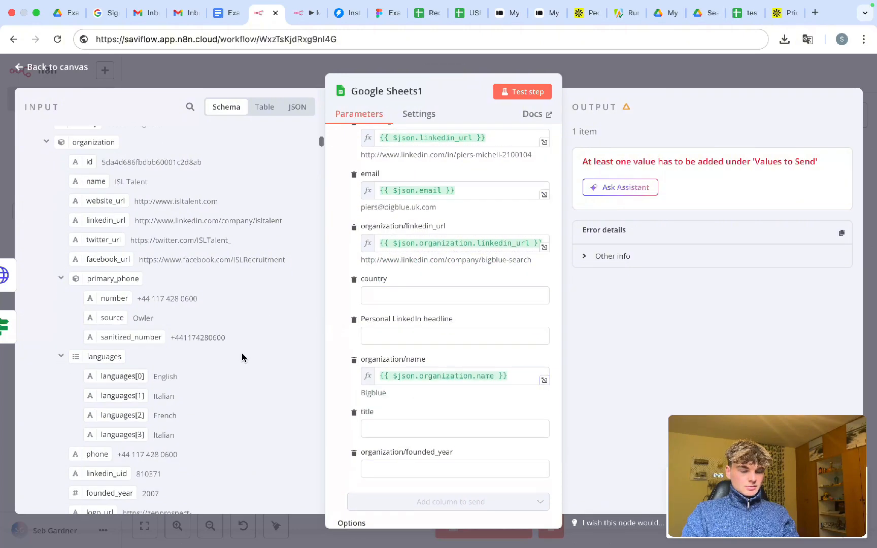
left_click(61, 353)
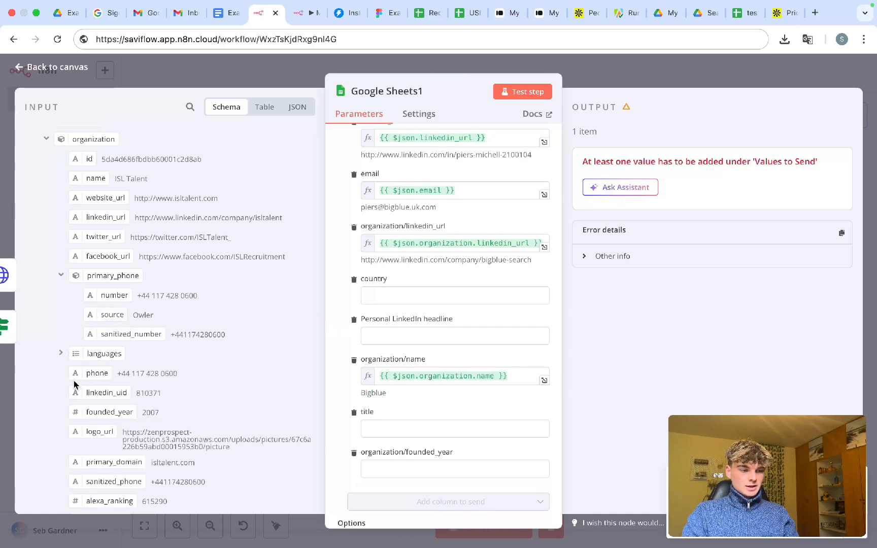
scroll(74, 384, "down", 2)
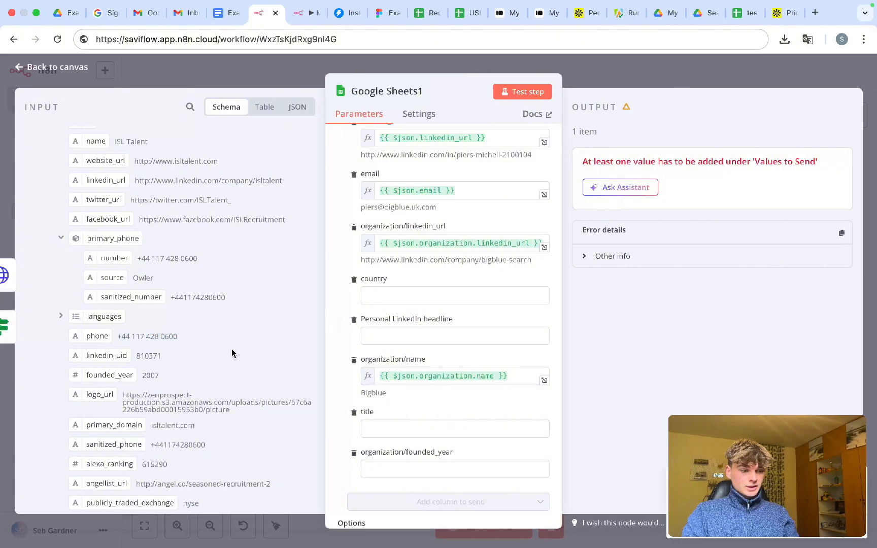
scroll(232, 354, "down", 2)
scroll(381, 384, "down", 2)
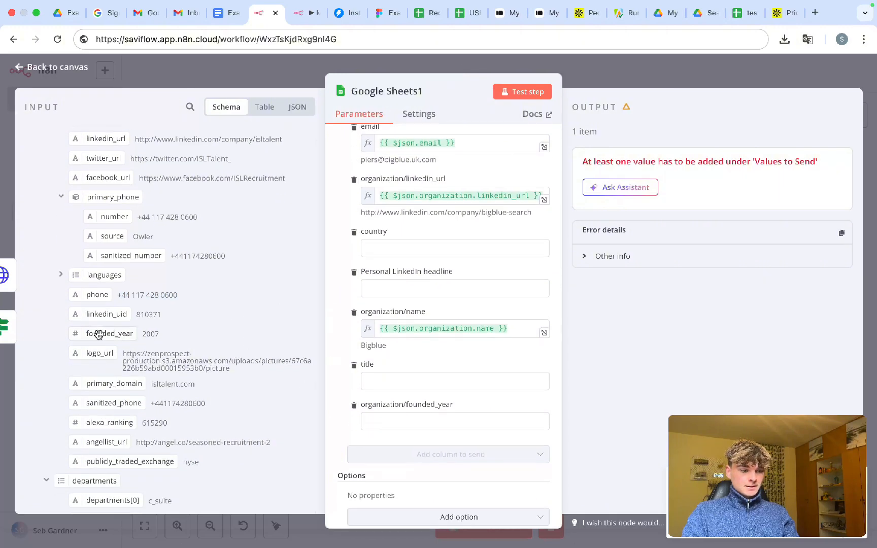
left_click_drag(98, 334, 402, 419)
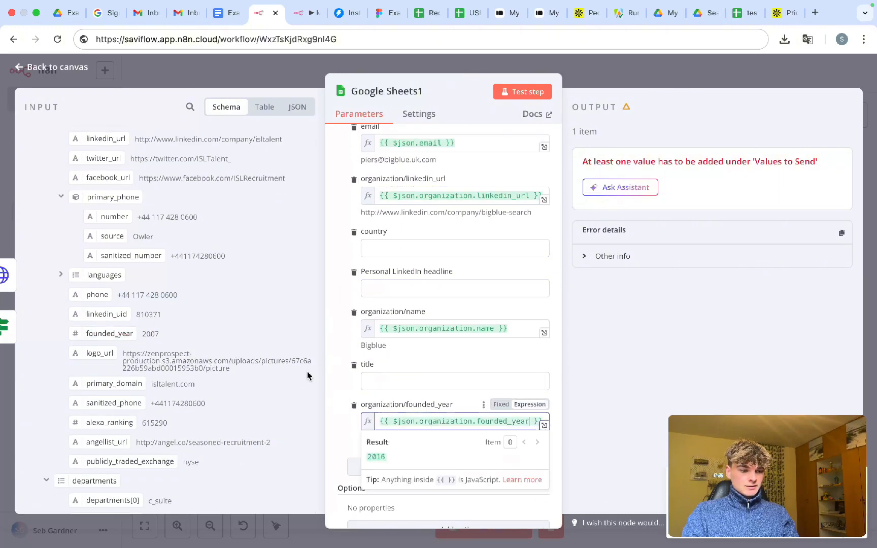
scroll(229, 375, "down", 9)
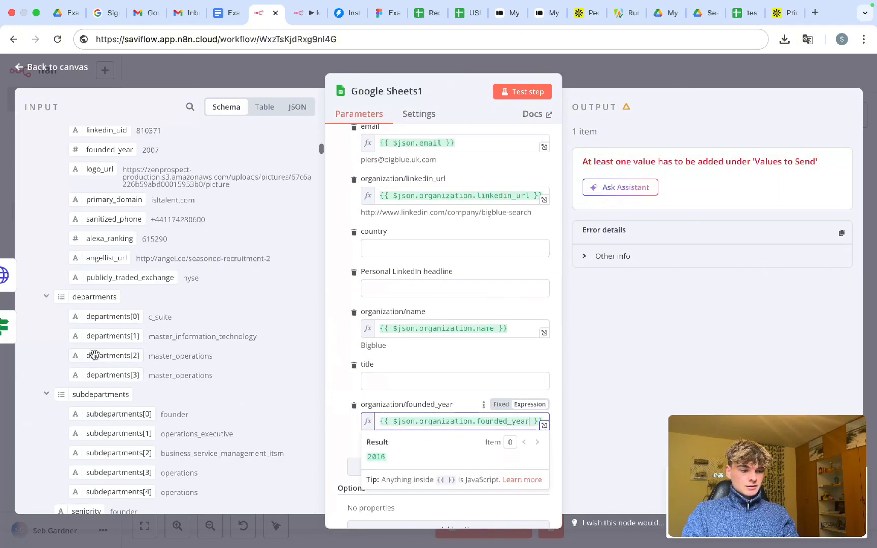
left_click(44, 297)
left_click(45, 316)
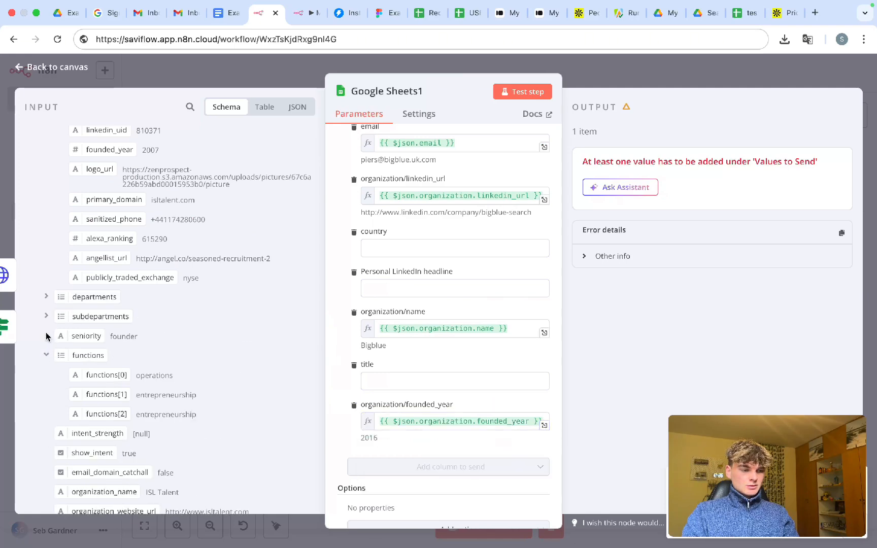
scroll(47, 336, "down", 7)
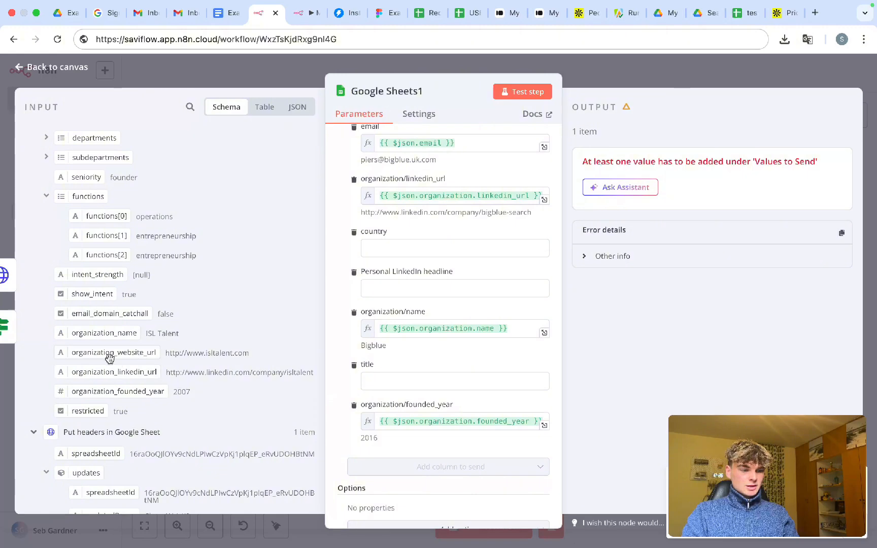
left_click_drag(110, 358, 218, 371)
- Inspect the current organization/name expression and its result
scroll(431, 375, "up", 7)
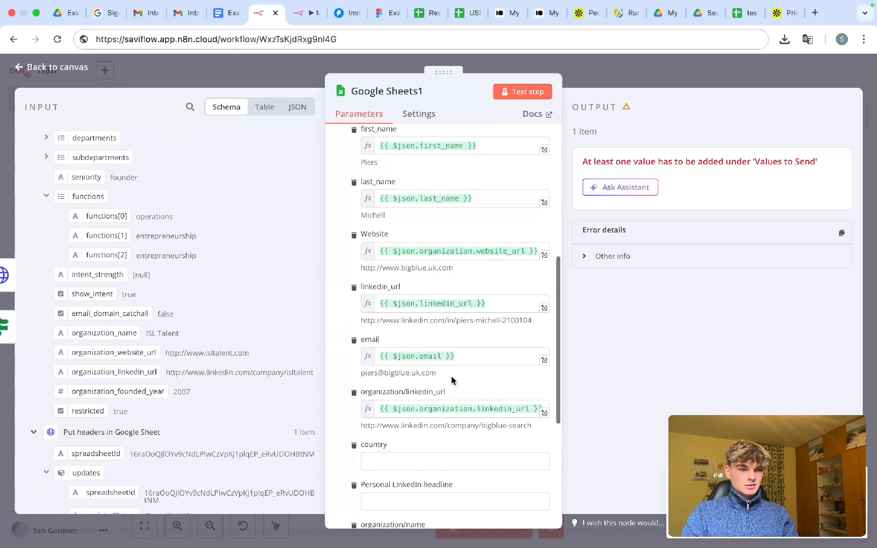
scroll(452, 376, "down", 6)
scroll(451, 376, "down", 2)
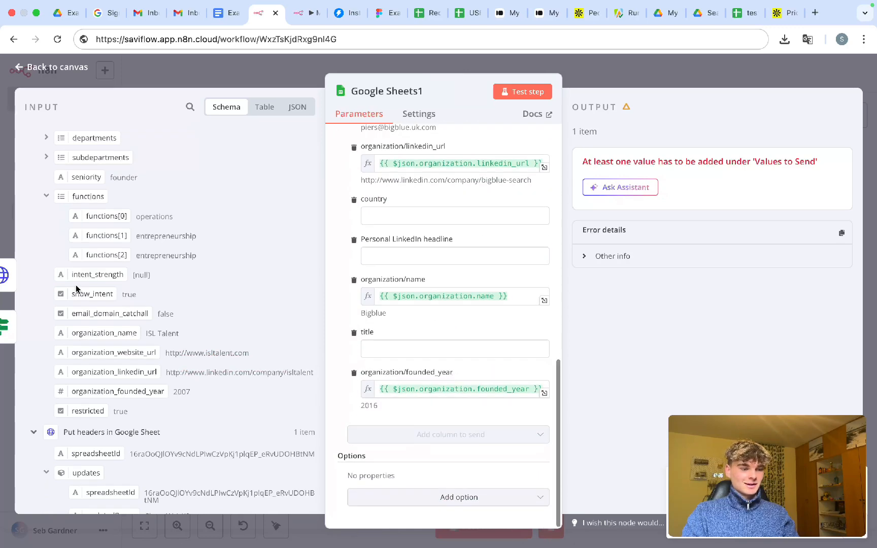
scroll(146, 311, "up", 1)
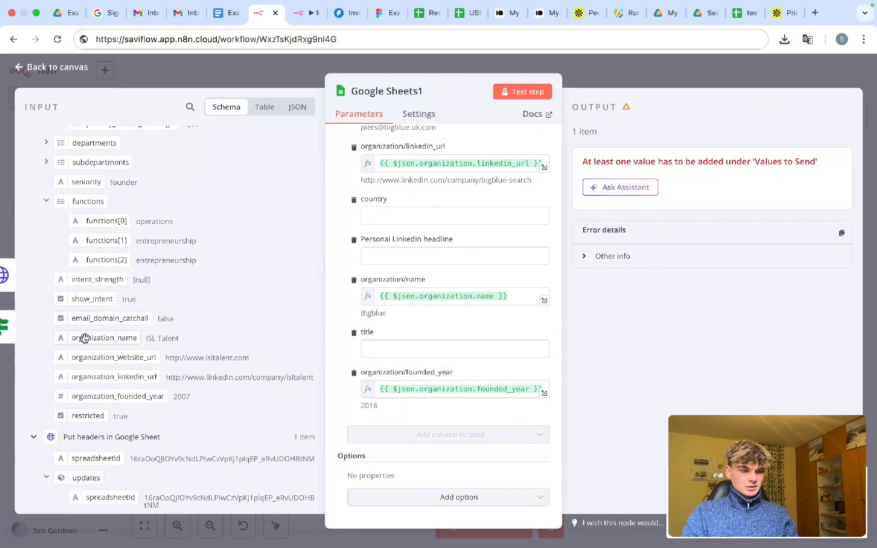
left_click_drag(57, 341, 385, 314)
scroll(443, 296, "up", 6)
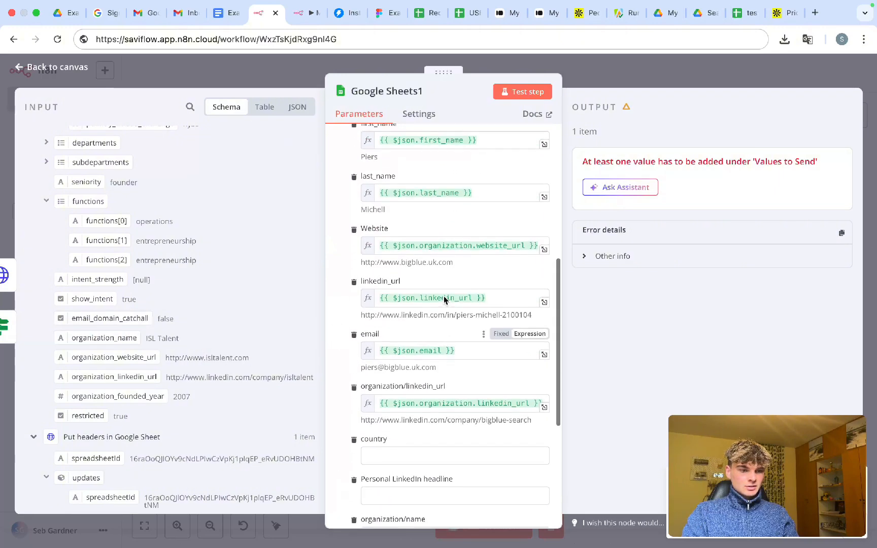
scroll(444, 298, "down", 5)
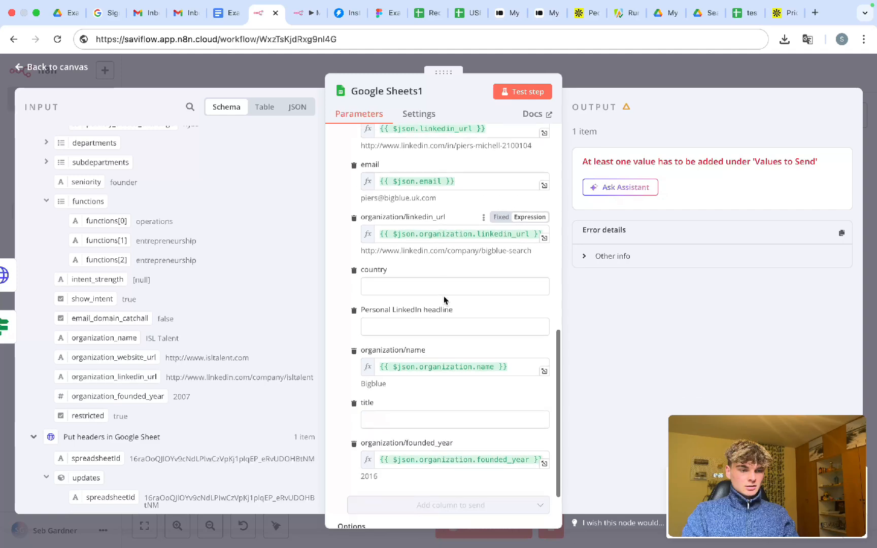
scroll(443, 296, "up", 5)
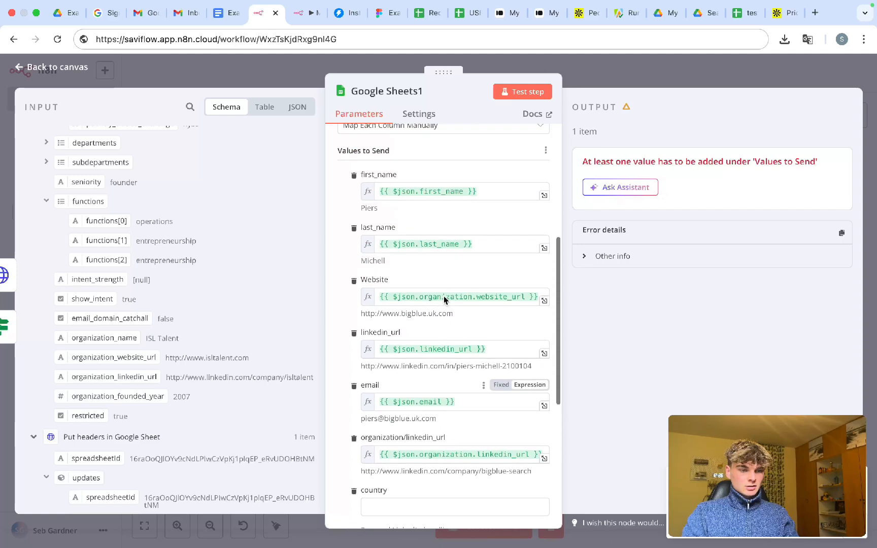
scroll(443, 295, "down", 4)
scroll(443, 296, "down", 1)
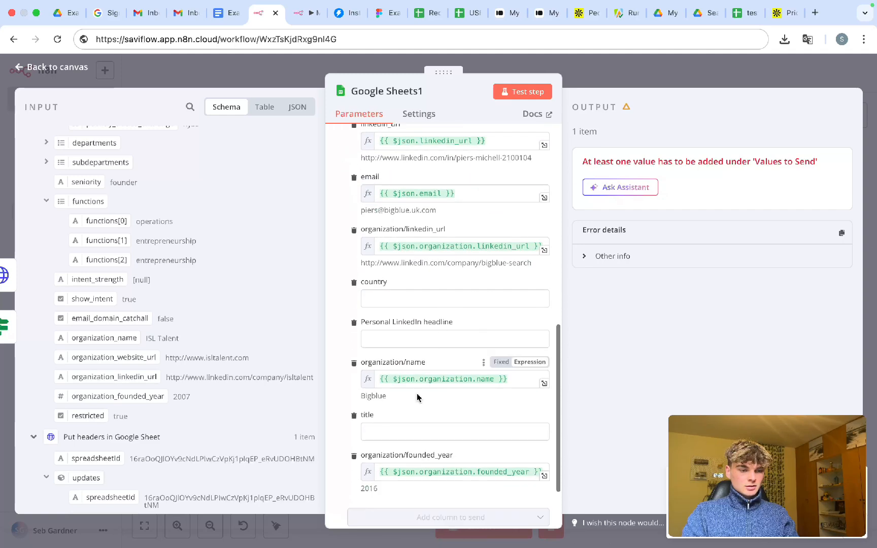
left_click(415, 381)
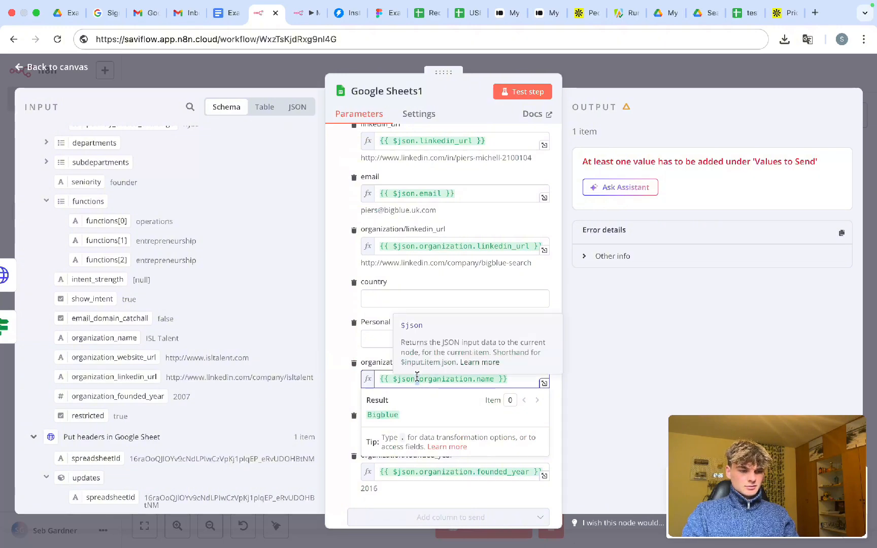
triple_click(395, 376)
left_click(342, 350)
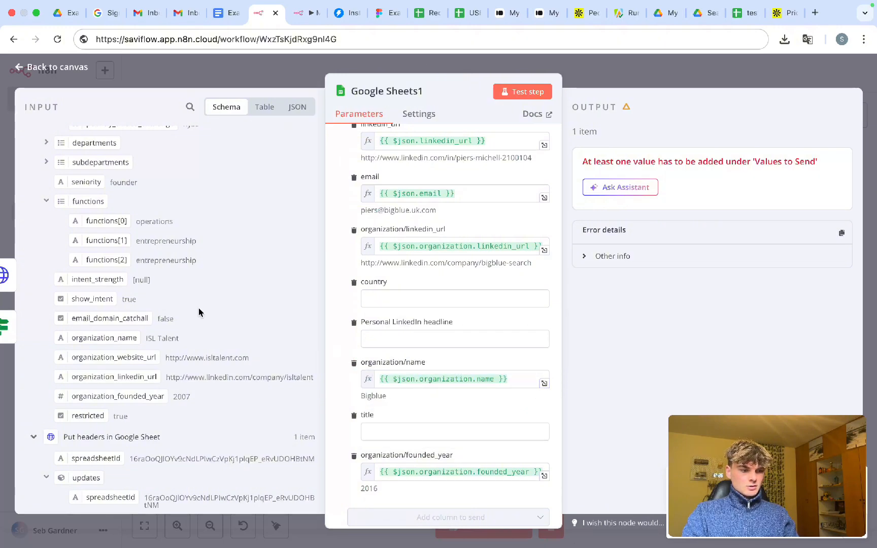
- Replace the organization/name value with the lead's organization_name field
scroll(199, 308, "up", 1)
triple_click(396, 378)
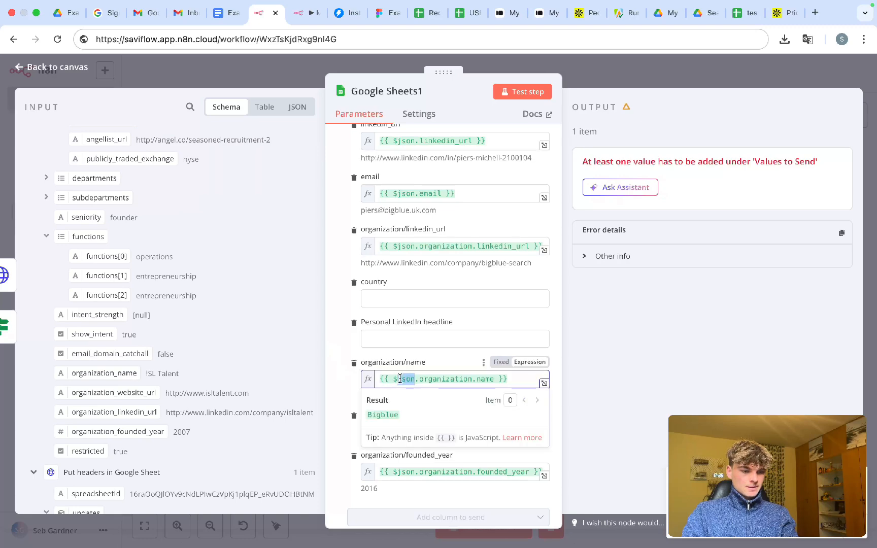
key("BackSpace")
left_click_drag(116, 372, 406, 381)
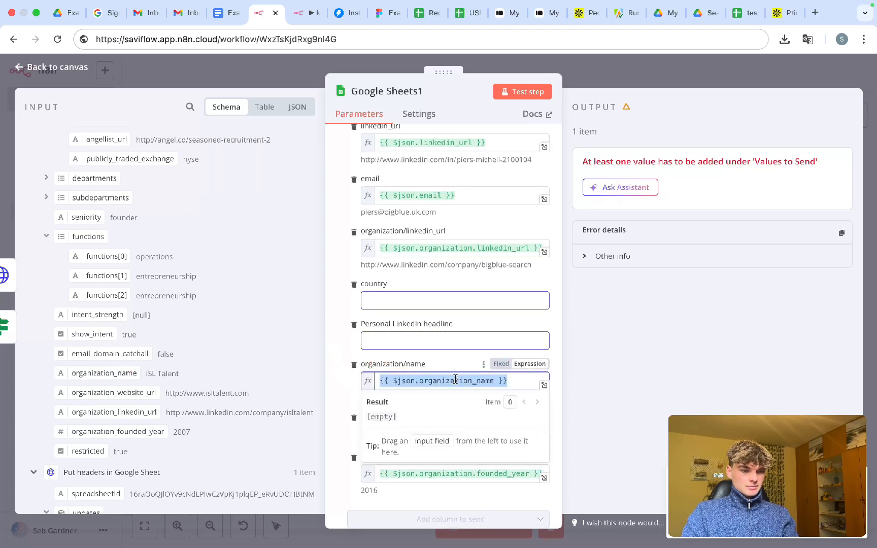
- Map headline into Personal LinkedIn headline and the lead's country into country
left_click(348, 382)
scroll(372, 343, "down", 1)
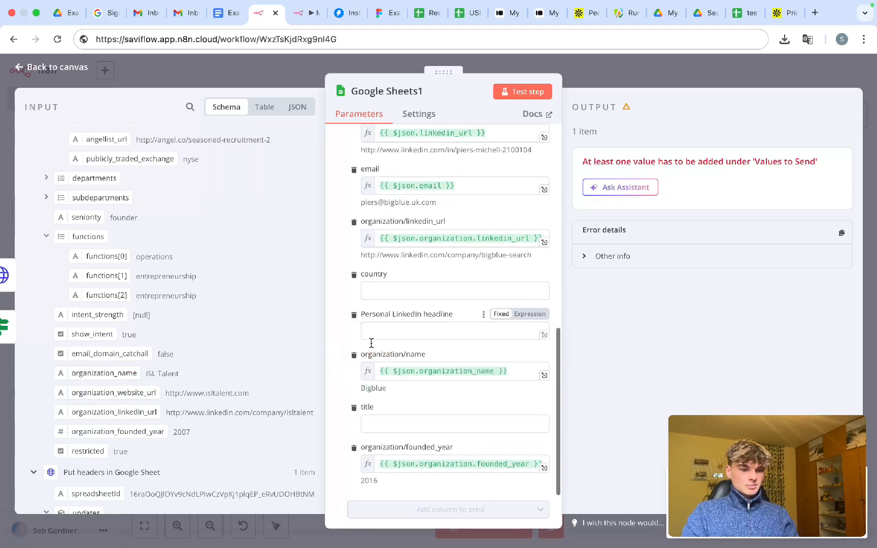
scroll(168, 300, "up", 3)
scroll(167, 302, "up", 8)
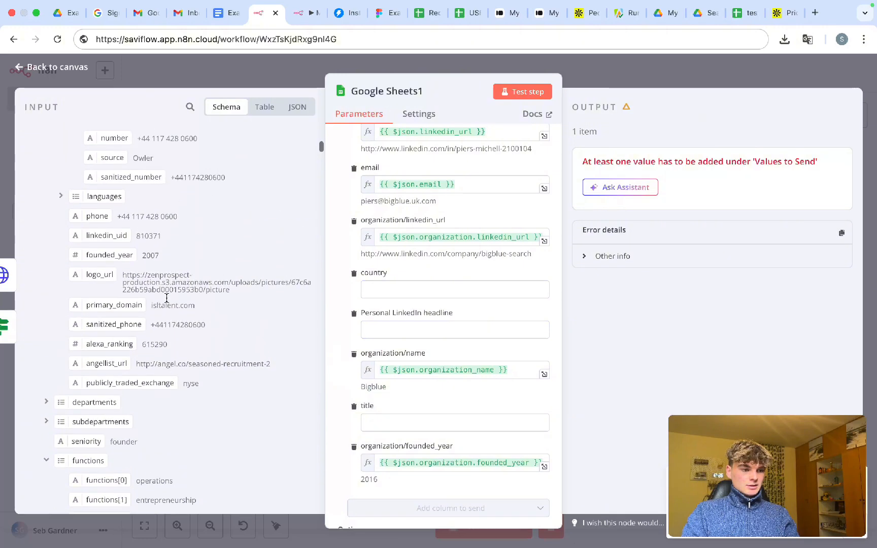
scroll(167, 302, "up", 5)
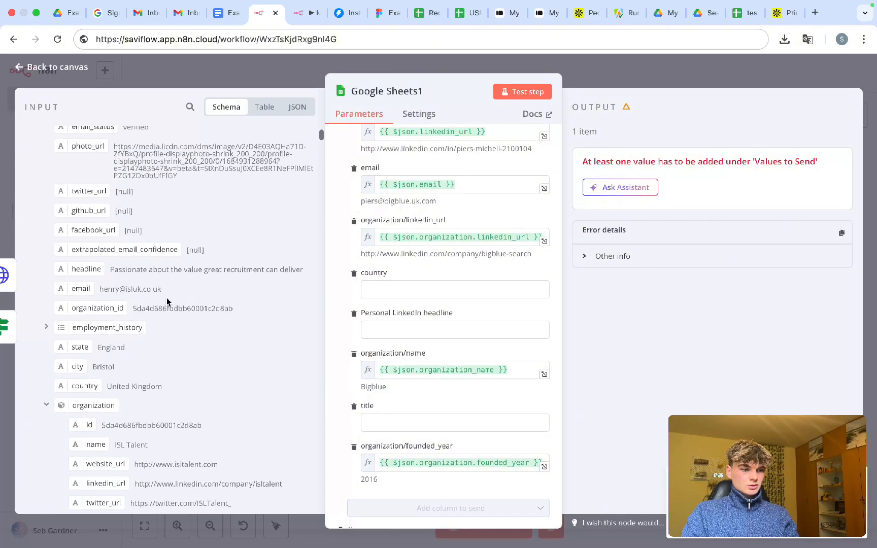
left_click_drag(77, 272, 375, 330)
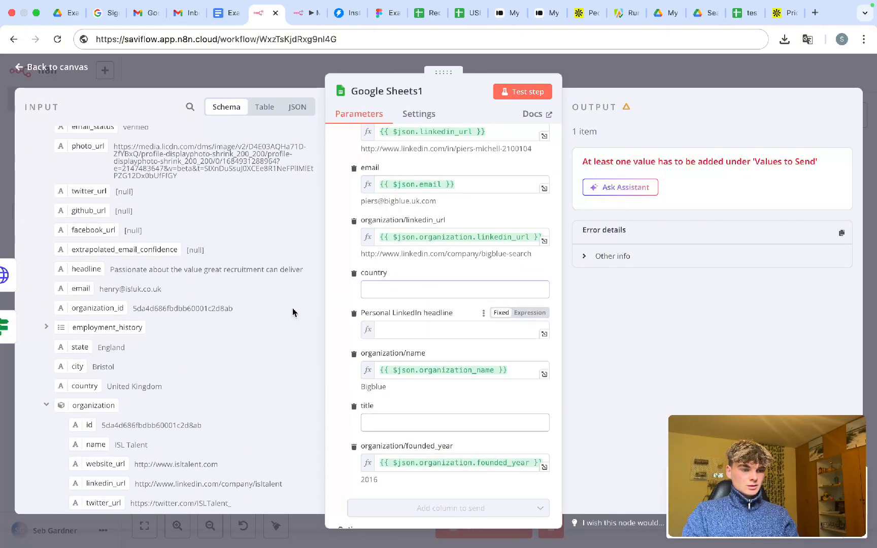
left_click(370, 289)
scroll(159, 250, "up", 2)
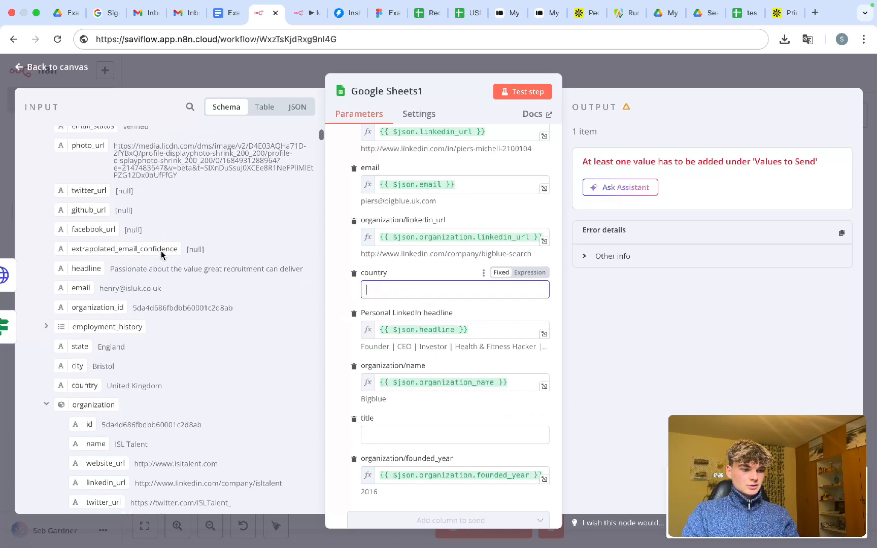
scroll(159, 251, "down", 3)
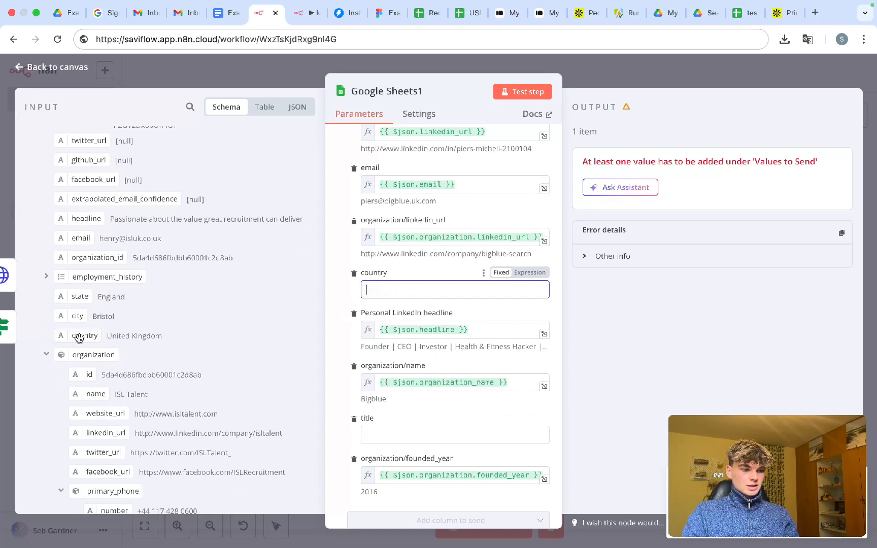
left_click_drag(78, 336, 406, 291)
- Map the lead's title into the title column and return to the canvas
left_click(396, 447)
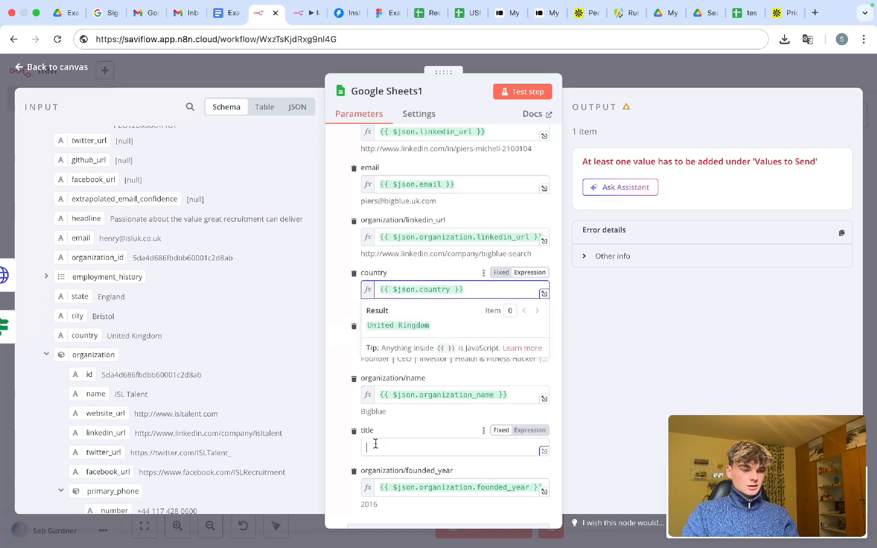
scroll(198, 335, "up", 1)
scroll(198, 336, "up", 4)
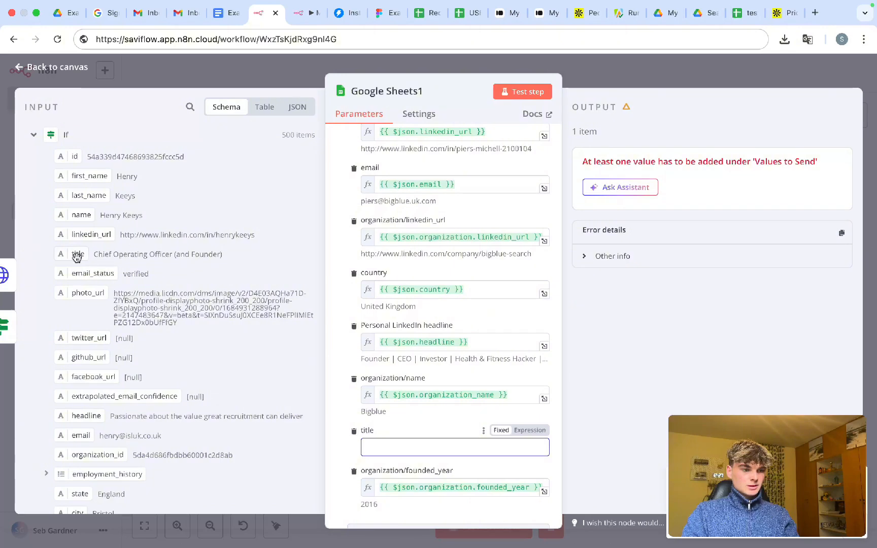
left_click_drag(77, 256, 396, 447)
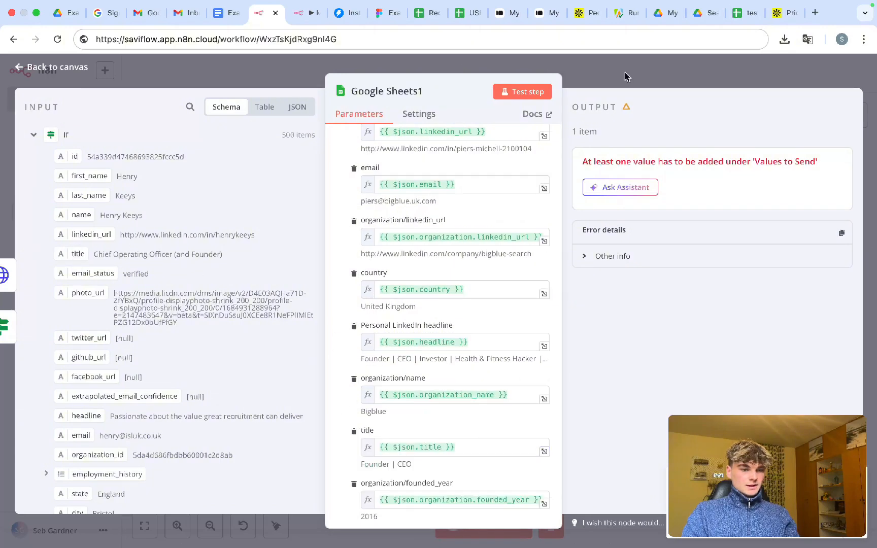
scroll(526, 187, "up", 5)
left_click(596, 75)
- Save the workflow, close the test scraper spreadsheet and reload the Drive search results
left_click(689, 74)
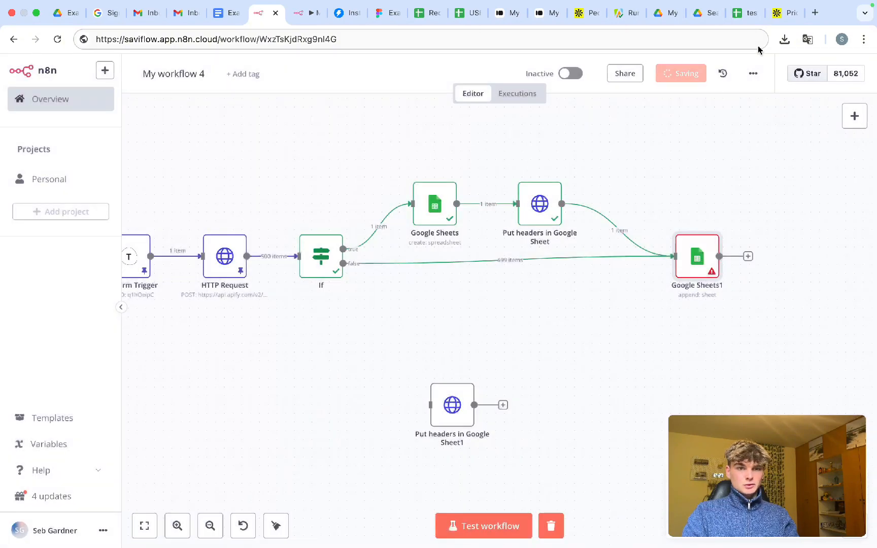
left_click(713, 17)
left_click(741, 15)
key("super+w")
left_click(730, 17)
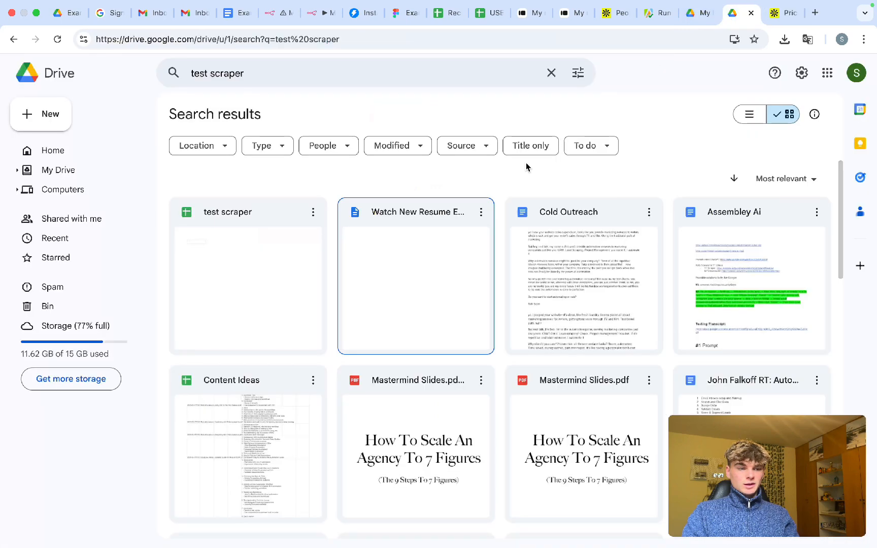
key("super+r")
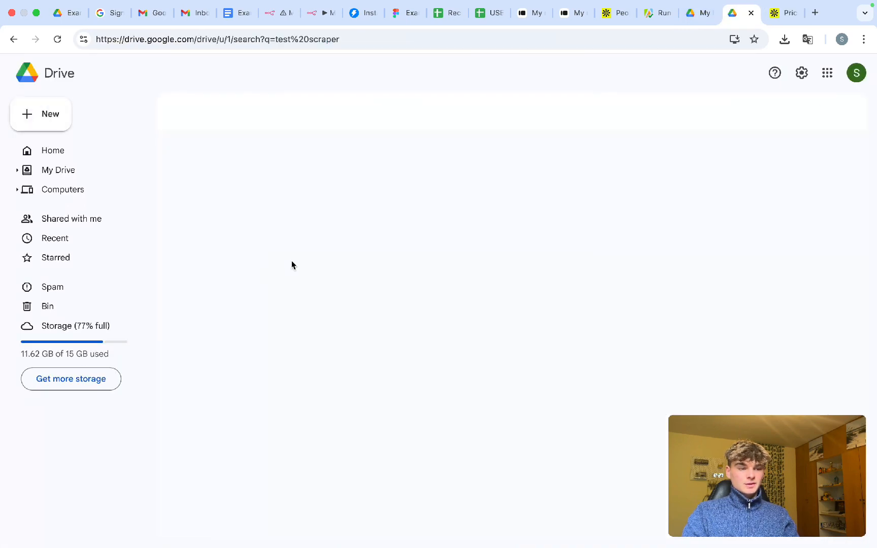
- Move both test scraper files to the Drive bin and return to n8n
left_click(431, 262)
left_click(229, 243, "shift")
left_click_drag(229, 242, 65, 311)
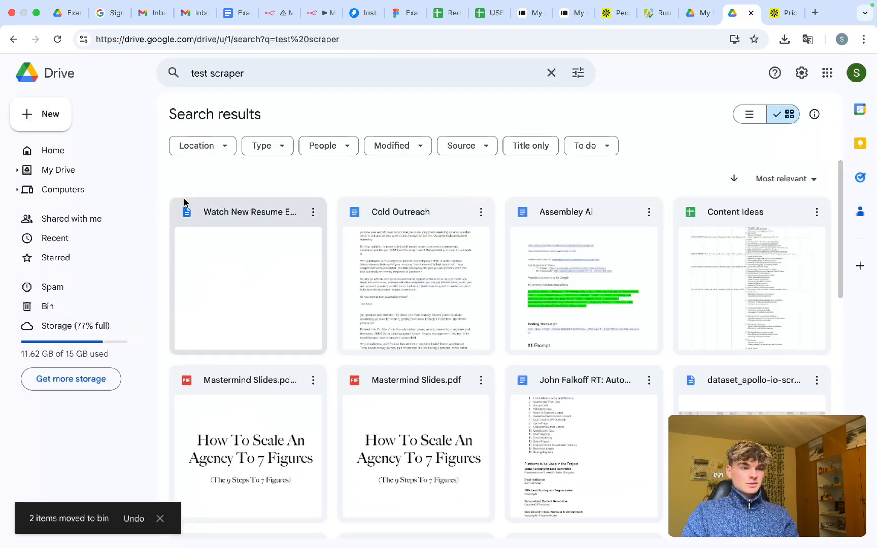
left_click(297, 6)
scroll(259, 387, "down", 3)
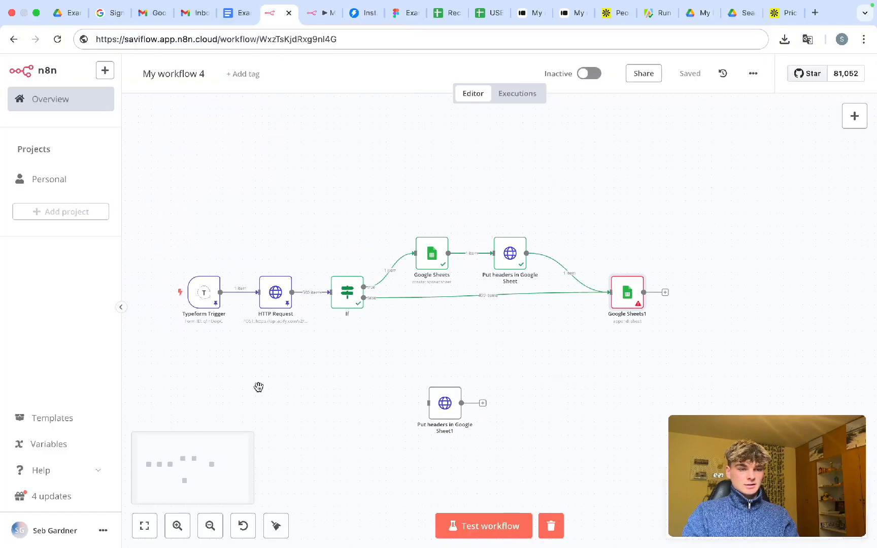
- Execute the workflow so Google Sheets1 outputs 500 items, then reload the Drive 'test scraper' search
key("super+Return")
scroll(386, 346, "up", 5)
scroll(386, 346, "down", 2)
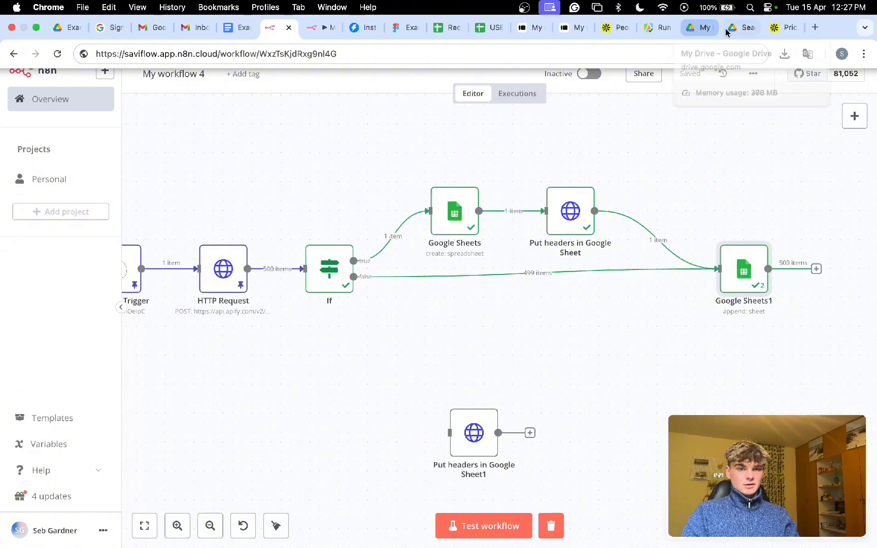
left_click(744, 13)
key("super+r")
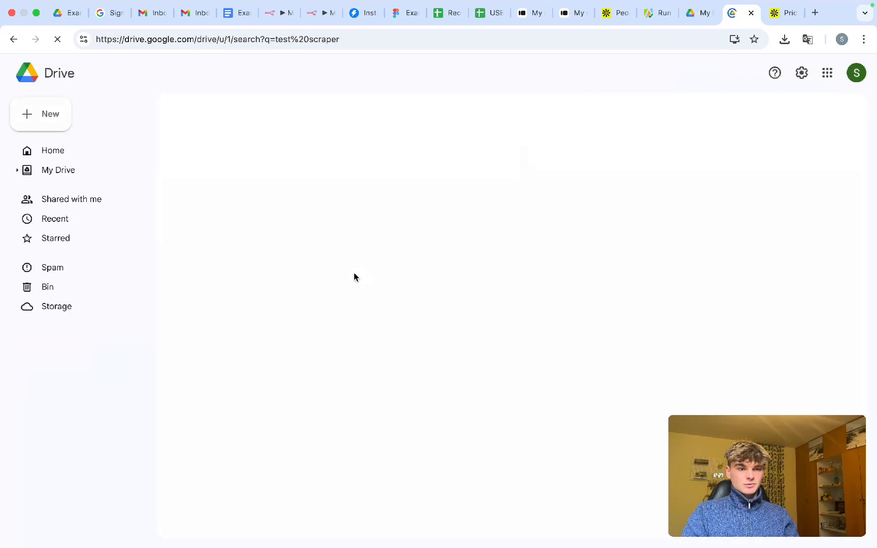
- Open the 'test scraper' spreadsheet and scroll to confirm the lead rows reach about row 500
double_click(277, 285)
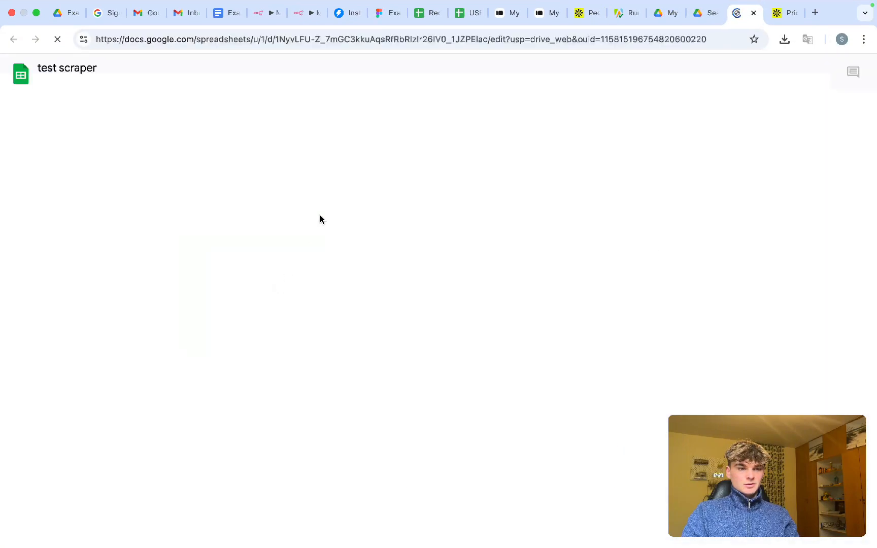
scroll(262, 288, "down", 20)
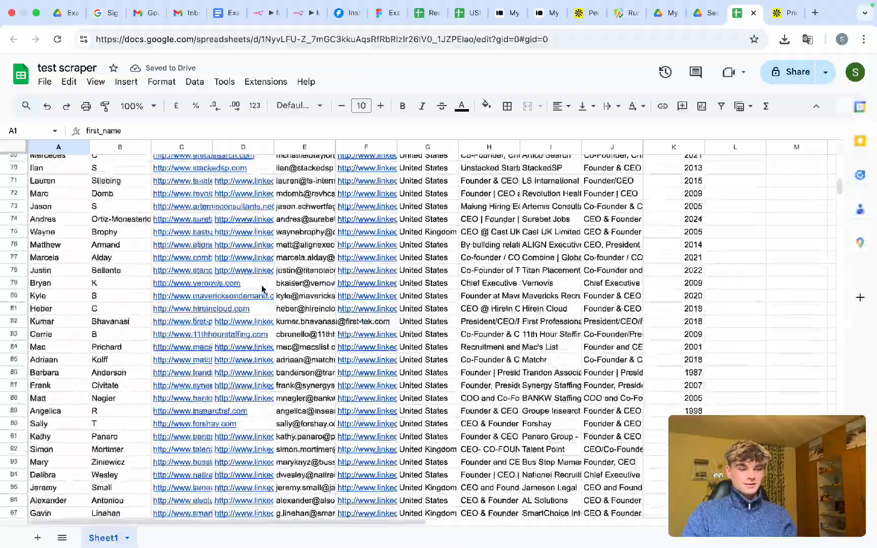
scroll(261, 289, "down", 20)
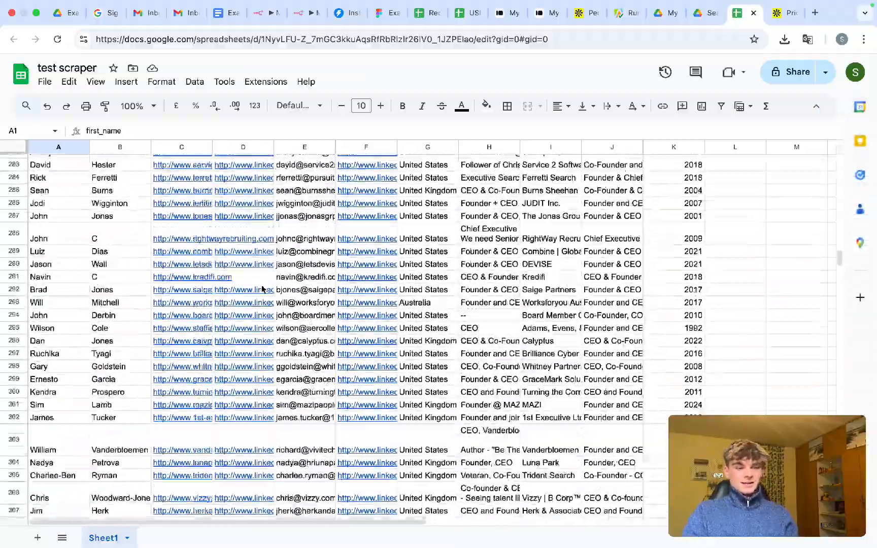
scroll(262, 288, "down", 20)
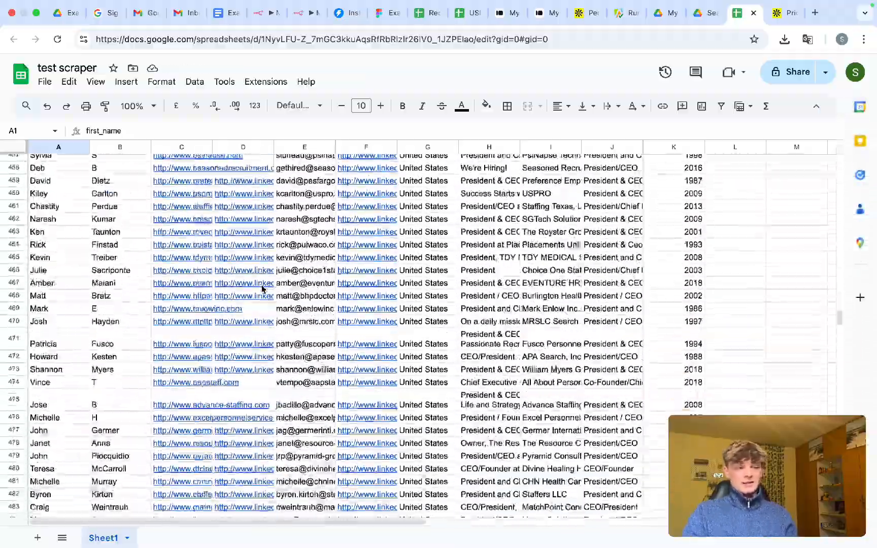
scroll(262, 288, "down", 10)
scroll(263, 281, "up", 20)
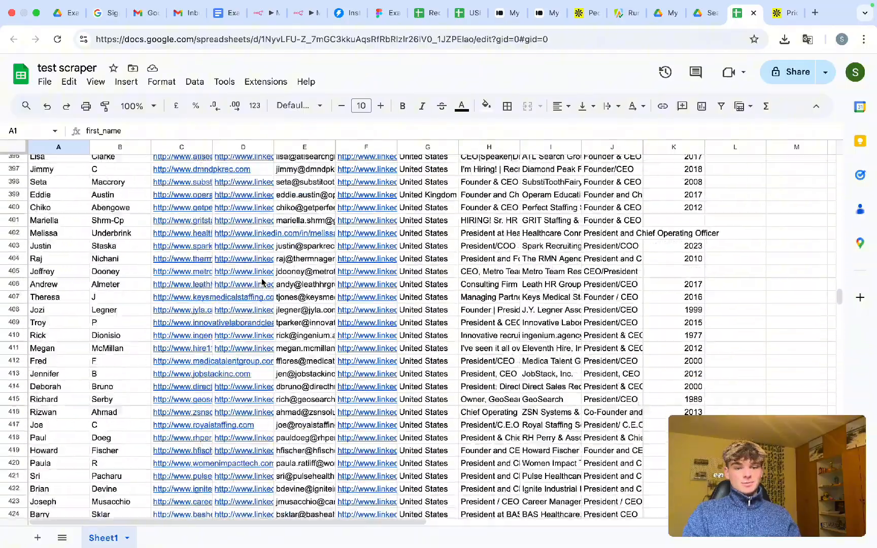
scroll(263, 282, "up", 20)
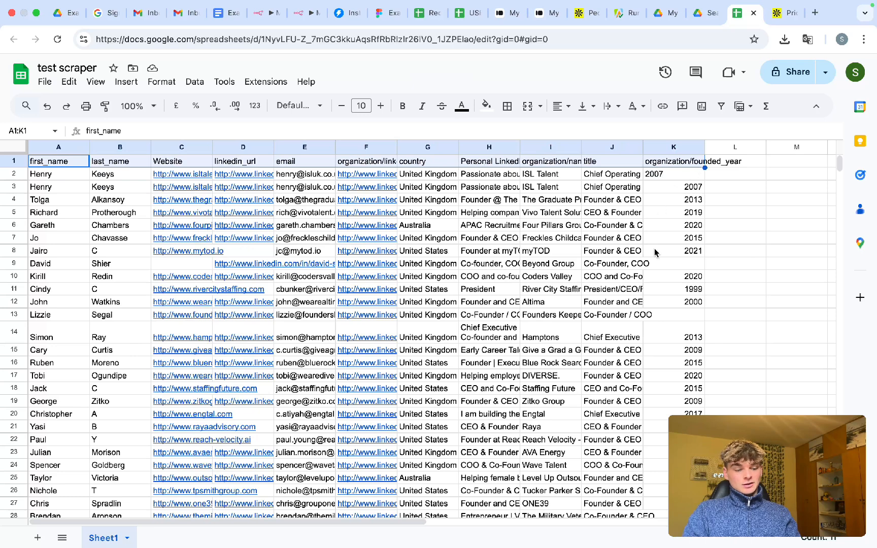
- Bold the header row and auto-fit every column of the test scraper sheet to its content
key("super+b")
left_click(637, 250)
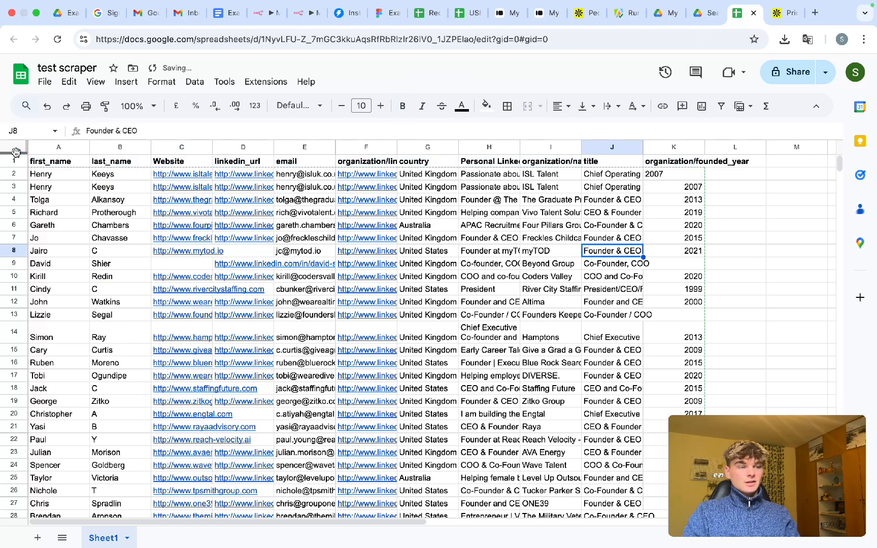
key("super+a")
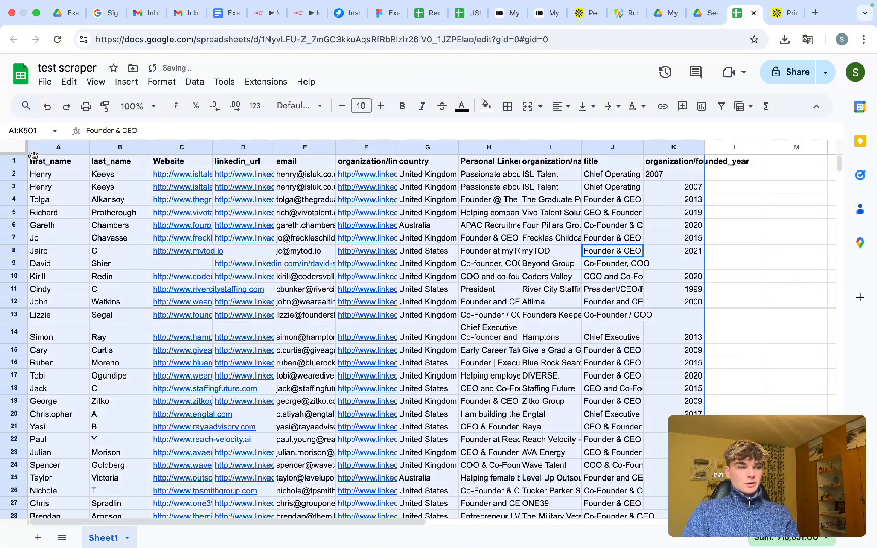
left_click(24, 151)
left_click(93, 145)
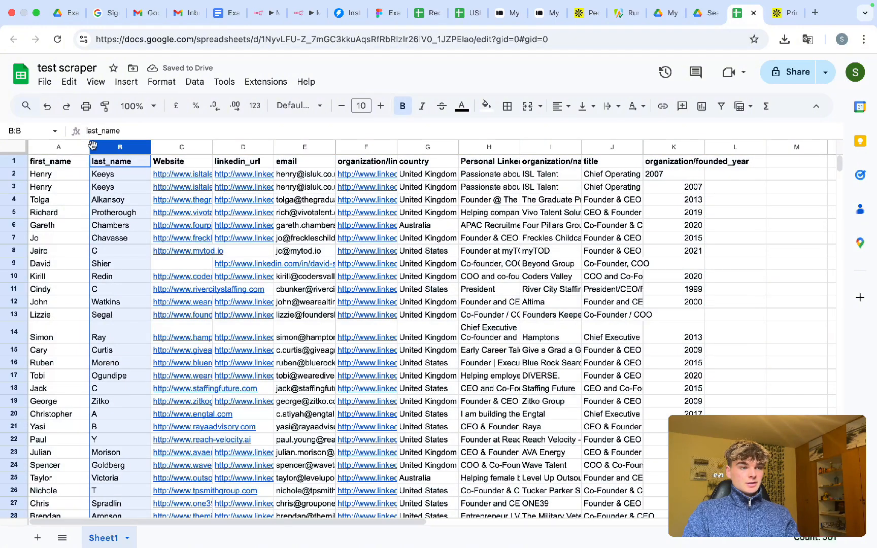
left_click(24, 147)
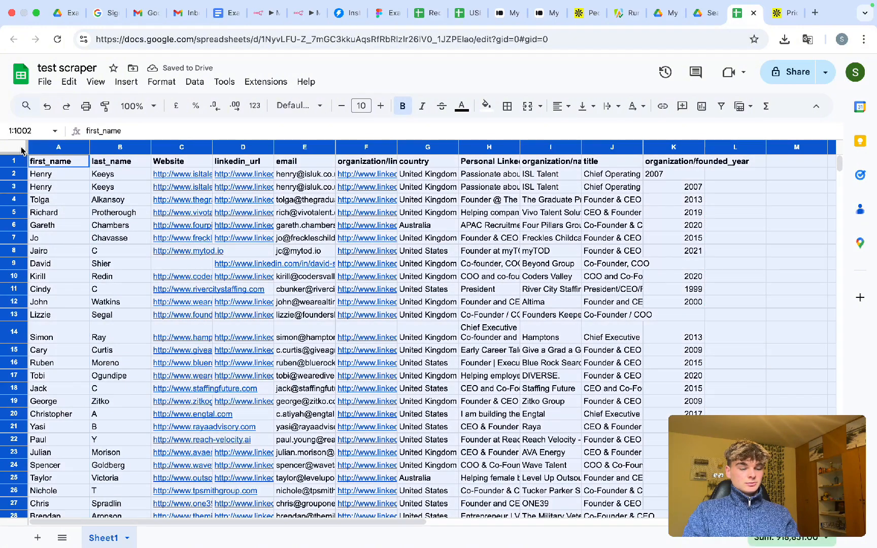
double_click(89, 145)
left_click(137, 254)
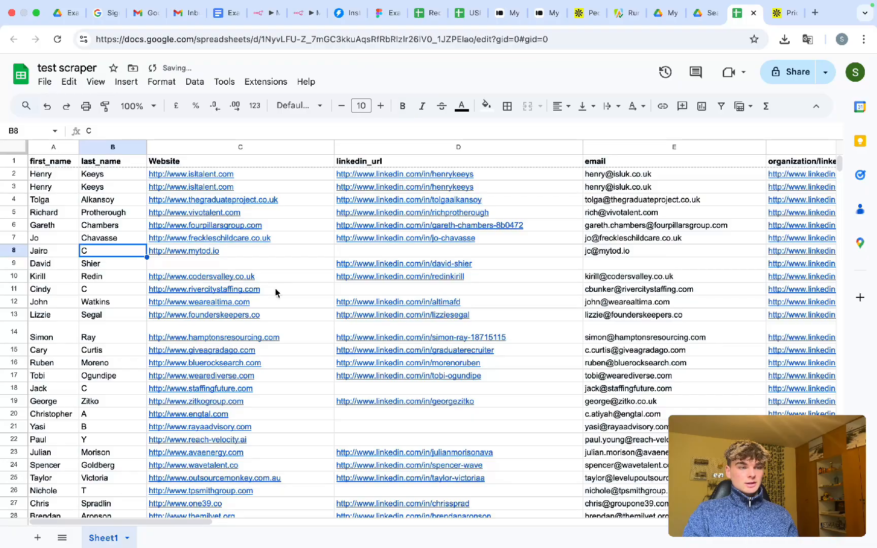
- Scroll across the lead columns through organization/founded_year, then return to the n8n workflow
scroll(280, 285, "right", 1)
scroll(290, 243, "right", 10)
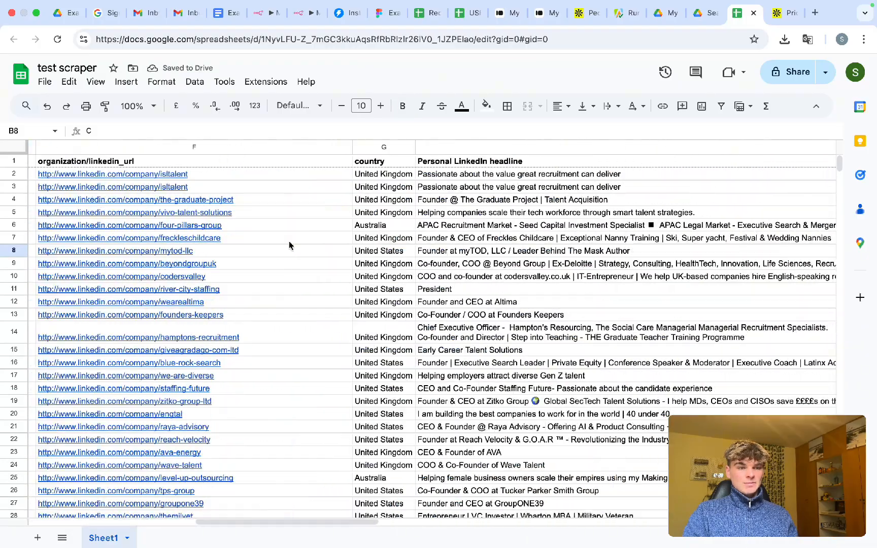
scroll(291, 245, "right", 10)
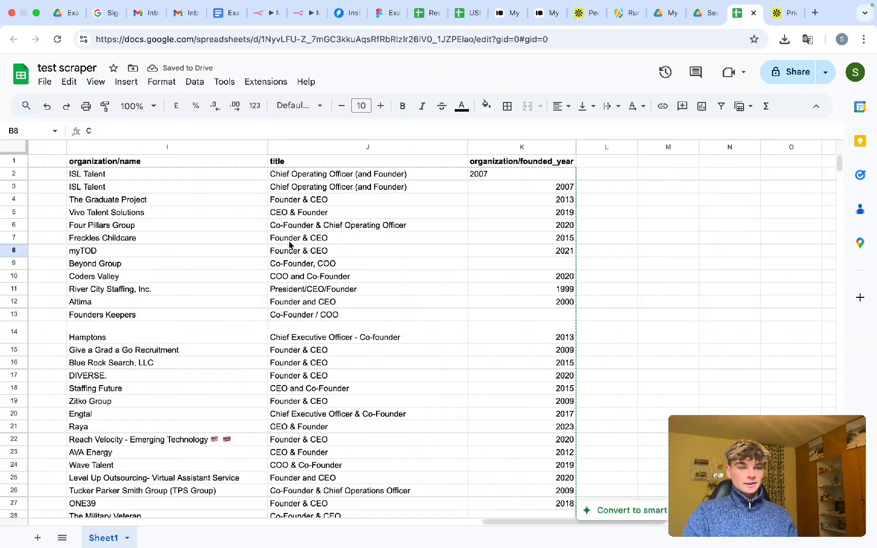
scroll(532, 219, "down", 20)
scroll(532, 220, "left", 10)
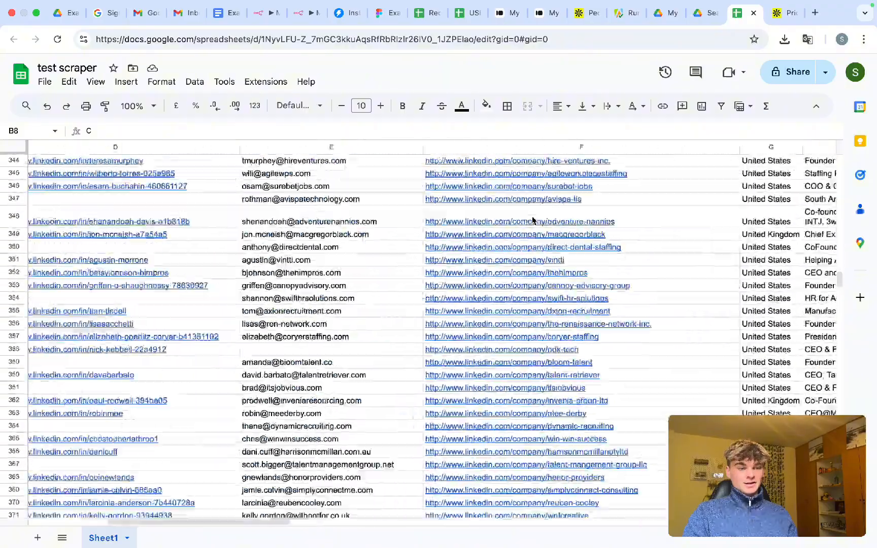
scroll(532, 220, "down", 5)
scroll(532, 219, "left", 5)
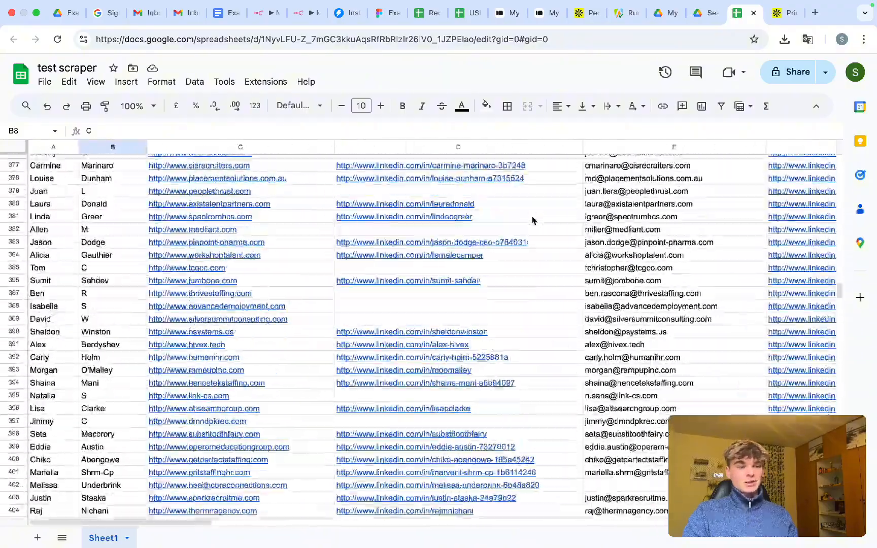
scroll(533, 220, "up", 20)
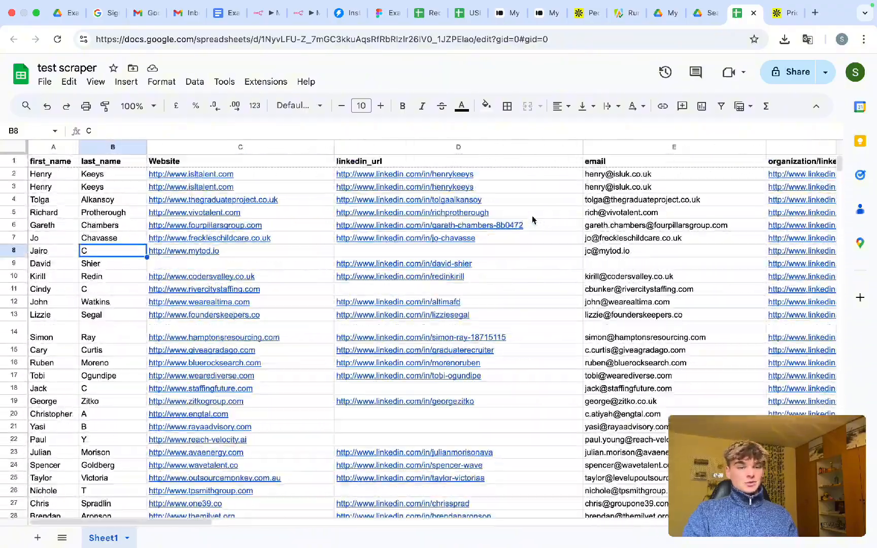
scroll(532, 220, "right", 5)
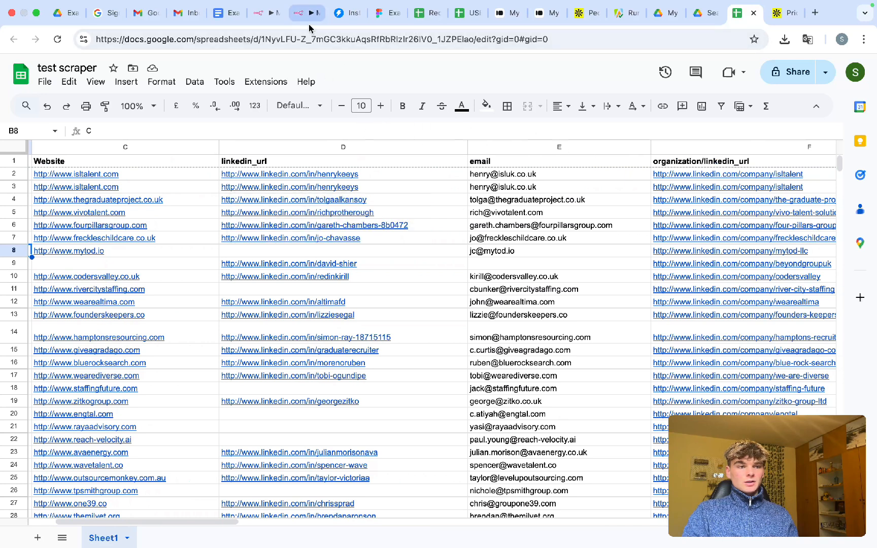
left_click(264, 14)
- Inspect Google Sheets1's appended output rows and toggle its Pin data setting
scroll(525, 306, "right", 3)
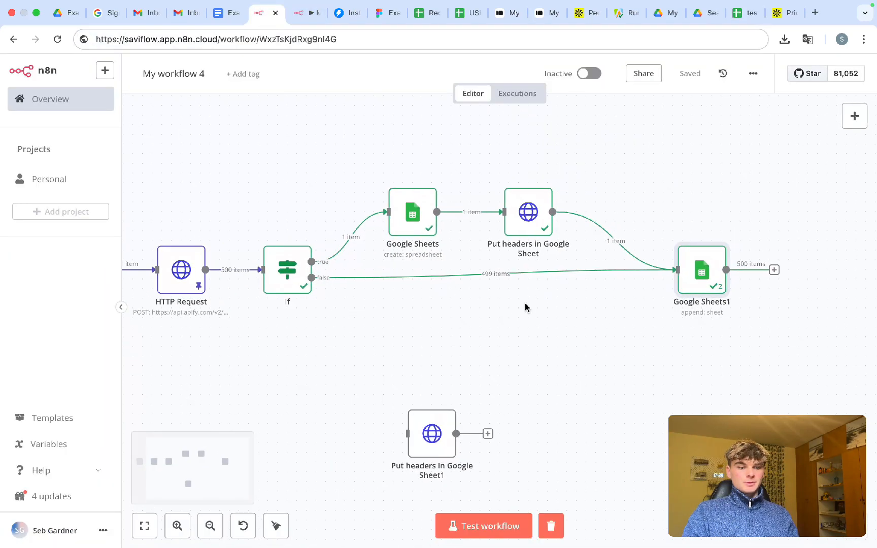
scroll(526, 307, "right", 1)
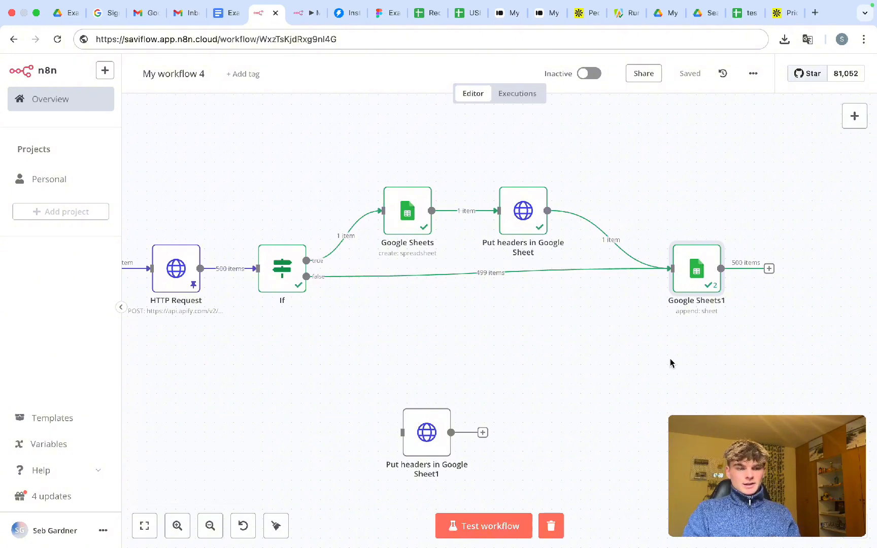
double_click(691, 270)
scroll(615, 249, "down", 5)
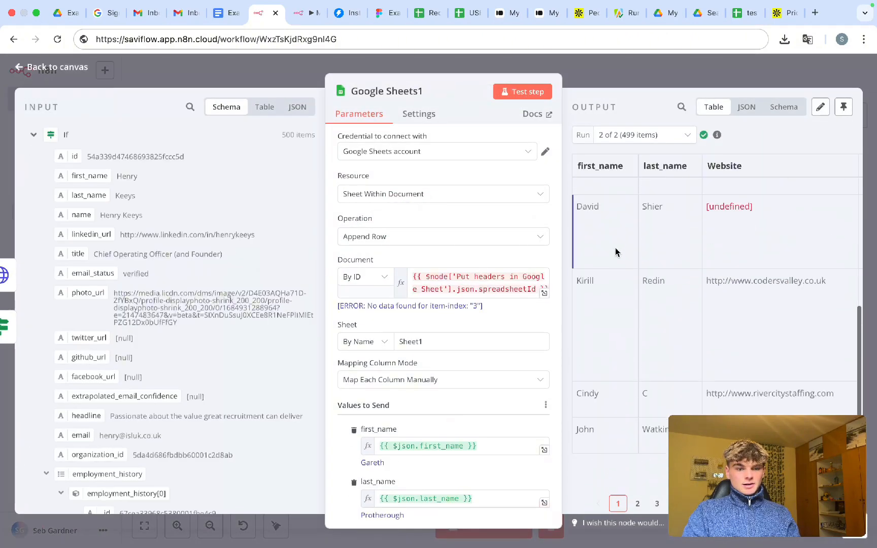
scroll(615, 252, "up", 2)
scroll(615, 253, "right", 8)
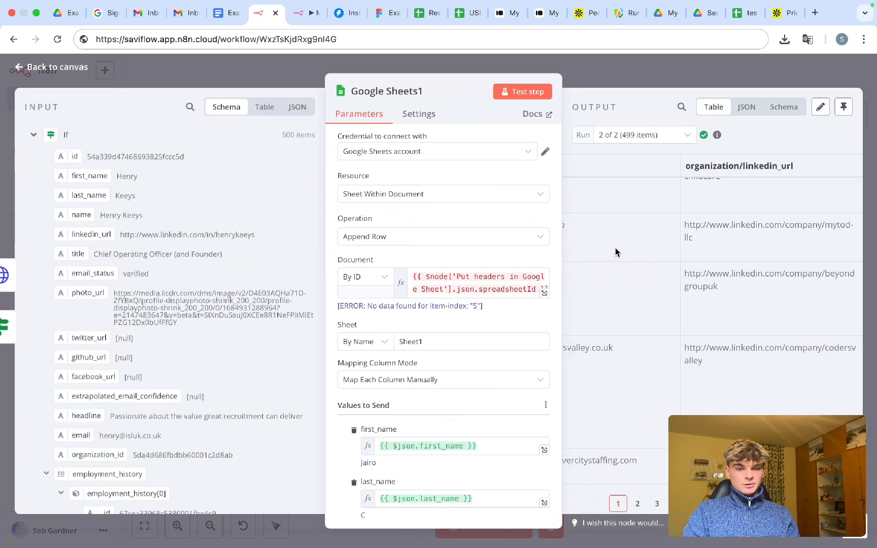
scroll(615, 252, "right", 5)
scroll(615, 253, "down", 2)
scroll(615, 253, "left", 10)
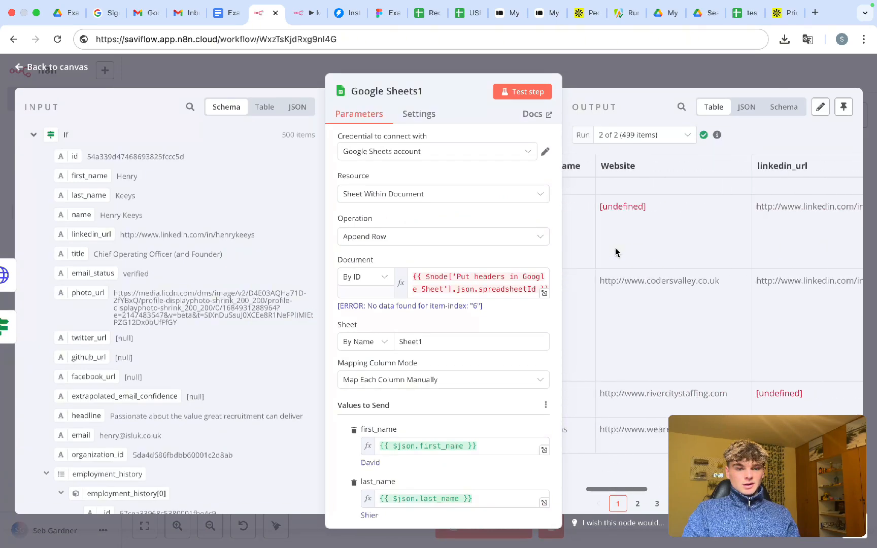
scroll(615, 247, "left", 3)
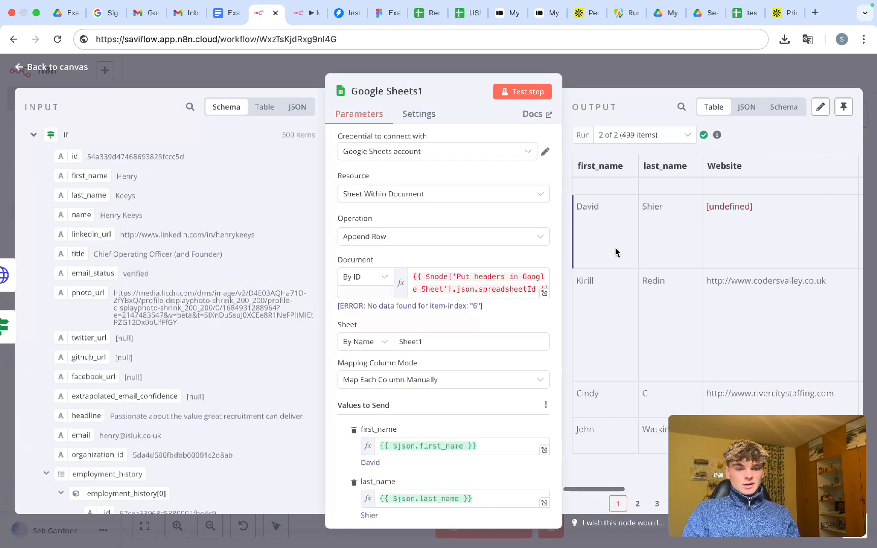
left_click(837, 107)
left_click(720, 69)
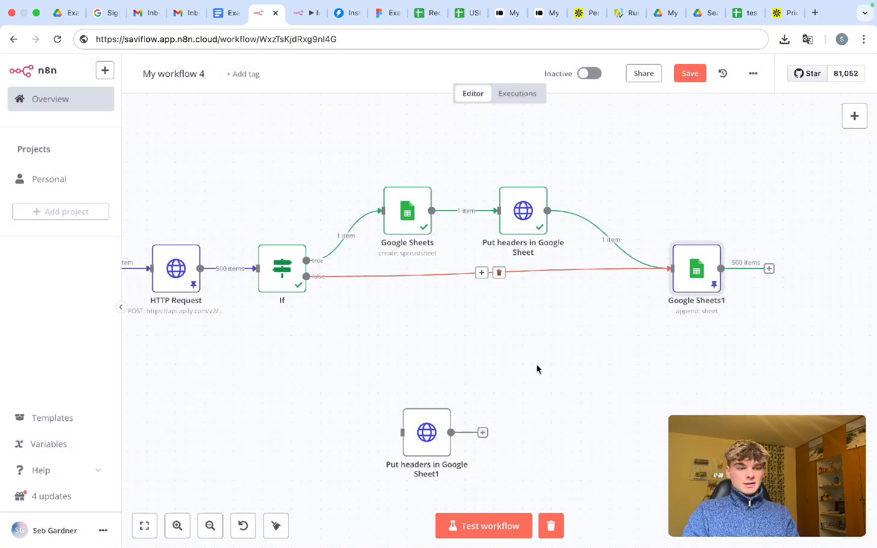
- Reopen Google Sheets1 briefly, then box-select the Google Sheets and Put headers nodes together
scroll(537, 365, "down", 1)
scroll(426, 336, "down", 1)
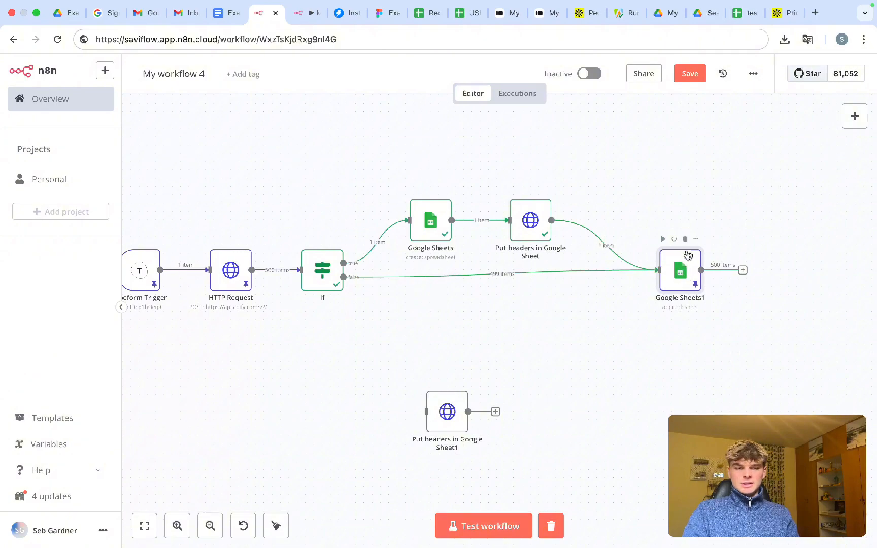
double_click(685, 278)
left_click(750, 76)
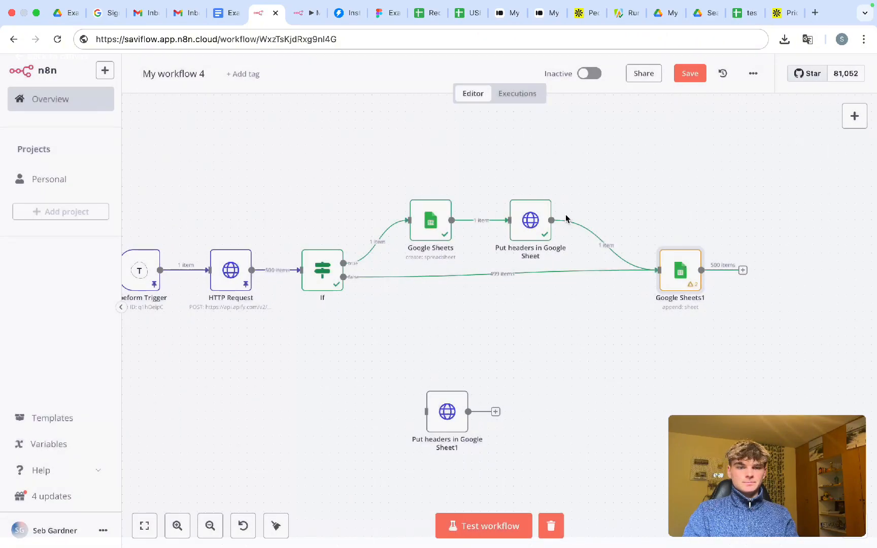
scroll(612, 361, "right", 2)
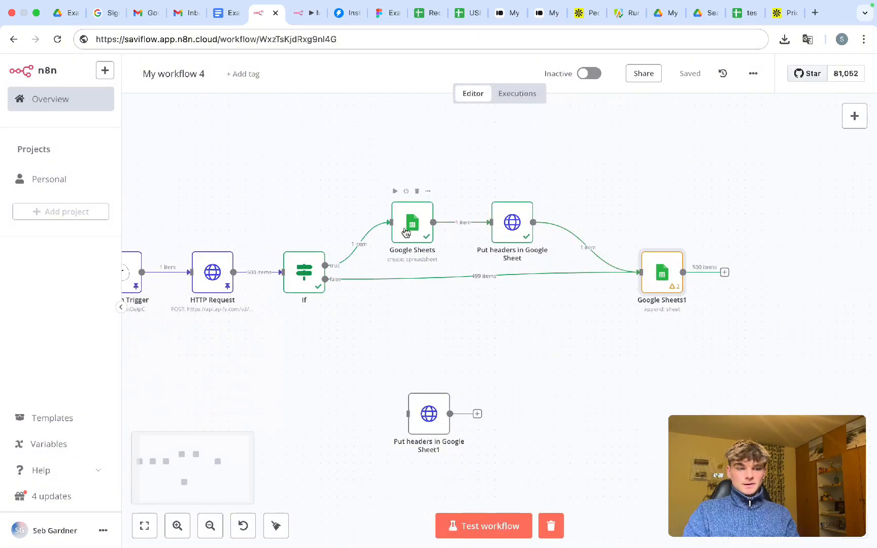
left_click_drag(364, 192, 558, 288)
- Nudge the selected nodes up, move Google Sheets1 down-left, and save the workflow
left_click_drag(517, 223, 518, 215)
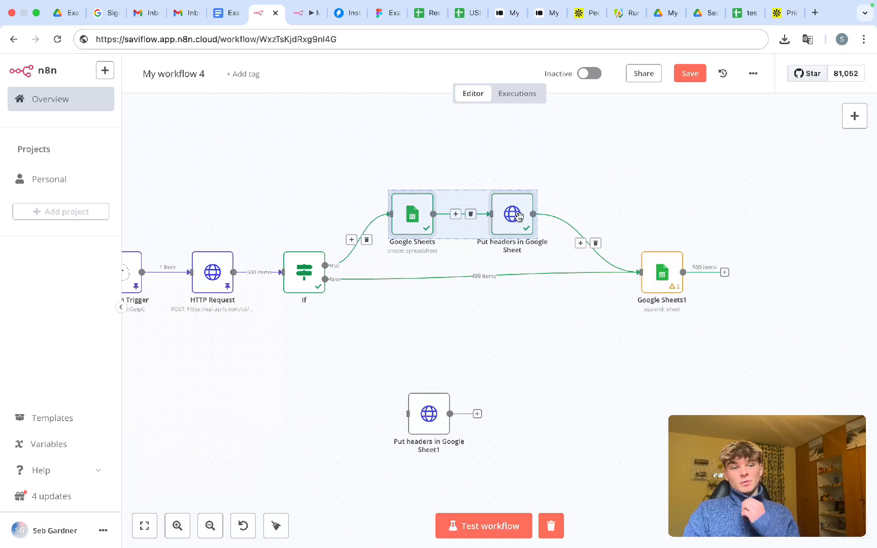
left_click(632, 327)
left_click_drag(656, 283, 639, 299)
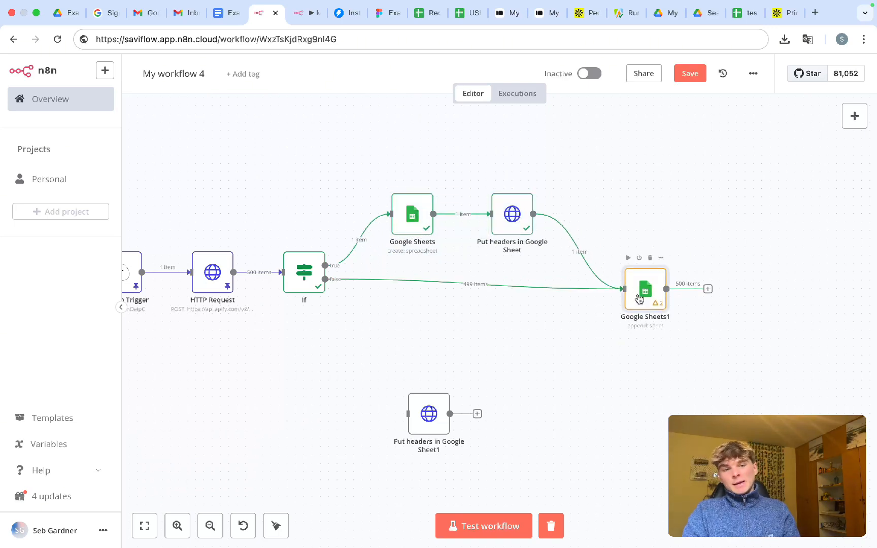
key("ctrl+s")
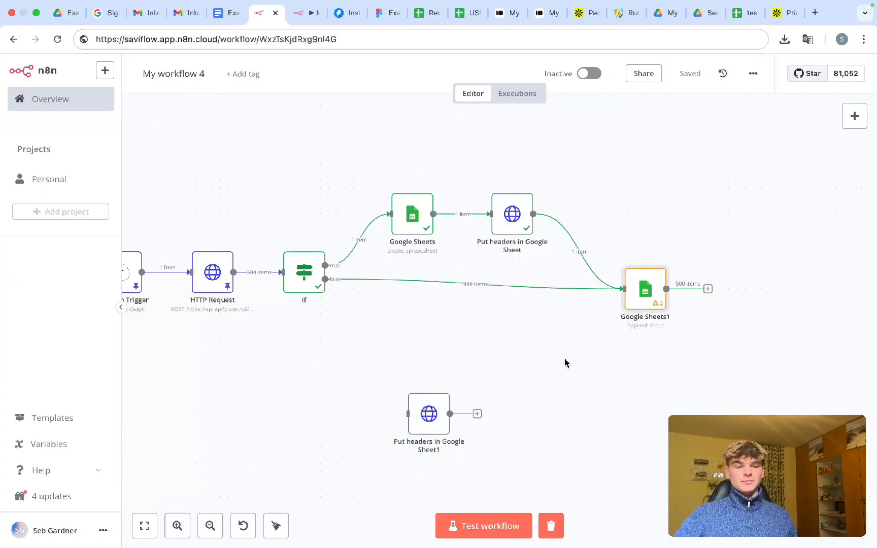
- Pan the canvas and open the next-node picker from Google Sheets1's output
scroll(565, 362, "right", 3)
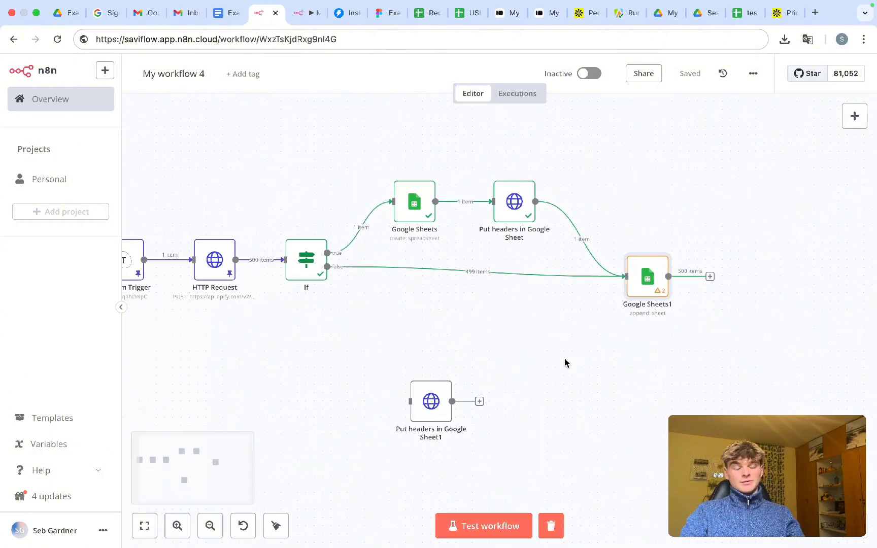
scroll(565, 362, "right", 2)
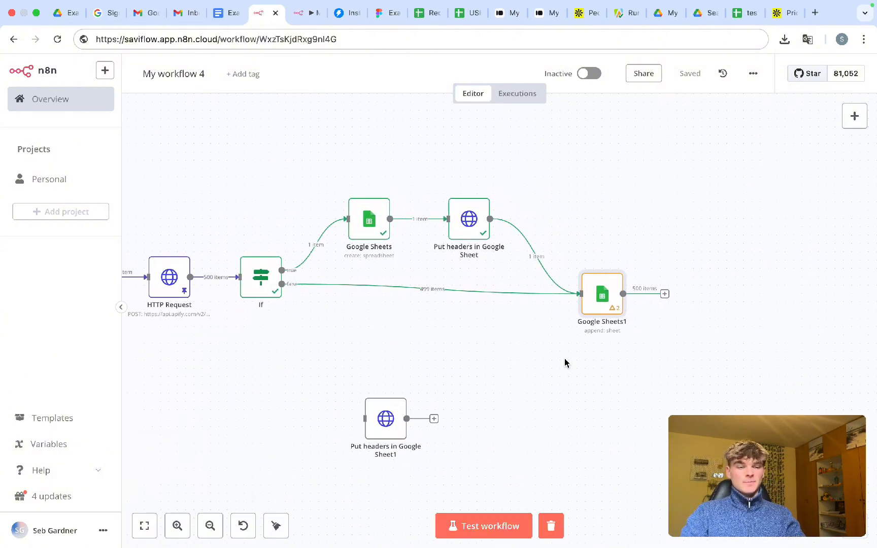
scroll(565, 362, "right", 10)
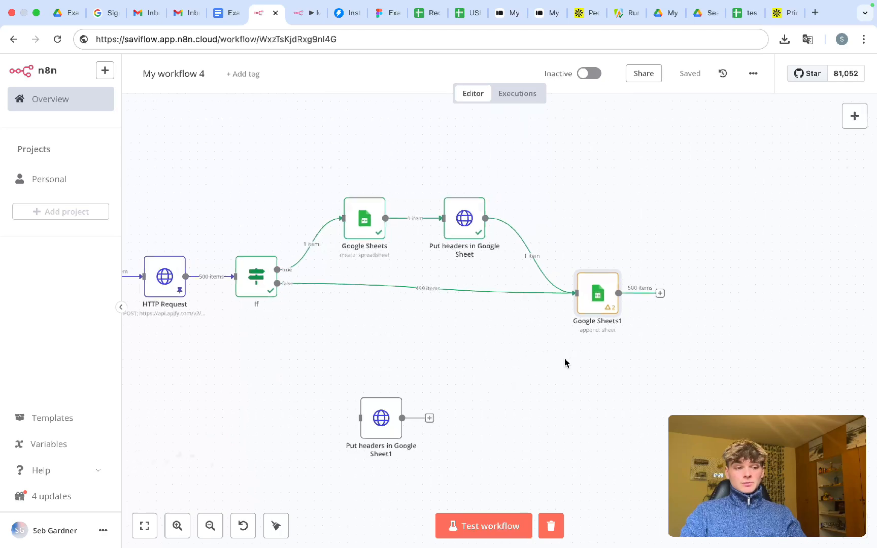
scroll(564, 363, "left", 15)
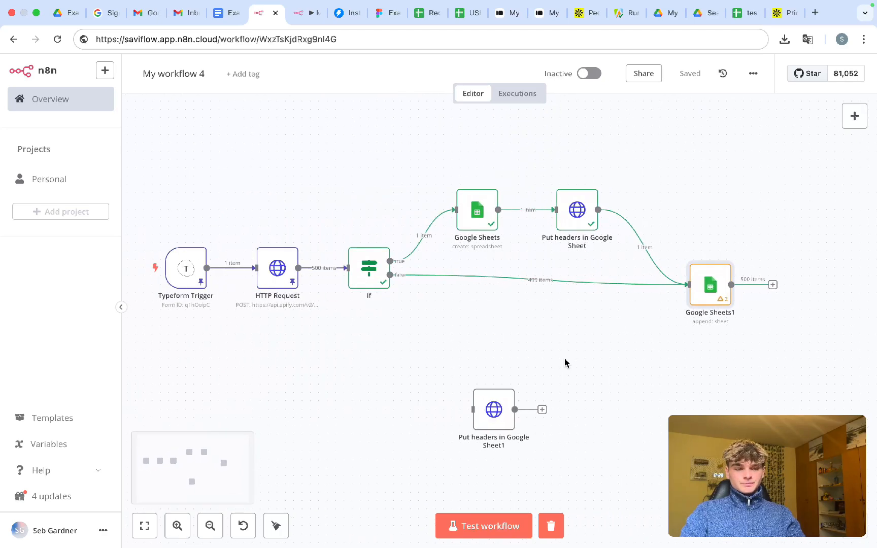
scroll(565, 362, "right", 10)
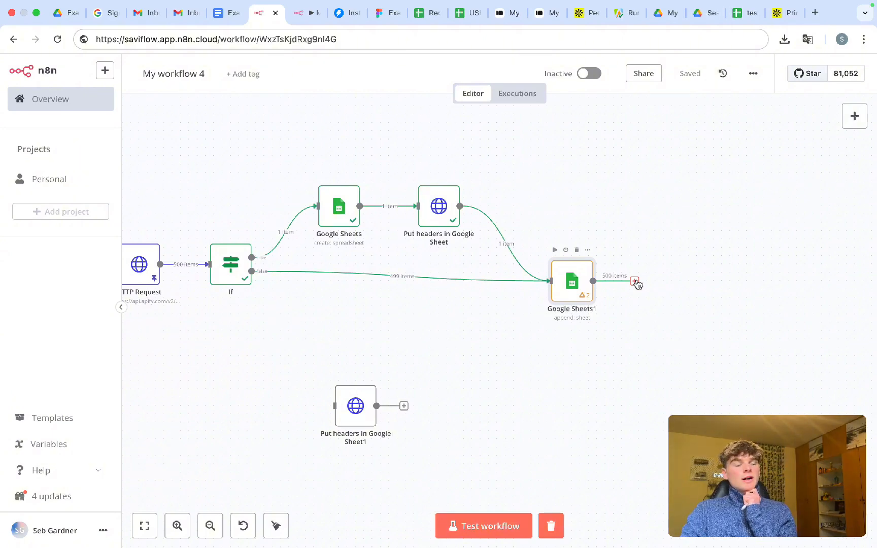
left_click(635, 282)
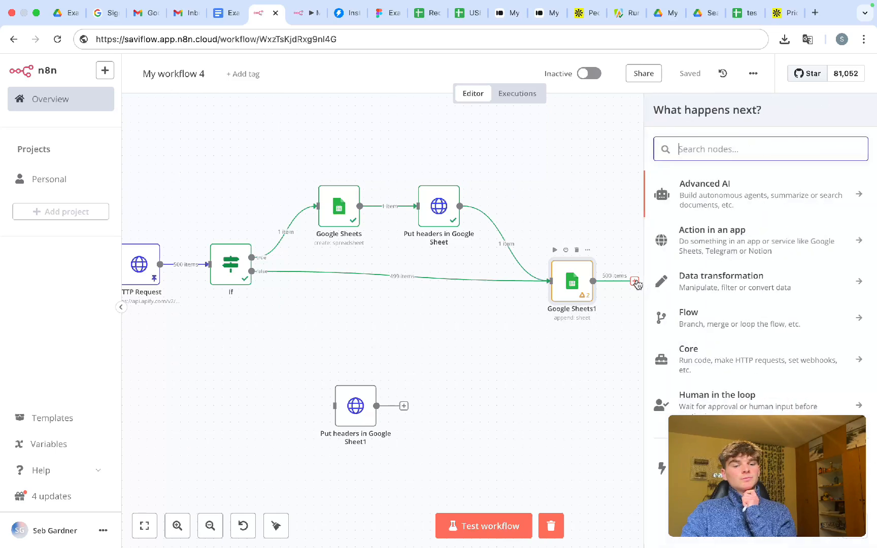
scroll(524, 219, "right", 7)
scroll(524, 219, "right", 4)
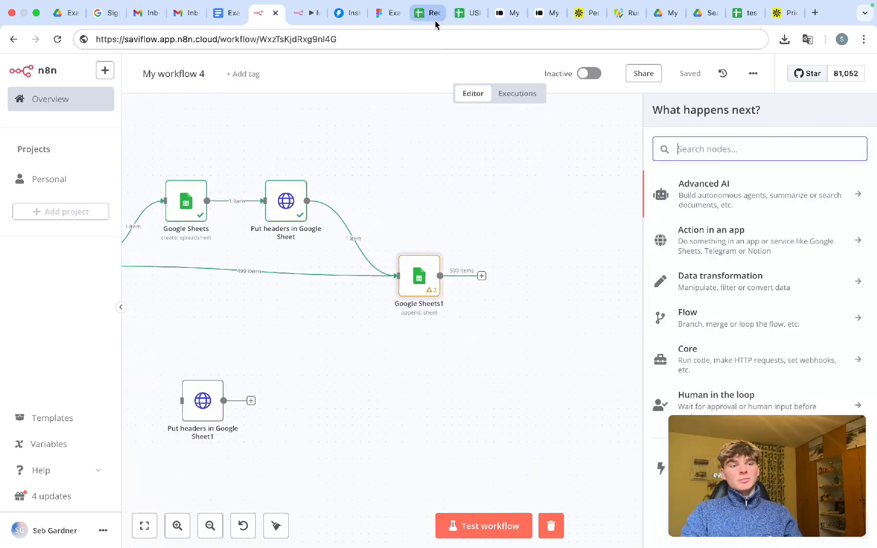
- Check the empty linkedin_url cells in column D around rows 8–20, then return to n8n
left_click(744, 14)
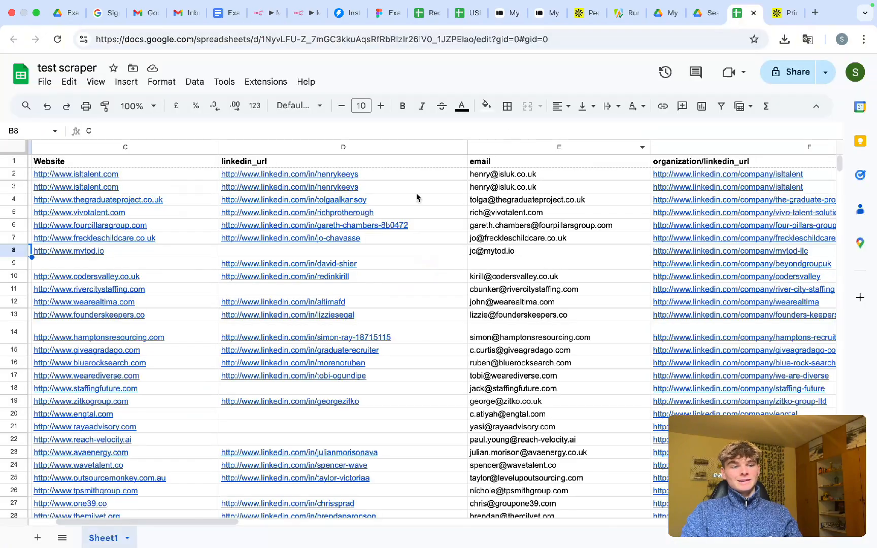
left_click(379, 250)
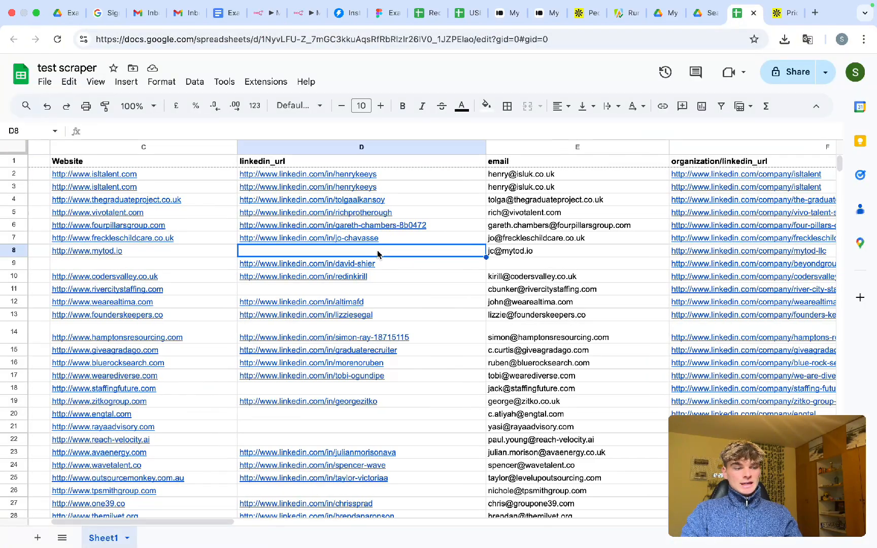
scroll(379, 277, "down", 1)
scroll(378, 282, "down", 1)
left_click(358, 249)
left_click(366, 296)
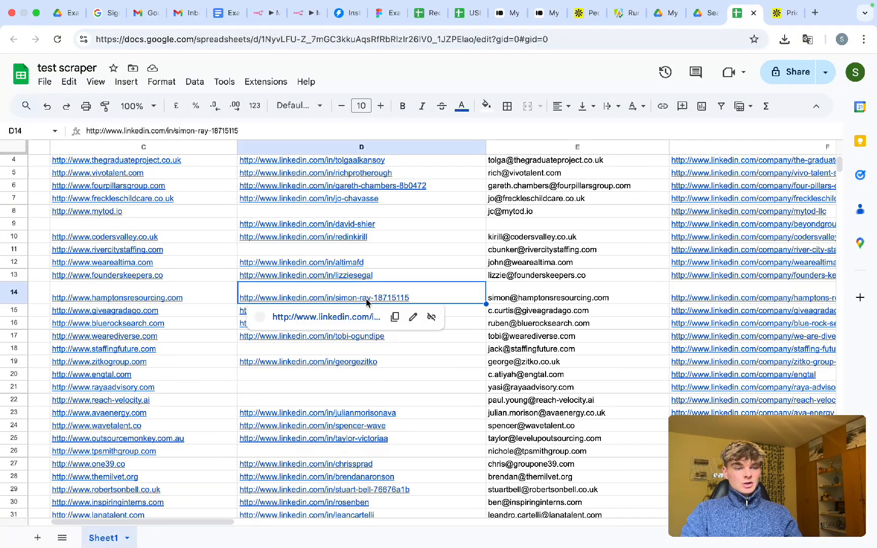
left_click(229, 350)
scroll(229, 352, "down", 3)
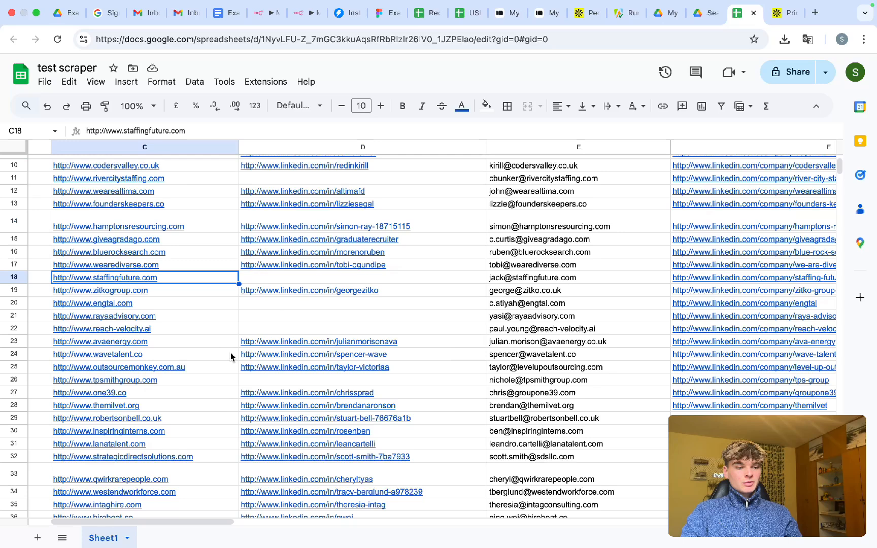
left_click(357, 283)
left_click(395, 314)
left_click(395, 330)
left_click(390, 305)
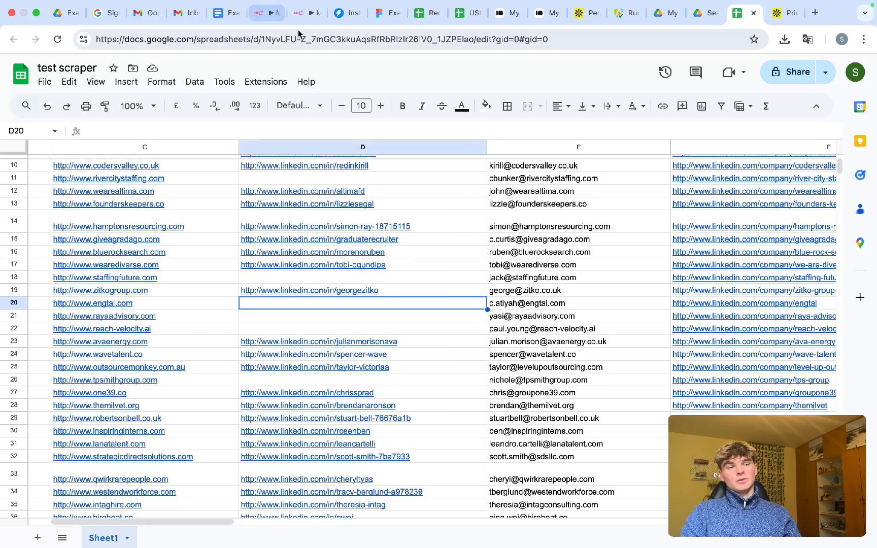
left_click(269, 18)
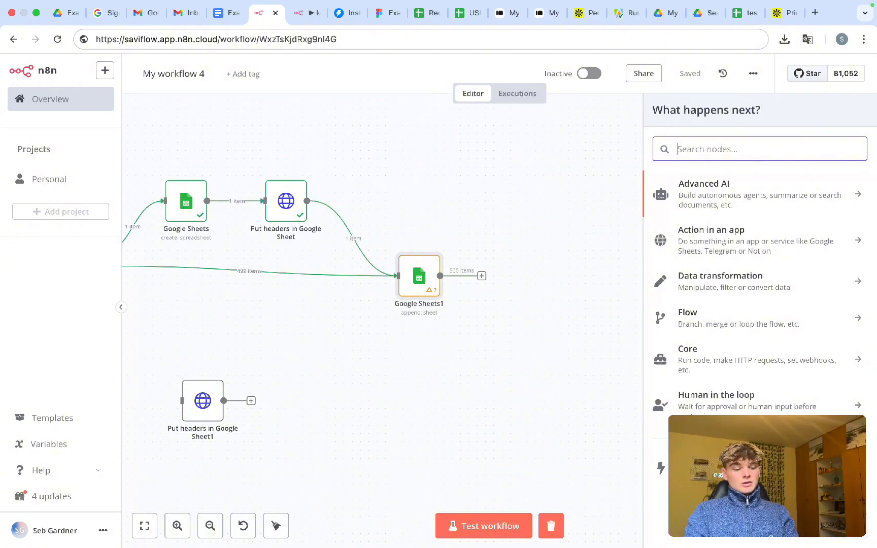
- Add an OpenAI 'Message a model' node after Google Sheets1 via an 'openai' search
type("openai")
left_click(709, 189)
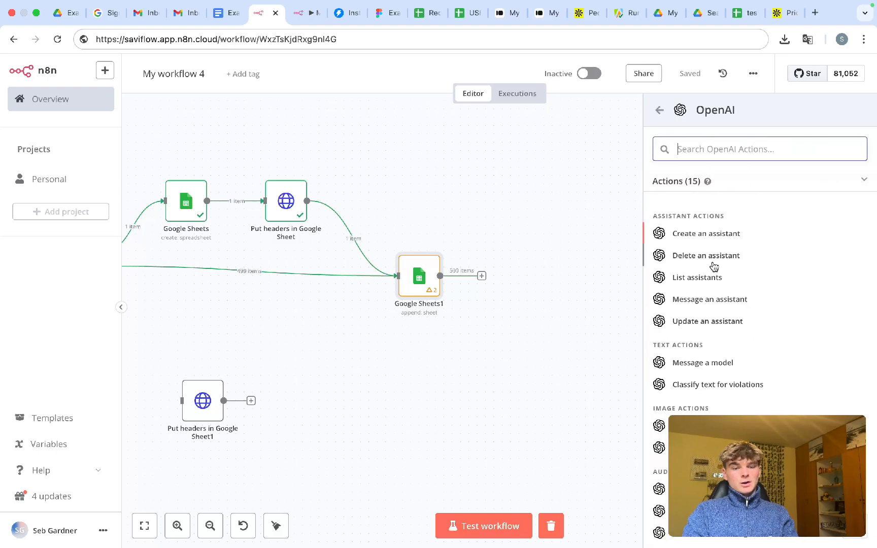
scroll(711, 365, "down", 1)
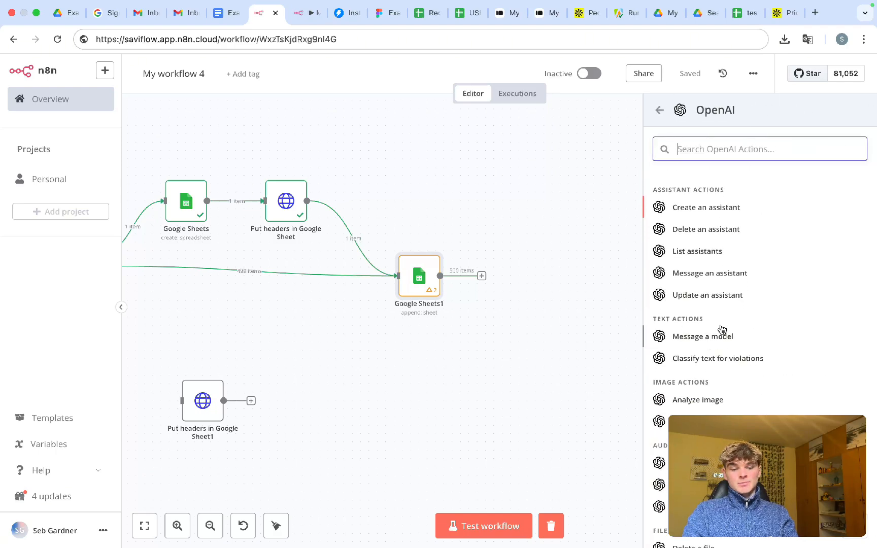
left_click(696, 337)
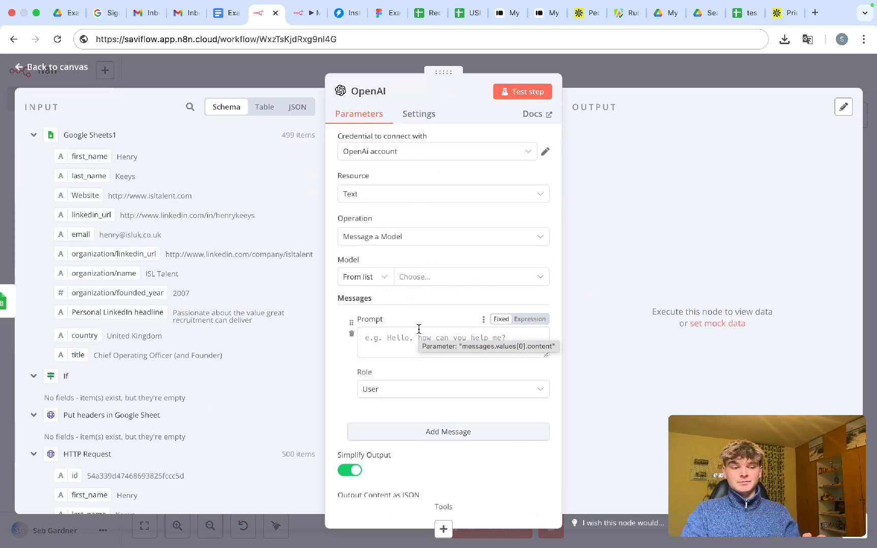
- Review the OpenAi account credential settings, then close them
left_click(543, 154)
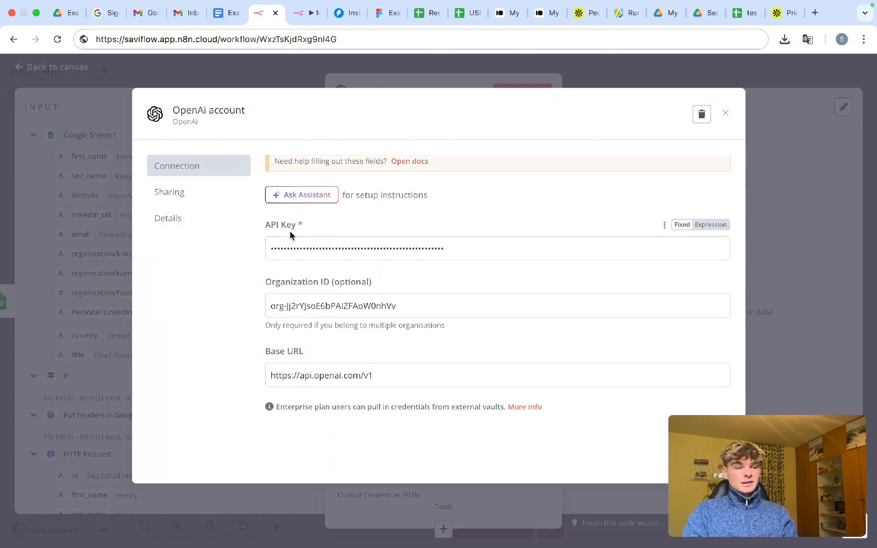
left_click_drag(277, 288, 291, 287)
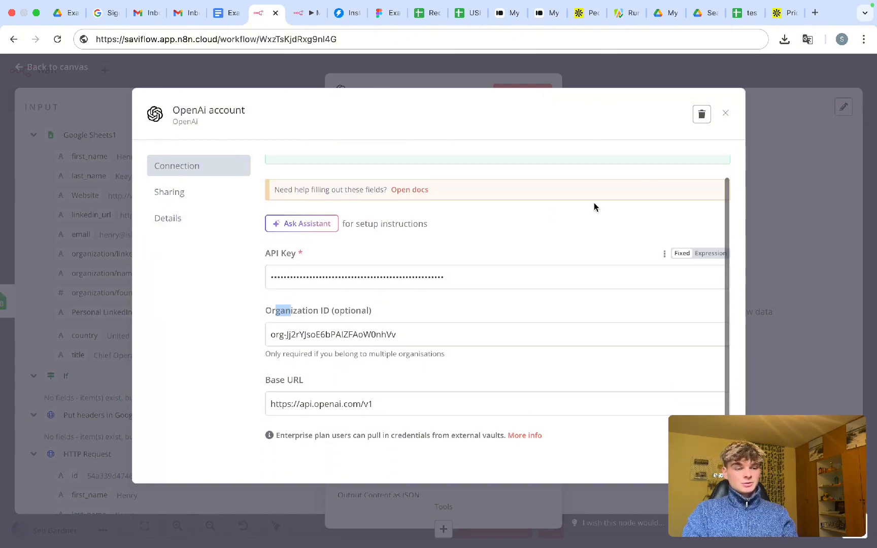
left_click(725, 112)
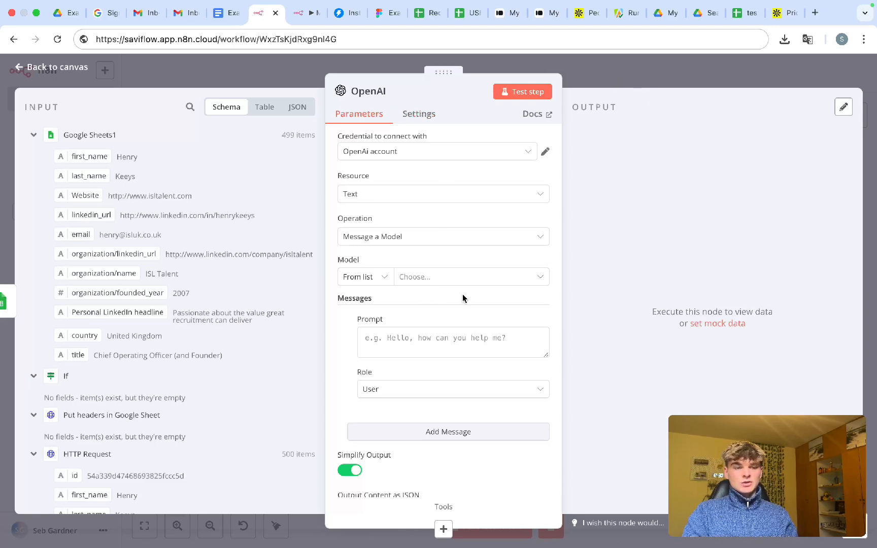
- Set the OpenAI node's model to GPT-4O by searching '4o'
left_click(430, 282)
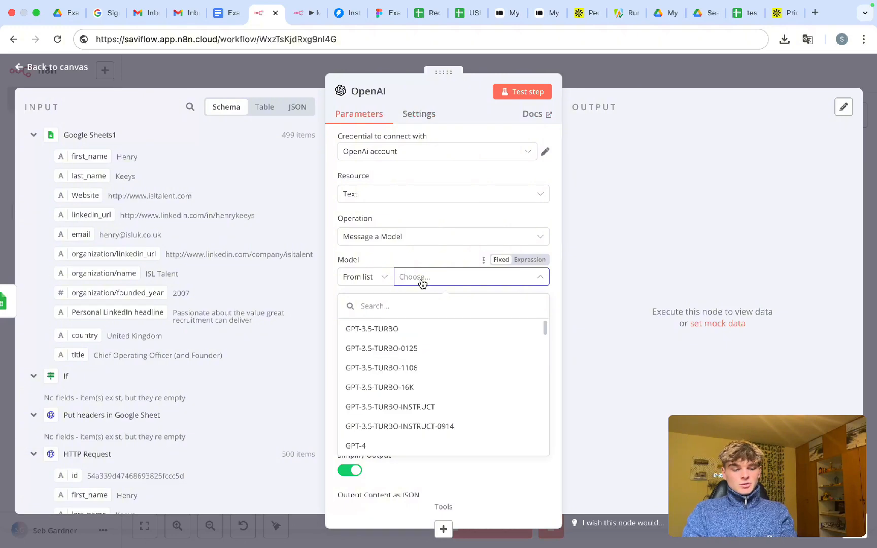
left_click(384, 307)
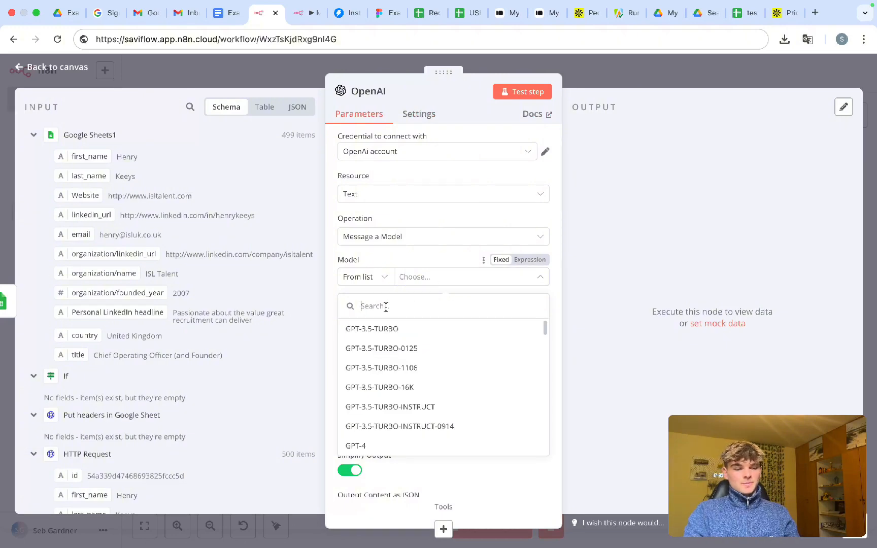
type("4o")
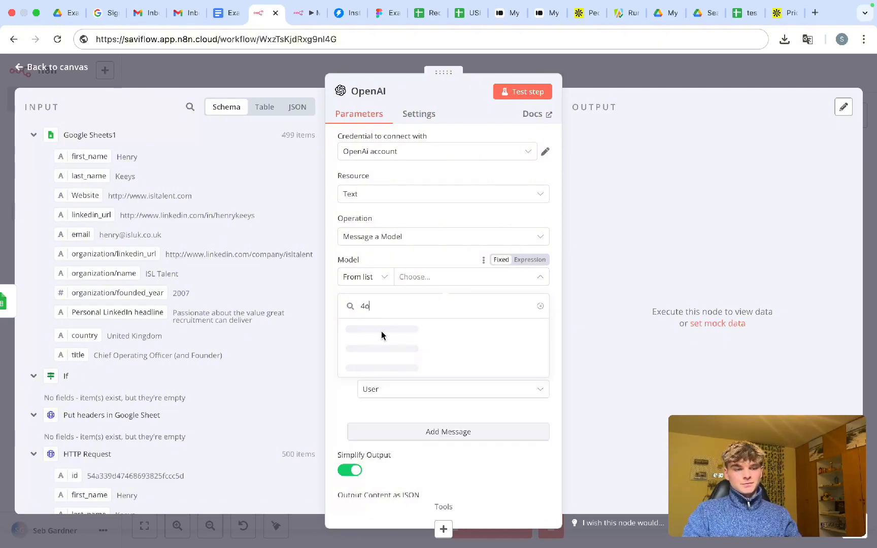
left_click(382, 331)
left_click(391, 339)
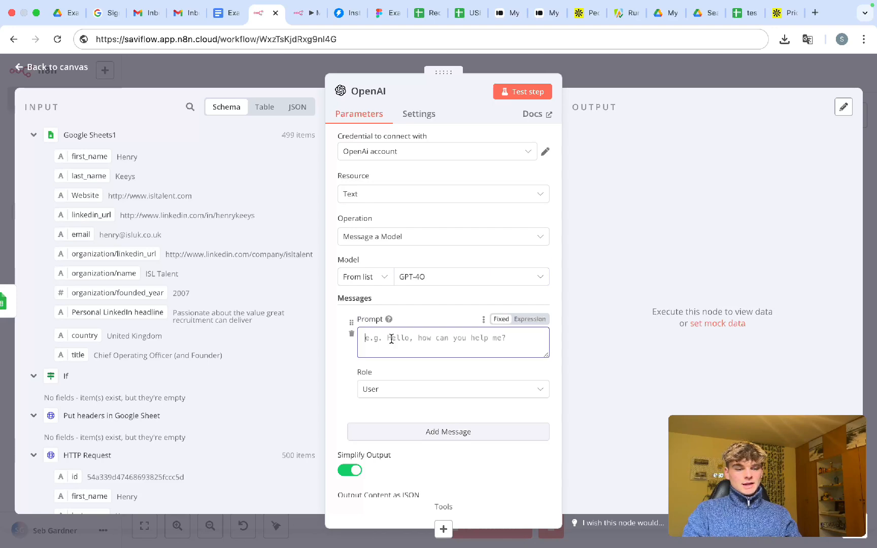
- Select and copy the prompt text from the 'Example Personalized Email Automation' Google Doc
left_click(233, 14)
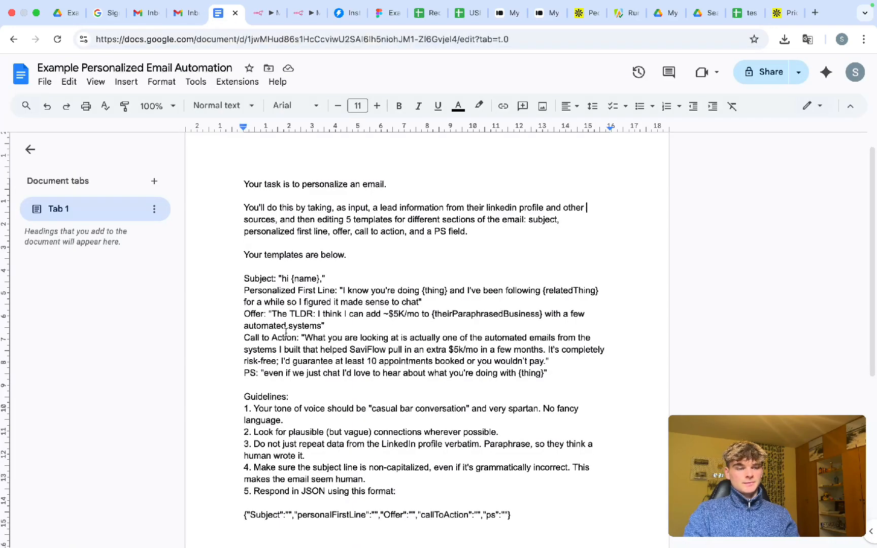
left_click_drag(514, 517, 233, 187)
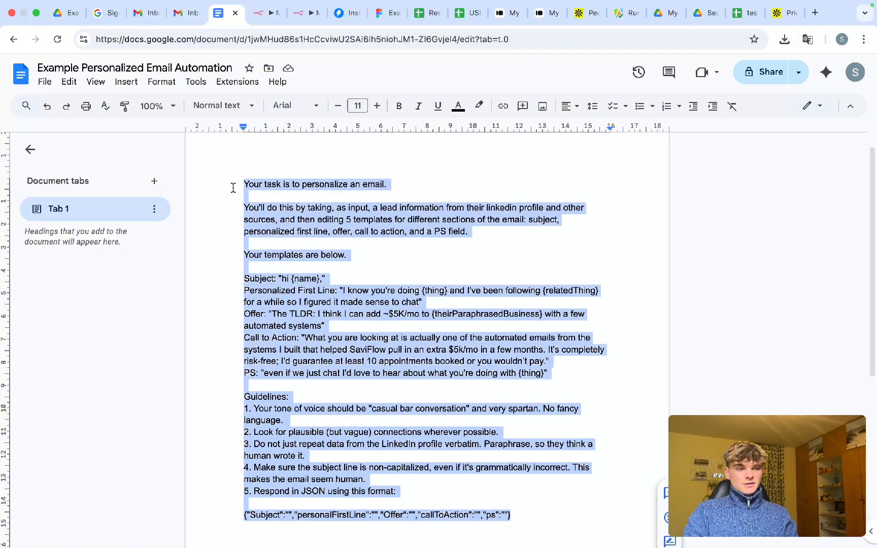
left_click(325, 256)
left_click(263, 19)
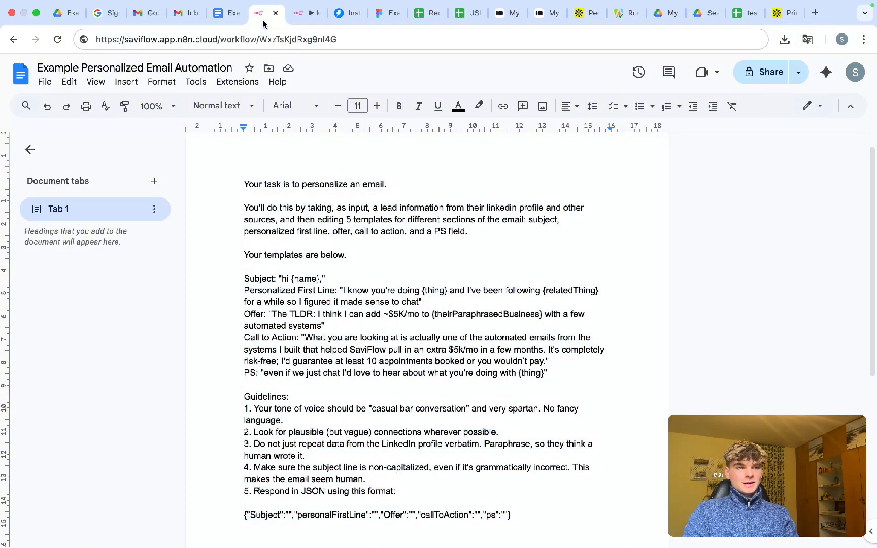
- Paste the email personalization instructions into the Prompt and remove the trailing blank line
type("{\"Subject\":\"\",\"personalFirstLine\":\"\",\"Offer\":\"\",\"callToAction\":\"\",\"ps\":\"\"}")
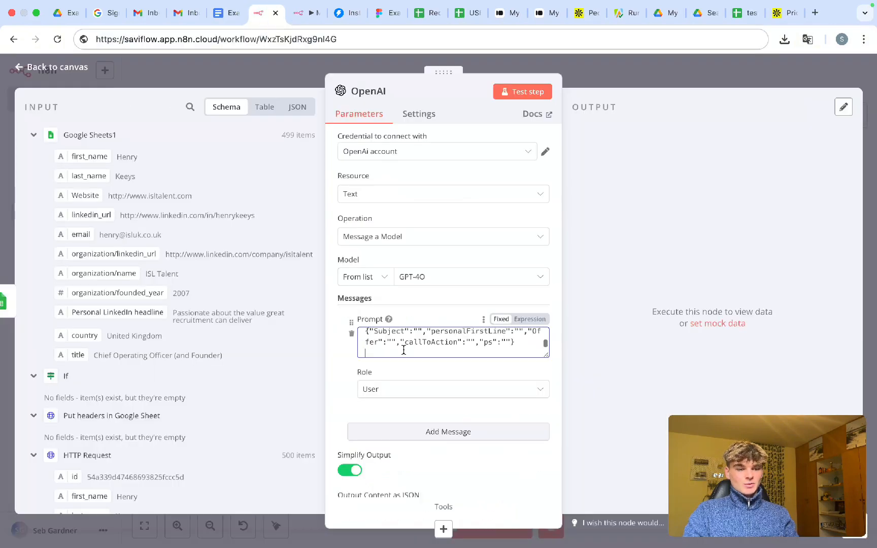
scroll(403, 350, "up", 15)
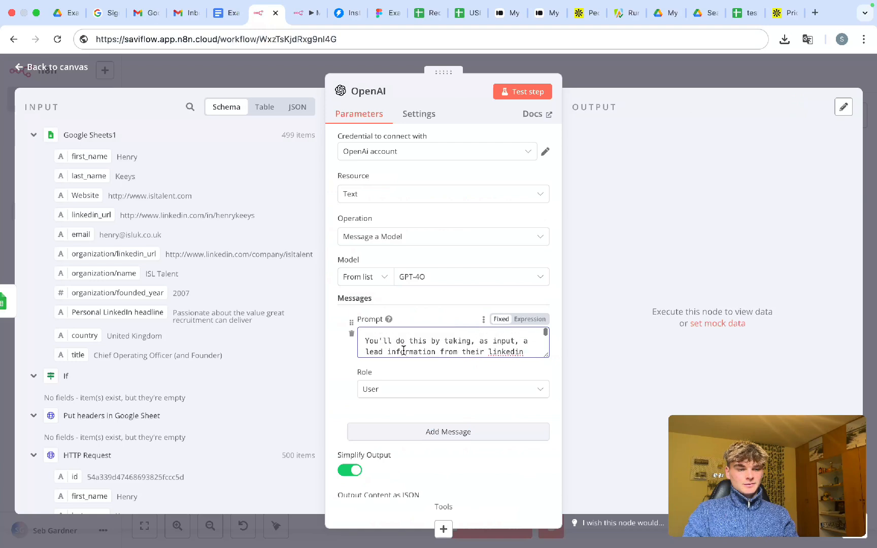
scroll(404, 350, "down", 4)
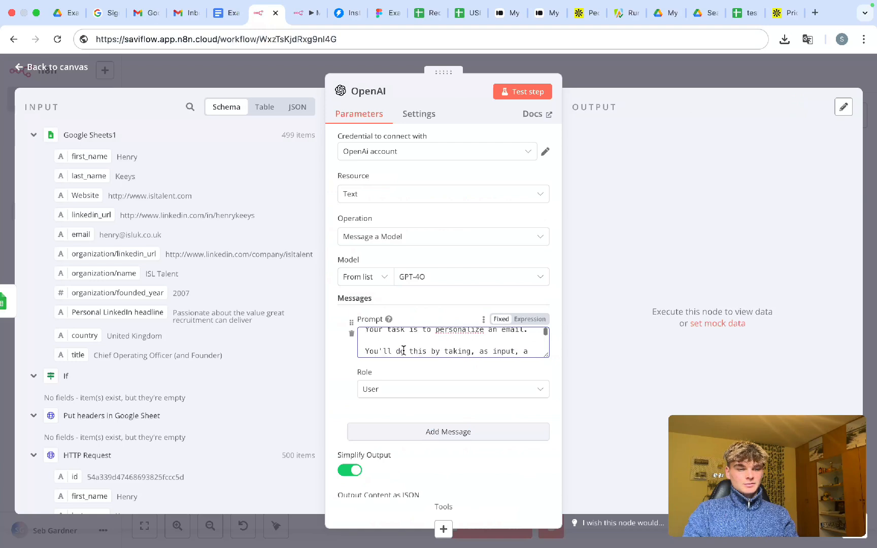
scroll(404, 351, "down", 10)
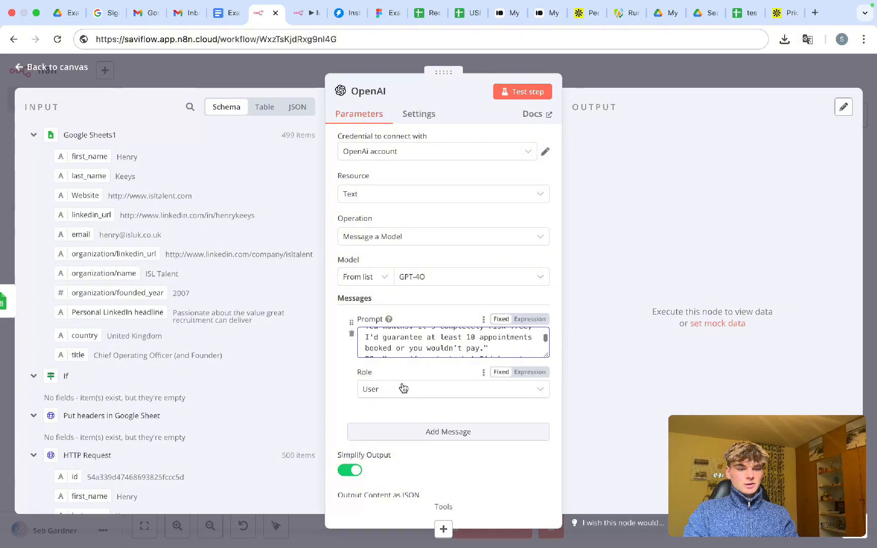
scroll(437, 345, "down", 8)
left_click(456, 348)
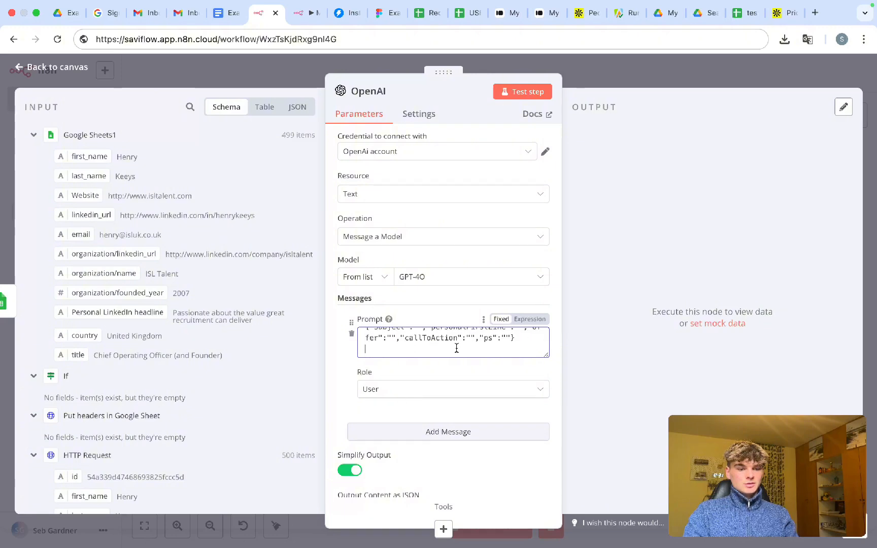
key("BackSpace")
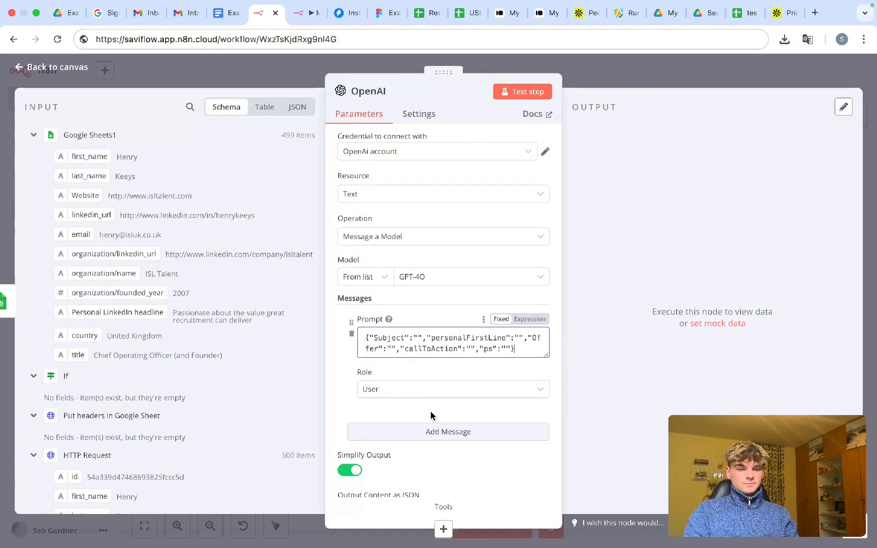
- Add a second empty message to the OpenAI node and go back to the canvas
left_click(426, 431)
scroll(425, 431, "down", 2)
left_click(407, 379)
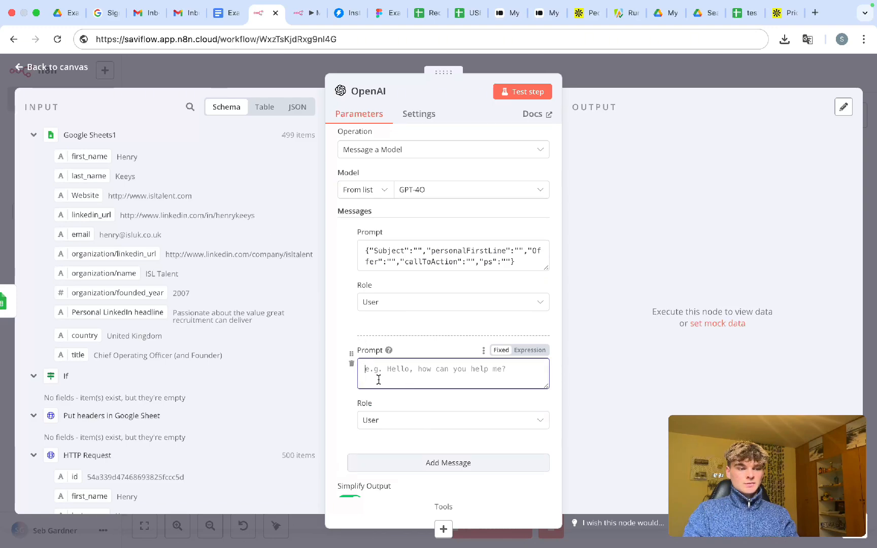
left_click(583, 78)
scroll(400, 235, "right", 4)
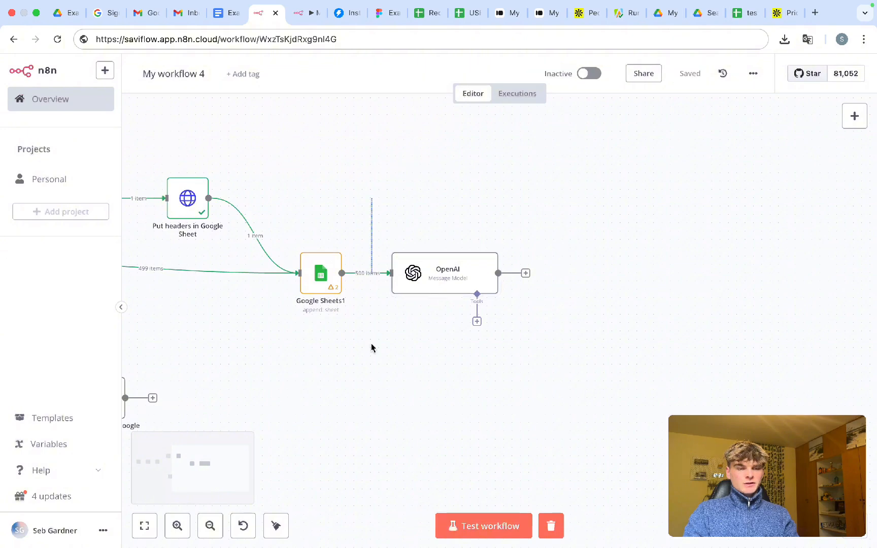
- Unlink OpenAI from Google Sheets1 and insert a Loop Over Items node after Google Sheets1
left_click_drag(413, 276, 563, 277)
left_click(432, 246)
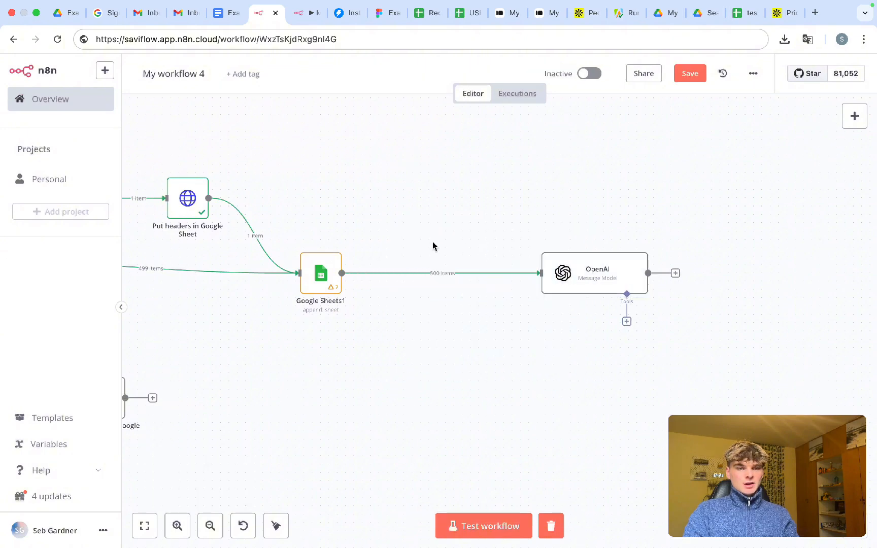
left_click(451, 279)
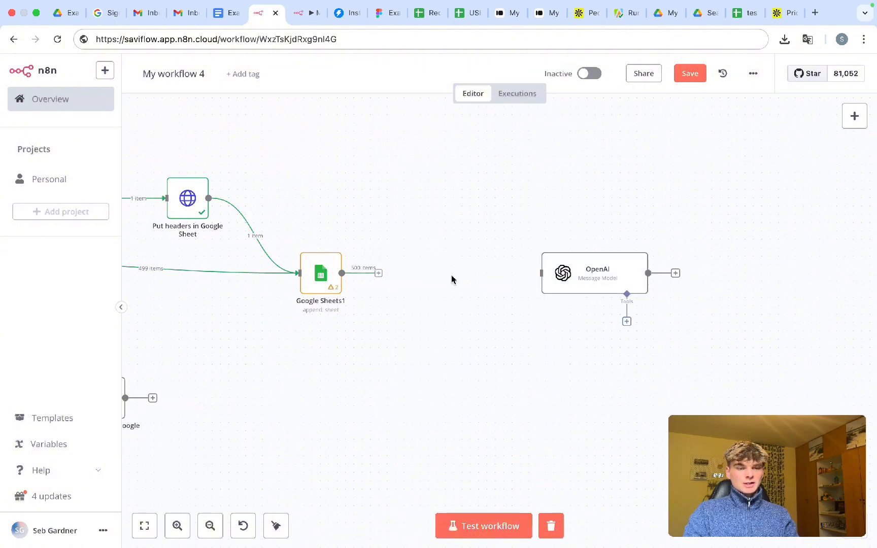
left_click(383, 273)
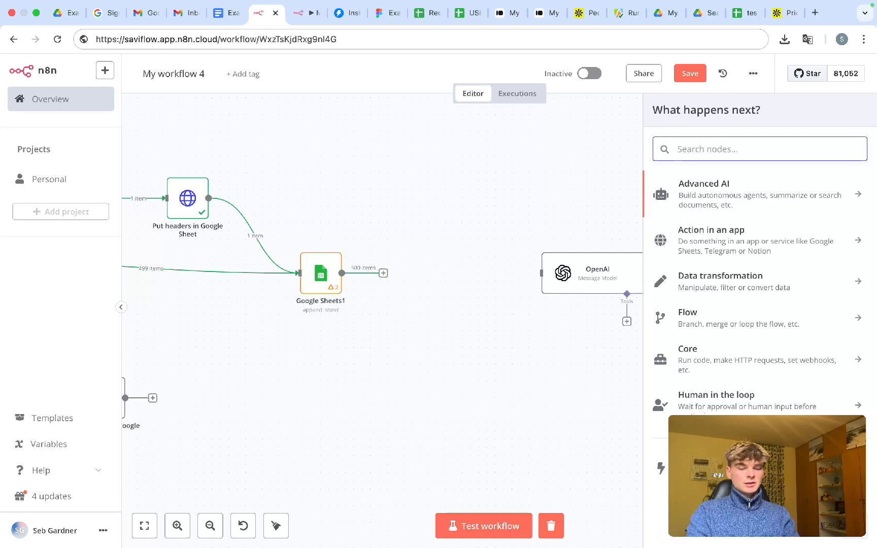
type("loop")
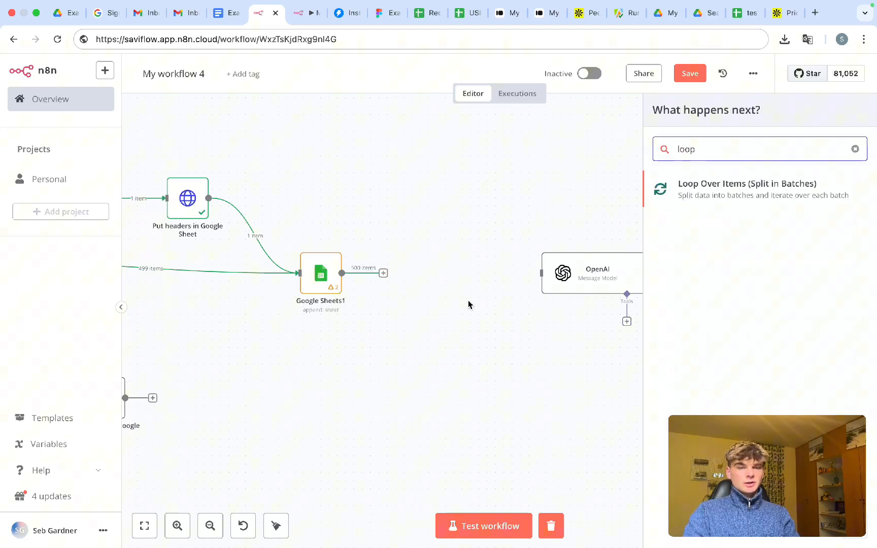
left_click(705, 191)
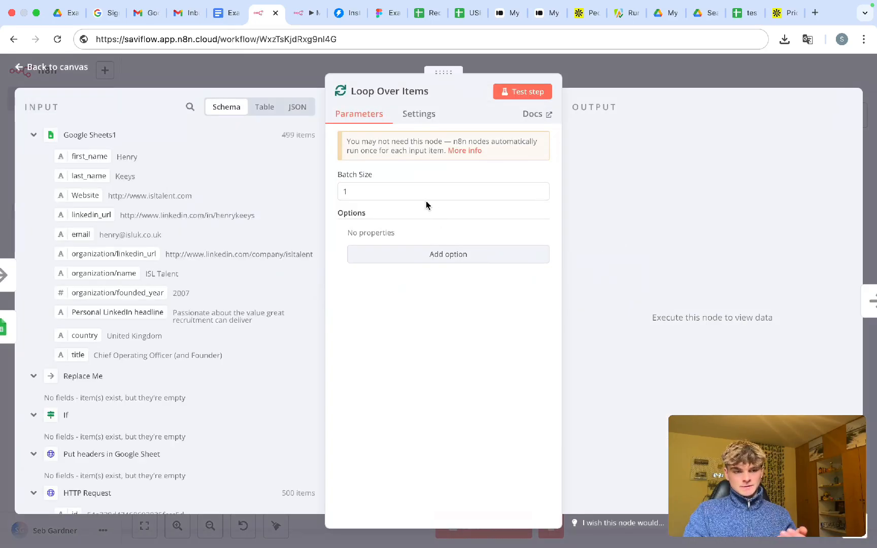
left_click(585, 74)
- Delete the Replace Me placeholder and its loop link, then wire Loop Over Items' loop output into OpenAI
left_click_drag(506, 252, 506, 327)
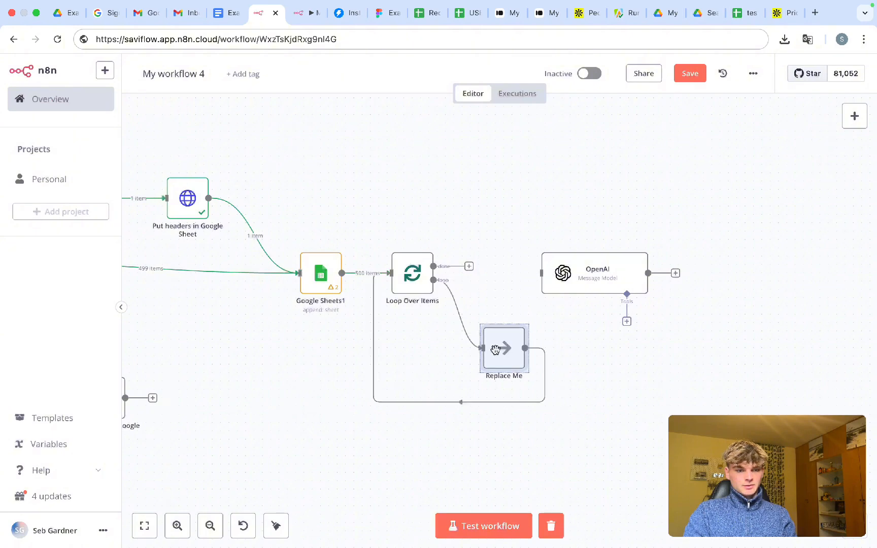
left_click(509, 317)
key("ctrl+s")
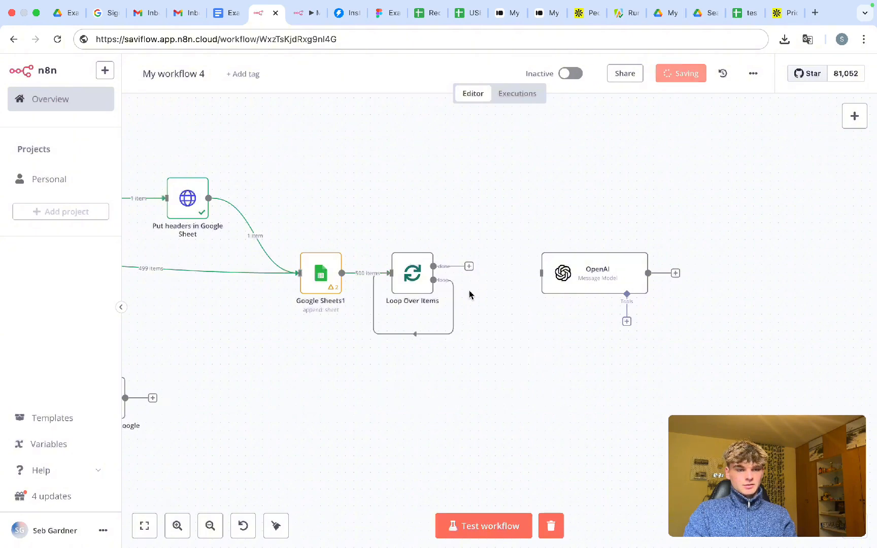
left_click(420, 335)
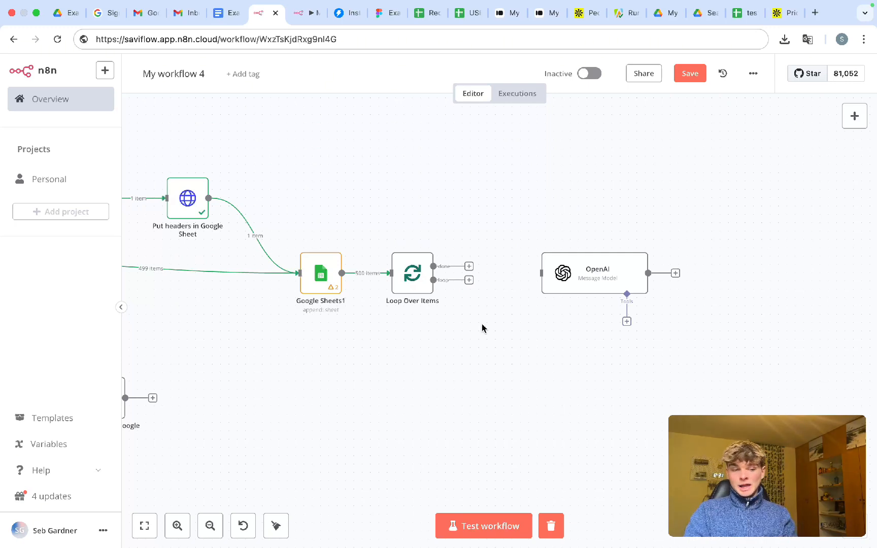
left_click_drag(469, 280, 538, 274)
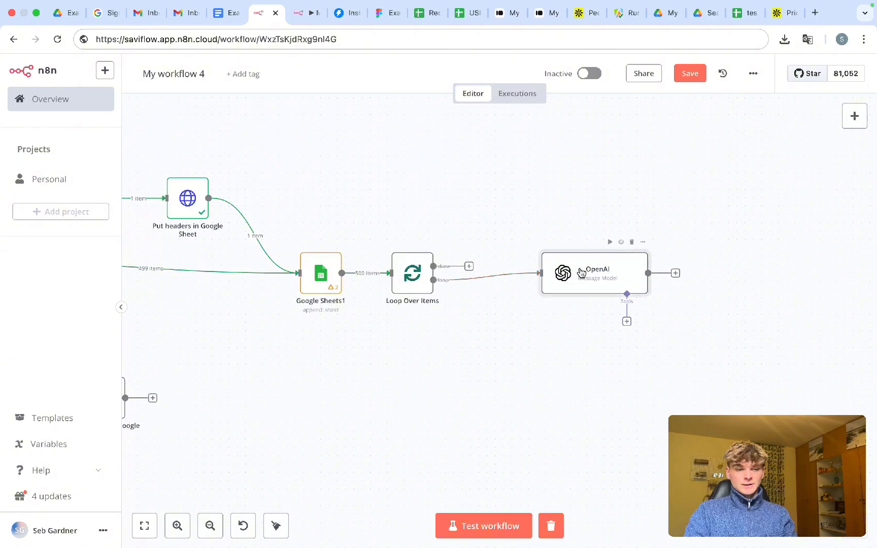
left_click_drag(636, 278, 612, 279)
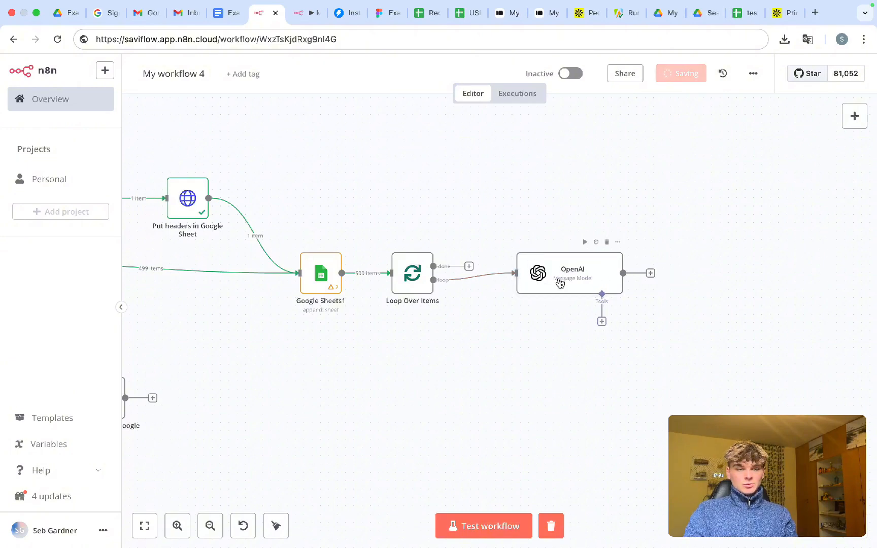
double_click(558, 282)
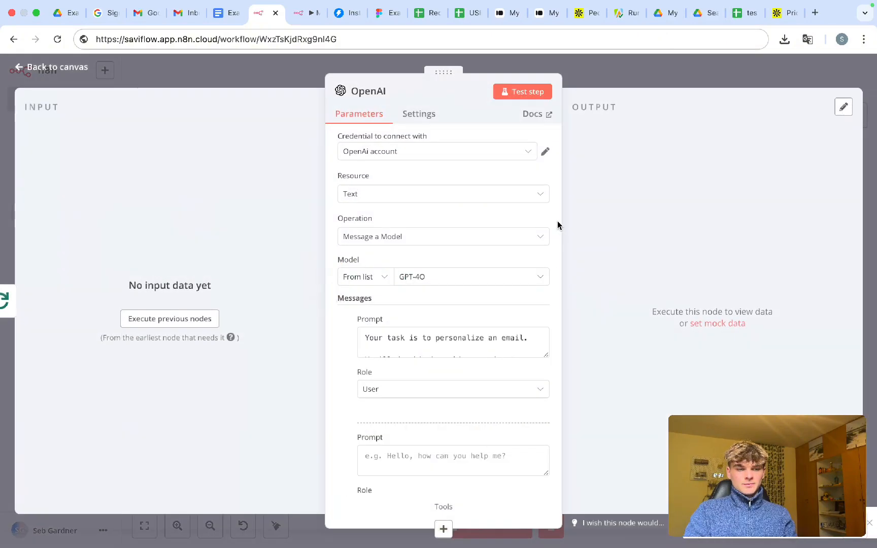
left_click(592, 75)
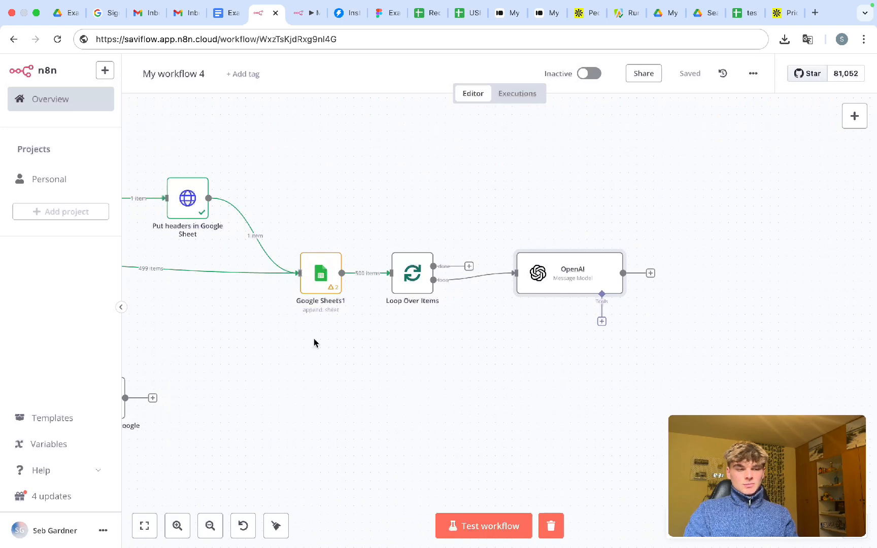
- Close the test scraper spreadsheet and move its file to the Google Drive bin
scroll(313, 343, "left", 10)
scroll(314, 343, "left", 3)
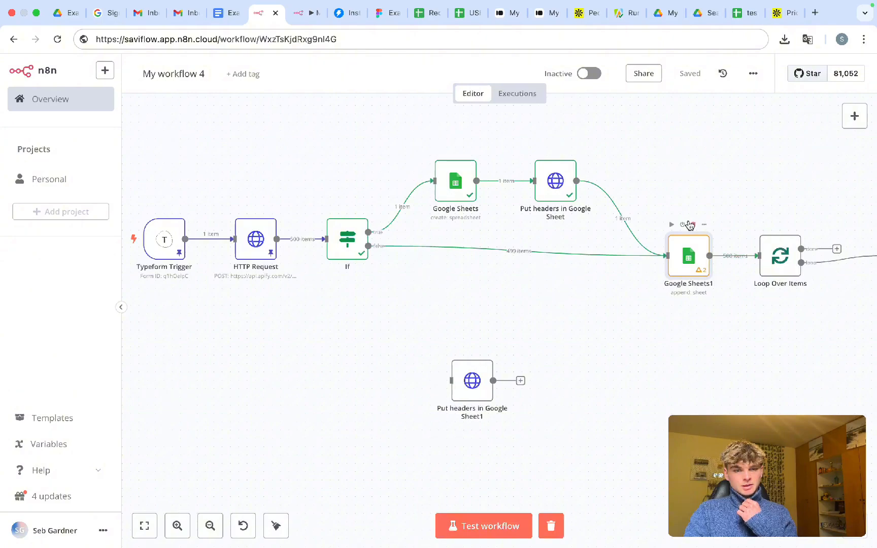
scroll(689, 226, "right", 6)
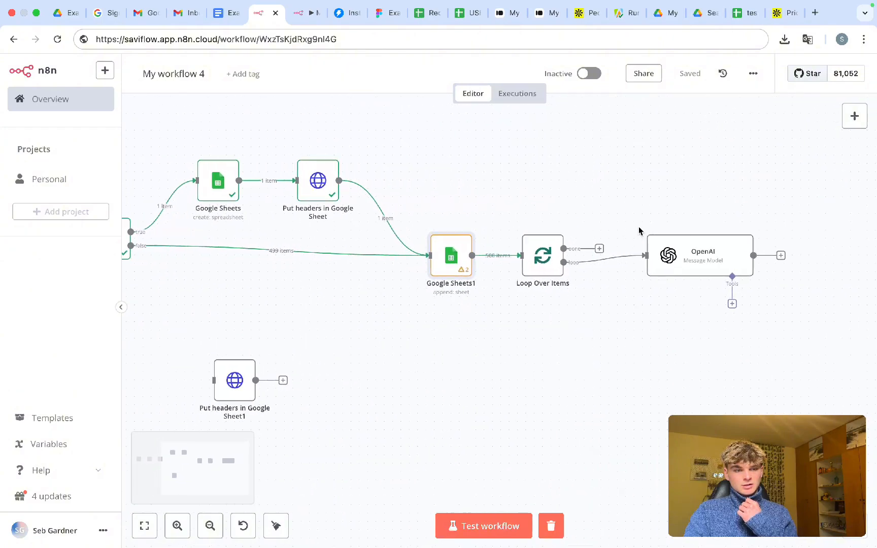
left_click(734, 15)
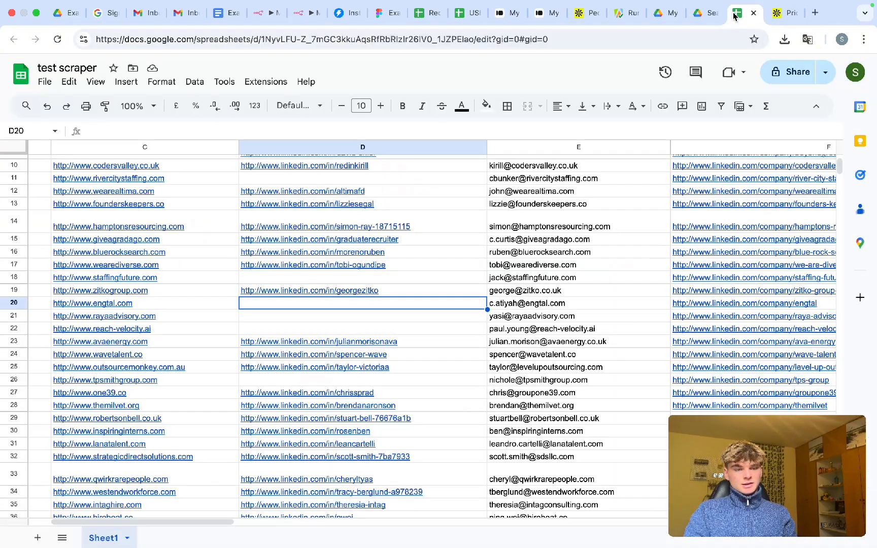
key("ctrl+w")
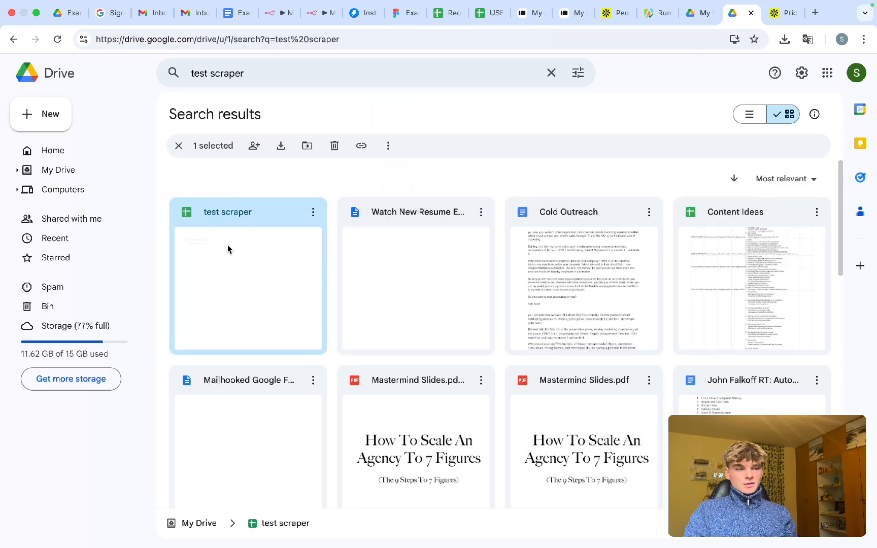
left_click_drag(228, 249, 75, 312)
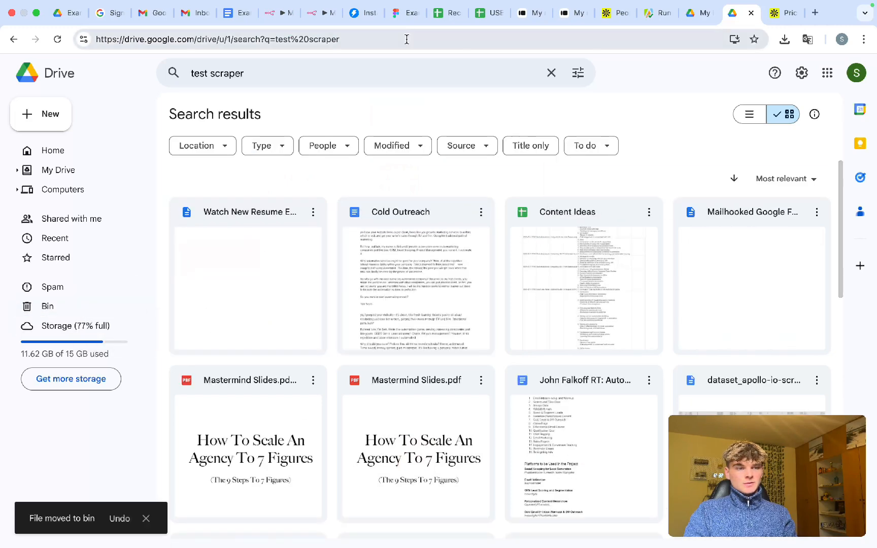
left_click(279, 13)
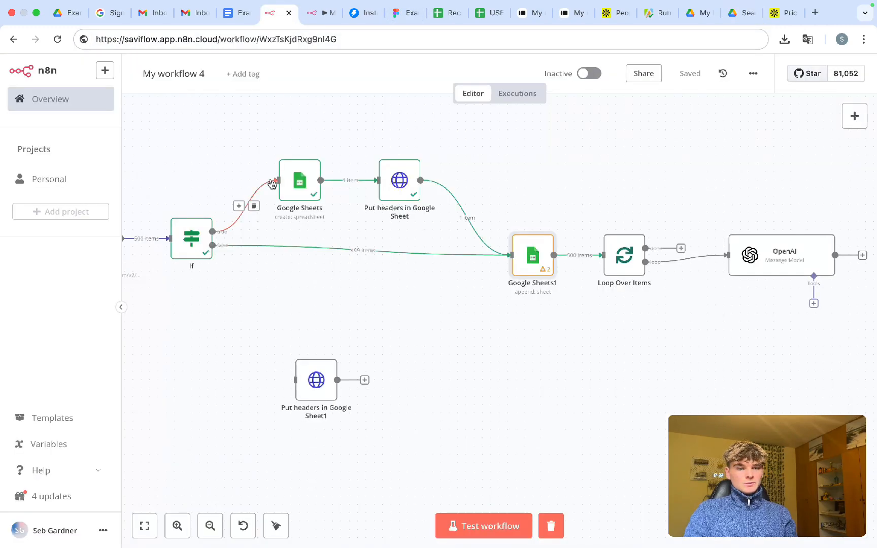
- Remove the Loop Over Items→OpenAI connection and test-run the workflow
left_click(699, 260)
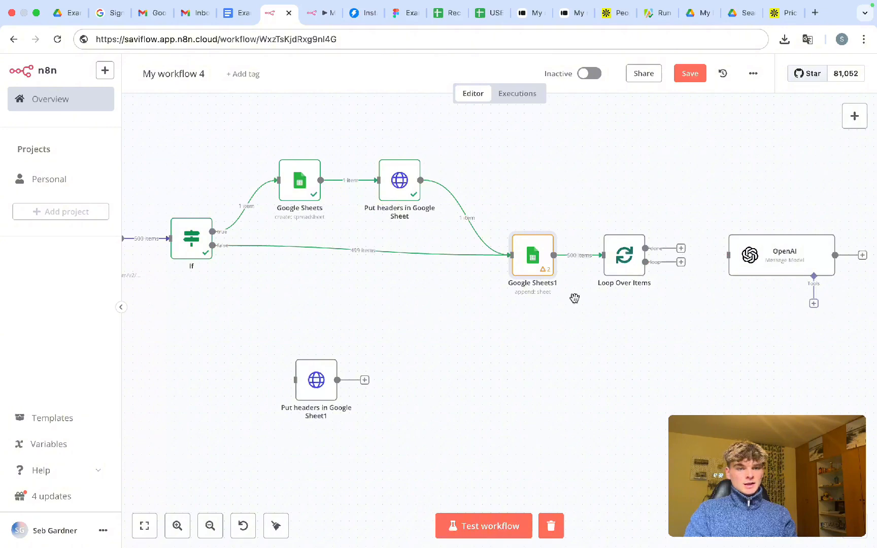
key("super+Return")
scroll(498, 361, "right", 1)
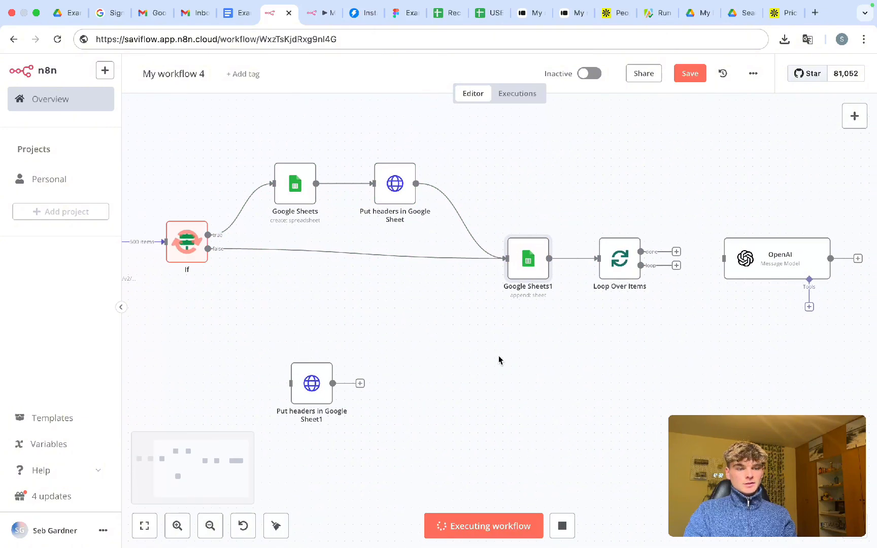
scroll(498, 361, "right", 5)
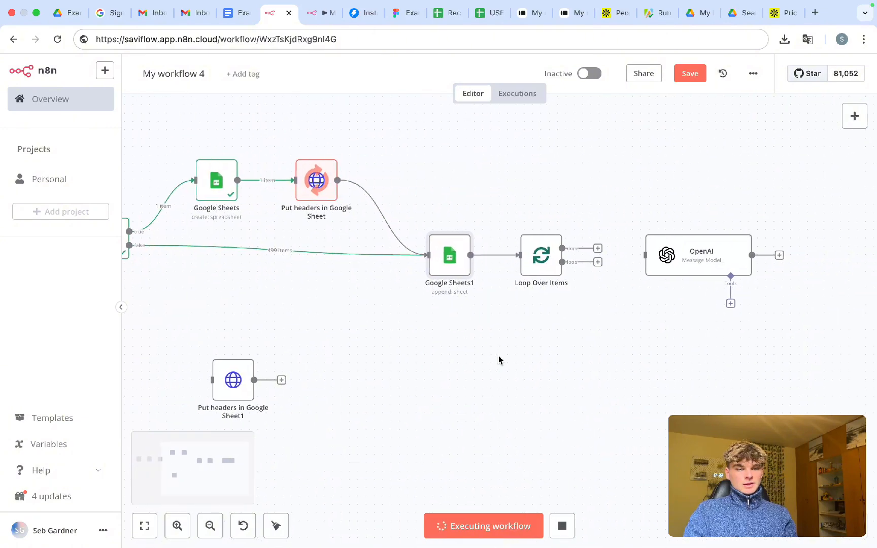
scroll(503, 333, "right", 1)
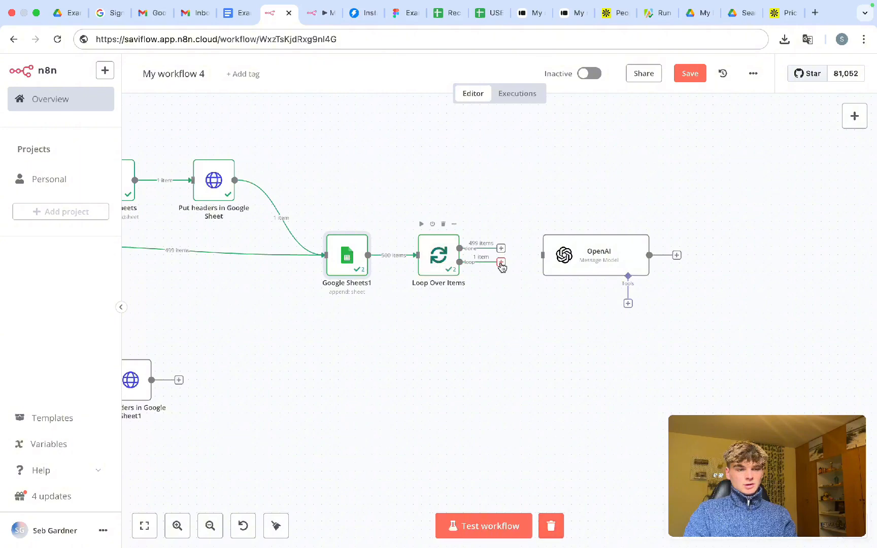
- Reconnect Loop Over Items' loop output to the OpenAI node and open its settings
left_click_drag(501, 262, 541, 256)
double_click(585, 262)
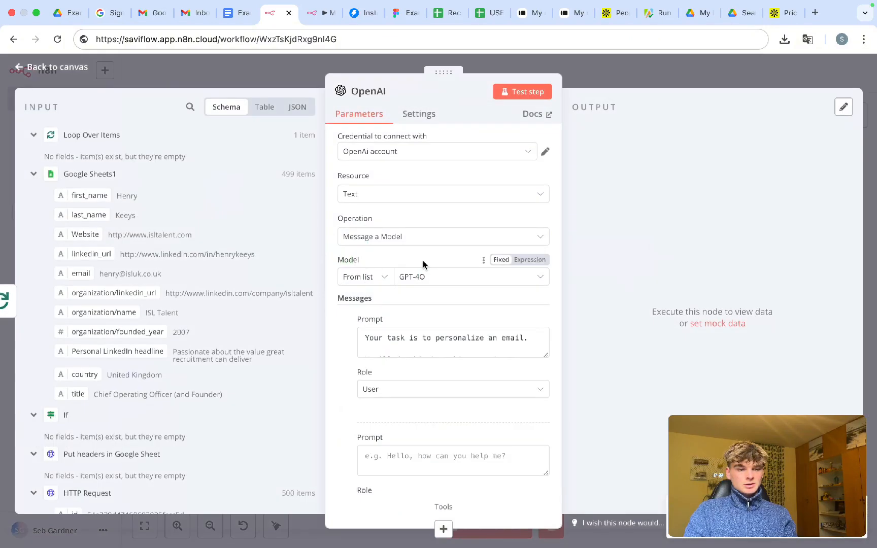
scroll(426, 340, "down", 5)
scroll(402, 401, "down", 3)
- Turn the OpenAI node's empty second prompt into an expression using toJsonString
left_click(392, 357)
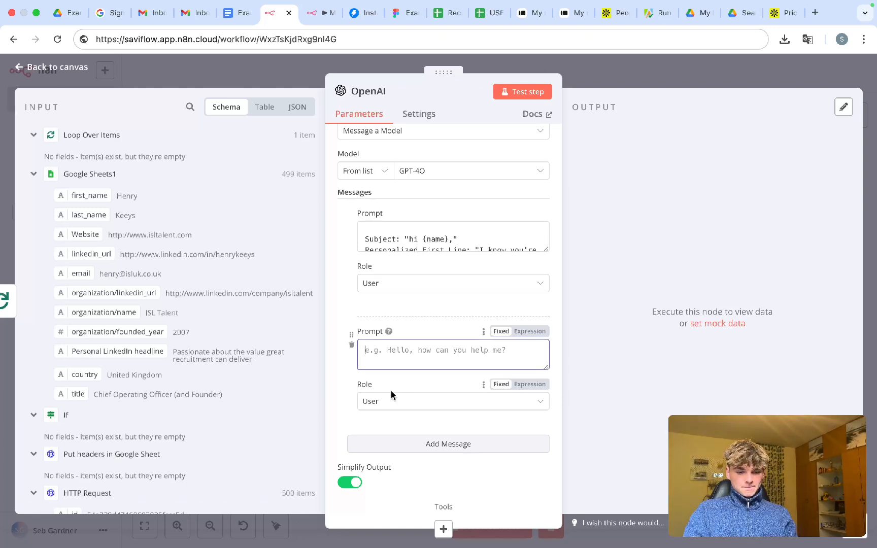
type("{{")
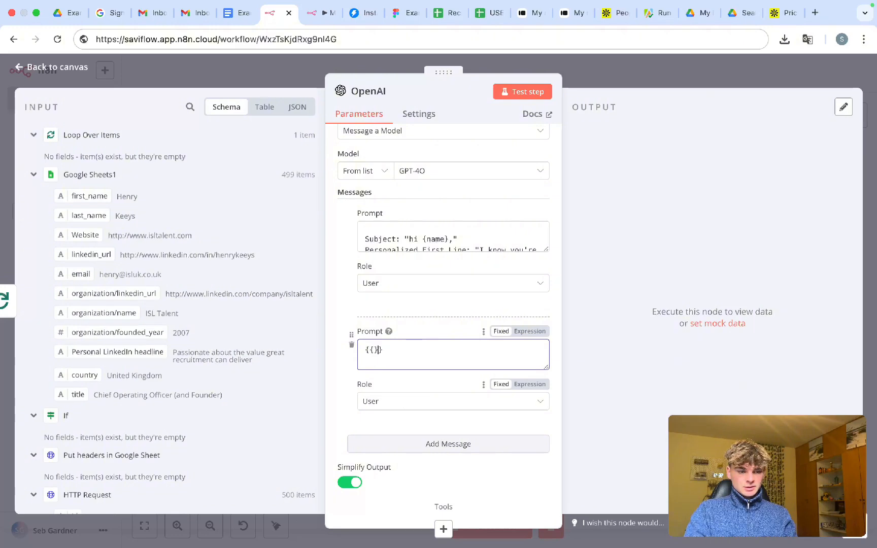
left_click(526, 331)
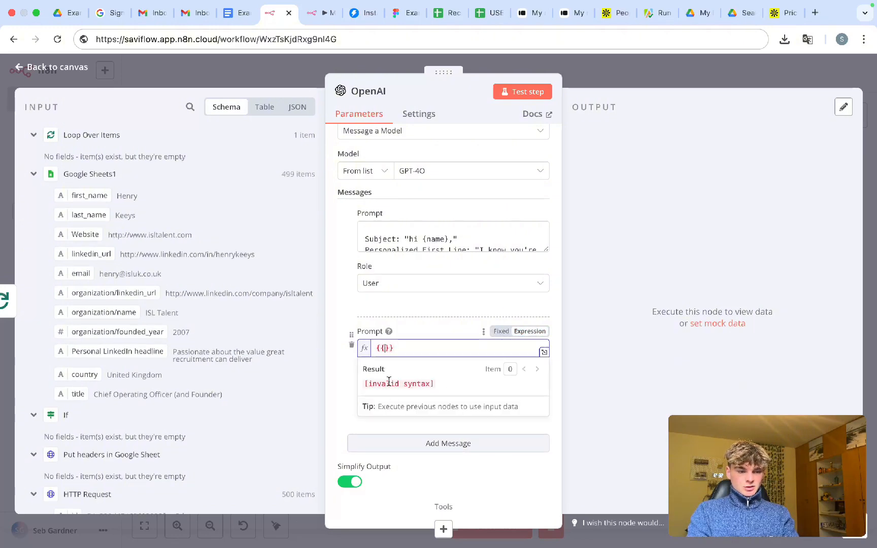
type("t")
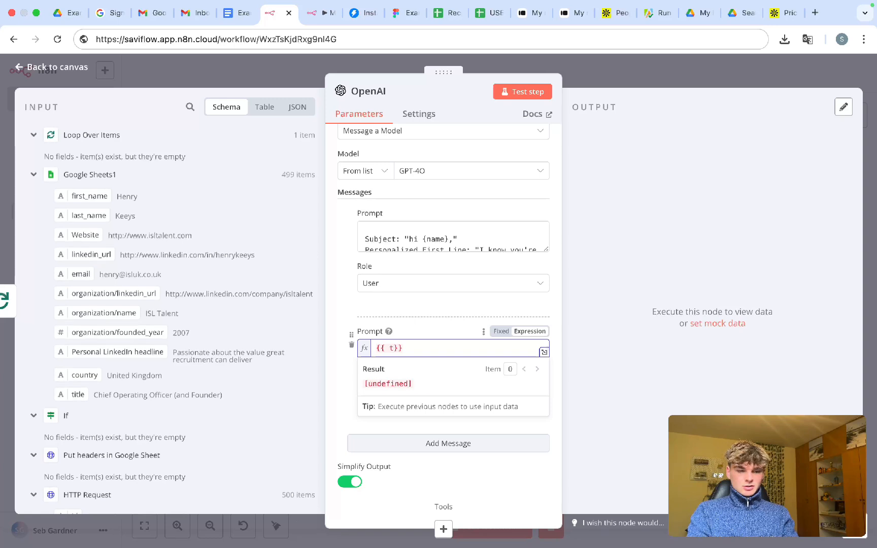
type("oJsonS")
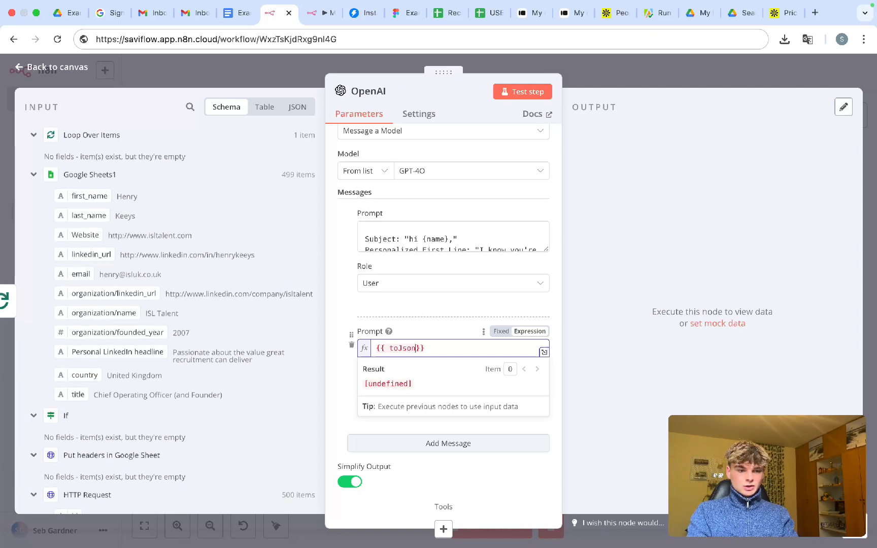
type("tring")
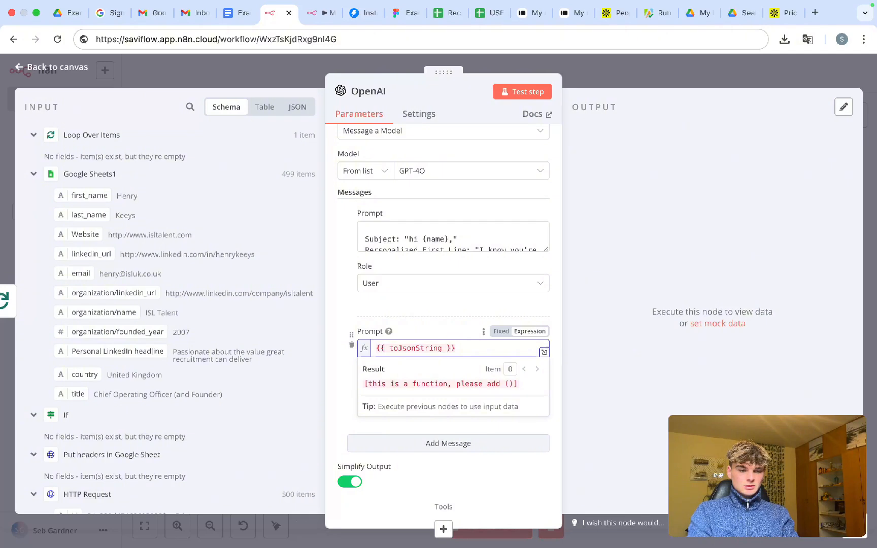
type(" ()")
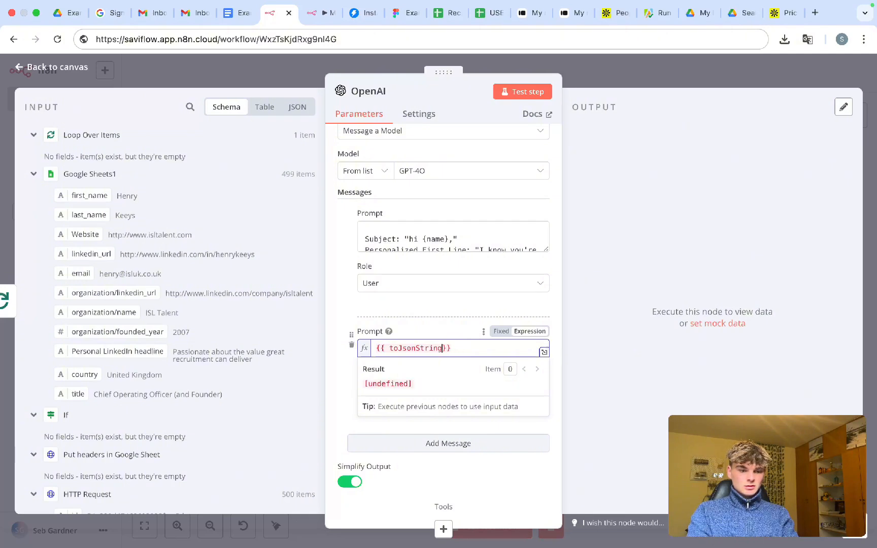
type("() ")
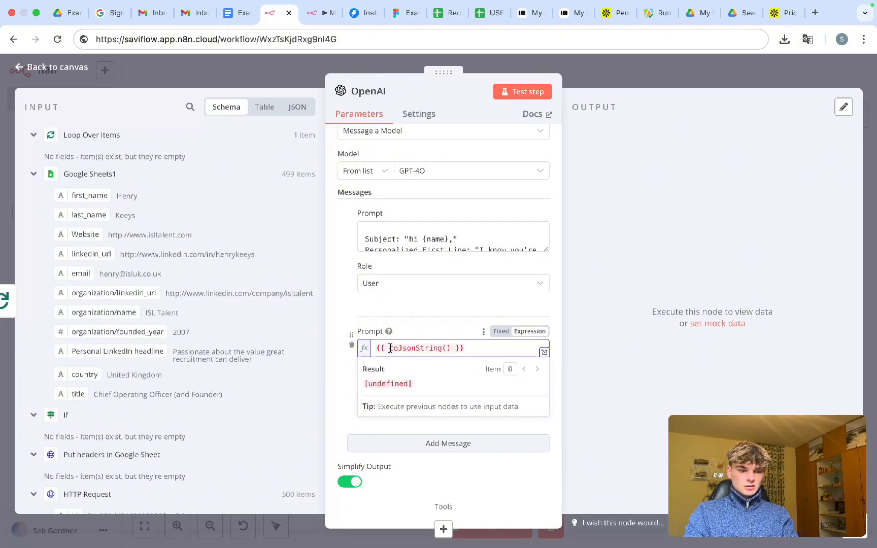
type("$")
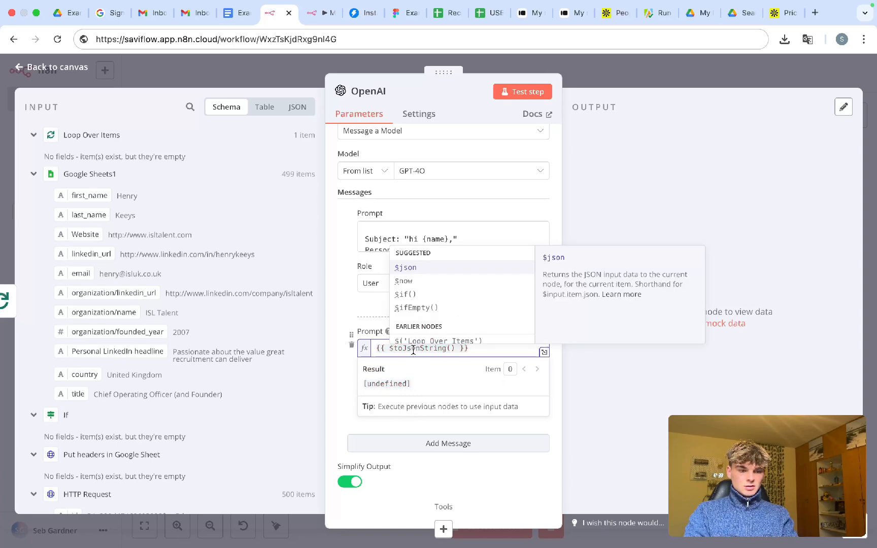
scroll(435, 315, "down", 3)
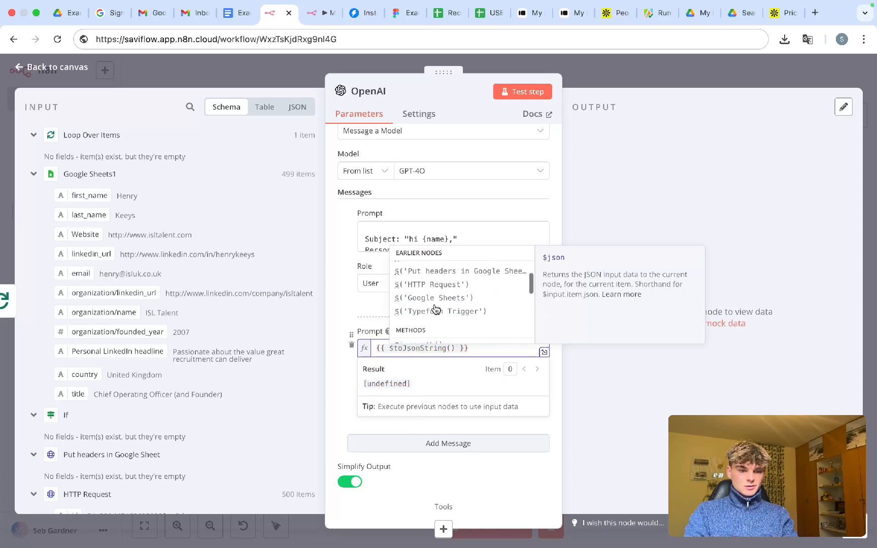
scroll(435, 313, "up", 2)
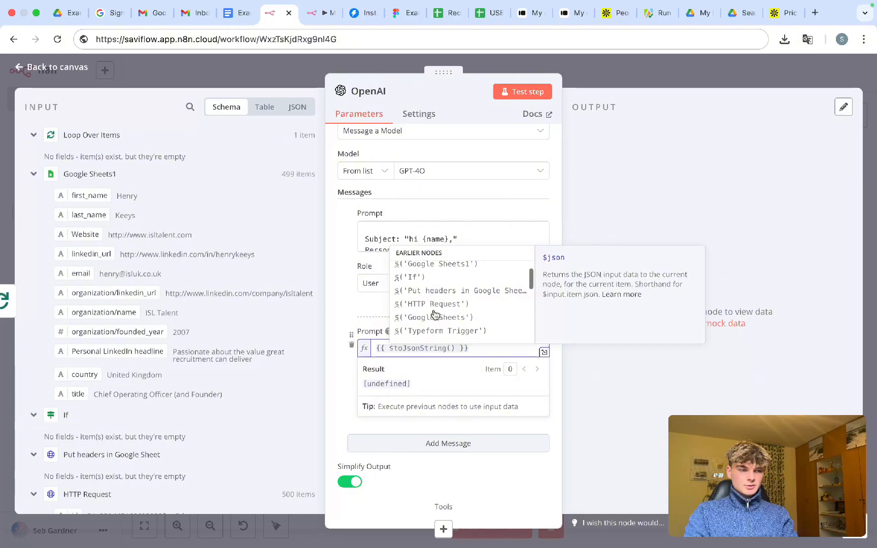
- Trim the second prompt to {{ $toJsonString() }} and return to the canvas
left_click(450, 348)
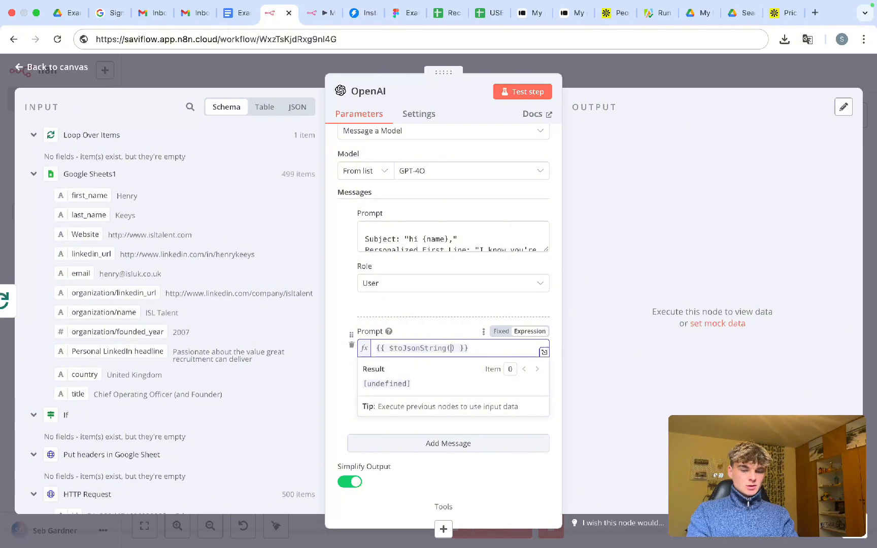
type("'")
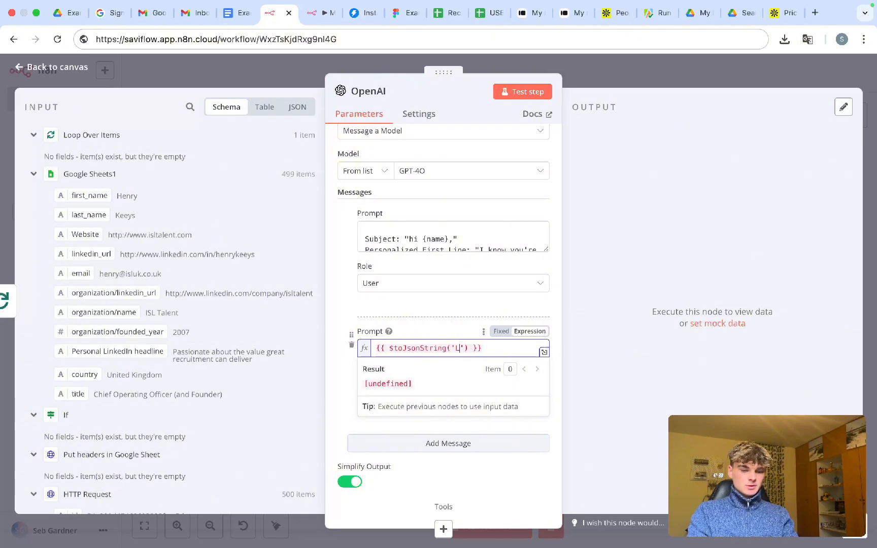
type("Loop ")
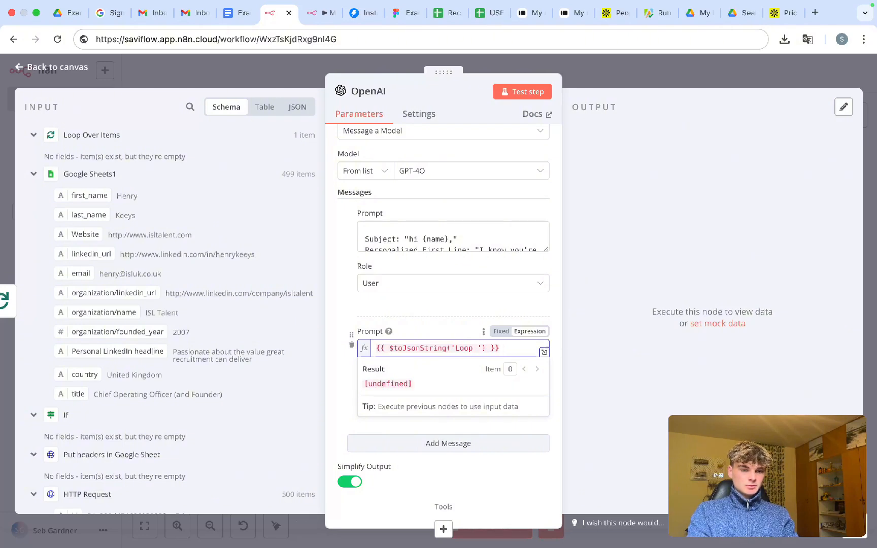
type("Over Items")
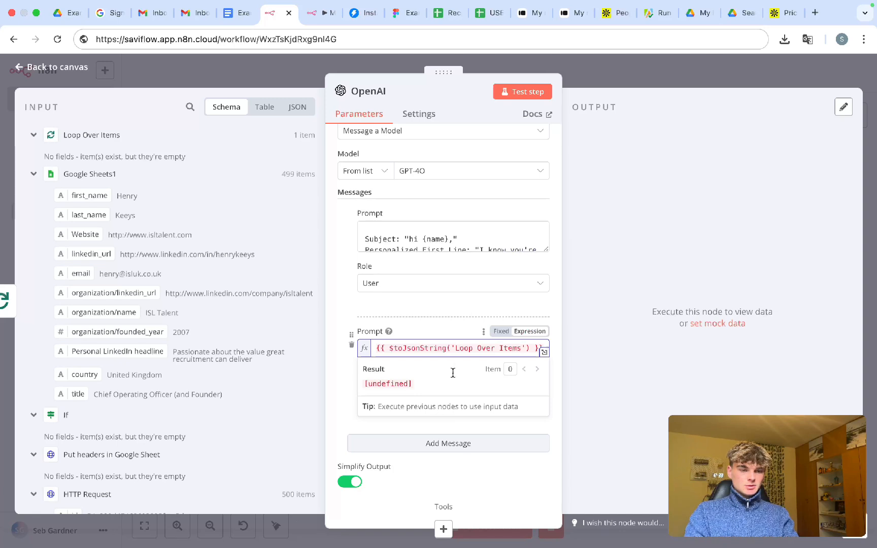
key("BackSpace")
key("BackSpace")
key("BackSpace")
key("BackSpace")
key("BackSpace")
key("BackSpace")
key("BackSpace")
key("BackSpace")
key("BackSpace")
key("BackSpace")
key("BackSpace")
key("BackSpace")
key("BackSpace")
key("BackSpace")
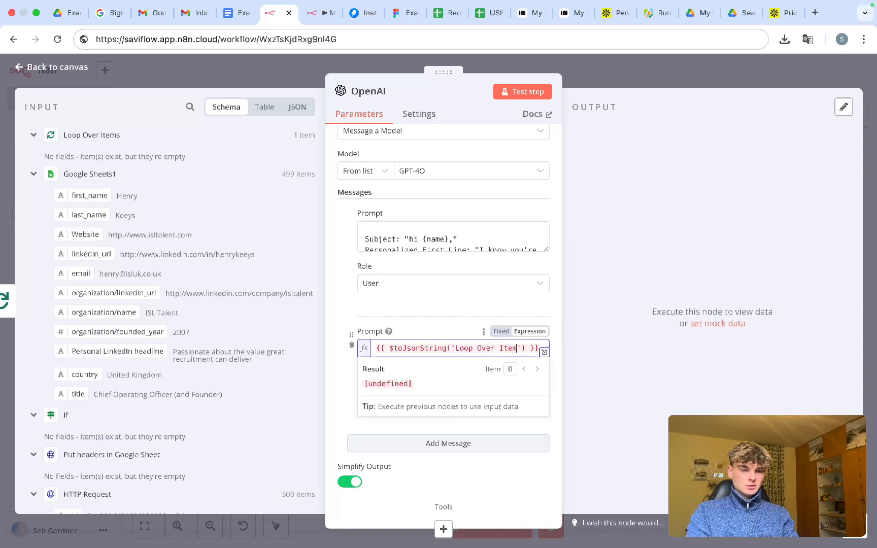
key("BackSpace")
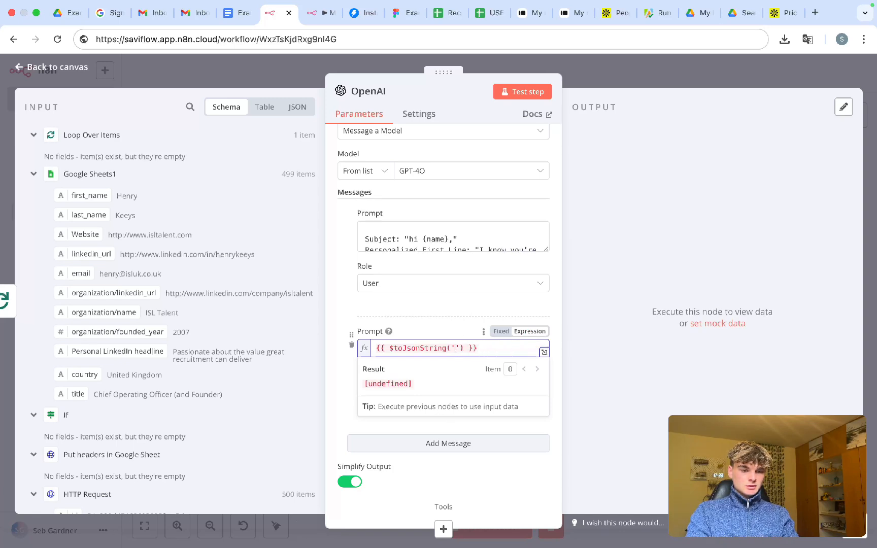
key("BackSpace")
key("Right")
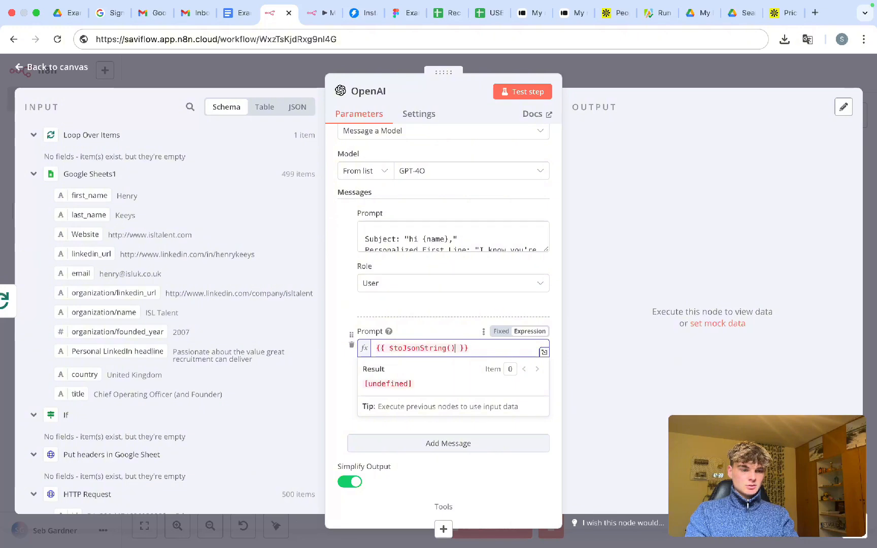
key("BackSpace")
type(")")
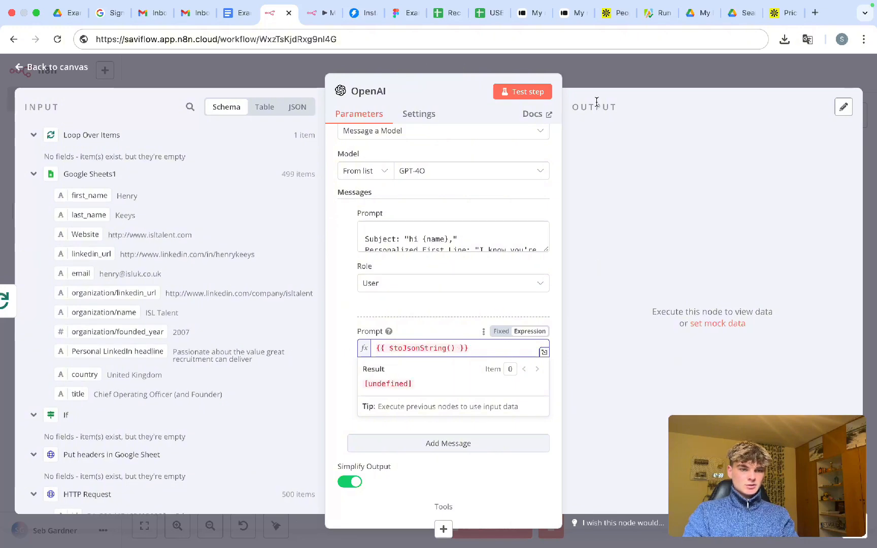
left_click(599, 77)
- Review Loop Over Items' Done and Loop branch outputs, including run 1 of 2
double_click(436, 254)
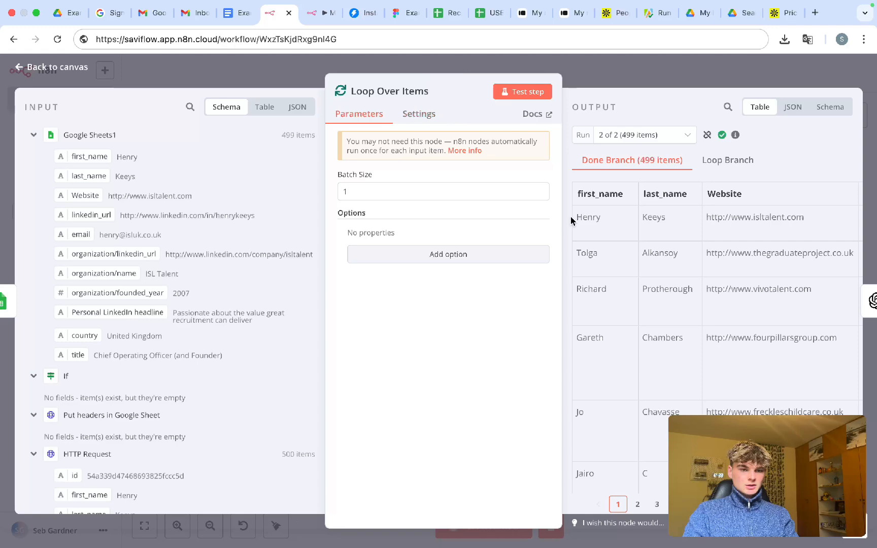
scroll(648, 190, "right", 15)
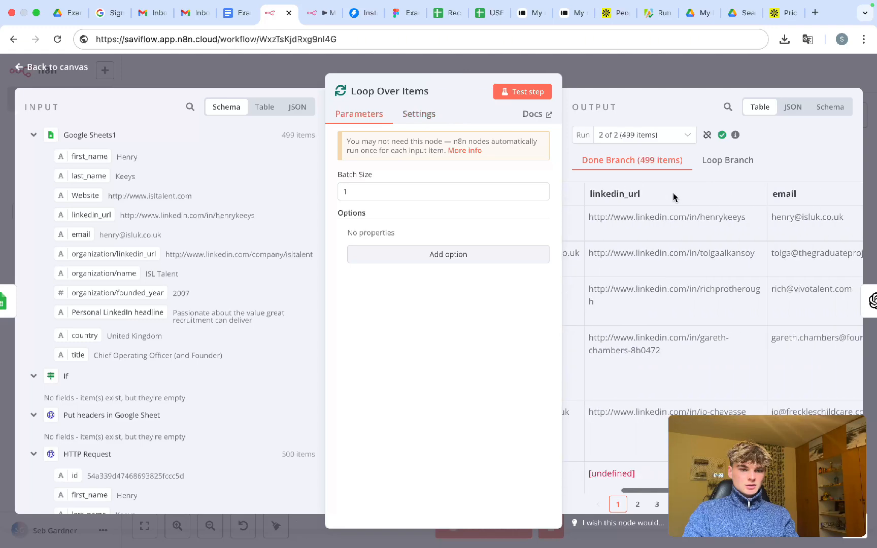
scroll(683, 200, "left", 15)
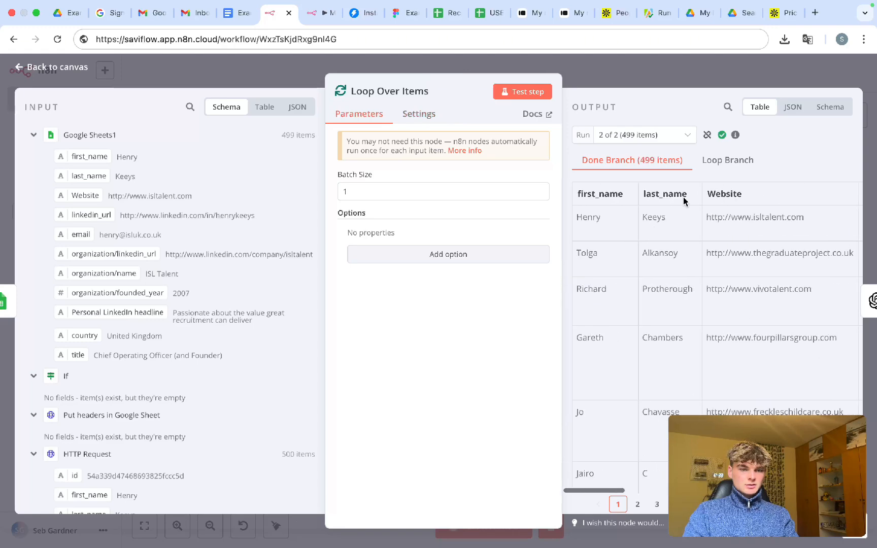
scroll(681, 196, "right", 15)
left_click(729, 161)
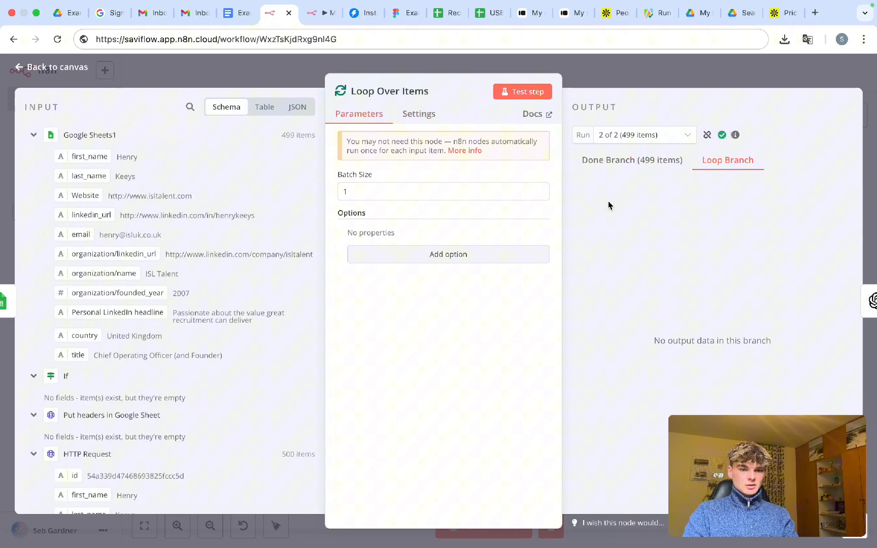
left_click(612, 160)
left_click(635, 142)
left_click(632, 166)
left_click(737, 162)
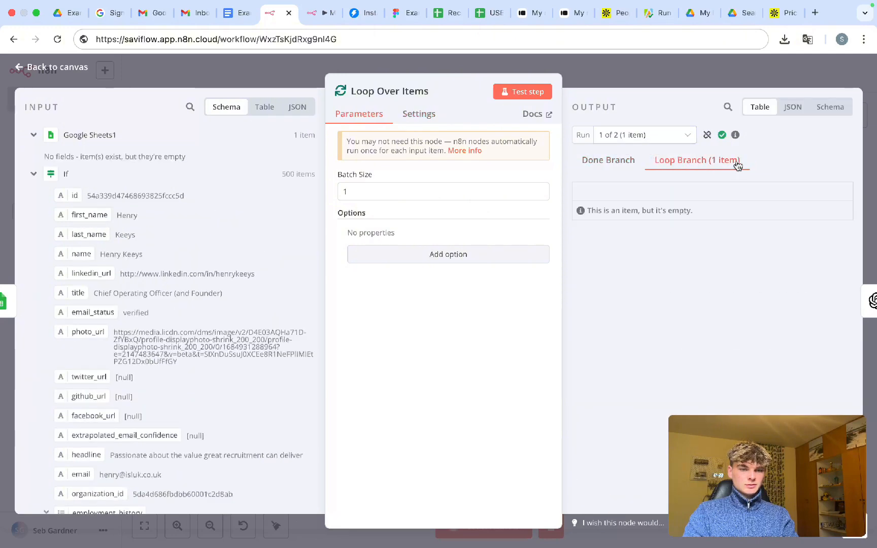
left_click(613, 135)
left_click(605, 78)
- Start typing a Loop reference into the OpenAI node's second prompt expression
double_click(579, 254)
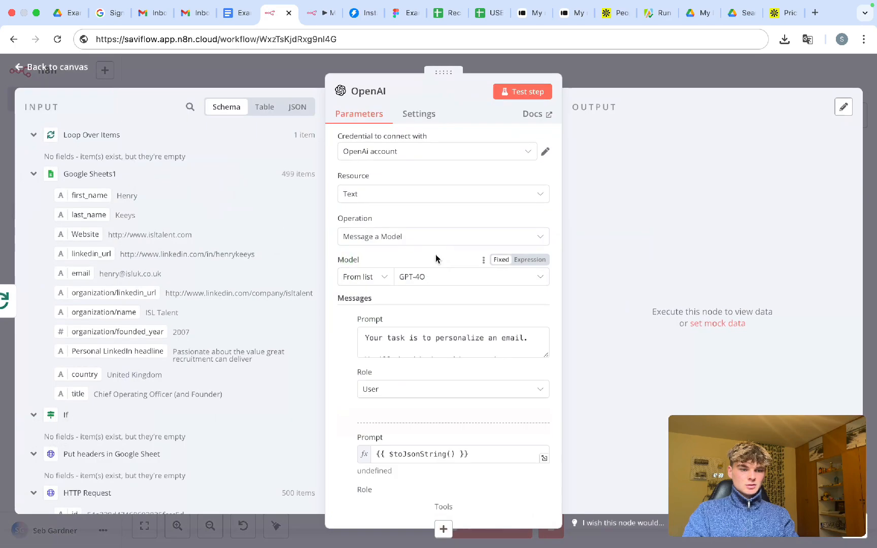
left_click(452, 451)
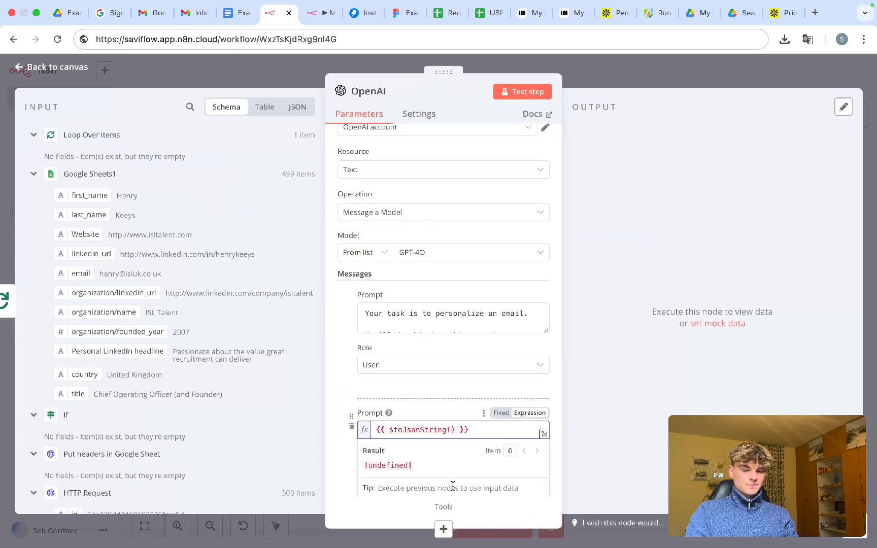
type("l")
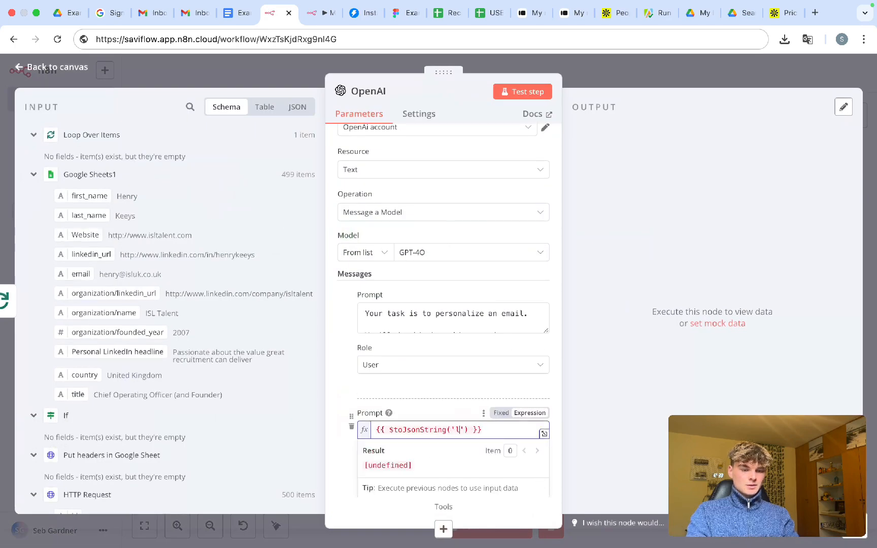
type("Loop")
type("batche")
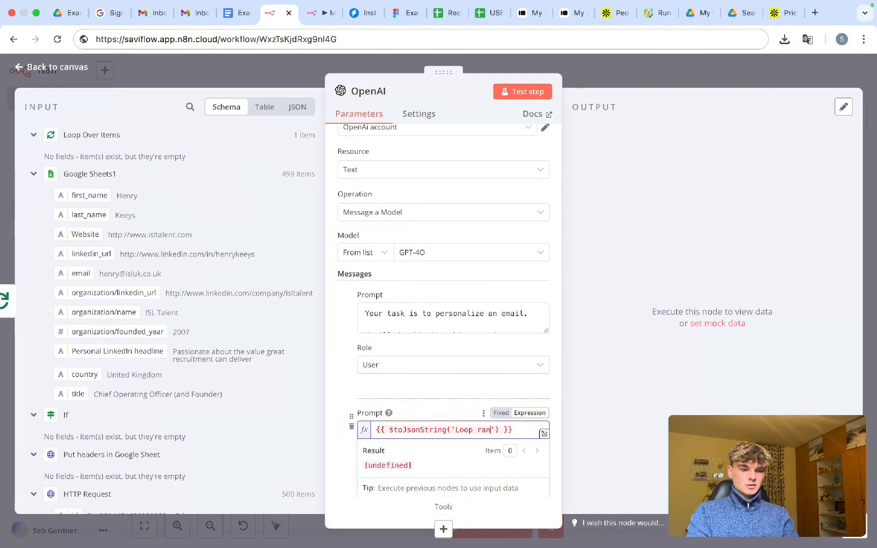
key("BackSpace")
key("BackSpace")
key("BackSpace")
key("BackSpace")
key("BackSpace")
key("BackSpace")
- Reopen the OpenAI node and begin a node[''] reference before toJsonString in the prompt
type("B")
key("Escape")
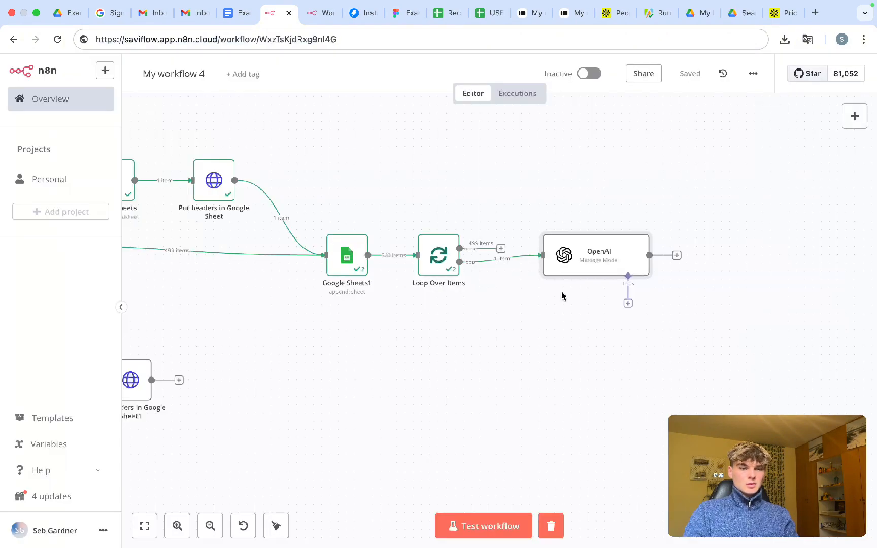
double_click(619, 253)
scroll(447, 304, "down", 5)
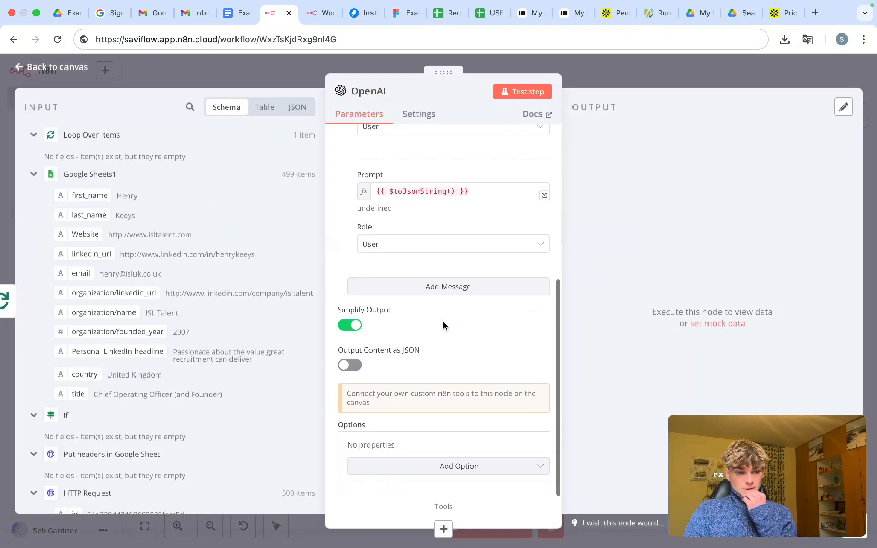
left_click(390, 191)
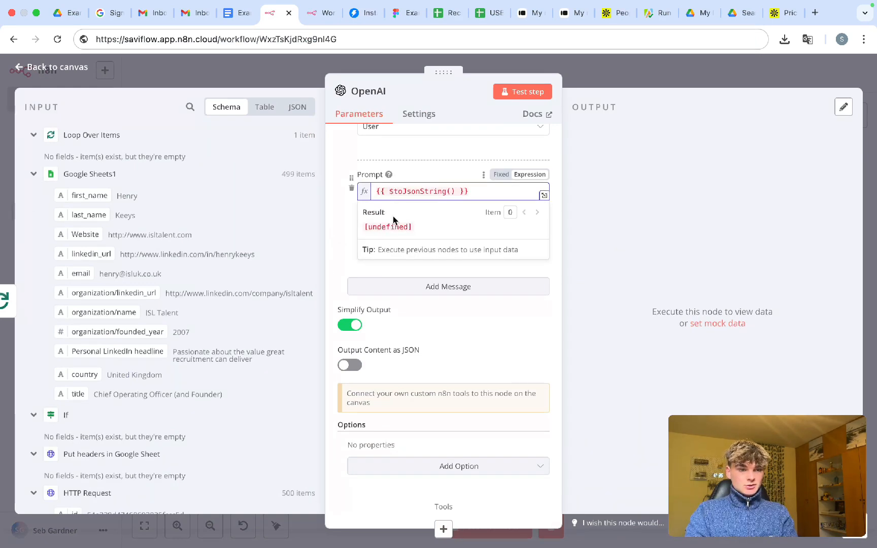
type("node")
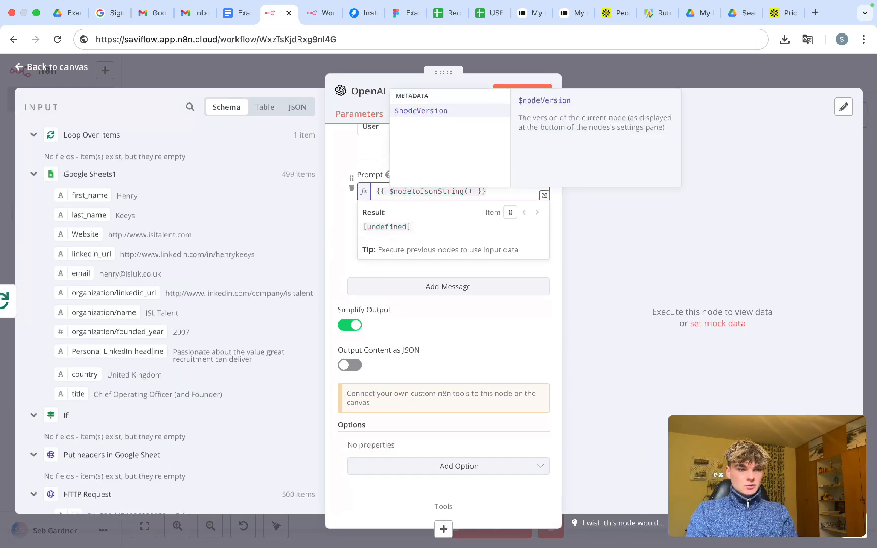
type("['")
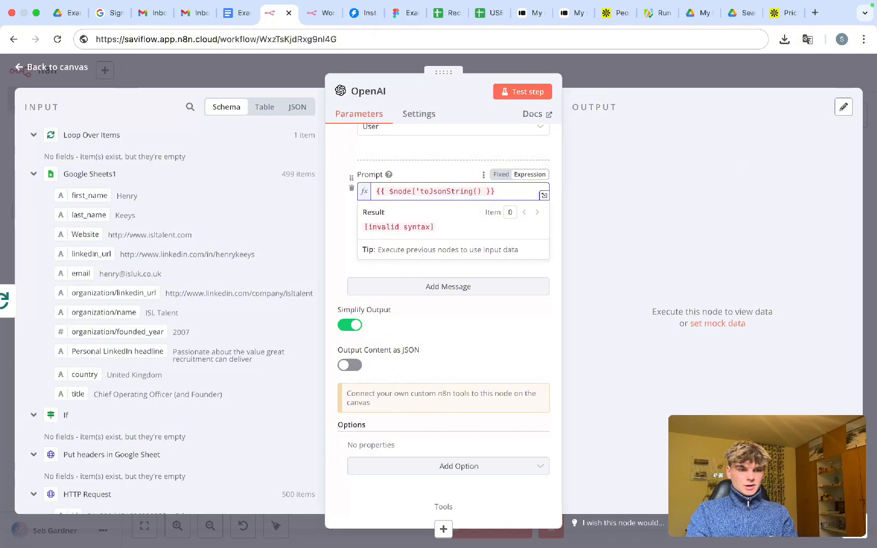
type("'")
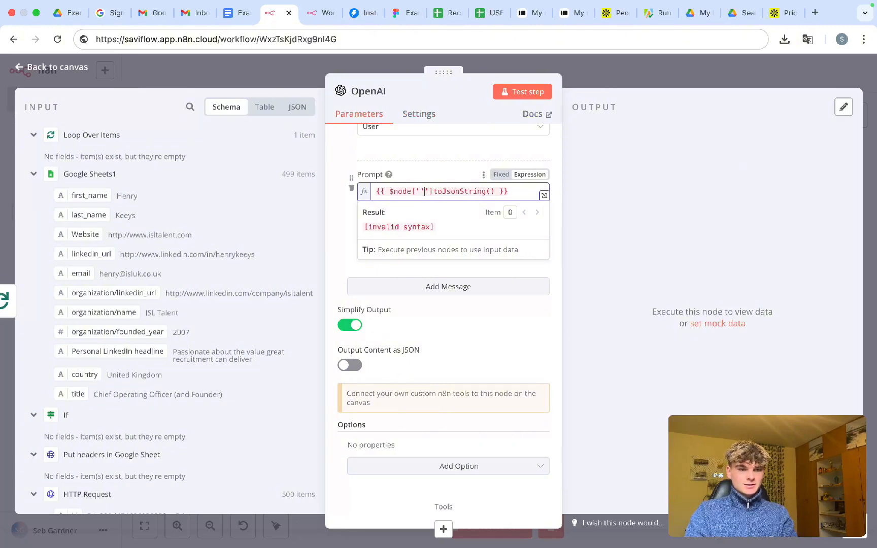
key("BackSpace")
key("BackSpace")
key("BackSpace")
- Complete the prompt as {{ $node['Loop Over Items'].json.toJsonString() }} and return to canvas
type("'")
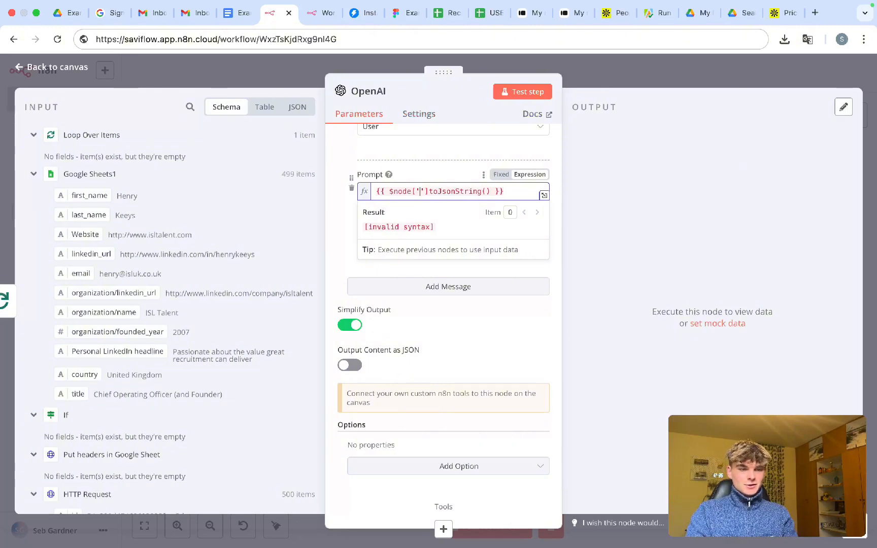
type("Loop Over ")
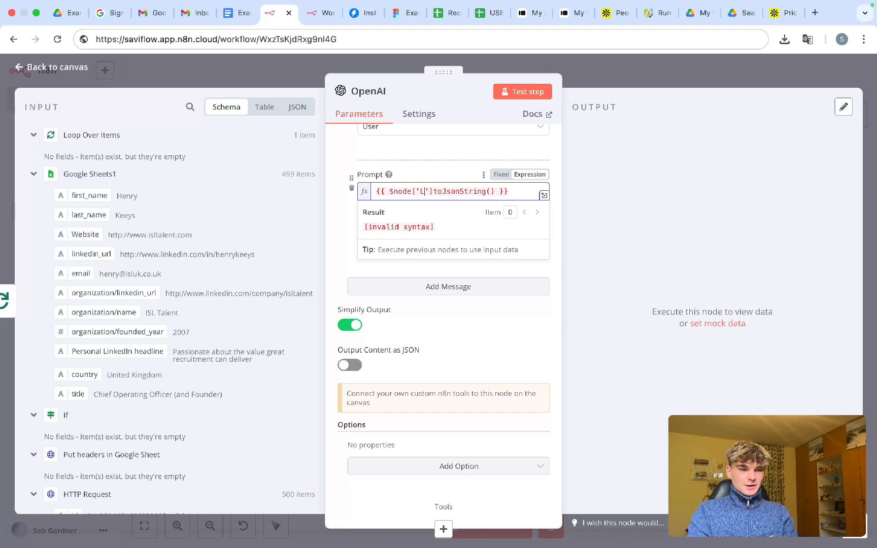
type("Item")
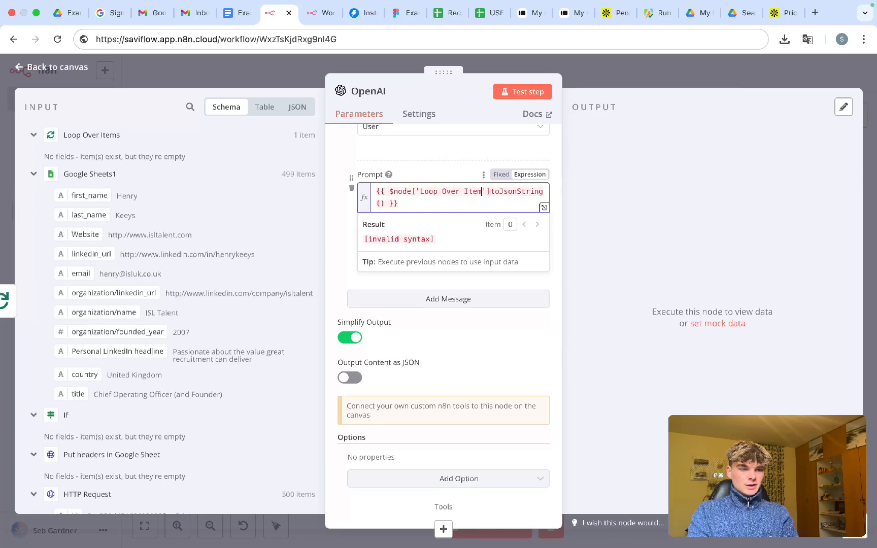
type("s']")
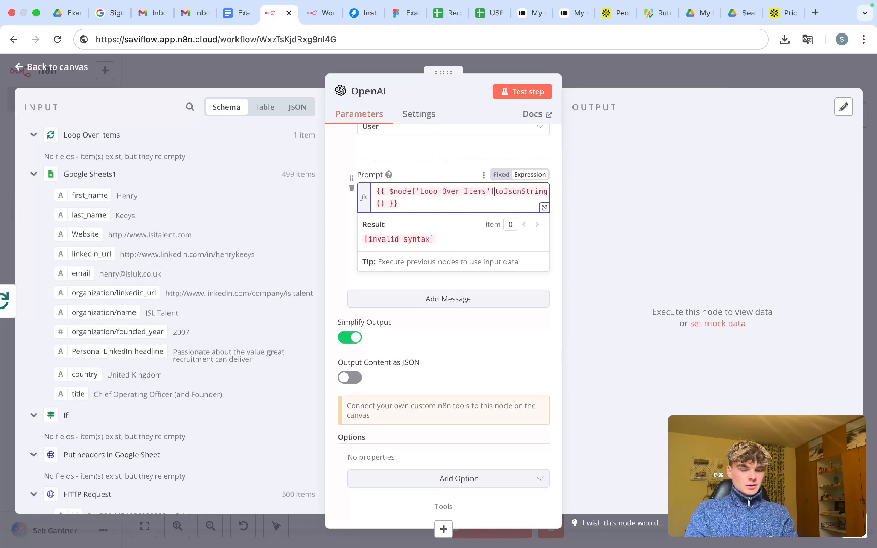
type("/js")
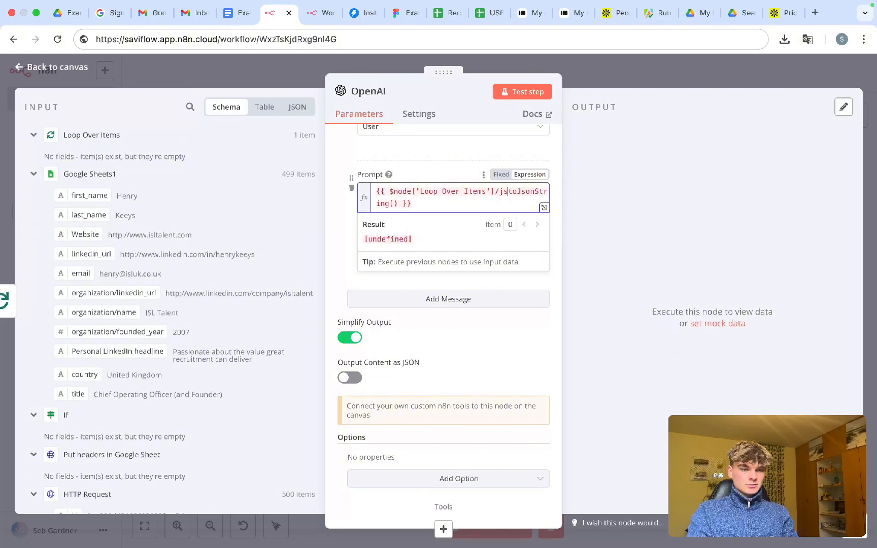
key("BackSpace")
key("BackSpace")
key("BackSpace")
type(".jsonn")
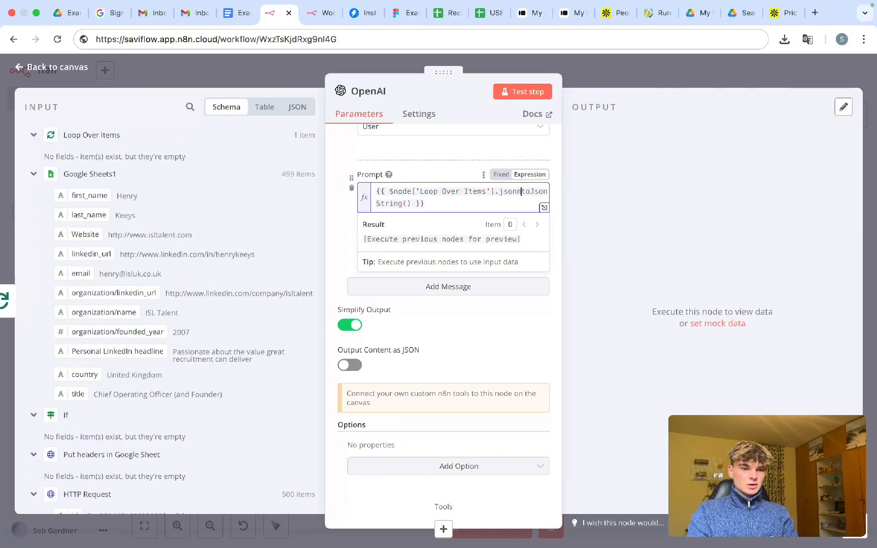
key("BackSpace")
type(".")
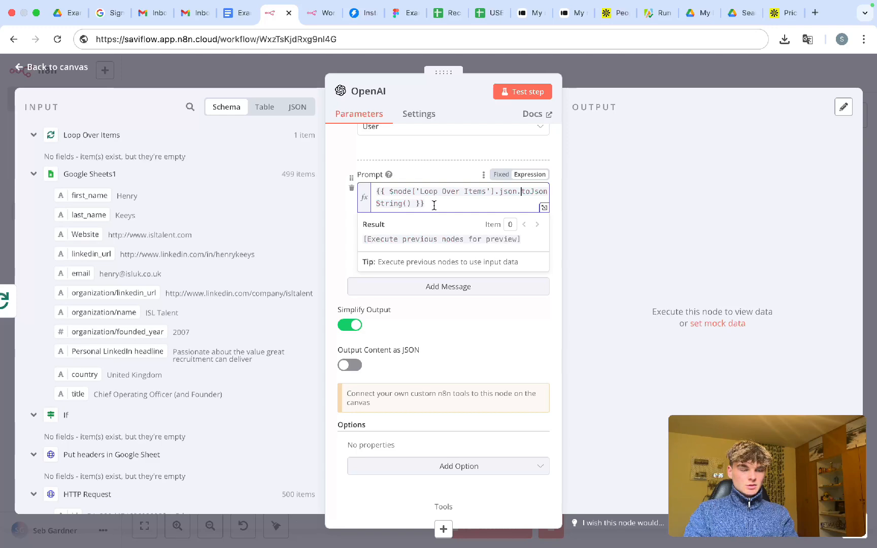
left_click_drag(434, 205, 369, 193)
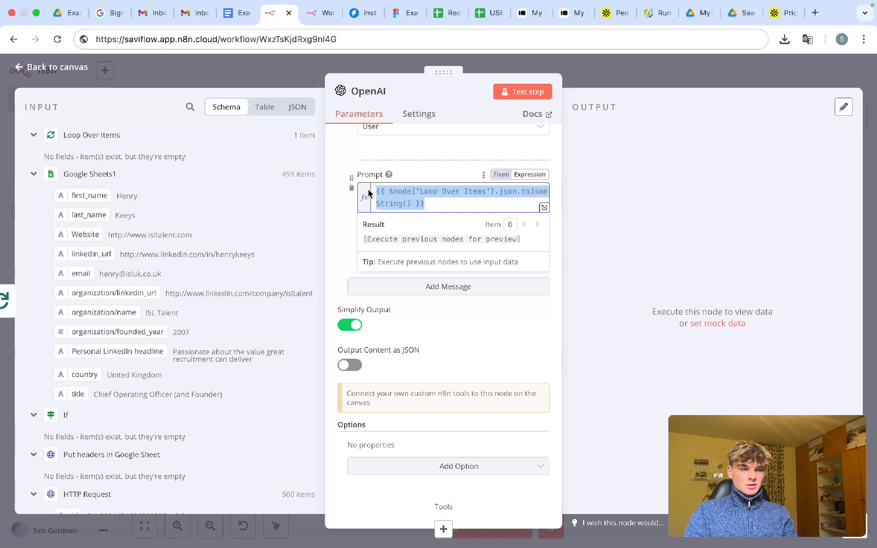
left_click(605, 87)
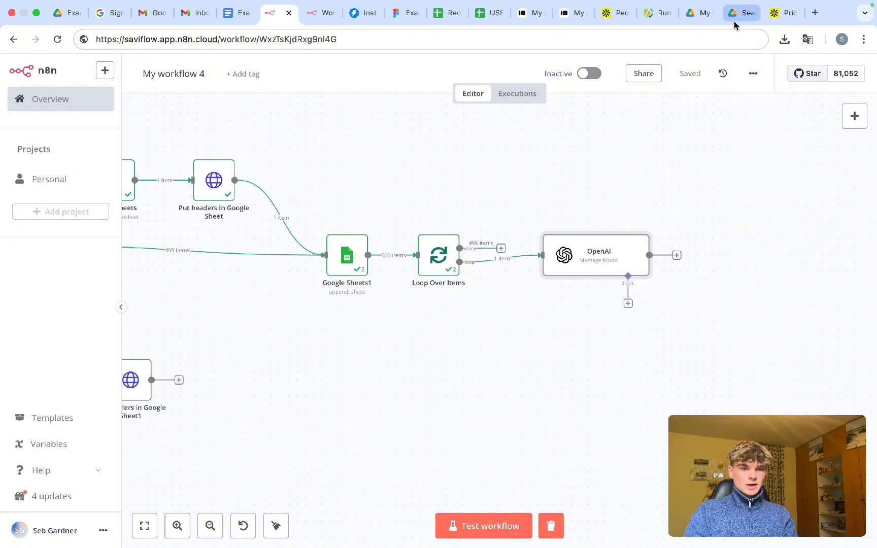
- Test-run the workflow, then stop the run
key("super+Return")
scroll(408, 381, "left", 2)
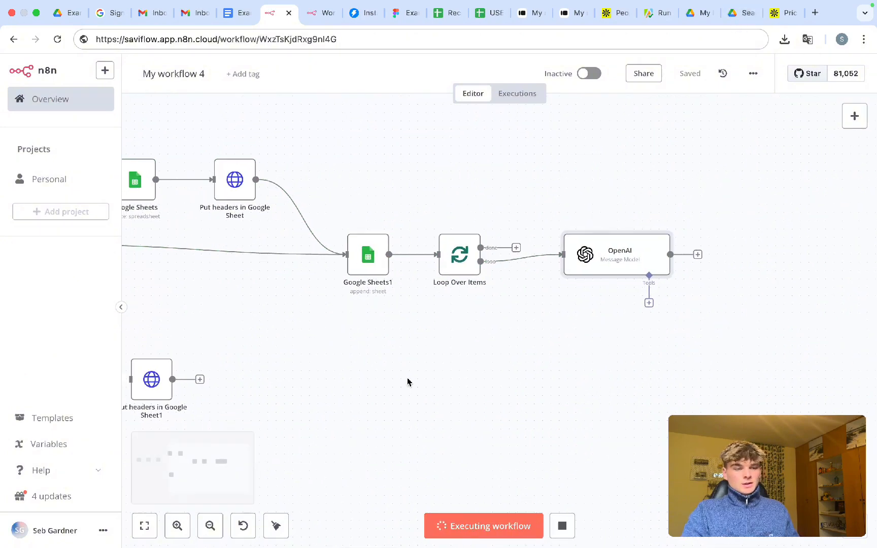
scroll(408, 382, "down", 1)
scroll(408, 382, "up", 2)
scroll(408, 381, "right", 1)
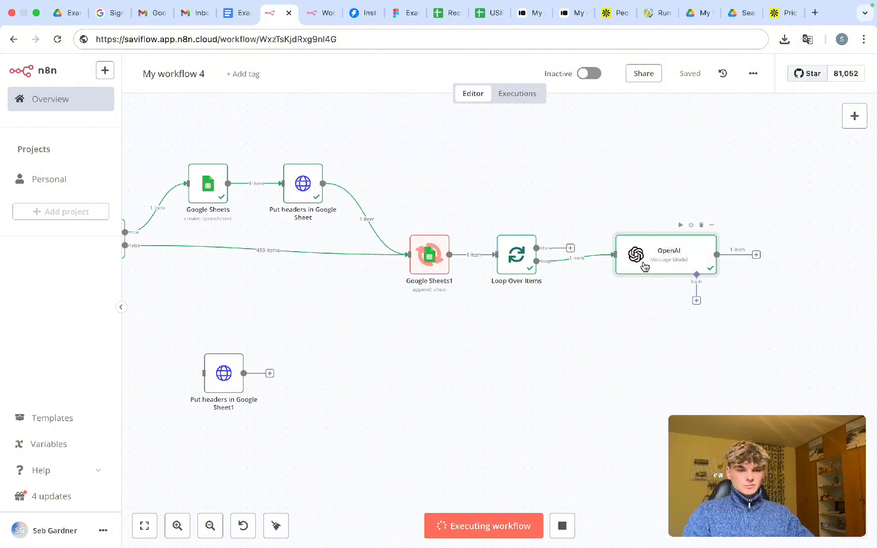
left_click(558, 523)
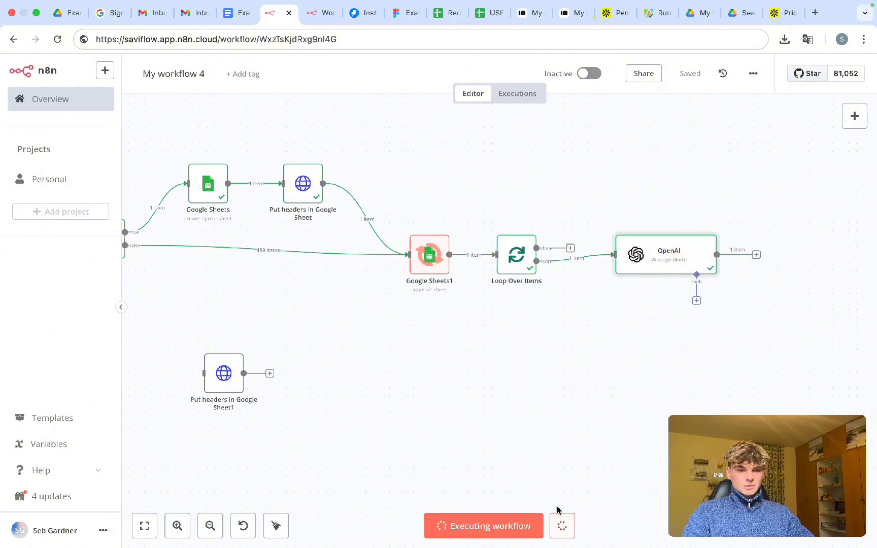
- Inspect the OpenAI node's generated email output and the Loop Over Items result for the first lead
double_click(675, 260)
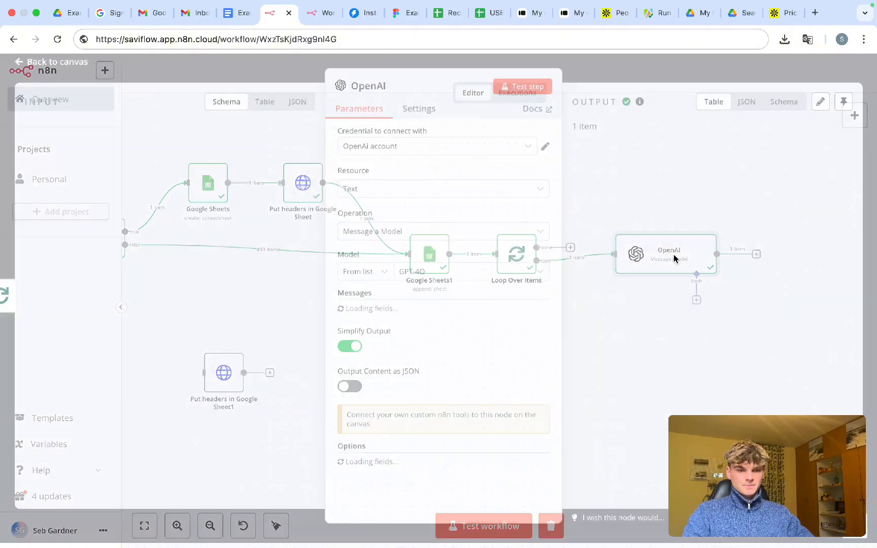
scroll(452, 343, "down", 3)
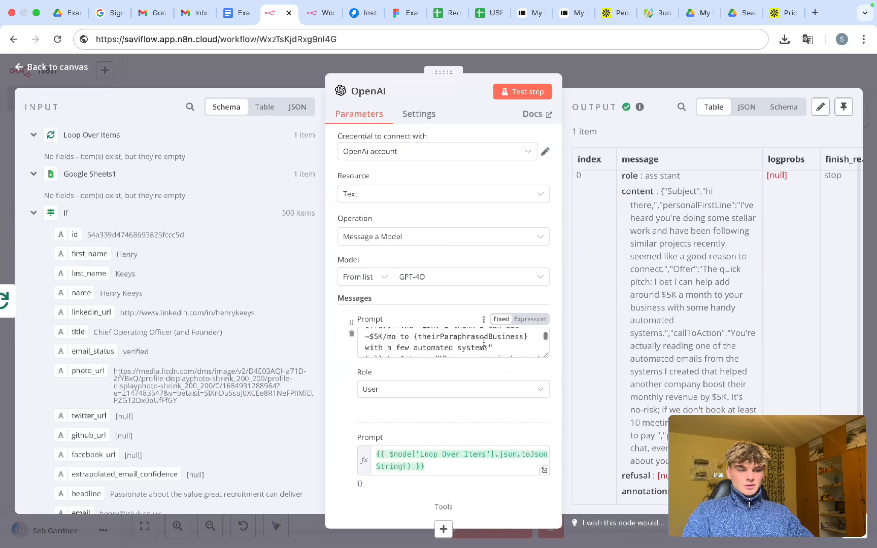
left_click(401, 466)
scroll(421, 410, "down", 5)
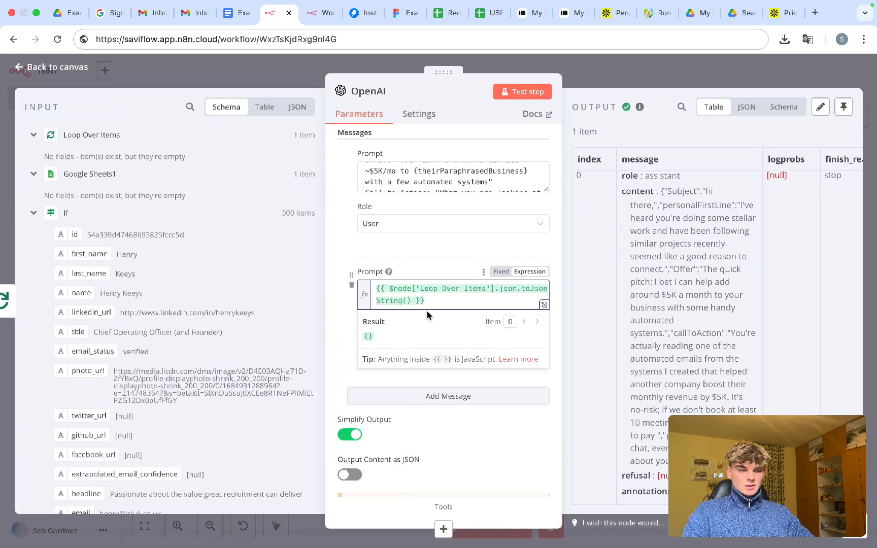
scroll(427, 311, "down", 1)
left_click(711, 58)
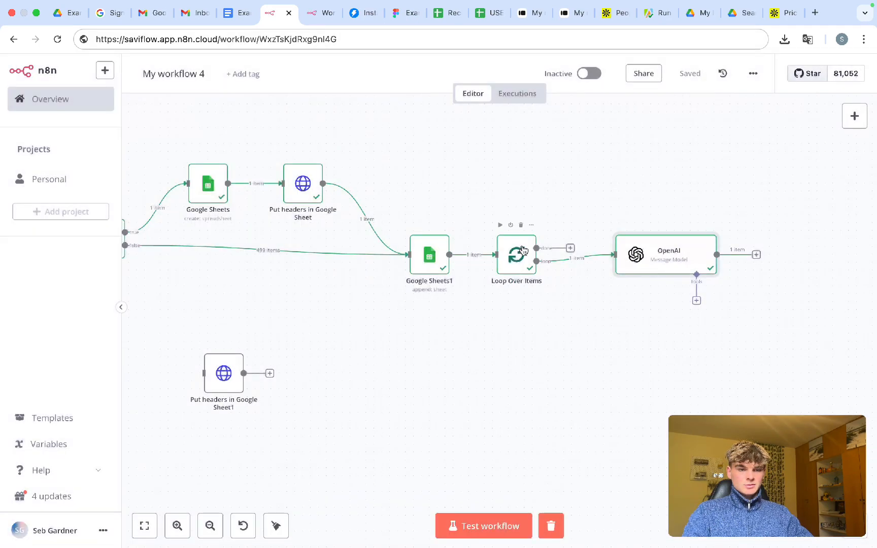
double_click(522, 248)
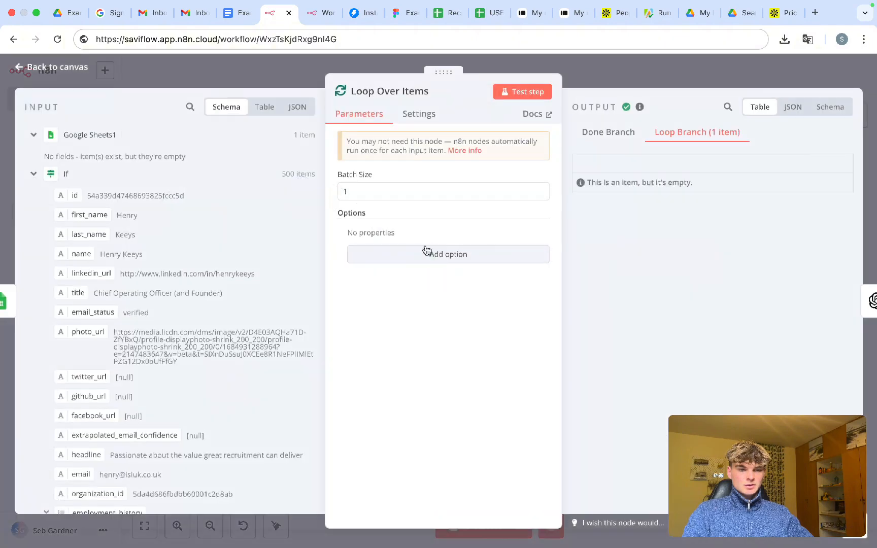
left_click(601, 77)
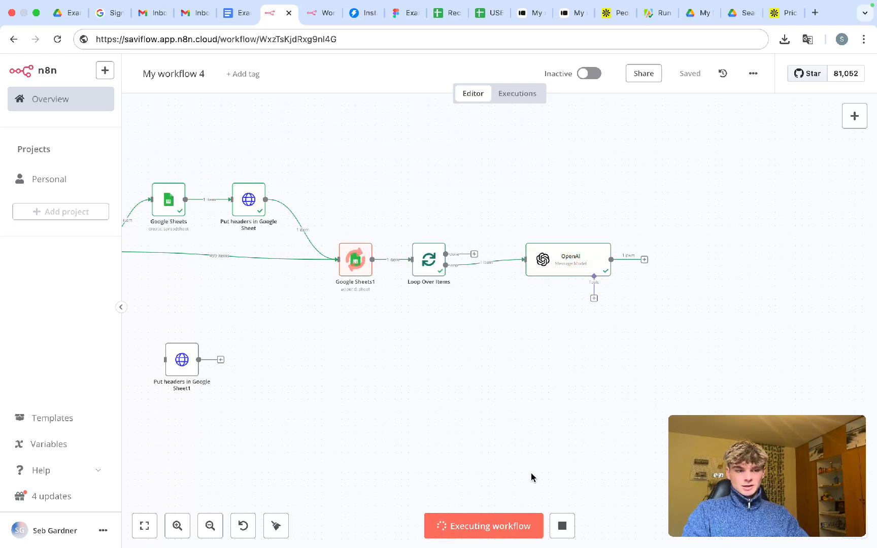
- Stop the run, wire OpenAI's output back into Loop Over Items, and test-run again
left_click(563, 528)
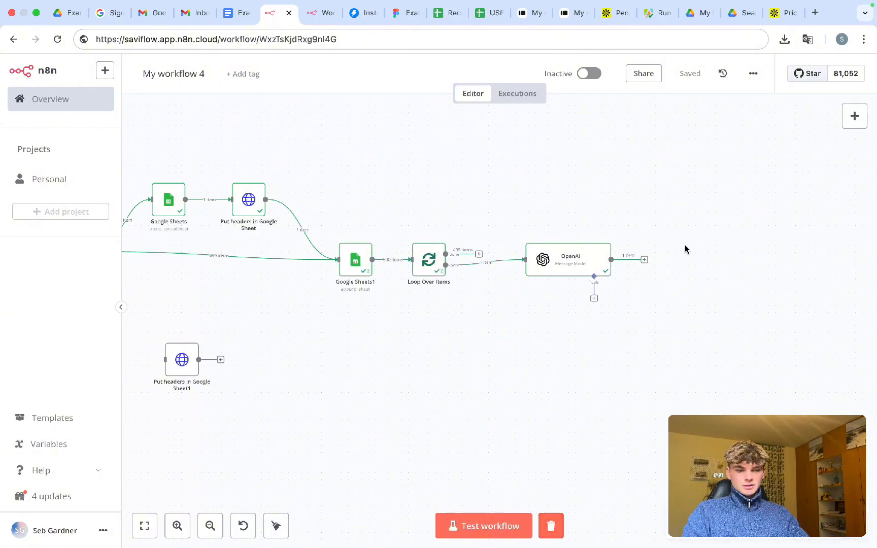
left_click_drag(644, 260, 412, 260)
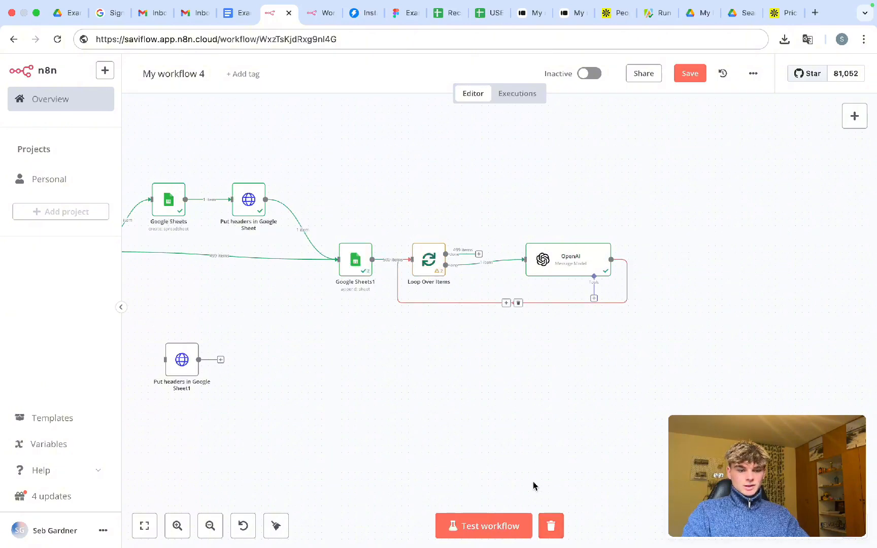
left_click(488, 524)
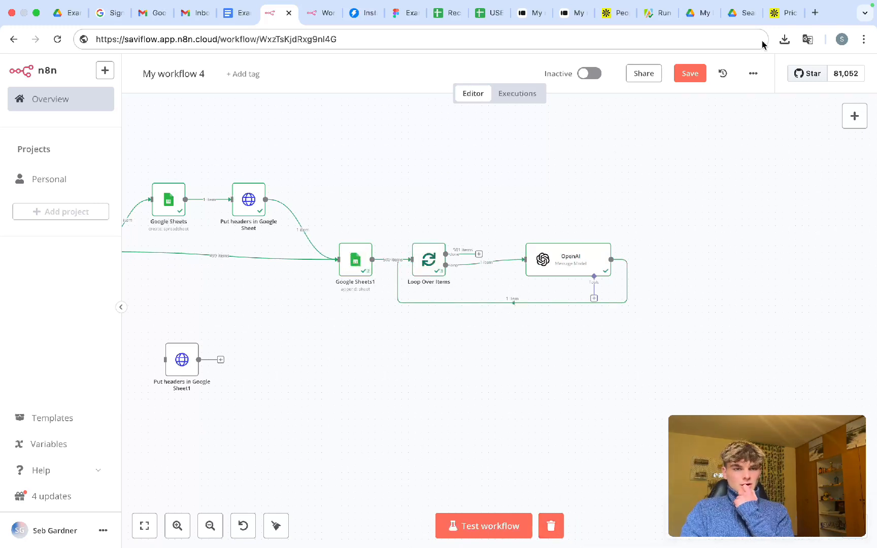
- Save the workflow and briefly check the Loop Over Items node
left_click(701, 72)
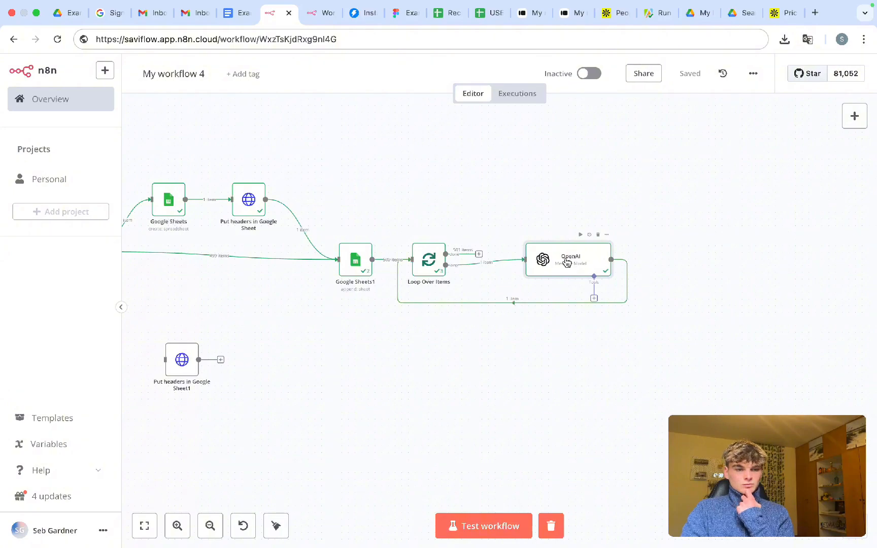
double_click(426, 248)
left_click(636, 82)
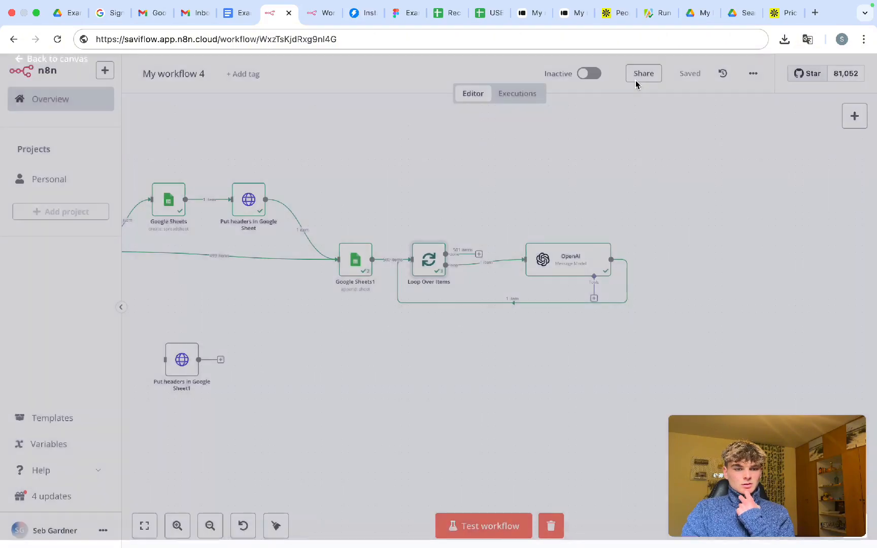
scroll(391, 345, "up", 5)
scroll(391, 347, "down", 5)
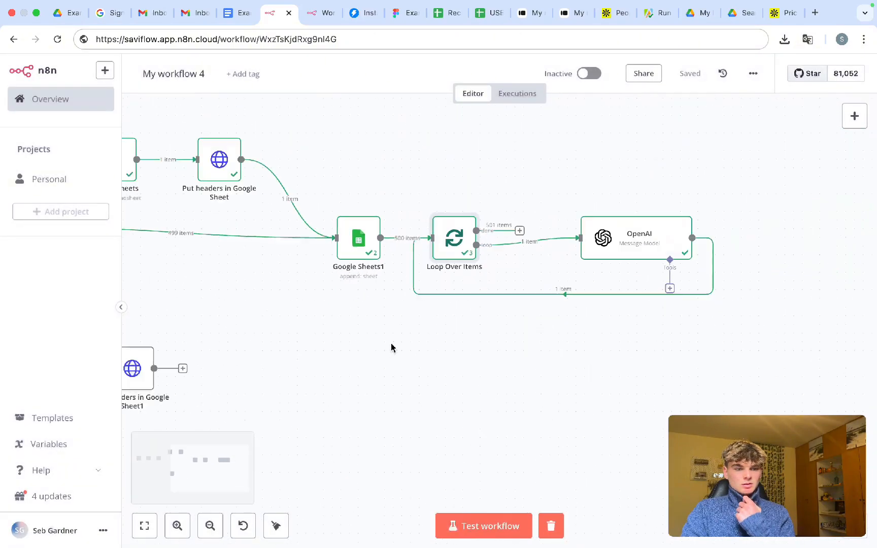
- Disconnect Google Sheets1 from Loop Over Items and shift Loop Over Items and OpenAI right
left_click_drag(399, 194, 647, 335)
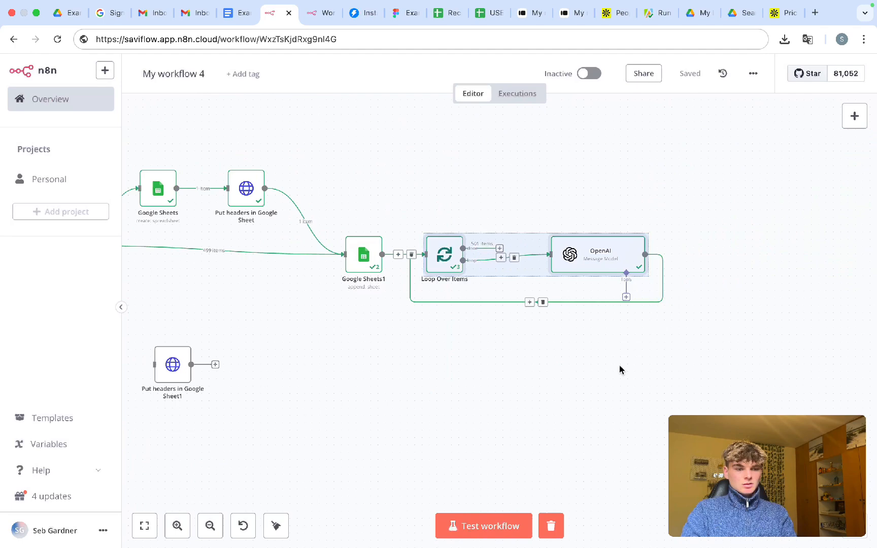
left_click(411, 257)
left_click(403, 315)
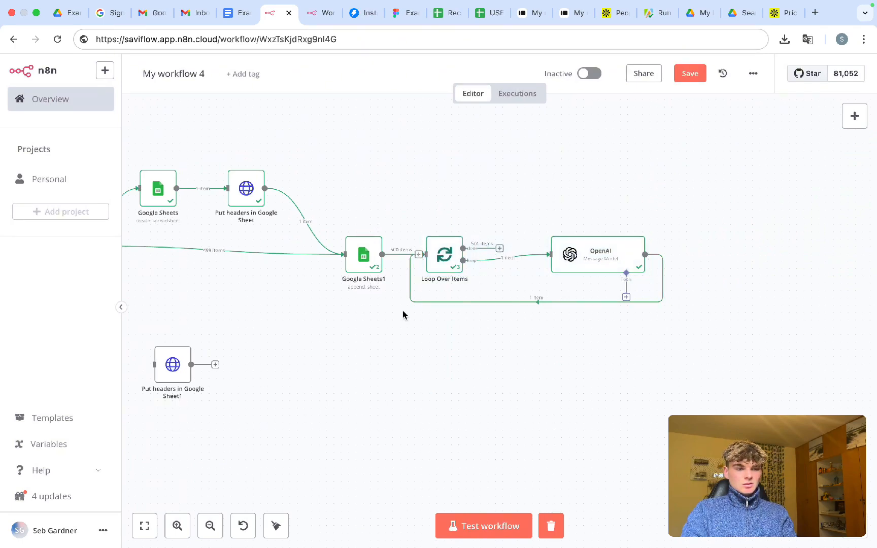
left_click_drag(407, 185, 746, 398)
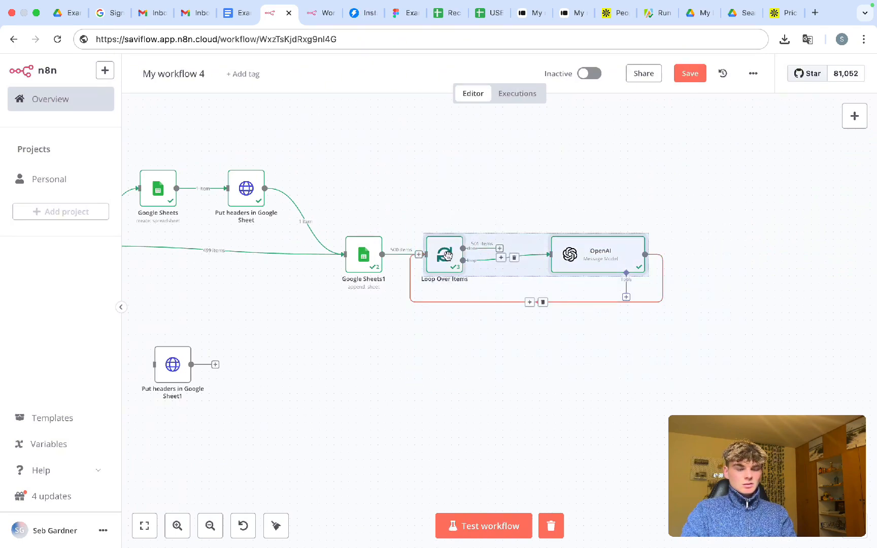
left_click_drag(447, 255, 528, 256)
left_click(494, 321)
scroll(433, 356, "left", 10)
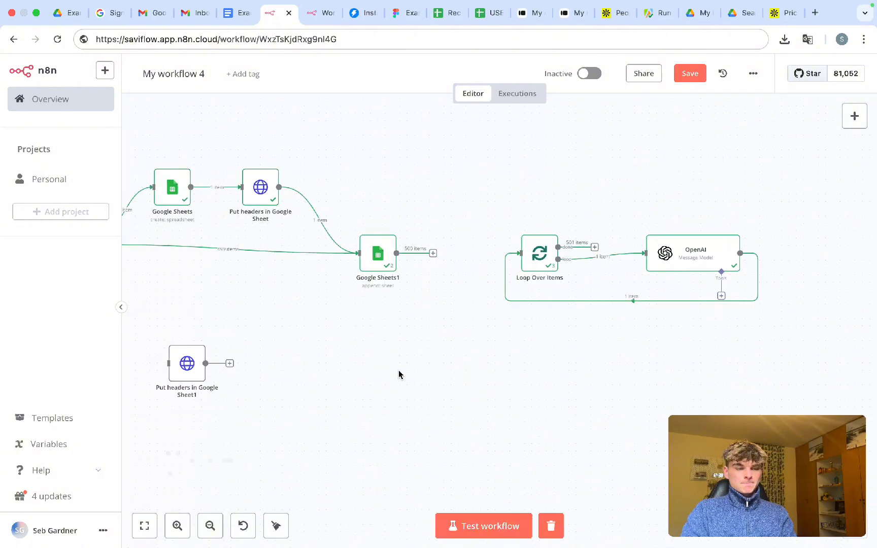
scroll(399, 374, "right", 8)
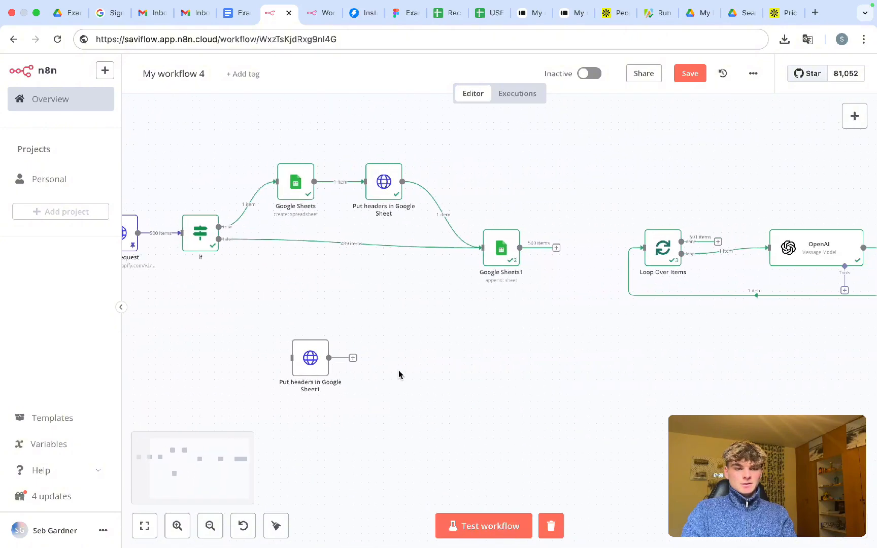
scroll(484, 332, "right", 1)
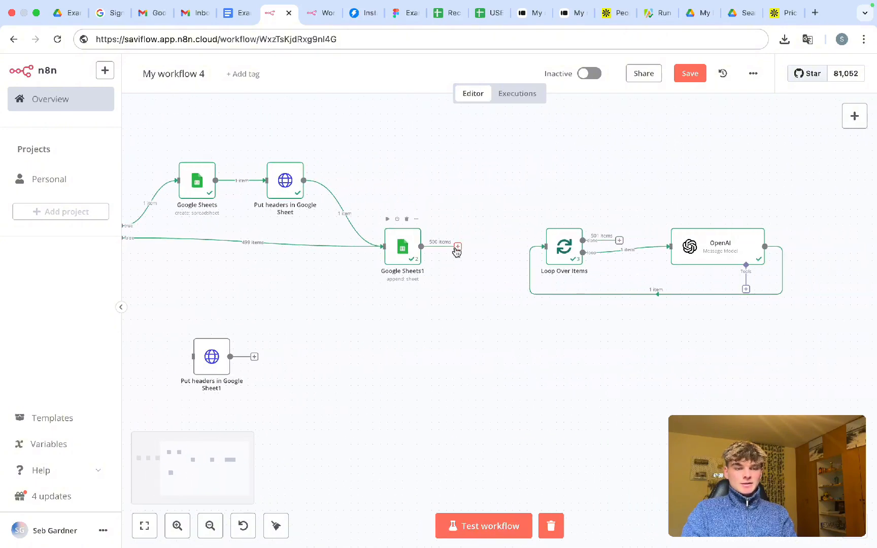
- Start a fresh test run of the whole workflow
left_click(457, 250)
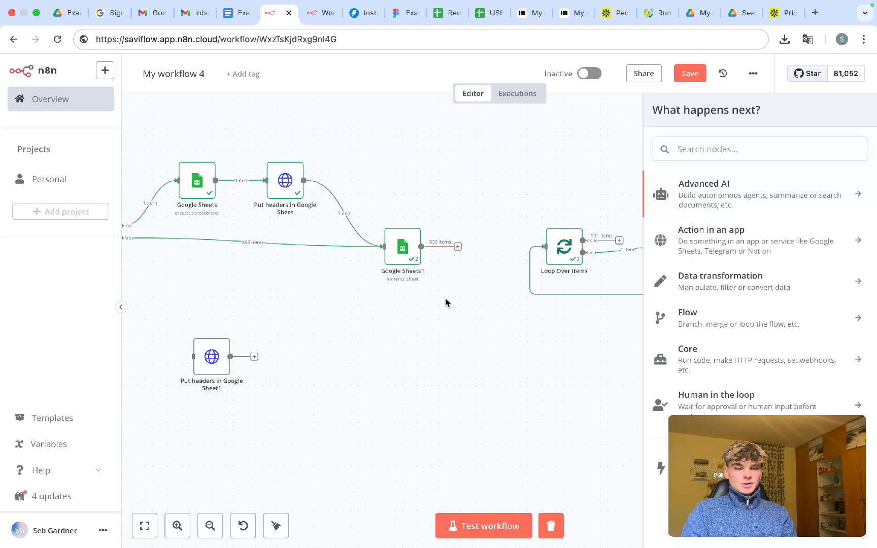
left_click(459, 231)
left_click_drag(429, 209, 465, 292)
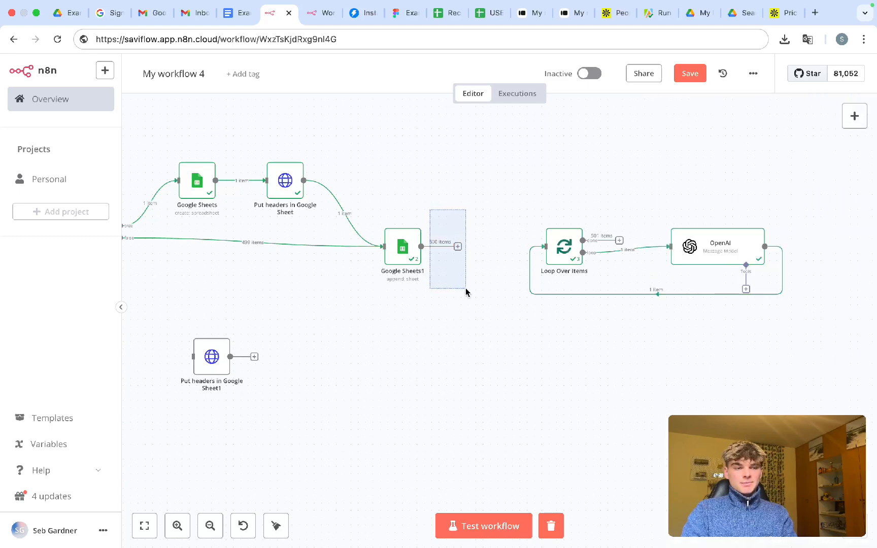
left_click_drag(465, 292, 466, 292)
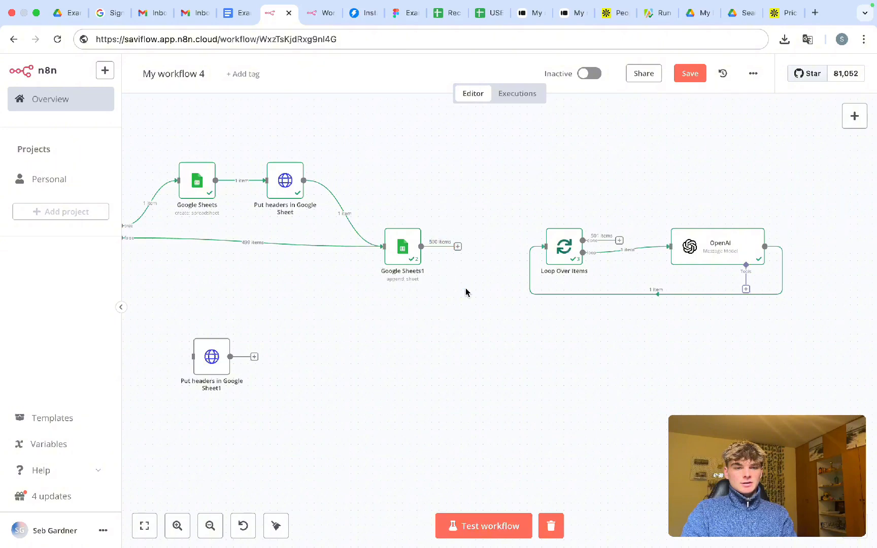
key("super+Return")
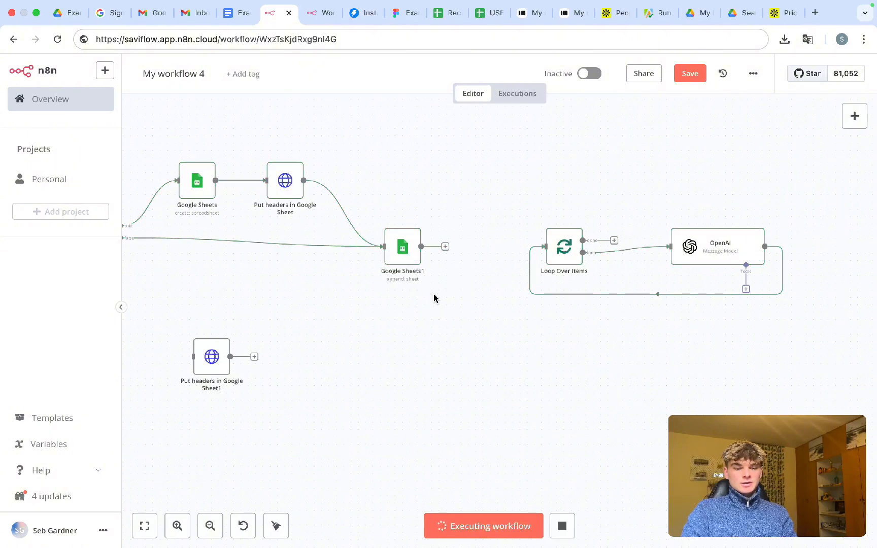
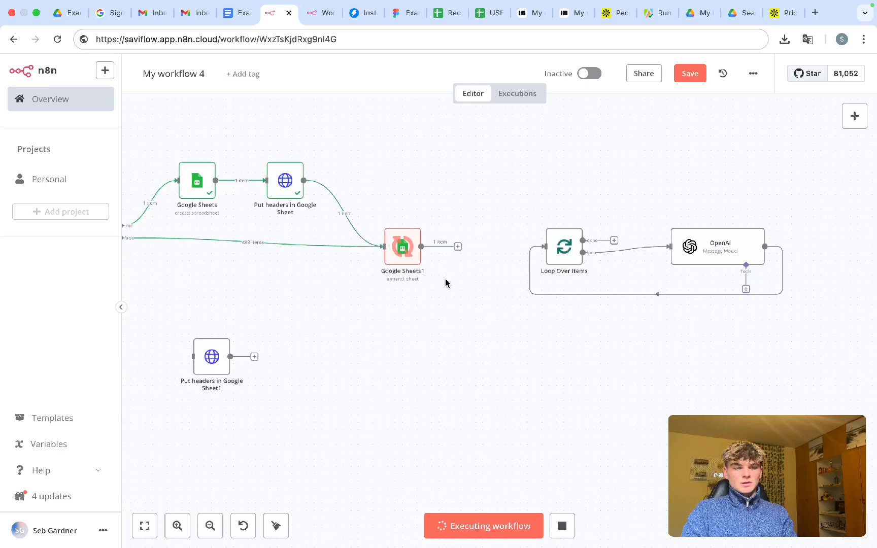
- Wait for the test run to finish, zooming in to confirm Google Sheets1 outputs 500 items
scroll(449, 270, "up", 5)
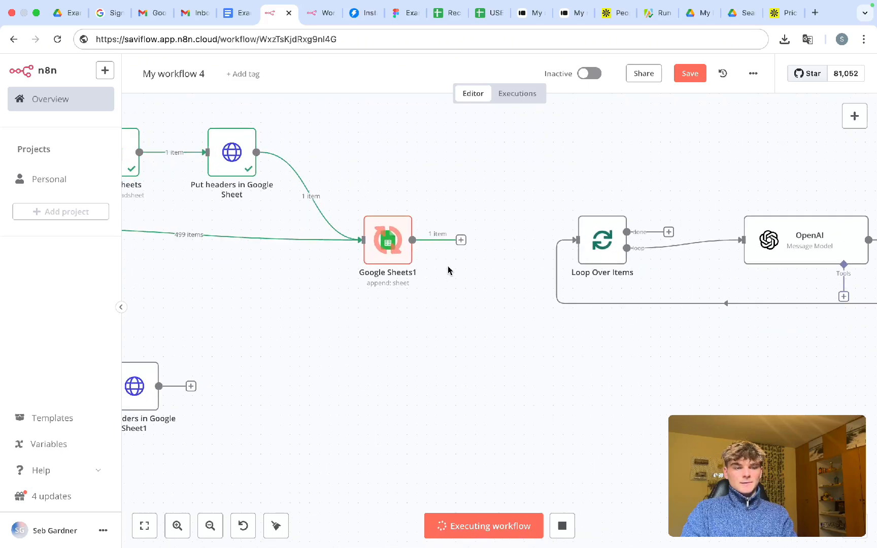
scroll(448, 270, "down", 3)
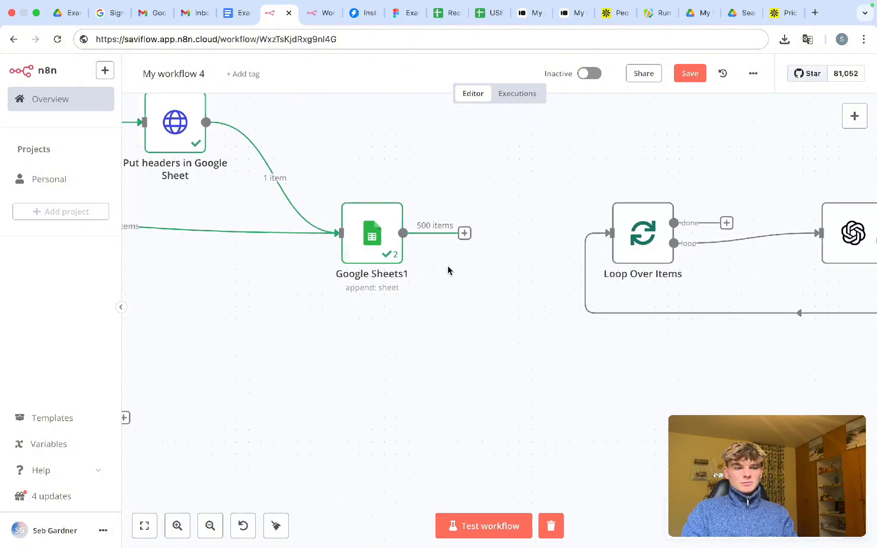
scroll(448, 270, "up", 1)
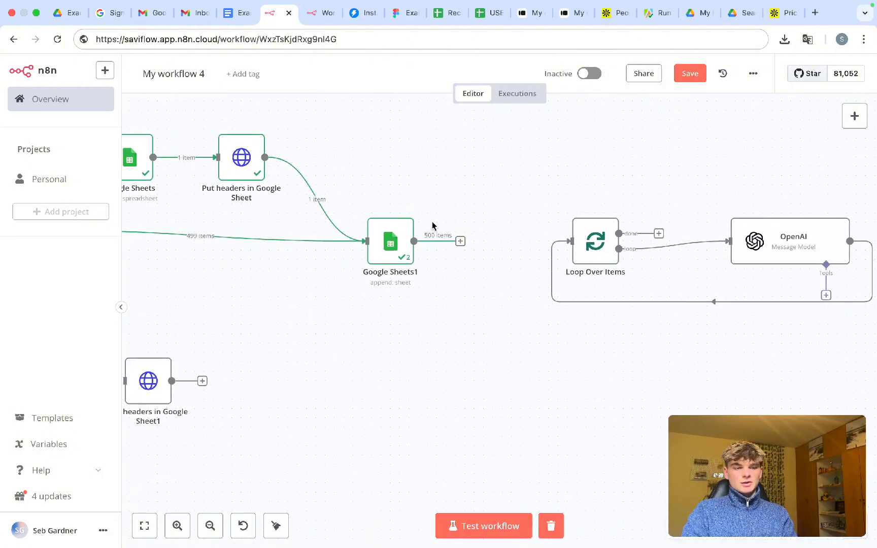
left_click_drag(418, 206, 491, 298)
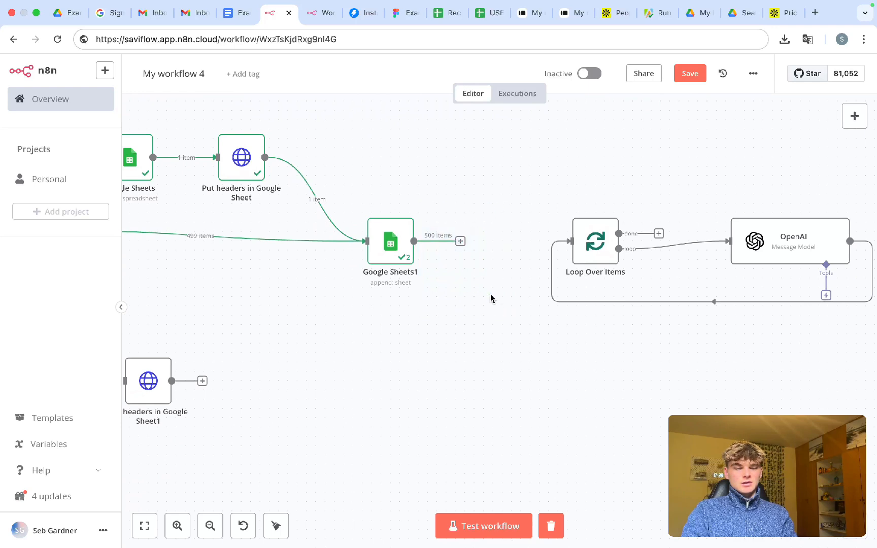
- Add a Google Sheets 'Get row(s) in sheet' node after Google Sheets1, with Document set to By ID
left_click(461, 242)
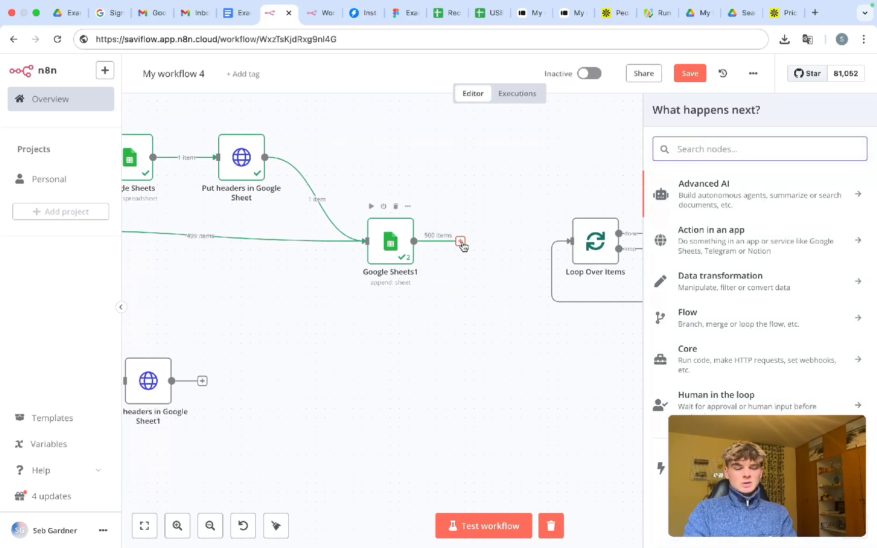
type("sheet")
left_click(691, 187)
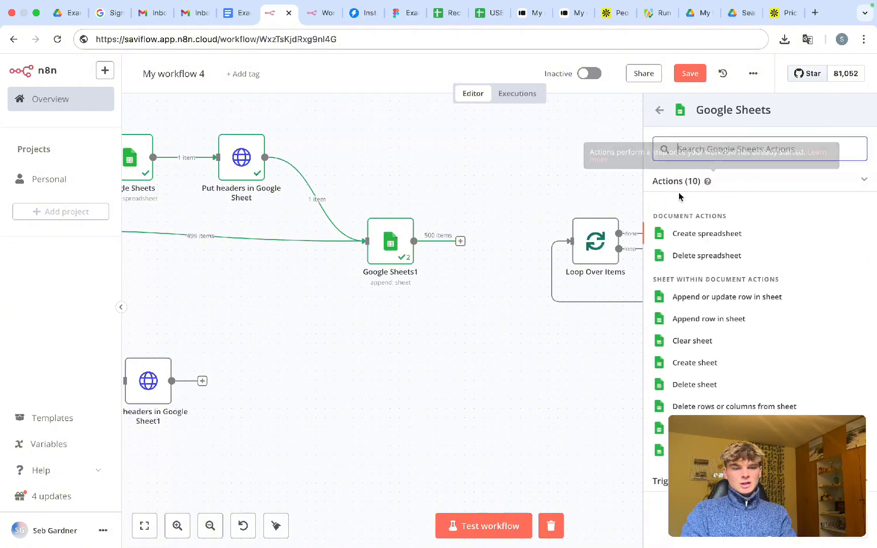
type("get")
left_click(703, 218)
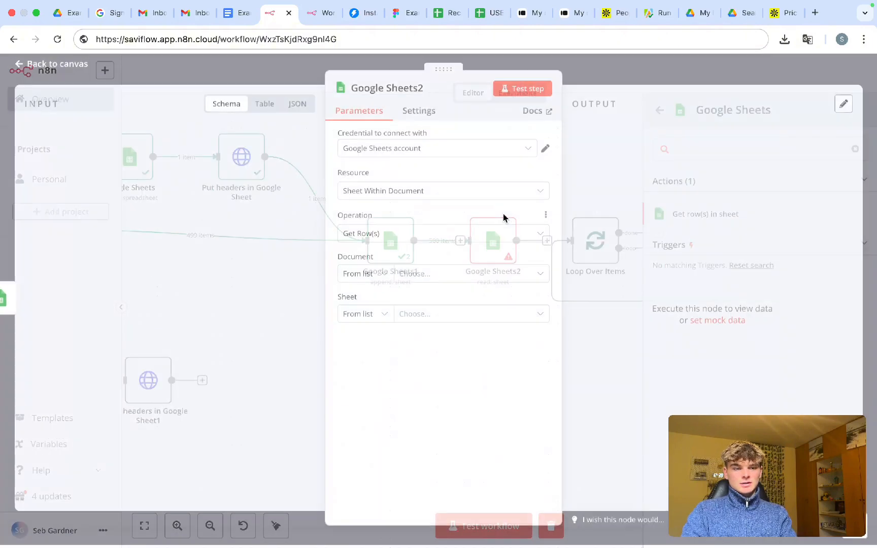
left_click(367, 277)
left_click(364, 349)
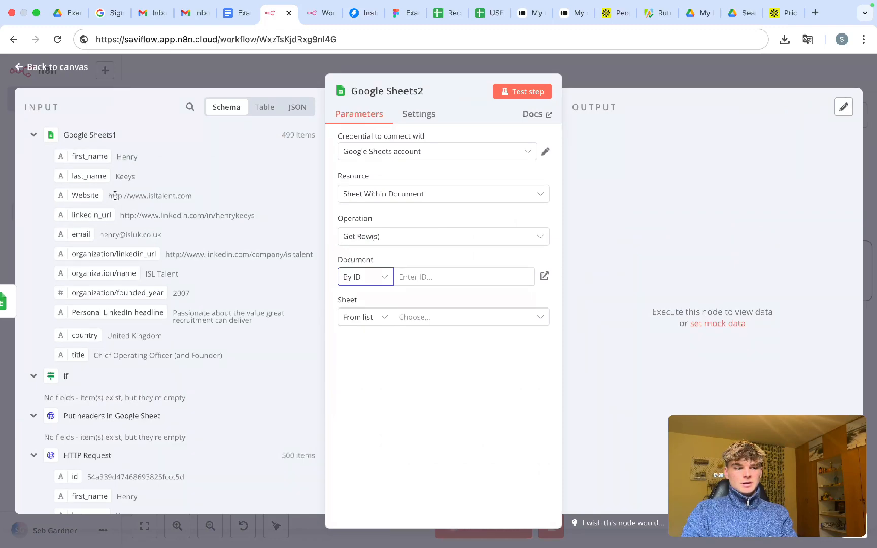
- Browse Google Sheets2's input data, expanding the HTTP Request, Google Sheets and Put headers sections
scroll(113, 274, "down", 5)
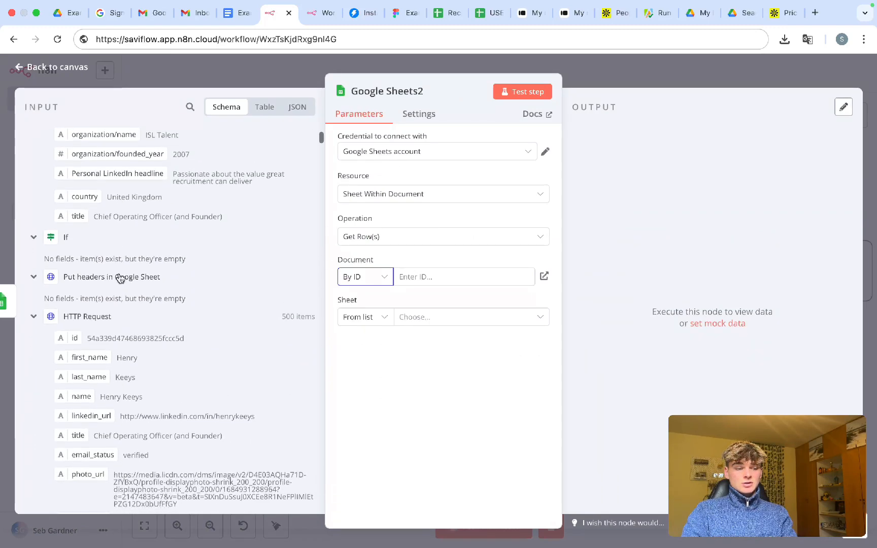
scroll(110, 302, "down", 4)
scroll(76, 294, "up", 5)
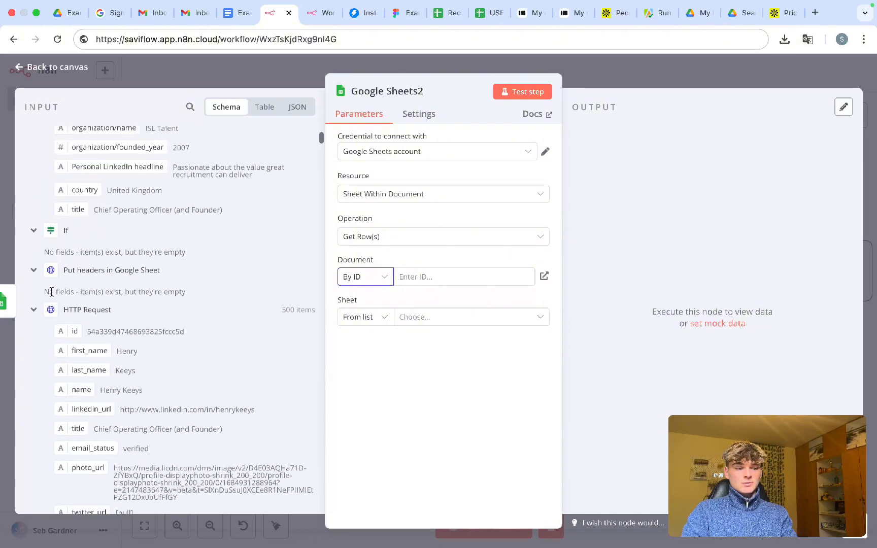
left_click(36, 307)
scroll(55, 311, "up", 1)
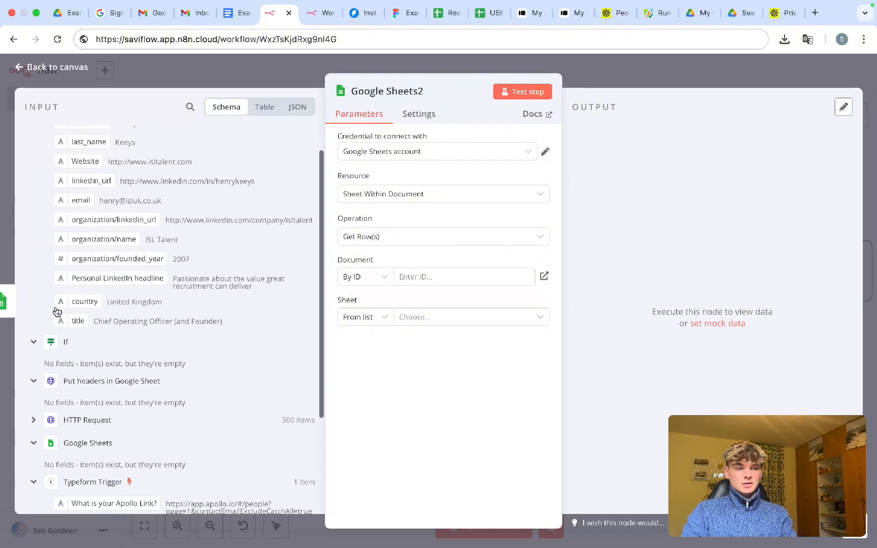
scroll(55, 309, "down", 4)
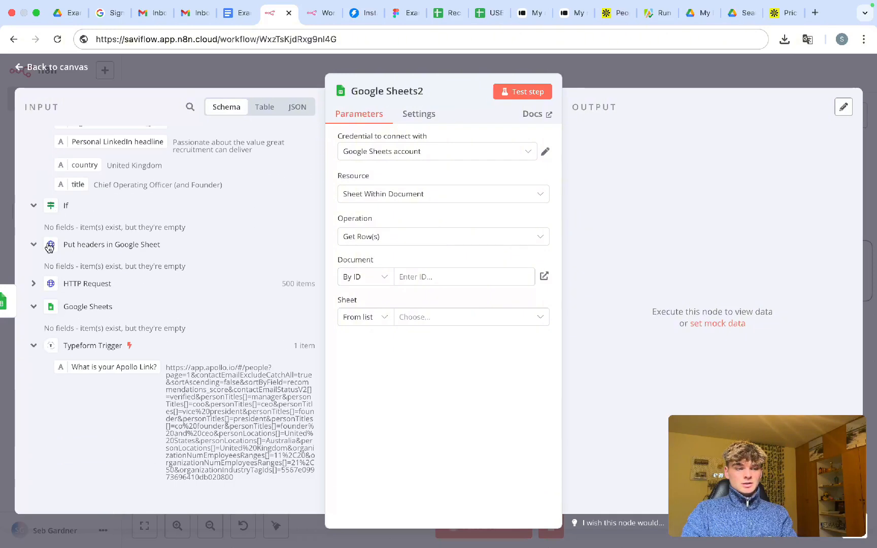
left_click(37, 307)
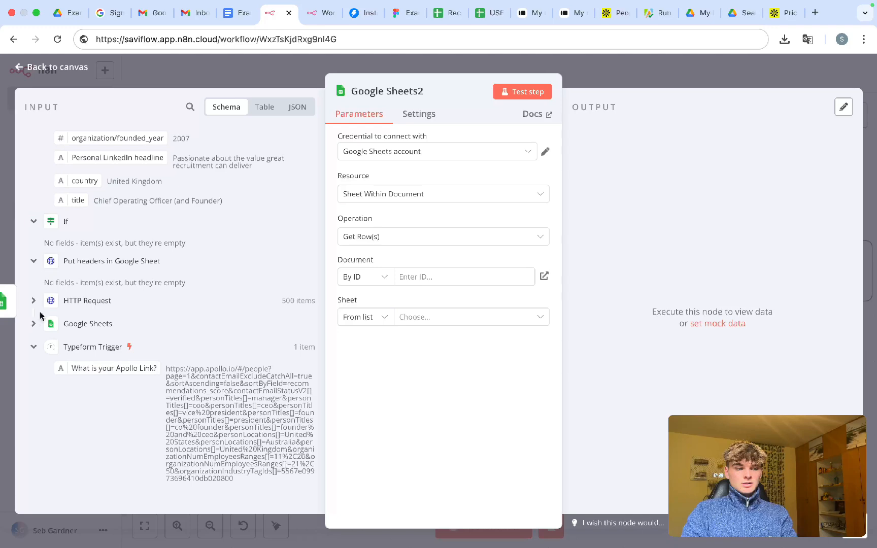
left_click(38, 324)
left_click(36, 302)
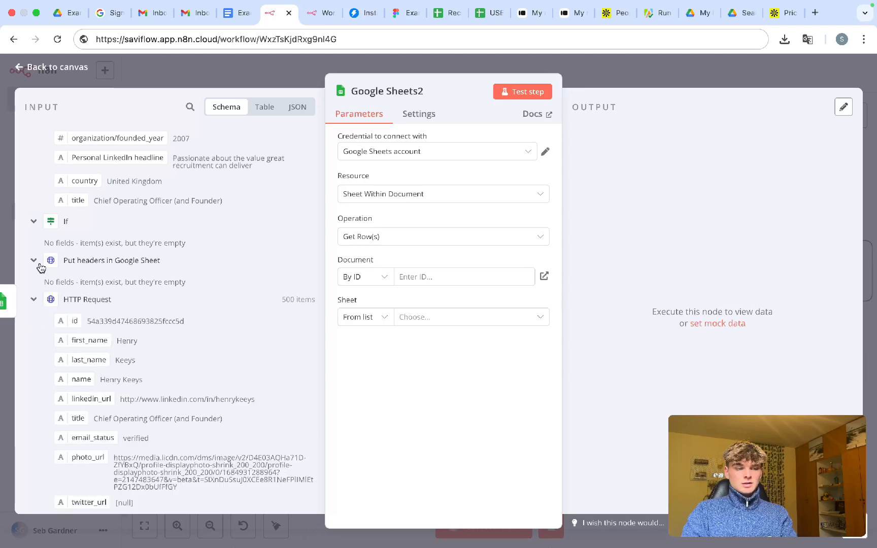
left_click(39, 264)
left_click(39, 264)
scroll(42, 268, "up", 3)
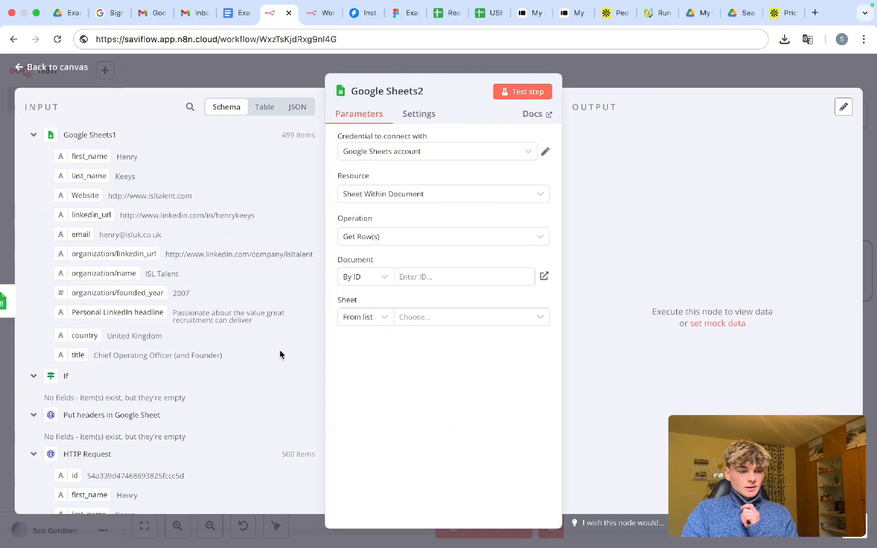
scroll(280, 354, "down", 2)
- Turn Google Sheets2's Document ID into an expression beginning with $node[
left_click(418, 279)
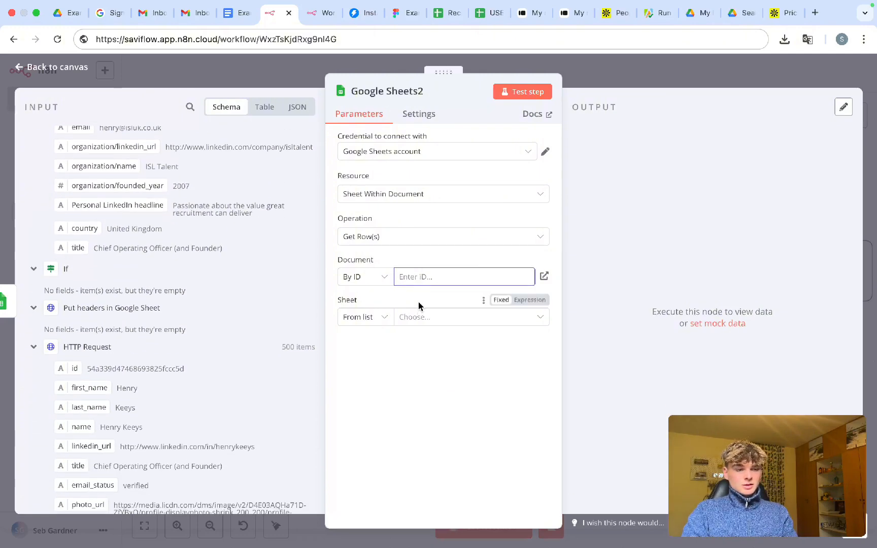
type("{{}")
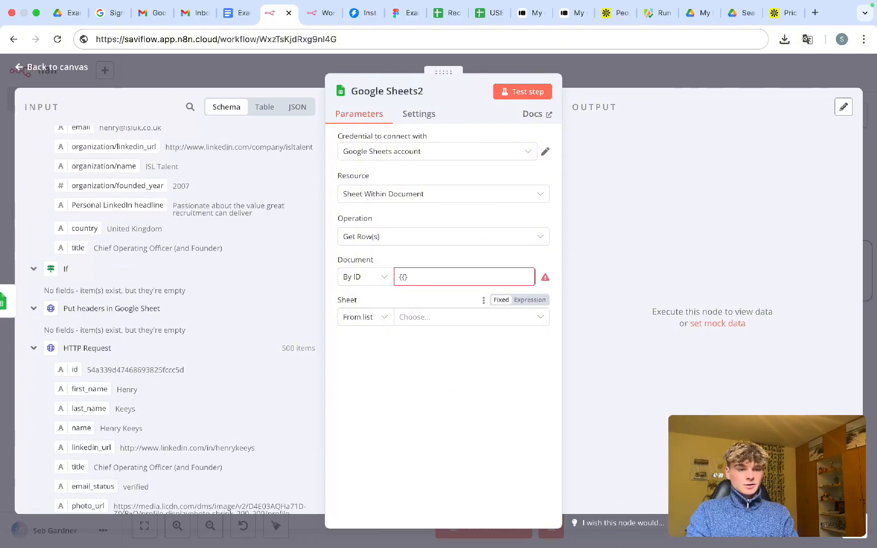
left_click(412, 279)
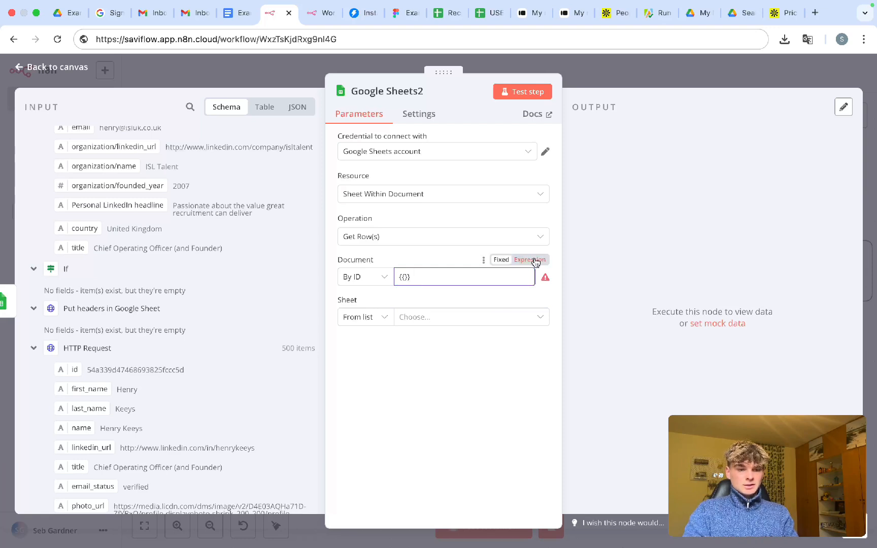
left_click(502, 267)
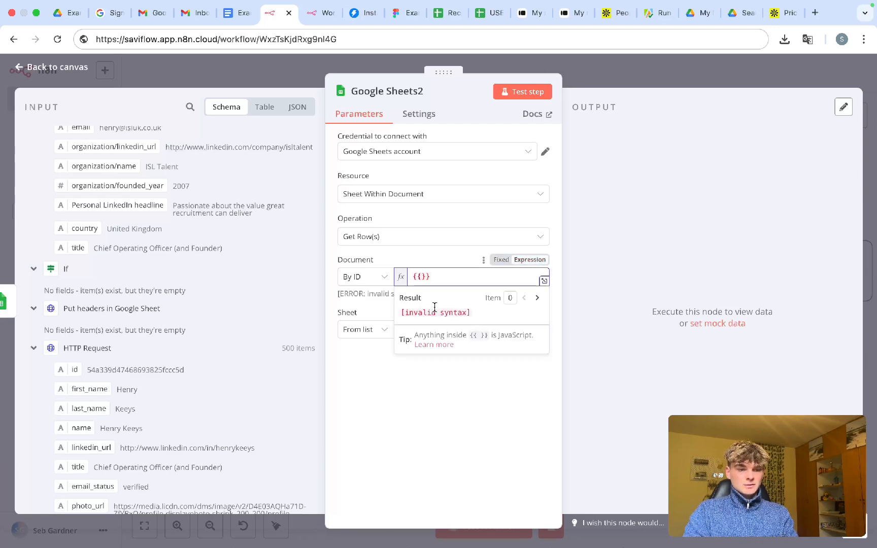
type("$node")
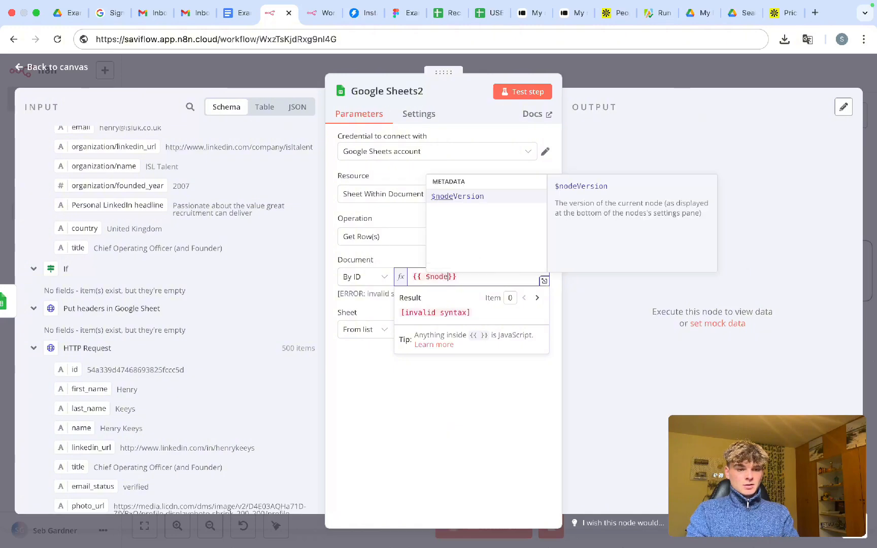
type("[")
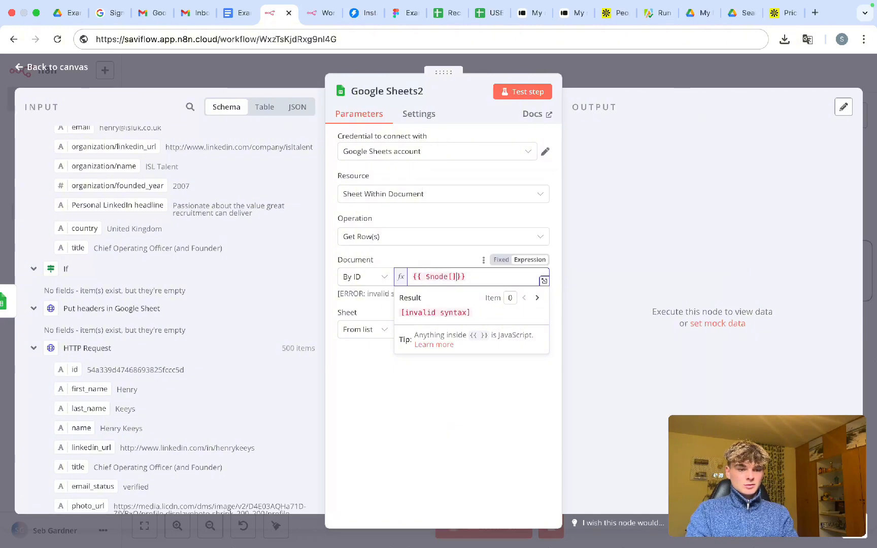
key("Left")
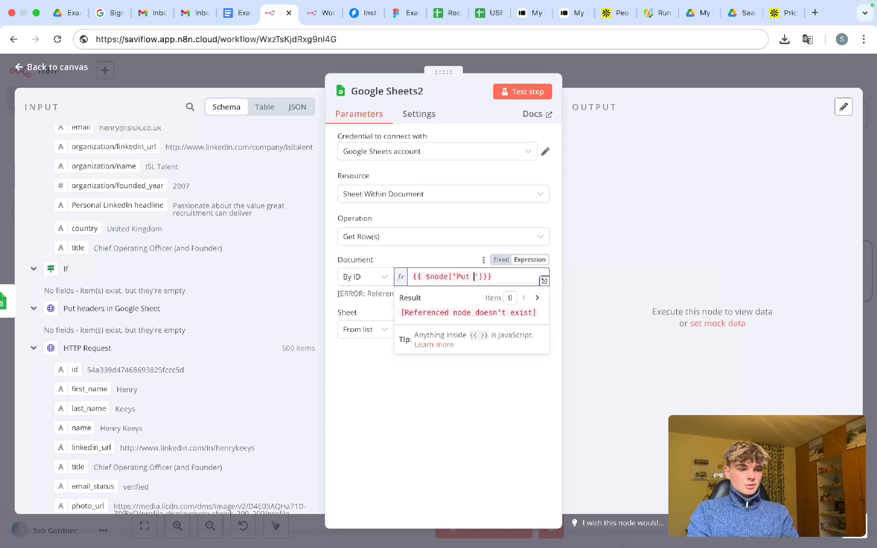
type("Put header")
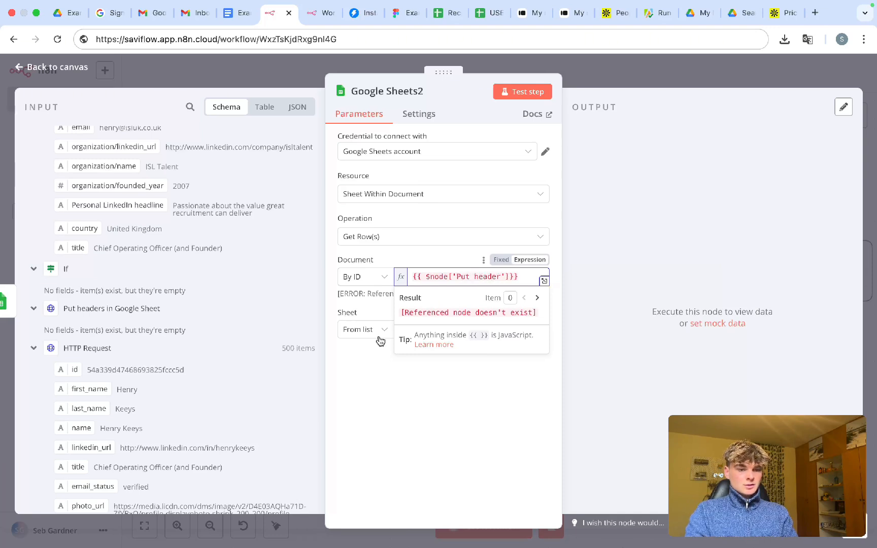
key("BackSpace")
key("BackSpace")
key("BackSpace")
key("BackSpace")
key("BackSpace")
key("BackSpace")
key("BackSpace")
key("BackSpace")
key("BackSpace")
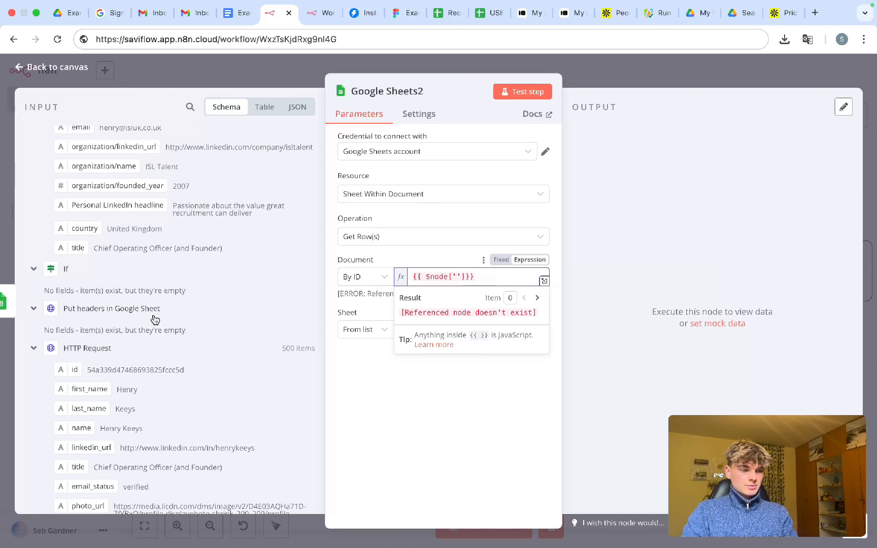
- Copy the node name 'Put headers in Google Sheet' into the expression's quotes, removing the stray line break
left_click_drag(161, 309, 69, 307)
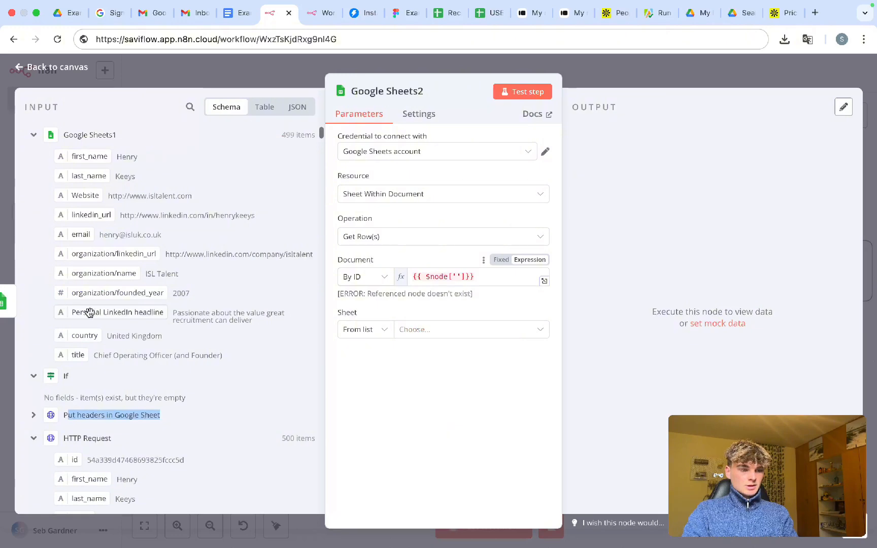
left_click(106, 416)
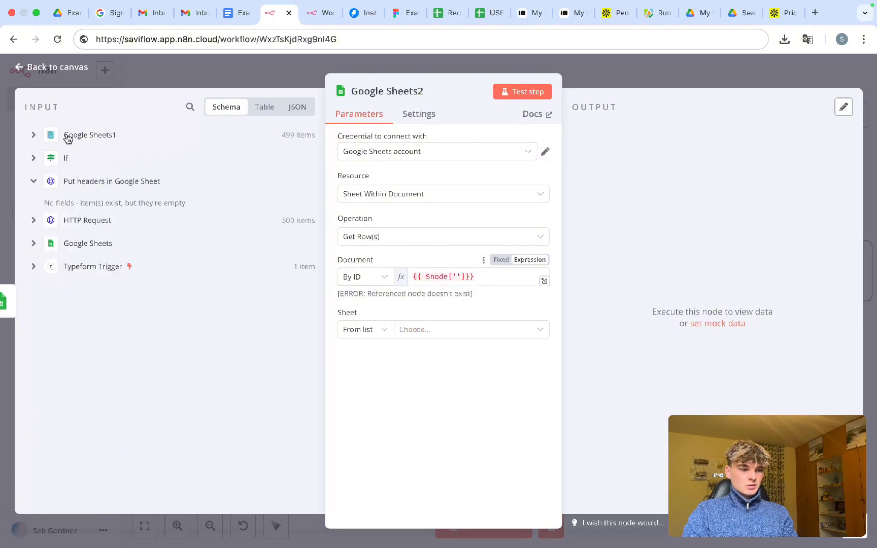
left_click(70, 221)
left_click(100, 181)
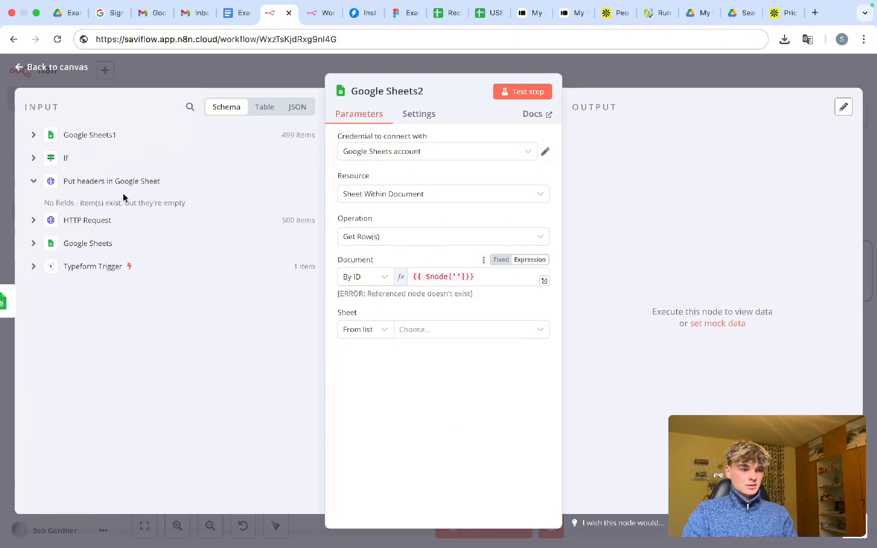
left_click_drag(161, 183, 60, 185)
key("super+c")
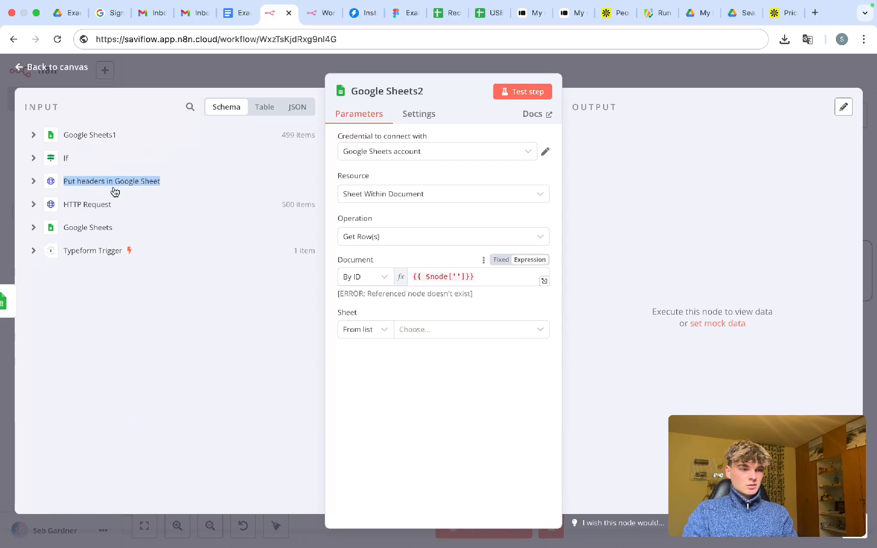
left_click(456, 276)
key("super+v")
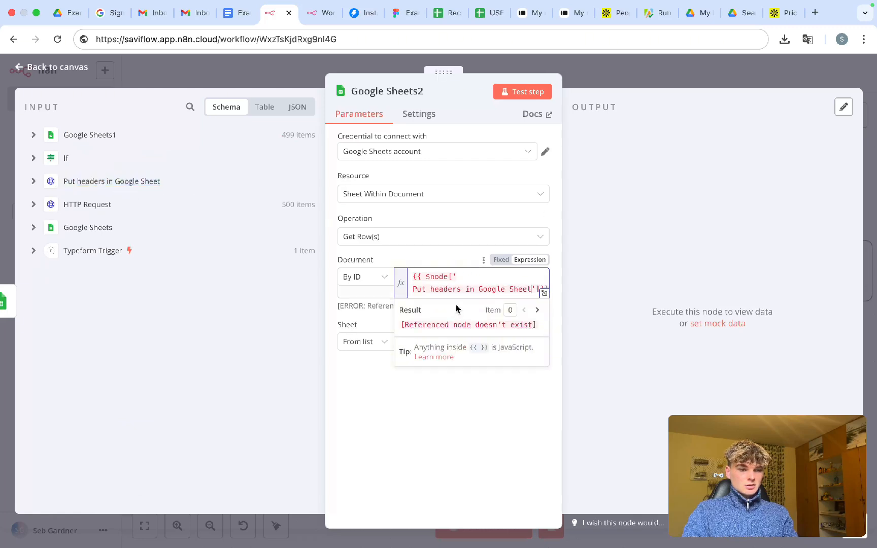
left_click(412, 290)
key("BackSpace")
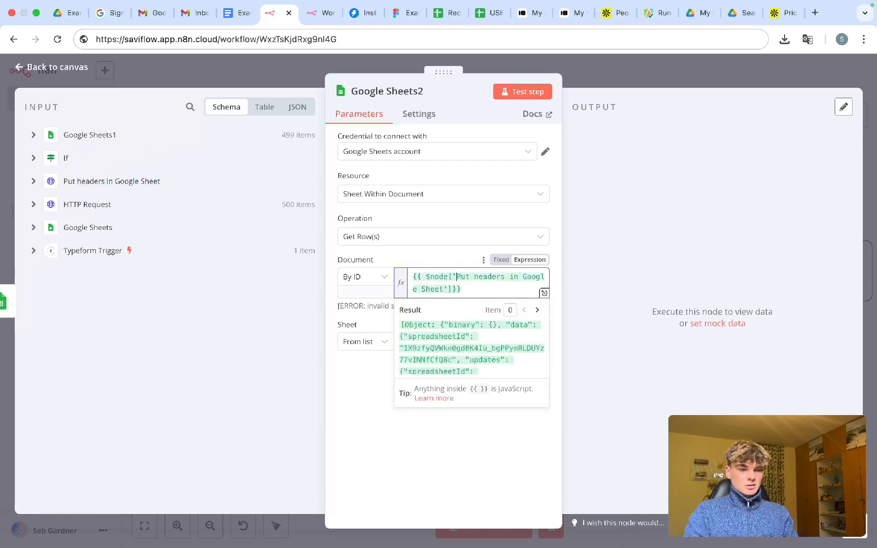
- Finish the expression as {{ $node['Put headers in Google Sheet'].json }} and check its result
left_click(465, 289)
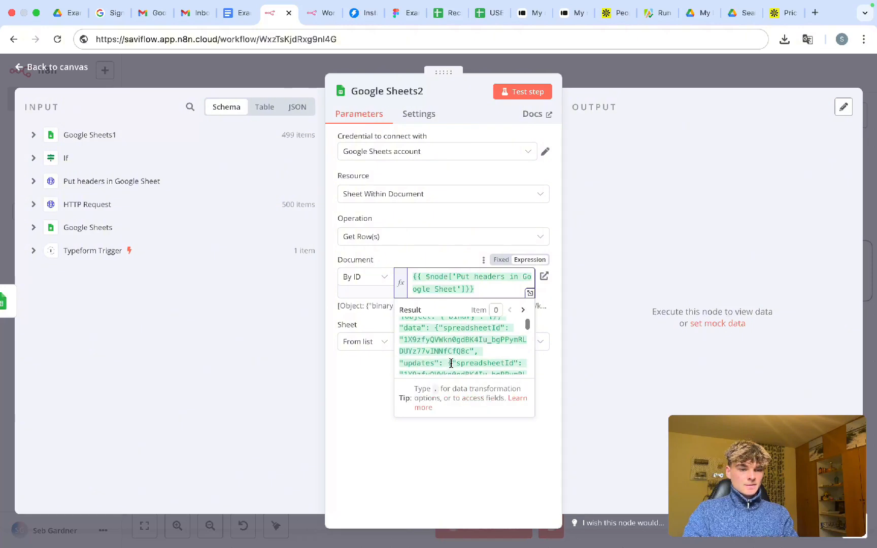
type("Sheet']")
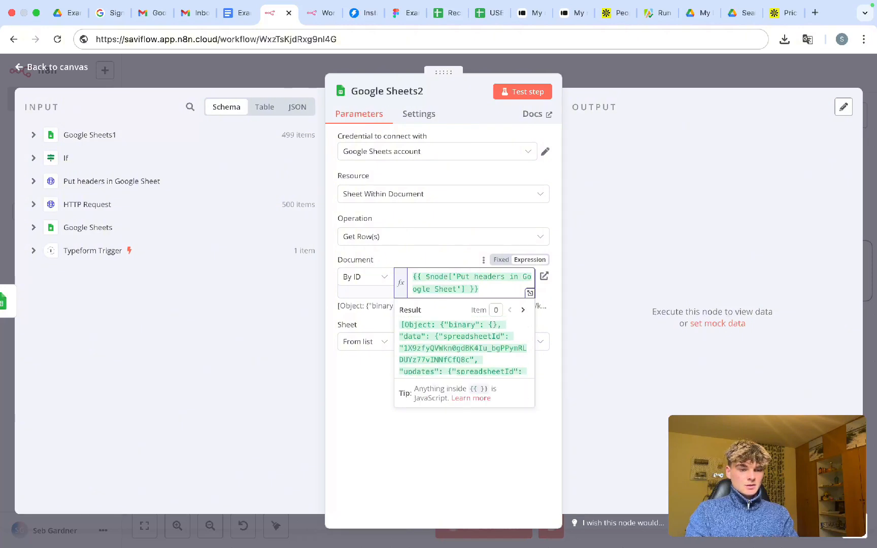
type(".")
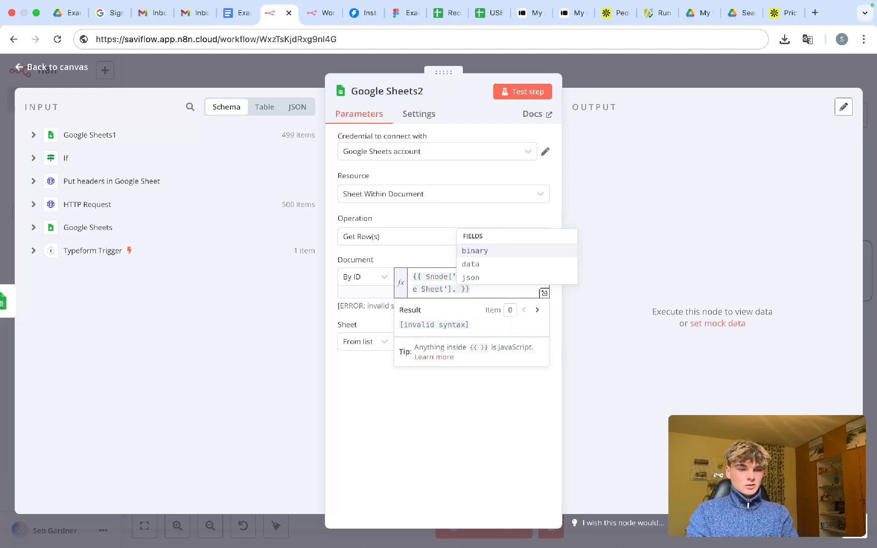
type("item.json")
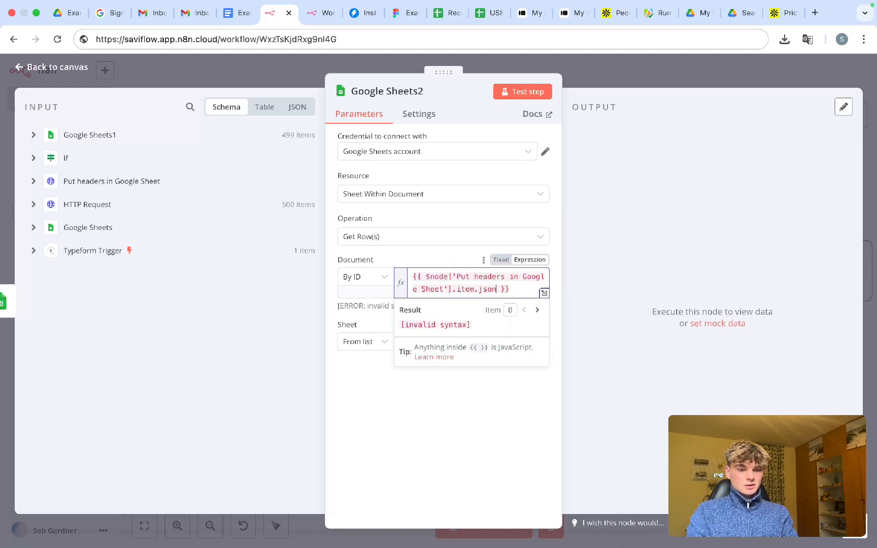
key("BackSpace")
key("BackSpace")
key("BackSpace")
key("BackSpace")
key("BackSpace")
key("BackSpace")
key("BackSpace")
key("BackSpace")
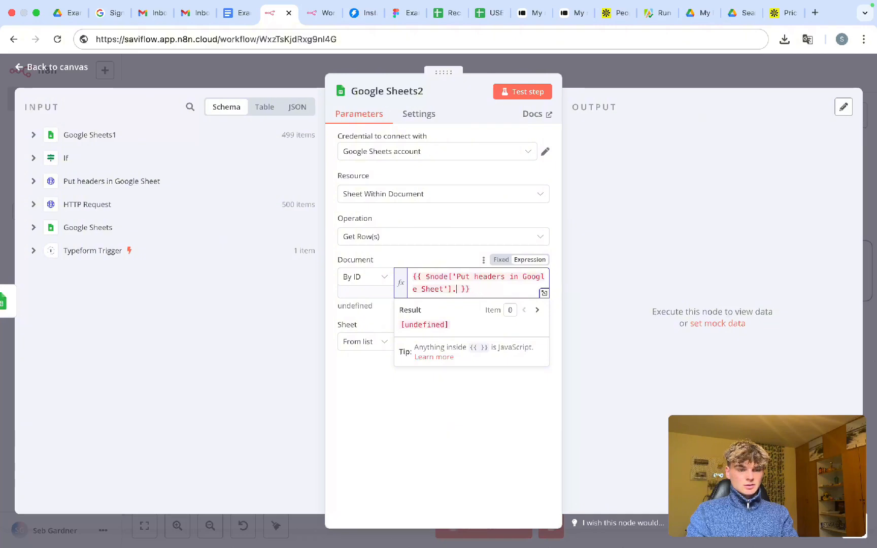
key("BackSpace")
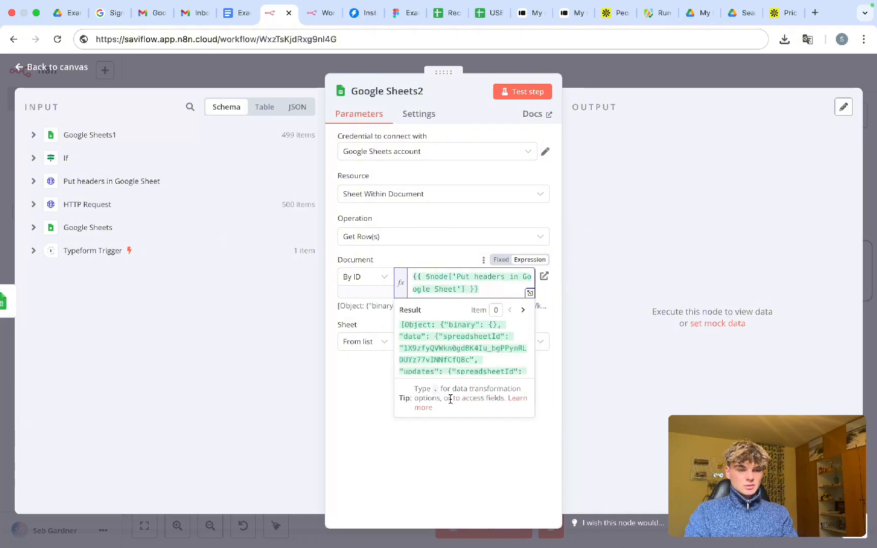
scroll(456, 351, "down", 1)
scroll(455, 351, "up", 1)
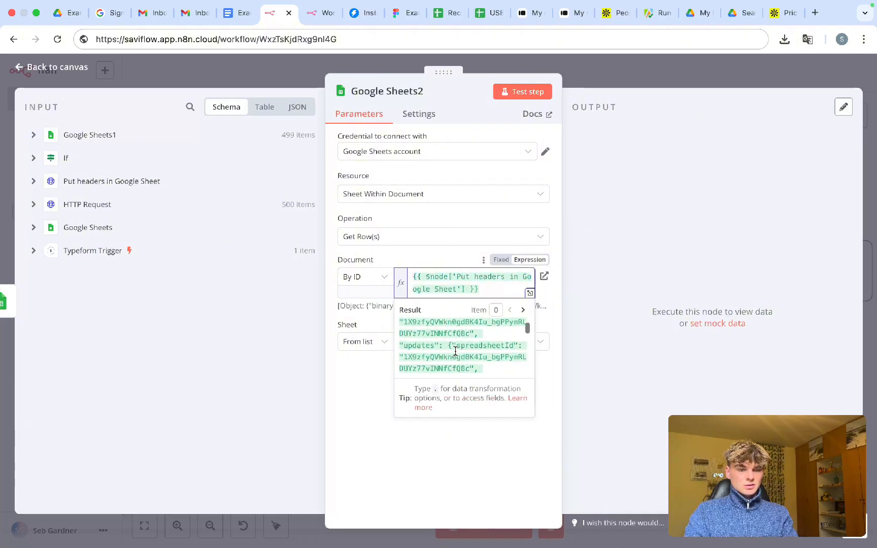
type(".json")
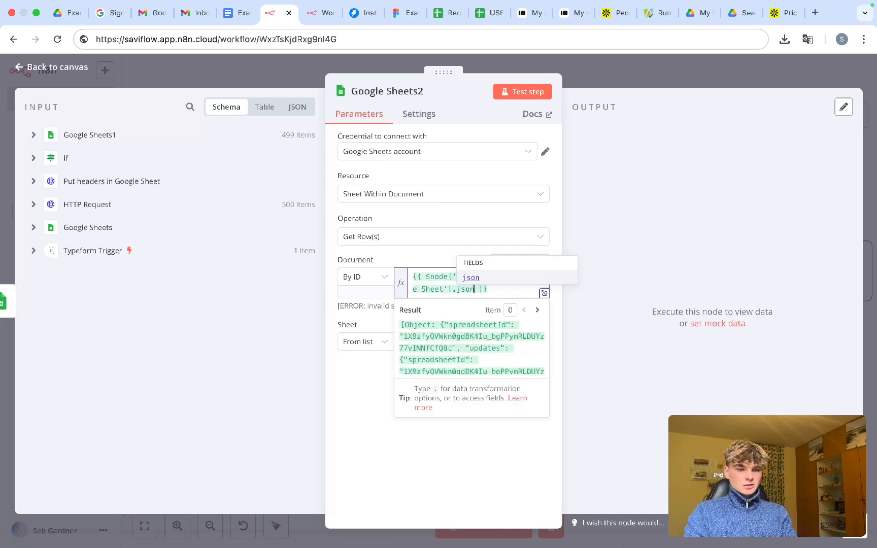
scroll(454, 365, "down", 5)
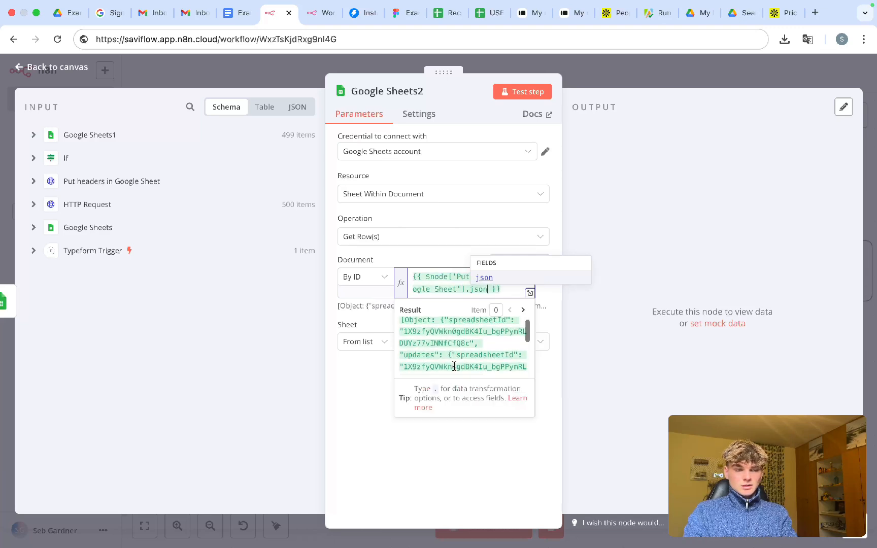
scroll(454, 366, "up", 3)
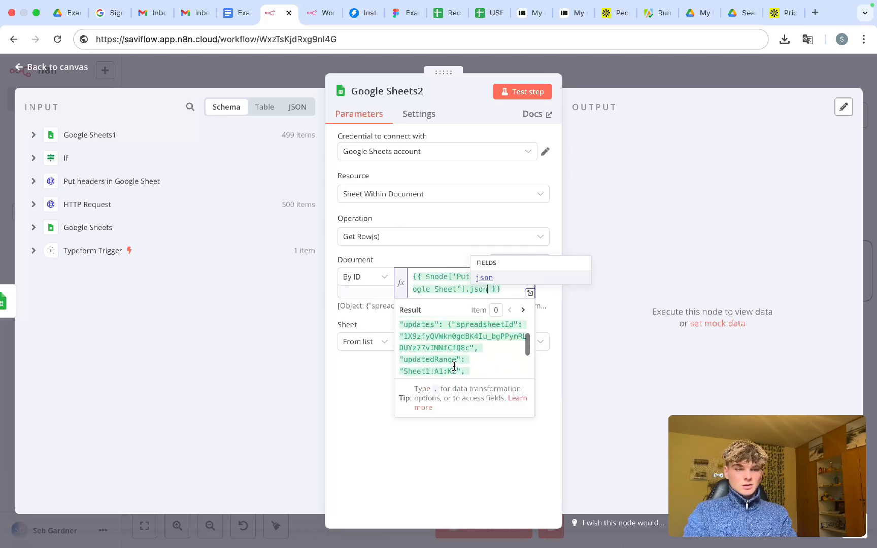
scroll(455, 366, "down", 4)
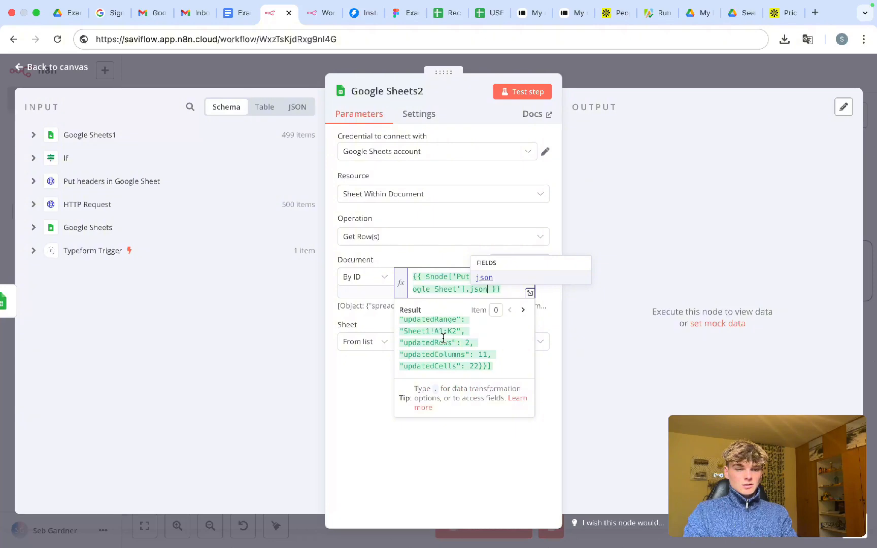
scroll(443, 339, "up", 4)
left_click(372, 380)
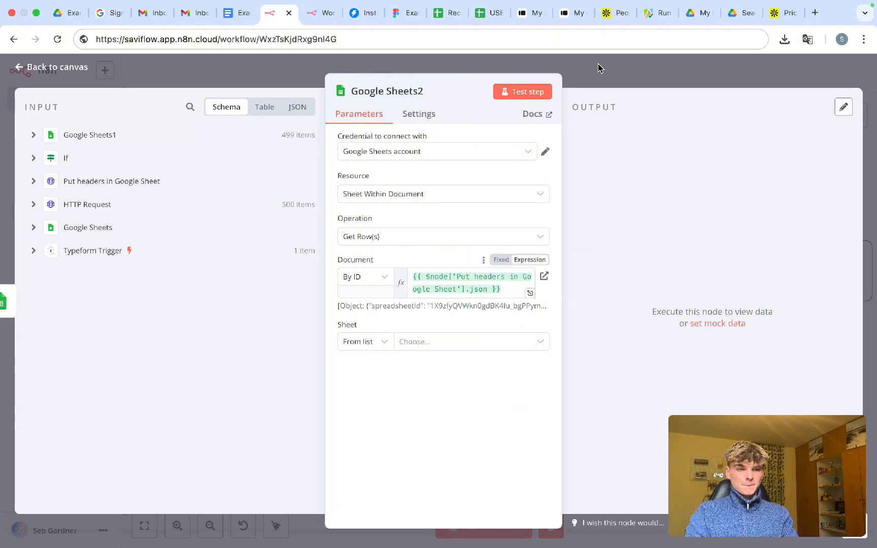
- Close Google Sheets2 and open Google Sheets1 to compare its Document expression
left_click(585, 79)
left_click(381, 246)
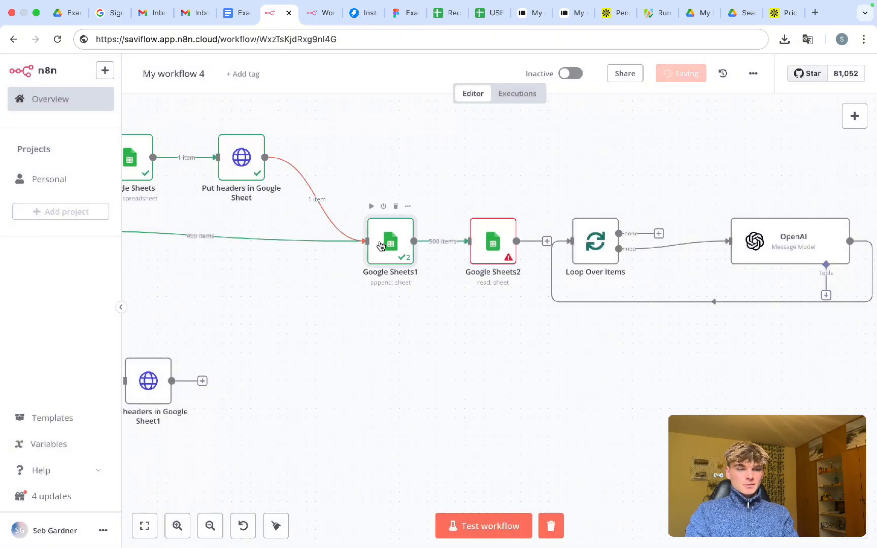
double_click(388, 243)
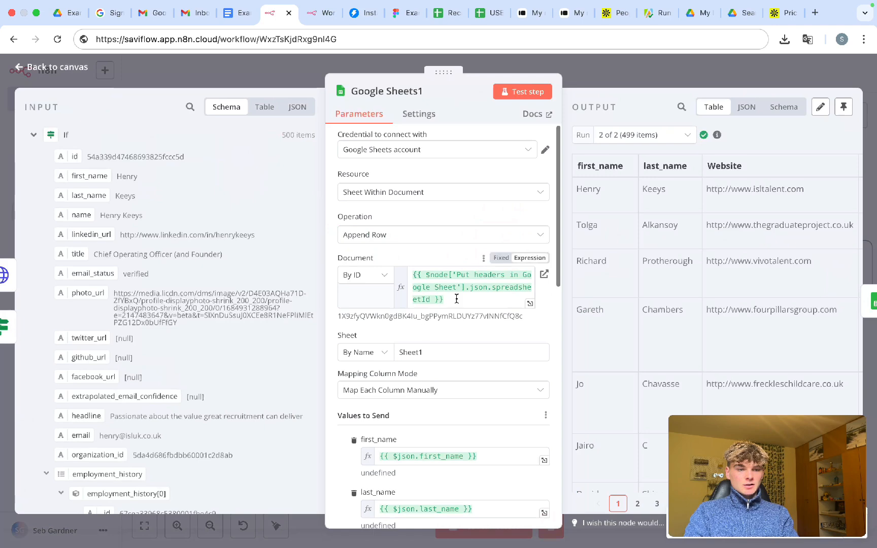
left_click(405, 279)
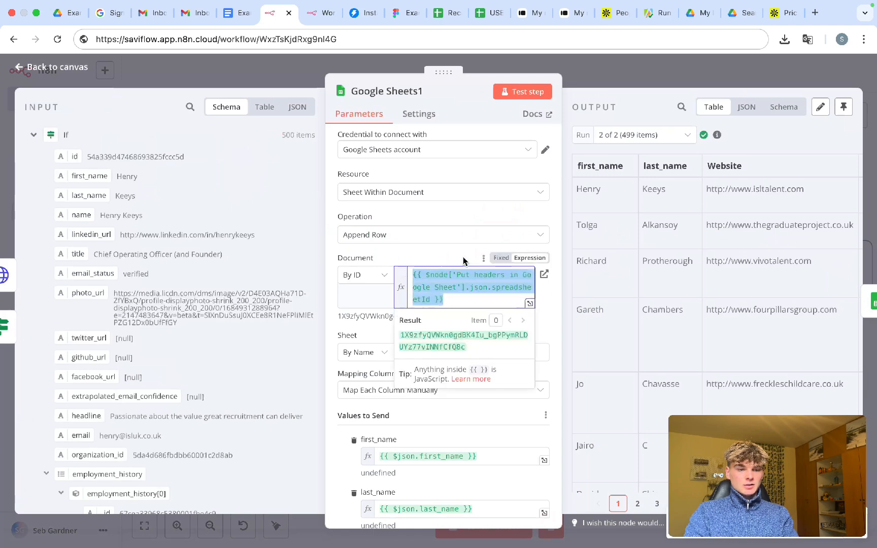
- Reopen Google Sheets2 and confirm its Document expression ends in .json.spreadsheetId
key("Escape")
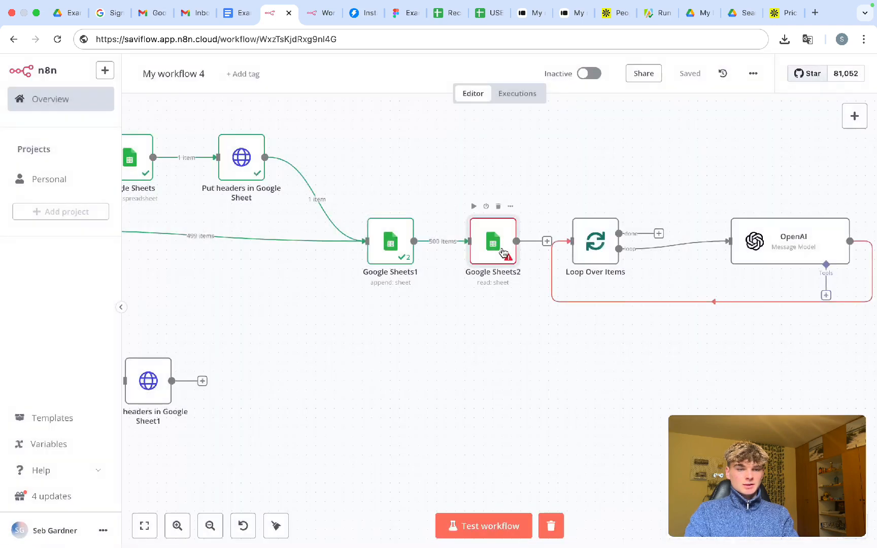
double_click(504, 253)
left_click(395, 300)
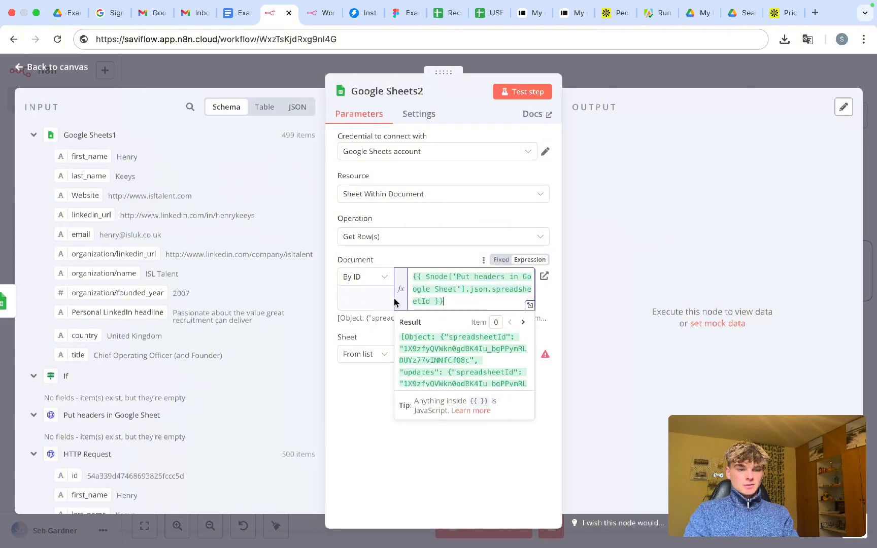
left_click(376, 325)
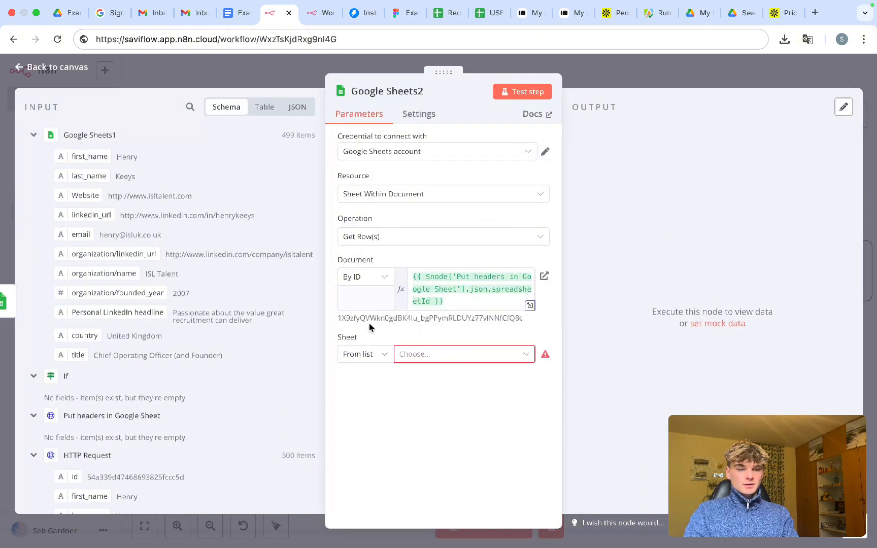
left_click(456, 301)
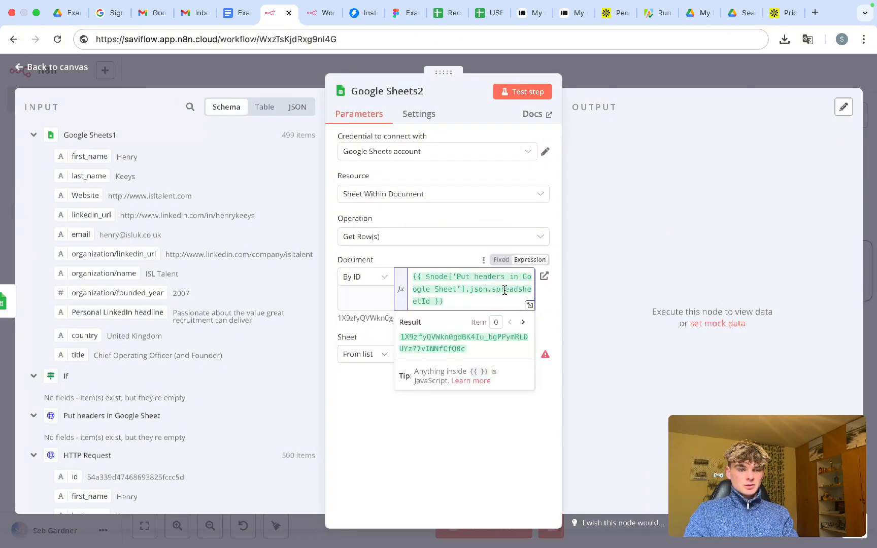
double_click(504, 290)
left_click(440, 290)
left_click(459, 293)
left_click(379, 327)
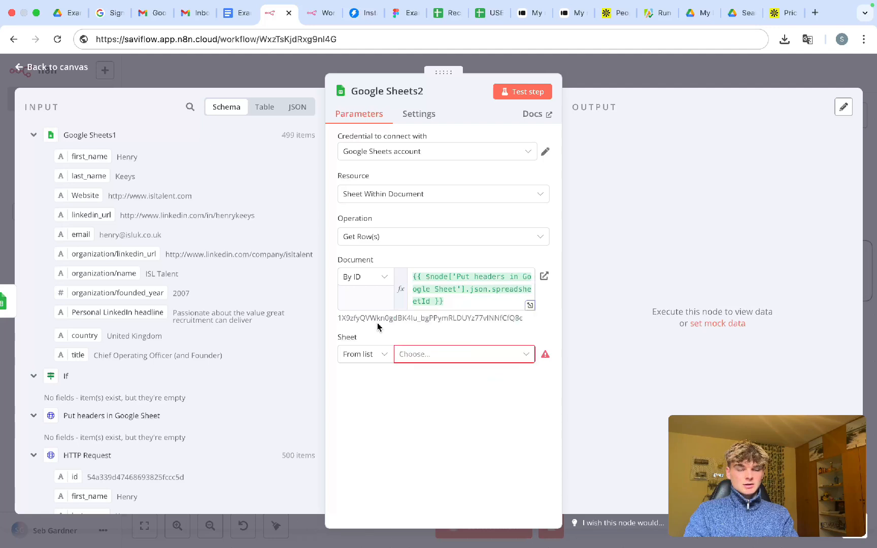
- Set Google Sheets2's sheet to By Name 'Sheet1' and close the node
left_click(432, 354)
left_click(364, 354)
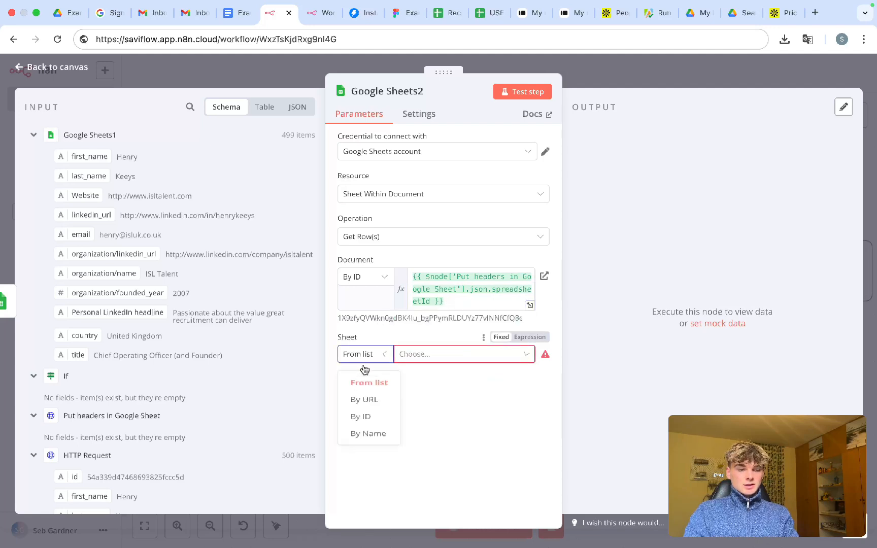
left_click(362, 446)
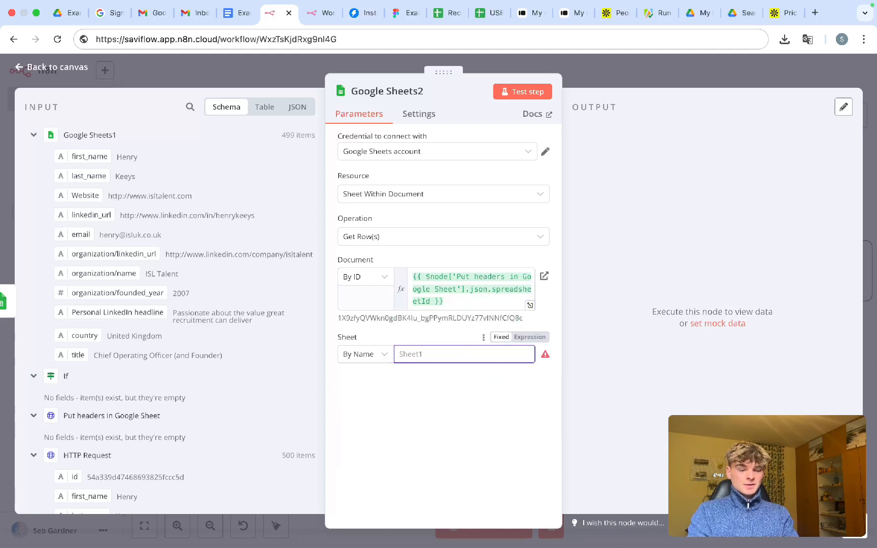
type("Sheetq")
key("BackSpace")
type("1")
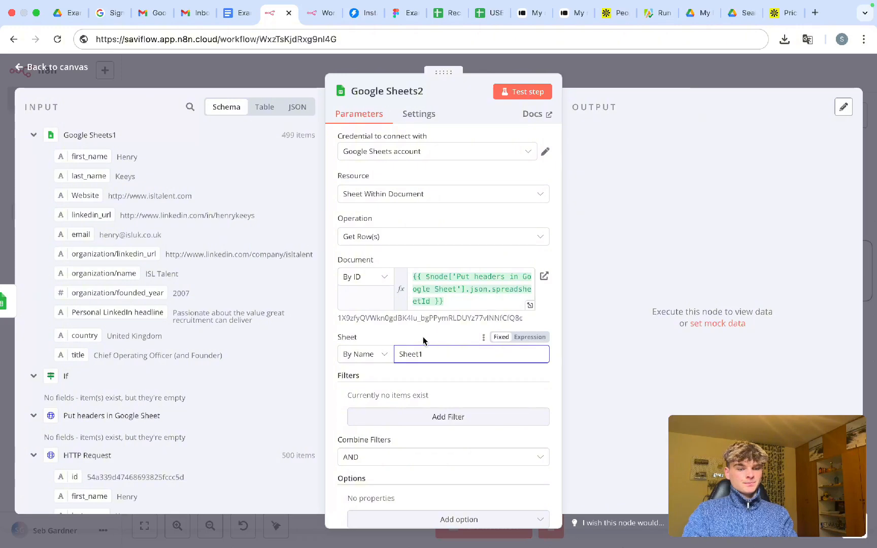
left_click(583, 71)
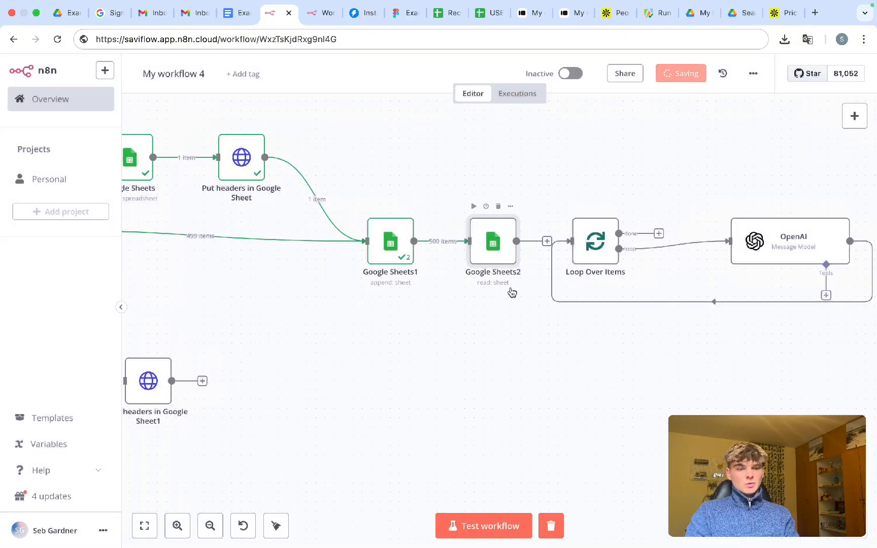
- Look over Google Sheets1's details on the canvas and save the workflow
scroll(457, 278, "right", 3)
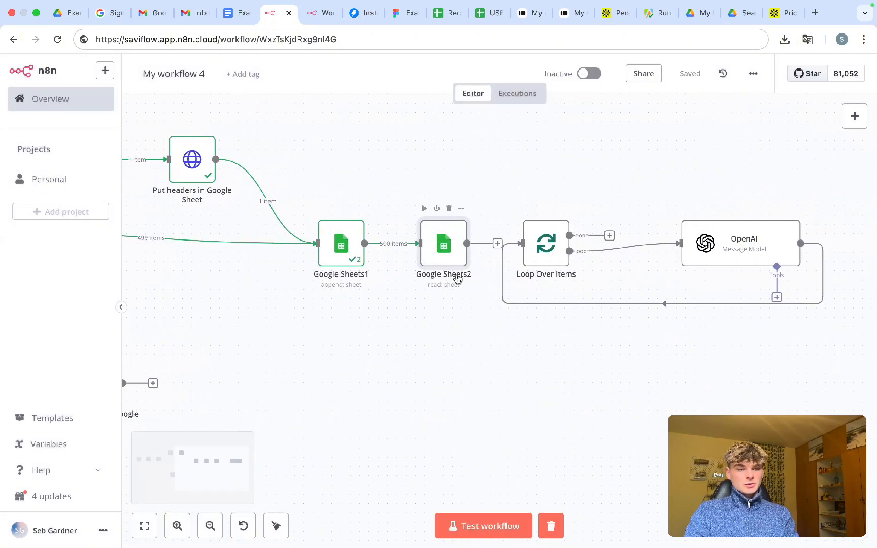
scroll(457, 278, "right", 2)
scroll(372, 310, "left", 3)
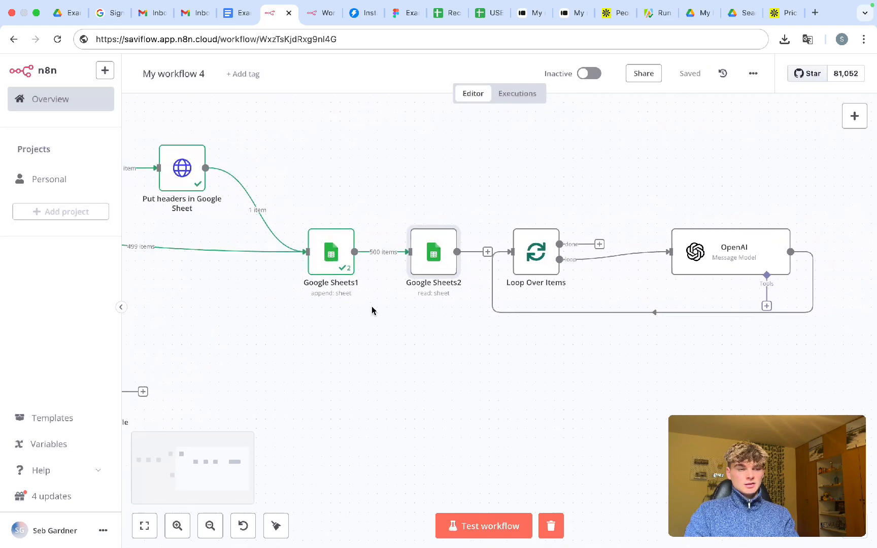
scroll(372, 309, "down", 5, "ctrl")
scroll(372, 311, "up", 5, "ctrl")
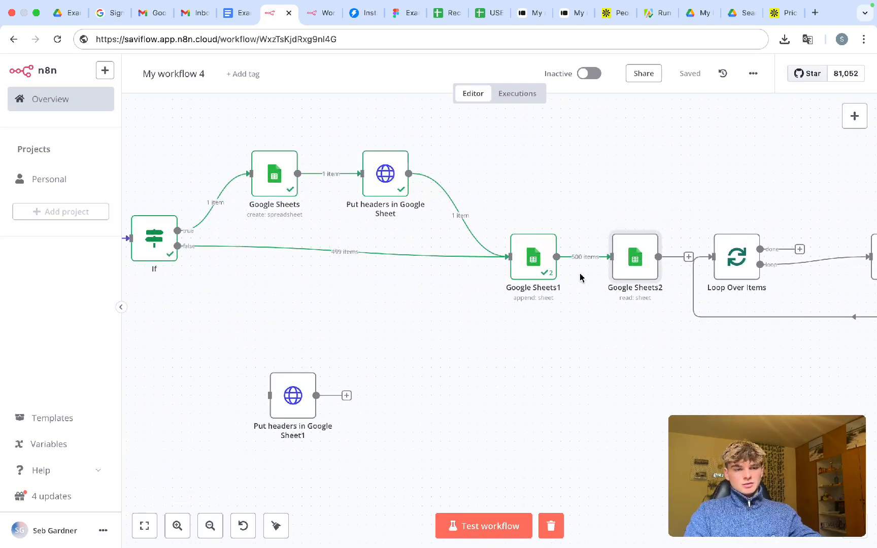
mouse_move(541, 259)
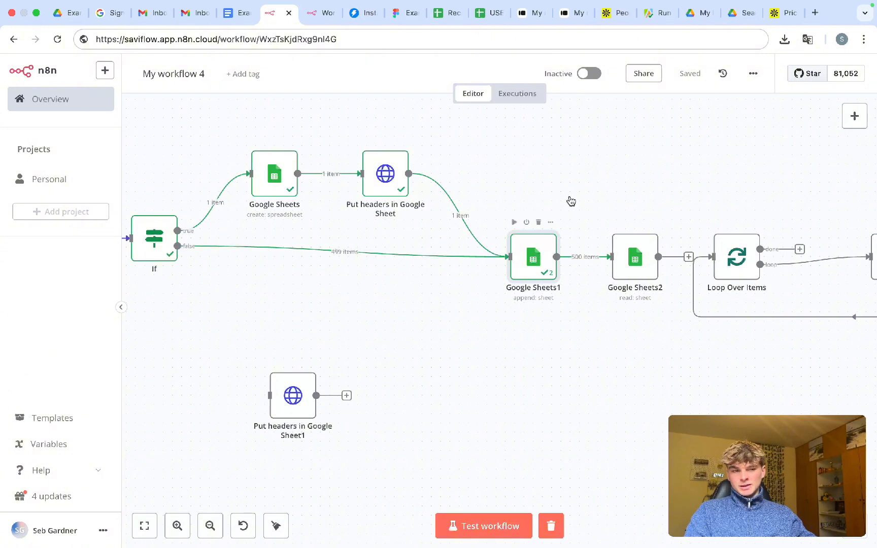
key("Return")
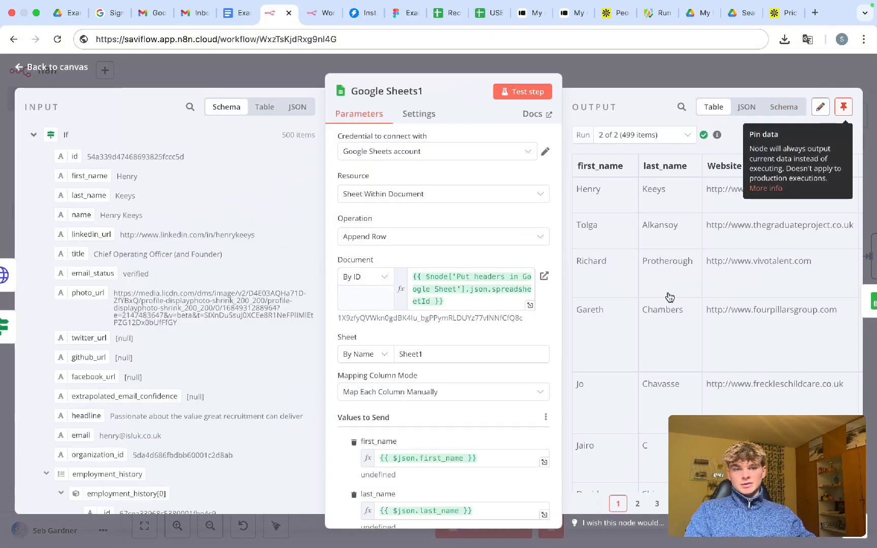
left_click(643, 74)
key("super+s")
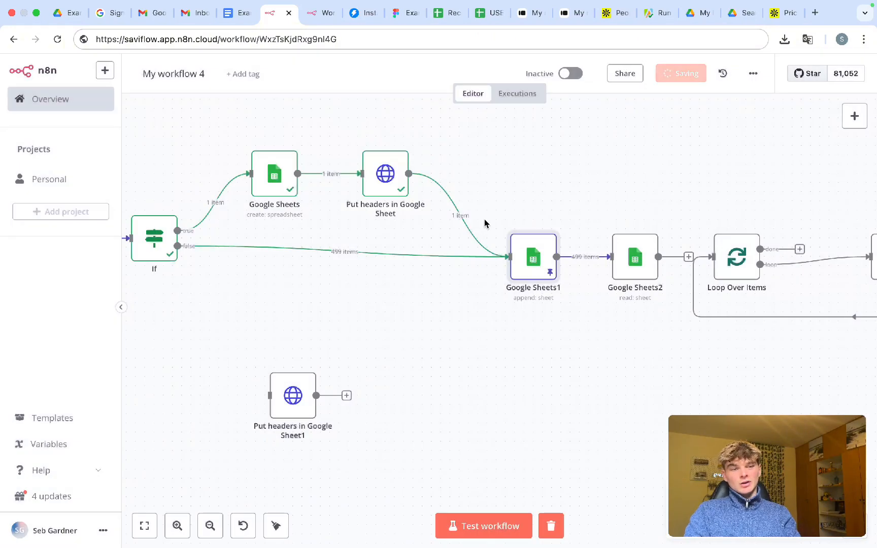
- Disconnect Google Sheets1 from Put headers and the If false branch, save, and test-run the workflow
left_click(470, 222)
left_click(349, 252)
scroll(355, 321, "left", 5)
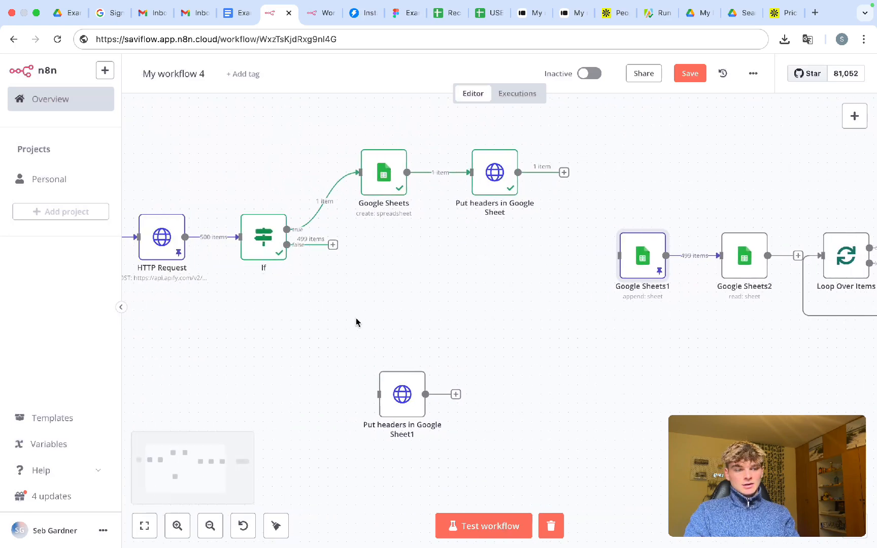
scroll(355, 321, "down", 2)
key("super+s")
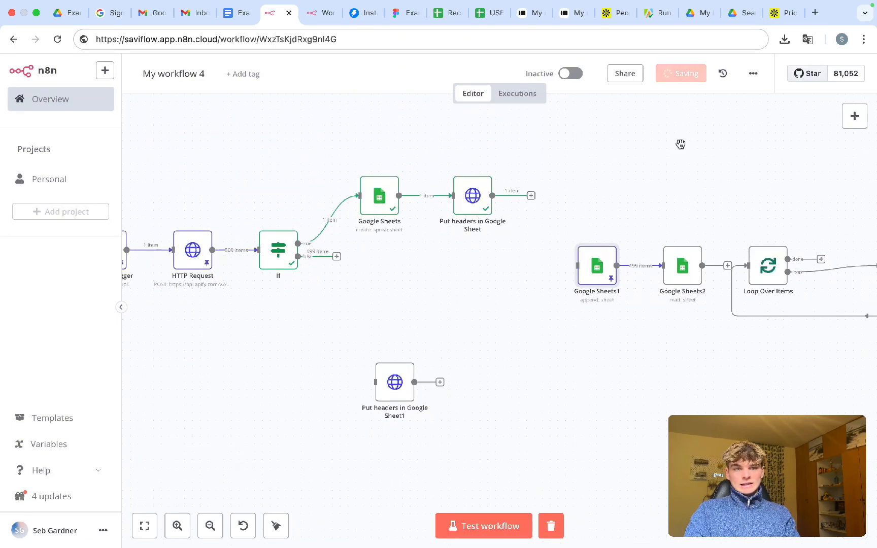
key("super+Return")
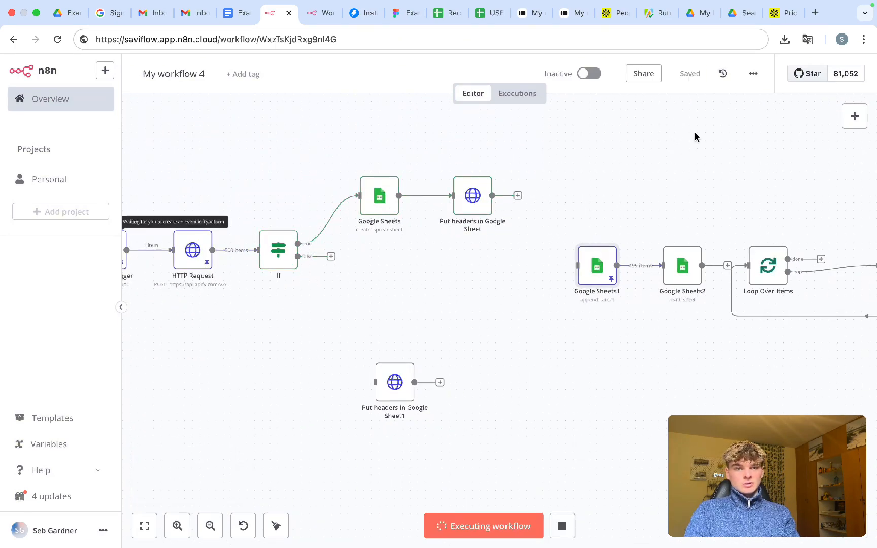
left_click(553, 531)
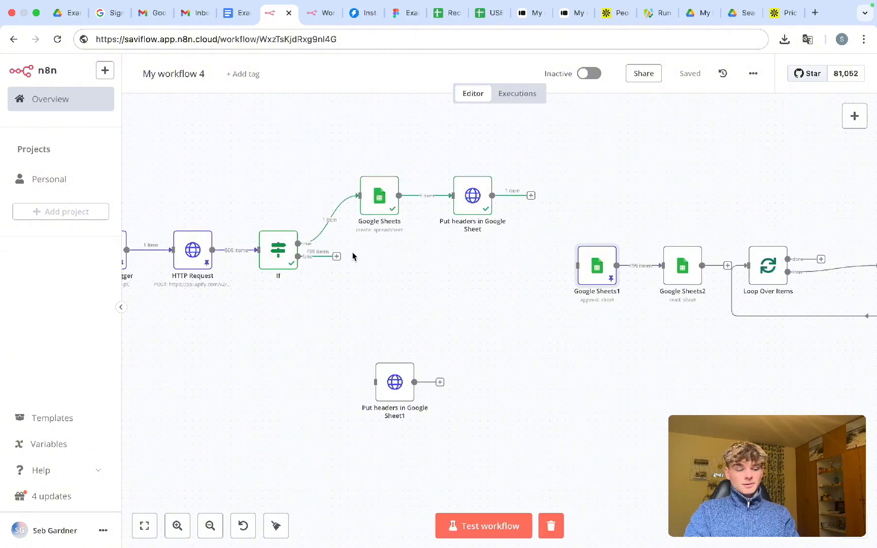
key("Tab")
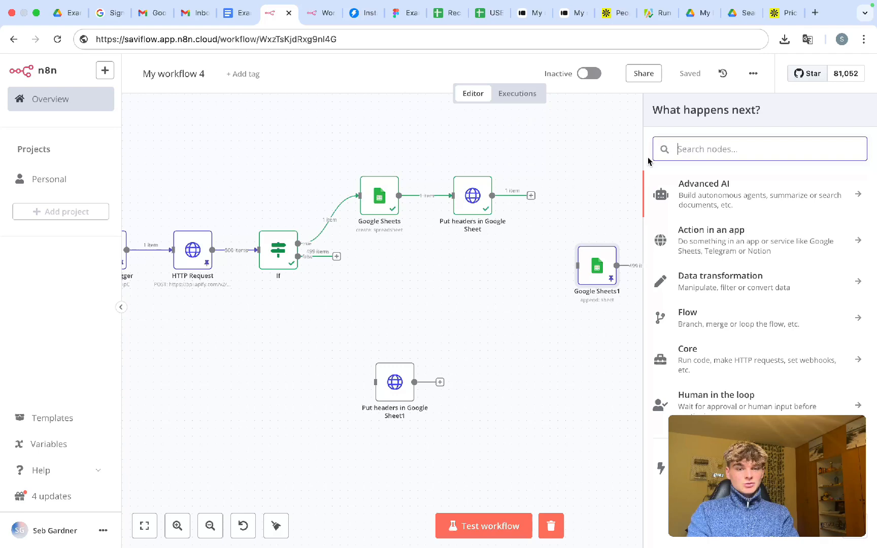
- Add a 'Trigger manually' node left of Google Sheets1, wire it in, save and test-run
left_click(730, 468)
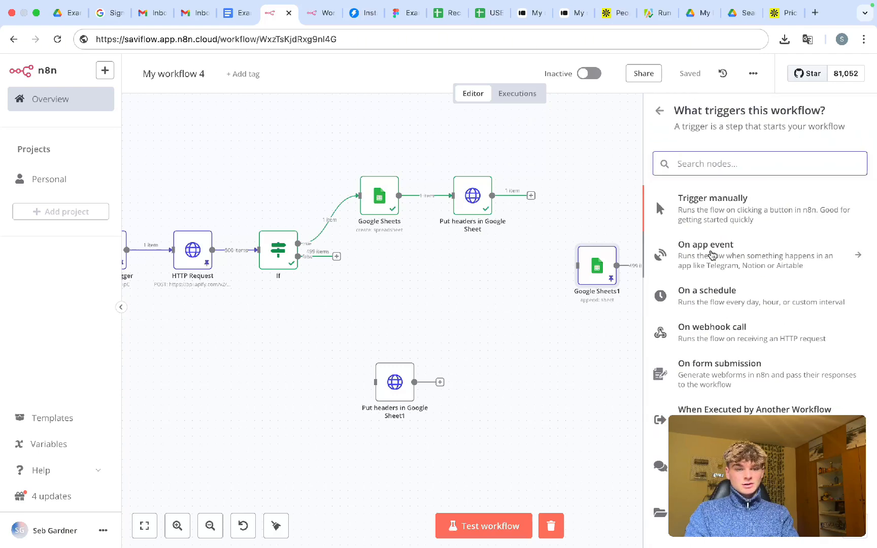
left_click(707, 218)
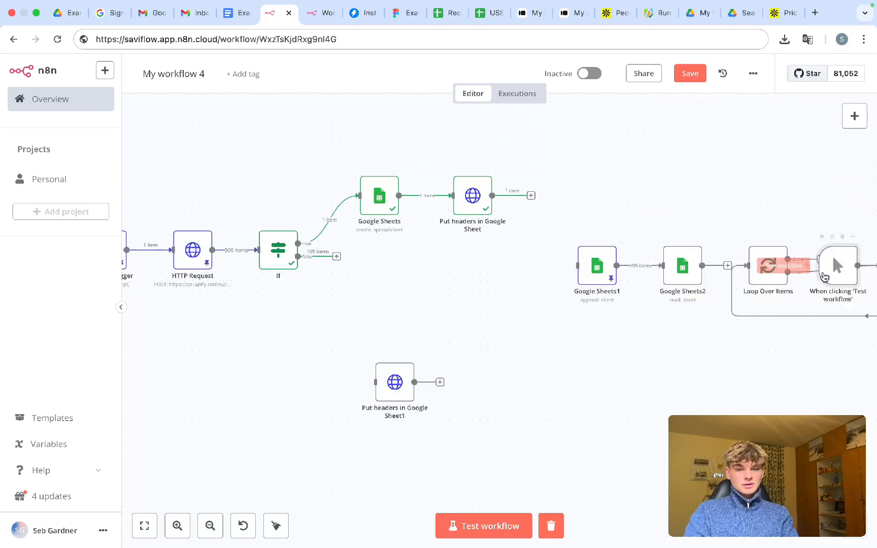
left_click_drag(830, 269, 505, 271)
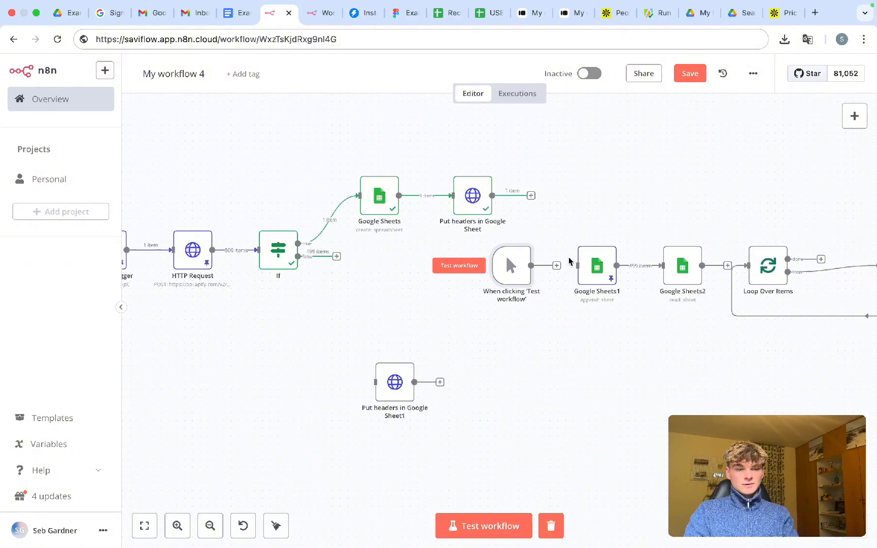
left_click_drag(557, 266, 579, 265)
key("ctrl+s")
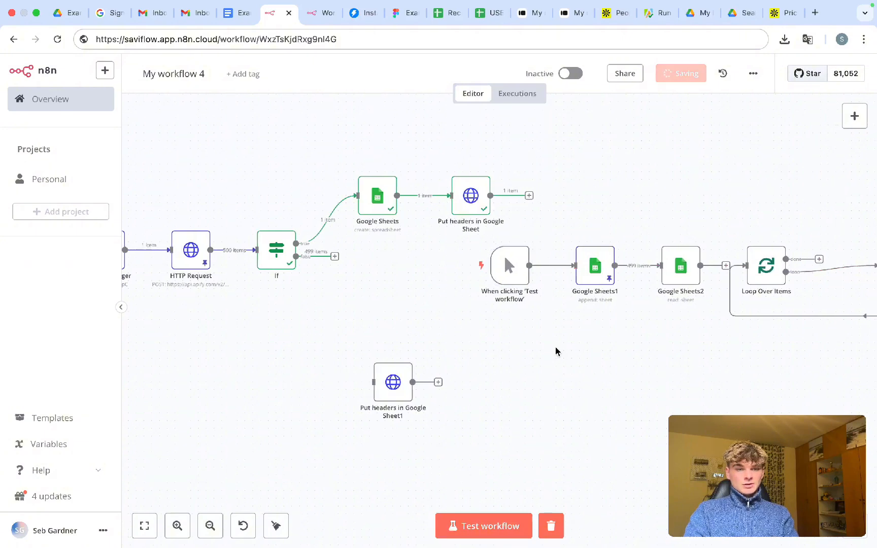
scroll(556, 352, "down", 3)
scroll(556, 352, "up", 3)
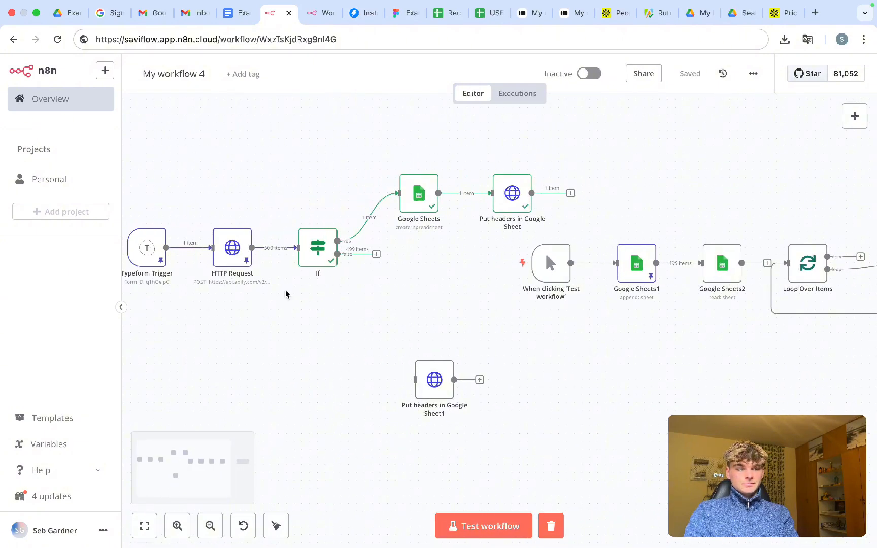
key("ctrl+Return")
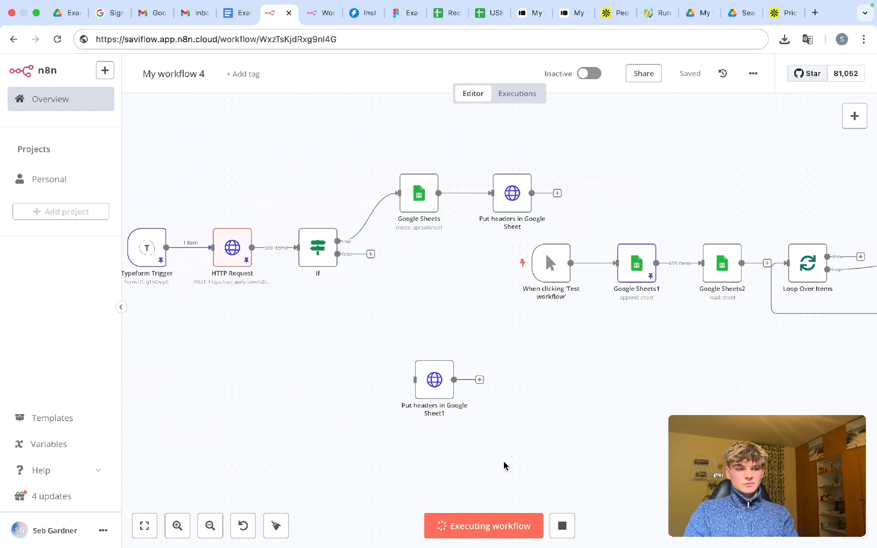
left_click(566, 526)
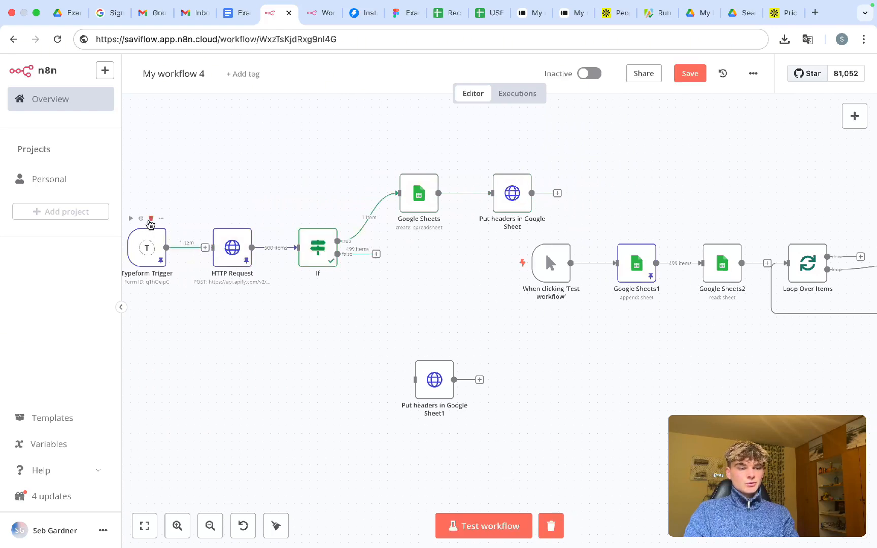
- Remove the connection from Typeform Trigger to HTTP Request and save
left_click(150, 223)
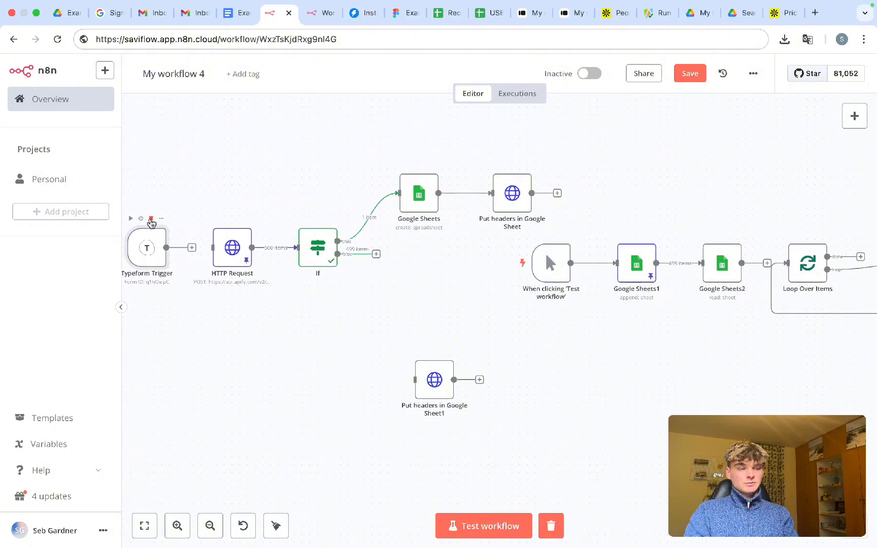
scroll(199, 360, "left", 3)
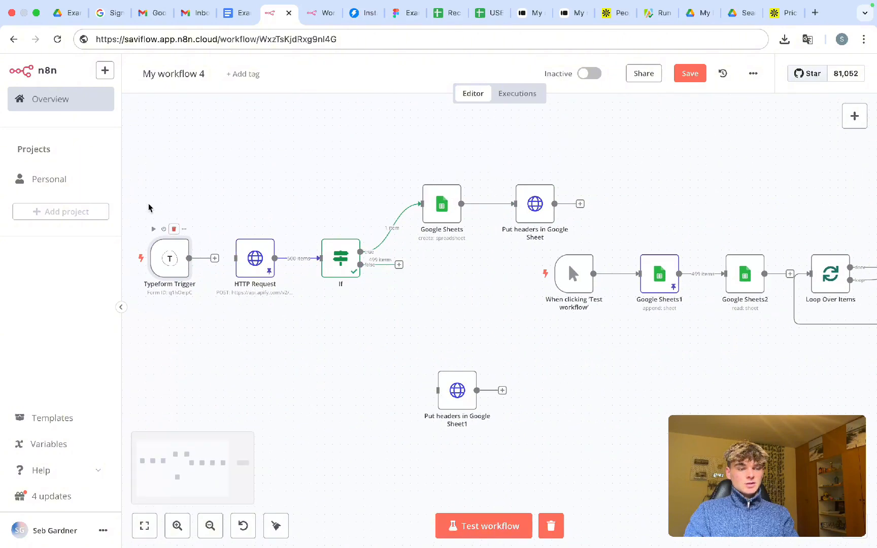
left_click_drag(148, 207, 206, 358)
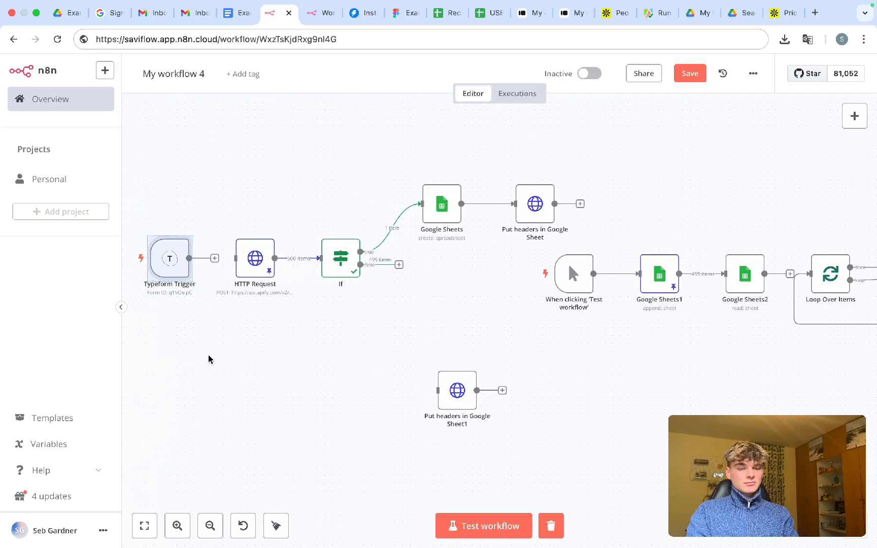
left_click(183, 345)
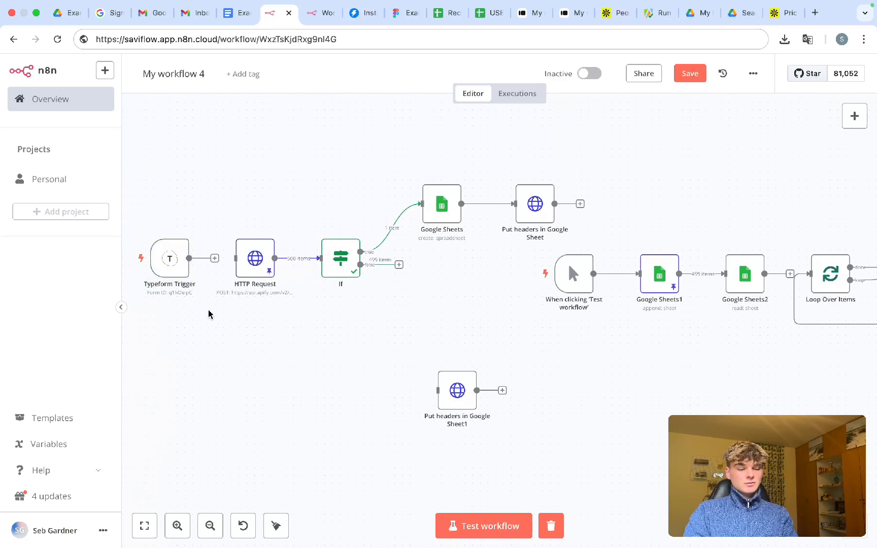
key("ctrl+s")
scroll(268, 331, "right", 5)
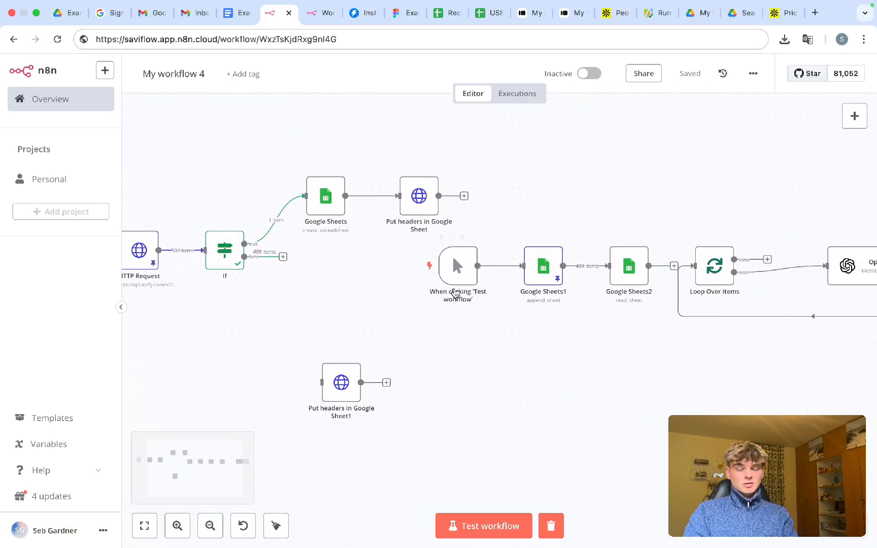
- Test-run from the manual trigger and read Google Sheets2's error about Put headers not executing
left_click(474, 526)
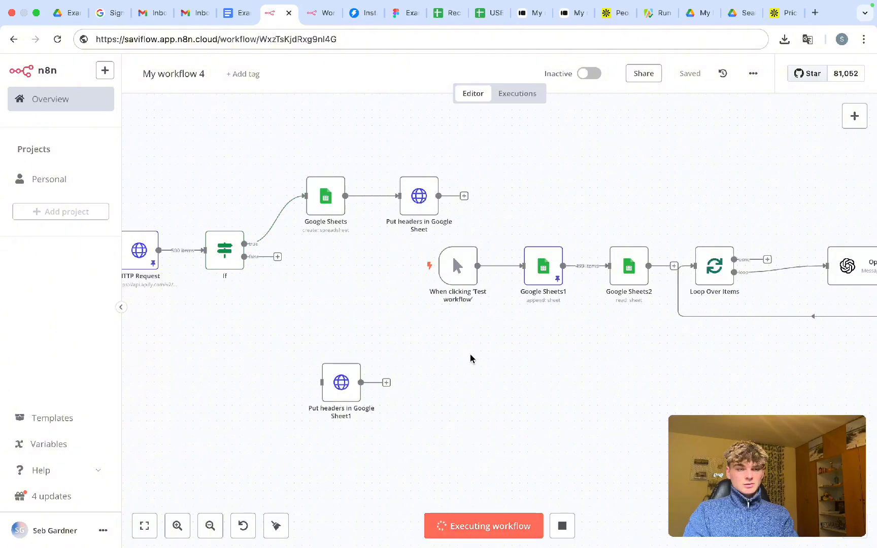
scroll(567, 345, "right", 3)
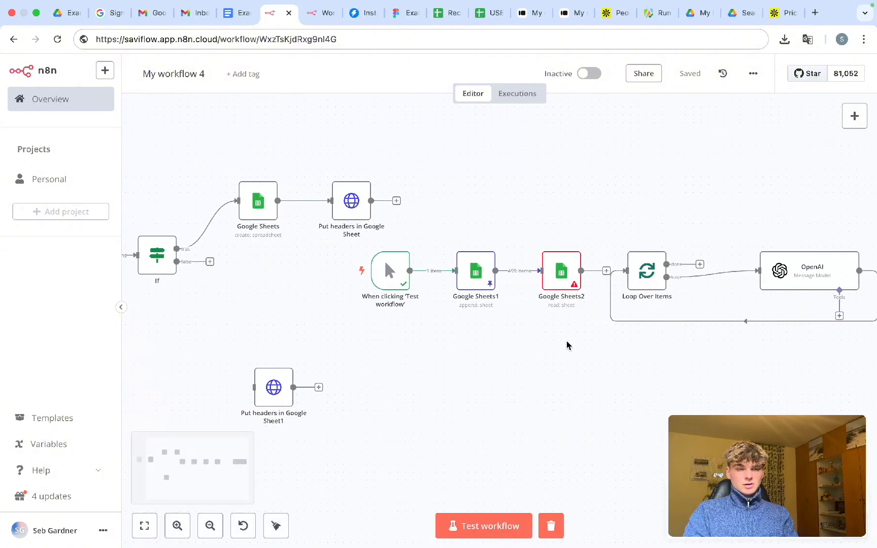
scroll(567, 345, "right", 2)
scroll(463, 343, "up", 5)
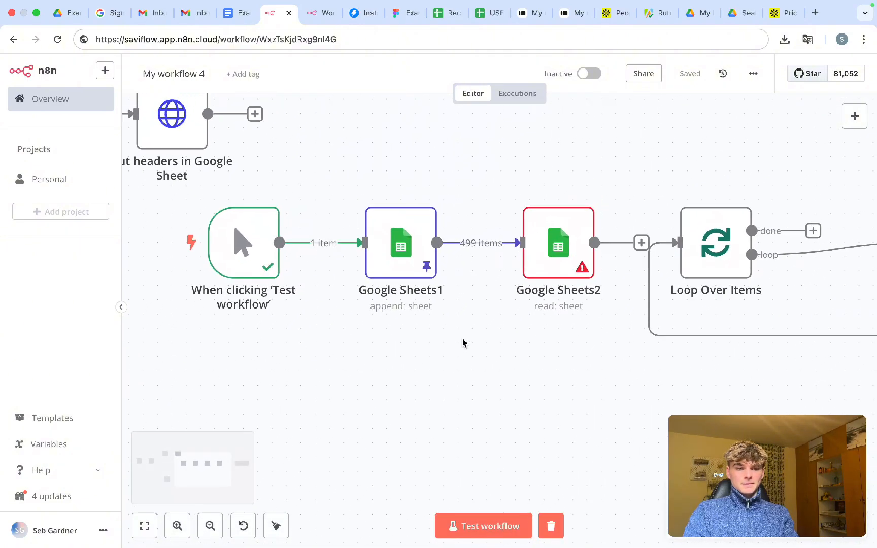
double_click(558, 243)
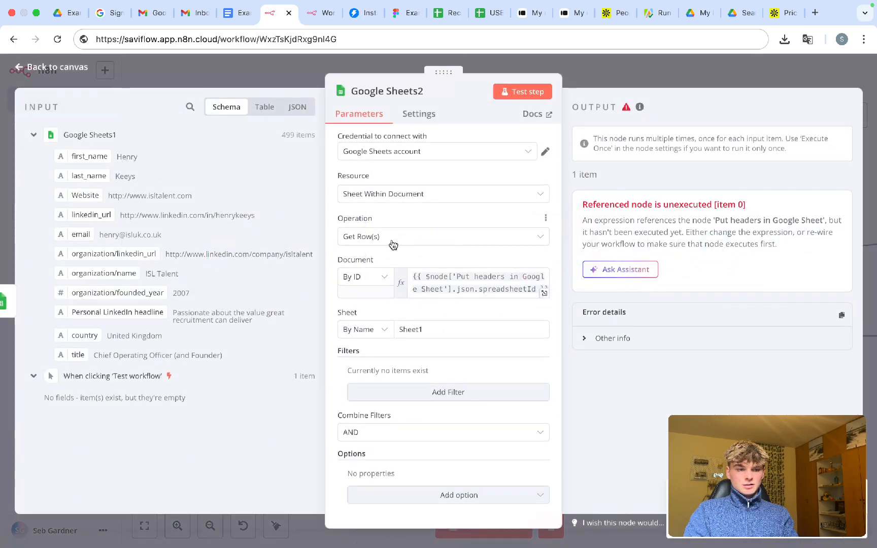
left_click(603, 77)
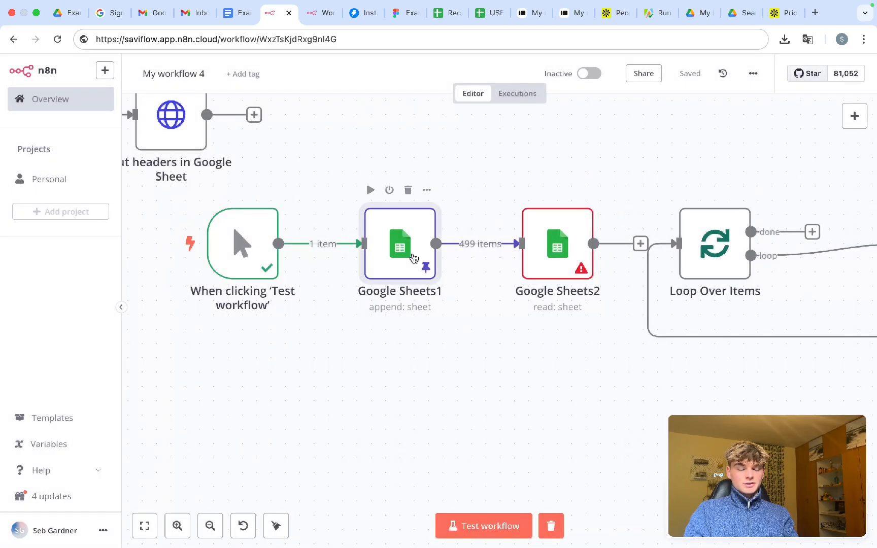
- Review Google Sheets1's append parameters and its 499 pinned items
double_click(413, 258)
scroll(426, 391, "down", 4)
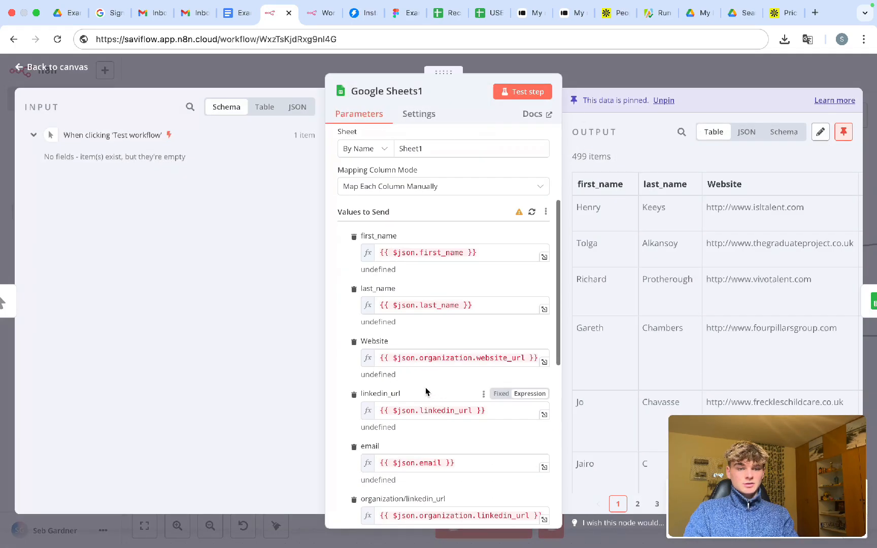
scroll(426, 392, "down", 4)
scroll(426, 388, "up", 10)
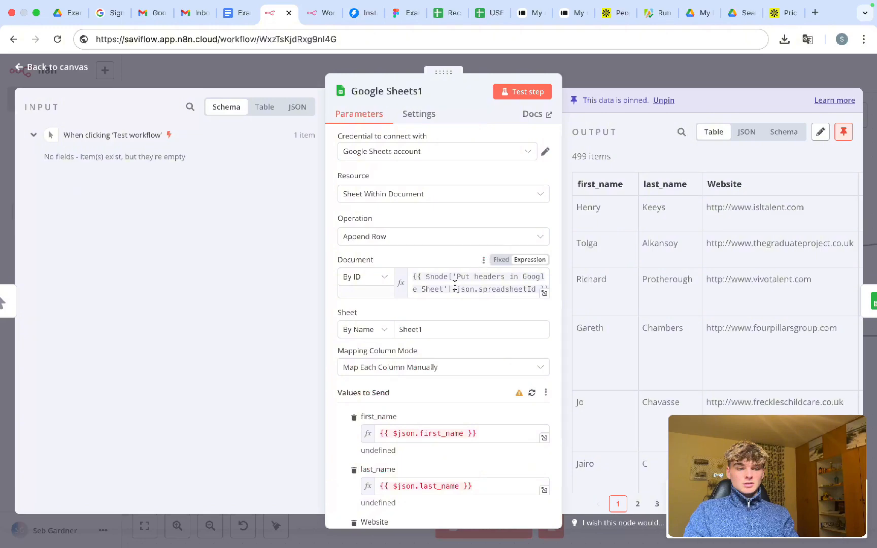
left_click(576, 80)
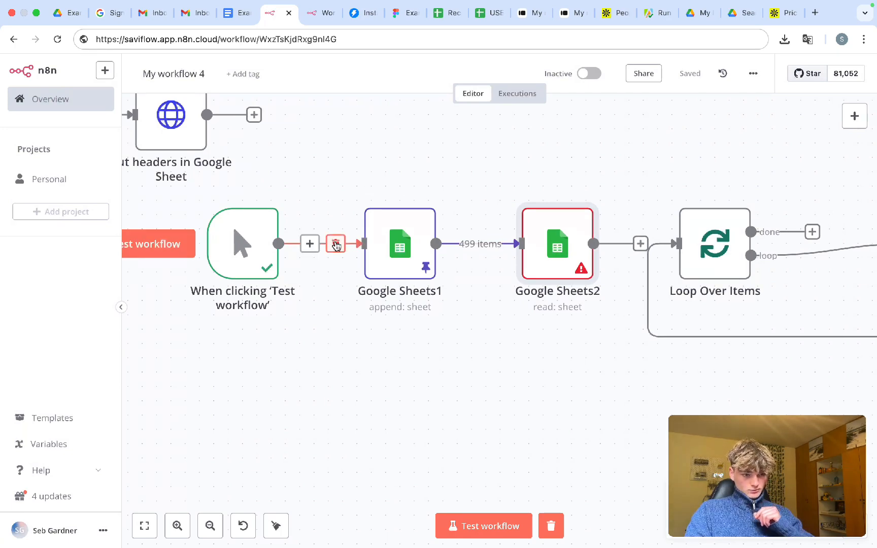
- Delete the manual test trigger and its link to Google Sheets1
left_click(337, 246)
scroll(320, 338, "left", 3)
scroll(321, 339, "down", 2)
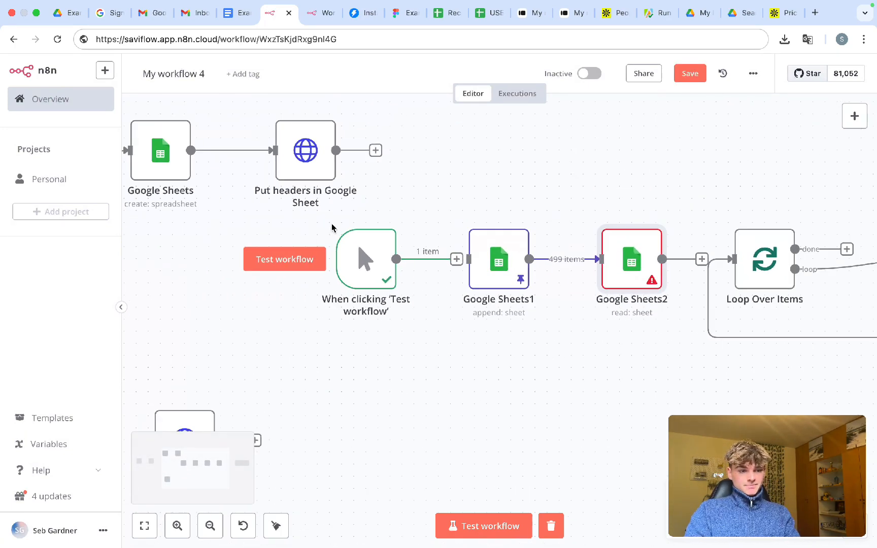
left_click_drag(332, 225, 430, 329)
key("Delete")
scroll(431, 329, "down", 2)
scroll(430, 328, "up", 5)
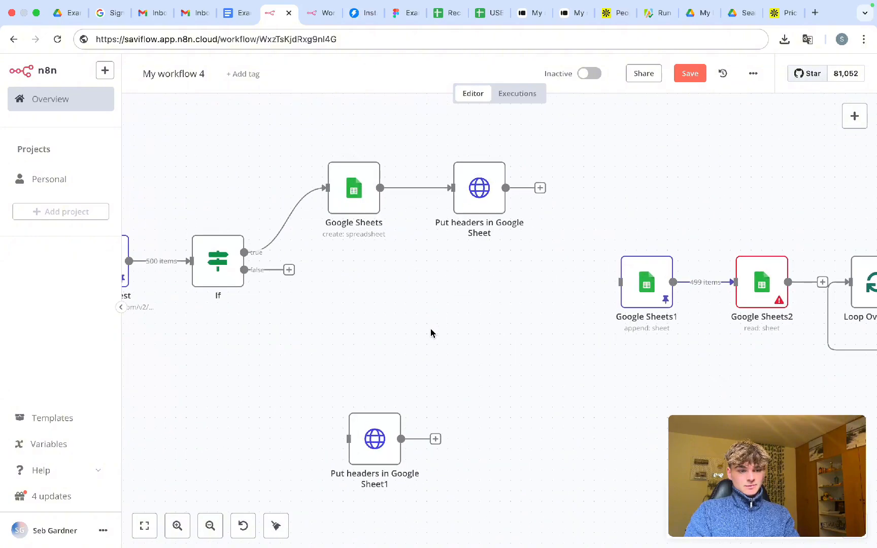
- Reconnect the If false output and Put headers output to Google Sheets1, and save
left_click_drag(287, 271, 596, 276)
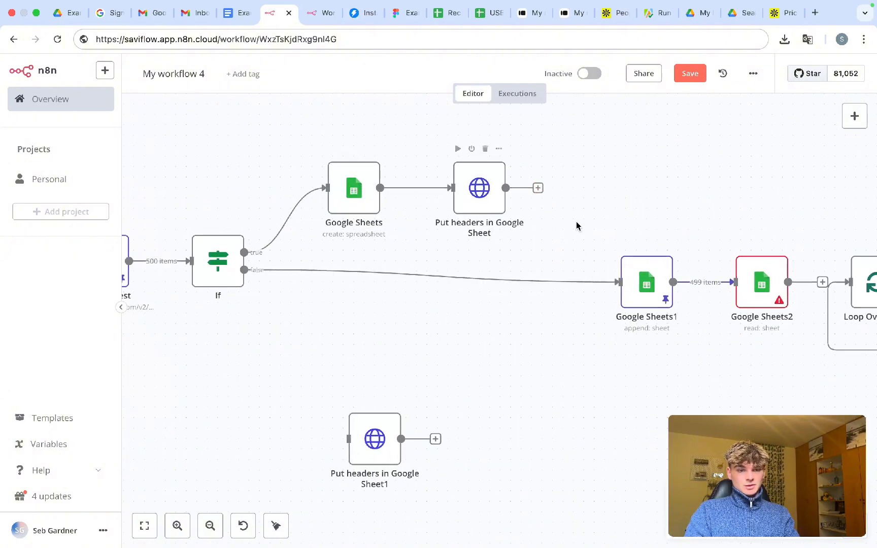
left_click_drag(538, 188, 623, 270)
scroll(587, 212, "left", 2)
key("super+s")
scroll(369, 290, "left", 3)
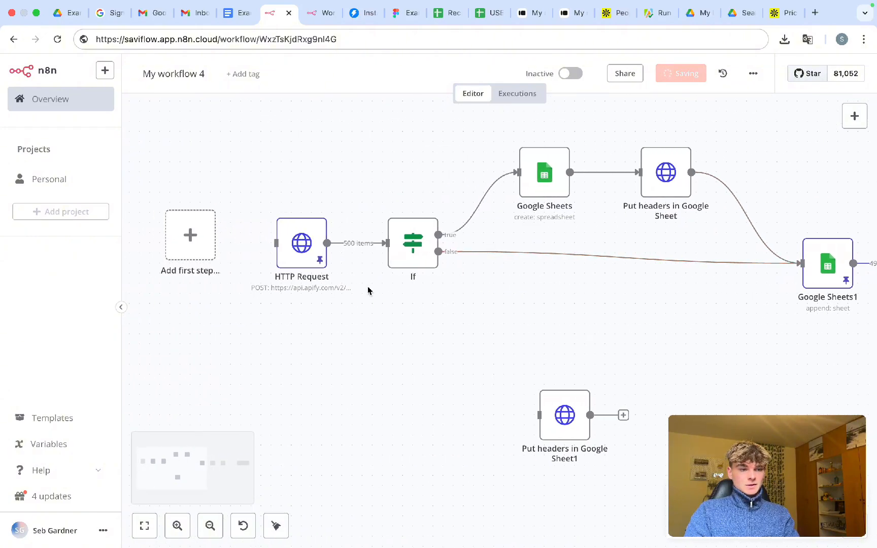
left_click(213, 248)
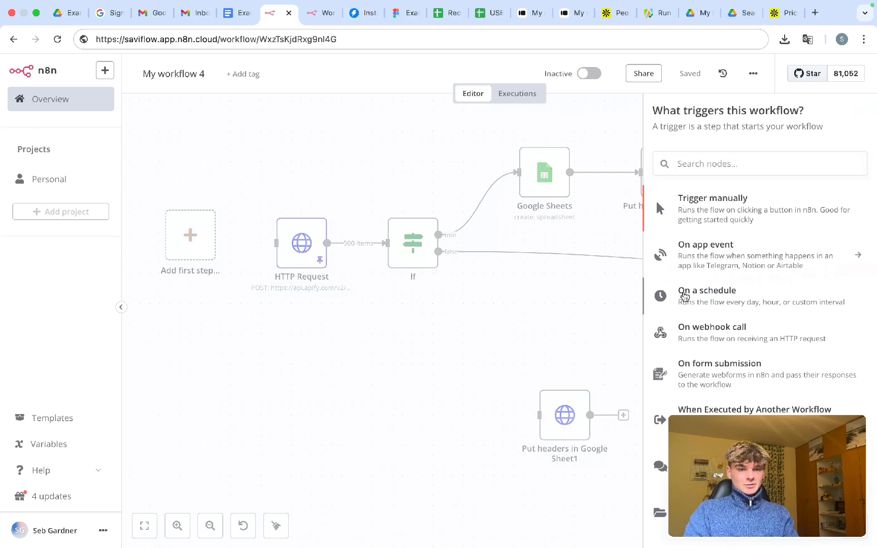
- Add a 'When clicking Test workflow' trigger wired into HTTP Request and save
left_click(704, 213)
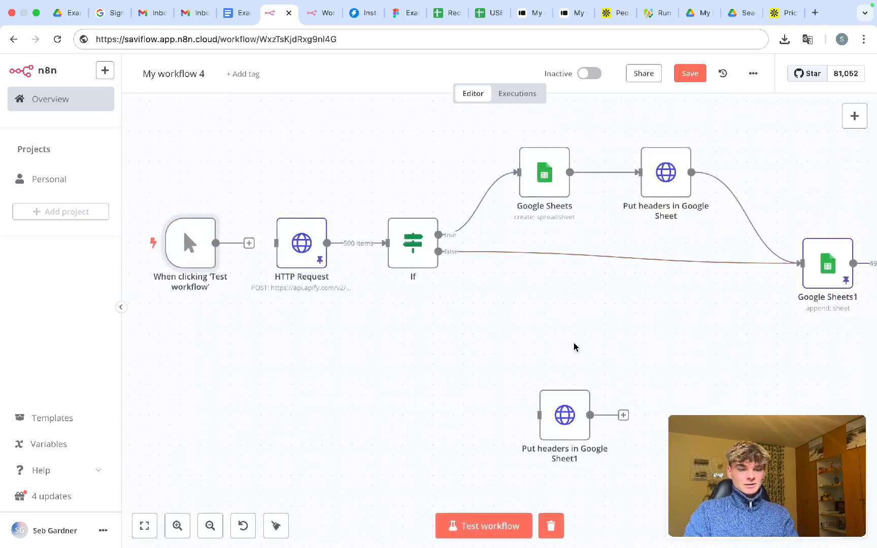
scroll(575, 348, "right", 4)
scroll(575, 348, "down", 5)
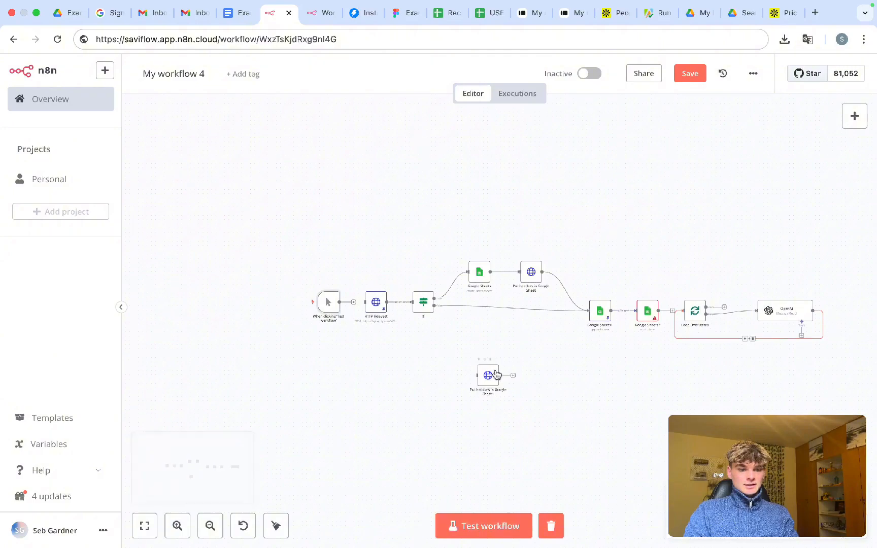
scroll(335, 327, "up", 5)
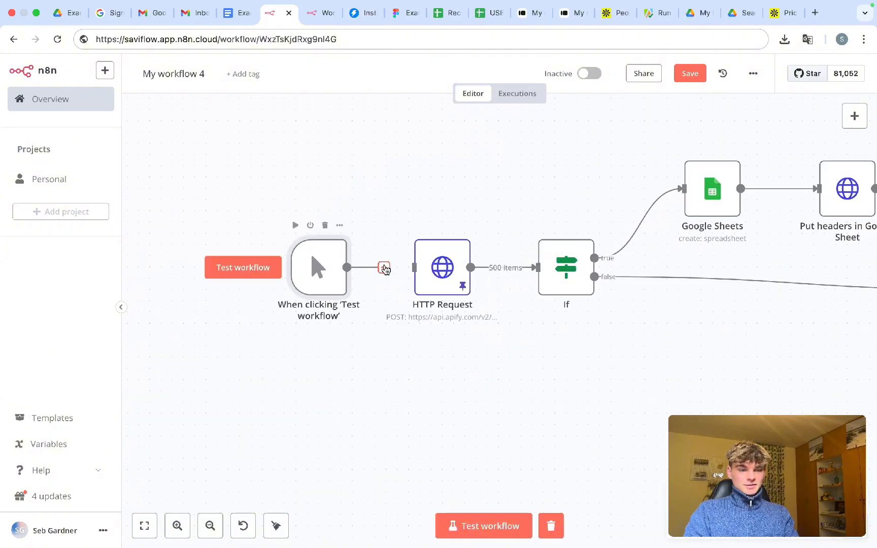
left_click_drag(384, 268, 414, 268)
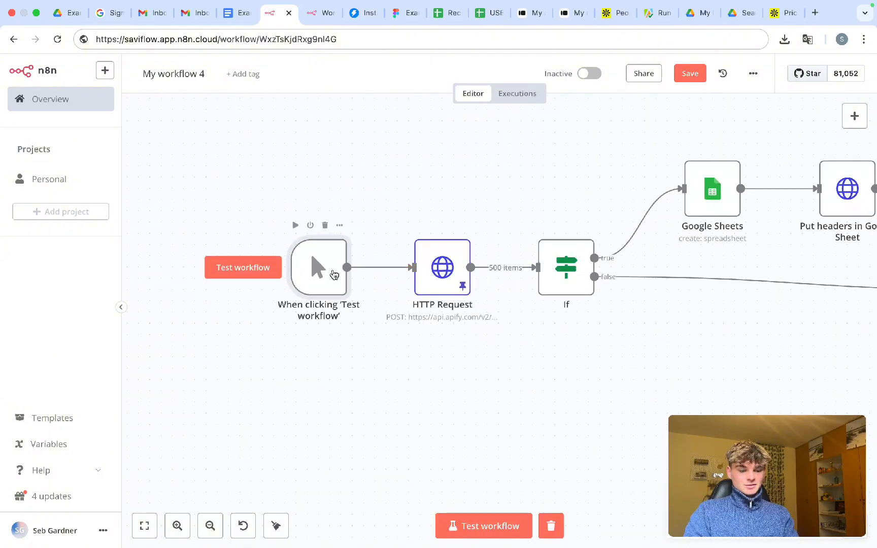
key("ctrl+s")
scroll(390, 358, "right", 10)
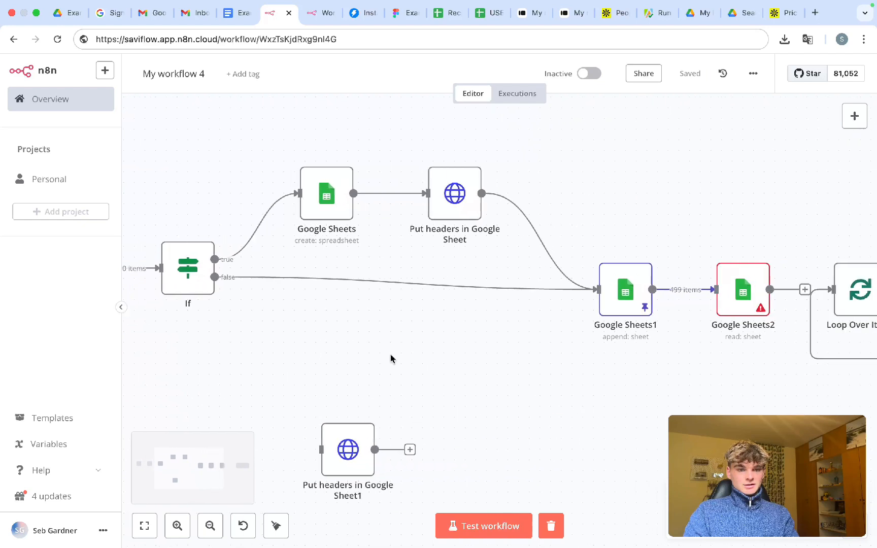
- Start a test run with Ctrl+Enter, follow its progress, and open Google Sheets1's settings
key("ctrl+Return")
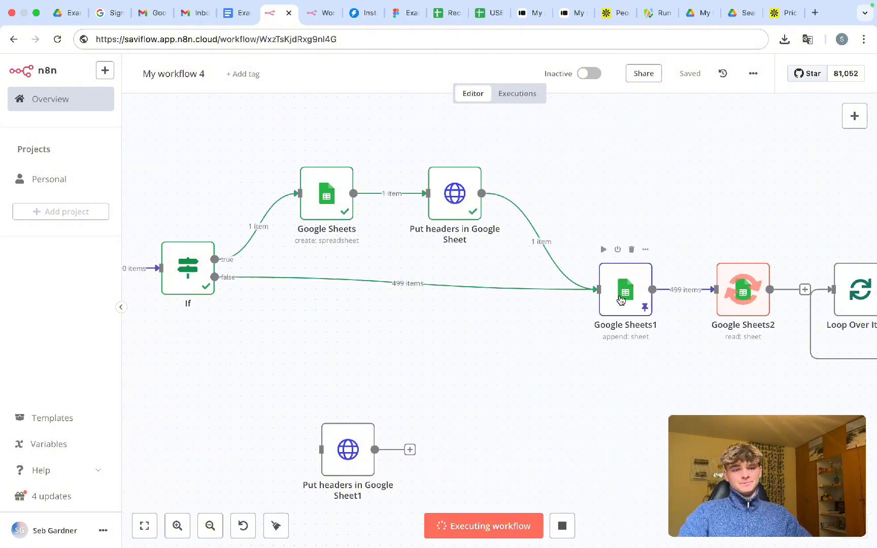
scroll(620, 299, "right", 5)
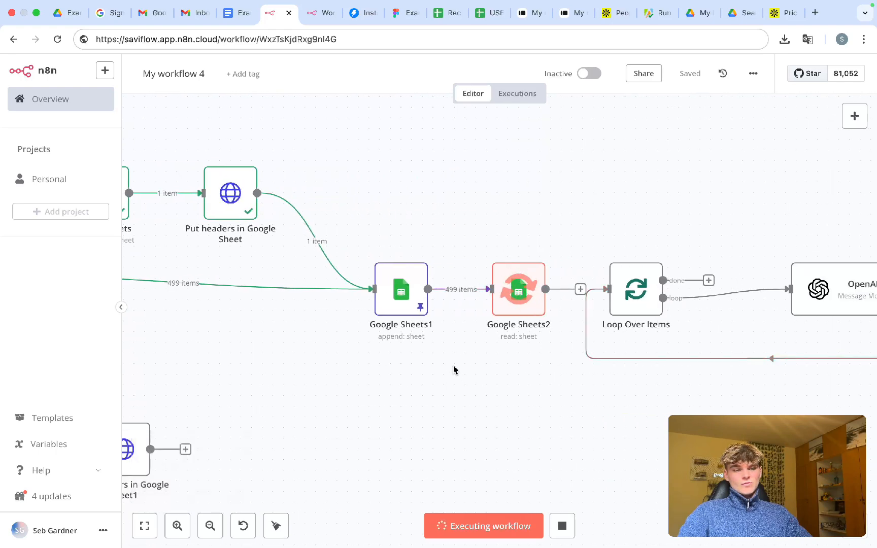
mouse_move(402, 302)
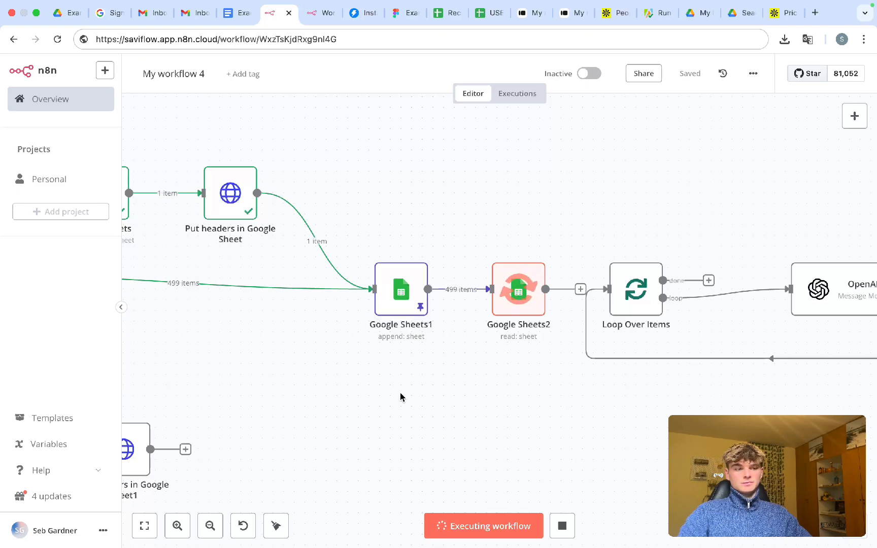
scroll(401, 397, "down", 2)
scroll(401, 397, "up", 4)
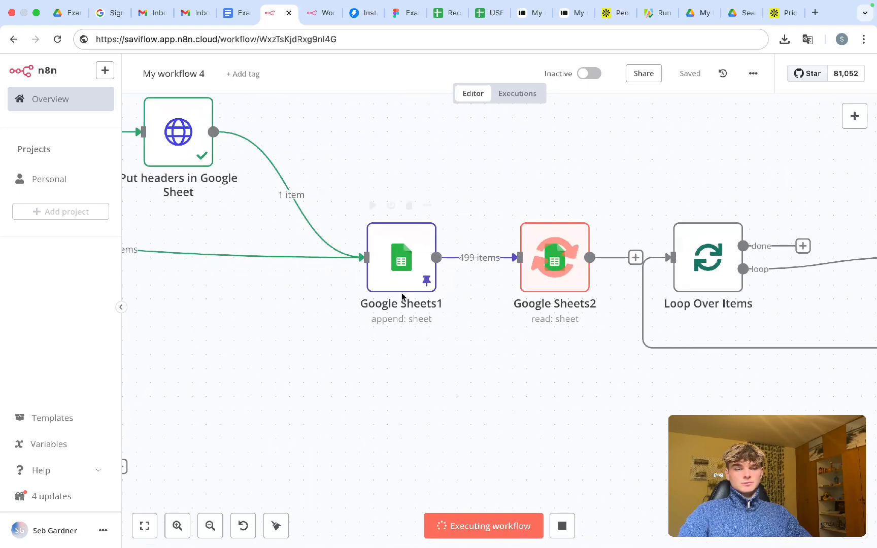
scroll(405, 468, "down", 3)
scroll(552, 368, "left", 8)
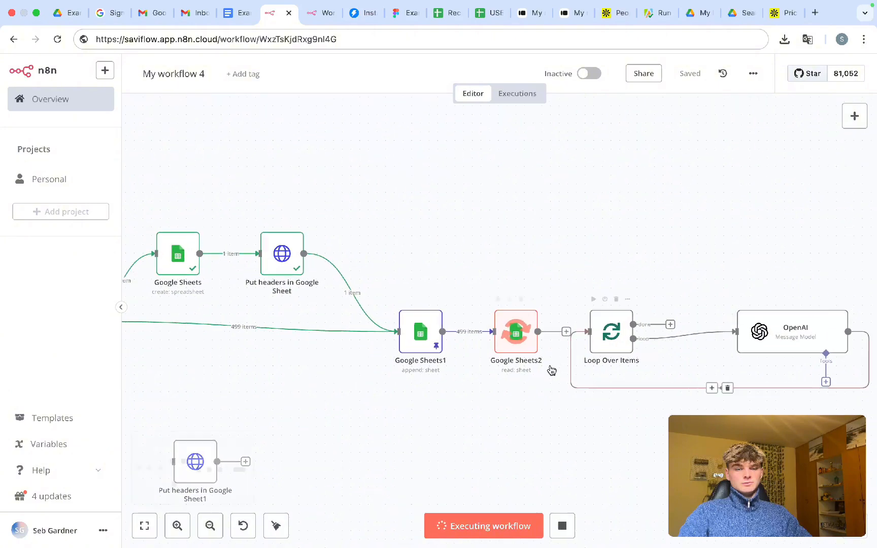
scroll(551, 370, "right", 10)
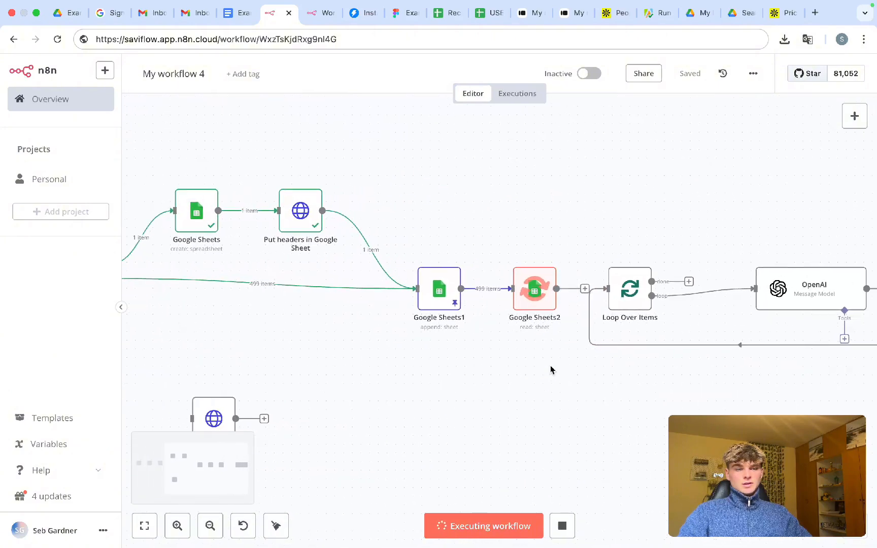
double_click(387, 305)
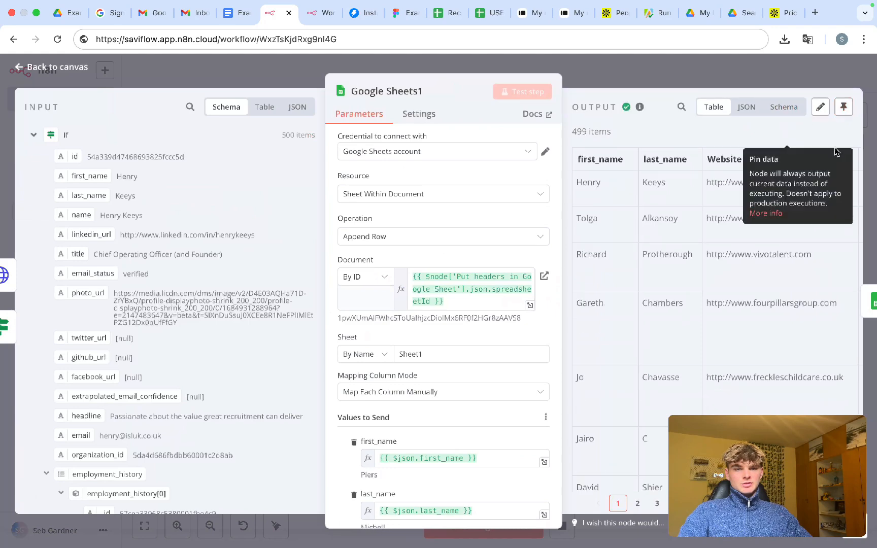
- Open Google Sheets2 and read its quota-exceeded (429 too many requests) error message
scroll(446, 444, "down", 5)
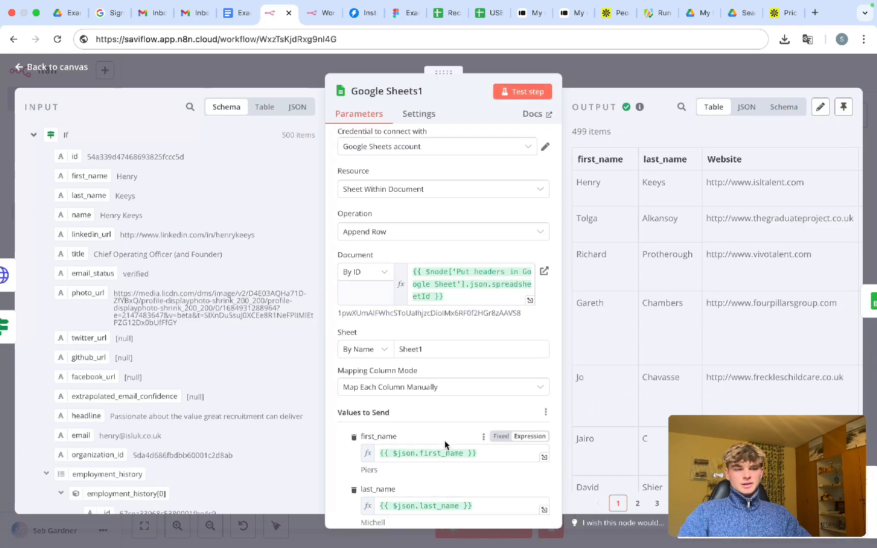
left_click(631, 74)
double_click(480, 305)
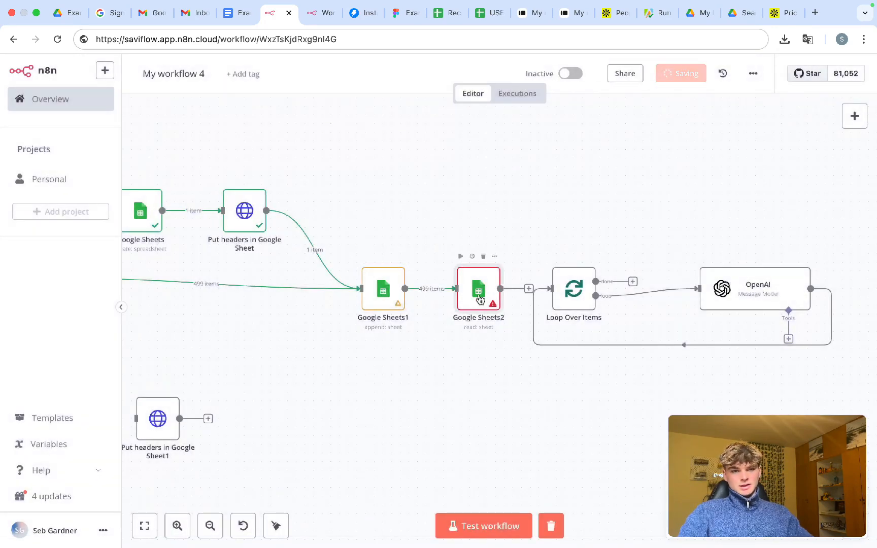
triple_click(660, 221)
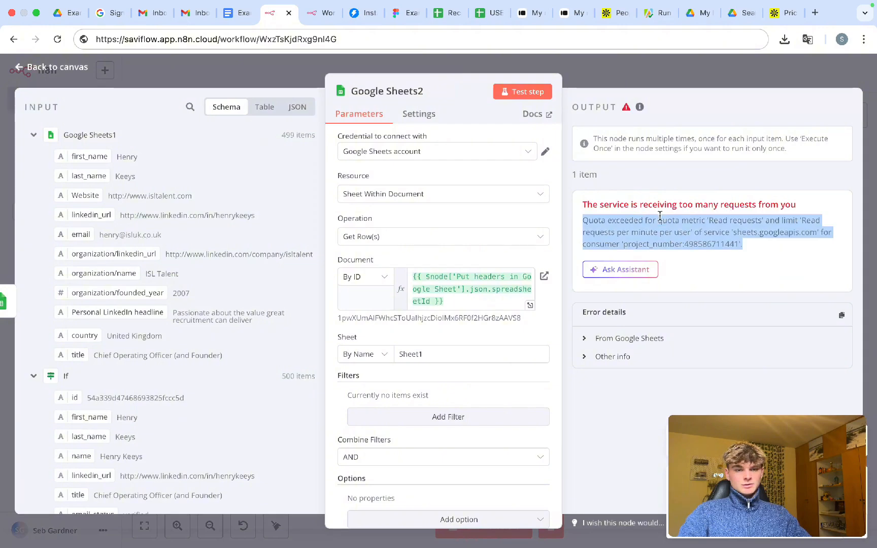
left_click(603, 205)
left_click_drag(582, 205, 793, 252)
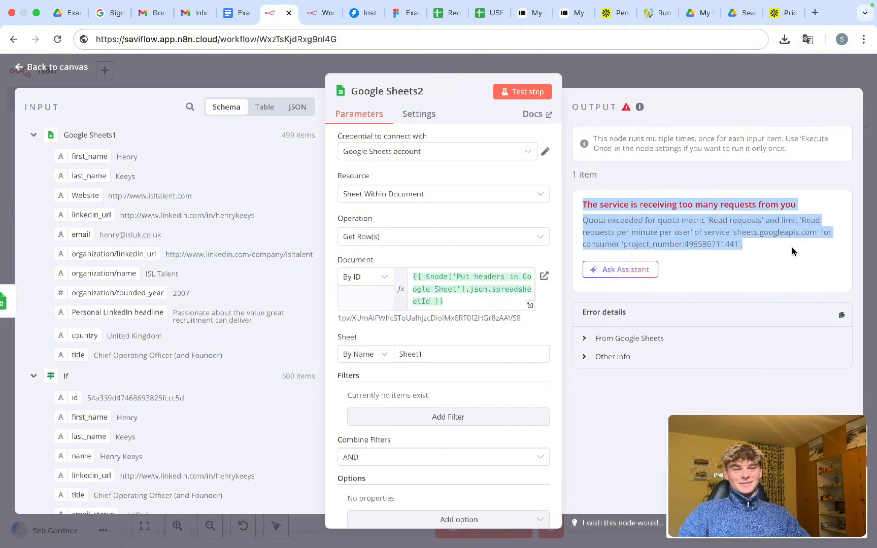
left_click(712, 225)
- Expand the additional error information for Google Sheets2's quota error
left_click(613, 76)
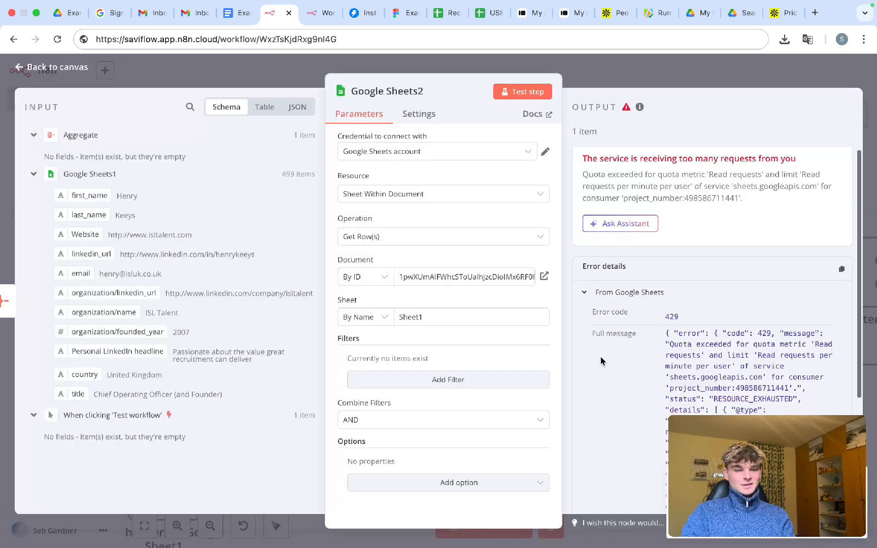
scroll(601, 358, "down", 4)
mouse_move(661, 4)
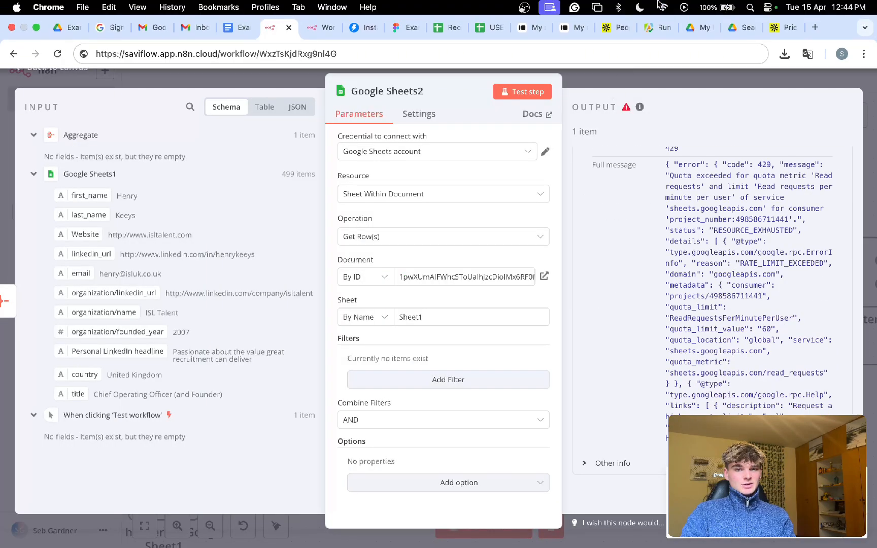
left_click(609, 464)
scroll(612, 380, "down", 5)
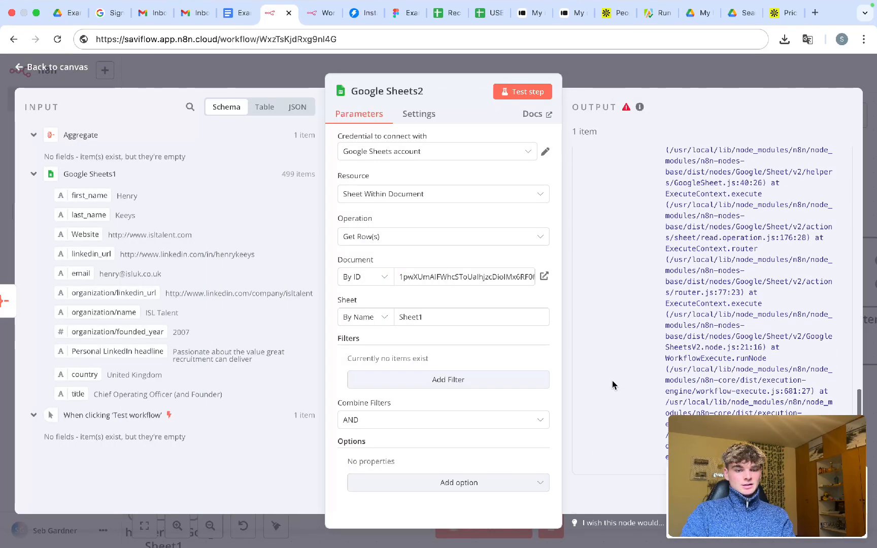
scroll(612, 380, "up", 10)
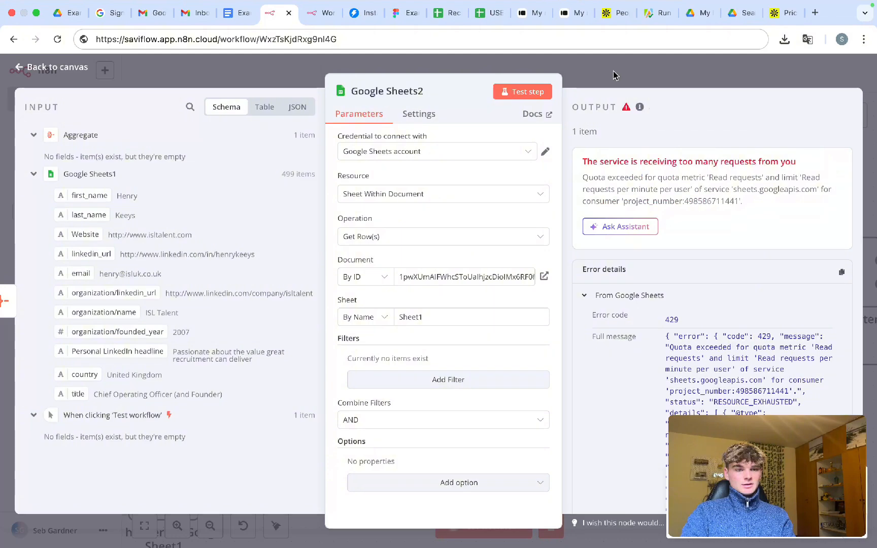
left_click(613, 74)
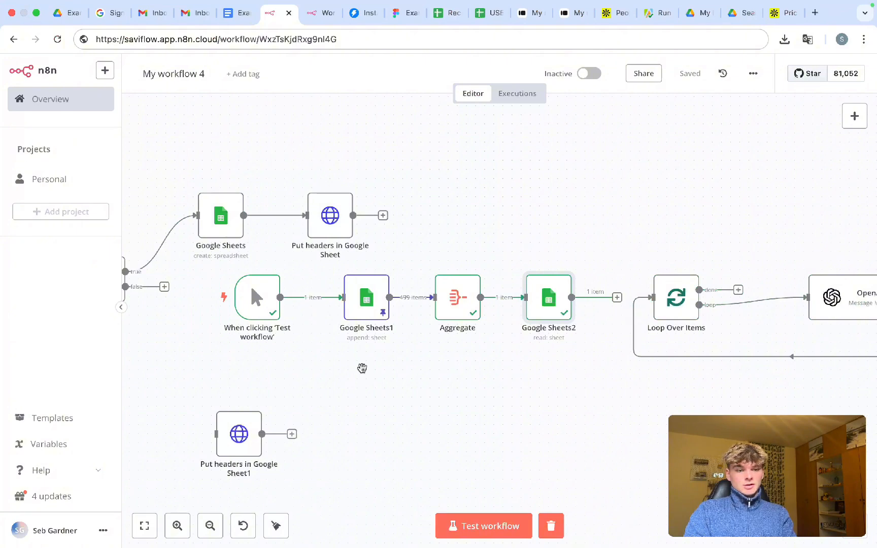
- Rerun the workflow and confirm Google Sheets2 now returns a single row (row_number 2)
key("super+Return")
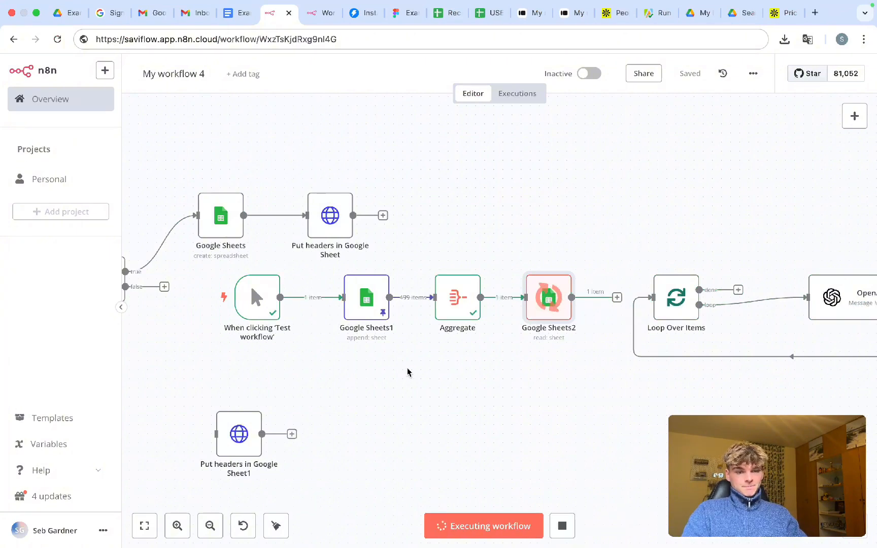
double_click(548, 310)
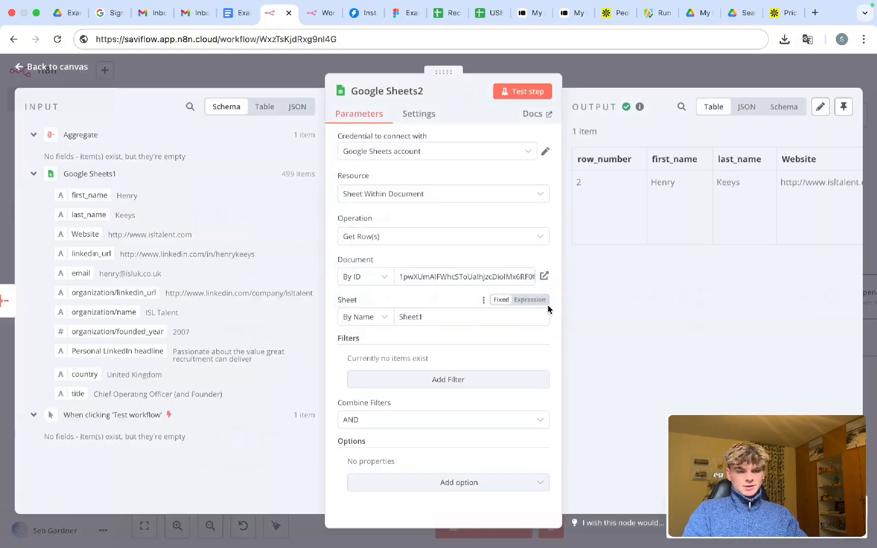
scroll(655, 196, "right", 2)
scroll(653, 196, "right", 10)
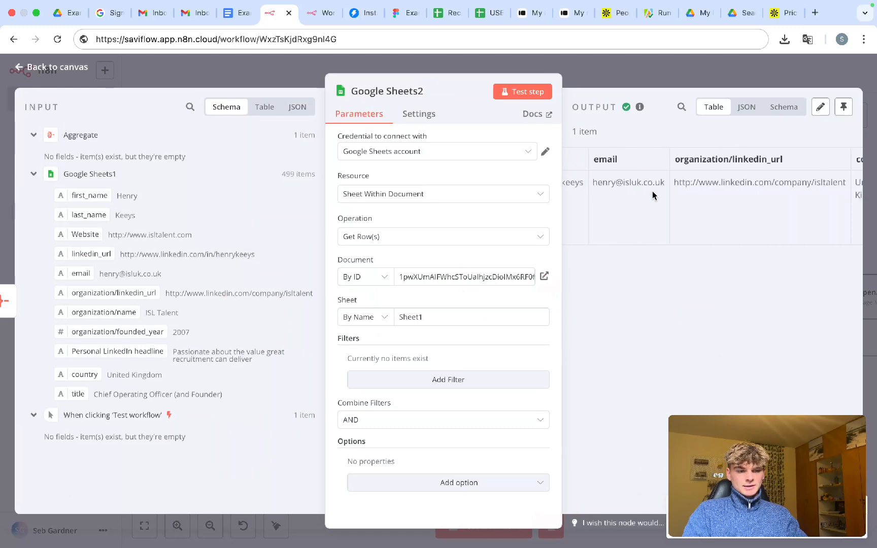
scroll(654, 195, "left", 10)
scroll(654, 195, "left", 2)
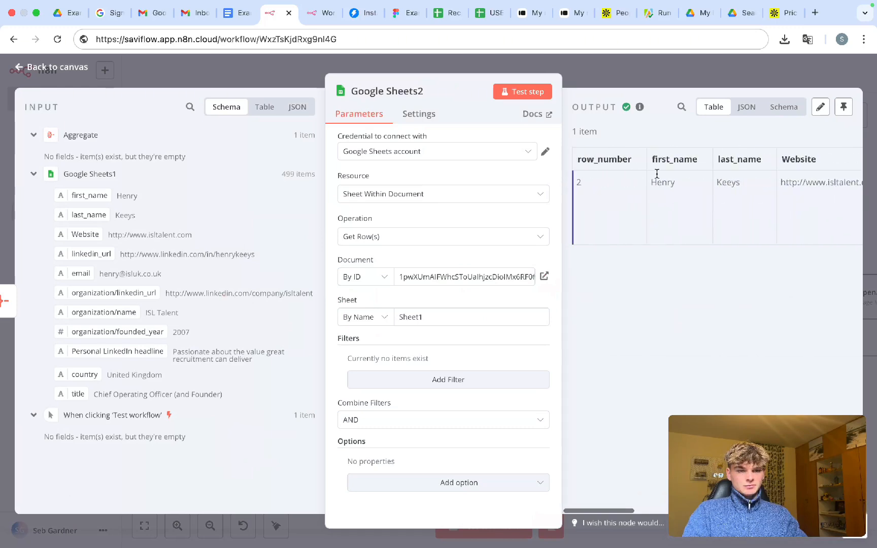
left_click(633, 71)
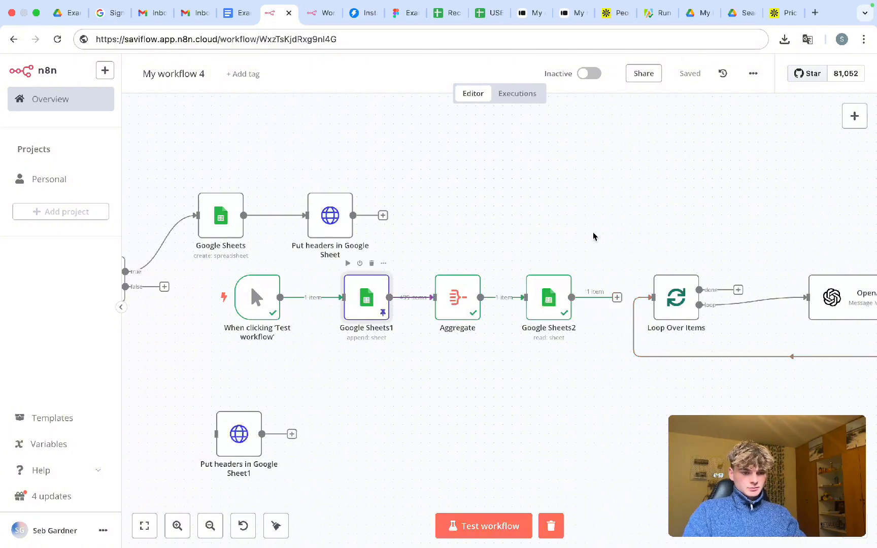
- Review Google Sheets1's 499 pinned items, then select Google Sheets2's spreadsheet ID in its Document field
key("Return")
scroll(638, 231, "down", 5)
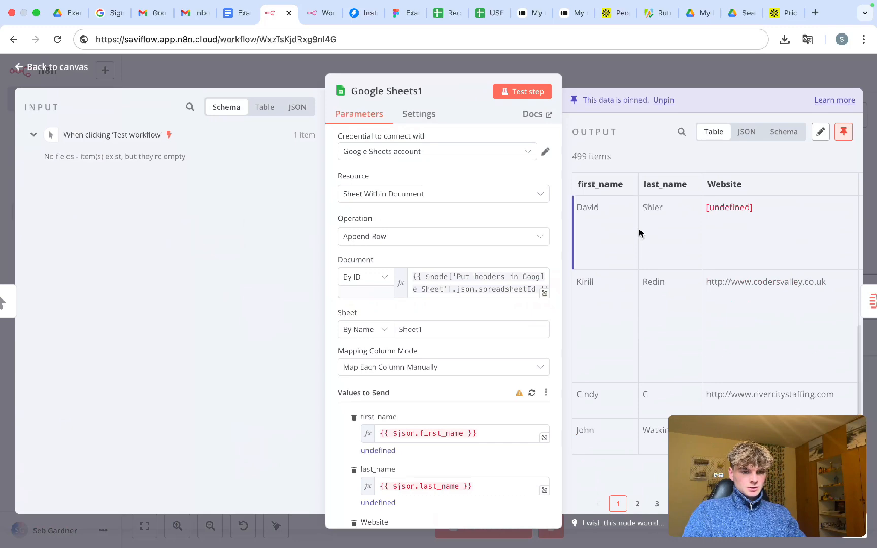
scroll(638, 232, "up", 5)
scroll(638, 233, "down", 5)
left_click(617, 77)
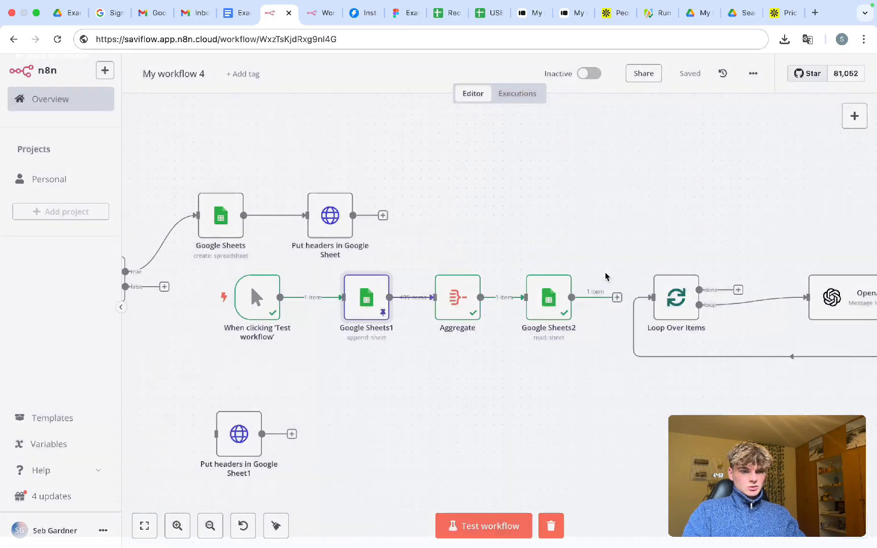
double_click(549, 297)
double_click(458, 283)
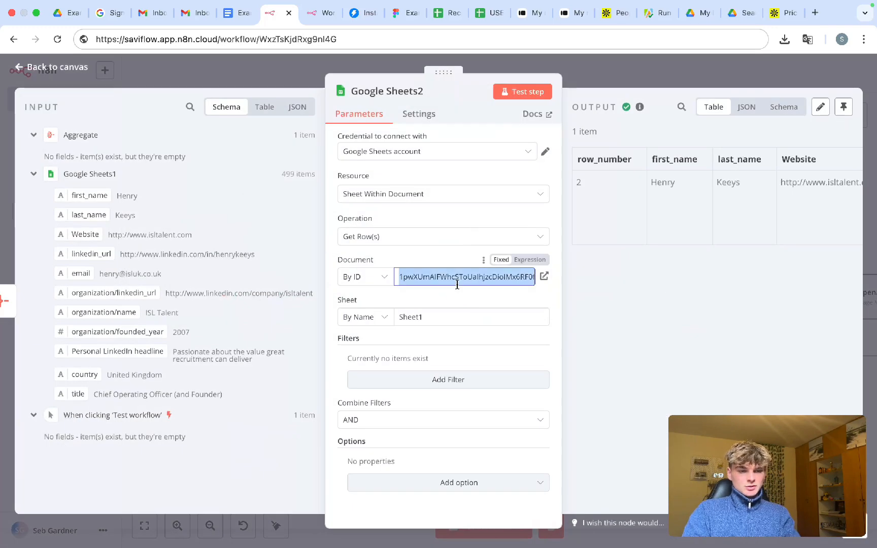
left_click(677, 84)
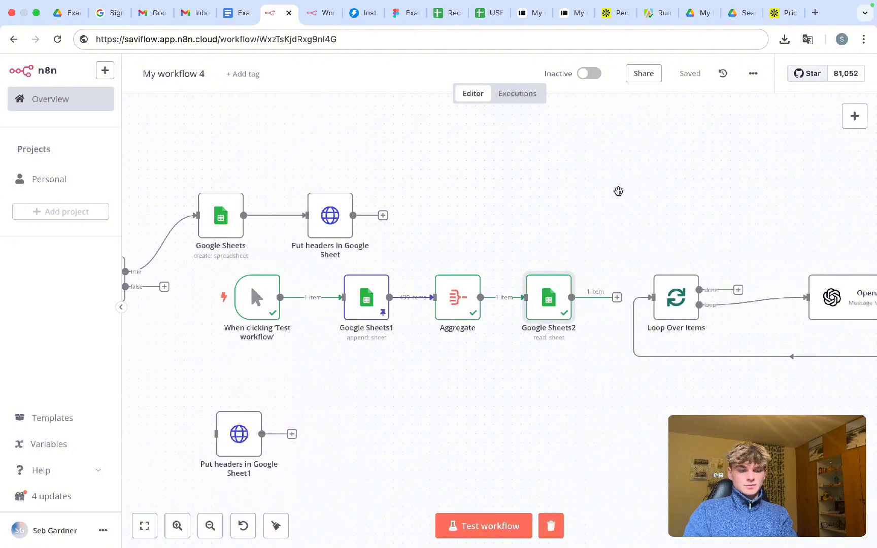
- Load the test scraper spreadsheet by pasting its ID into the sheet's web address
left_click(481, 13)
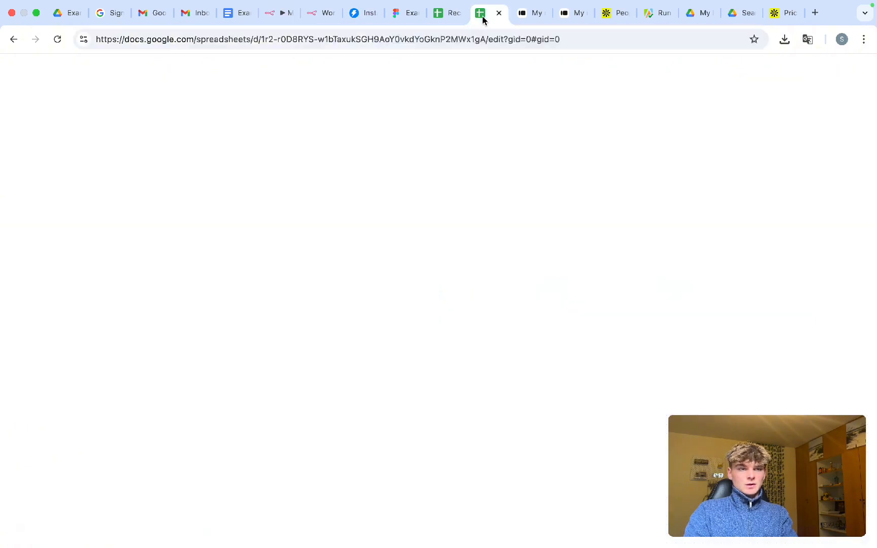
double_click(297, 40)
left_click(447, 39)
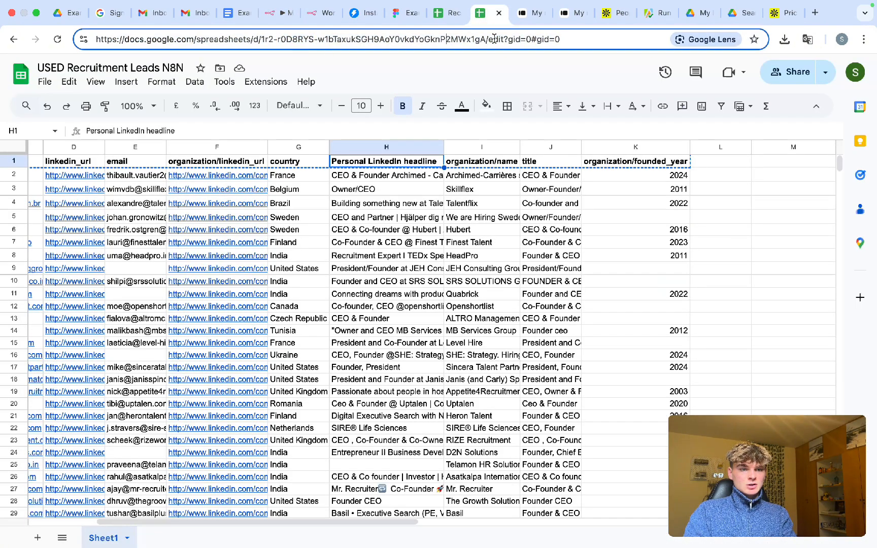
left_click_drag(485, 40, 269, 40)
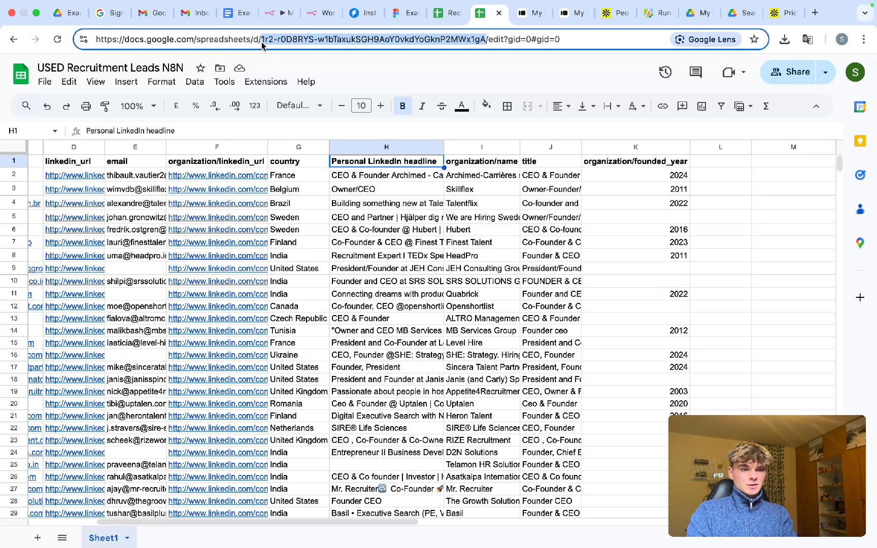
key("Return")
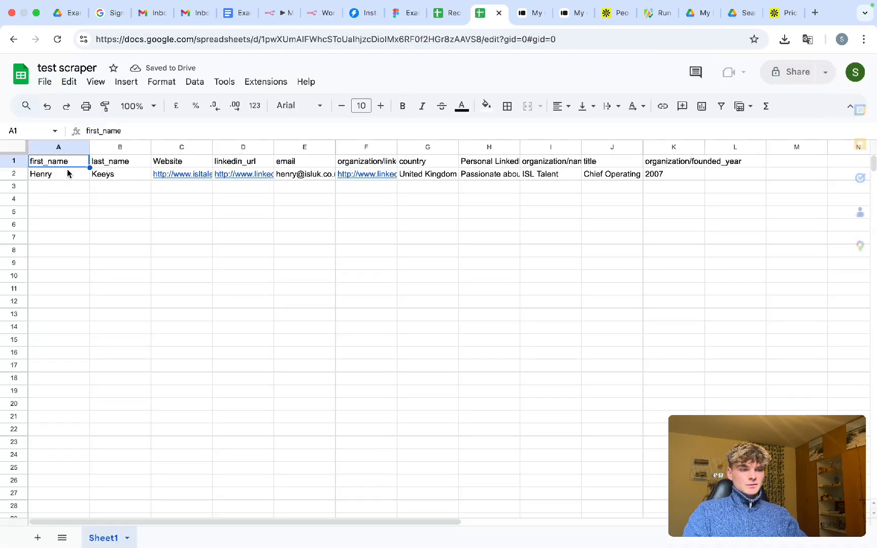
- Check the single lead row in row 2, glance at n8n, and return
left_click_drag(67, 173, 607, 176)
left_click(650, 191)
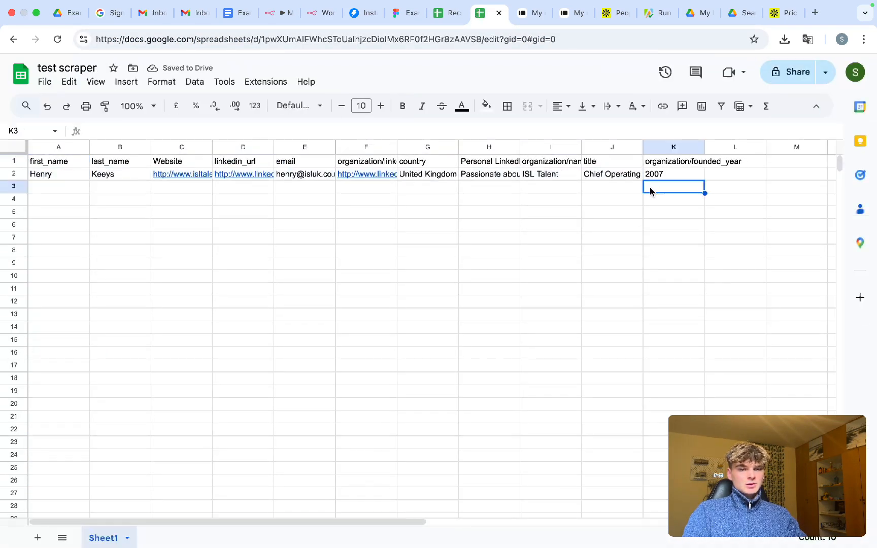
left_click(272, 21)
scroll(565, 243, "right", 2)
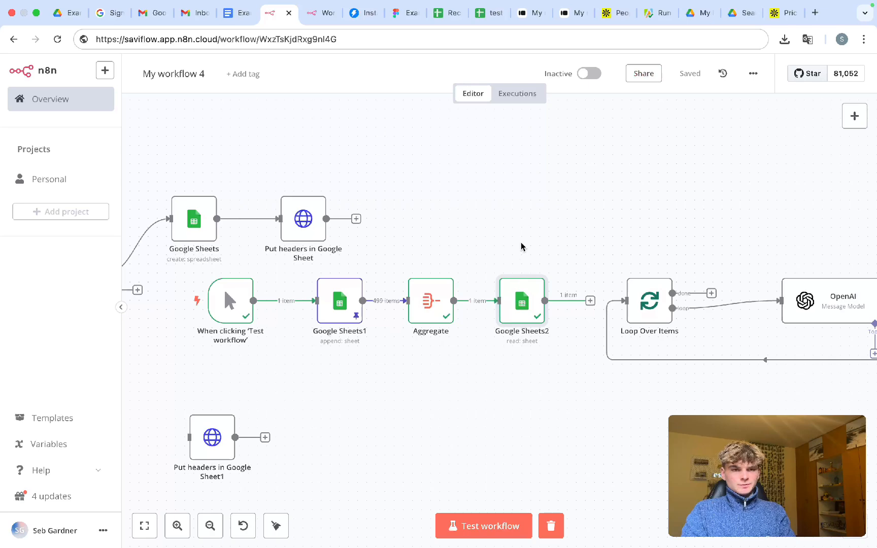
left_click(490, 12)
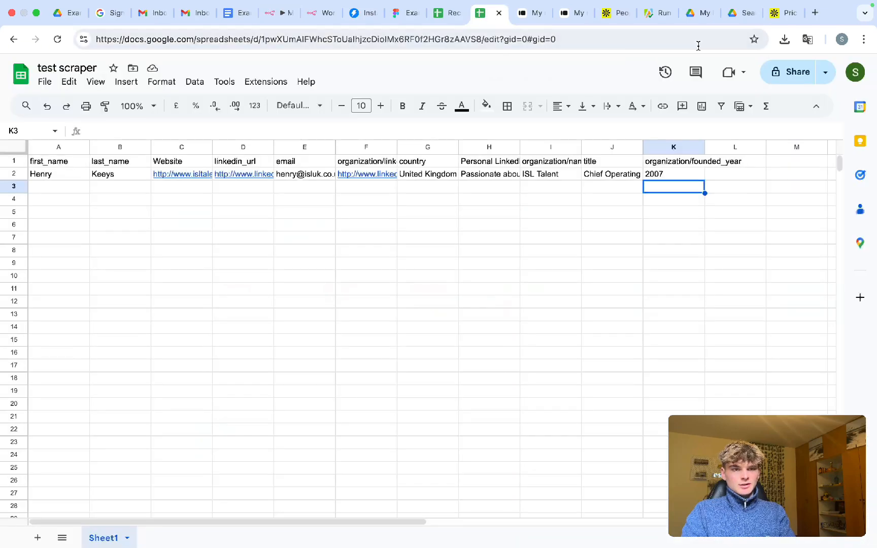
- Open the fuller 'test scraper' file from the Drive search and select its document ID
key("super+w")
left_click(695, 15)
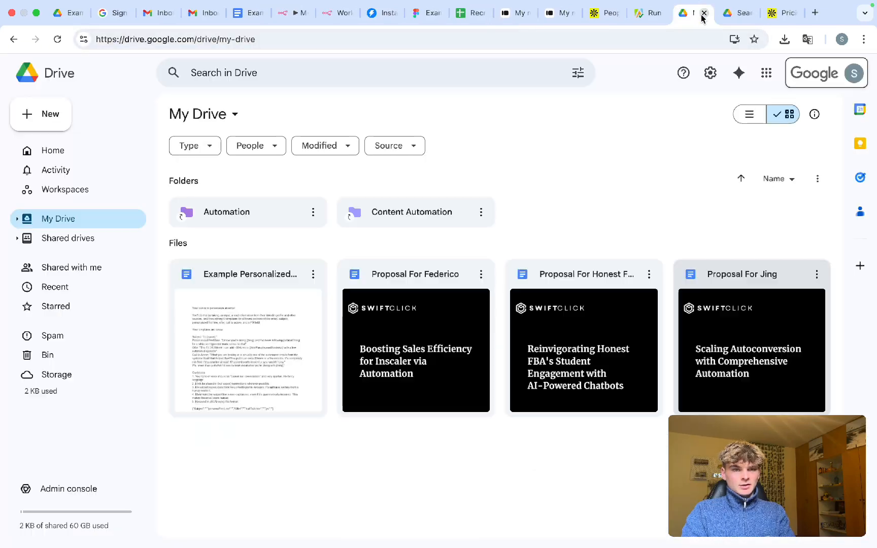
left_click(736, 14)
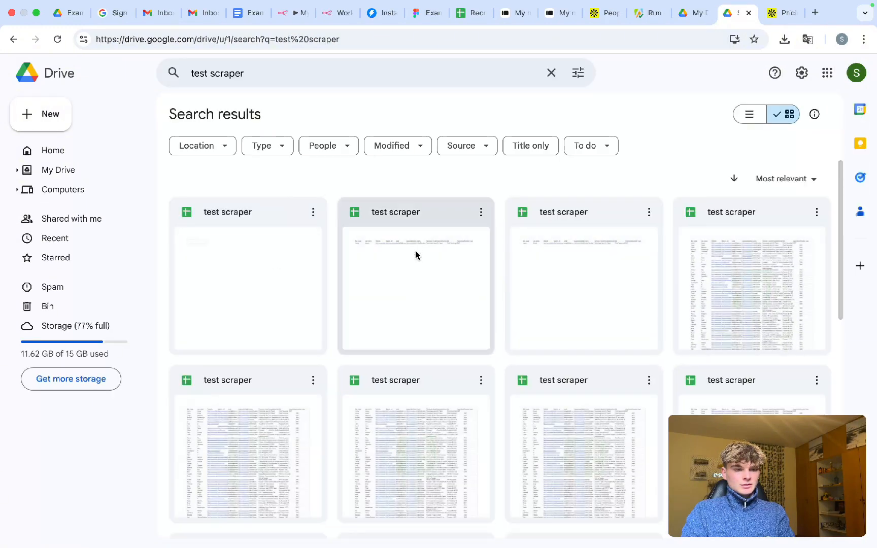
scroll(422, 304, "down", 1)
double_click(240, 390)
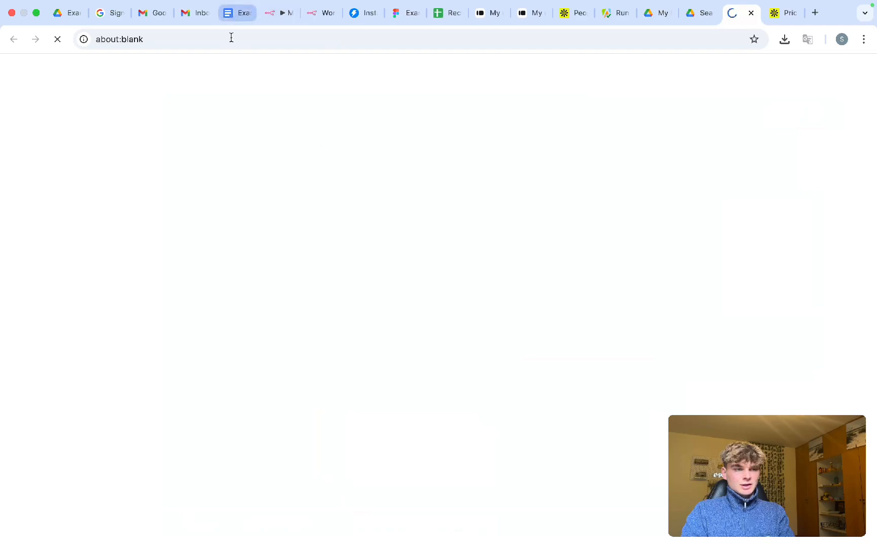
left_click(325, 40)
double_click(327, 41)
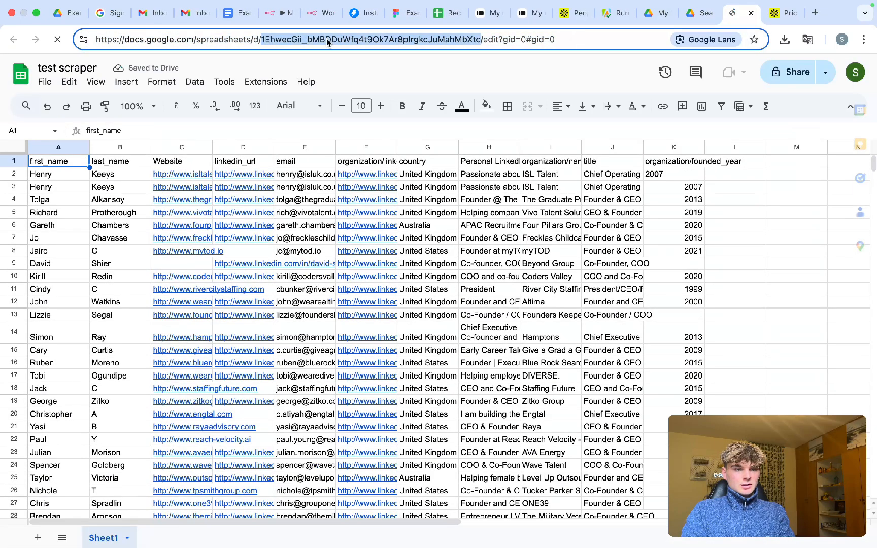
left_click(282, 19)
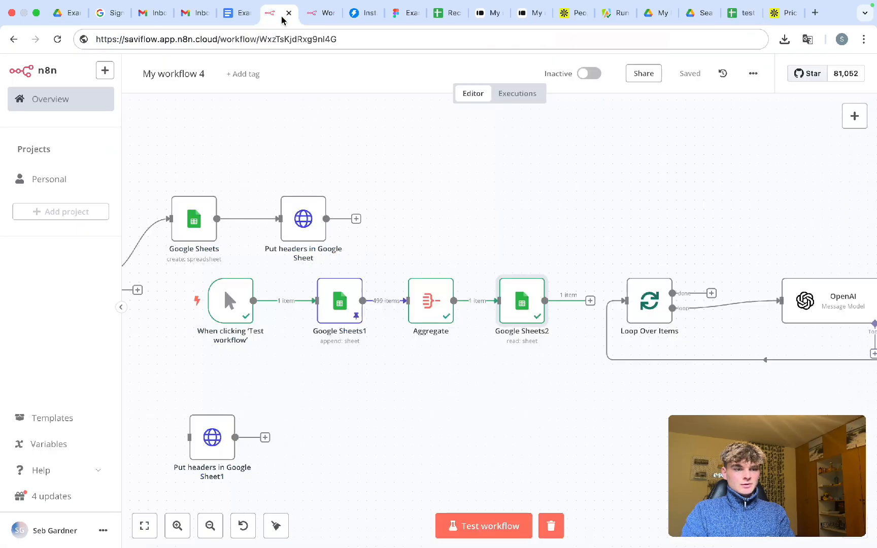
- Set Google Sheets2 to identify the sheet by name as Sheet1
double_click(485, 303)
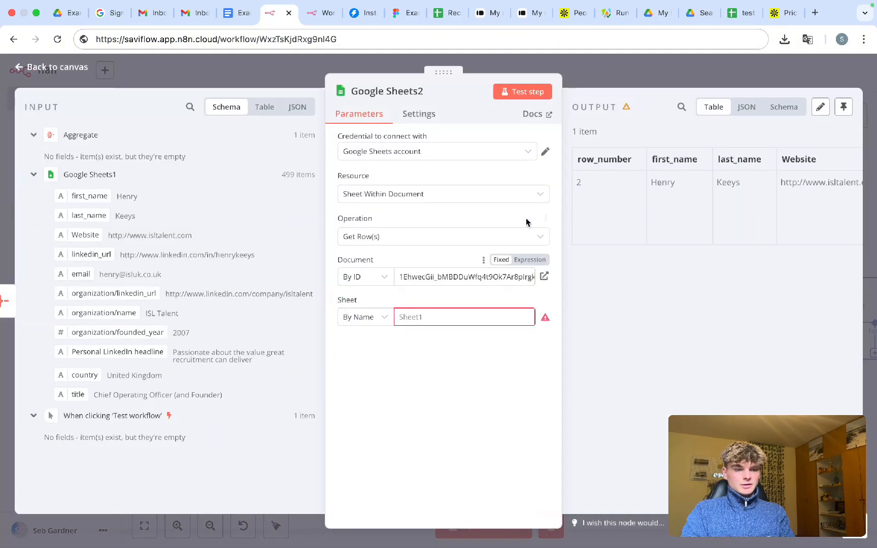
left_click(425, 324)
left_click(357, 318)
left_click(420, 314)
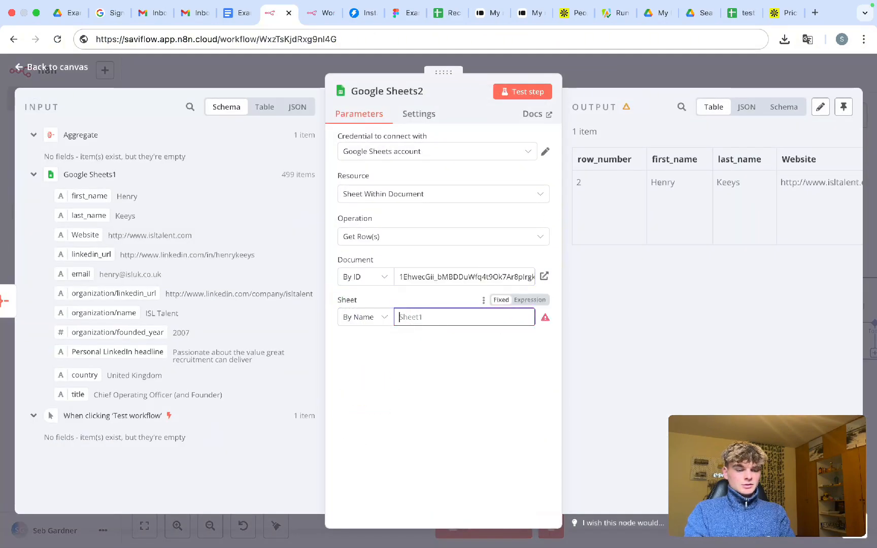
type("Sheet1")
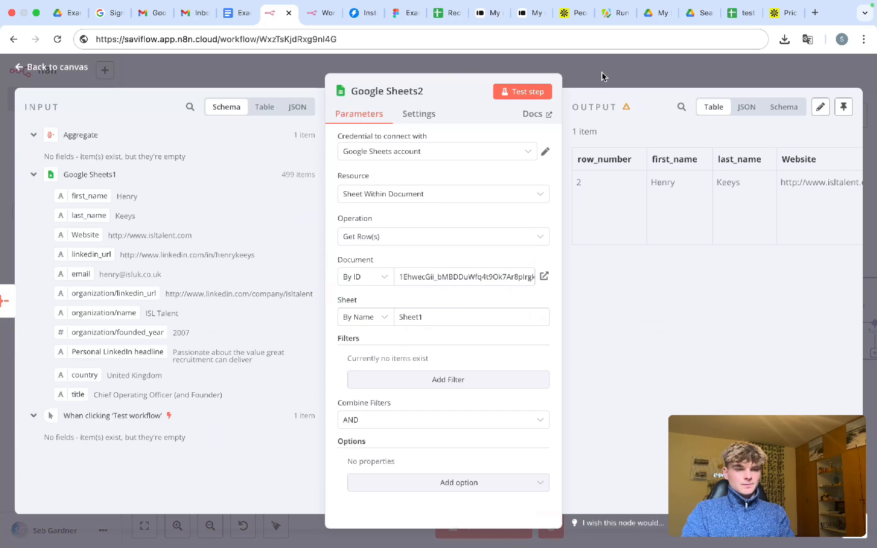
key("Escape")
- Test-run the workflow and verify Google Sheets2 outputs 500 lead rows
scroll(532, 348, "right", 1)
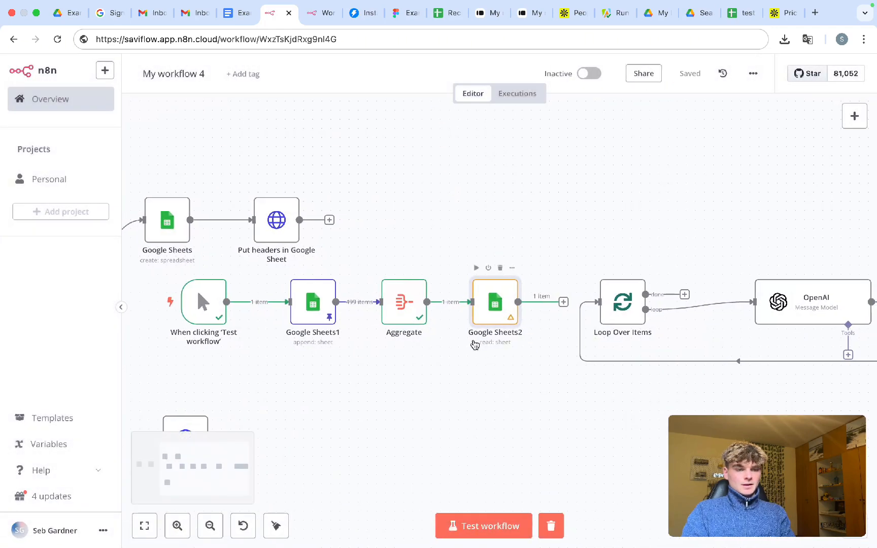
key("super+Return")
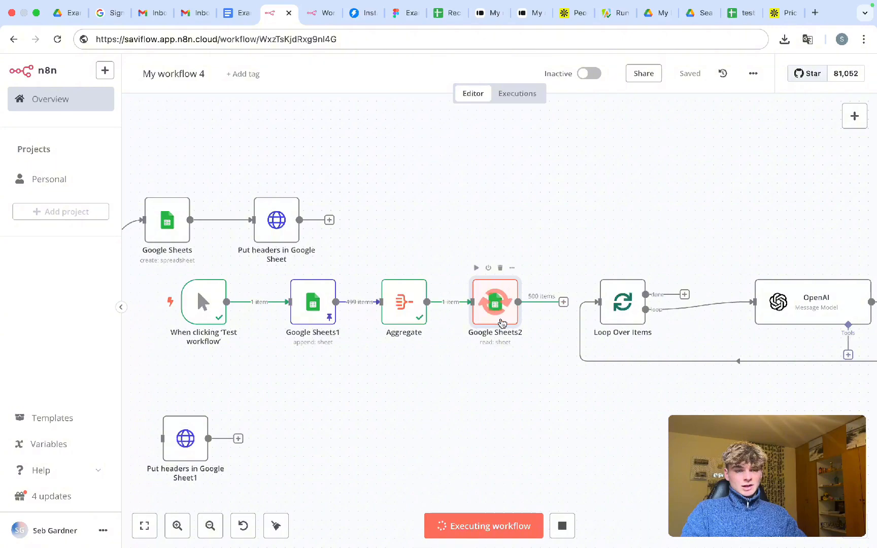
double_click(492, 302)
scroll(689, 208, "down", 5)
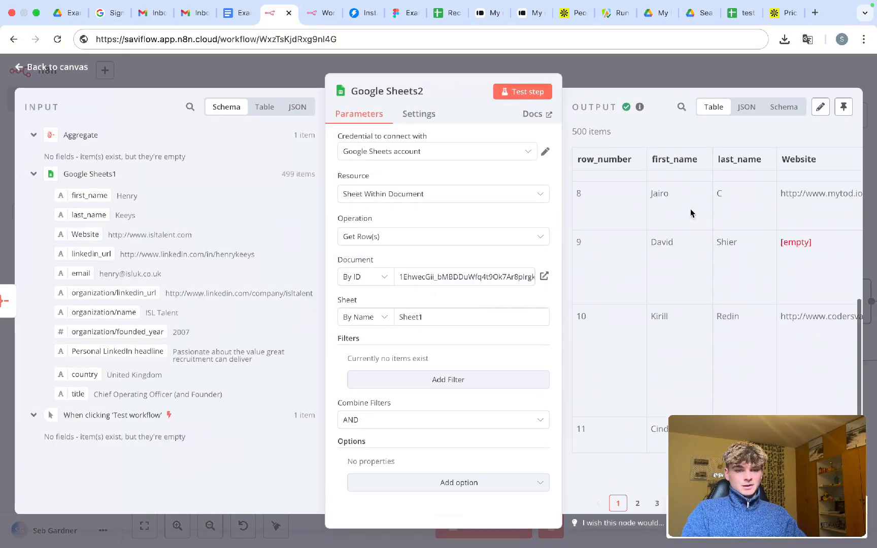
scroll(690, 208, "right", 5)
scroll(689, 208, "right", 5)
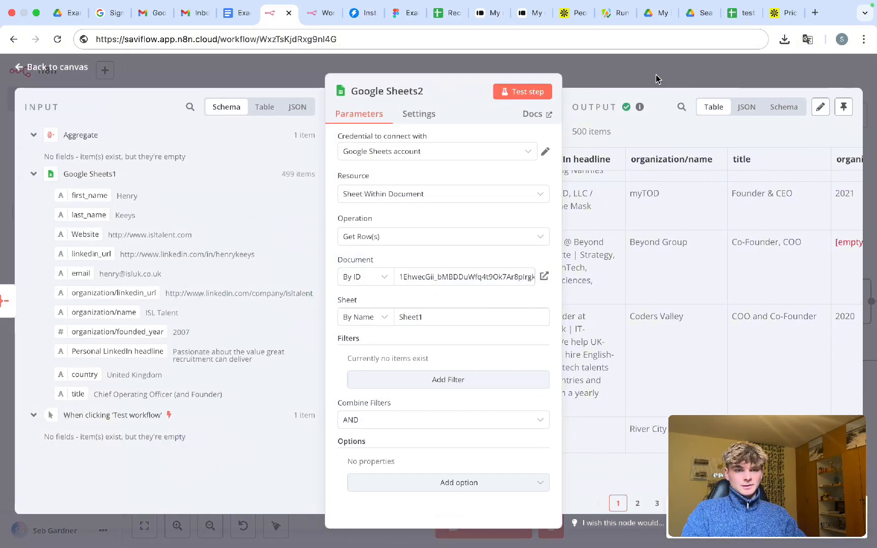
left_click(656, 75)
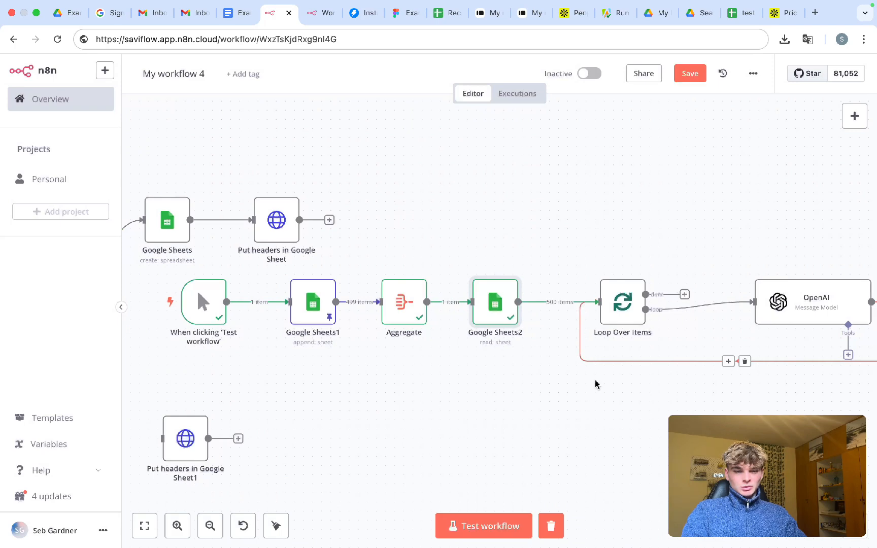
- Save the workflow, start a test run, and stop it after OpenAI drafts two emails
scroll(595, 383, "right", 5)
key("super+s")
scroll(514, 394, "left", 5)
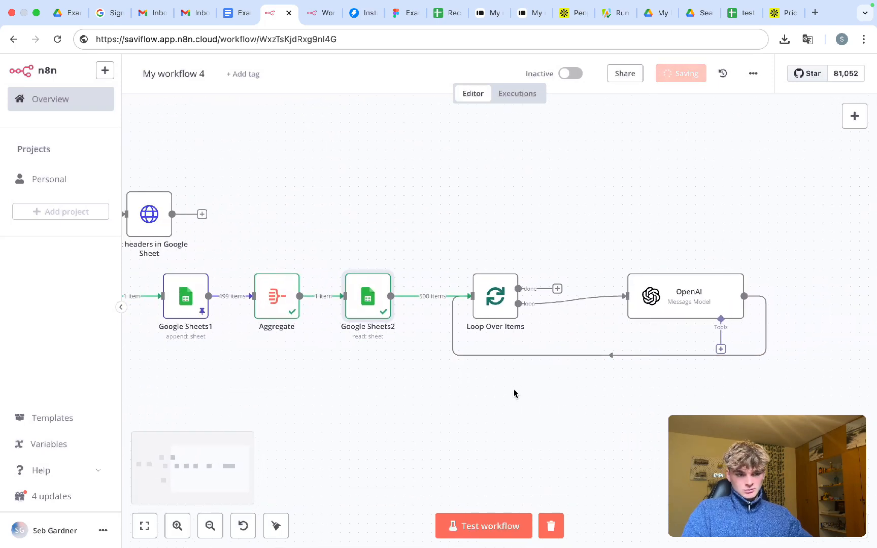
scroll(514, 394, "left", 2)
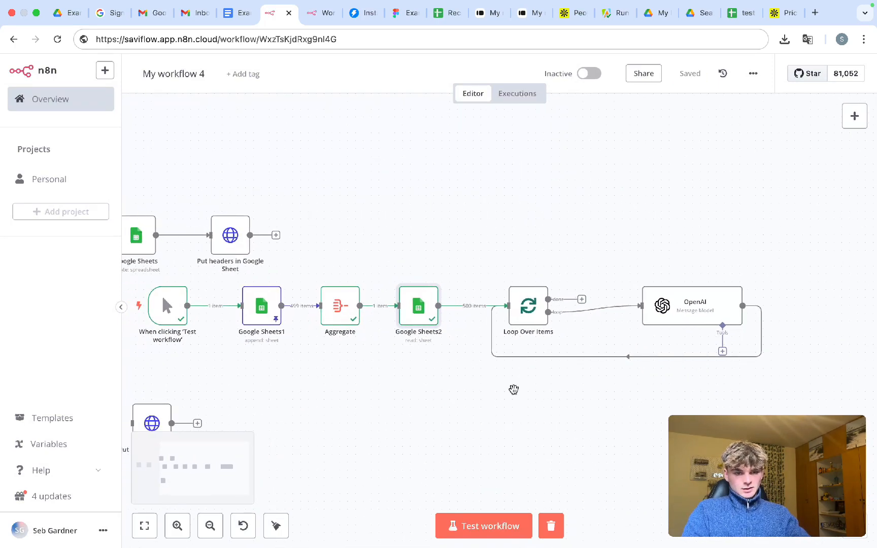
key("super+Return")
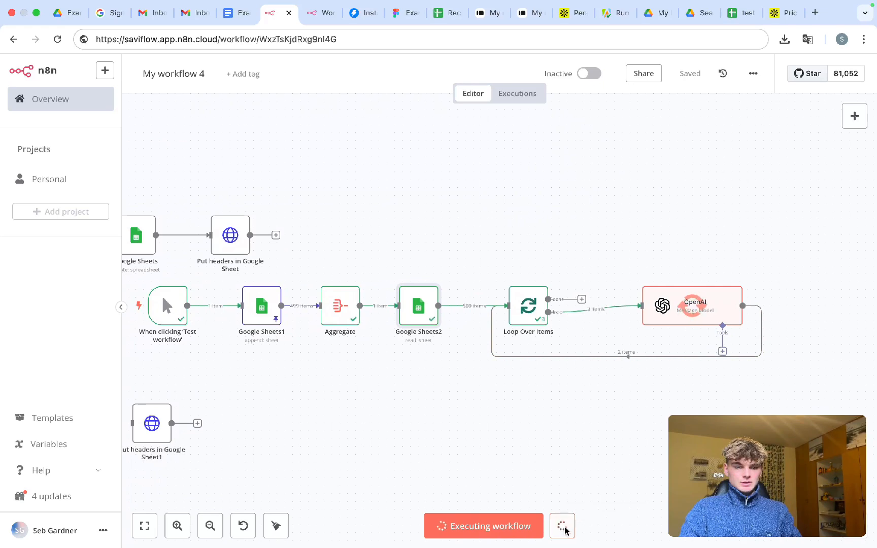
left_click(563, 527)
- Open the OpenAI node and preview the second prompt expression's evaluated result
double_click(682, 320)
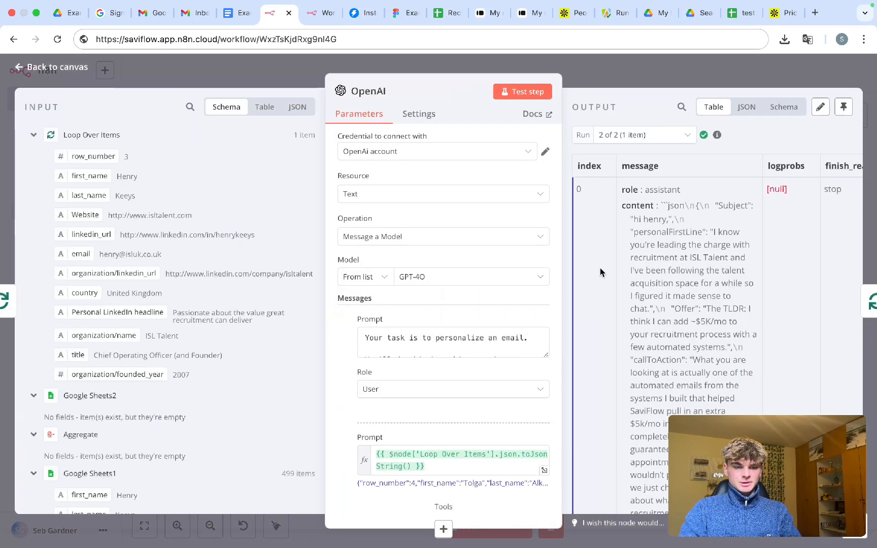
scroll(452, 346, "down", 3)
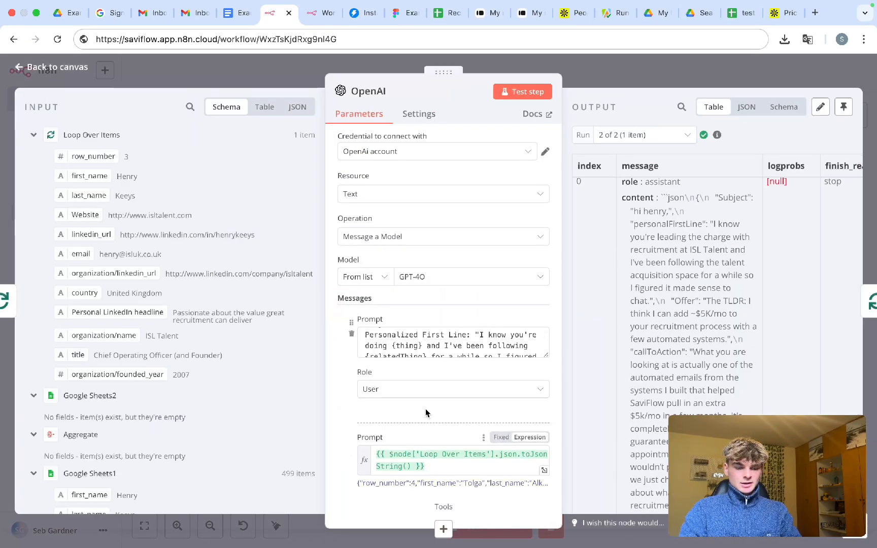
scroll(423, 457, "down", 5)
left_click(401, 338)
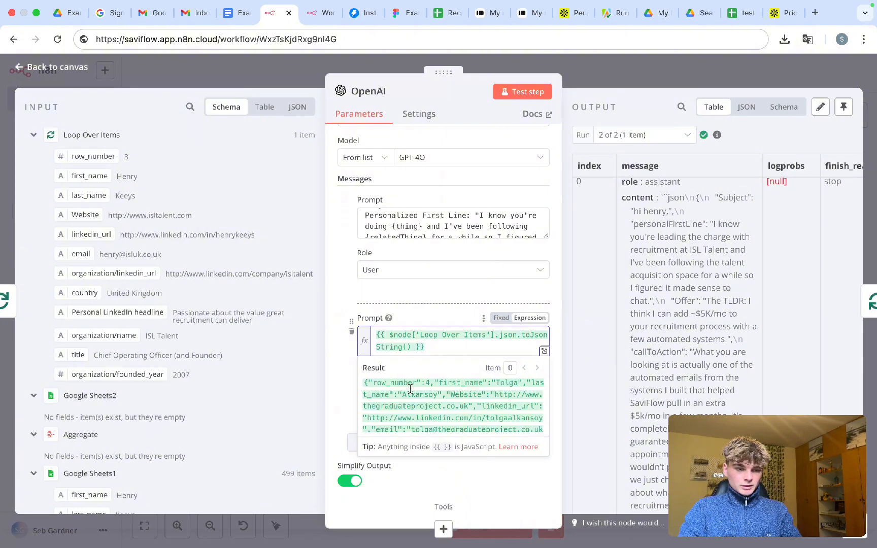
left_click_drag(433, 346, 377, 338)
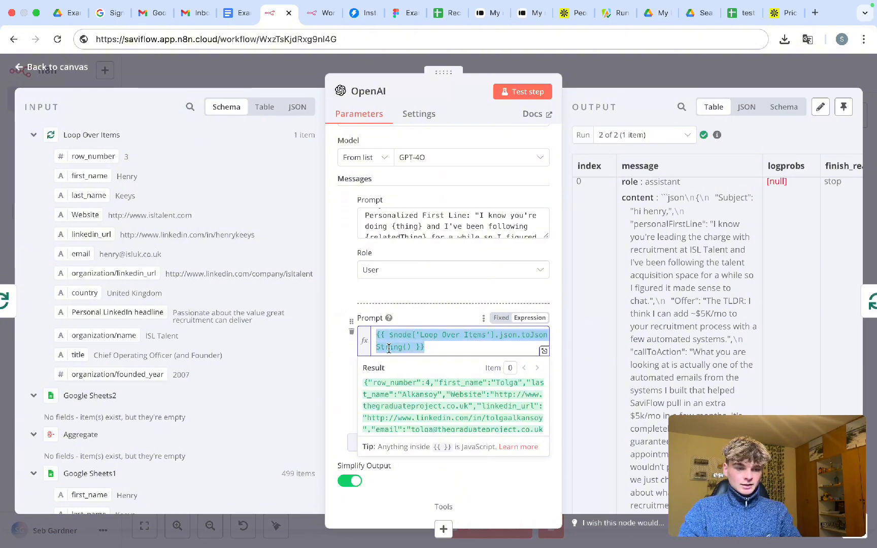
left_click(392, 347)
scroll(397, 407, "down", 1)
scroll(397, 407, "down", 5)
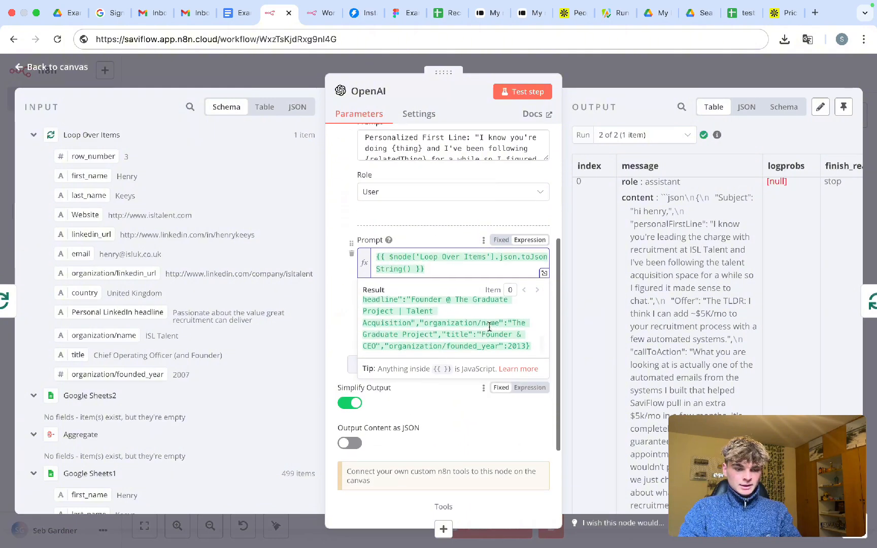
left_click_drag(531, 346, 478, 345)
scroll(412, 309, "up", 3)
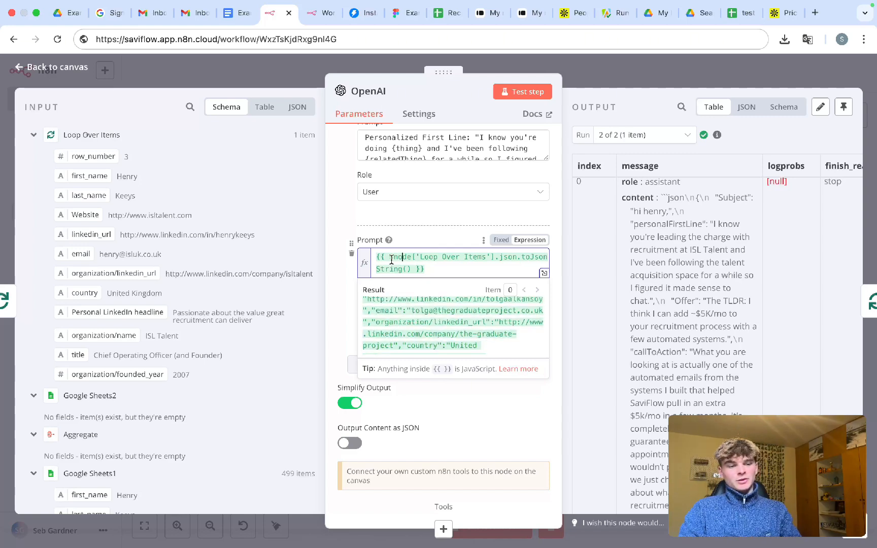
- Inspect the Loop Over Items fields and the prompt's toJsonString() call and evaluated text
left_click_drag(113, 137, 65, 136)
left_click(76, 134)
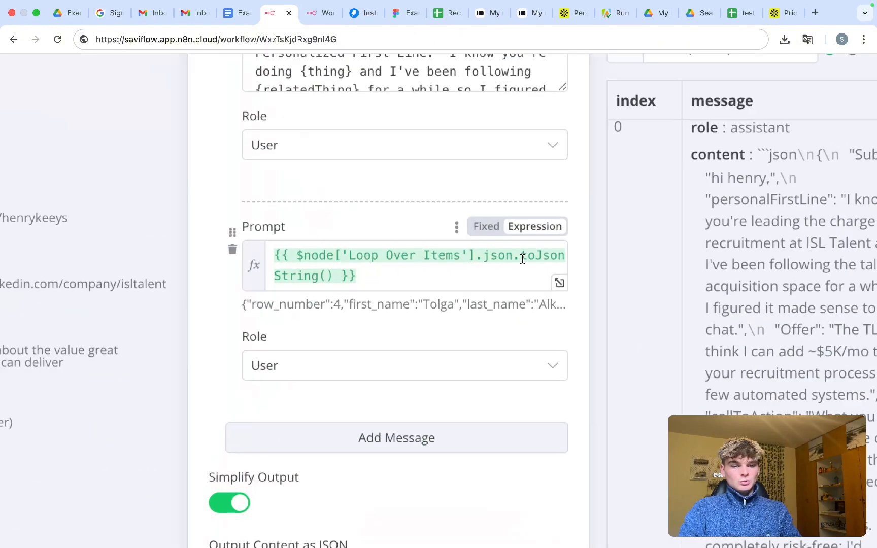
left_click_drag(296, 276, 524, 255)
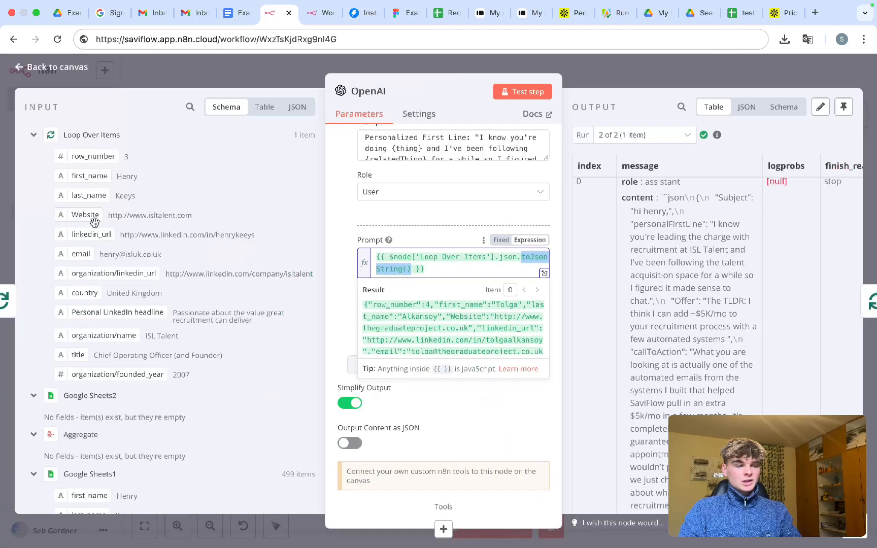
scroll(445, 316, "down", 1)
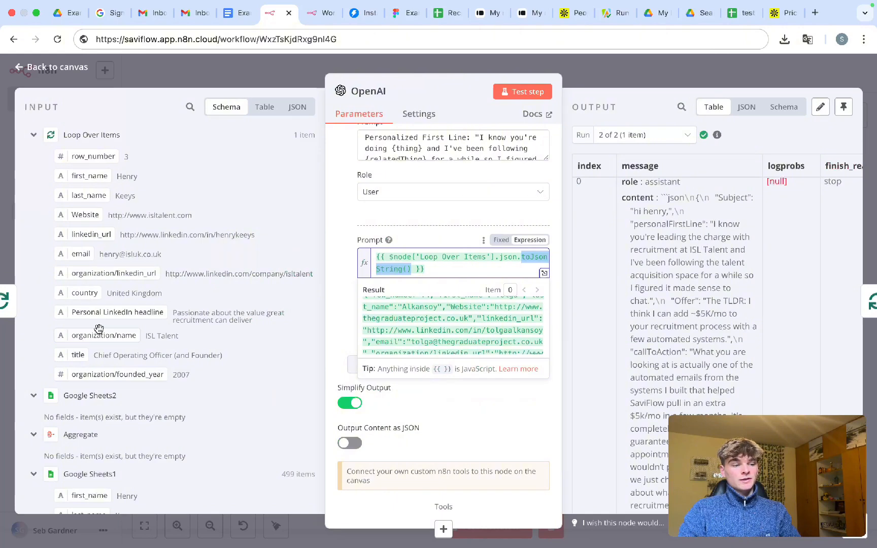
scroll(442, 320, "up", 1)
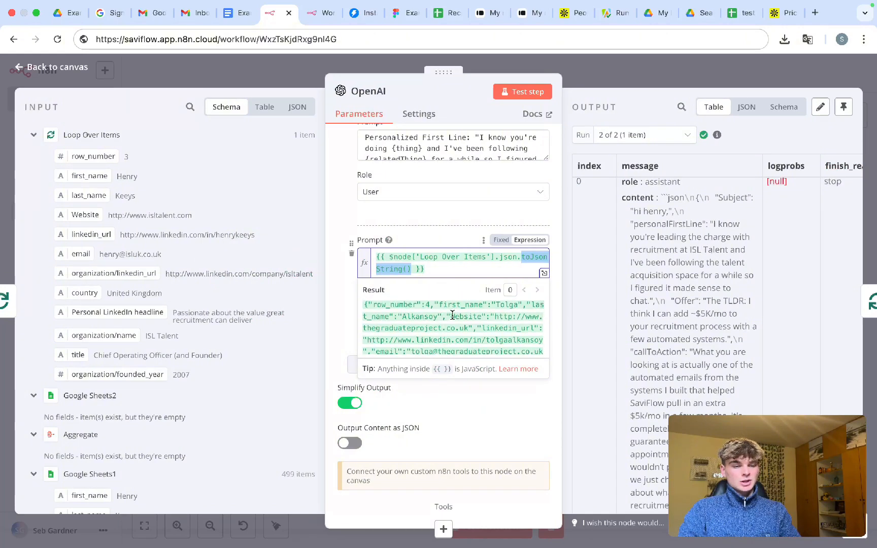
left_click_drag(364, 304, 480, 351)
left_click(442, 204)
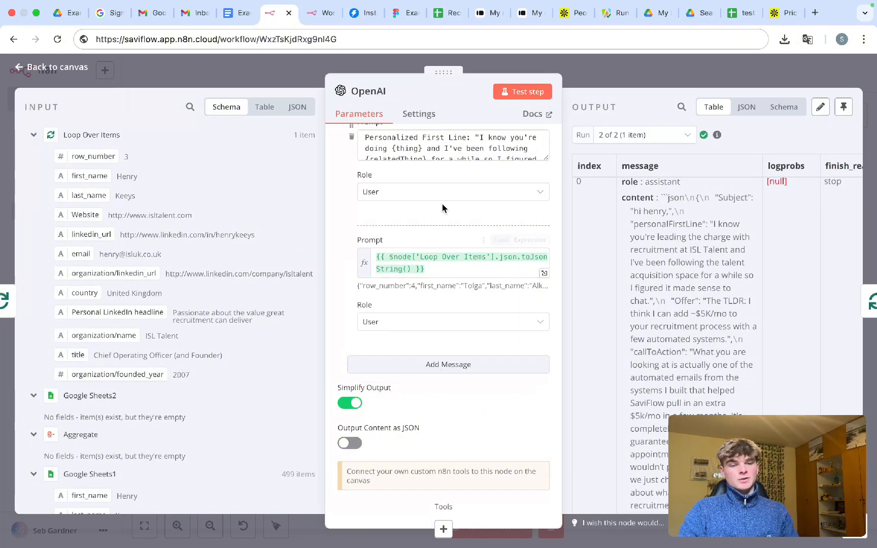
scroll(572, 295, "down", 5)
scroll(572, 294, "up", 4)
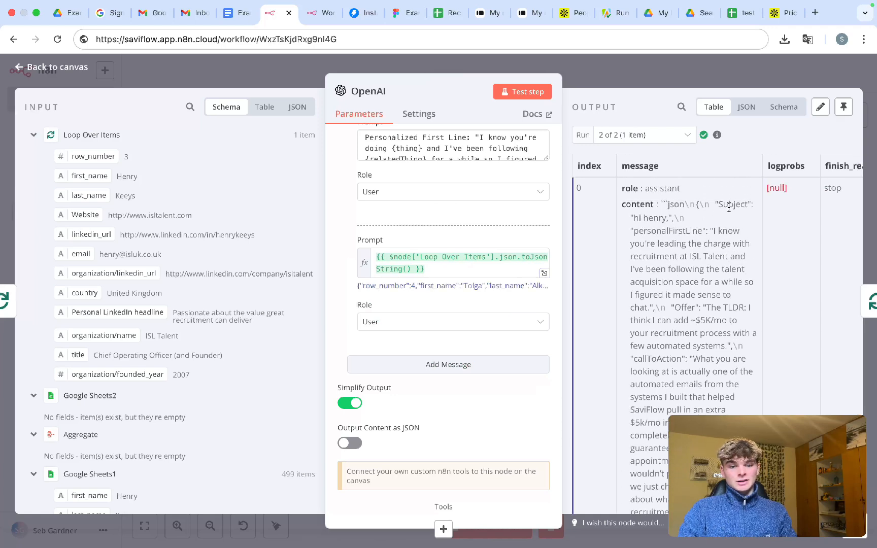
scroll(673, 223, "down", 1)
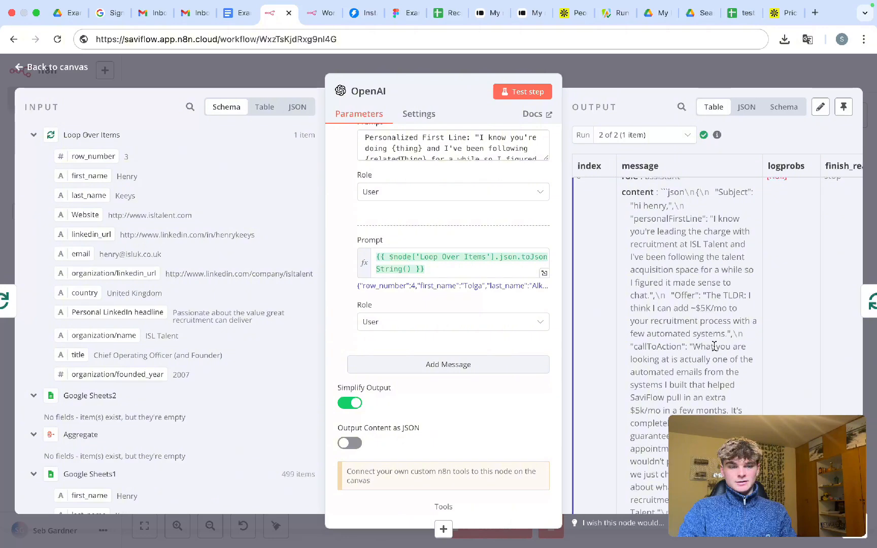
scroll(711, 346, "down", 3)
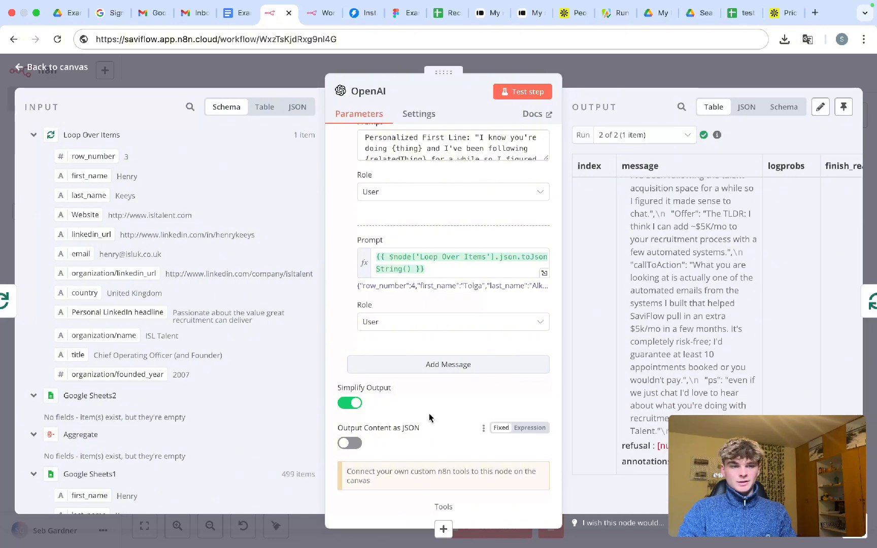
- Switch on 'Output Content as JSON' in the OpenAI node and check the email output
left_click(345, 444)
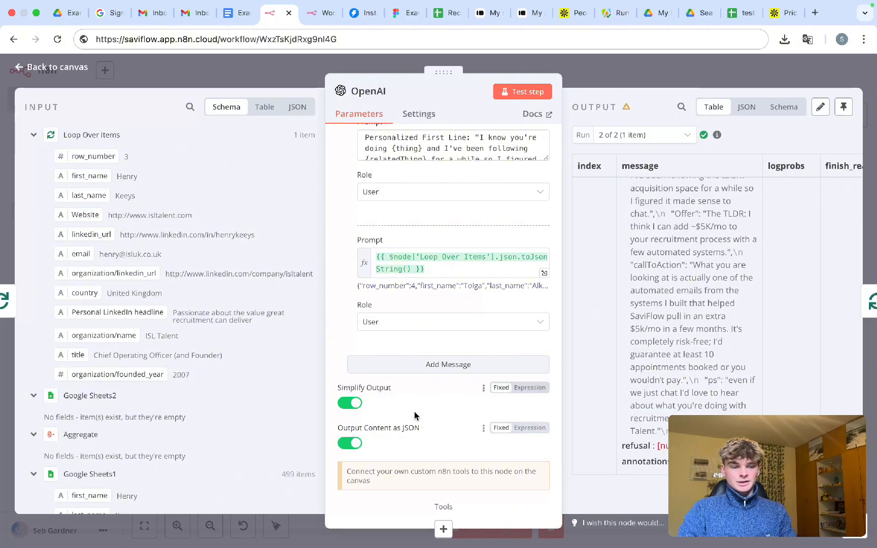
scroll(696, 305, "up", 3)
scroll(685, 236, "up", 1)
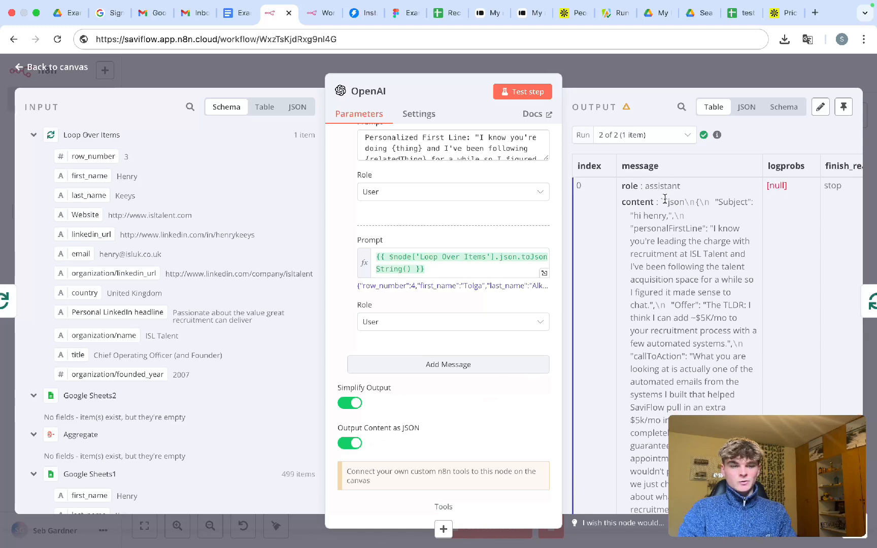
left_click_drag(665, 199, 710, 434)
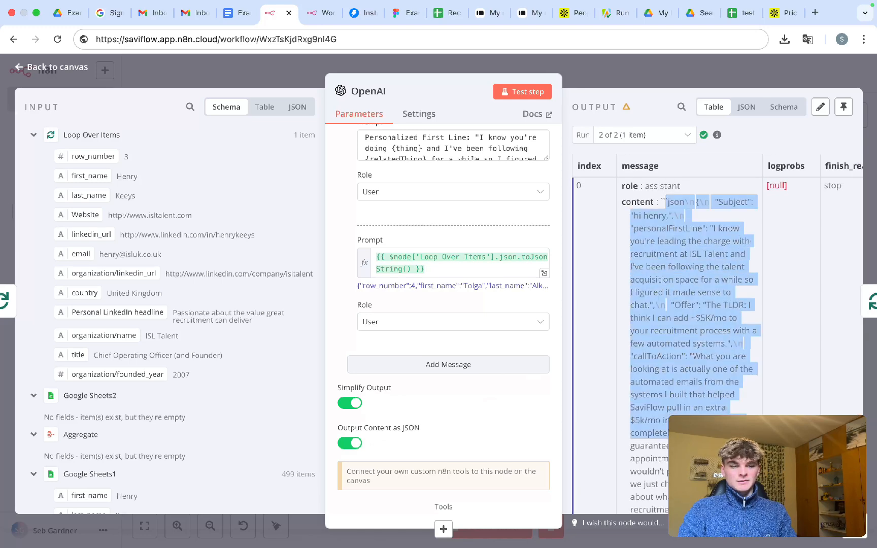
left_click(626, 82)
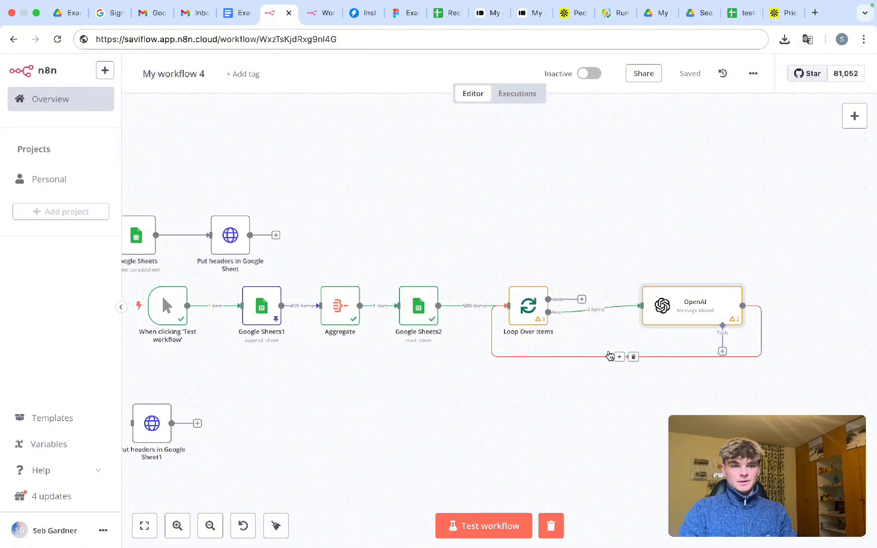
- Rerun and stop the workflow, then check OpenAI's separate personalFirstLine and callToAction fields
key("ctrl+Return")
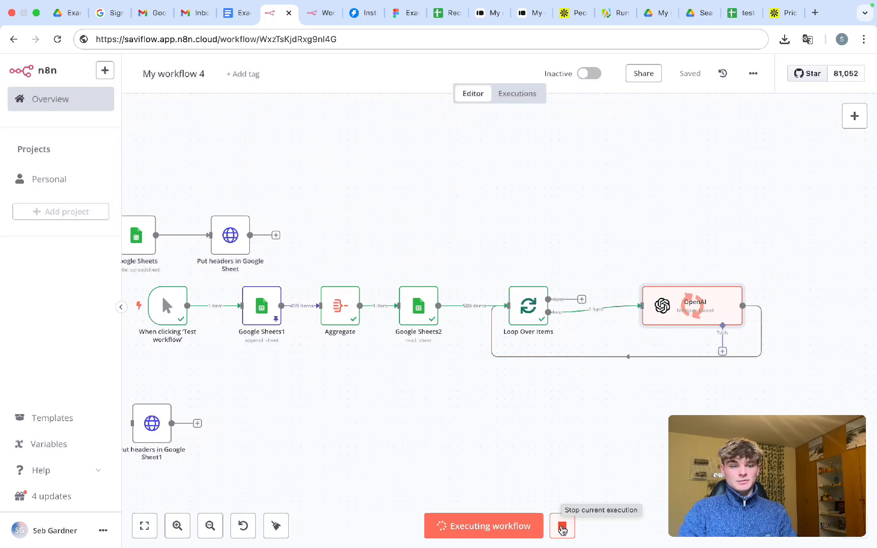
left_click(562, 529)
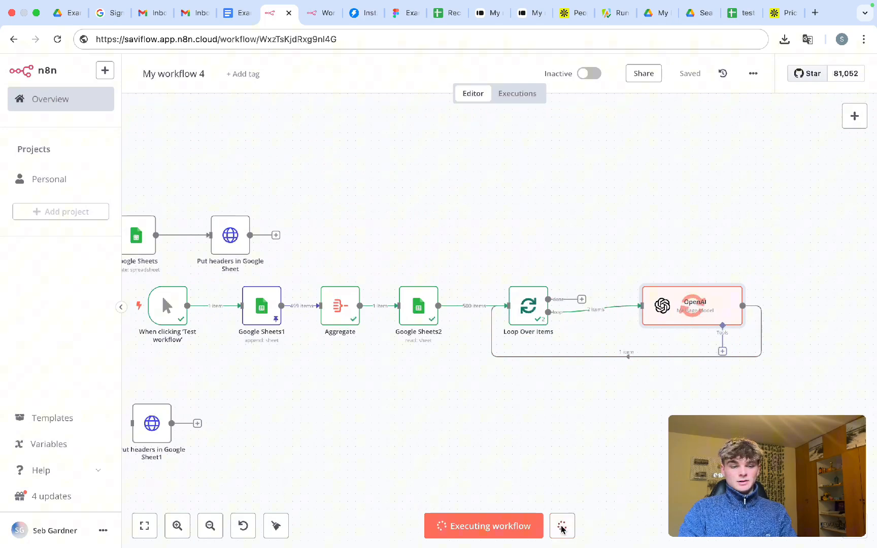
double_click(688, 323)
scroll(651, 217, "down", 2)
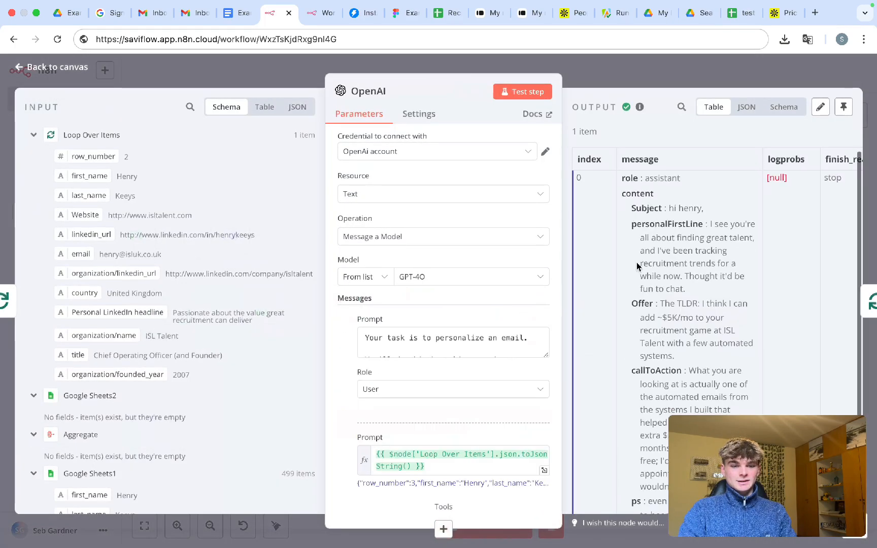
left_click_drag(636, 216, 705, 220)
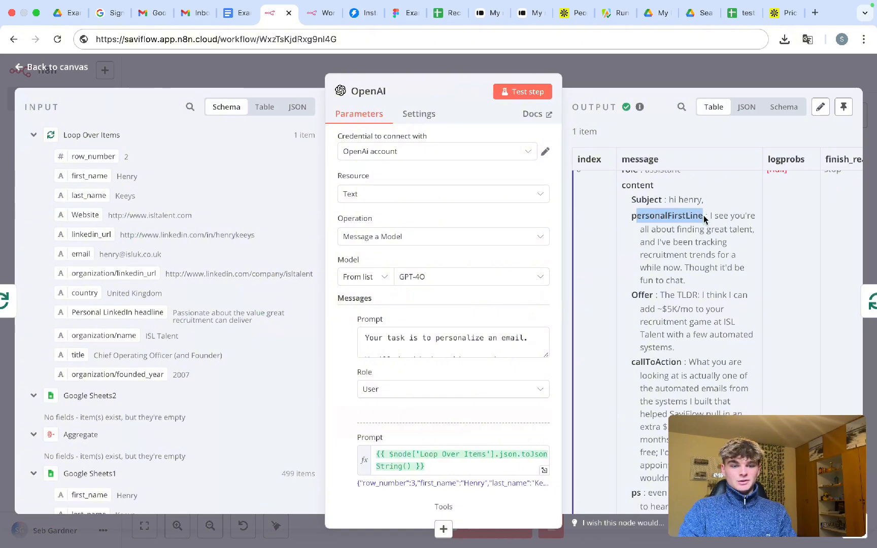
left_click(634, 299)
left_click_drag(636, 362, 669, 363)
scroll(669, 364, "down", 4)
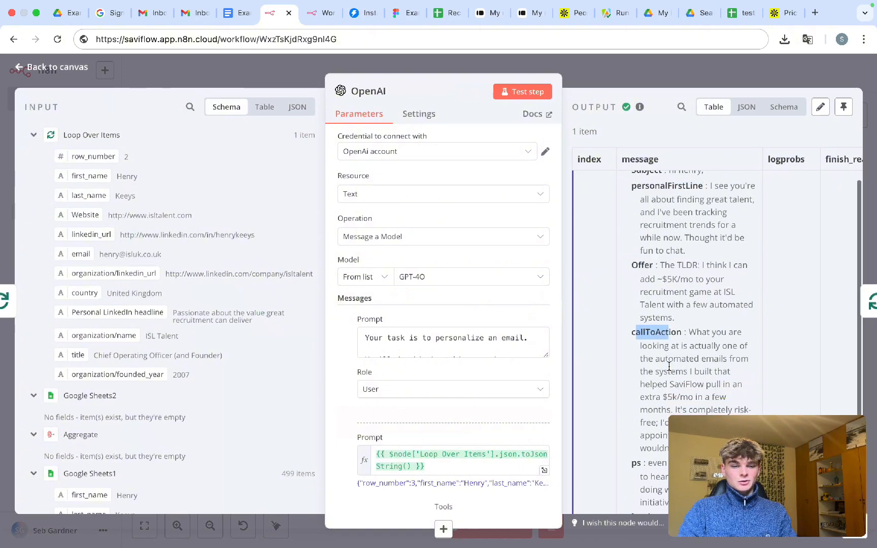
left_click(636, 392)
scroll(653, 284, "up", 5)
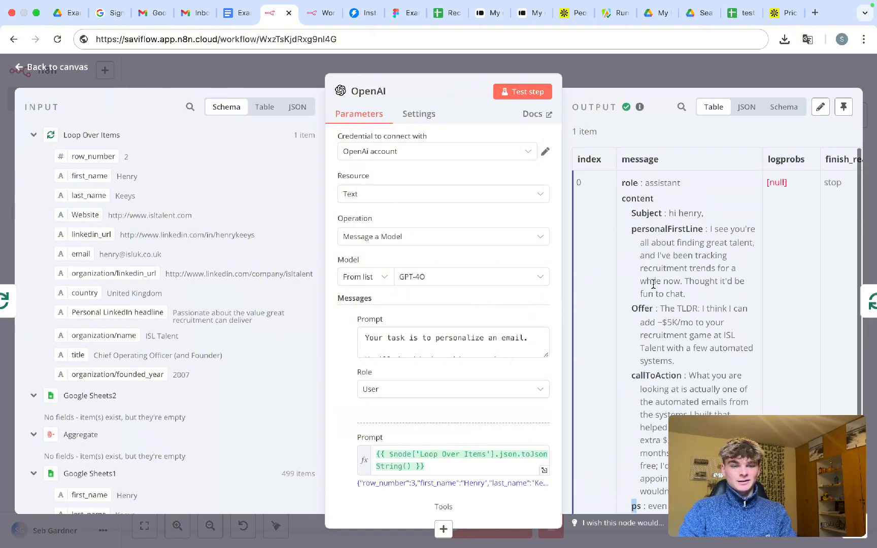
left_click(669, 82)
- Delete the link from OpenAI back to Loop Over Items, leaving its output unconnected
scroll(741, 304, "right", 2)
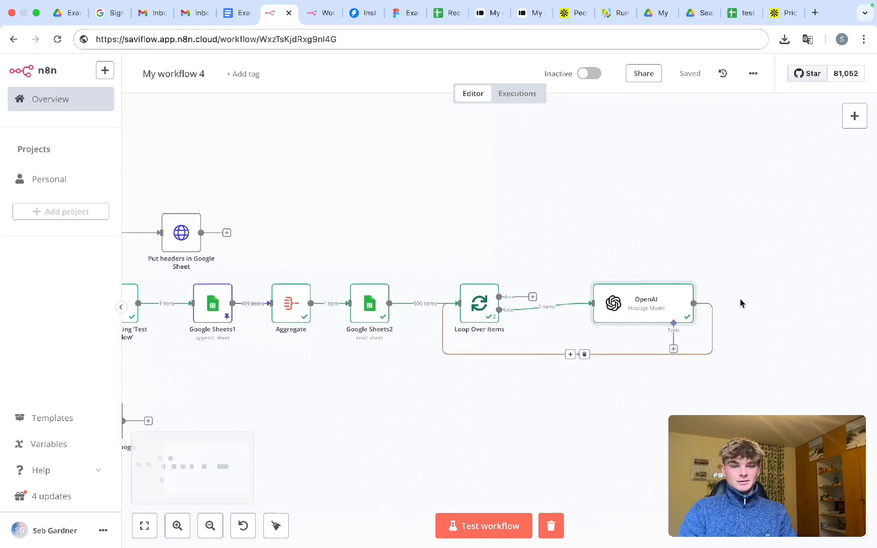
left_click(531, 355)
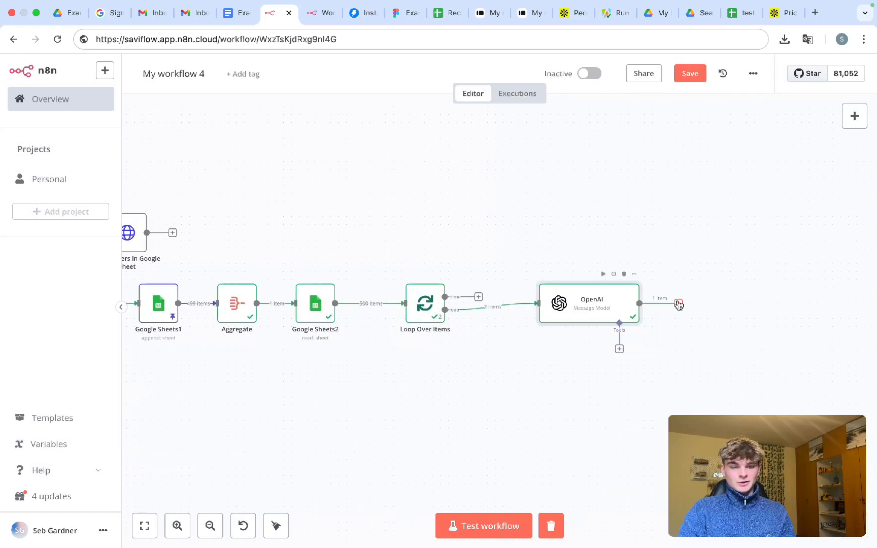
left_click(679, 304)
scroll(525, 260, "right", 3)
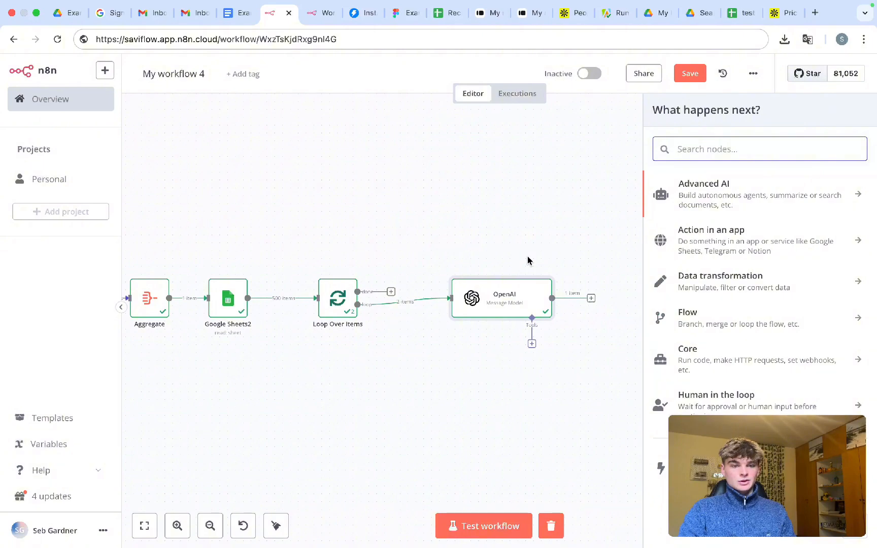
left_click(516, 235)
- Select the Google Sheets and Put headers in Google Sheet nodes on the canvas
scroll(516, 234, "left", 10)
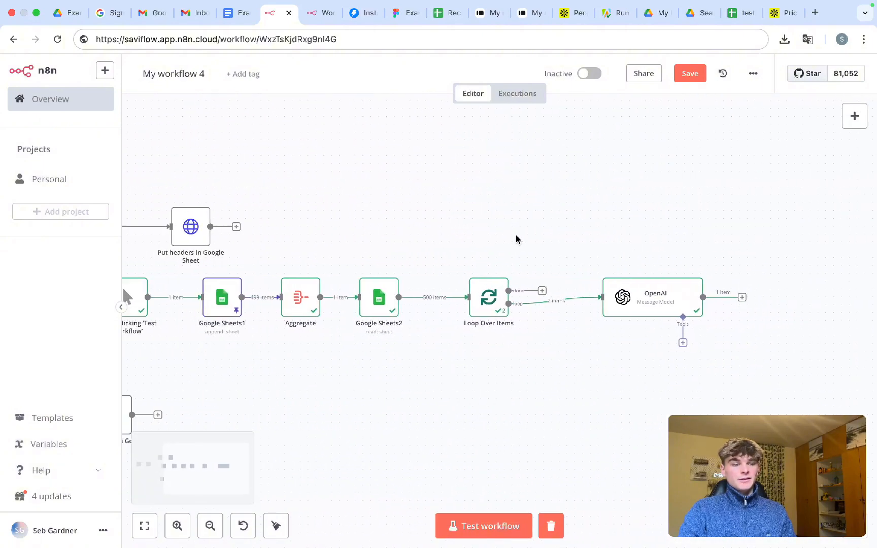
scroll(517, 235, "left", 6)
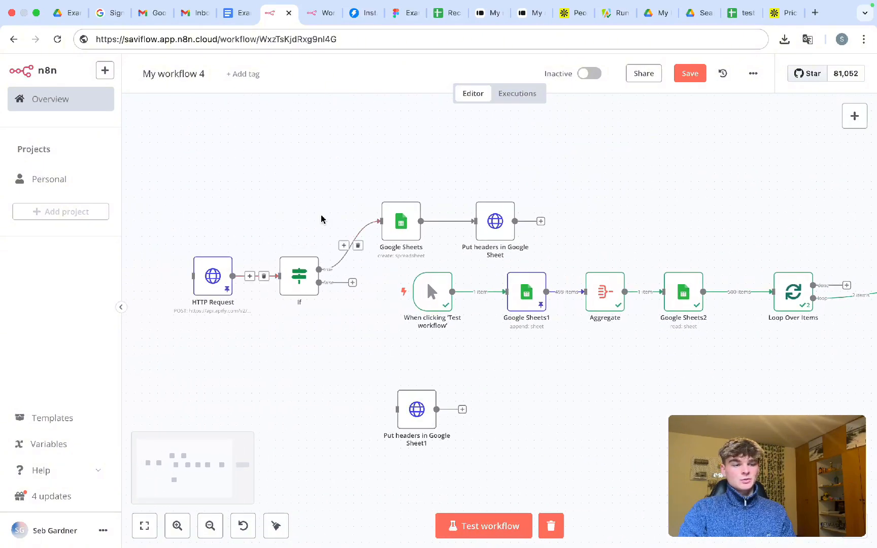
left_click_drag(340, 192, 600, 257)
scroll(672, 238, "right", 4)
scroll(569, 248, "right", 12)
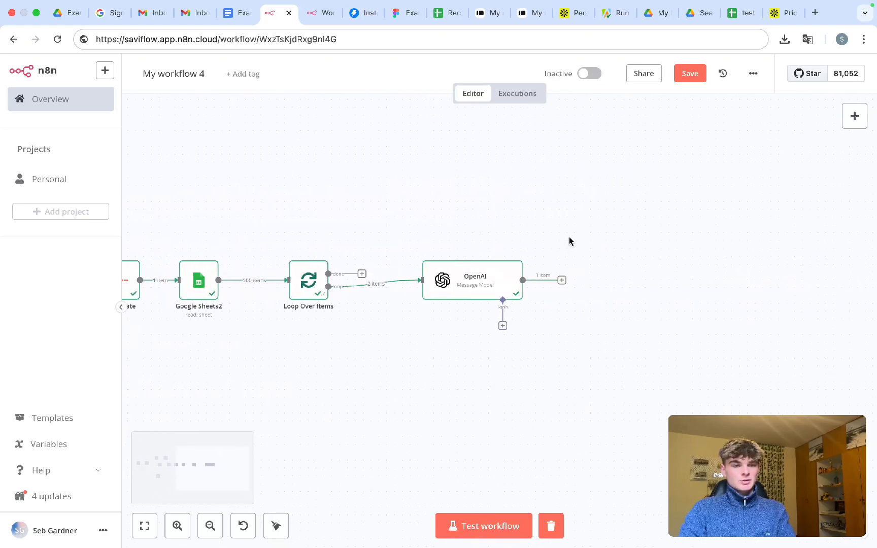
- Look over the test scraper sheet and Drive, then go to the Recruitment Companies Deep Personalization data leads sheet
left_click(734, 13)
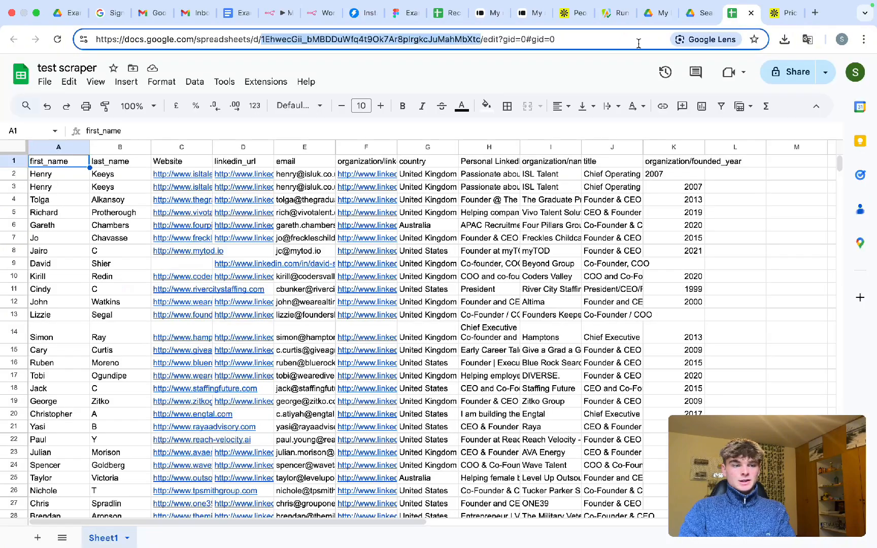
left_click(543, 243)
left_click(701, 14)
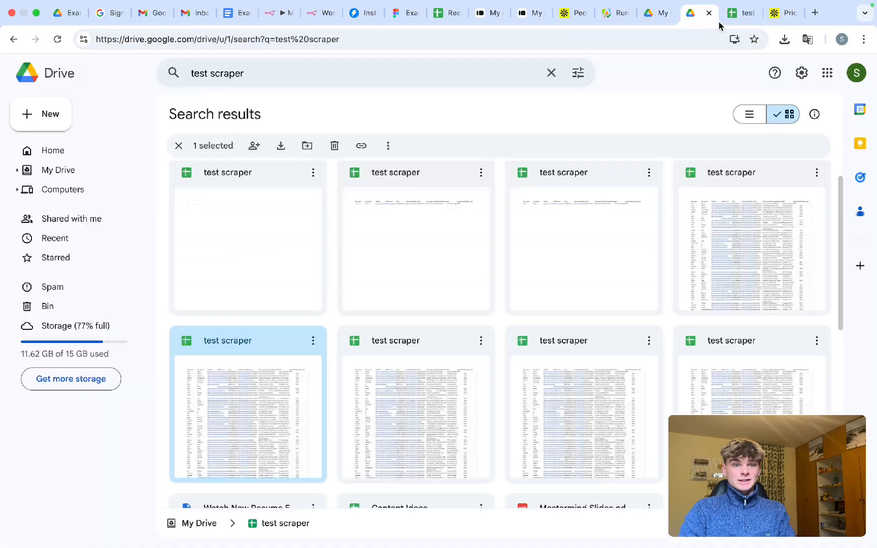
left_click(41, 114)
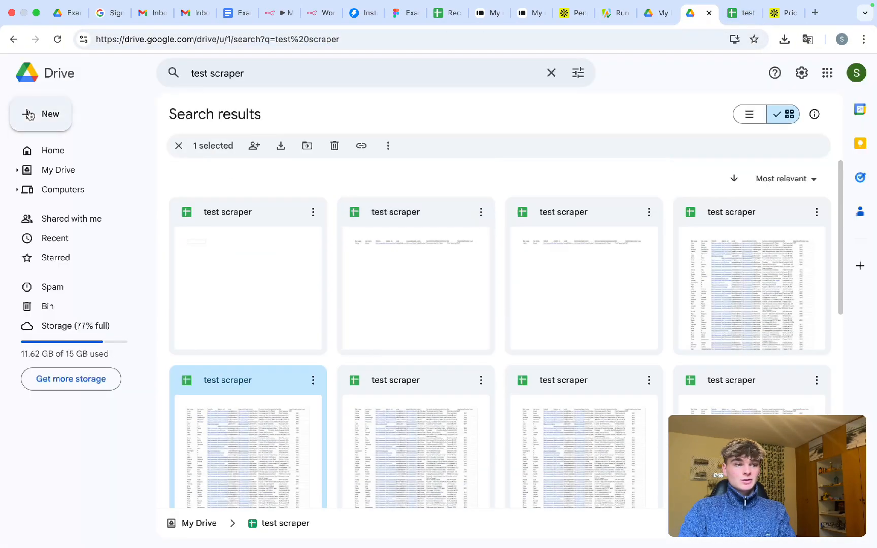
left_click(389, 164)
left_click(437, 14)
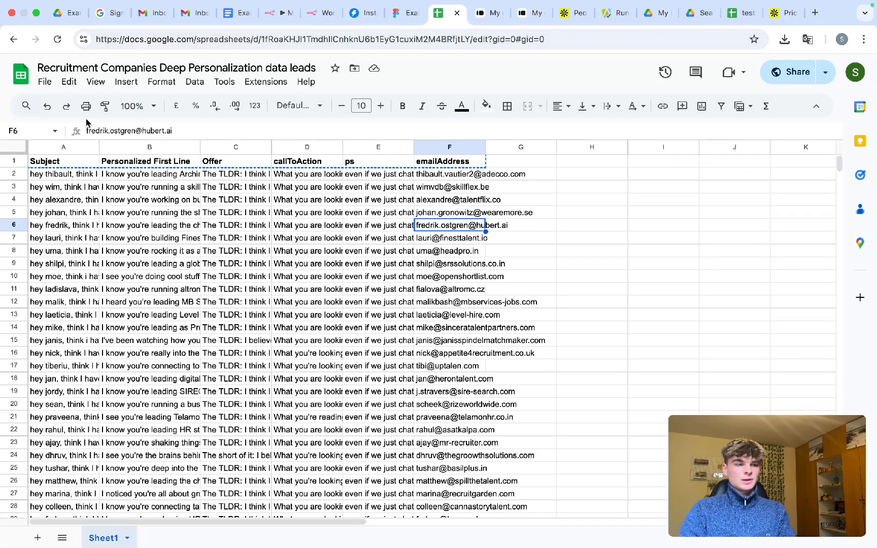
- Make a copy of the spreadsheet named 'Example Recruitment Companies Deep Personalization data leads'
left_click(45, 82)
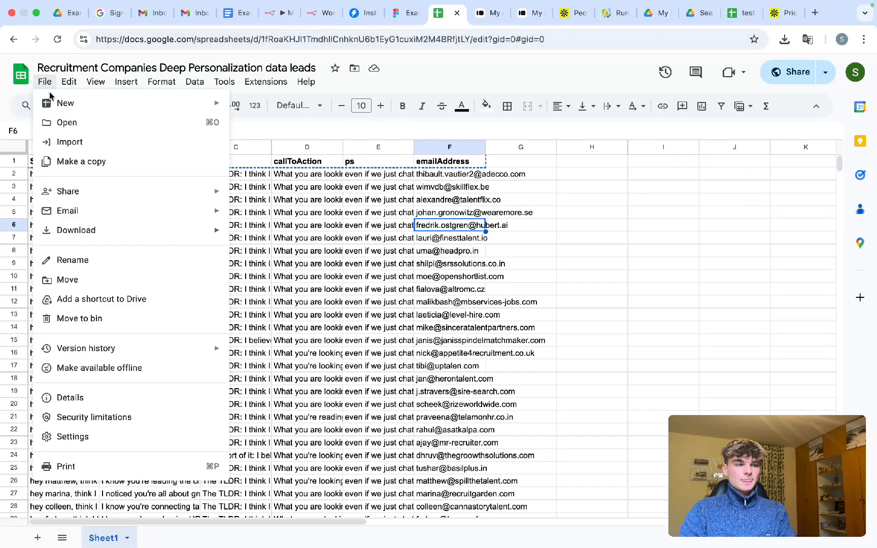
left_click(80, 161)
left_click(368, 225)
left_click_drag(368, 226, 279, 229)
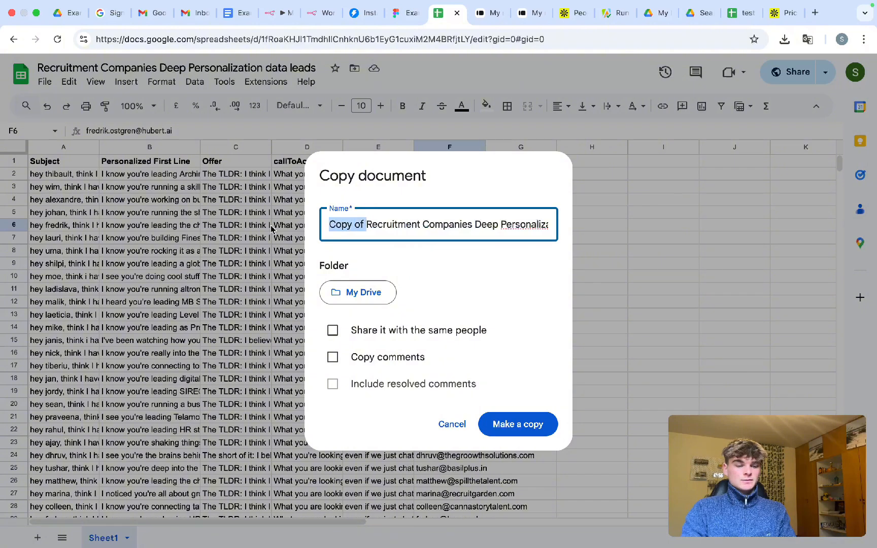
key("BackSpace")
type("Example")
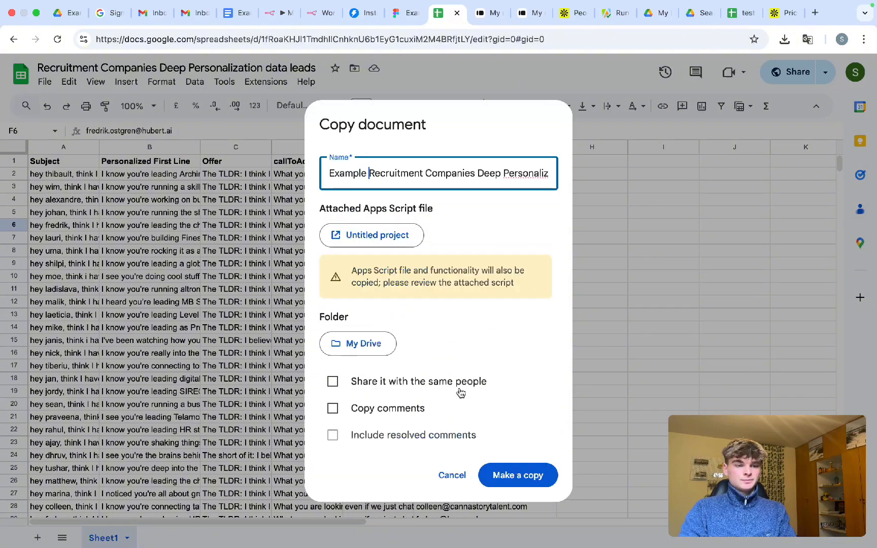
left_click(501, 472)
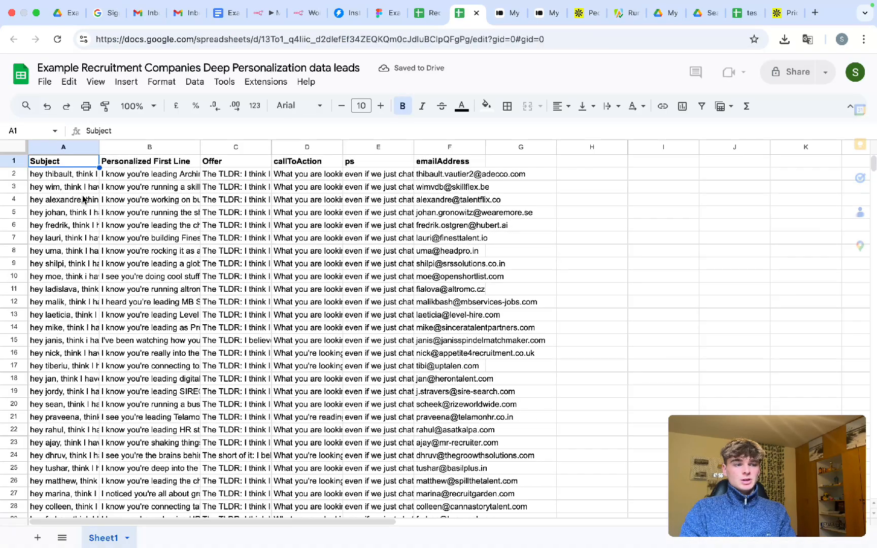
- Delete all lead data below the header row (Subject through emailAddress) and confirm row 2 is empty
left_click(57, 174)
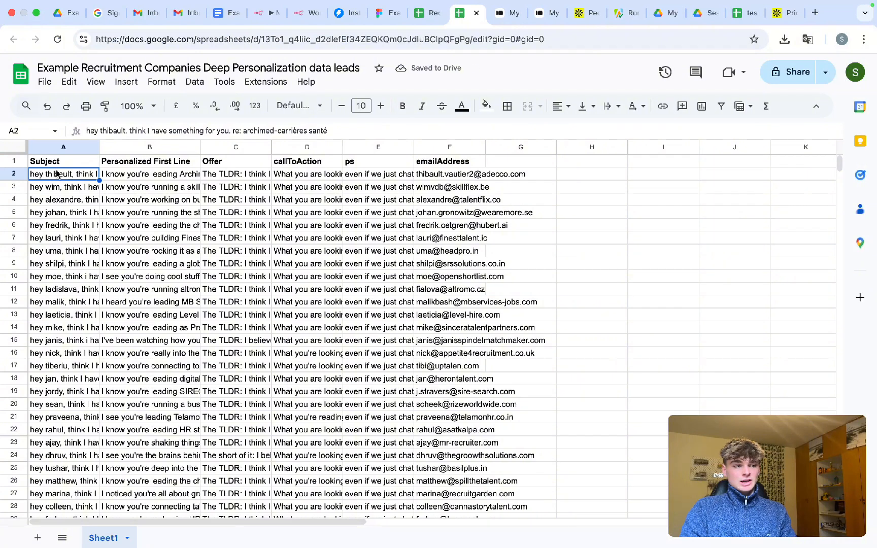
key("ctrl+shift+Right")
key("ctrl+shift+Down")
key("Delete")
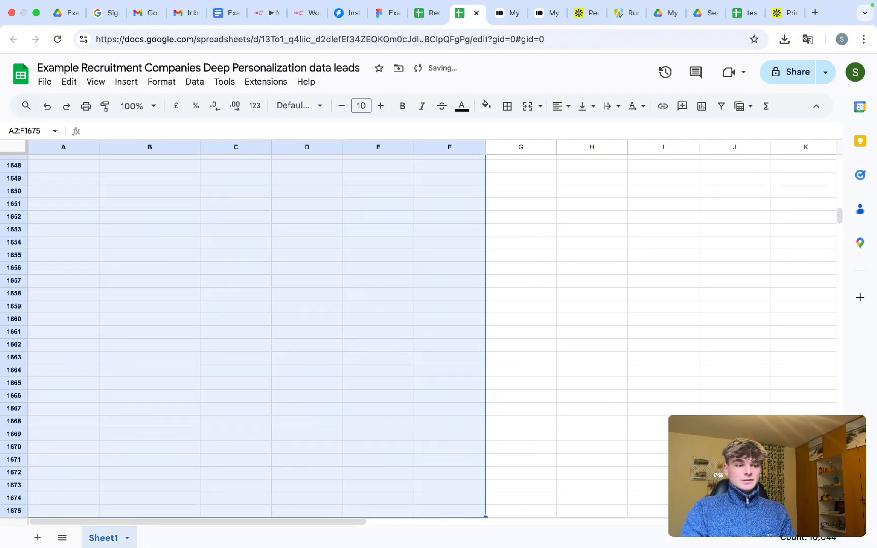
left_click(114, 206)
key("ctrl+Up")
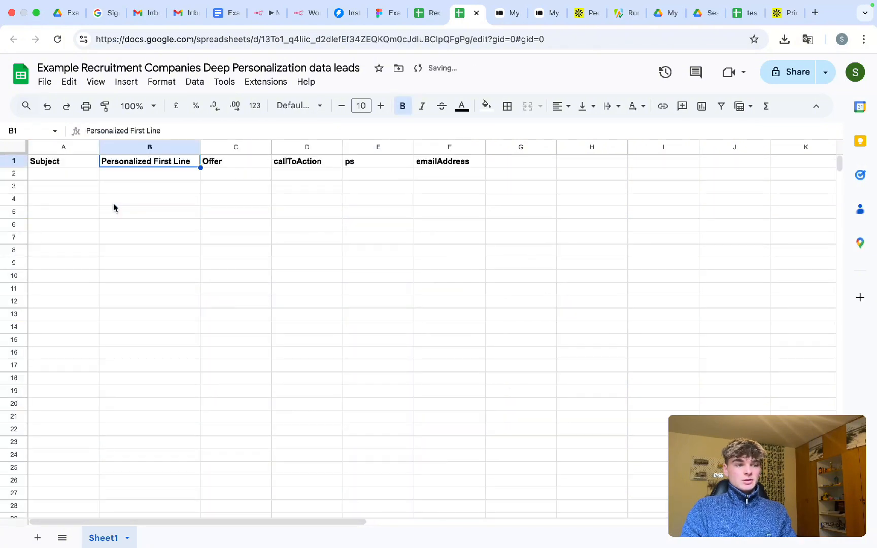
key("ctrl+Right")
key("ctrl+Left")
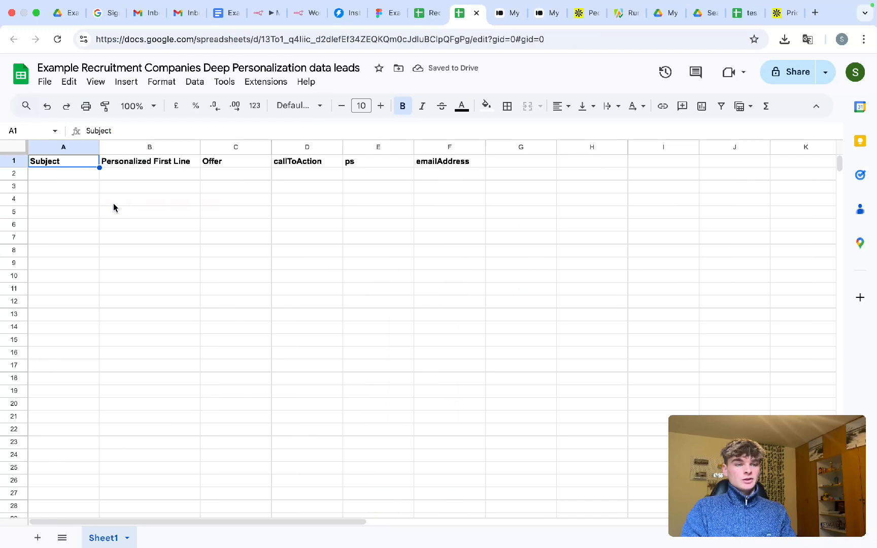
left_click(89, 176)
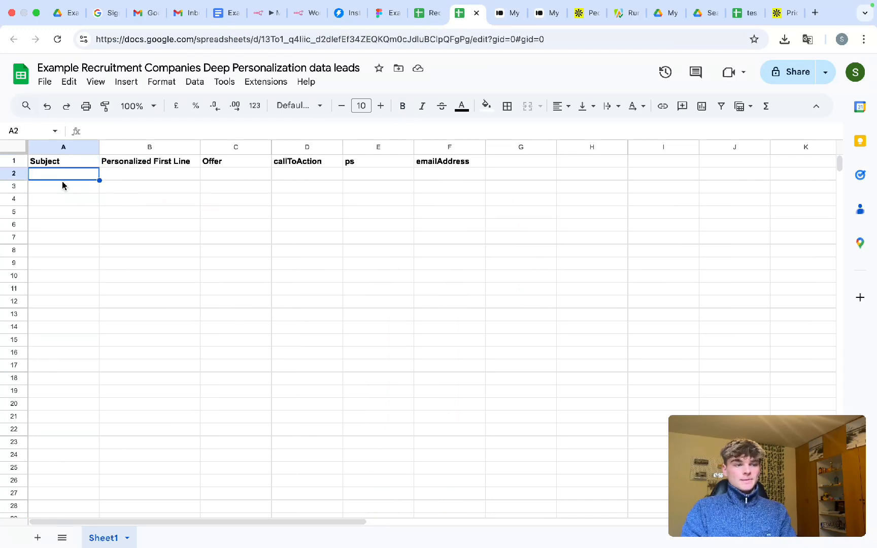
- Check the new spreadsheet's ID and title, leaving them unchanged, then return to n8n
double_click(353, 41)
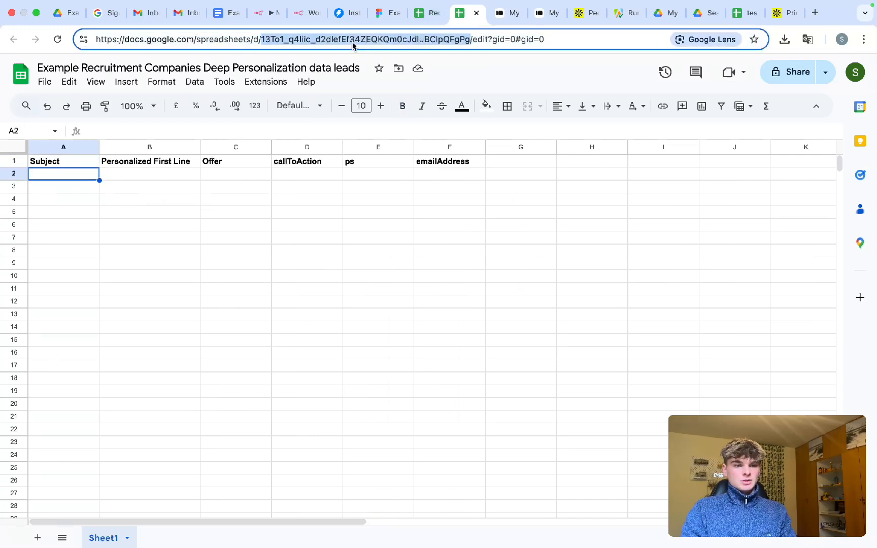
left_click(150, 72)
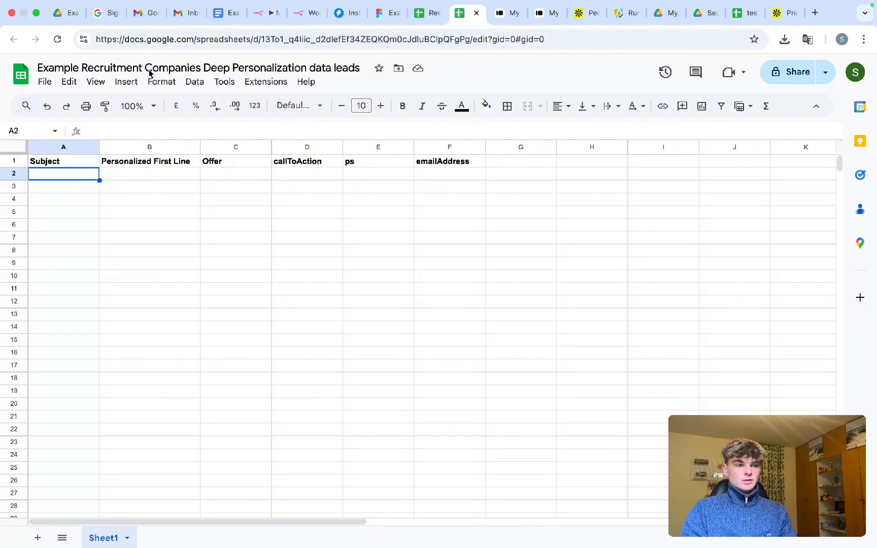
triple_click(150, 71)
left_click(289, 225)
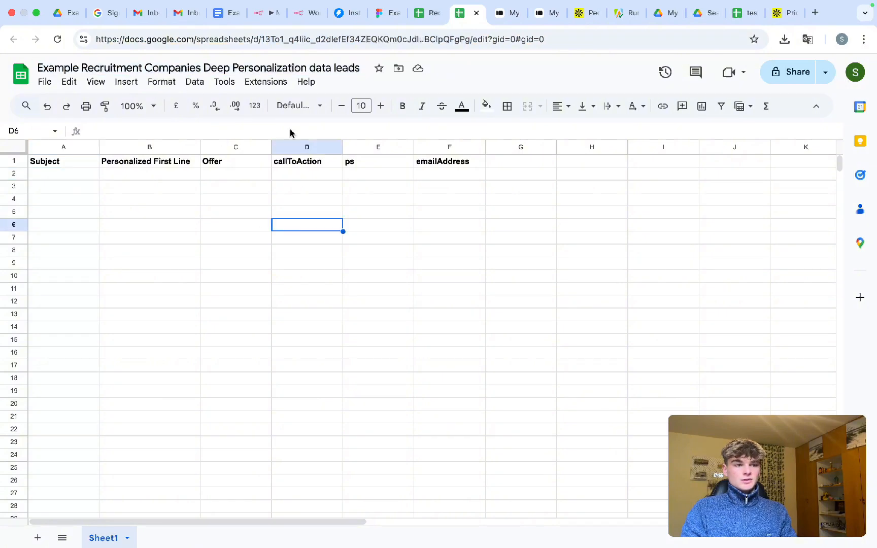
left_click(267, 20)
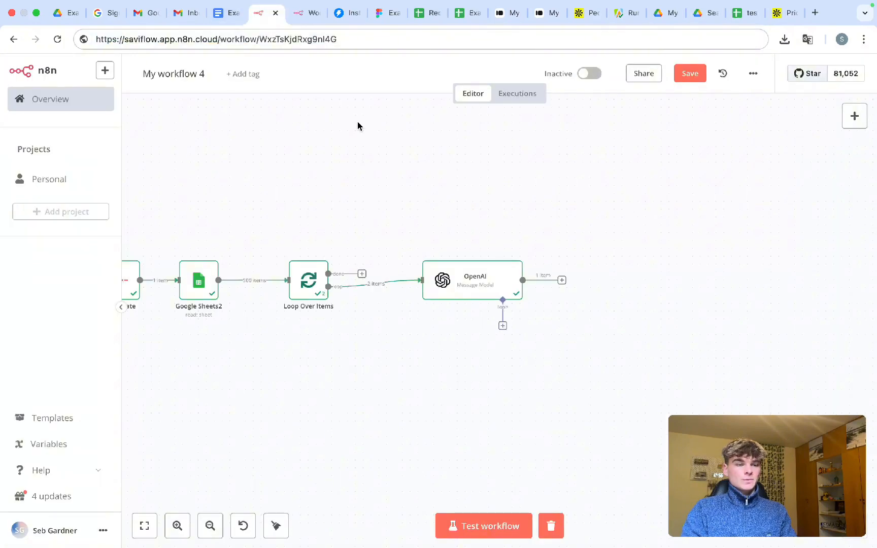
- Add a Google Sheets 'Append row in sheet' node right after the OpenAI node
left_click(562, 280)
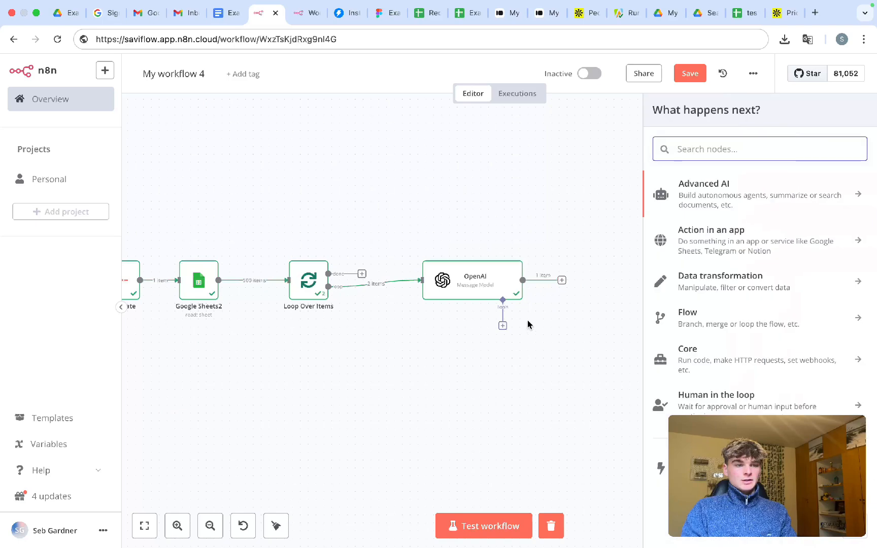
scroll(368, 245, "left", 3)
scroll(368, 245, "down", 3)
scroll(367, 246, "right", 3)
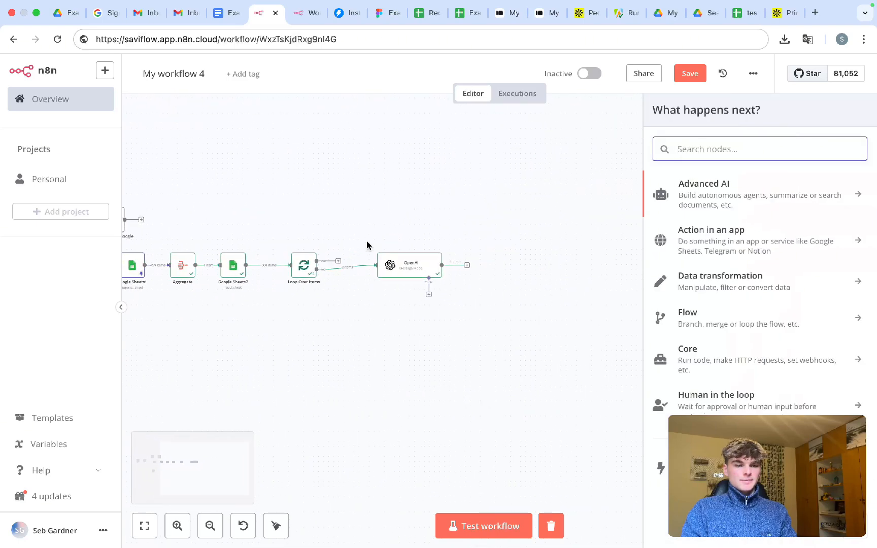
scroll(367, 245, "up", 5)
type("sheet")
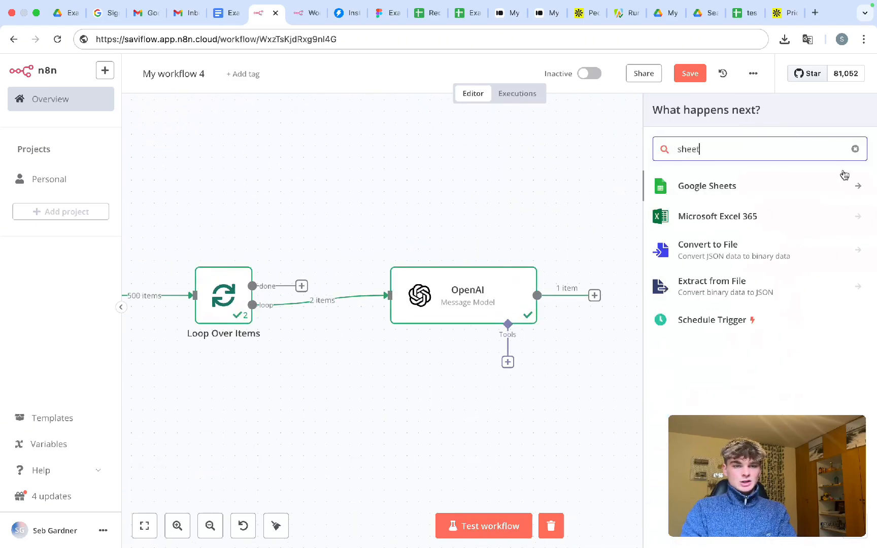
left_click(841, 175)
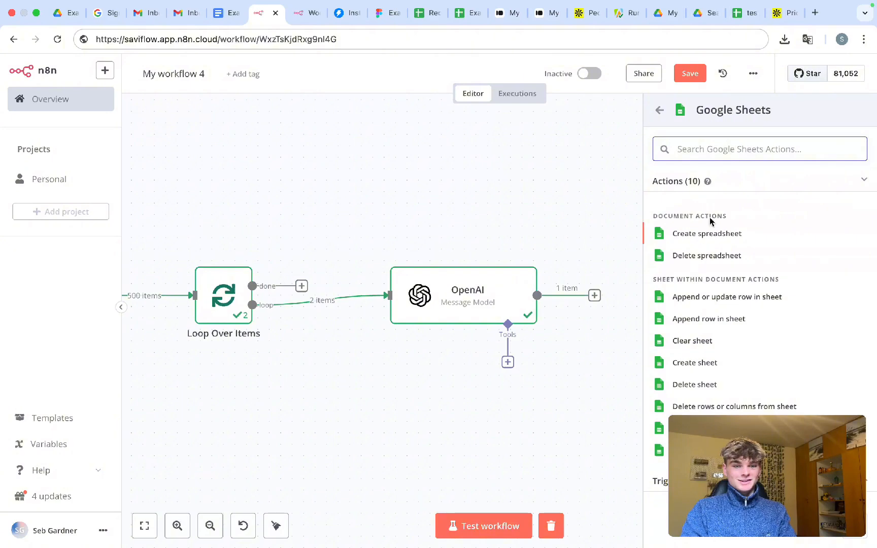
left_click(704, 326)
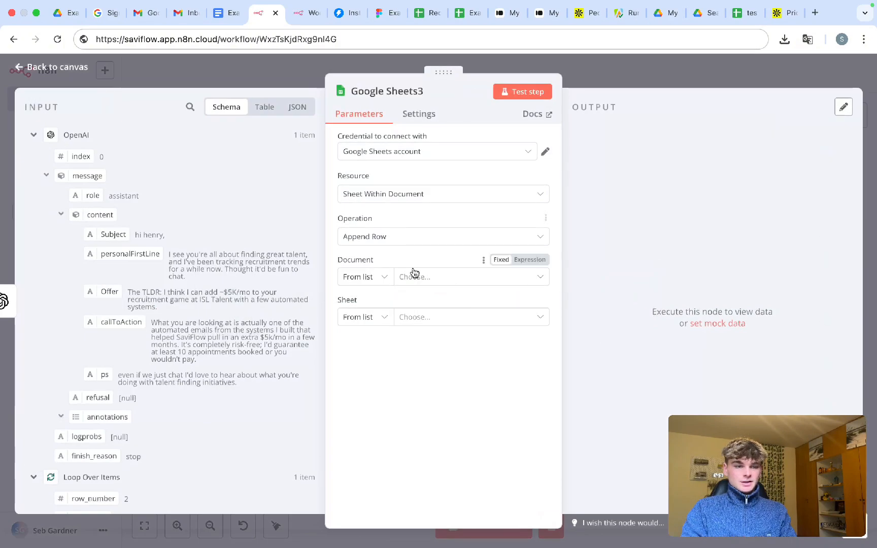
- Target Sheet1 of the copied recruitment leads spreadsheet in the append node
left_click(414, 274)
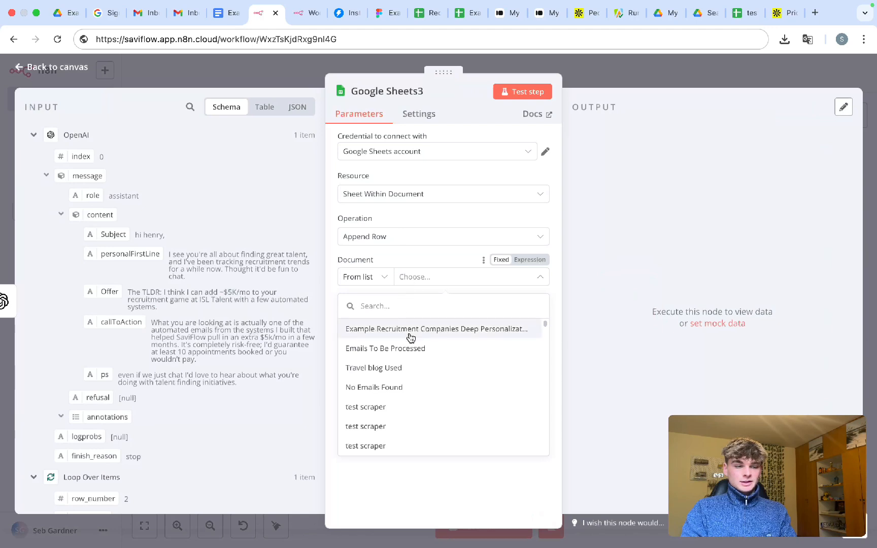
left_click(411, 333)
left_click(427, 318)
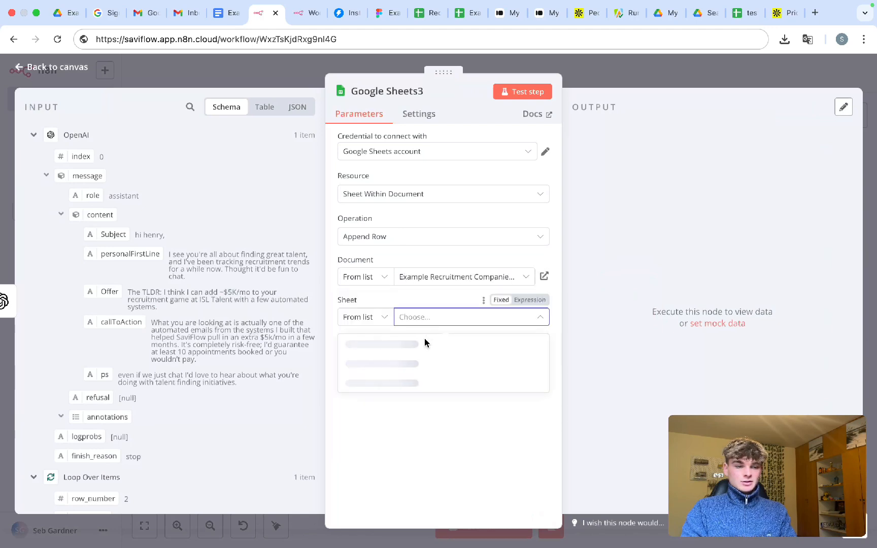
left_click(423, 348)
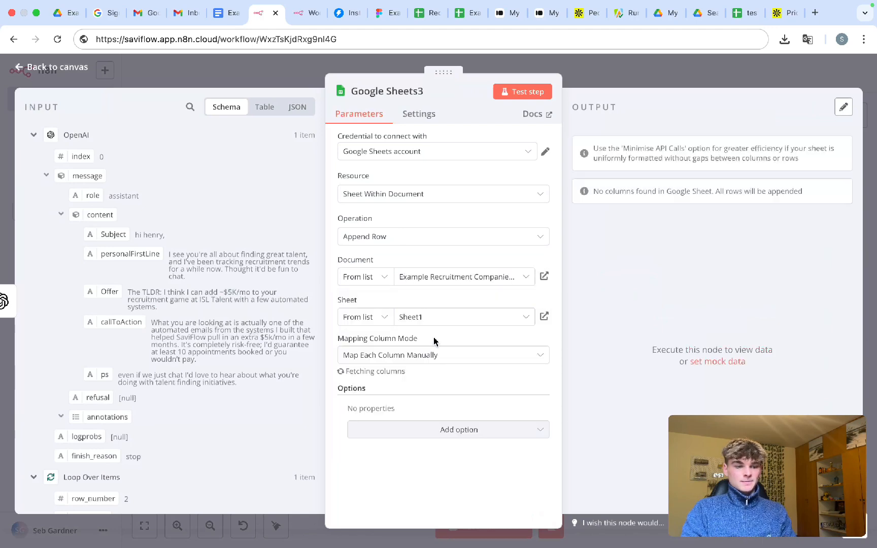
- Map Subject, Personalized First Line, Offer and callToAction to the OpenAI output fields
scroll(434, 341, "down", 4)
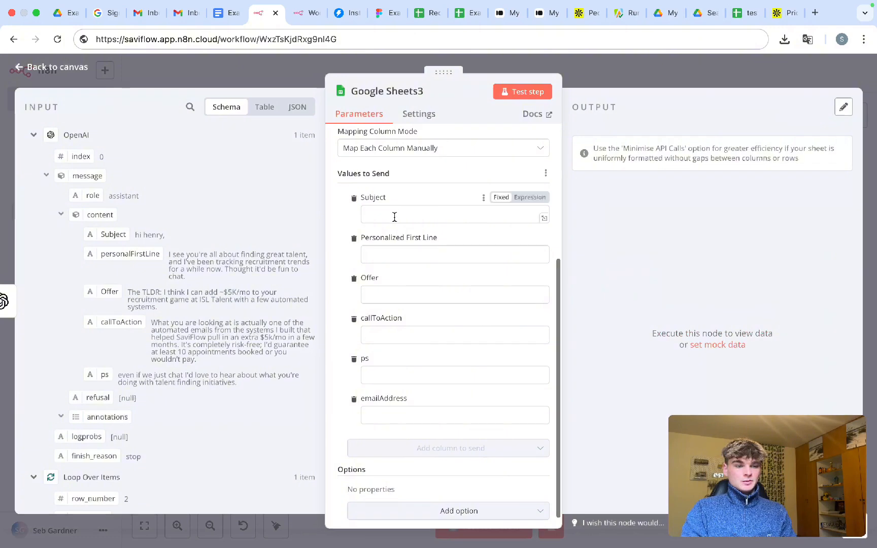
left_click(394, 217)
left_click(391, 254)
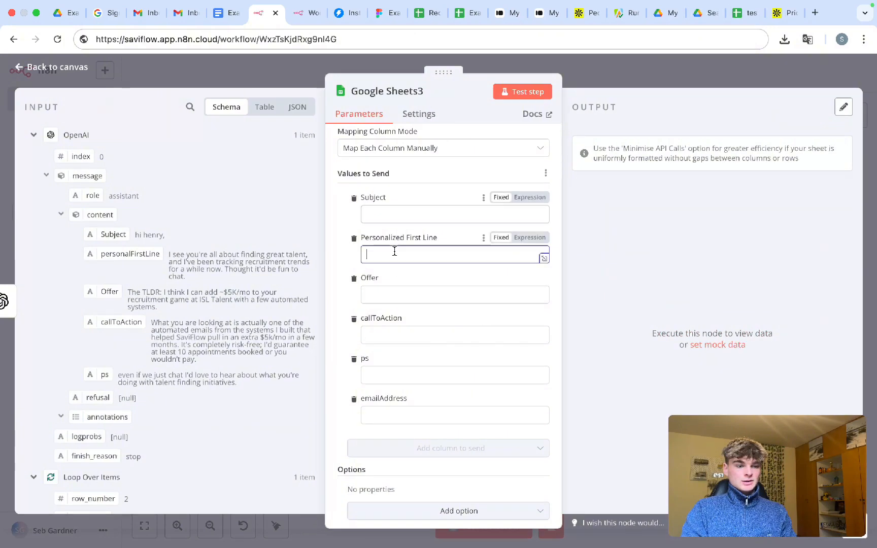
left_click(379, 213)
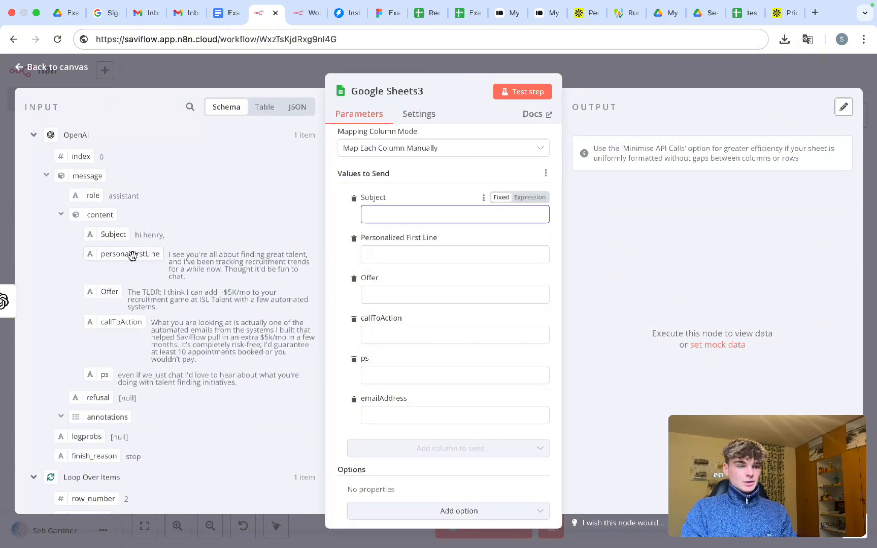
left_click_drag(107, 236, 370, 215)
left_click(386, 266)
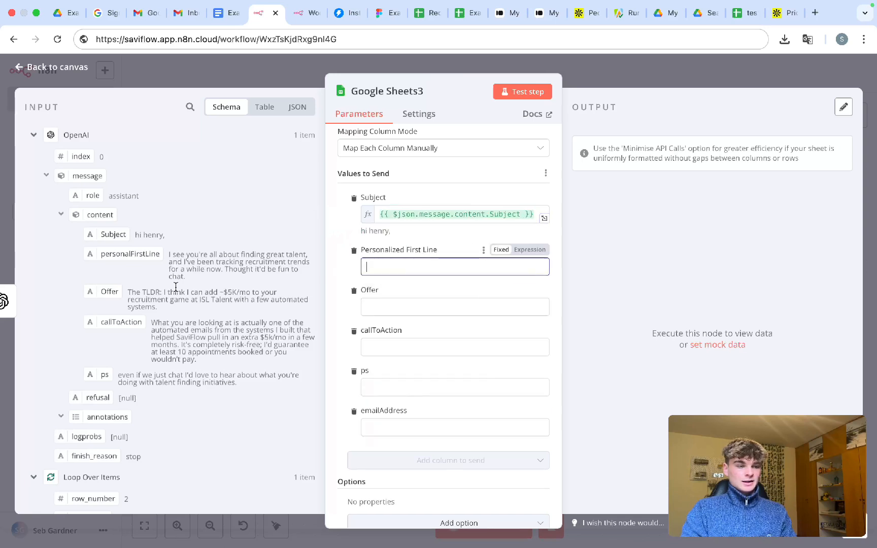
left_click_drag(96, 253, 386, 266)
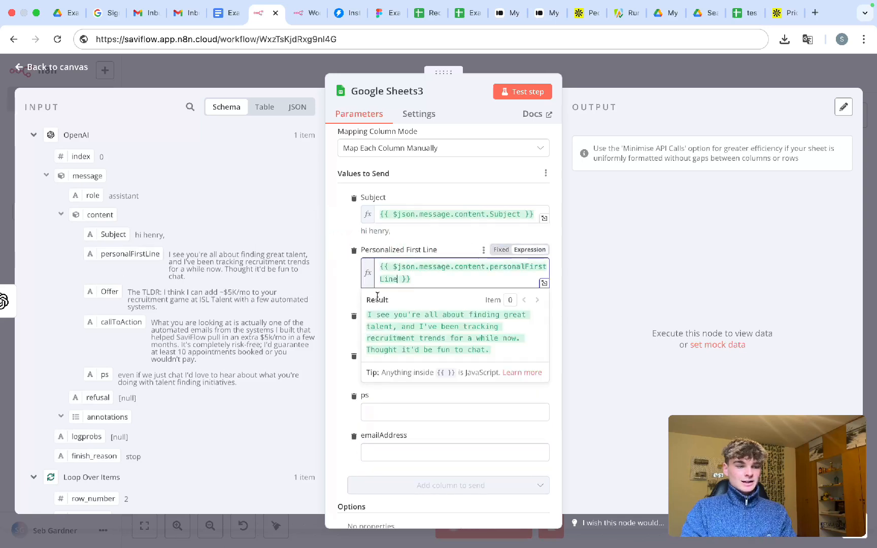
left_click(332, 299)
left_click(396, 326)
left_click_drag(111, 293, 410, 333)
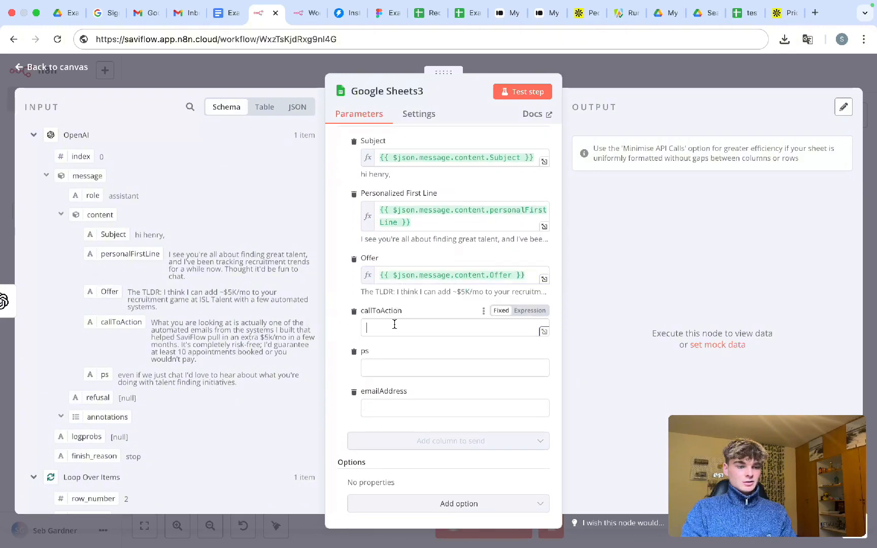
left_click(394, 327)
left_click_drag(109, 322, 385, 322)
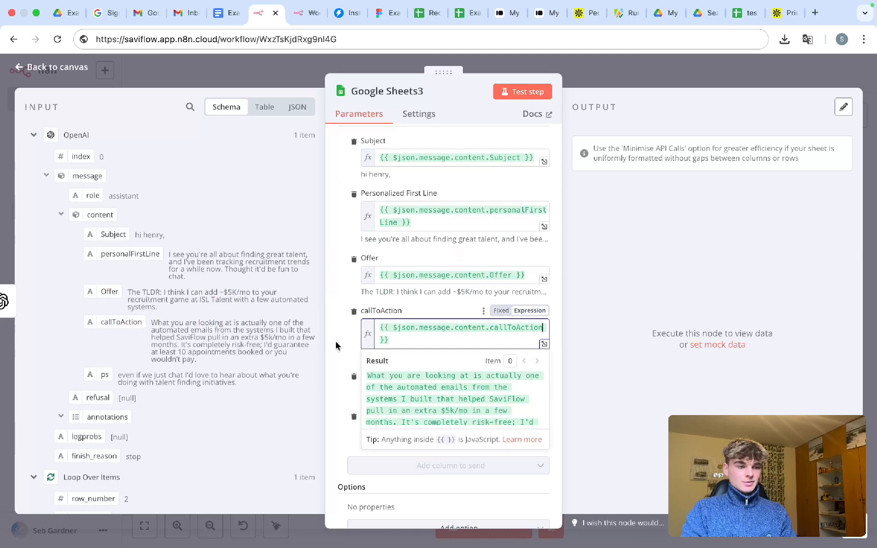
left_click(346, 360)
- Map ps from OpenAI and emailAddress from the Loop Over Items email, then save the workflow
scroll(347, 360, "down", 1)
left_click_drag(102, 375, 382, 359)
left_click(345, 365)
scroll(345, 366, "down", 1)
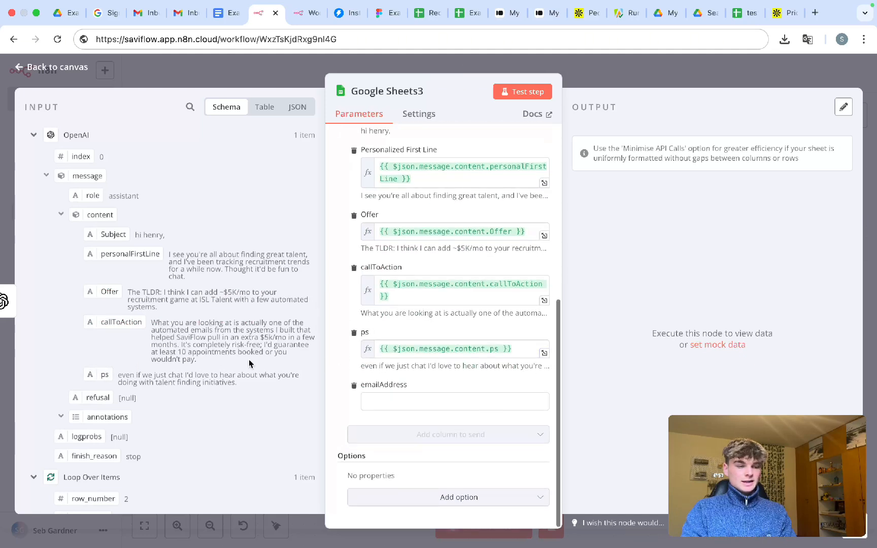
scroll(193, 354, "down", 1)
scroll(194, 353, "down", 1)
left_click(34, 136)
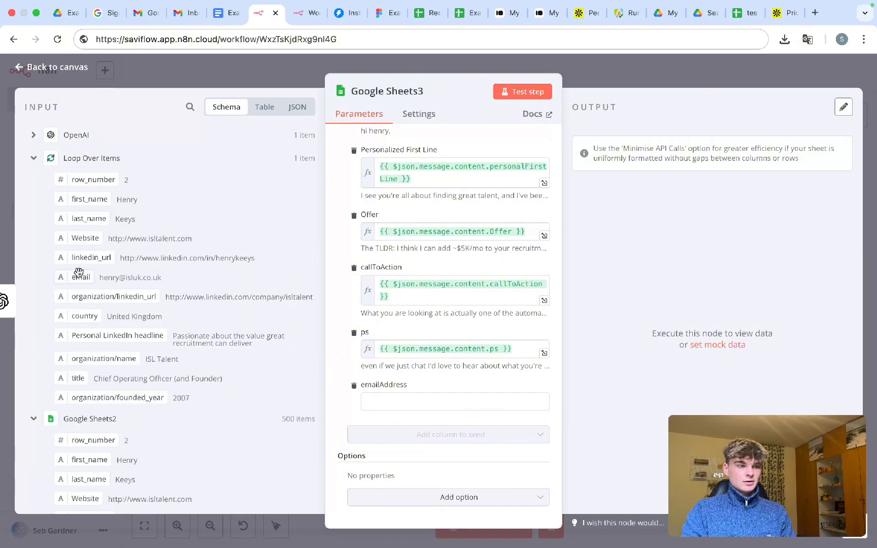
scroll(78, 273, "down", 1)
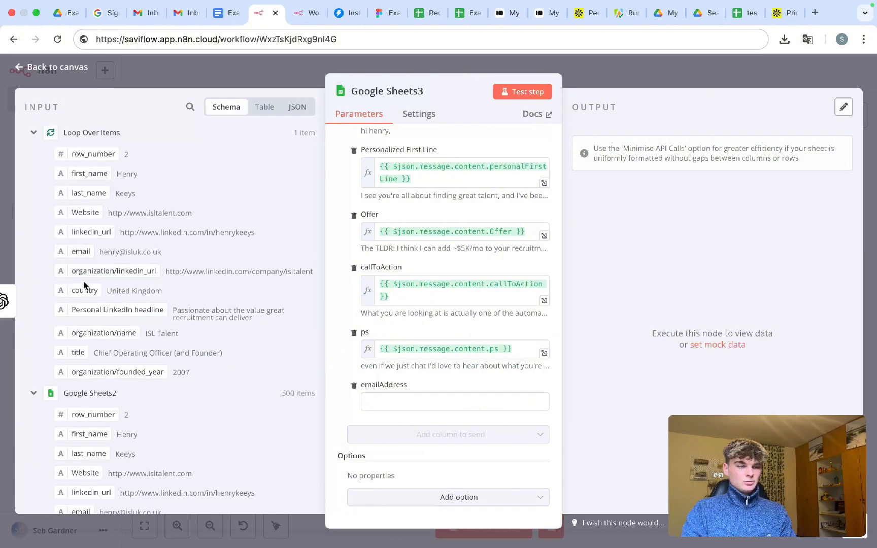
left_click_drag(74, 255, 382, 402)
left_click(345, 367)
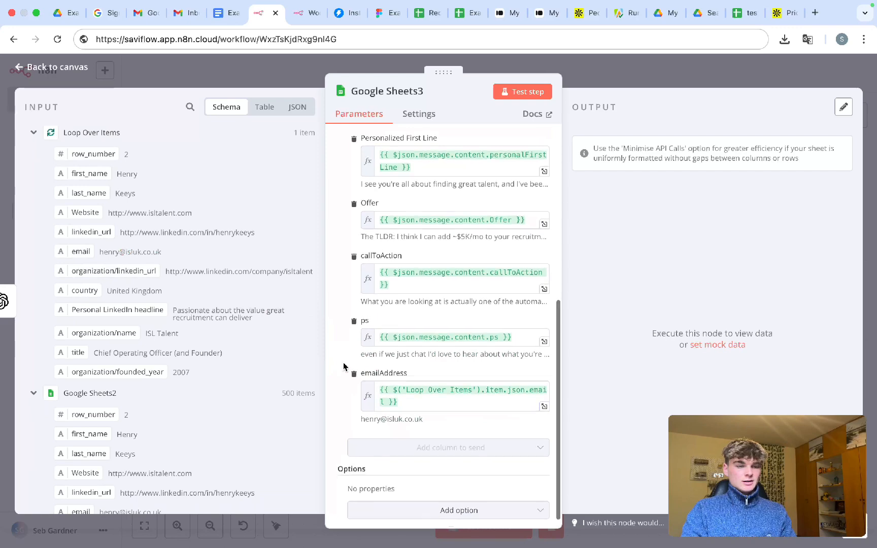
scroll(351, 355, "up", 3)
left_click(642, 71)
key("super+s")
- Rename the OpenAI node to 'Create email' and Google Sheets3 to 'Add Custom Email to Sheet'
scroll(612, 354, "right", 2)
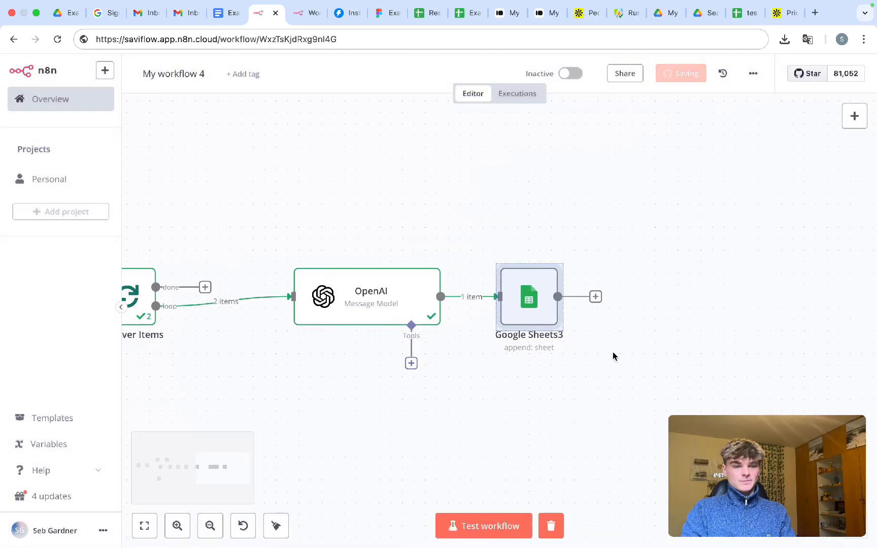
left_click(613, 357)
scroll(616, 374, "down", 3)
scroll(615, 374, "down", 2)
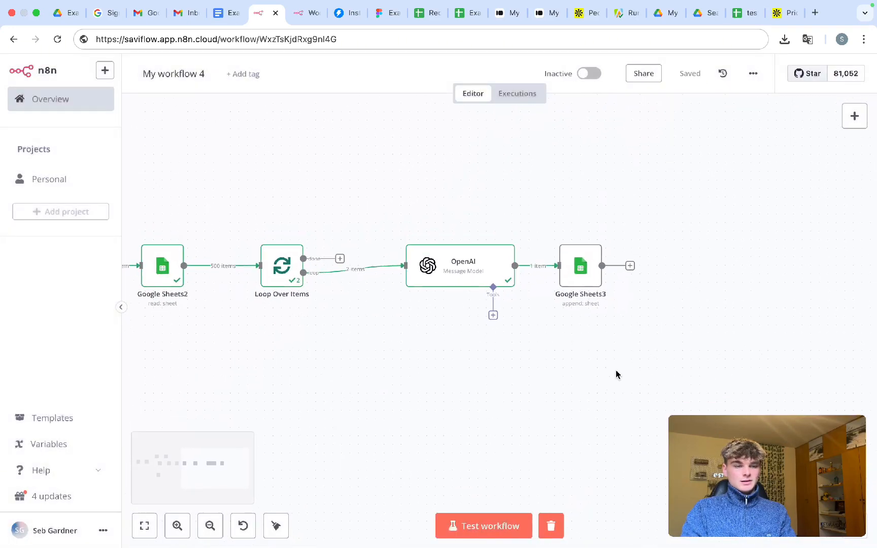
right_click(470, 277)
left_click(480, 327)
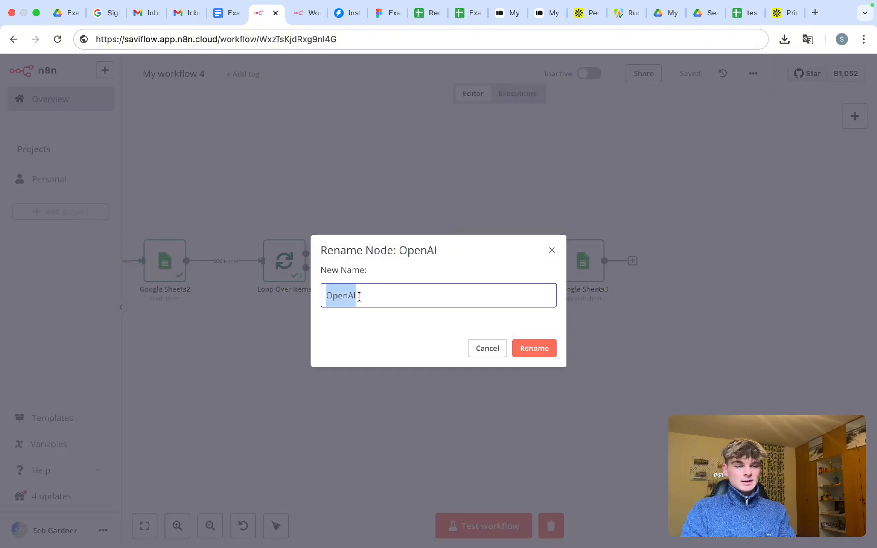
type("G")
key("BackSpace")
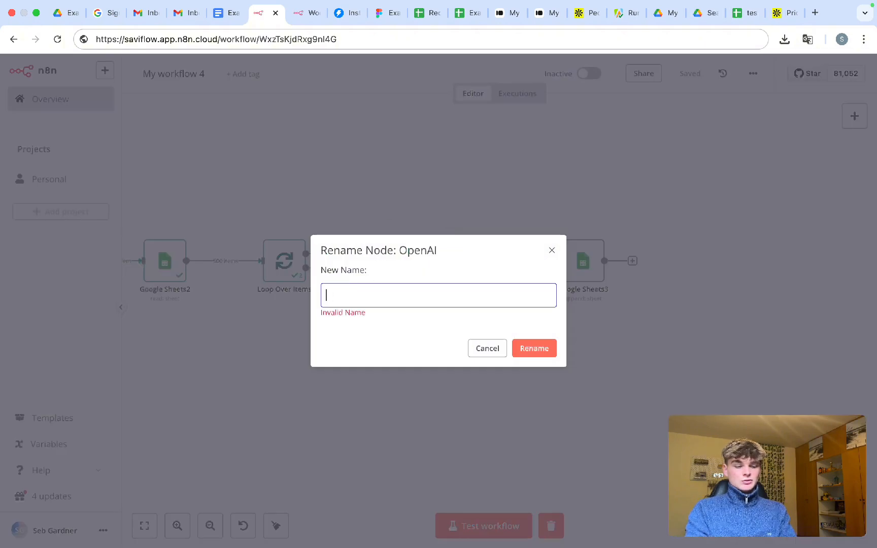
type("Create email")
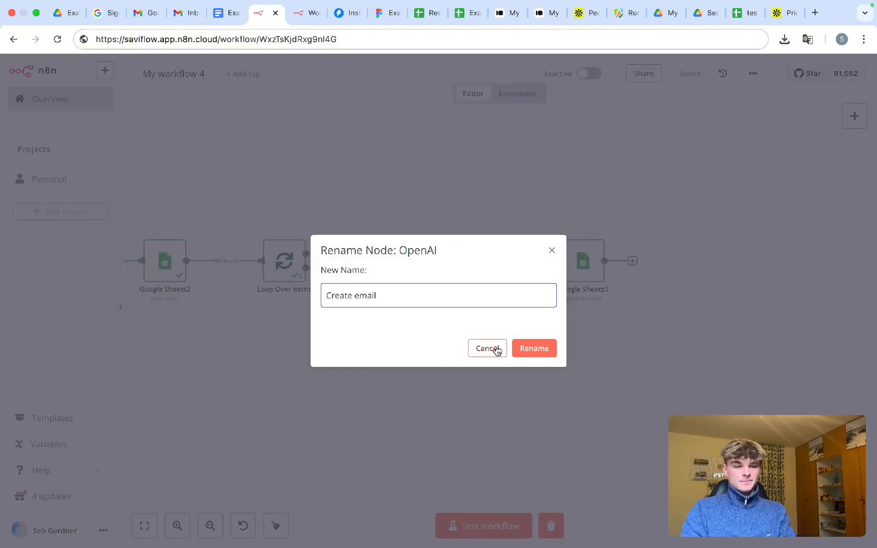
key("Return")
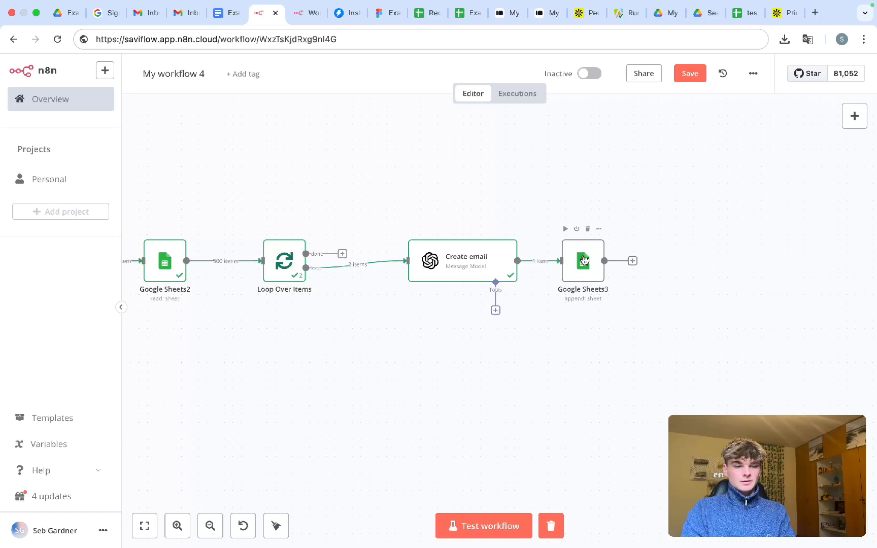
right_click(584, 260)
left_click(592, 311)
type("A")
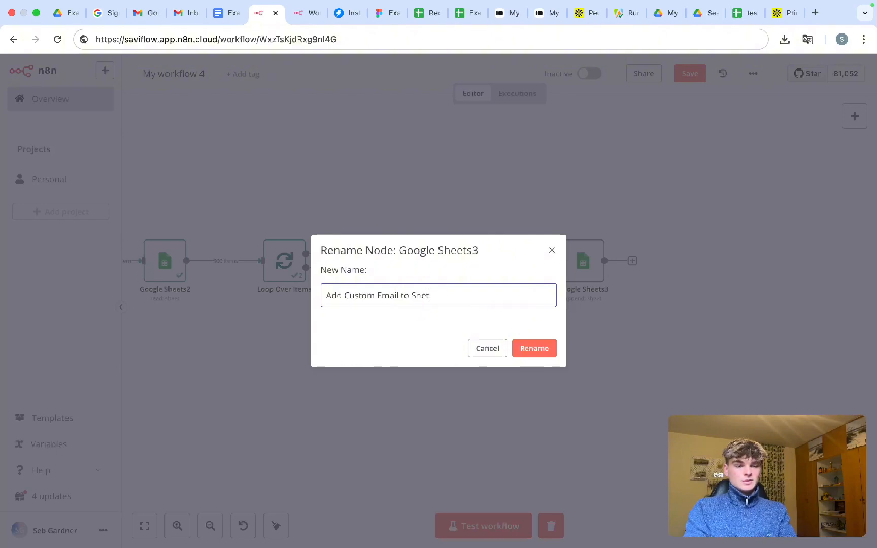
type("dd Custom Email to Sheet")
left_click(544, 355)
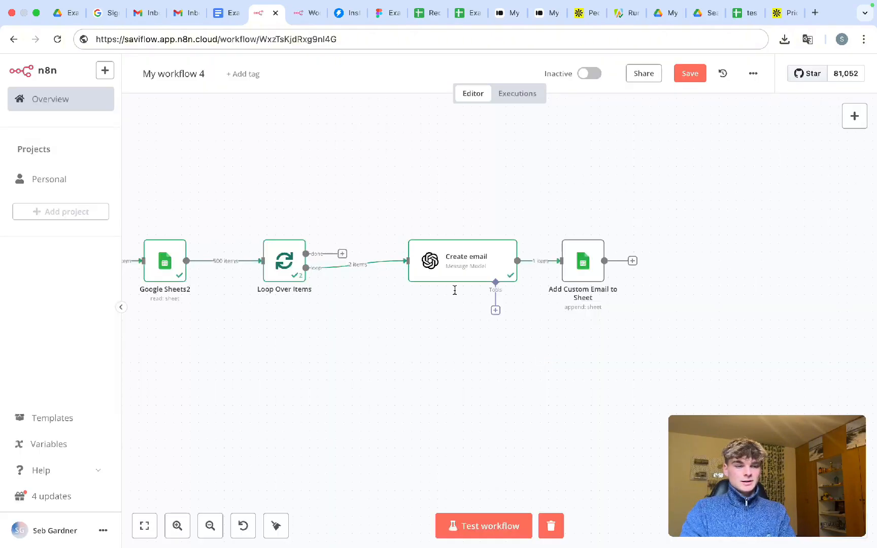
- Rename Google Sheets2 to 'Get Lead Data' and Google Sheets1 to 'Add Lead Data to Sheet'
scroll(386, 290, "left", 5)
scroll(385, 290, "left", 3)
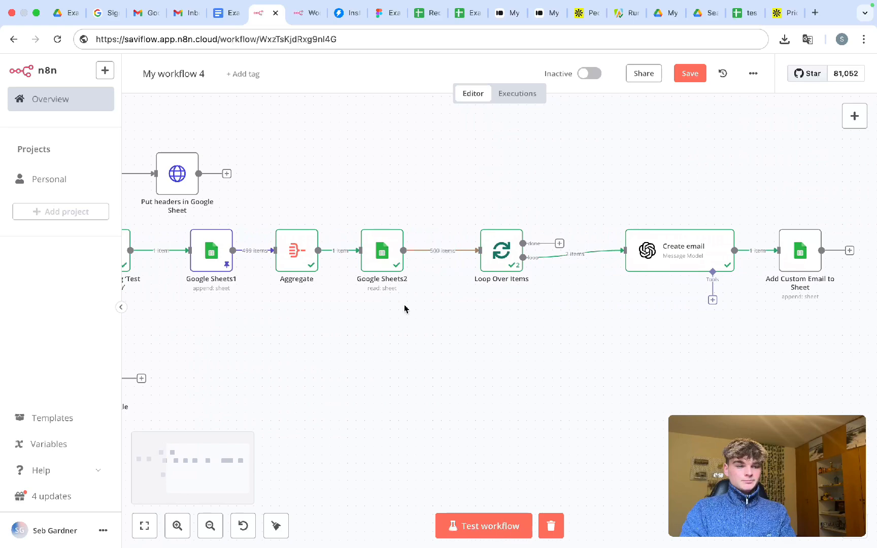
right_click(378, 268)
left_click(409, 325)
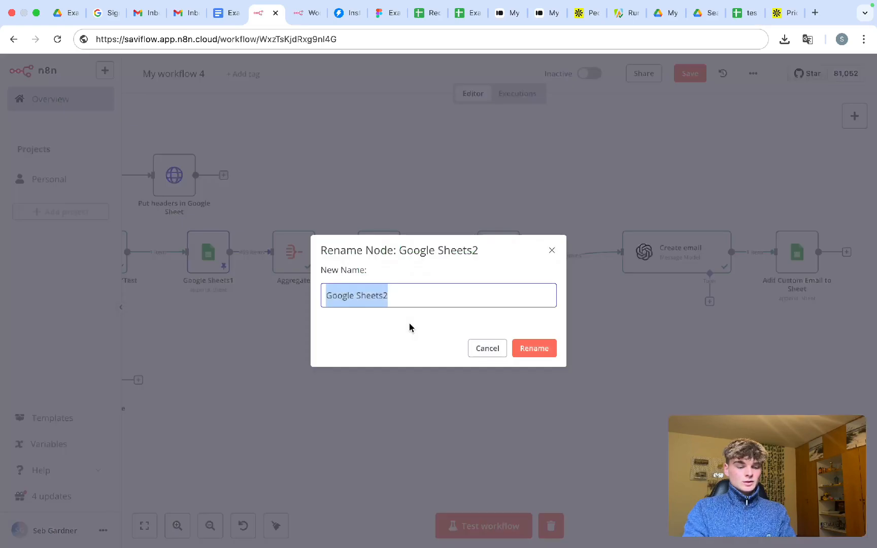
type("Get Lead Data")
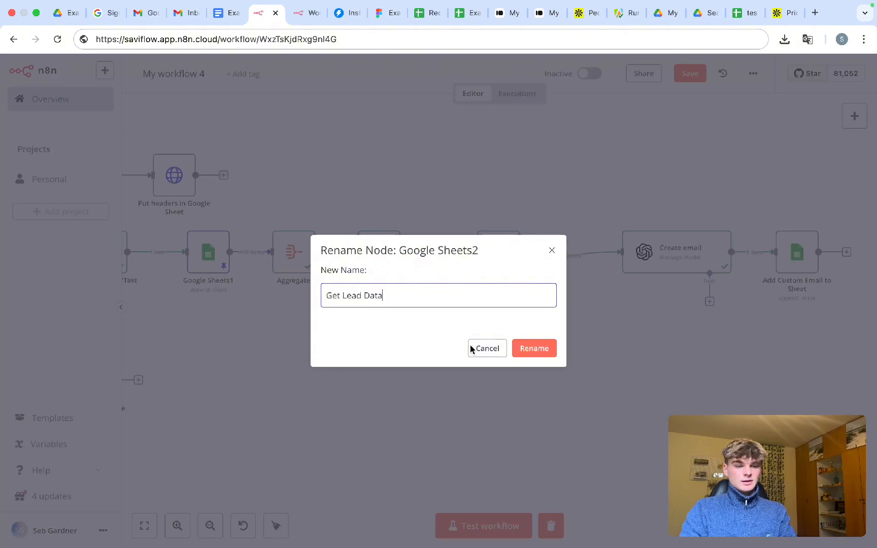
left_click(534, 349)
scroll(378, 327, "left", 5)
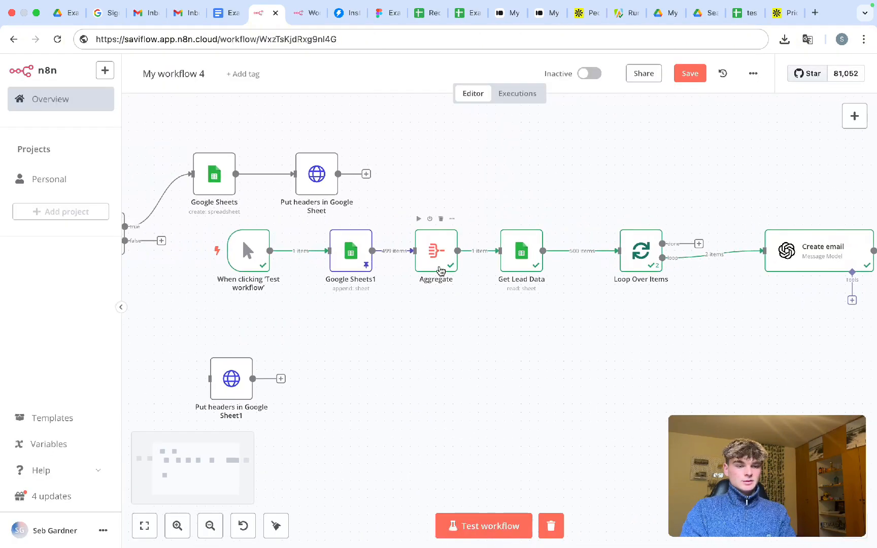
right_click(353, 267)
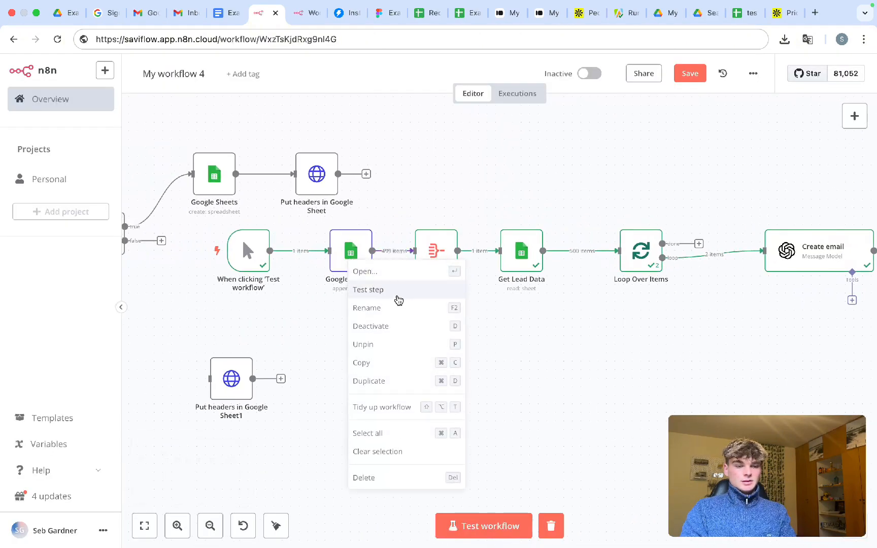
left_click(394, 314)
type("Add Le")
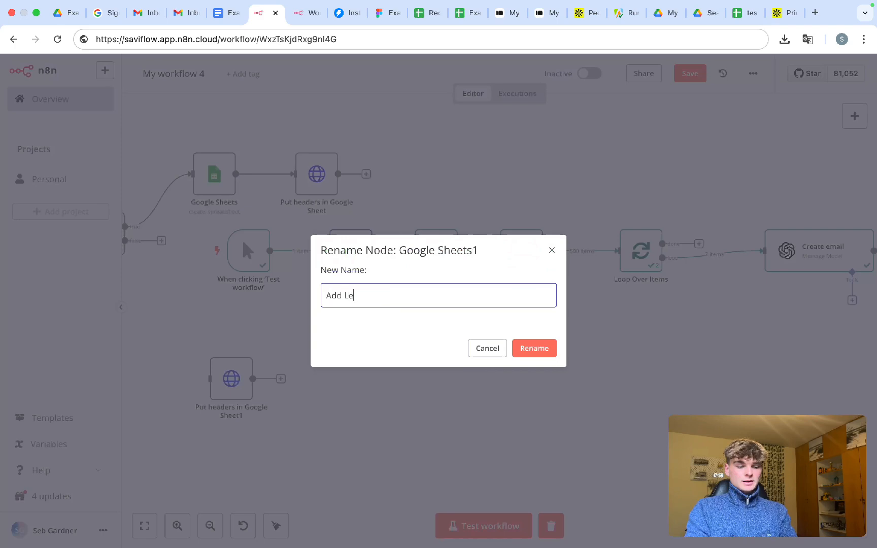
type("ad Data to She")
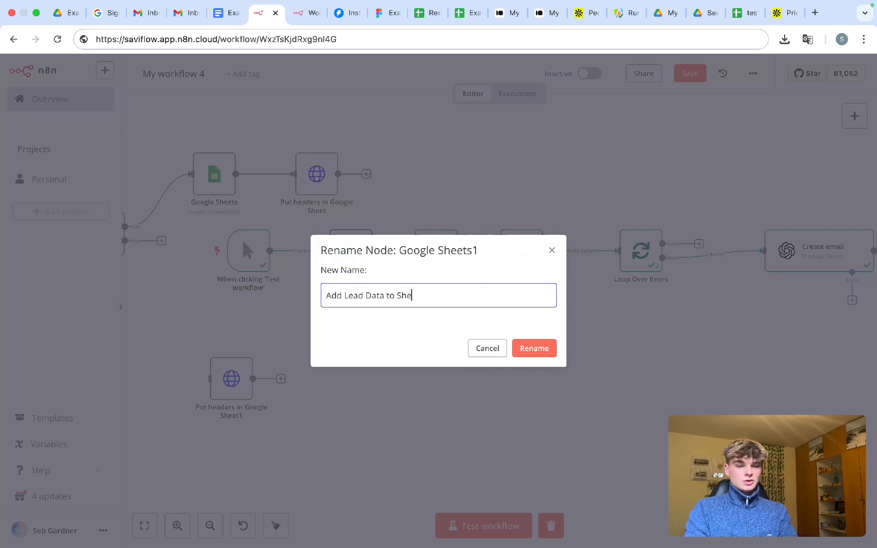
type("et")
left_click(530, 348)
- Rename the spreadsheet-creating node to 'Create Sheet' and the If node to 'If Item = 1'
scroll(325, 223, "left", 5)
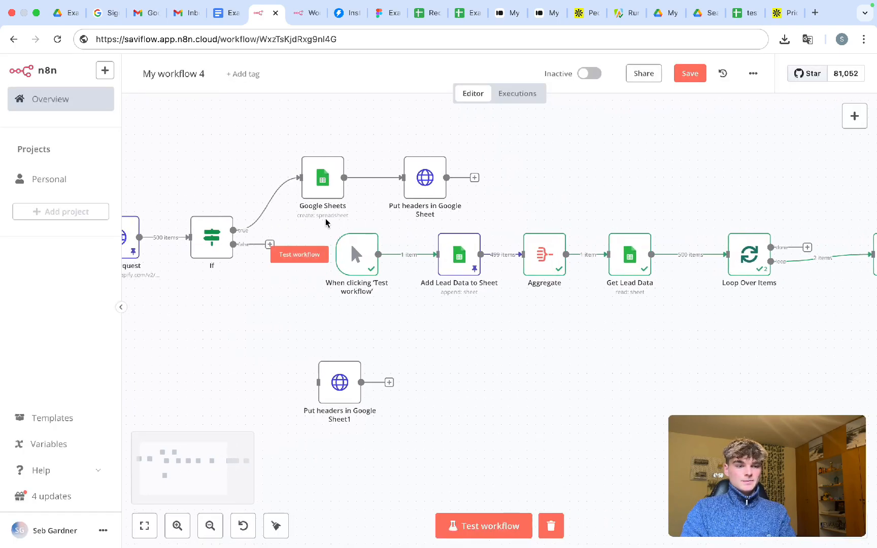
right_click(325, 190)
left_click(347, 235)
type("C")
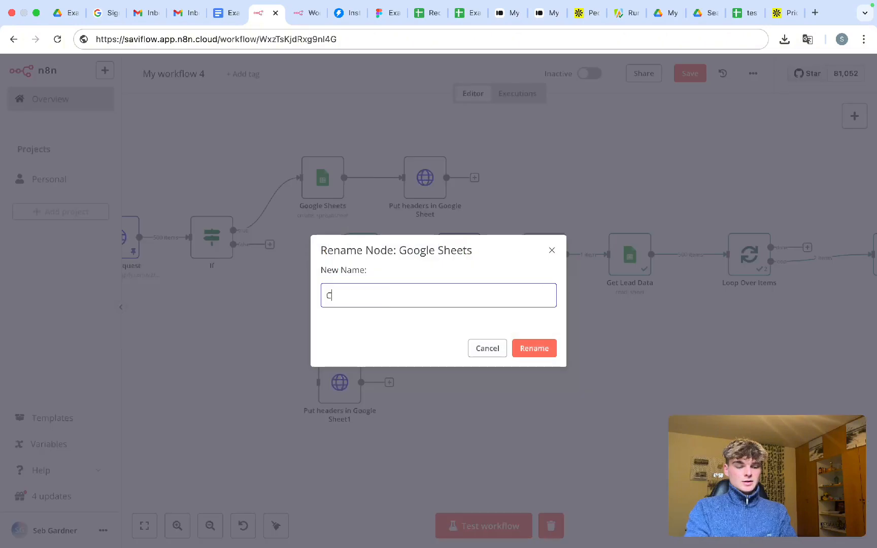
type("reate Sheet")
left_click(530, 348)
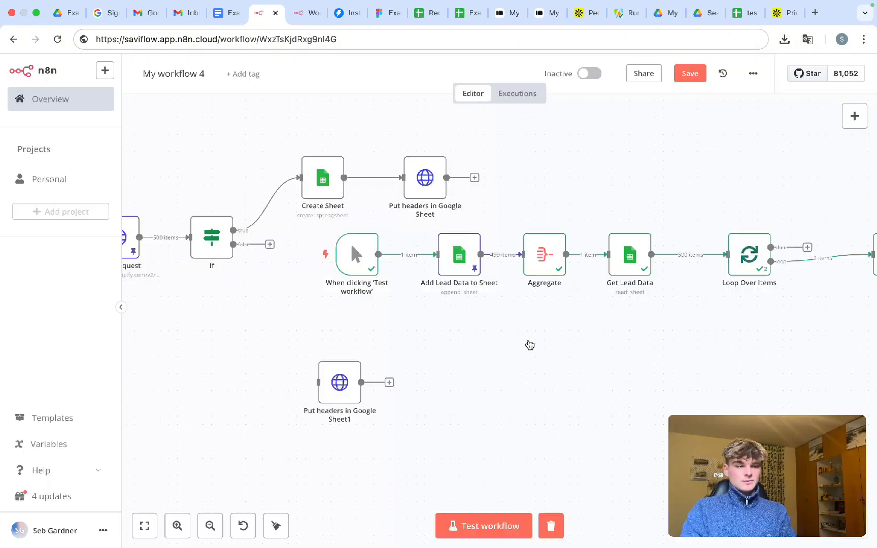
scroll(365, 324, "left", 6)
right_click(386, 255)
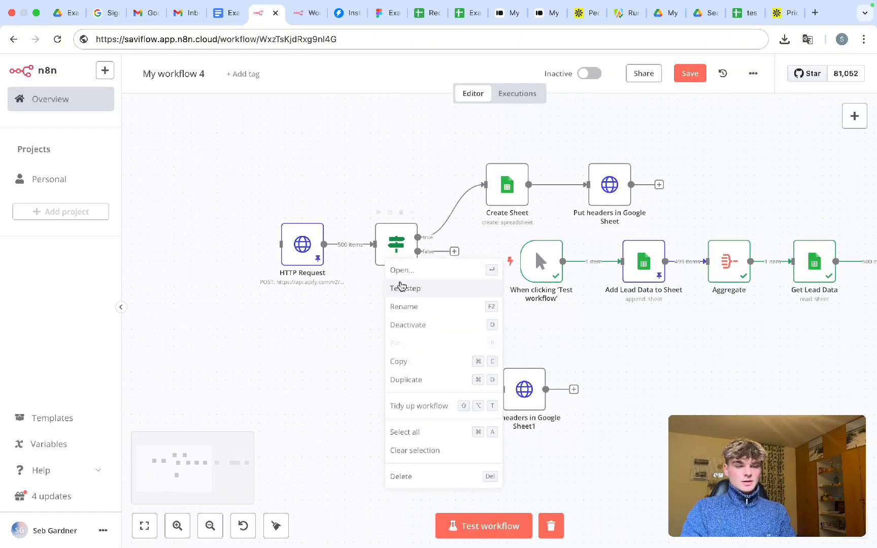
left_click(401, 306)
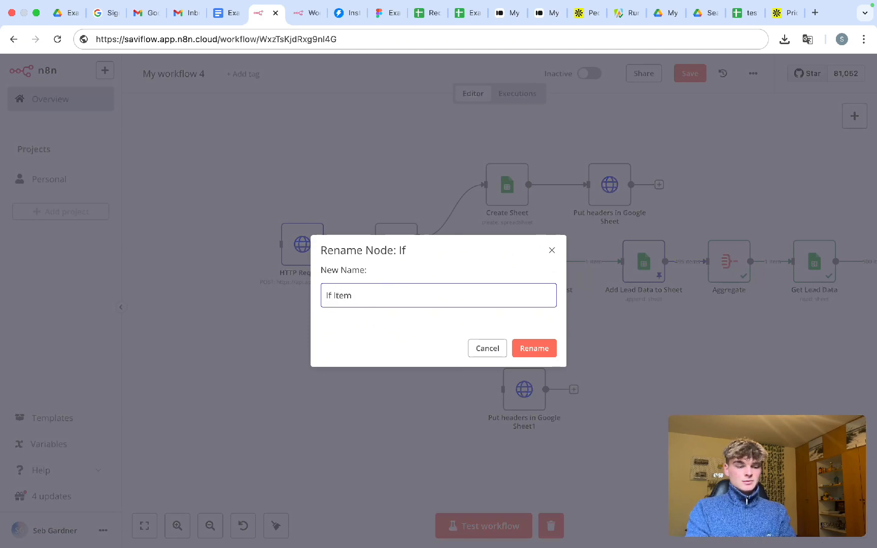
left_click(534, 348)
- Rename the HTTP Request node to 'Run Apify Scraper for Apollo' and select the stray Put headers node
scroll(393, 314, "right", 2)
right_click(282, 248)
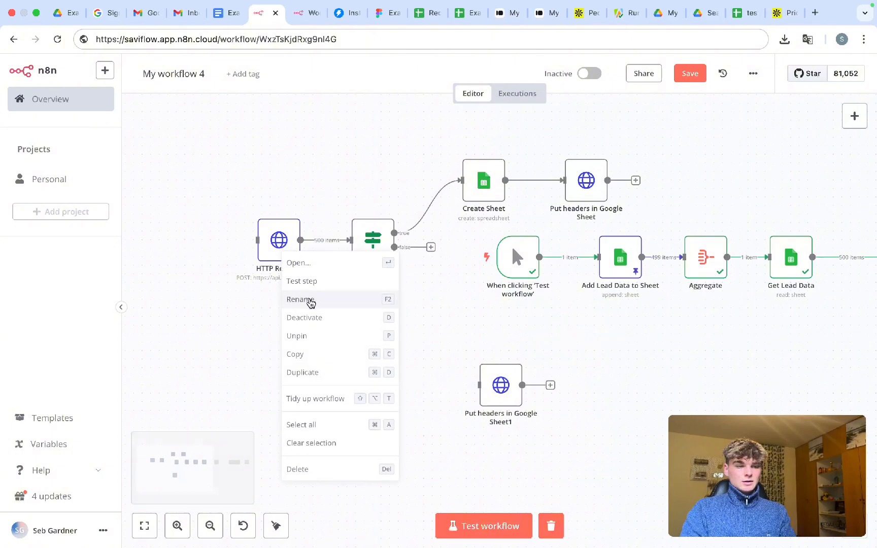
left_click(304, 300)
type("Run Apify Scraper")
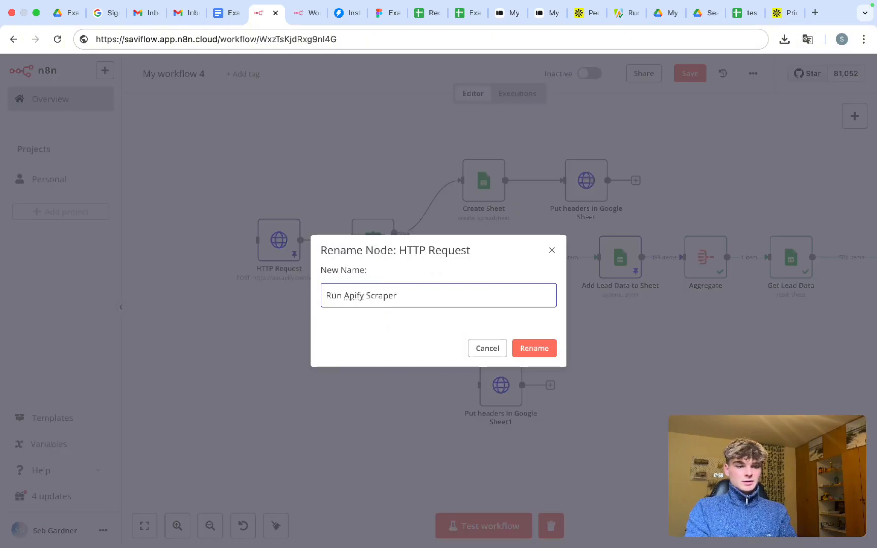
type(" for Apollo")
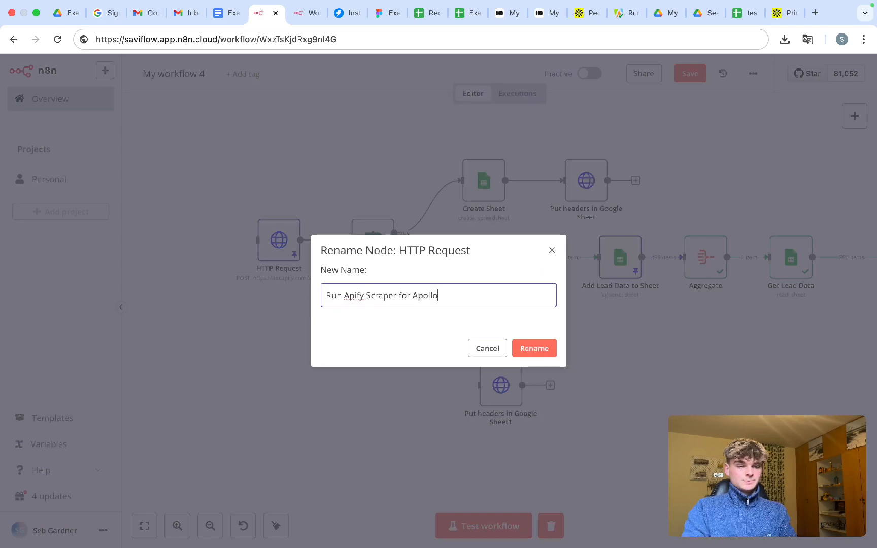
left_click(528, 351)
scroll(413, 363, "right", 3)
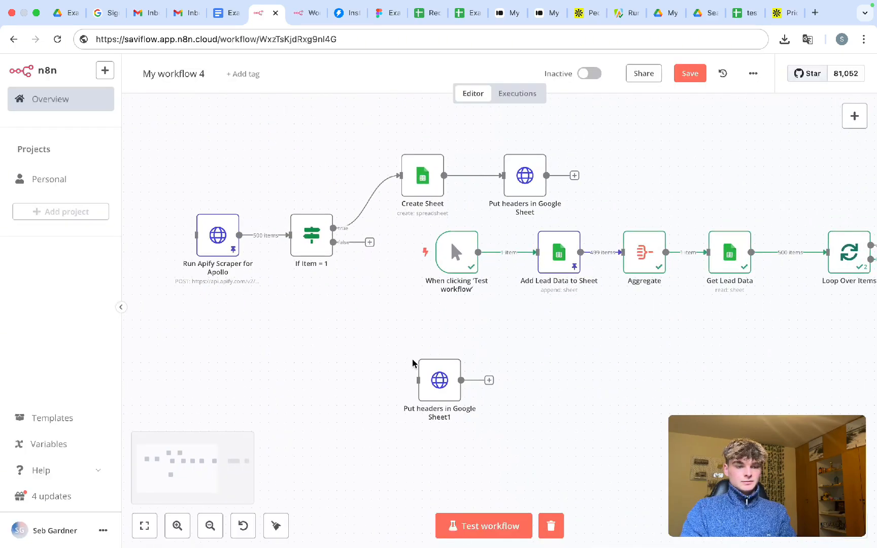
left_click_drag(388, 328, 503, 426)
key("Delete")
key("ctrl+s")
scroll(558, 264, "right", 10)
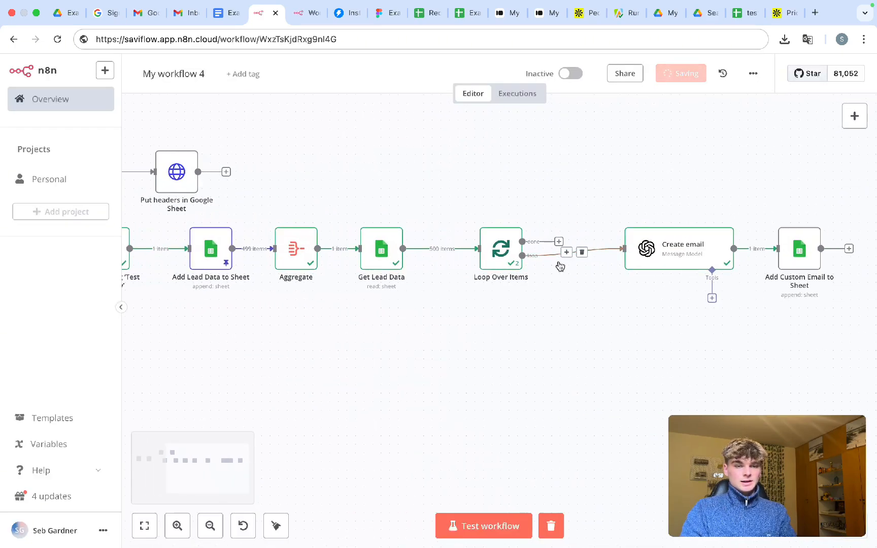
scroll(698, 258, "right", 2)
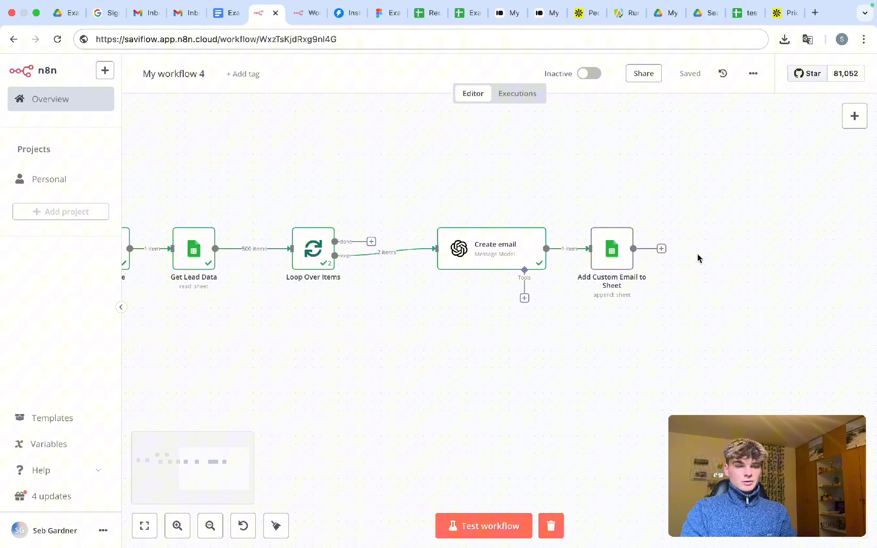
left_click(661, 248)
type("wa")
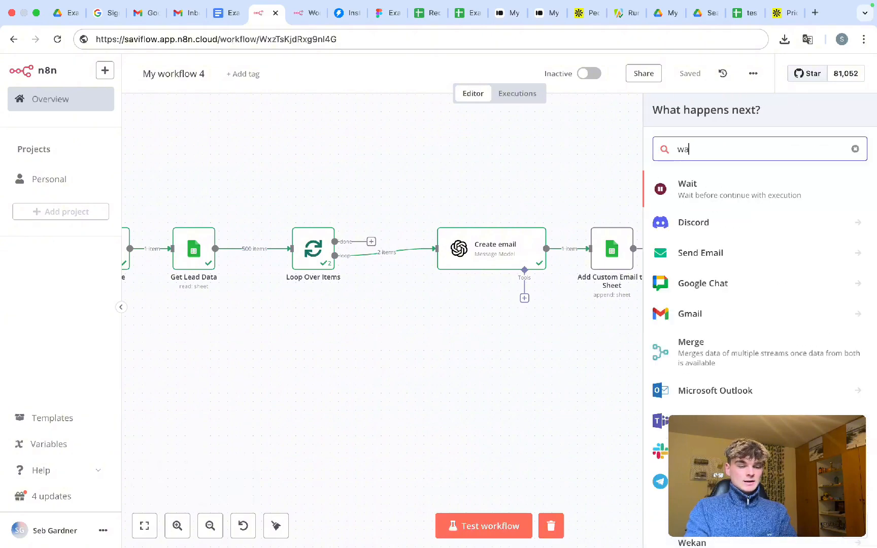
type("it")
left_click(711, 192)
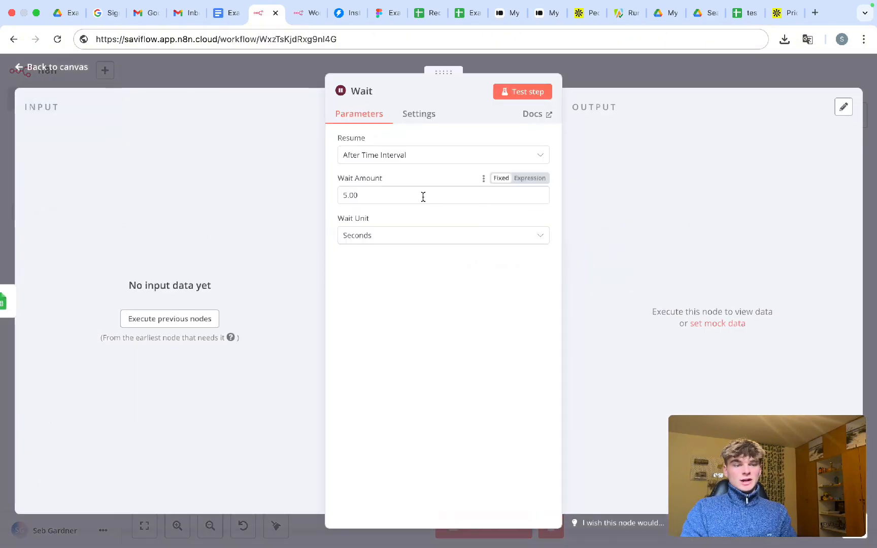
left_click(598, 81)
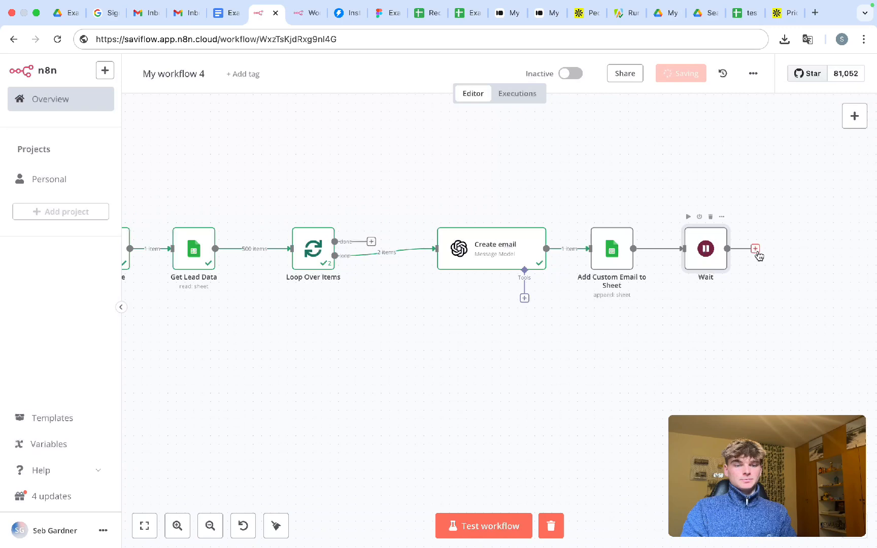
left_click_drag(756, 253, 287, 274)
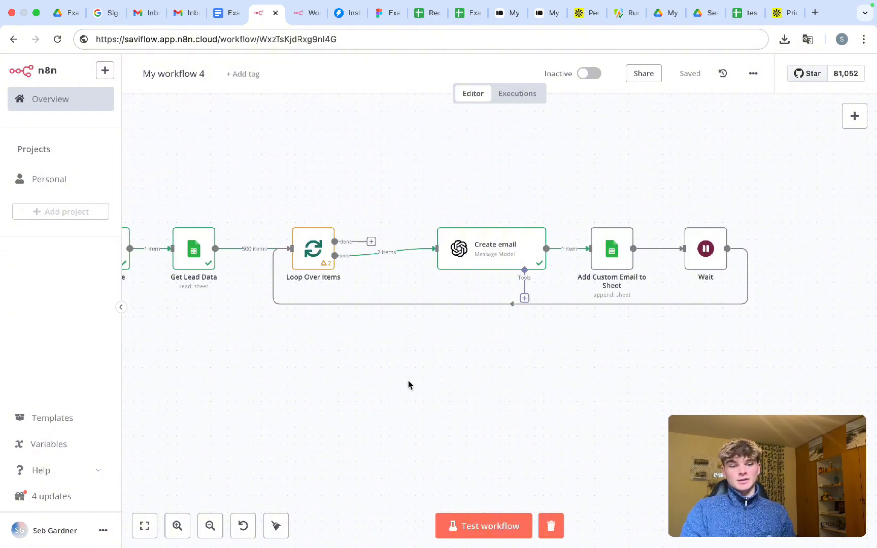
scroll(668, 284, "down", 3)
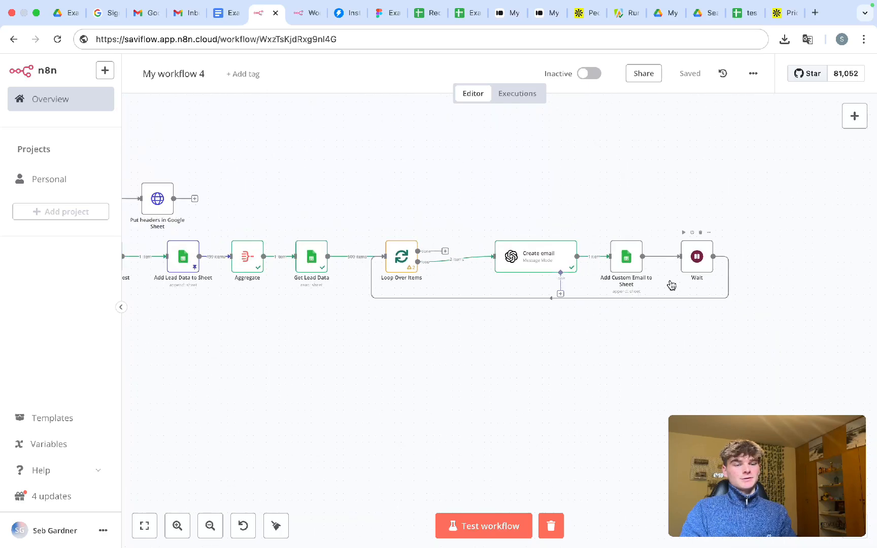
scroll(671, 283, "left", 3)
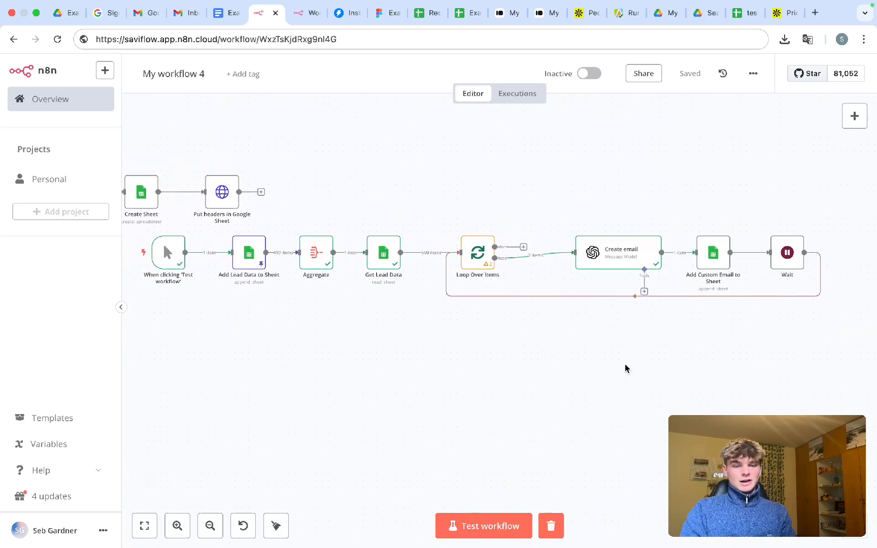
scroll(626, 369, "down", 3)
scroll(626, 369, "right", 3)
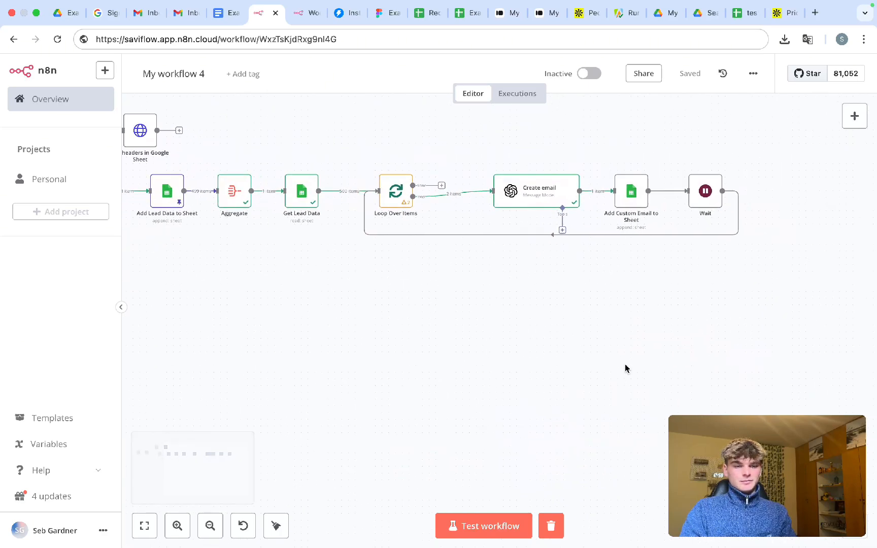
scroll(602, 315, "right", 1)
scroll(602, 316, "up", 1)
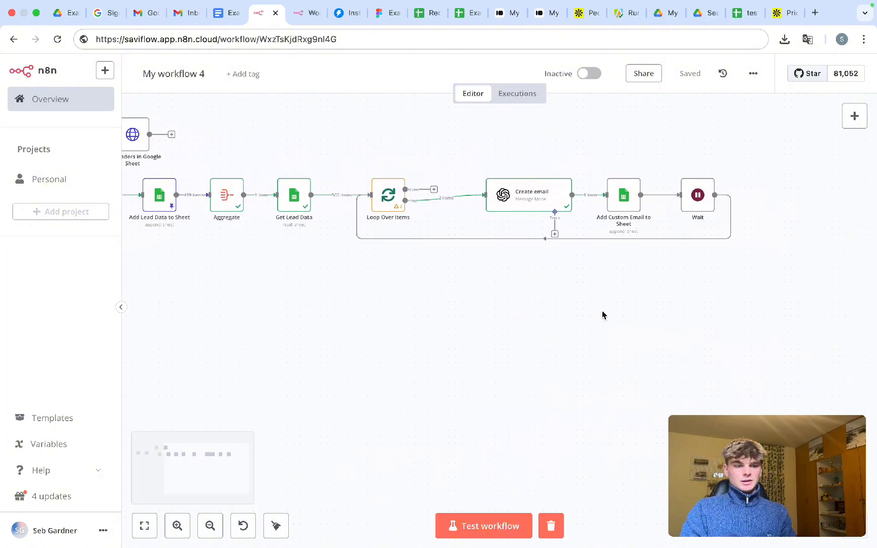
scroll(501, 325, "right", 2)
scroll(501, 325, "up", 1)
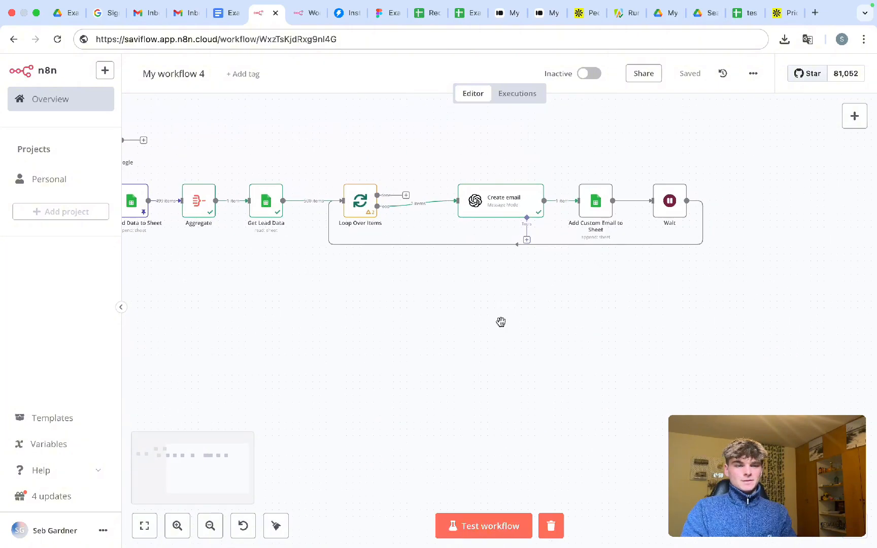
- Run a workflow test, stopping it after two leads loop through Create email and the sheet step
key("super+Return")
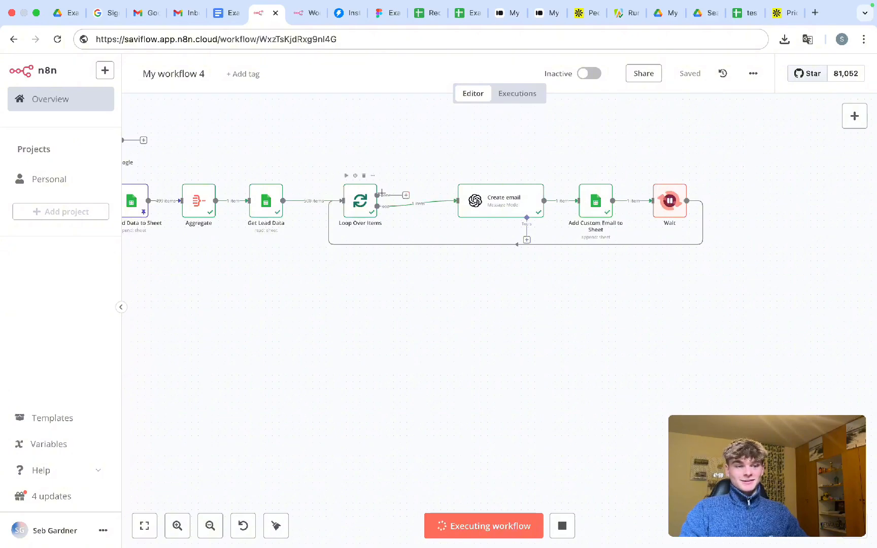
scroll(382, 193, "up", 5)
scroll(505, 158, "down", 4)
scroll(505, 158, "right", 1)
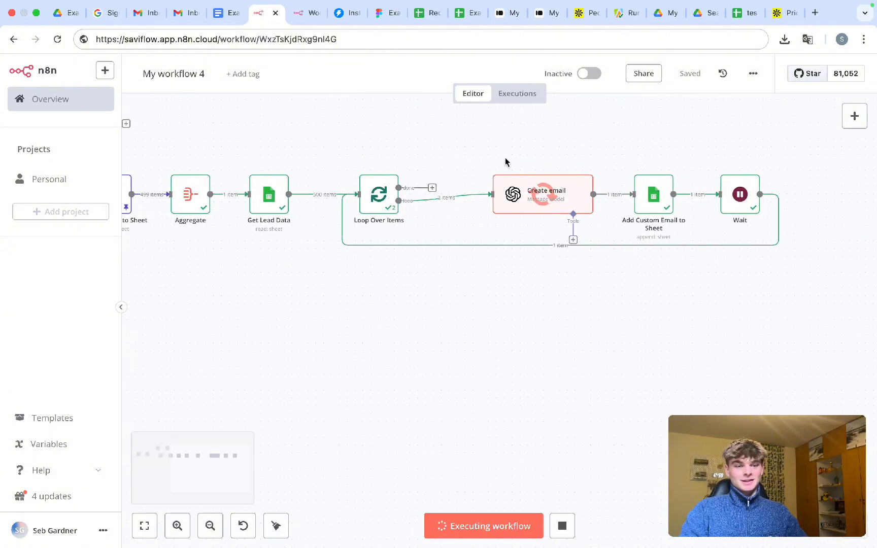
scroll(505, 160, "right", 1)
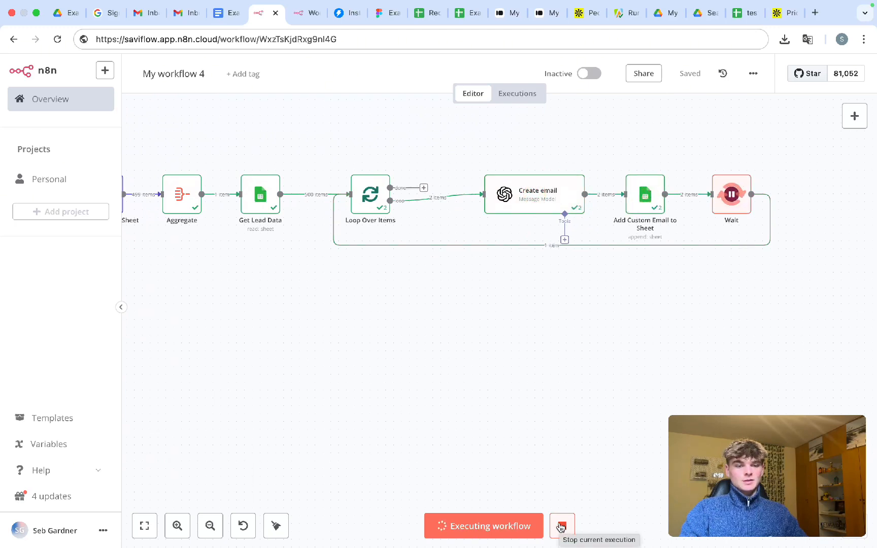
left_click(561, 526)
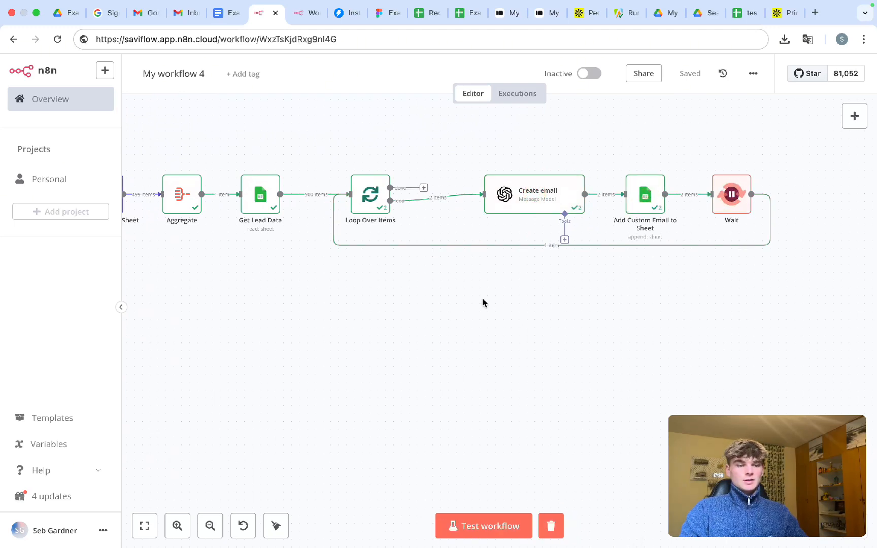
left_click(460, 15)
- Review the Subject and Personalized First Line of both generated emails
left_click(63, 178)
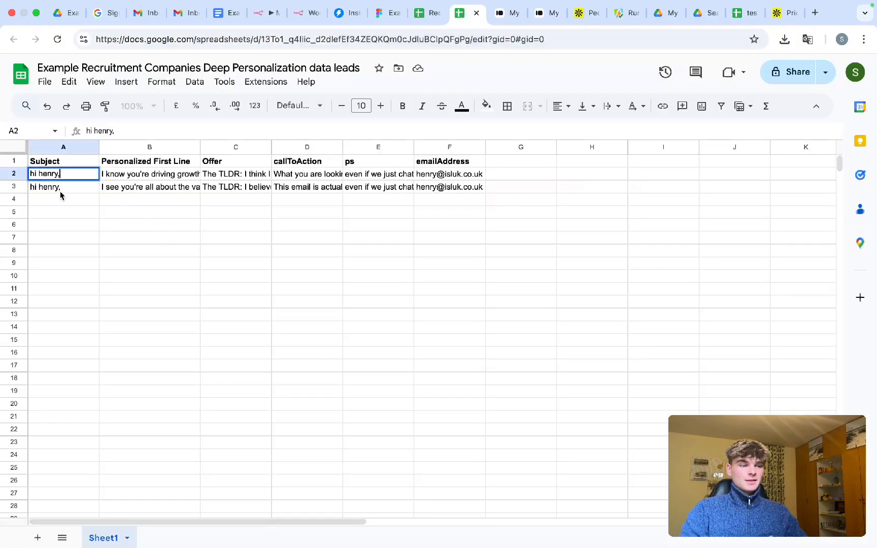
left_click(71, 192)
double_click(113, 187)
left_click(113, 176)
double_click(114, 175)
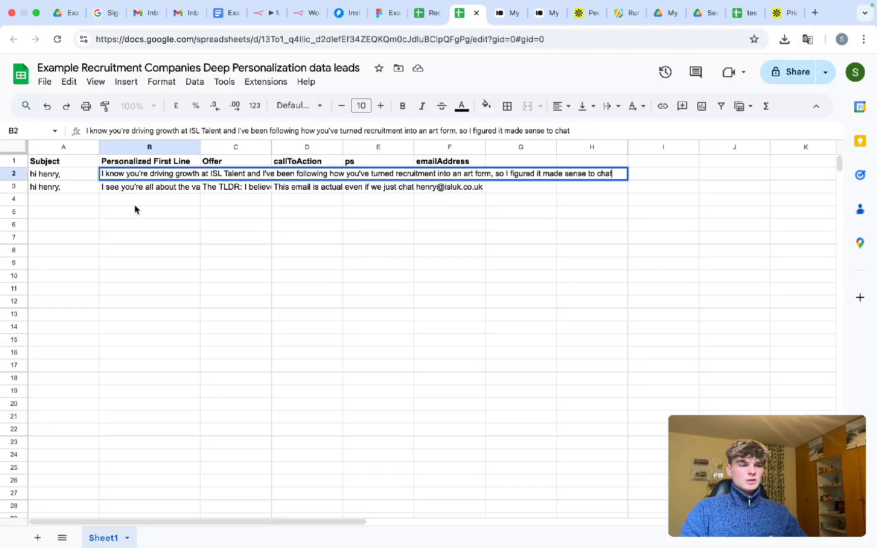
left_click(136, 202)
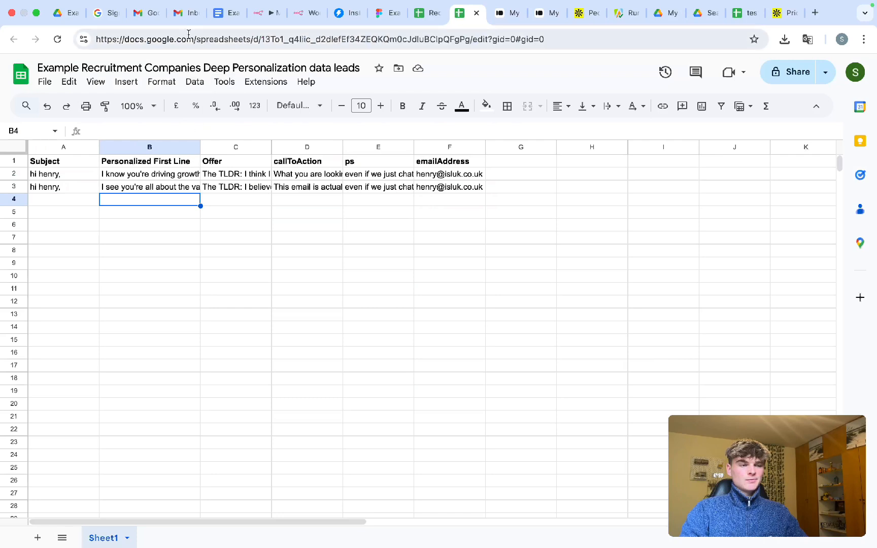
- Clear the email addresses in cells F2 and F3
double_click(427, 189)
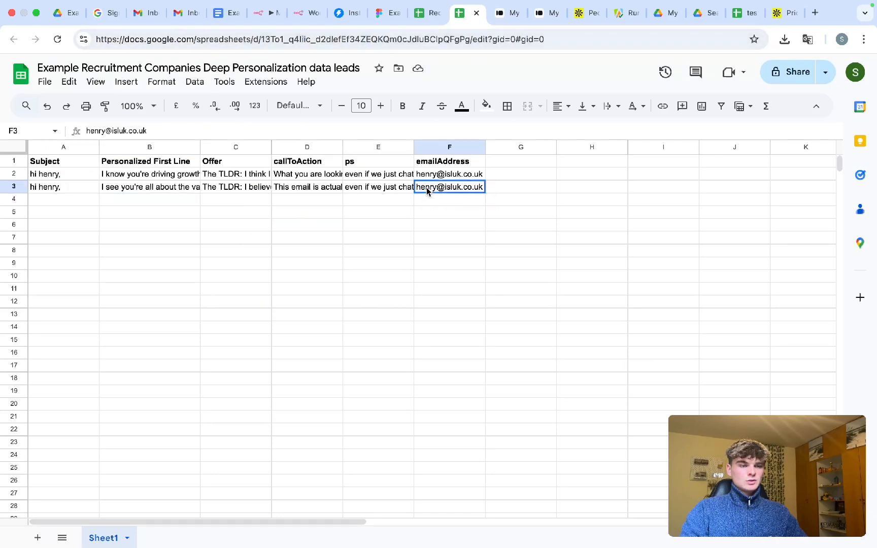
double_click(427, 175)
left_click_drag(426, 183, 427, 178)
type("I'd love to hear about what you're doing with recruitment I'd love to hear about what you're creating in the recruitment space.")
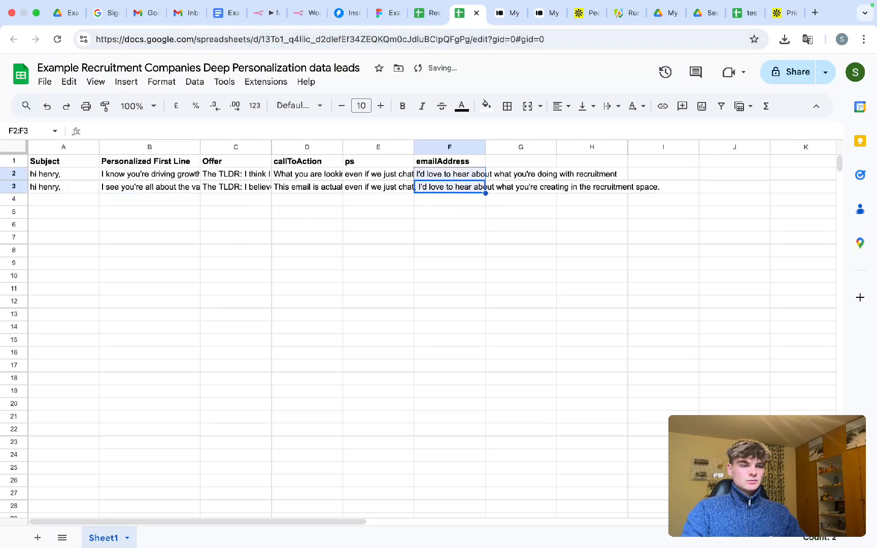
- Read through the ps, callToAction, Offer and first-line texts of both rows, then return to n8n
double_click(380, 189)
double_click(365, 177)
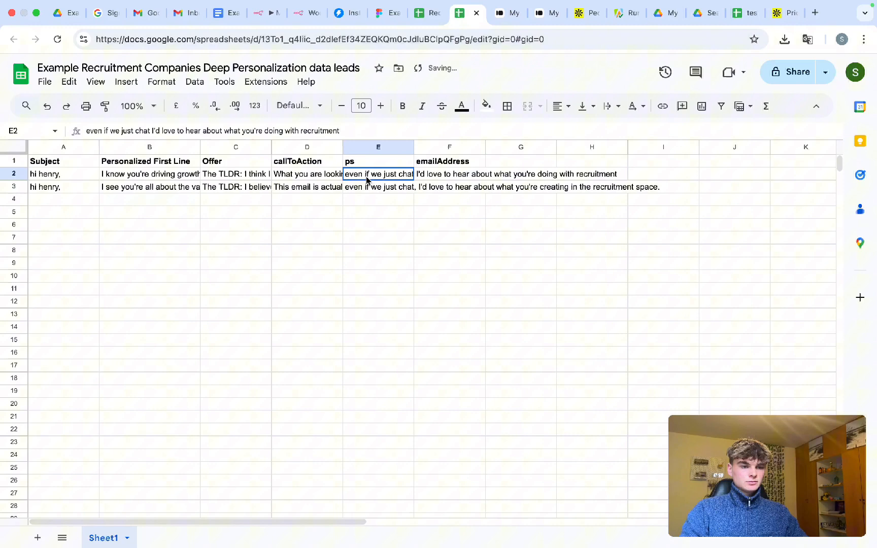
double_click(309, 176)
left_click(308, 198)
double_click(239, 175)
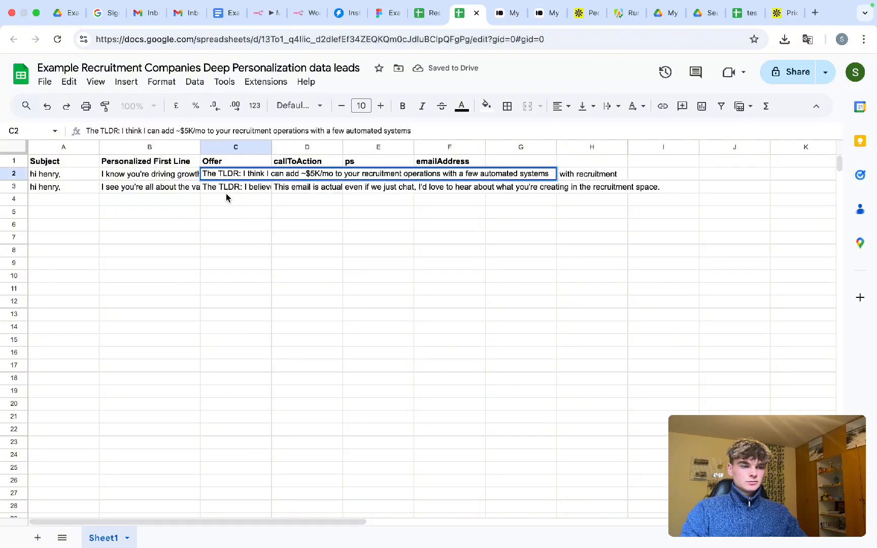
left_click(227, 198)
double_click(221, 189)
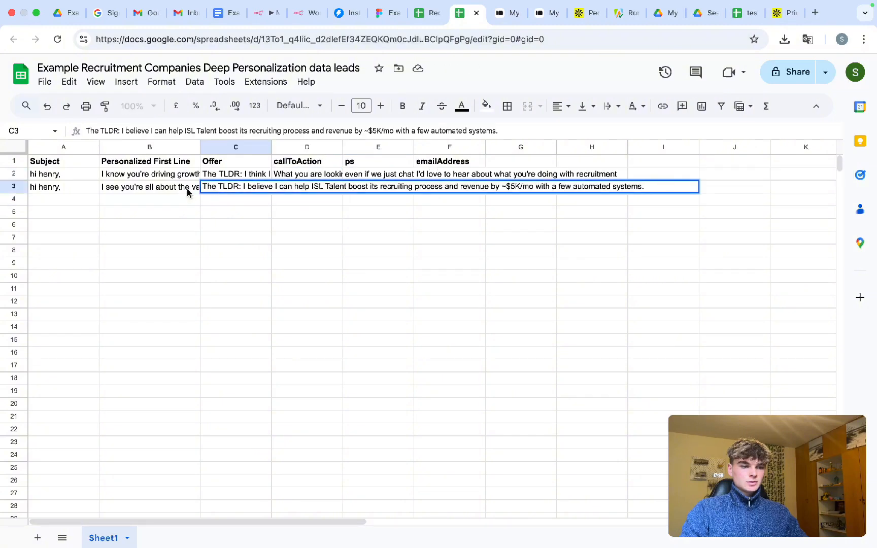
double_click(226, 174)
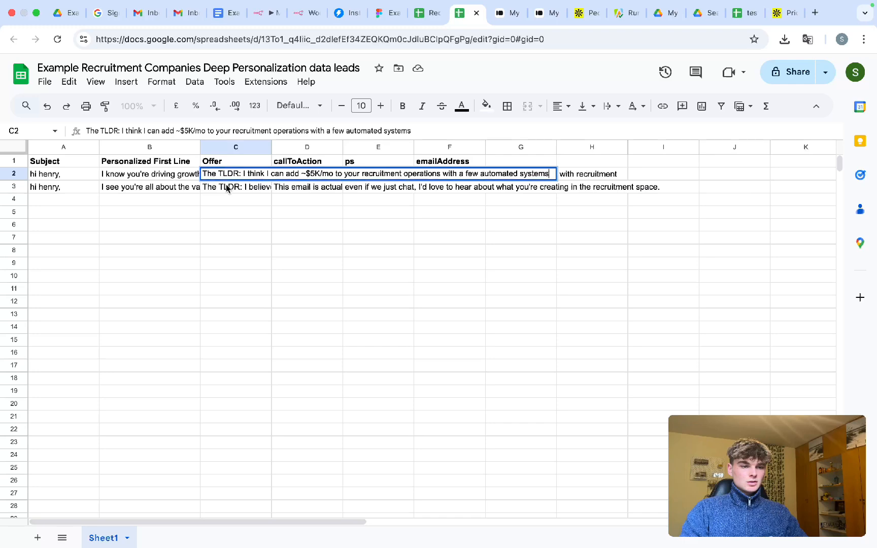
double_click(226, 188)
double_click(181, 186)
double_click(175, 176)
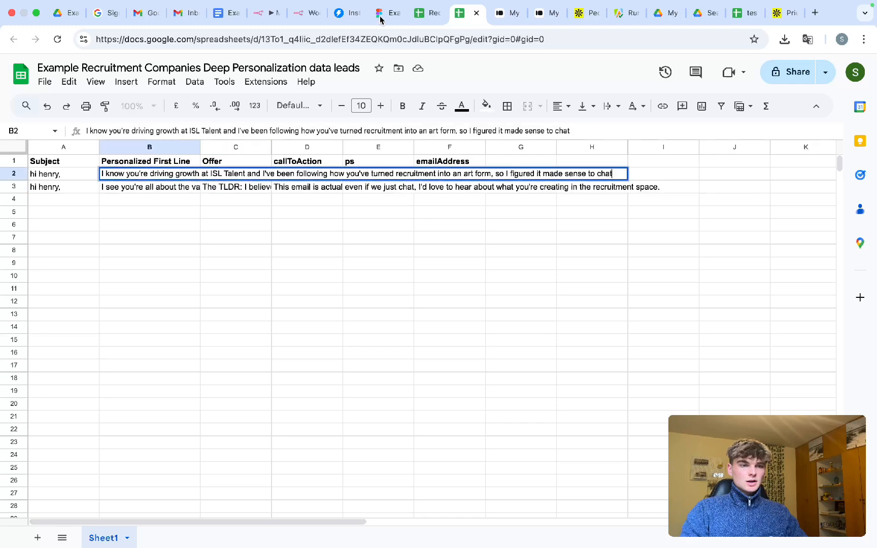
left_click(266, 13)
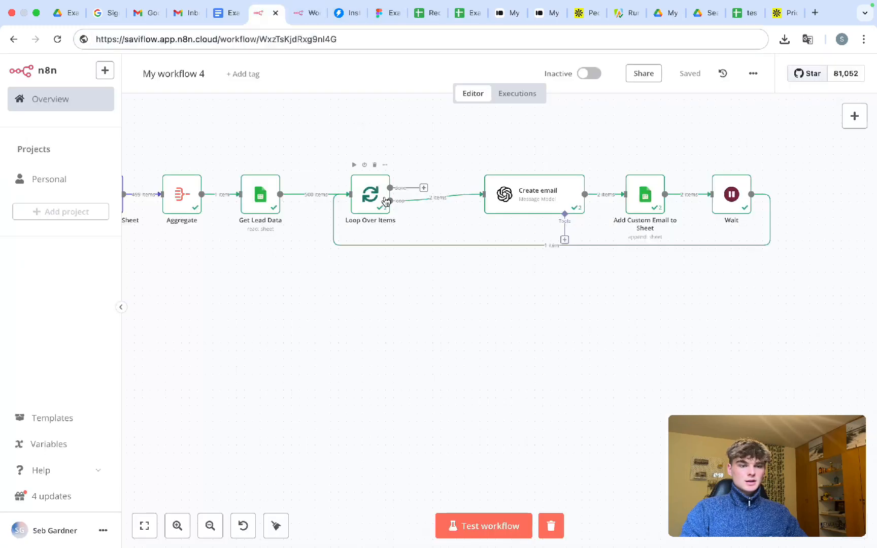
- Open the Loop Over Items node and view the output of Run 1 of 2
double_click(358, 205)
left_click(636, 136)
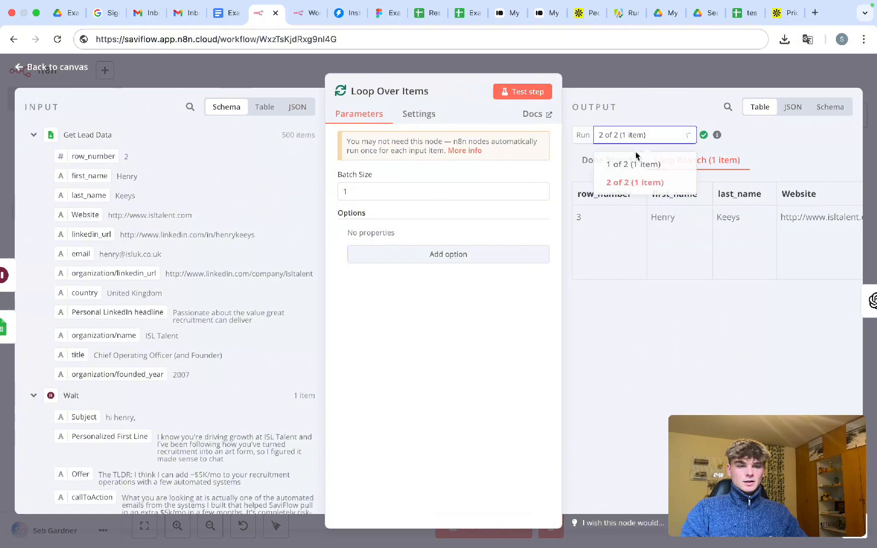
left_click(637, 165)
scroll(672, 231, "right", 10)
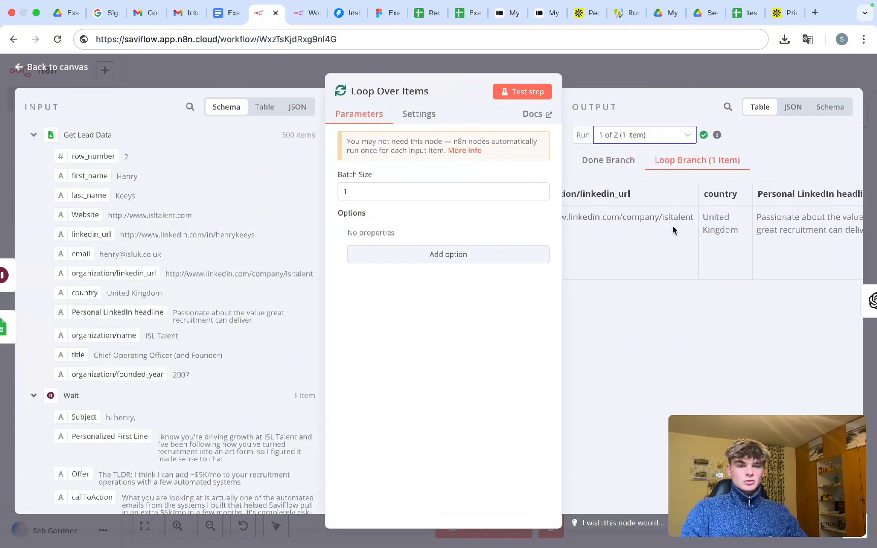
scroll(672, 231, "left", 10)
- View Run 2 of 2 output, then return to the Deep Personalization leads spreadsheet
left_click(649, 136)
left_click(635, 186)
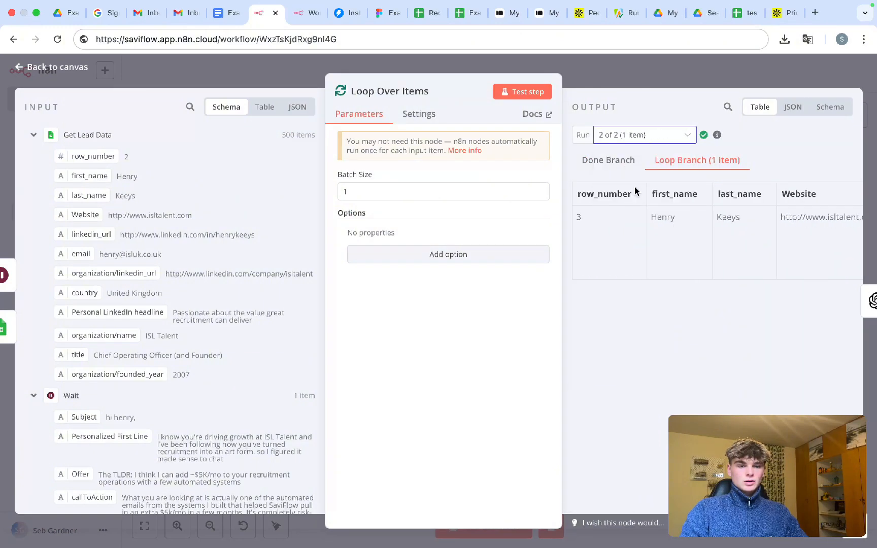
left_click(428, 14)
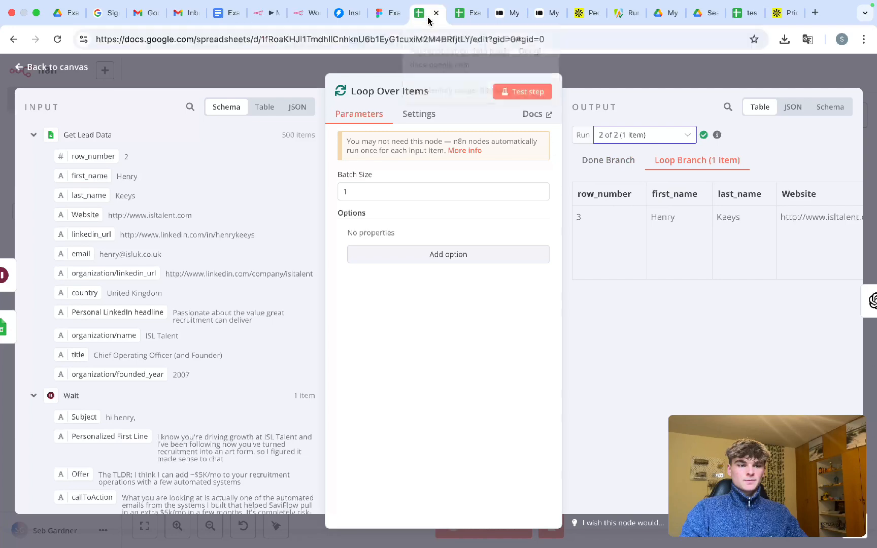
left_click(454, 21)
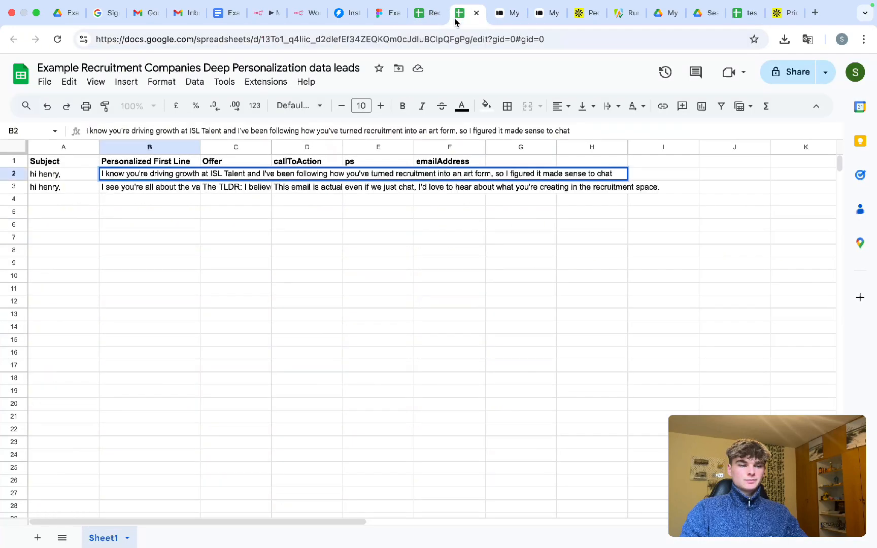
- Review the first two lead rows (A2:K3) on the test scraper sheet
left_click(745, 13)
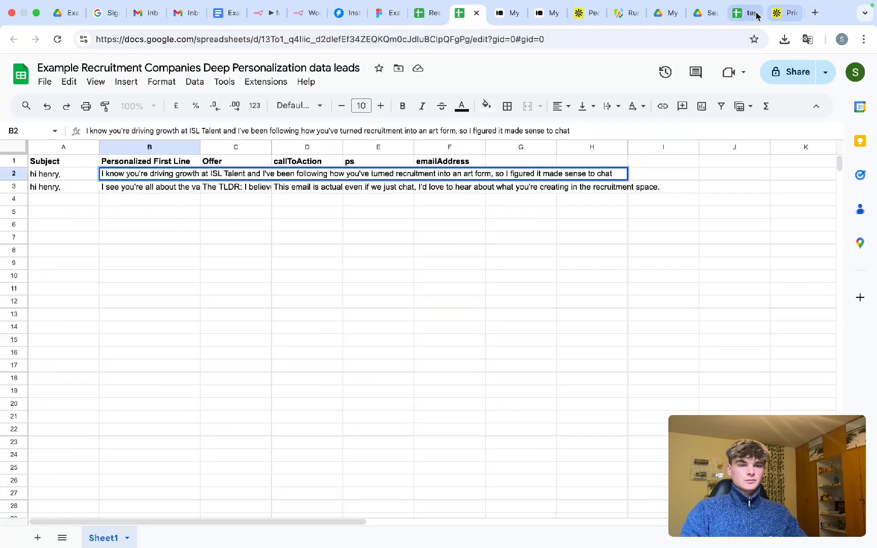
left_click_drag(60, 176, 692, 186)
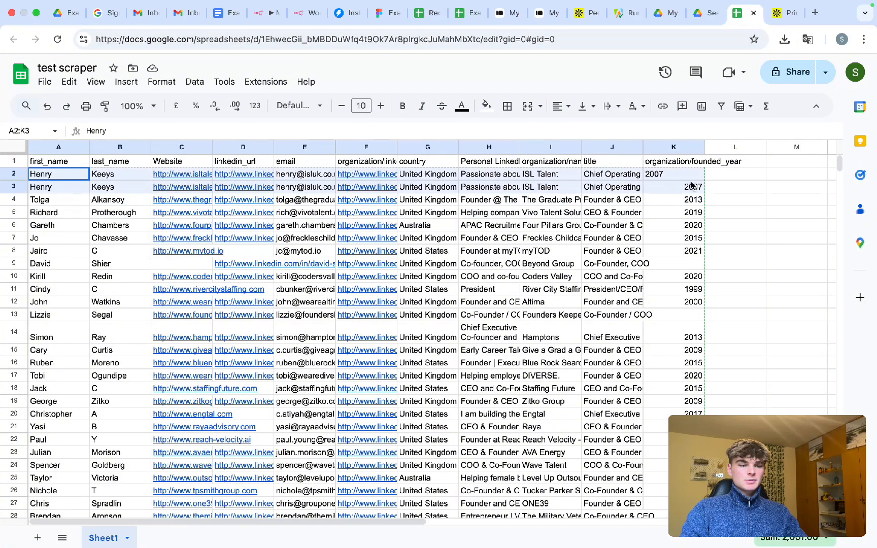
left_click(612, 237)
- Back in n8n, return to the workflow canvas and start another test run
left_click(259, 18)
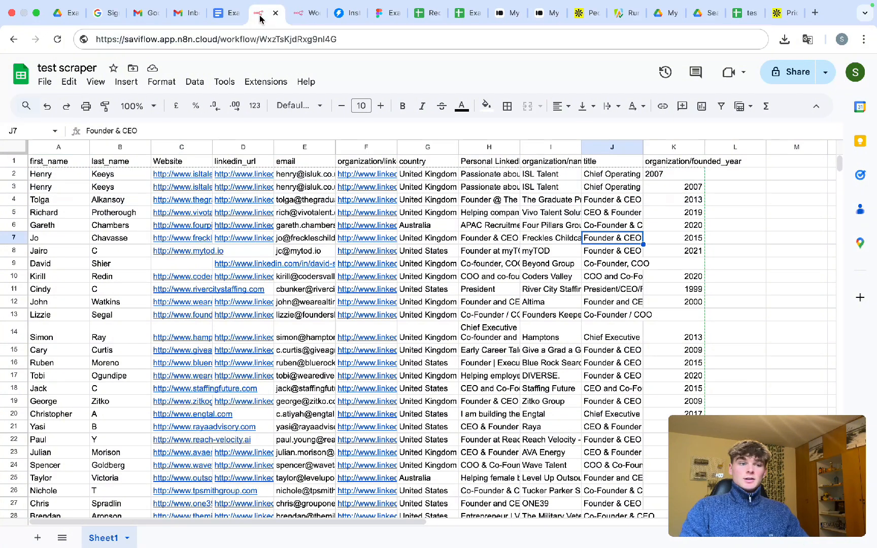
left_click(644, 93)
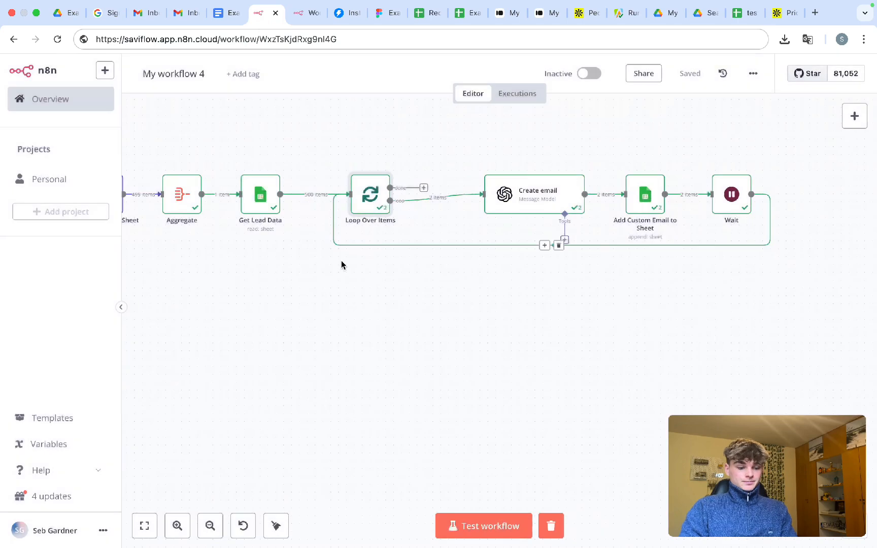
key("super+Return")
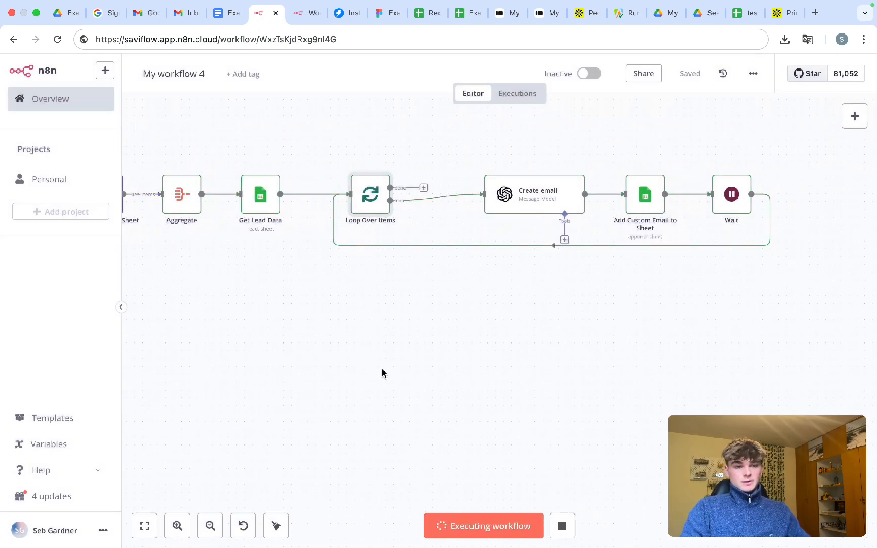
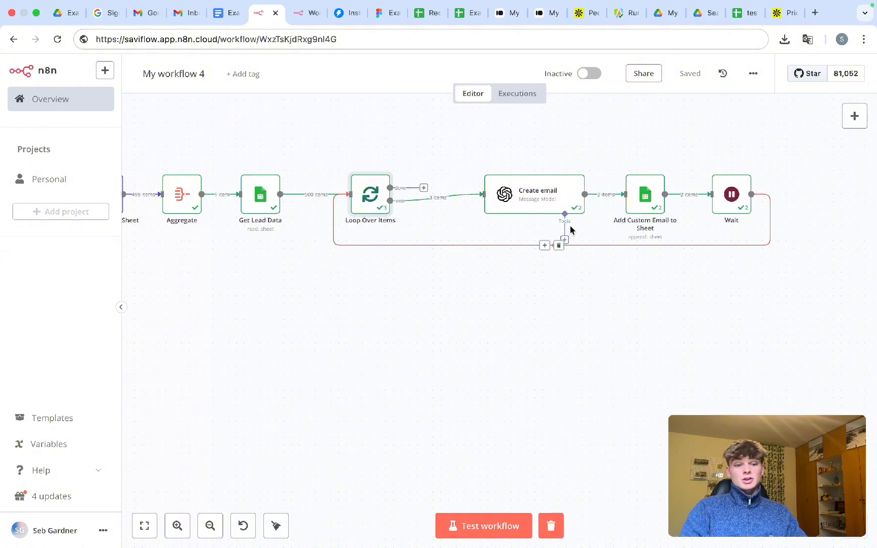
- Clear the first two email rows (A2:F3) in the Example Recruitment sheet
left_click(429, 13)
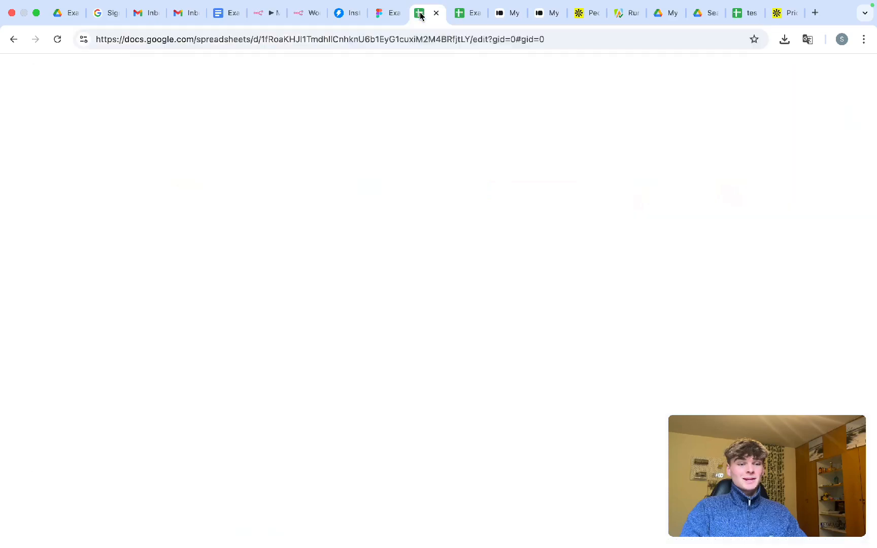
left_click(467, 12)
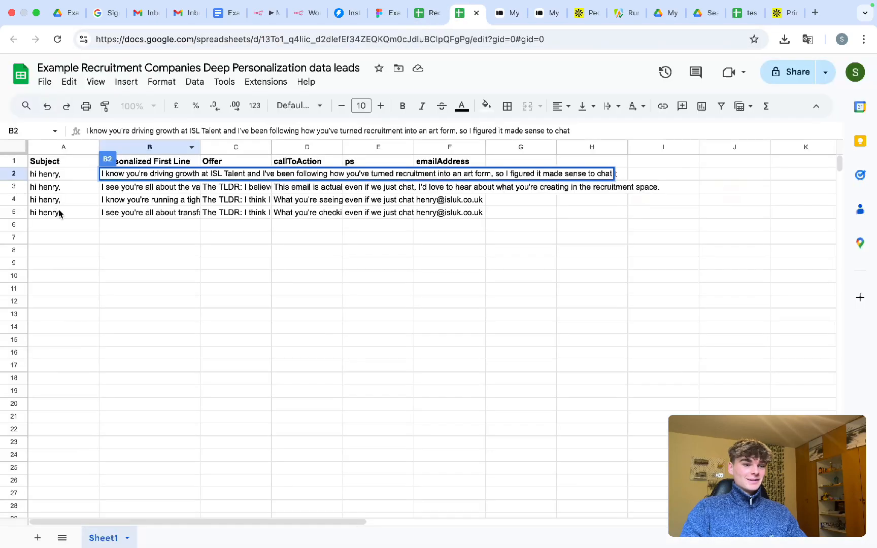
left_click(53, 203)
double_click(115, 216)
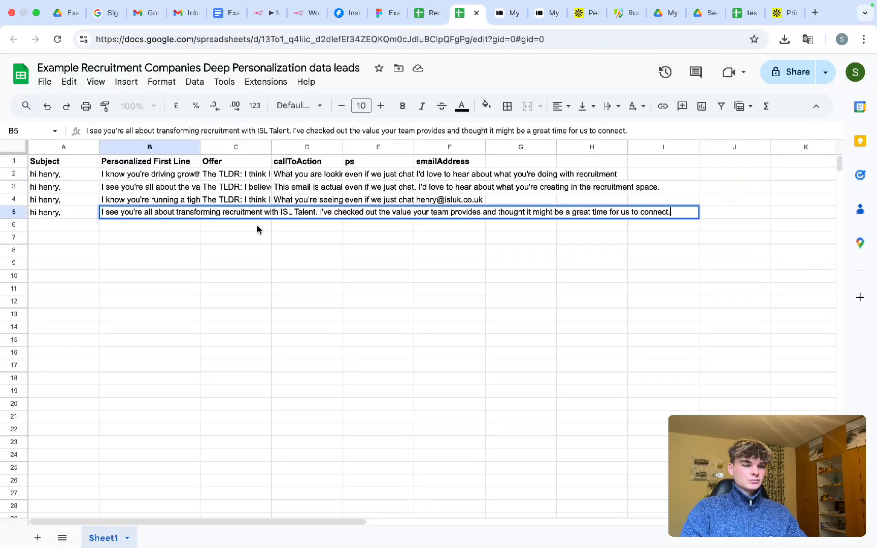
left_click(258, 239)
double_click(315, 223)
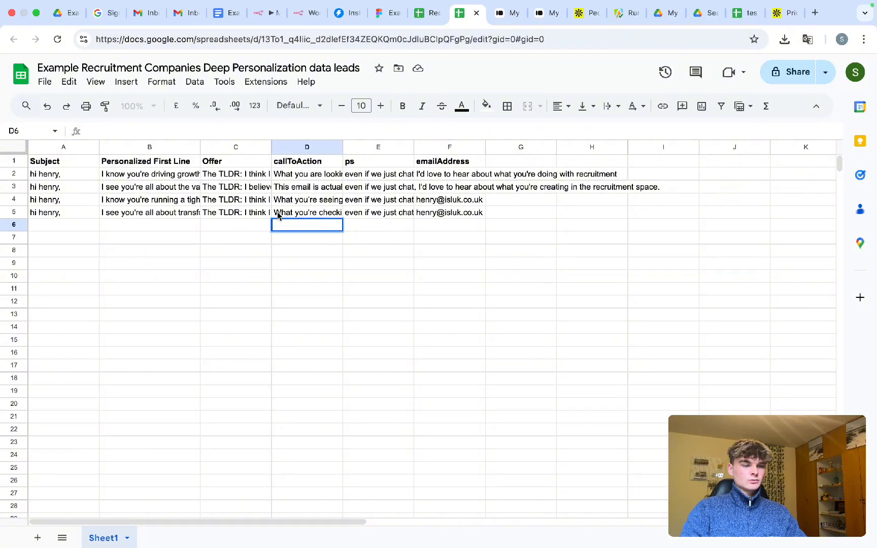
left_click_drag(441, 187, 454, 214)
key("Delete")
- Move the remaining emails (A4:F5) up into rows 2–3, check their first lines, and open test scraper
left_click(45, 199)
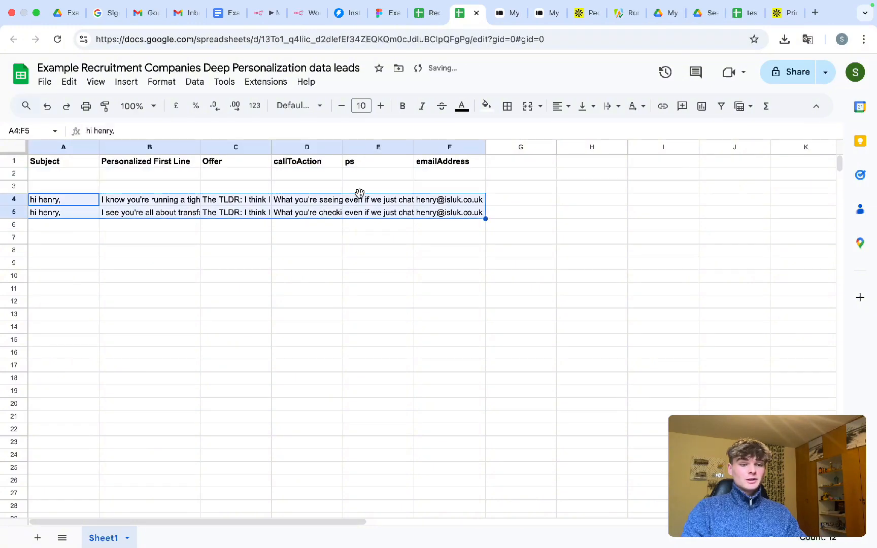
left_click_drag(359, 193, 358, 181)
left_click(359, 227)
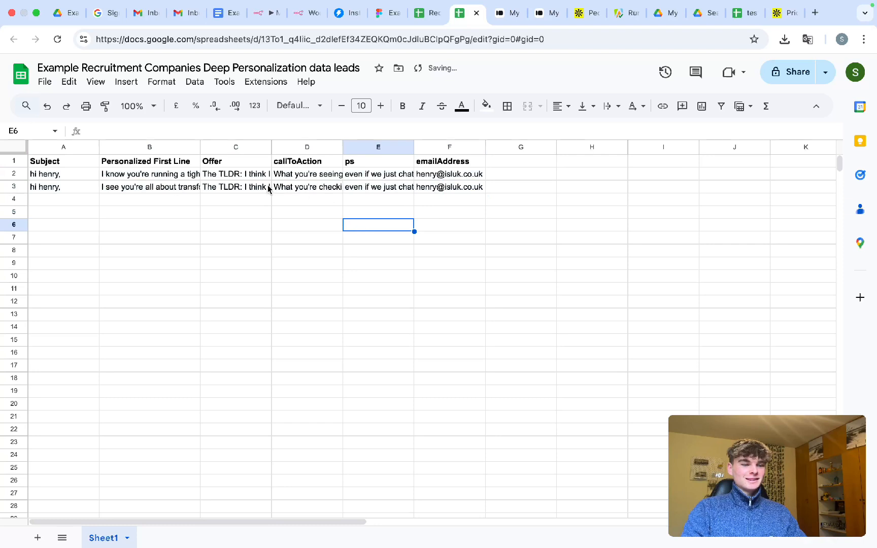
double_click(178, 189)
left_click(237, 200)
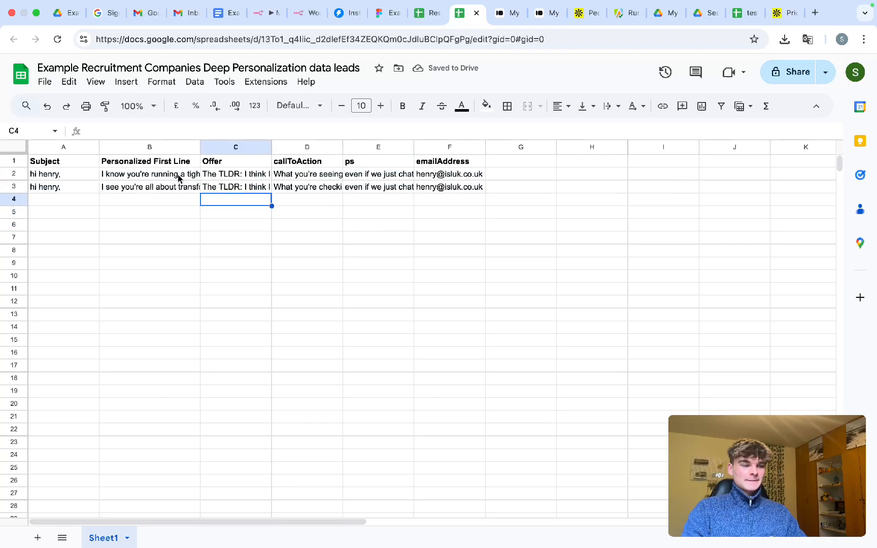
double_click(176, 178)
left_click_drag(128, 173, 286, 175)
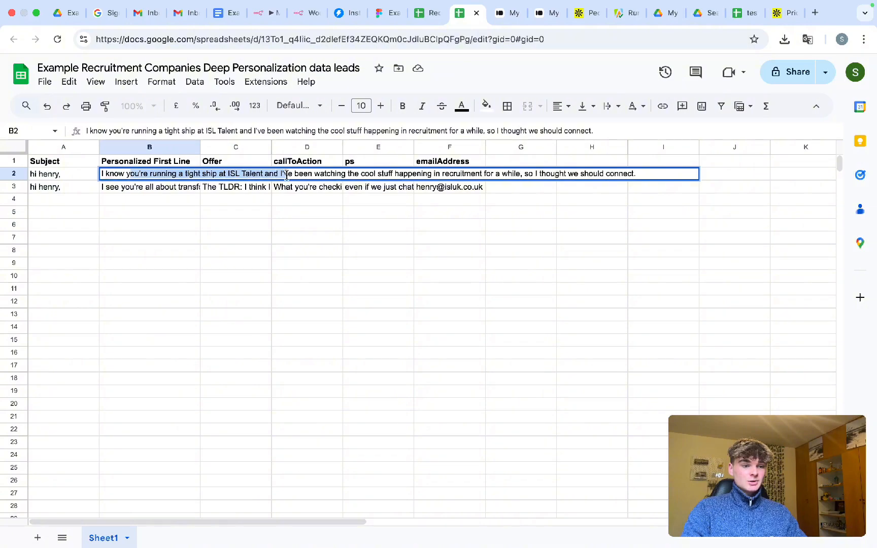
left_click(737, 13)
scroll(219, 212, "right", 1)
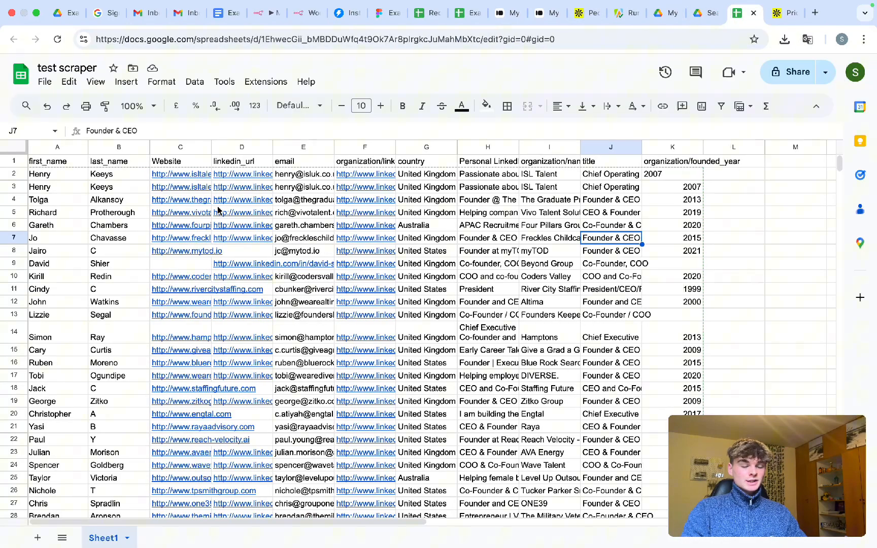
left_click(248, 177)
left_click(264, 195)
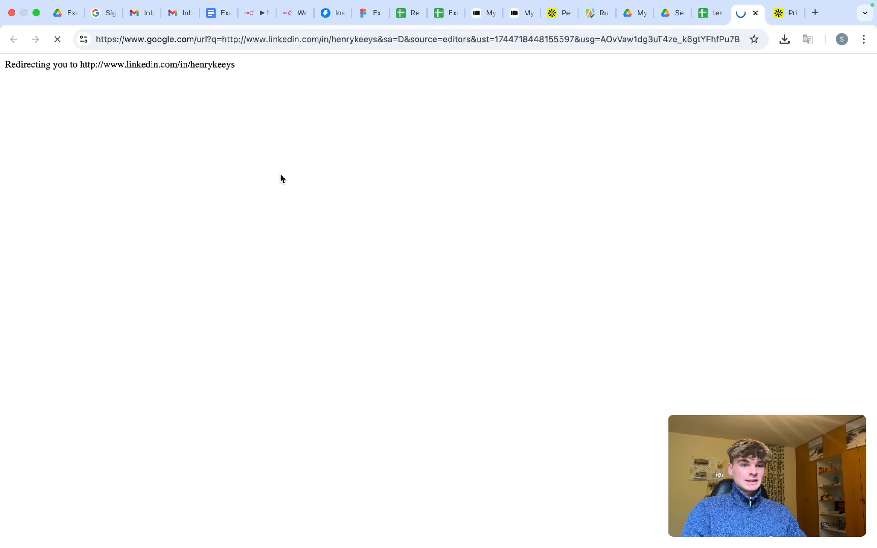
left_click(709, 14)
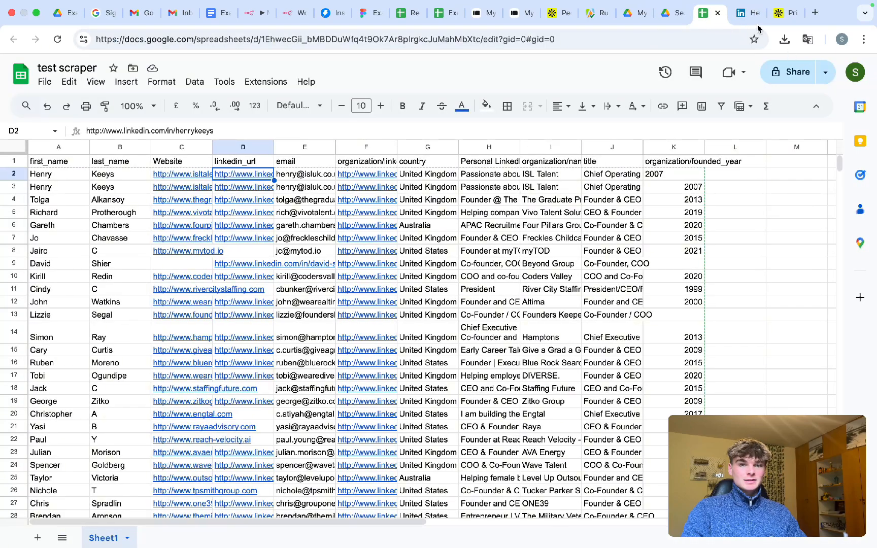
left_click(756, 16)
left_click(569, 161)
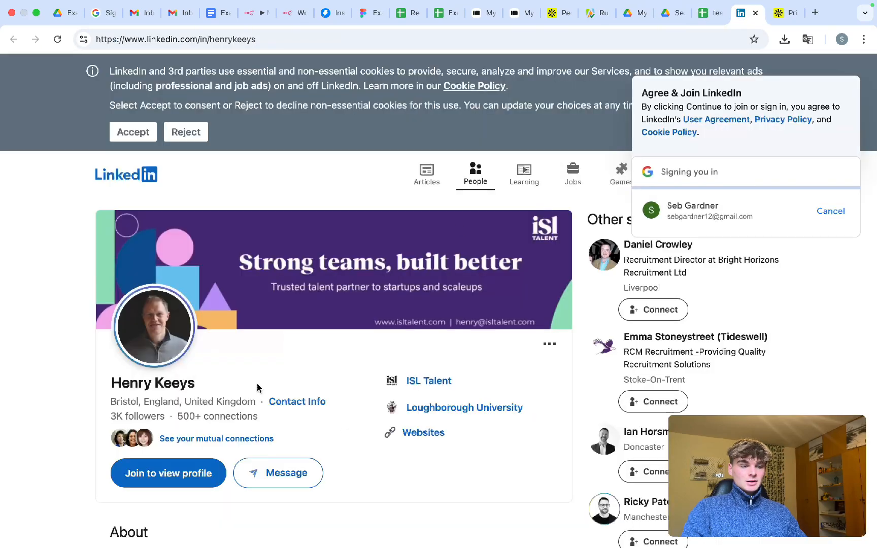
scroll(198, 401, "down", 1)
left_click_drag(203, 350, 131, 348)
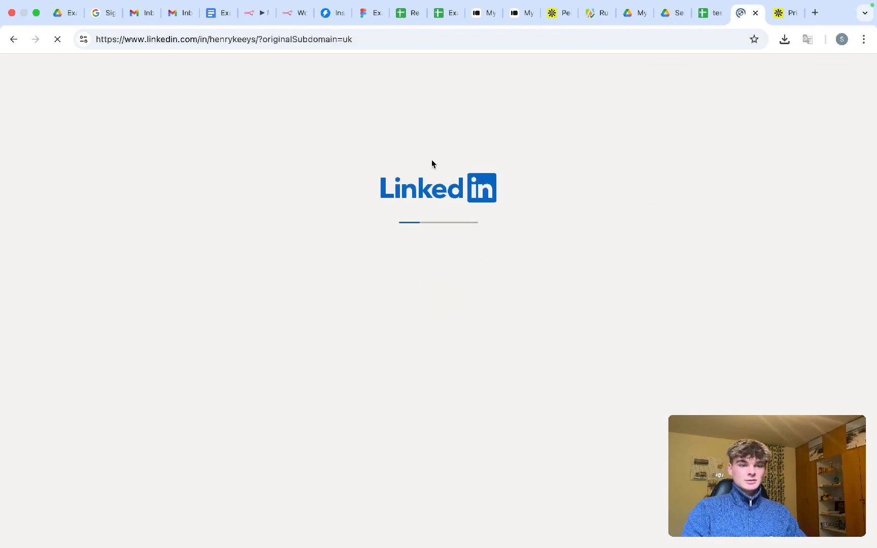
scroll(244, 283, "down", 1)
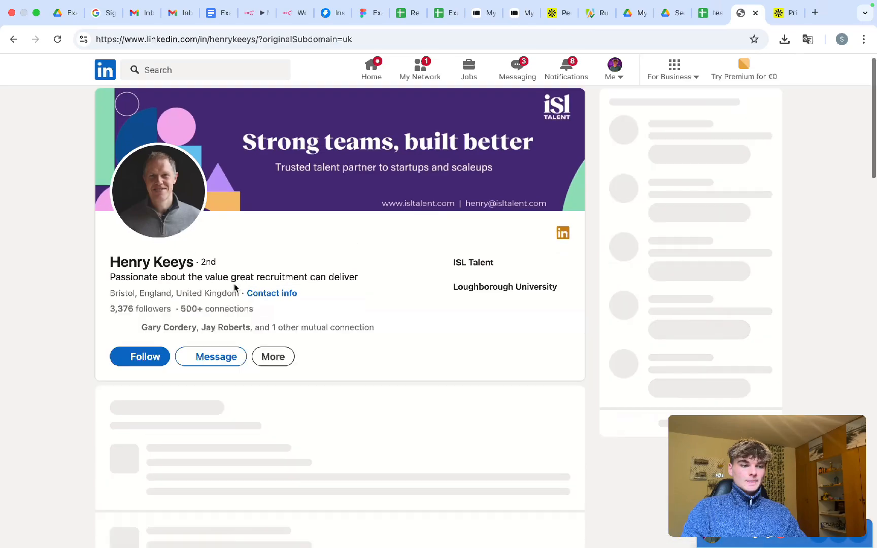
scroll(498, 160, "down", 10)
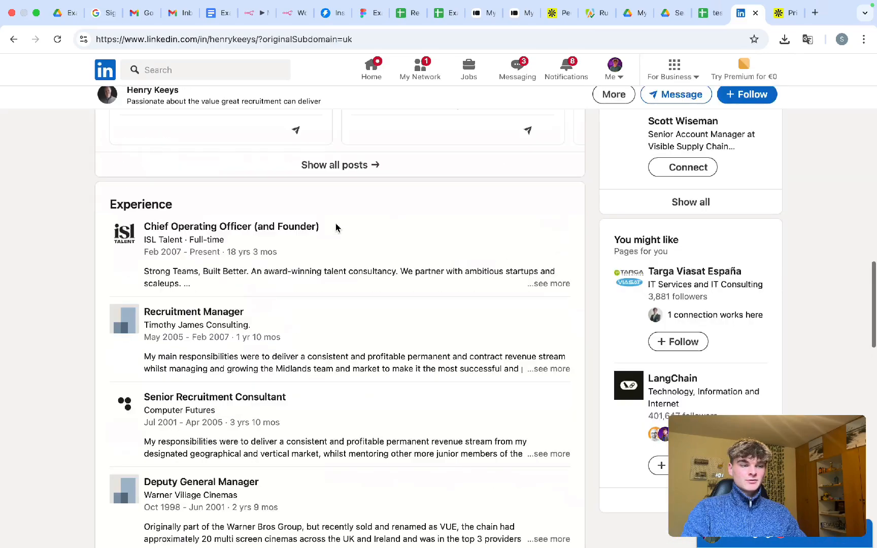
scroll(337, 228, "up", 10)
key("super+w")
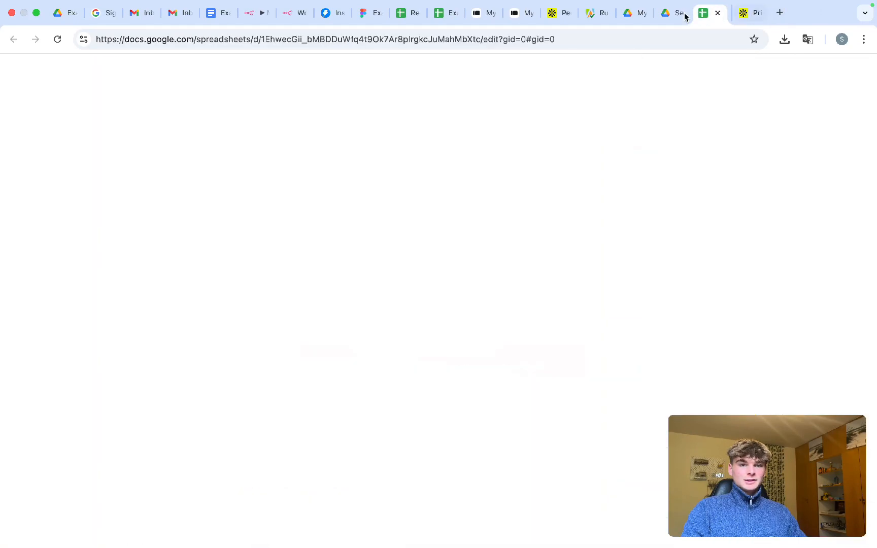
left_click(509, 250)
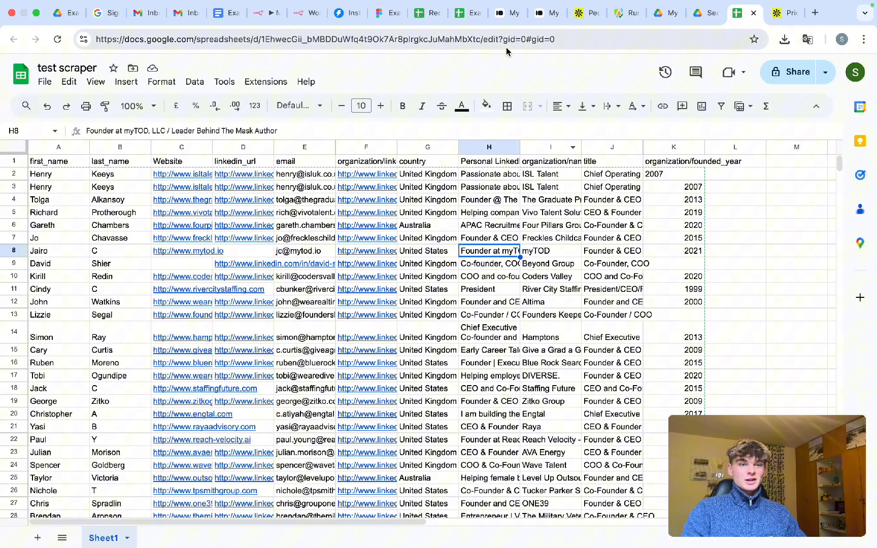
- Paste the closing sentences into the emailAddress cells F2:F3 of the Example Recruitment sheet
left_click(433, 20)
left_click(465, 17)
left_click(335, 189)
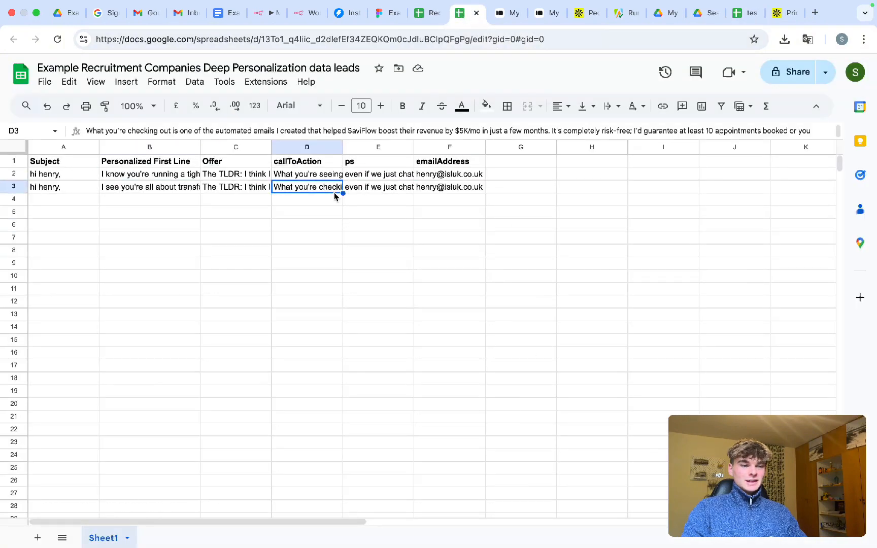
left_click_drag(436, 174, 433, 202)
type("I'd love to hear what you're up to at ISL Talent. I'd love to hear more about what you're doing with your recruitment strategies.")
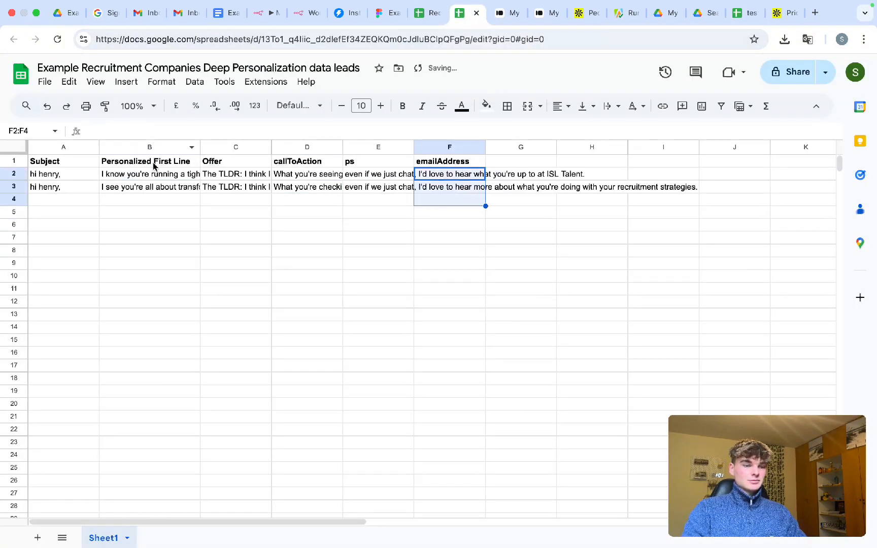
- Read through the full offer text in cell C2
left_click(263, 226)
left_click_drag(310, 189, 303, 214)
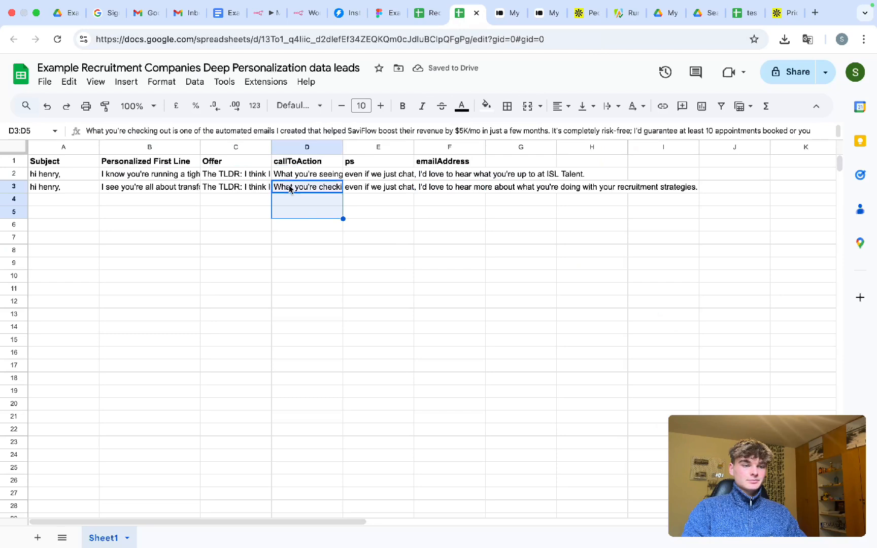
left_click(294, 175)
left_click(244, 175)
double_click(259, 174)
left_click_drag(260, 174, 389, 174)
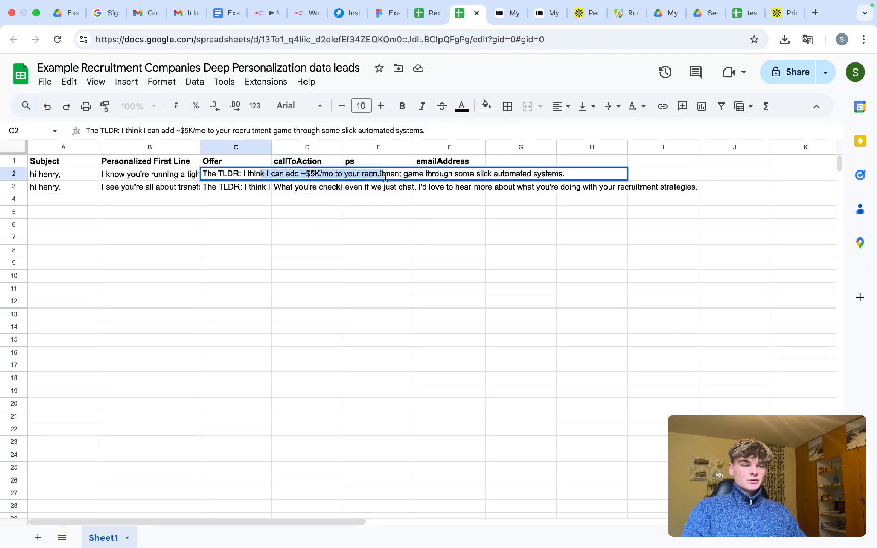
left_click(420, 172)
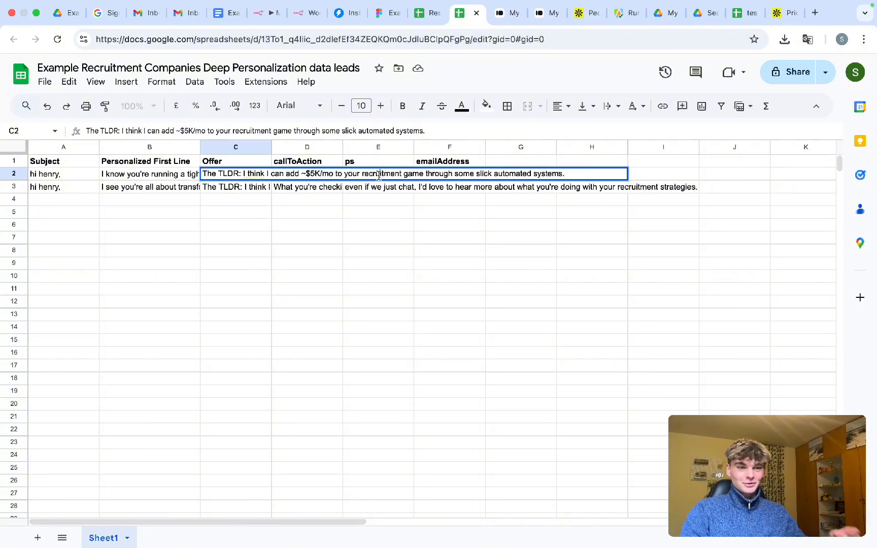
left_click_drag(408, 174, 459, 176)
left_click(427, 188)
left_click(305, 177)
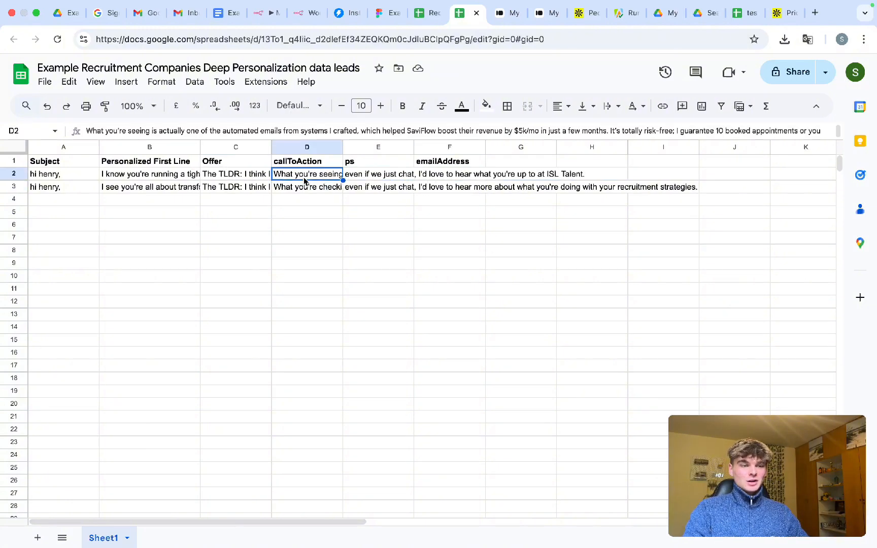
double_click(248, 176)
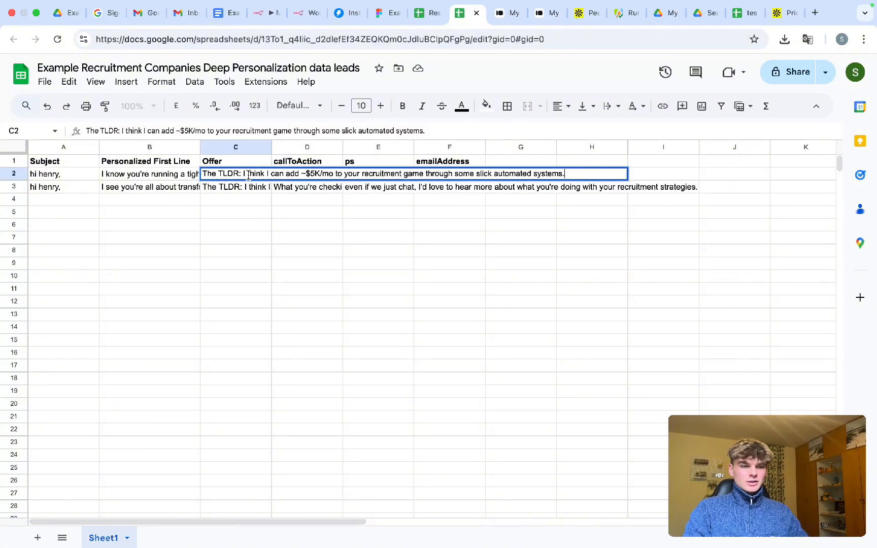
left_click(294, 189)
- Read the call to action in D2 and the ps line in E2
left_click(312, 175)
double_click(315, 175)
left_click_drag(318, 174, 566, 178)
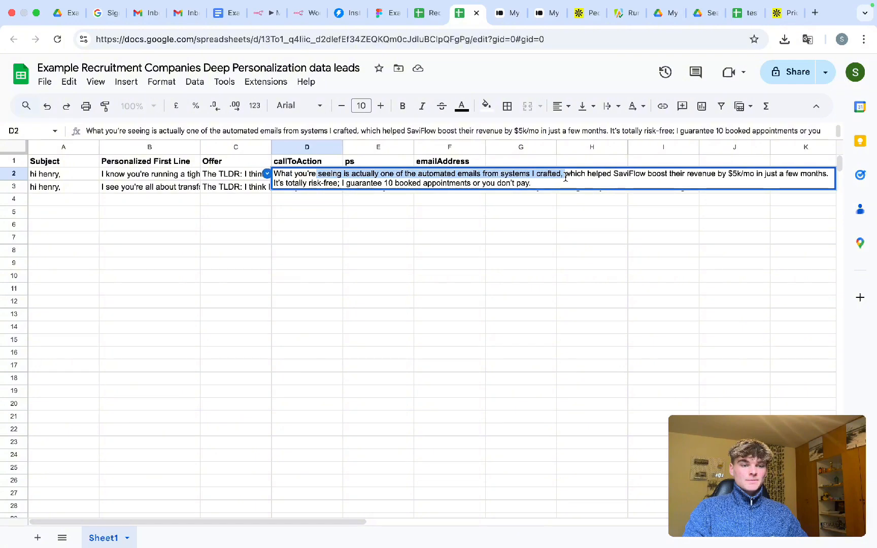
left_click(486, 176)
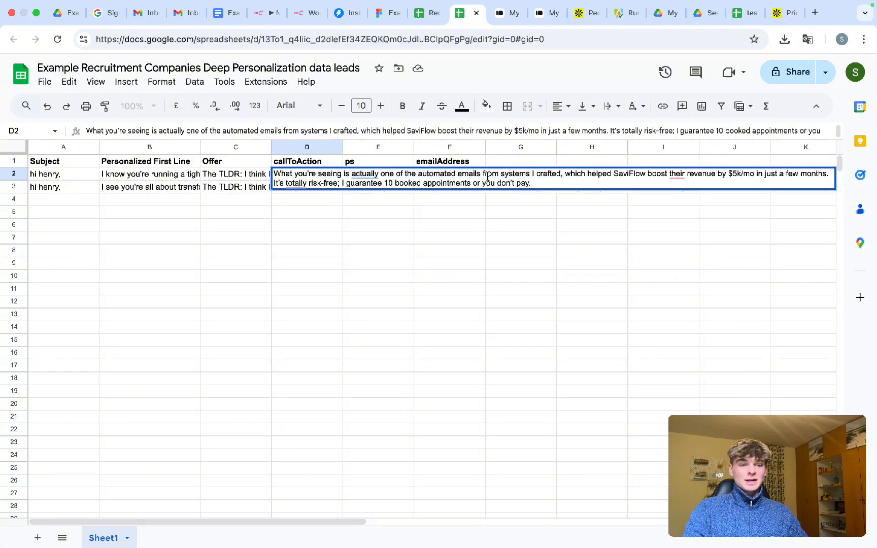
left_click_drag(484, 175, 561, 175)
left_click(378, 185)
left_click(235, 188)
double_click(374, 175)
left_click(470, 199)
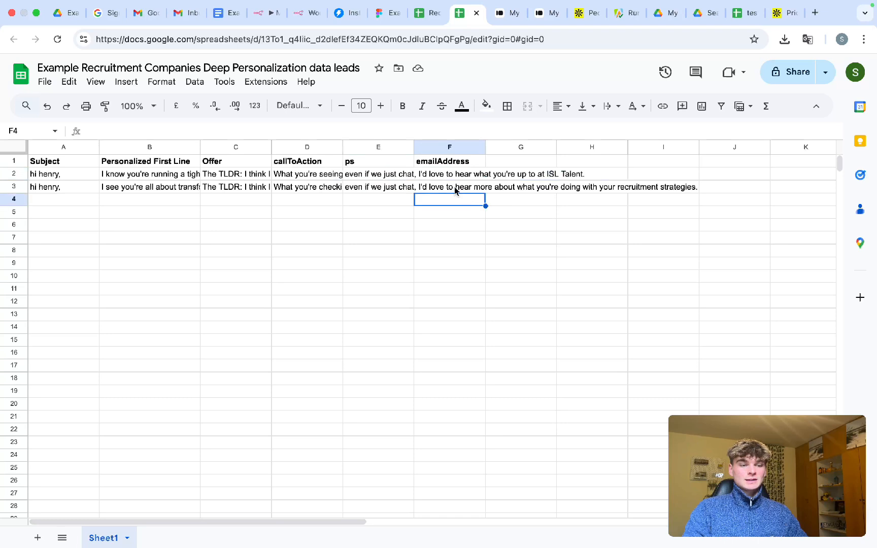
- Delete all data in A2:F3 so only the header row remains
left_click_drag(441, 176, 438, 198)
left_click(362, 224)
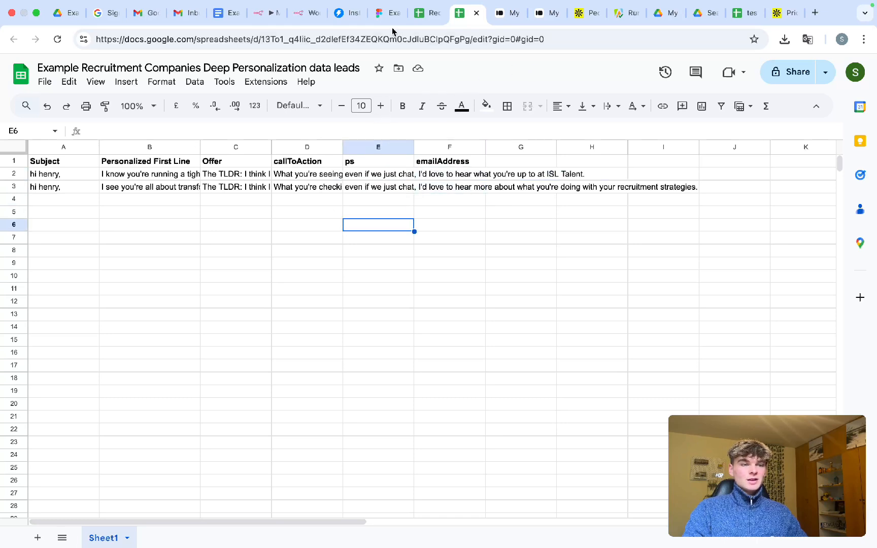
left_click_drag(60, 187, 43, 175)
left_click(402, 189)
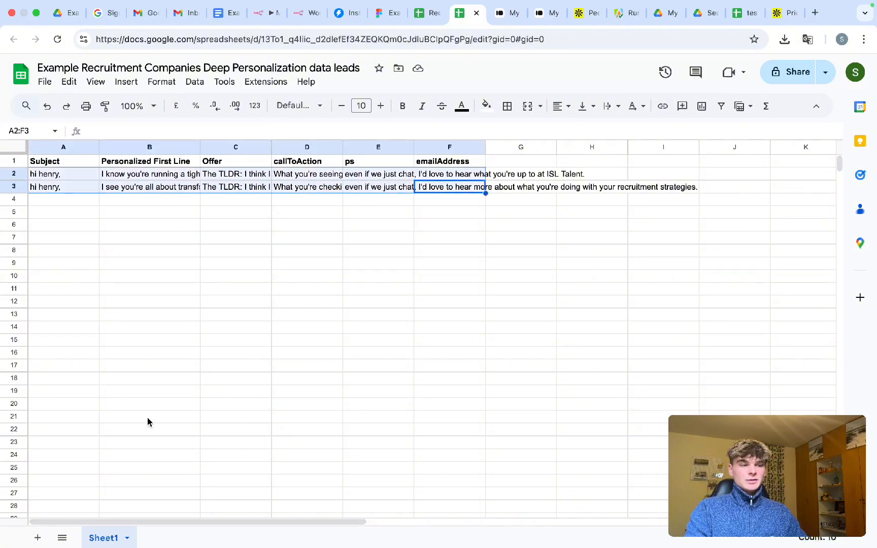
key("Delete")
left_click(308, 391)
- Insert a Gmail 'Send a message' node after the Loop Over Items done output
left_click(274, 14)
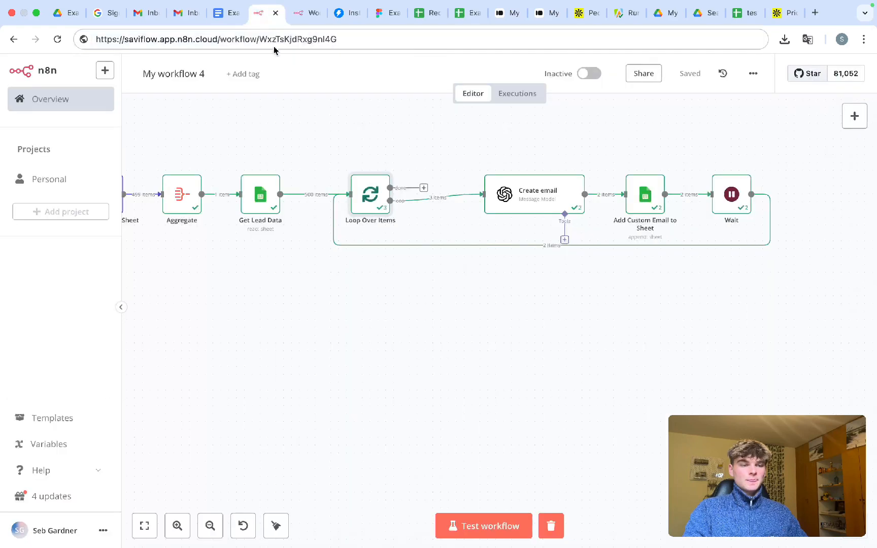
scroll(456, 286, "up", 2)
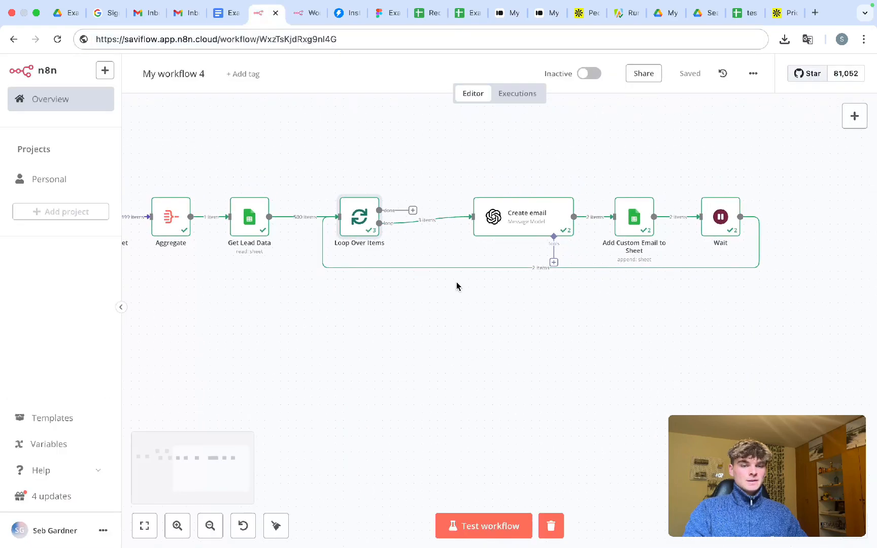
left_click(413, 212)
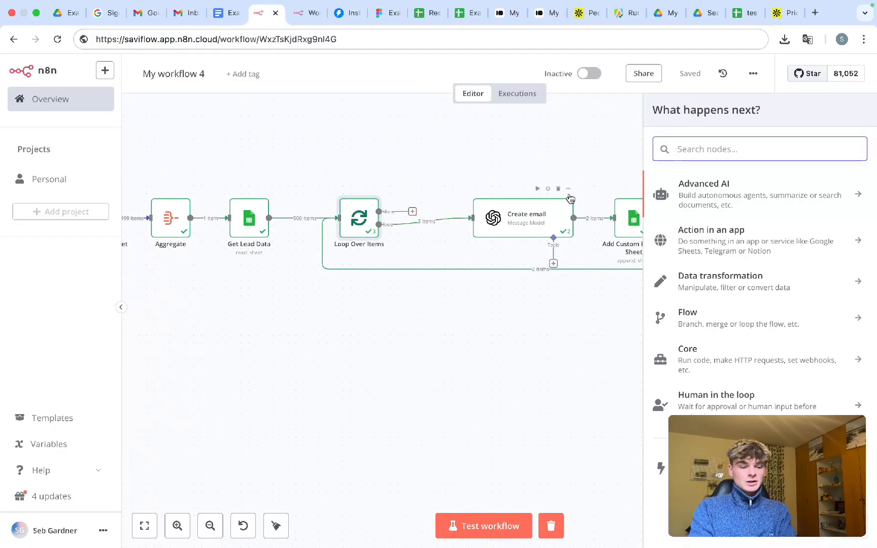
type("gmail")
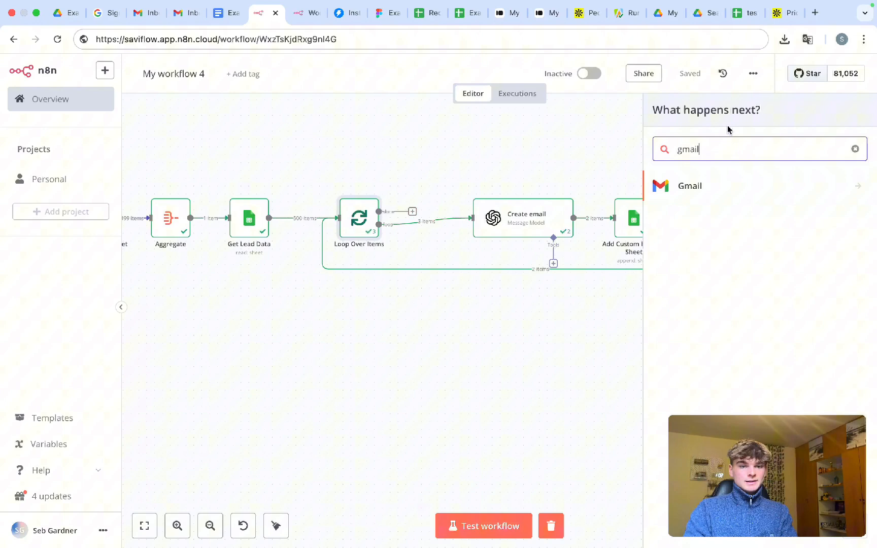
left_click(724, 189)
scroll(416, 219, "up", 4)
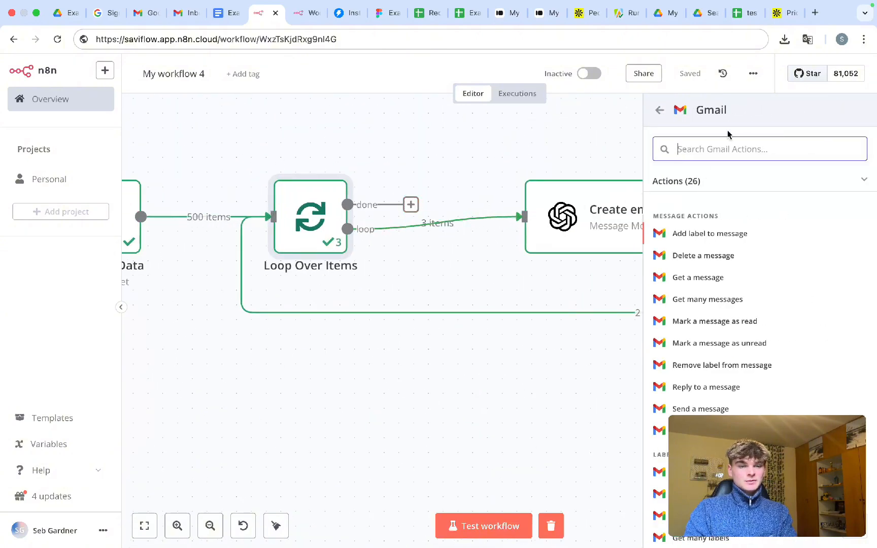
type("send")
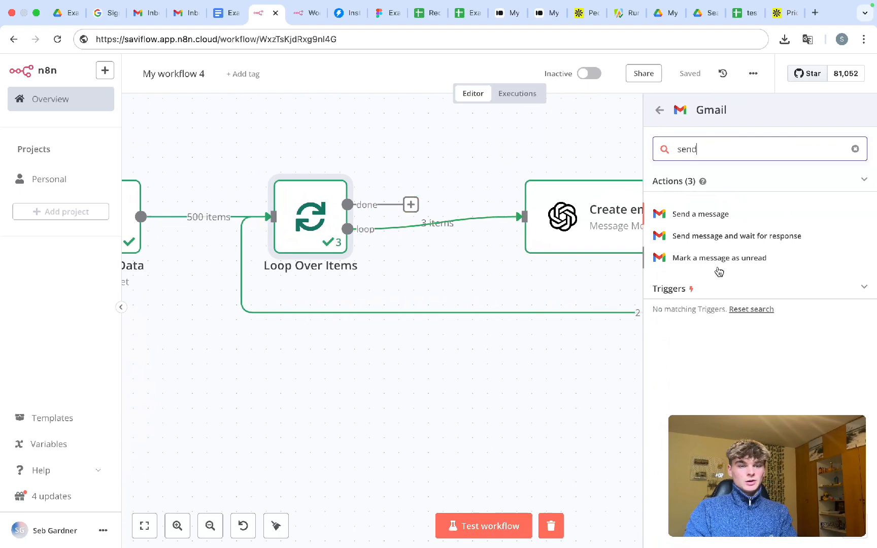
left_click(693, 219)
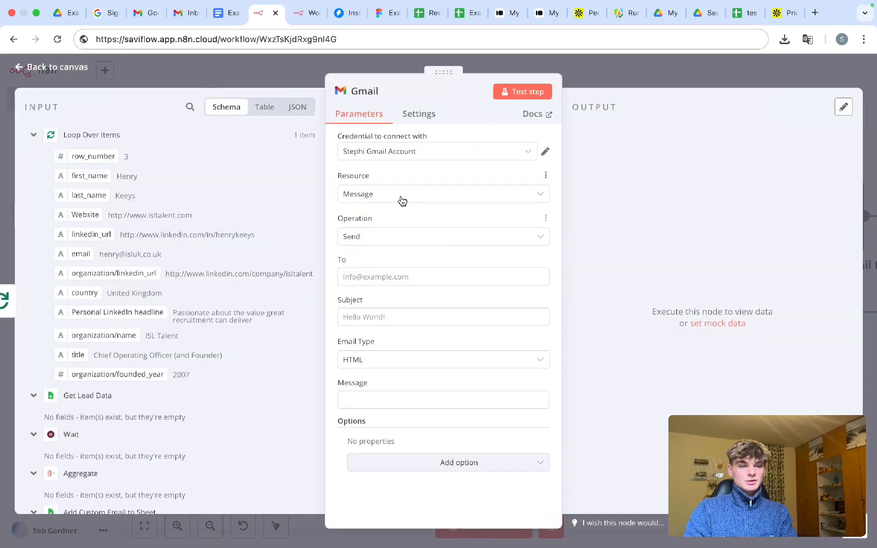
- Create a new Gmail credential instead of the existing one and start Sign in with Google
left_click(544, 154)
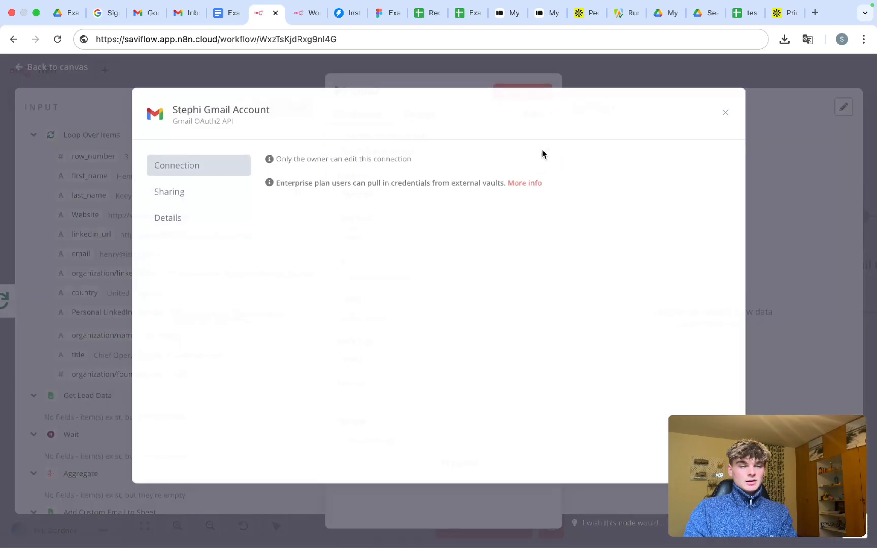
left_click(724, 113)
left_click(439, 151)
left_click(427, 246)
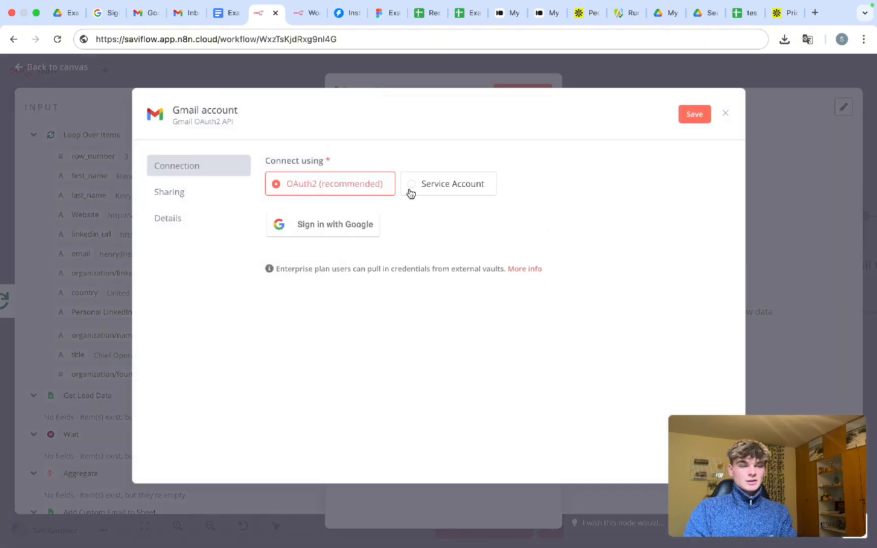
left_click(342, 225)
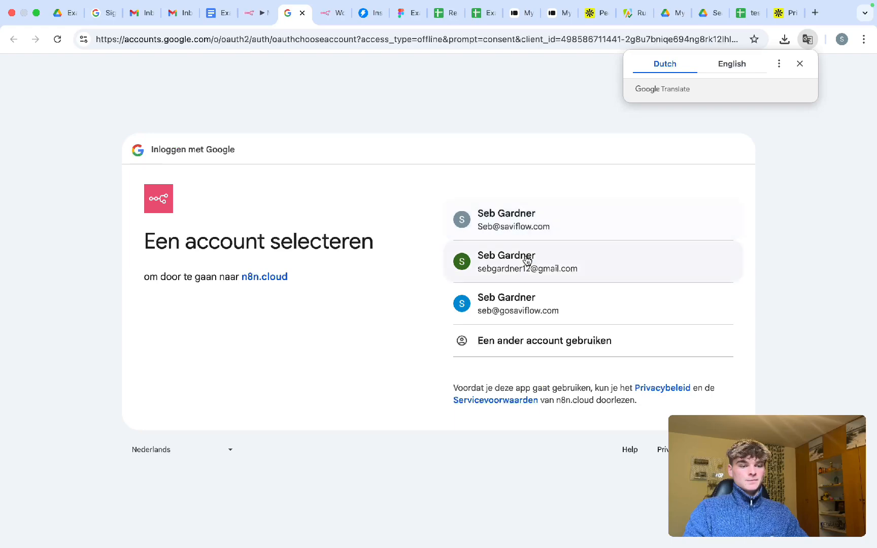
- Choose the work account, allow all requested Gmail permissions, and close the connected credential
left_click(525, 309)
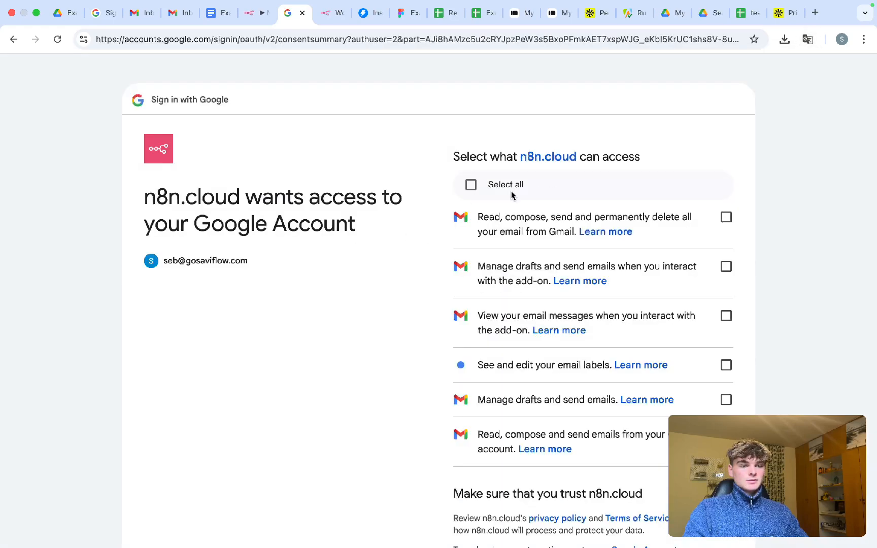
left_click(471, 185)
scroll(470, 254, "down", 5)
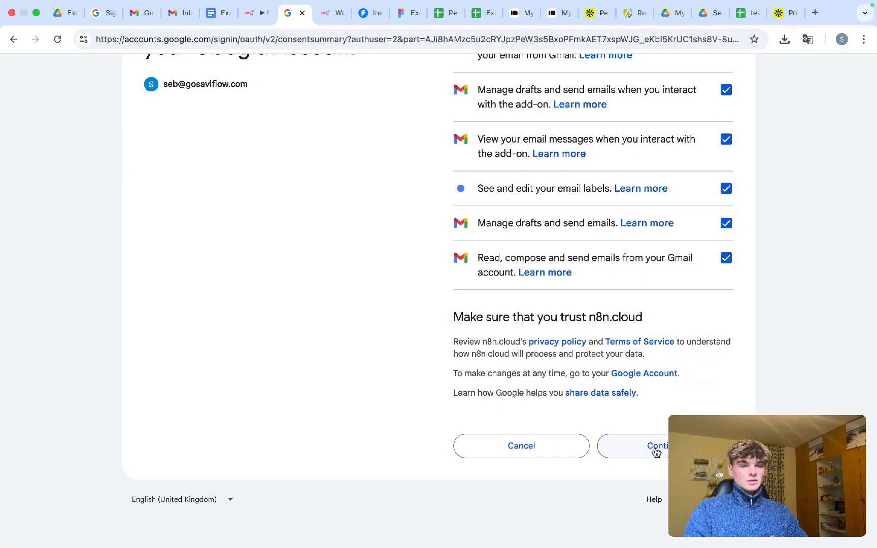
left_click(656, 446)
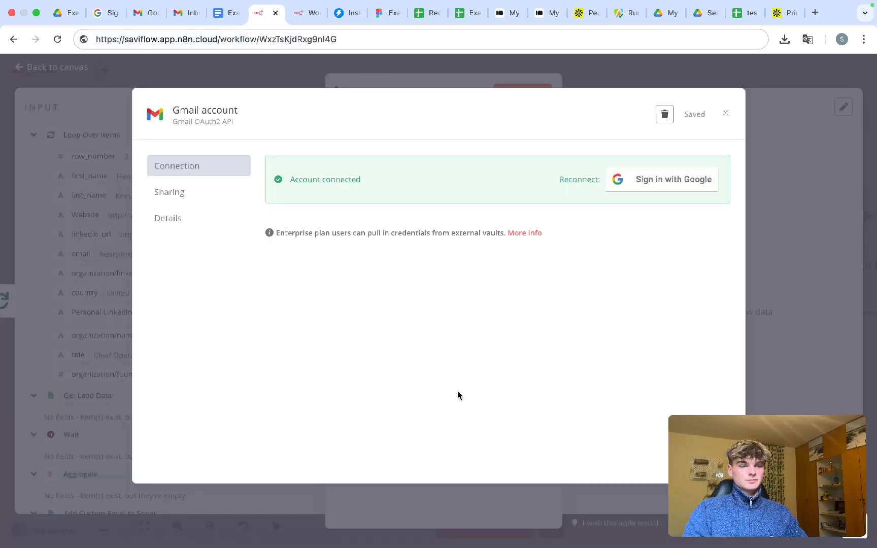
left_click(725, 113)
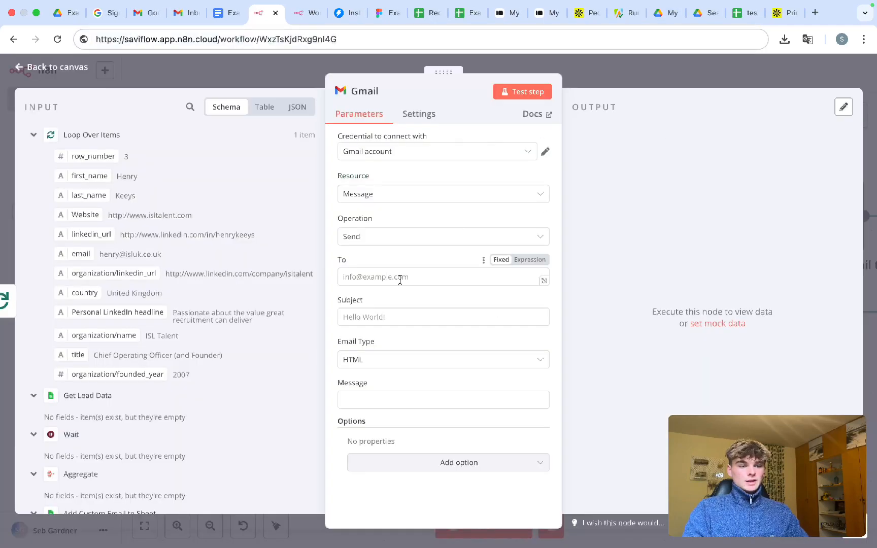
left_click(360, 278)
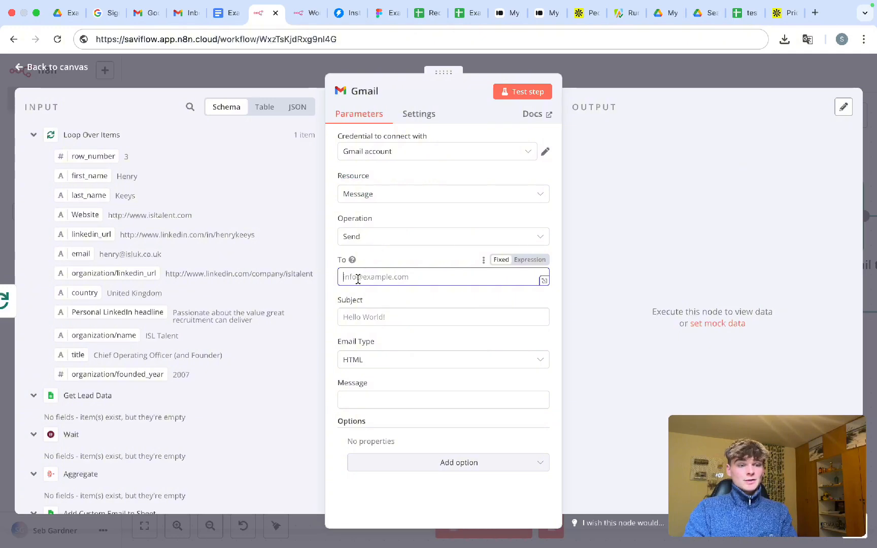
left_click(175, 15)
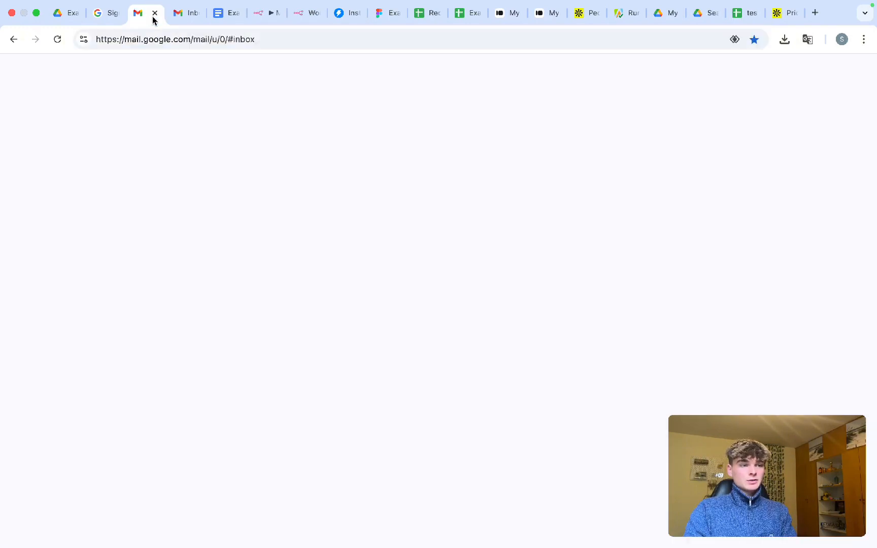
left_click(853, 76)
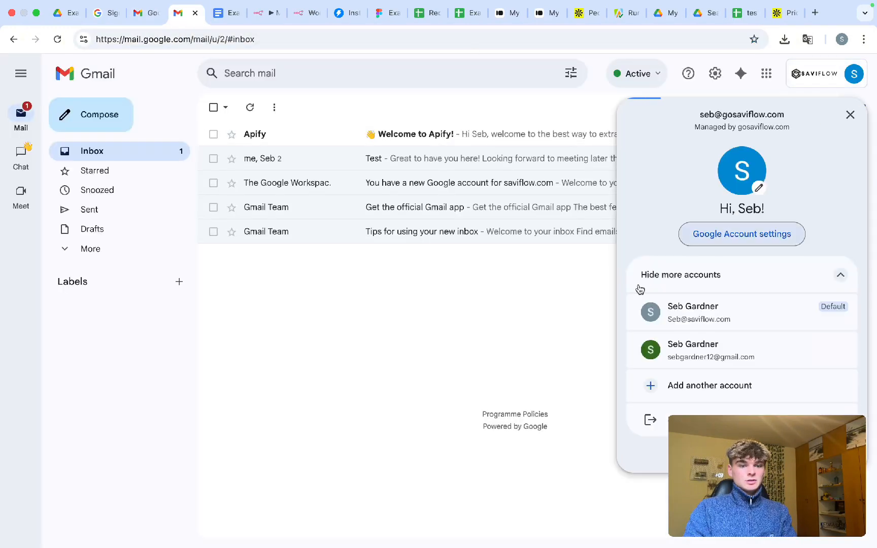
left_click_drag(785, 114, 712, 111)
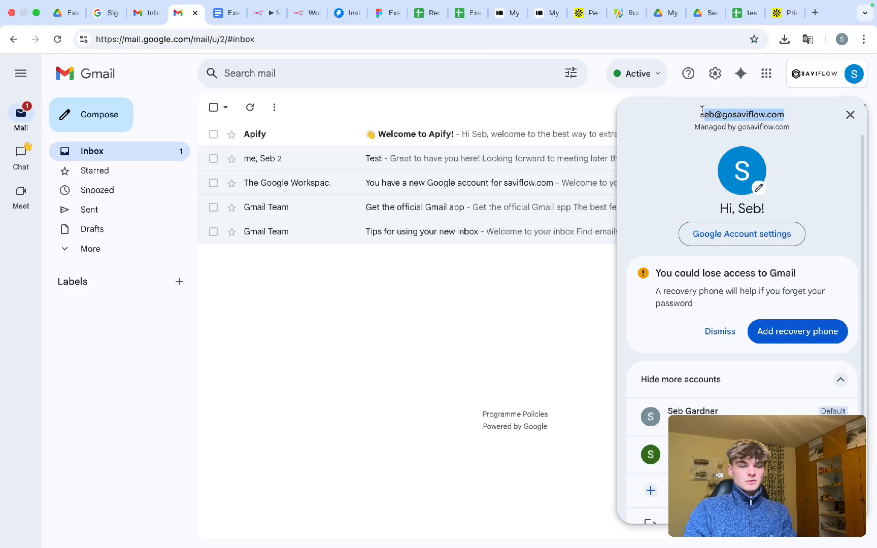
left_click(698, 126)
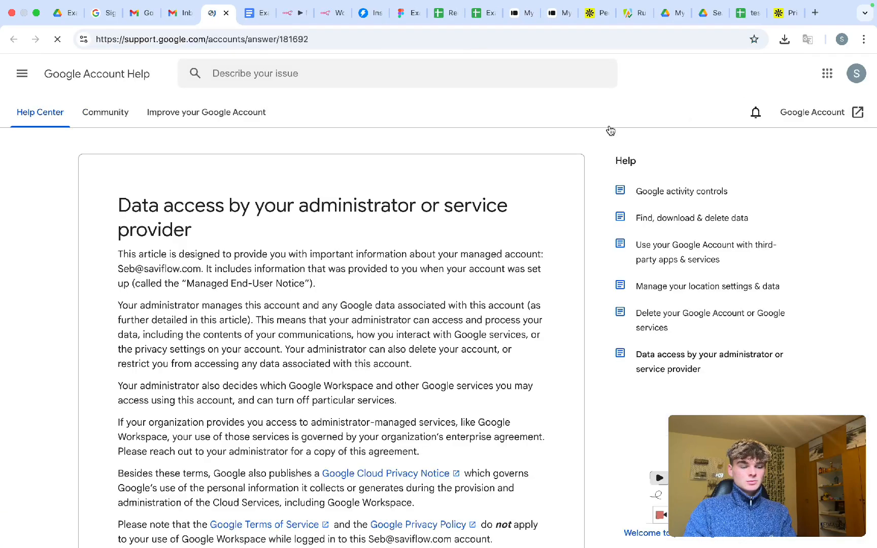
key("ctrl+w")
left_click(832, 80)
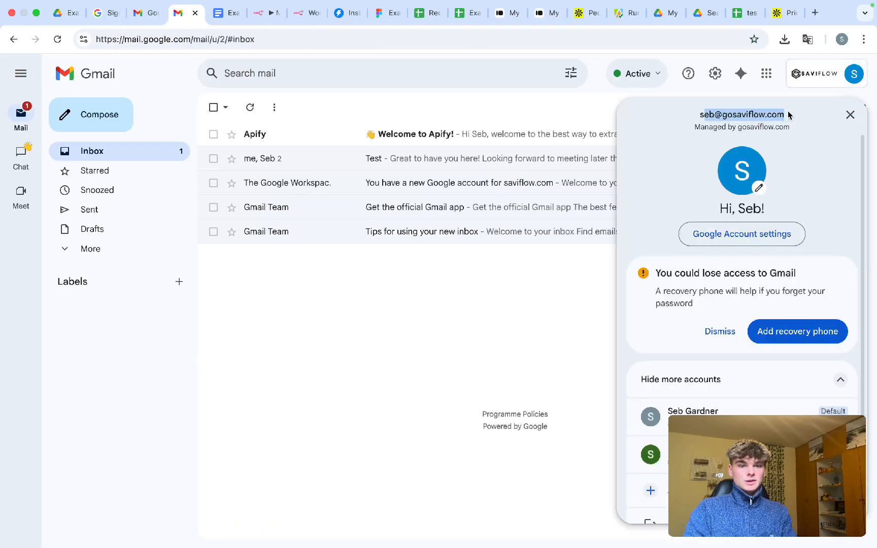
left_click_drag(790, 115, 689, 115)
key("ctrl+c")
left_click(506, 213)
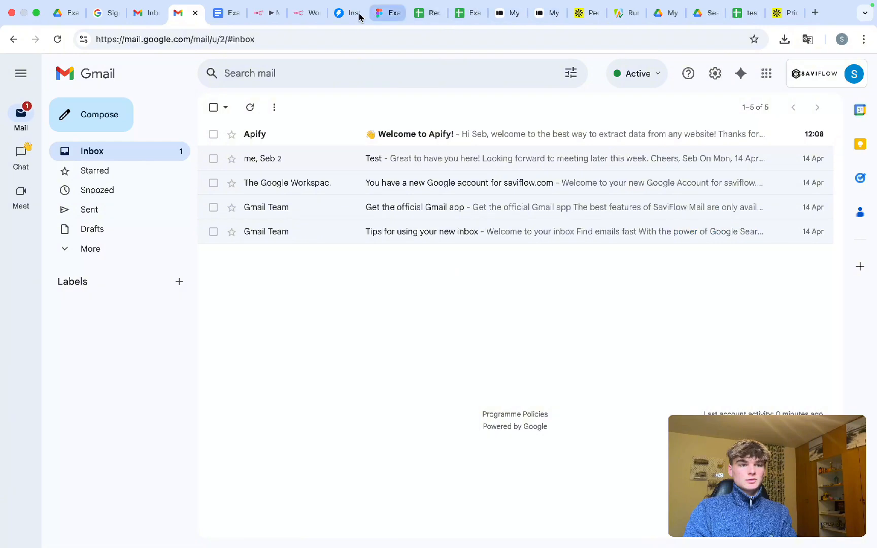
left_click(267, 12)
- Set the recipient to the copied address, subject 'New Leads Email Scraped', and email type Text
key("ctrl+v")
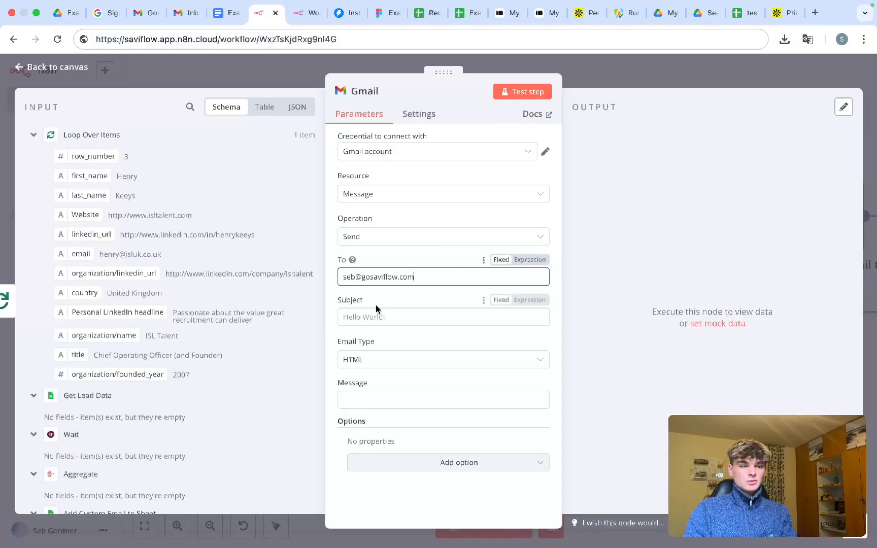
left_click(372, 316)
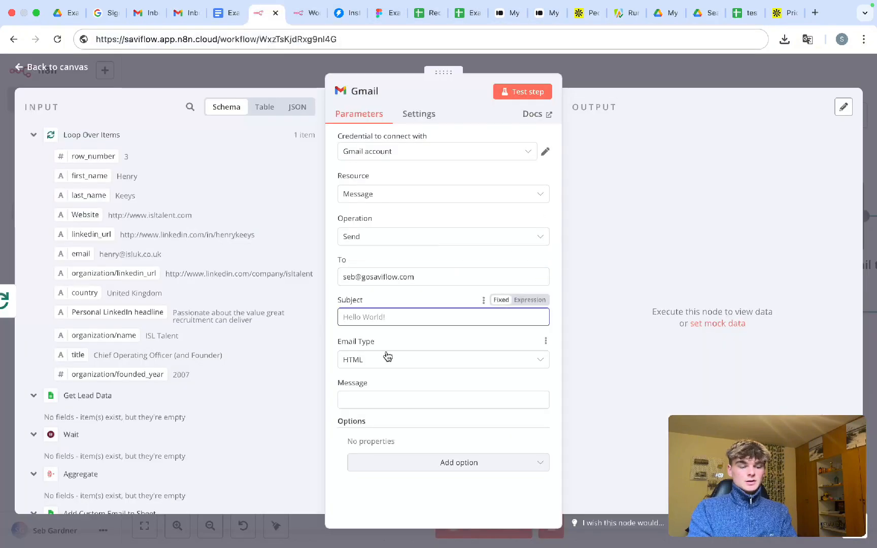
type("New S")
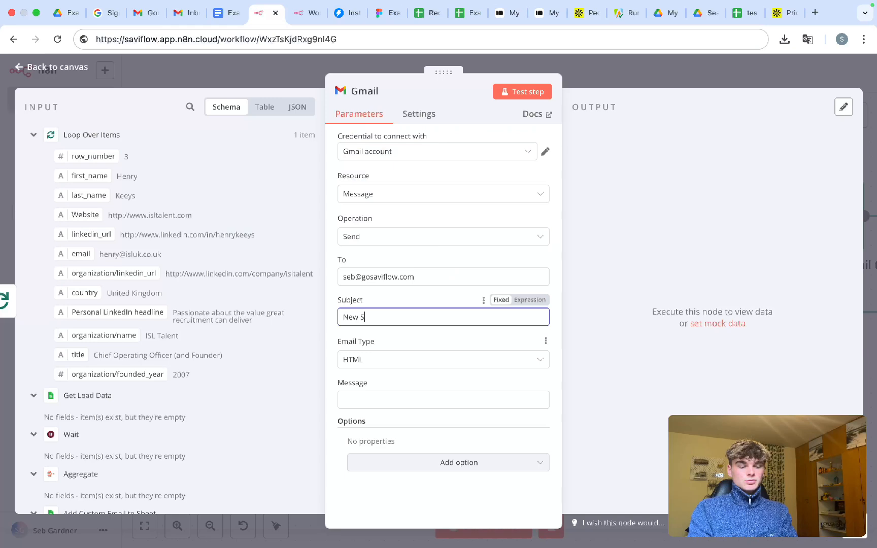
type("crap")
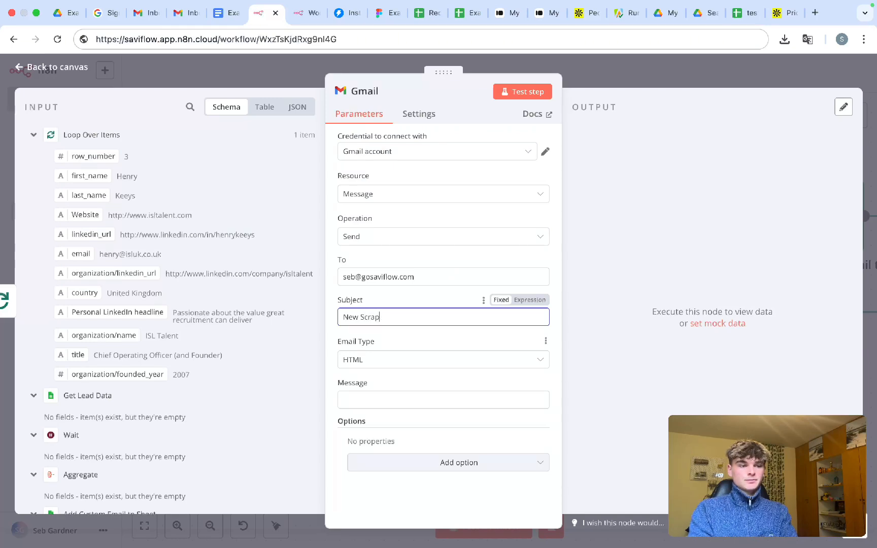
key("BackSpace")
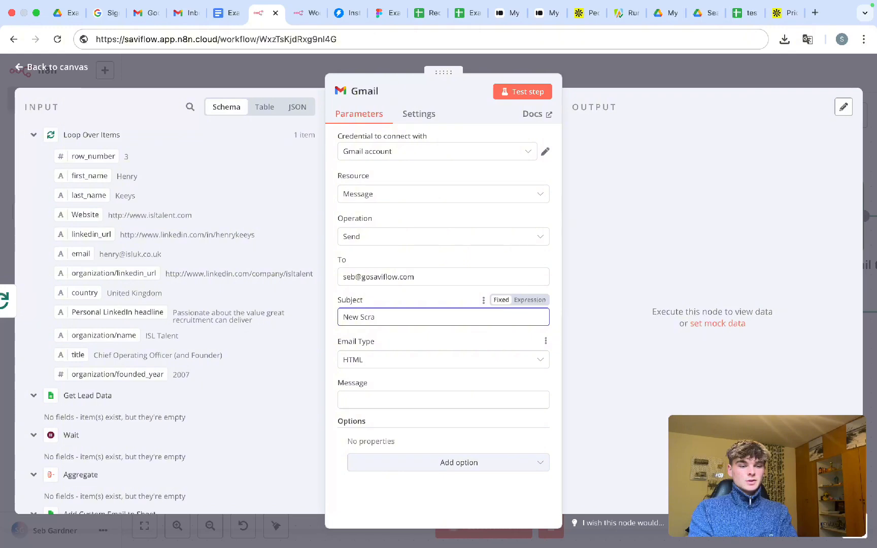
type("Leads")
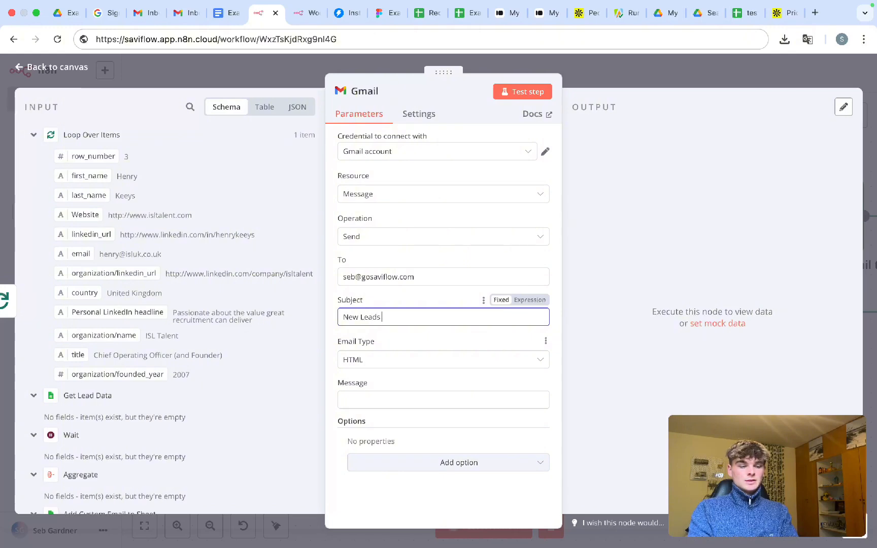
type(" Email ")
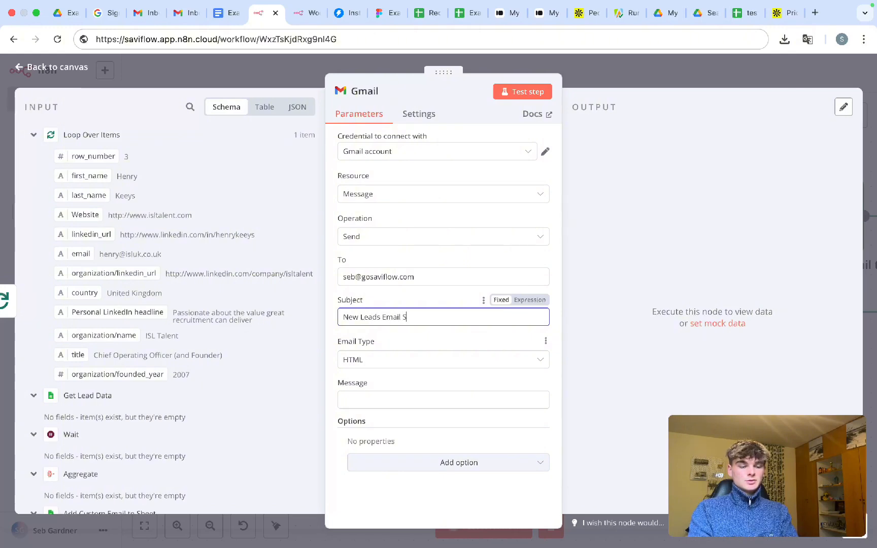
type("Scraped")
left_click(376, 362)
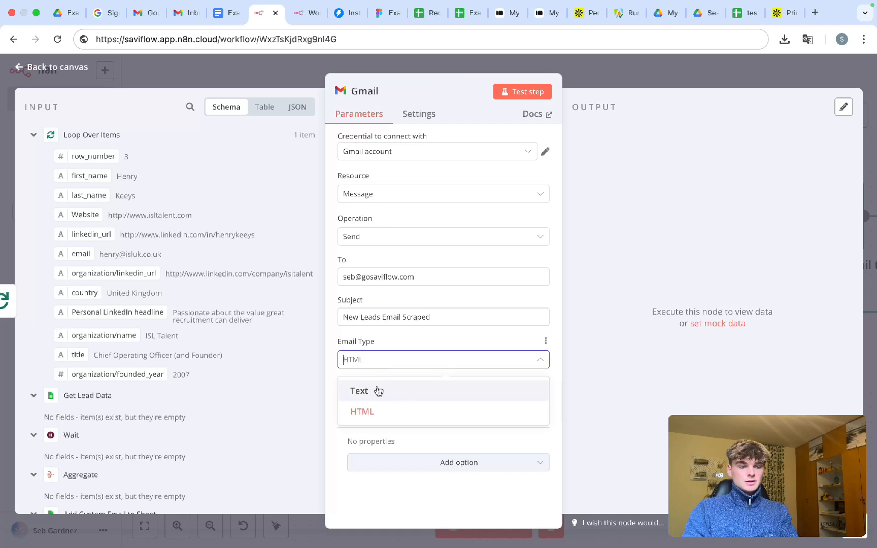
left_click(377, 389)
- Write the message: 'You have scraped a new set of leads… ready to go in Instantly'
left_click(377, 396)
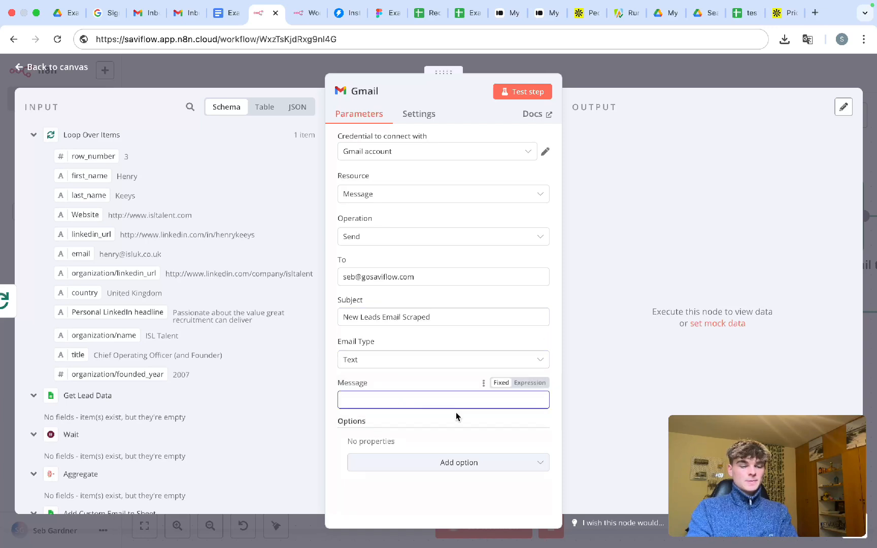
type("YOu hav")
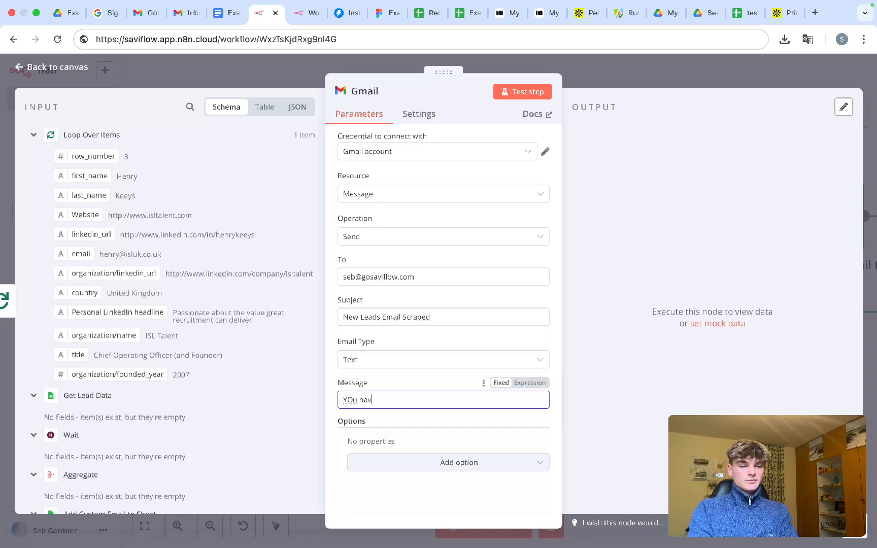
key("BackSpace")
type("ou ha")
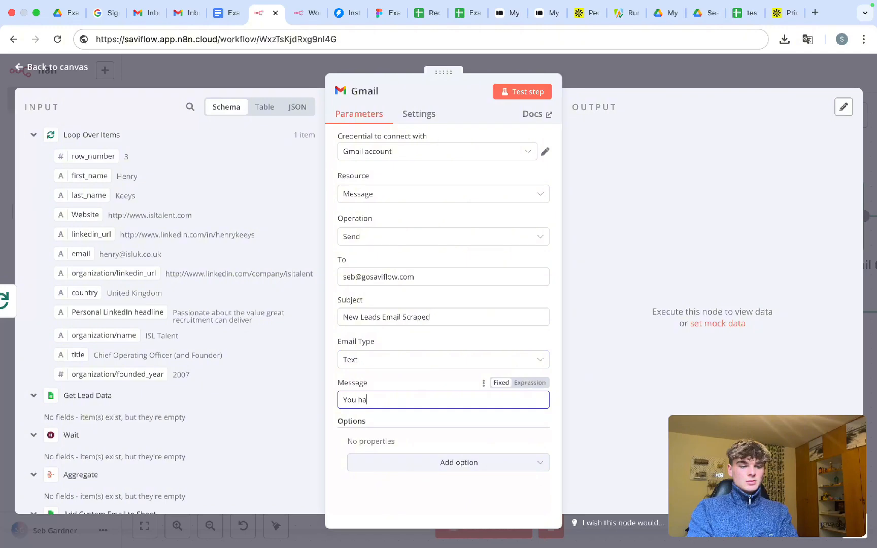
type("ve scraped a new se")
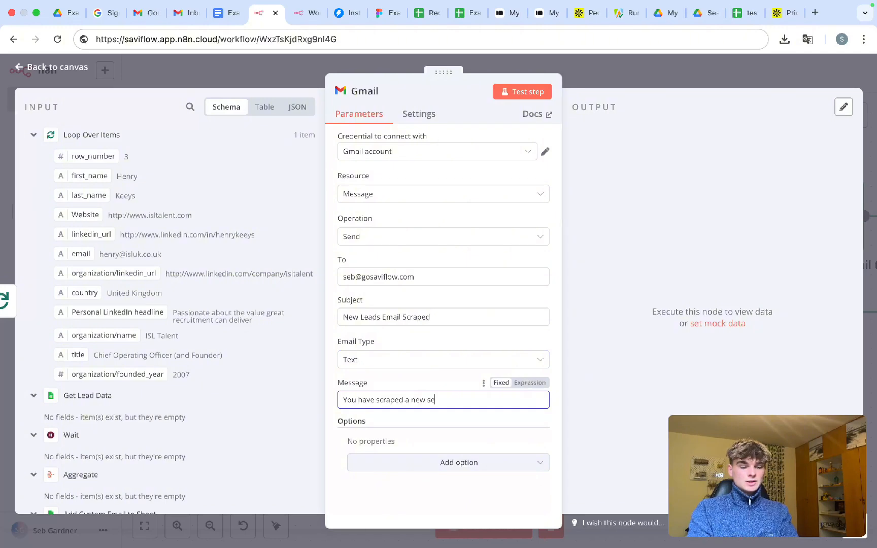
type("t of le")
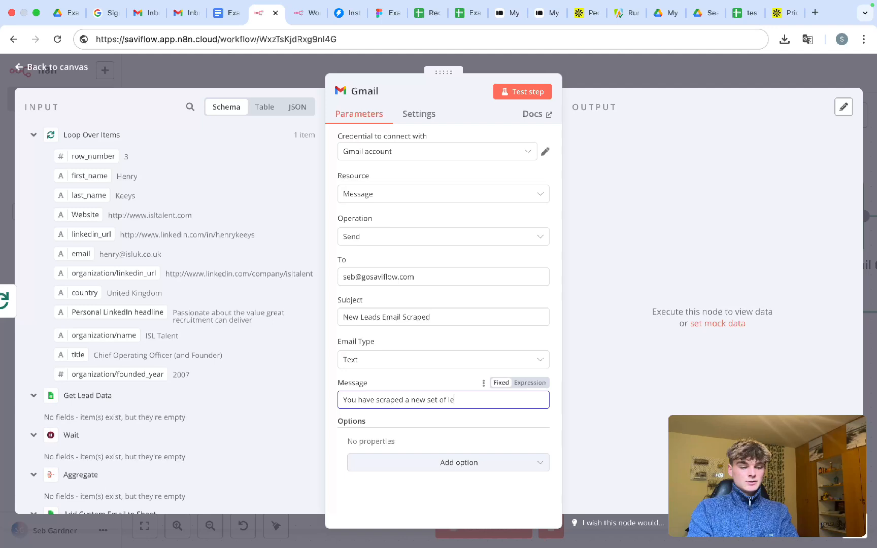
type("ads and crafted a ")
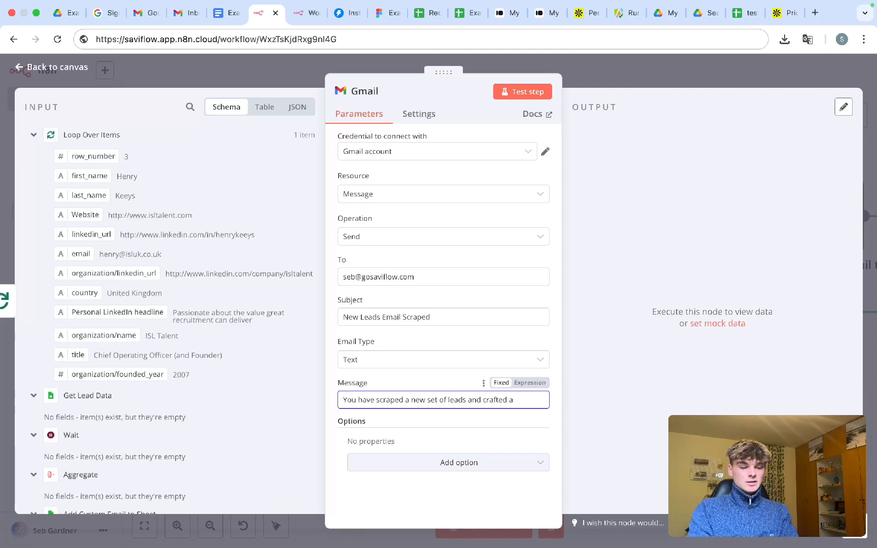
type("personalized ema")
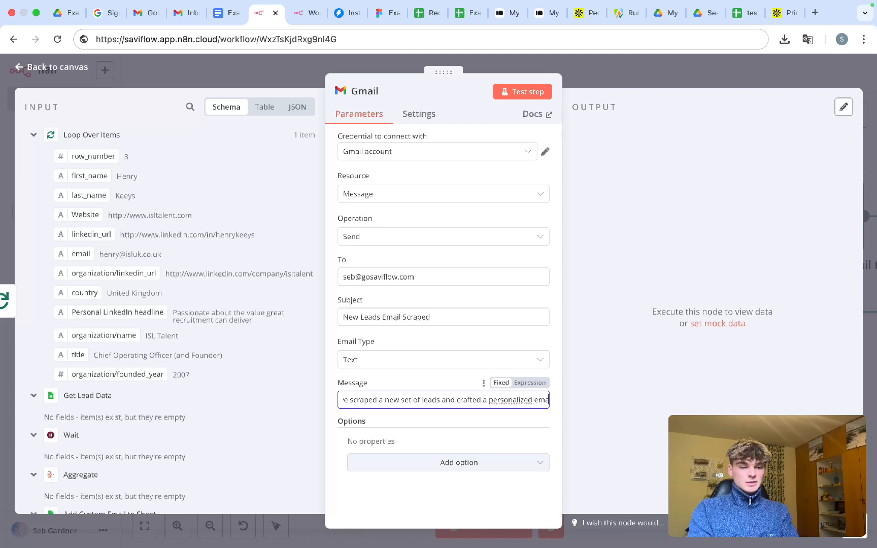
type("ils that is readty")
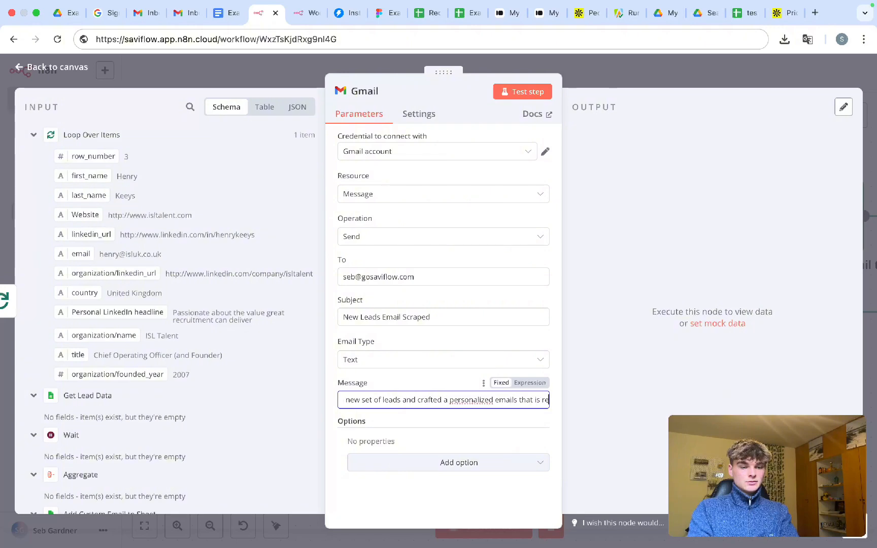
key("BackSpace")
key("BackSpace")
type("y")
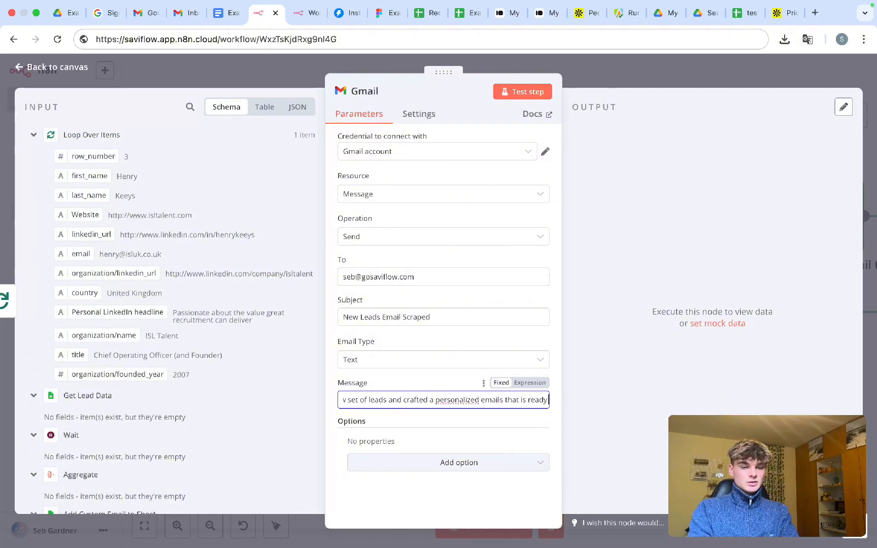
type(" to go in INstantly")
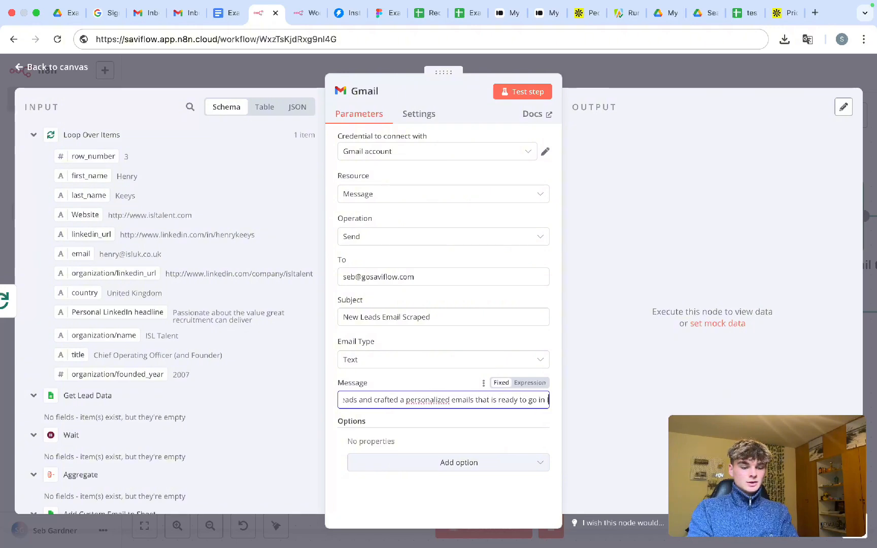
key("BackSpace")
key("BackSpace")
key("BackSpace")
key("BackSpace")
key("BackSpace")
key("BackSpace")
key("BackSpace")
key("BackSpace")
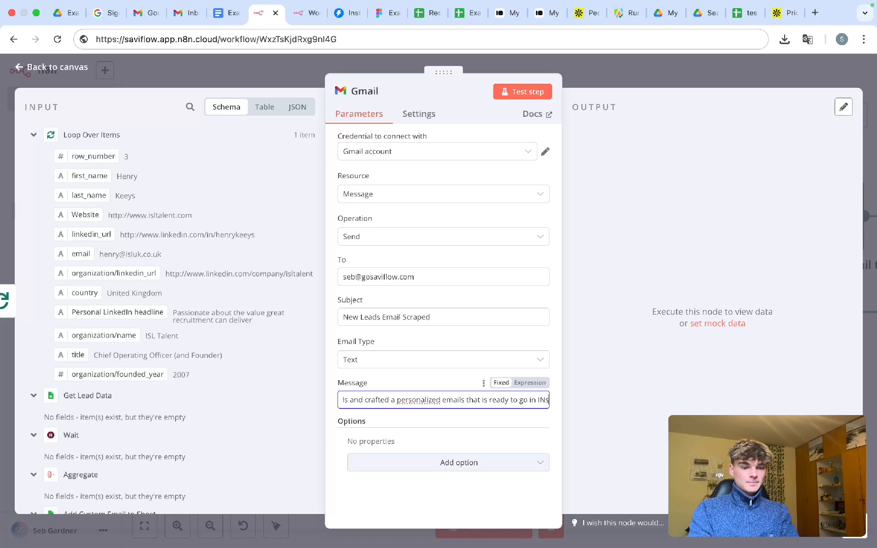
type("nstanty")
key("BackSpace")
key("BackSpace")
key("BackSpace")
key("BackSpace")
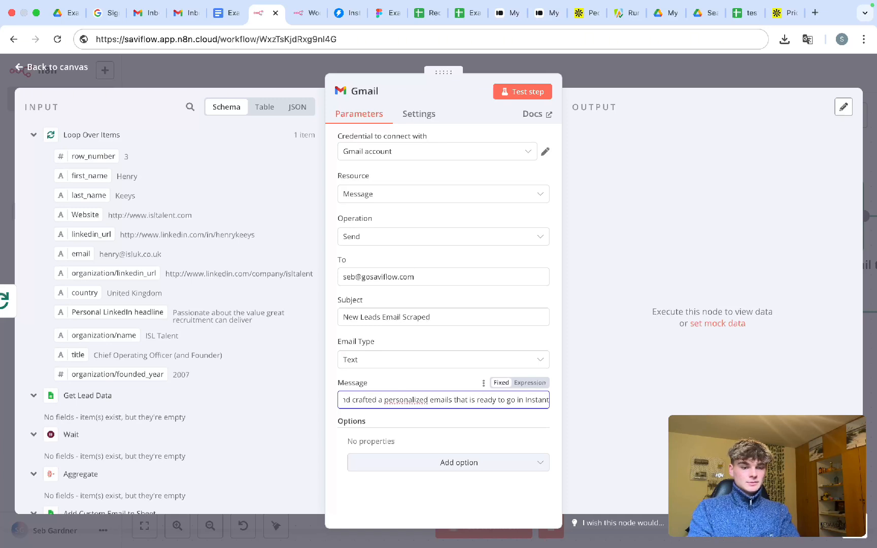
type("antly")
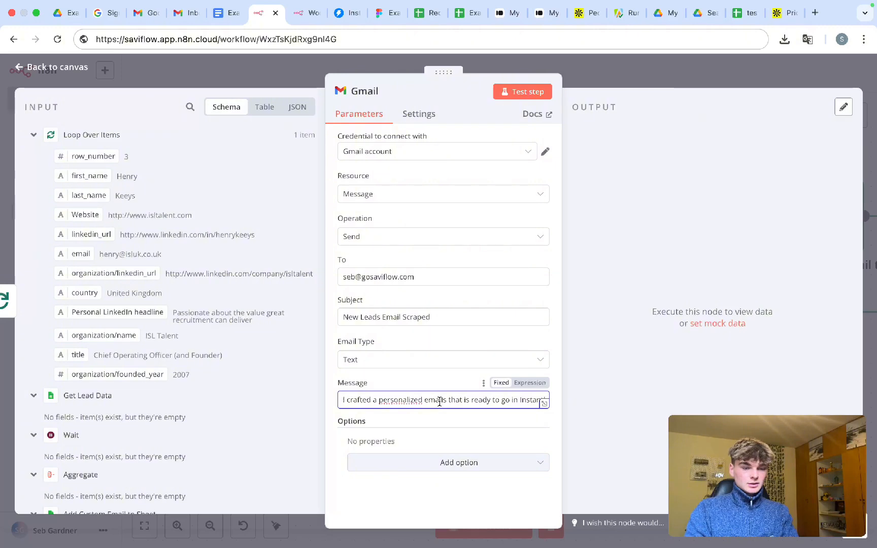
- Switch the message to Expression and add a 'Google Sheet:' line below the sentence
left_click(521, 383)
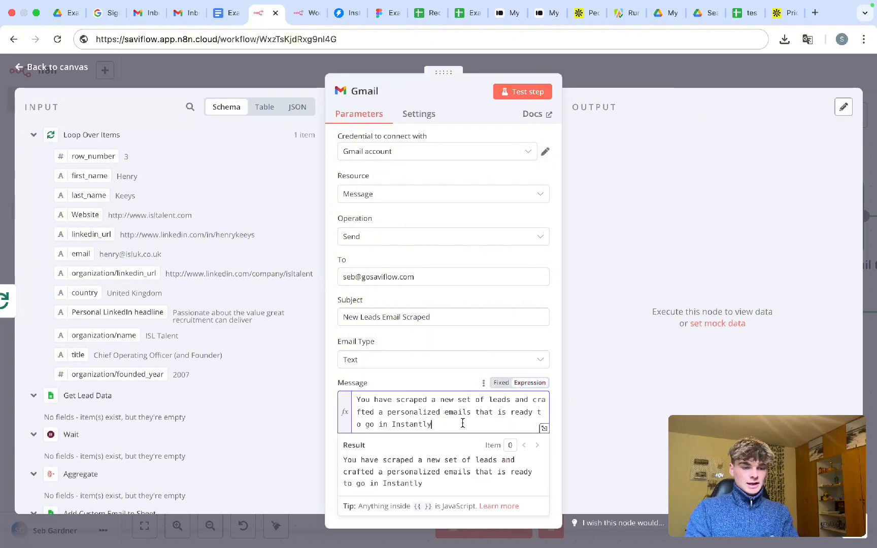
type(":")
key("Return")
key("Return")
type("Sheet")
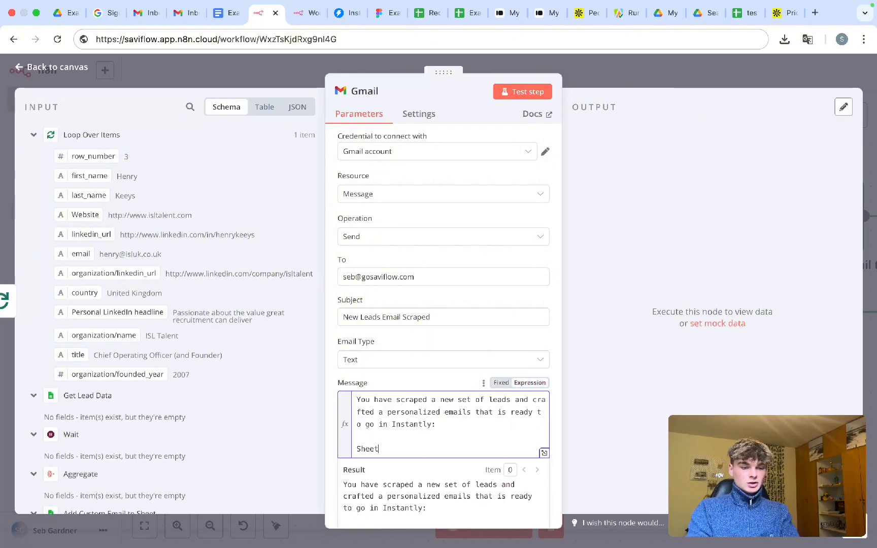
key("BackSpace")
key("BackSpace")
key("BackSpace")
key("BackSpace")
key("BackSpace")
type("G")
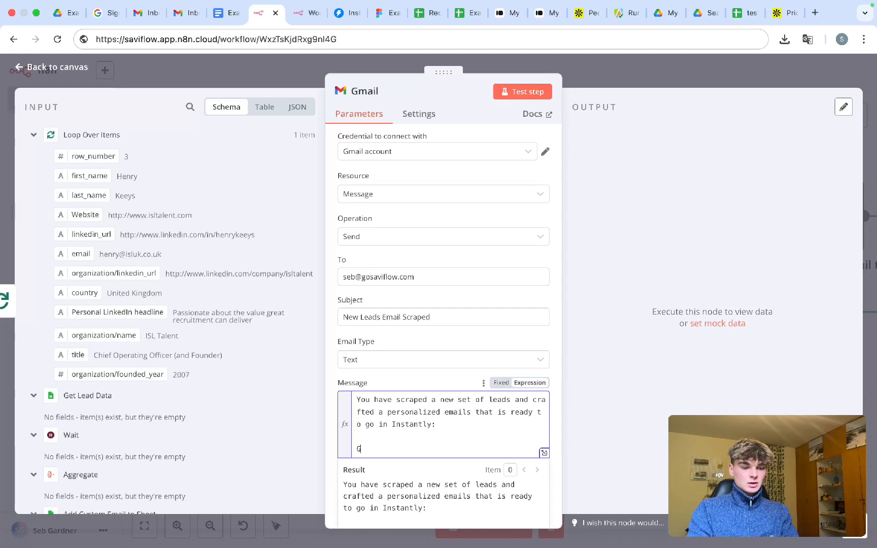
type("oogle Sheet:")
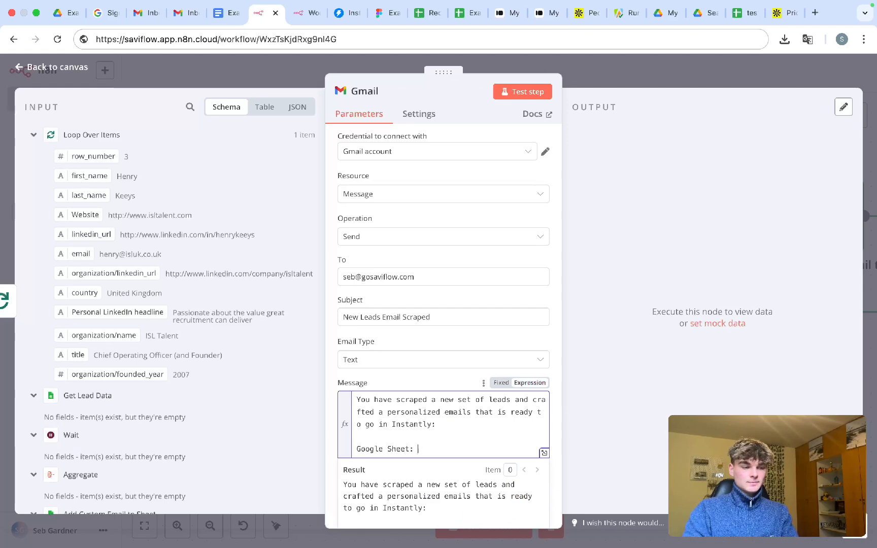
scroll(242, 229, "down", 1)
scroll(152, 193, "up", 1)
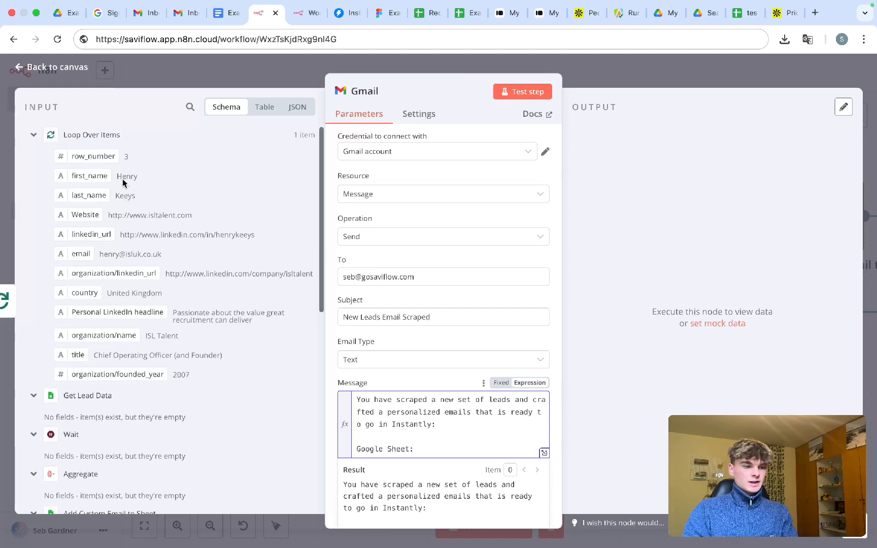
left_click(33, 135)
scroll(40, 222, "down", 2)
scroll(39, 223, "down", 5)
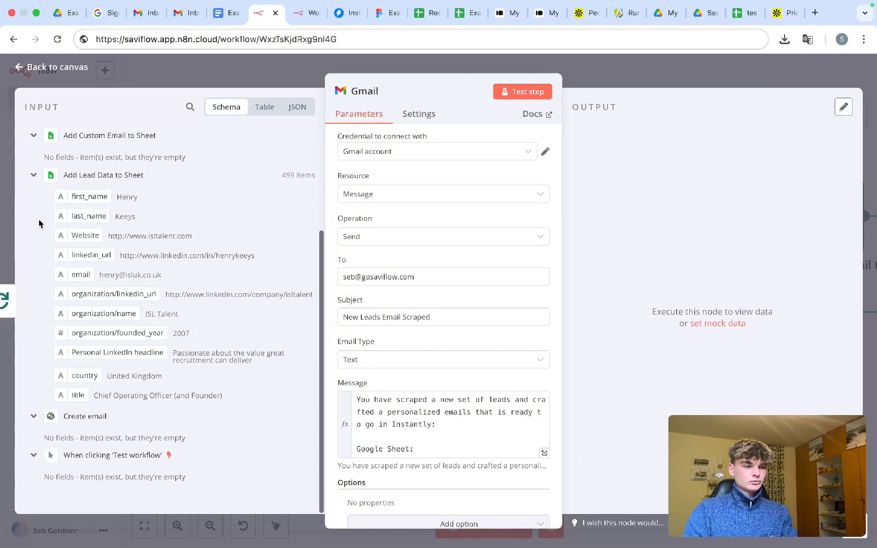
scroll(59, 301, "up", 5)
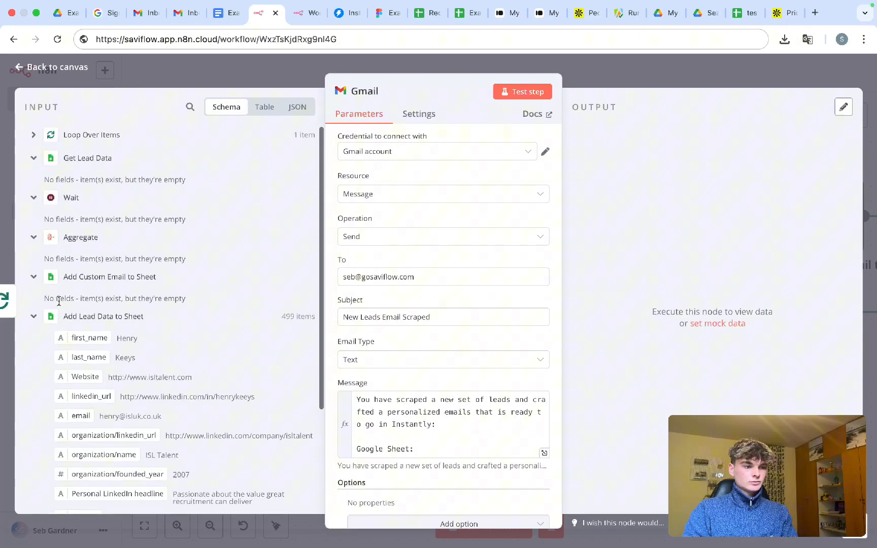
left_click(583, 71)
scroll(318, 307, "down", 5)
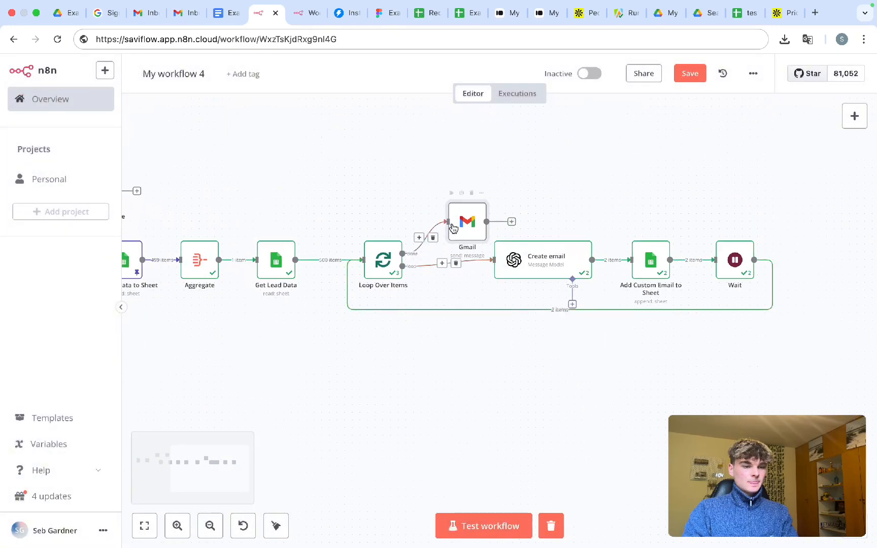
scroll(376, 249, "left", 3)
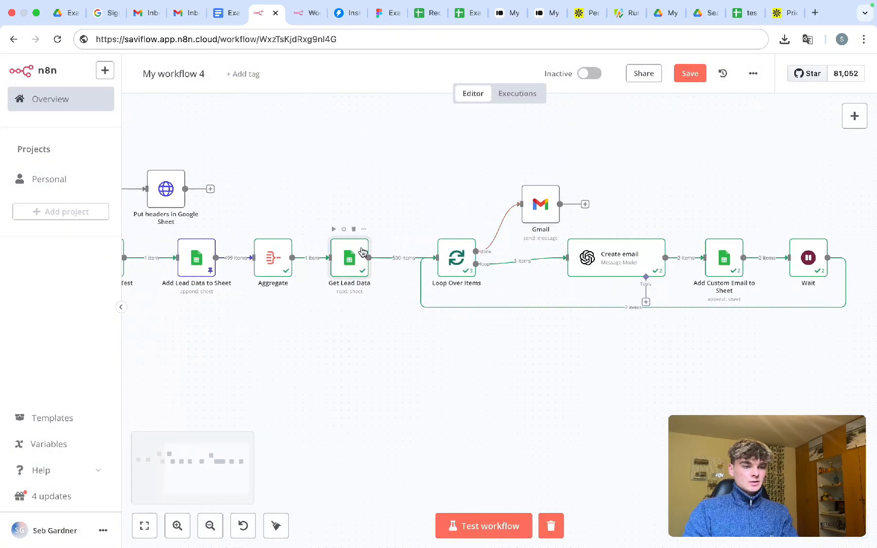
double_click(363, 253)
left_click(608, 78)
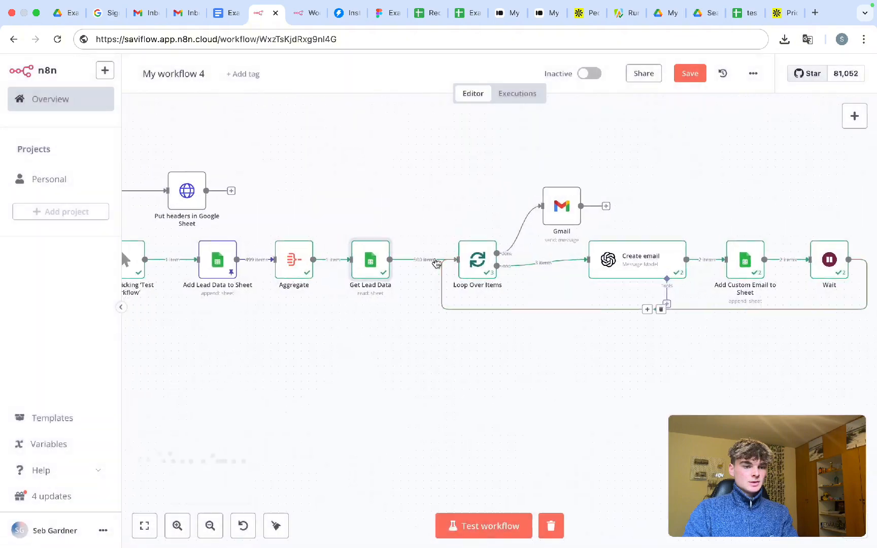
scroll(363, 262, "left", 5)
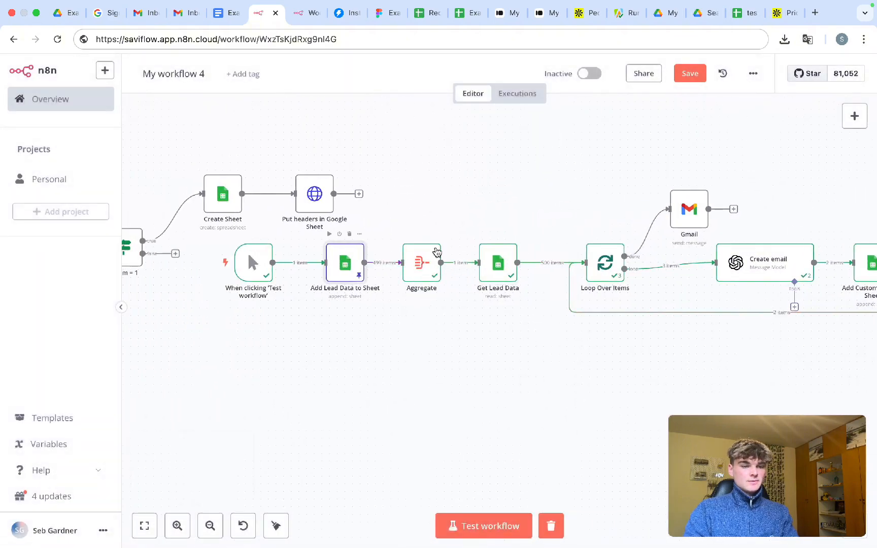
double_click(355, 261)
left_click(453, 273)
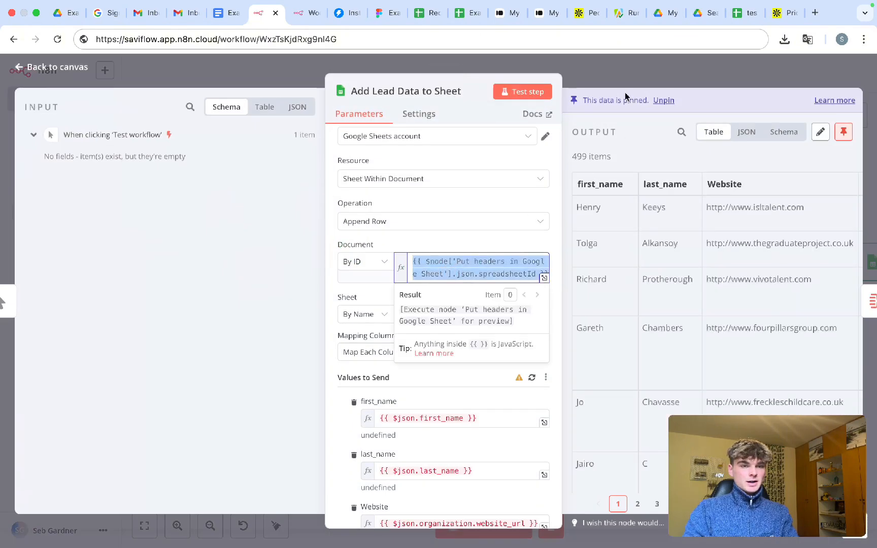
left_click(612, 78)
- Insert {{ $node['Put headers in Google Sheet'].json.spreadsheetId }} after 'Google Sheet:' in the message
double_click(614, 219)
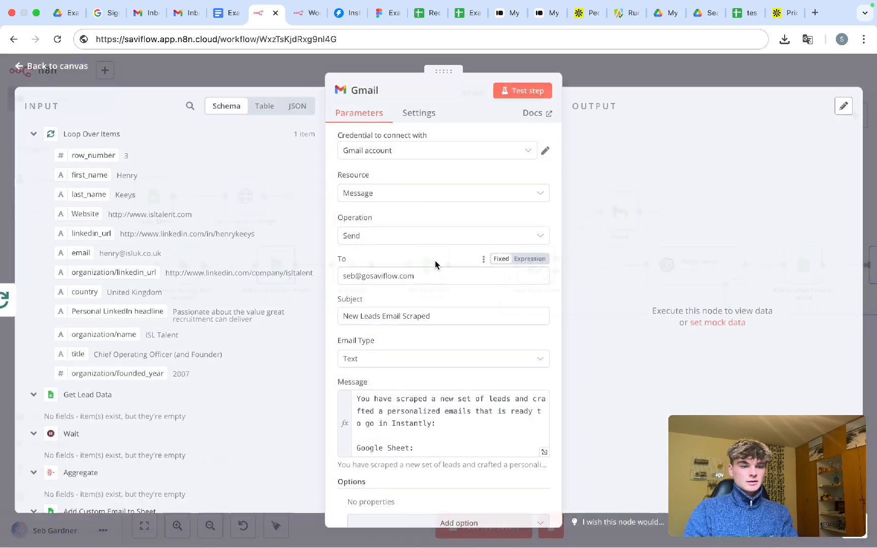
scroll(396, 423, "down", 1)
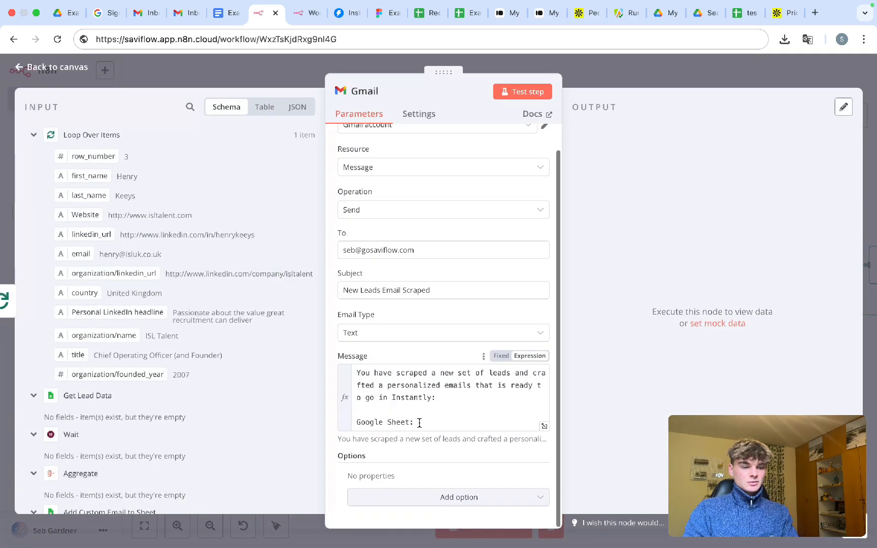
left_click(422, 422)
key("Return")
key("Return")
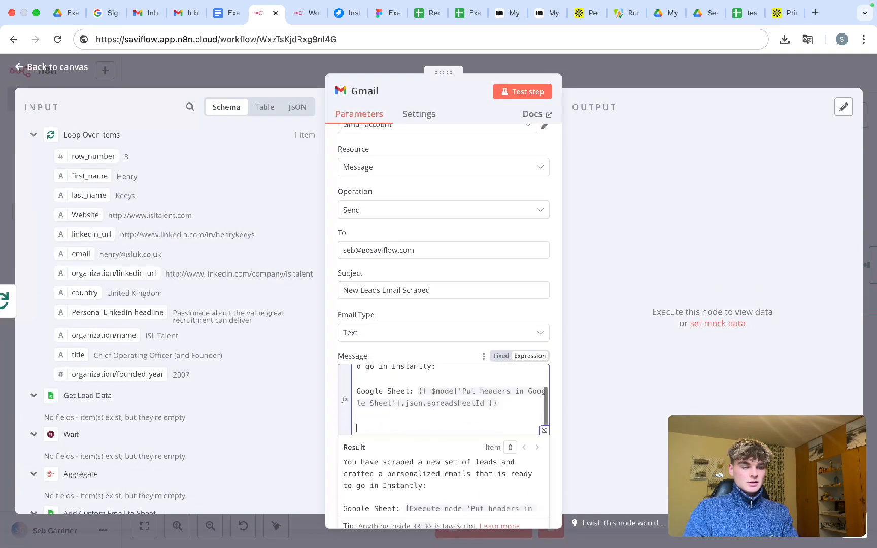
left_click_drag(497, 399, 415, 388)
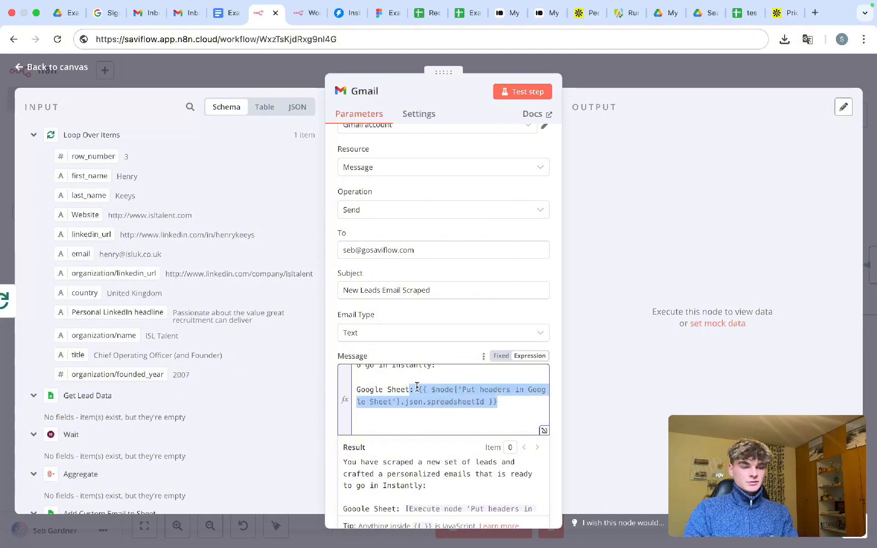
left_click(590, 77)
- Check the Put headers in Google Sheet node, then review the Gmail message expression
left_click_drag(201, 147, 315, 242)
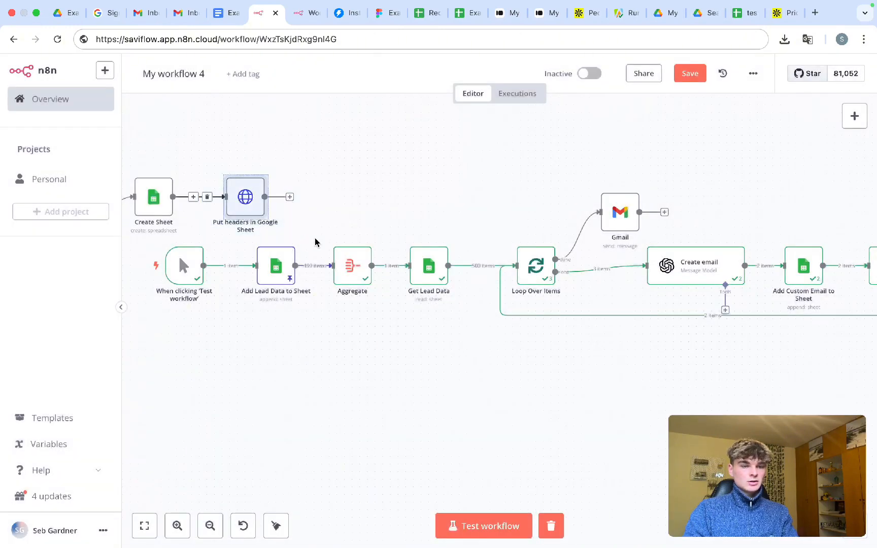
left_click(618, 221)
key("Return")
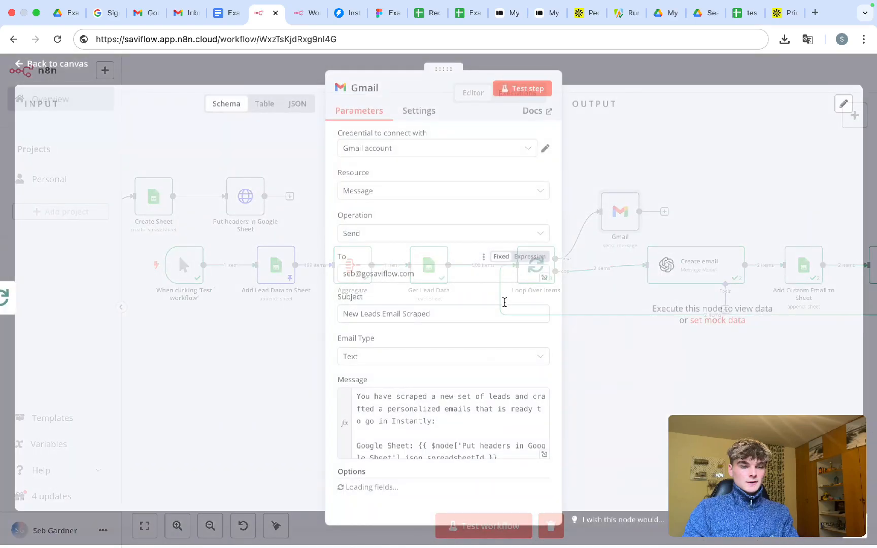
scroll(485, 409, "down", 3)
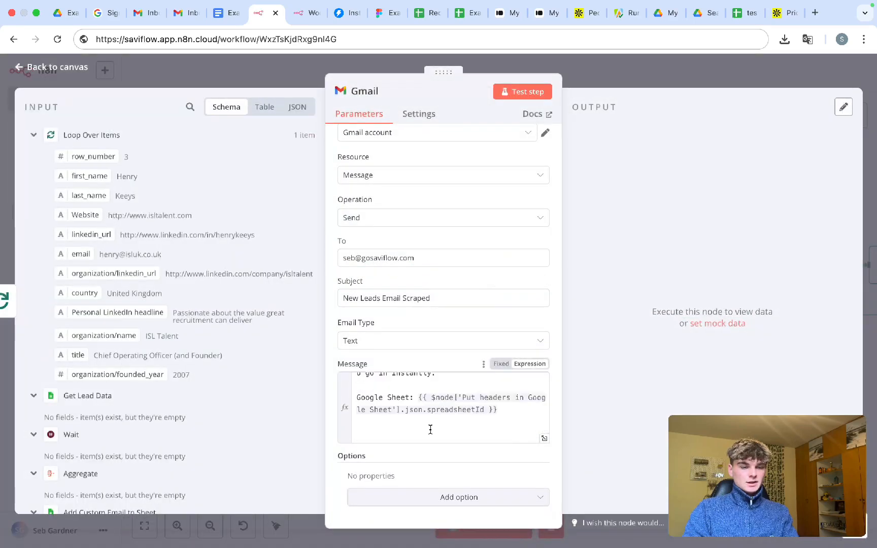
left_click(480, 423)
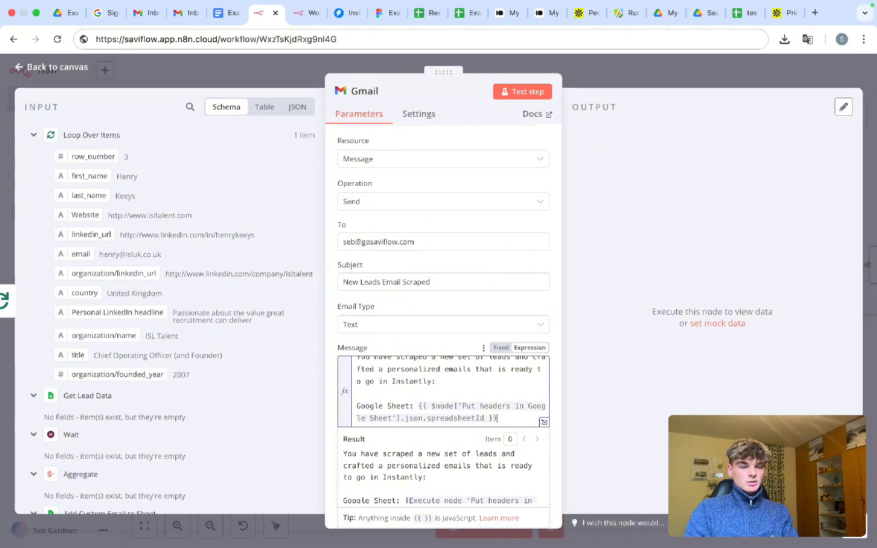
key("Return")
key("BackSpace")
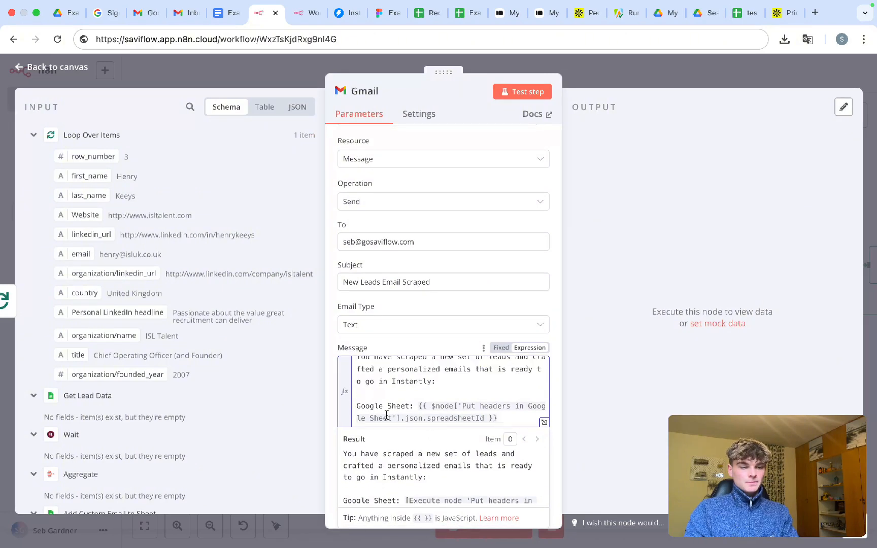
- Relabel the line 'Google Sheet w Raw Data:' and add a 'Google Sheet with Personalized Emails:' line
left_click(404, 406)
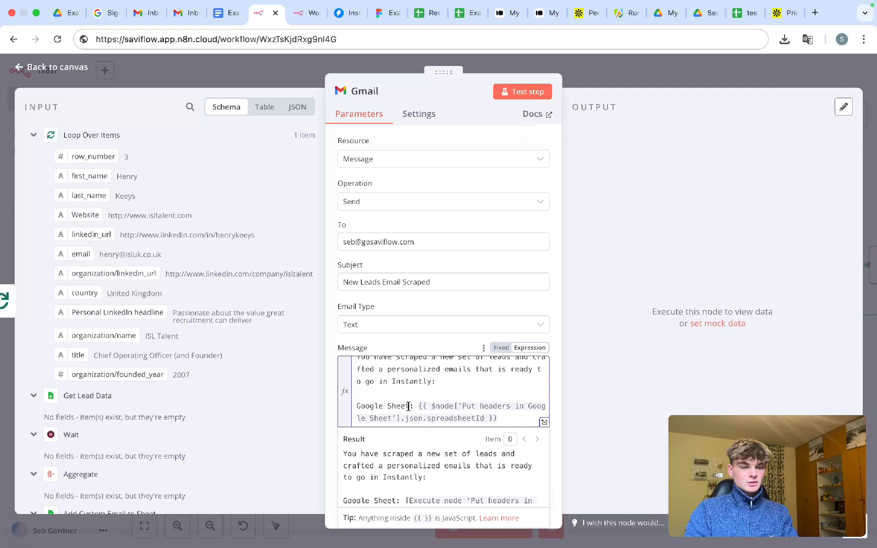
type("w Raw D")
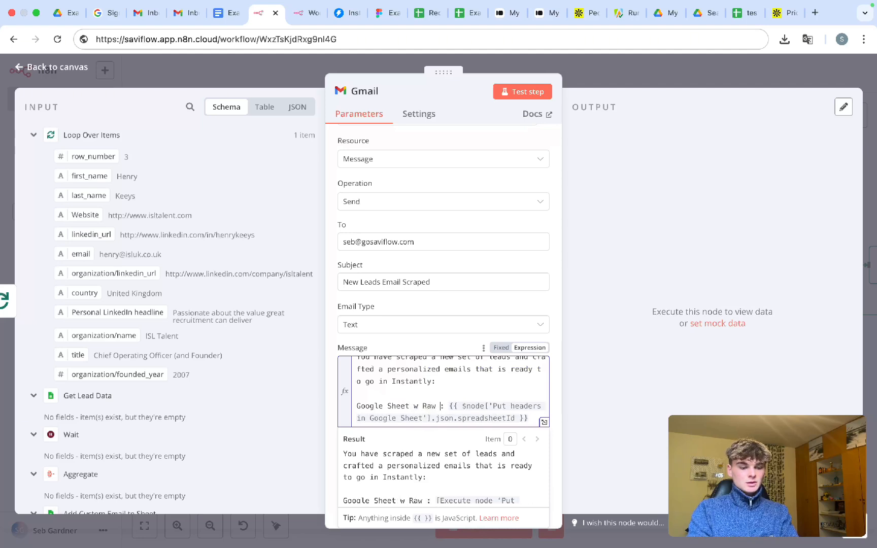
type("ata")
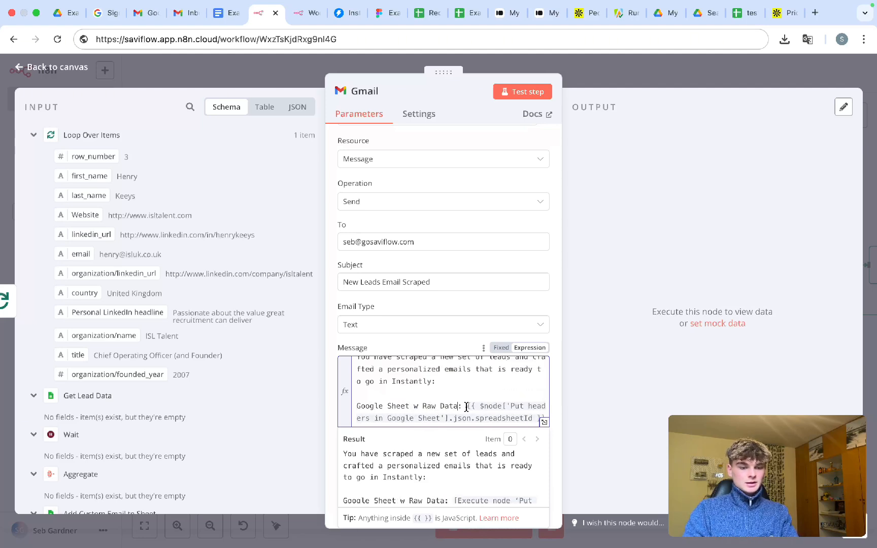
left_click(537, 413)
key("Return")
key("Return")
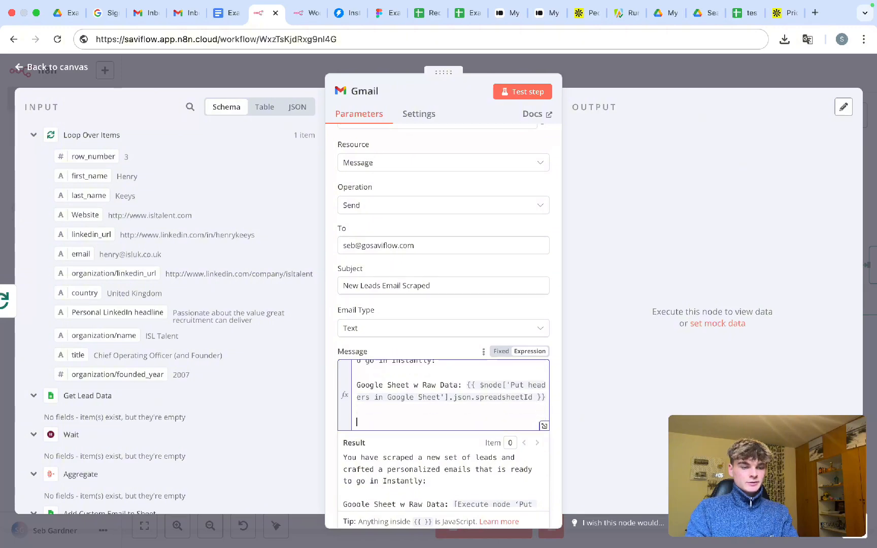
type("Goog")
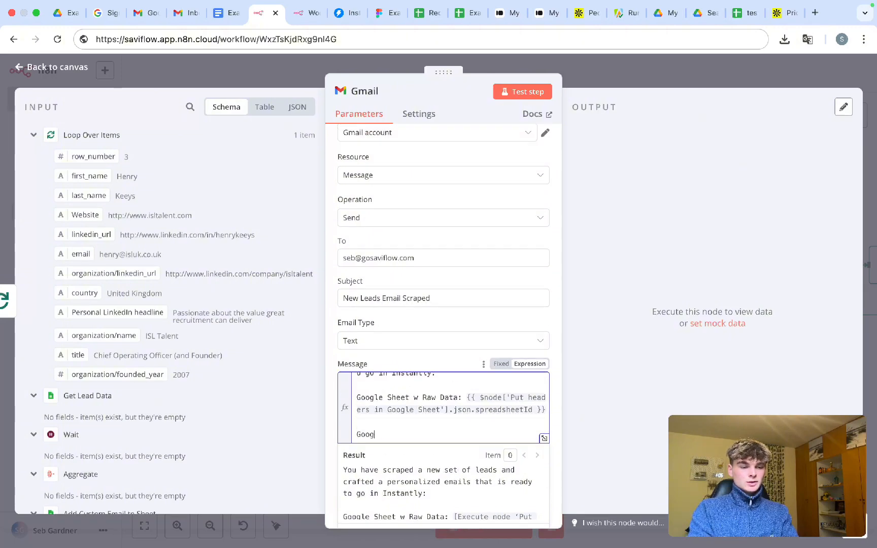
type("le Sheet with Personaliz")
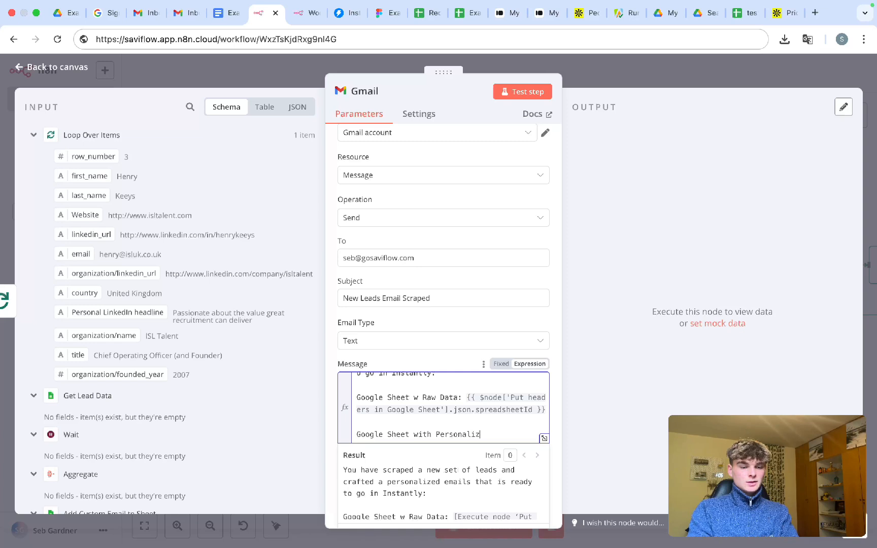
type("ed Emais")
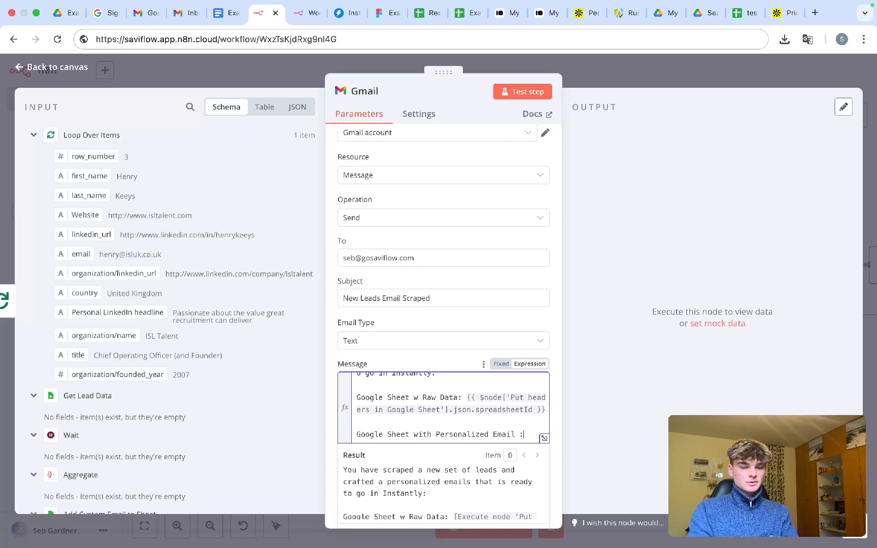
type("ls;")
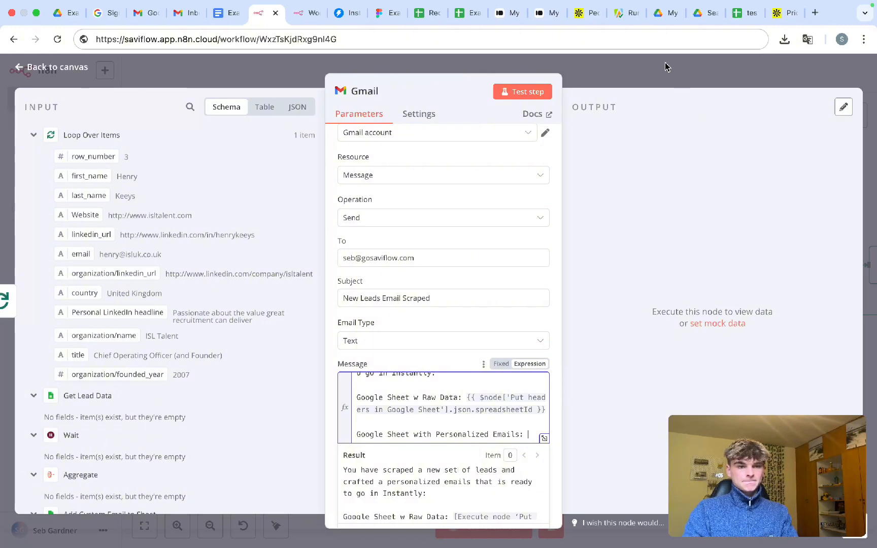
- Close the Gmail settings and save 'My workflow 4'
left_click(644, 68)
scroll(482, 321, "right", 1)
key("super+s")
scroll(481, 325, "right", 5)
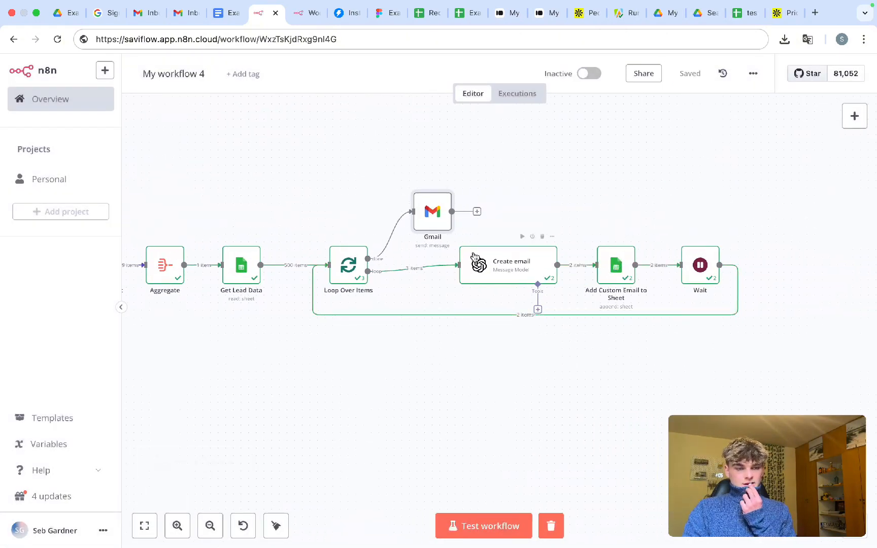
- Inspect the Add Custom Email to Sheet fields in the Gmail node's input schema
double_click(433, 211)
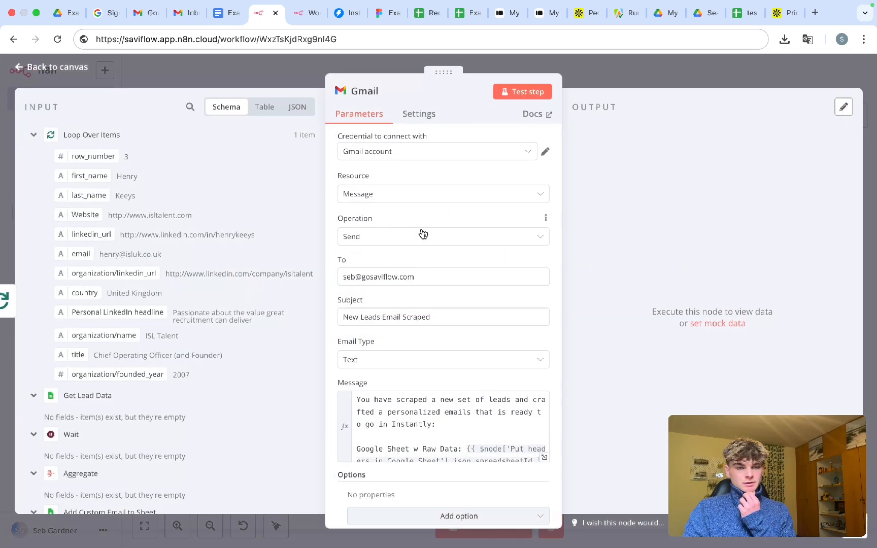
scroll(196, 216, "down", 5)
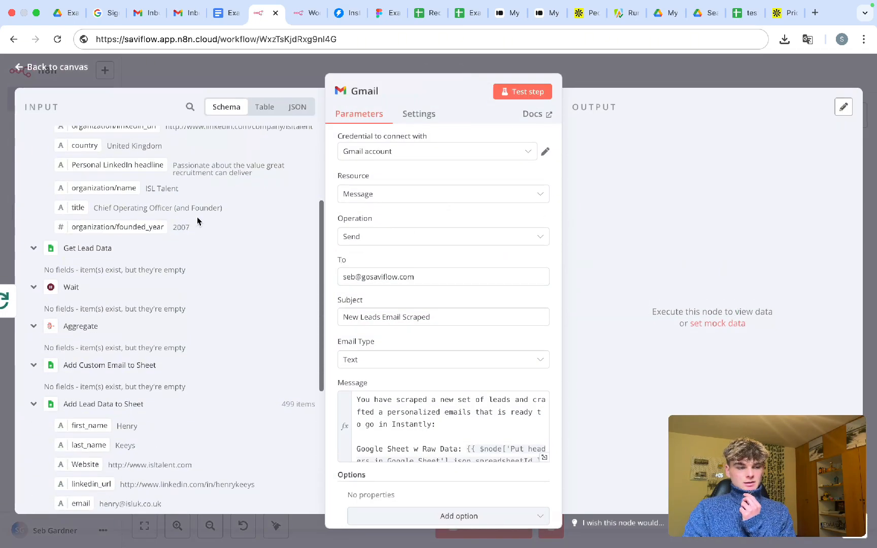
left_click_drag(165, 371, 88, 372)
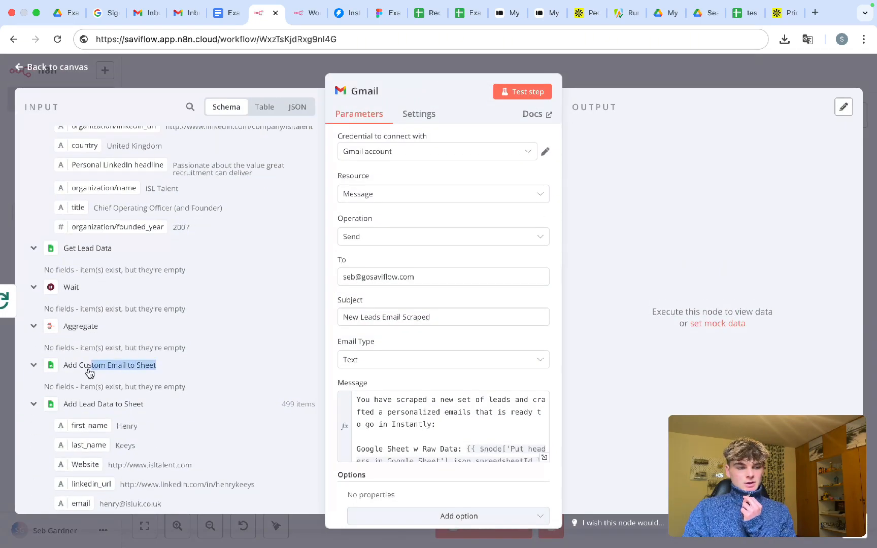
left_click(74, 373)
scroll(71, 375, "up", 5)
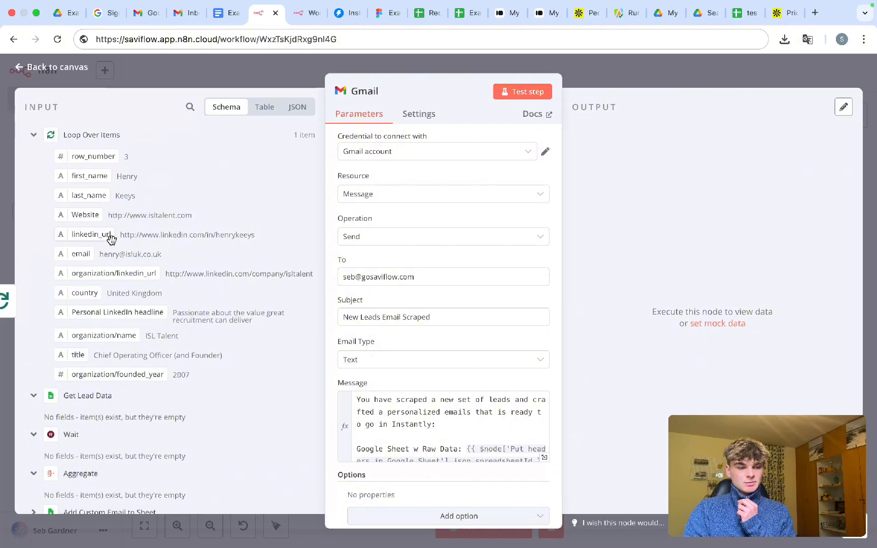
left_click(33, 135)
scroll(87, 262, "down", 1)
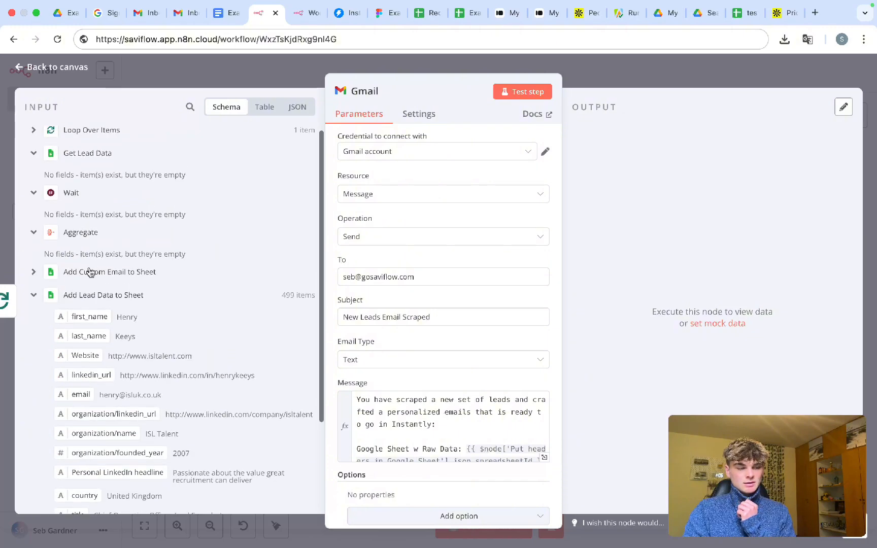
left_click(135, 275)
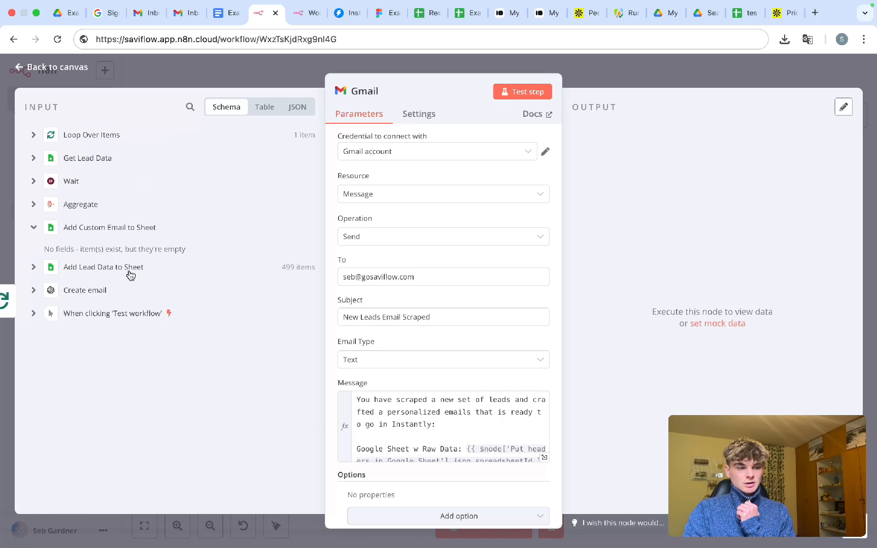
left_click(84, 266)
left_click(83, 237)
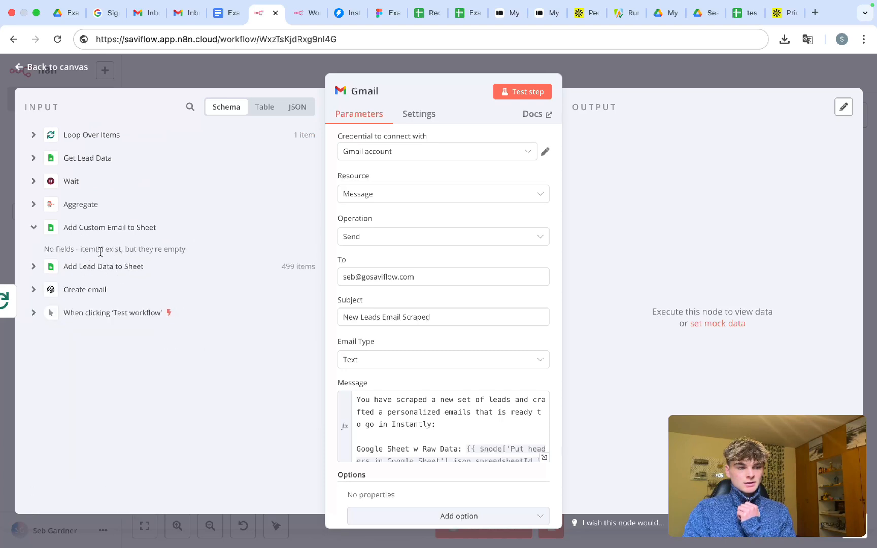
scroll(338, 369, "down", 1)
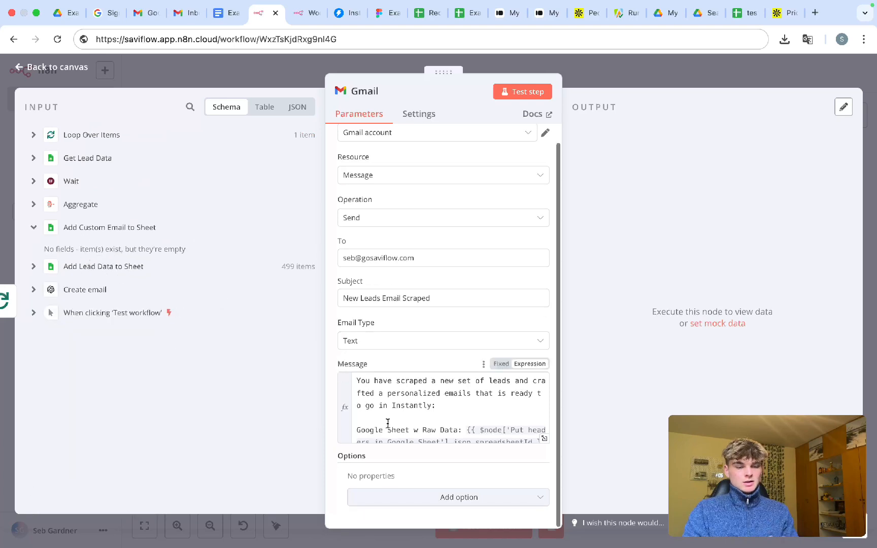
scroll(418, 408, "down", 2)
- Start the Personalized Emails expression in Message with {{ $node['
left_click(531, 431)
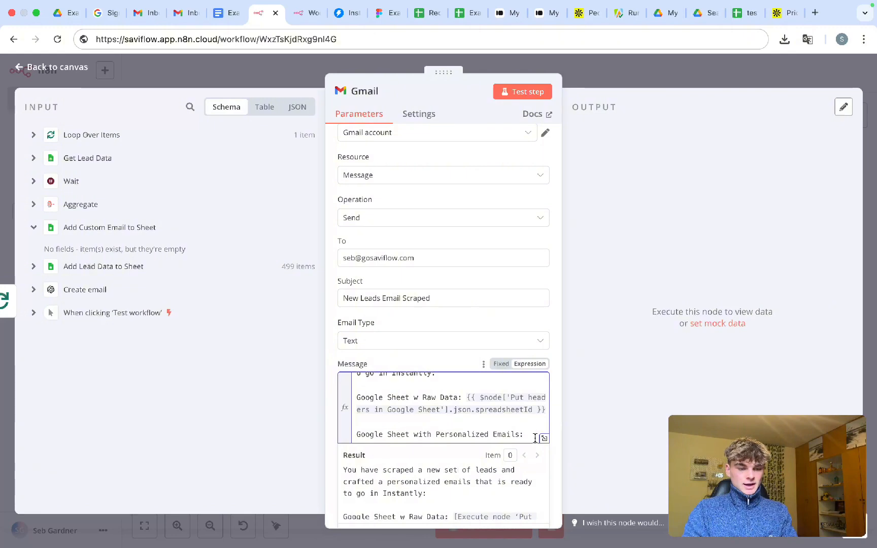
type("{{ ")
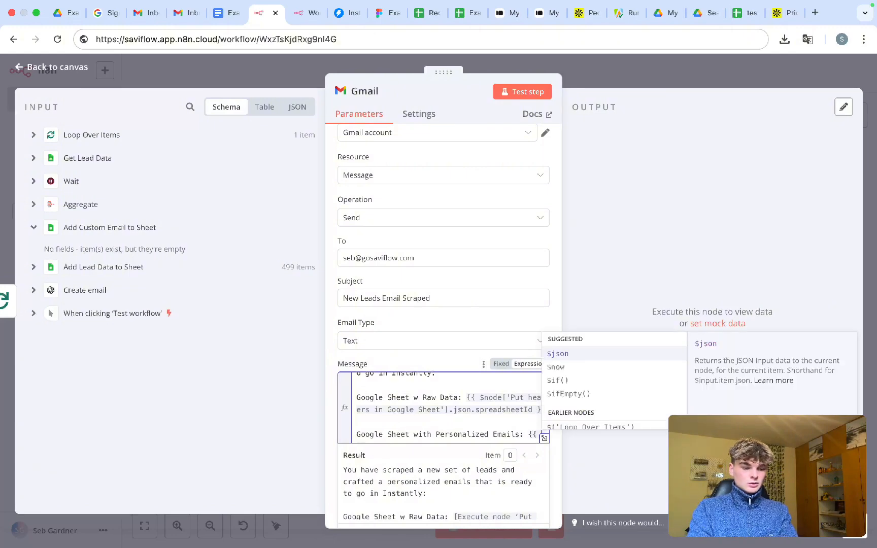
type("$")
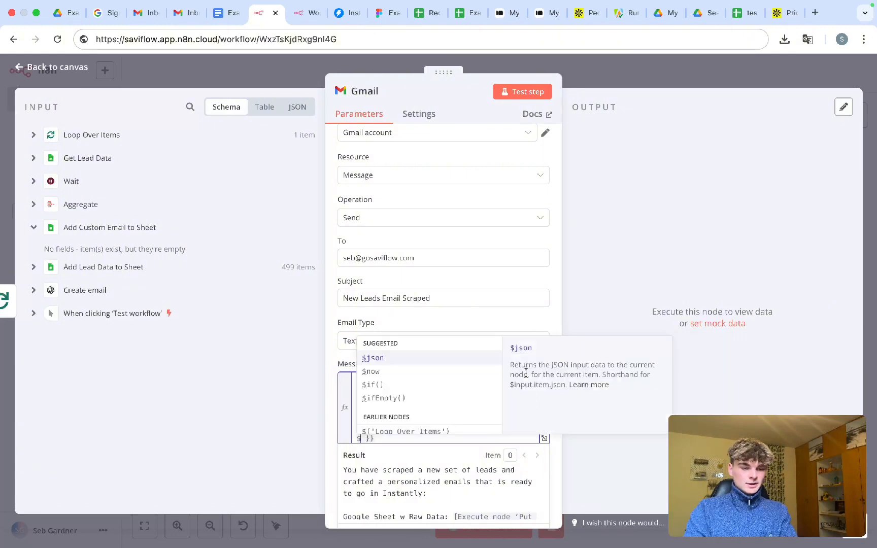
left_click(454, 327)
scroll(426, 382, "up", 5)
scroll(427, 379, "down", 3)
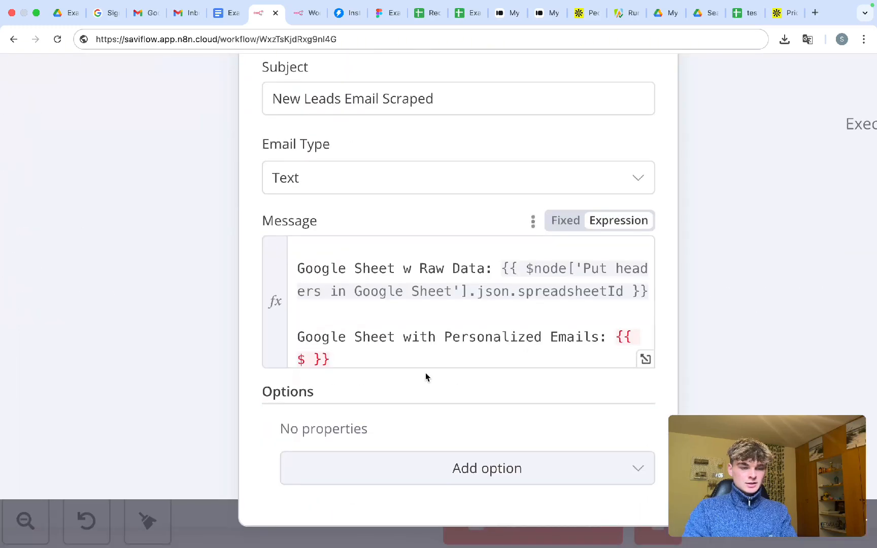
left_click(307, 354)
type("node")
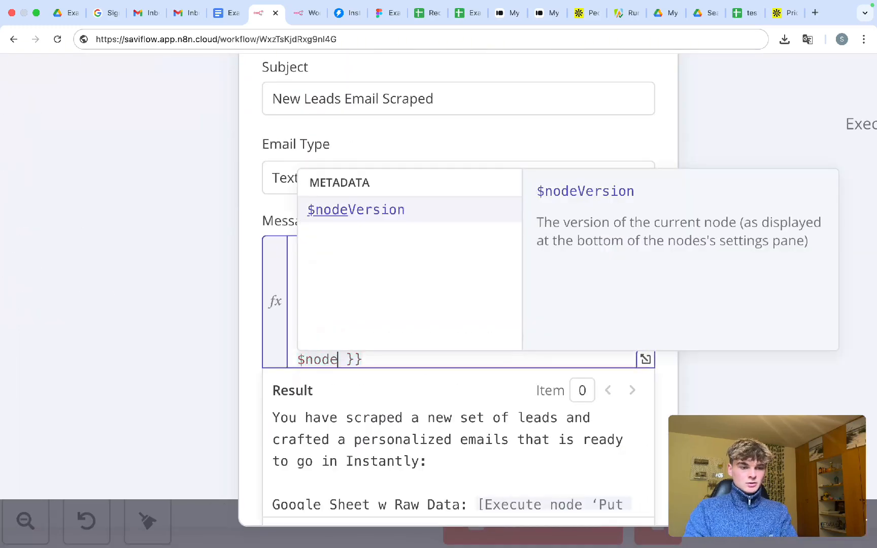
type("[")
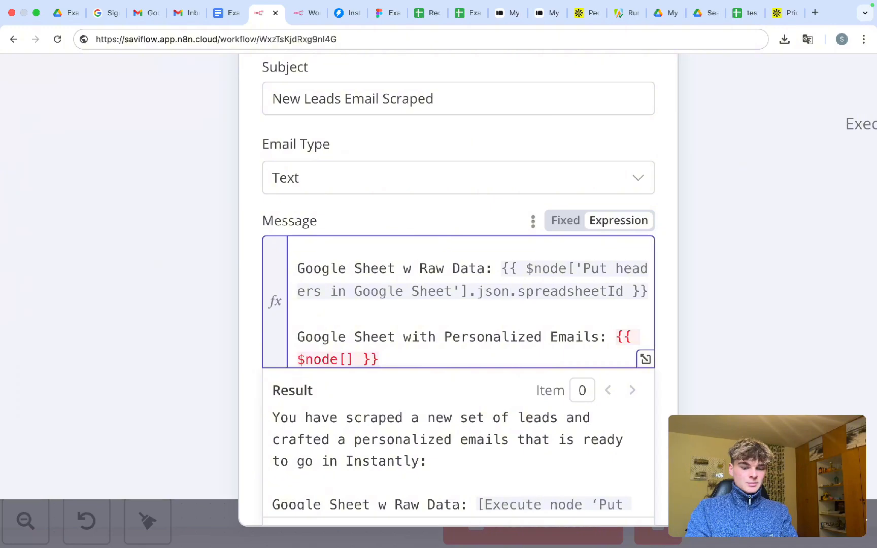
type("'")
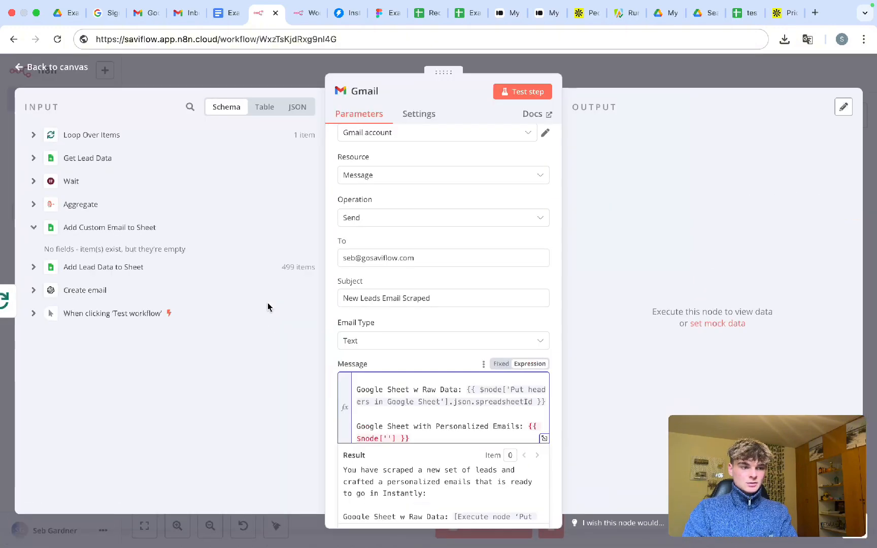
- Insert 'Add Custom Email to Sheet' as the node name and append .json.spreadsheetid
left_click_drag(171, 231, 62, 228)
key("ctrl+c")
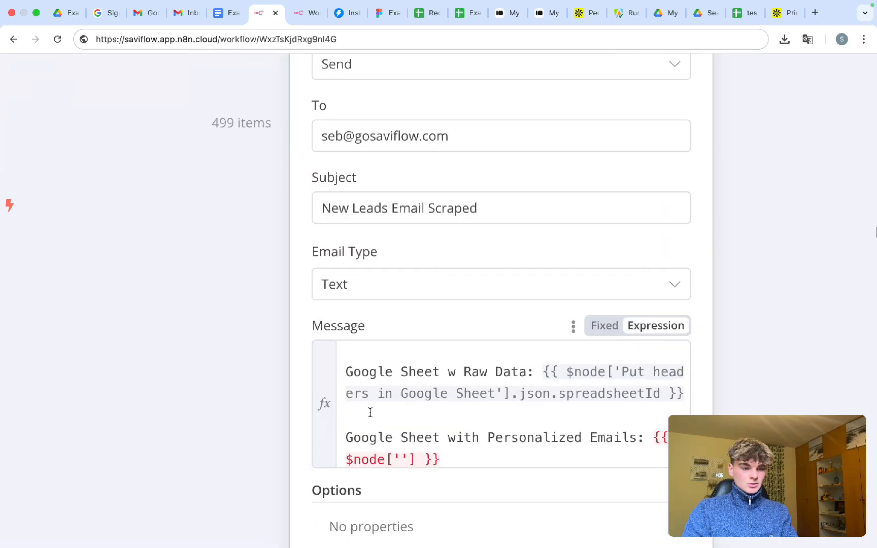
left_click(386, 439)
key("ctrl+v")
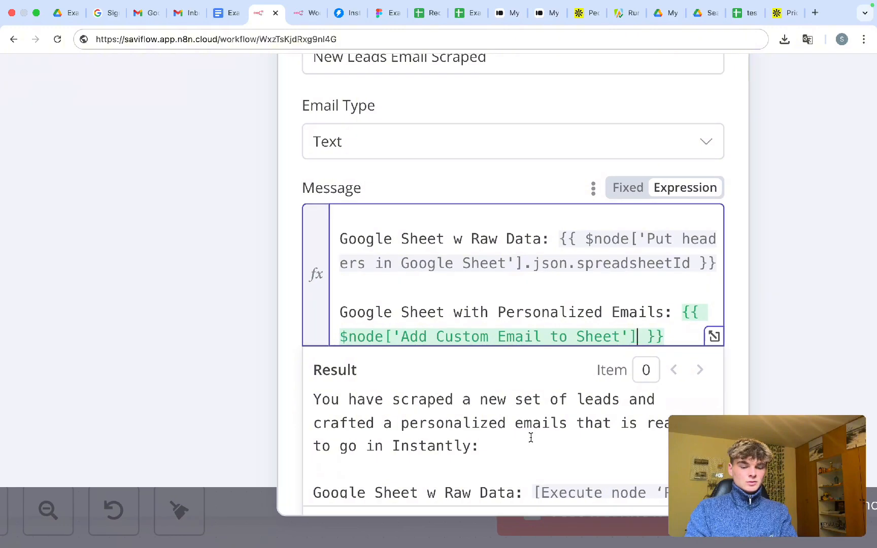
type(".json")
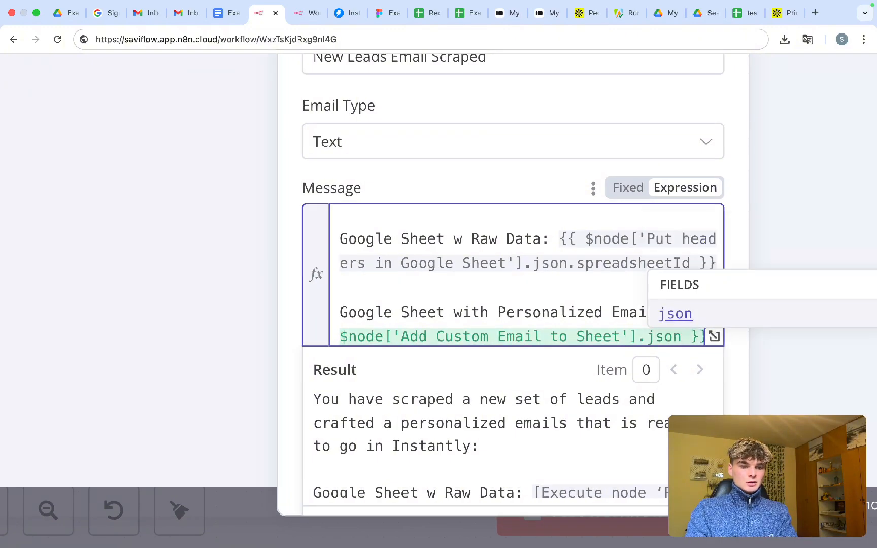
type(".spreadshee")
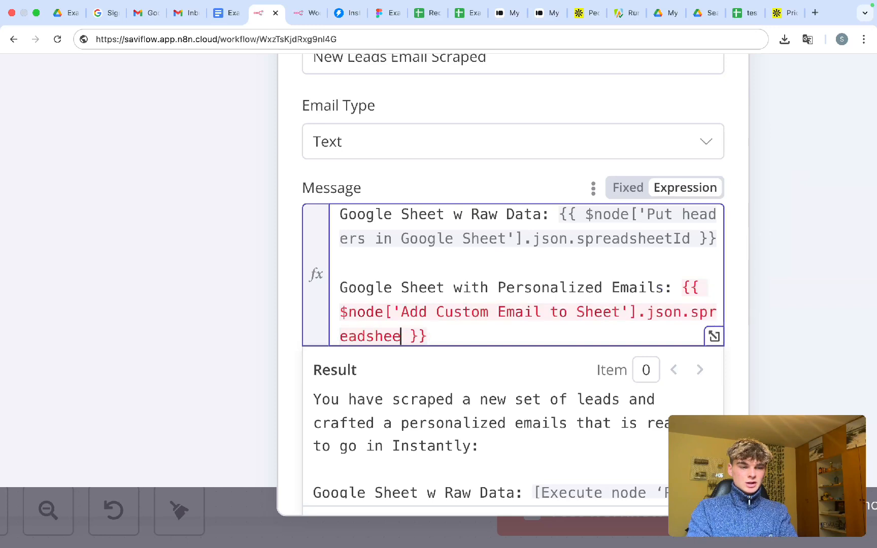
type("tI")
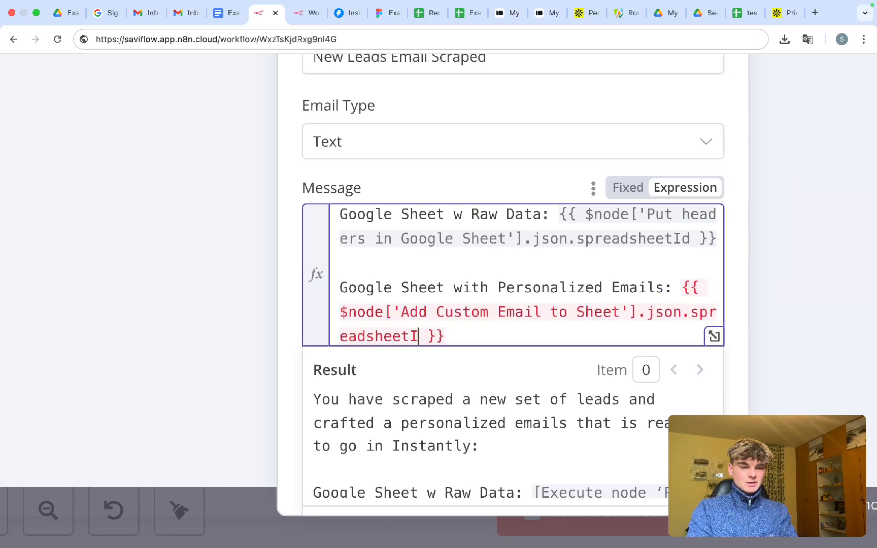
type("D")
key("BackSpace")
key("BackSpace")
type("id")
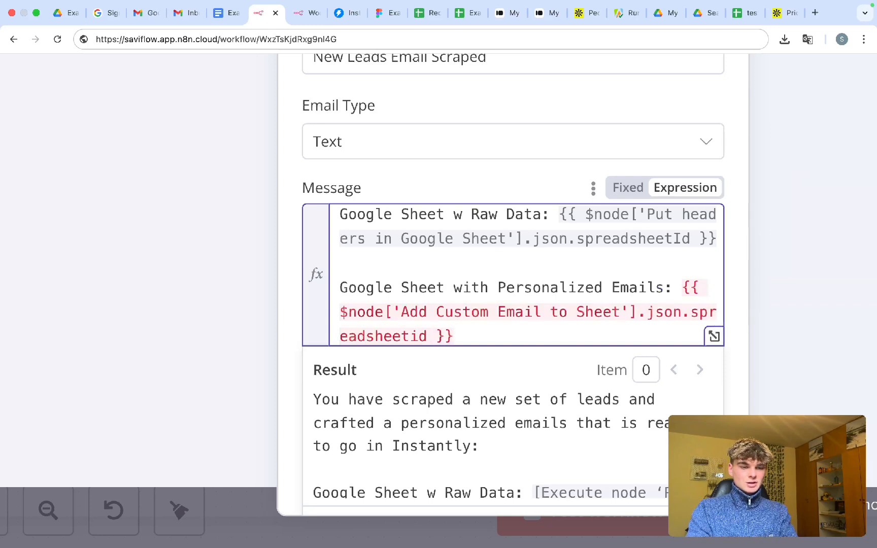
scroll(527, 384, "down", 5)
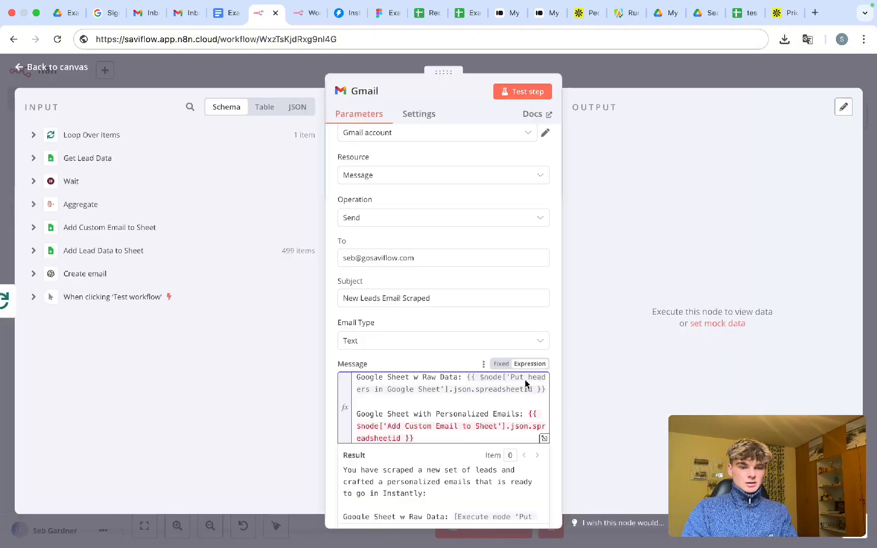
left_click(650, 72)
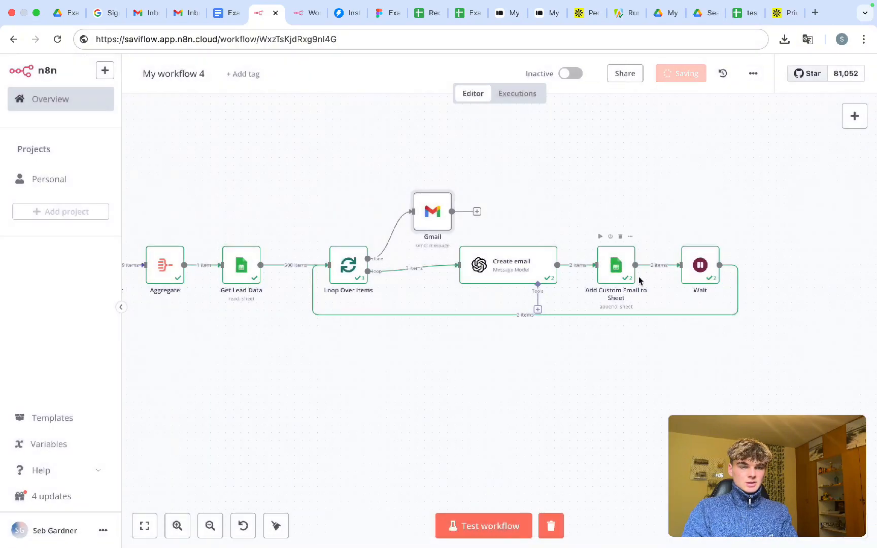
- Find the correctly cased spreadsheetId in the Add Lead Data to Sheet document expression
double_click(621, 274)
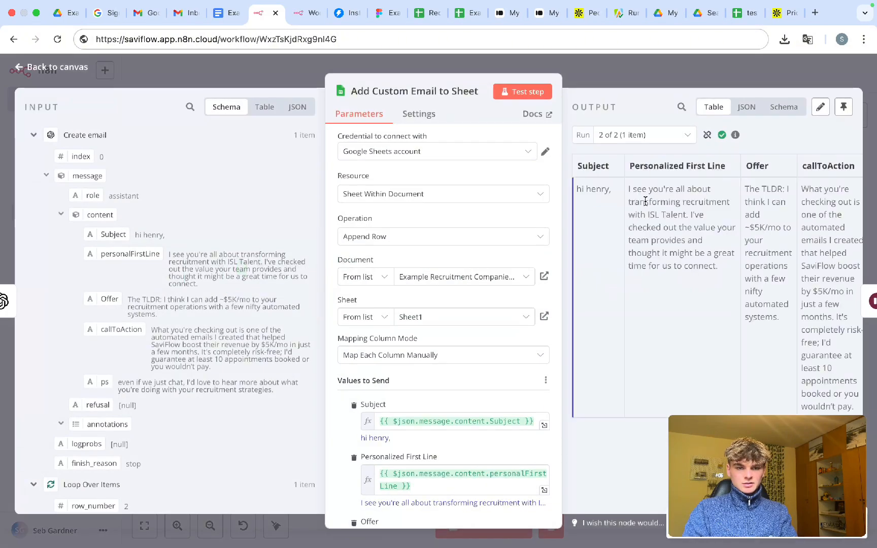
scroll(646, 198, "right", 5)
scroll(646, 205, "left", 5)
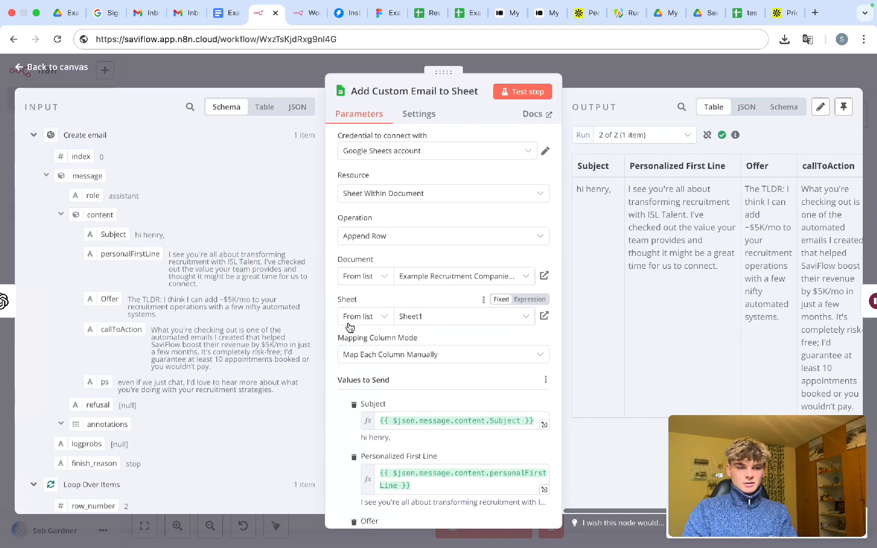
scroll(351, 325, "down", 1)
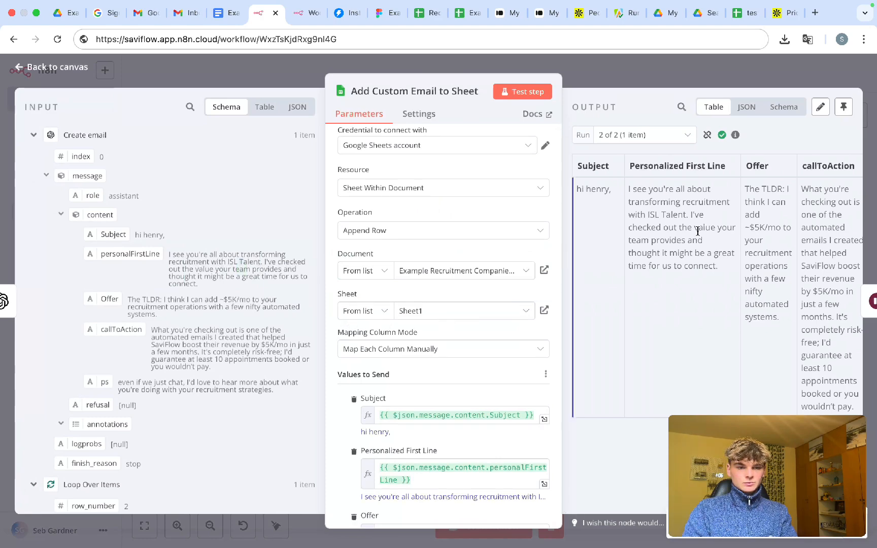
left_click(622, 78)
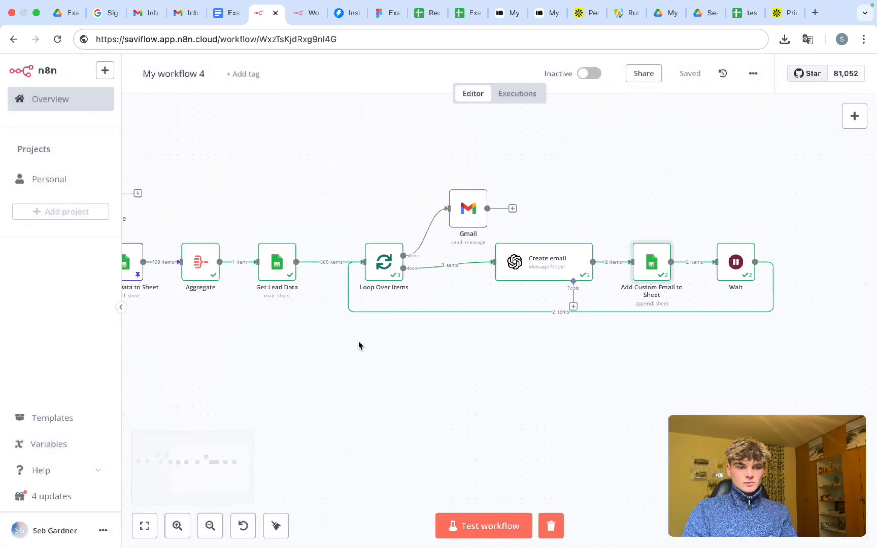
scroll(358, 345, "left", 5)
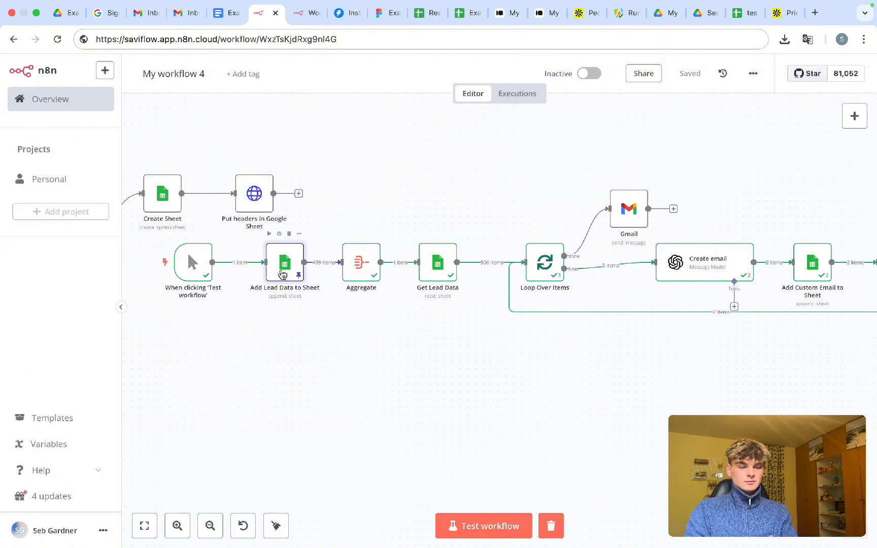
double_click(282, 274)
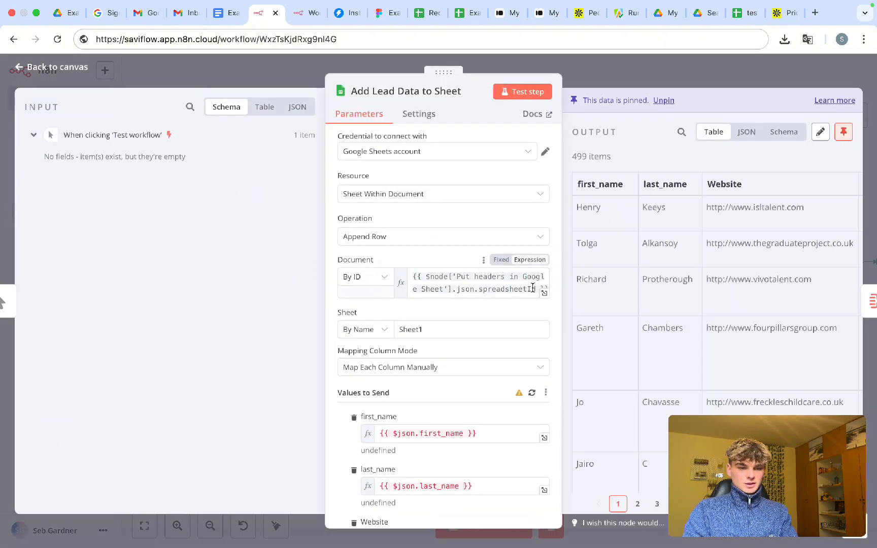
mouse_move(535, 287)
left_mouse_down()
mouse_move(487, 287)
mouse_move(537, 288)
left_mouse_up()
key("super+c")
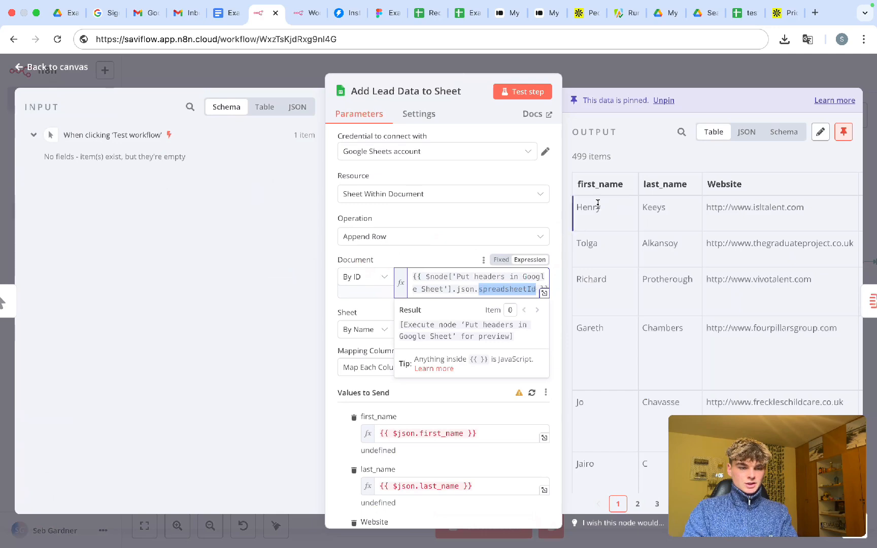
left_click(628, 84)
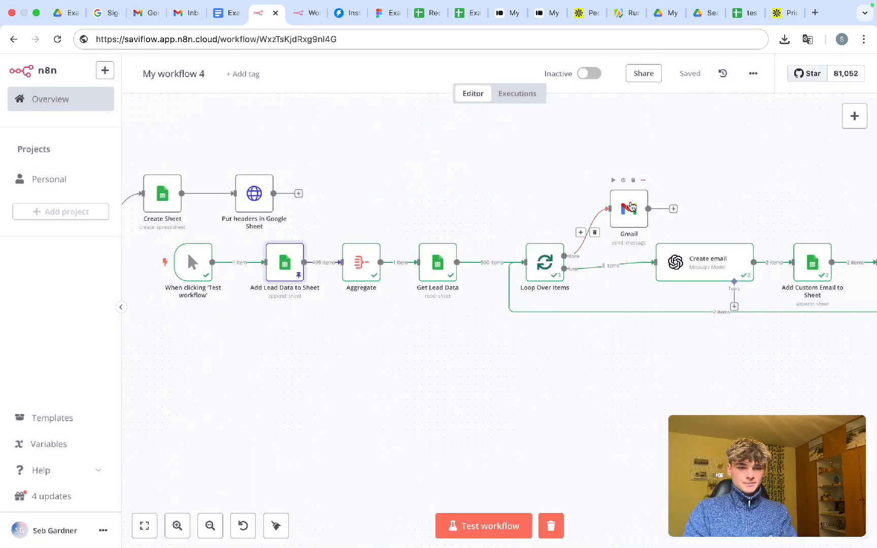
- Replace the Gmail message's ending spreadsheetid with spreadsheetId
double_click(630, 217)
scroll(405, 342, "down", 2)
scroll(476, 432, "down", 3)
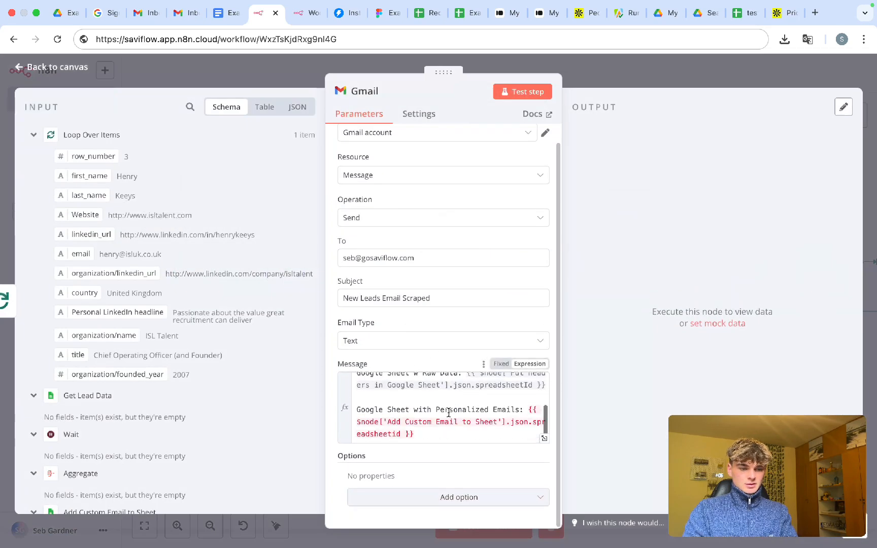
left_click_drag(402, 435, 526, 420)
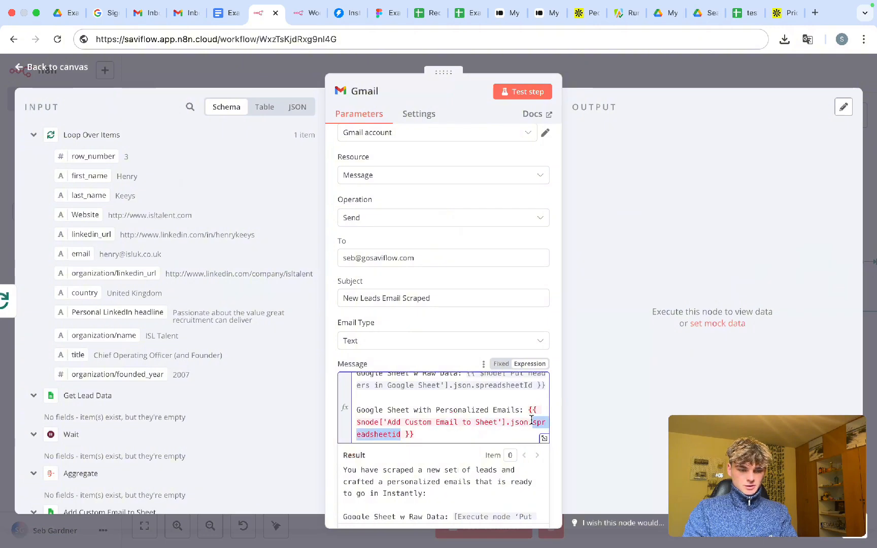
key("super+v")
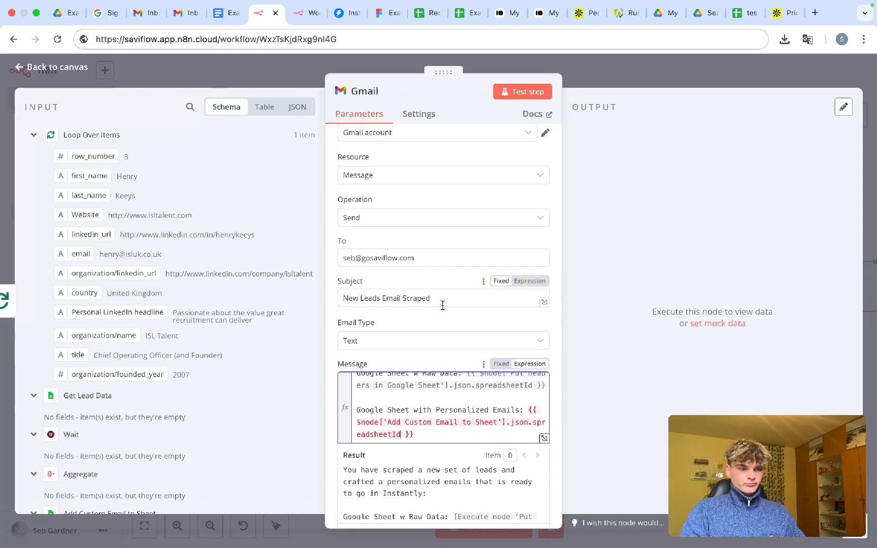
left_click(637, 82)
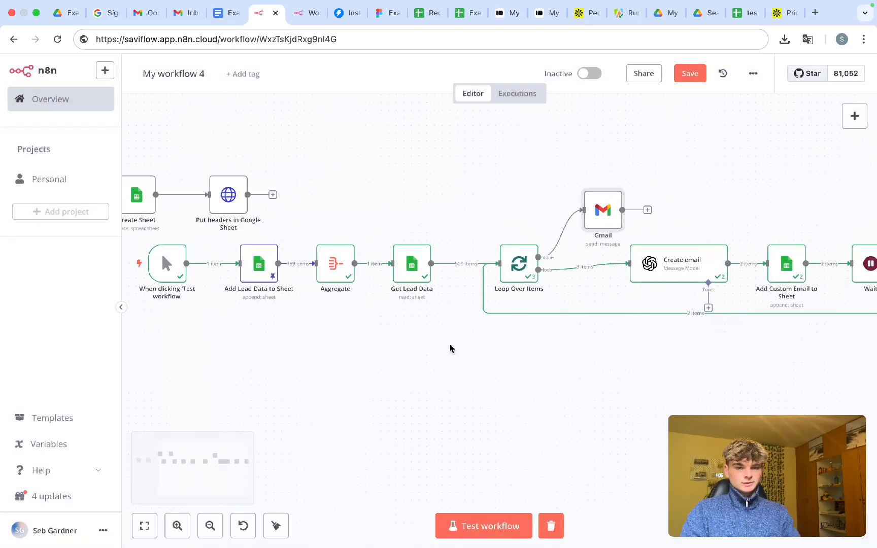
- Save 'My workflow 4' with Ctrl+S
scroll(450, 348, "right", 2)
key("ctrl+s")
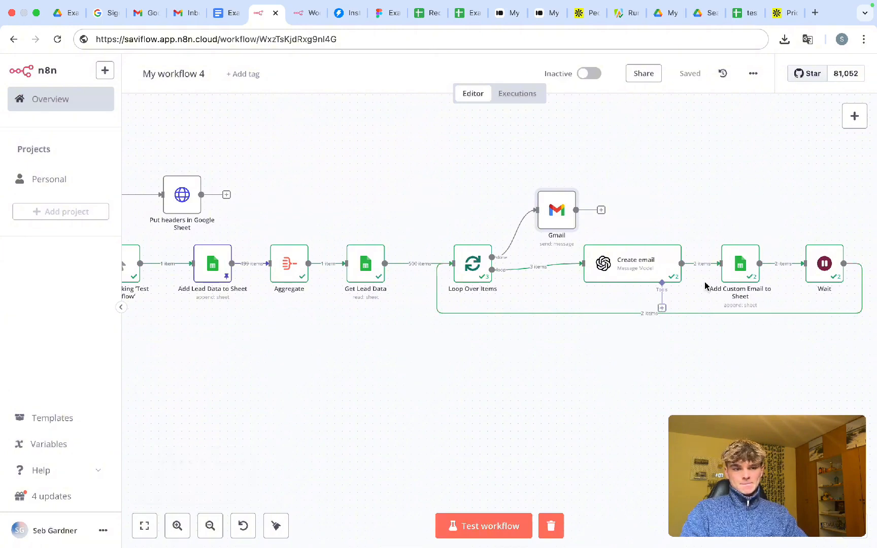
scroll(713, 335, "right", 1)
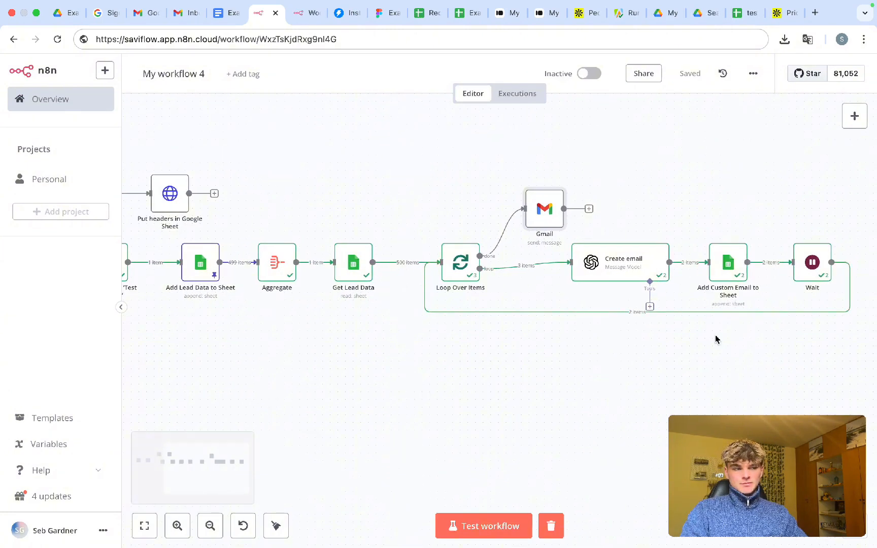
scroll(716, 340, "right", 5)
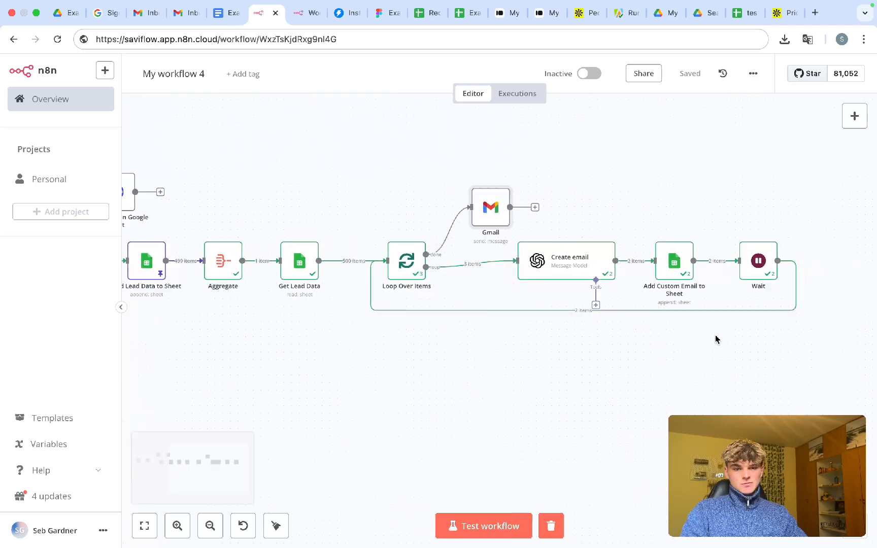
- Review the personalized email rows in Add Custom Email to Sheet's output table
double_click(566, 276)
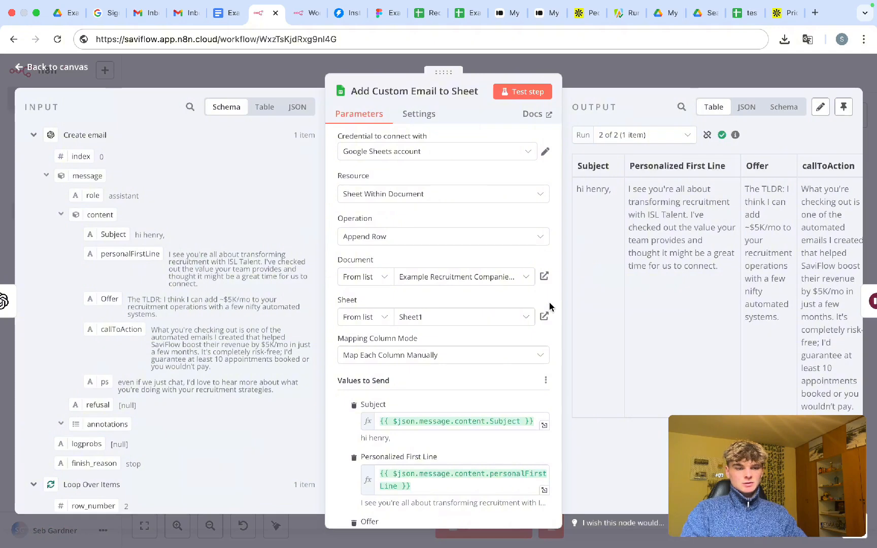
scroll(660, 277, "right", 5)
scroll(660, 276, "left", 5)
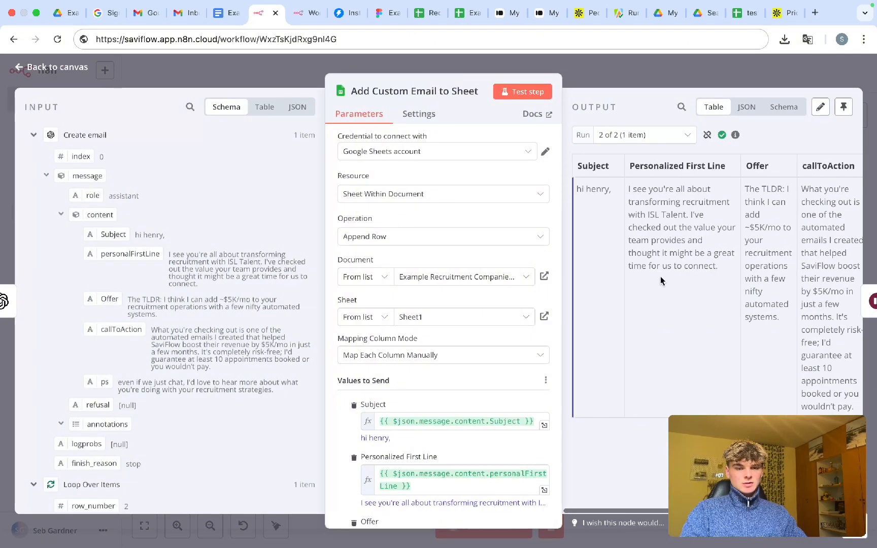
scroll(661, 278, "right", 5)
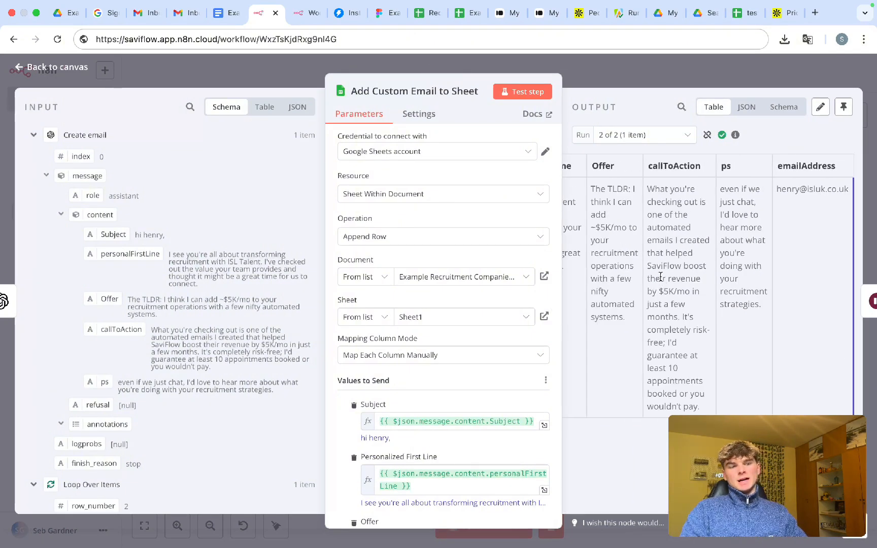
left_click(652, 77)
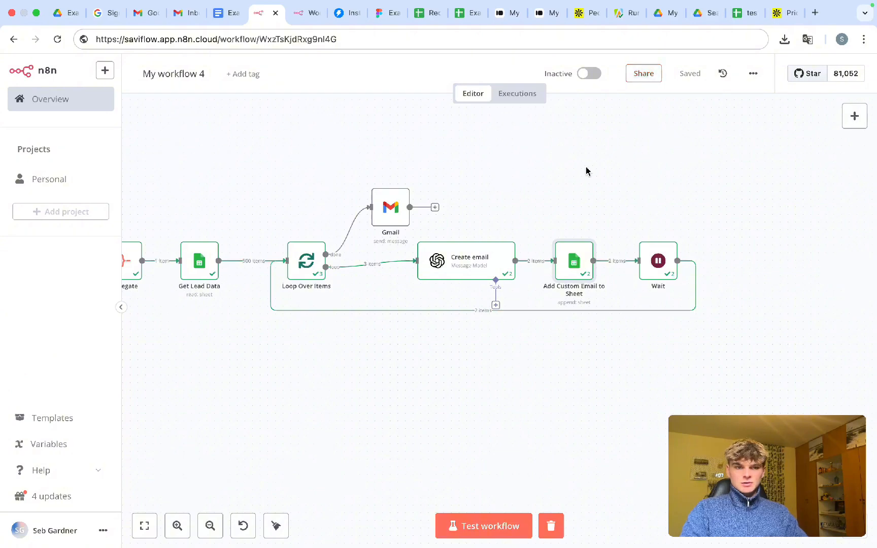
scroll(586, 171, "down", 5)
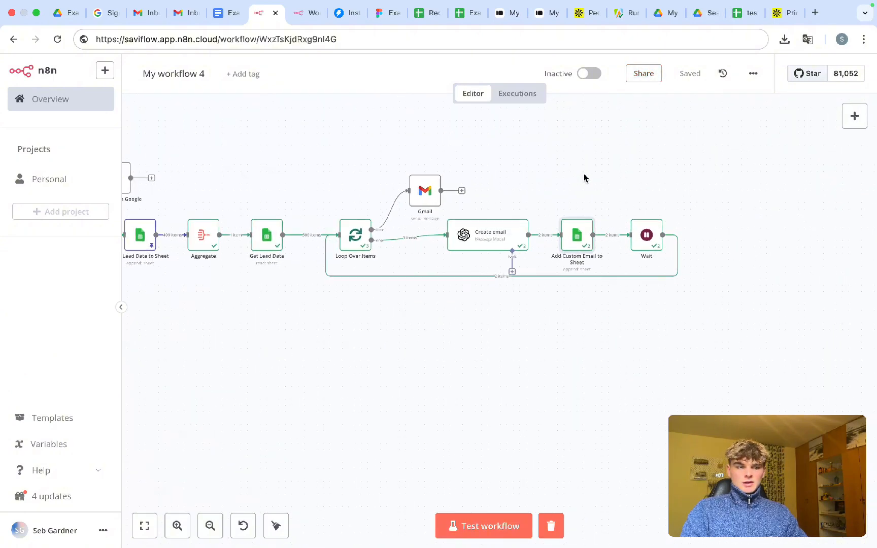
- Shift the Add Custom Email and Wait nodes further right
right_click(552, 198)
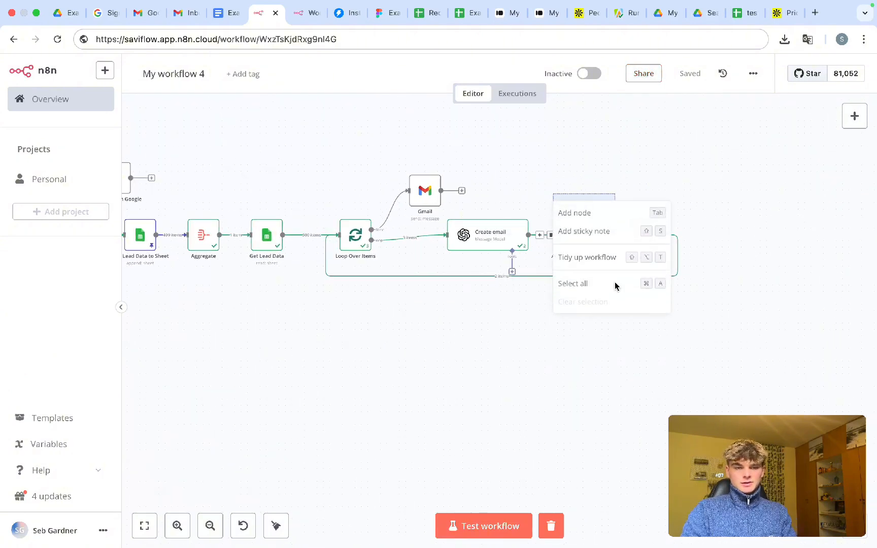
left_click(593, 256)
left_click_drag(558, 196, 739, 358)
mouse_move(592, 248)
left_mouse_down()
mouse_move(642, 247)
mouse_move(590, 233)
left_mouse_up()
left_click(568, 193)
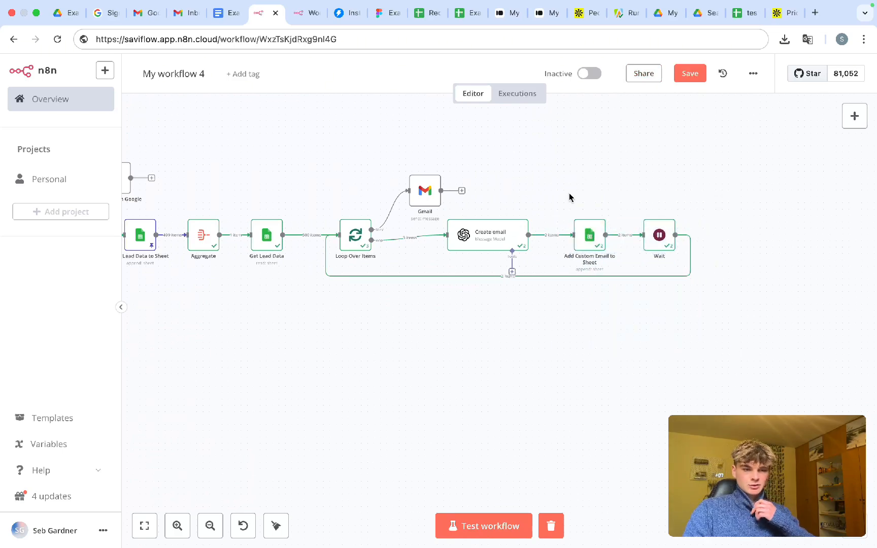
- Select the Create Sheet and Put headers nodes to copy them
scroll(568, 192, "left", 10)
left_click_drag(326, 148, 476, 173)
scroll(531, 186, "right", 2)
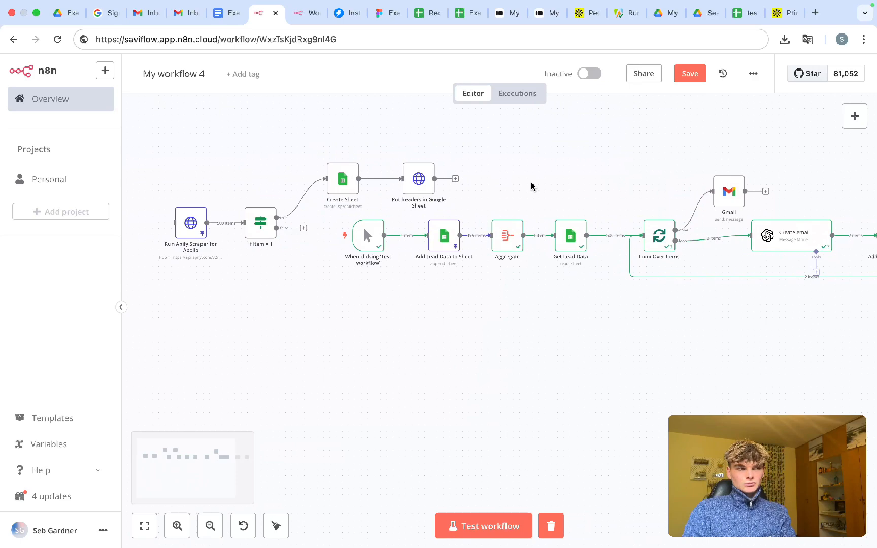
scroll(532, 186, "right", 6)
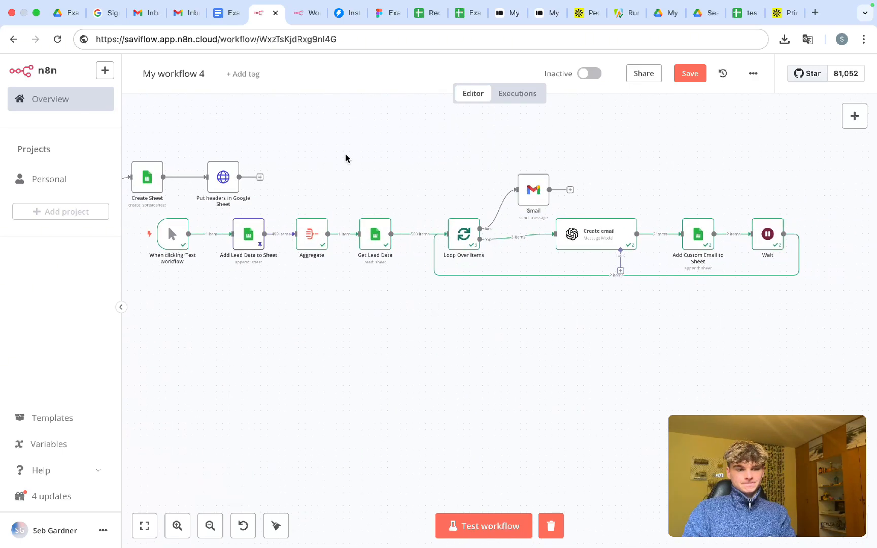
scroll(327, 154, "left", 5)
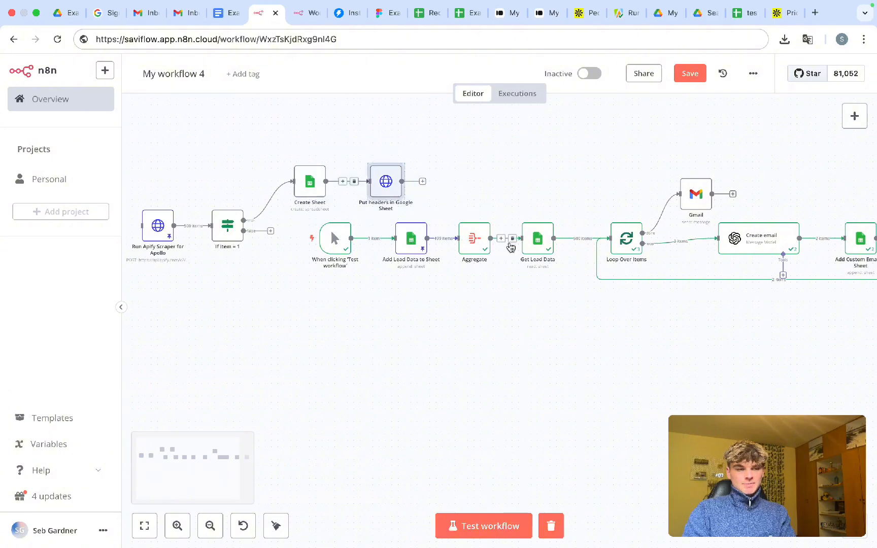
left_click_drag(266, 137, 478, 205)
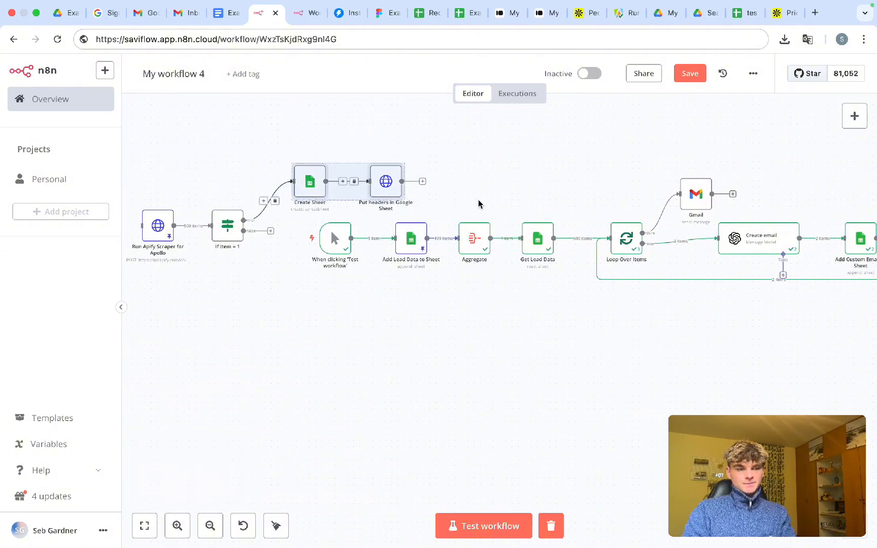
left_click(553, 205)
scroll(553, 207, "right", 2)
scroll(554, 205, "right", 8)
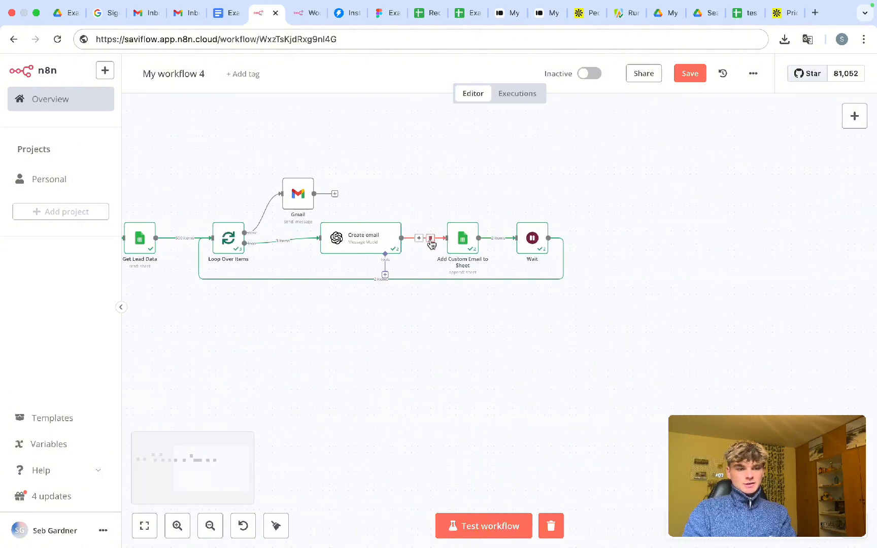
- Delete the Wait→Loop Over Items loop-back and move both nodes right
left_click(387, 278)
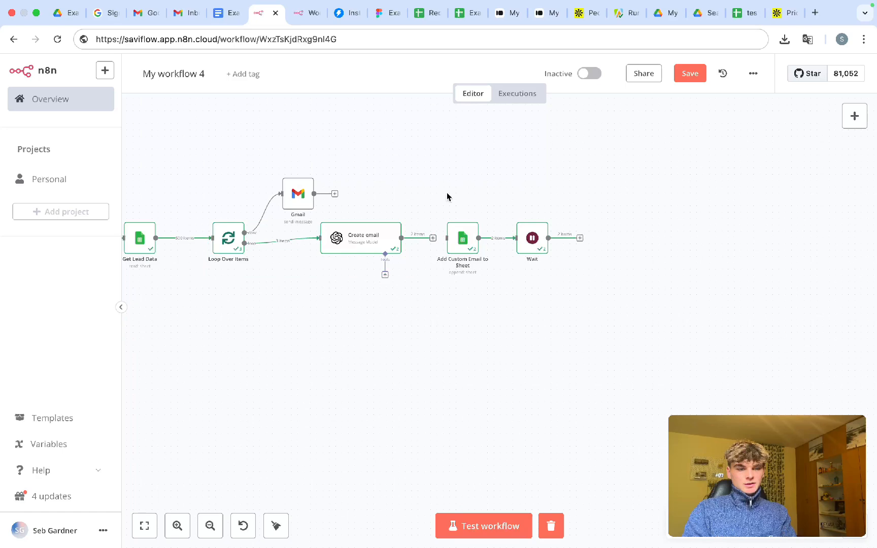
left_click_drag(424, 186, 620, 350)
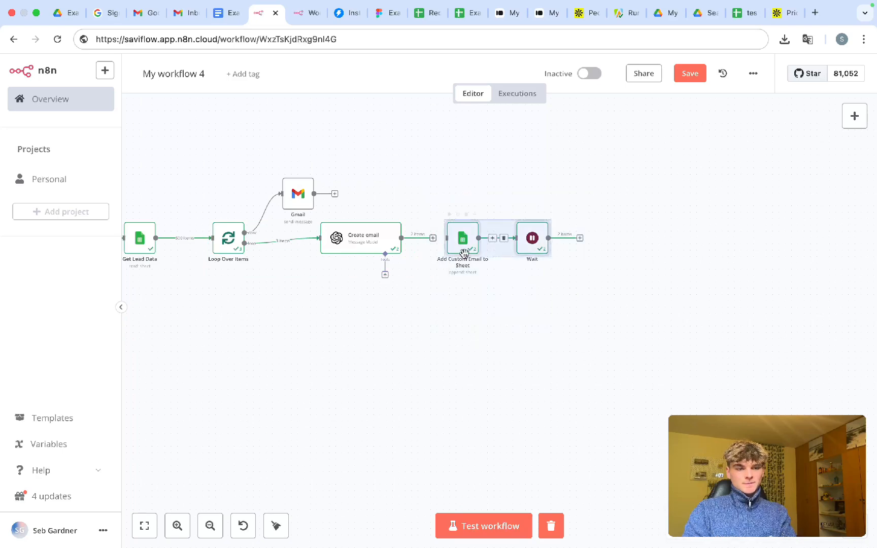
left_click_drag(463, 253, 678, 250)
left_click(488, 243)
- Paste Create Sheet1 and Put headers in Google Sheet1 and place them after Create email
key("ctrl+v")
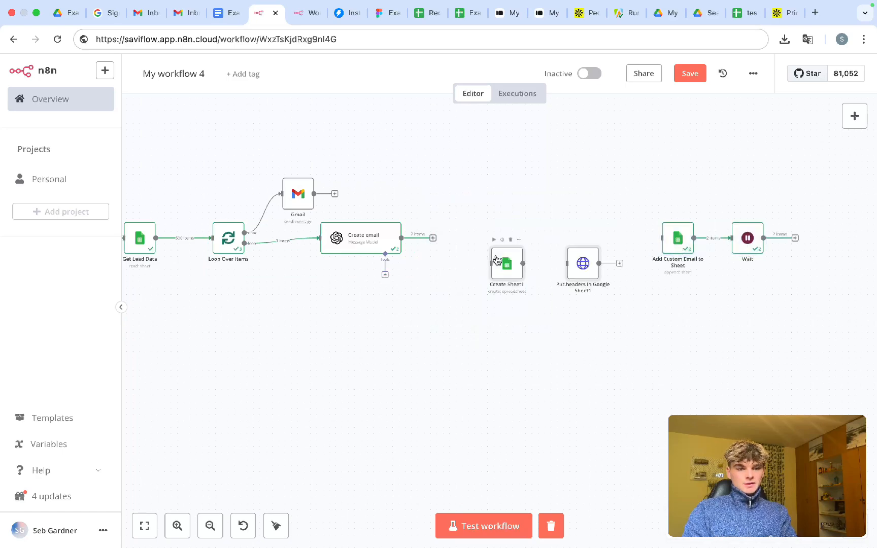
left_click_drag(494, 248, 444, 244)
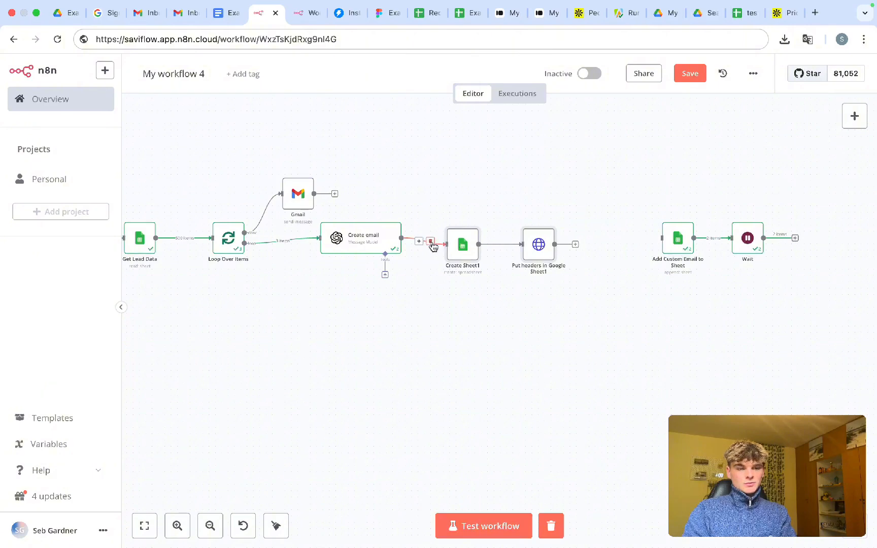
left_click_drag(438, 202, 626, 317)
left_click_drag(496, 251, 514, 201)
left_click(515, 281)
scroll(467, 280, "left", 1)
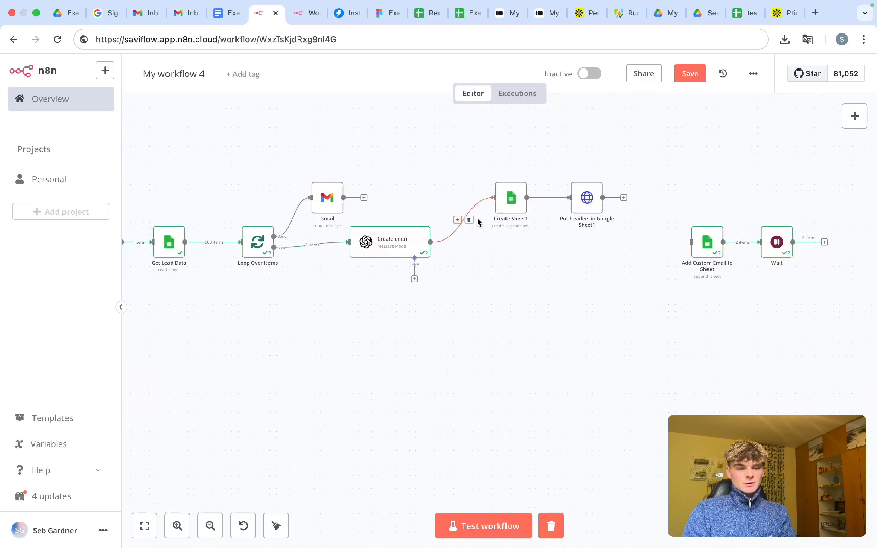
mouse_move(509, 209)
left_mouse_down()
mouse_move(546, 211)
mouse_move(525, 206)
left_mouse_up()
left_click_drag(491, 161, 638, 249)
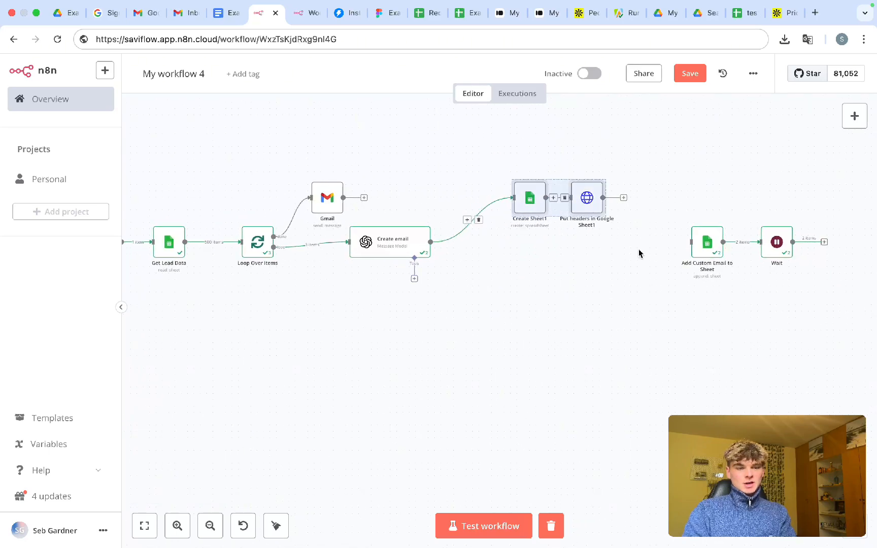
left_click_drag(527, 200, 565, 200)
left_click(494, 198)
- Insert an If node after Create email testing {{ $itemIndex }}
left_click(486, 220)
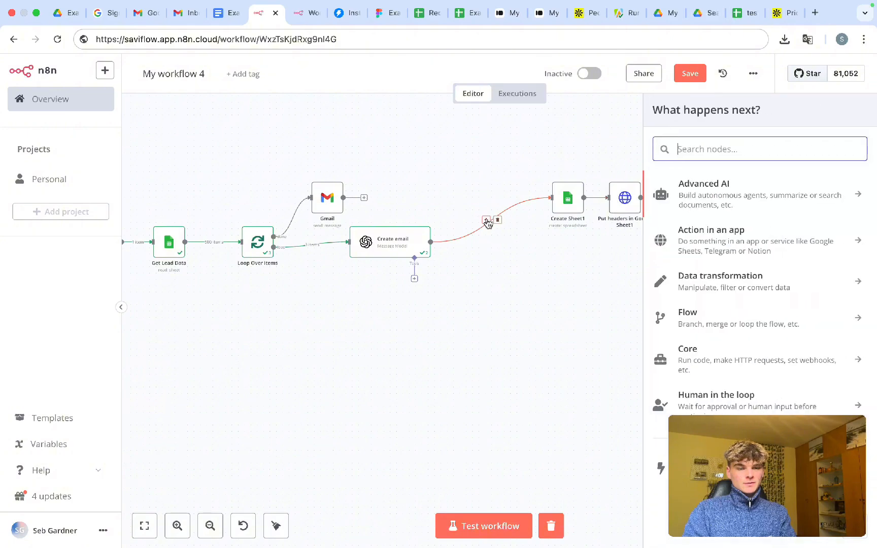
type("if")
left_click(706, 184)
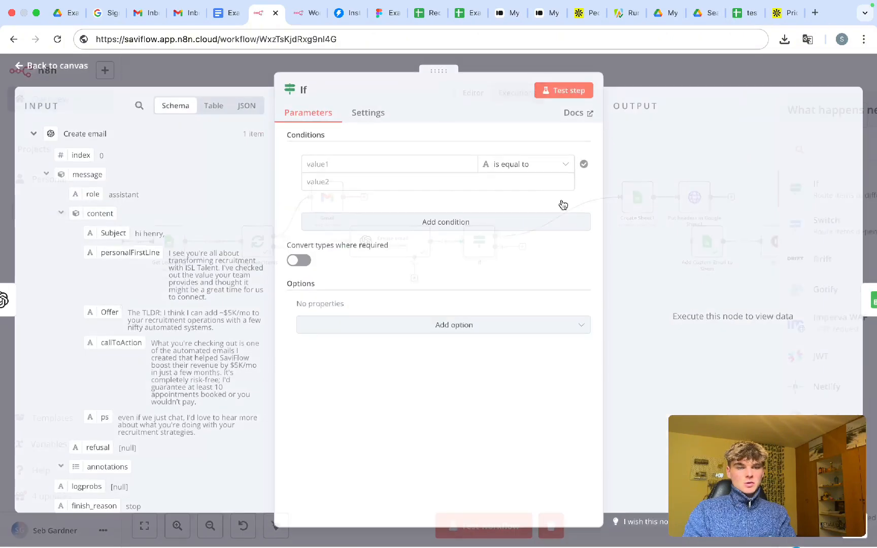
left_click(458, 149)
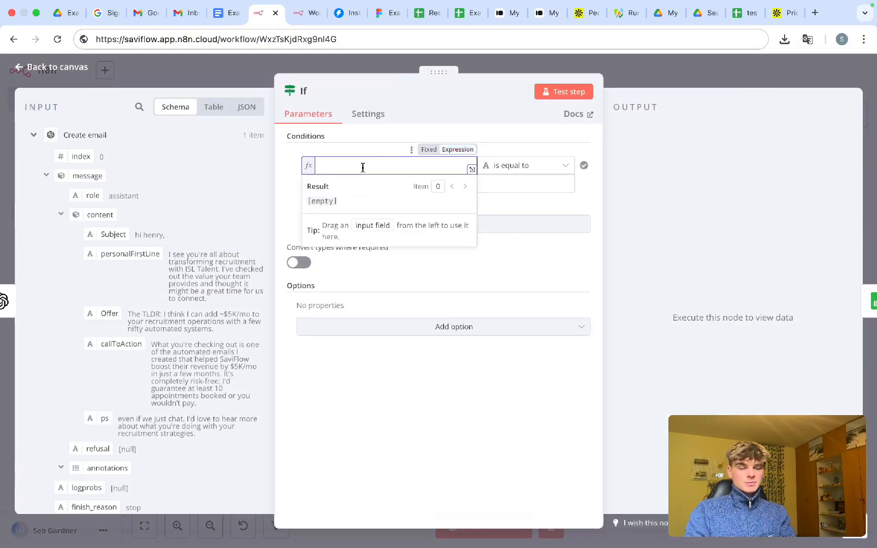
type("{{ ")
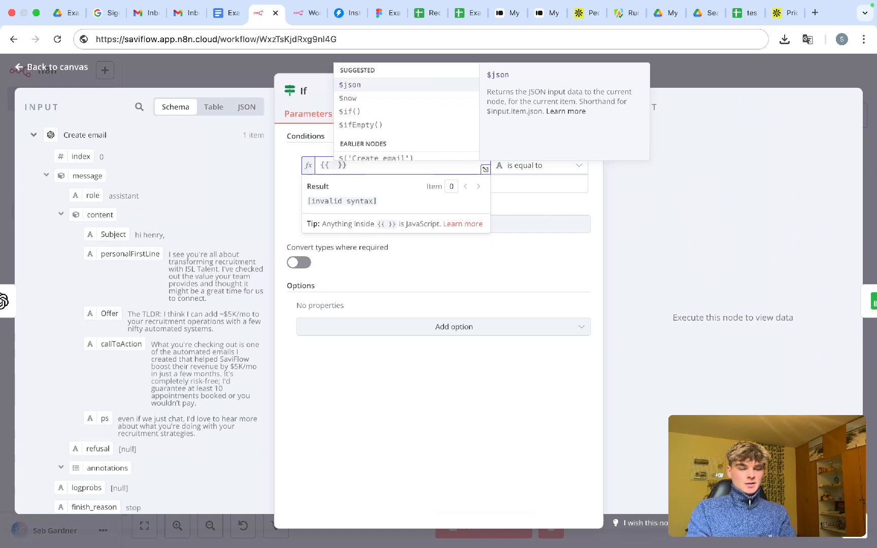
type("$item")
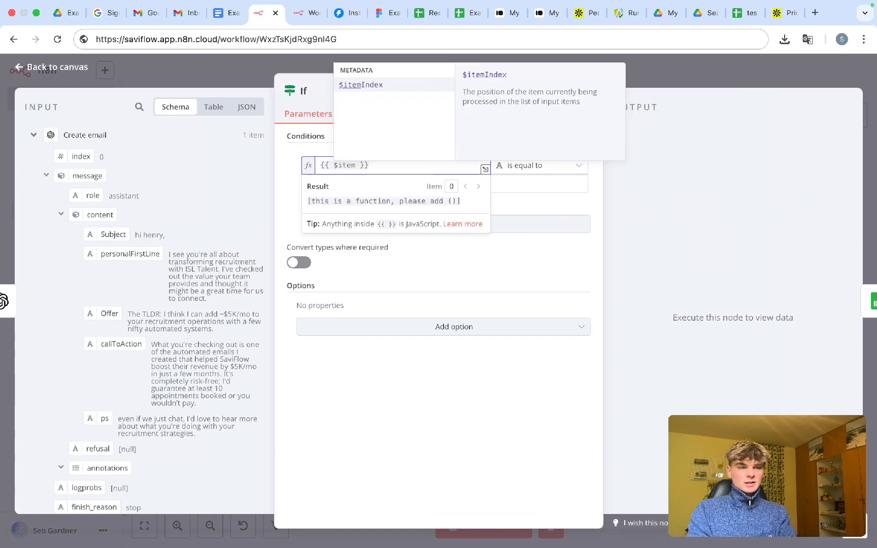
left_click(361, 84)
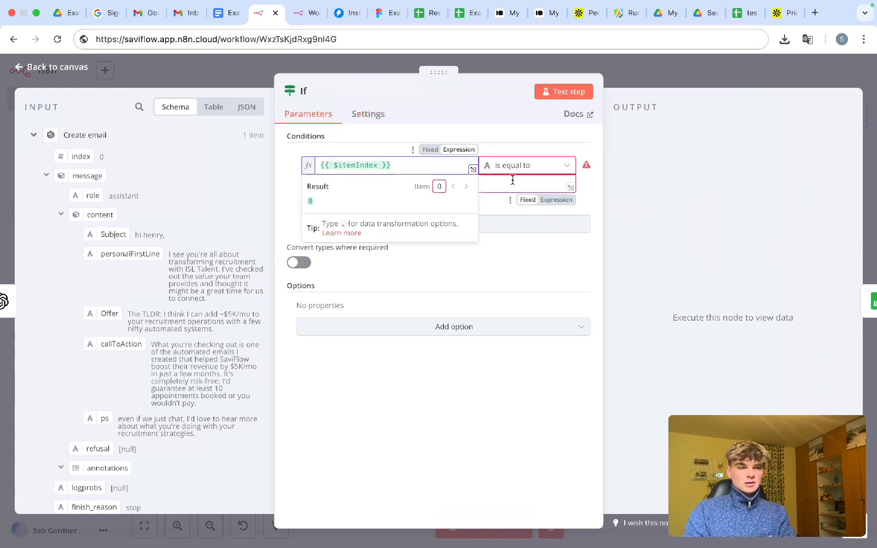
- Set the If comparison to Number is equal to 0
left_click(508, 166)
mouse_move(526, 239)
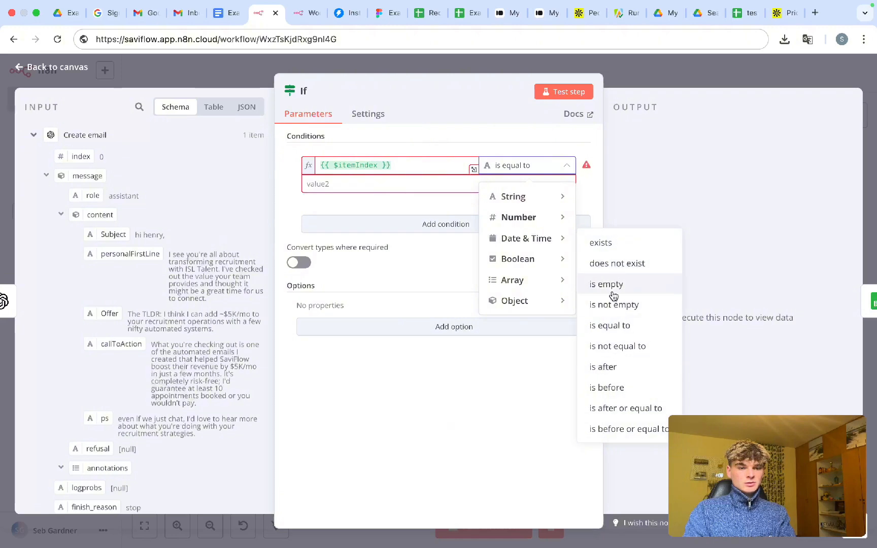
left_click(614, 329)
left_click(398, 183)
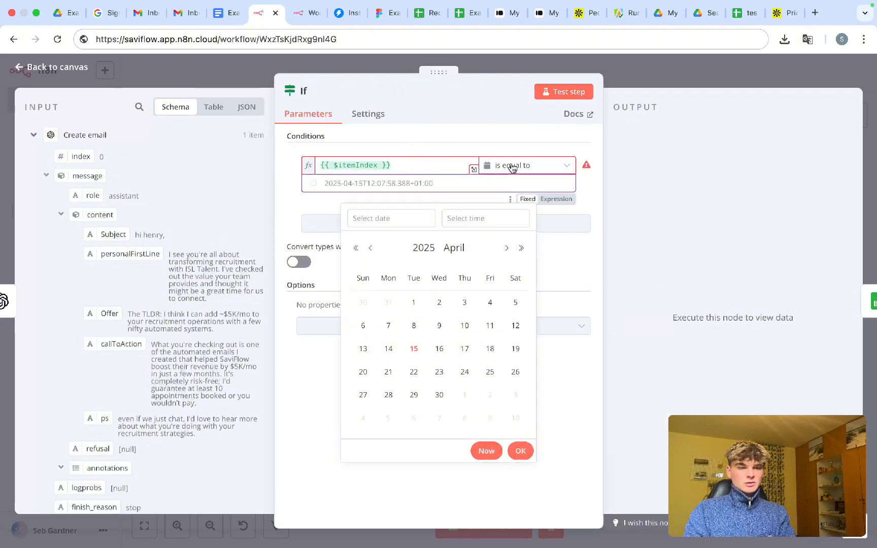
left_click(528, 165)
mouse_move(534, 218)
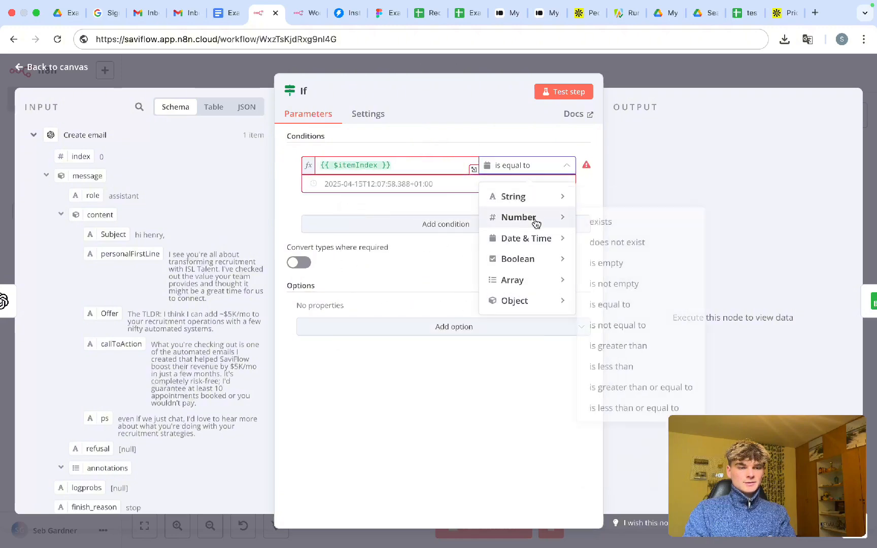
left_click(632, 304)
left_click(359, 183)
type("0")
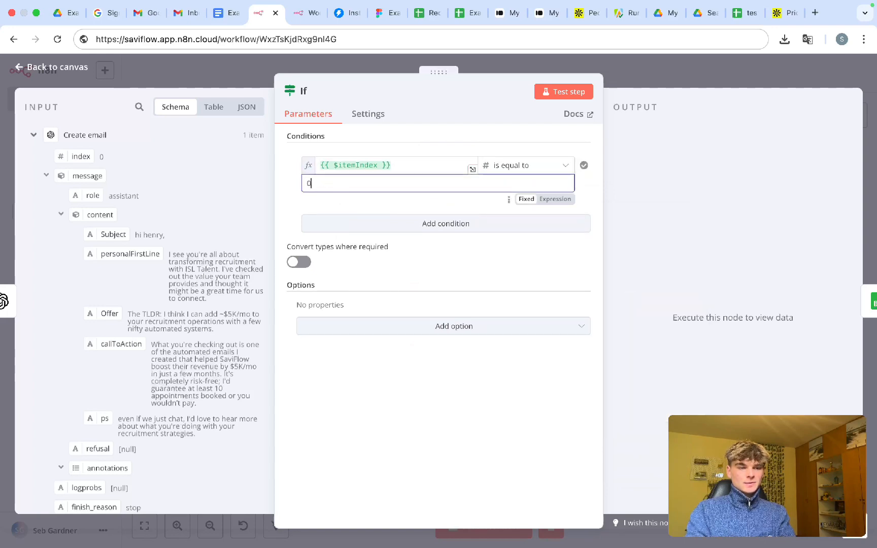
left_click(621, 75)
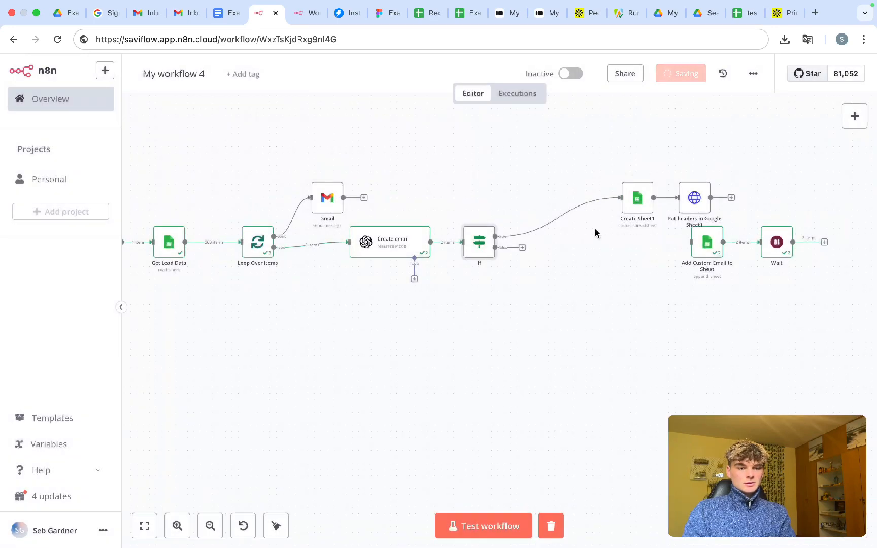
- Remove the If→Create Sheet1 link and move the two sheet nodes left
left_click(563, 221)
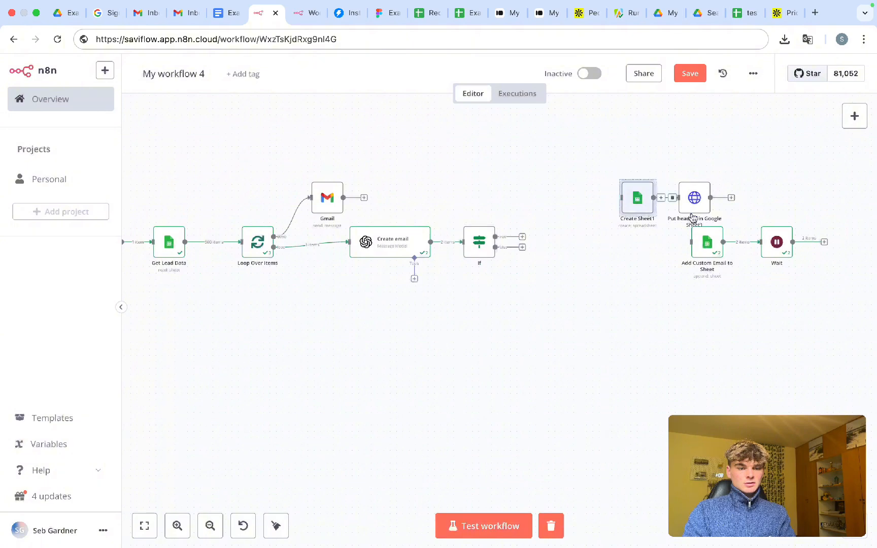
left_click_drag(612, 157, 713, 223)
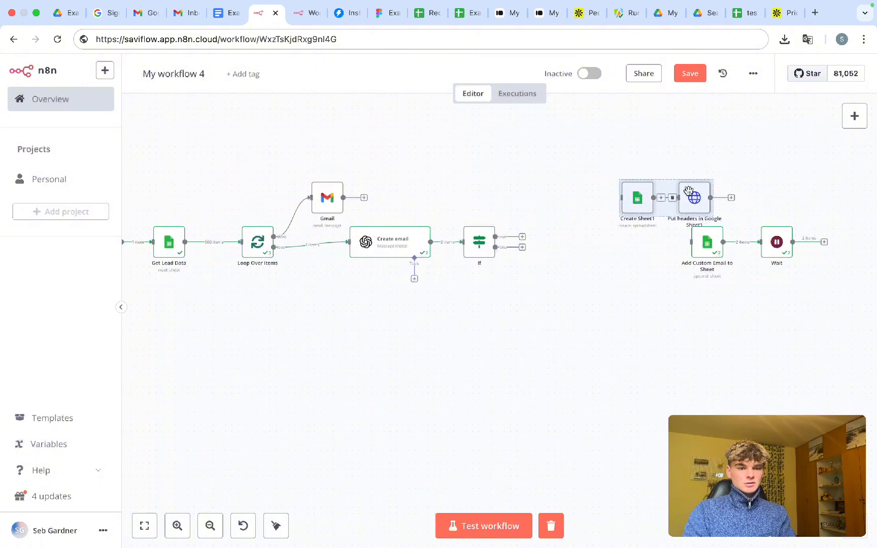
left_click_drag(688, 191, 631, 191)
left_click(593, 258)
- Add a Wait node on the If node's true branch
mouse_move(523, 247)
left_mouse_down()
mouse_move(435, 350)
mouse_move(459, 336)
mouse_move(512, 244)
left_mouse_up()
left_click(528, 239)
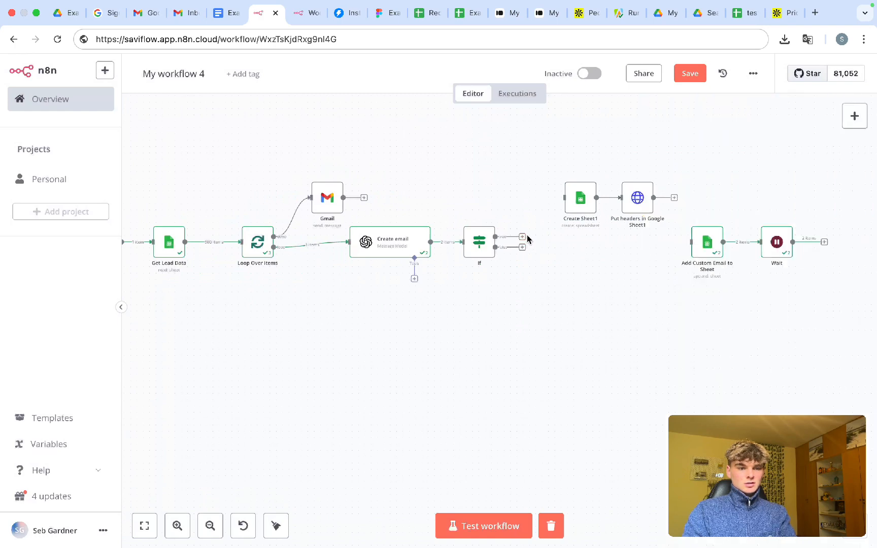
left_click(523, 238)
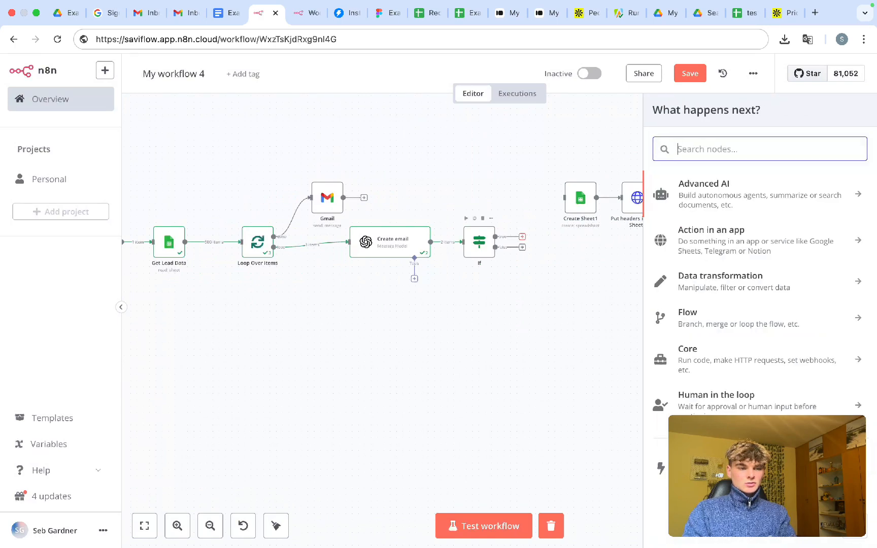
left_click(521, 239)
mouse_move(521, 239)
left_mouse_down()
mouse_move(239, 268)
mouse_move(472, 313)
mouse_move(523, 238)
left_mouse_up()
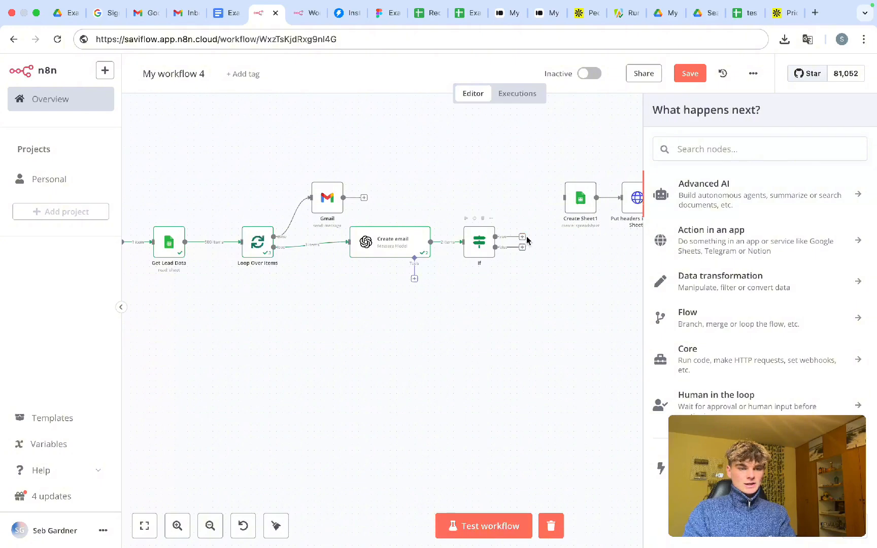
left_click(523, 239)
left_click(521, 239)
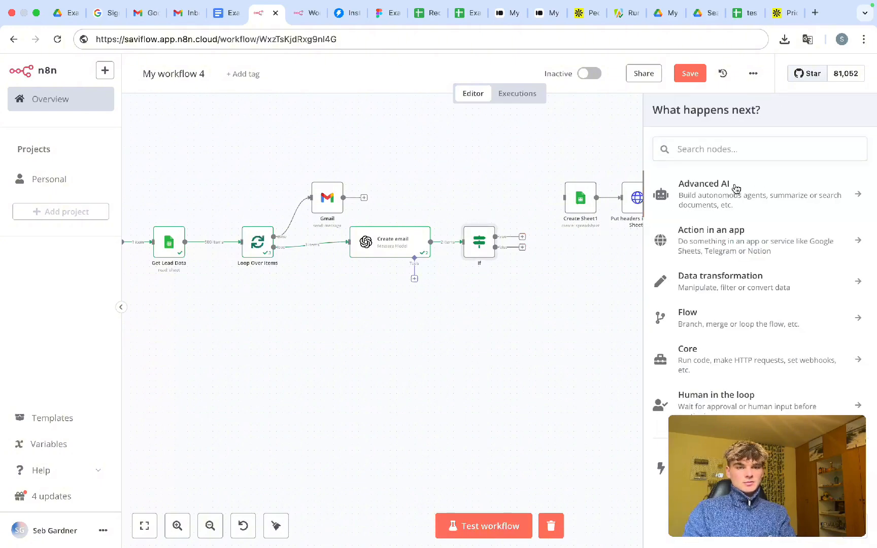
left_click(698, 153)
type("wait")
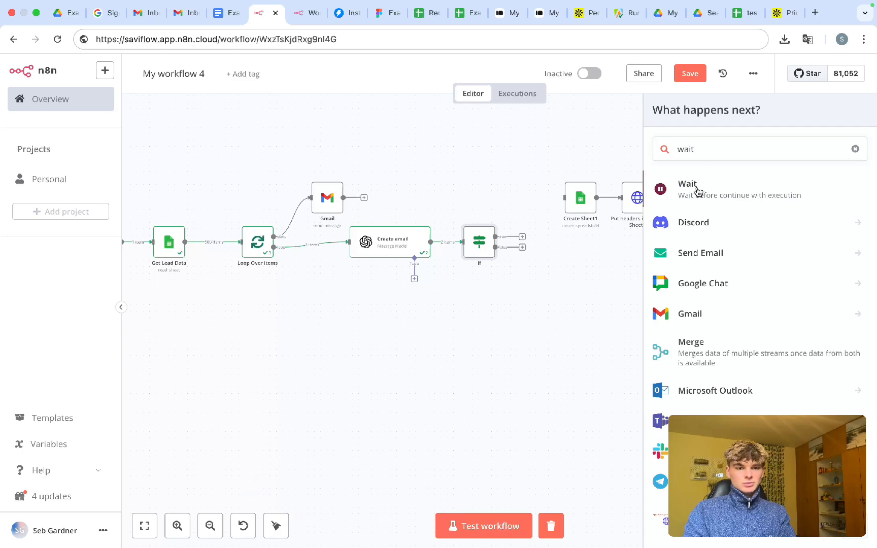
key("Return")
- Connect Wait1 back into Loop Over Items and set its wait amount to 2
left_click(614, 78)
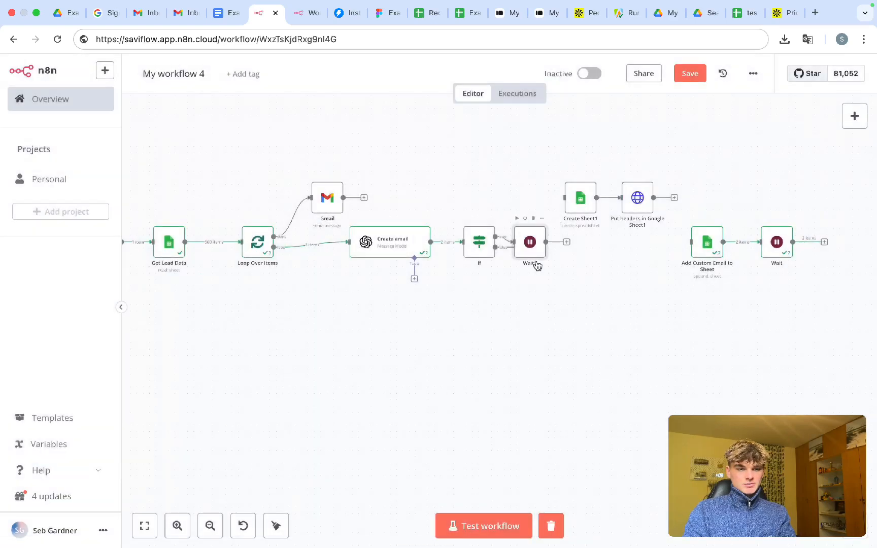
left_click_drag(560, 219, 248, 237)
double_click(525, 222)
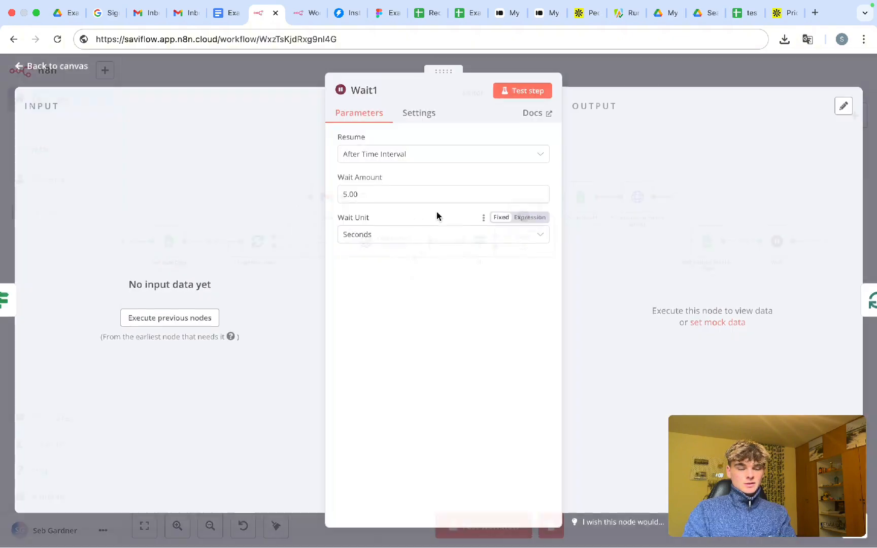
left_click(346, 195)
key("BackSpace")
type("2")
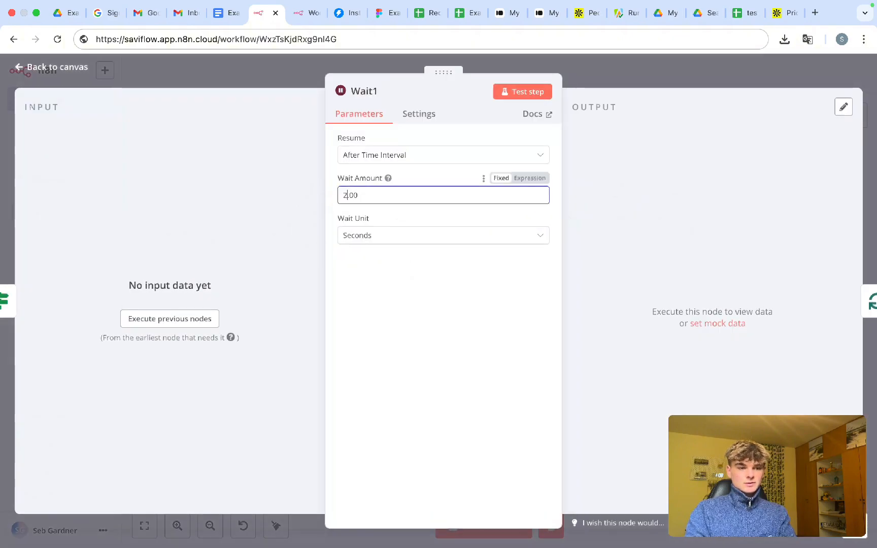
left_click(604, 81)
- Save the workflow and start a test run
key("super+s")
key("super+Return")
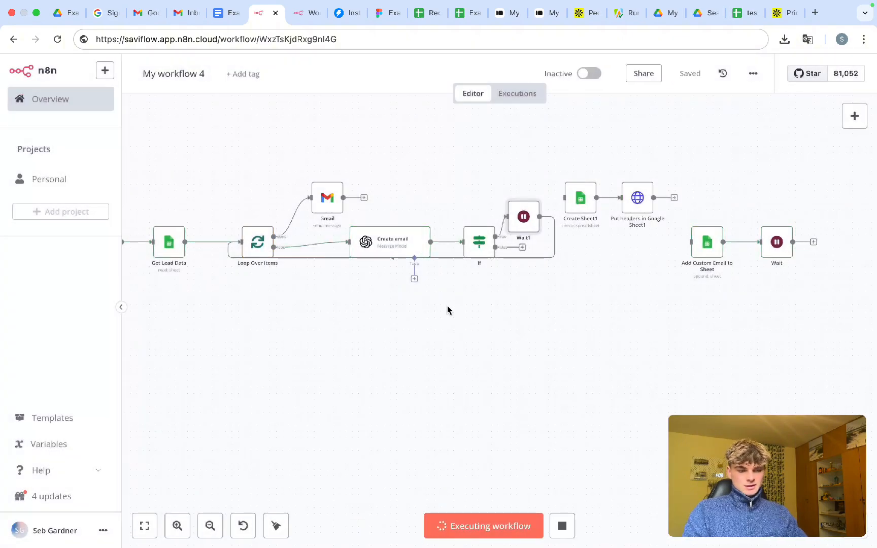
scroll(460, 307, "up", 3)
scroll(460, 308, "left", 3)
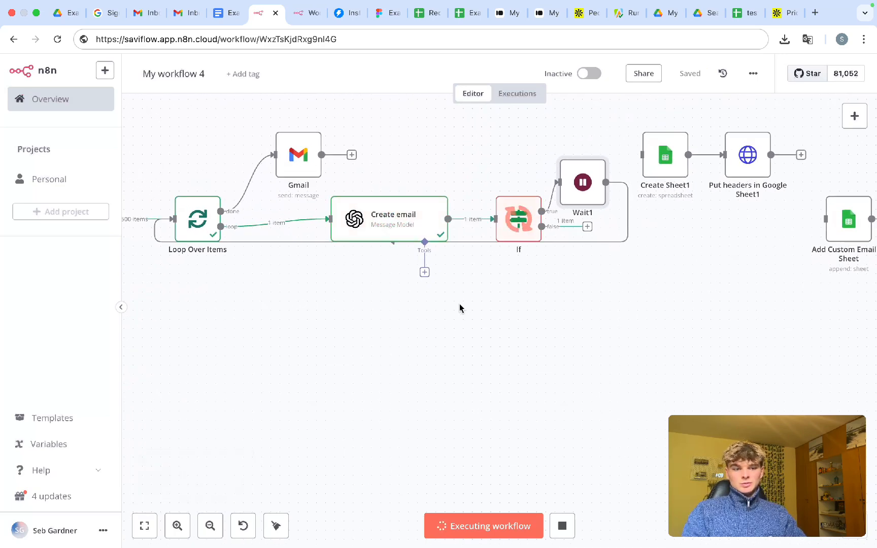
- Enter 1 in the If node's comparison value field and preview the expression result
double_click(513, 236)
left_click(394, 185)
type("1")
left_click(397, 163)
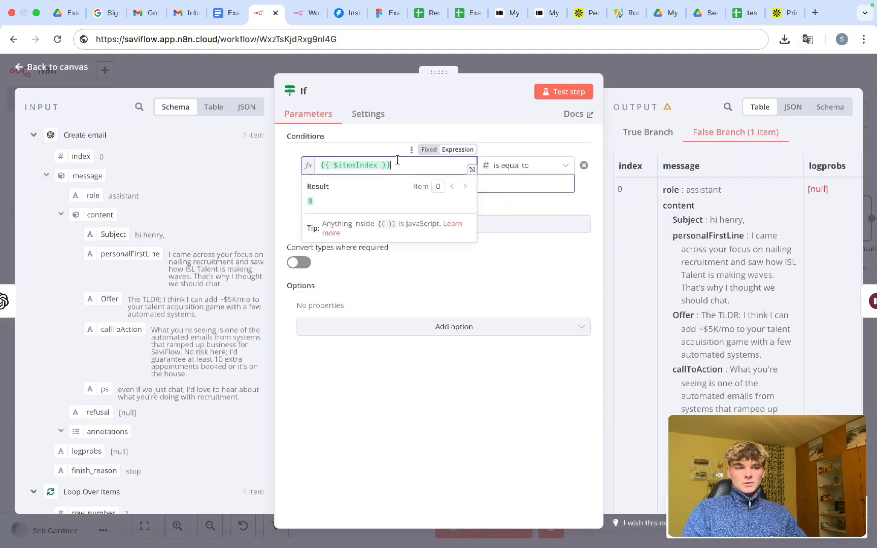
left_click(339, 190)
left_click(344, 181)
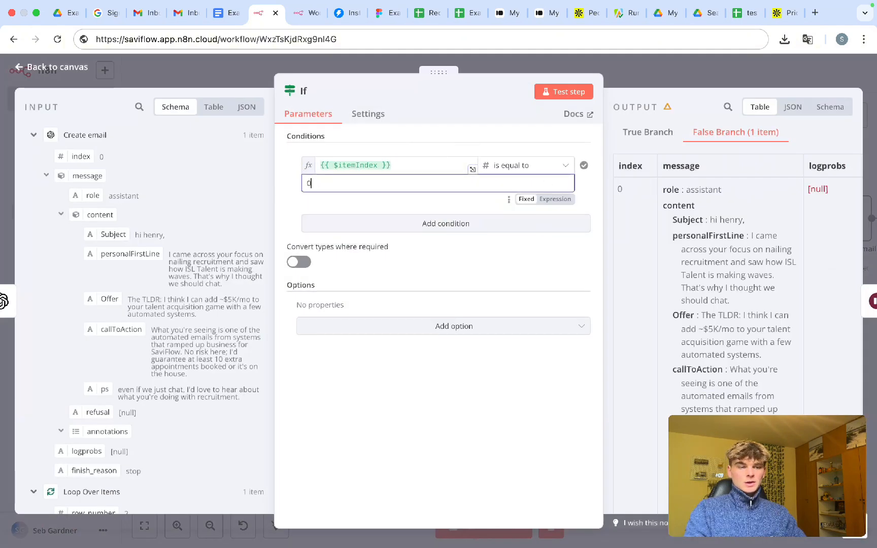
left_click(673, 72)
- Save, rerun the workflow, and stop the execution partway
key("super+s")
key("super+Return")
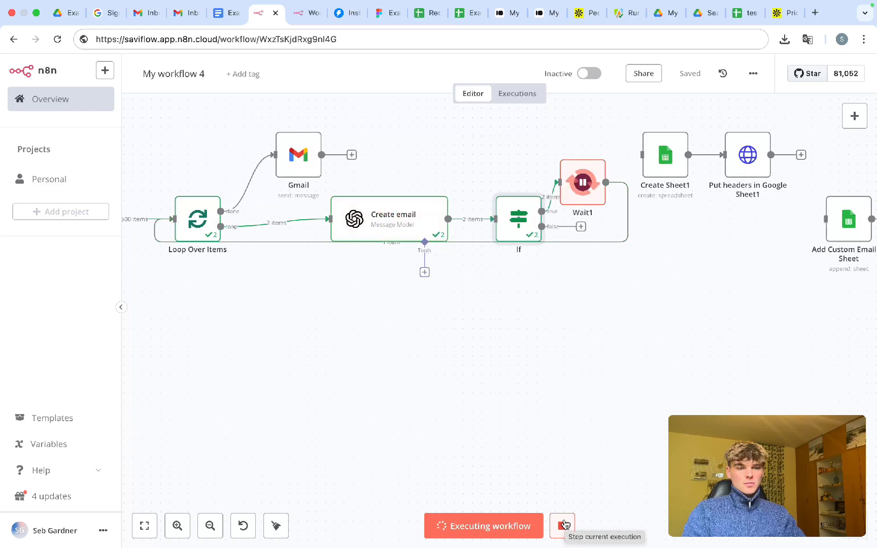
left_click(565, 523)
- Delete the If and Wait1 nodes along with the leftover loop-back link
double_click(518, 218)
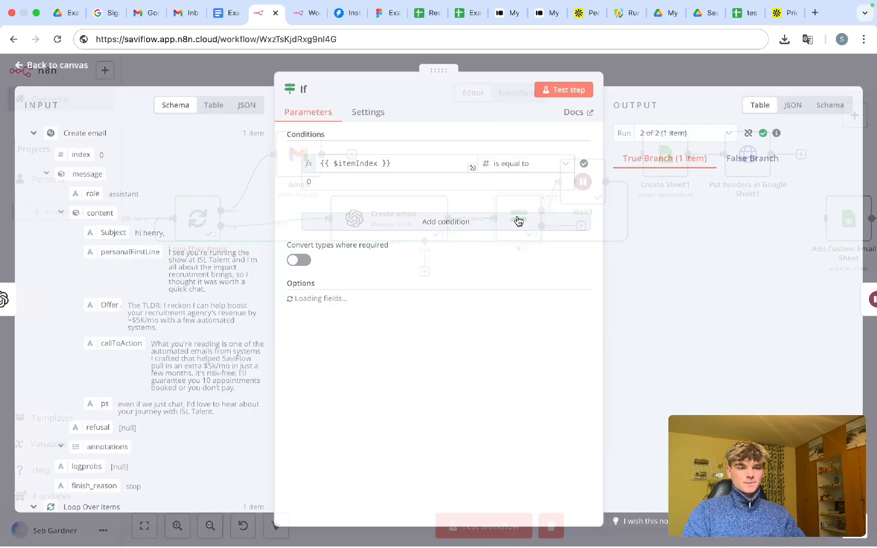
left_click(645, 82)
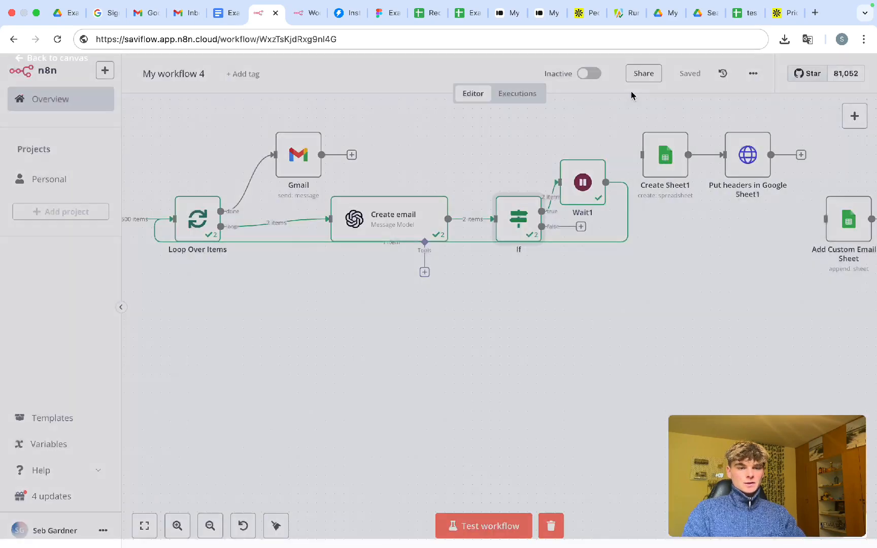
scroll(508, 290, "down", 5)
left_click_drag(493, 181, 588, 310)
key("Delete")
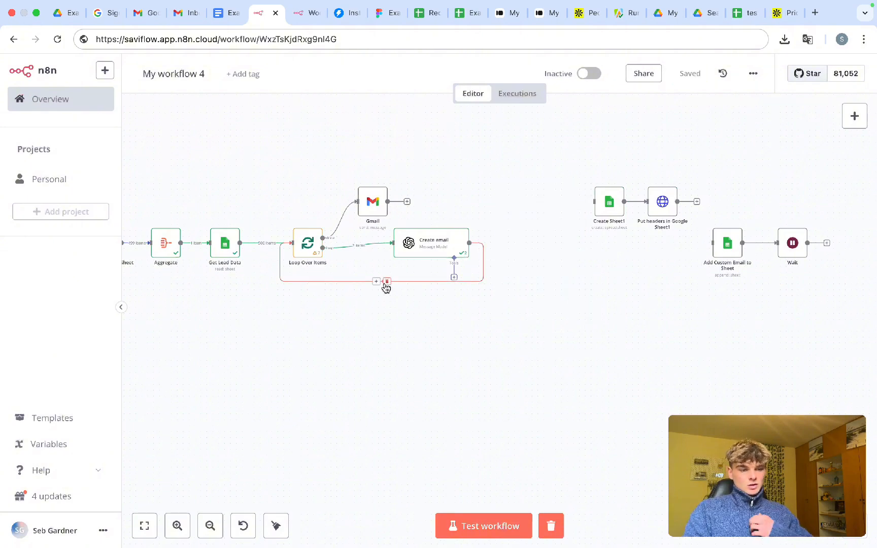
left_click(385, 279)
mouse_move(363, 251)
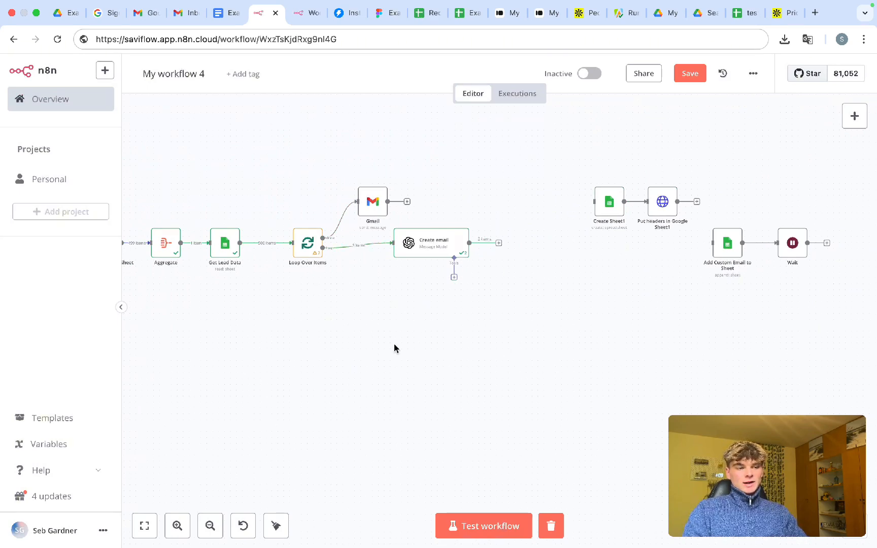
- Shift Loop Over Items, Gmail and Create email further right to make room
scroll(394, 348, "left", 3)
scroll(368, 255, "up", 5)
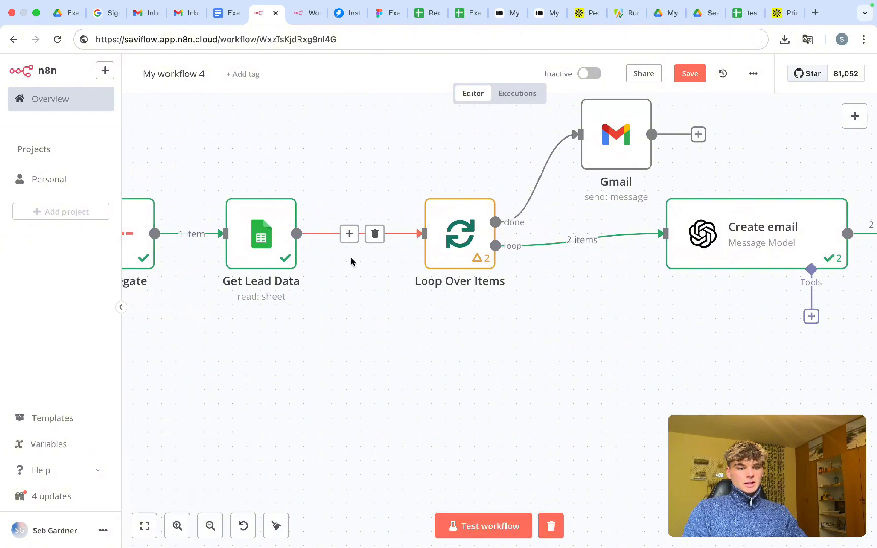
scroll(491, 361, "down", 3)
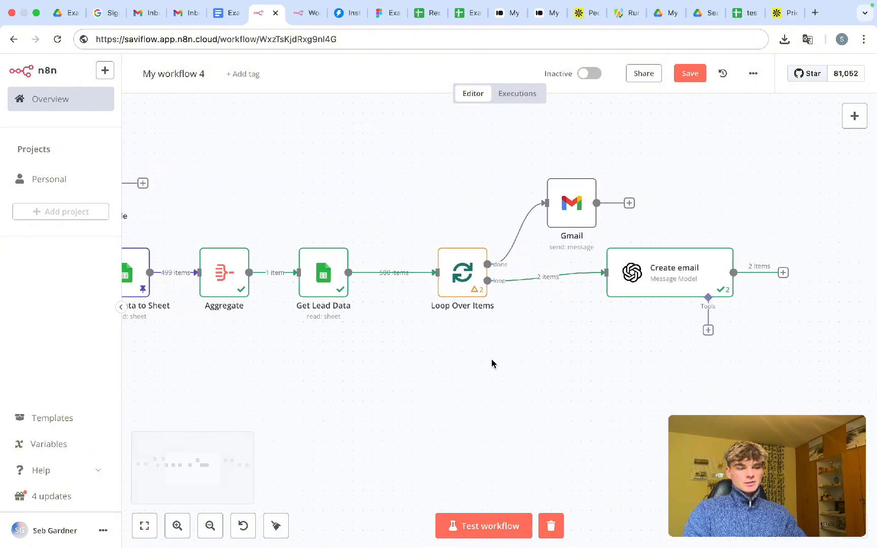
scroll(492, 364, "right", 3)
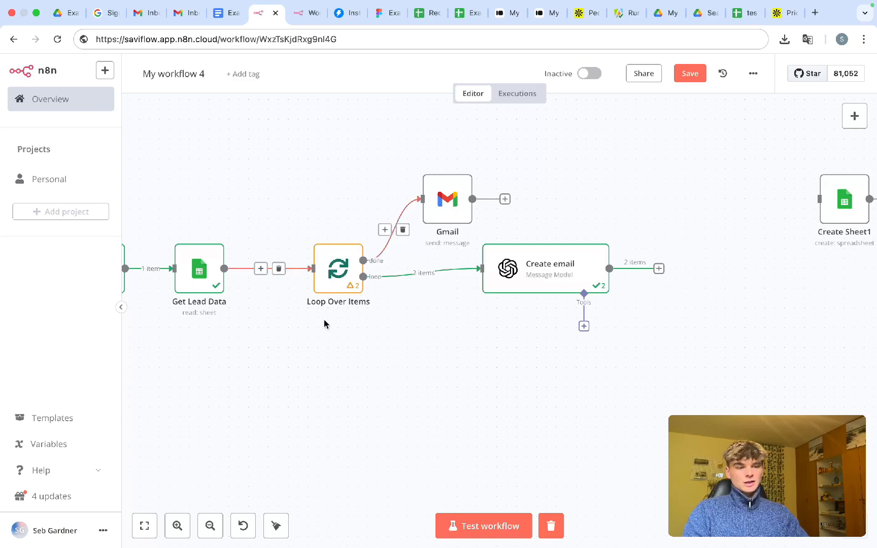
scroll(324, 319, "down", 5)
left_click_drag(313, 193, 485, 313)
left_click_drag(435, 296, 533, 295)
left_click(500, 227)
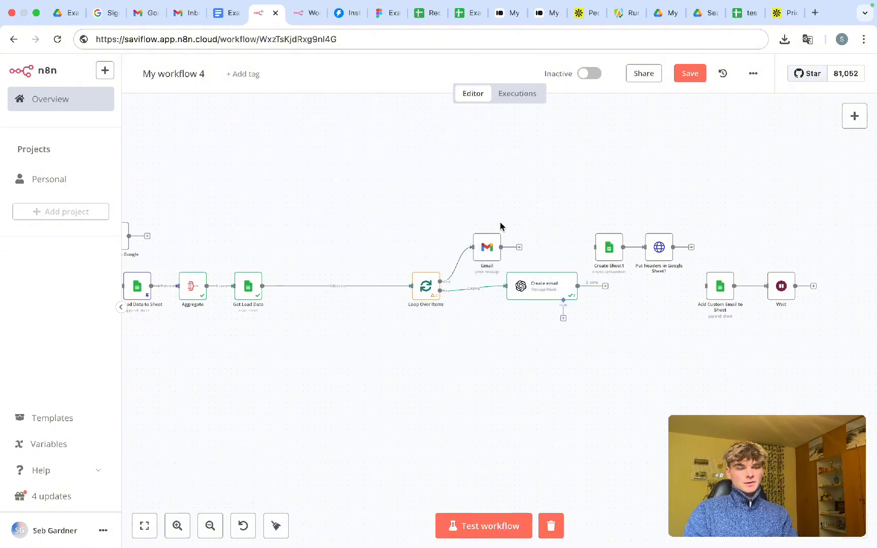
- Bring the Create Sheet1 and Put headers pair beside the main chain, with Get Lead Data moved aside
left_click_drag(573, 193, 706, 303)
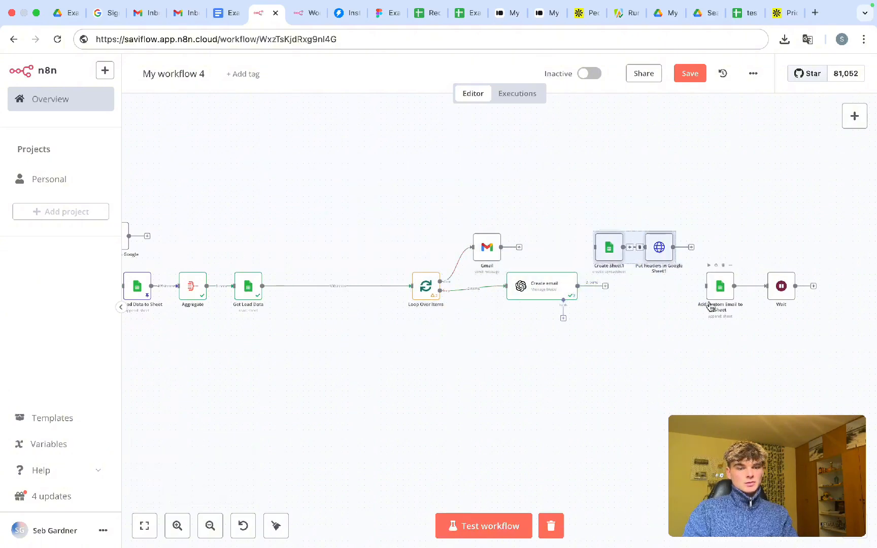
left_click_drag(664, 247, 388, 226)
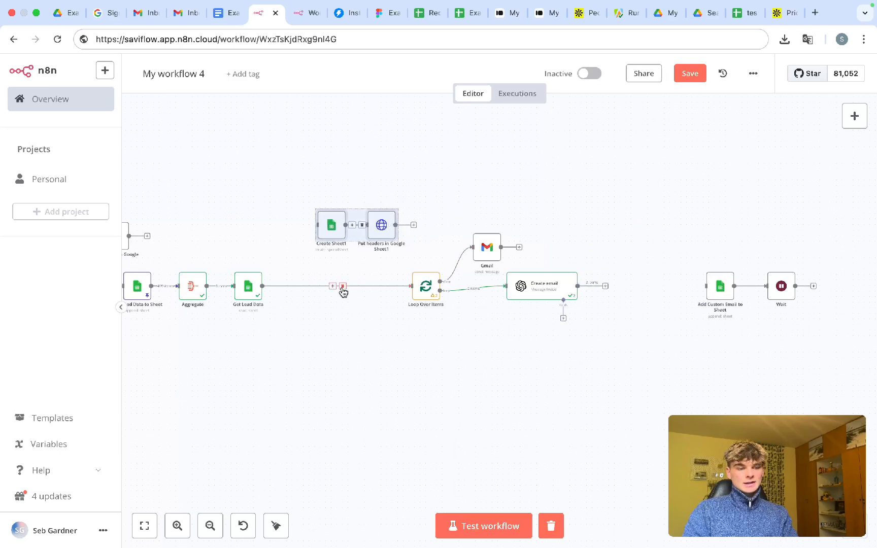
left_click(343, 288)
left_click_drag(333, 224, 327, 264)
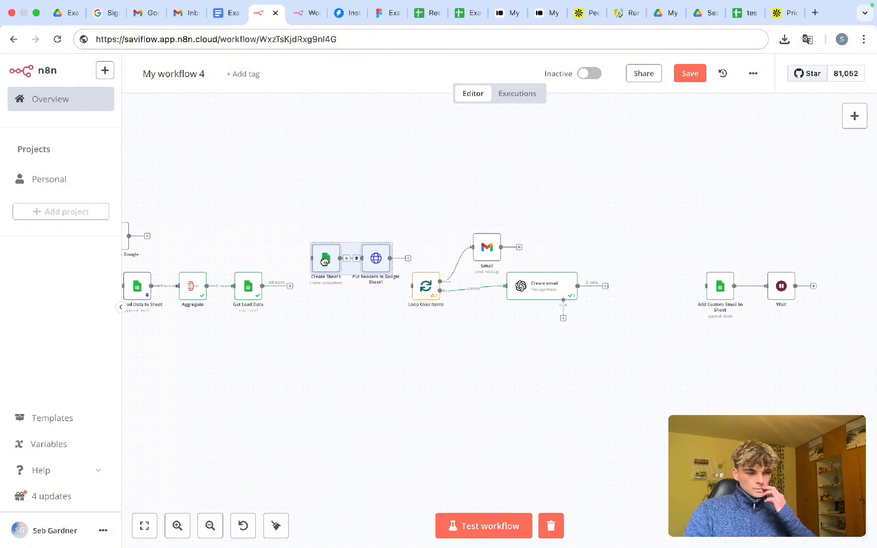
left_click_drag(325, 263, 277, 236)
left_click_drag(246, 284, 368, 285)
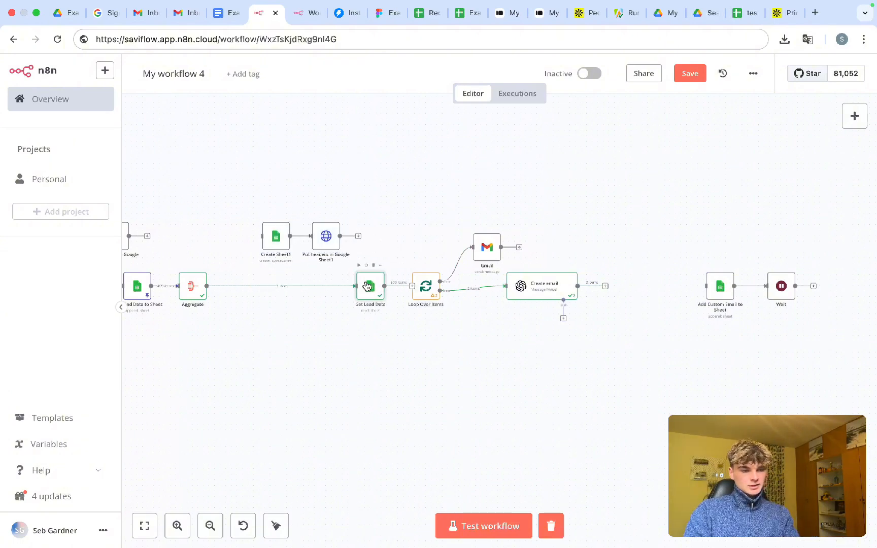
left_click_drag(234, 200, 333, 277)
left_click(272, 197)
left_click_drag(251, 196, 355, 264)
- Place the pair after Aggregate and wire Aggregate→Create Sheet1 and Put headers→Get Lead Data
left_click(287, 288)
scroll(287, 290, "up", 3)
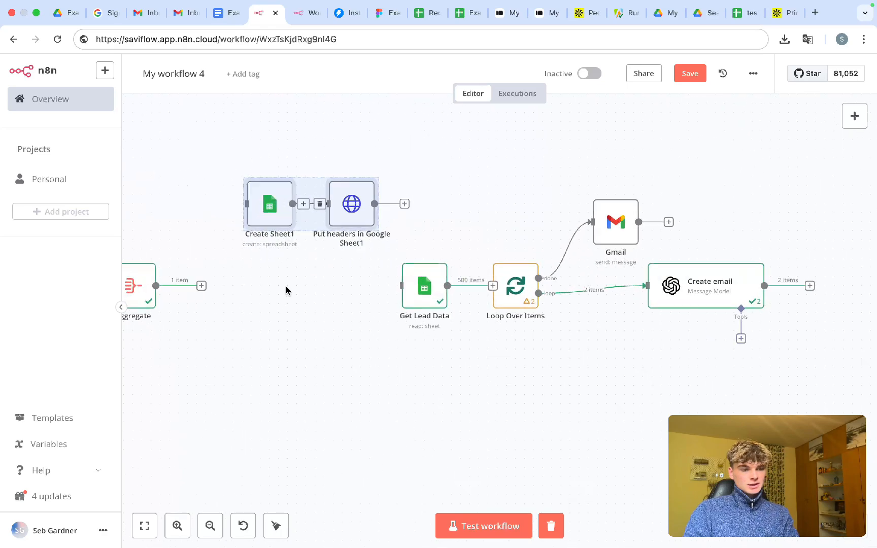
left_click_drag(279, 203, 228, 287)
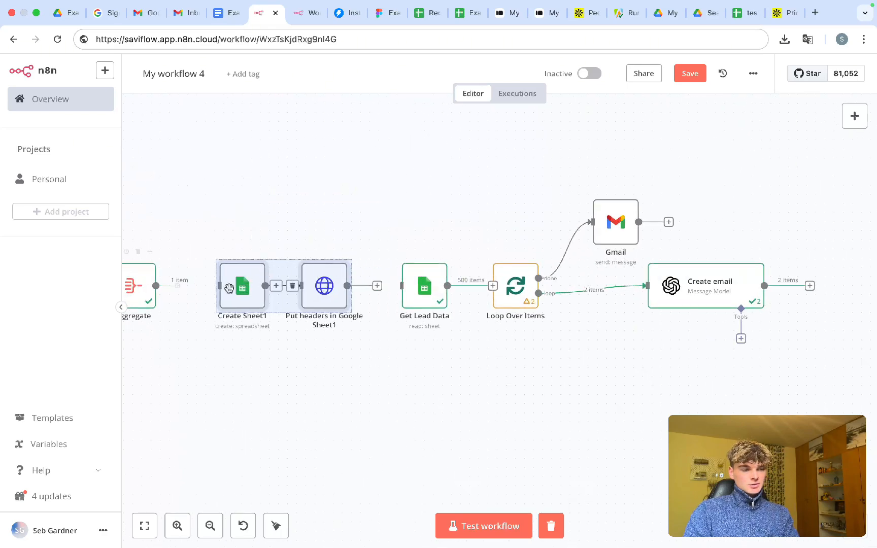
left_click_drag(332, 291, 406, 285)
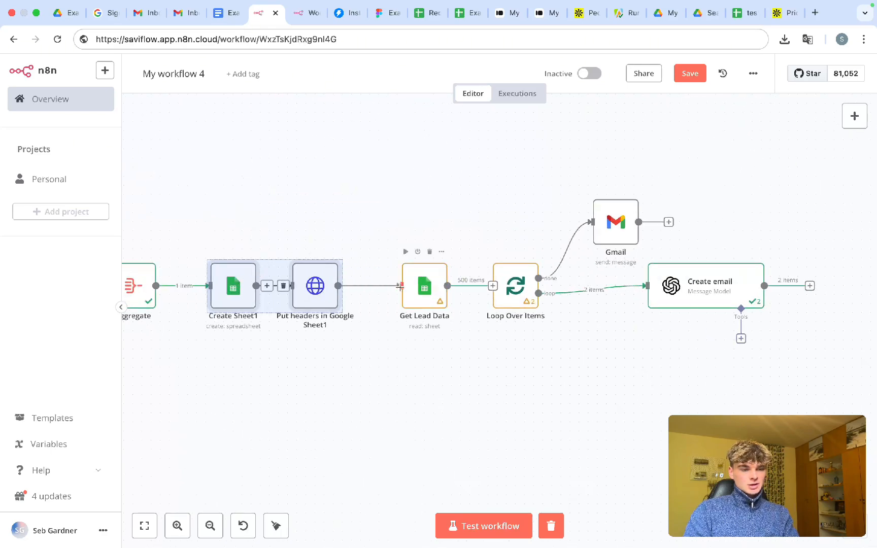
left_click(391, 338)
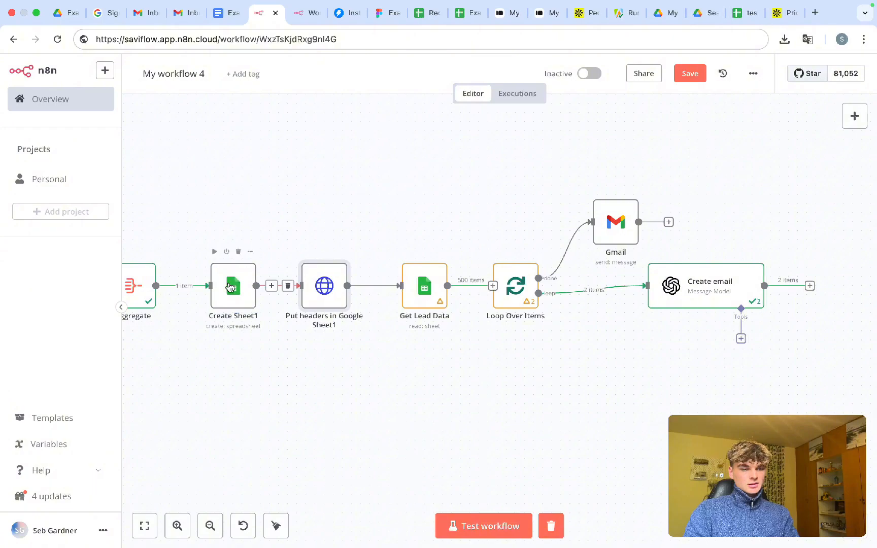
scroll(254, 356, "left", 5)
right_click(360, 290)
left_click(360, 290)
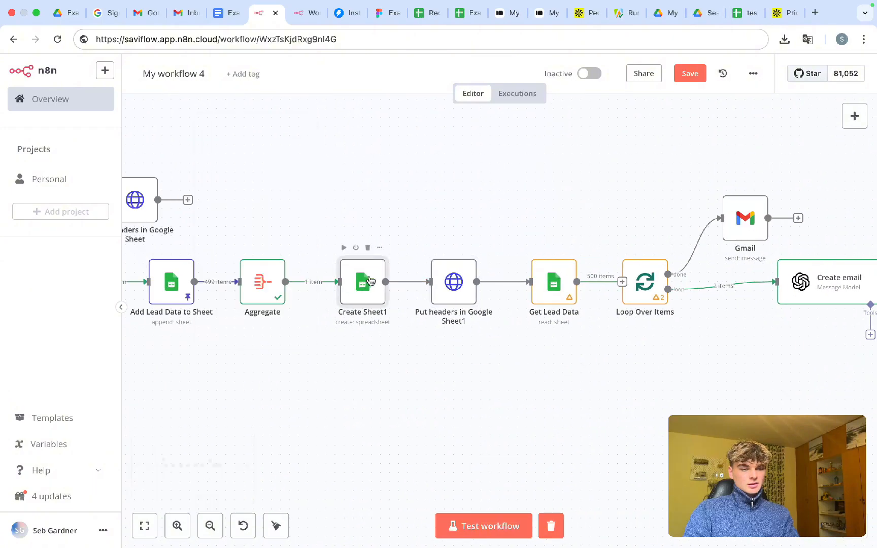
double_click(348, 301)
- Change the Create Sheet1 title from 'test scraper' to 'NEw Personlized email'
left_click(618, 89)
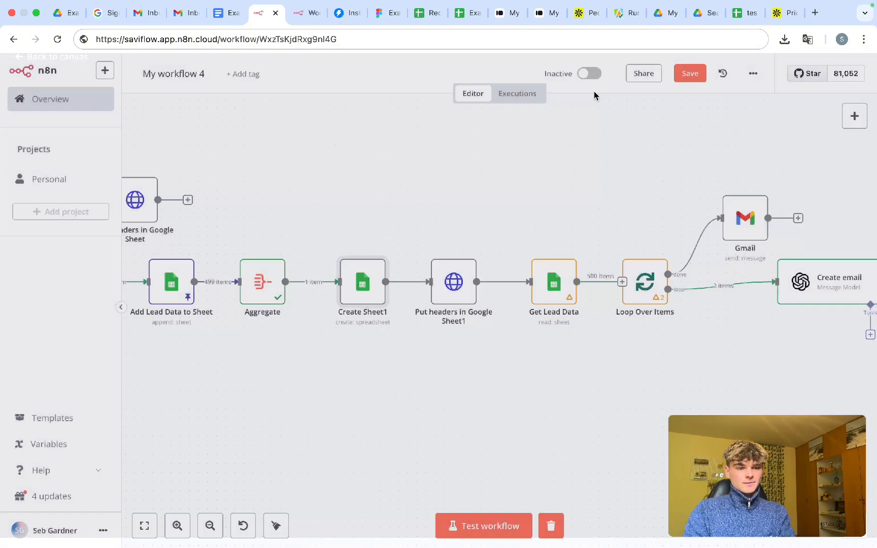
double_click(369, 294)
left_click_drag(384, 277, 336, 277)
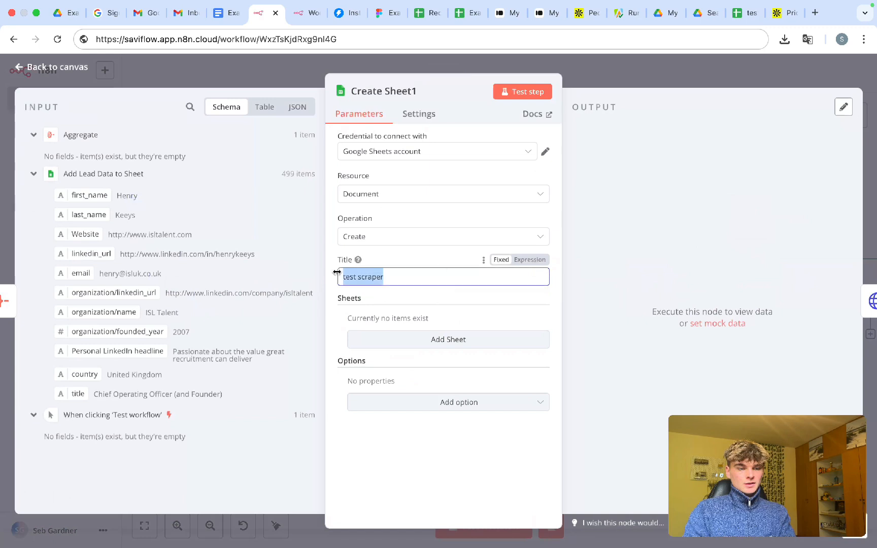
type("NE")
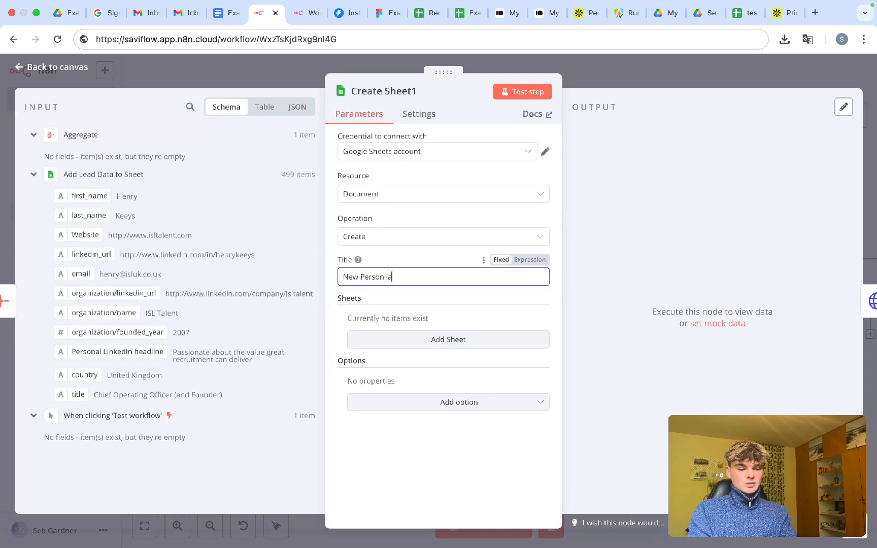
type("w Personlized emails")
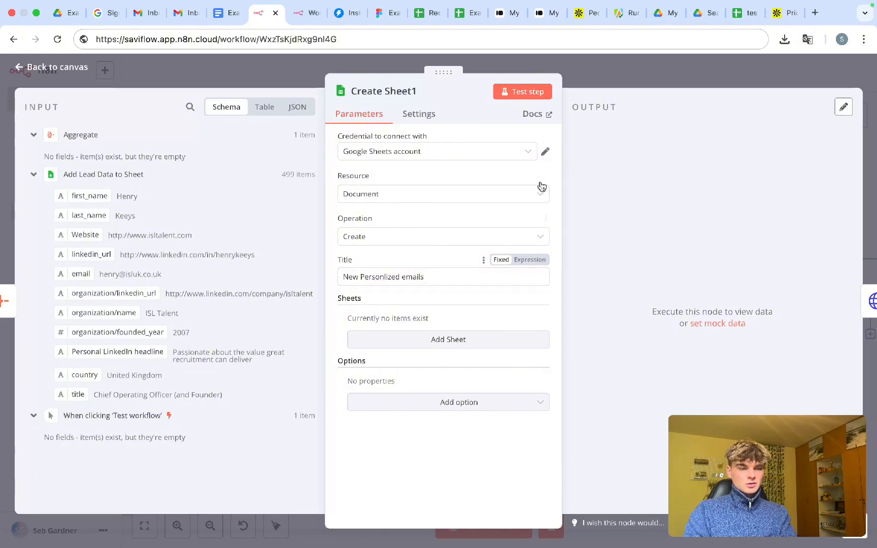
key("Escape")
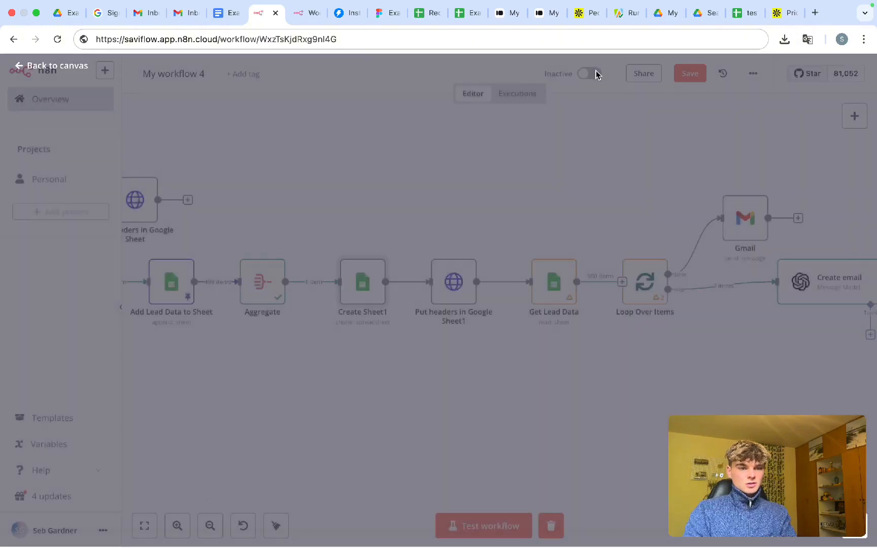
- Clear the old lead value expressions and column names from the Put headers JSON array
double_click(452, 283)
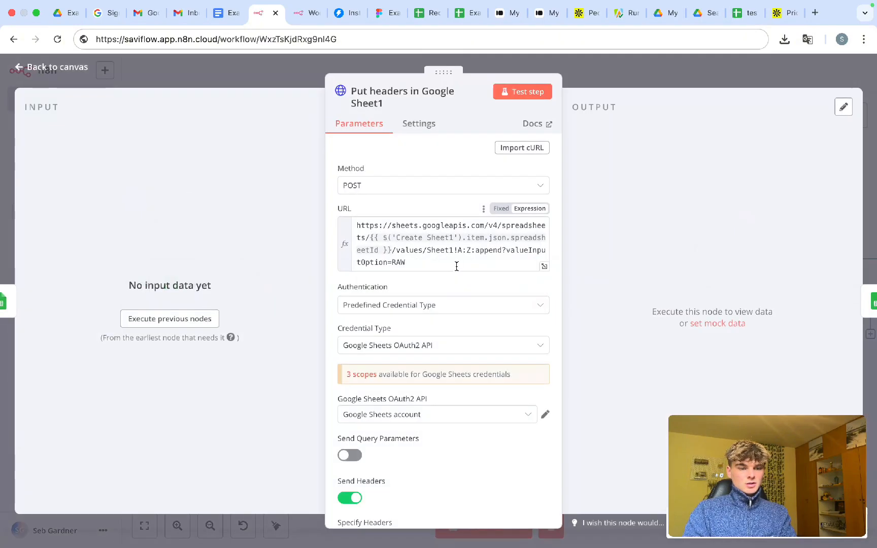
scroll(456, 266, "down", 10)
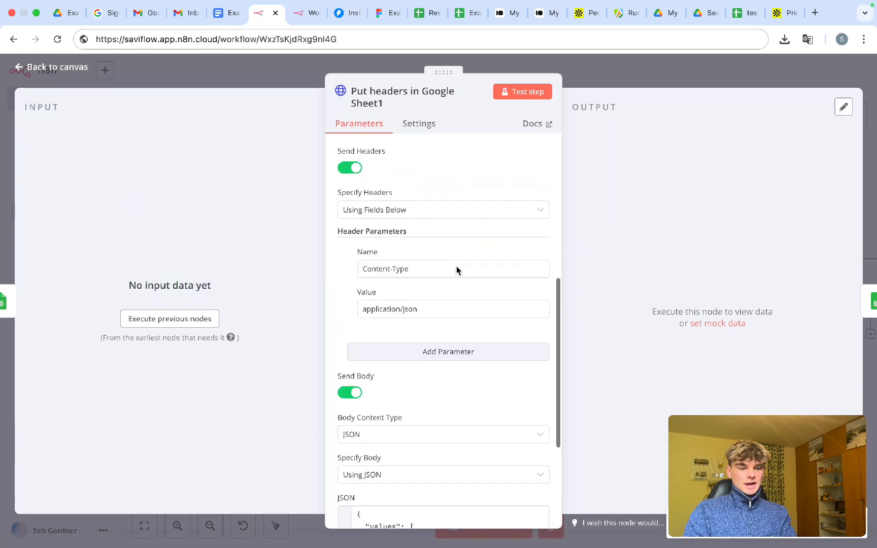
scroll(440, 339, "down", 3)
scroll(434, 351, "down", 6)
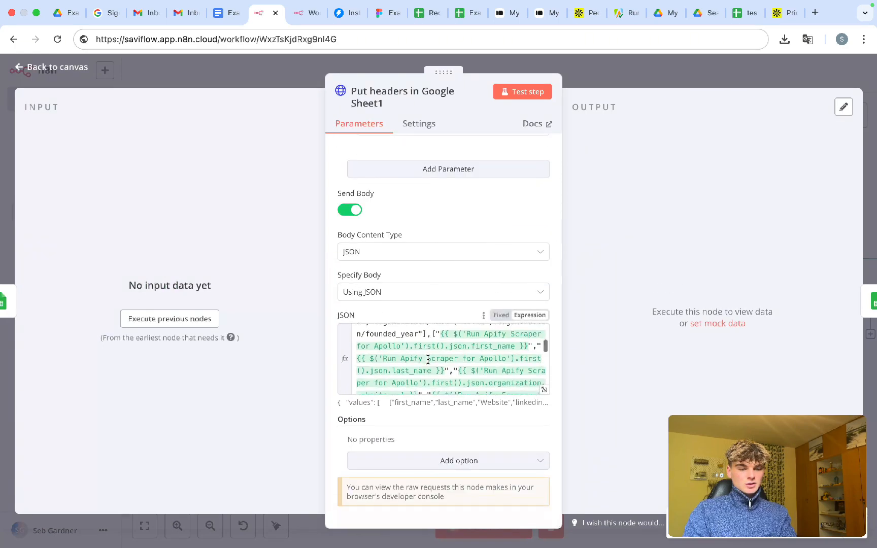
scroll(428, 360, "down", 5)
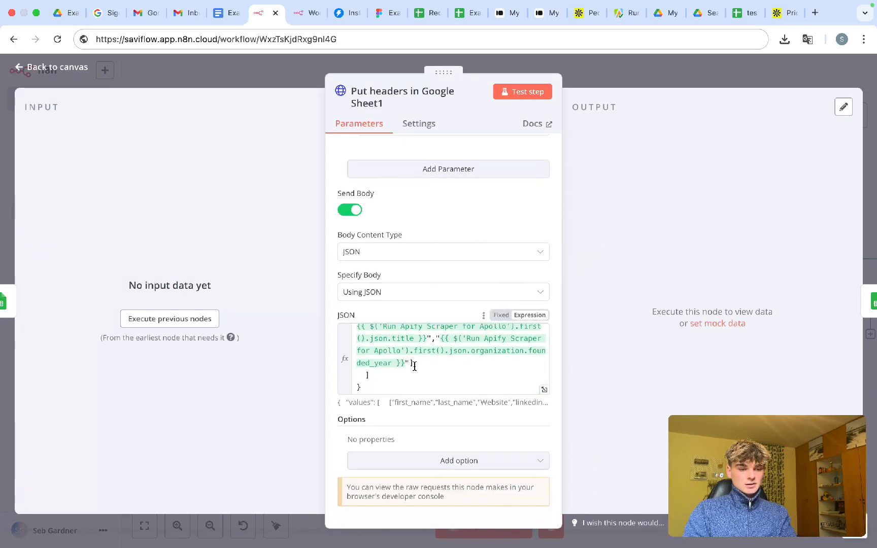
mouse_move(414, 365)
left_mouse_down()
mouse_move(449, 321)
mouse_move(426, 358)
left_mouse_up()
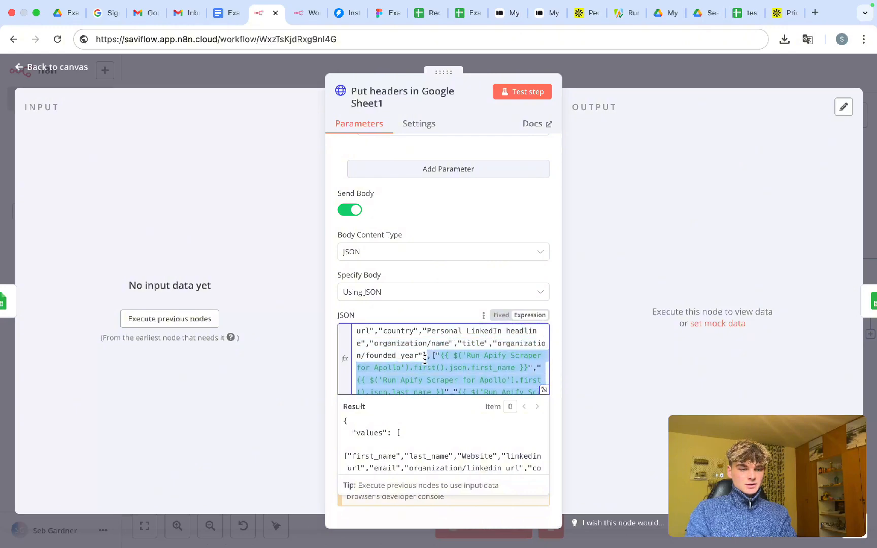
key("BackSpace")
scroll(406, 366, "up", 5)
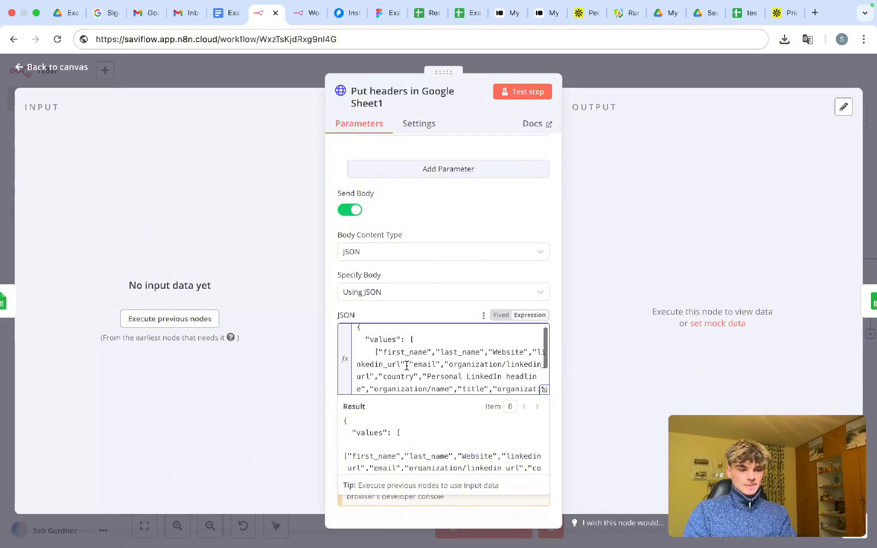
scroll(414, 378, "down", 2)
left_click_drag(423, 387, 378, 337)
key("BackSpace")
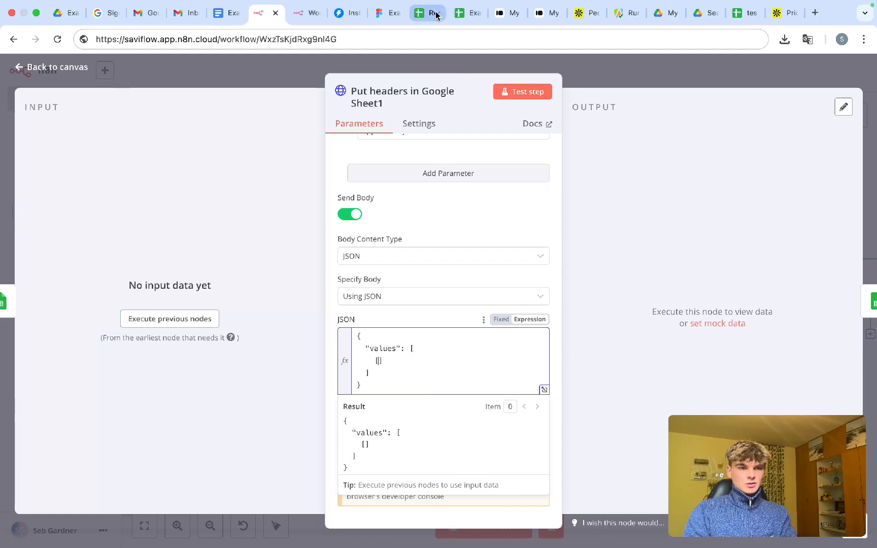
- Copy the personalization spreadsheet's header row and paste it into the empty array
left_click(426, 13)
key("ctrl+Home")
key("ctrl+shift+Right")
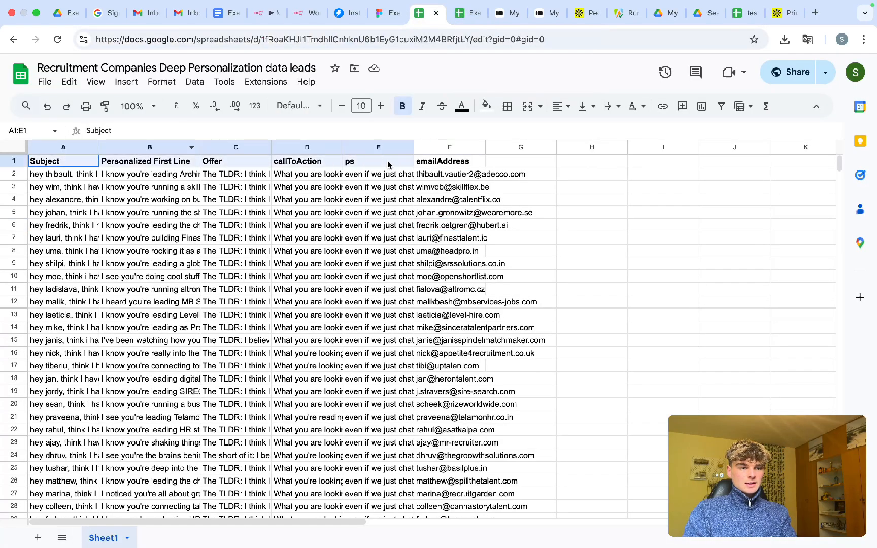
key("ctrl+c")
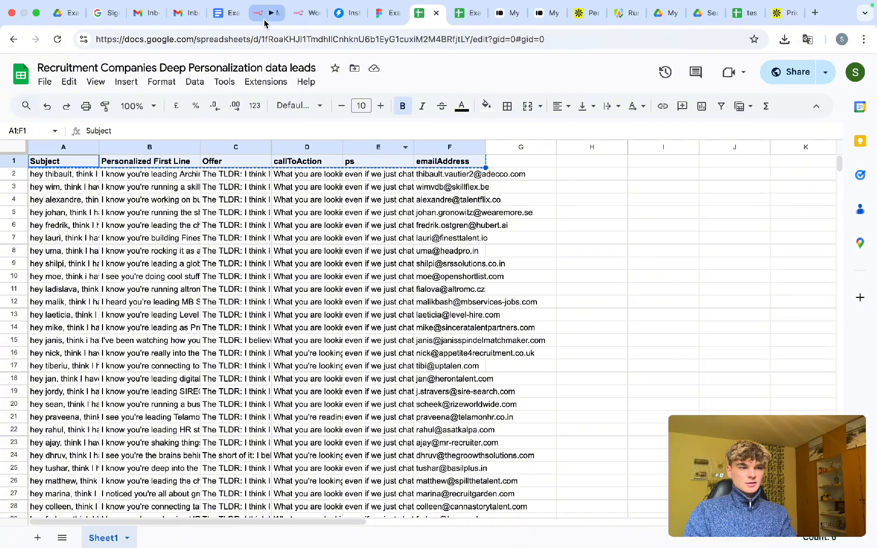
left_click(268, 13)
key("ctrl+v")
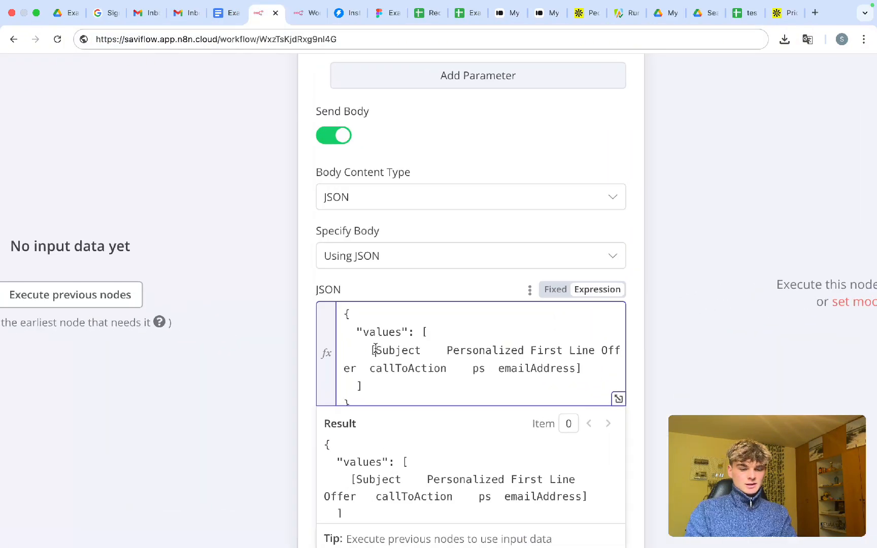
- Quote and comma-separate Subject and Personalized First Line in the header JSON array
left_click(375, 350)
type("\"")
left_click(444, 350)
key("BackSpace")
type("\",\"")
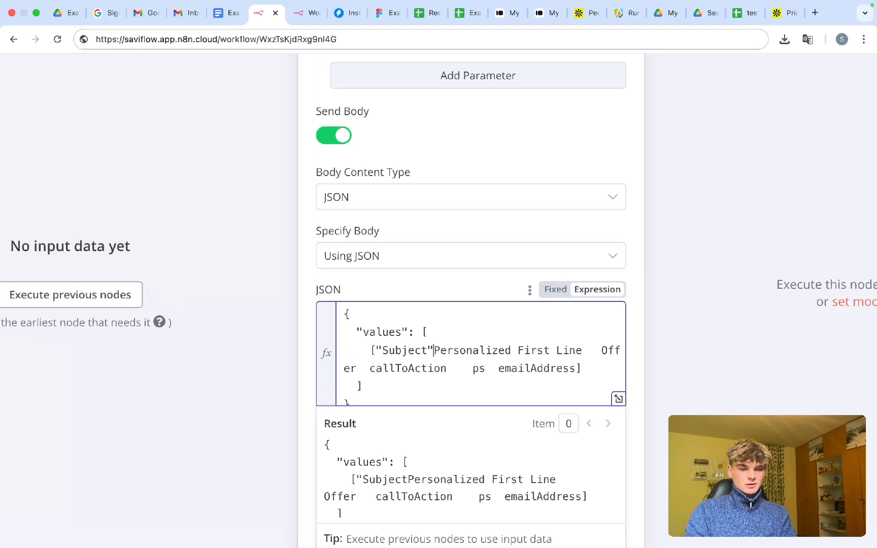
key("Right")
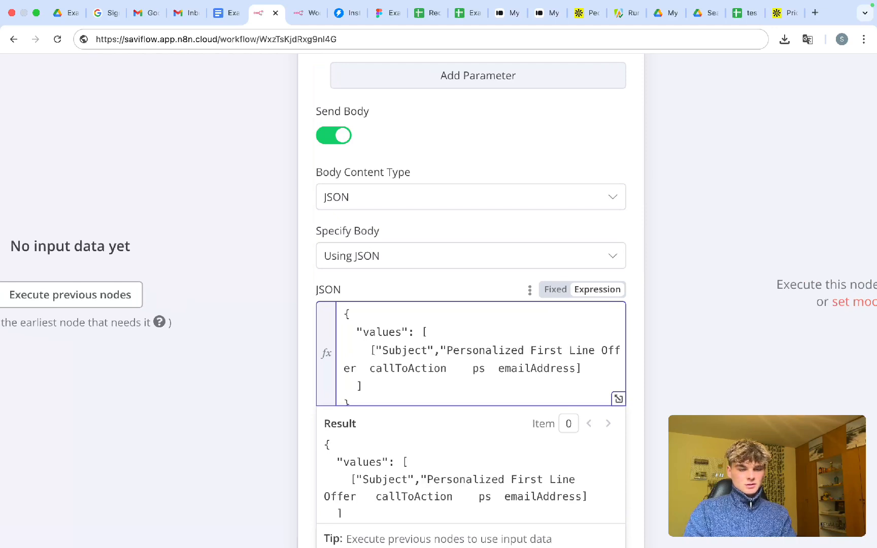
left_click(563, 350)
type("\",\"")
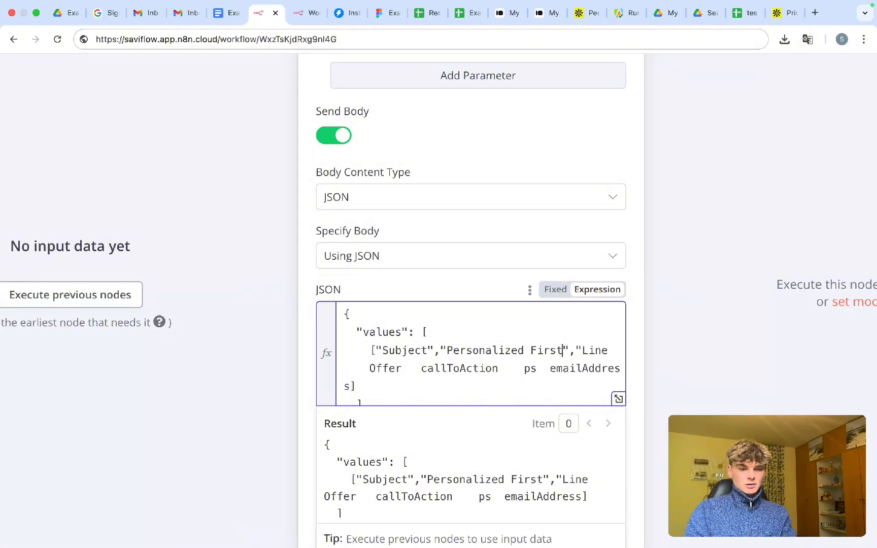
key("BackSpace")
key("BackSpace")
key("BackSpace")
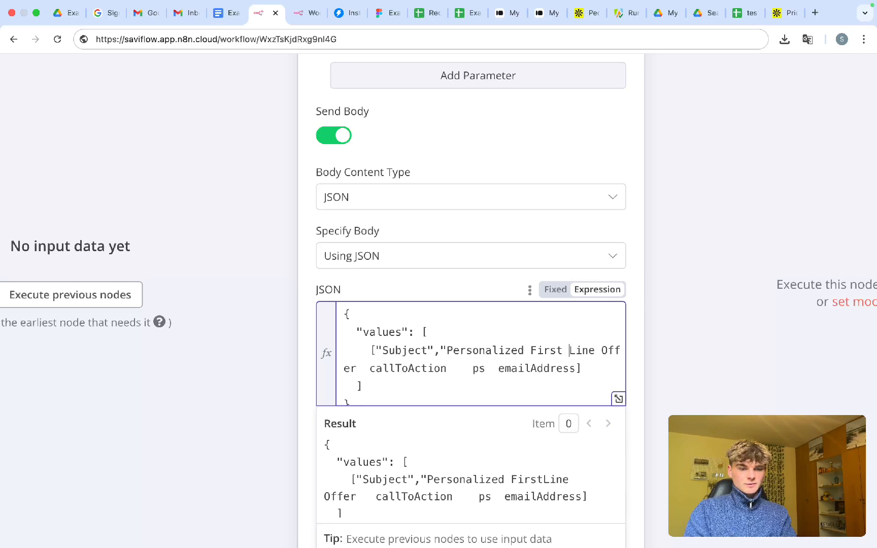
type("\"")
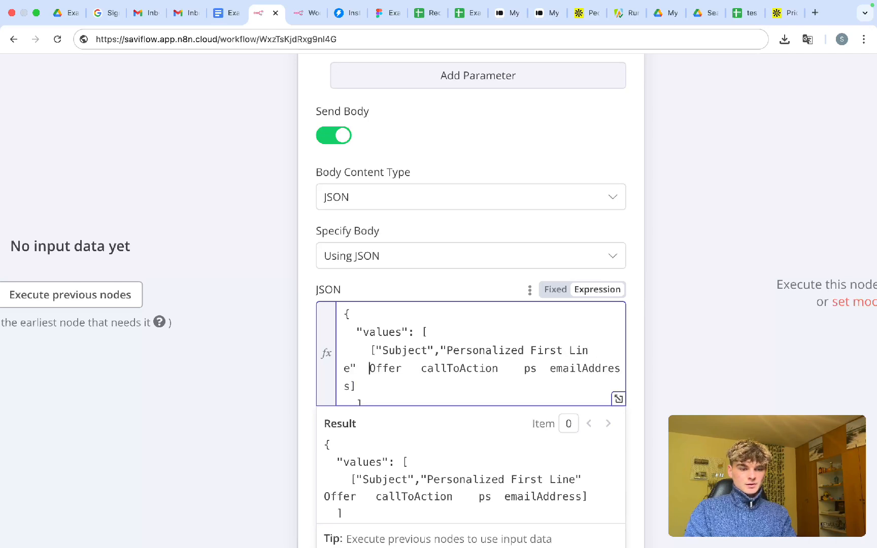
key("BackSpace")
- Quote Offer, callToAction, ps and emailAddress so every header is a string
type("\"")
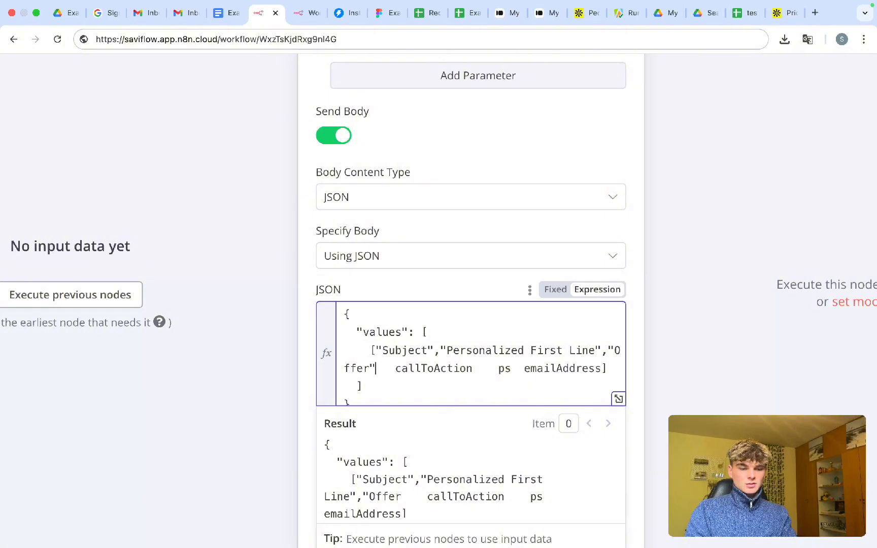
key("BackSpace")
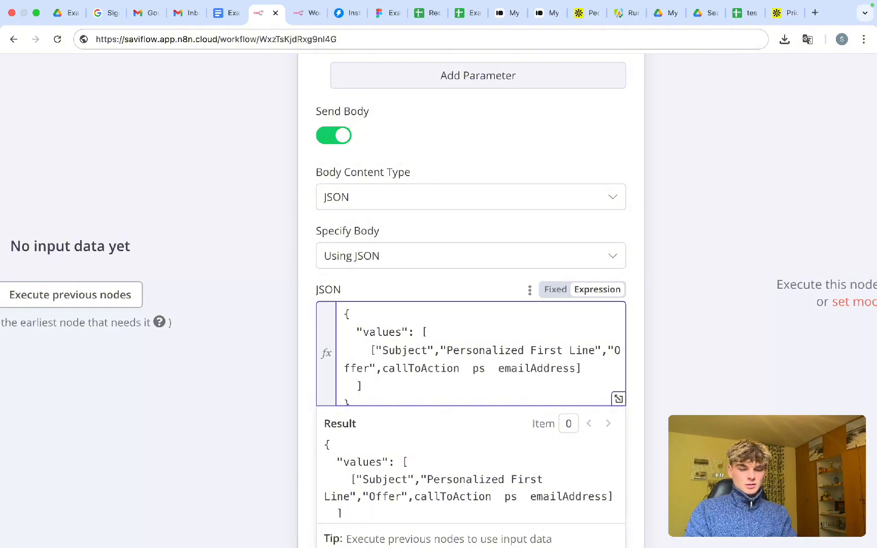
type("\"")
key("alt+Right")
type("\",")
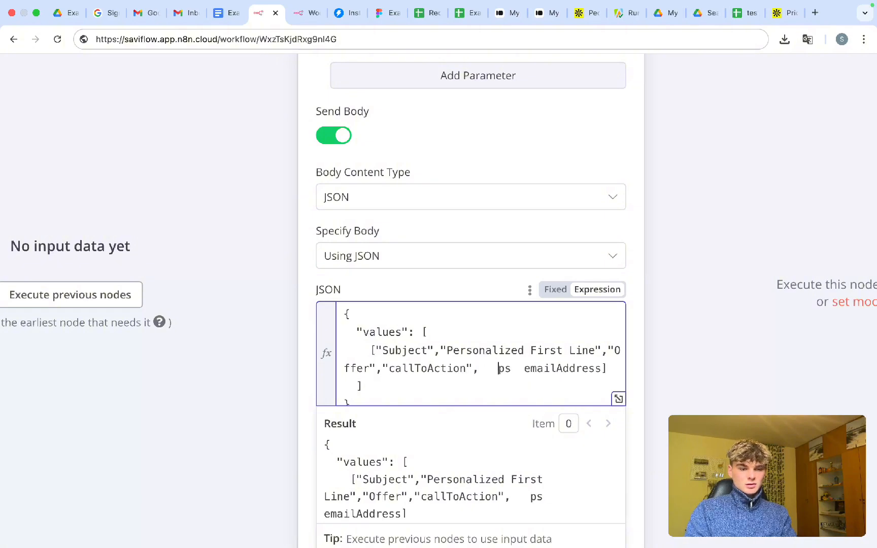
key("Delete")
type("\"ps\",")
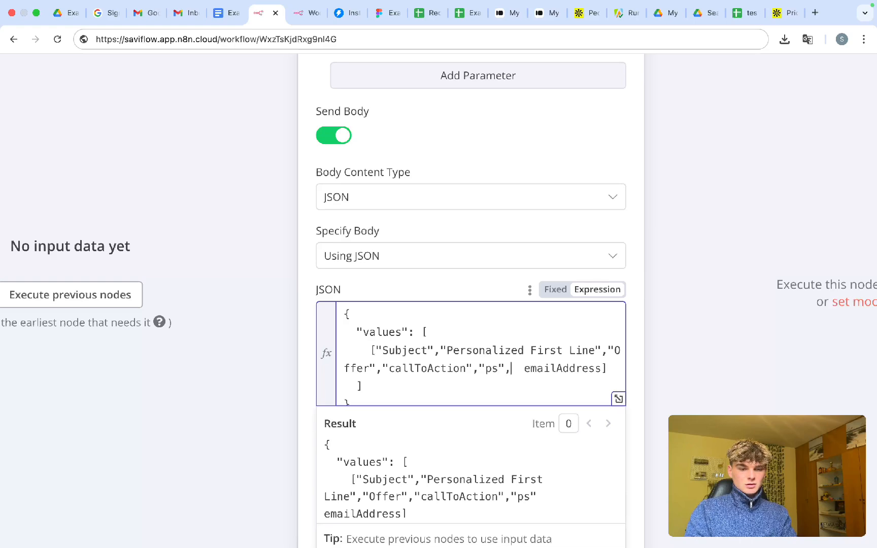
key("Delete")
type("\",\"")
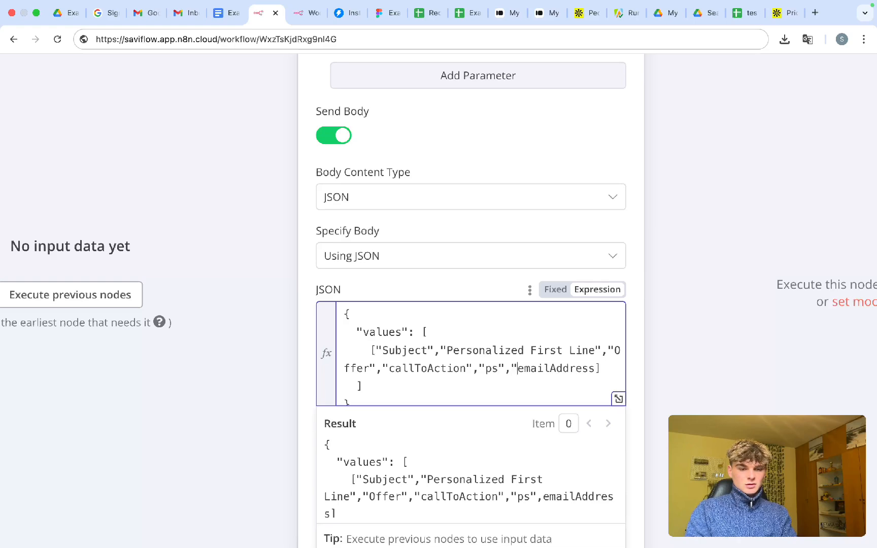
key("alt+Right")
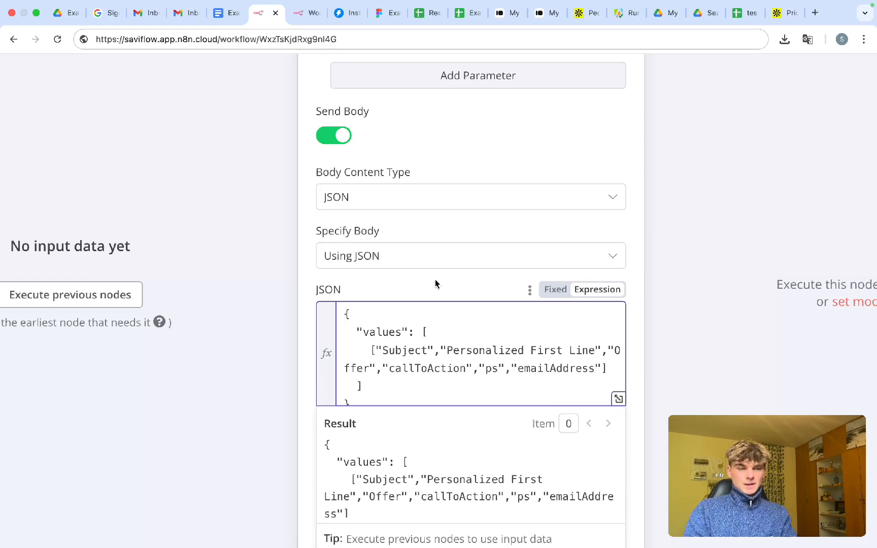
left_click(435, 279)
- Move Add Custom Email to Sheet and Wait left, directly after Create email
left_click(579, 83)
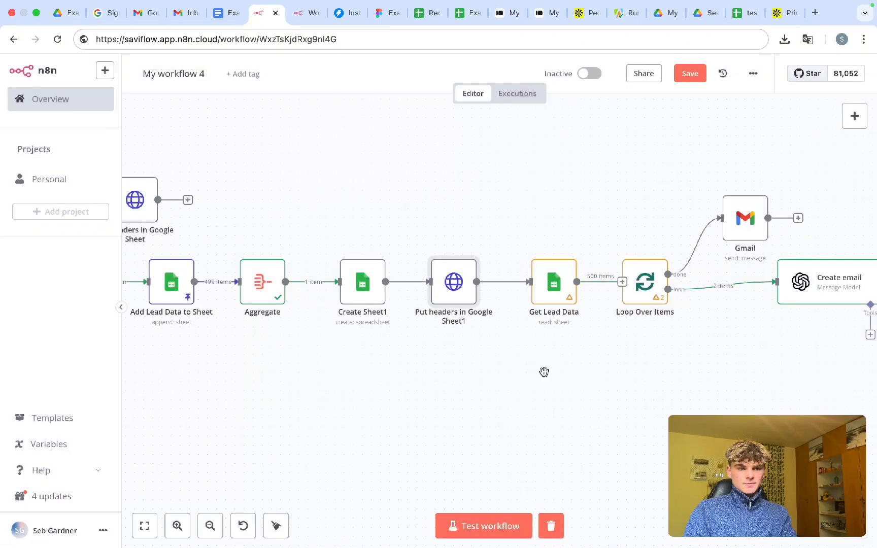
right_click(637, 191)
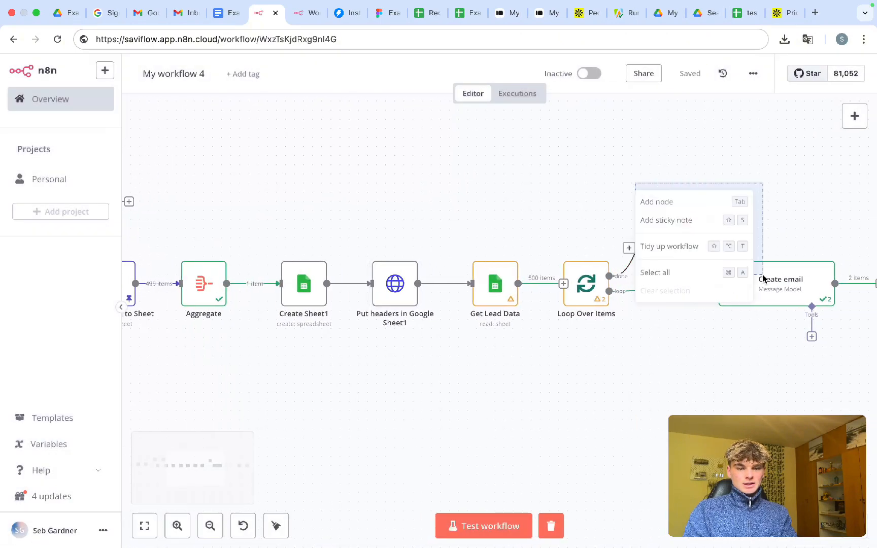
left_click_drag(634, 182, 546, 203)
scroll(467, 233, "right", 1)
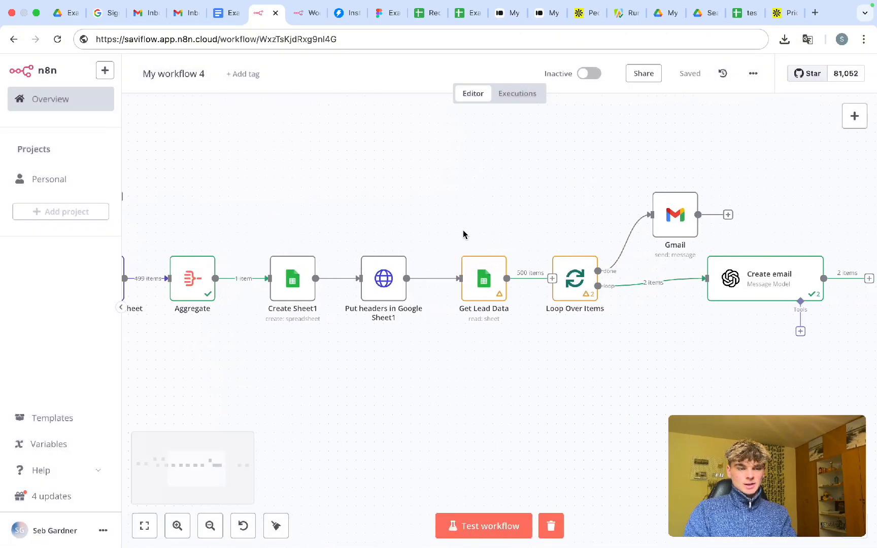
scroll(397, 233, "down", 2)
scroll(395, 233, "up", 3)
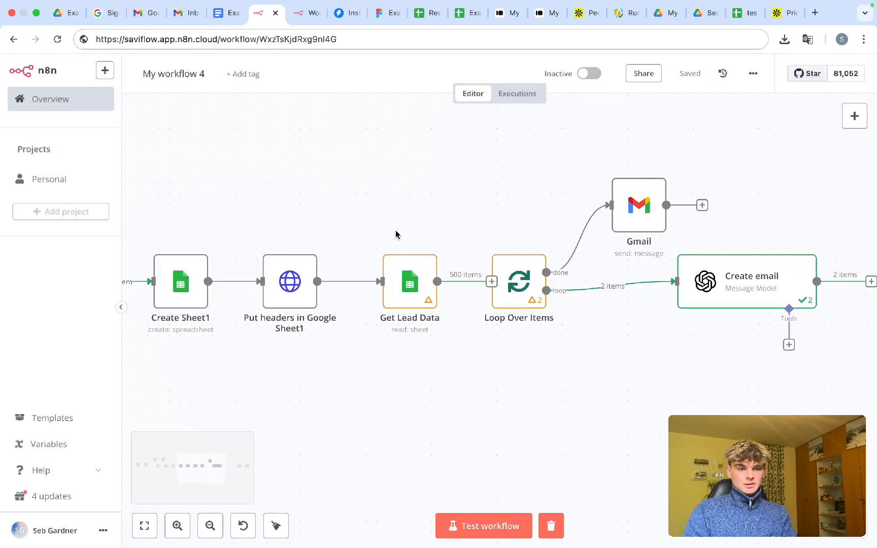
scroll(395, 233, "right", 1)
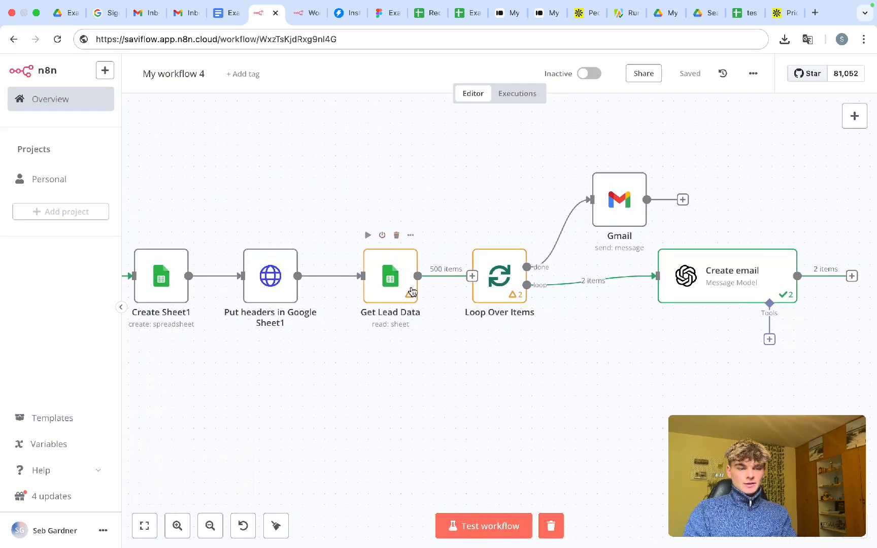
scroll(417, 298, "down", 3)
scroll(442, 309, "right", 1)
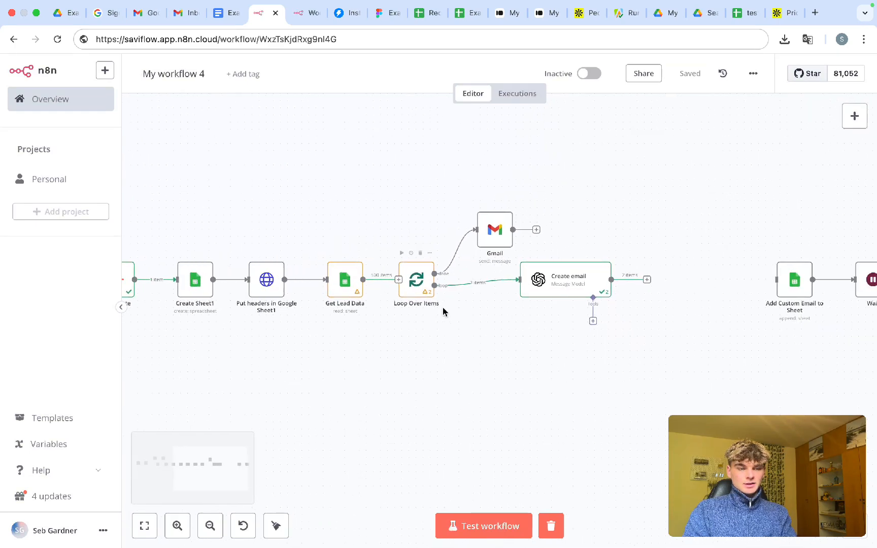
scroll(528, 284, "right", 1)
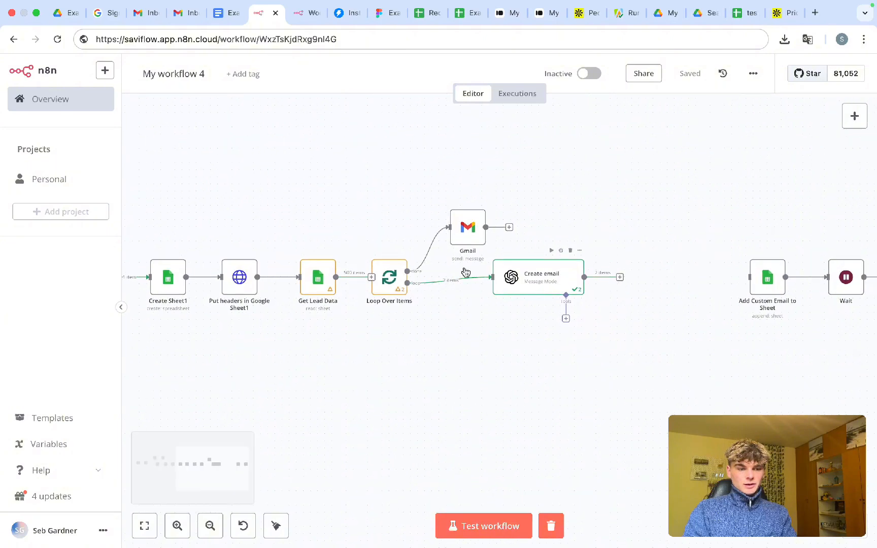
scroll(501, 295, "right", 4)
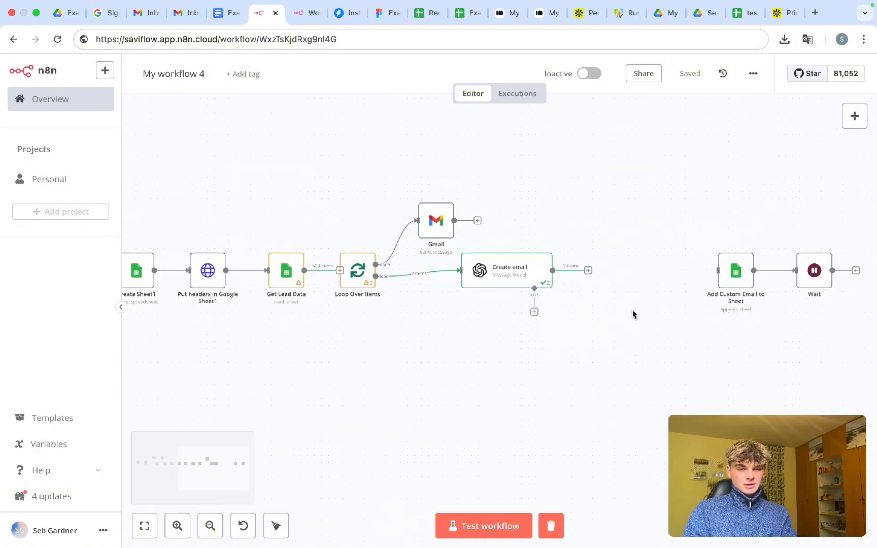
left_click_drag(665, 245, 663, 294)
left_click(567, 269)
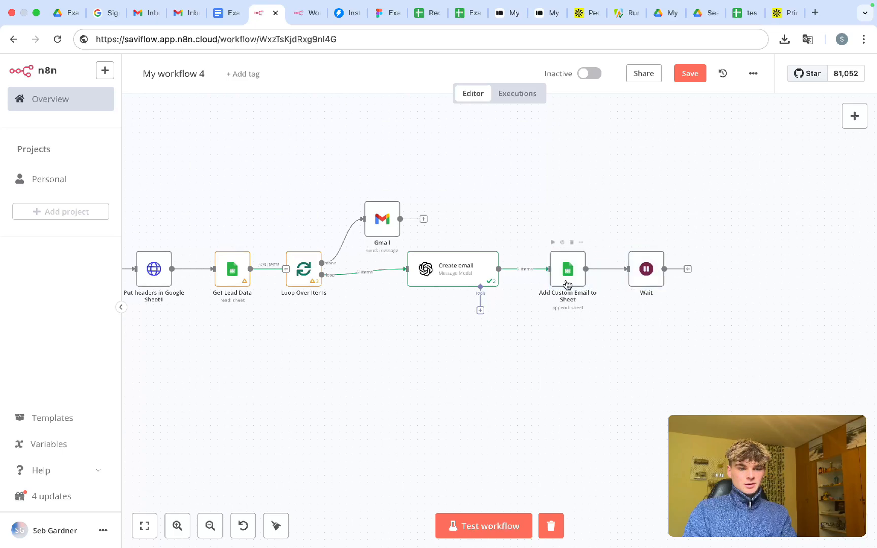
- Check the Add Custom Email to Sheet node and save the rearranged workflow
double_click(567, 269)
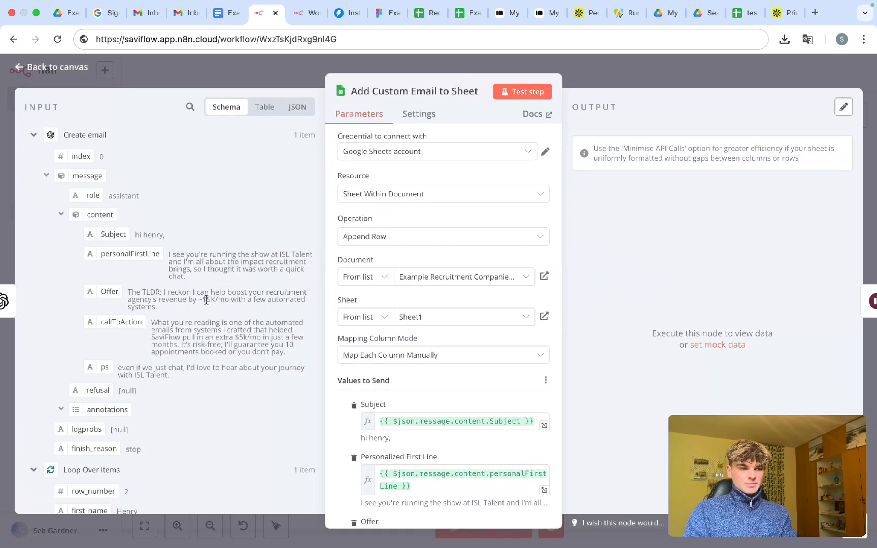
left_click(37, 136)
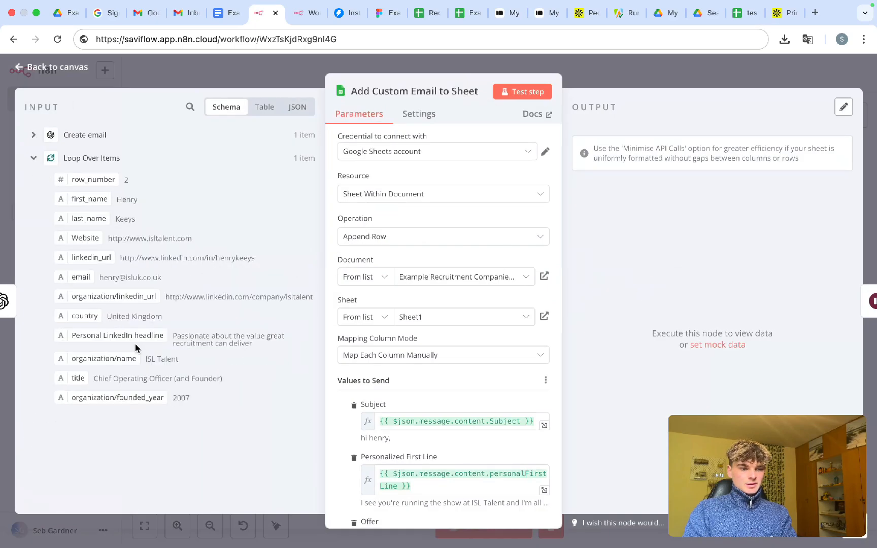
left_click(595, 80)
key("super+s")
scroll(468, 294, "left", 4)
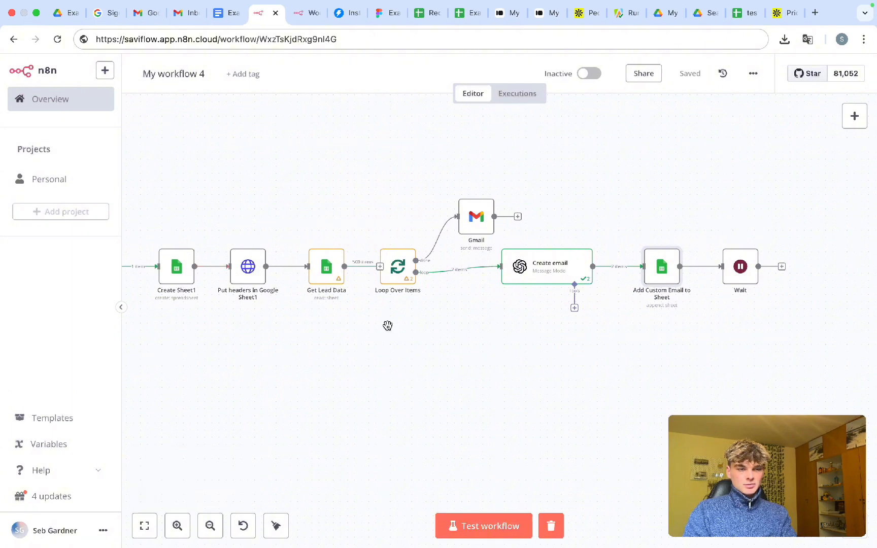
- Run the workflow and connect Get Lead Data to Loop Over Items
key("super+Return")
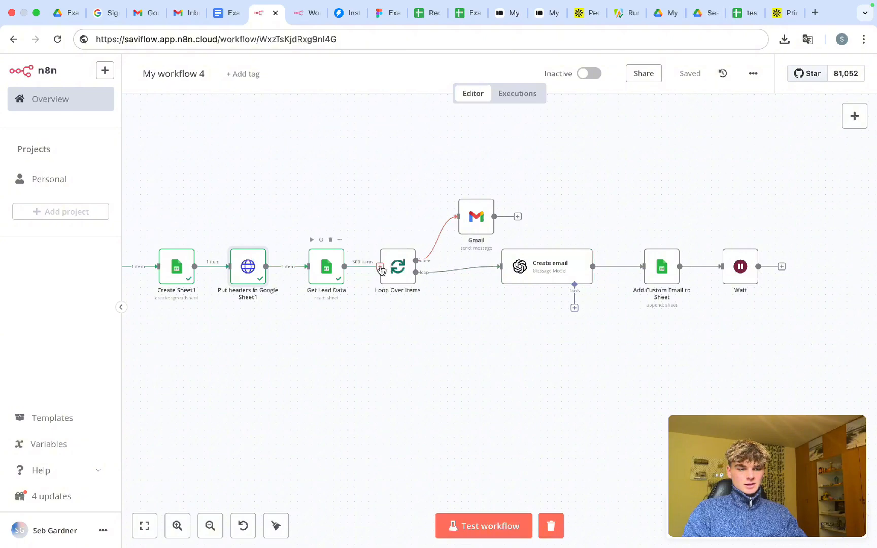
left_click_drag(380, 268, 388, 270)
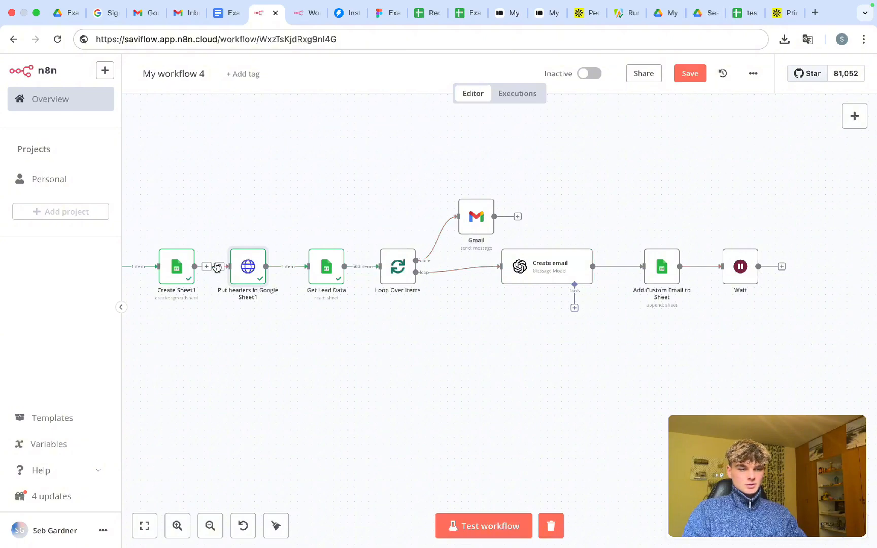
double_click(248, 268)
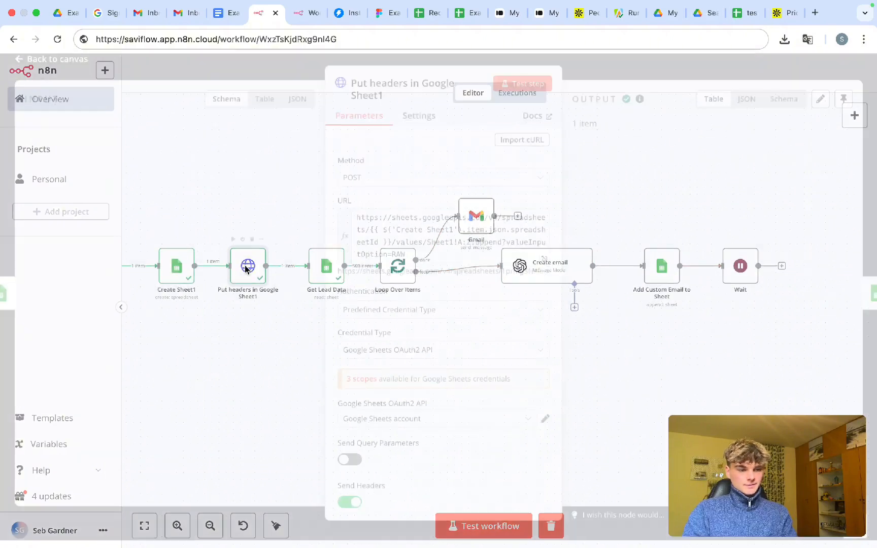
left_click(626, 87)
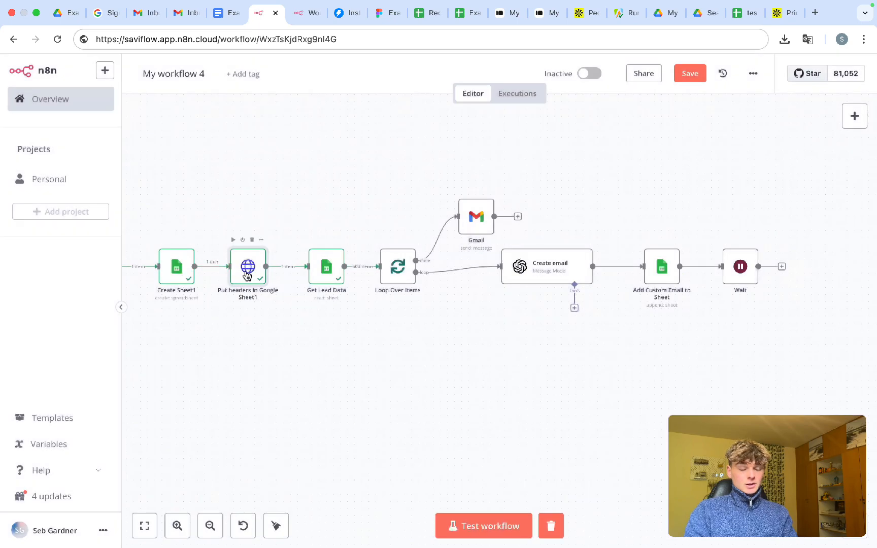
- Copy the new spreadsheet ID from the Put headers in Google Sheet1 output
double_click(248, 274)
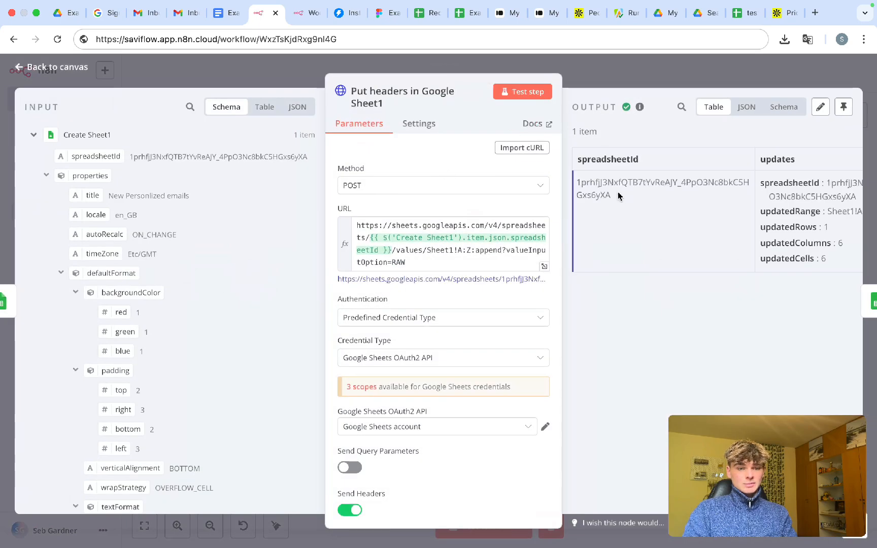
left_click_drag(618, 194, 570, 187)
double_click(601, 192)
key("super+c")
left_click(585, 66)
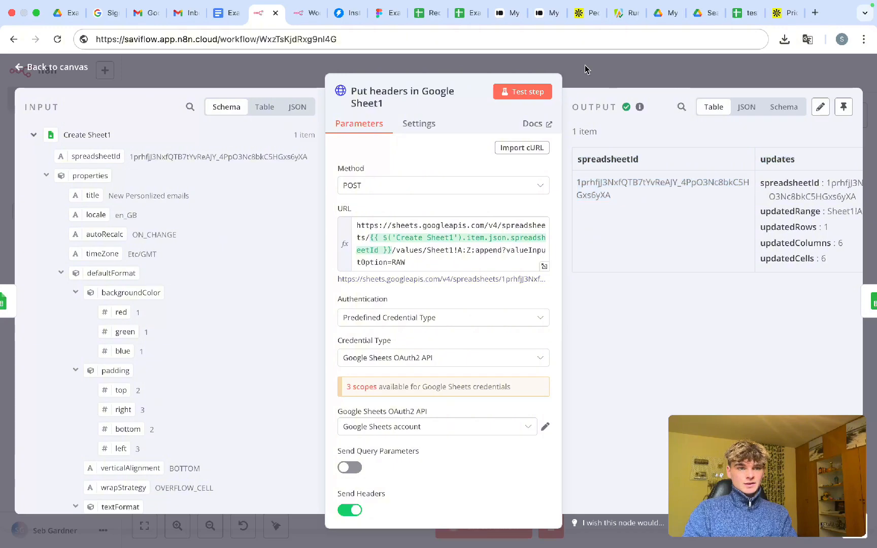
left_click(584, 70)
left_click(474, 14)
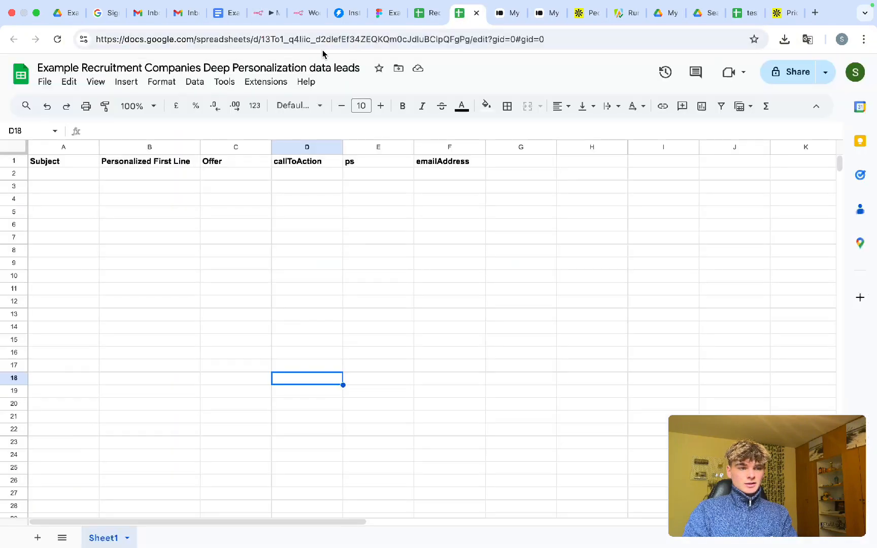
- Load the new spreadsheet by pasting its ID into the Google Sheets address
double_click(304, 41)
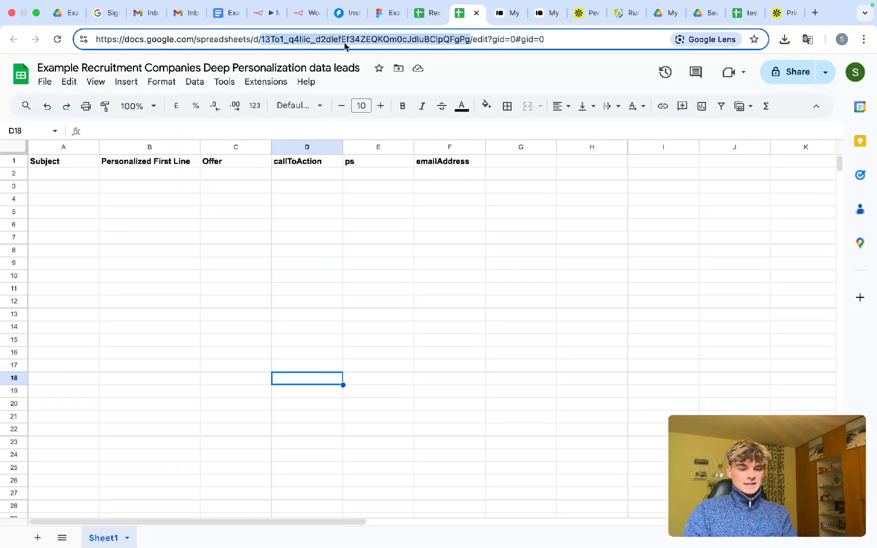
key("super+v")
key("Return")
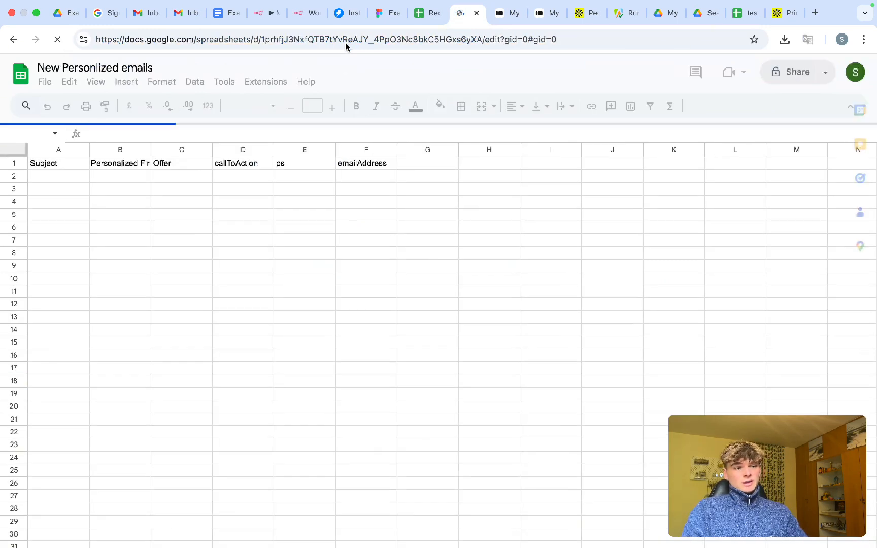
- Make the Subject-to-emailAddress headers in A1:F1 bold, then return to n8n
left_click_drag(73, 161, 351, 167)
key("super+b")
left_click(405, 199)
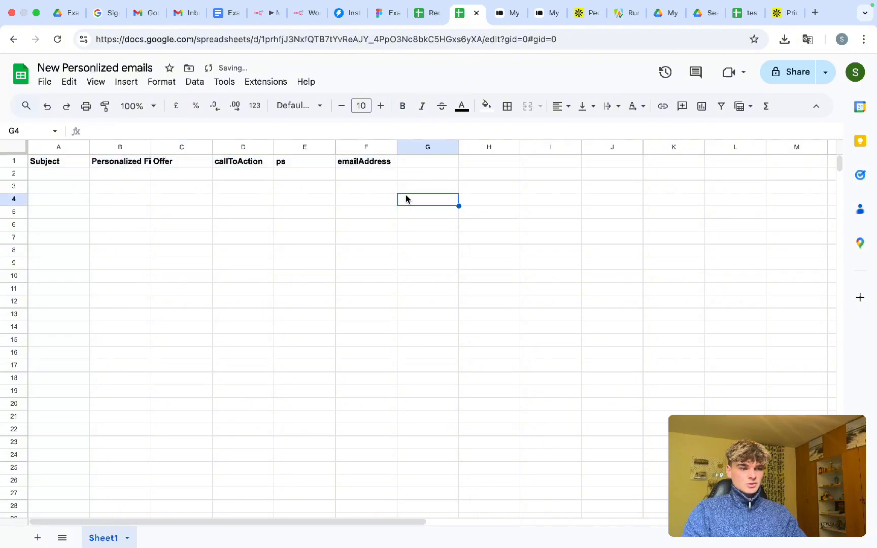
left_click(261, 14)
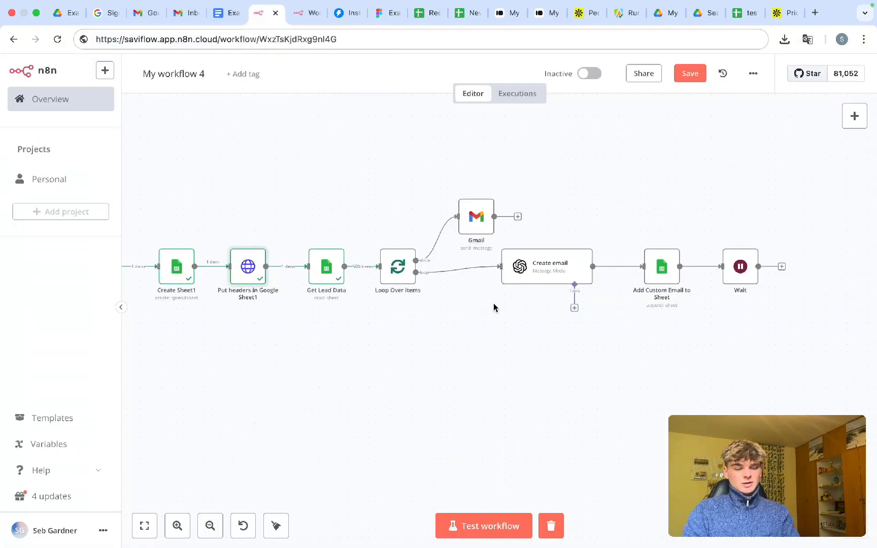
- Save 'My workflow 4' and start a fresh test execution beginning with Create Sheet1
key("super+s")
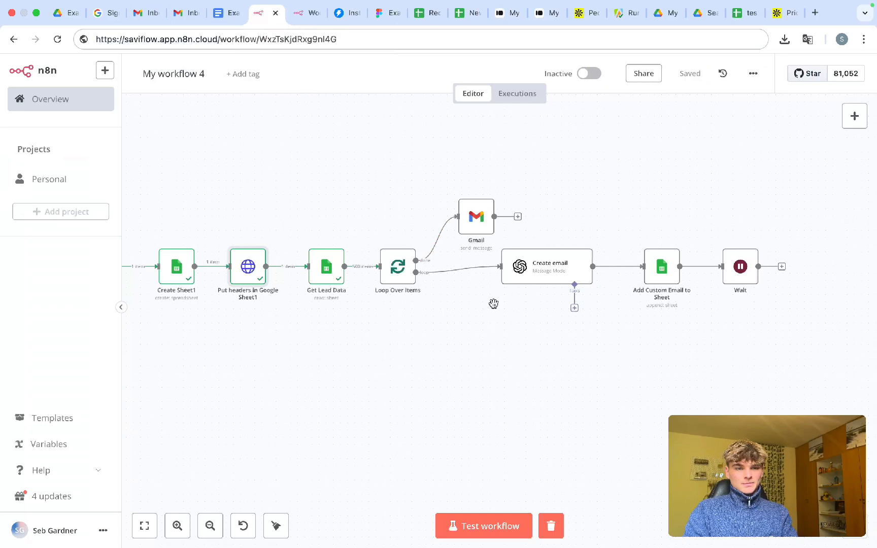
key("super+Return")
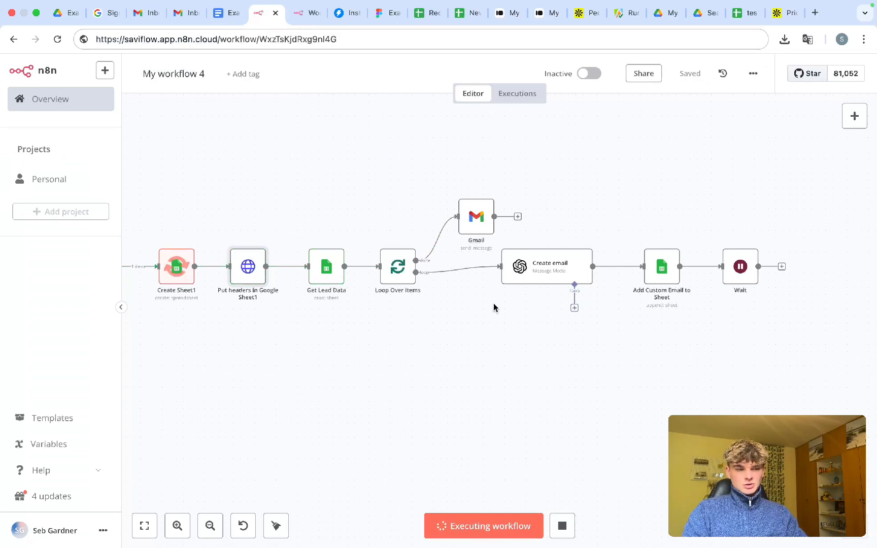
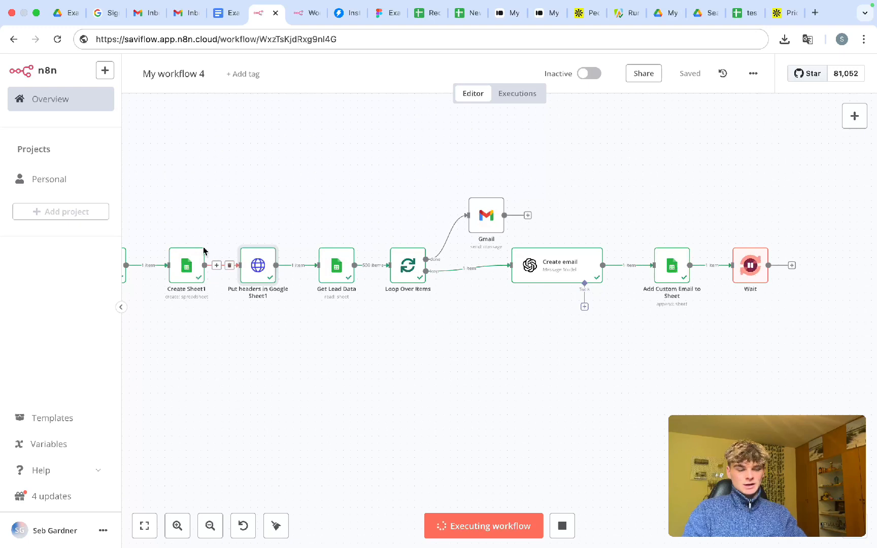
- Select the Create Sheet1, Put headers and Gmail nodes on the canvas, then clear the selection
left_click_drag(157, 217, 296, 316)
left_click(813, 381)
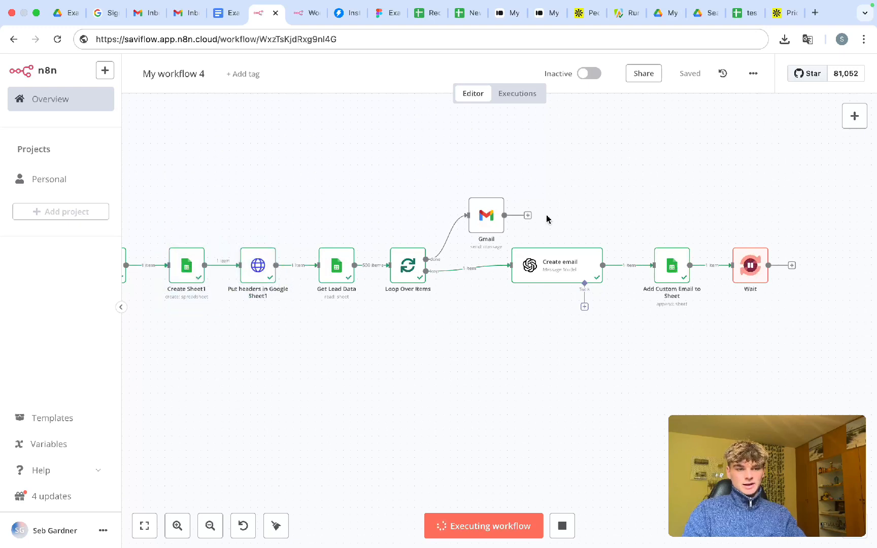
left_click_drag(444, 164, 541, 250)
left_click(662, 357)
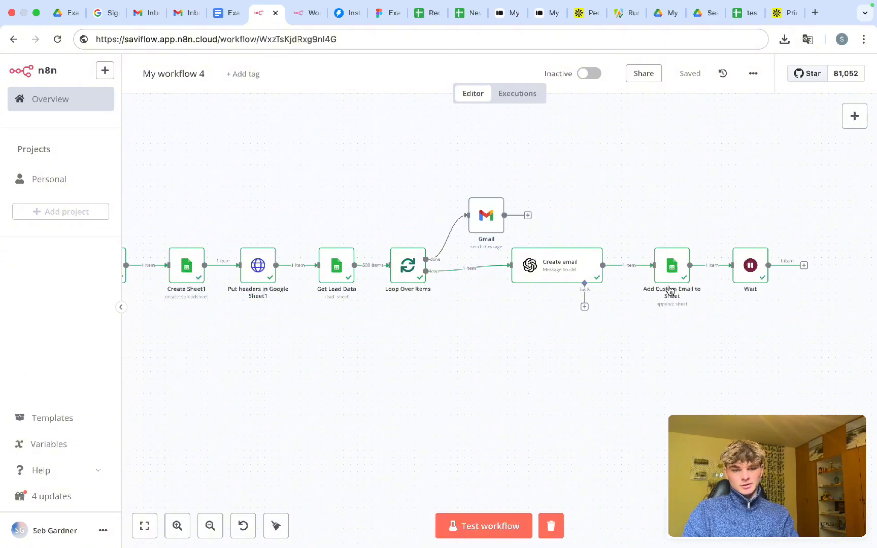
- In Add Custom Email to Sheet, set Document By ID to the new sheet's spreadsheetId expression
double_click(668, 272)
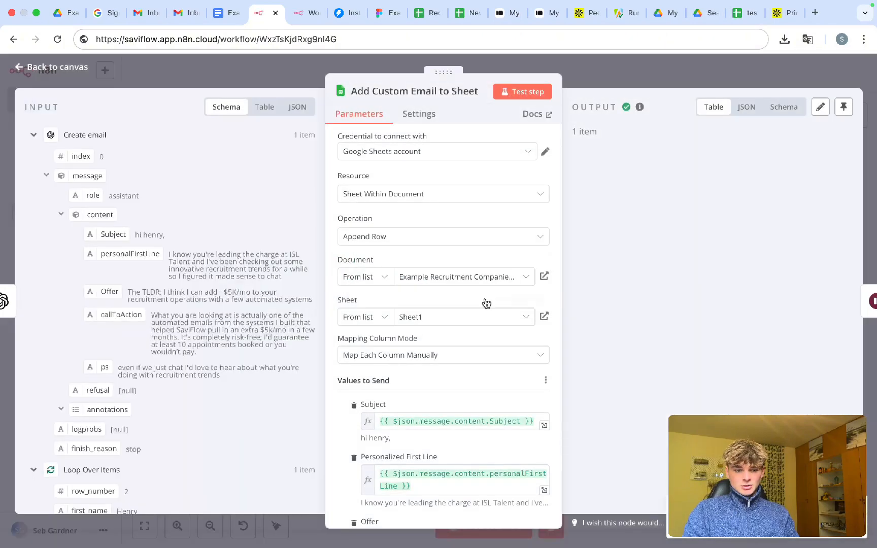
scroll(483, 302, "down", 8)
scroll(485, 300, "up", 8)
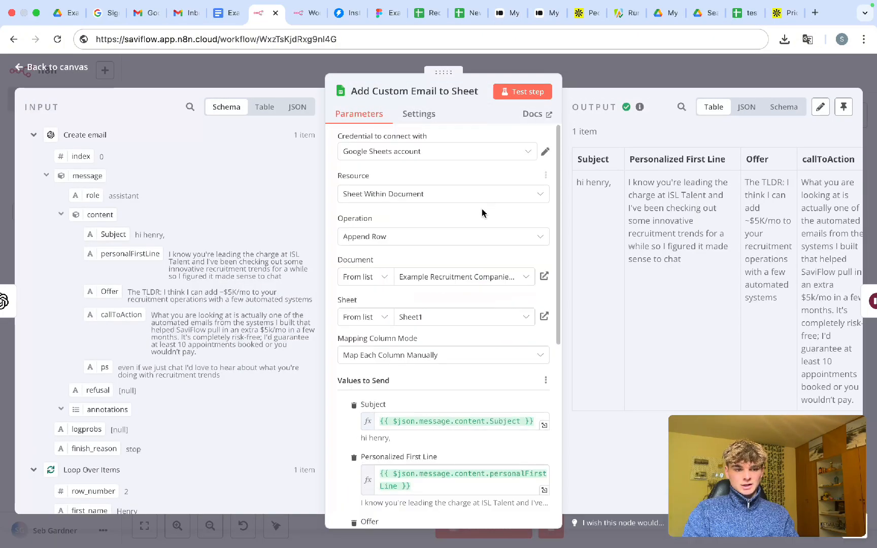
left_click(361, 277)
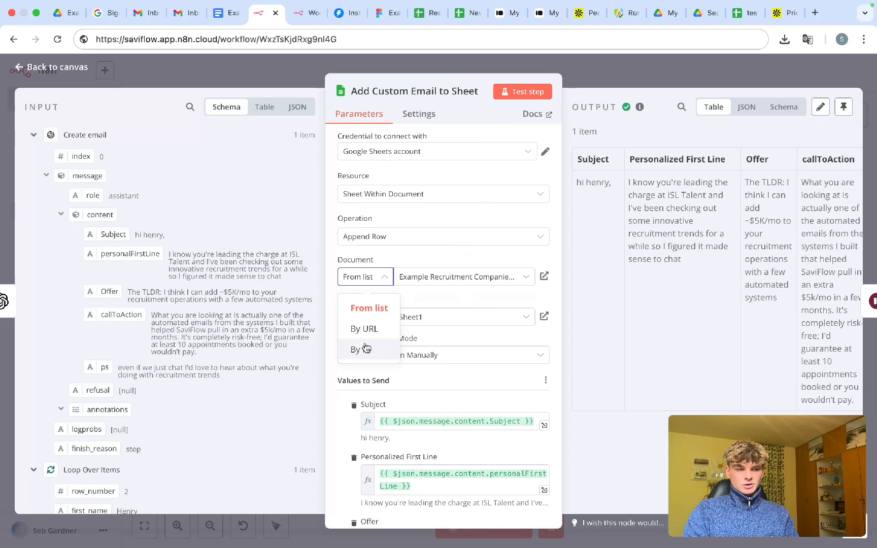
left_click(366, 348)
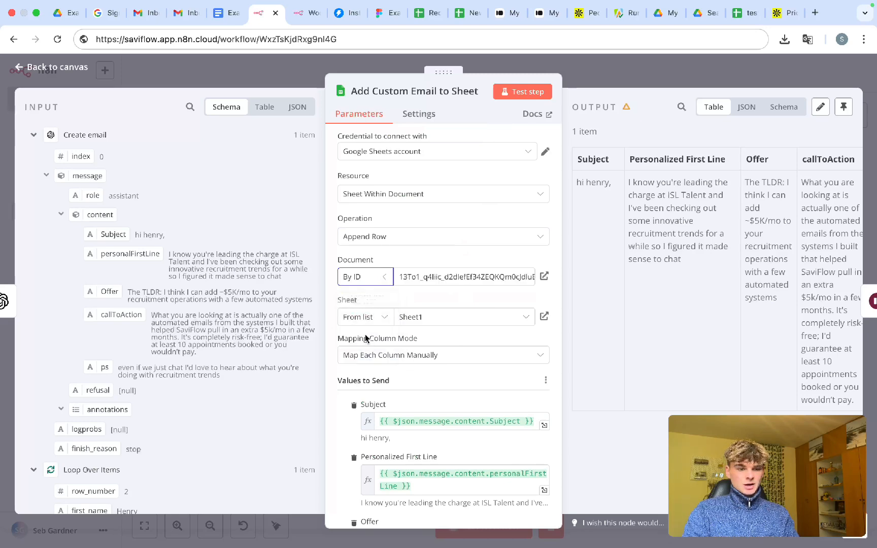
left_click(33, 136)
left_click(34, 158)
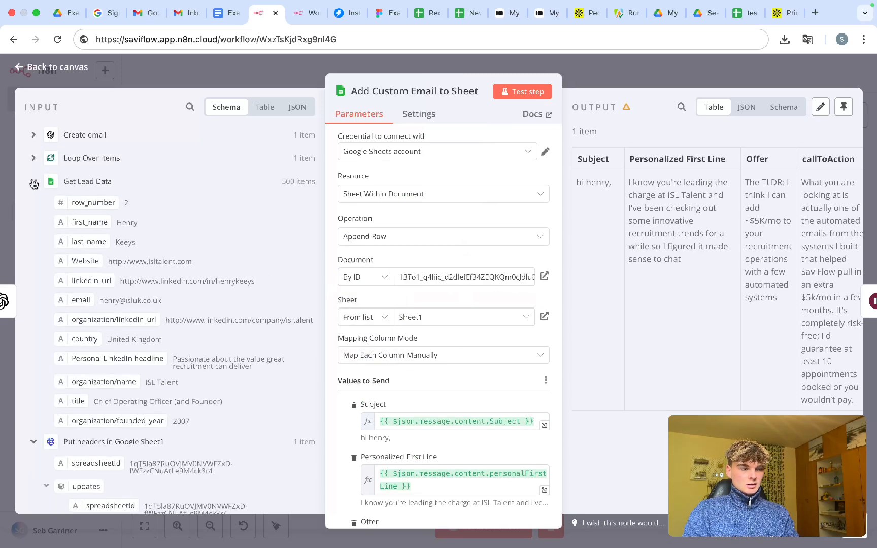
left_click(33, 182)
triple_click(455, 282)
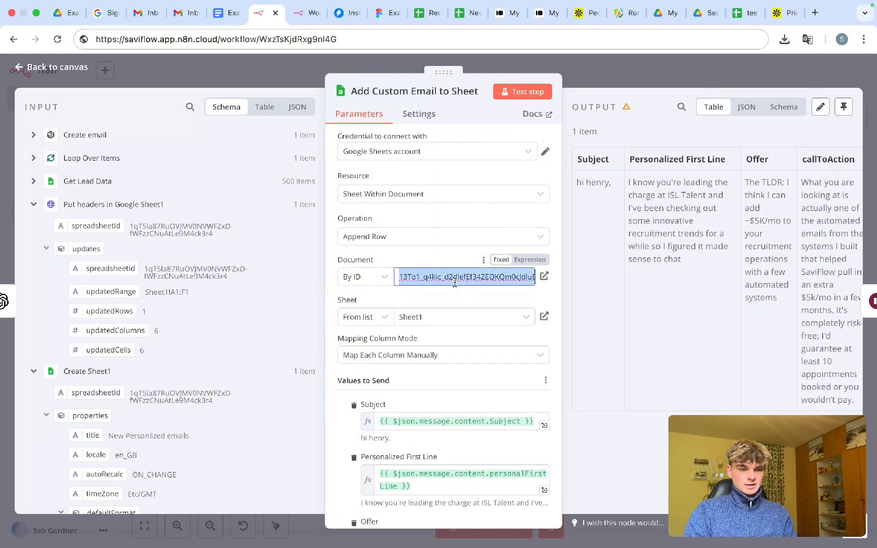
key("BackSpace")
left_click_drag(89, 226, 445, 276)
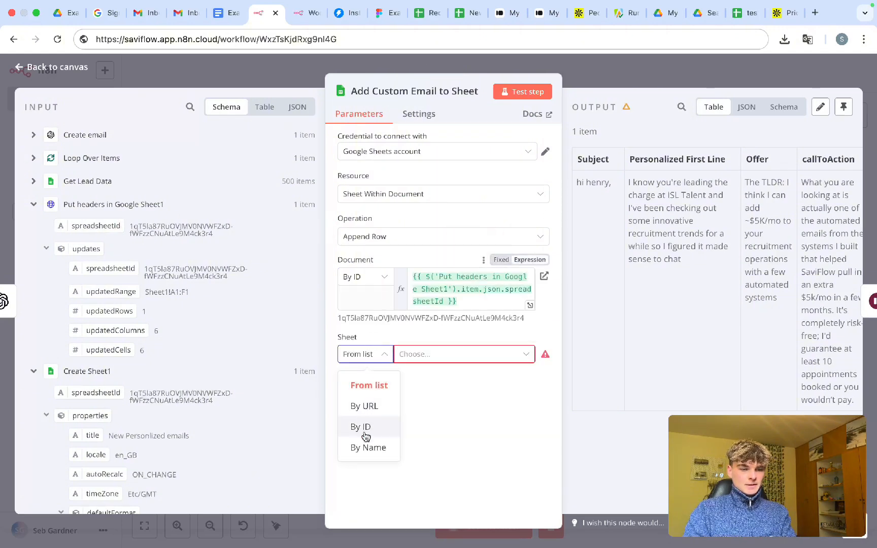
- Choose the sheet by name as Sheet1 so its columns load
left_click(368, 444)
left_click(406, 354)
type("Sheet1")
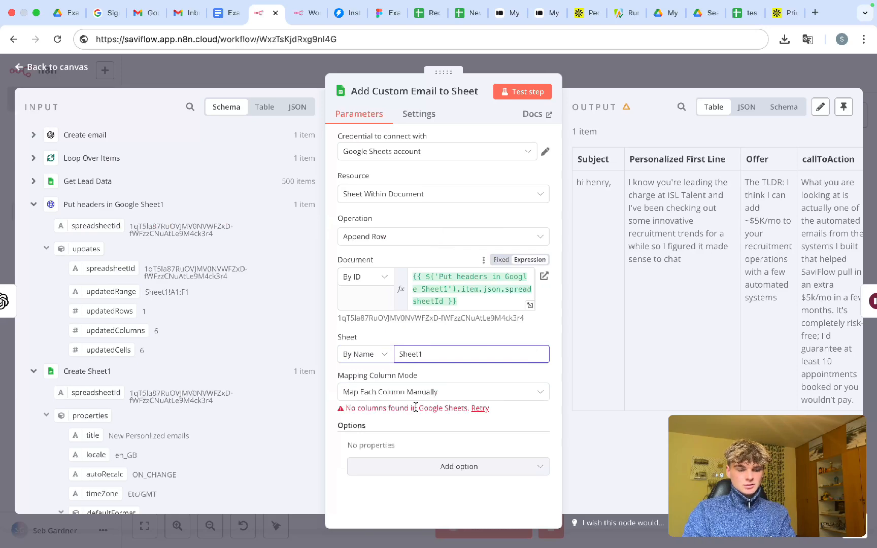
left_click(436, 420)
scroll(436, 451, "down", 5)
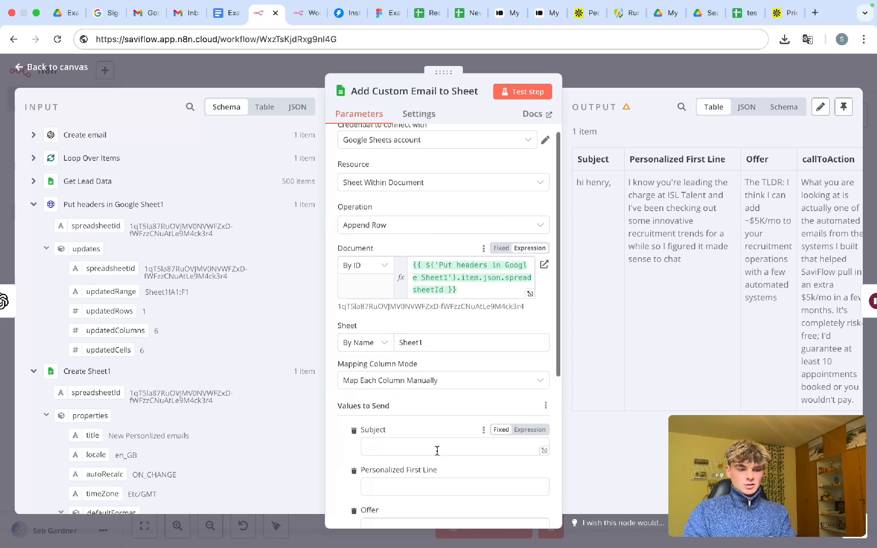
- Map Create email's Subject, personalFirstLine, Offer, callToAction and ps into their matching columns
left_click(484, 281)
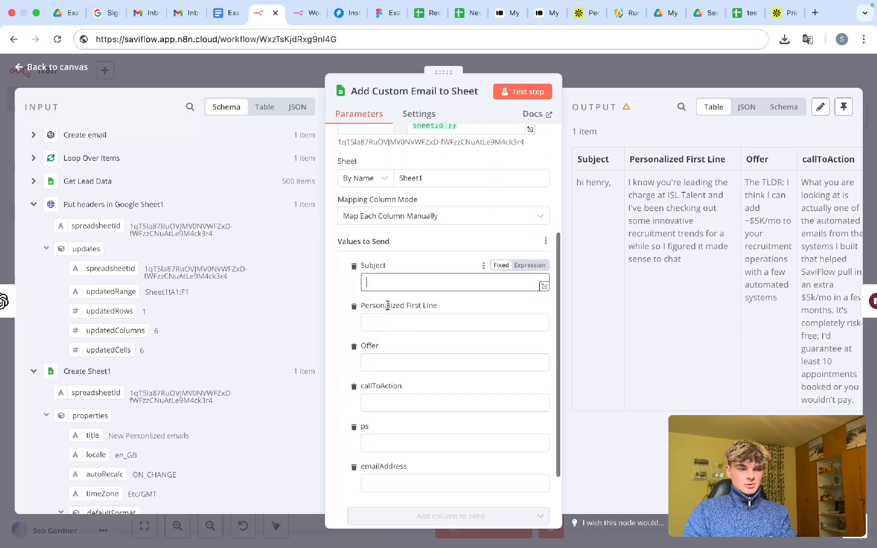
left_click(34, 134)
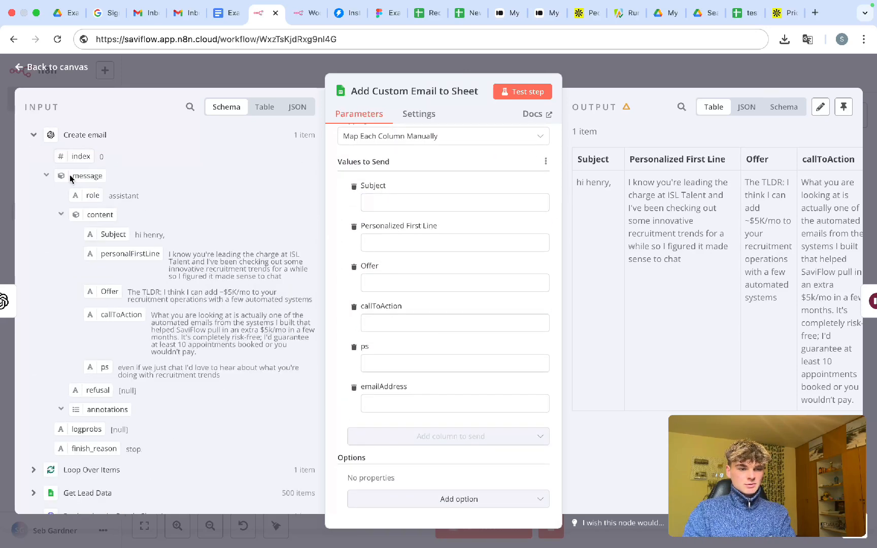
left_click(379, 202)
left_click_drag(112, 234, 412, 200)
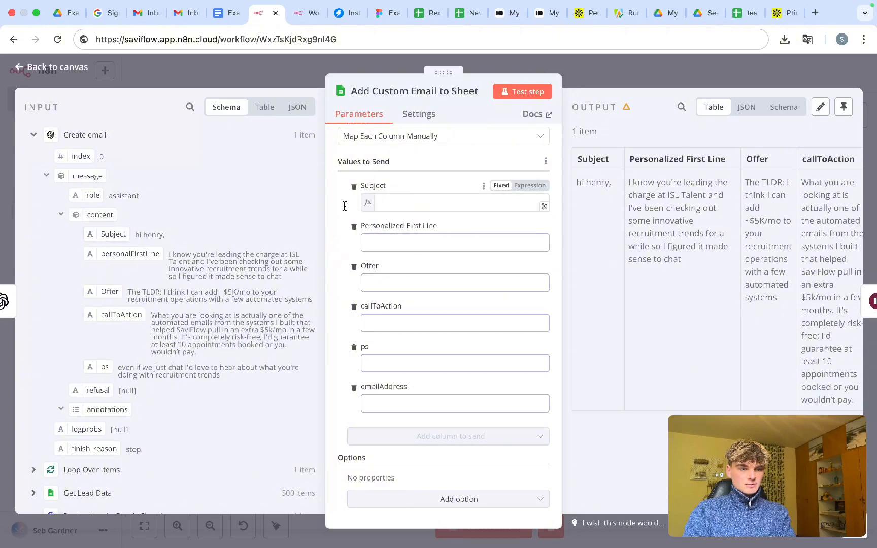
left_click_drag(121, 256, 441, 260)
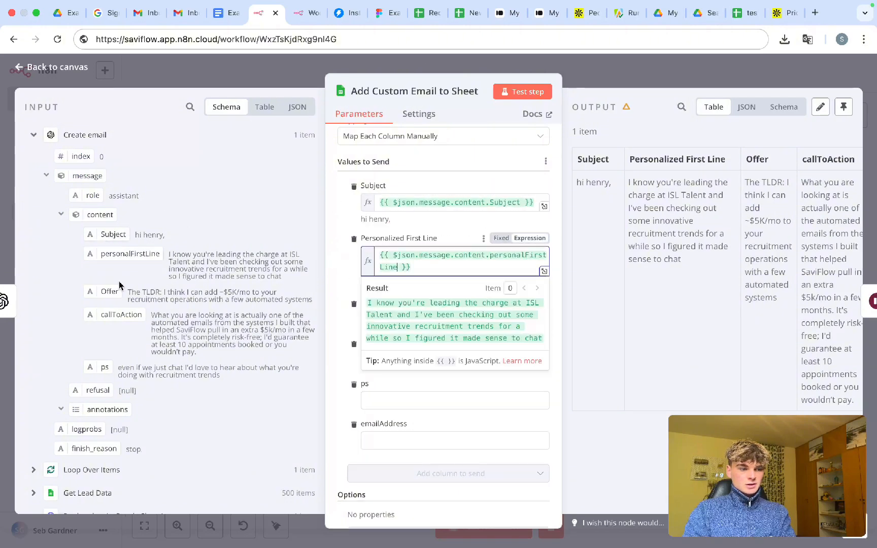
left_click_drag(414, 303, 394, 322)
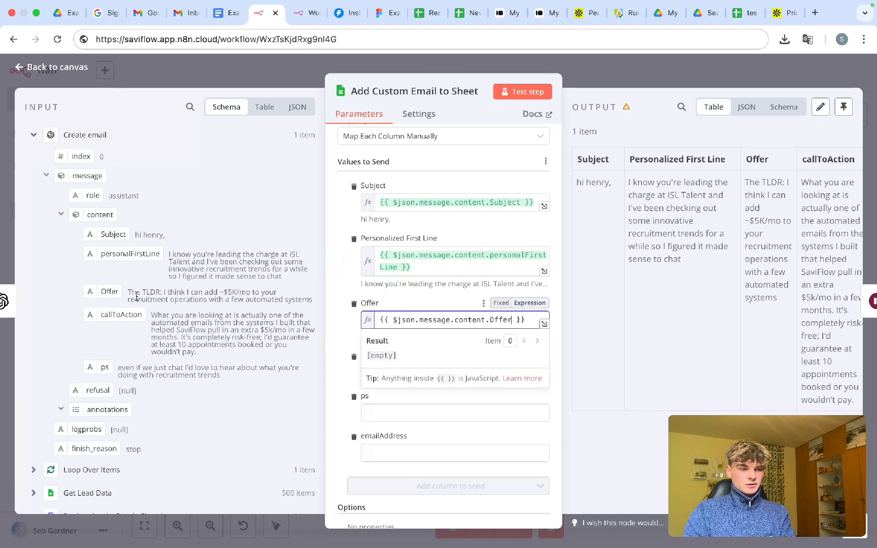
left_click_drag(117, 314, 437, 373)
left_click_drag(105, 367, 397, 438)
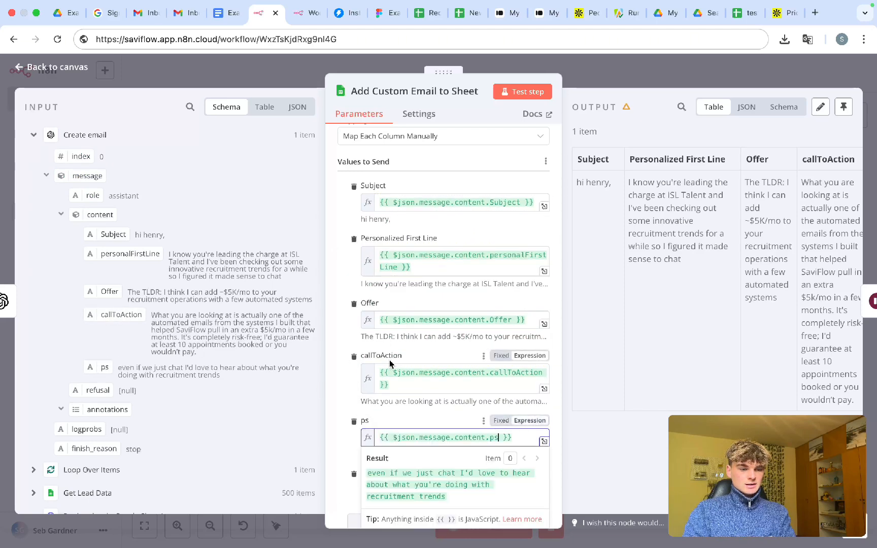
- Map the lead's email from Loop Over Items into the emailAddress column
scroll(356, 330, "down", 2)
left_click(34, 135)
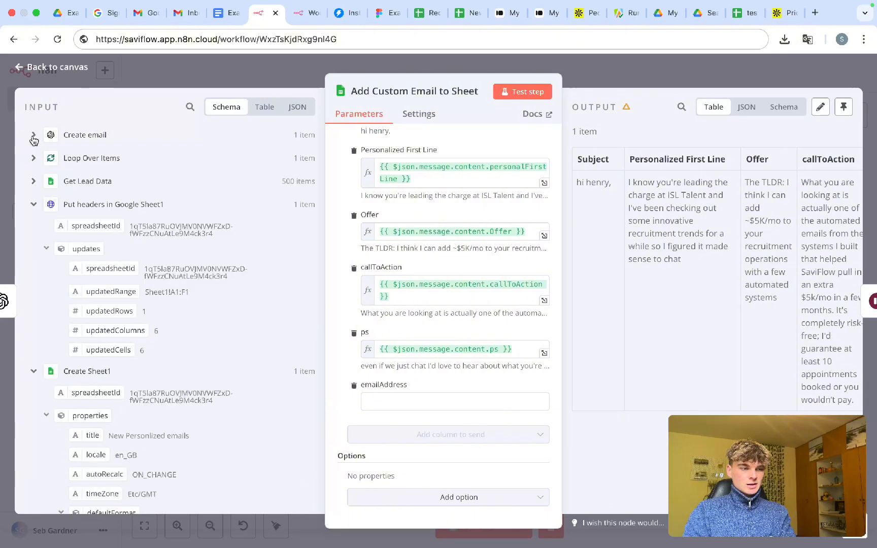
left_click(34, 158)
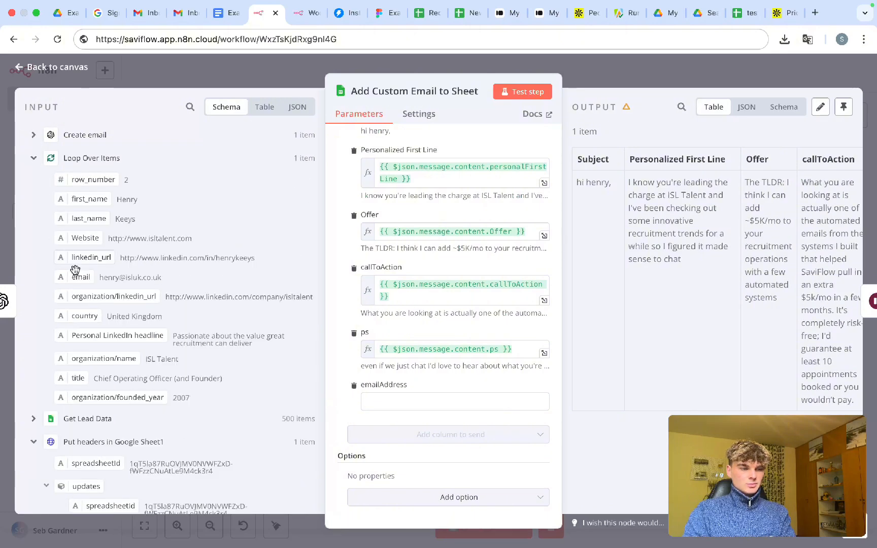
left_click_drag(81, 277, 386, 404)
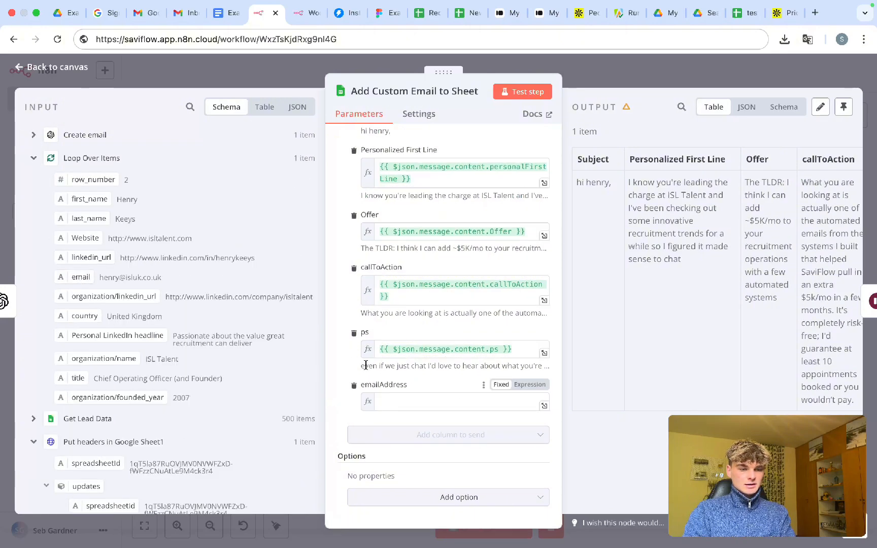
left_click(615, 82)
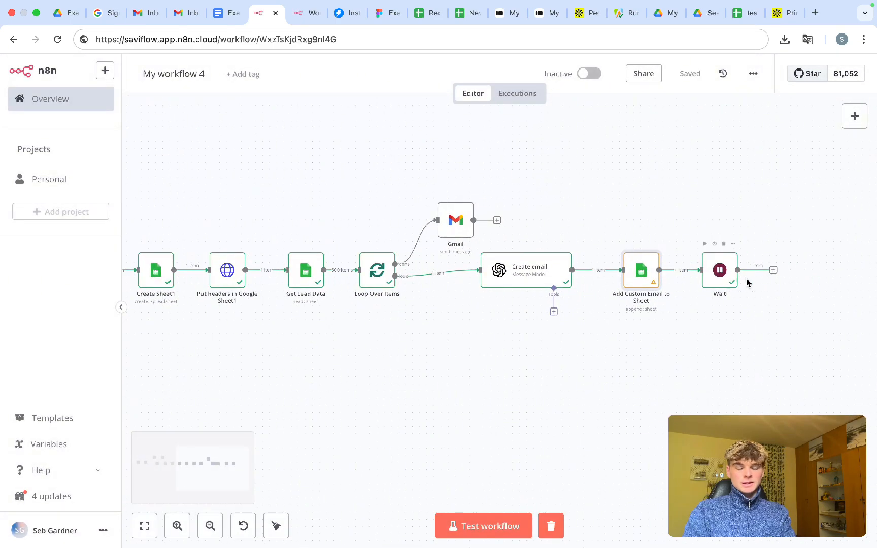
- Connect the Wait node's output back to Loop Over Items, nudge Wait lower, and save
left_click_drag(773, 275, 374, 284)
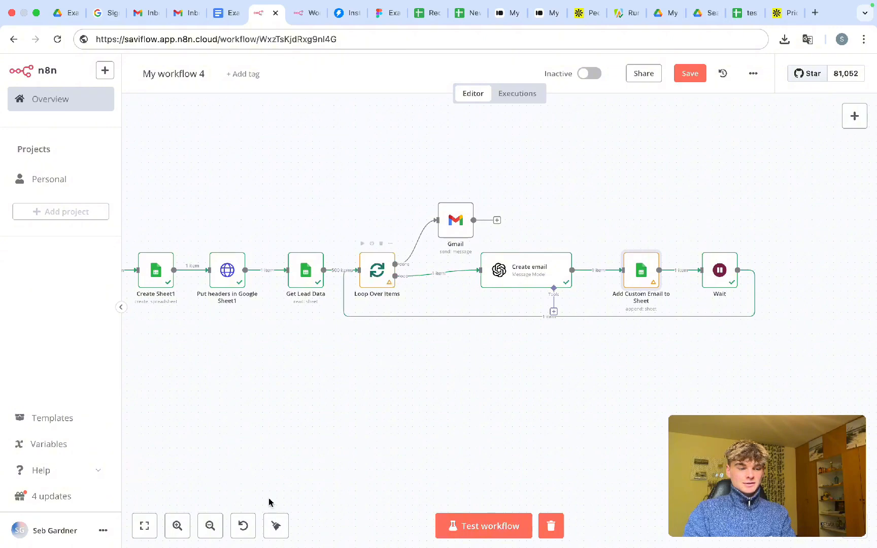
left_click(688, 75)
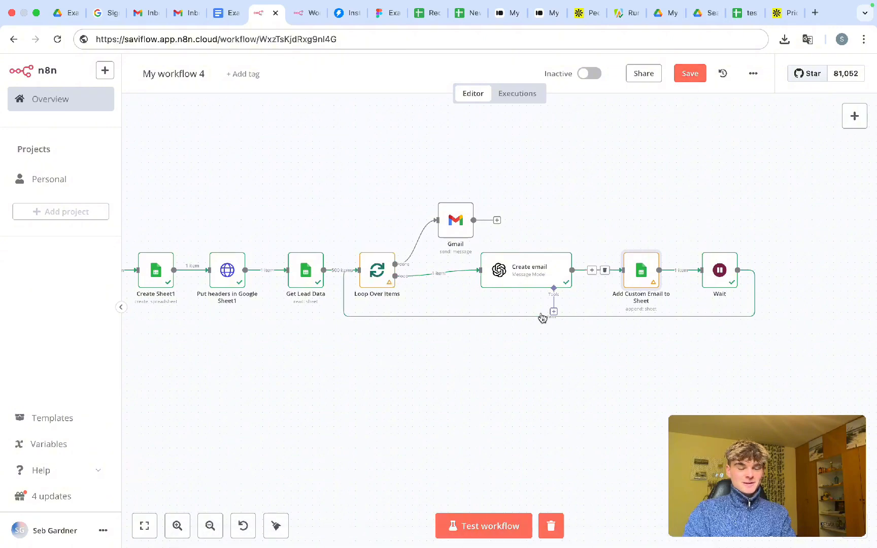
left_click_drag(726, 273, 726, 279)
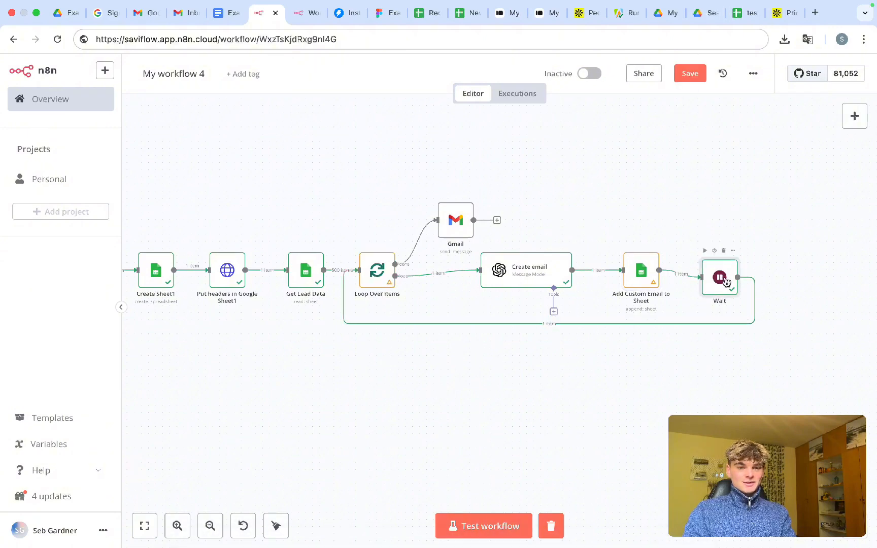
key("ctrl+s")
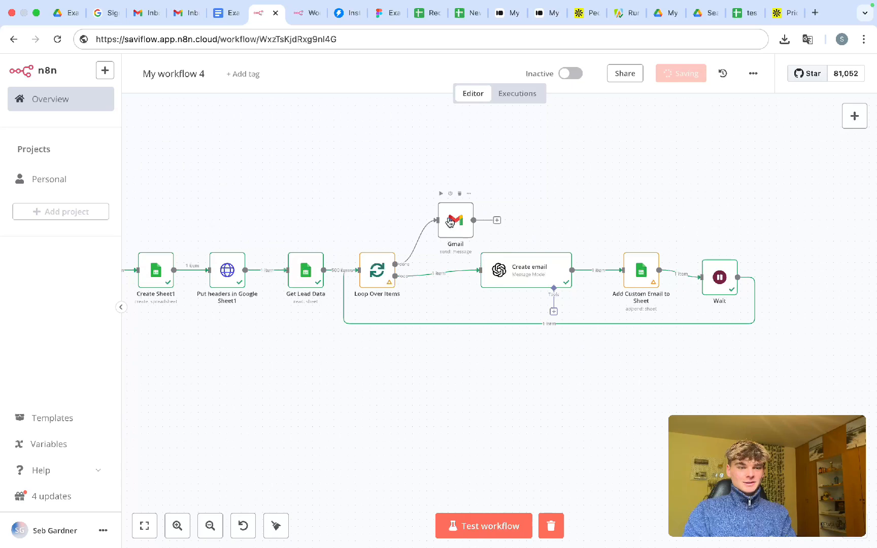
- In the Gmail step's settings, start editing the notification Message expression
double_click(450, 222)
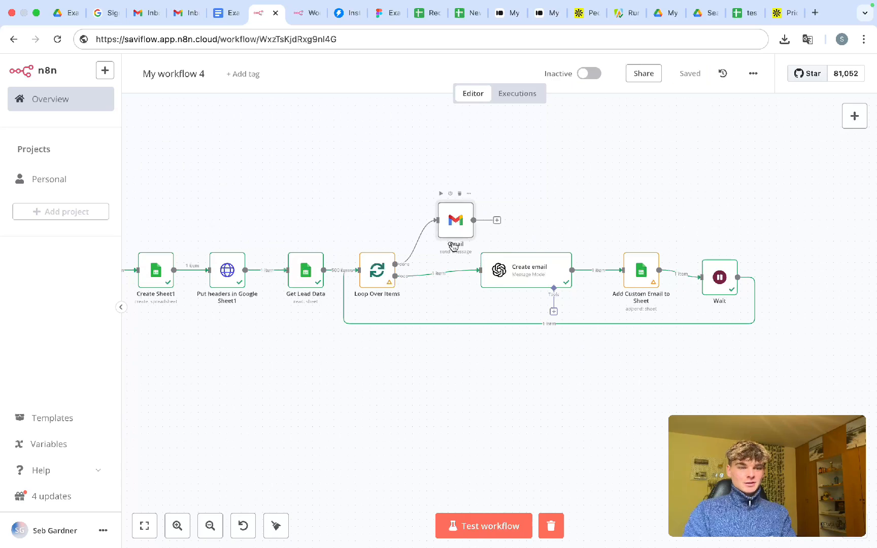
scroll(427, 409, "down", 3)
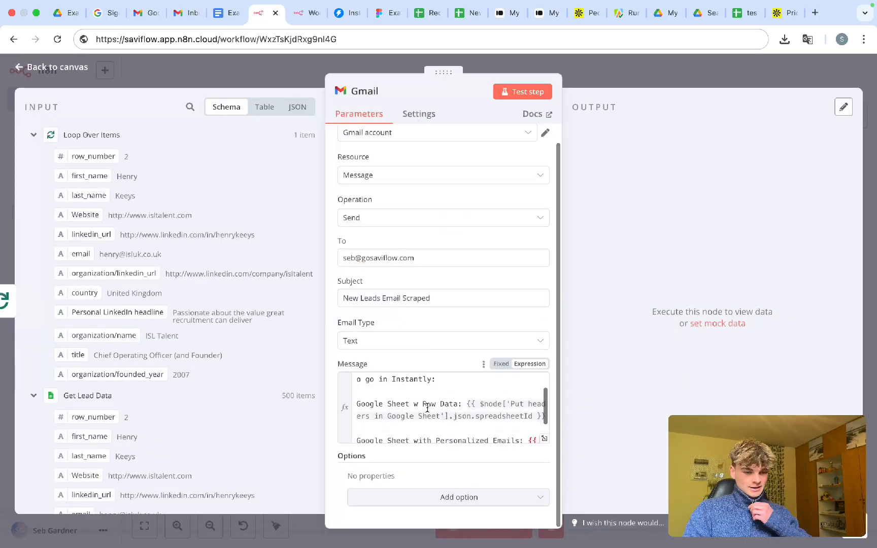
left_click(418, 434)
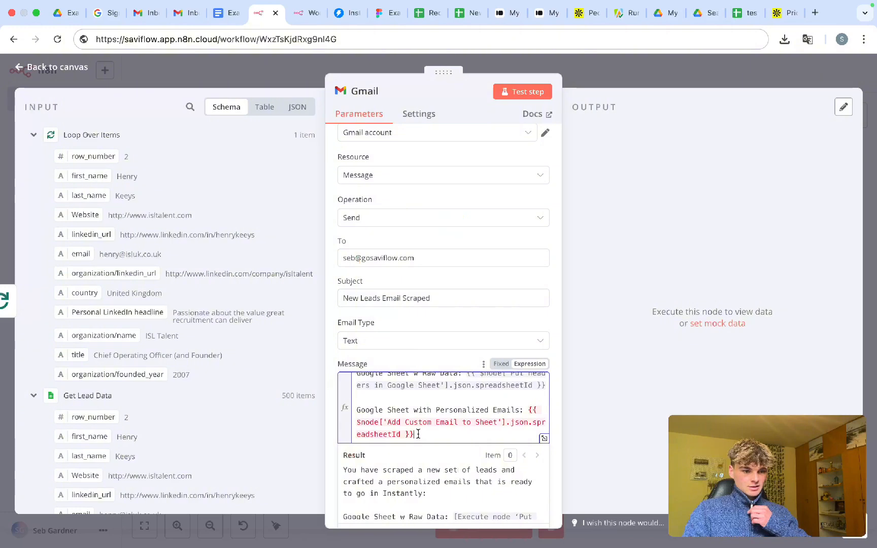
scroll(418, 434, "up", 1)
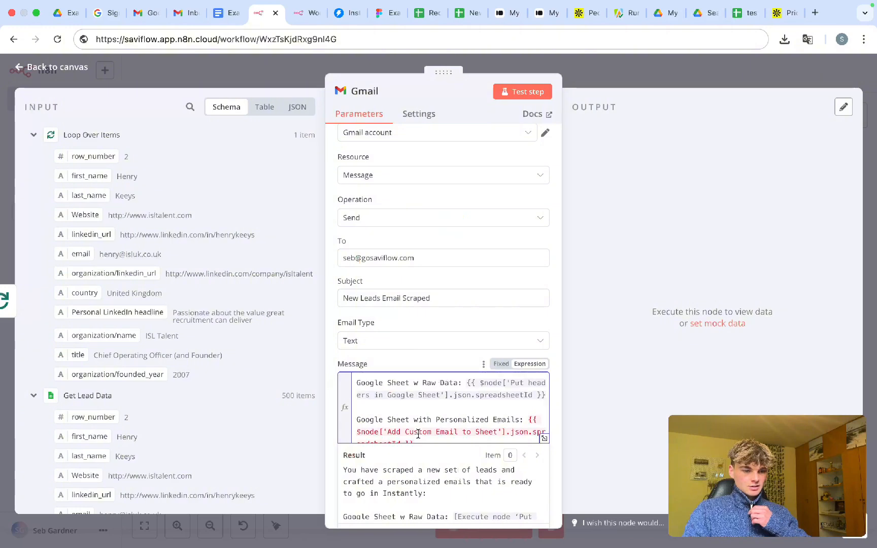
scroll(449, 416, "down", 1)
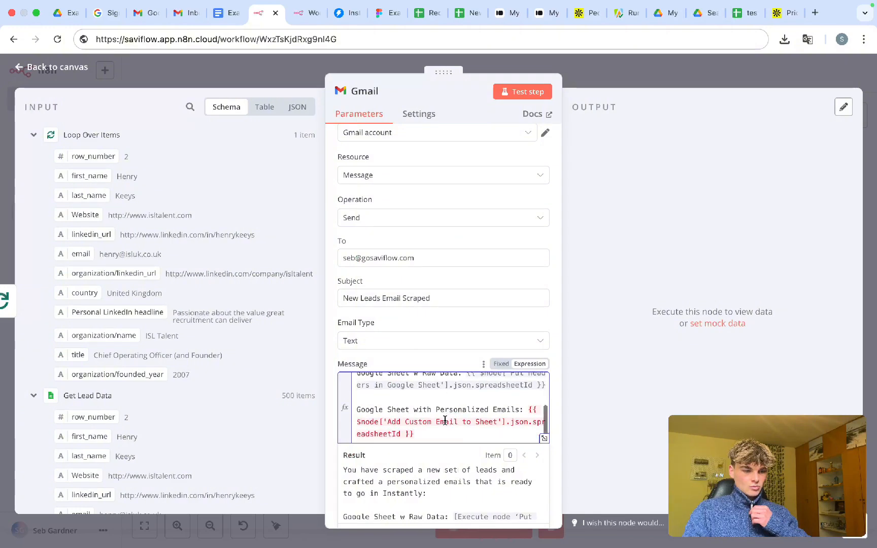
left_click_drag(422, 435, 528, 416)
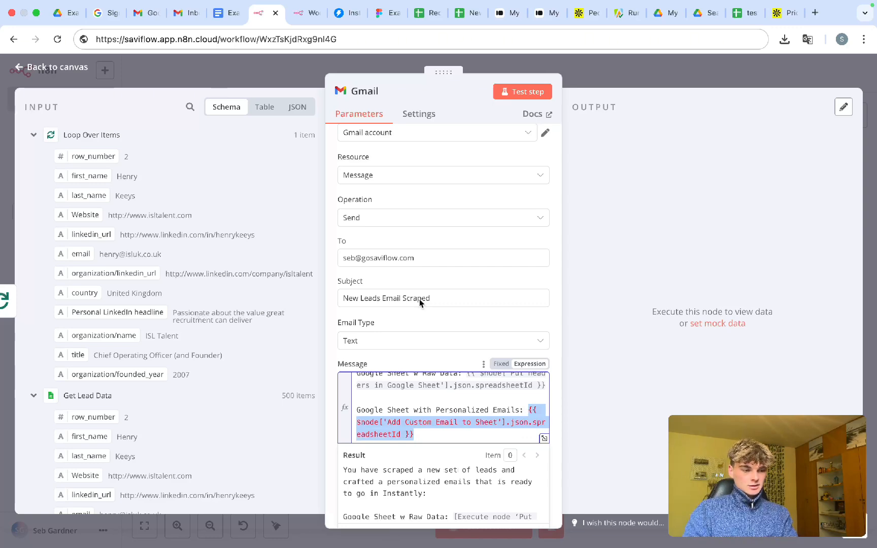
- Delete the $node['Add Custom Email to Sheet'] expression and copy the new spreadsheet's URL
left_click(34, 135)
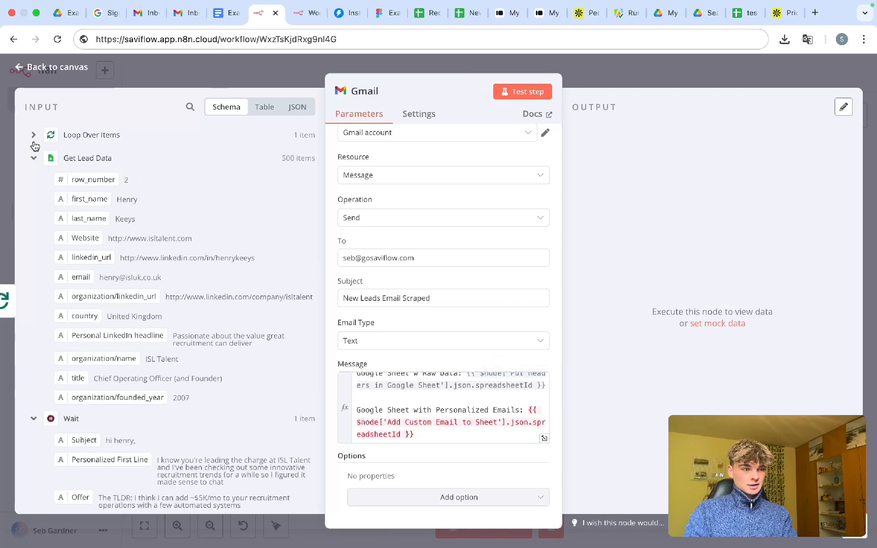
left_click(34, 159)
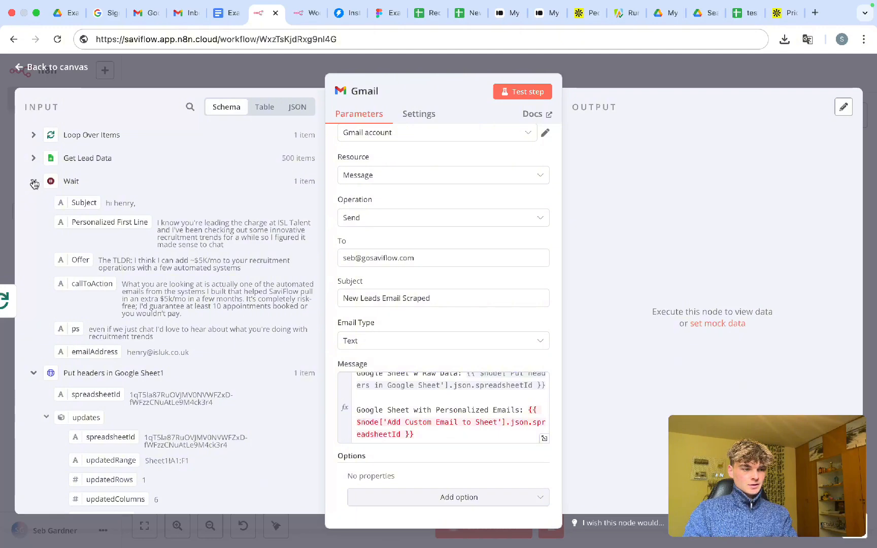
left_click(33, 181)
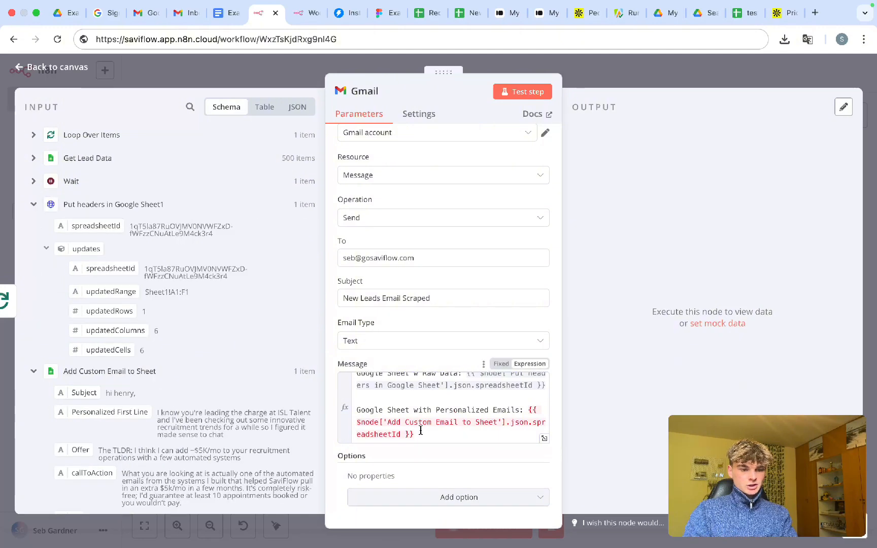
left_click_drag(420, 431, 527, 410)
key("BackSpace")
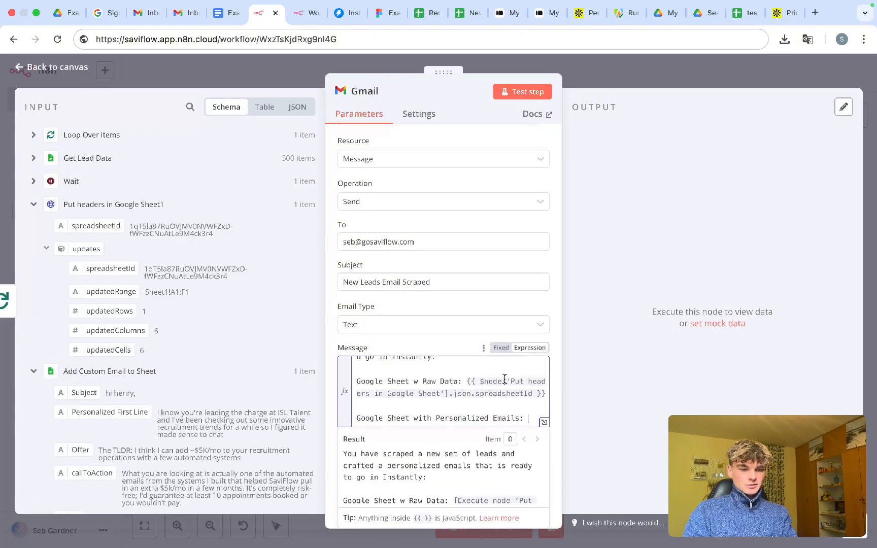
left_click(466, 13)
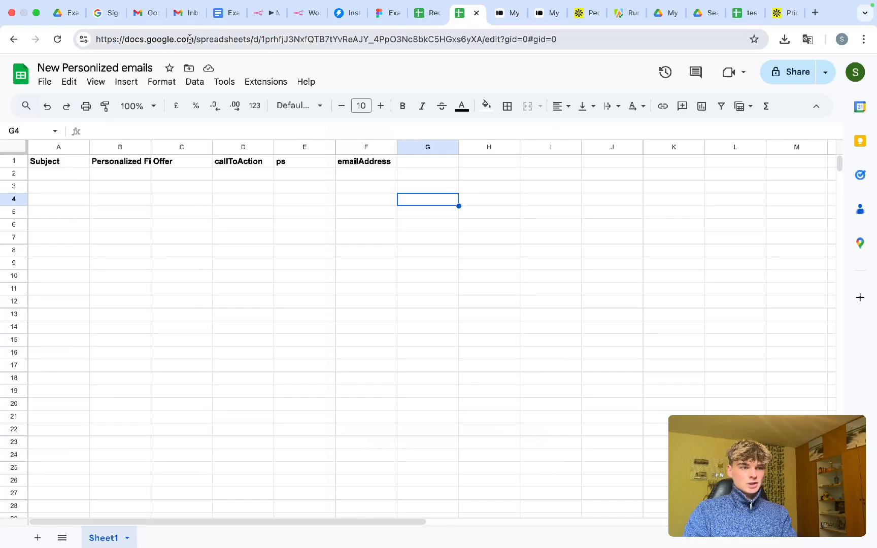
left_click(189, 39)
- Paste the sheet link after the personalized emails label, swapping its ID for Put headers' spreadsheetId
left_click(265, 14)
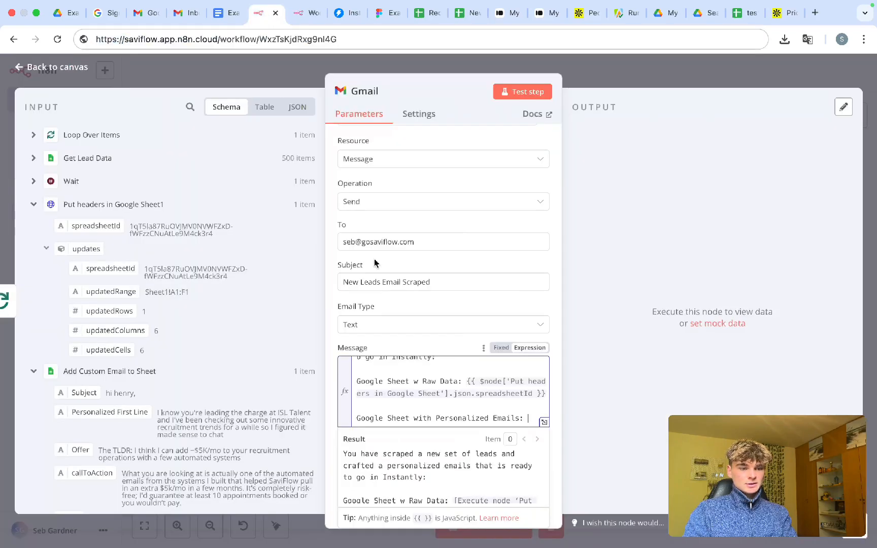
left_click(528, 417)
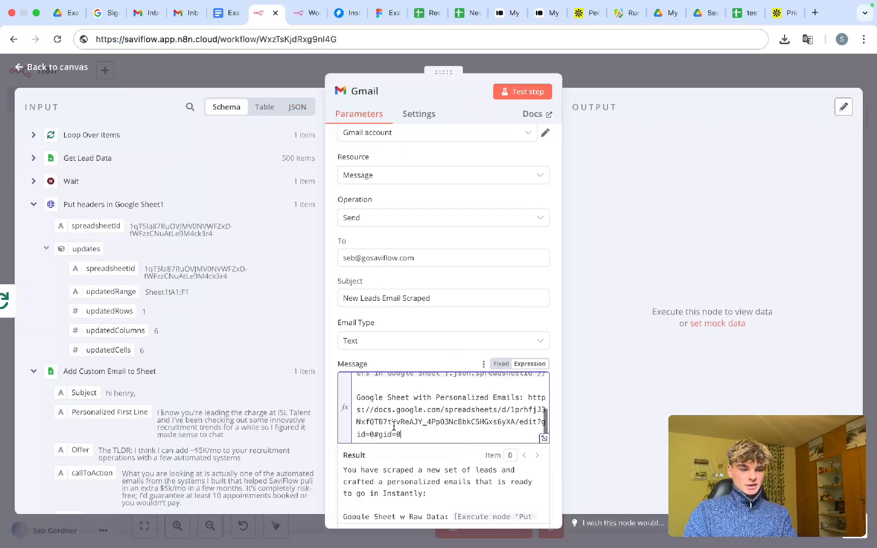
scroll(422, 430, "up", 5)
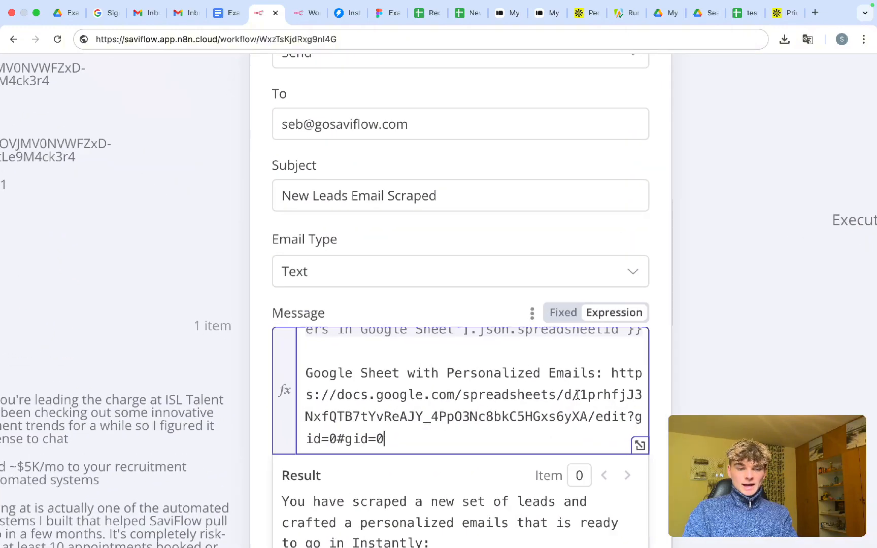
left_click_drag(581, 395, 587, 419)
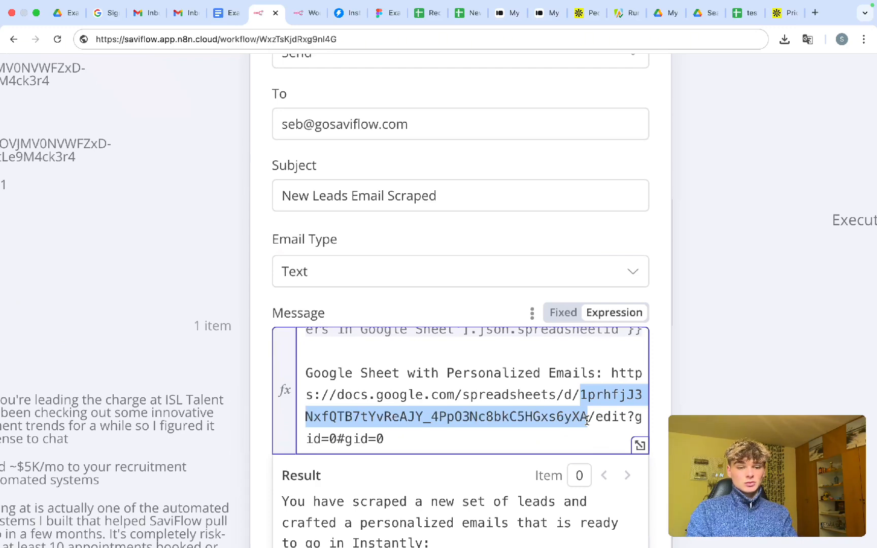
key("BackSpace")
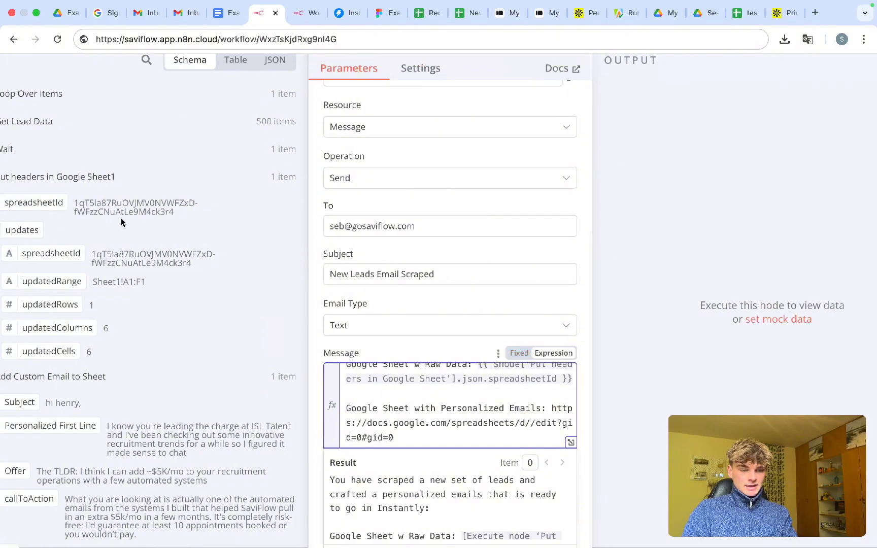
left_click_drag(33, 203, 509, 430)
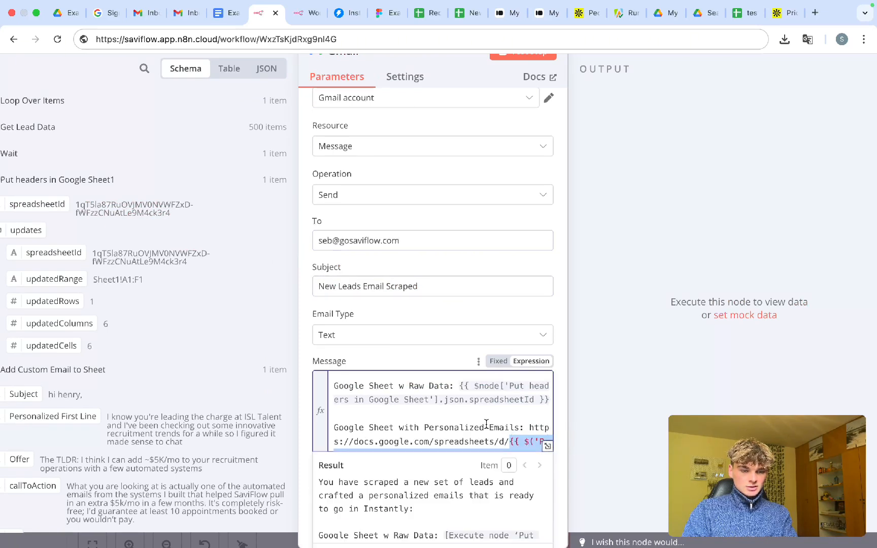
left_click(435, 430)
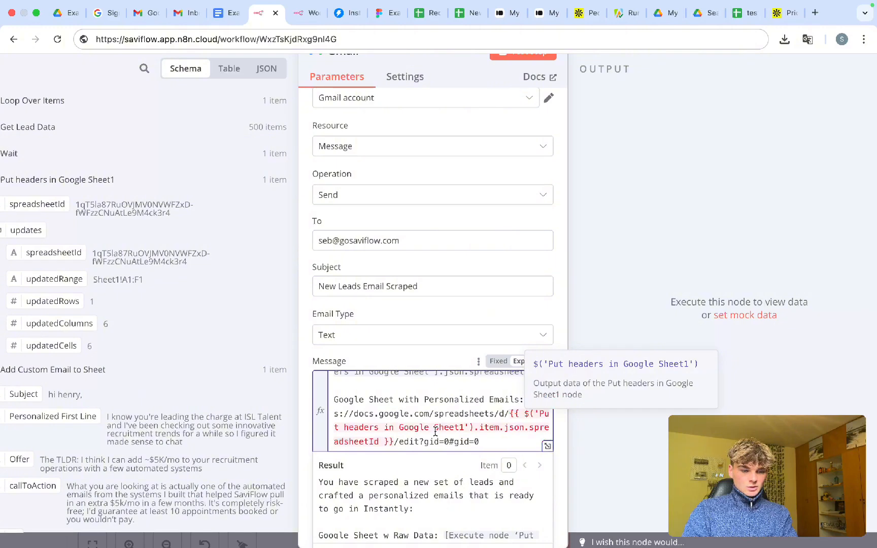
- Change .item to .first() in the inserted spreadsheetId expression
scroll(423, 431, "down", 1)
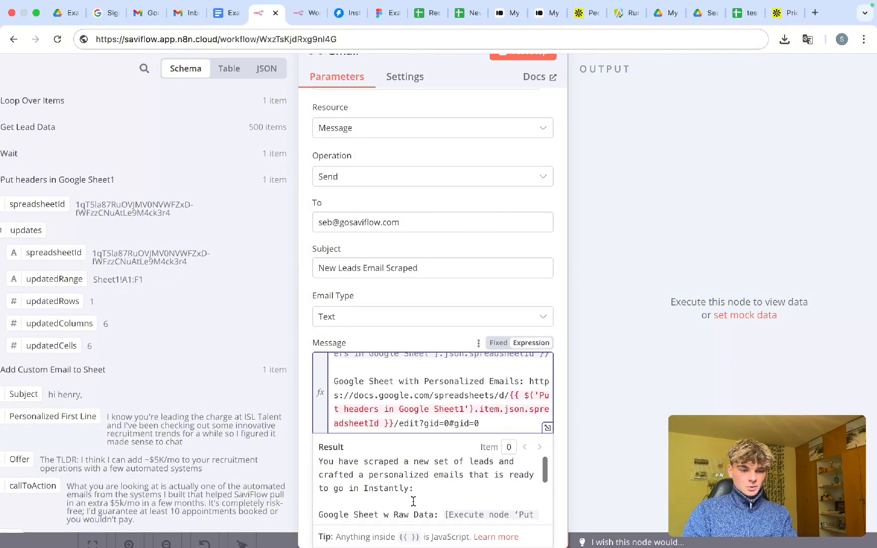
scroll(413, 501, "down", 3)
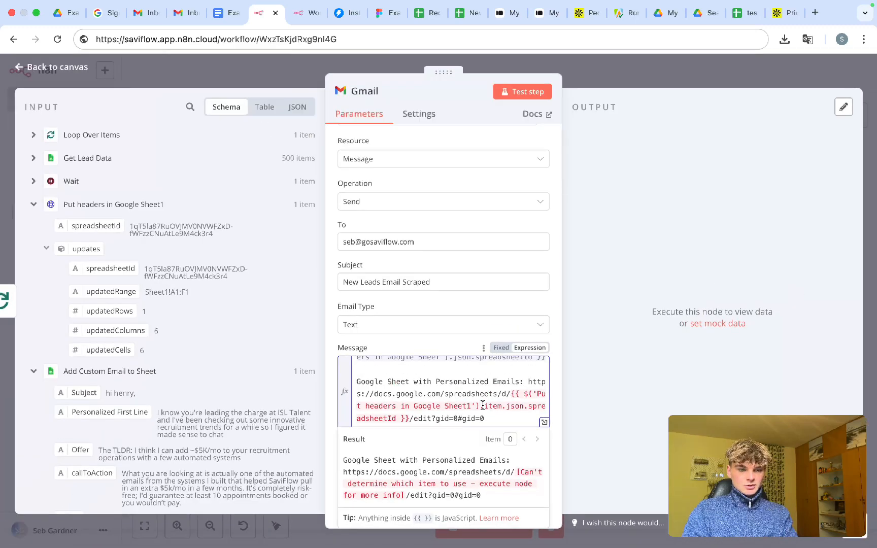
scroll(483, 406, "up", 4)
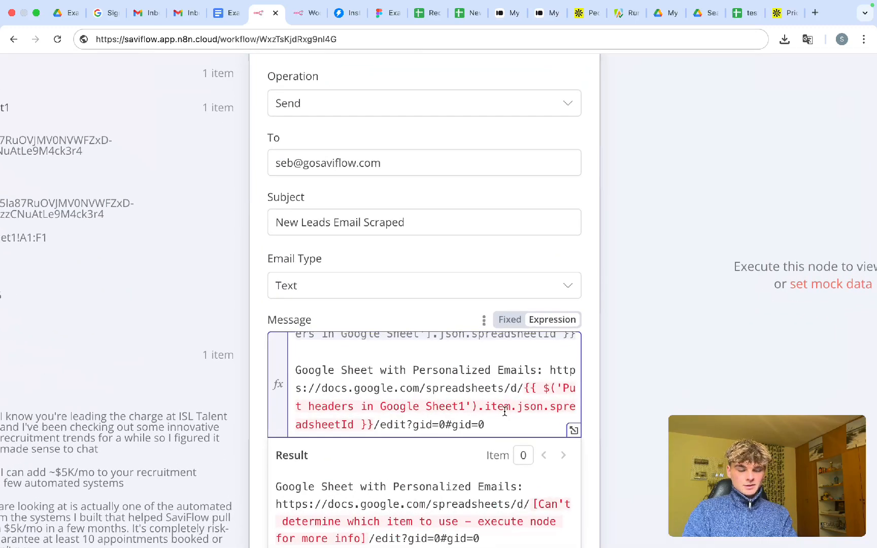
double_click(497, 408)
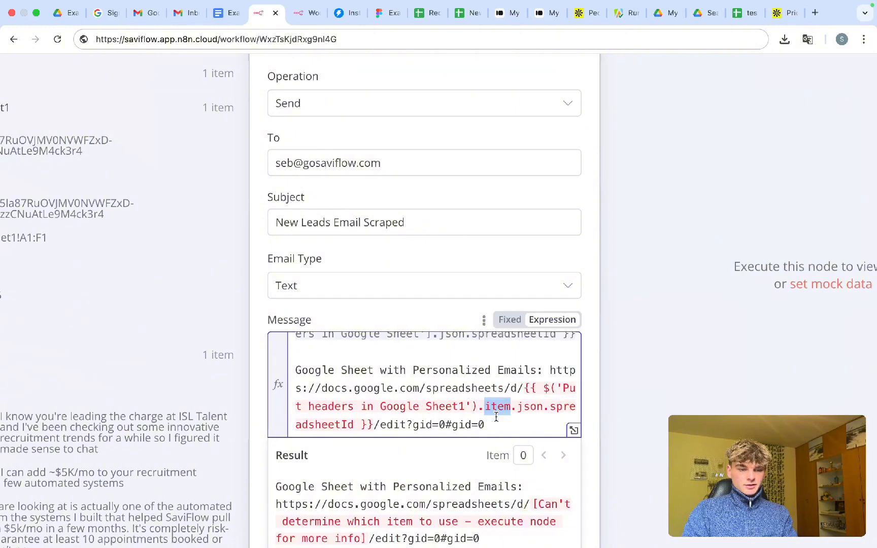
type("first")
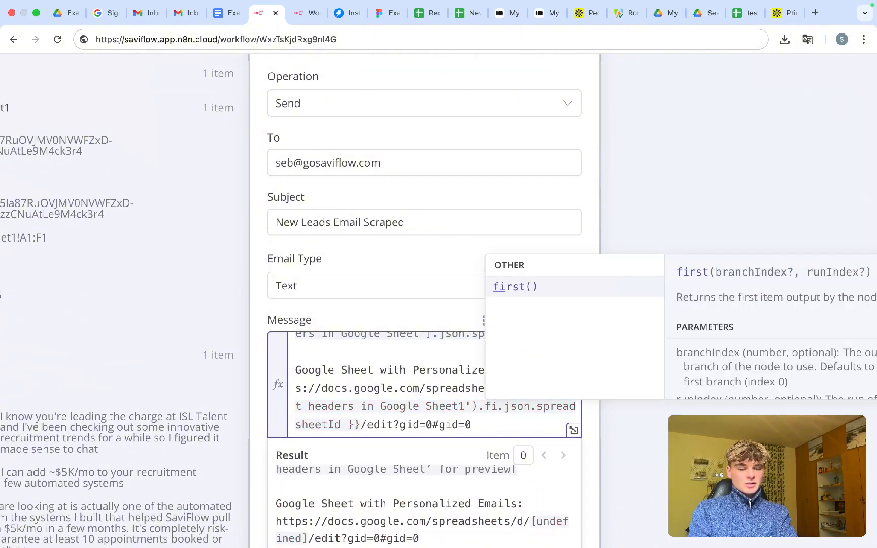
key("Return")
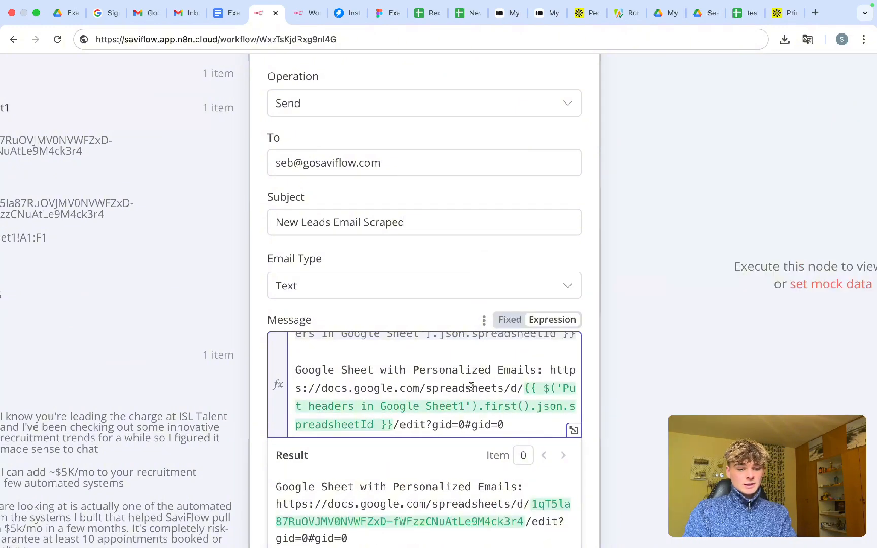
left_click_drag(531, 407, 488, 407)
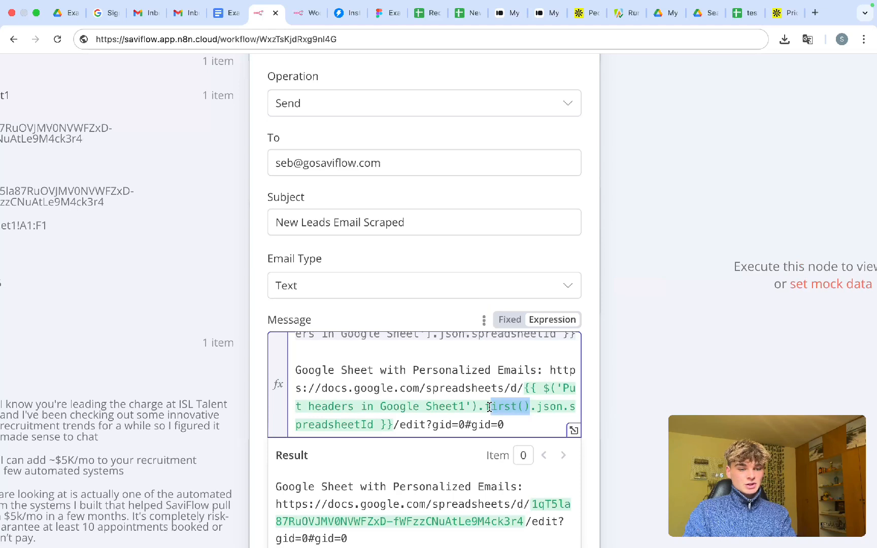
type("item")
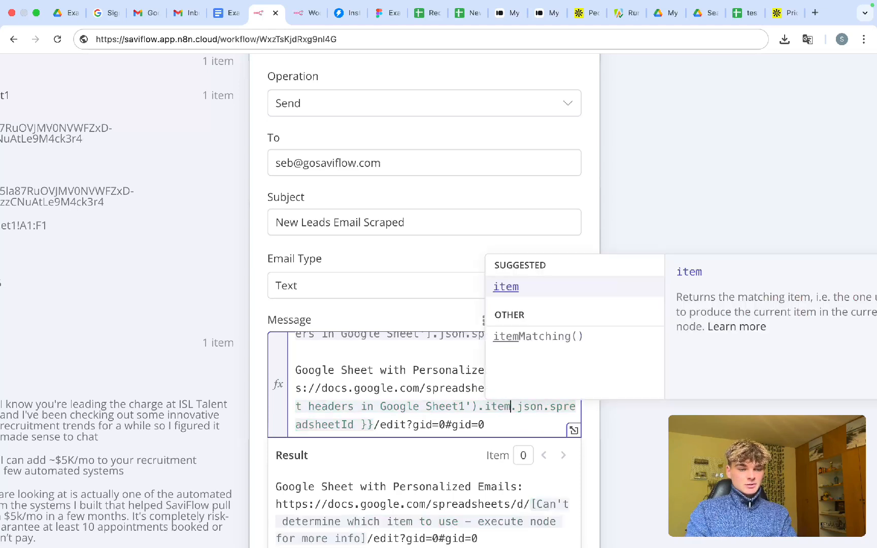
key("BackSpace")
key("BackSpace")
key("BackSpace")
key("BackSpace")
type("fist")
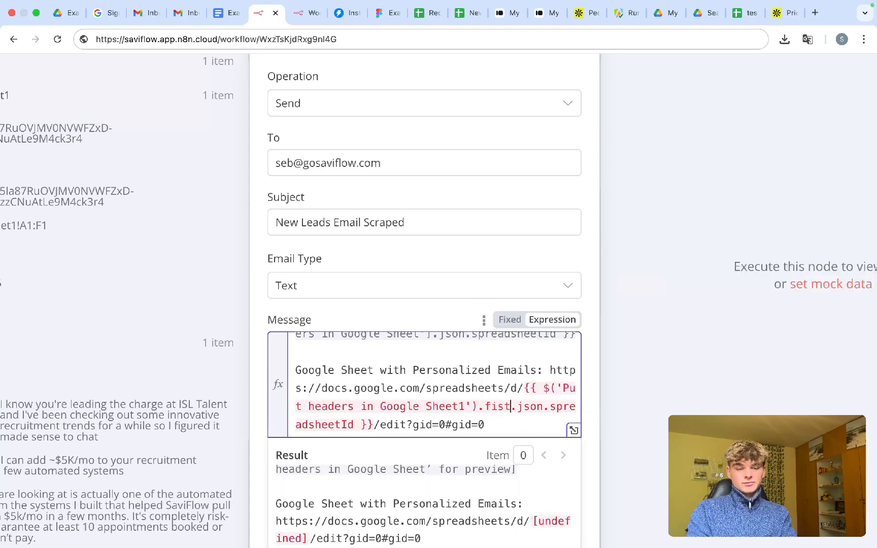
type("()")
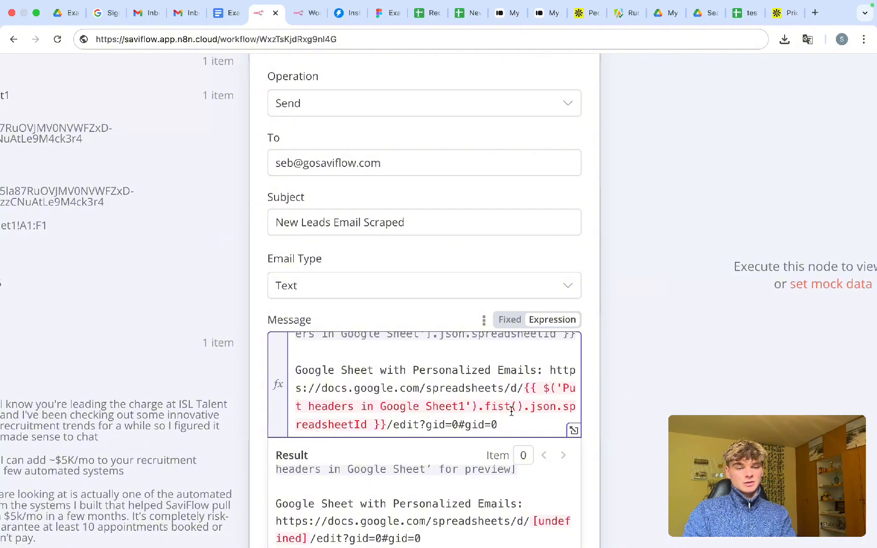
type("r")
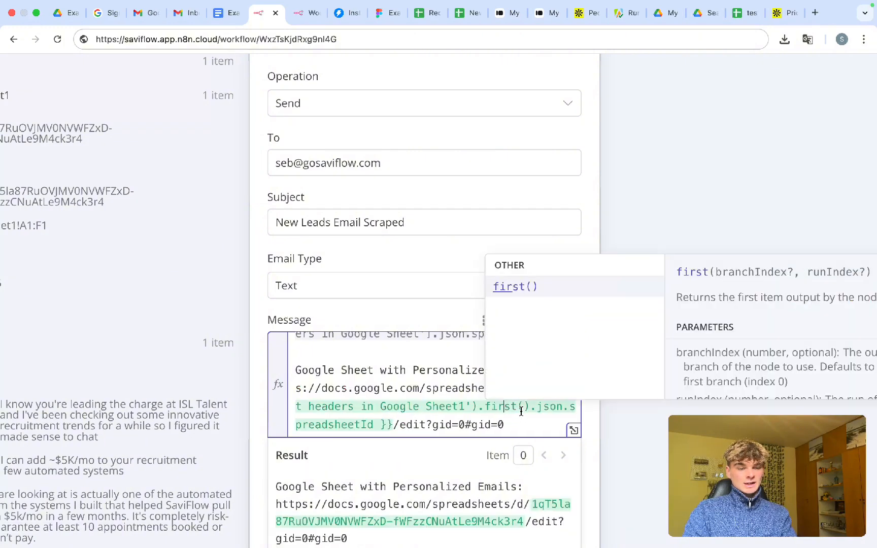
left_click(429, 390)
- Copy the New Personlized emails spreadsheet's web address
scroll(432, 394, "down", 5)
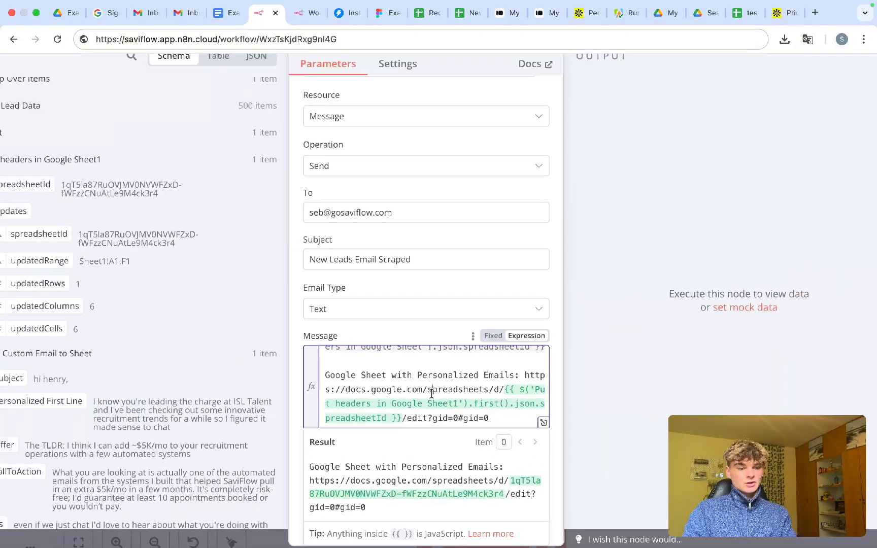
scroll(432, 395, "up", 1)
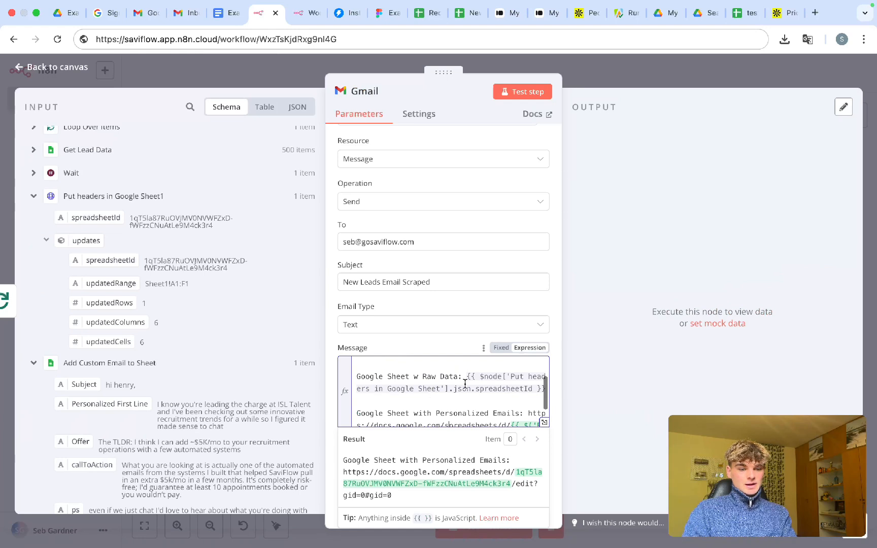
scroll(470, 378, "down", 3)
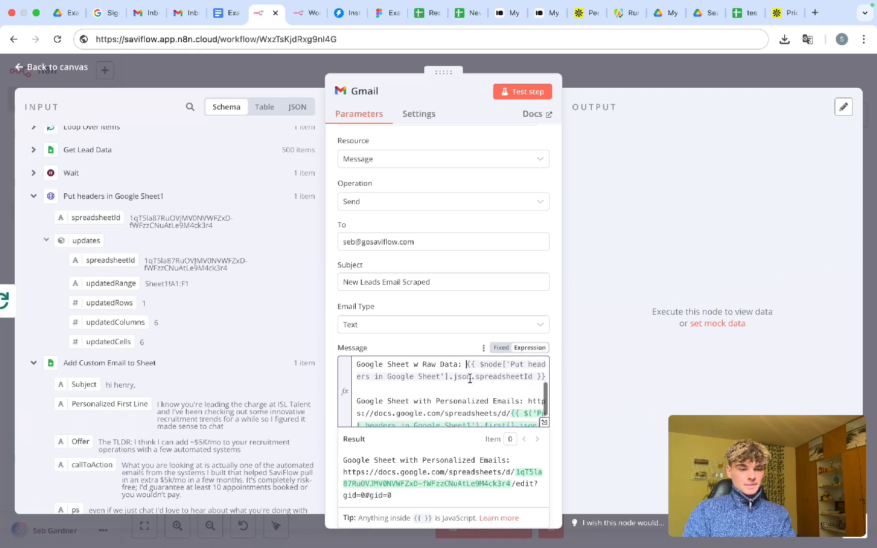
scroll(470, 378, "up", 2)
scroll(470, 378, "down", 2)
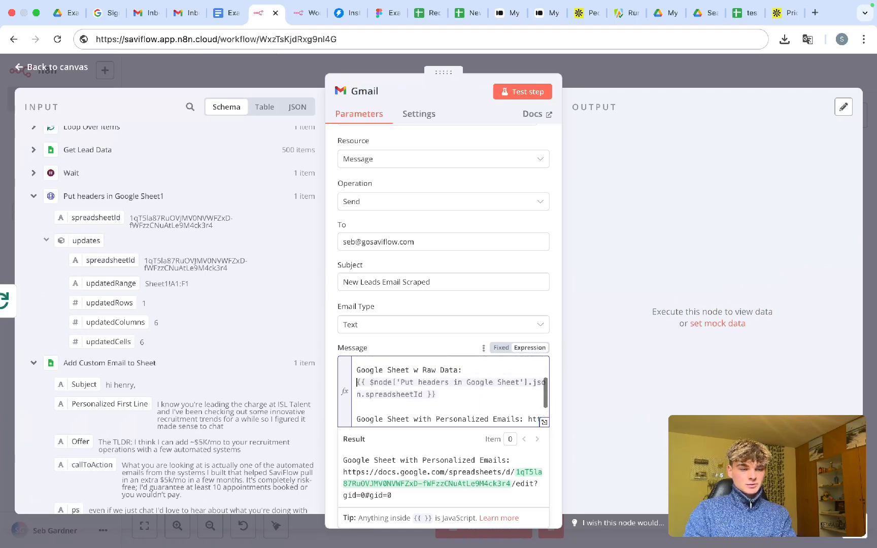
left_click(466, 12)
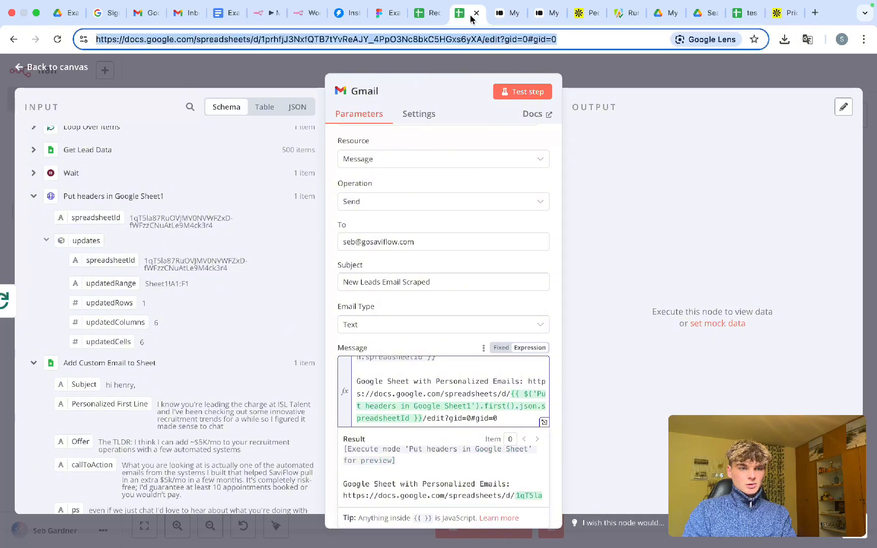
left_click(323, 44)
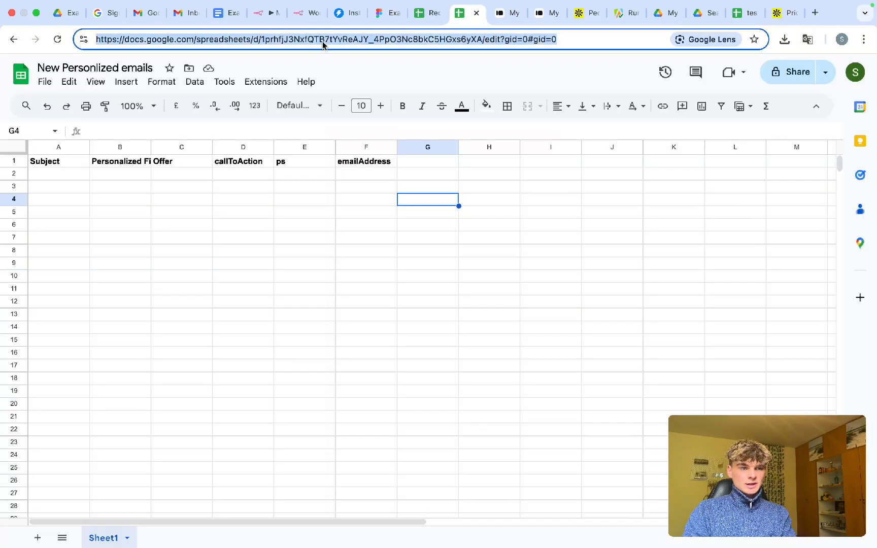
- Paste the link right after 'Google Sheet w Raw Data:' in the Gmail message
left_click(261, 14)
scroll(511, 375, "up", 3)
scroll(512, 375, "up", 1)
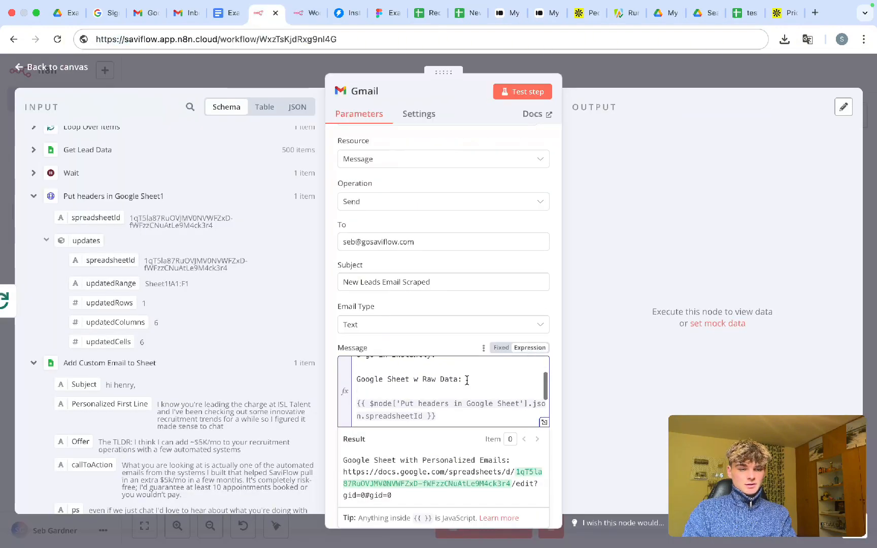
left_click(464, 379)
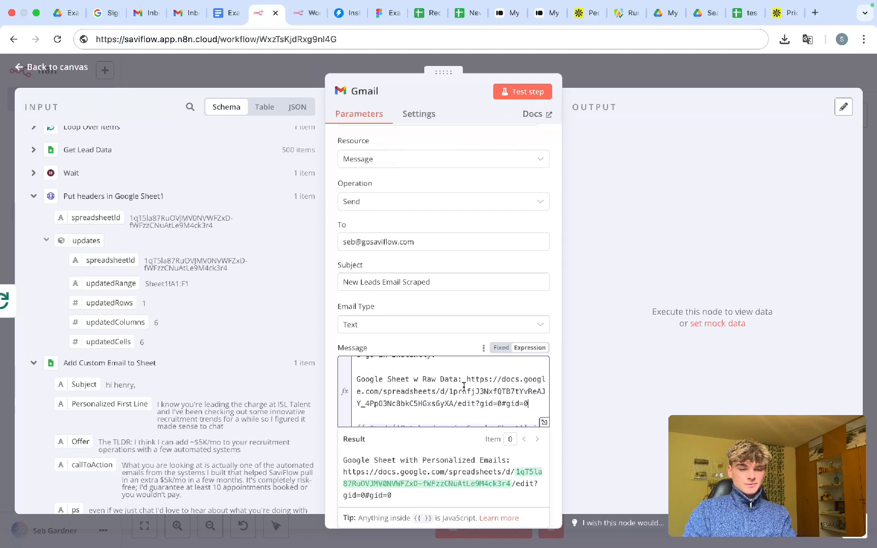
scroll(463, 387, "up", 4)
scroll(464, 386, "down", 1)
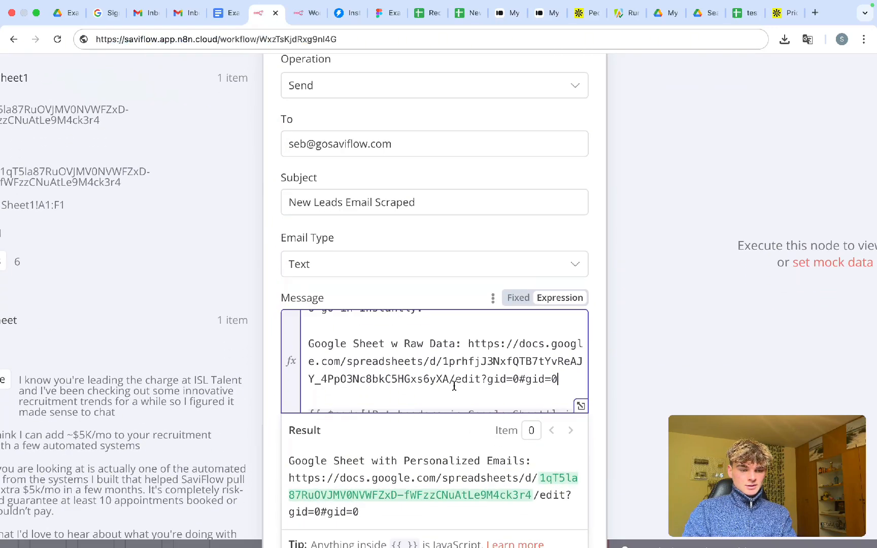
- Delete the hard-coded spreadsheet ID from the raw-data link
left_click_drag(444, 360, 449, 372)
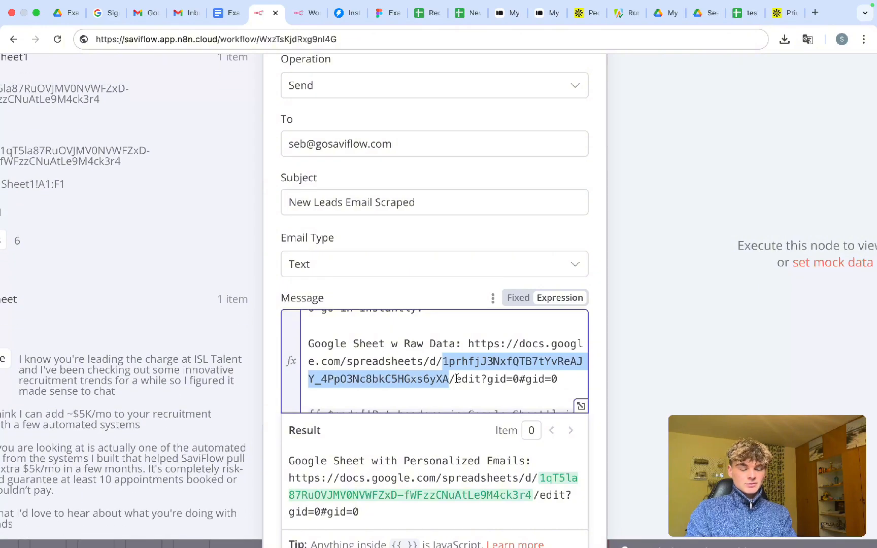
key("BackSpace")
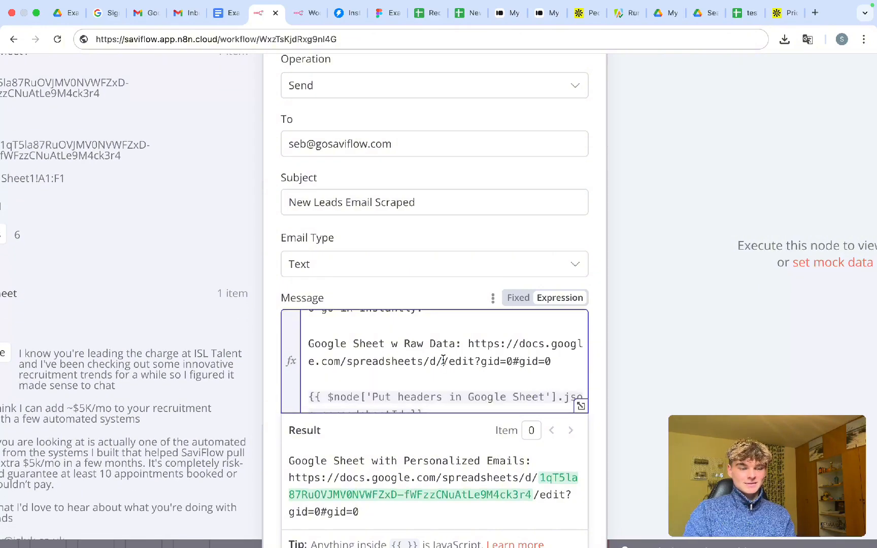
scroll(419, 290, "down", 3)
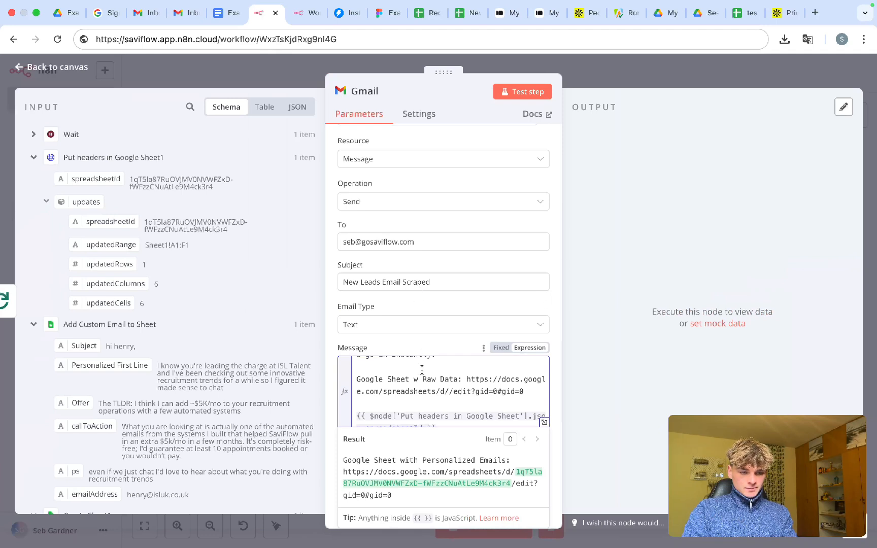
scroll(422, 370, "down", 1)
left_click_drag(439, 416, 350, 399)
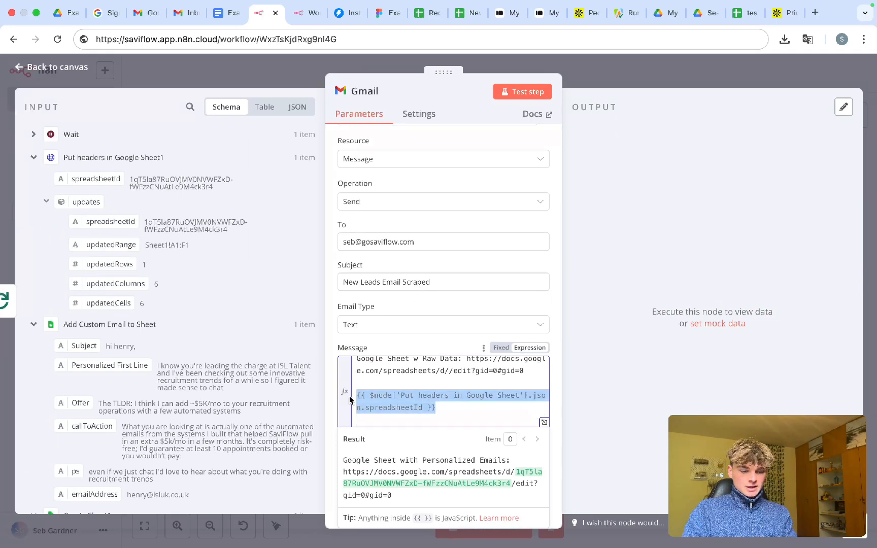
key("BackSpace")
key("BackSpace")
key("BackSpace")
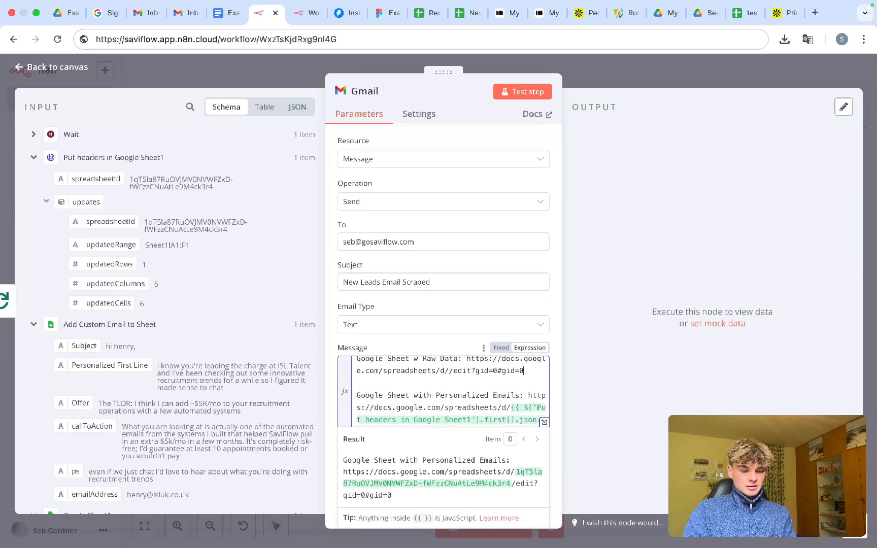
key("super+z")
left_click(407, 407)
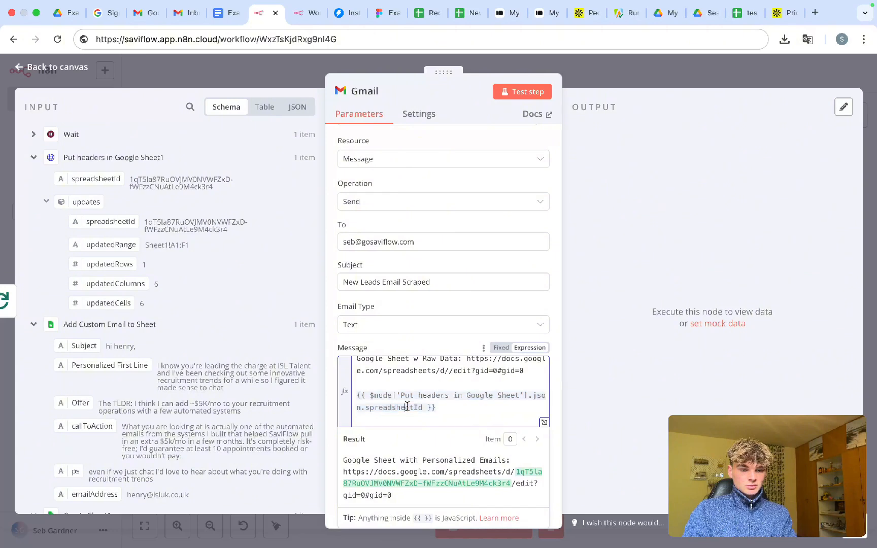
- Move the spreadsheetId expression line into the link between d/ and /edit, removing extra line breaks
left_click_drag(448, 409, 338, 391)
key("super+c")
key("BackSpace")
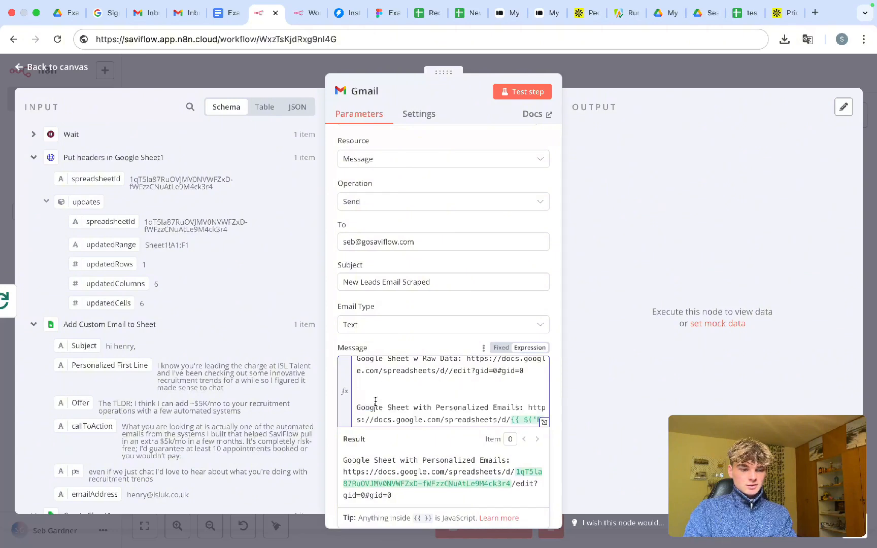
key("BackSpace")
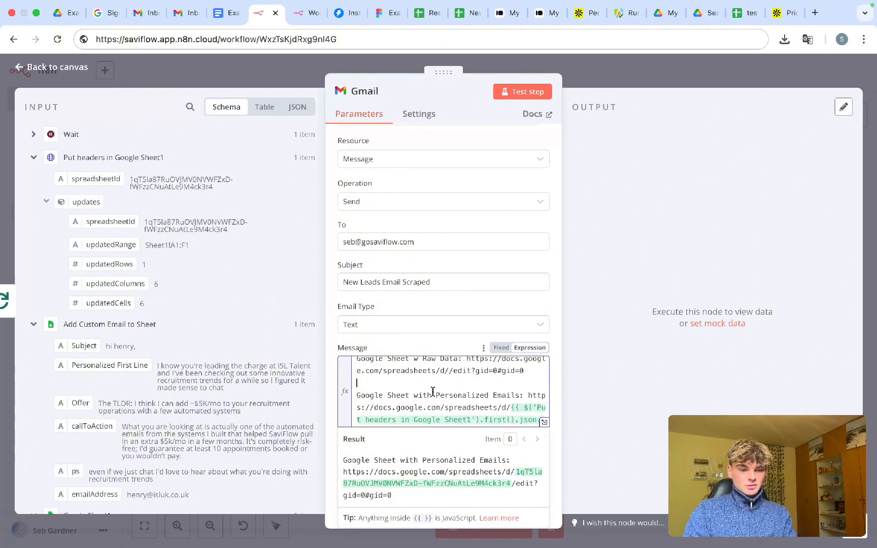
scroll(433, 392, "up", 1)
left_click(448, 386)
key("super+v")
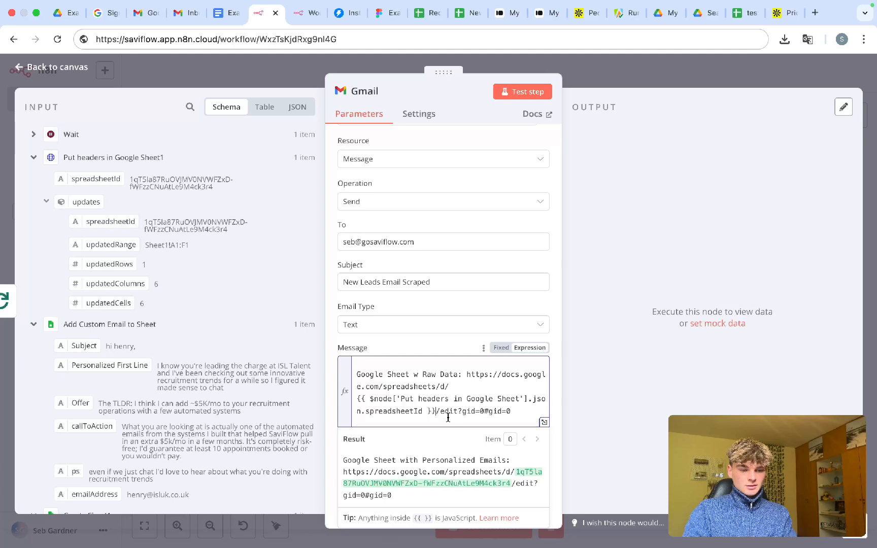
left_click(356, 399)
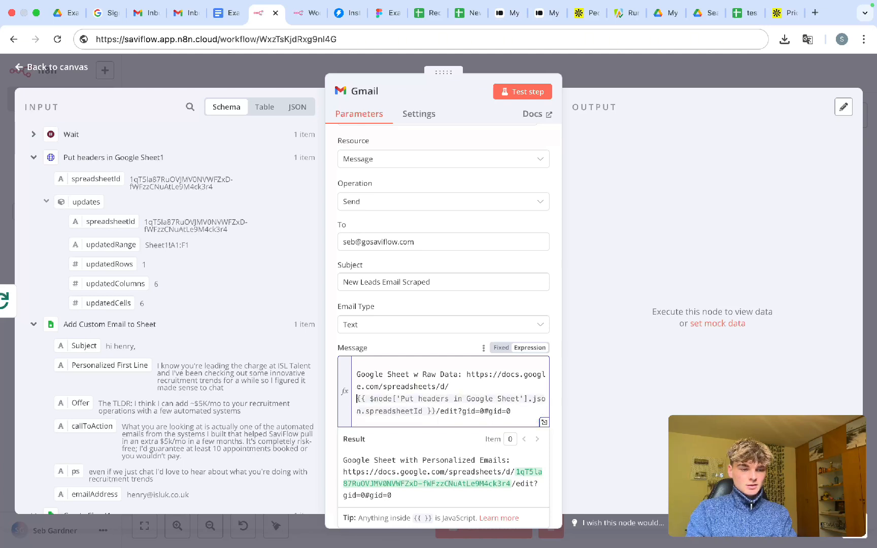
key("BackSpace")
scroll(430, 414, "down", 2)
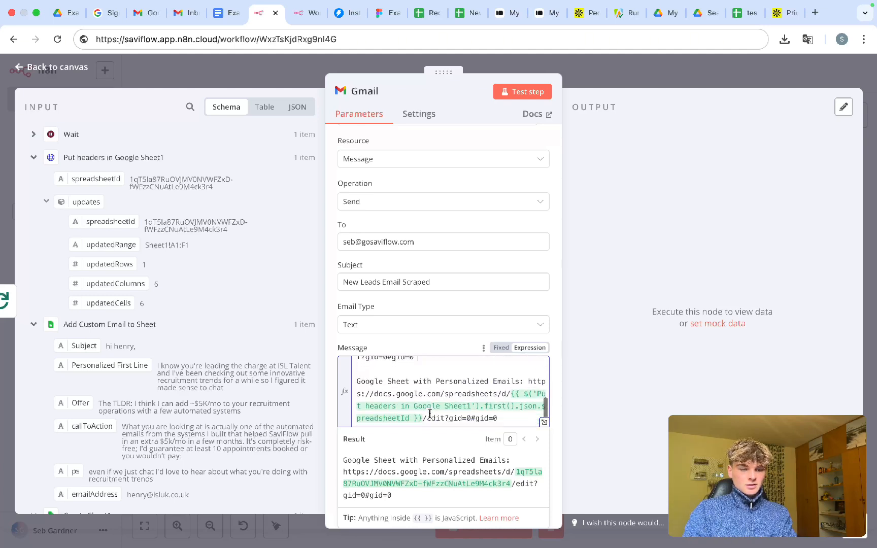
- Replace json with first() in the raw-data link's spreadsheetId expression
scroll(430, 414, "up", 2)
left_click(430, 402)
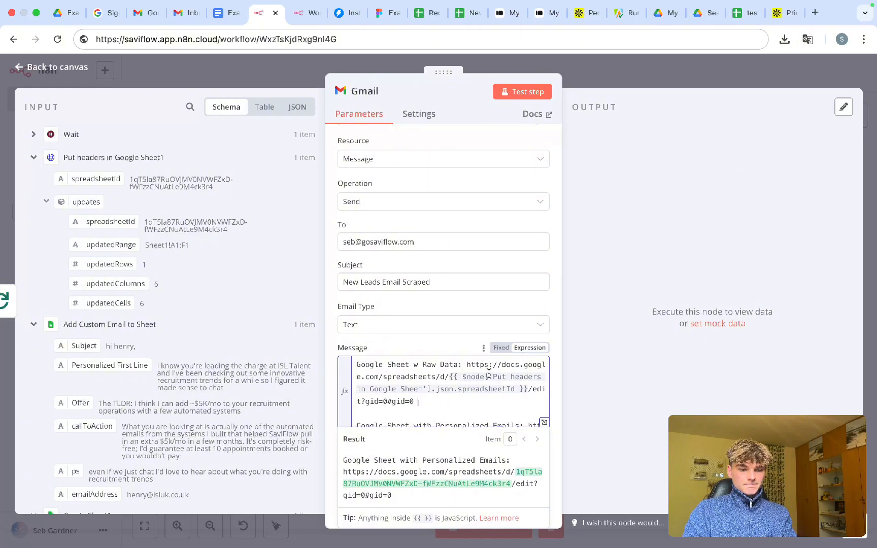
double_click(445, 389)
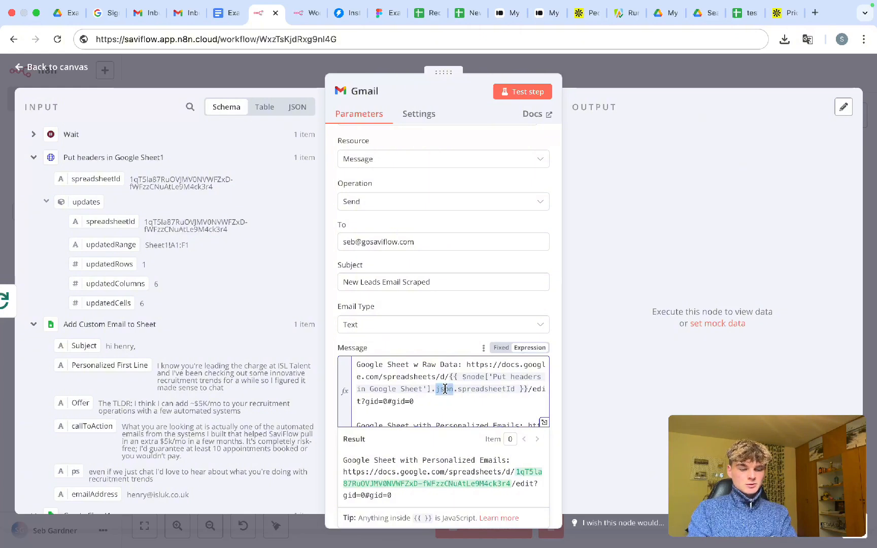
type("fist()")
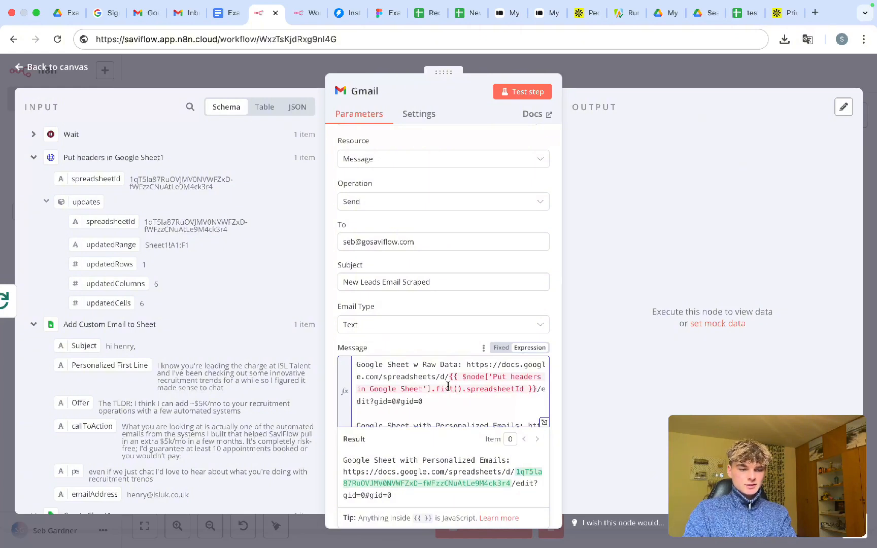
key("Left")
key("Left")
key("Left")
key("Left")
type("r")
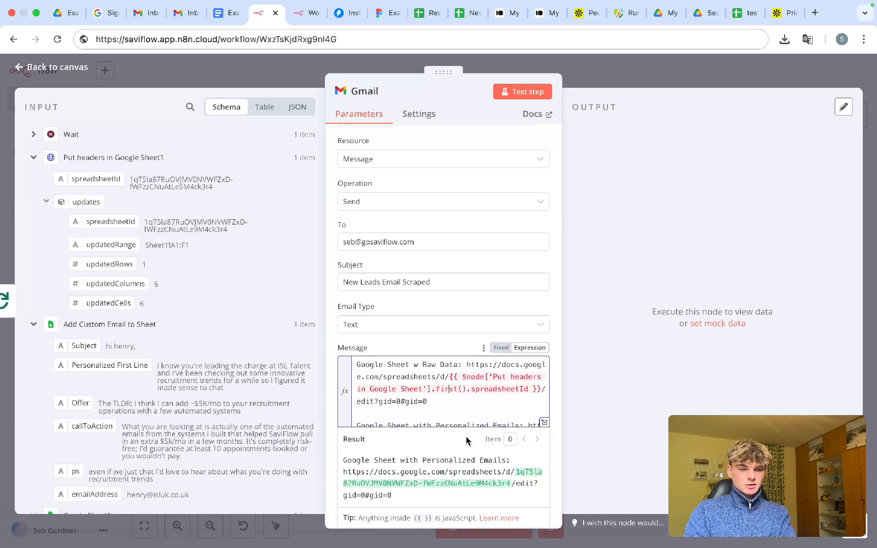
- Change first() to item so it reads .item.spreadsheetId, then check the Result preview
left_click(449, 390)
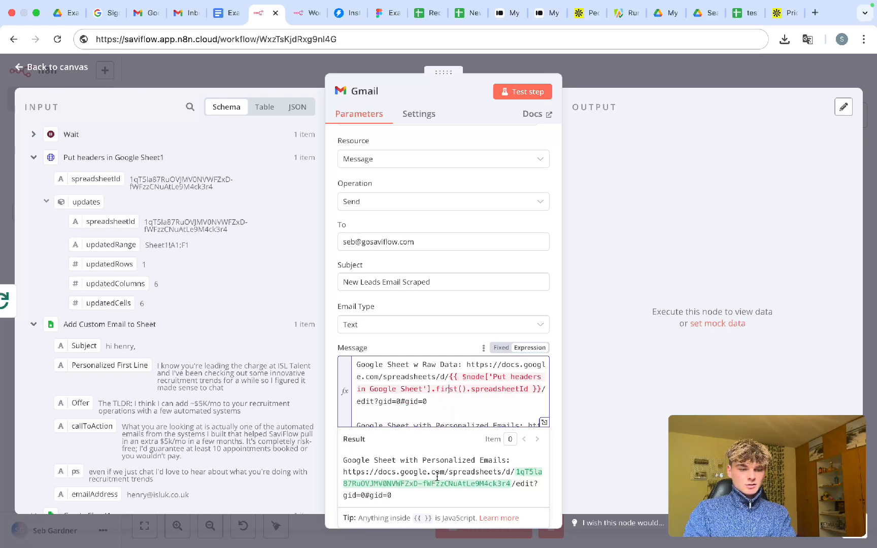
scroll(437, 476, "up", 3)
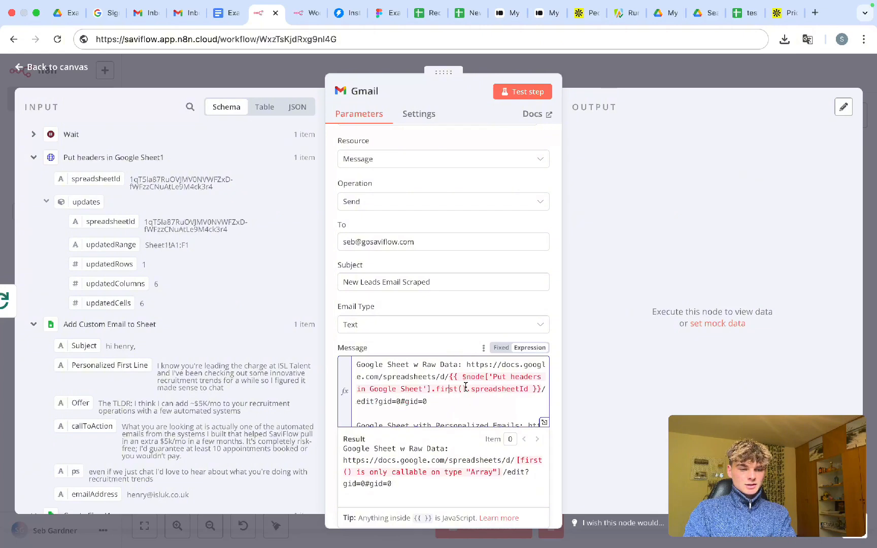
left_click_drag(465, 388, 441, 388)
type("item")
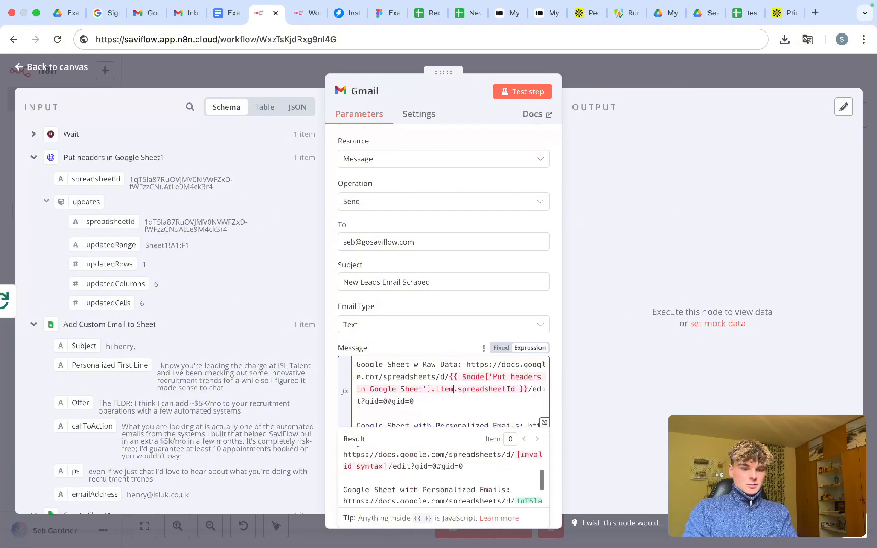
left_click(437, 403)
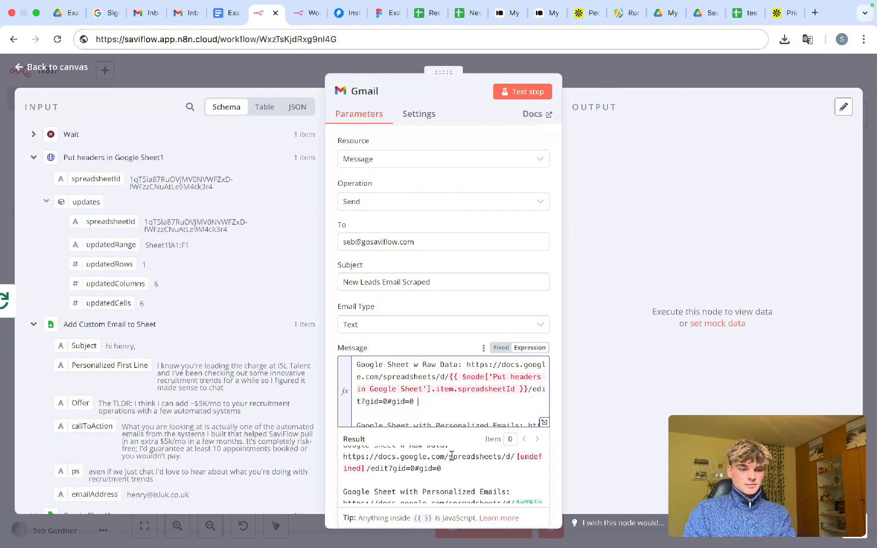
scroll(452, 456, "up", 1)
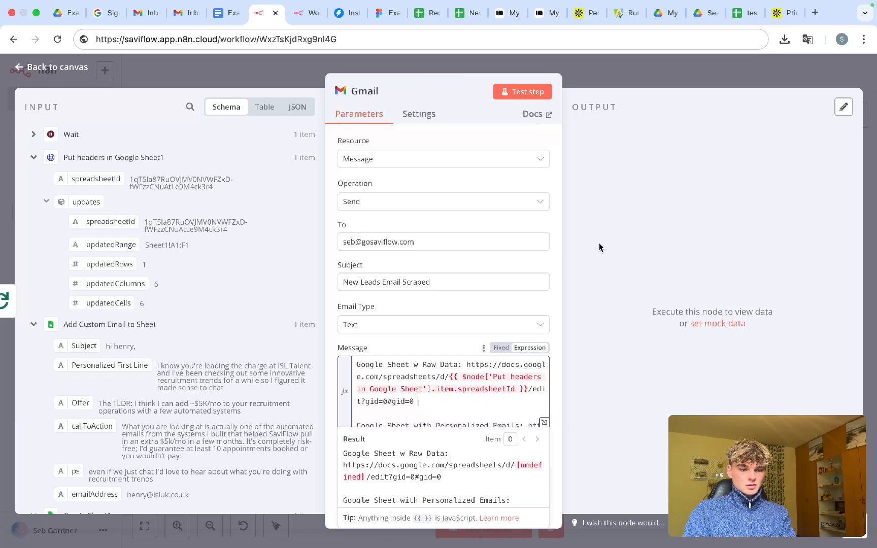
scroll(452, 401, "down", 2)
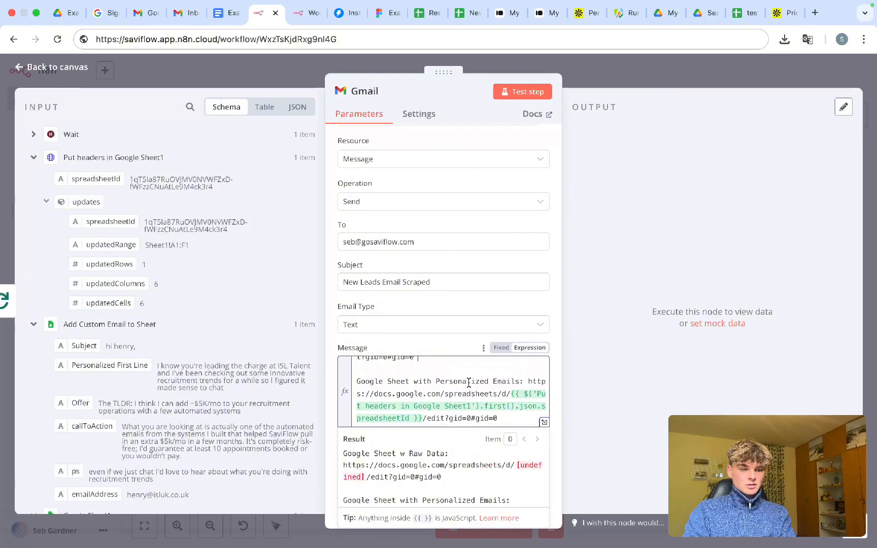
- Back on the canvas, rename Put headers in Google Sheet1 to 'Put headers in Personalized Email Sheet'
left_click(606, 78)
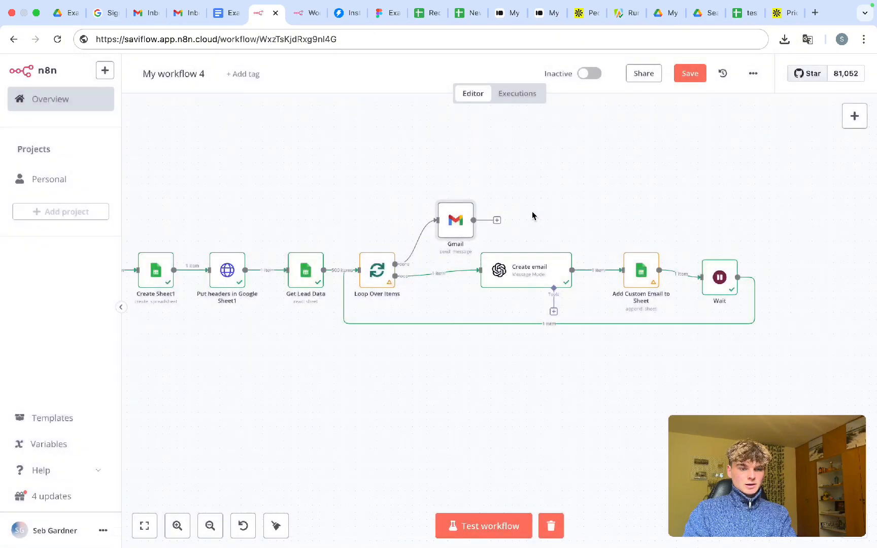
scroll(380, 363, "left", 10)
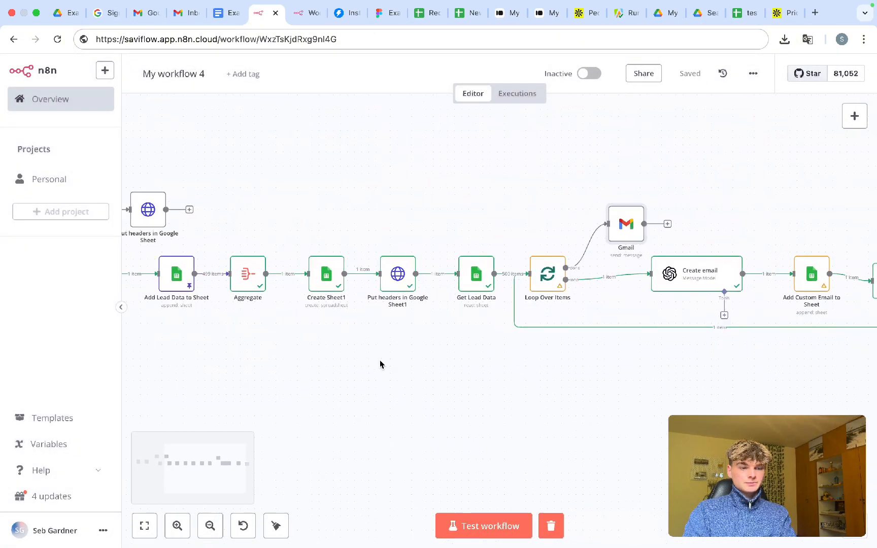
right_click(393, 283)
left_click(411, 333)
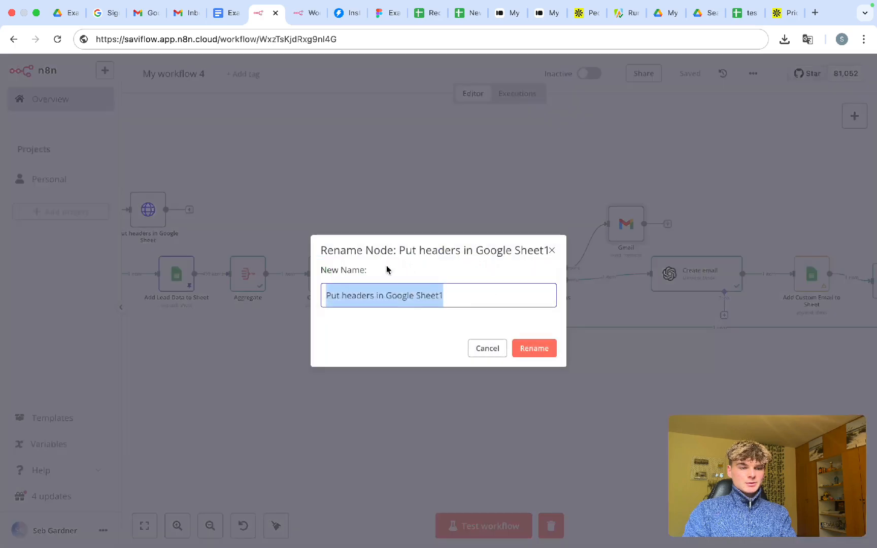
left_click(412, 300)
left_click_drag(472, 296, 384, 295)
type("Persons")
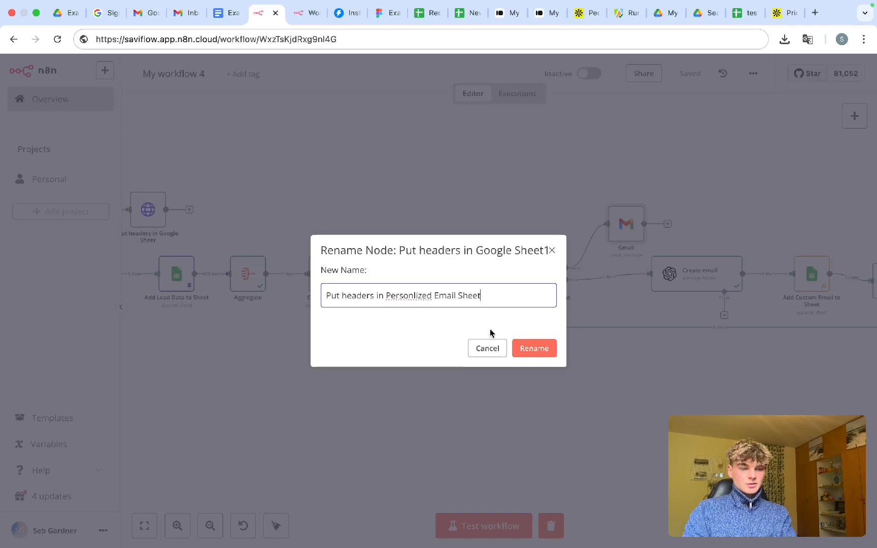
left_click(413, 296)
type("a")
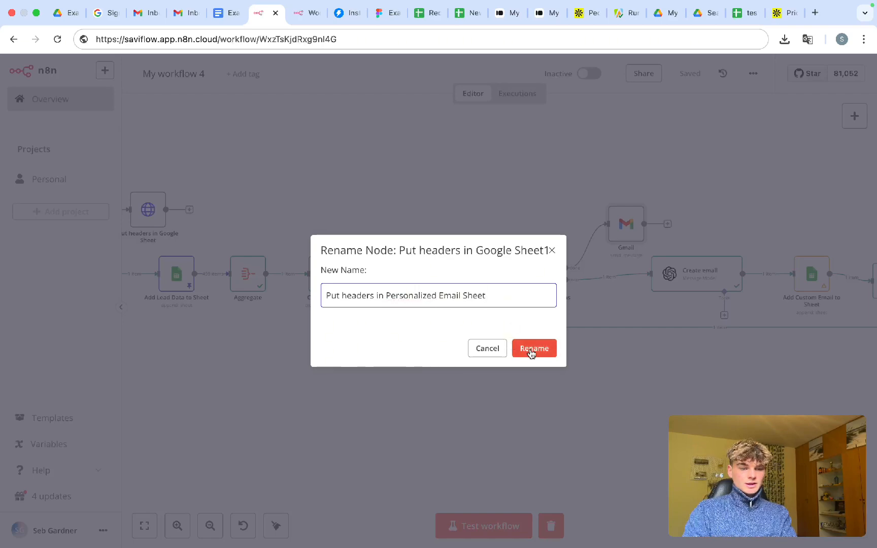
left_click(533, 348)
scroll(438, 414, "left", 5)
- Remove the test trigger's link to Add Lead Data to Sheet and wire the If node's false output into it
scroll(439, 414, "up", 3)
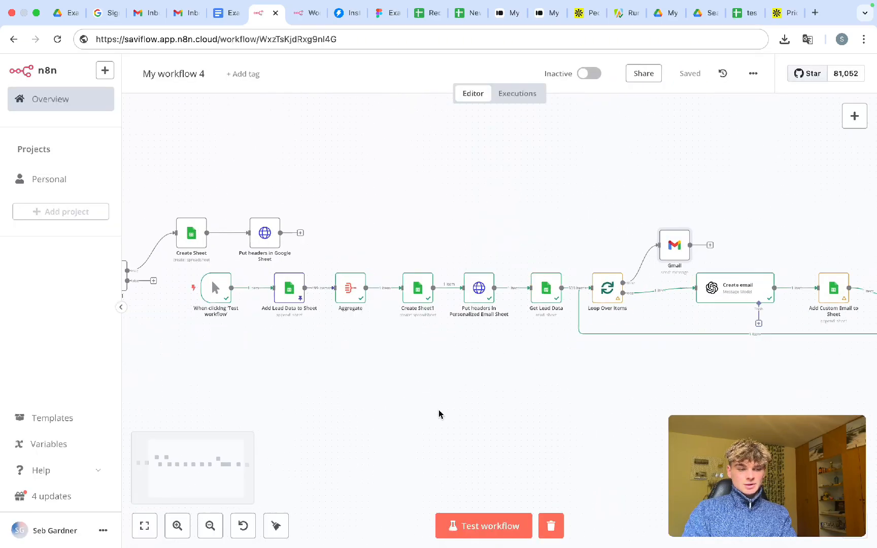
scroll(417, 356, "left", 5)
scroll(417, 356, "up", 2)
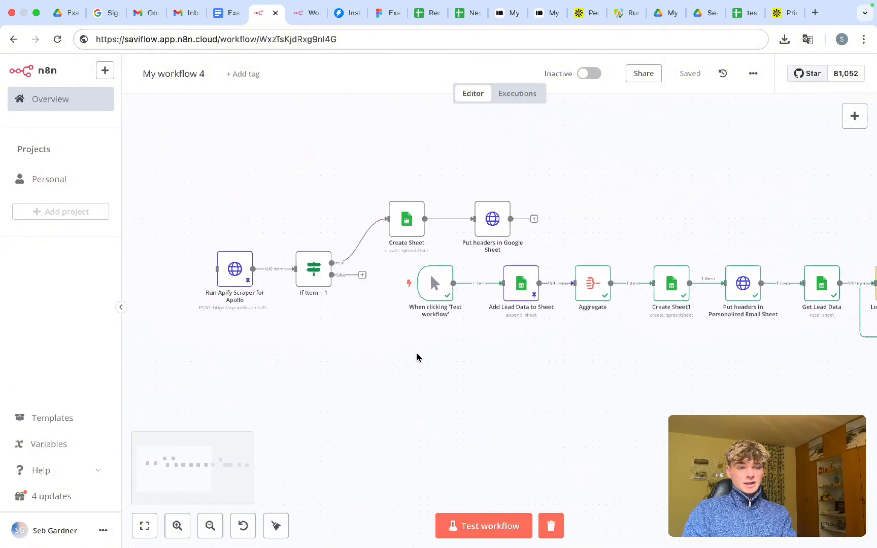
left_click(492, 287)
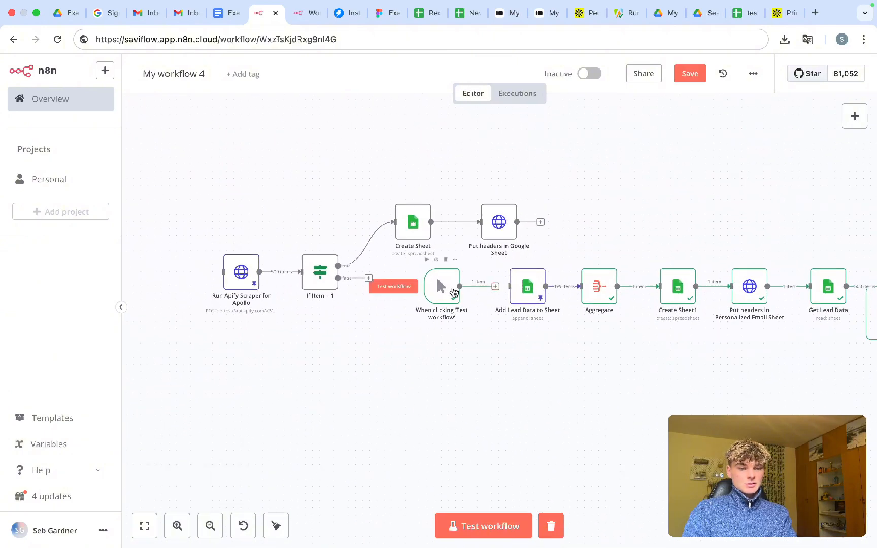
left_click_drag(455, 289, 325, 369)
left_click_drag(353, 278, 491, 295)
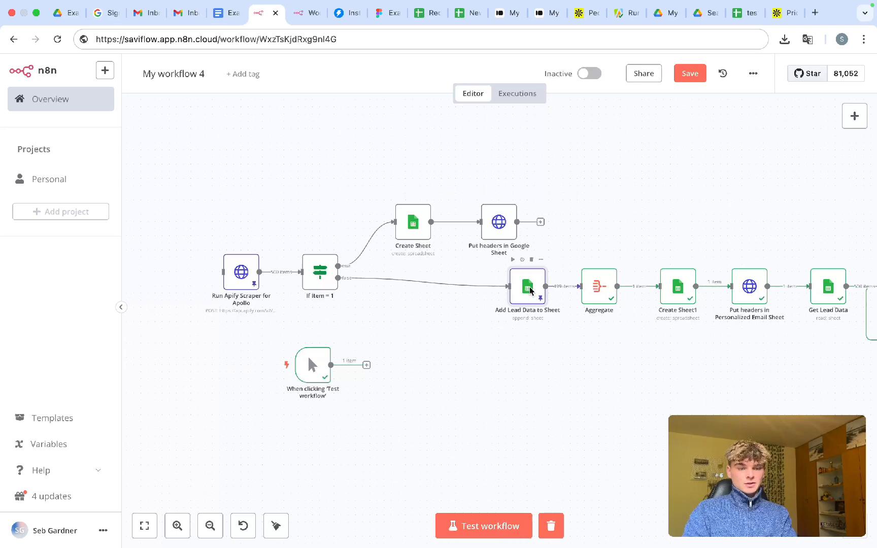
- Unpin Add Lead Data to Sheet's sample output and connect Put headers in Google Sheet into it
double_click(539, 295)
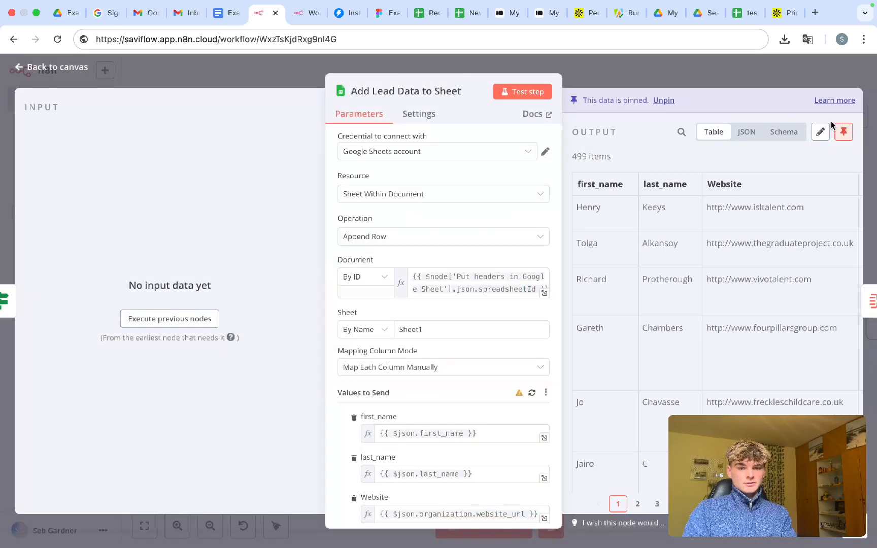
left_click(843, 132)
left_click(724, 78)
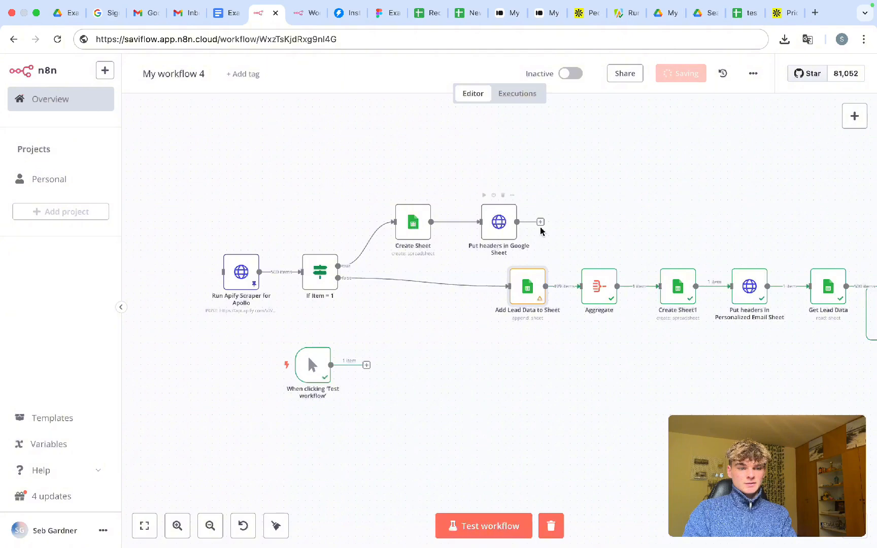
left_click_drag(540, 223, 509, 287)
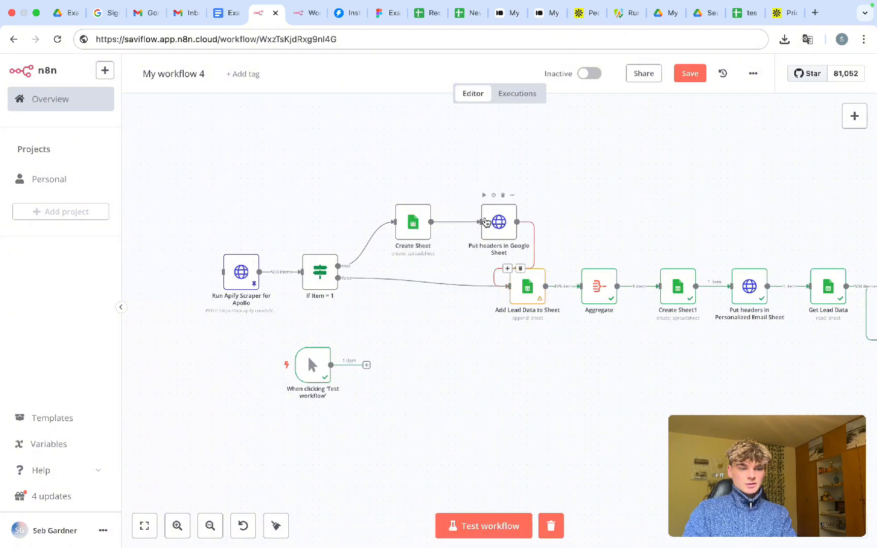
- Line the manual trigger up with the Apify node and save the workflow
scroll(573, 322, "right", 10)
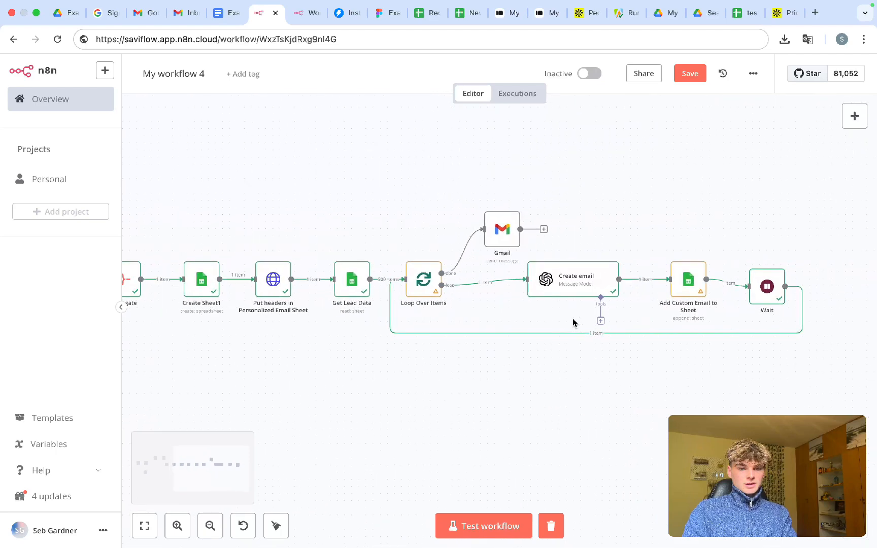
scroll(508, 375, "left", 5)
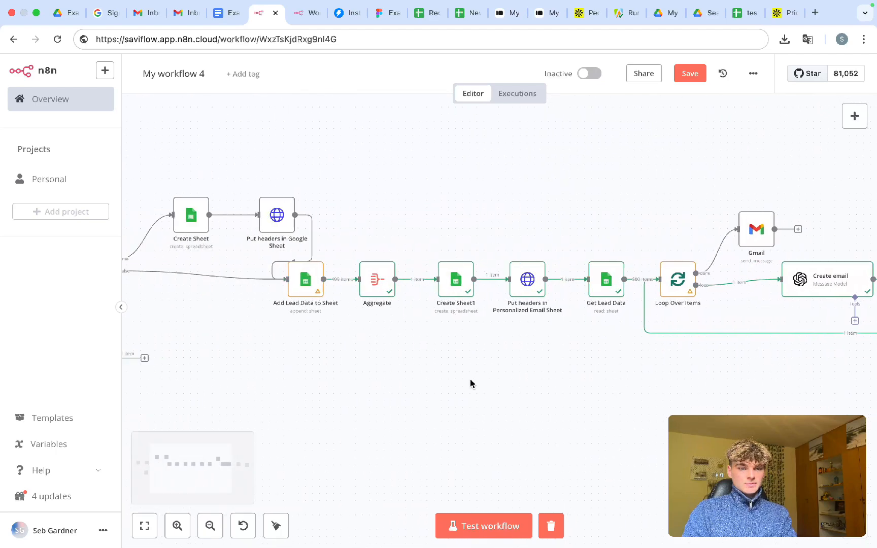
scroll(471, 383, "left", 6)
left_click_drag(387, 356, 230, 264)
key("ctrl+s")
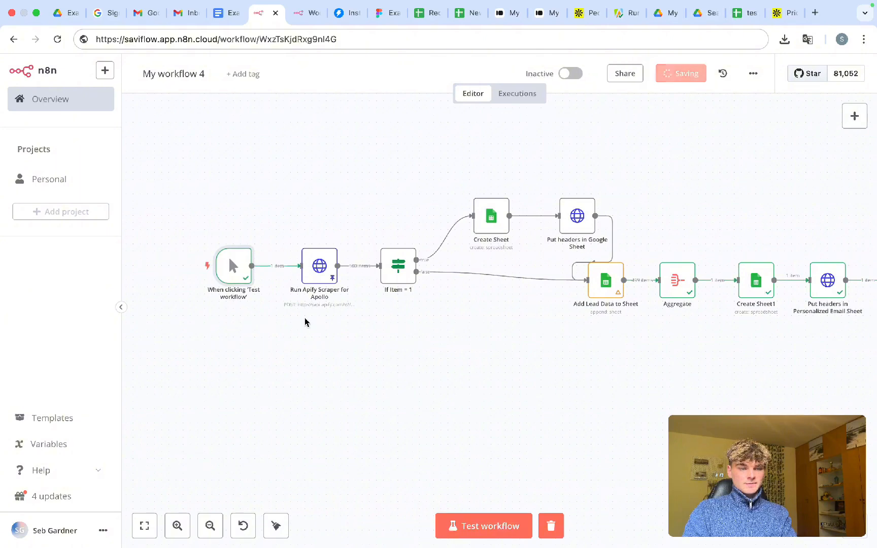
- Shift the main node row right, place the Gmail node above the loop, and save again
scroll(305, 322, "down", 3)
scroll(362, 321, "right", 5)
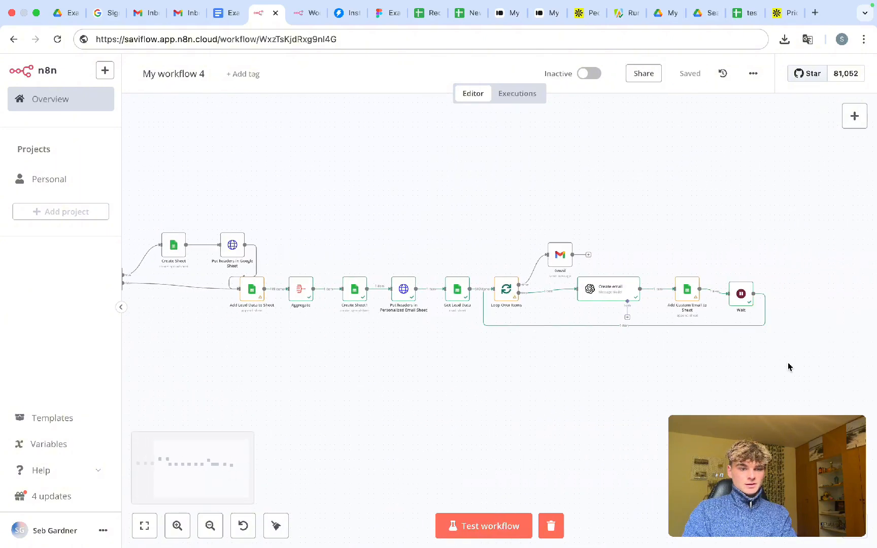
left_click_drag(788, 366, 235, 246)
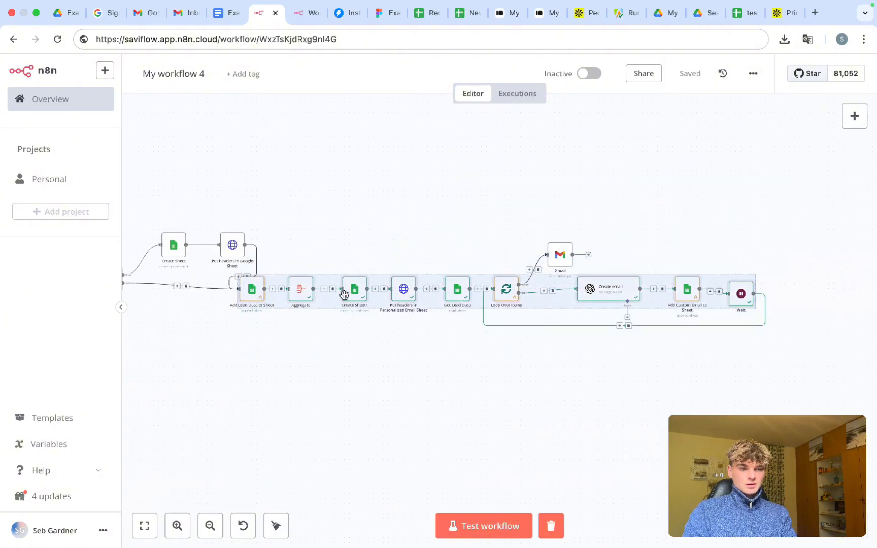
left_click_drag(345, 294, 407, 295)
left_click_drag(562, 256, 627, 255)
scroll(327, 244, "left", 4)
scroll(327, 245, "down", 1)
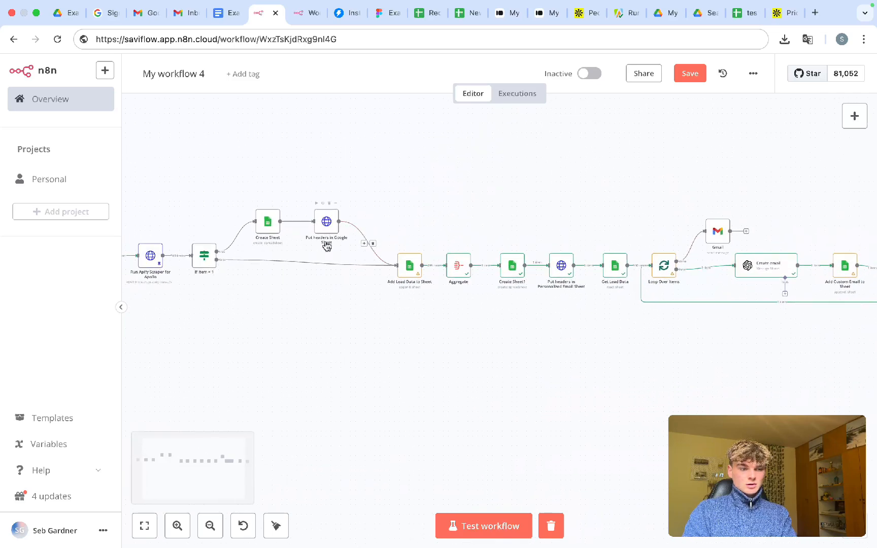
scroll(496, 180, "down", 3)
key("ctrl+s")
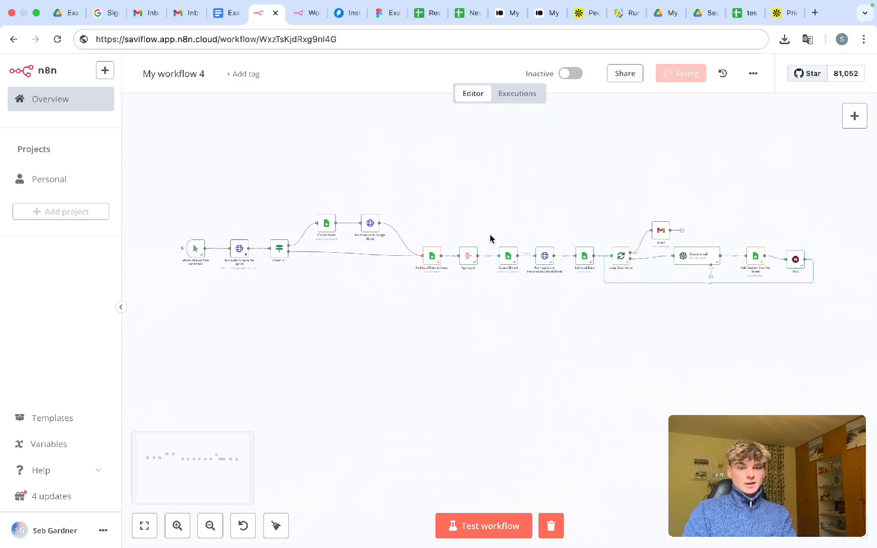
scroll(490, 239, "up", 3)
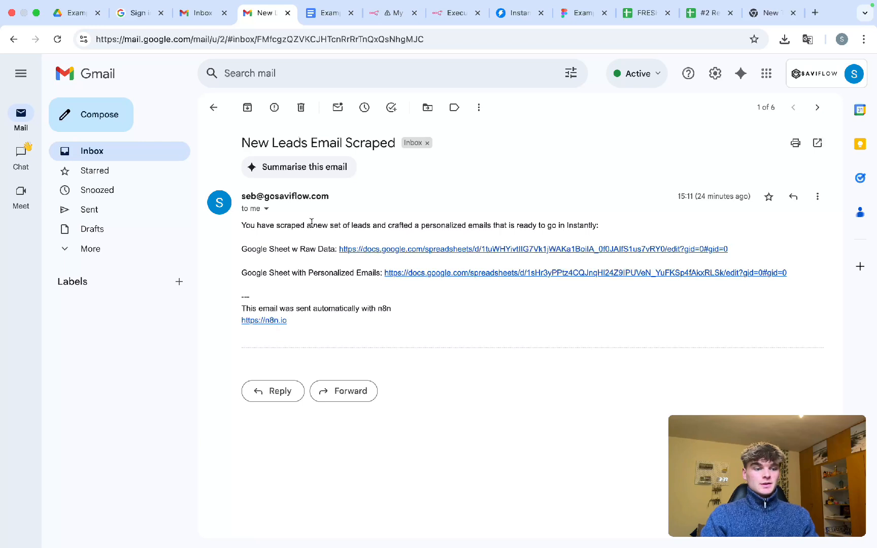
- Highlight the email's subject and opening lines, then follow the Raw Data link to '#2 Recruitment Leads'
left_click_drag(245, 225, 441, 227)
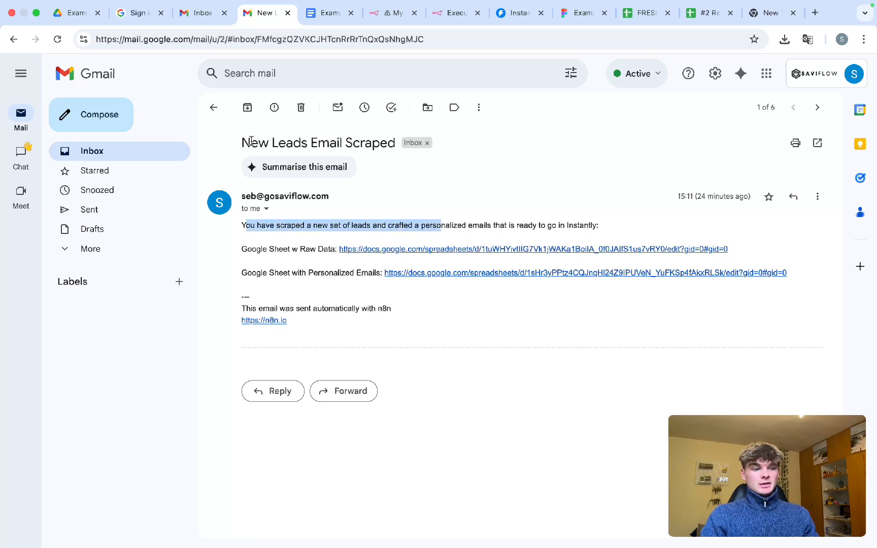
left_click_drag(251, 141, 377, 138)
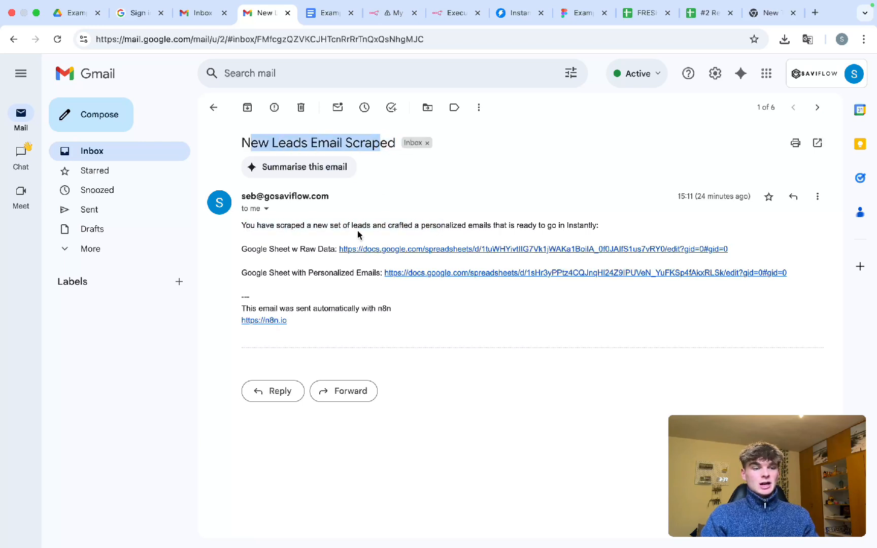
left_click_drag(256, 225, 580, 226)
left_click_drag(288, 248, 322, 250)
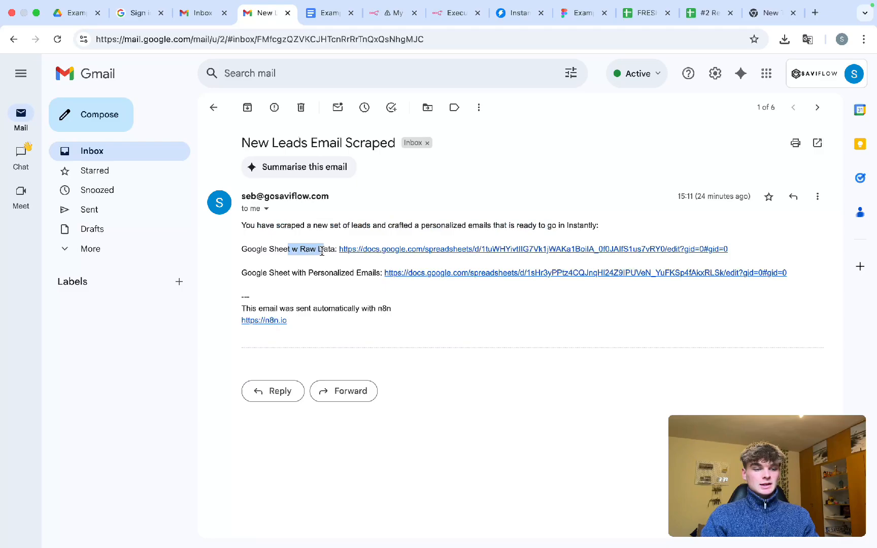
left_click(375, 252)
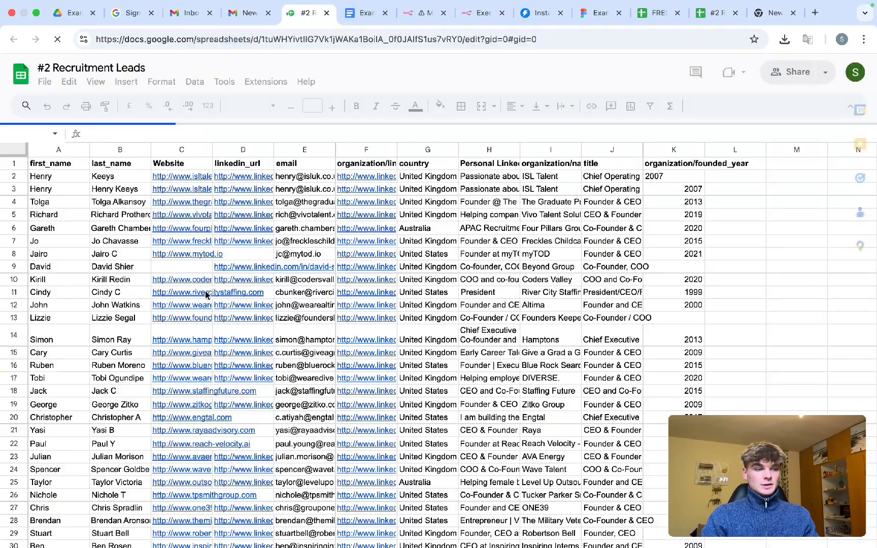
- Skim the raw leads spreadsheet and close its tab
scroll(206, 294, "down", 20)
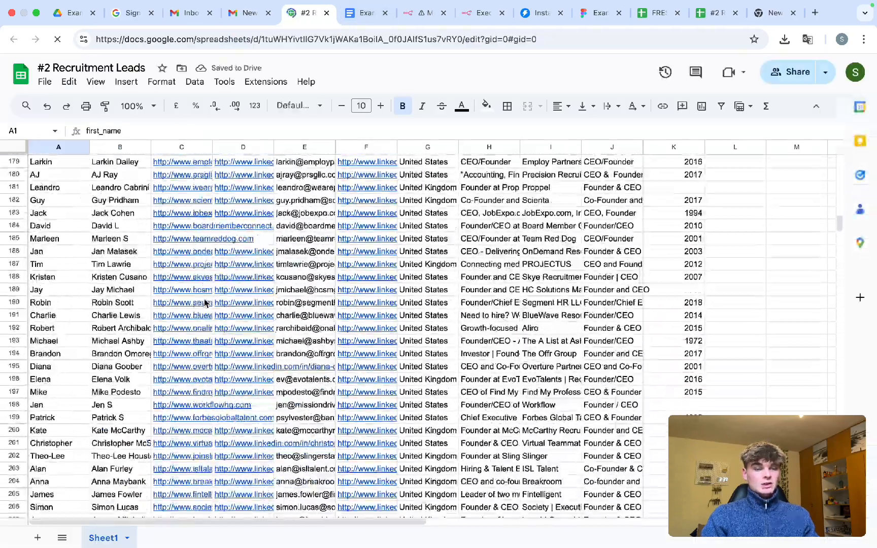
scroll(205, 303, "up", 20)
key("ctrl+w")
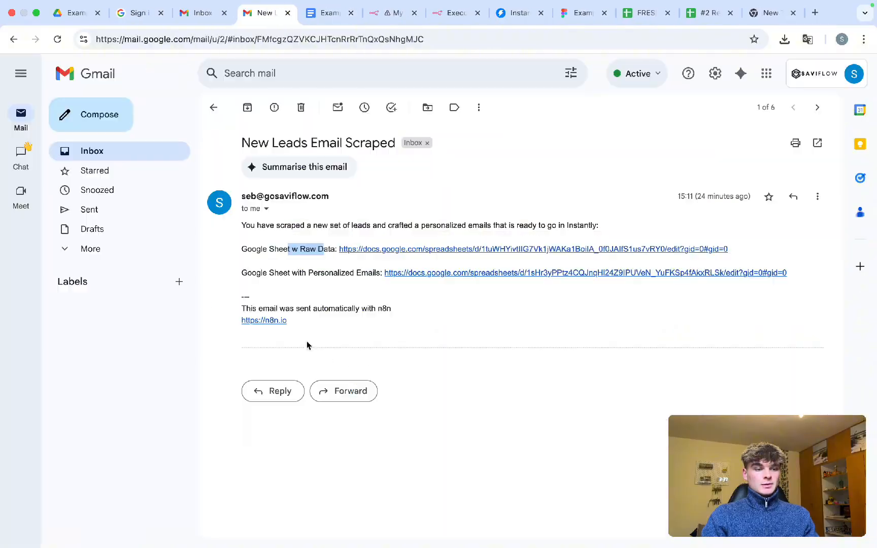
- Review the 'FRESH: Personlized Recruitment emails' sheet's columns and personalized first lines, then close it
left_click_drag(265, 274, 381, 274)
left_click(401, 273)
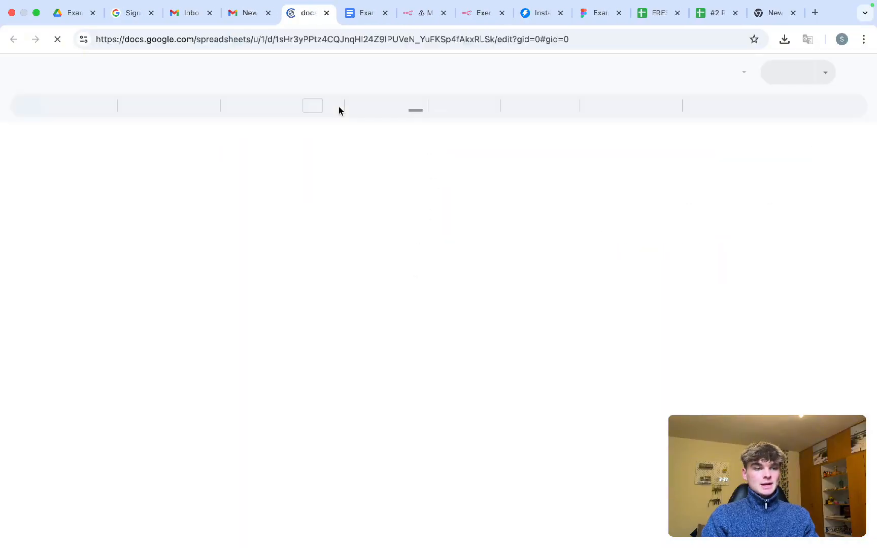
scroll(327, 269, "down", 3)
scroll(328, 270, "up", 3)
scroll(327, 270, "right", 10)
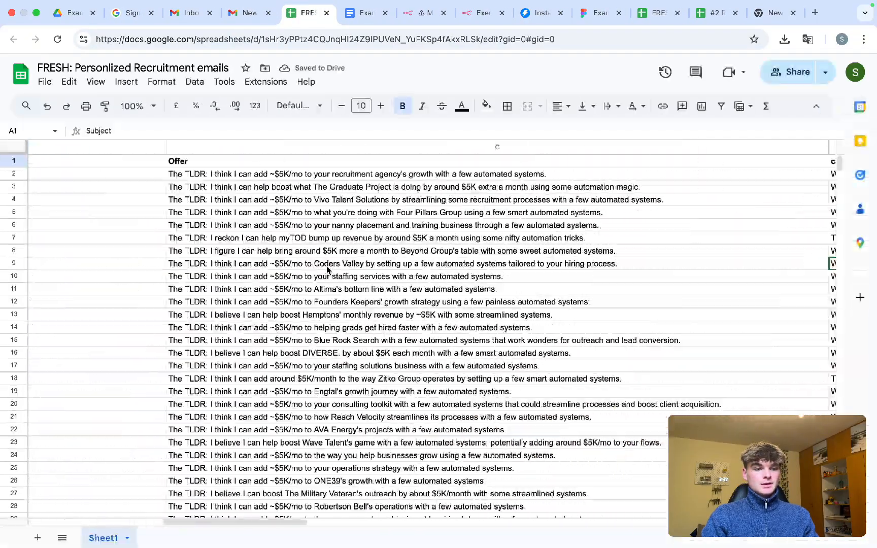
scroll(328, 270, "right", 15)
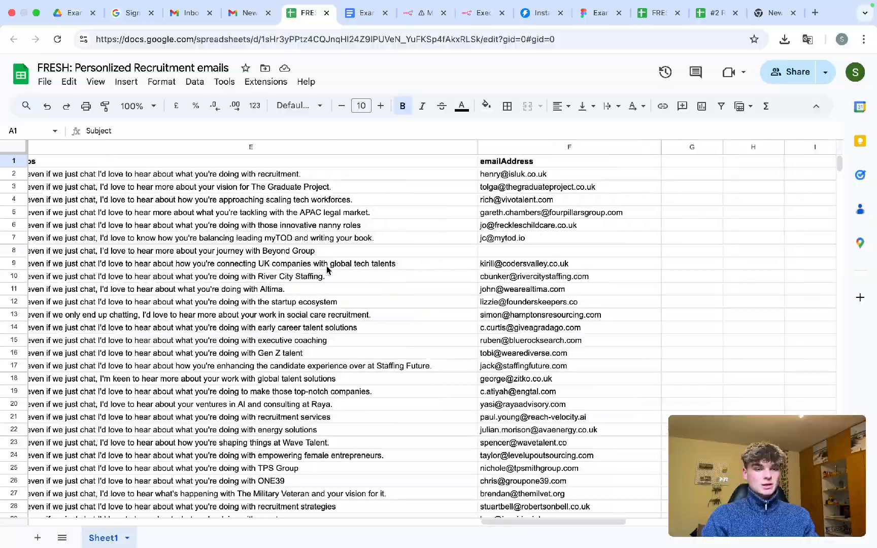
scroll(327, 270, "left", 20)
scroll(327, 270, "down", 20)
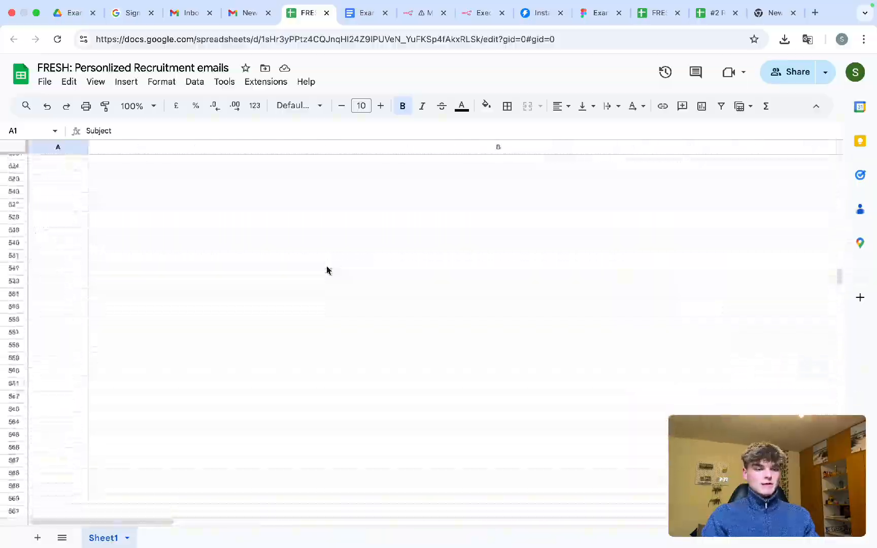
scroll(328, 270, "up", 15)
left_click_drag(64, 373, 277, 375)
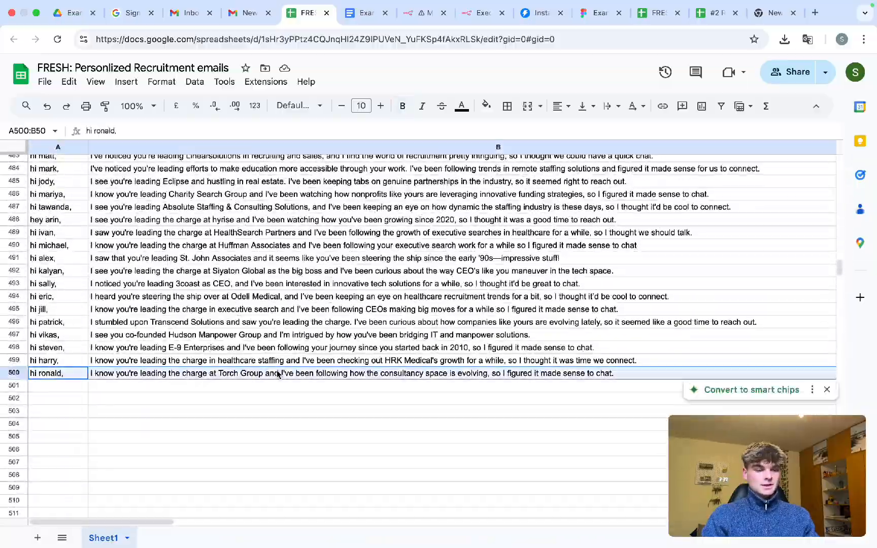
left_click(292, 339)
scroll(292, 339, "up", 20)
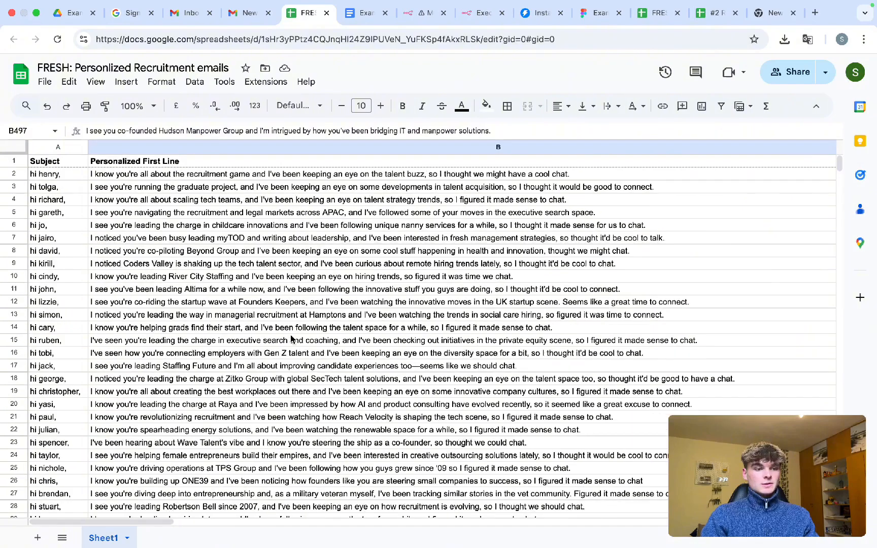
key("super+w")
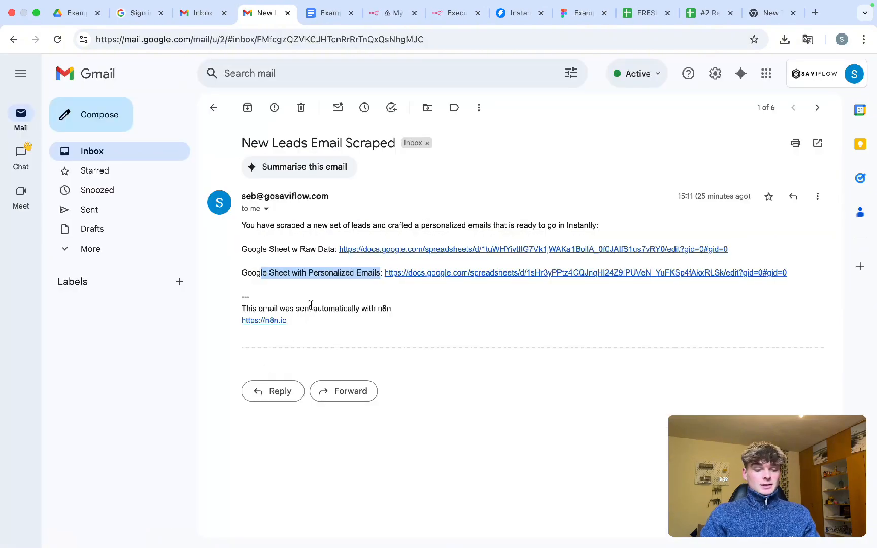
- Highlight the 'This email was sent automatically with n8n' footer lines in the notification
left_click_drag(315, 319, 239, 300)
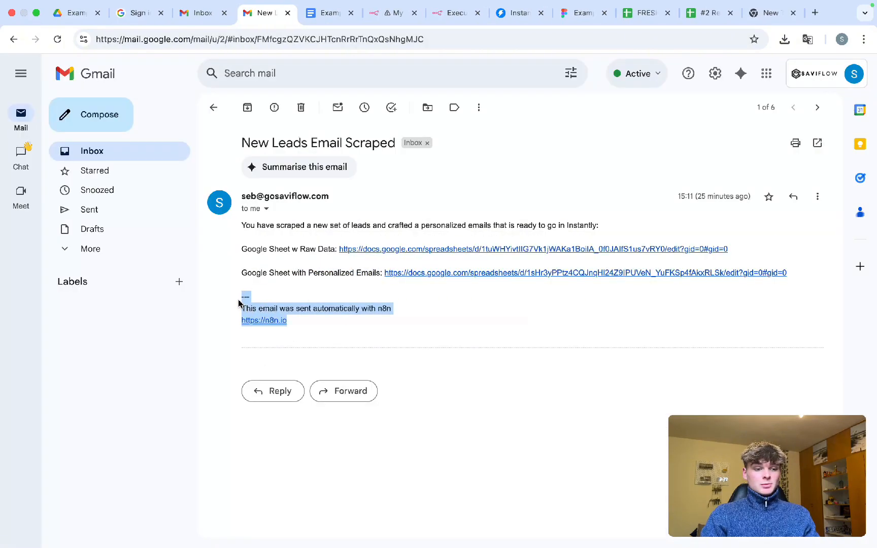
left_click(269, 305)
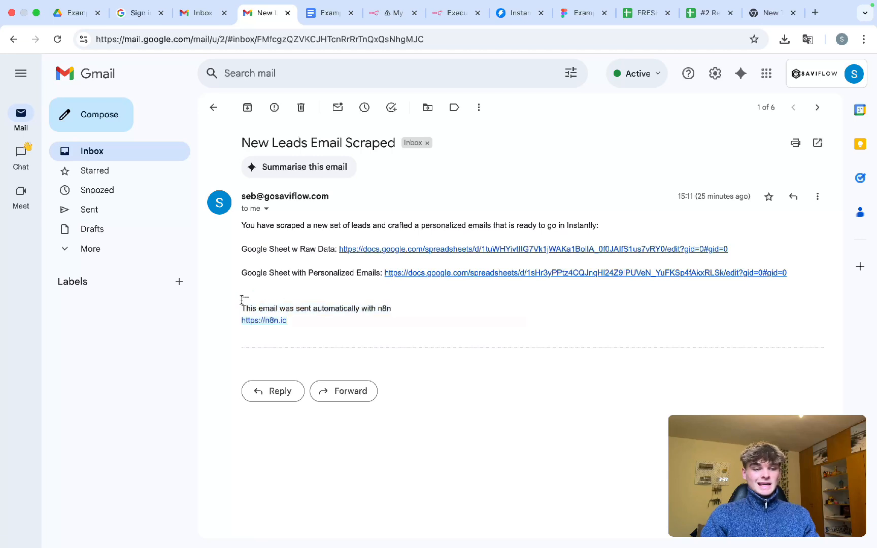
left_click_drag(242, 299, 310, 326)
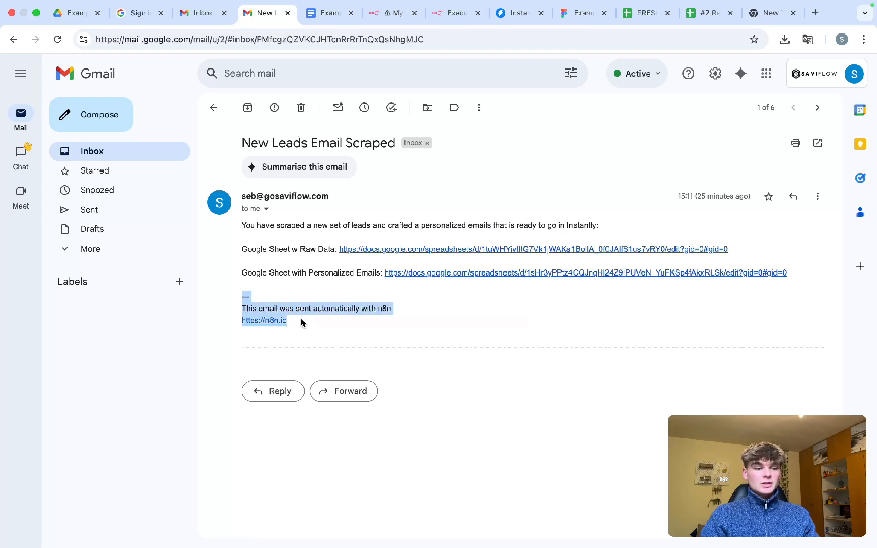
- In the Gmail node, add the Append n8n Attribution option and switch it off
left_click(380, 15)
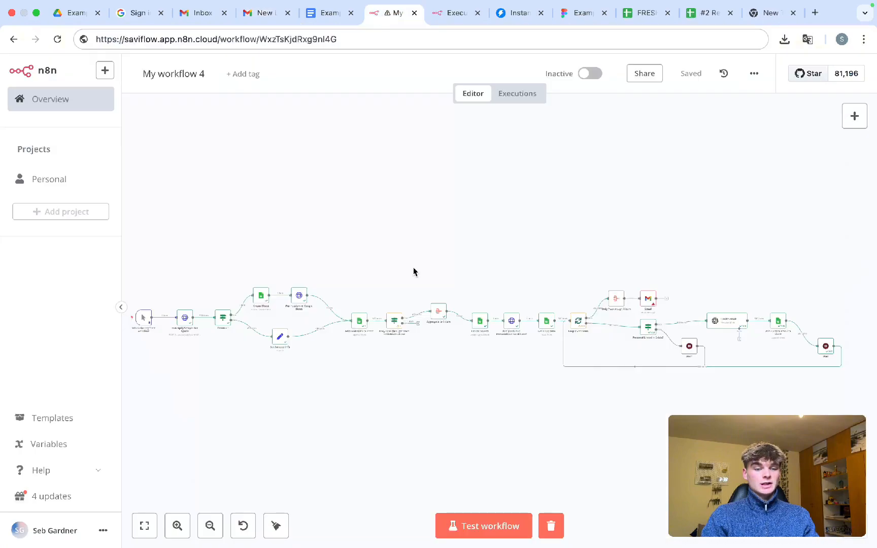
scroll(671, 361, "up", 5)
scroll(670, 338, "up", 3)
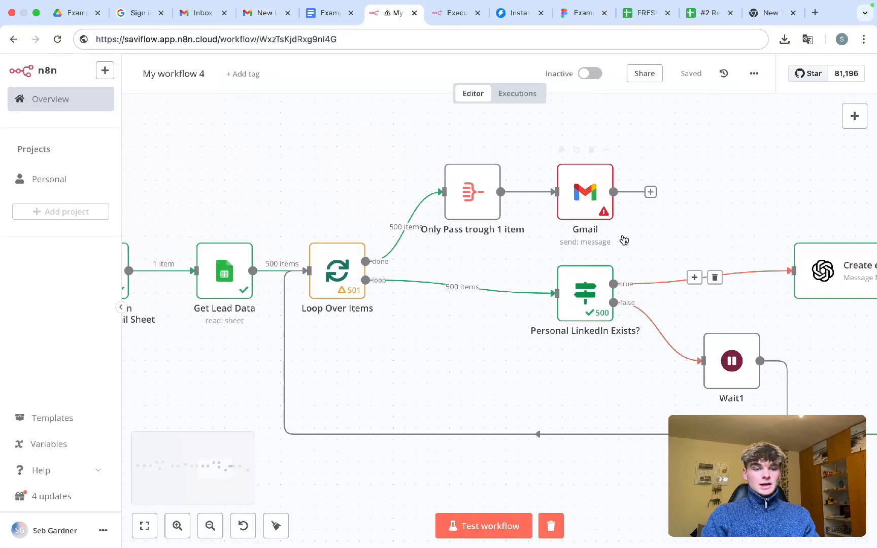
double_click(582, 223)
scroll(406, 315, "down", 2)
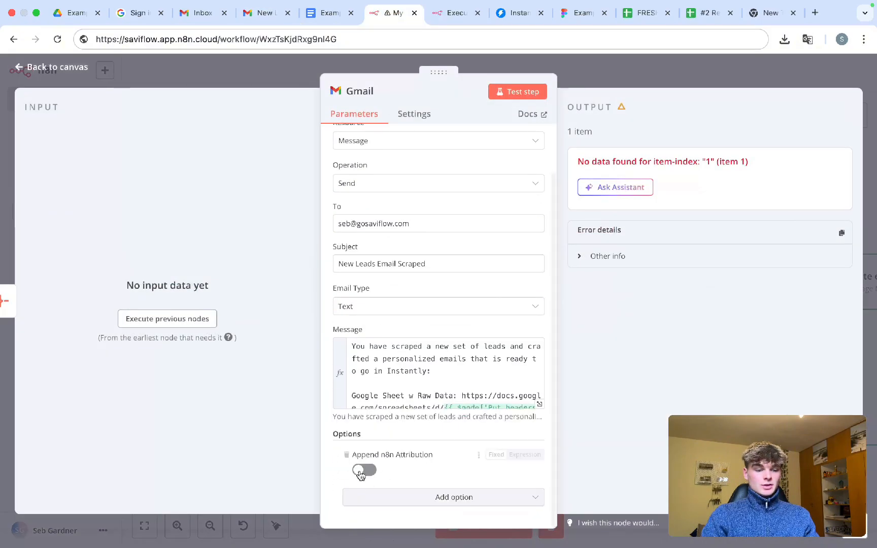
left_click(347, 456)
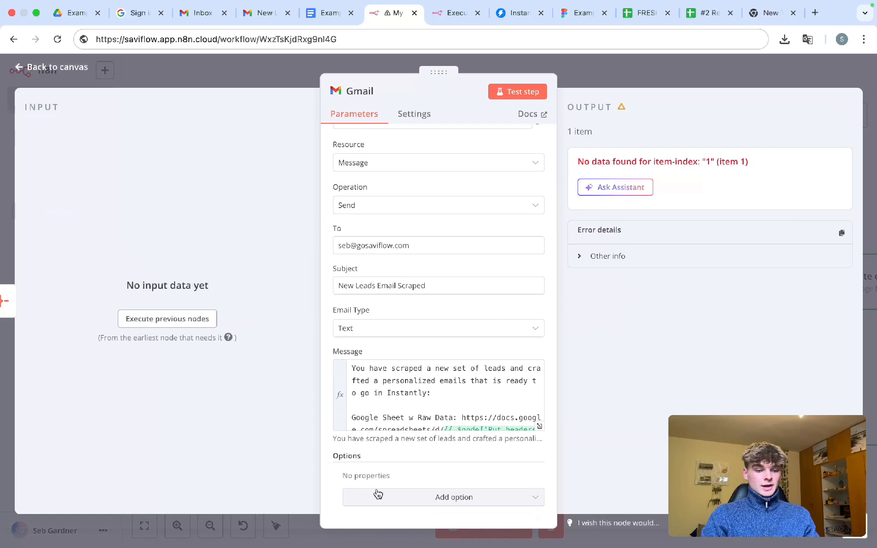
left_click(377, 495)
left_click(400, 343)
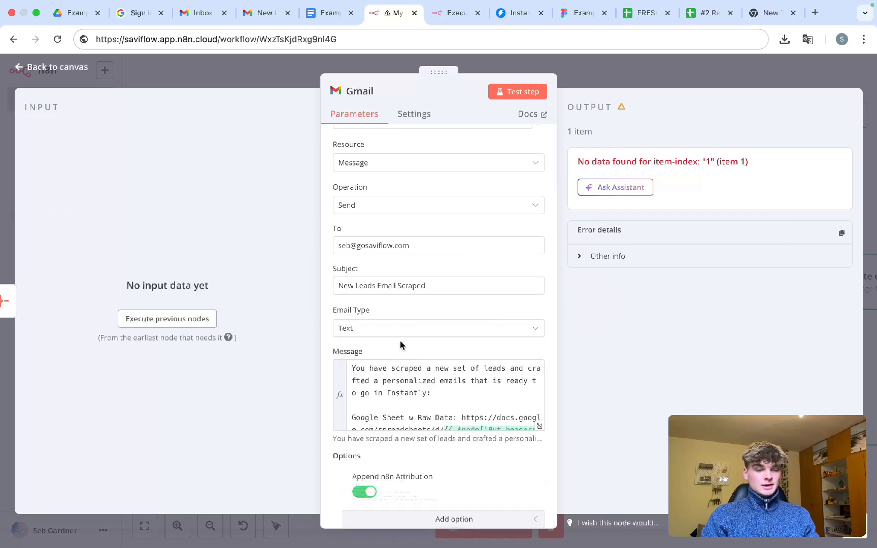
scroll(431, 401, "down", 6)
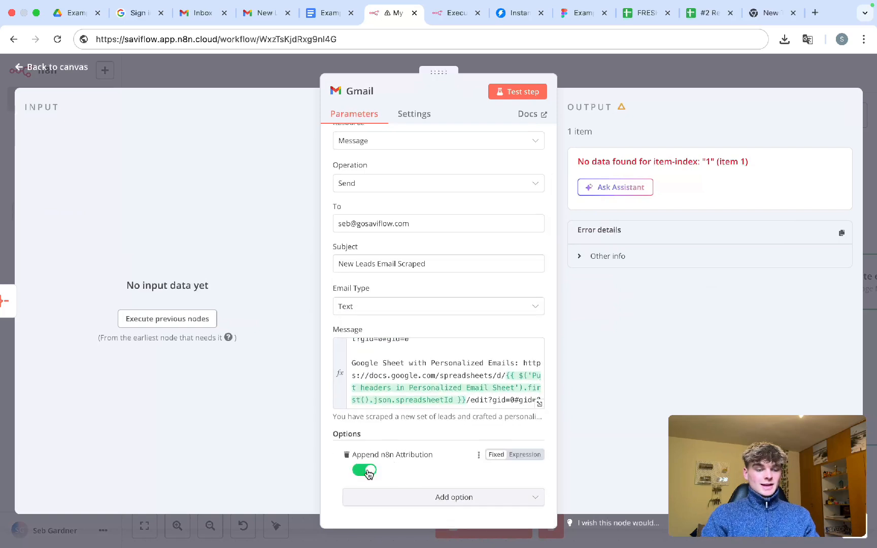
left_click(366, 470)
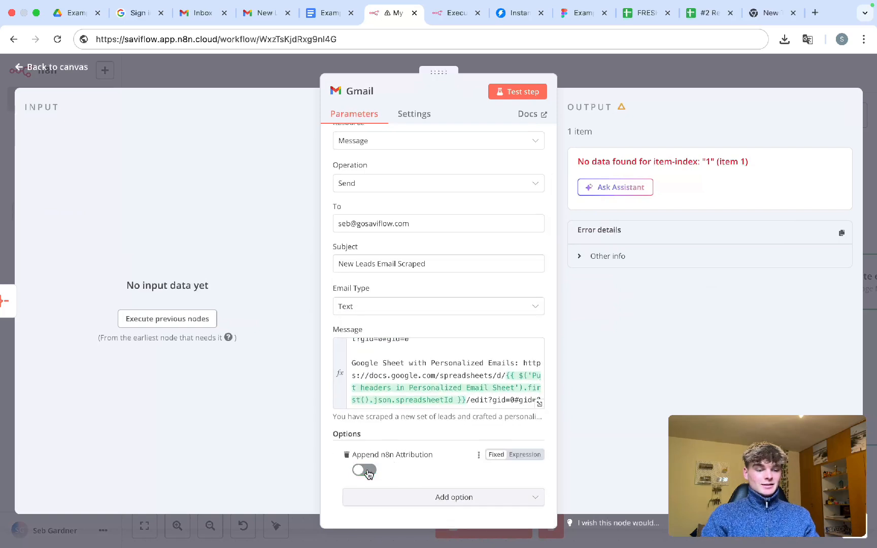
left_click(599, 78)
- Check the n8n footer lines in the received New Leads email, then return to the workflow
scroll(491, 287, "left", 5)
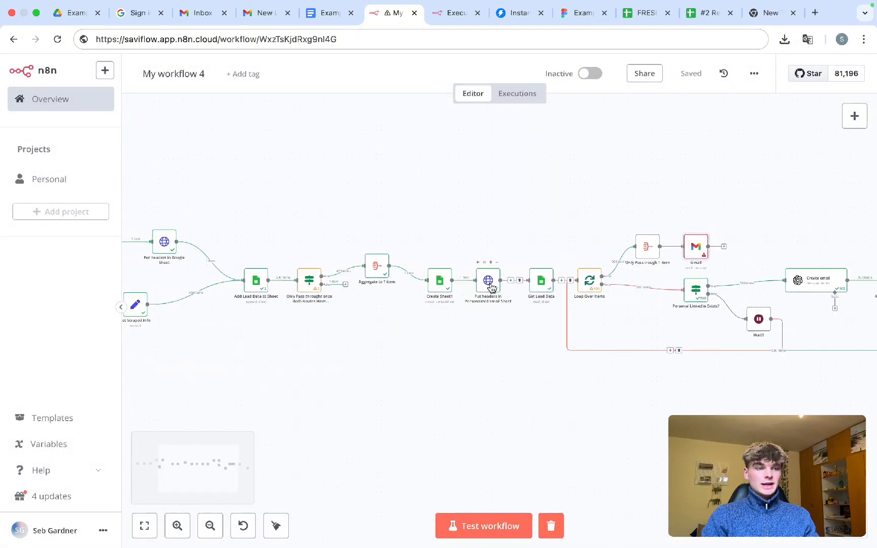
left_click(267, 12)
left_click(265, 307)
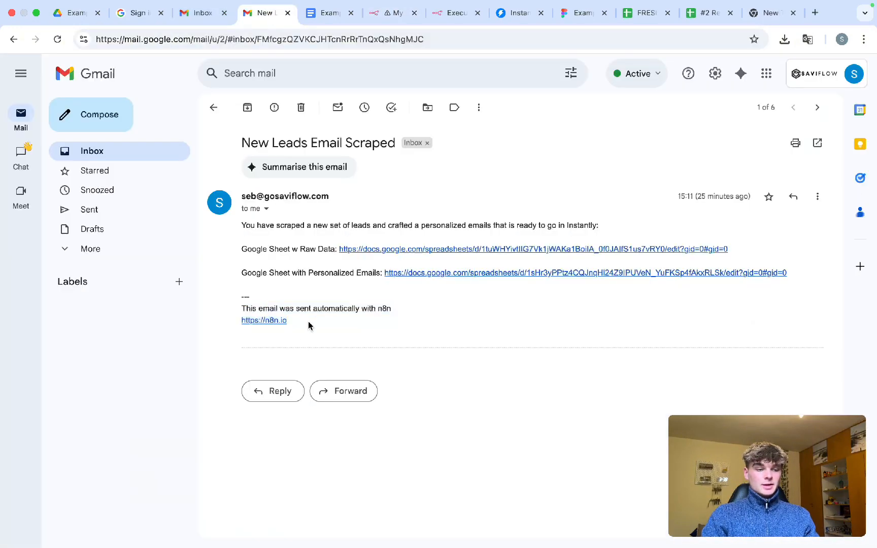
left_click_drag(309, 326, 224, 296)
left_click(300, 303)
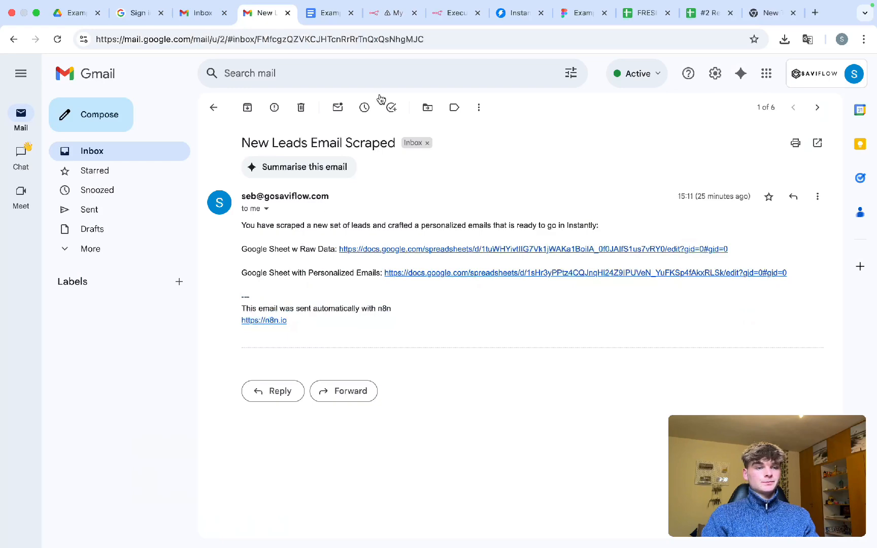
left_click(391, 13)
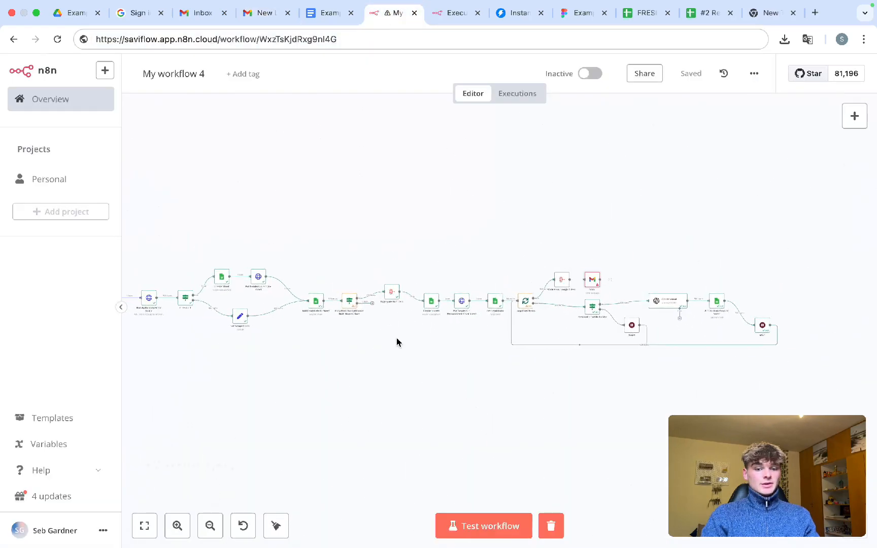
scroll(397, 338, "up", 2)
scroll(397, 338, "left", 1)
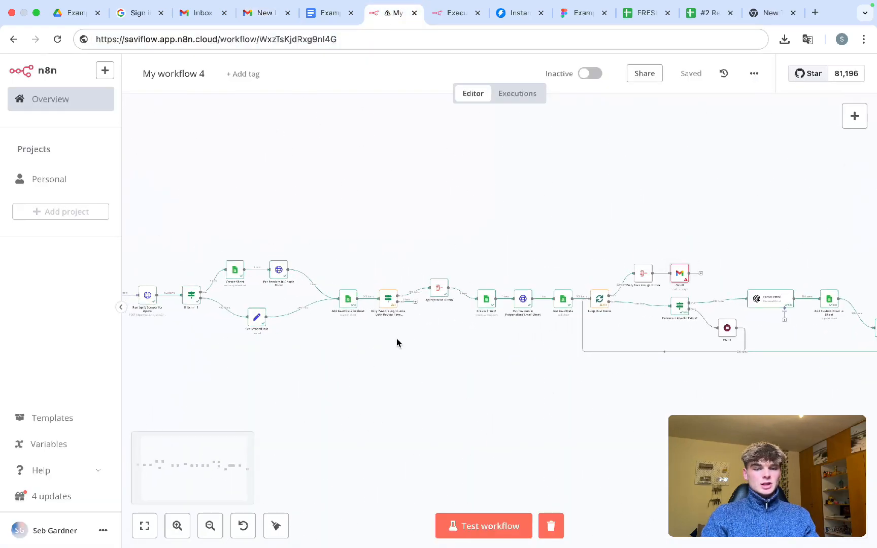
scroll(397, 338, "left", 1)
scroll(331, 365, "left", 1)
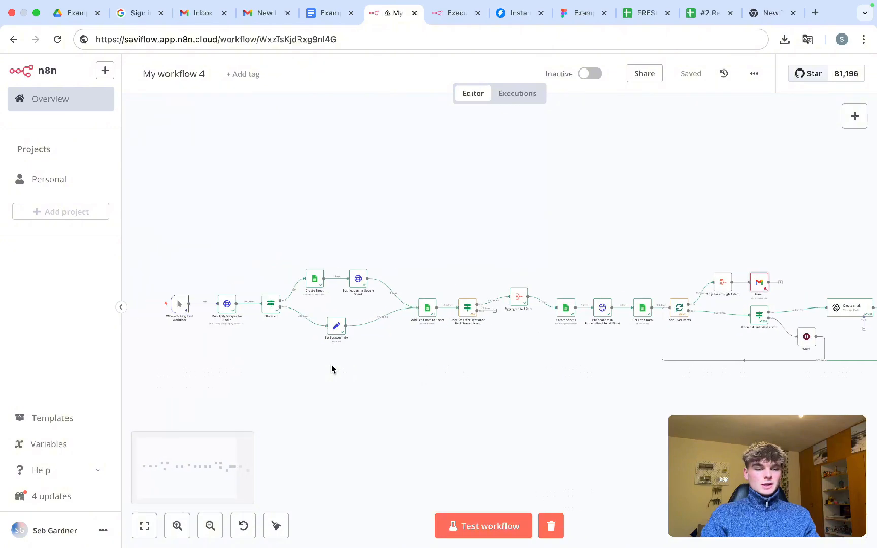
scroll(331, 366, "up", 5)
scroll(331, 369, "up", 1)
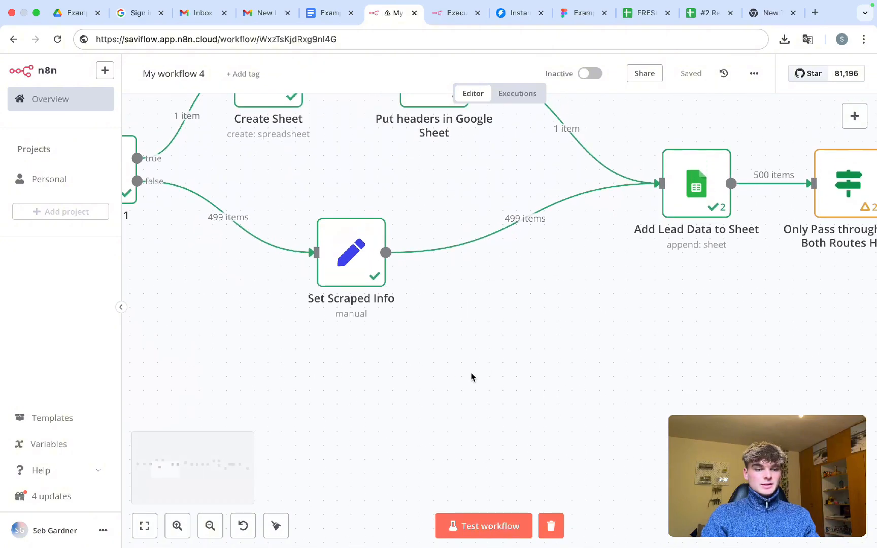
left_click_drag(471, 374, 276, 167)
left_click(492, 383)
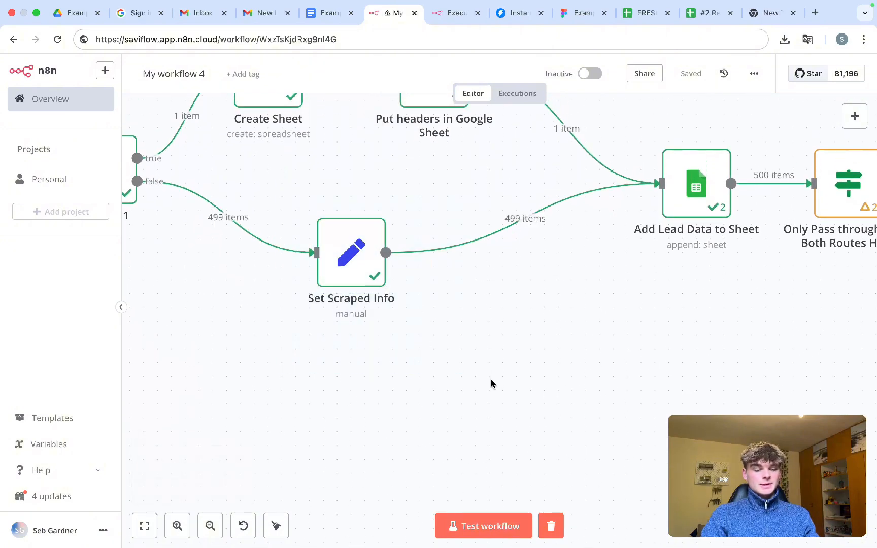
key("Tab")
type("set")
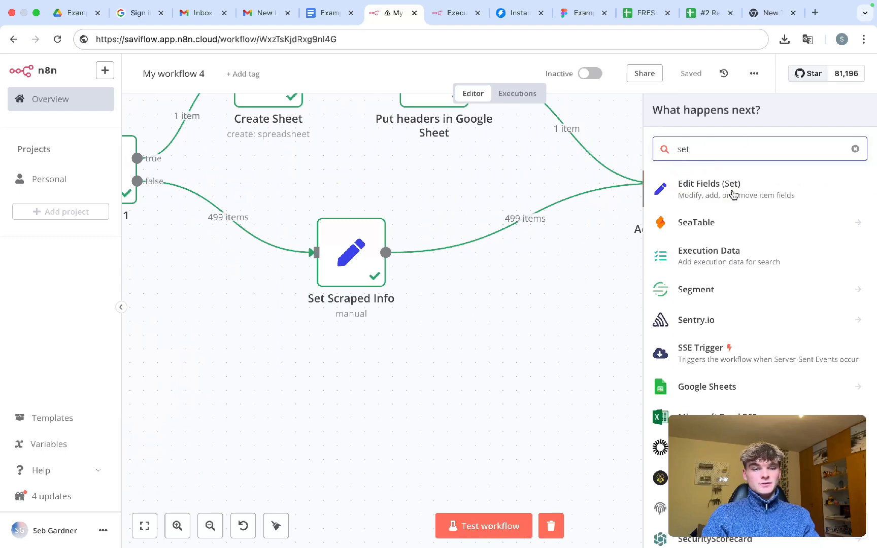
left_click(443, 288)
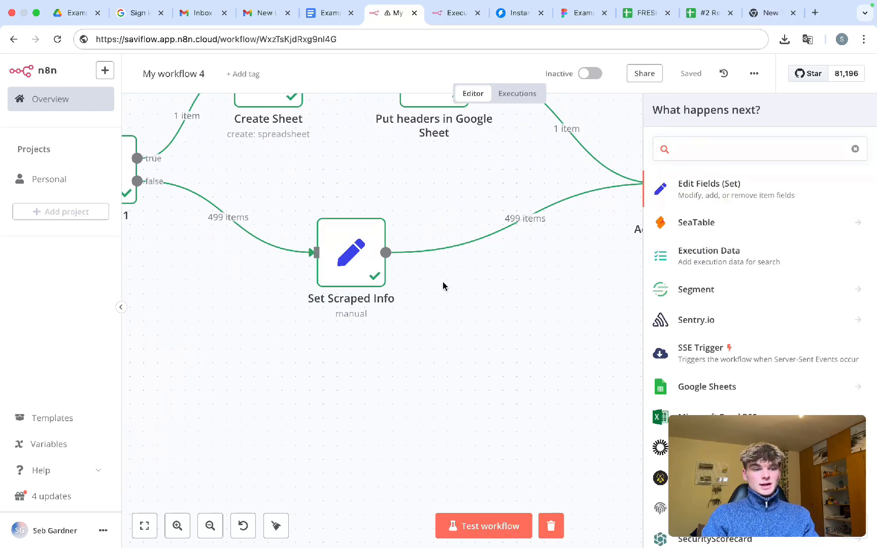
left_click(339, 269)
double_click(380, 265)
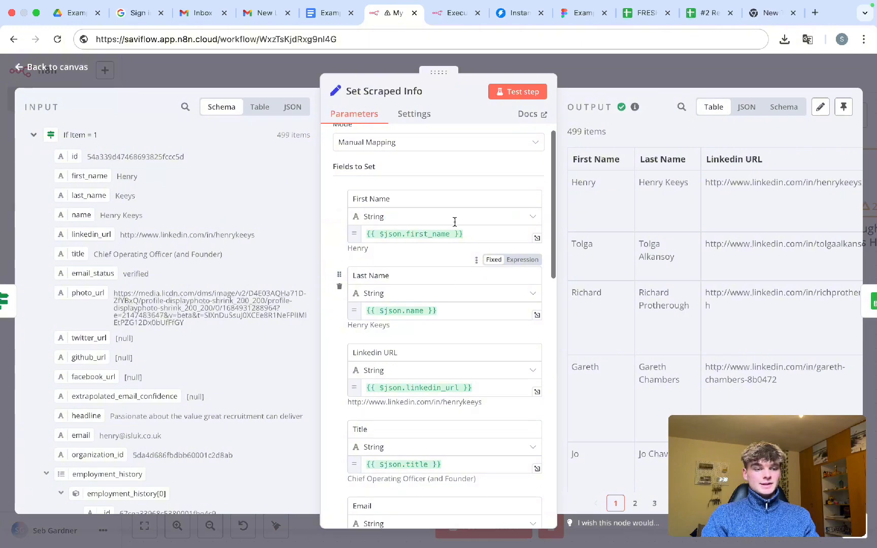
scroll(170, 315, "down", 2)
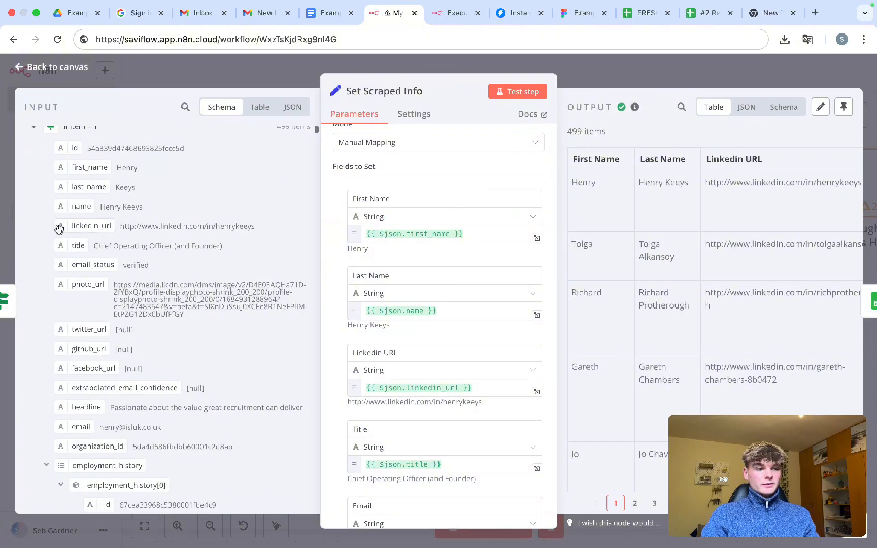
scroll(91, 246, "down", 3)
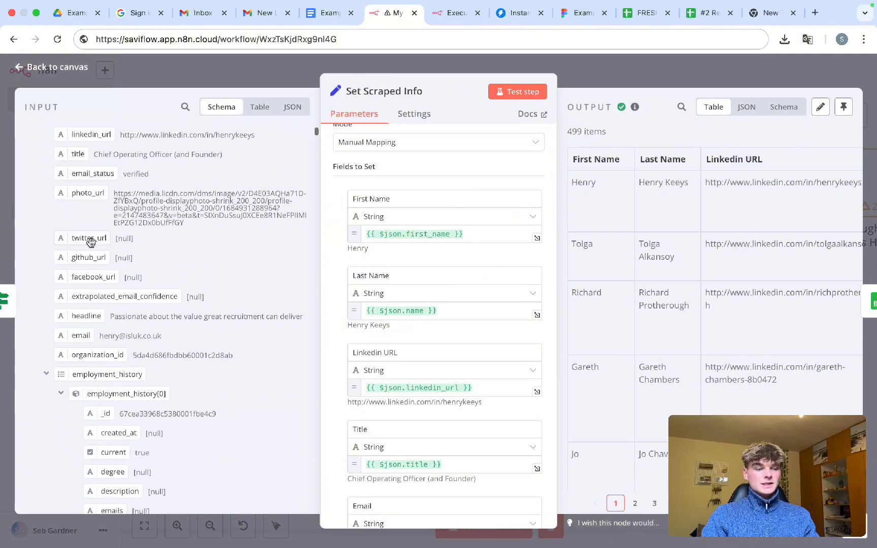
scroll(462, 270, "down", 15)
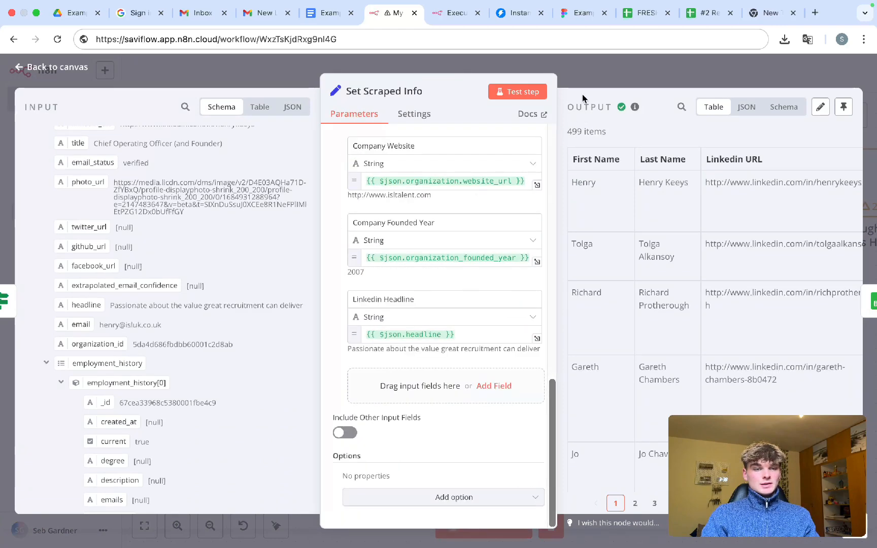
scroll(458, 281, "up", 3)
triple_click(437, 288)
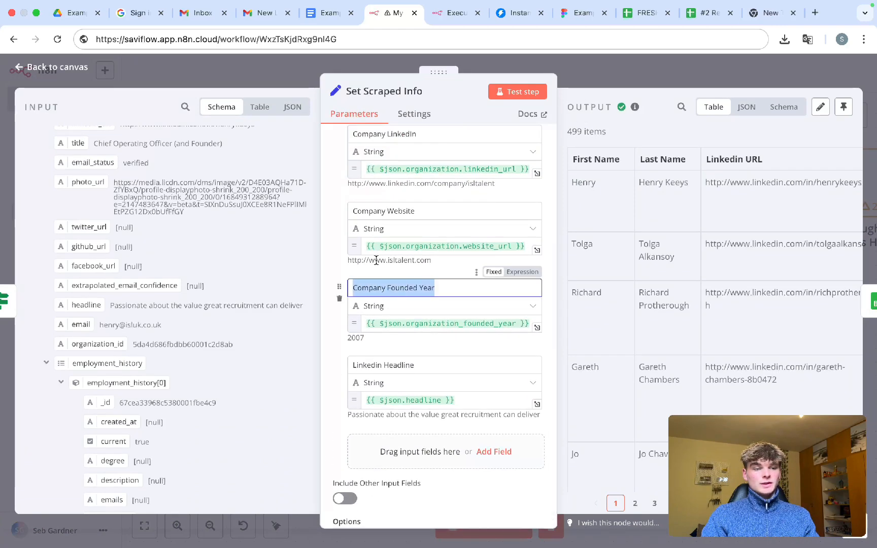
triple_click(418, 212)
key("Escape")
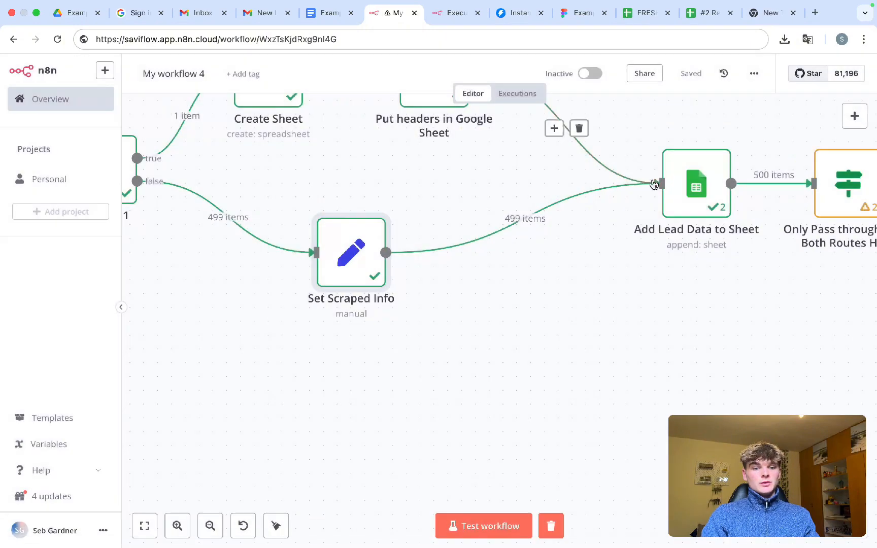
double_click(690, 178)
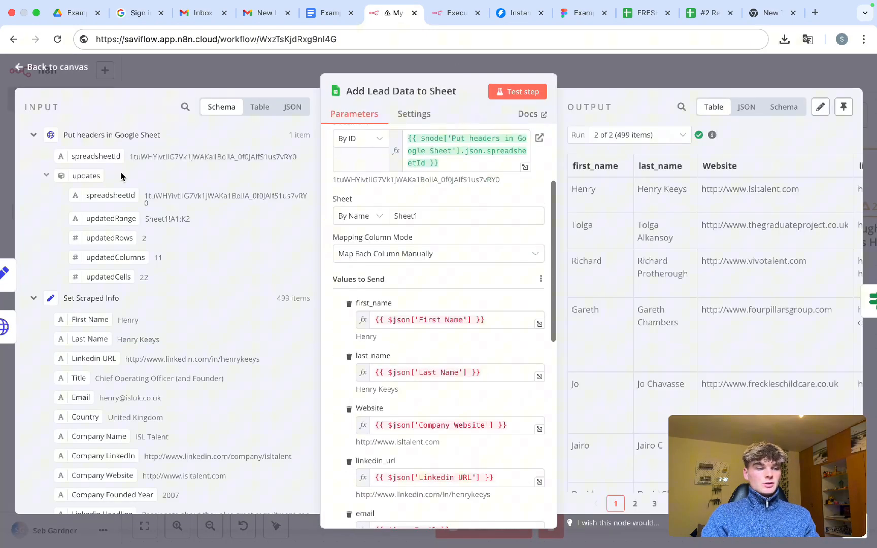
left_click(33, 135)
scroll(87, 238, "up", 5)
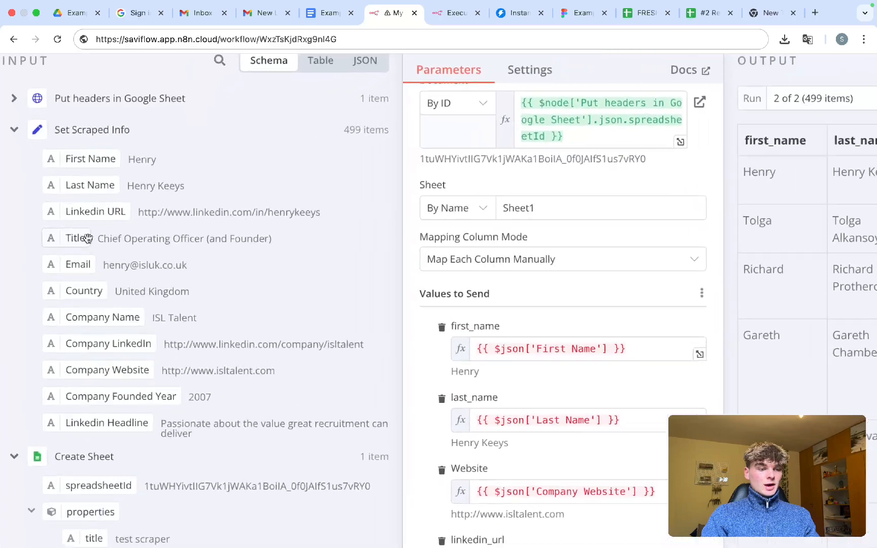
scroll(88, 238, "down", 1)
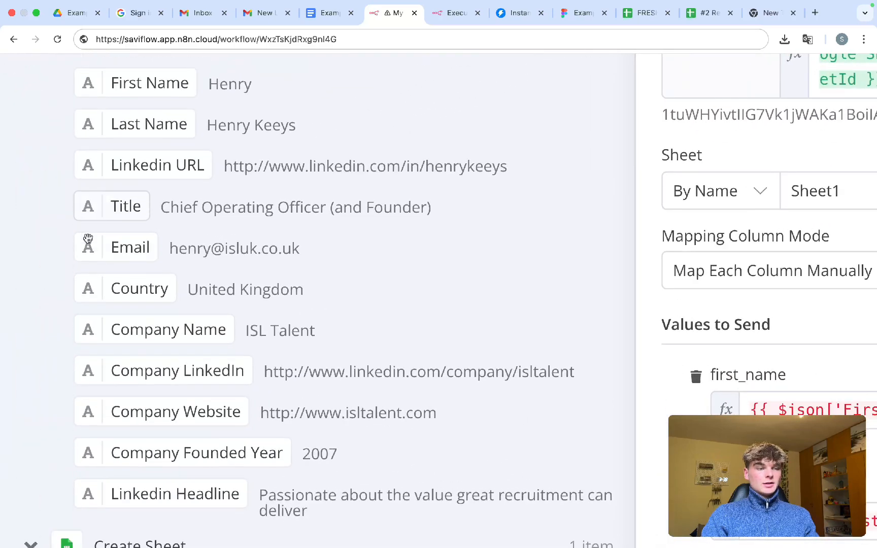
scroll(87, 238, "up", 1)
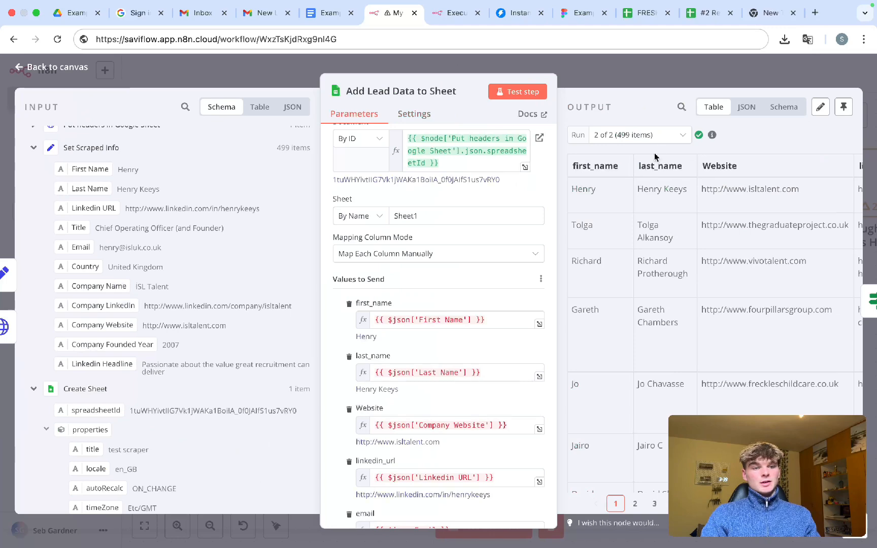
left_click(638, 77)
scroll(436, 368, "down", 3)
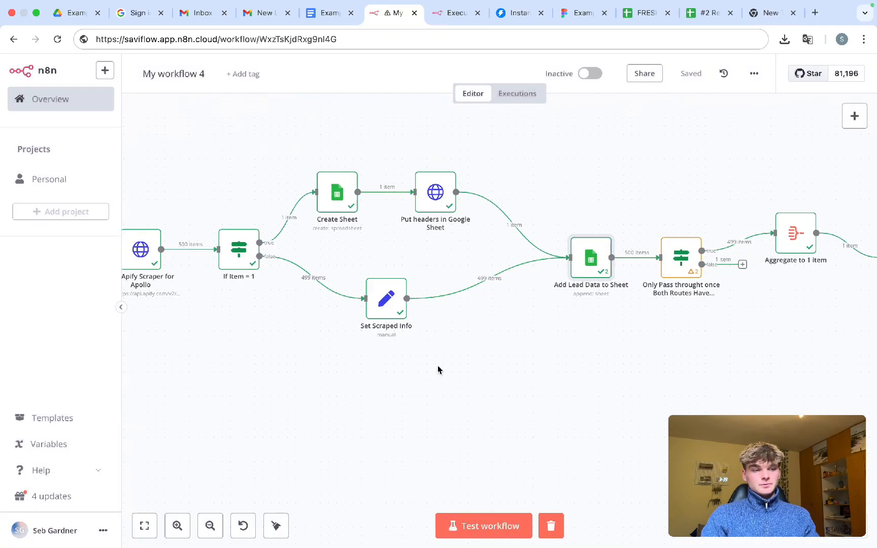
scroll(438, 369, "up", 2)
scroll(439, 370, "right", 1)
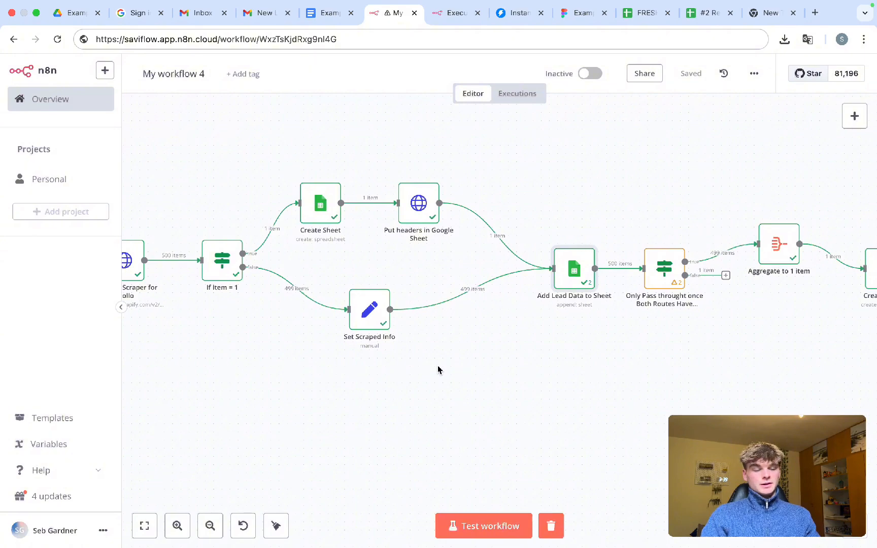
scroll(438, 368, "right", 3)
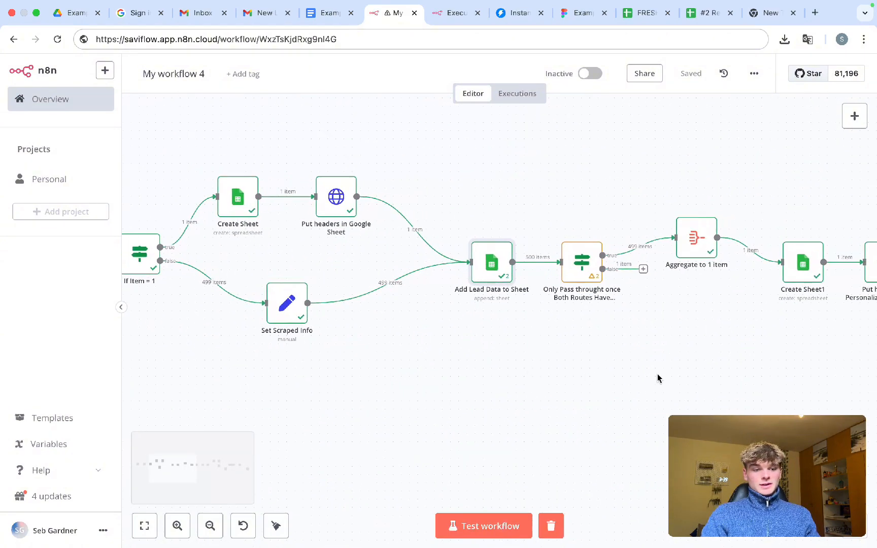
left_click_drag(683, 342, 536, 214)
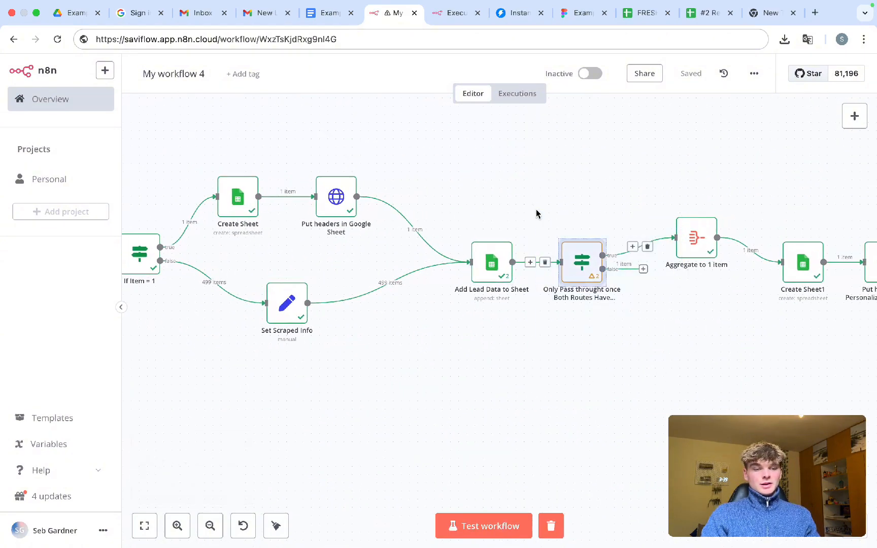
left_click(563, 367)
scroll(477, 372, "left", 3)
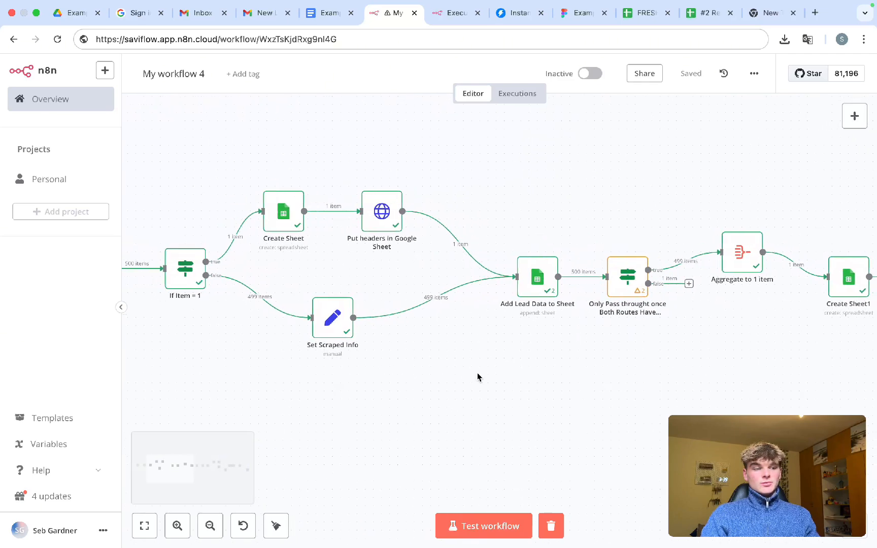
scroll(477, 378, "left", 1)
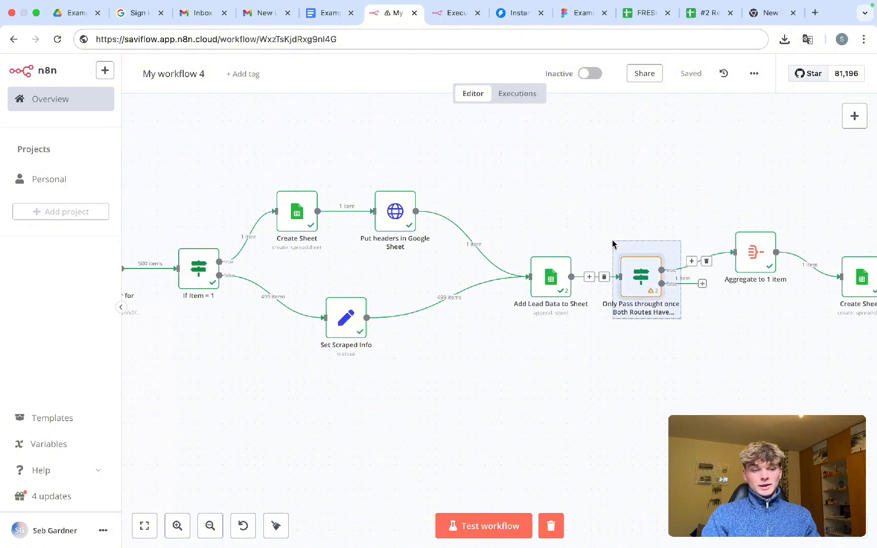
left_click_drag(462, 381, 251, 163)
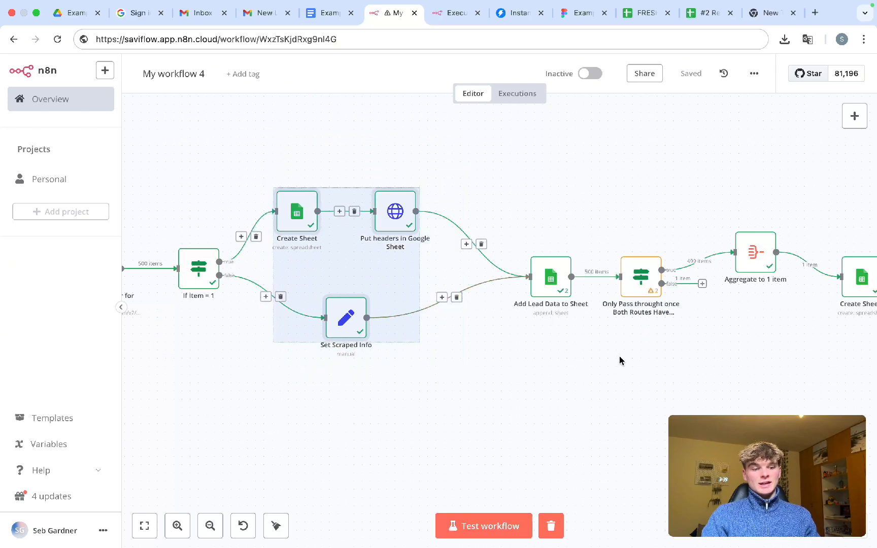
left_click_drag(619, 356, 496, 241)
left_click(514, 385)
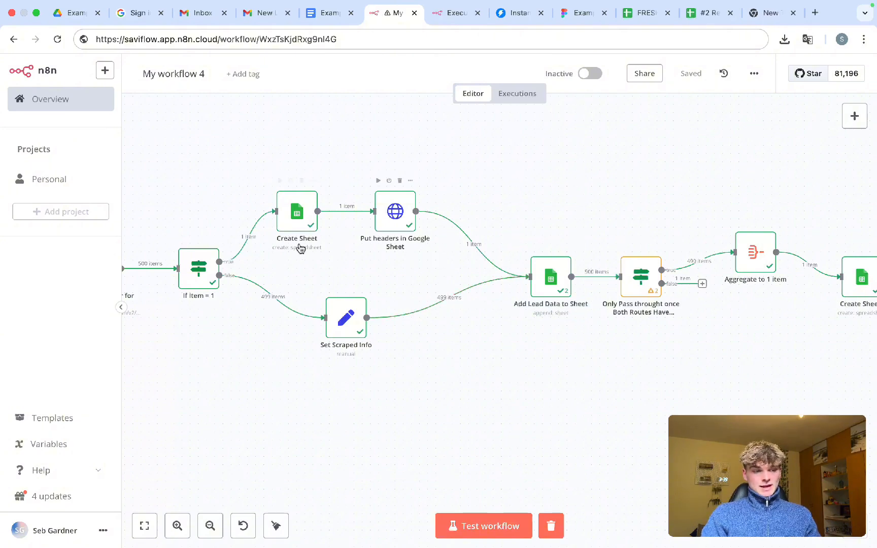
mouse_move(232, 259)
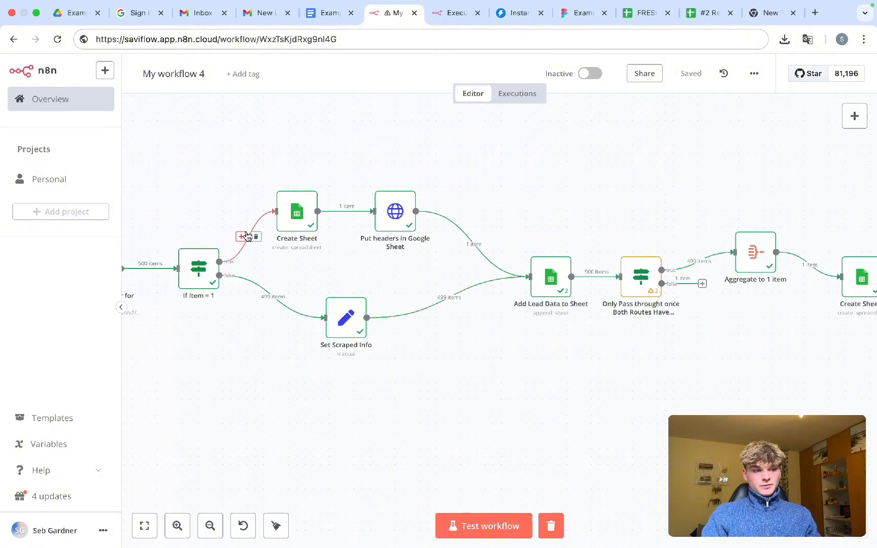
left_click_drag(454, 265, 252, 164)
left_click(440, 381)
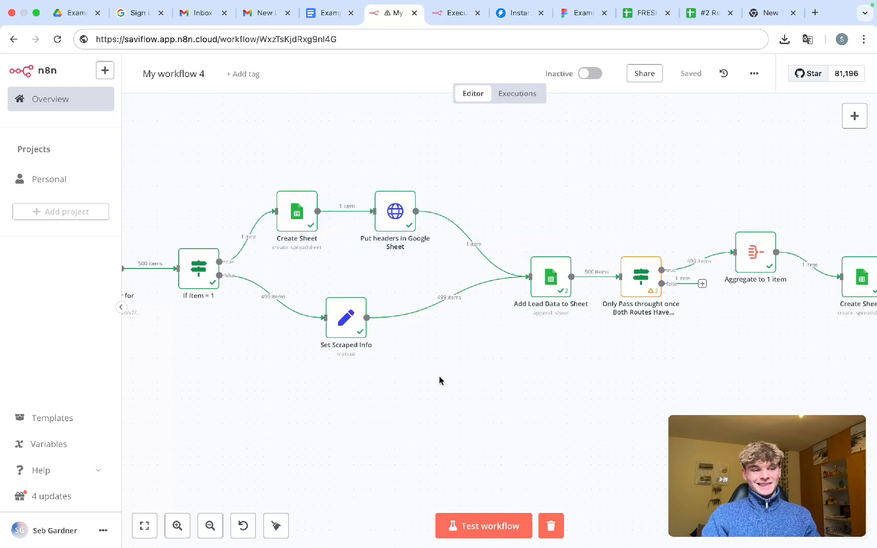
left_click_drag(439, 378, 326, 264)
left_click_drag(448, 265, 251, 173)
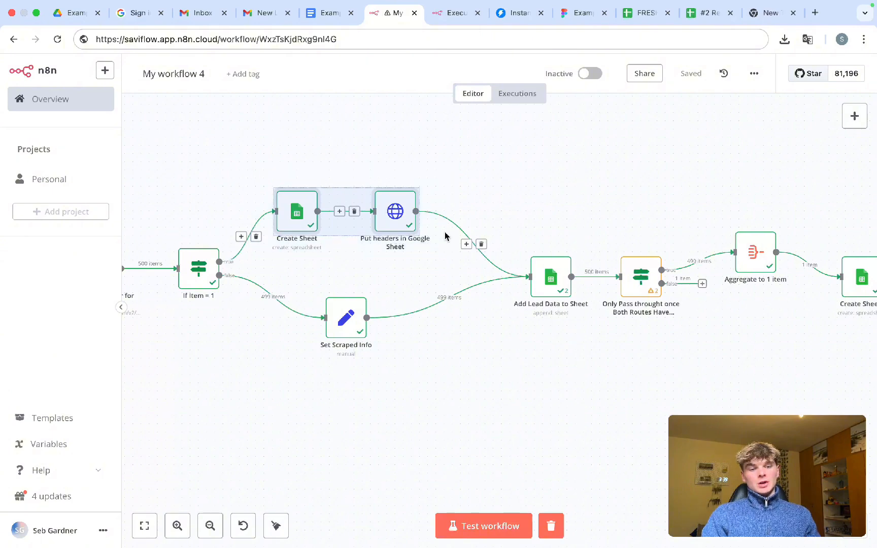
left_click_drag(600, 327, 508, 245)
scroll(636, 372, "down", 5)
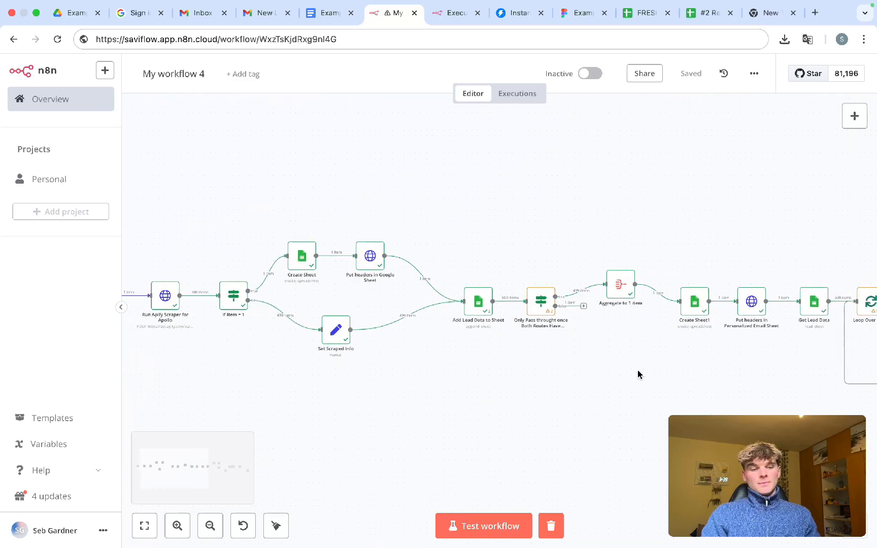
- Pan the canvas, selecting Set Scraped Info and Add Lead Data to Sheet, then fit the workflow in view
scroll(639, 375, "right", 2)
scroll(504, 337, "right", 5)
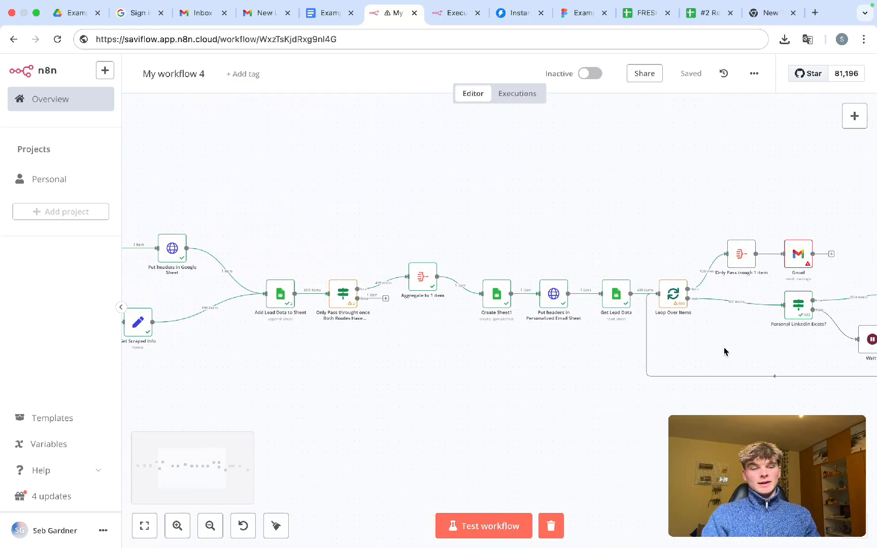
scroll(725, 351, "right", 2)
scroll(374, 261, "left", 10)
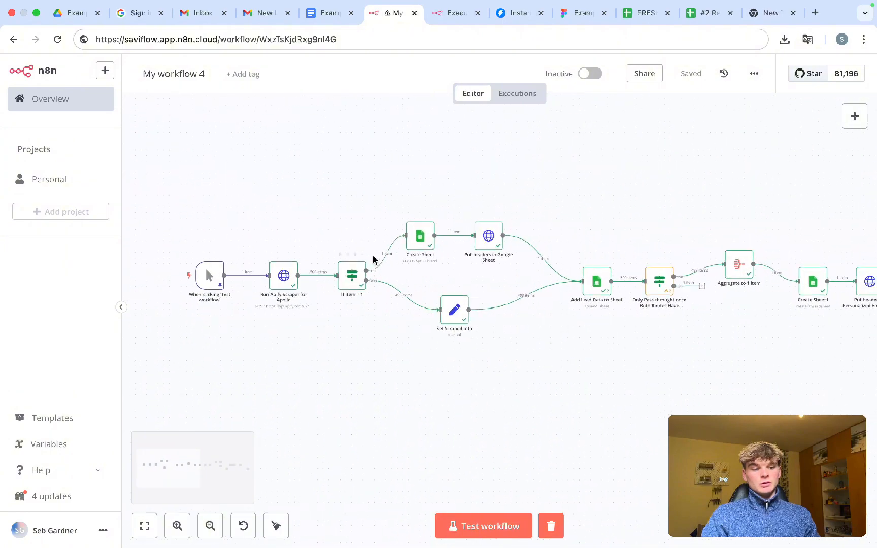
scroll(374, 259, "up", 5)
scroll(520, 296, "right", 3)
left_click_drag(559, 349, 376, 258)
left_click_drag(848, 333, 674, 169)
left_click_drag(567, 353, 378, 239)
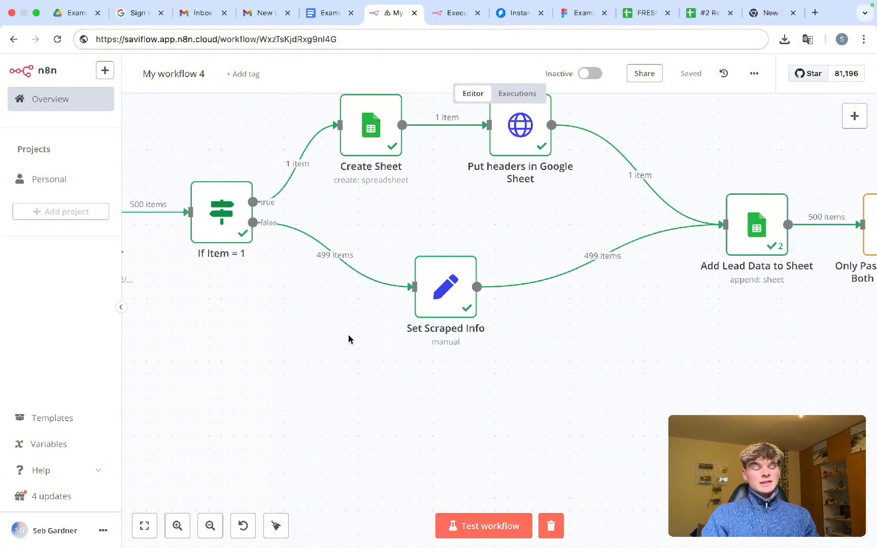
left_click_drag(348, 334, 296, 212)
key("1")
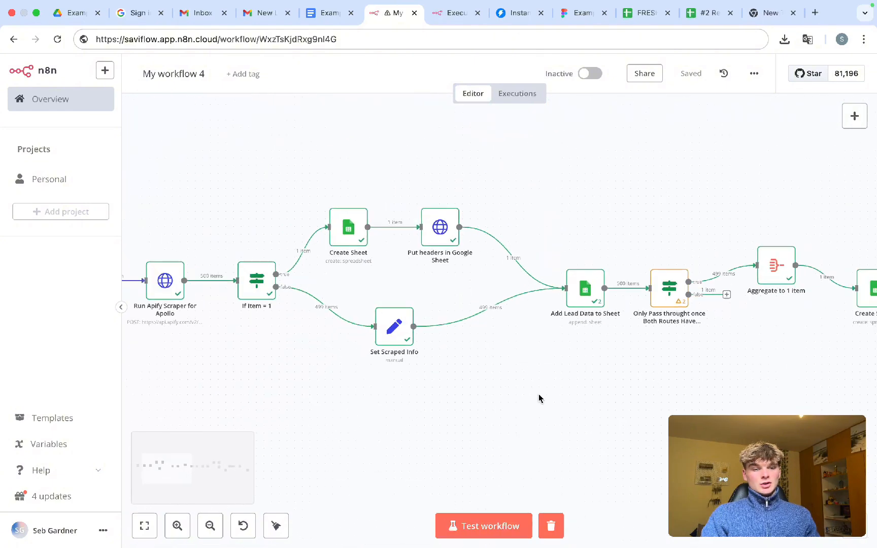
- Box-select node groups in turn, from Create Sheet1 to Loop Over Items, ending on the both-routes step
scroll(738, 346, "right", 1)
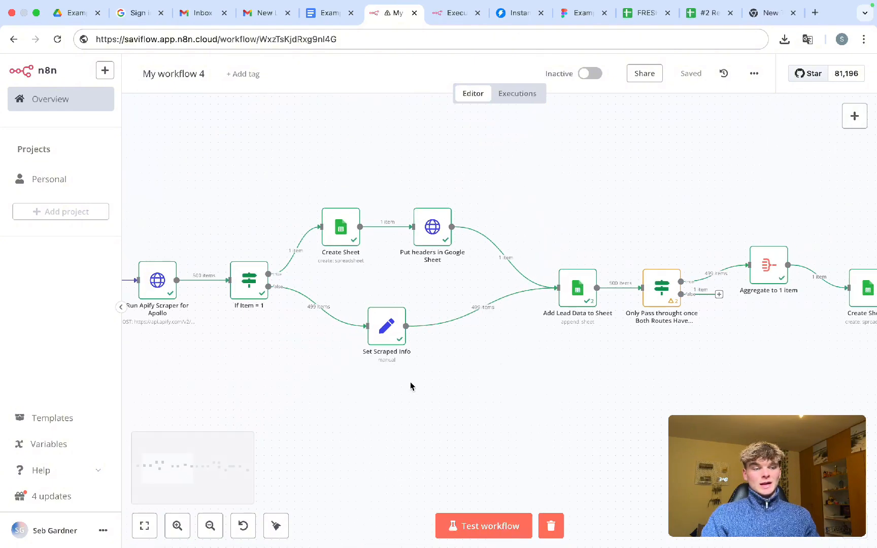
left_click_drag(410, 383, 366, 294)
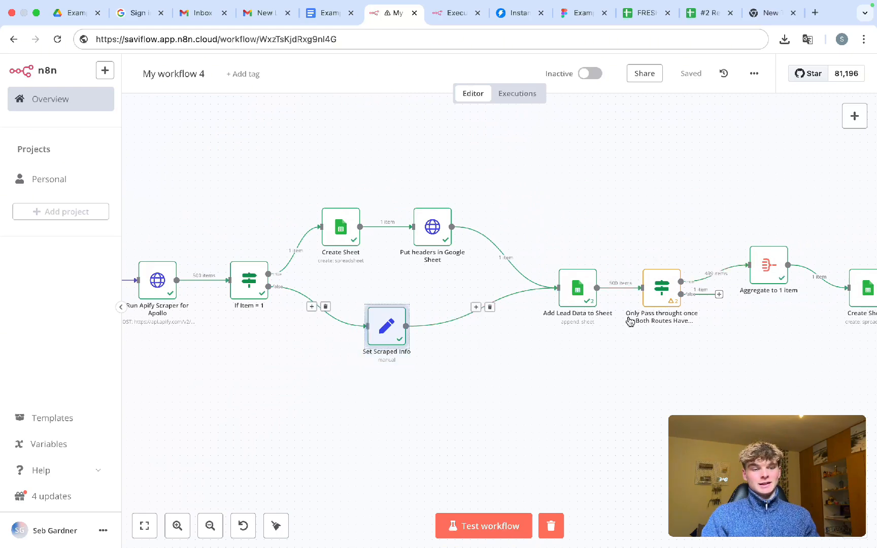
left_click(472, 358)
left_click_drag(546, 361, 614, 244)
scroll(653, 339, "right", 10)
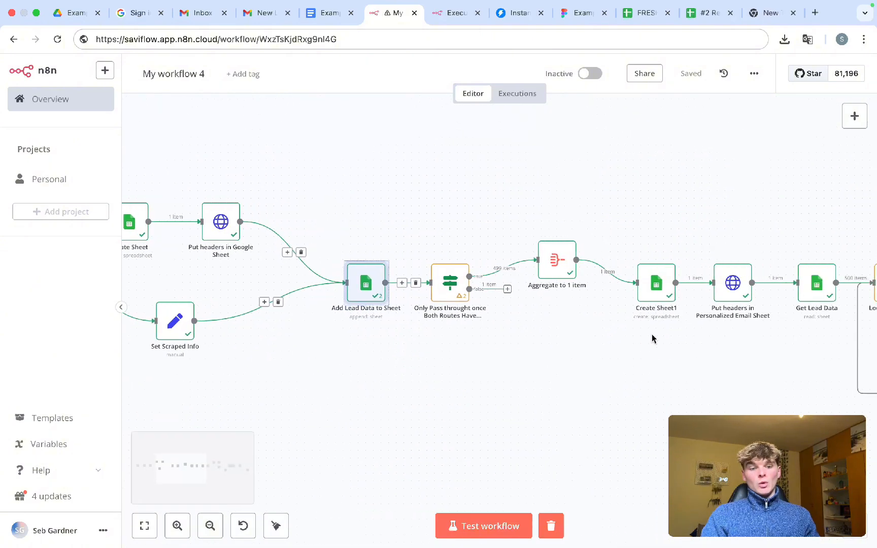
left_click_drag(466, 185, 799, 376)
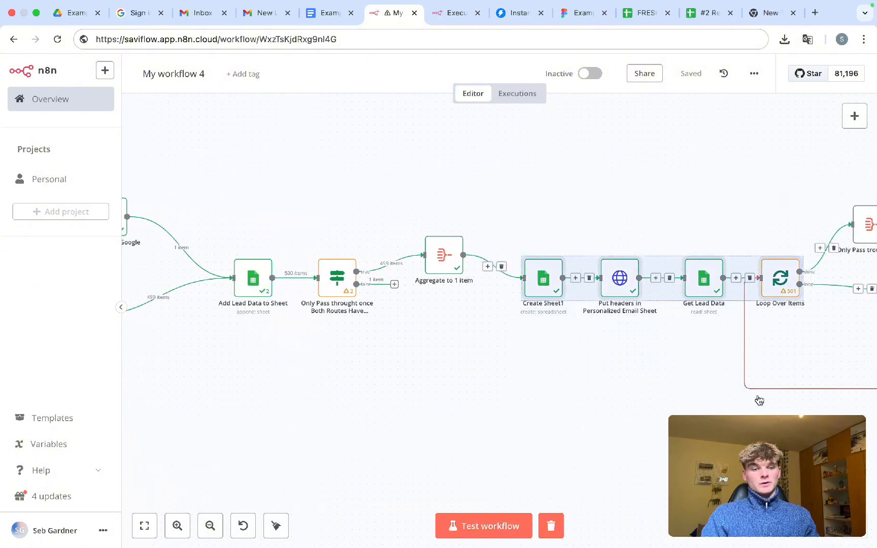
left_click(757, 398)
left_click_drag(382, 357, 307, 229)
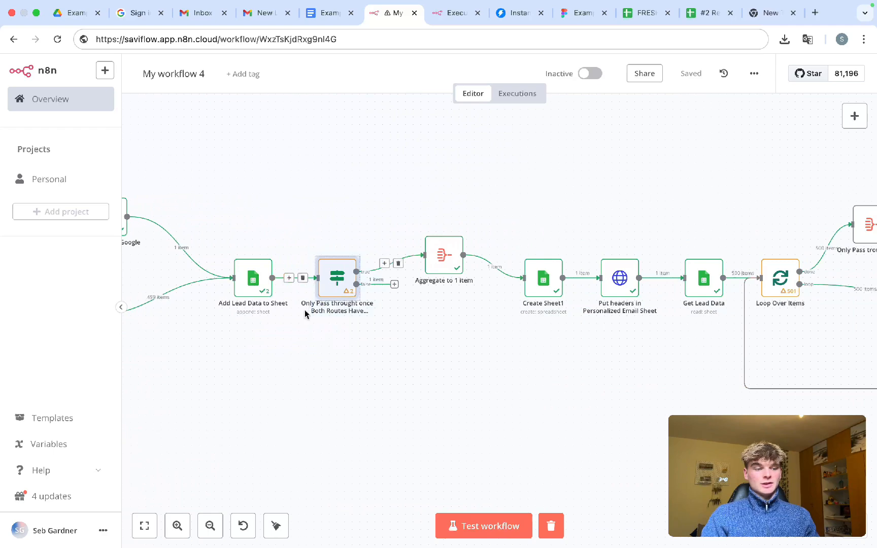
scroll(294, 340, "left", 6)
left_click_drag(409, 380, 176, 184)
left_click(401, 357)
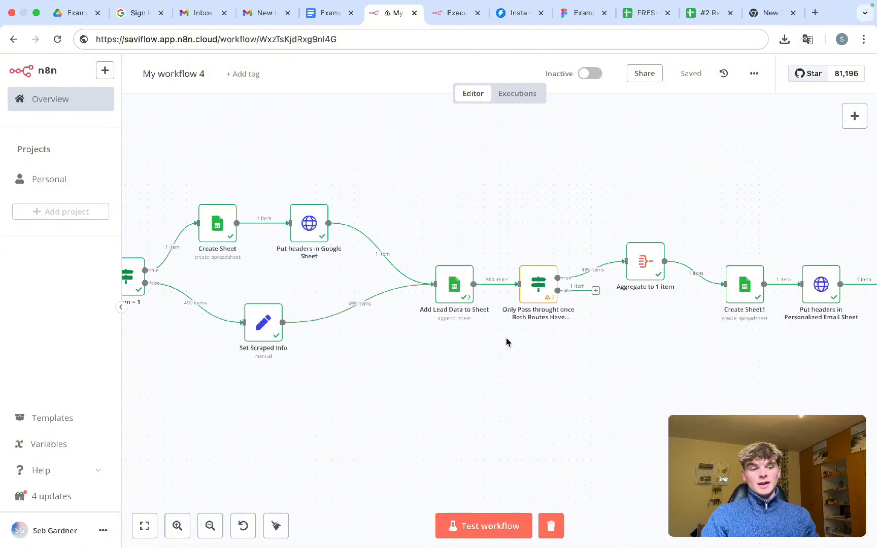
left_click_drag(507, 339, 413, 257)
left_click(599, 345)
left_click_drag(600, 340, 495, 240)
scroll(535, 280, "up", 3)
- Preview the both-routes filter's {{ $json.first_name }} exists condition, then return to the canvas
double_click(520, 268)
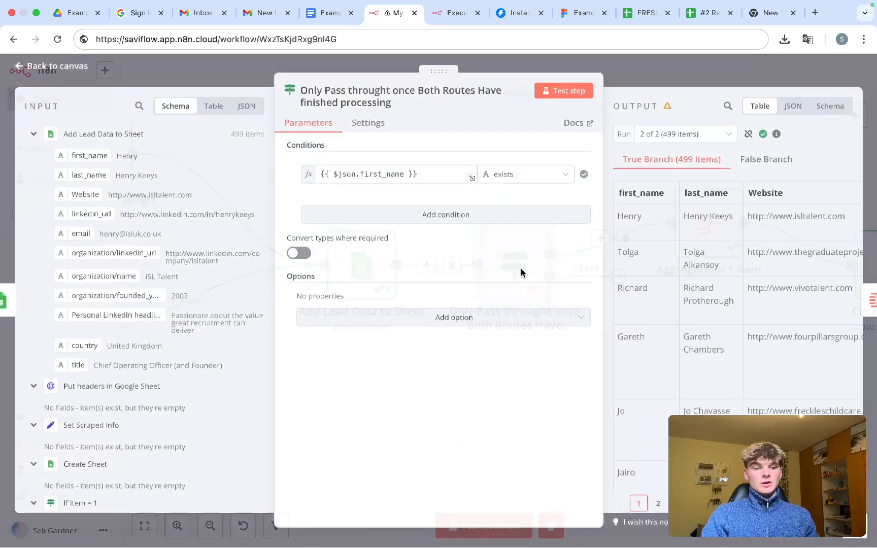
left_click(422, 173)
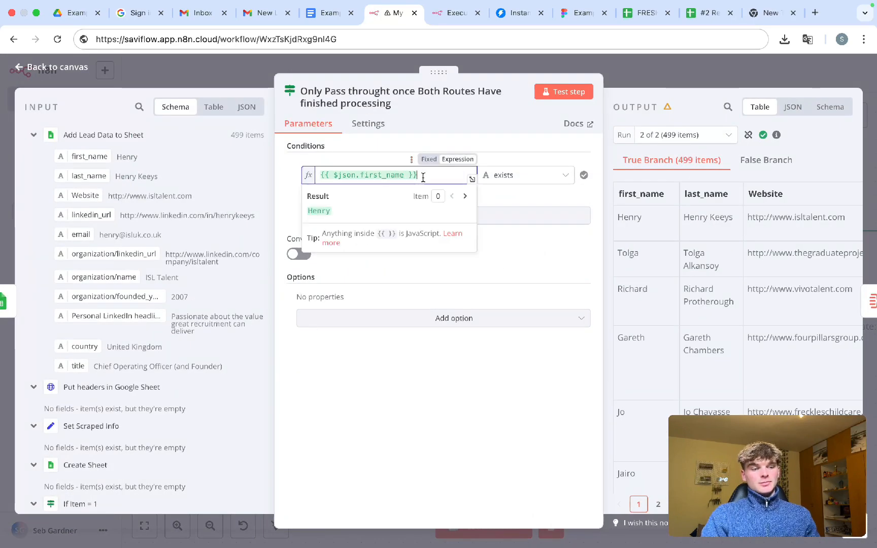
key("ctrl+a")
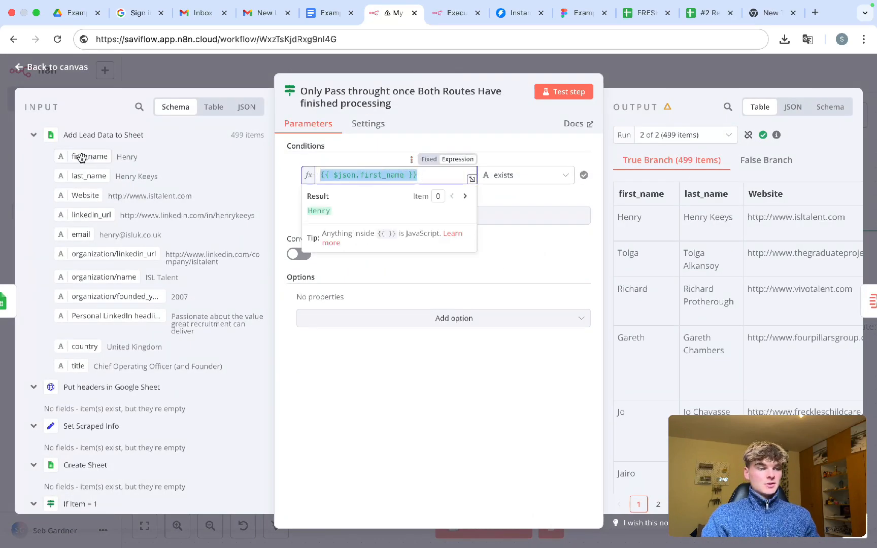
scroll(96, 159, "up", 5)
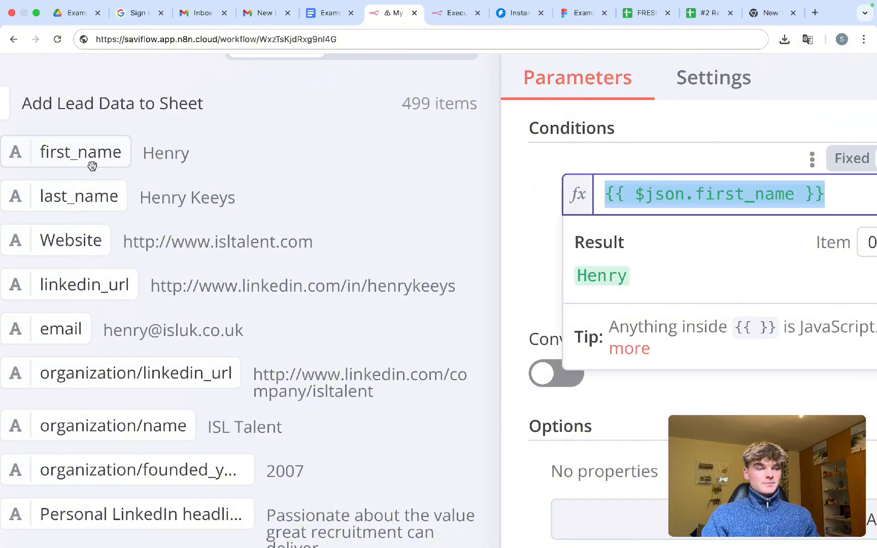
scroll(92, 166, "down", 5)
left_click(531, 138)
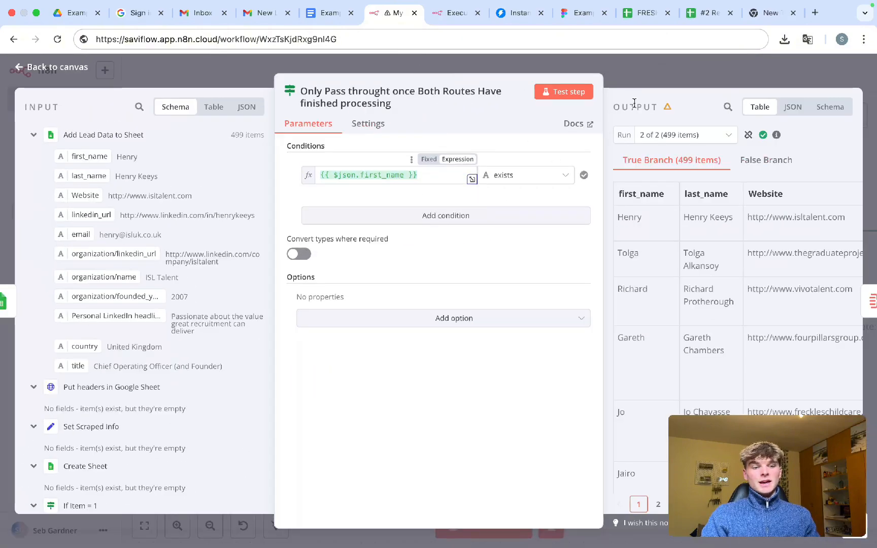
left_click(630, 78)
left_click_drag(621, 369, 458, 205)
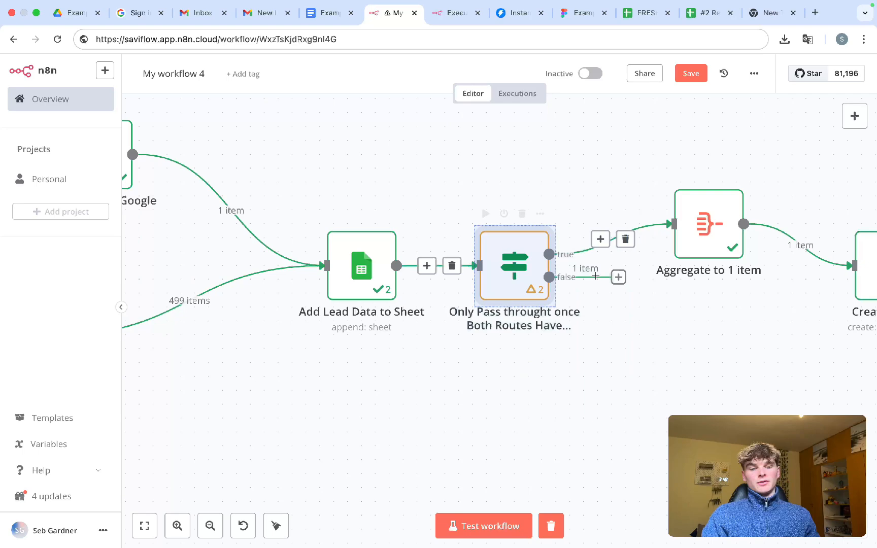
- Select Set Scraped Info, Create Sheet with Put headers, and Add Lead Data to Sheet in turn
left_click(703, 300)
scroll(529, 400, "down", 5)
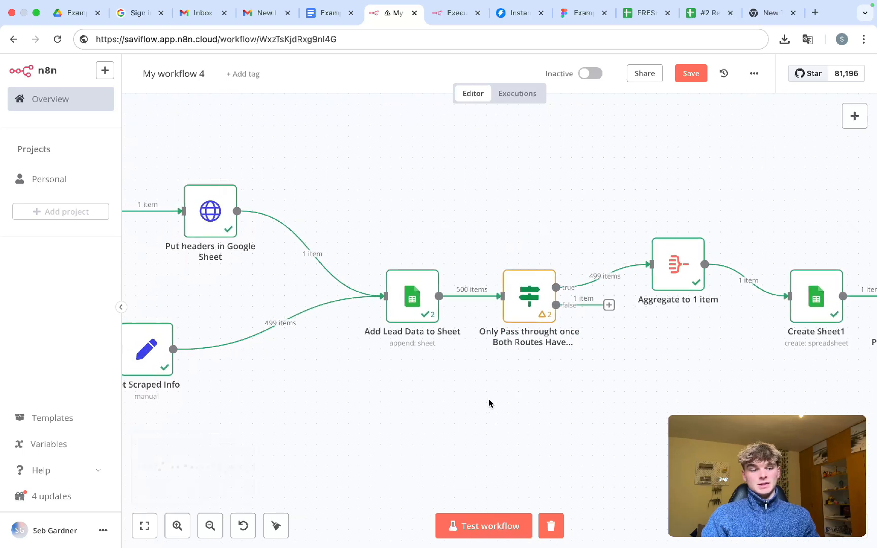
scroll(489, 398, "left", 6)
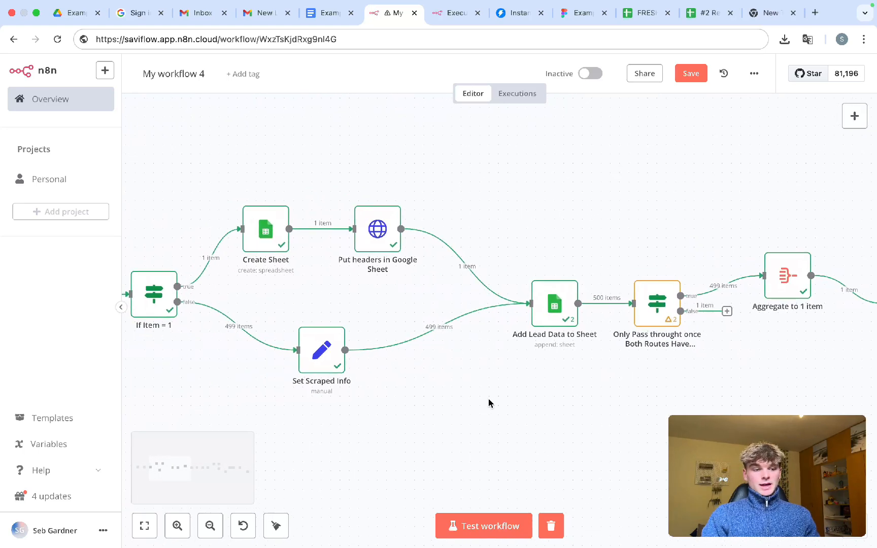
left_click_drag(421, 403, 249, 292)
left_click(417, 284)
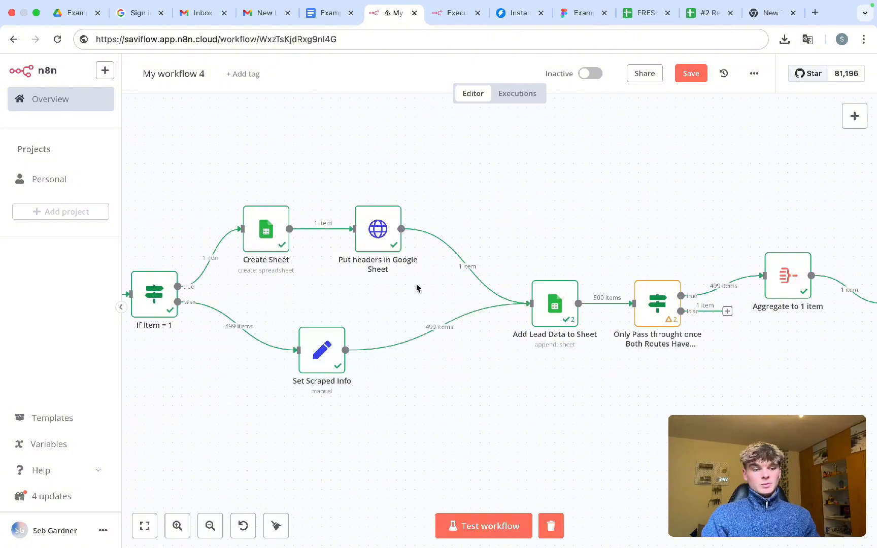
left_click_drag(437, 285, 220, 187)
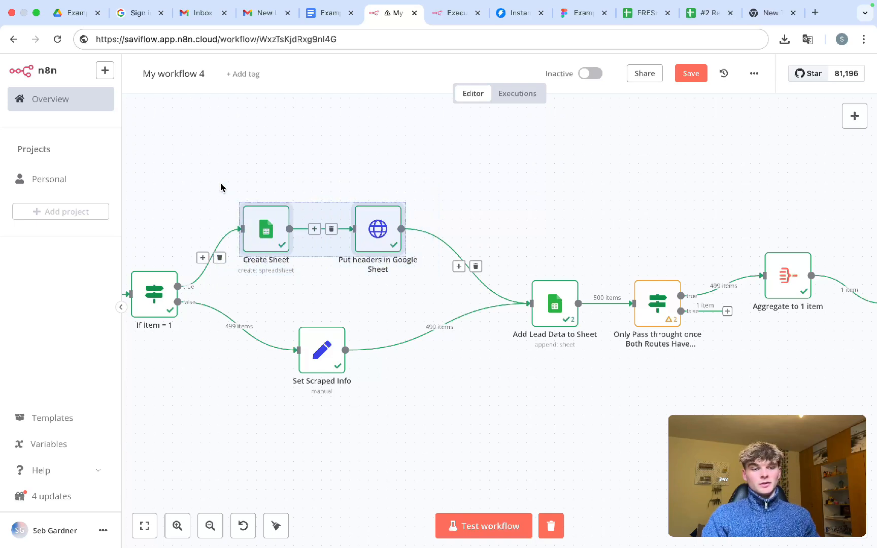
left_click_drag(603, 355, 512, 256)
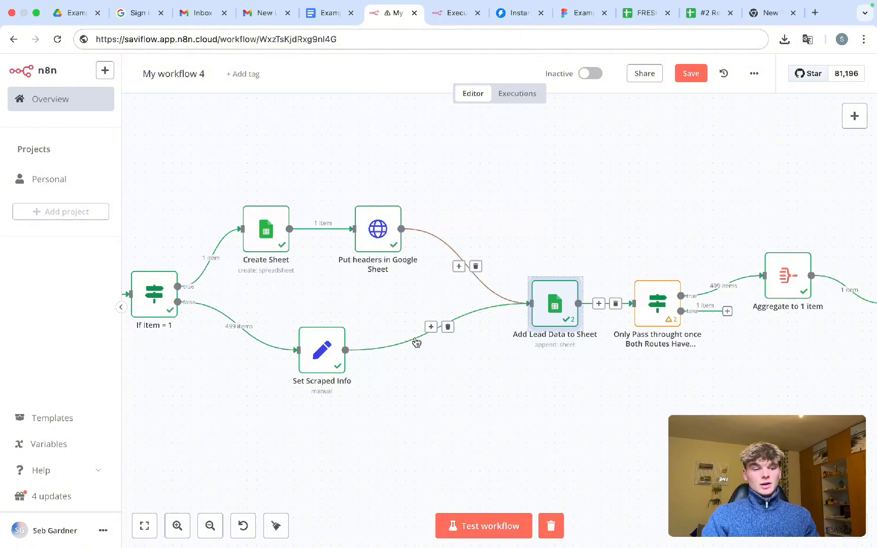
left_click(435, 378)
left_click_drag(418, 423, 247, 294)
left_click_drag(617, 381, 491, 252)
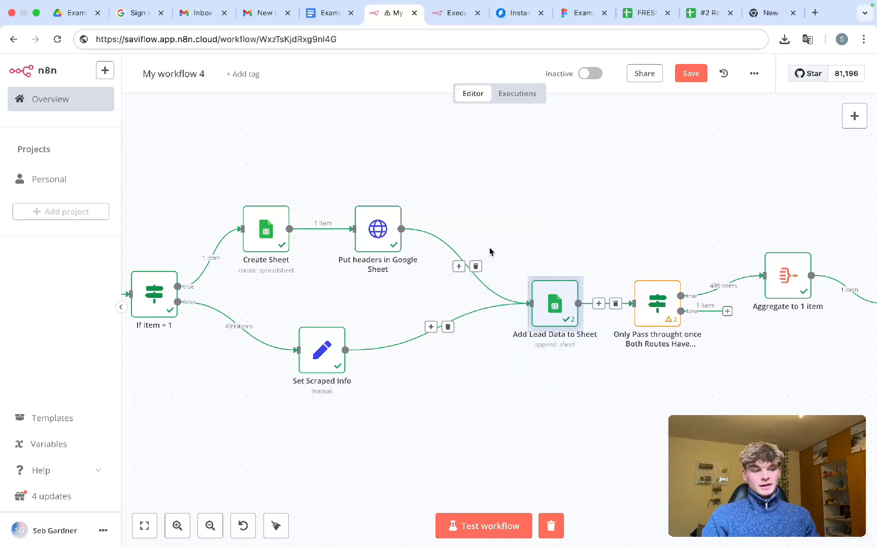
left_click_drag(423, 414, 251, 313)
left_click(605, 362)
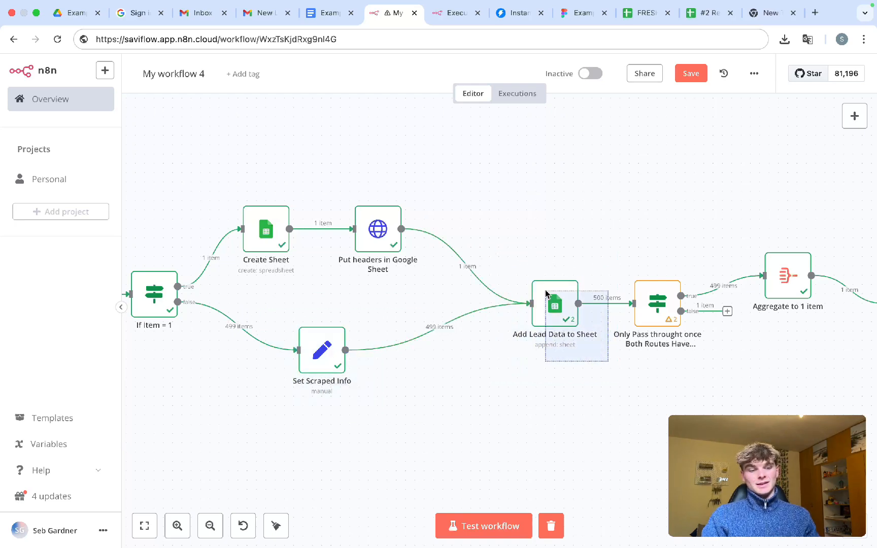
left_click_drag(447, 288, 220, 192)
left_click(663, 377)
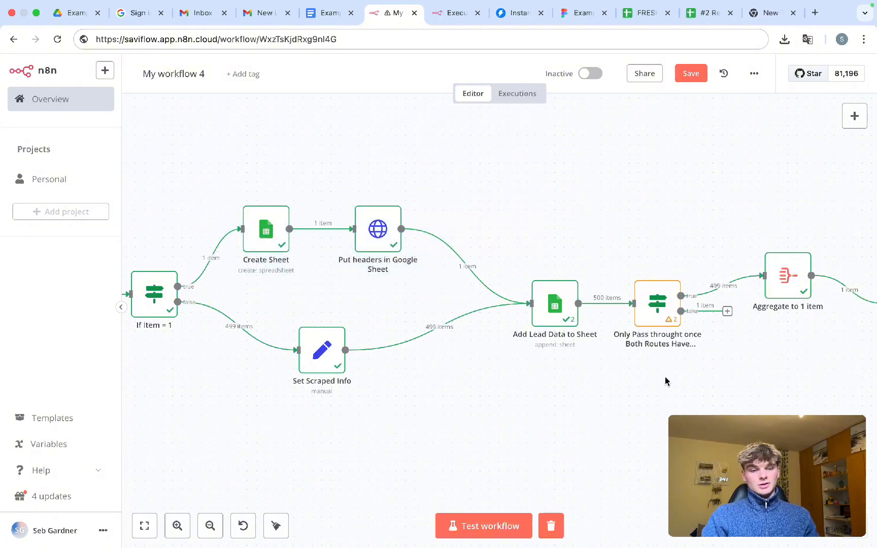
- Reopen and close the both-routes filter step, then select the Aggregate to 1 item node
scroll(664, 378, "up", 3)
scroll(665, 382, "up", 5)
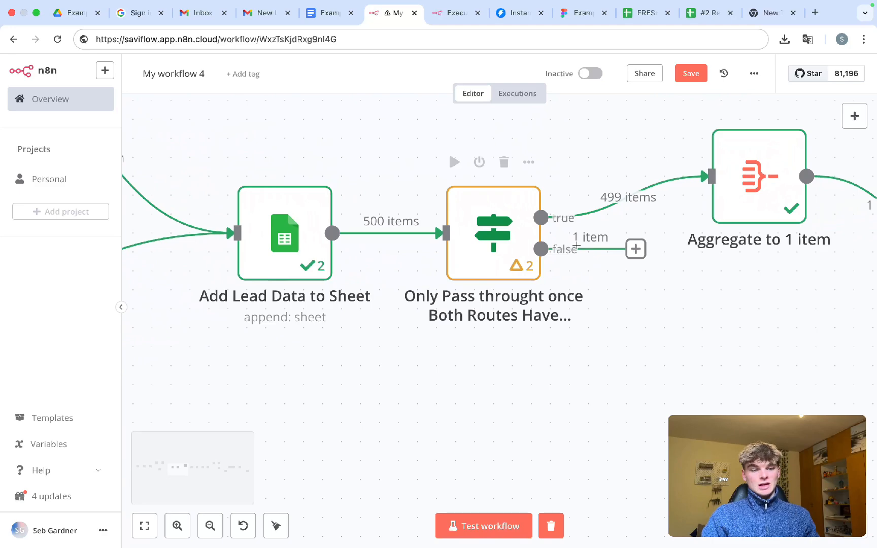
left_click(494, 255)
double_click(494, 255)
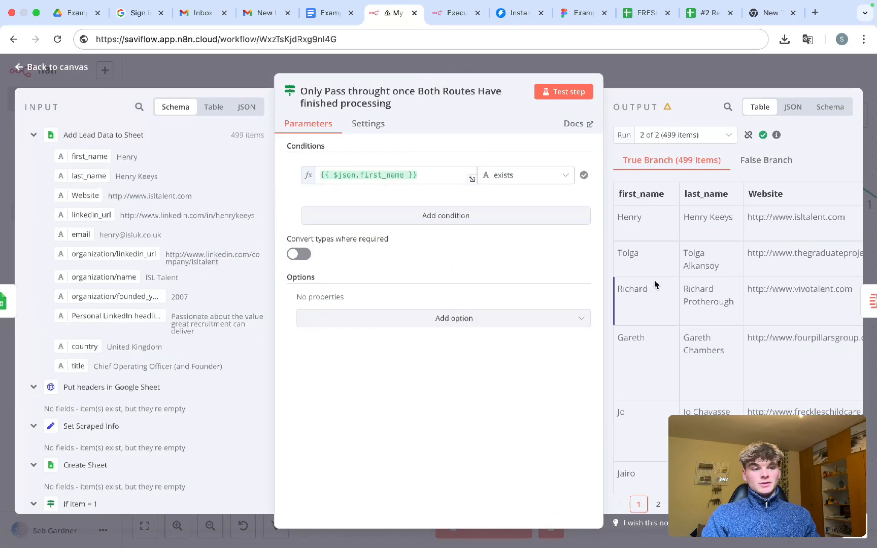
left_click(638, 86)
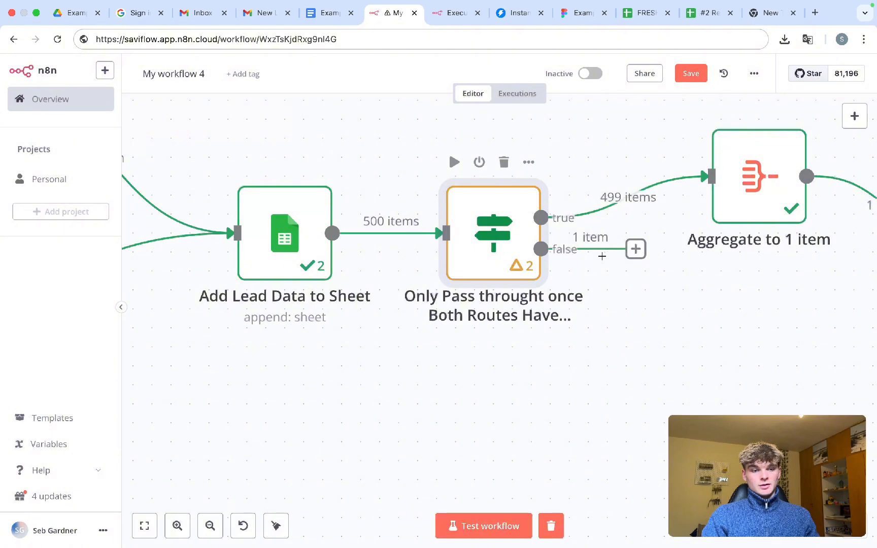
left_click_drag(678, 314, 526, 226)
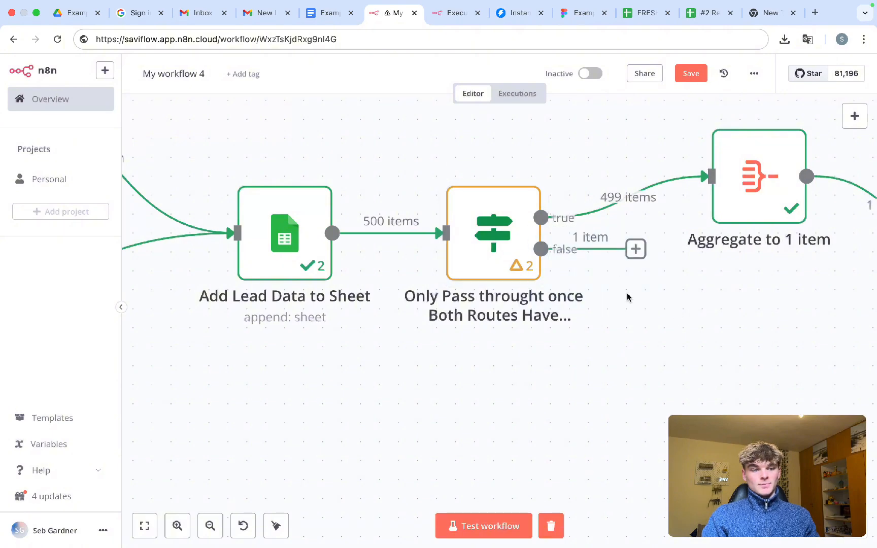
scroll(627, 297, "down", 5)
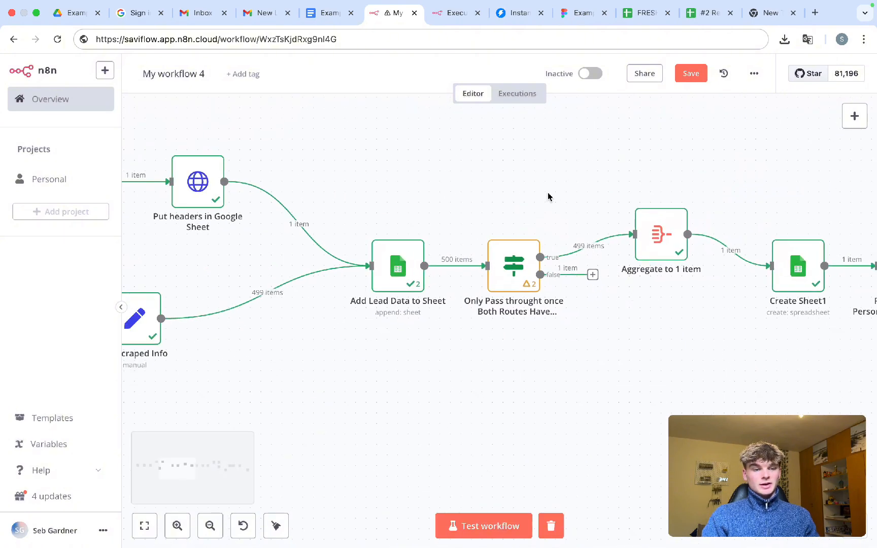
left_click_drag(549, 193, 616, 260)
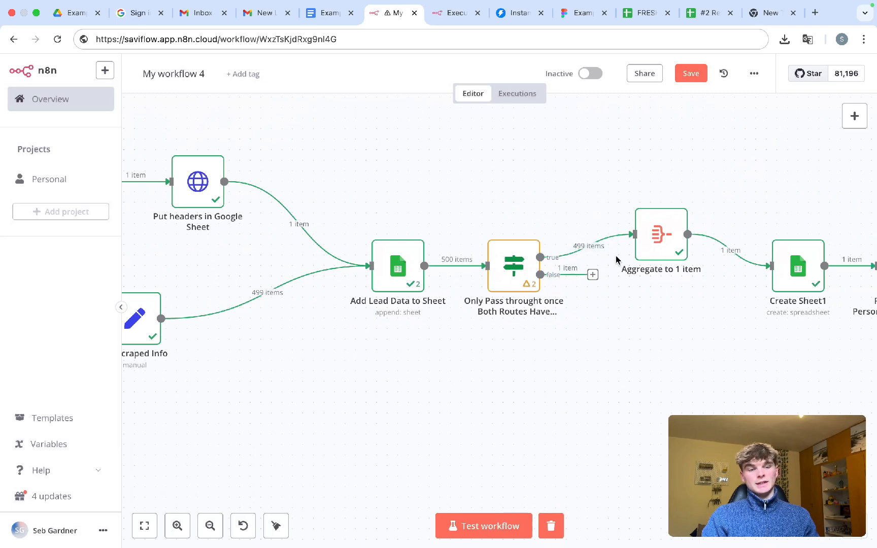
scroll(628, 329, "right", 5)
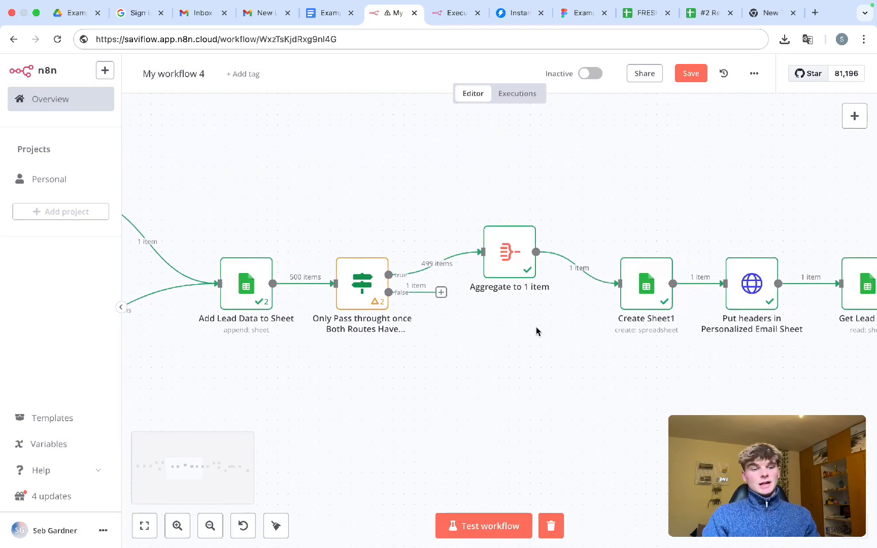
left_click_drag(574, 322, 467, 204)
- View the Aggregate to 1 item settings, close them, and deselect the node
double_click(509, 254)
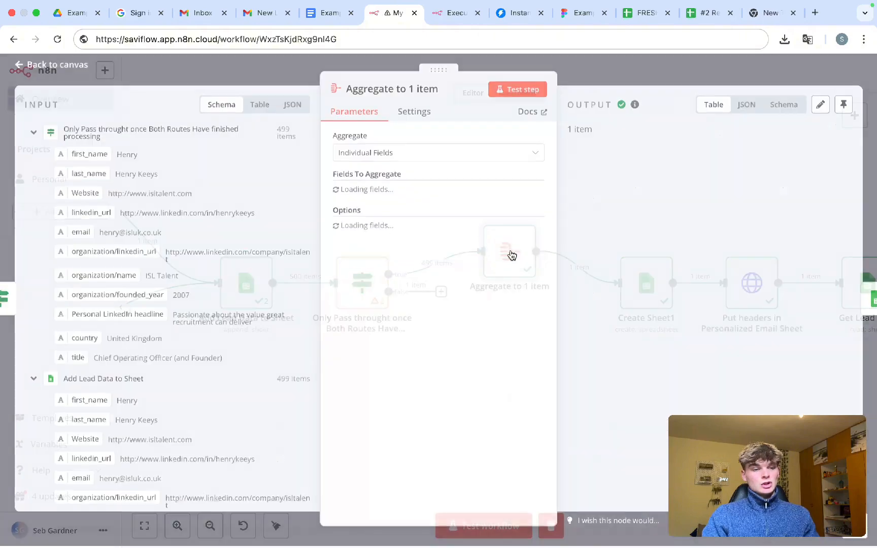
left_click(573, 78)
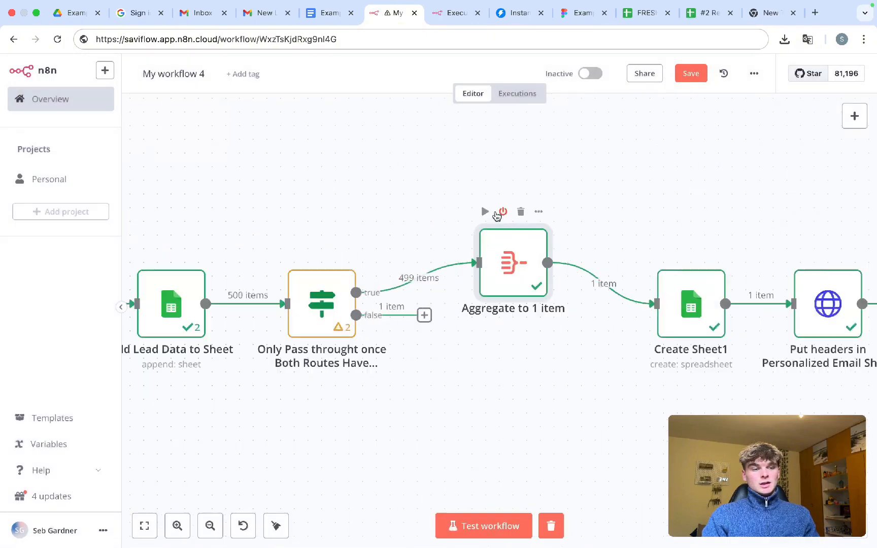
left_click_drag(376, 236, 459, 311)
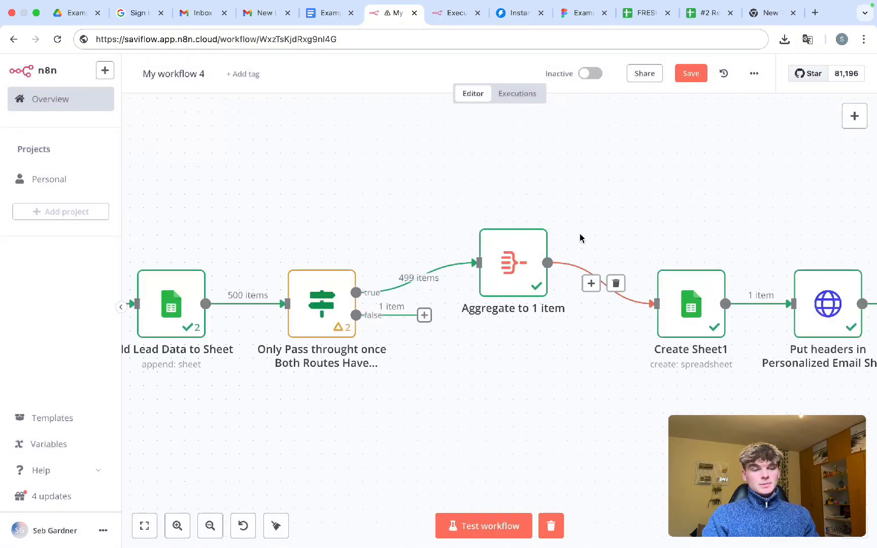
left_click_drag(578, 233, 632, 333)
scroll(581, 363, "down", 1)
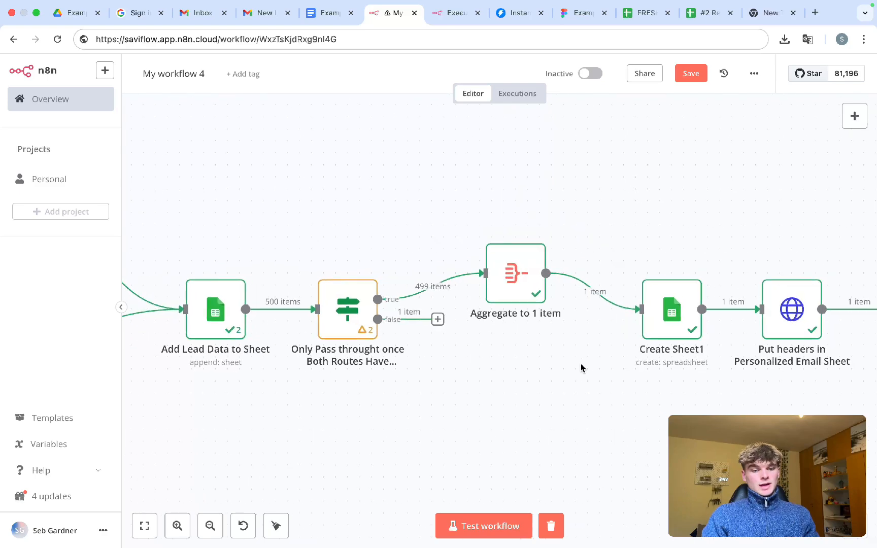
scroll(580, 364, "right", 2)
- Pan toward Loop Over Items, selecting Create Sheet1, then Personal LinkedIn Exists? and Wait1
left_click_drag(633, 367, 510, 189)
left_click(495, 337)
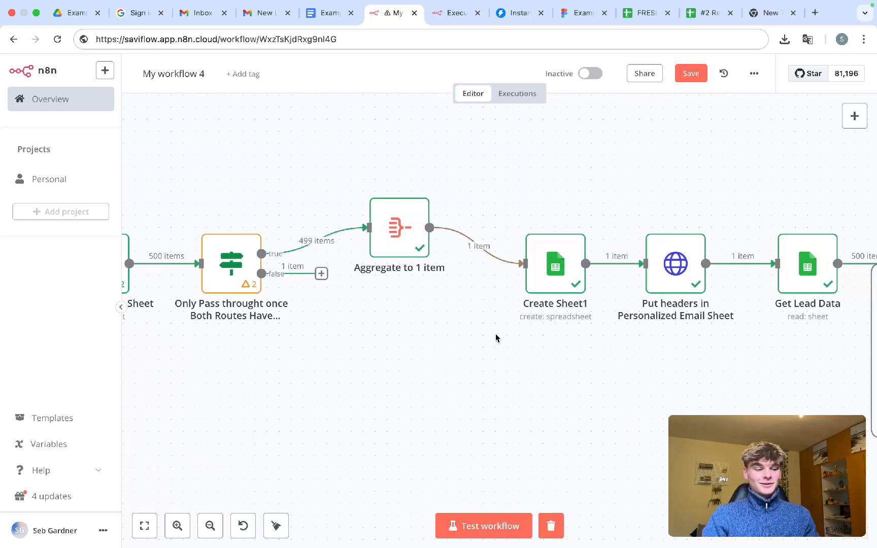
scroll(495, 336, "down", 5)
scroll(496, 336, "right", 3)
scroll(496, 338, "right", 6)
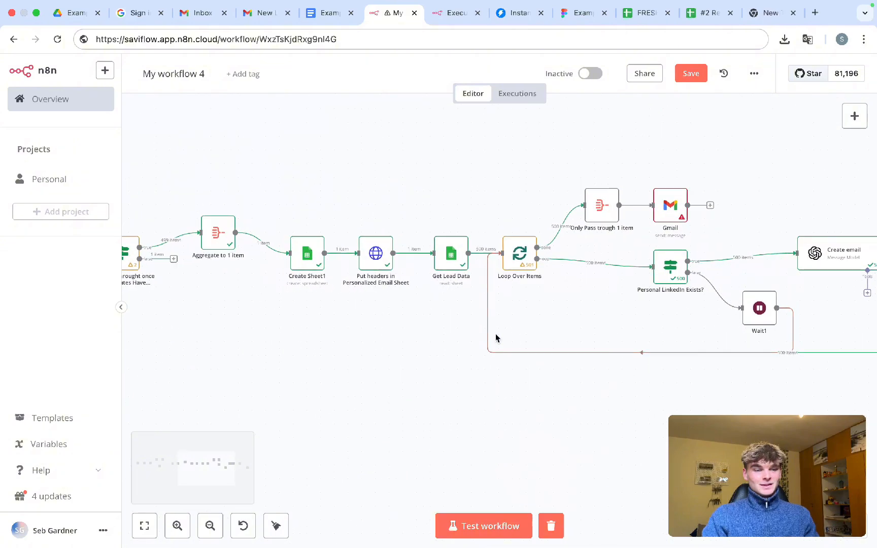
scroll(496, 338, "right", 3)
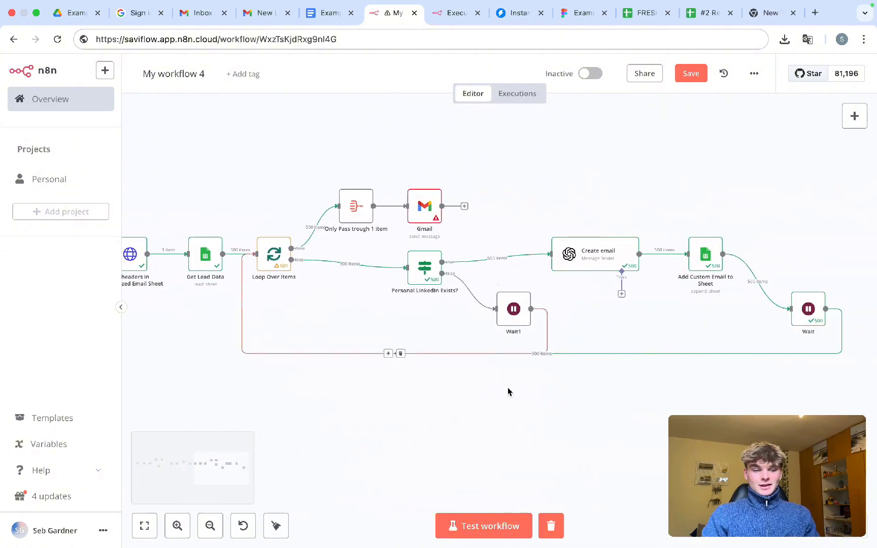
left_click_drag(571, 410, 378, 231)
left_click(398, 290)
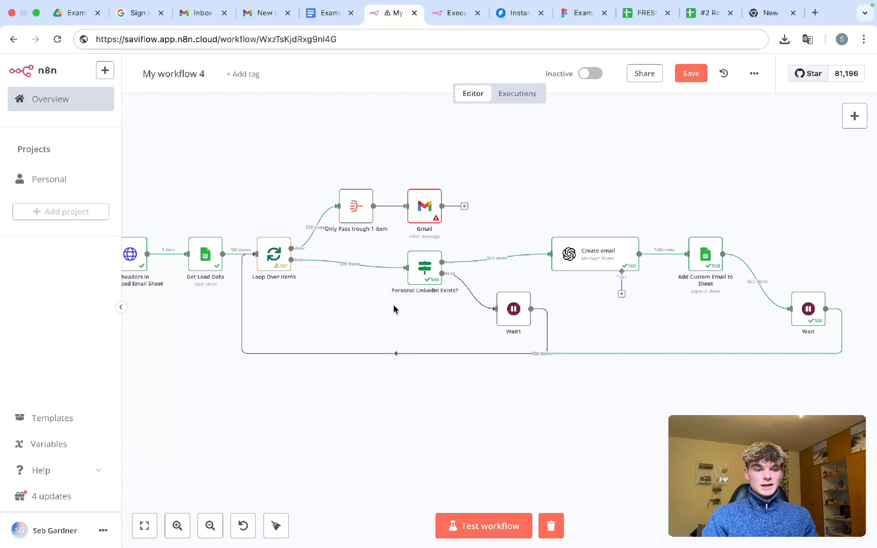
- Inspect the linkedin_url condition expression in the Personal LinkedIn Exists? node
double_click(418, 277)
left_click(428, 166)
left_click_drag(428, 165, 350, 167)
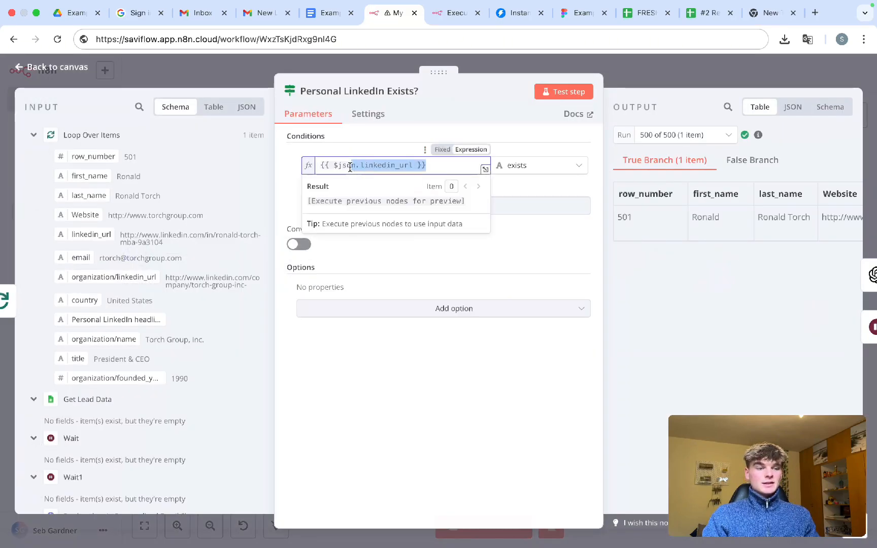
left_click(355, 166)
left_click(636, 82)
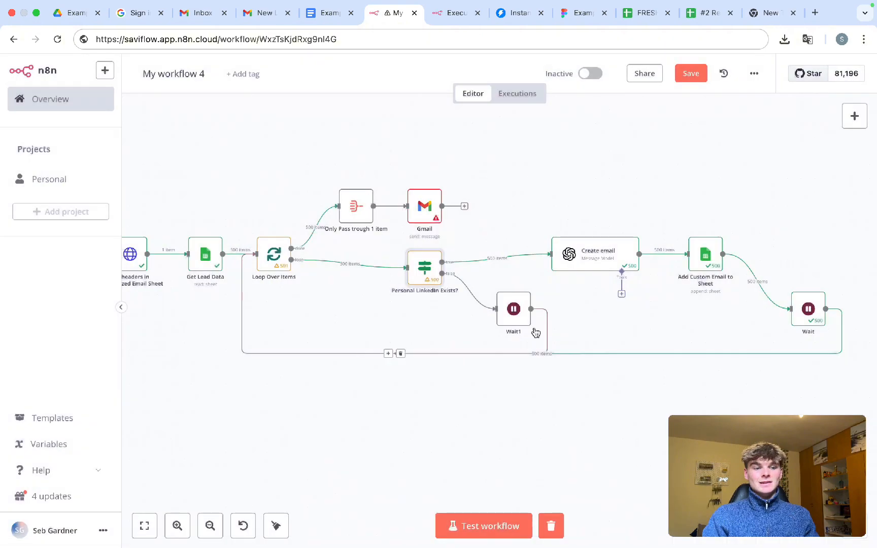
- Shift Wait1 slightly left, save the workflow, and recheck the If condition's result preview
left_click_drag(519, 314, 491, 311)
key("super+s")
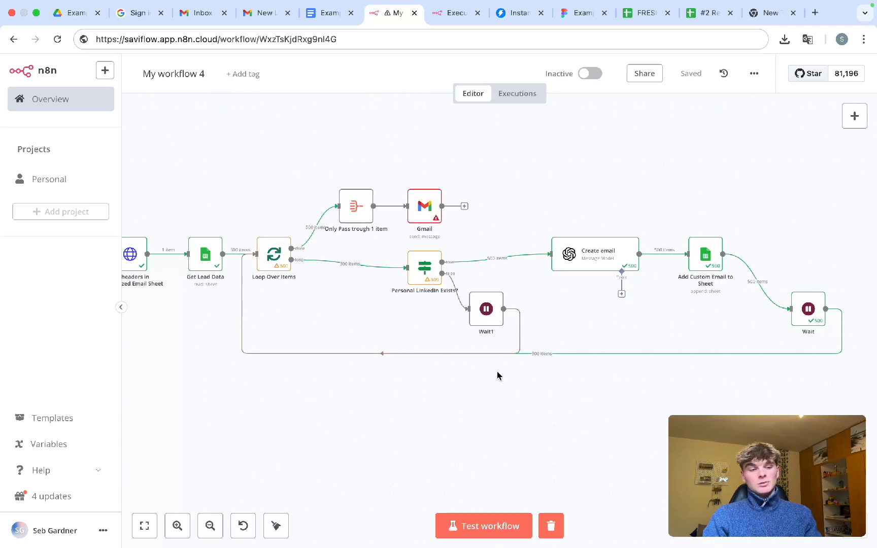
double_click(421, 274)
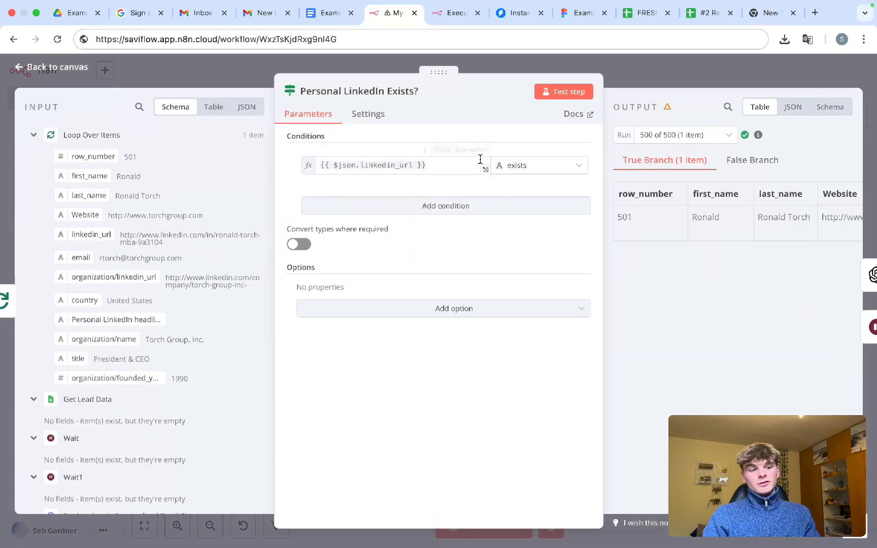
left_click(442, 173)
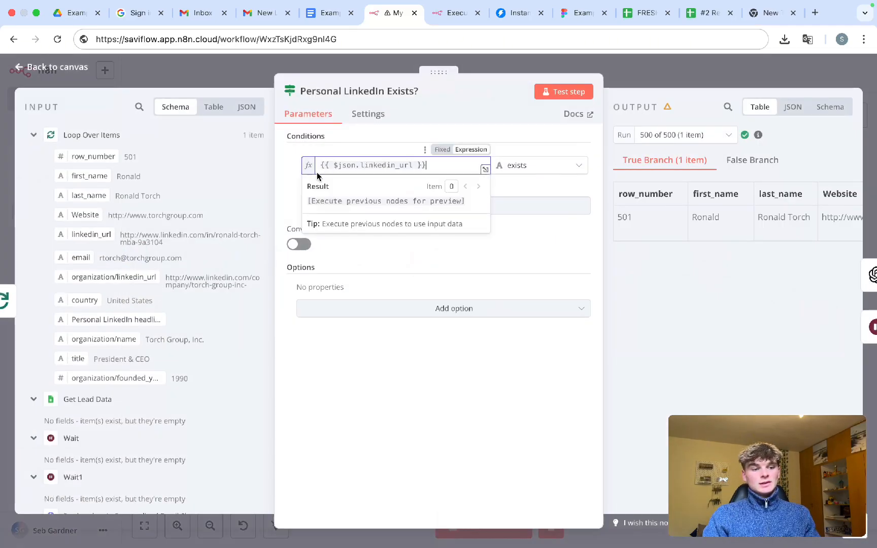
left_click(634, 82)
left_click_drag(536, 189, 762, 315)
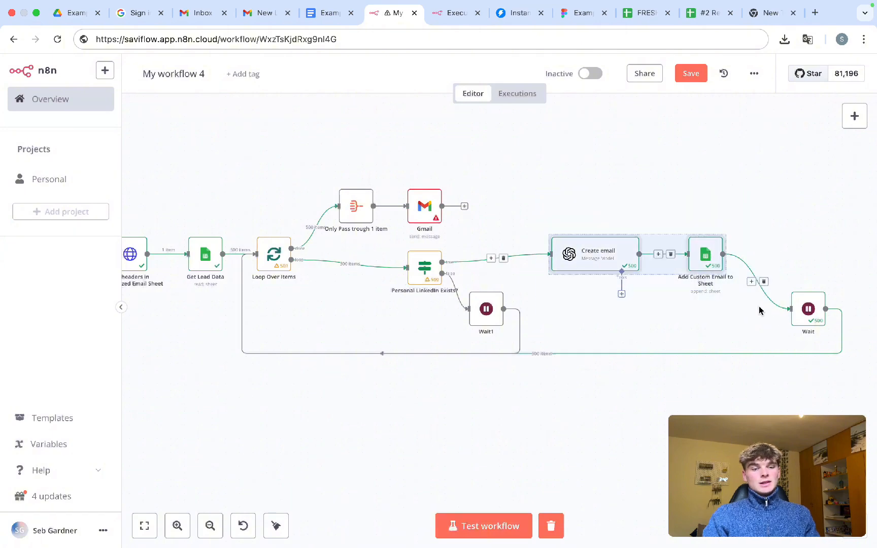
- Arrange the canvas around the Only Pass trough 1 item node and review its parameters
left_click(630, 190)
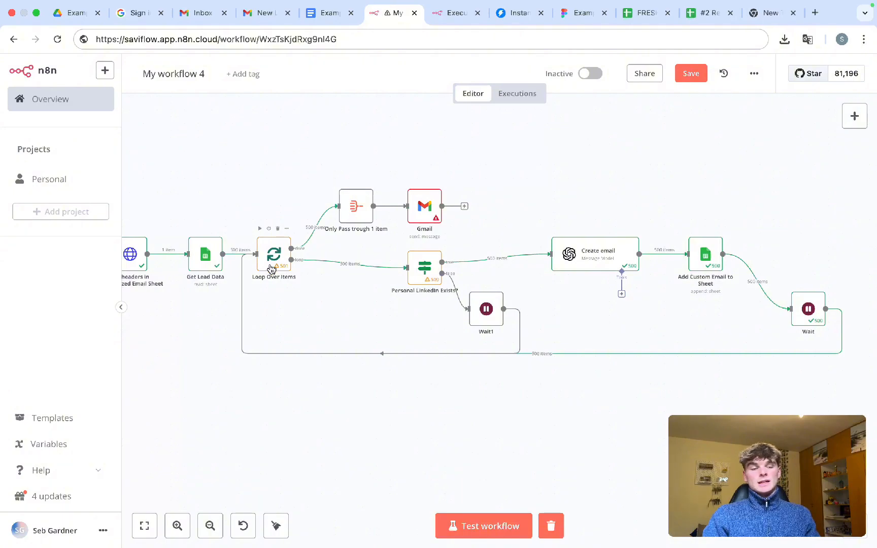
scroll(412, 233, "up", 5)
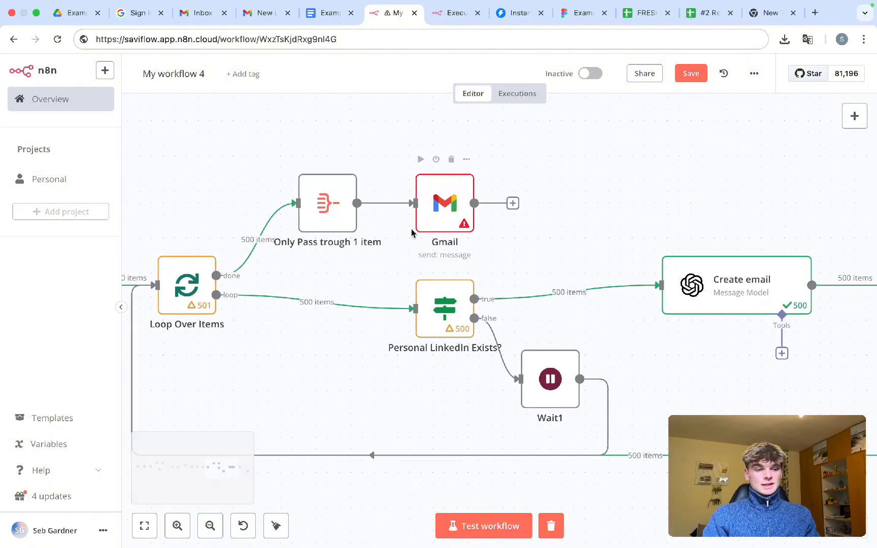
left_click_drag(401, 309, 254, 157)
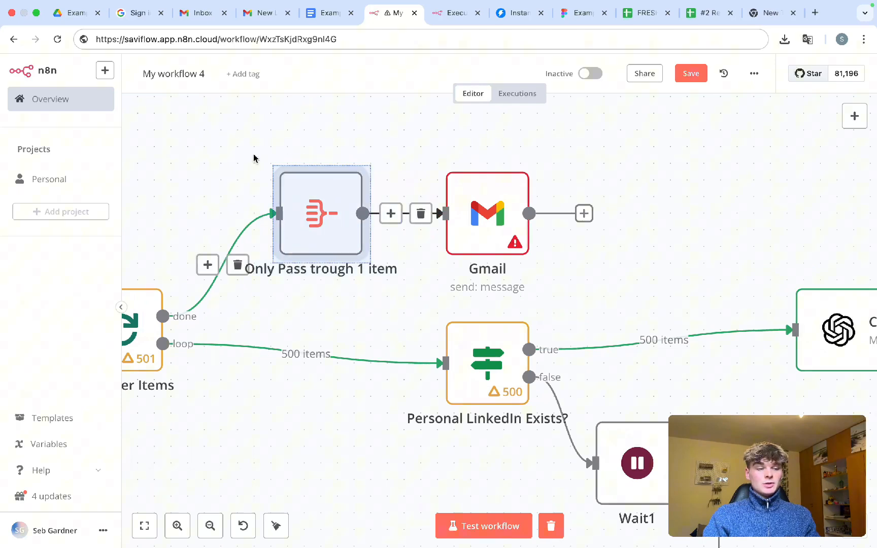
left_click(333, 315)
left_click_drag(198, 193, 274, 321)
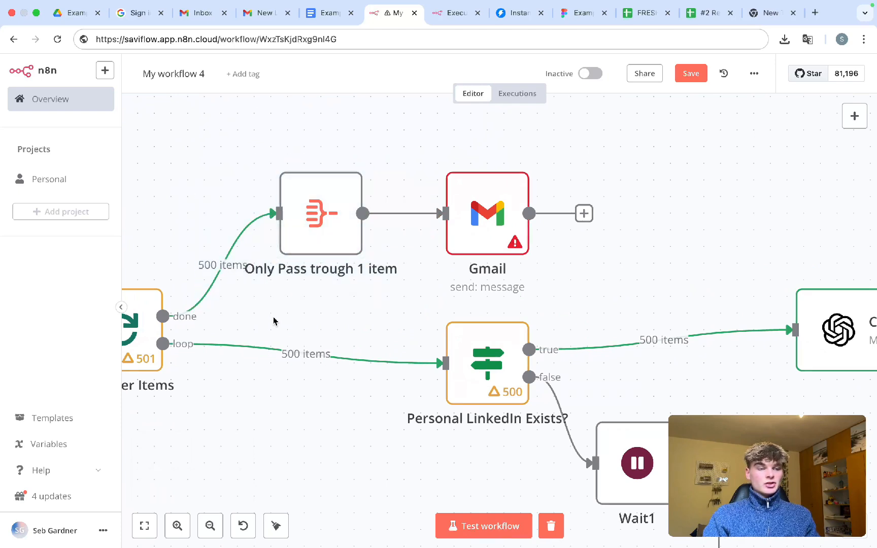
left_click_drag(376, 156, 421, 284)
double_click(324, 214)
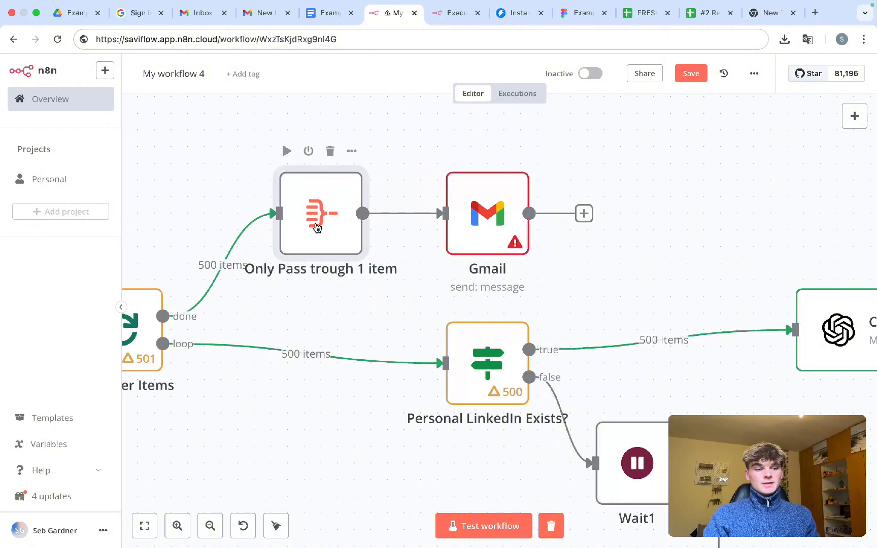
left_click(607, 76)
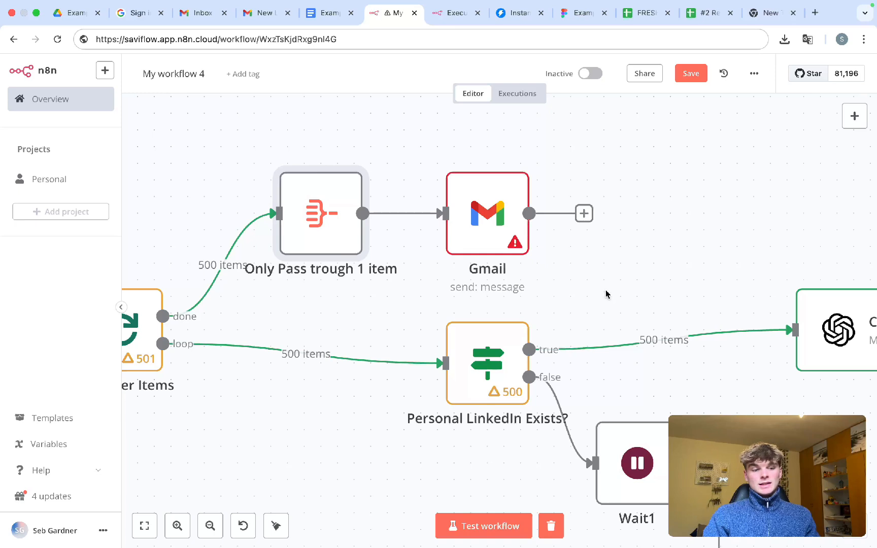
- Check the Gmail branch placement, then zoom out until every workflow node fits in view
left_click_drag(605, 304, 414, 137)
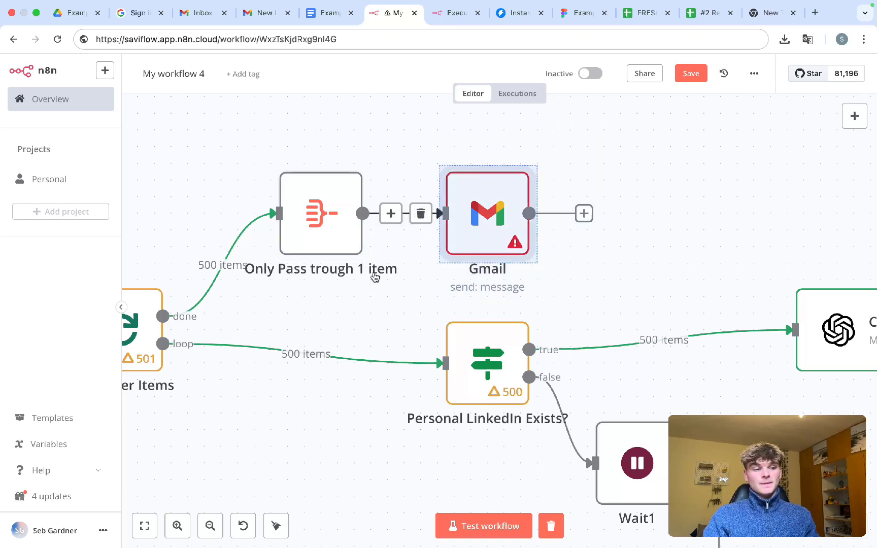
left_click(323, 332)
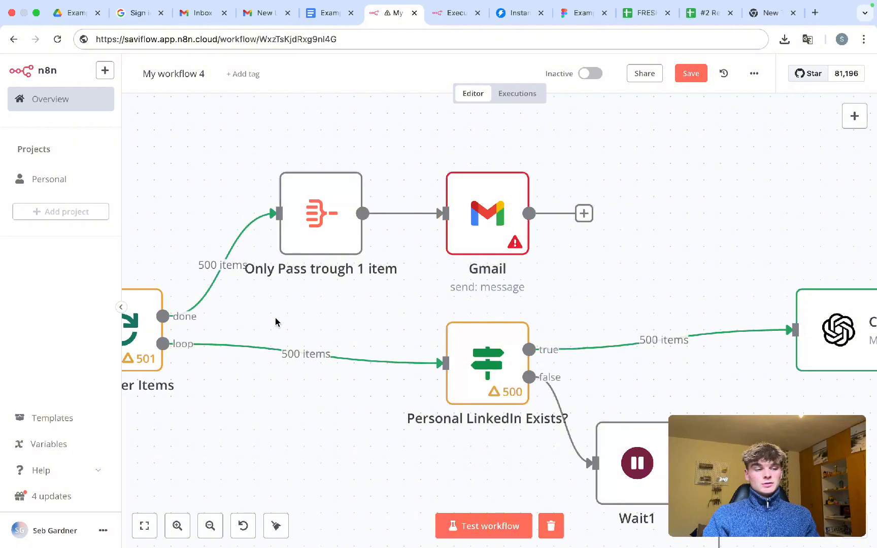
left_click_drag(257, 313, 187, 229)
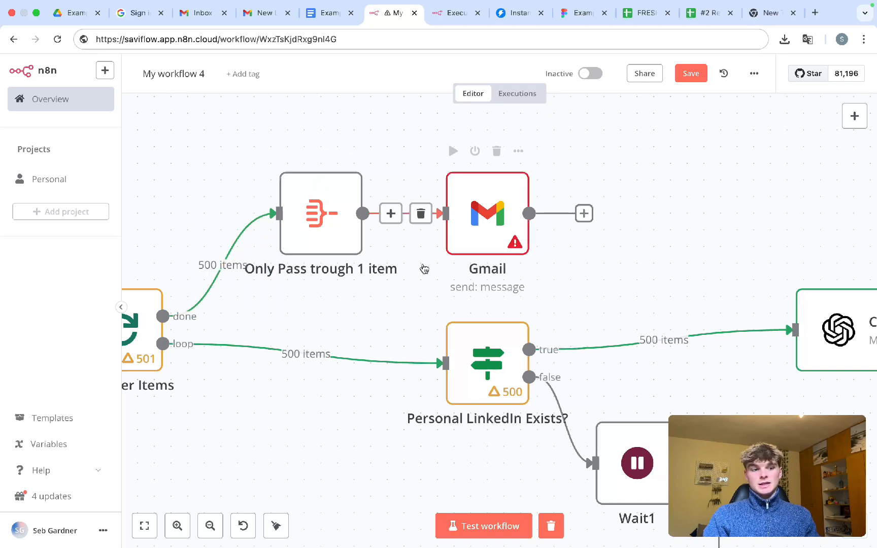
left_click_drag(397, 341, 259, 157)
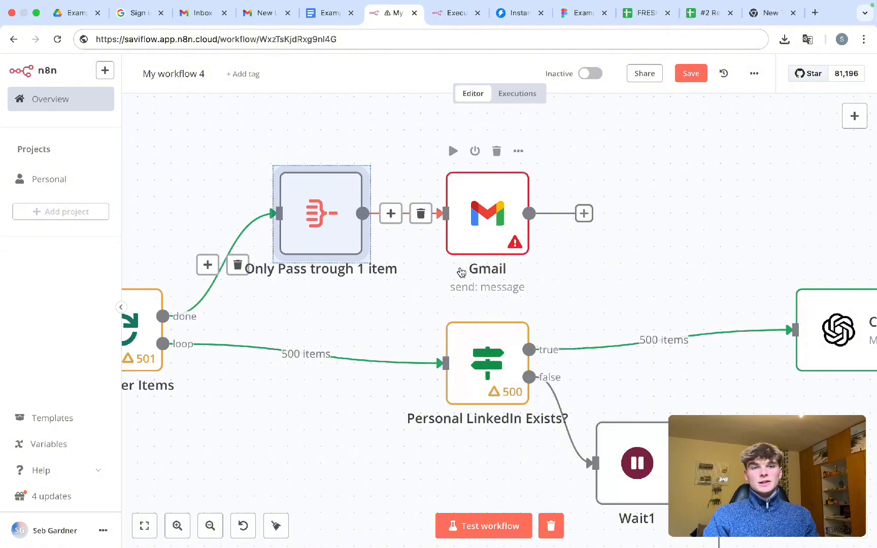
left_click_drag(593, 293, 423, 144)
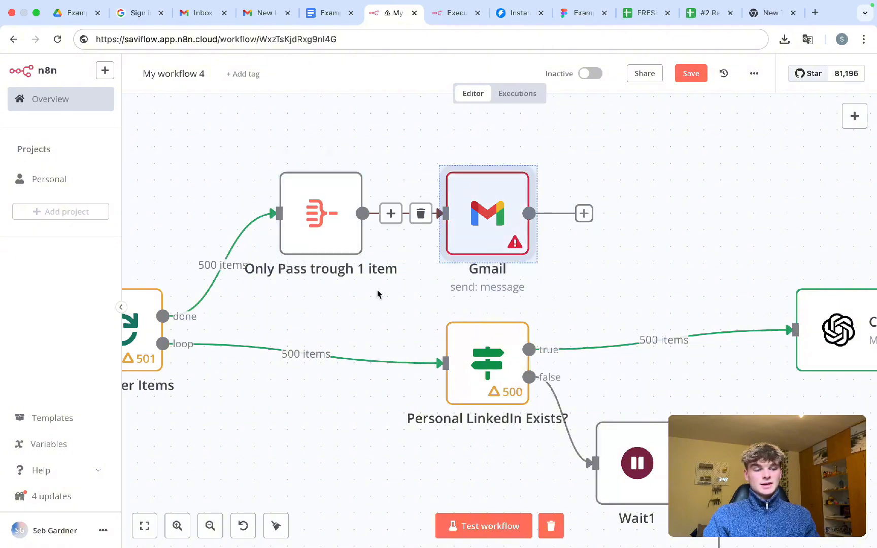
left_click(352, 319)
scroll(313, 331, "down", 2)
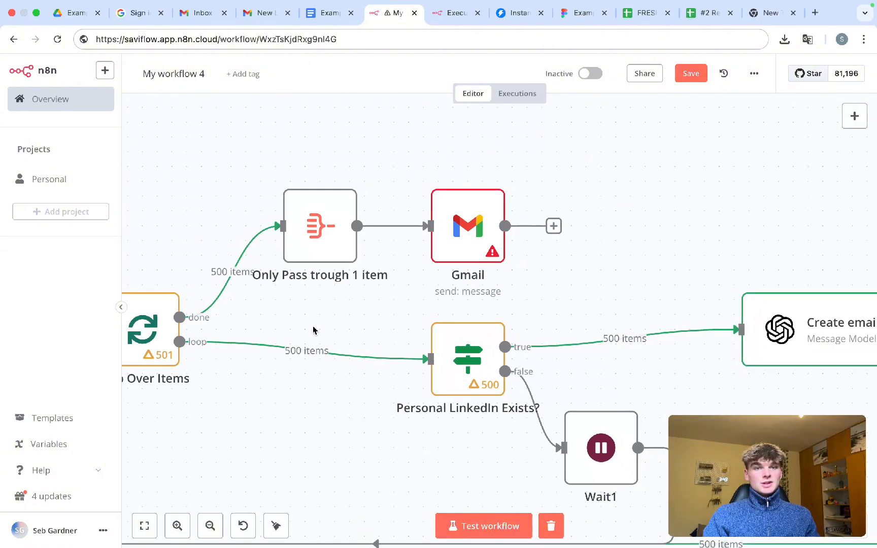
scroll(313, 331, "down", 10)
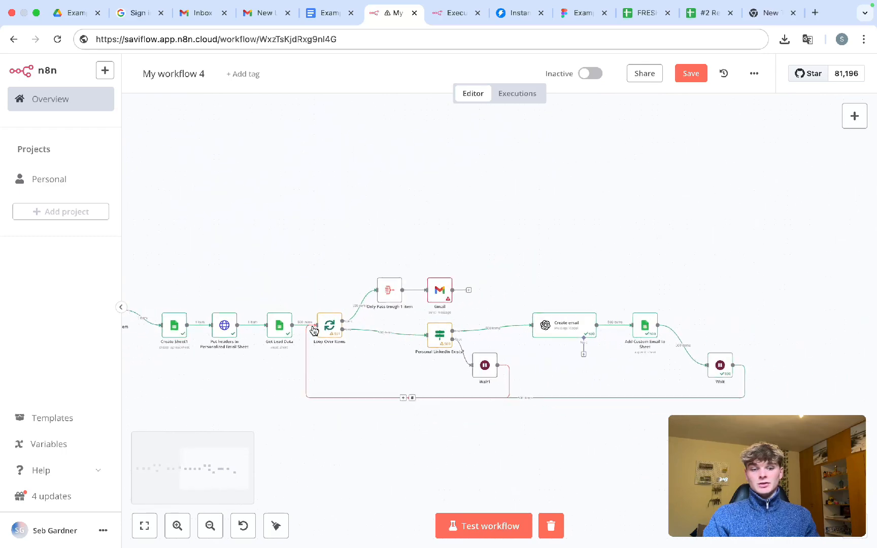
scroll(314, 330, "left", 10)
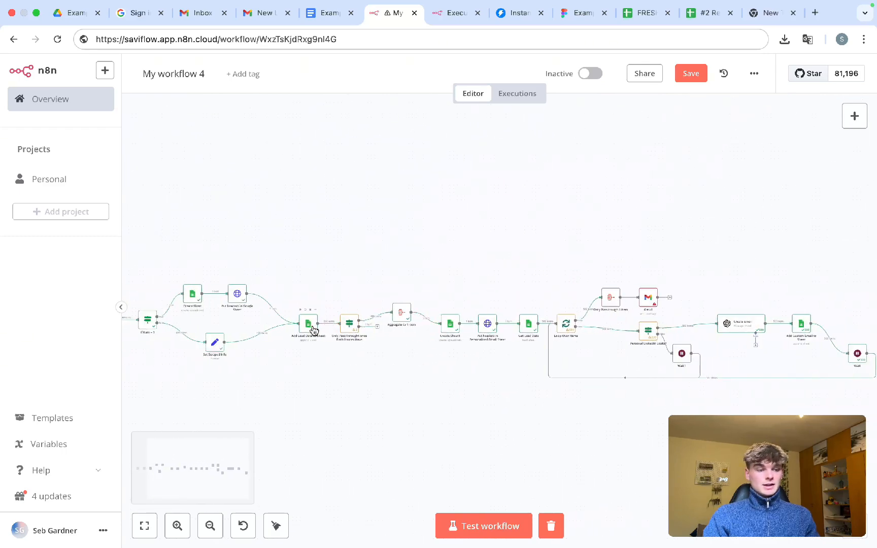
scroll(314, 330, "down", 3)
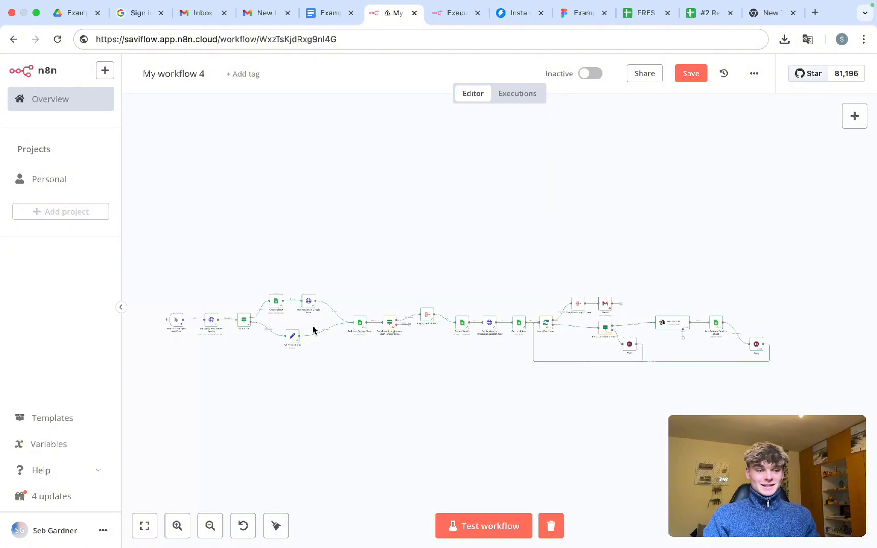
scroll(313, 331, "up", 3)
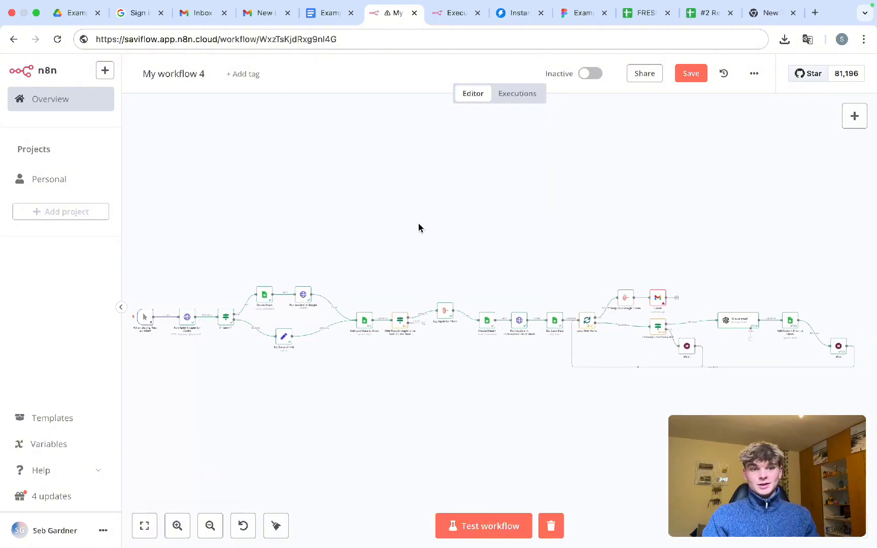
- Download the FRESH: Personlized Recruitment emails sheet as a .csv file, then switch to Instantly
left_click(643, 19)
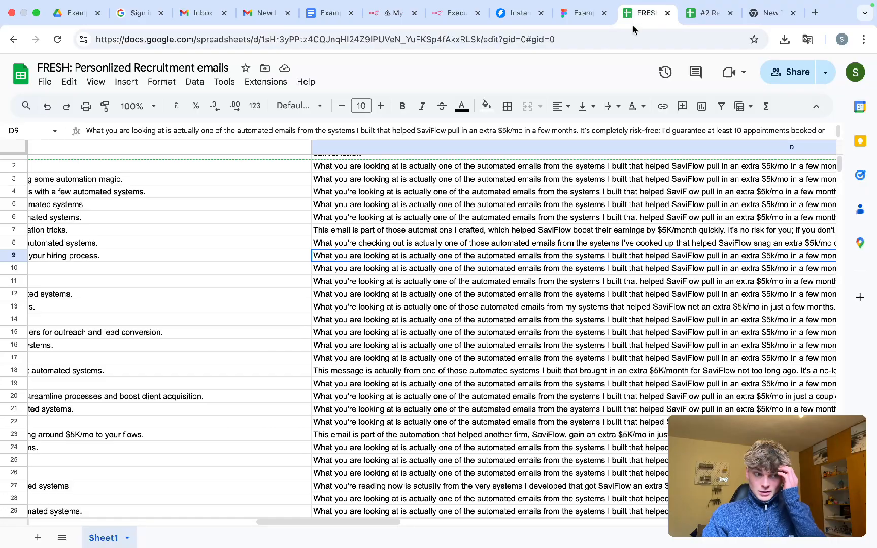
scroll(251, 313, "up", 1)
scroll(251, 313, "left", 10)
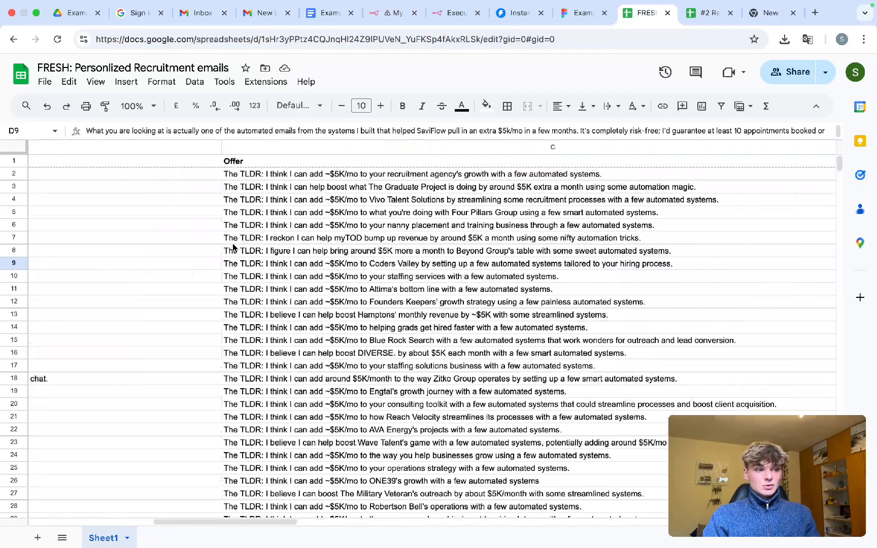
scroll(232, 247, "left", 5)
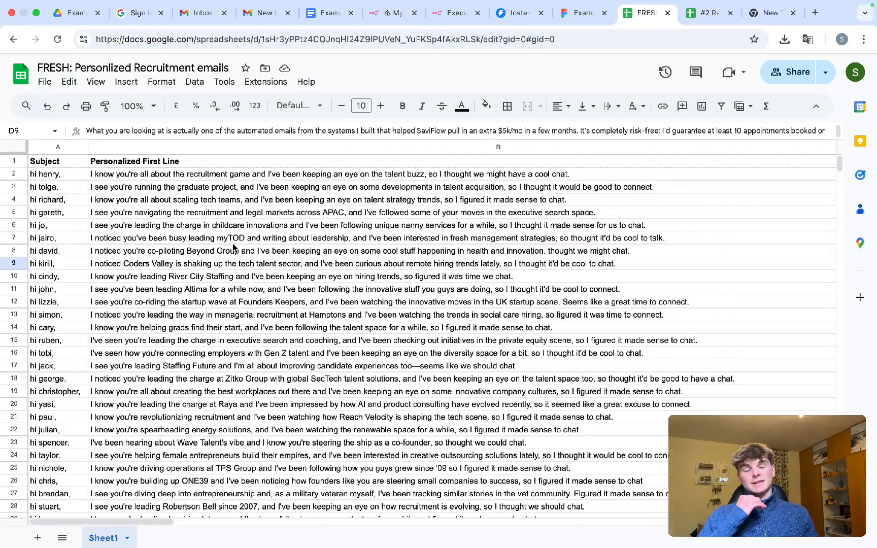
left_click(45, 82)
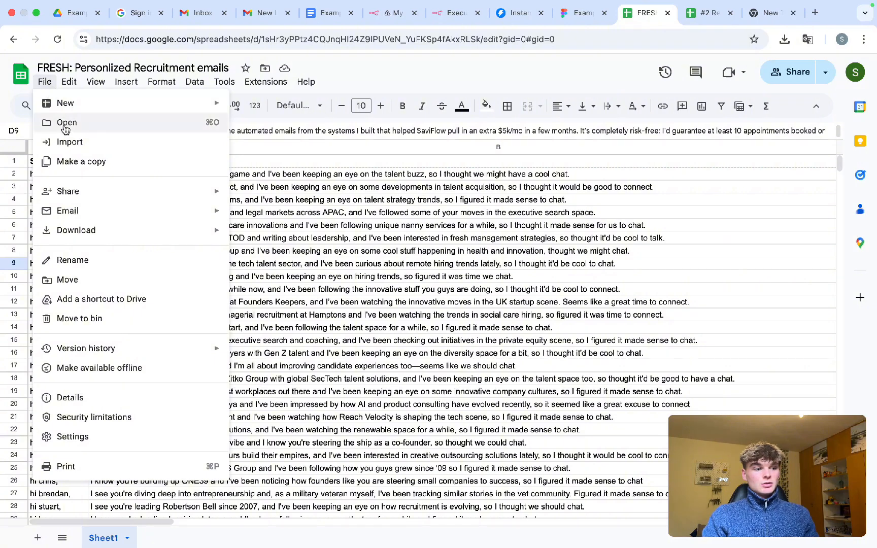
mouse_move(87, 230)
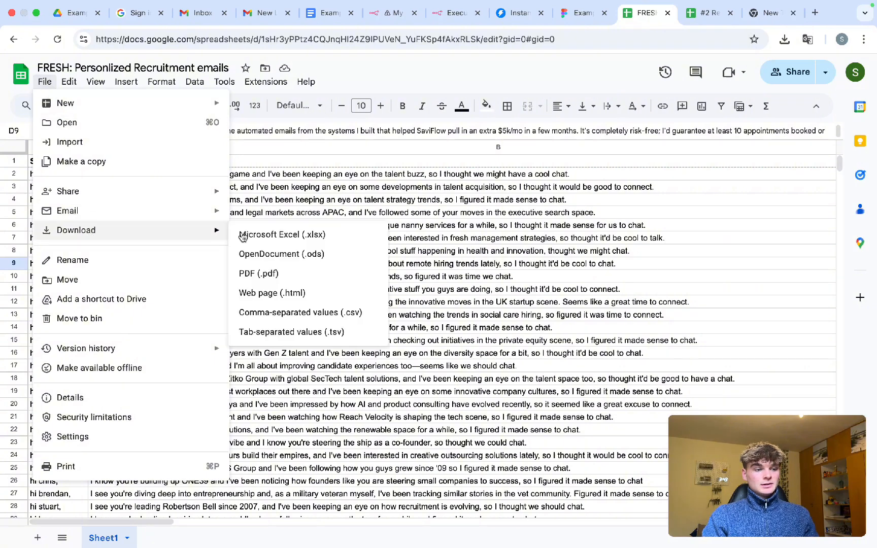
left_click(313, 316)
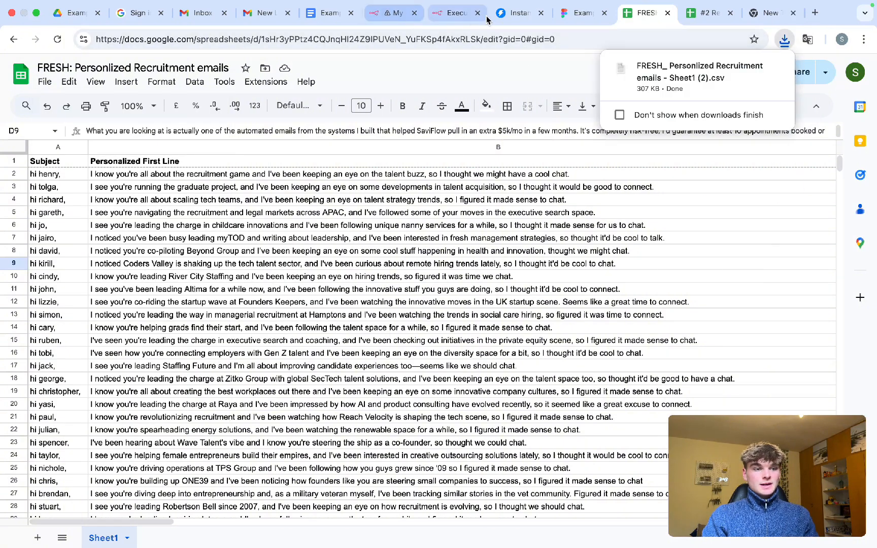
left_click(506, 14)
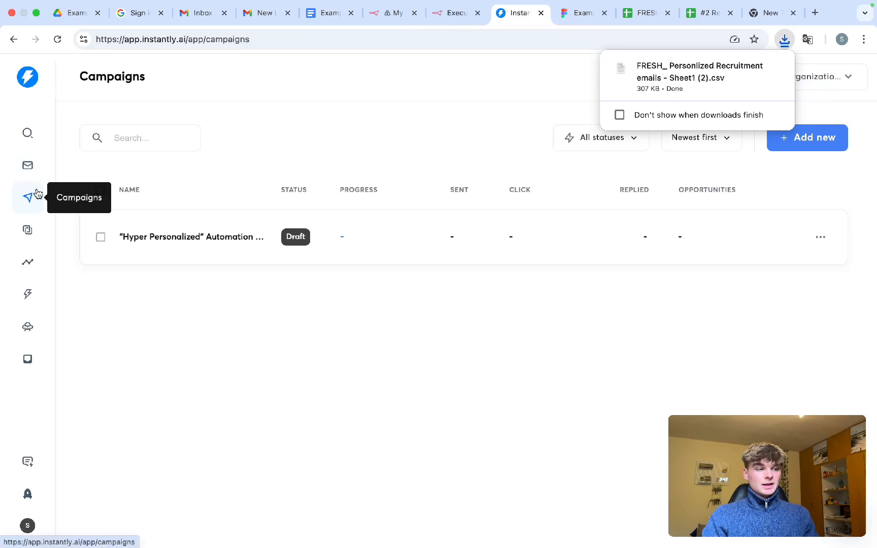
- Start a CSV lead import in the Hyper Personalized campaign using the downloaded file
left_click(218, 237)
left_click(215, 144)
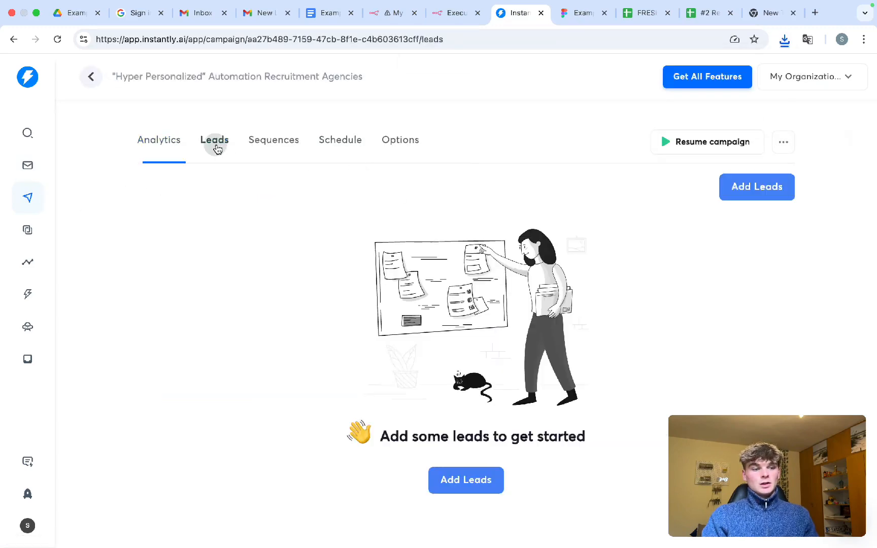
left_click(756, 186)
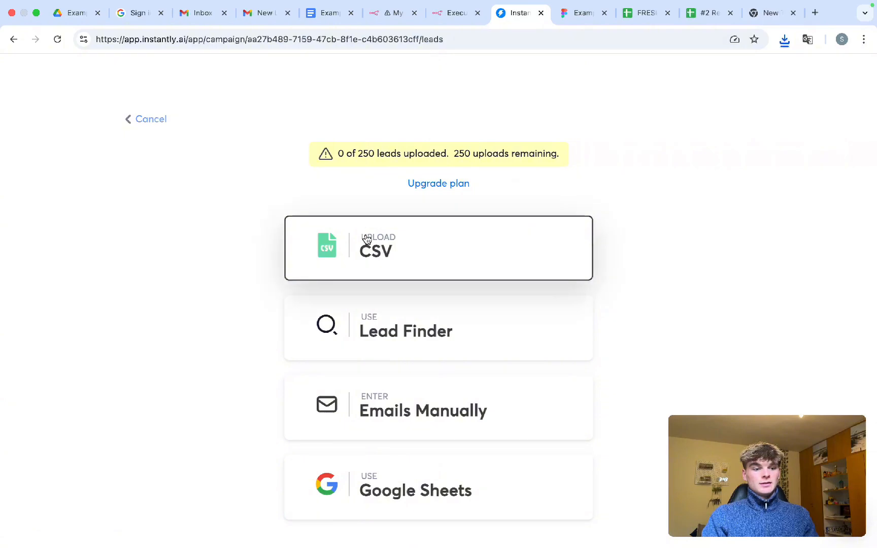
left_click(367, 239)
left_click(784, 40)
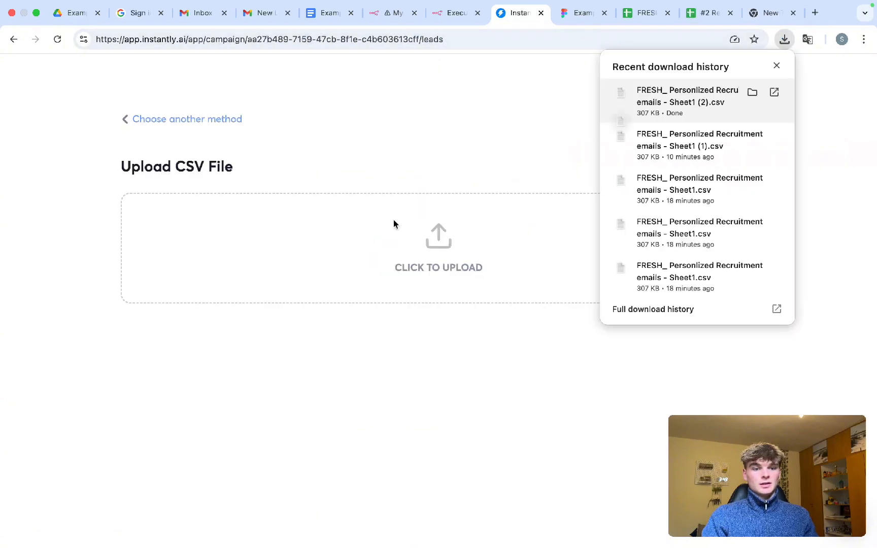
left_click_drag(393, 223, 464, 257)
scroll(425, 313, "down", 5)
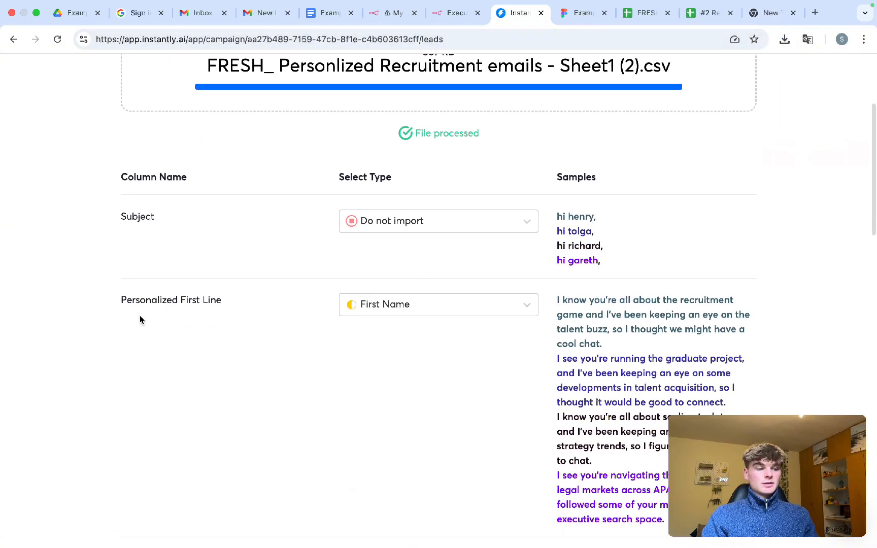
- Map the Subject and Personalized First Line columns as custom variables
left_click(362, 219)
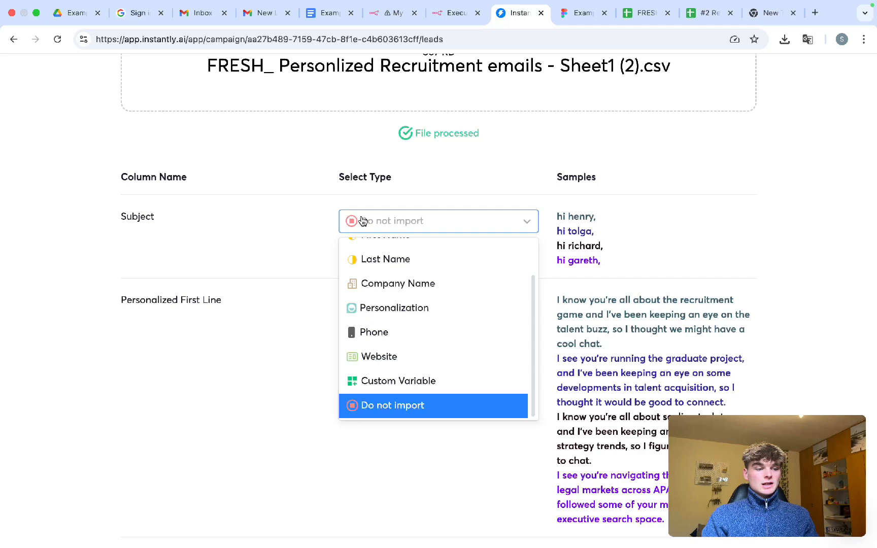
left_click(401, 382)
left_click(386, 303)
scroll(386, 437, "down", 2)
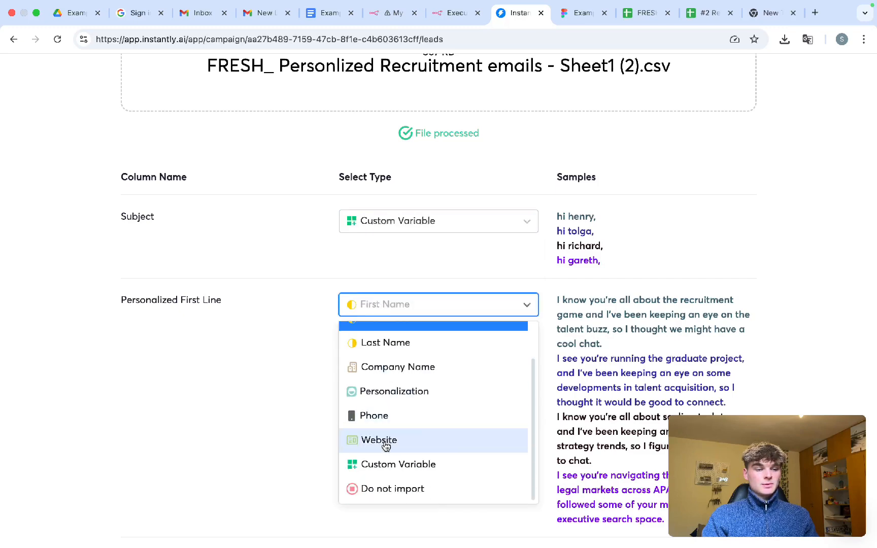
left_click(384, 462)
scroll(378, 457, "down", 1)
scroll(378, 461, "down", 5)
- Map the Offer, callToAction and ps columns as custom variables
left_click(401, 262)
left_click(388, 421)
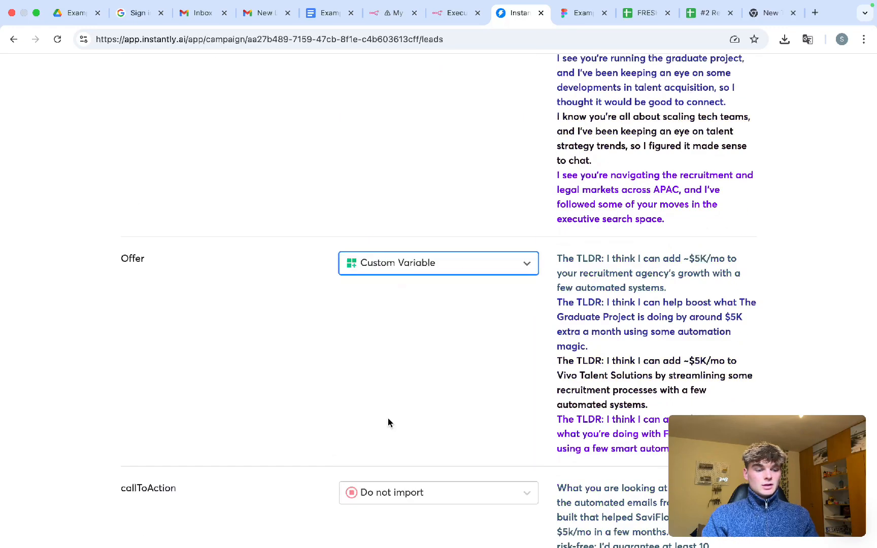
scroll(388, 420, "down", 4)
left_click(391, 301)
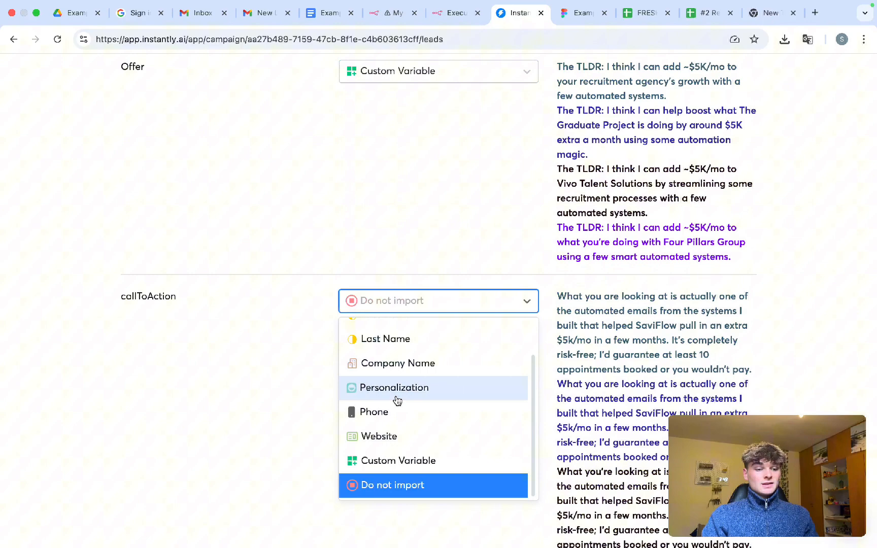
left_click(392, 460)
scroll(391, 458, "down", 5)
scroll(391, 458, "down", 2)
left_click(389, 290)
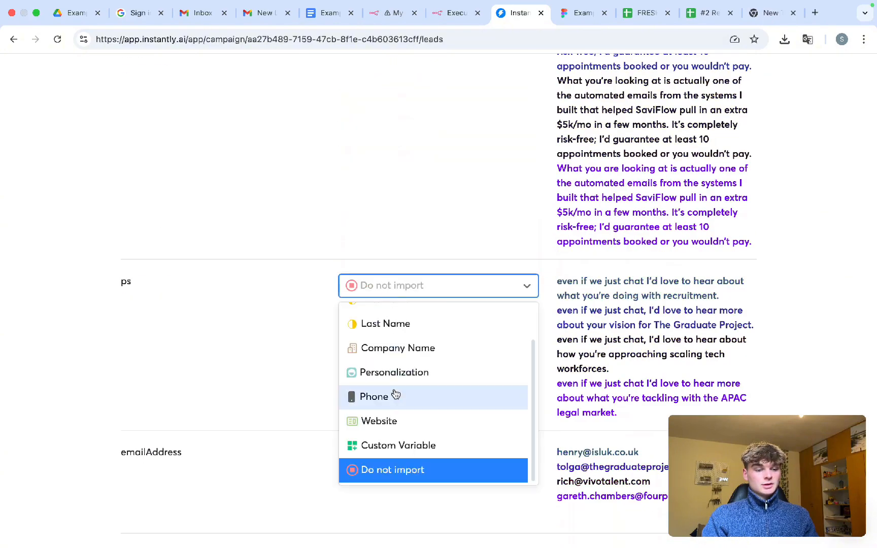
left_click(389, 472)
left_click(391, 292)
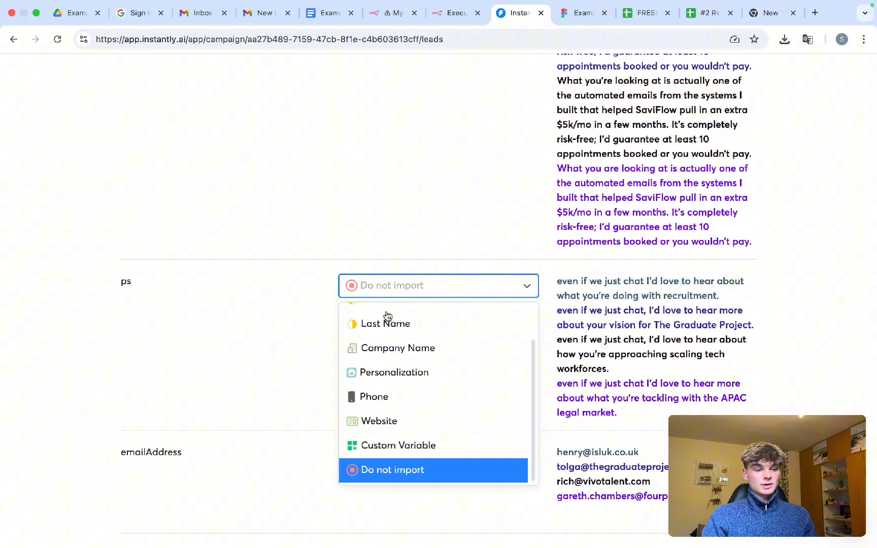
left_click(388, 446)
scroll(385, 394, "down", 5)
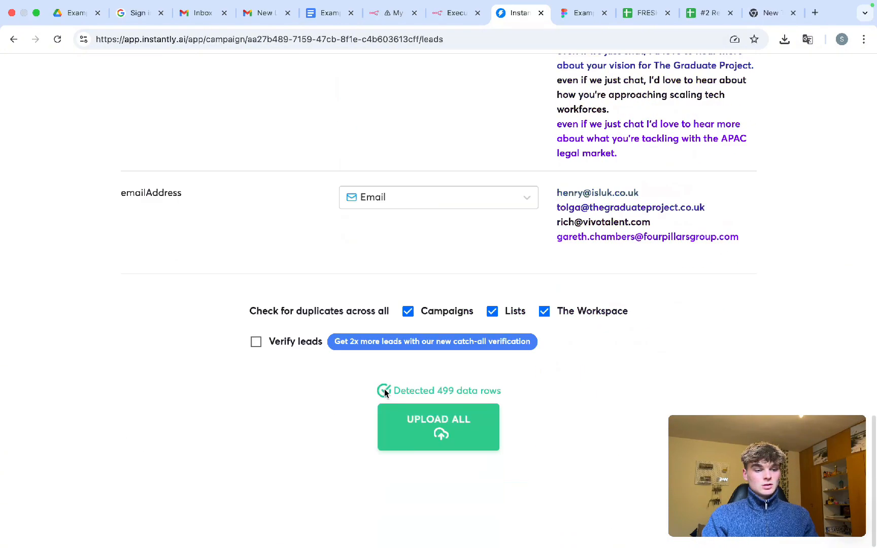
- Upload all leads, note the upload allowance warning, and cancel back to the campaign
left_click(417, 448)
left_click_drag(355, 390, 529, 402)
scroll(460, 390, "up", 15)
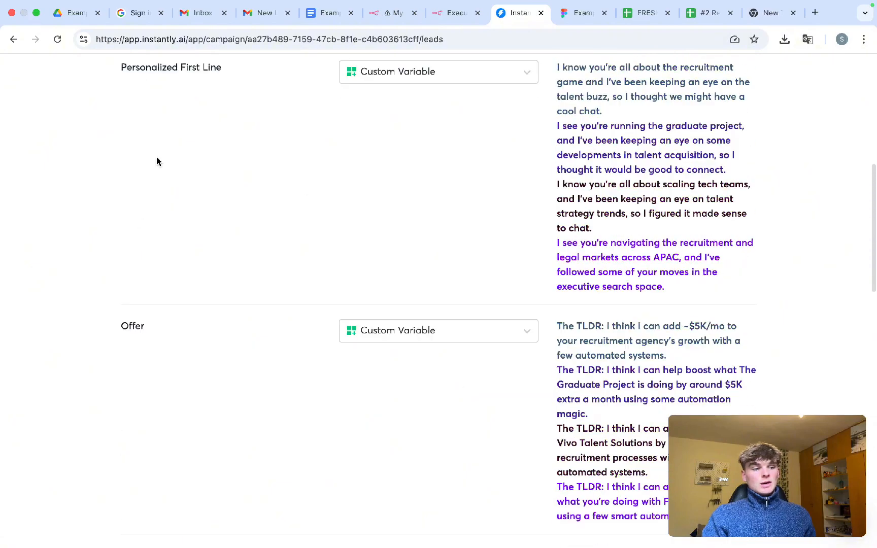
left_click(134, 119)
left_click(134, 119)
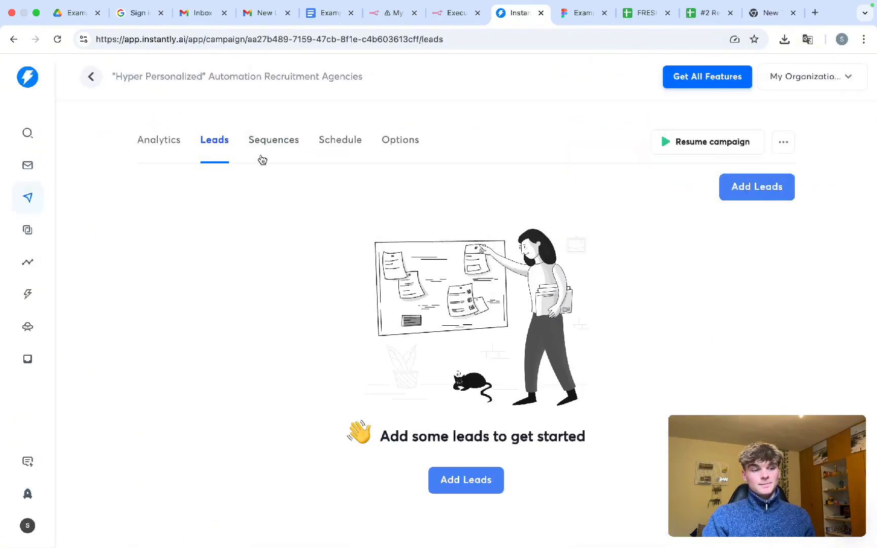
- Review Step 1's merge variables and begin a {{ps}} line after {{callToAction}}
left_click(298, 141)
scroll(462, 305, "down", 1)
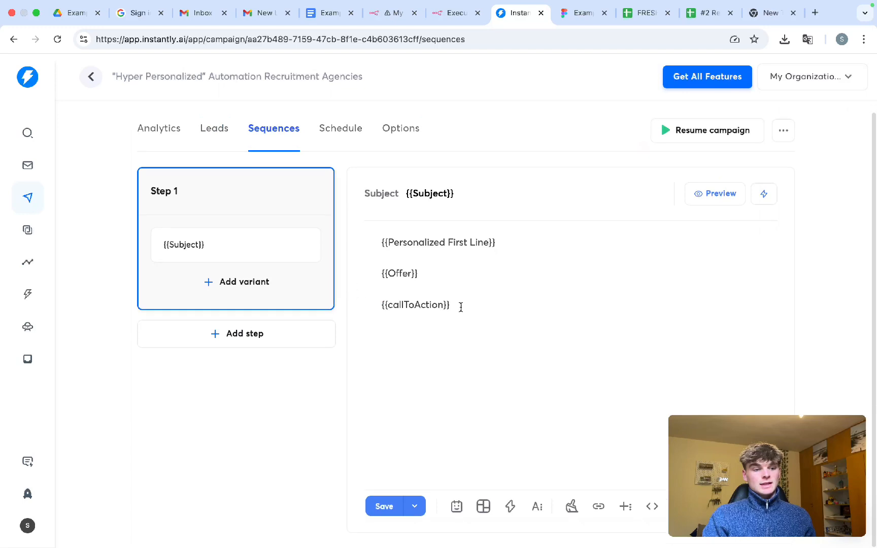
left_click_drag(459, 305, 372, 228)
left_click_drag(454, 193, 417, 195)
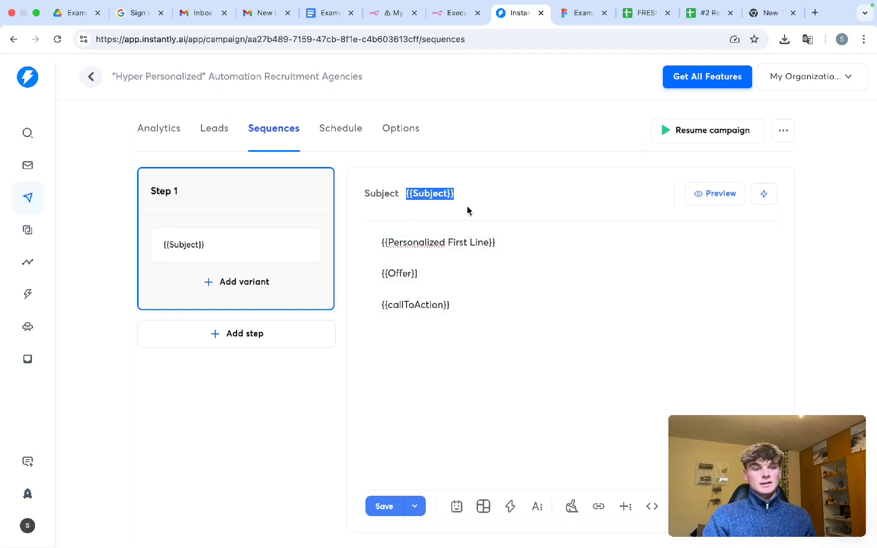
left_click_drag(399, 248, 475, 249)
left_click_drag(396, 273, 408, 275)
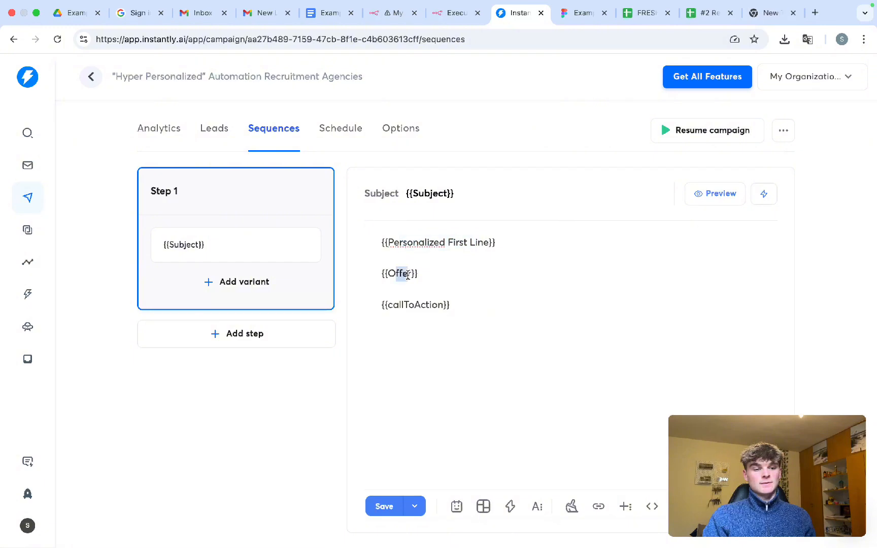
left_click(469, 303)
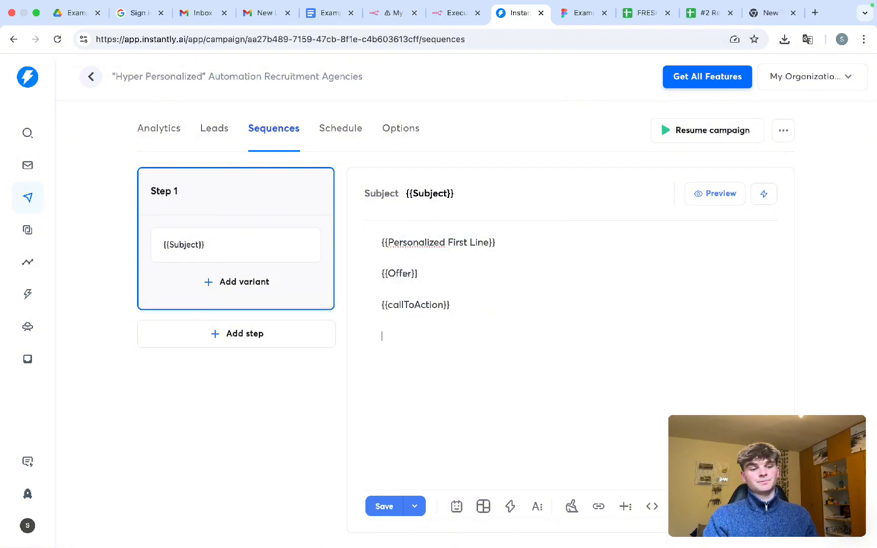
type("{")
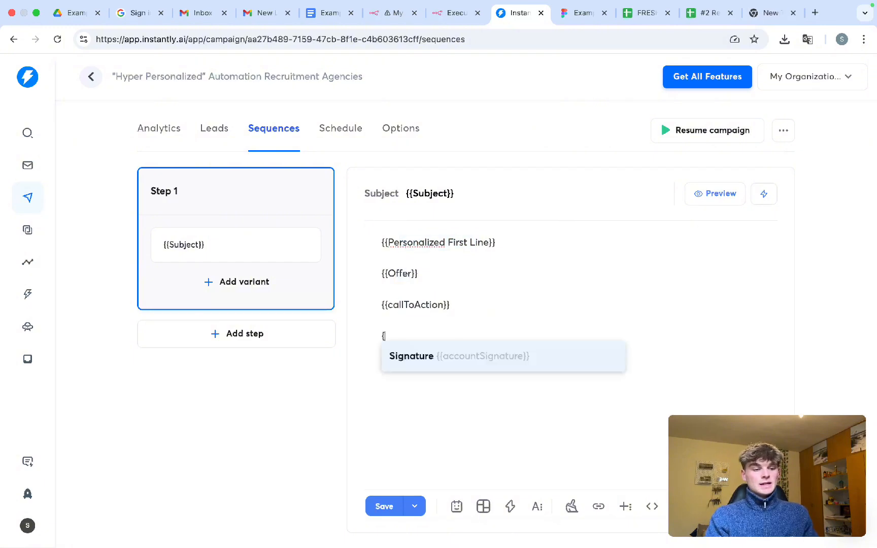
type("{ps")
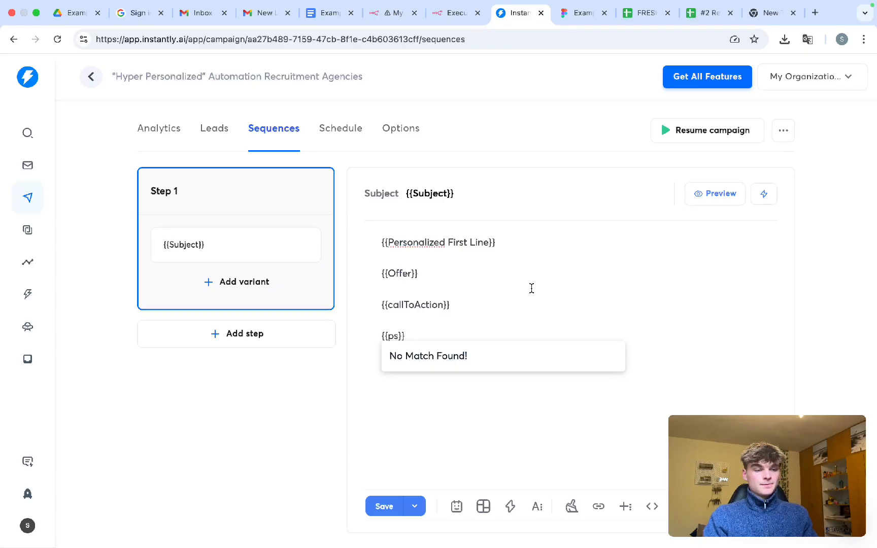